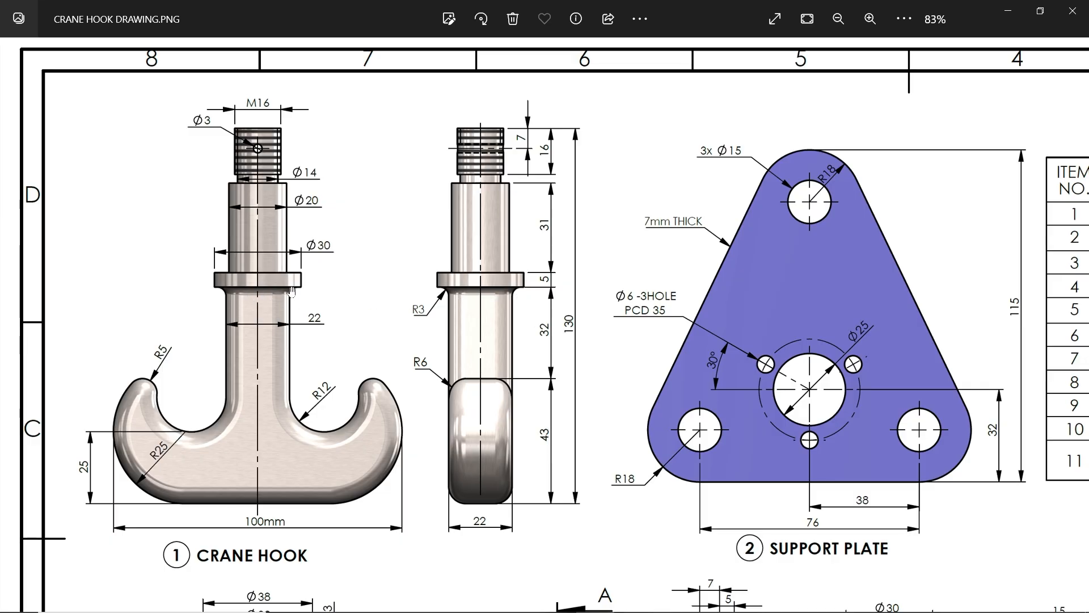
Switch from the crane hook drawing image to SOLIDWORKS and start a sketch on the Front Plane
left_click(1006, 15)
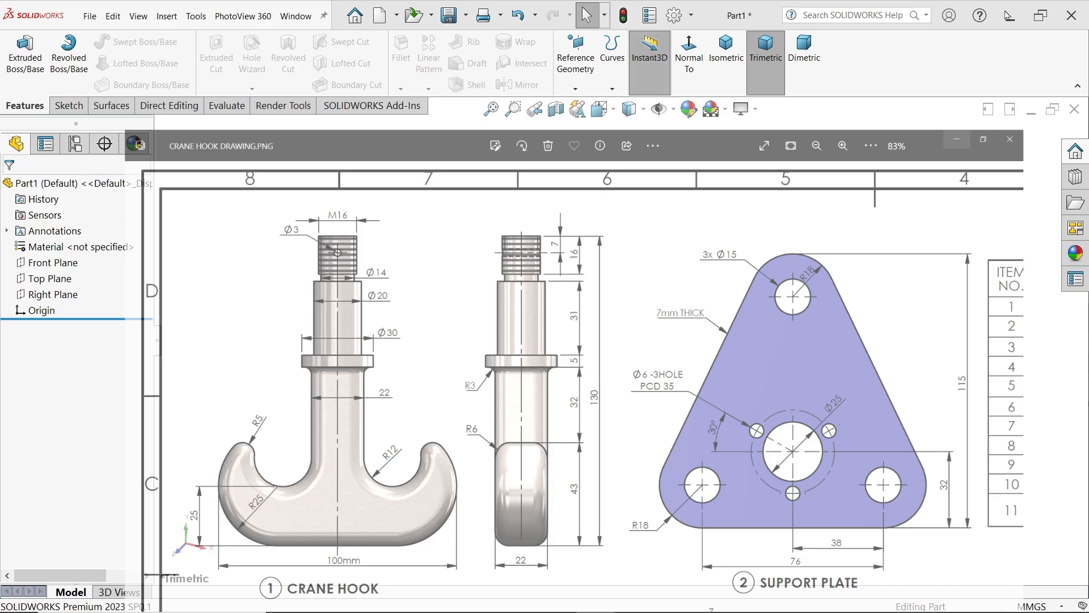
left_click(67, 267)
left_click(84, 282)
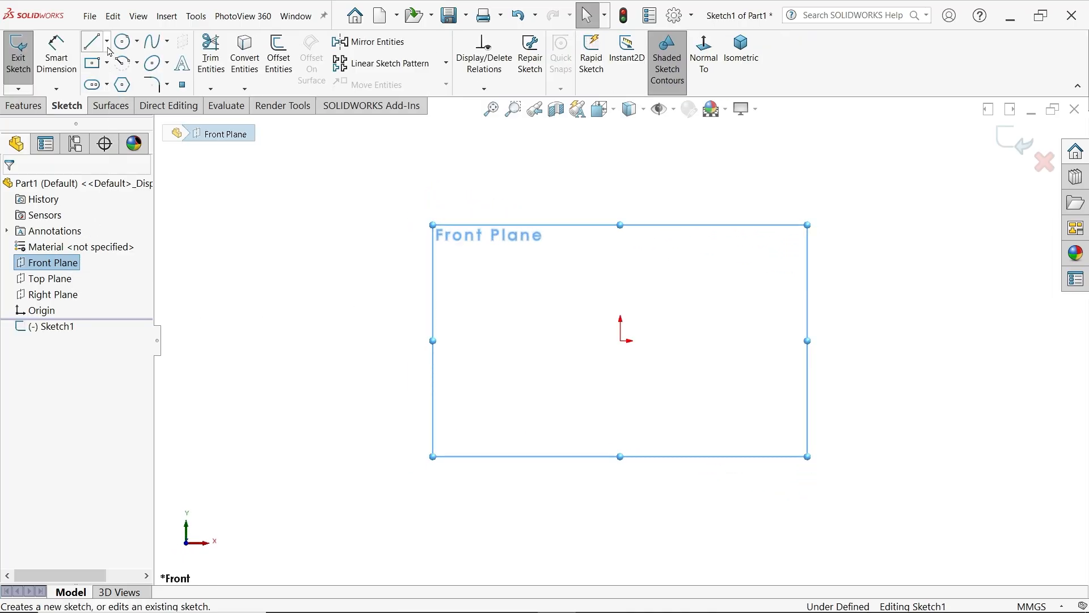
Draw a vertical construction centerline about 99 mm long from above the origin down to the origin
left_click(107, 45)
left_click(121, 75)
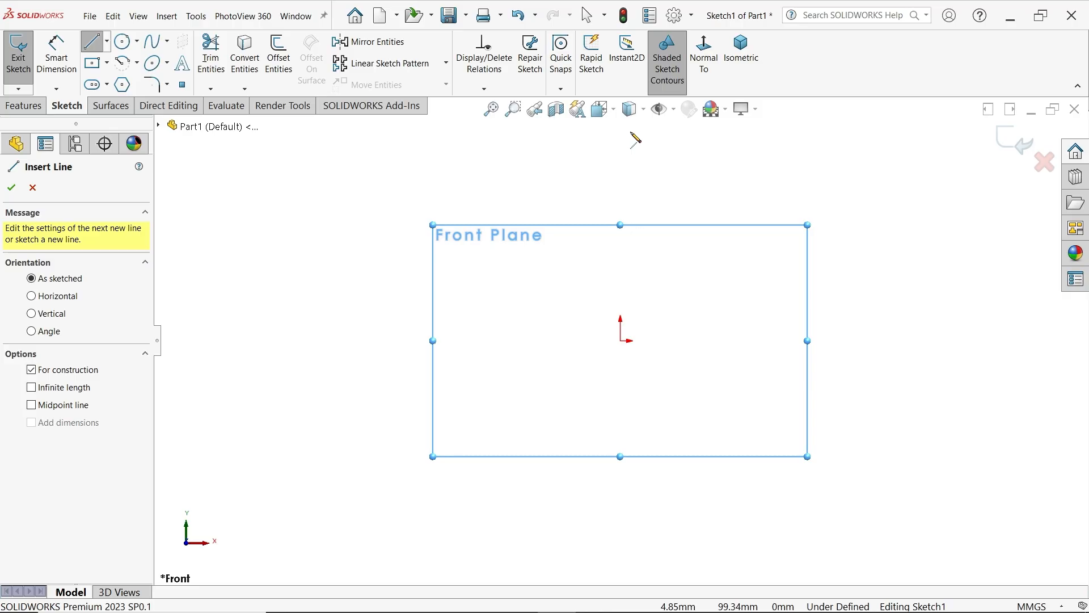
left_click(620, 132)
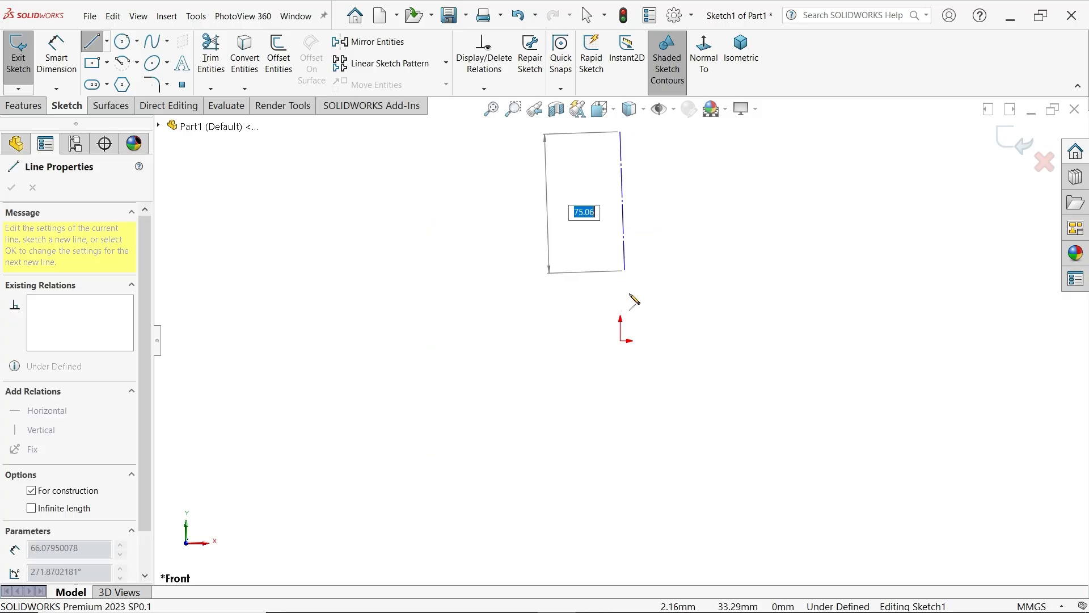
double_click(620, 341)
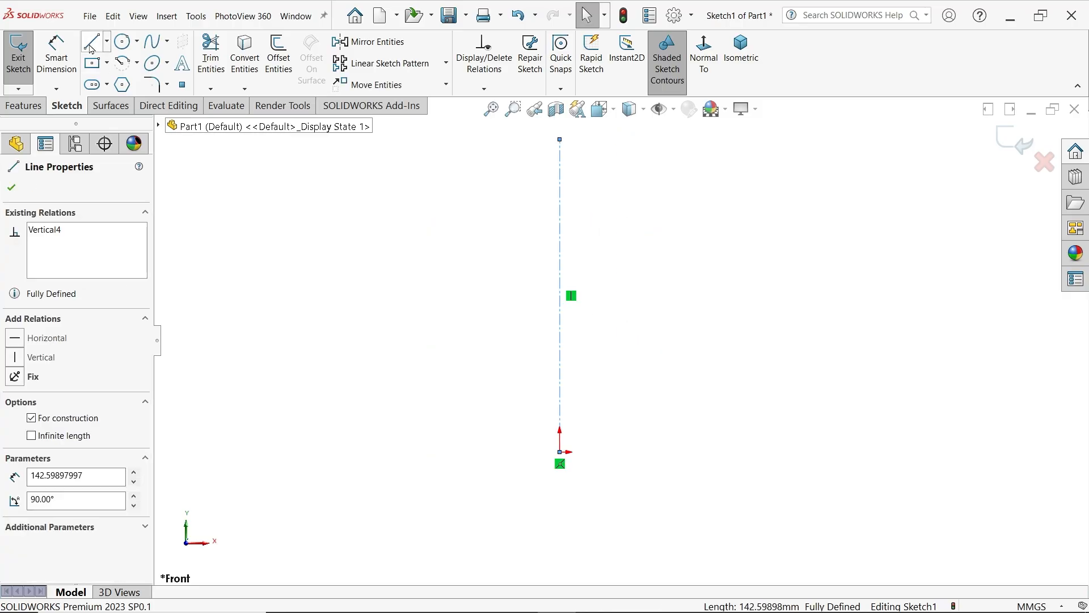
Sketch a vertical shank line left of the centerline, continued by tangent arcs of about 25.7 mm and 13.8 mm radius for the hook's inner curve and tip
left_click(514, 139)
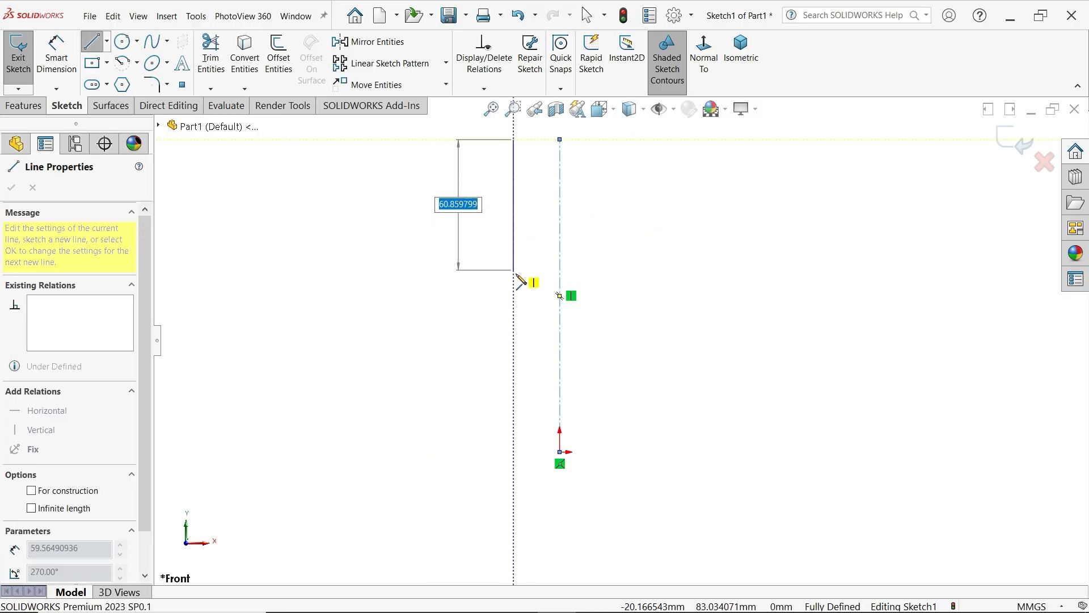
left_click(515, 307)
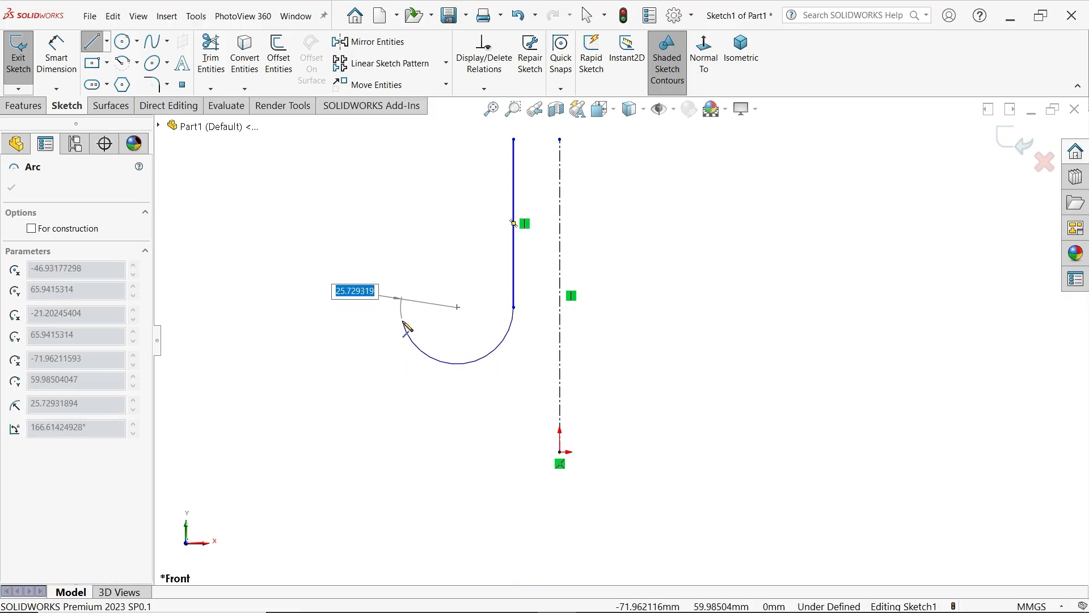
left_click(404, 322)
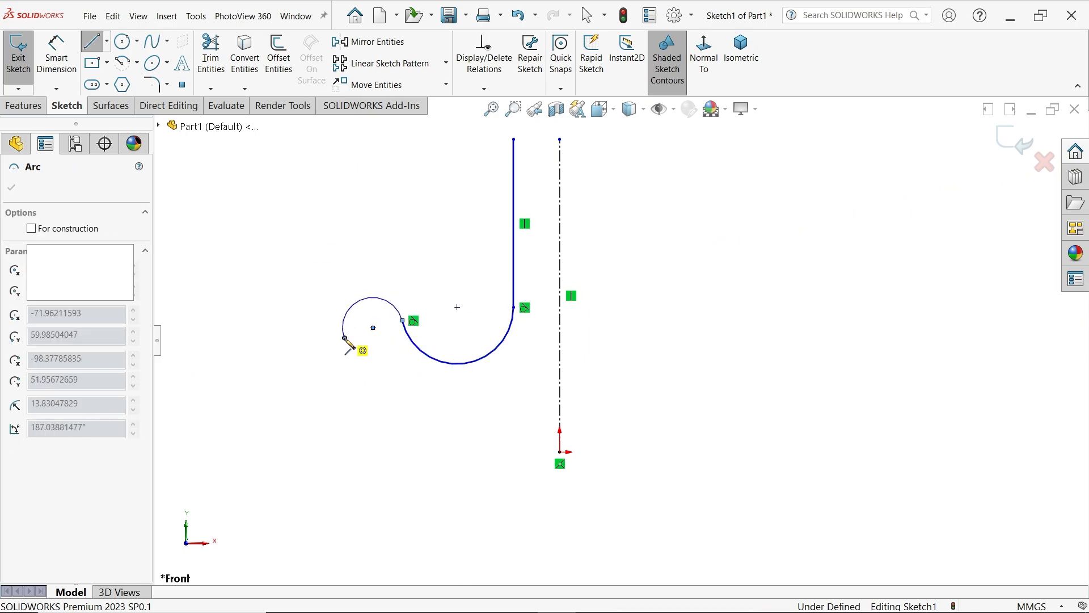
left_click(345, 339)
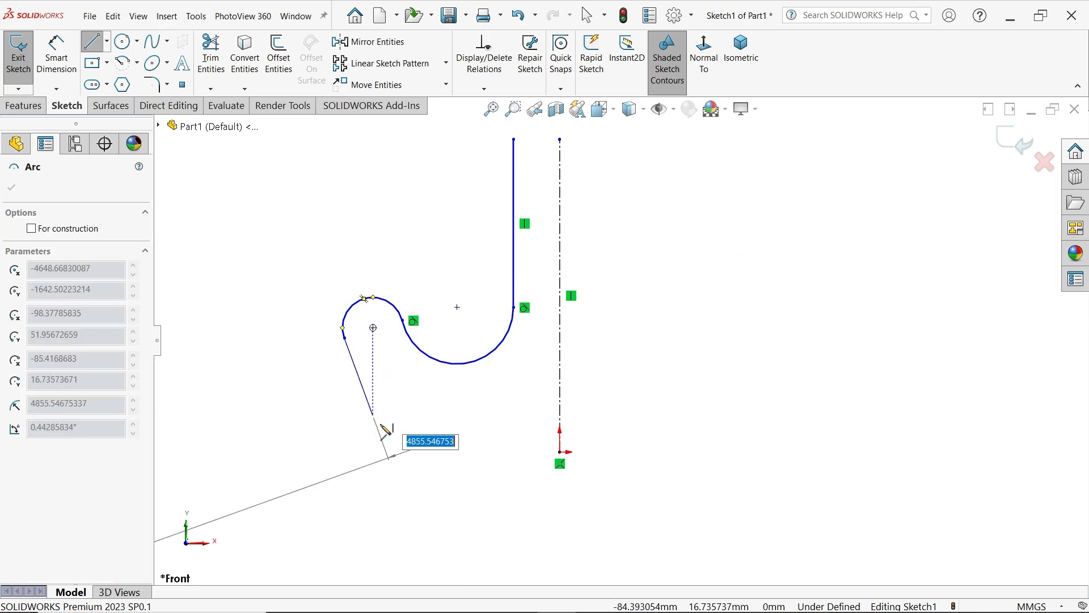
Continue the profile with a tangent outer arc of about 95 mm radius down to origin level and a horizontal base line to the origin
left_click(447, 452)
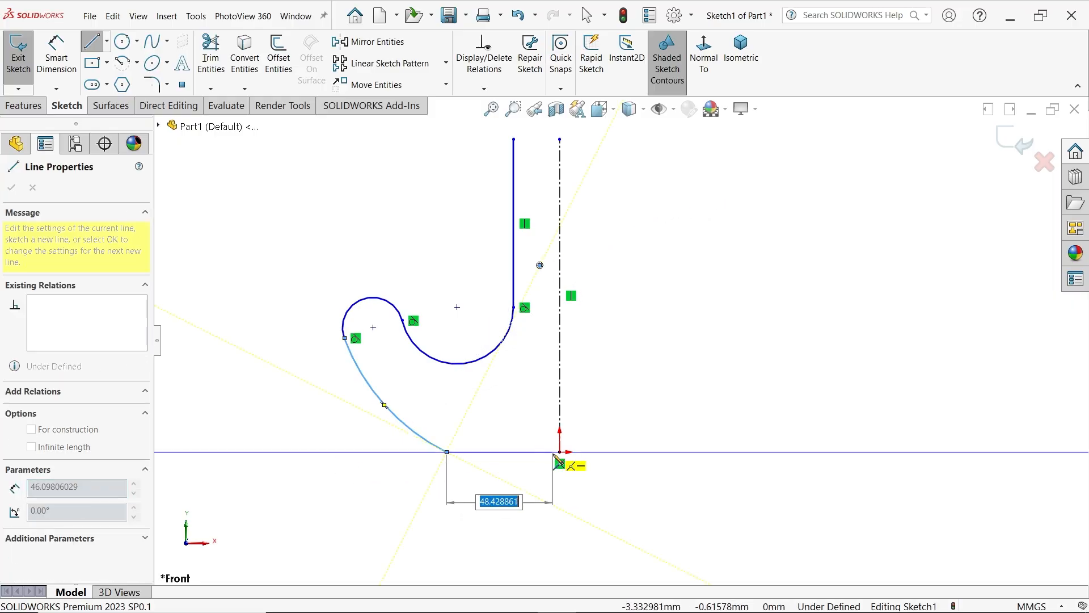
left_click(559, 453)
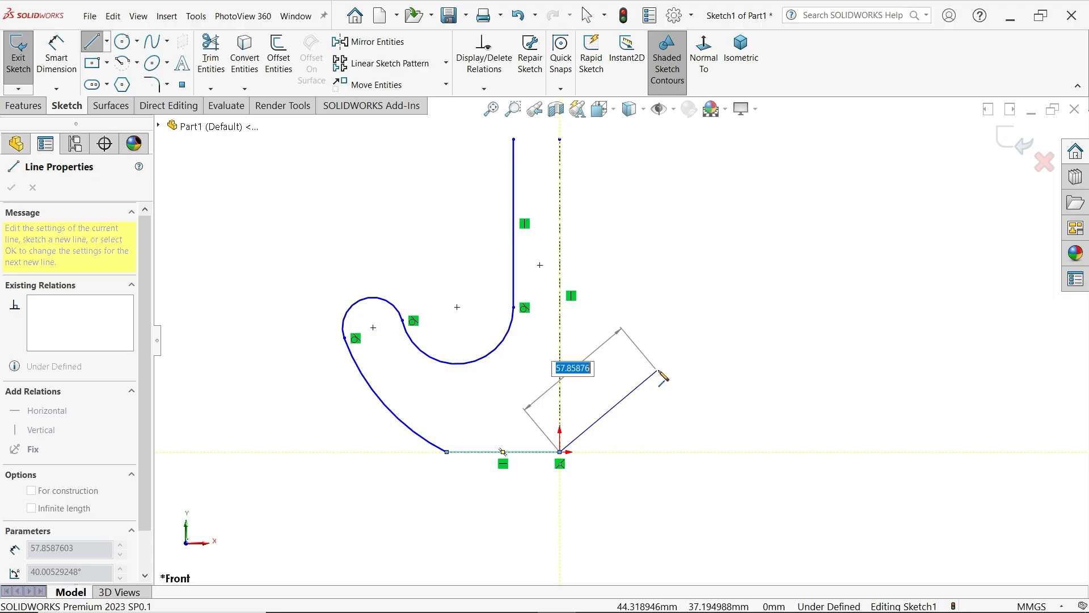
key("Escape")
Dimension the inner hook arc next to the shank with a radius of 12 mm
scroll(602, 326, "up", 1)
scroll(561, 285, "down", 1)
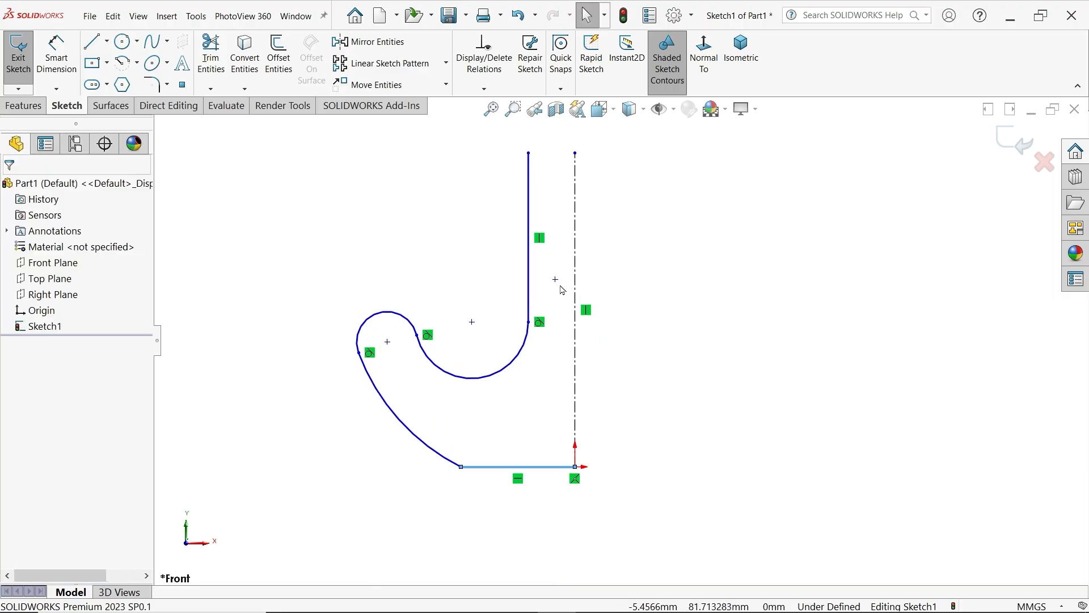
left_click(57, 64)
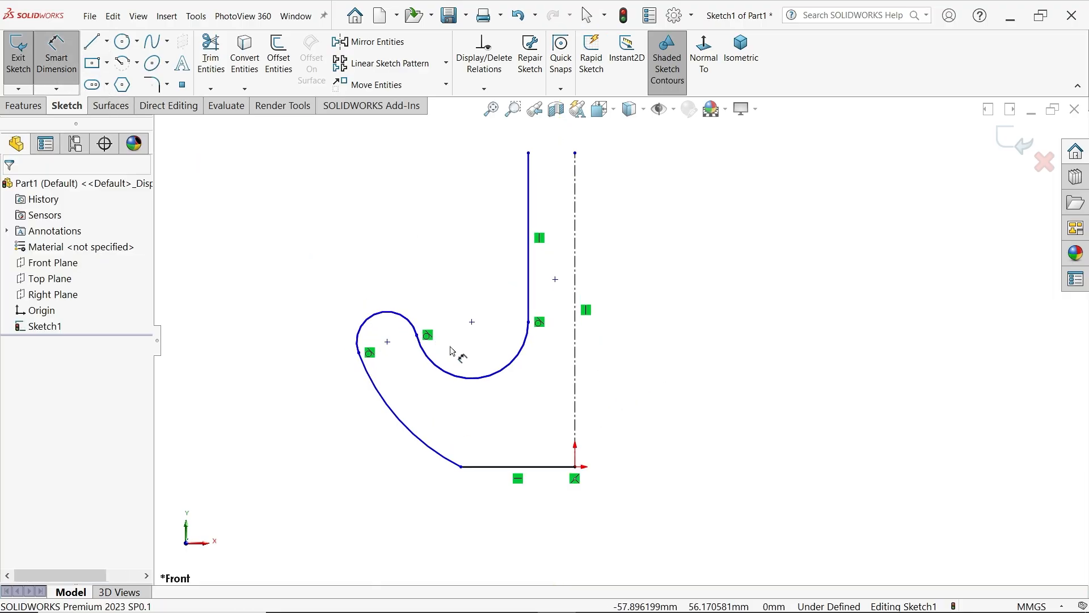
left_click(513, 369)
left_click(527, 372)
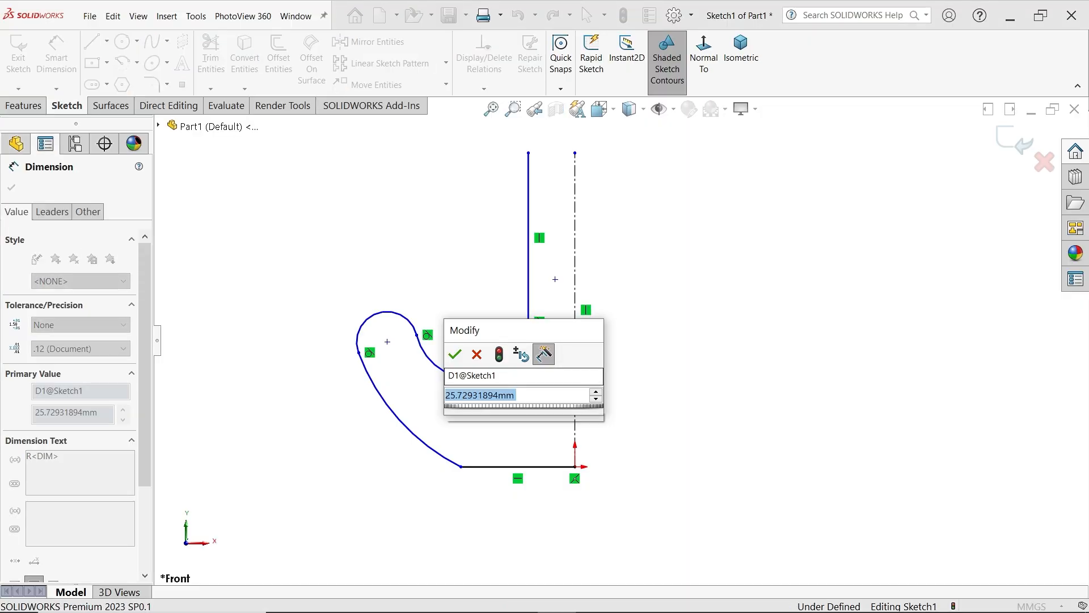
type("2")
key("BackSpace")
type("12")
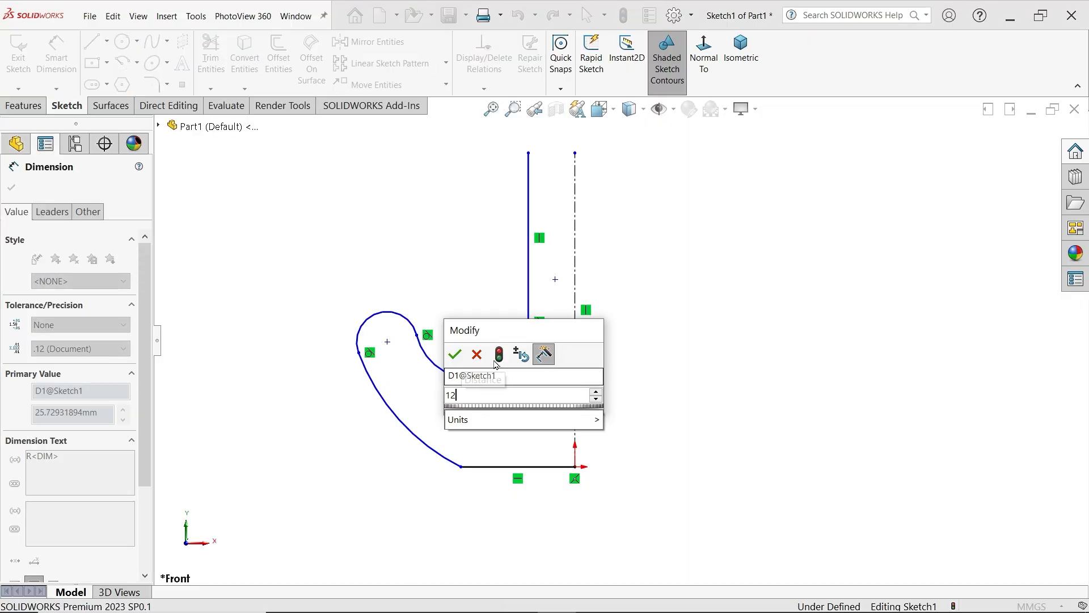
key("Return")
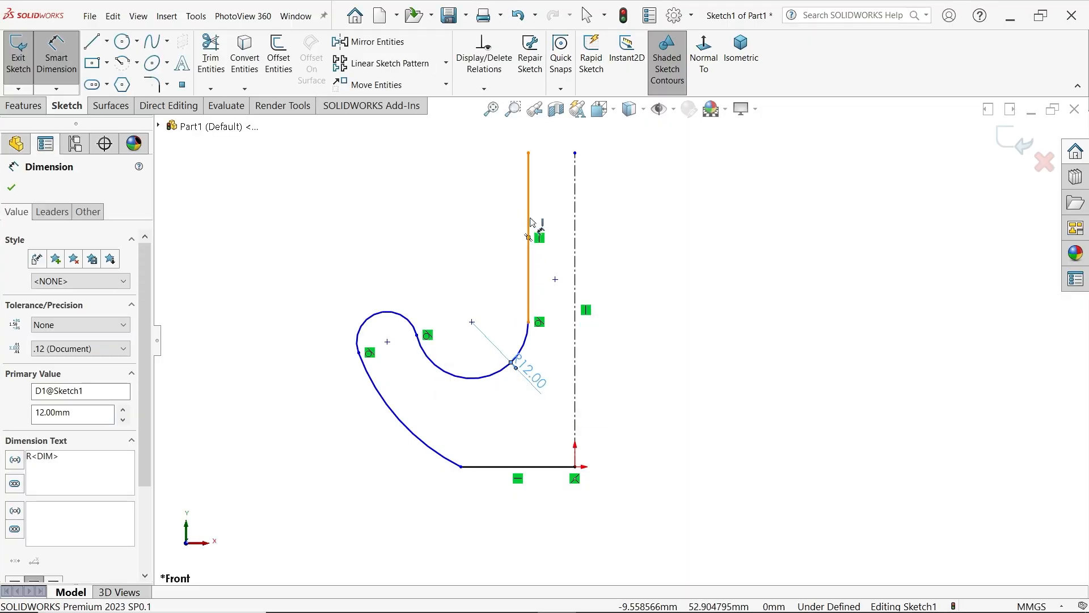
Dimension the distance between the vertical shank line and the centerline as 11 mm
left_click(528, 258)
left_click(576, 221)
left_click(559, 206)
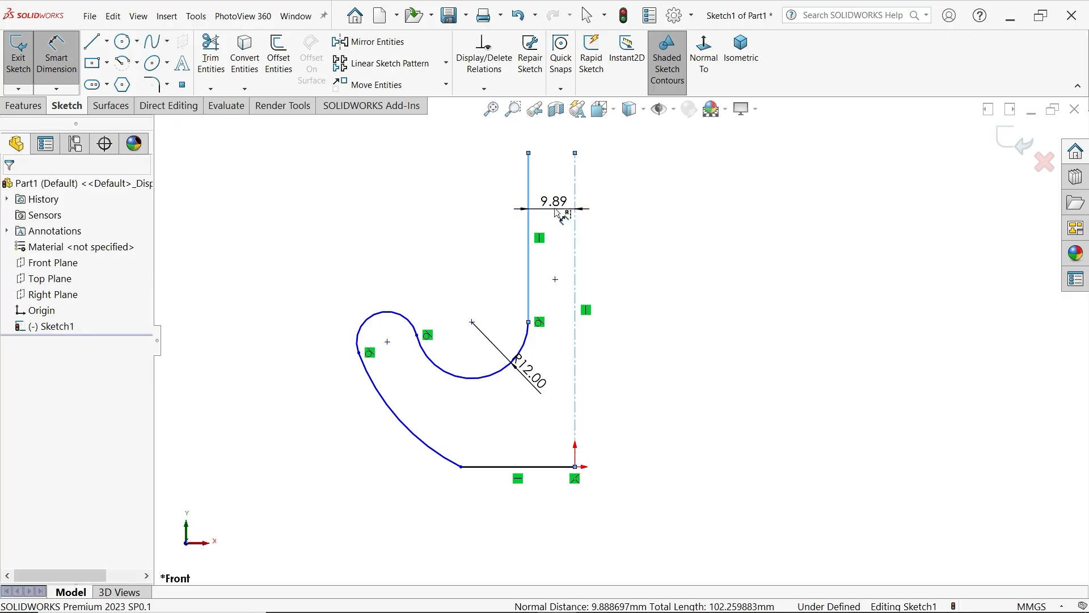
type("11")
left_click(485, 187)
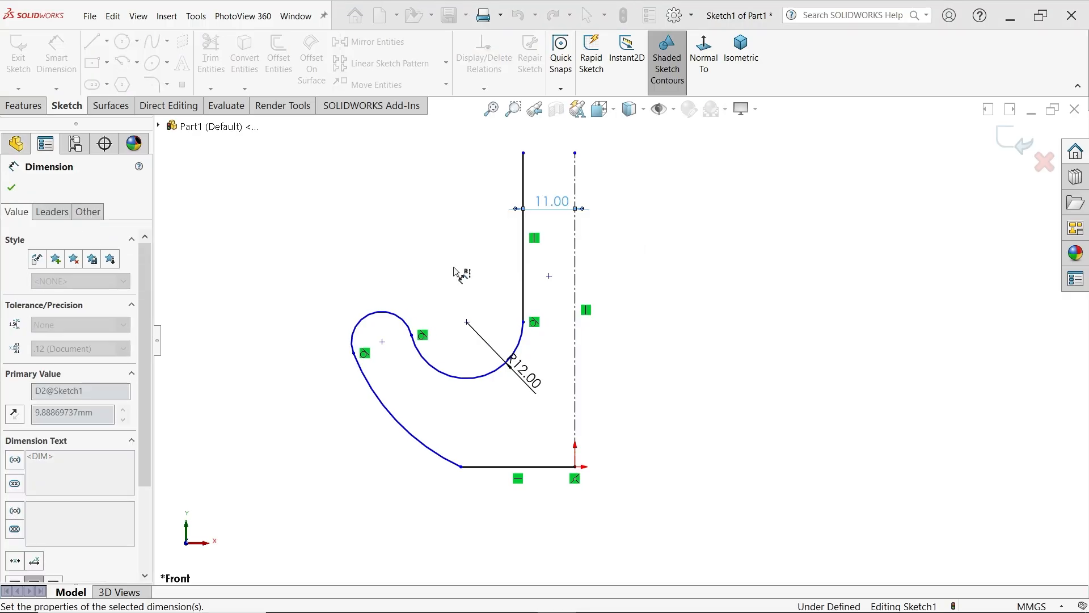
Dimension the small arc at the hook tip with a radius of 5 mm
left_click(404, 317)
left_click(394, 287)
type("5")
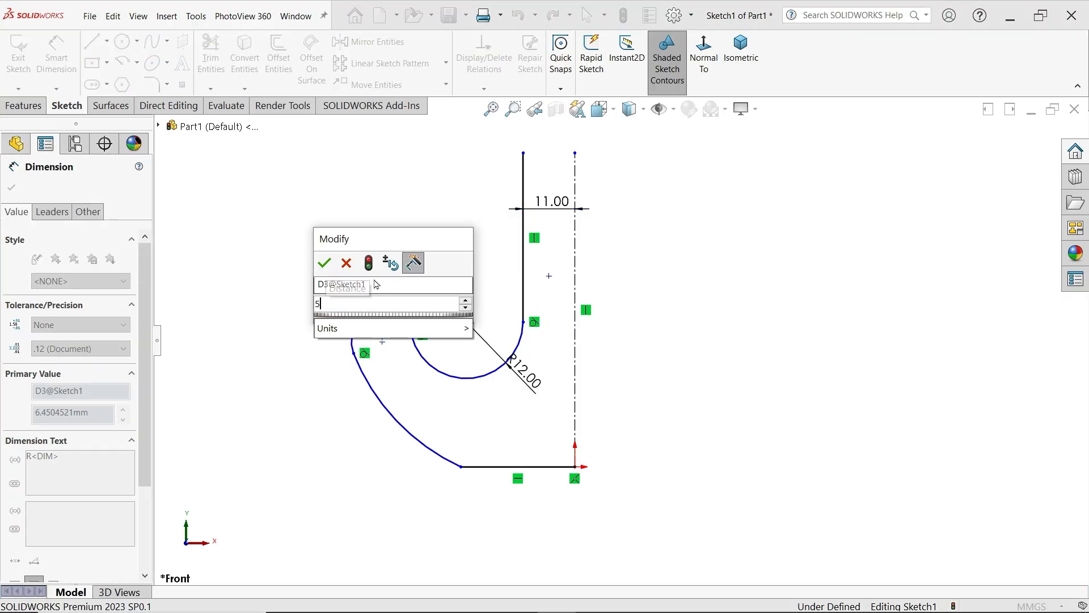
left_click(324, 263)
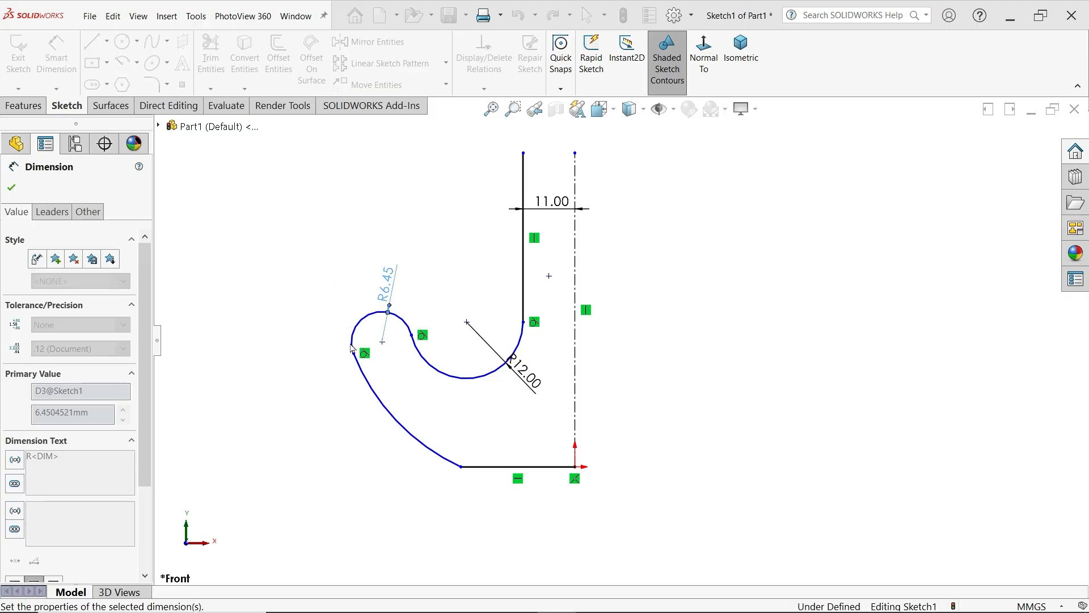
Dimension the large outer hook arc with a radius of 25 mm and finish dimensioning
left_click(404, 430)
left_click(392, 427)
type("25")
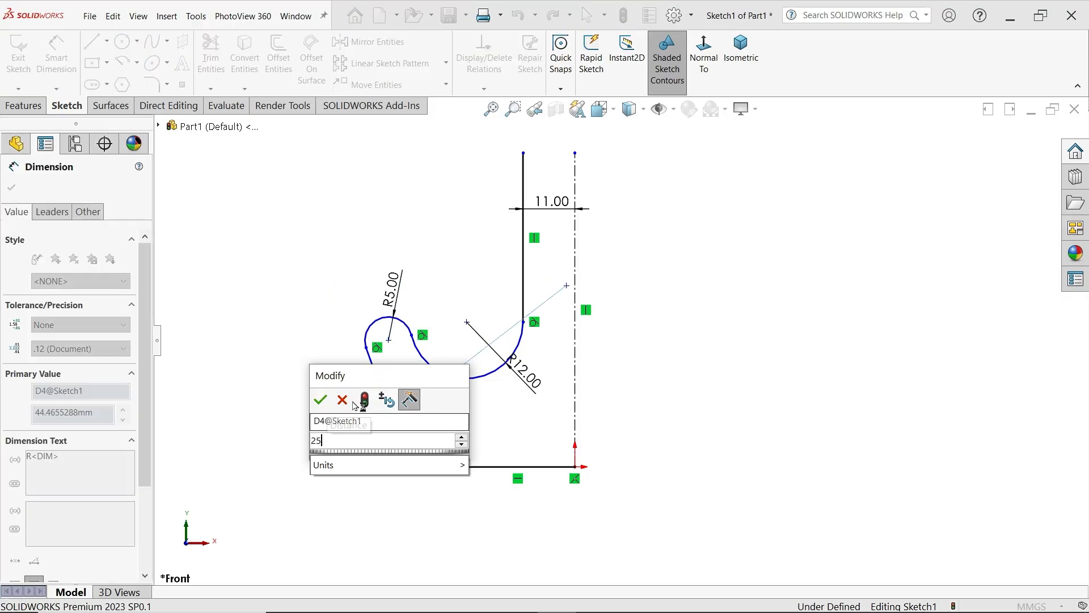
left_click(318, 398)
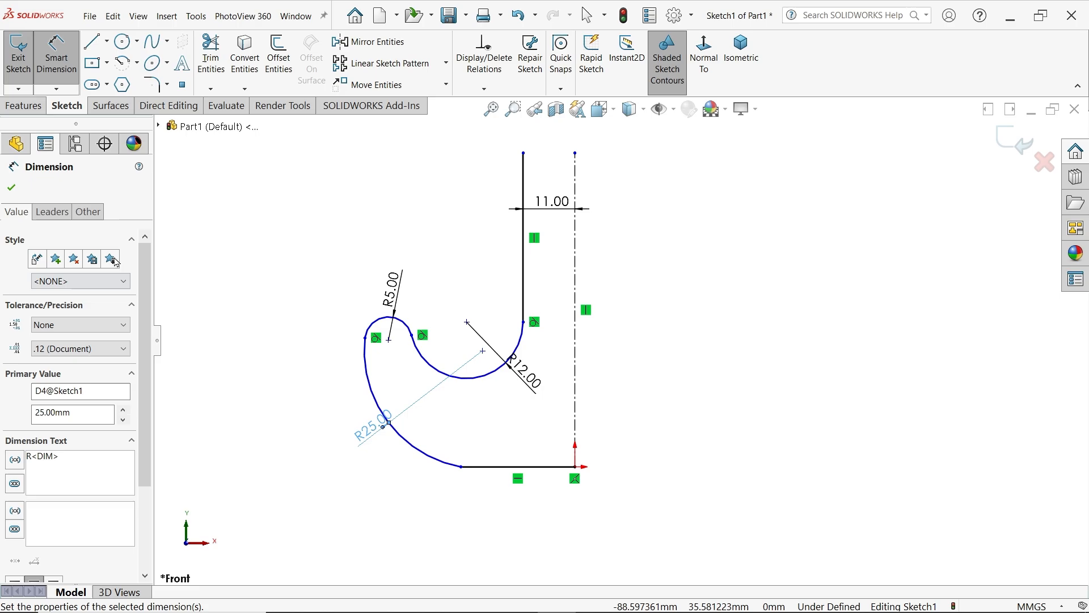
left_click(11, 189)
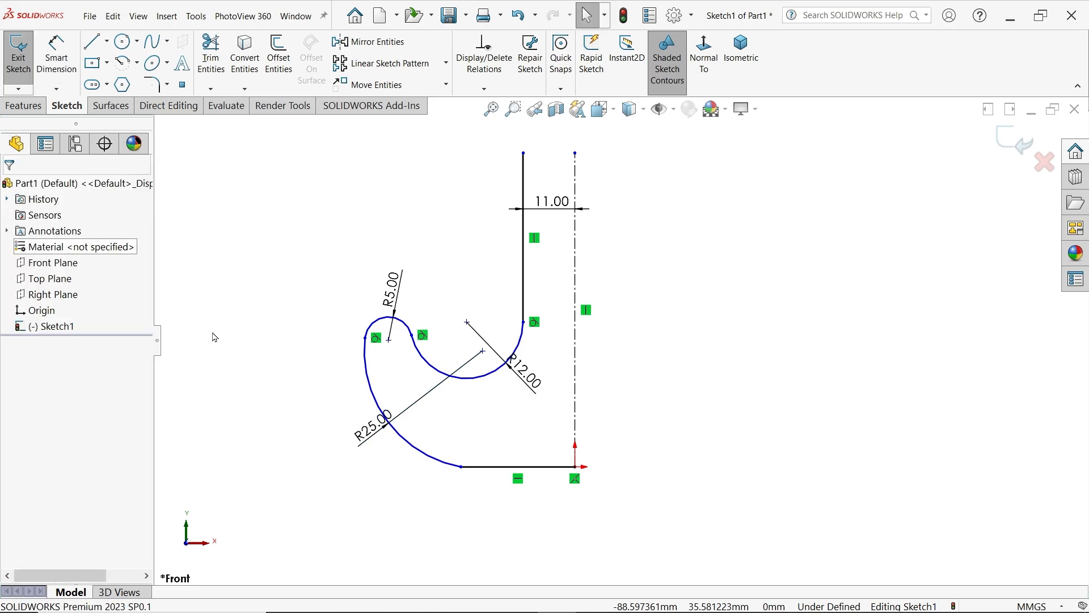
Add a tangent relation between the outer hook arc and the horizontal base line at their shared endpoint
left_click(461, 468)
left_click(563, 436)
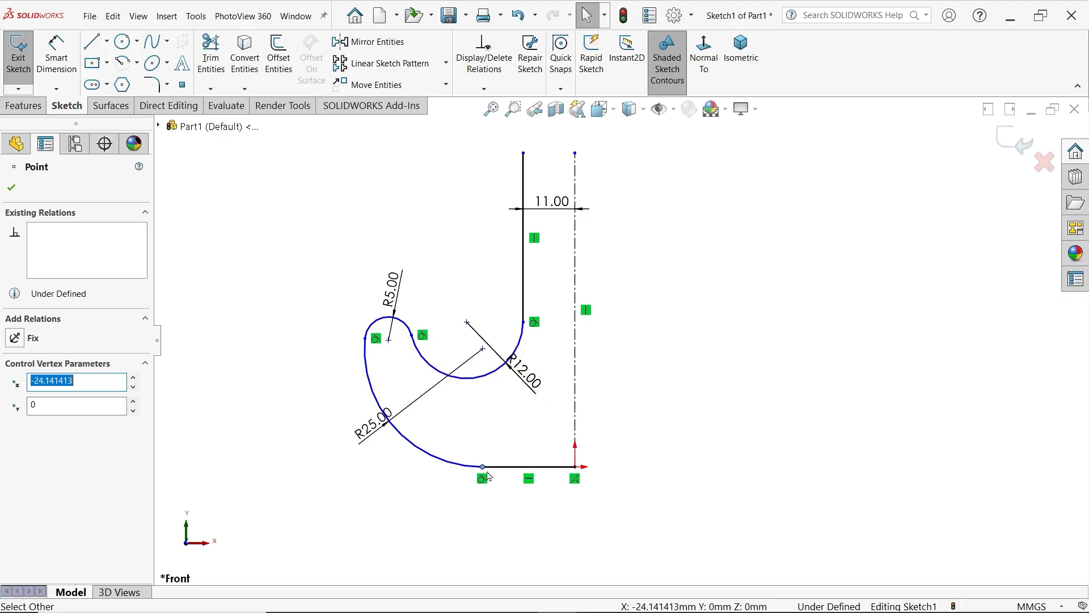
left_click(57, 56)
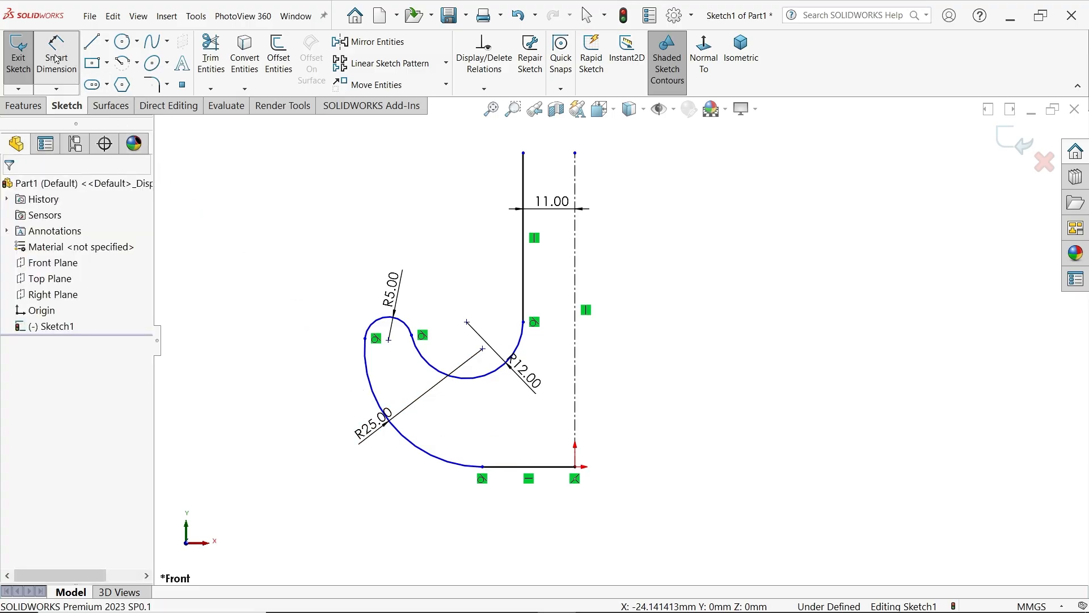
Mirror the shank line, the three hook arcs and the base line about the vertical centerline, keeping the originals
left_click(364, 50)
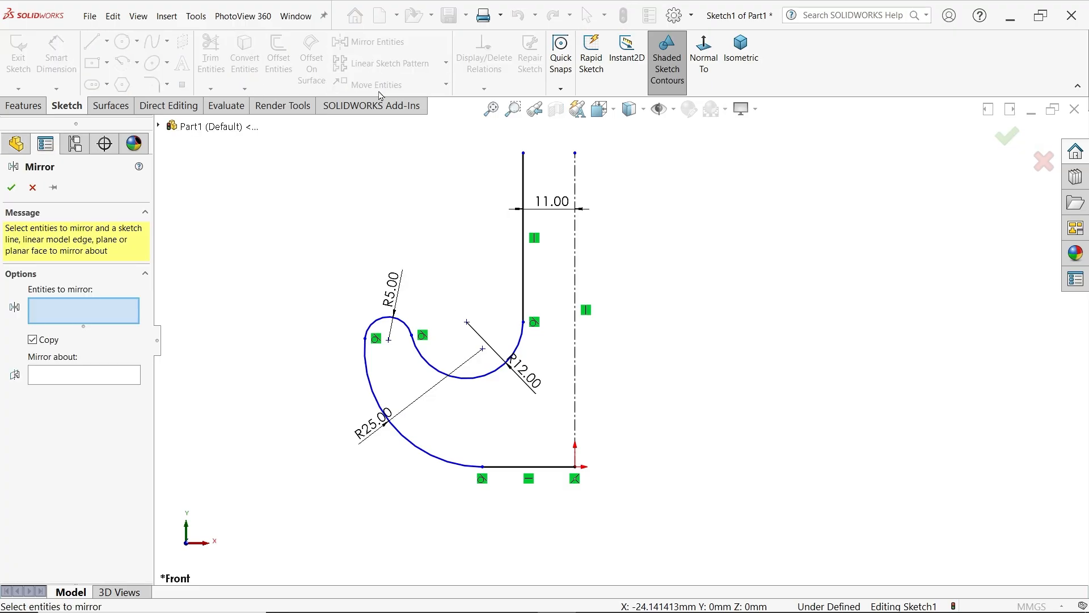
left_click(524, 278)
left_click(492, 377)
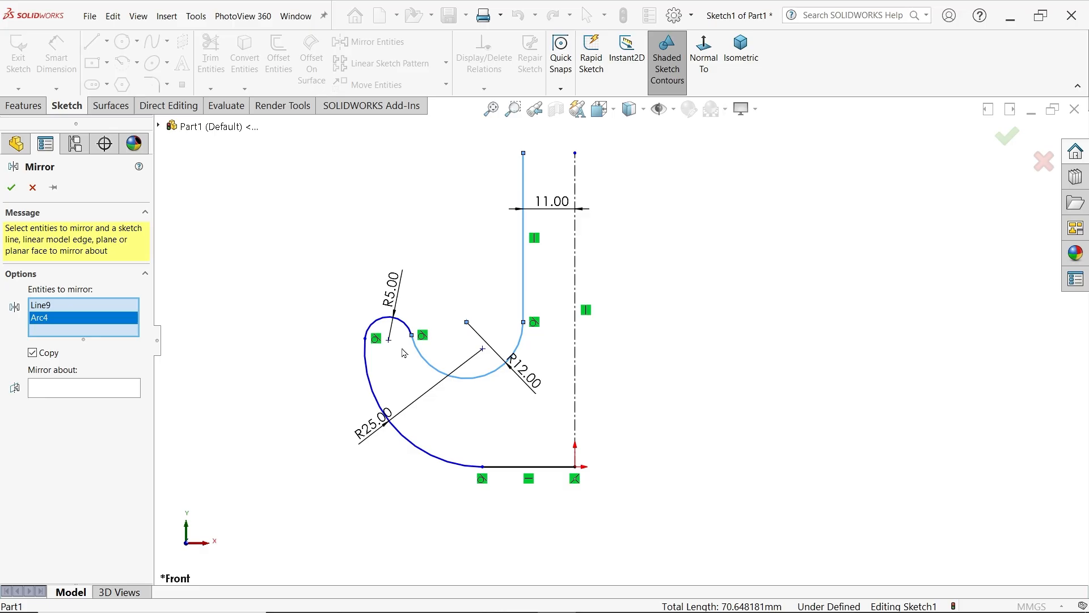
left_click(404, 329)
left_click(404, 441)
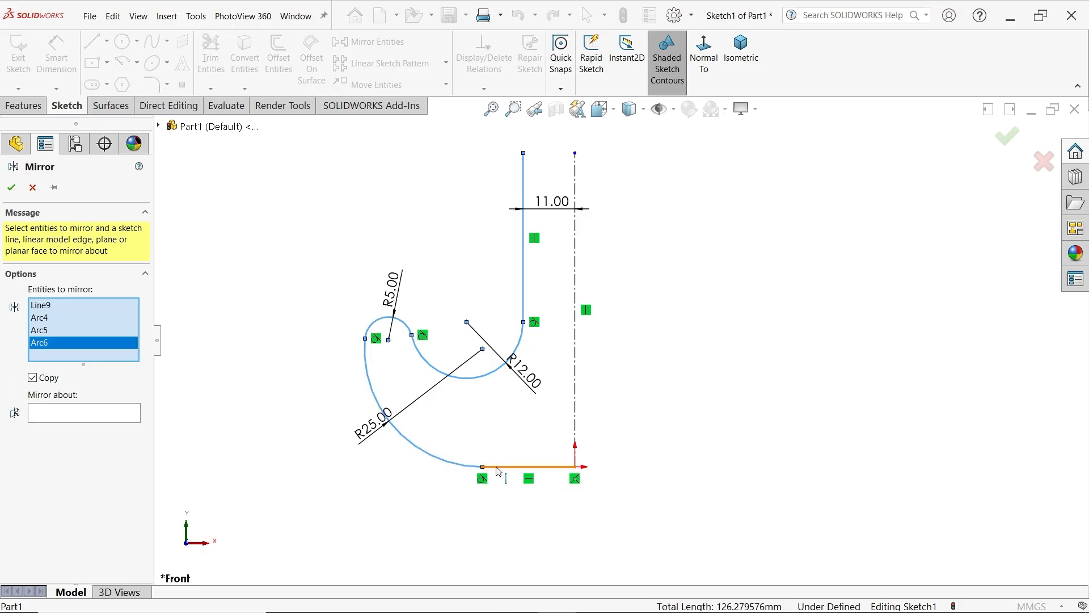
left_click(503, 467)
left_click(67, 432)
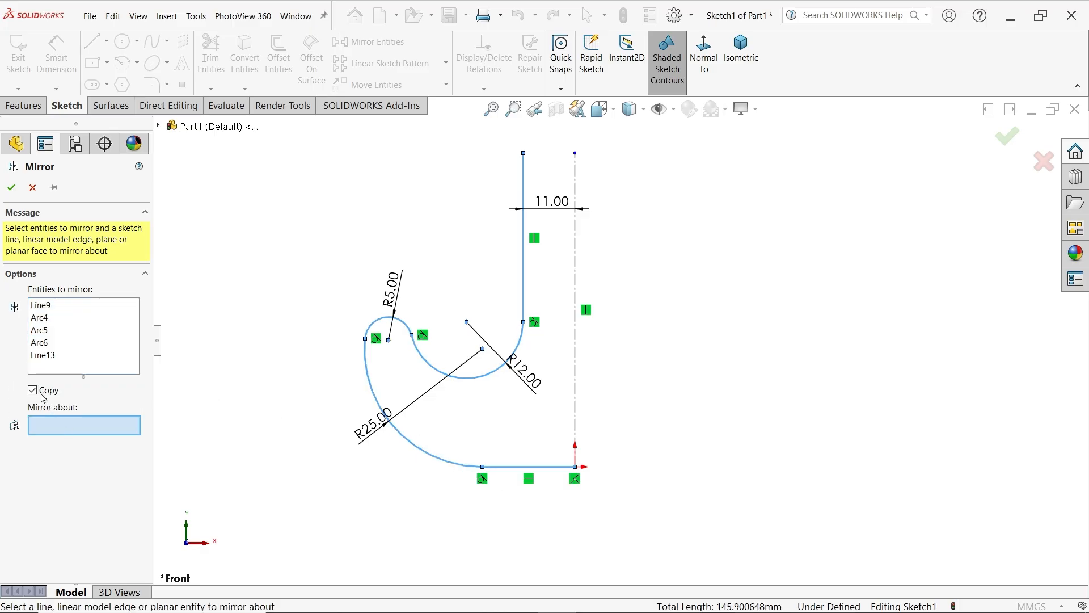
left_click(577, 295)
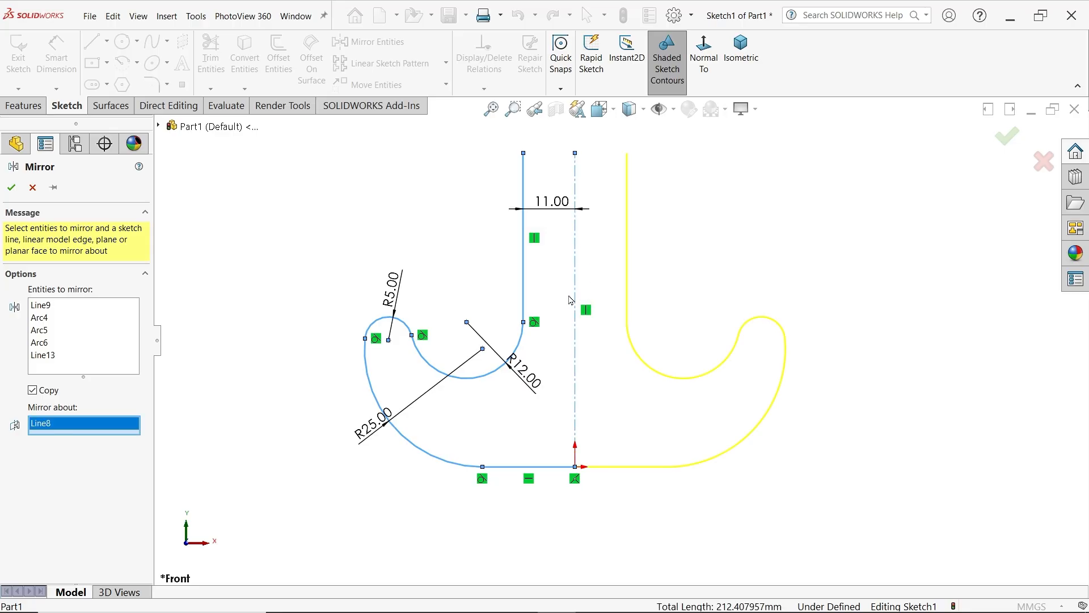
left_click(11, 188)
Close the hook profile with a 22 mm horizontal line joining the upper ends of the two shank lines
left_click(91, 41)
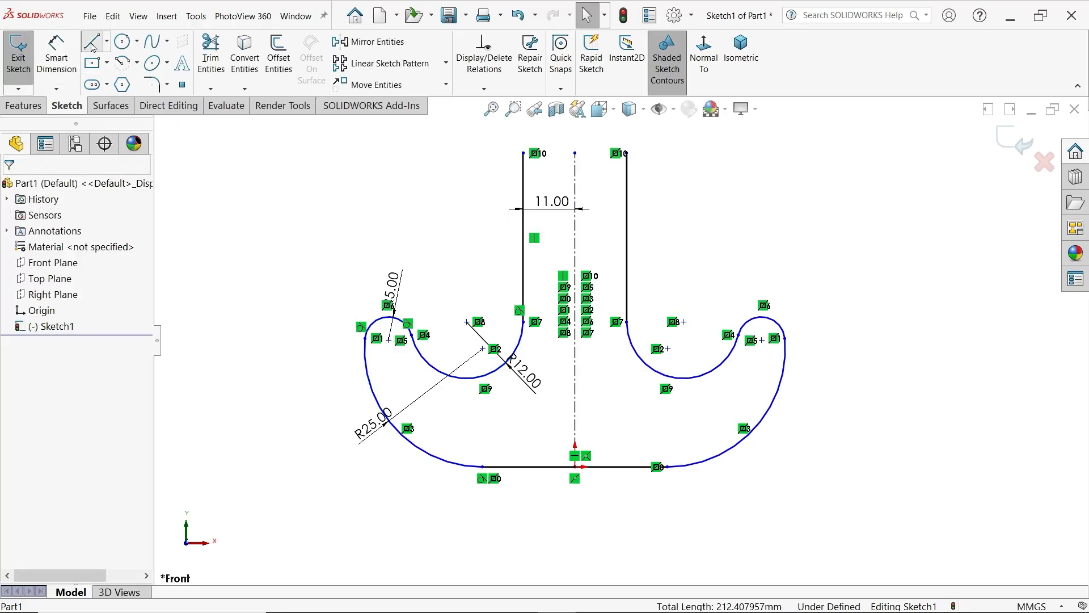
left_click(523, 154)
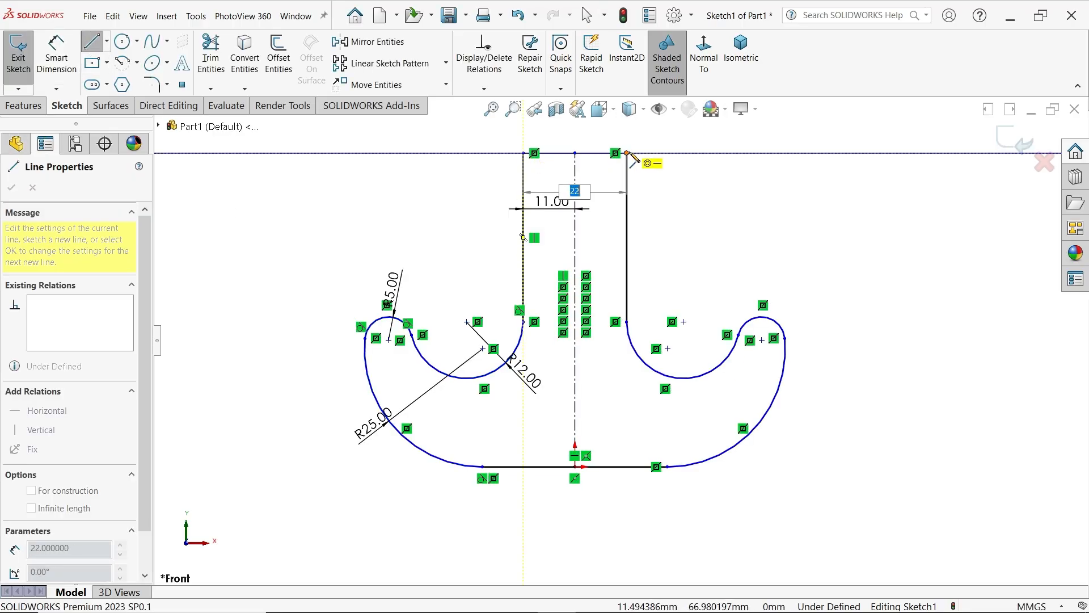
left_click(626, 153)
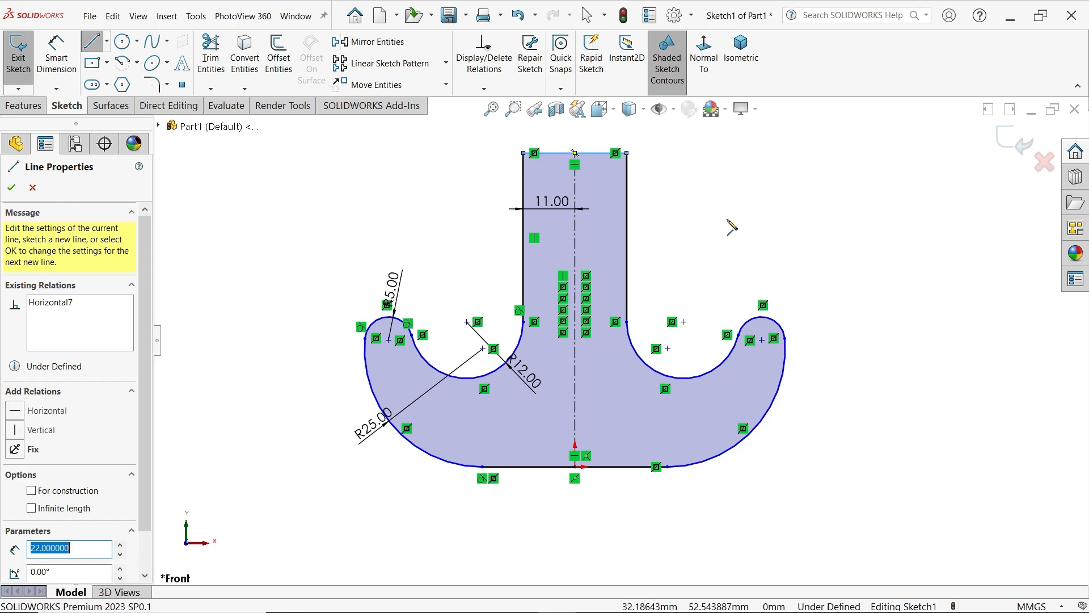
key("Escape")
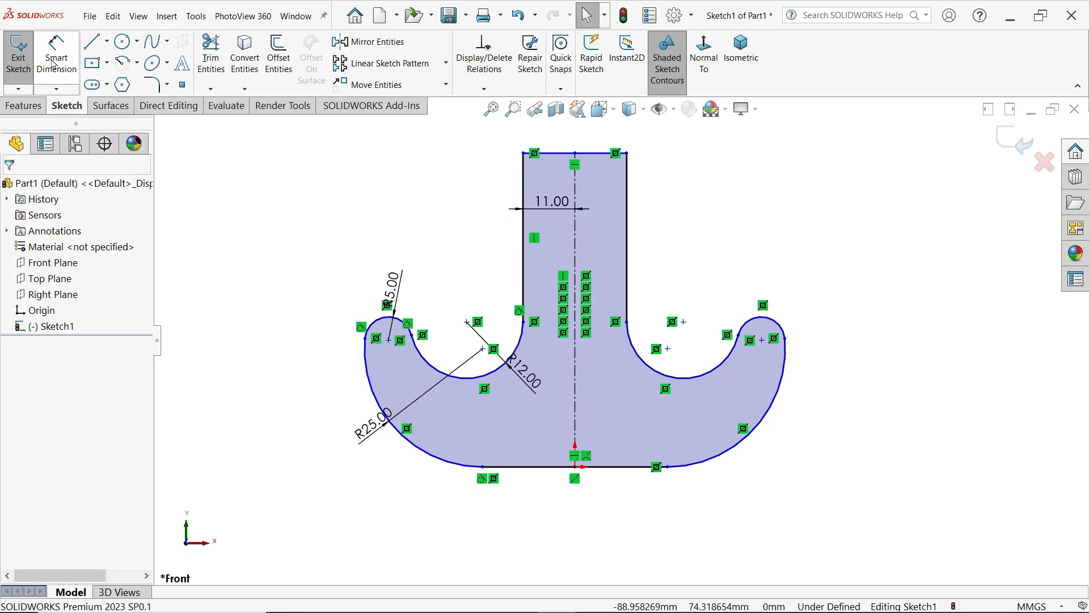
Dimension the overall width between the two large outer hook arcs as 100 mm, placed below the profile
left_click(54, 63)
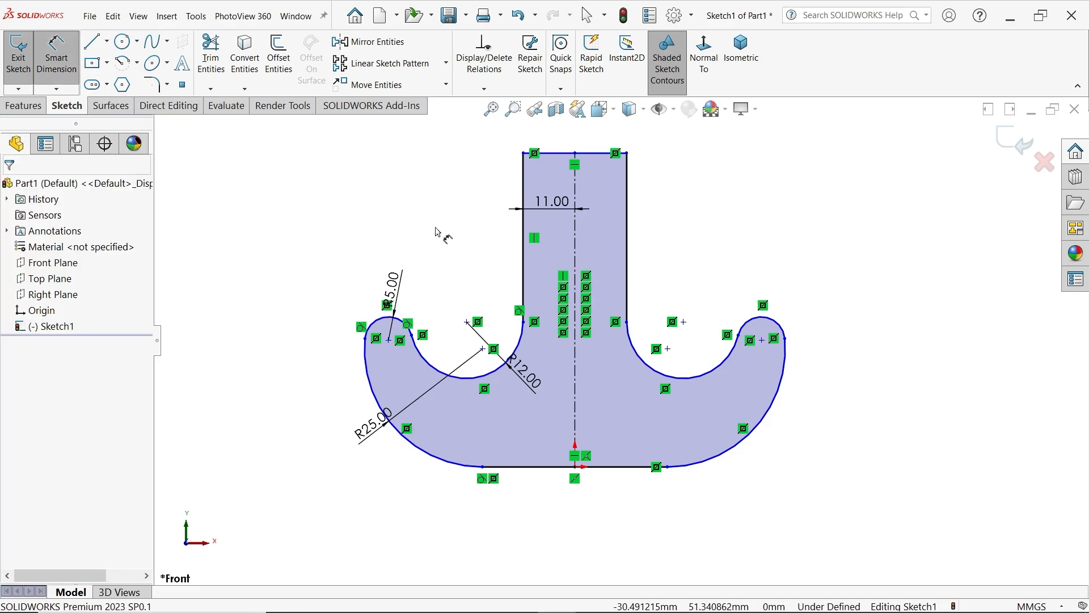
left_click(782, 366)
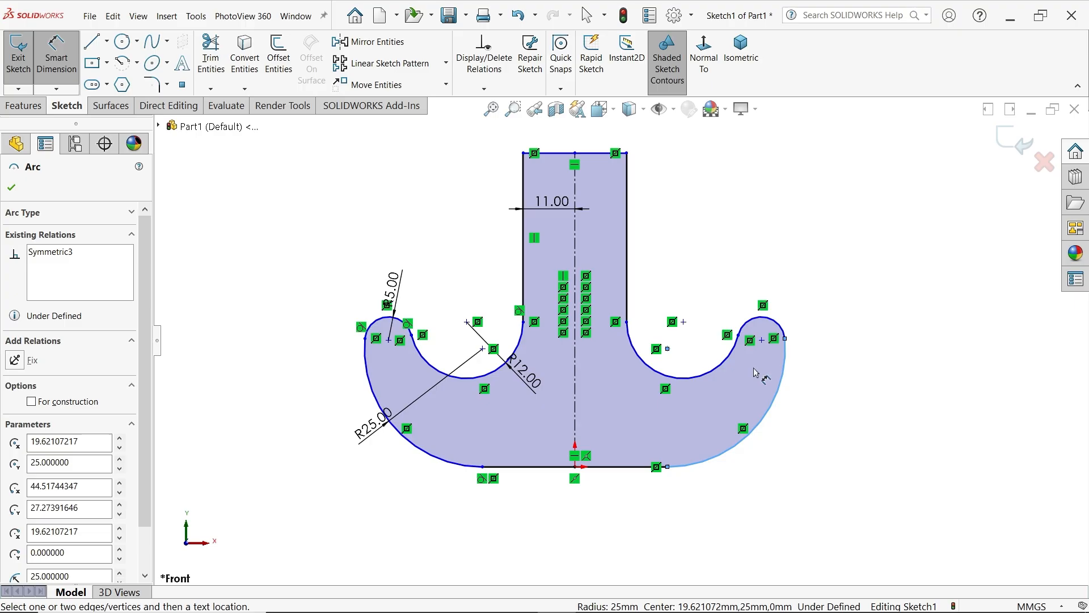
left_click(365, 363)
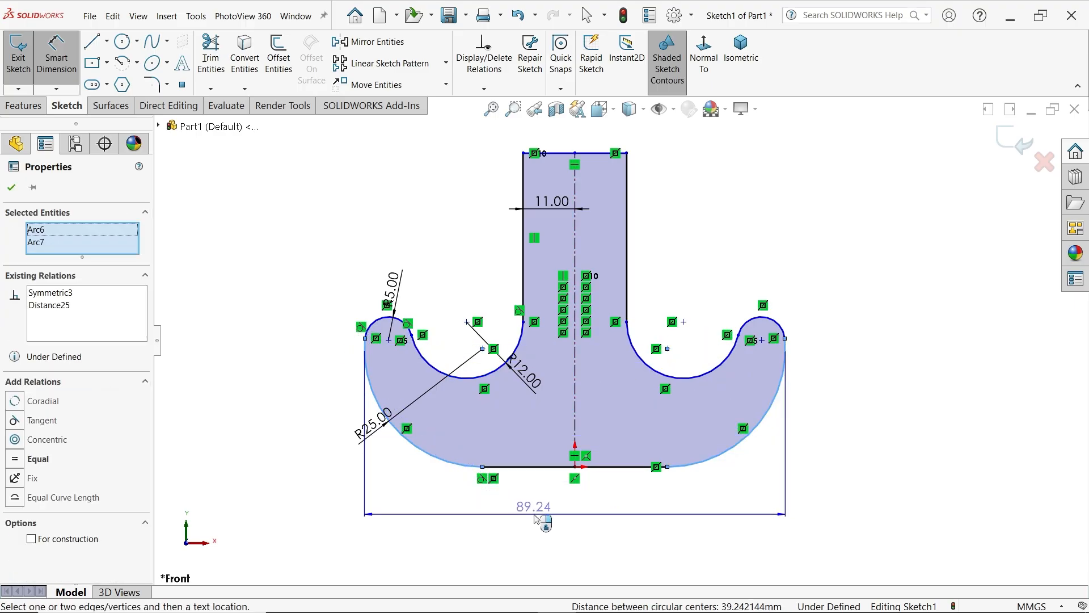
left_click(536, 519)
type("100")
left_click(464, 489)
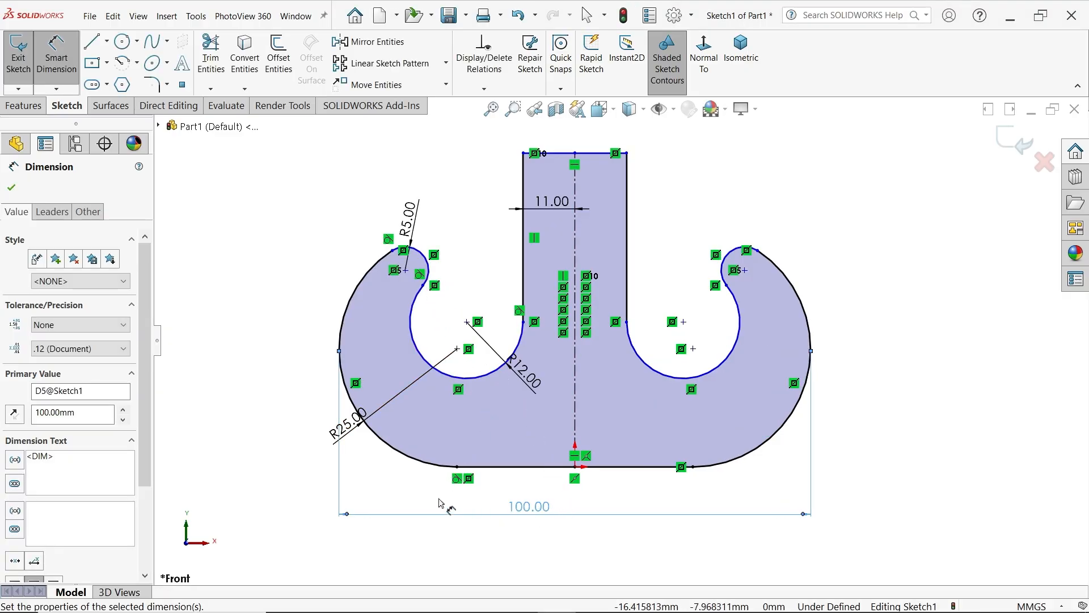
Finish dimensioning and reposition the left hook tip arc so that it and the inner hook arc sit closer to their drawn shape
key("Escape")
left_click(388, 280)
left_click_drag(388, 279, 372, 298)
left_click(305, 279)
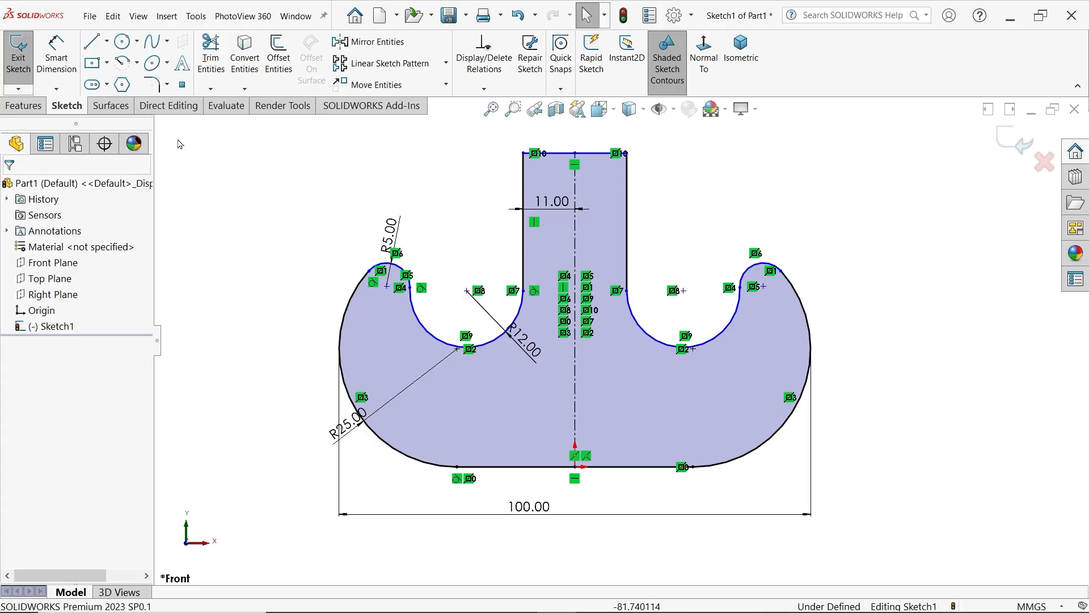
Try to dimension the height from the base line to the left hook tip arc as 43 mm, and undo the attempt
left_click(54, 62)
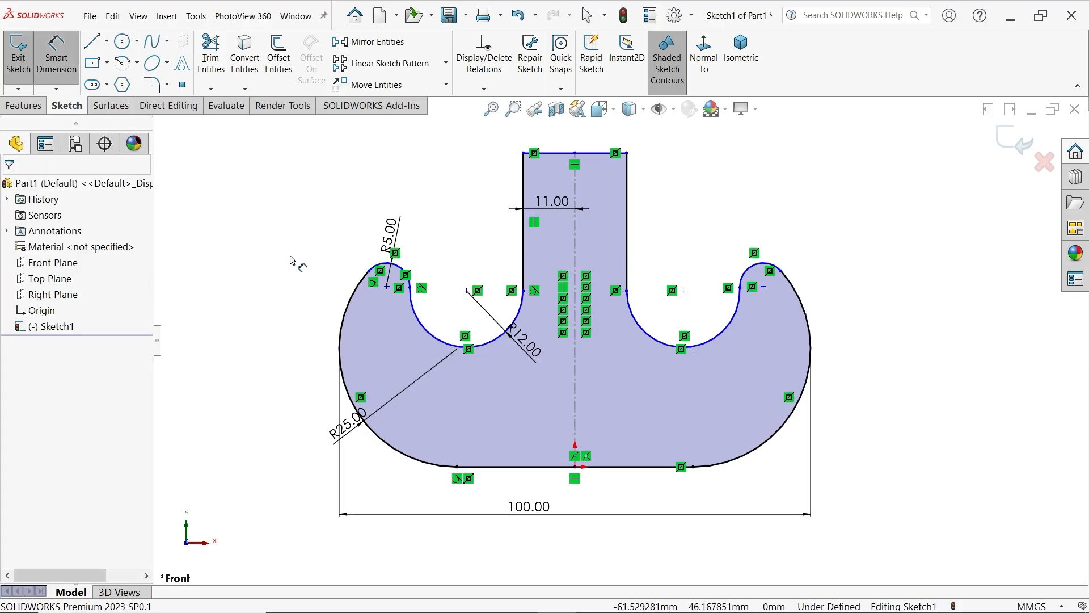
left_click(520, 470)
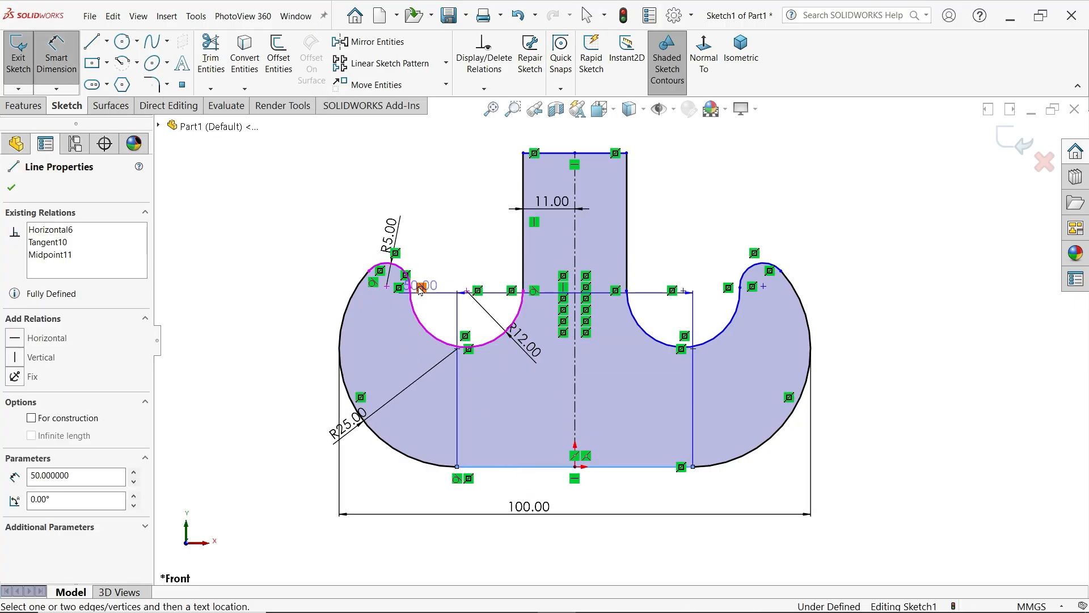
left_click(396, 265)
left_click(295, 336)
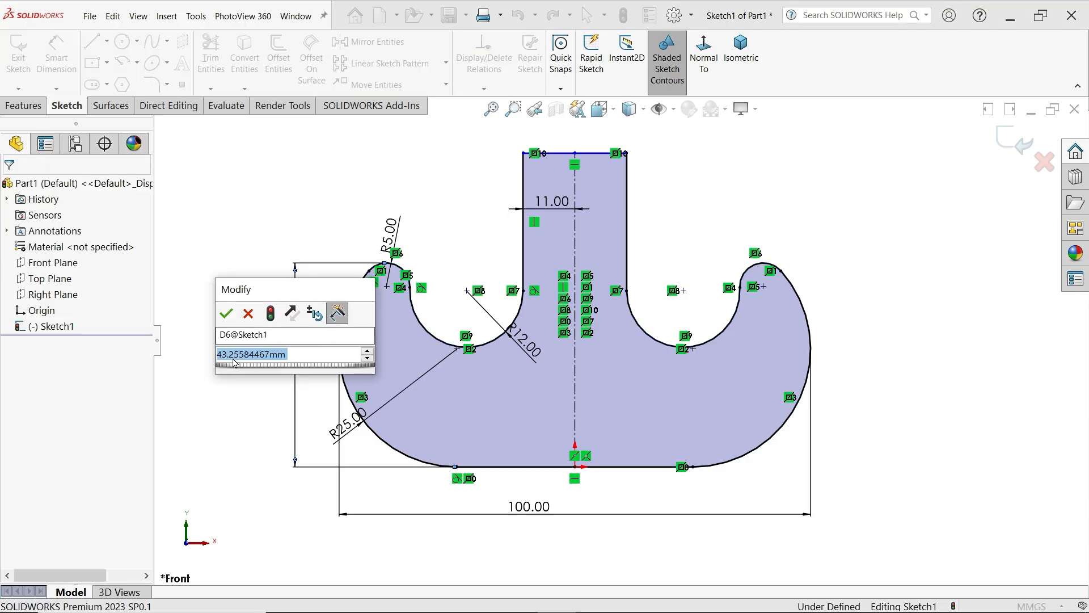
type("43")
left_click(221, 315)
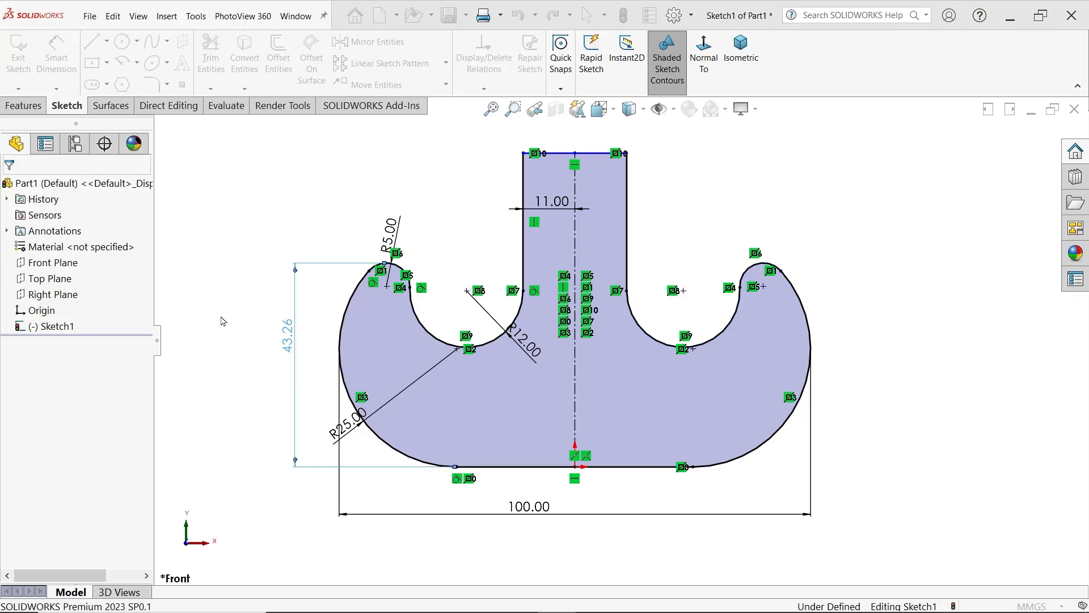
left_click(622, 320)
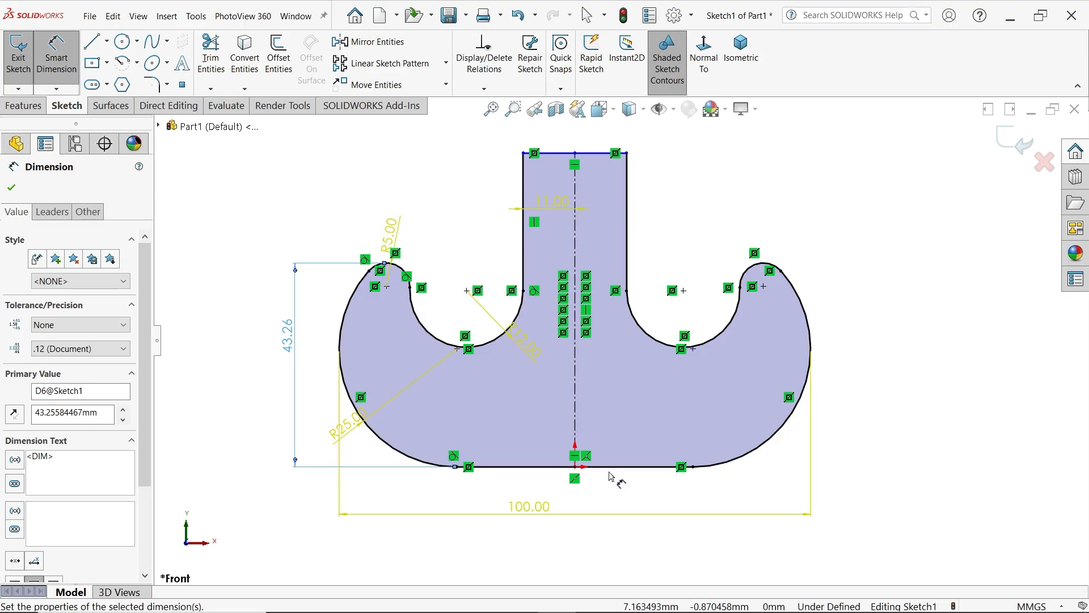
left_click(517, 16)
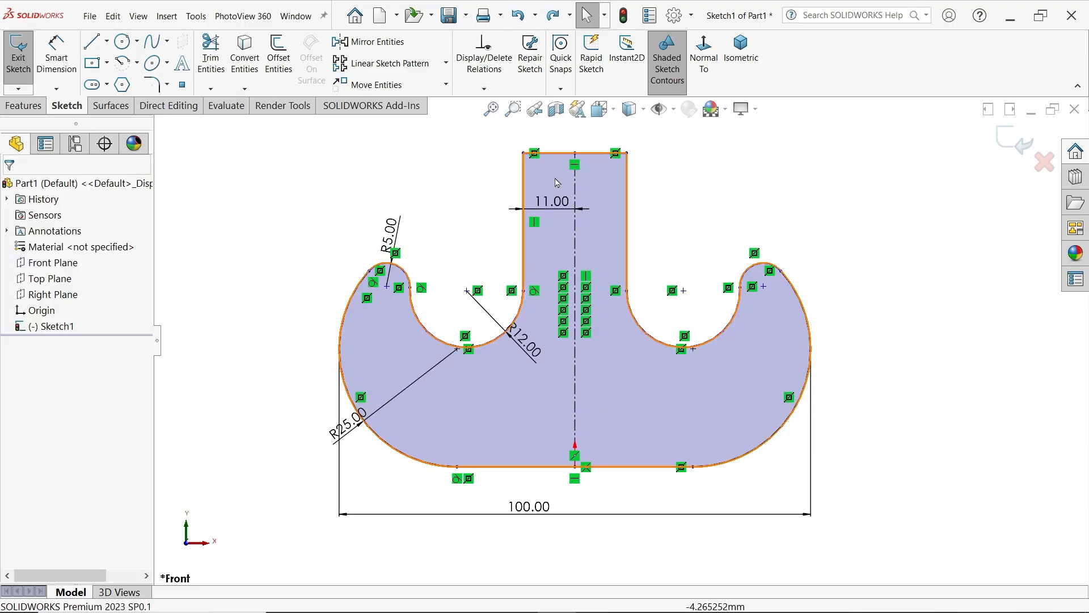
Dimension the overall height from the base line to the shank's upper line as 43+32 mm and finish dimensioning
left_click(57, 54)
left_click(620, 467)
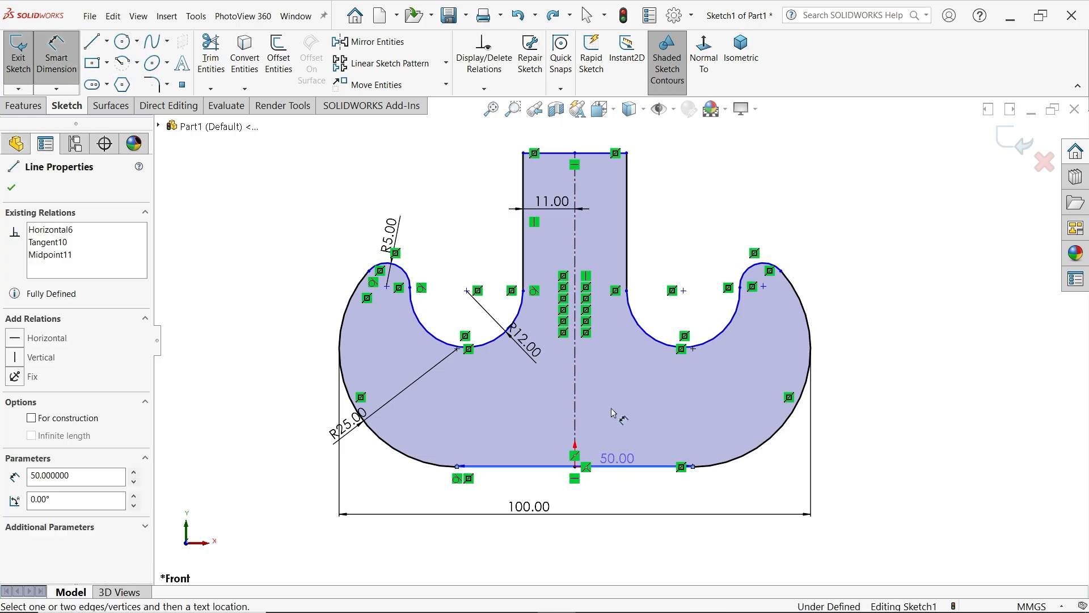
left_click(596, 154)
left_click(854, 284)
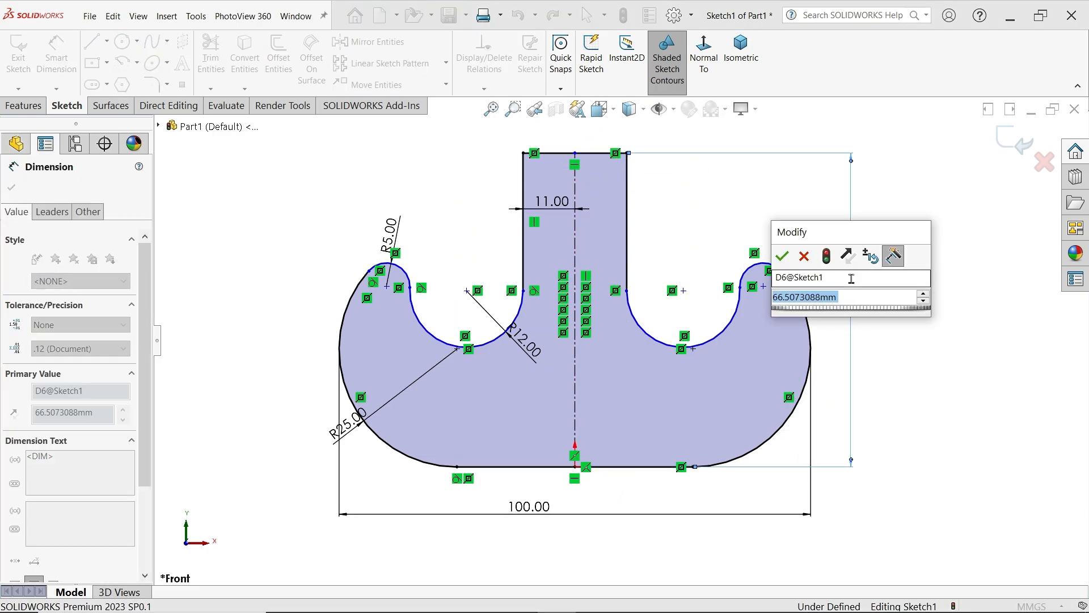
type("43+32")
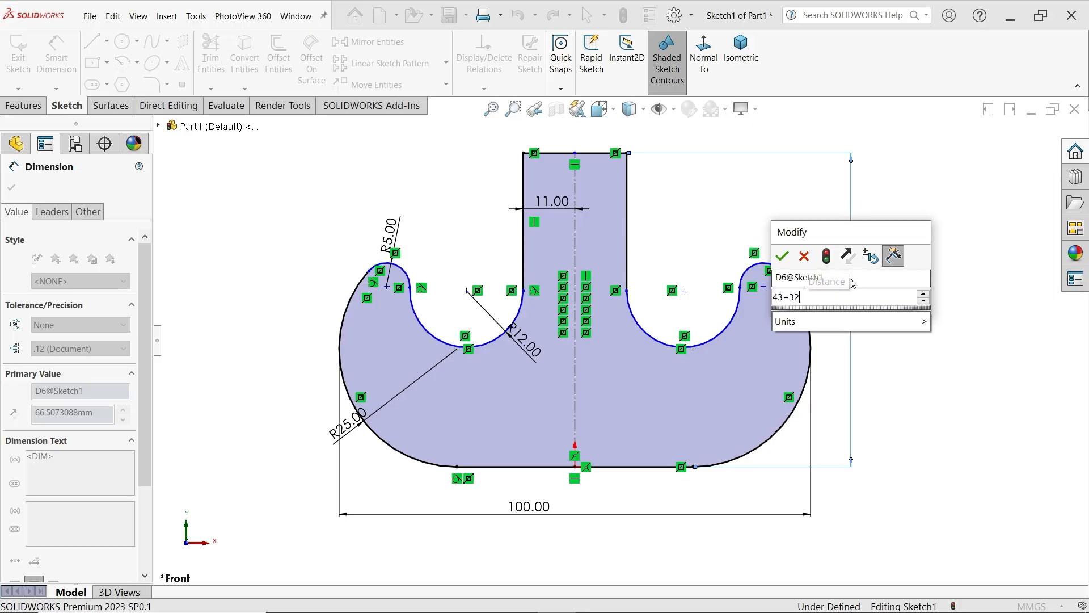
key("Return")
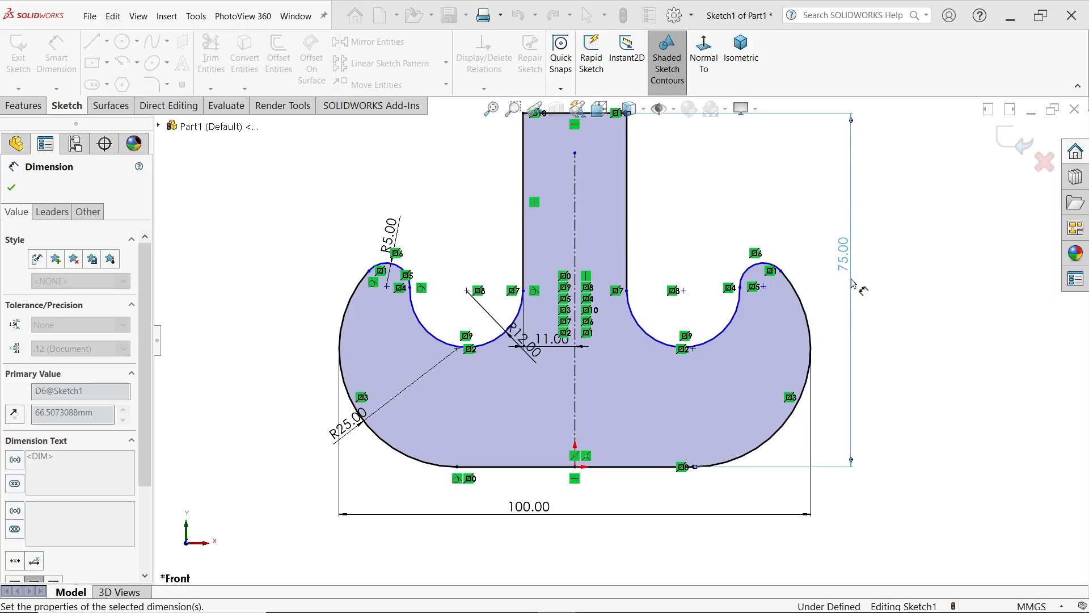
scroll(628, 252, "up", 2)
scroll(621, 245, "down", 1)
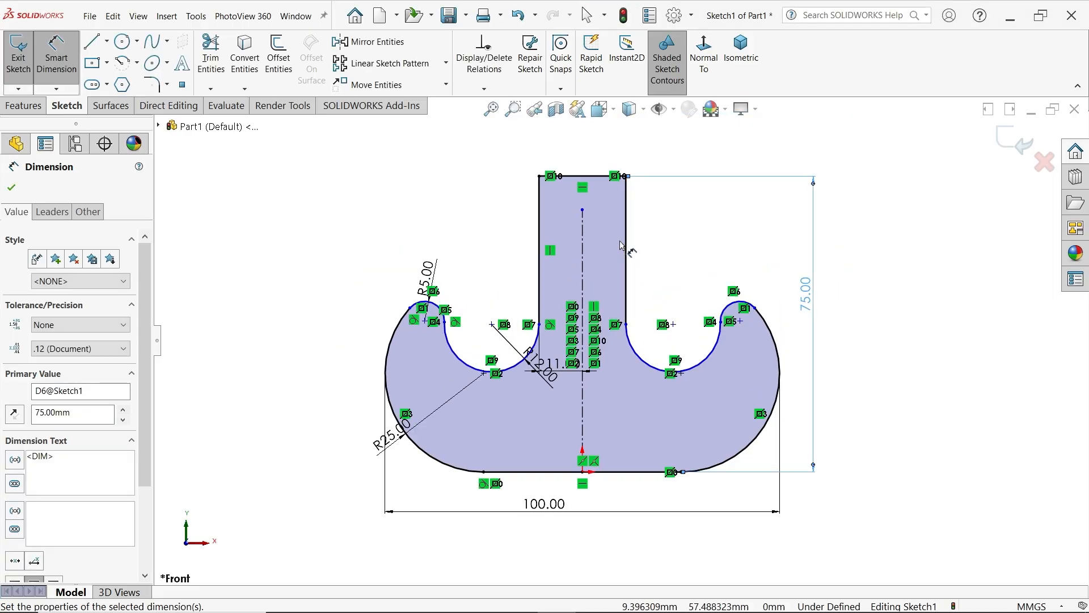
left_click(11, 189)
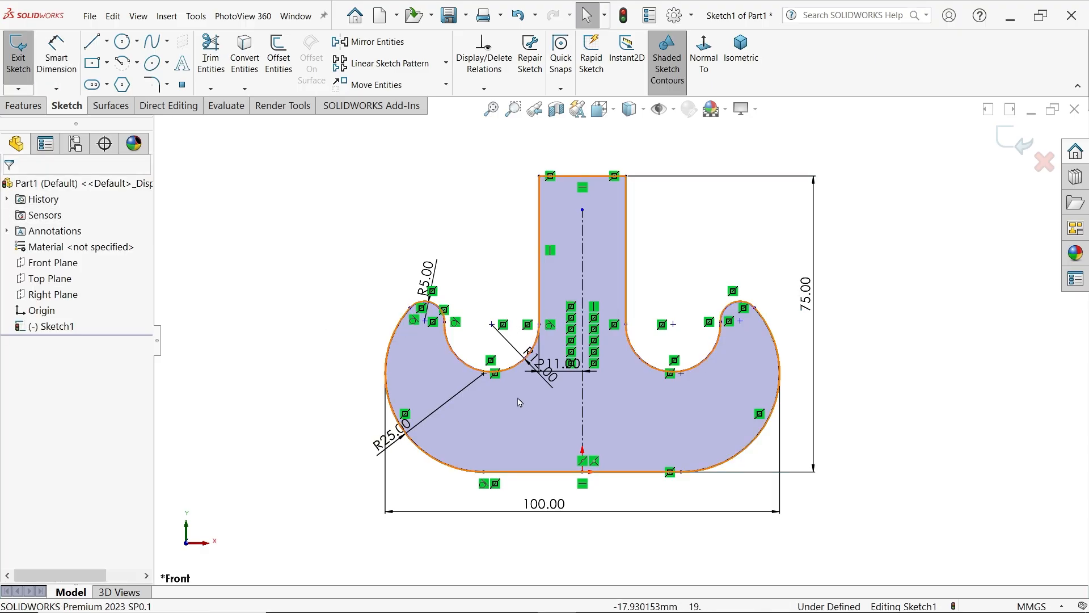
Add a coincident relation between the center point of the R25 outer arc and the R12 inner hook arc
left_click(484, 375)
left_click(519, 358, "ctrl")
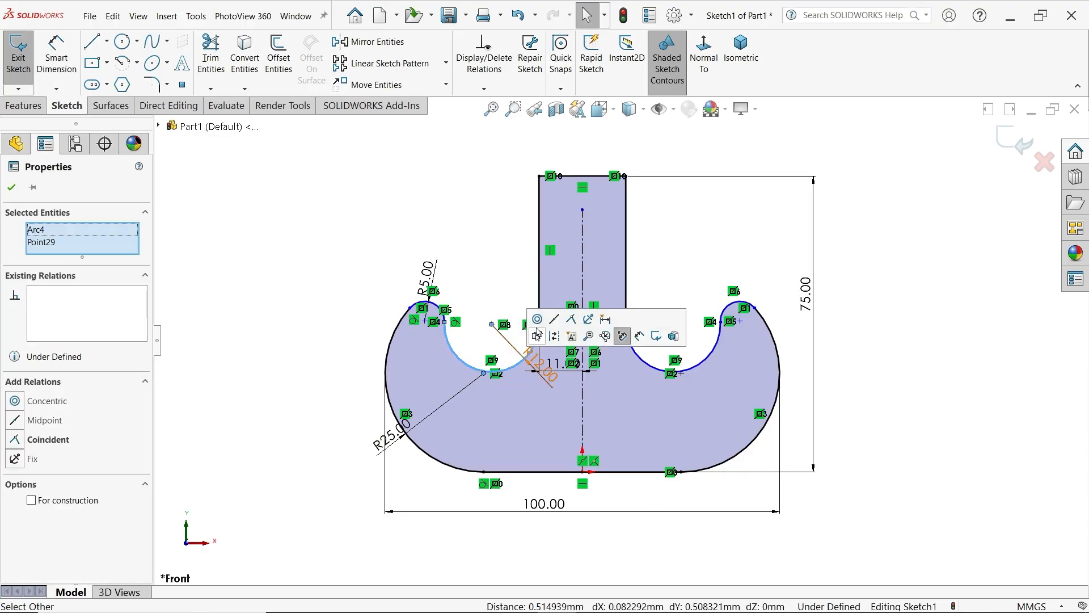
left_click(571, 319)
left_click(344, 249)
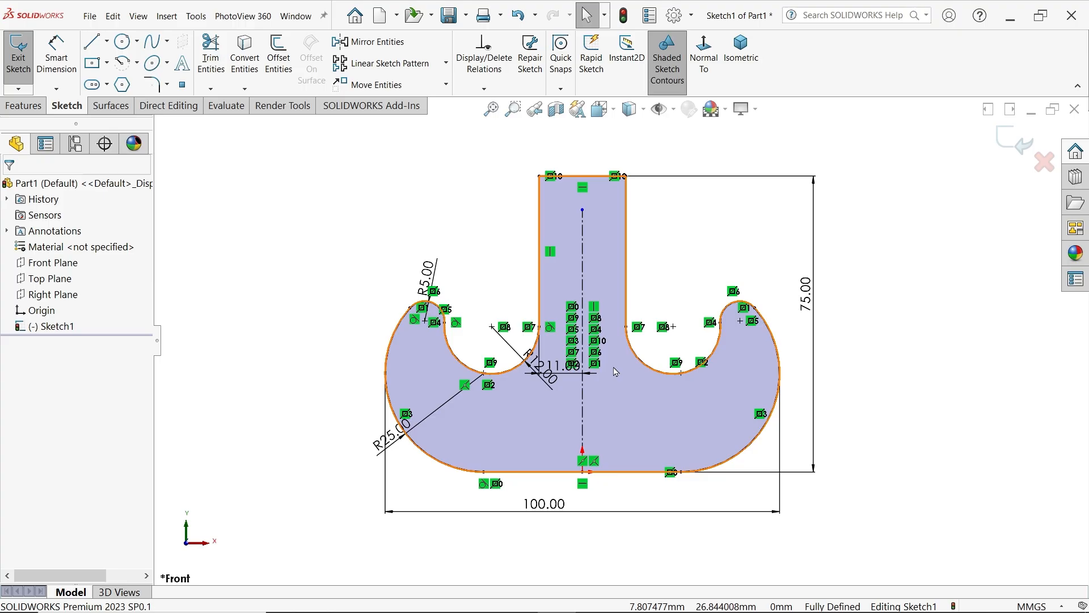
Extrude the hook profile 22 mm with a Mid Plane end condition
left_click(25, 106)
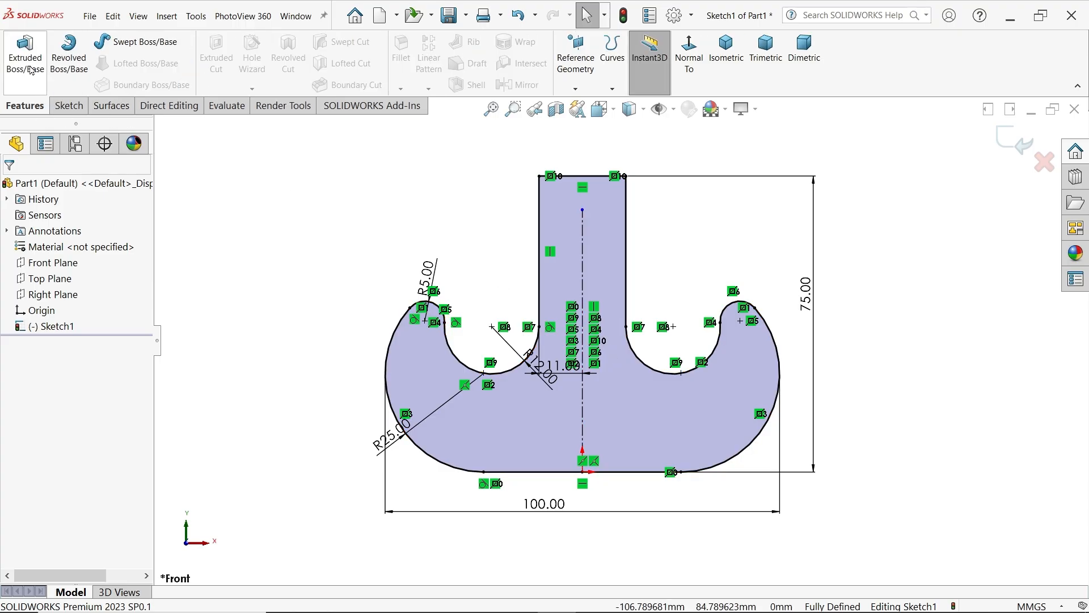
left_click(26, 60)
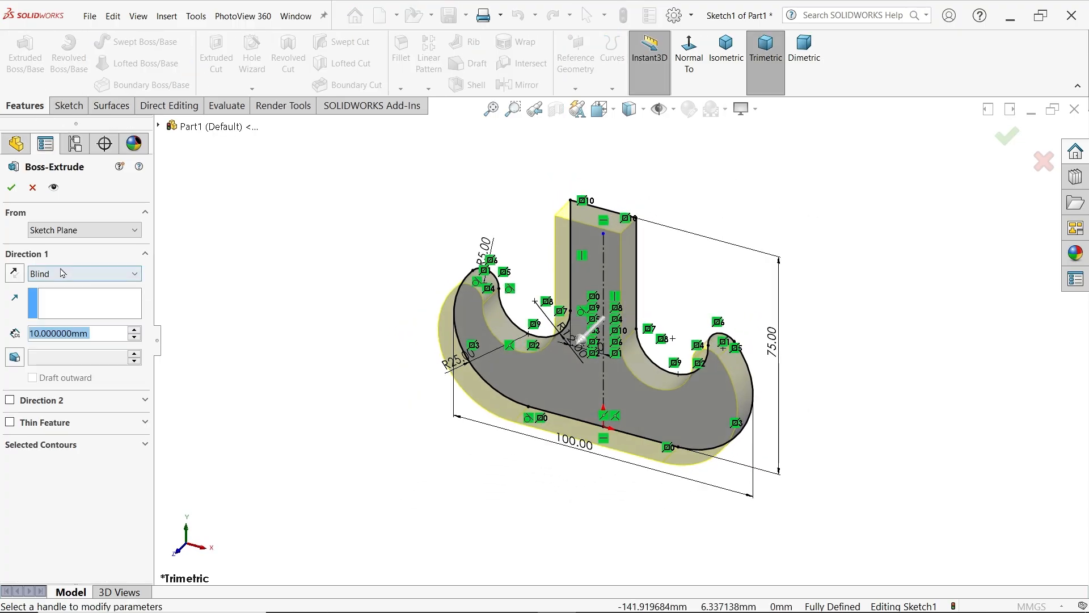
left_click(63, 273)
left_click(67, 345)
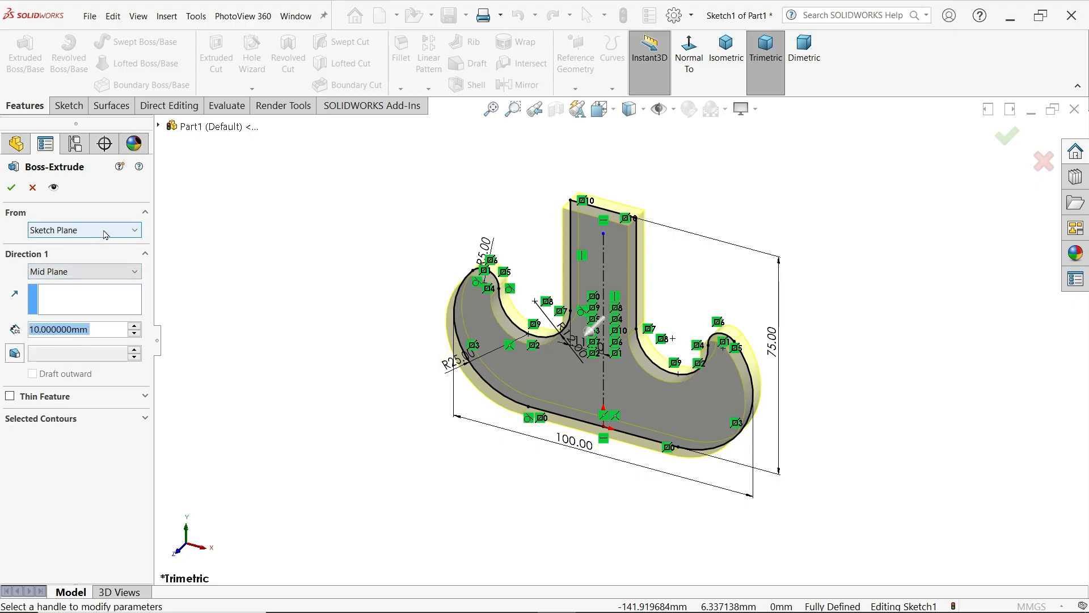
type("22")
key("Return")
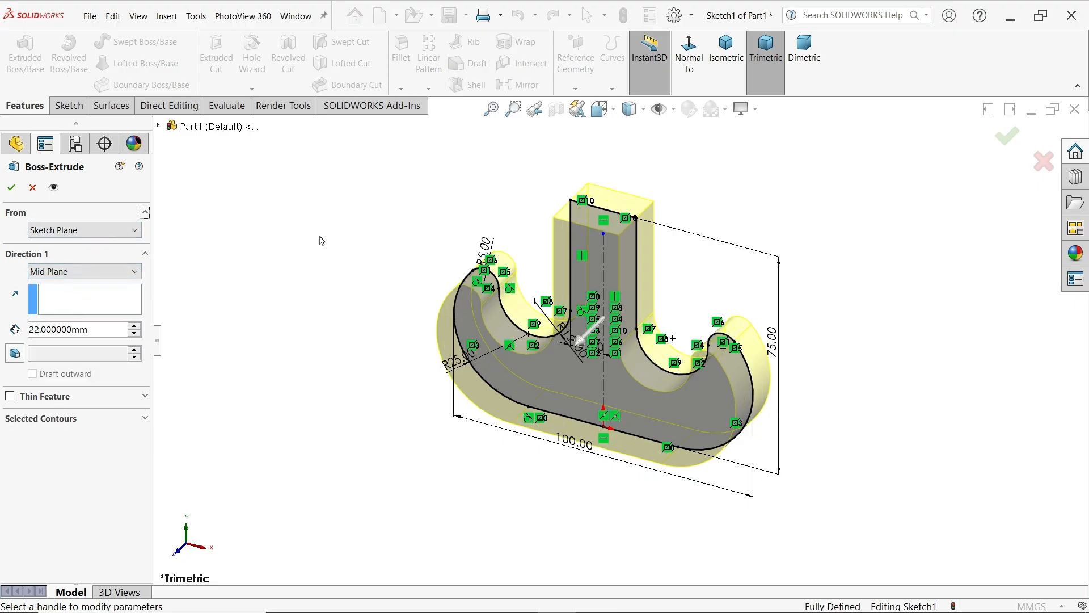
left_click(12, 188)
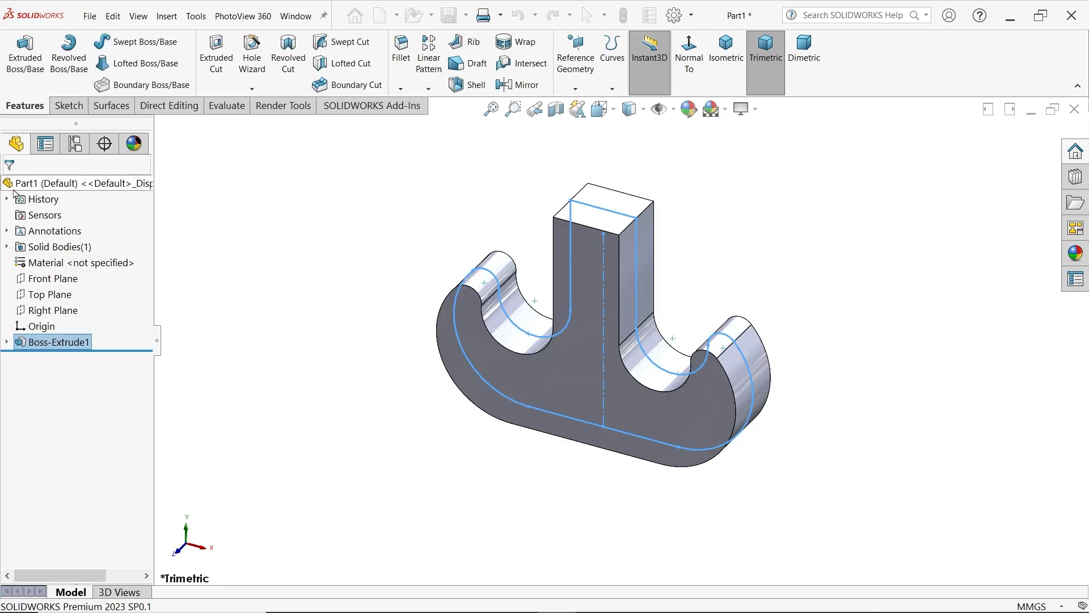
Consult the crane hook drawing, and start a Front Plane sketch with a vertical line about 62 mm up from the shank's top edge midpoint
key("alt+Tab")
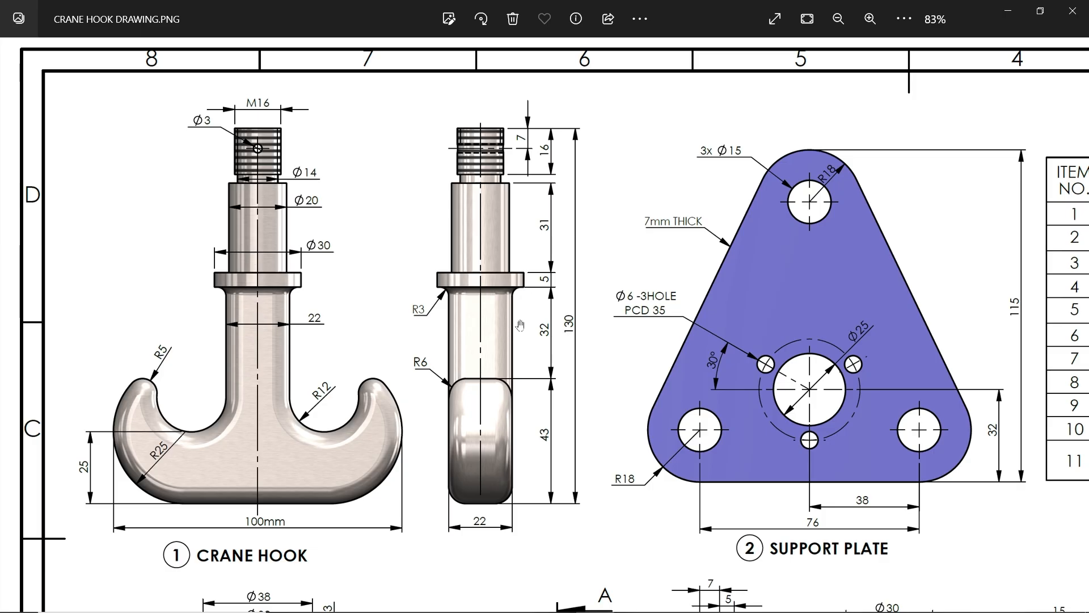
left_click(1015, 12)
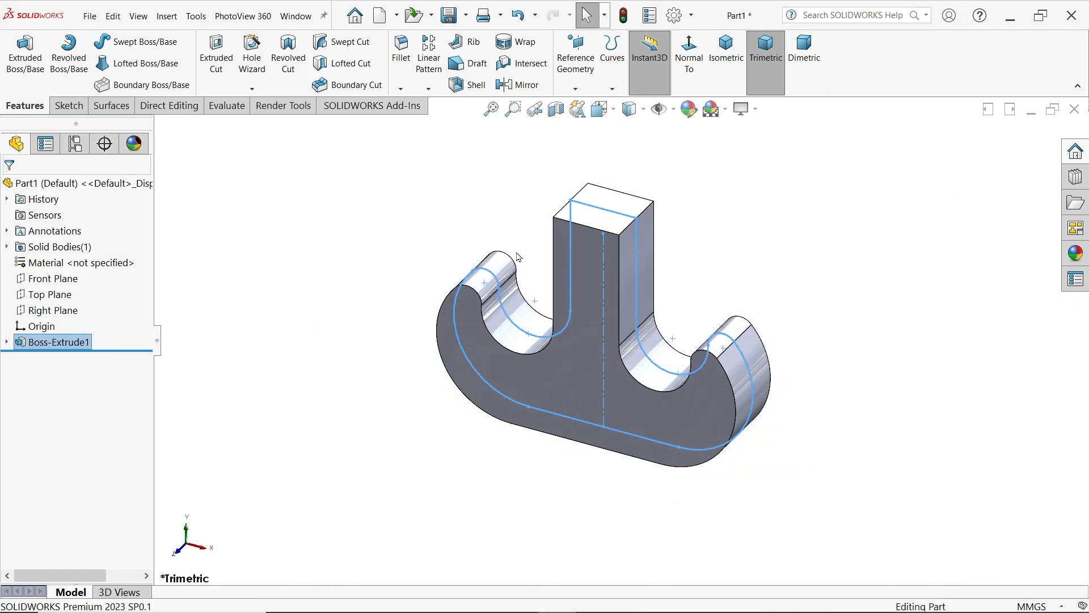
left_click(51, 279)
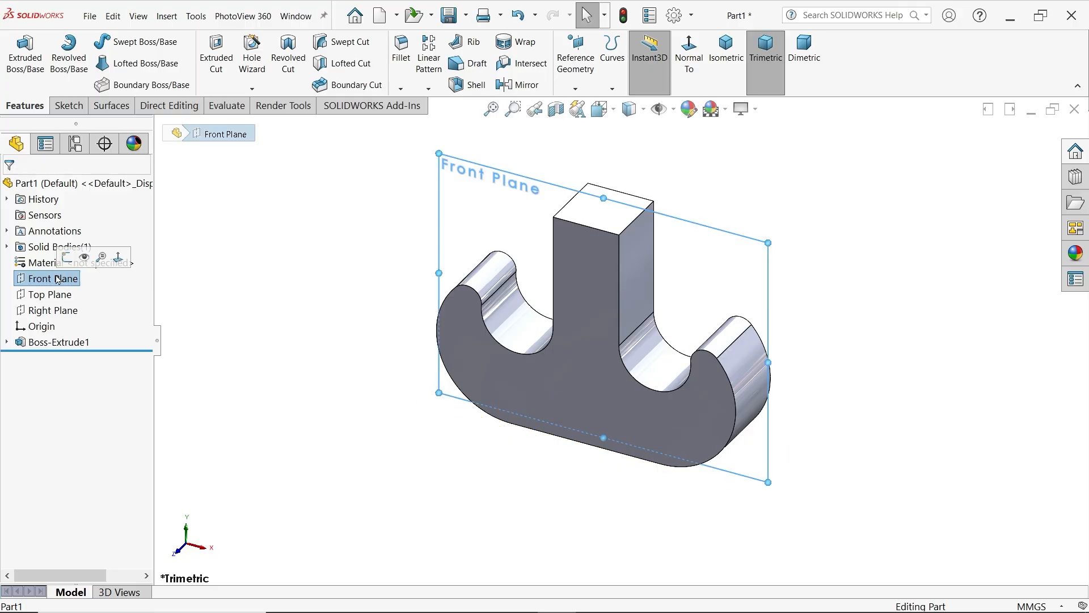
left_click(67, 260)
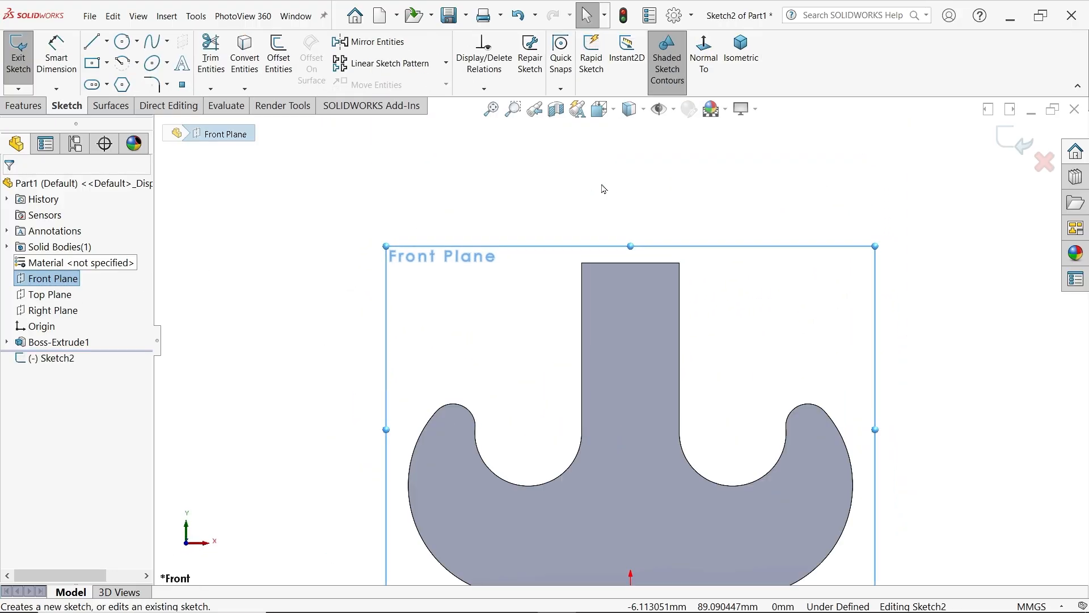
left_click(95, 46)
scroll(722, 287, "up", 2)
scroll(681, 255, "down", 2)
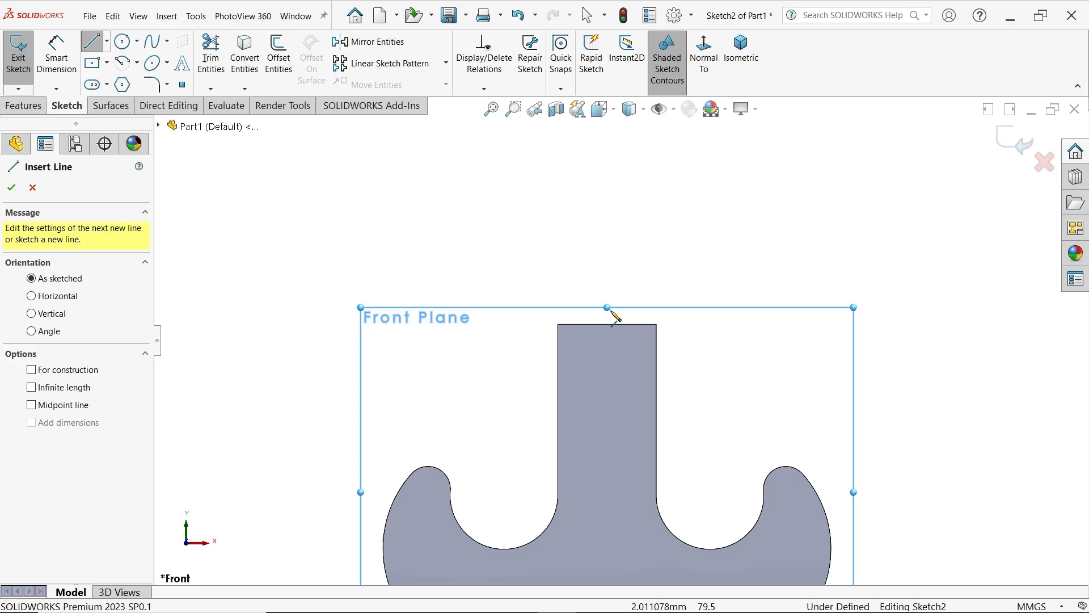
scroll(607, 324, "up", 1)
left_click(607, 325)
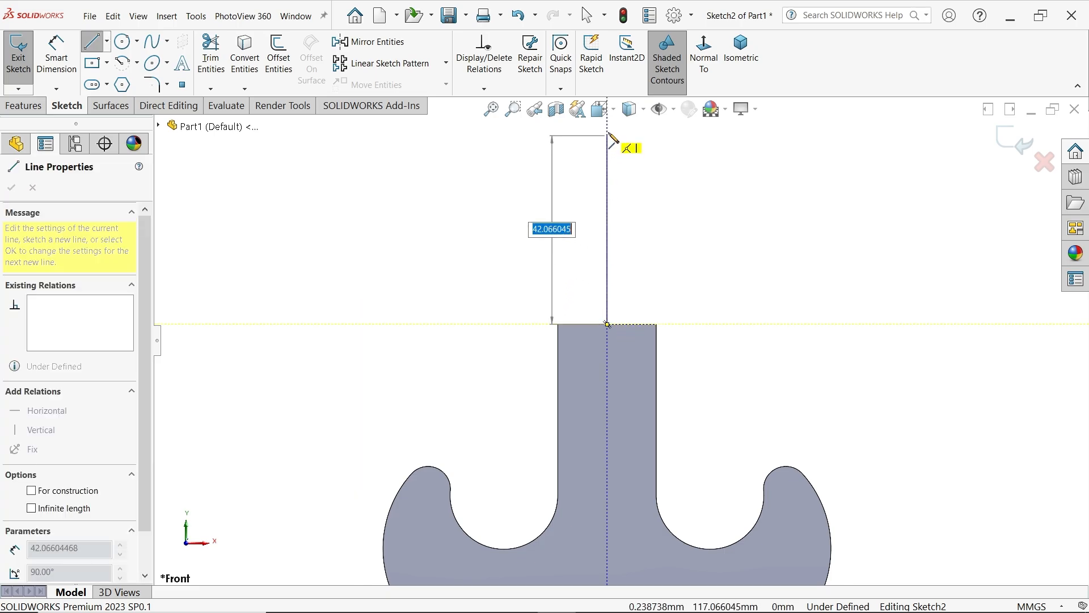
scroll(612, 136, "up", 1)
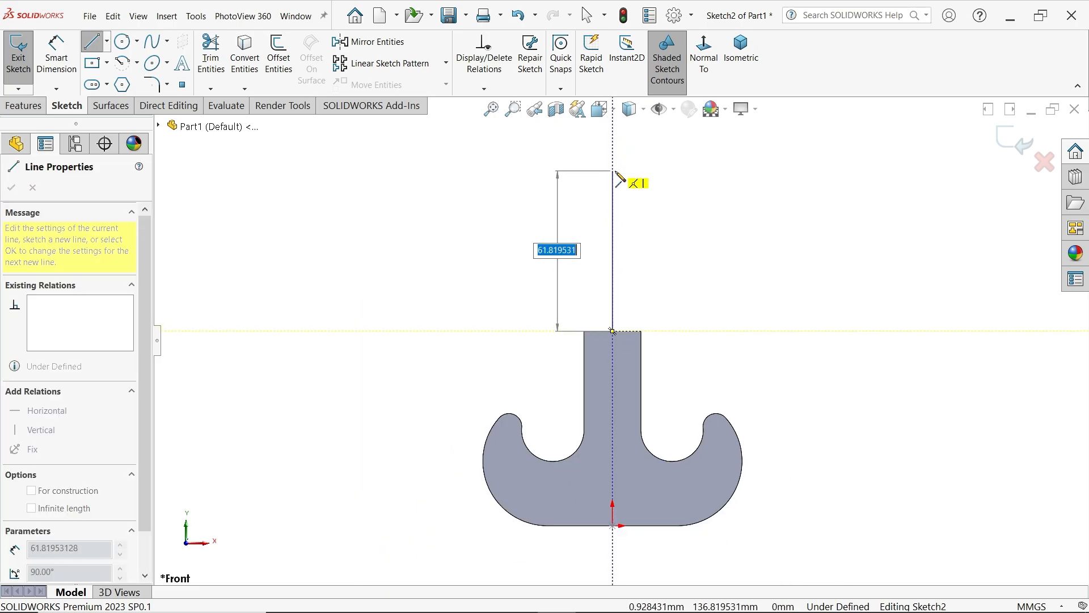
left_click(613, 170)
Sketch the closed stepped half-profile beside the vertical line: about 11 x 14 mm top section, narrow groove, long shaft section, about 20 x 7 mm base flange
left_click(641, 171)
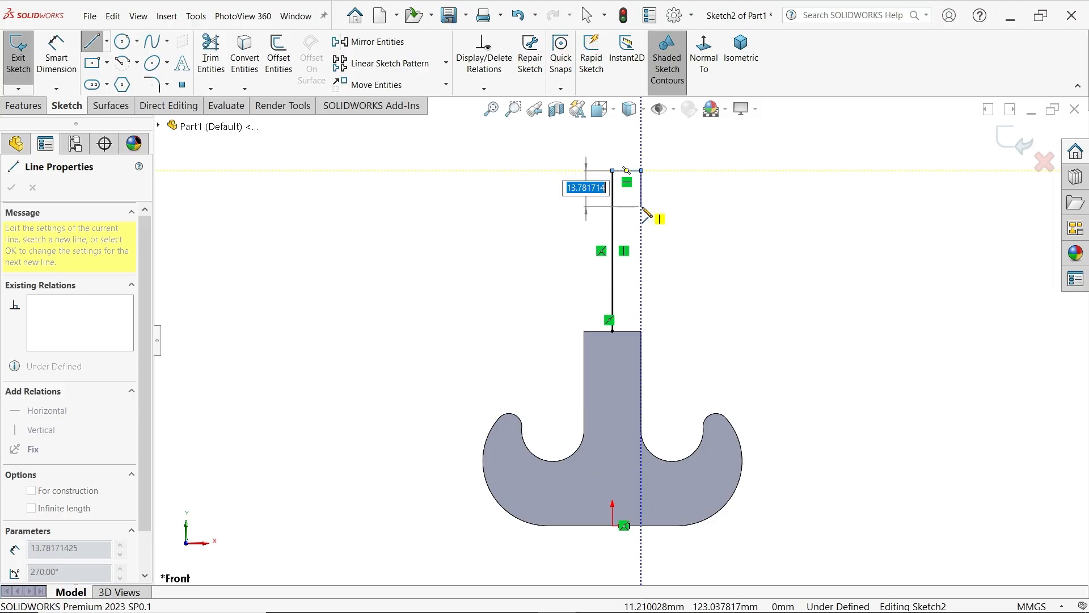
left_click(642, 206)
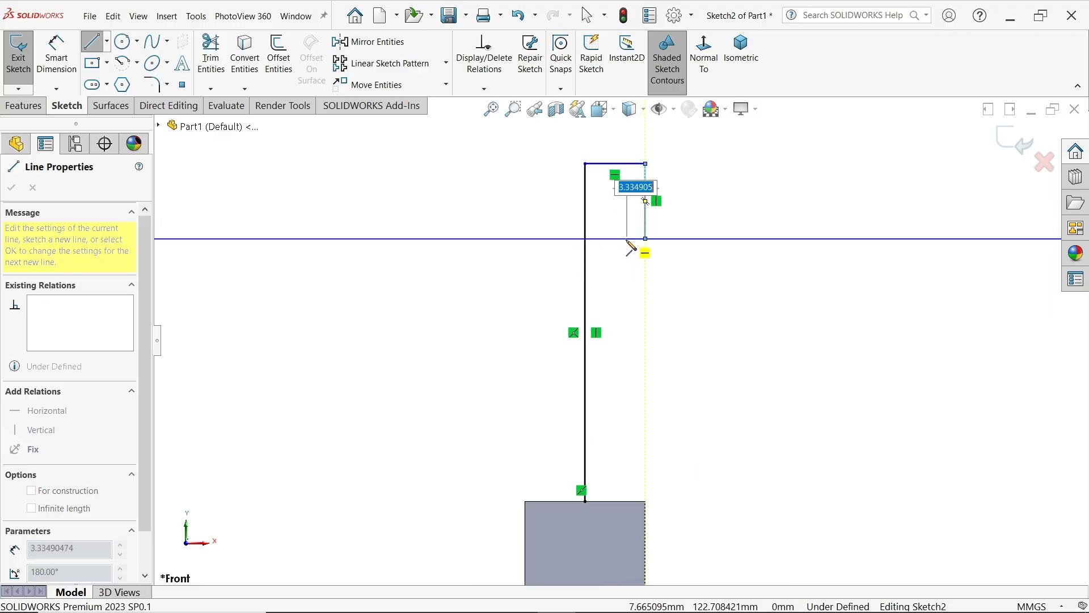
left_click(626, 238)
left_click(626, 259)
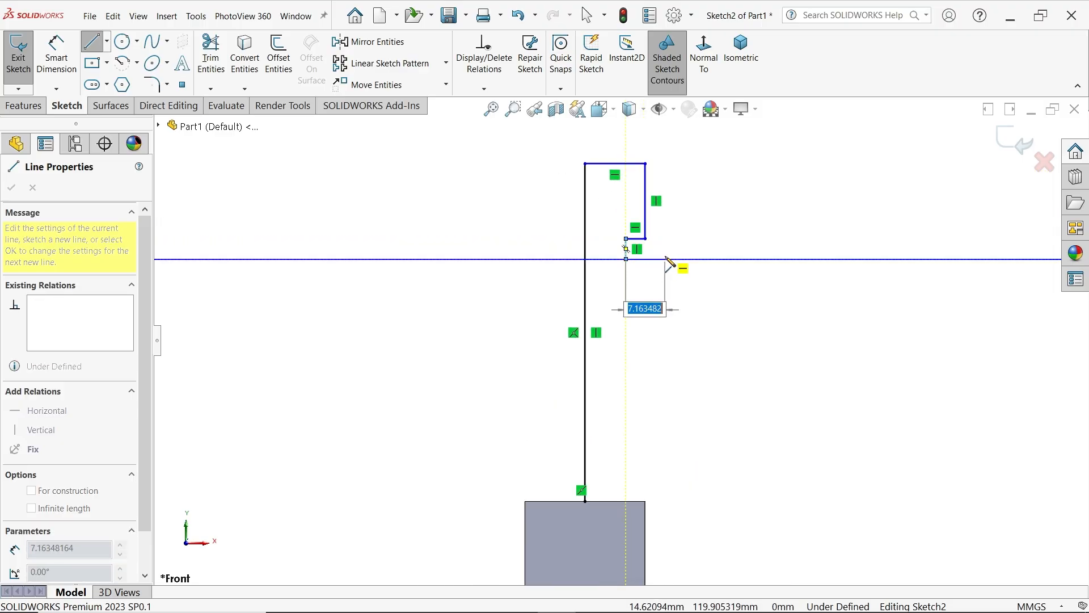
left_click(660, 259)
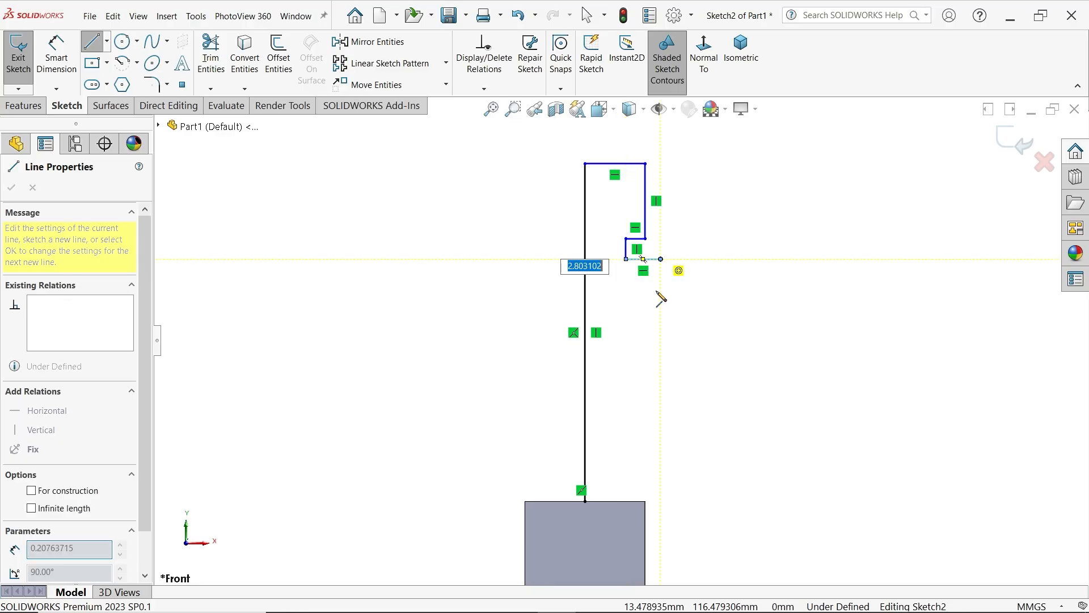
left_click(661, 462)
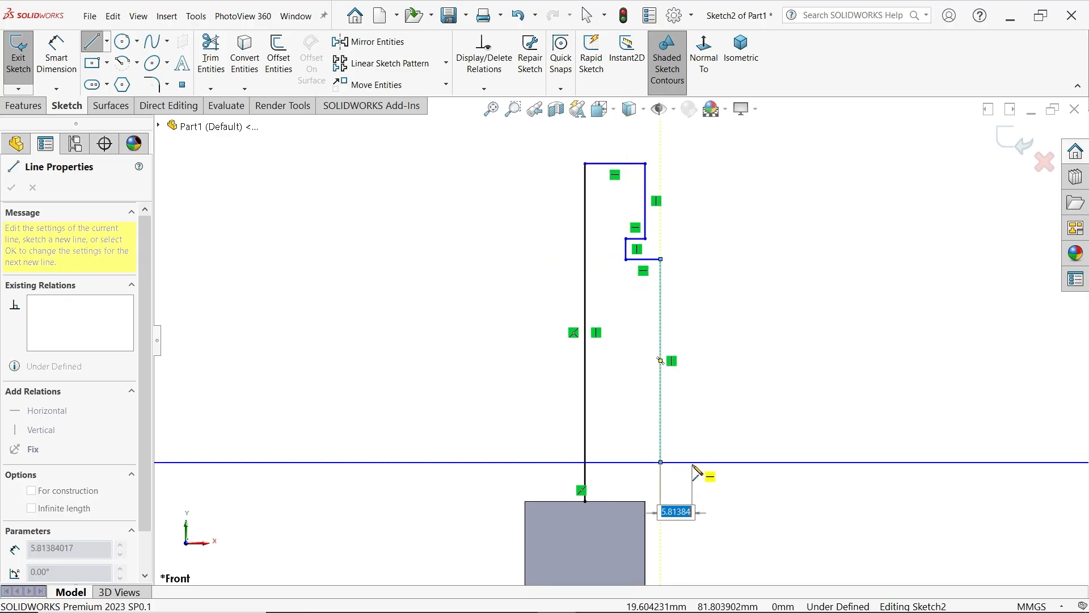
left_click(693, 462)
left_click(692, 501)
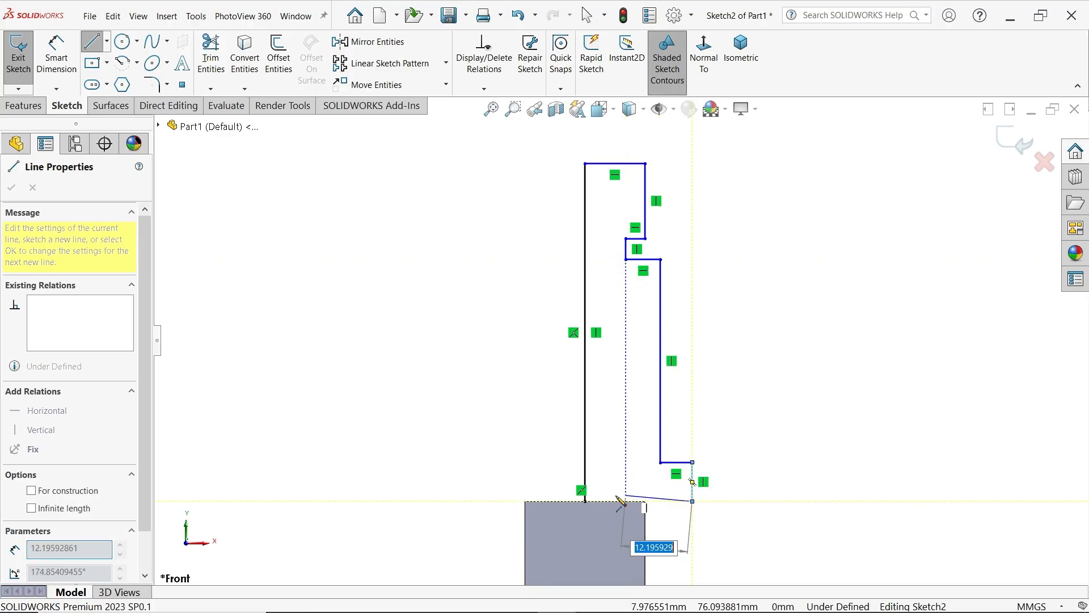
left_click(585, 502)
right_click(499, 236)
left_click(501, 238)
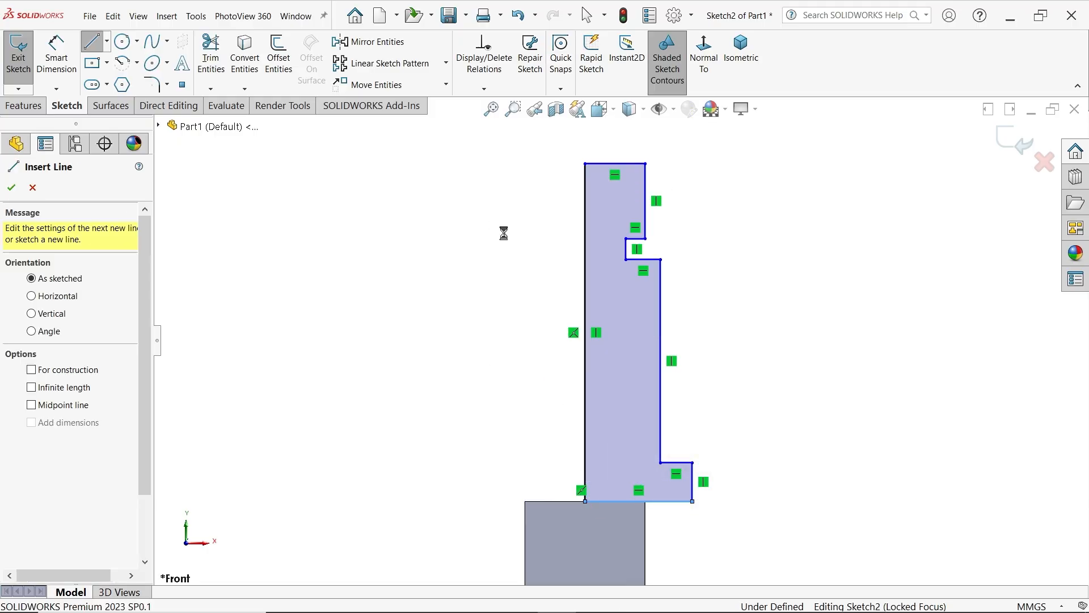
Convert the profile's vertical centre line to construction geometry so it serves as the shaft axis
key("d")
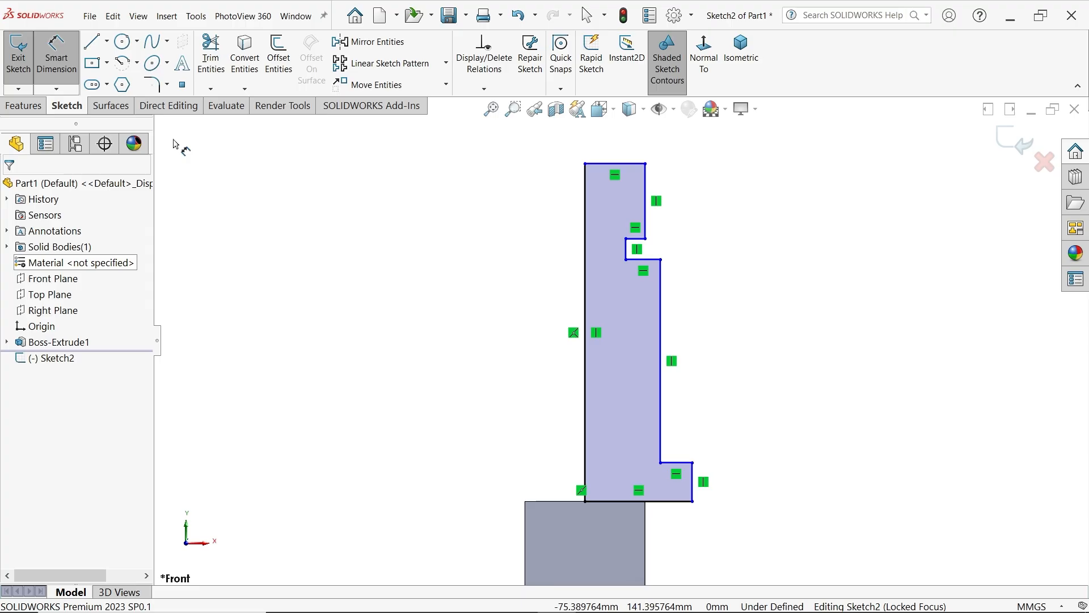
key("Escape")
left_click(588, 303)
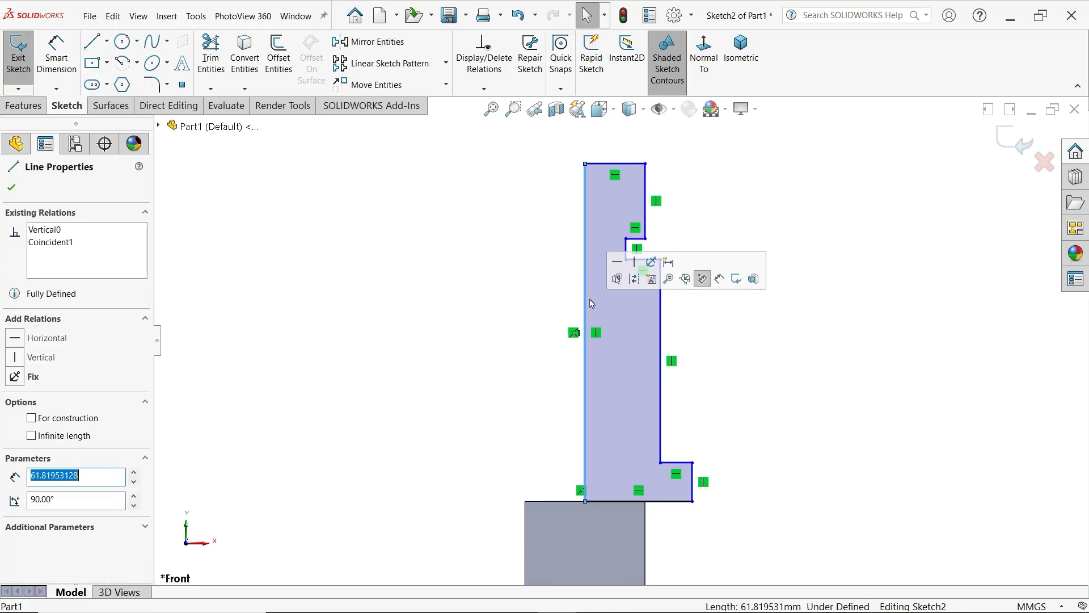
left_click(702, 278)
Dimension the top section's diameter across the centreline as 16 mm
left_click(55, 61)
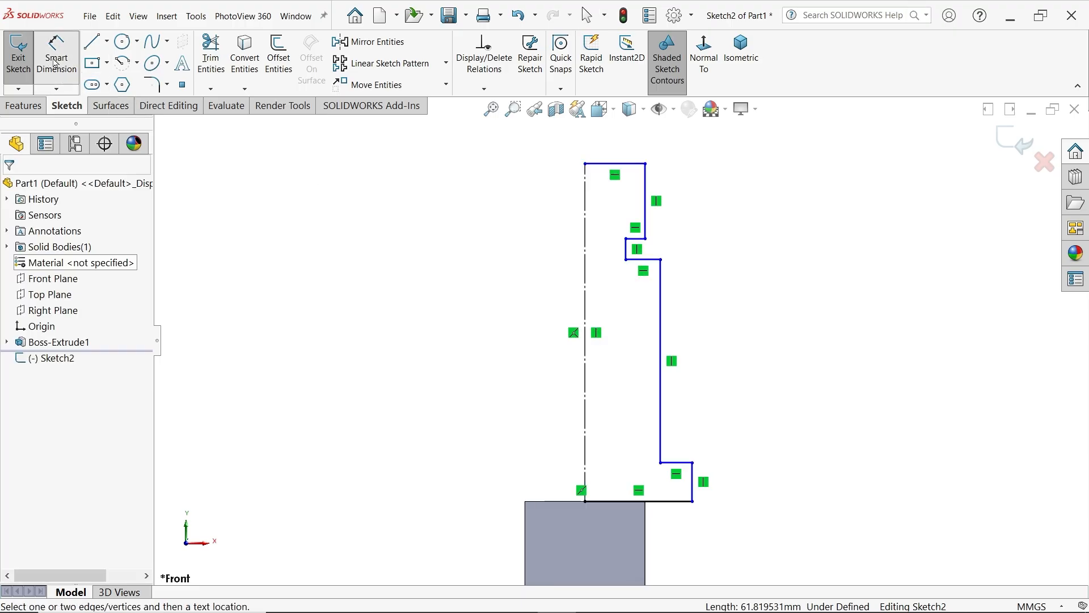
left_click(646, 197)
left_click(585, 199)
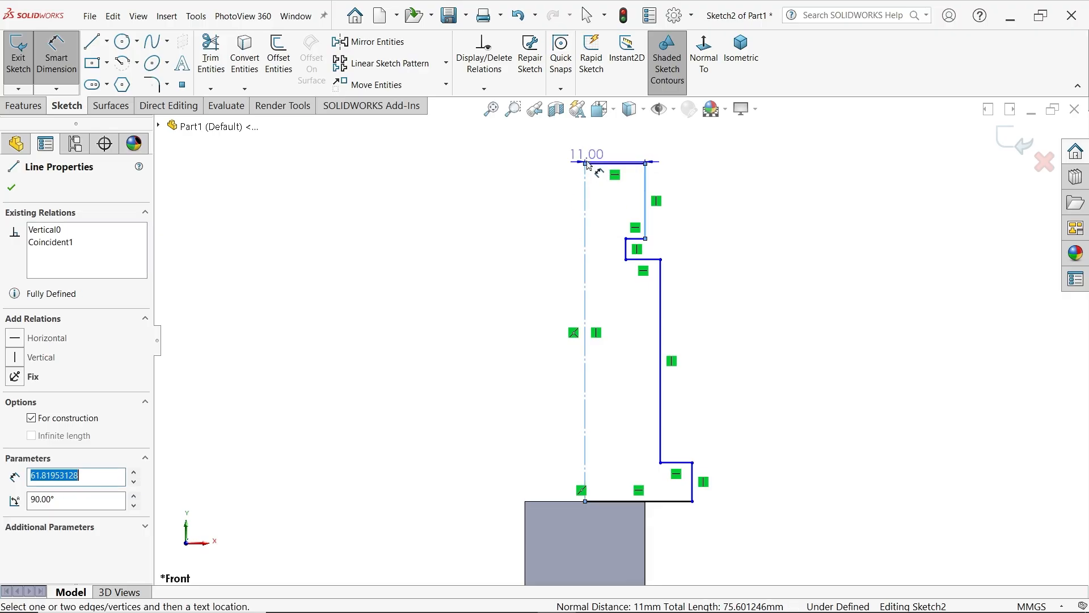
left_click(582, 141)
type("1")
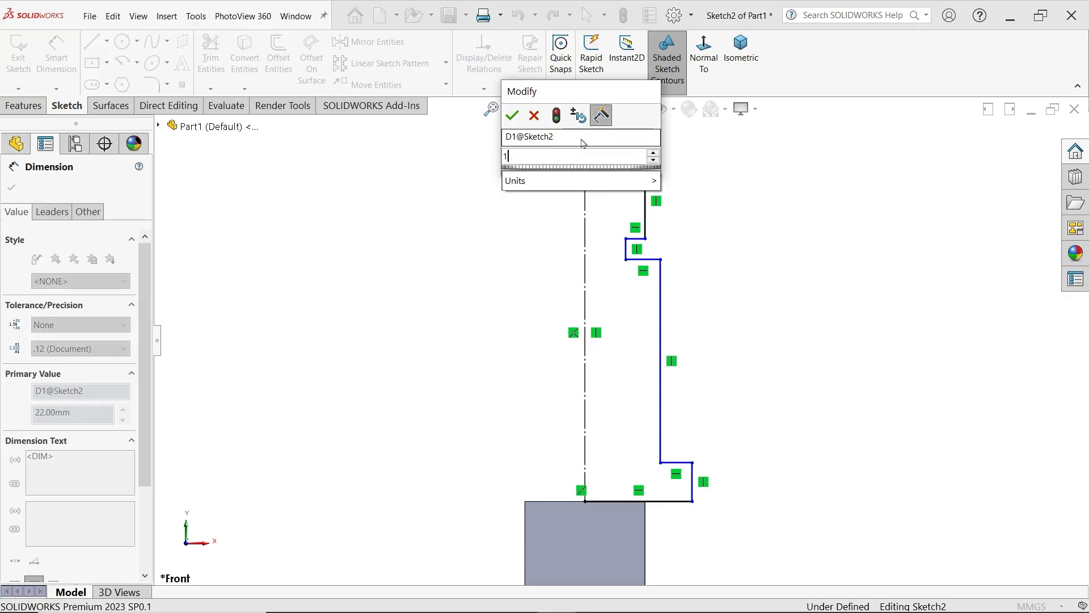
type("6")
left_click(512, 115)
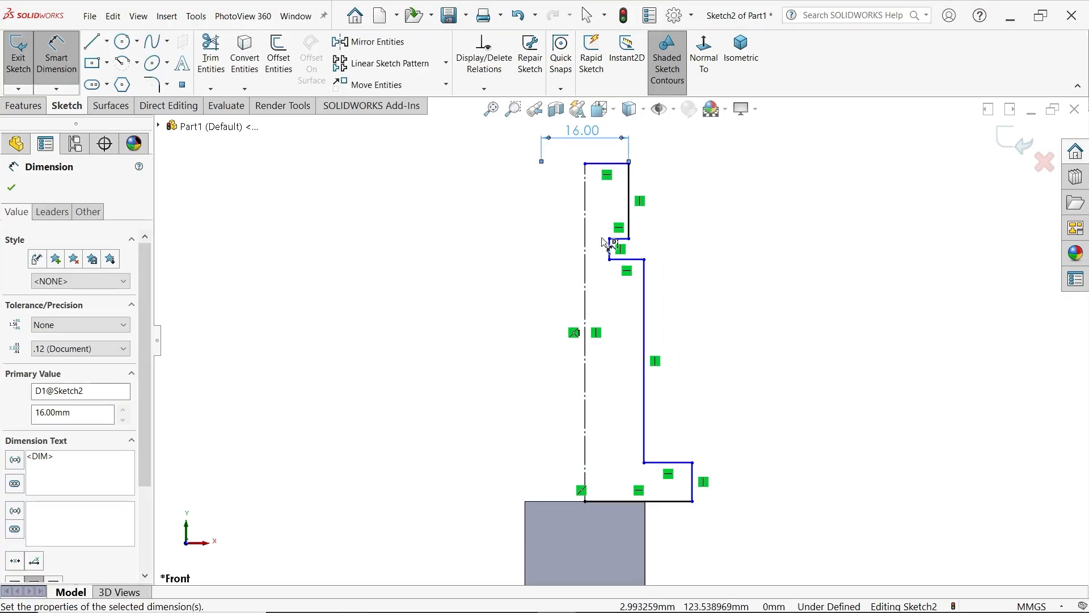
Dimension the groove's diameter across the centreline as 14 mm
left_click(610, 249)
left_click(586, 224)
left_click(598, 216)
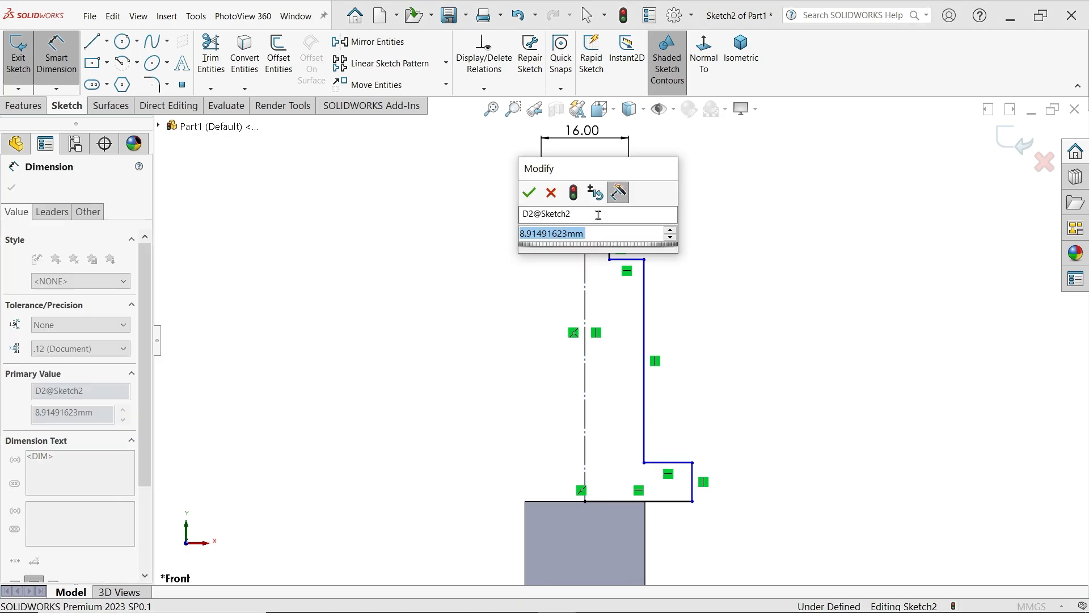
type("14")
left_click(529, 193)
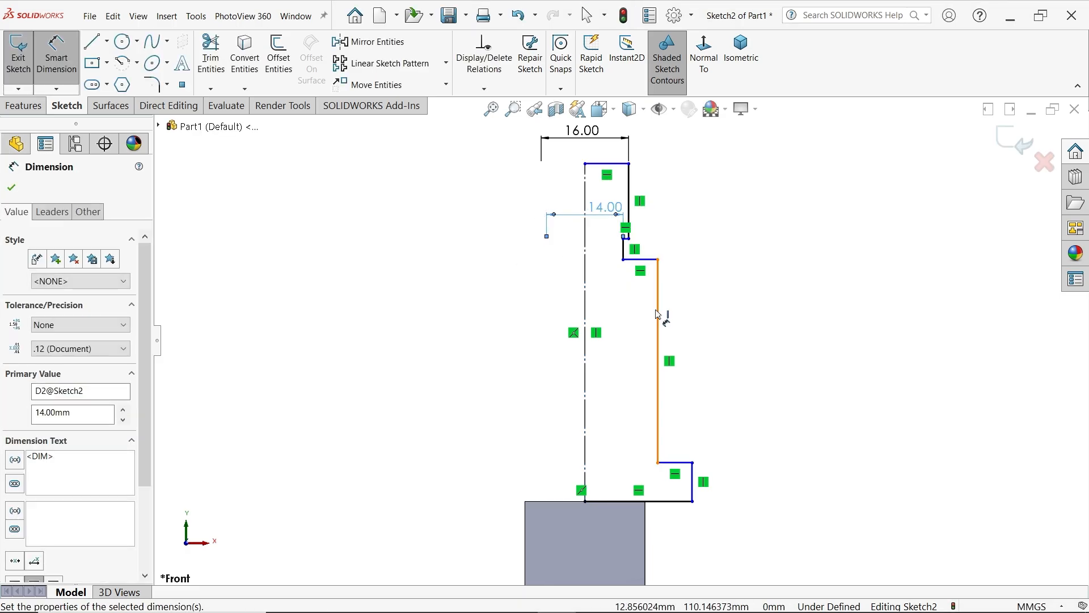
Dimension the long middle section's diameter across the centreline as 20 mm
left_click(656, 310)
left_click(586, 307)
left_click(598, 298)
type("20")
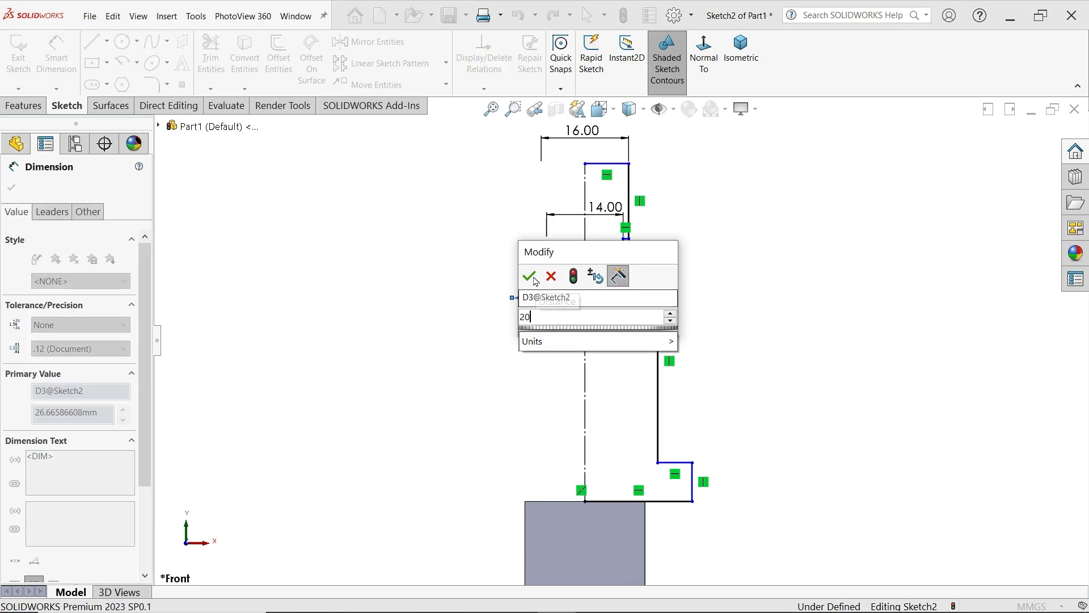
left_click(529, 277)
Dimension the base flange's diameter across the centreline as 30 mm
left_click(692, 479)
left_click(585, 437)
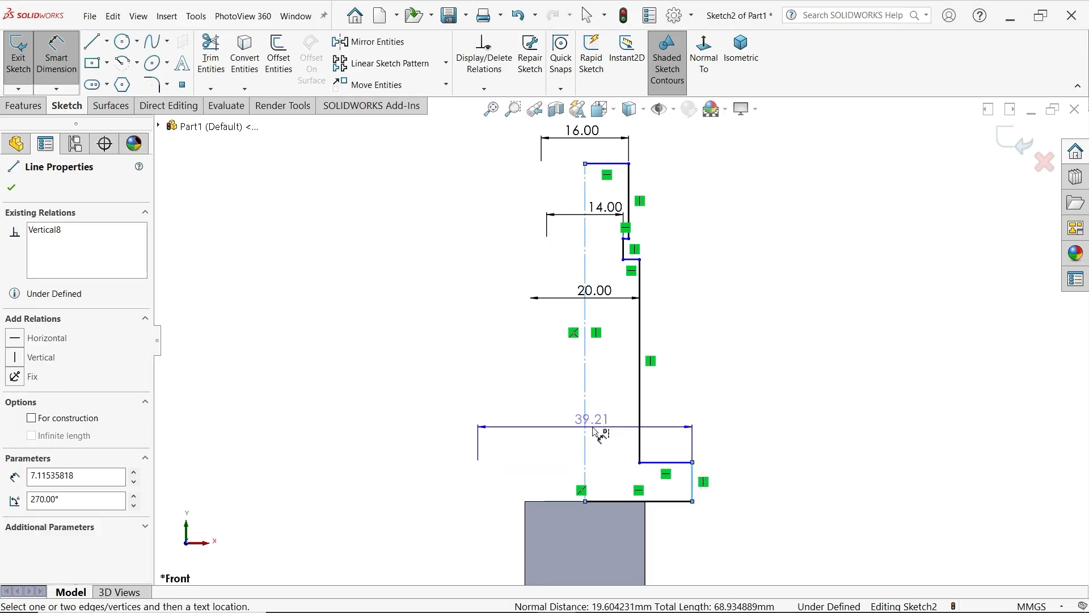
left_click(593, 426)
type("30")
left_click(524, 403)
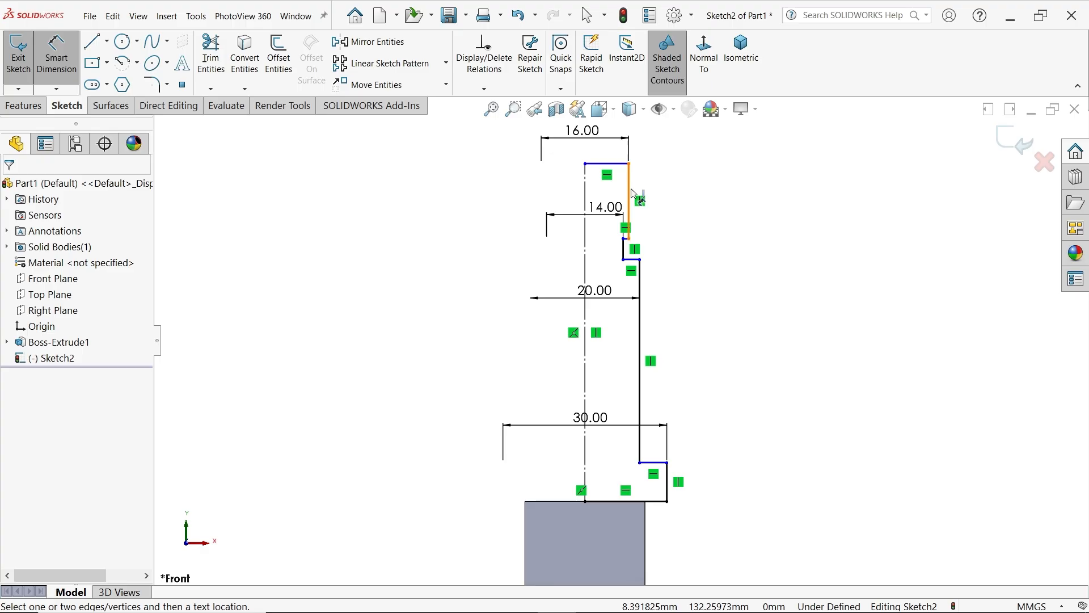
Dimension the top section's height as 16 mm and the base flange's thickness as 5 mm
left_click(634, 195)
left_click(698, 205)
type("16")
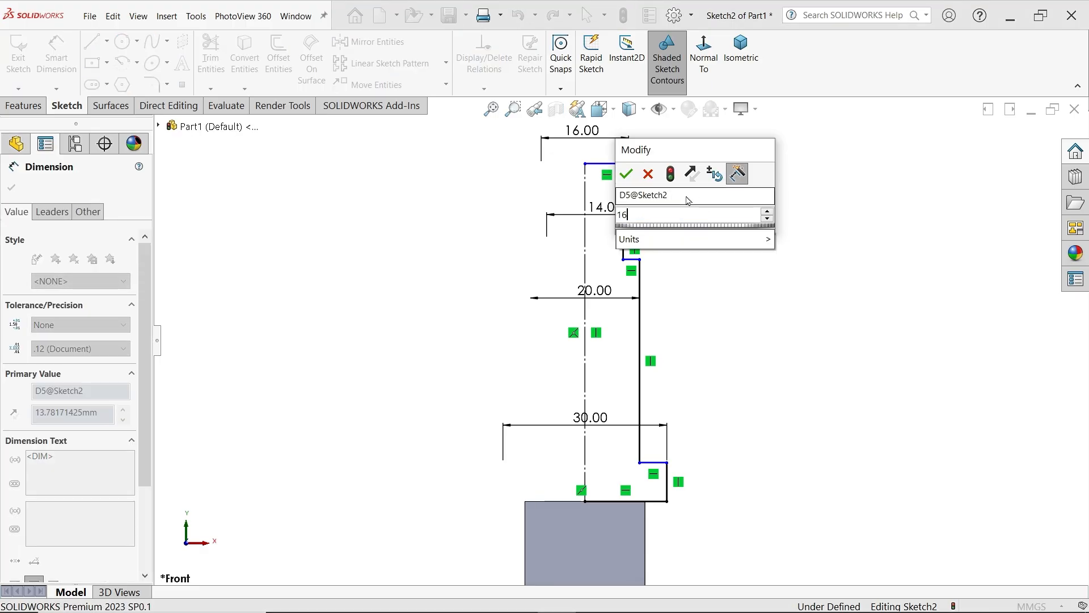
left_click(617, 173)
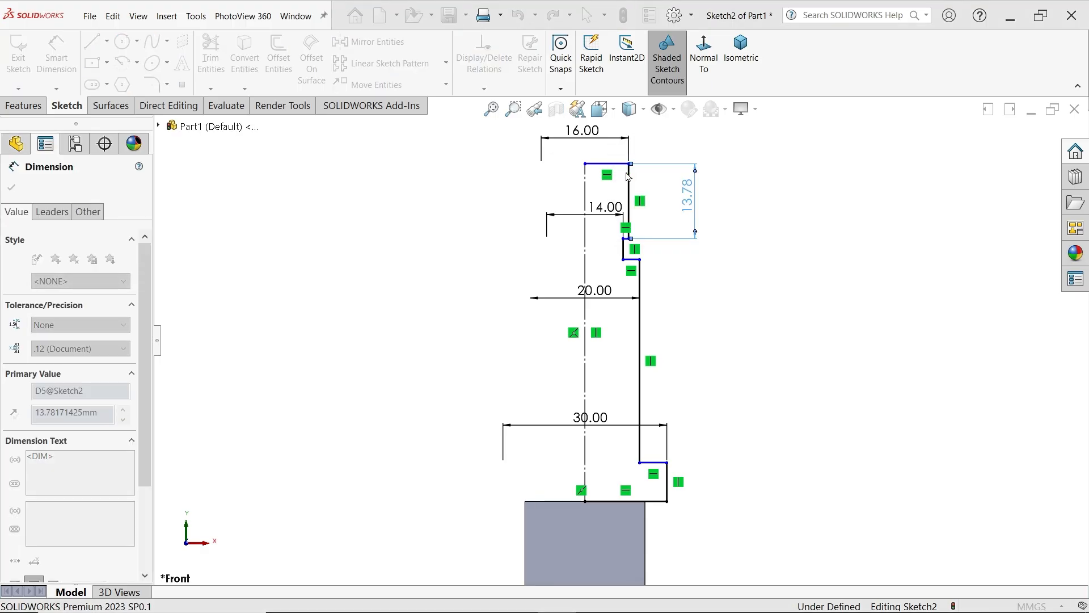
left_click(669, 495)
left_click(738, 492)
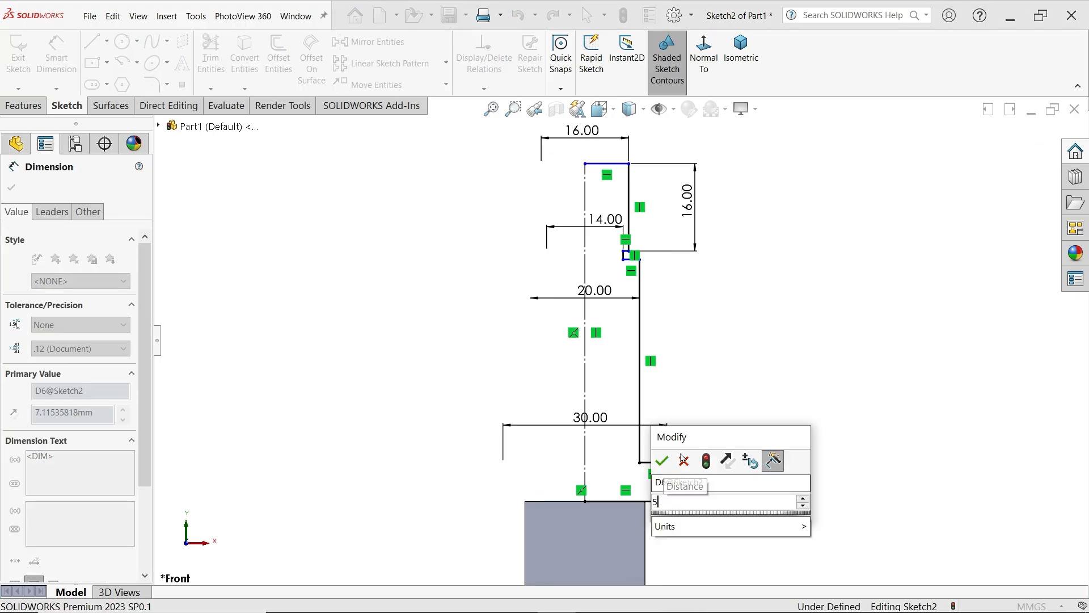
type("5")
left_click(662, 461)
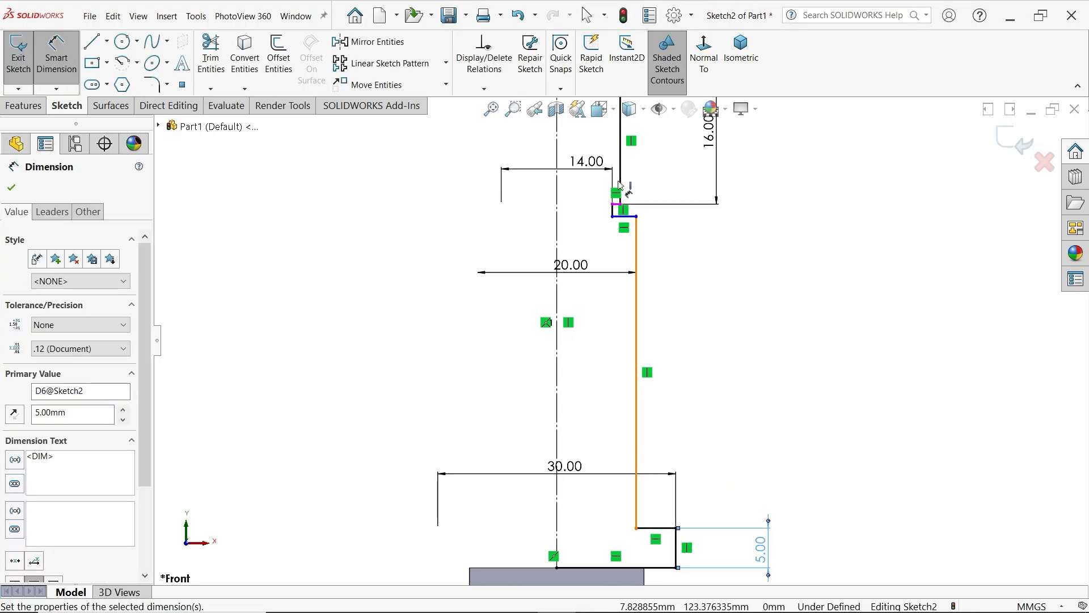
Dimension the height of the groove below the top section as 3 mm
scroll(620, 186, "down", 3)
left_click(604, 243)
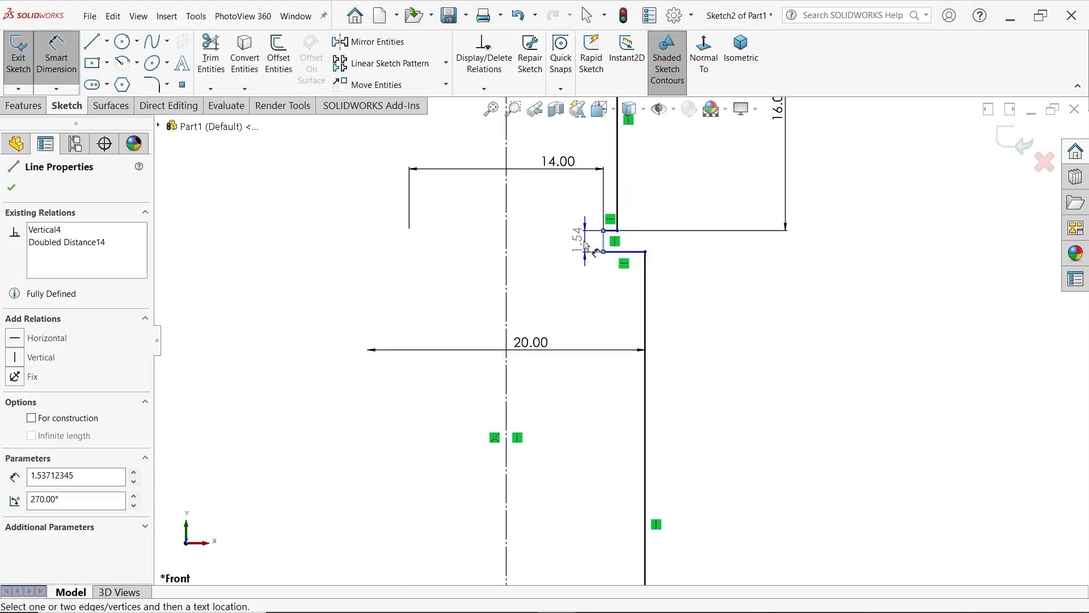
left_click(584, 237)
type("3")
left_click(515, 219)
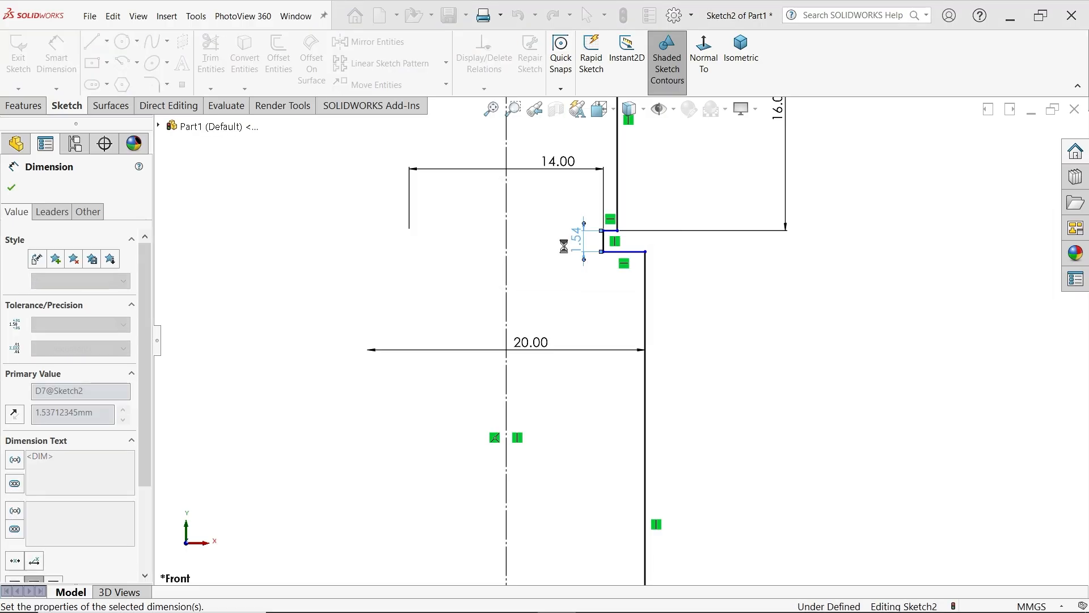
Dimension the long middle section's height as 31 mm and finish dimensioning
scroll(702, 340, "up", 4)
scroll(636, 486, "down", 2)
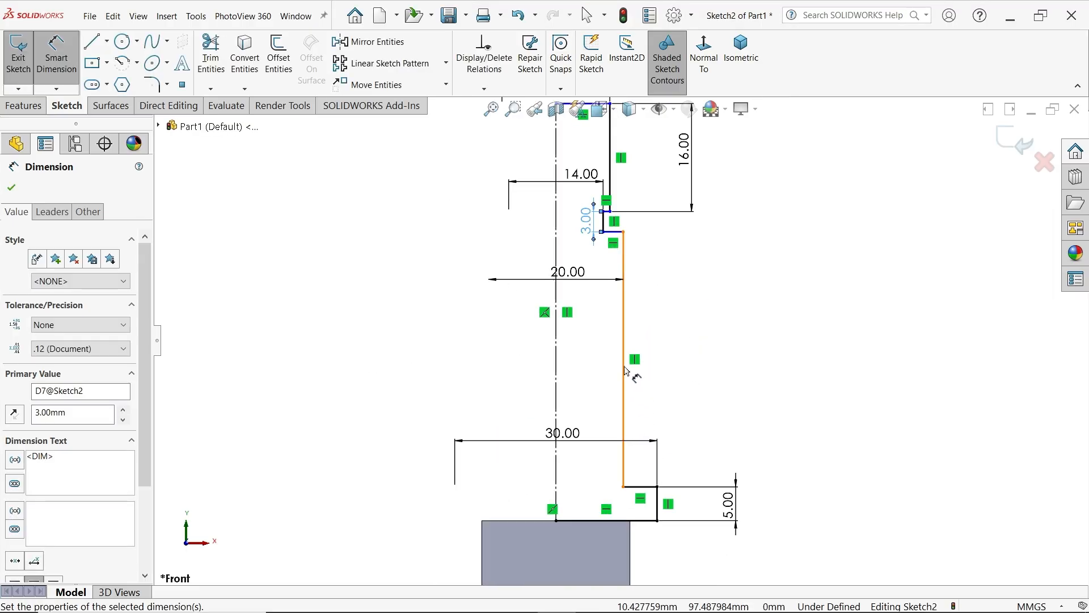
left_click(624, 366)
left_click(714, 363)
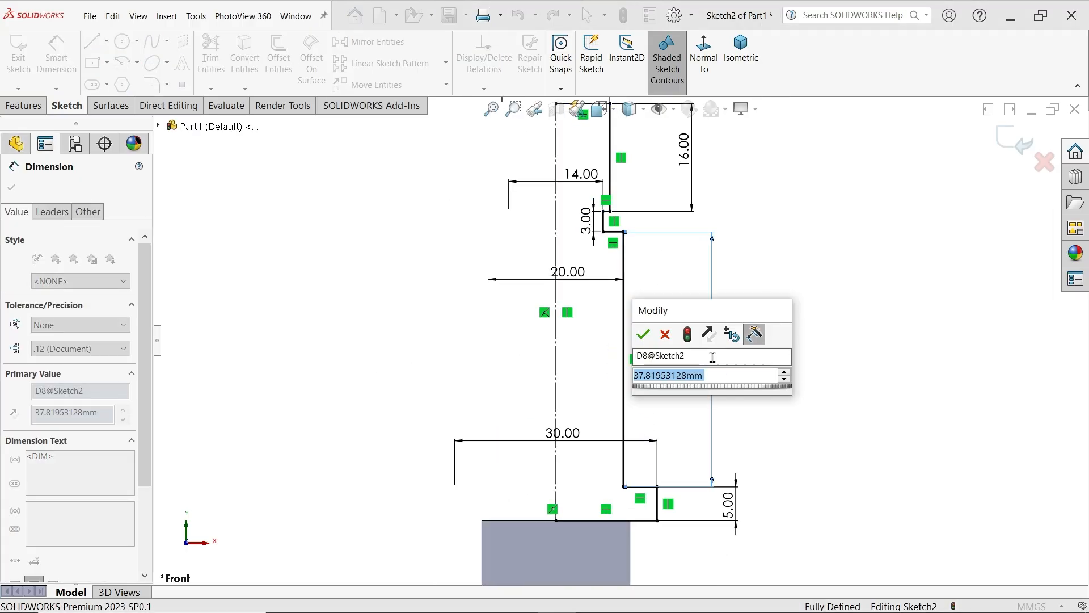
type("31")
key("Return")
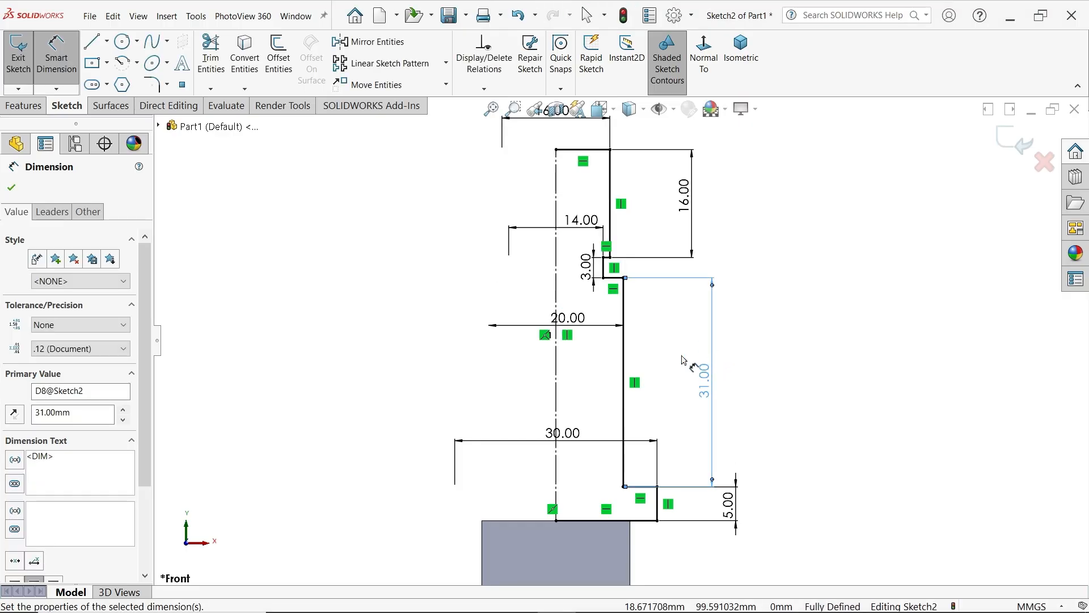
left_click(12, 188)
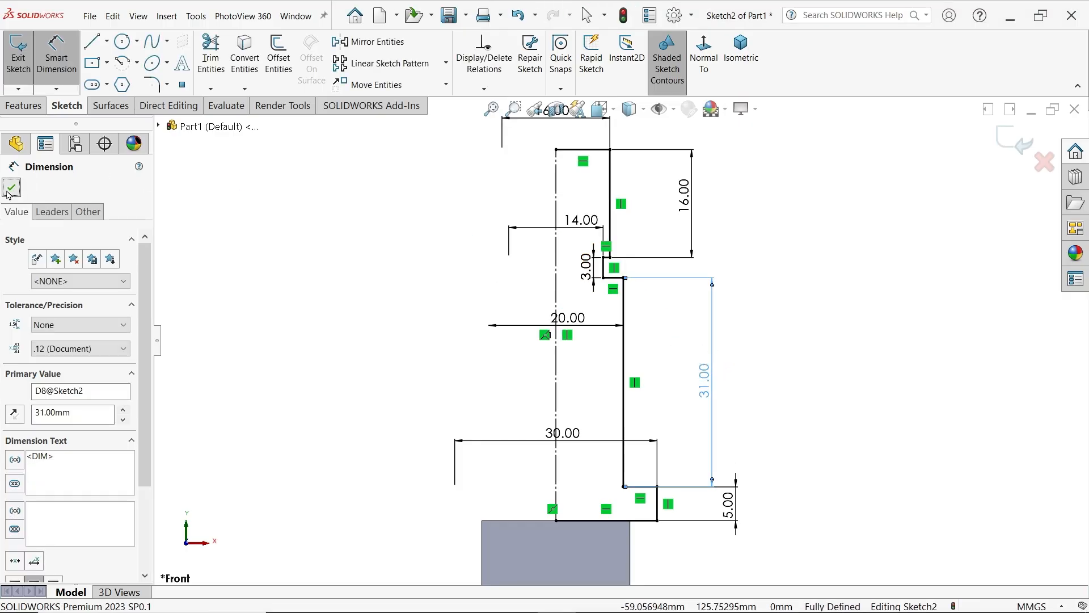
Revolve the stepped profile 360 degrees about the centreline, closing the open sketch automatically and merging the result with the hook body
left_click(31, 109)
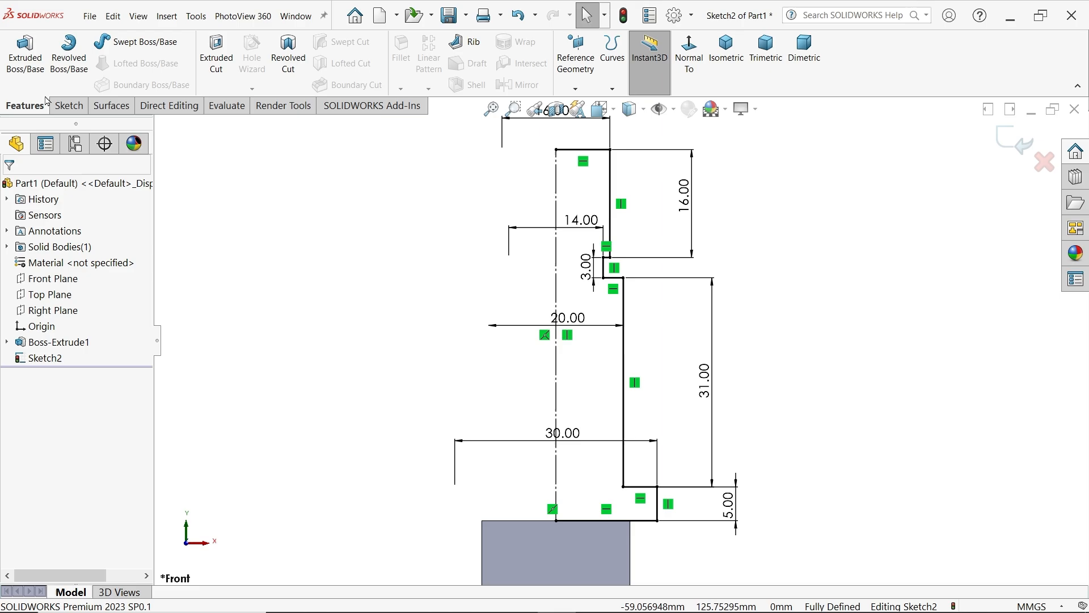
left_click(73, 70)
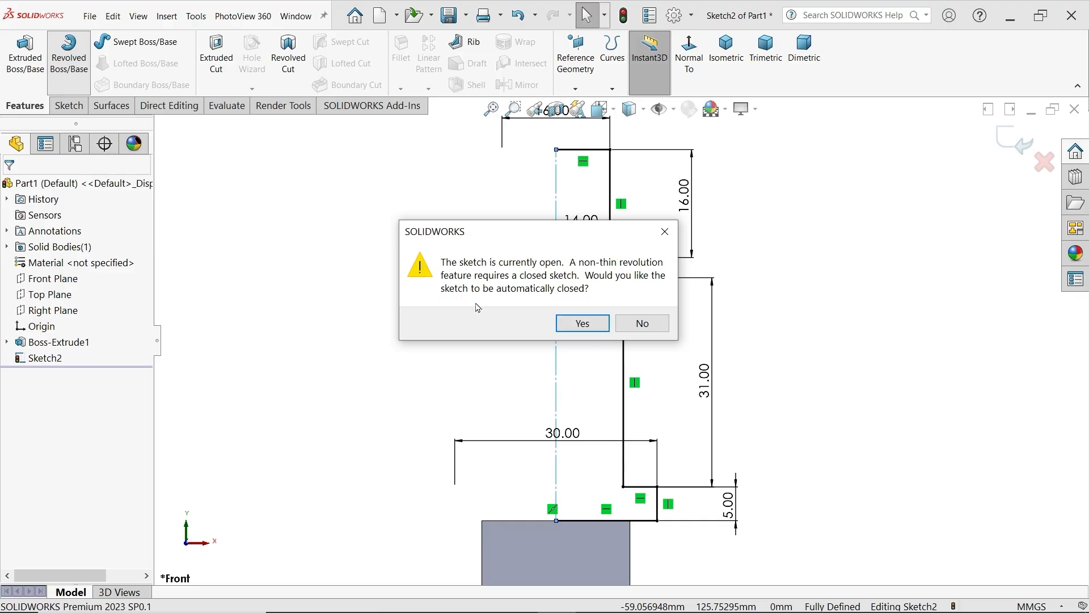
left_click(582, 323)
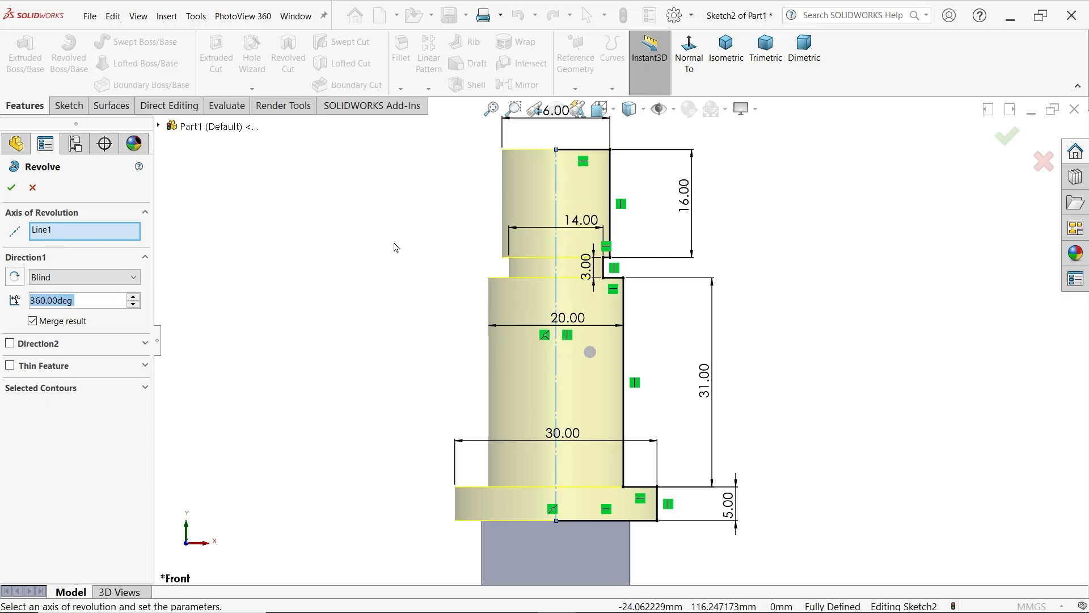
middle_click_drag(394, 242, 384, 329)
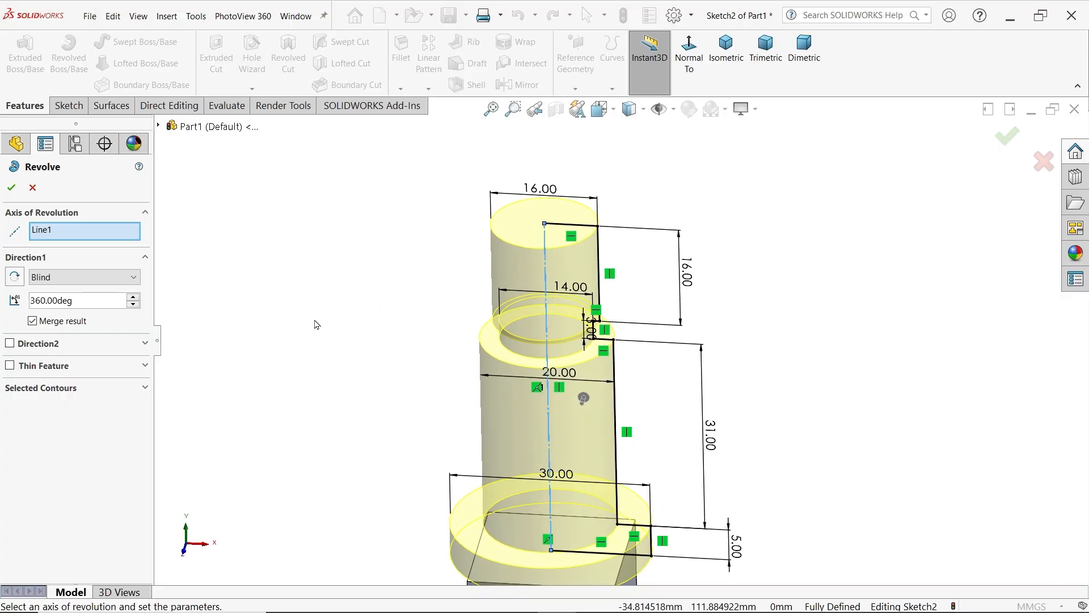
scroll(454, 336, "up", 2)
scroll(542, 430, "down", 2)
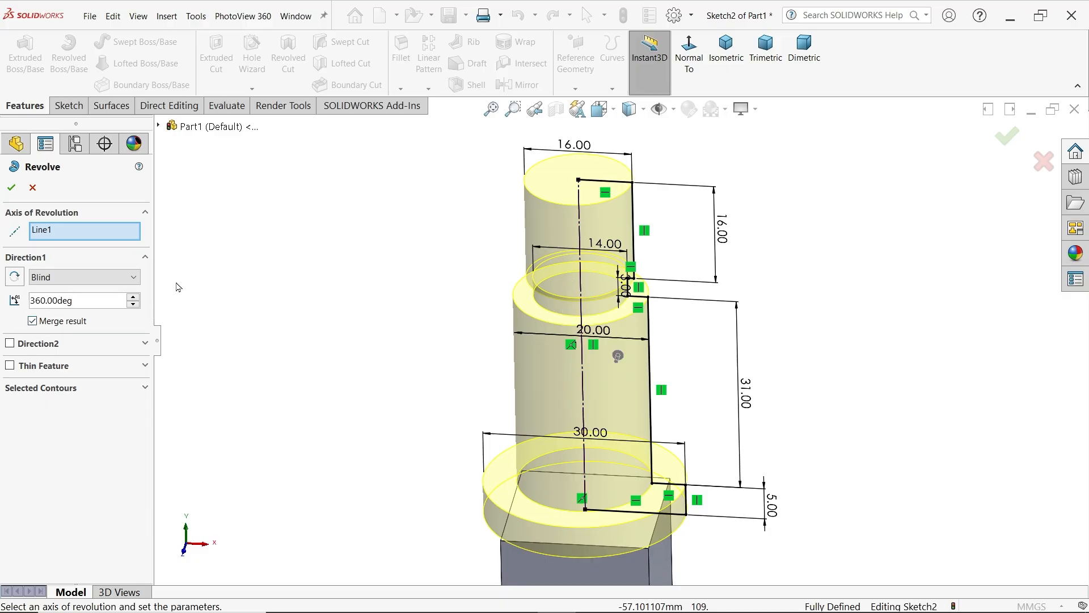
left_click(10, 187)
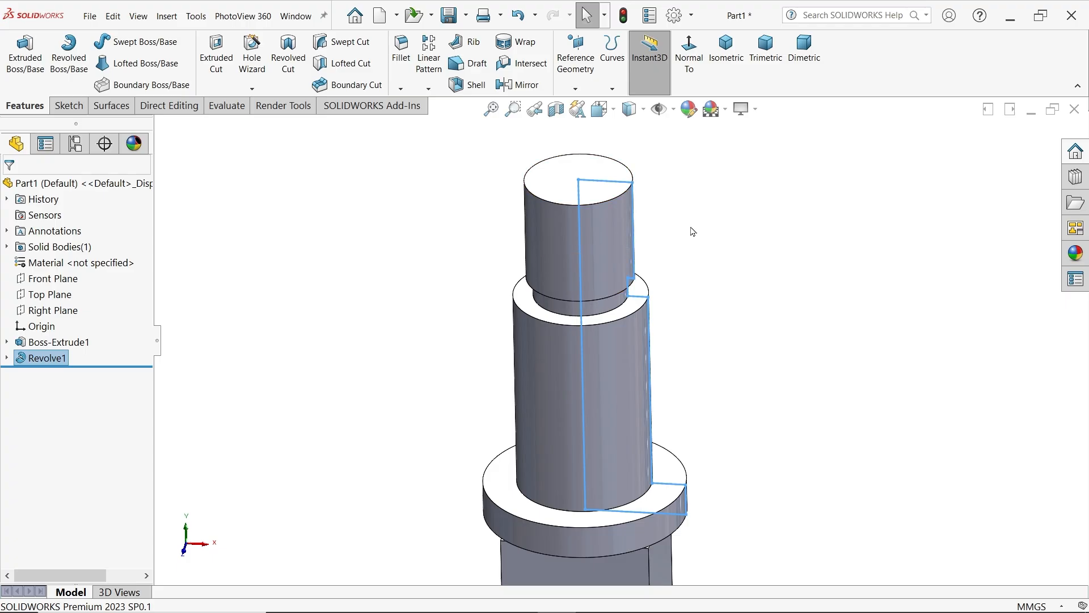
Clear the selection and switch to the crane hook drawing image to check the hook's remaining features
scroll(691, 228, "up", 4)
left_click(709, 309)
key("alt+Tab")
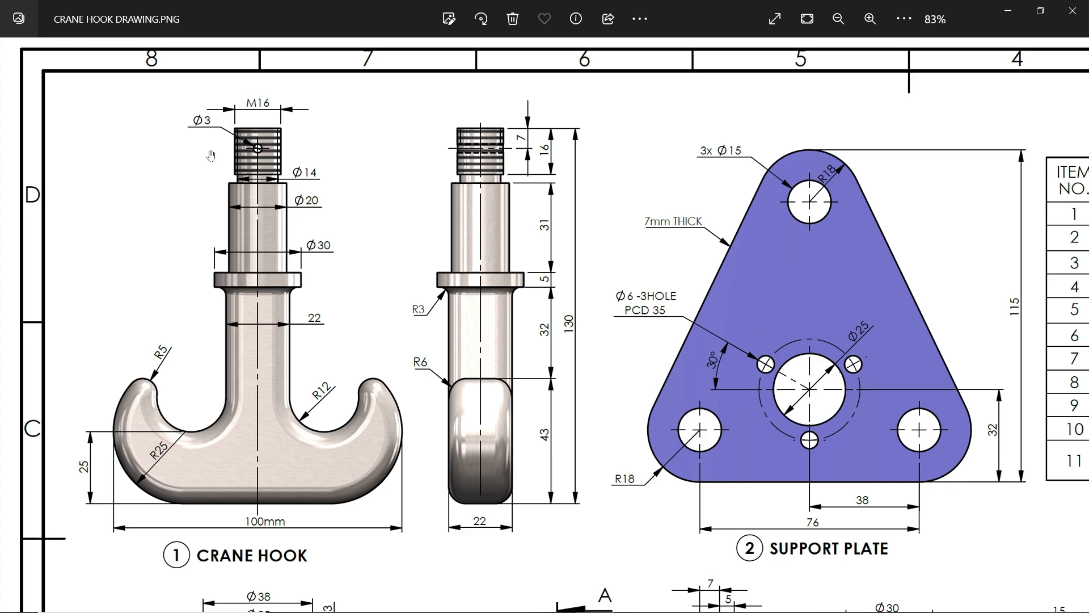
Return to SOLIDWORKS and fillet the hook body's front and back outline edges with a 6 mm radius, using tangent propagation
left_click(1008, 11)
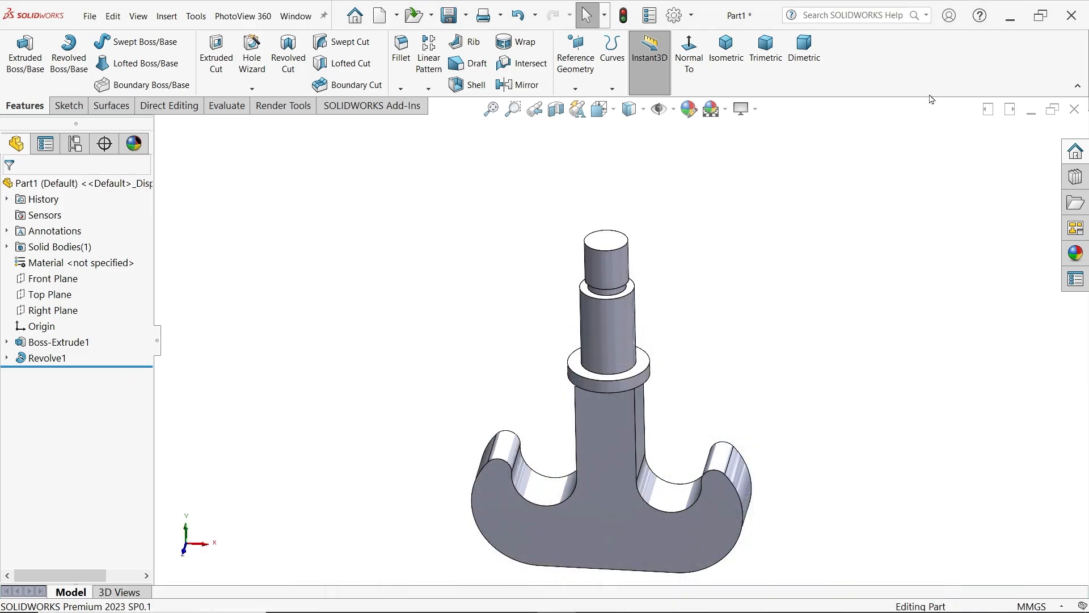
left_click(409, 73)
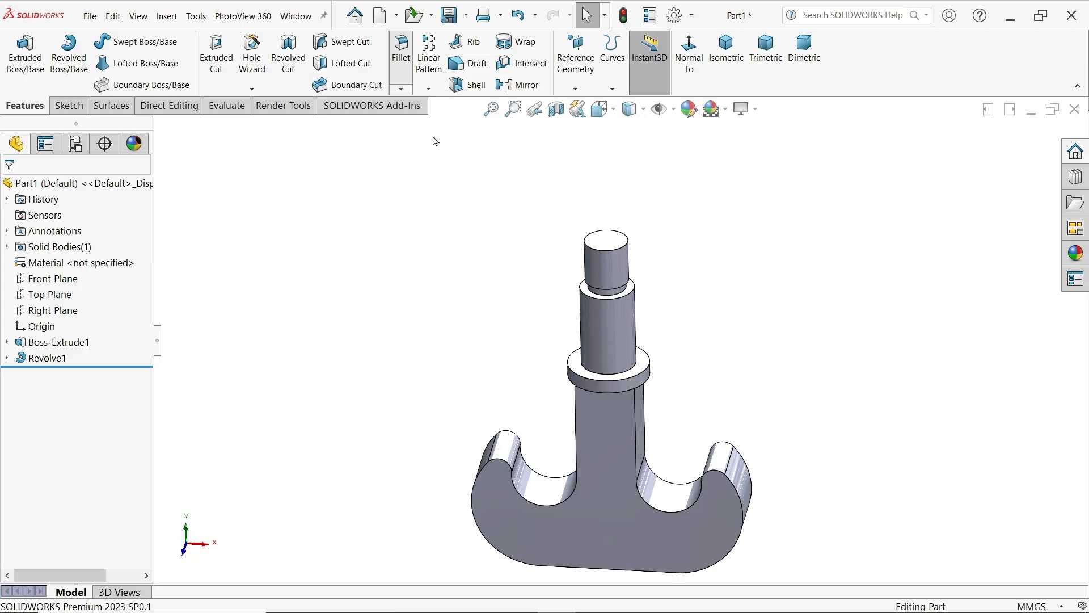
left_click(570, 503)
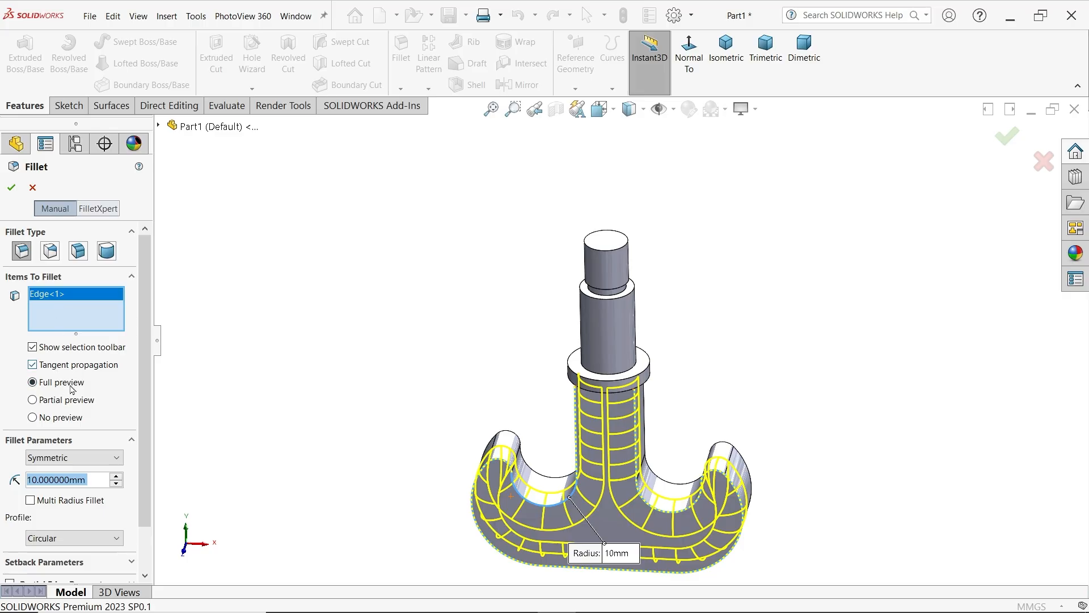
type("6")
key("Return")
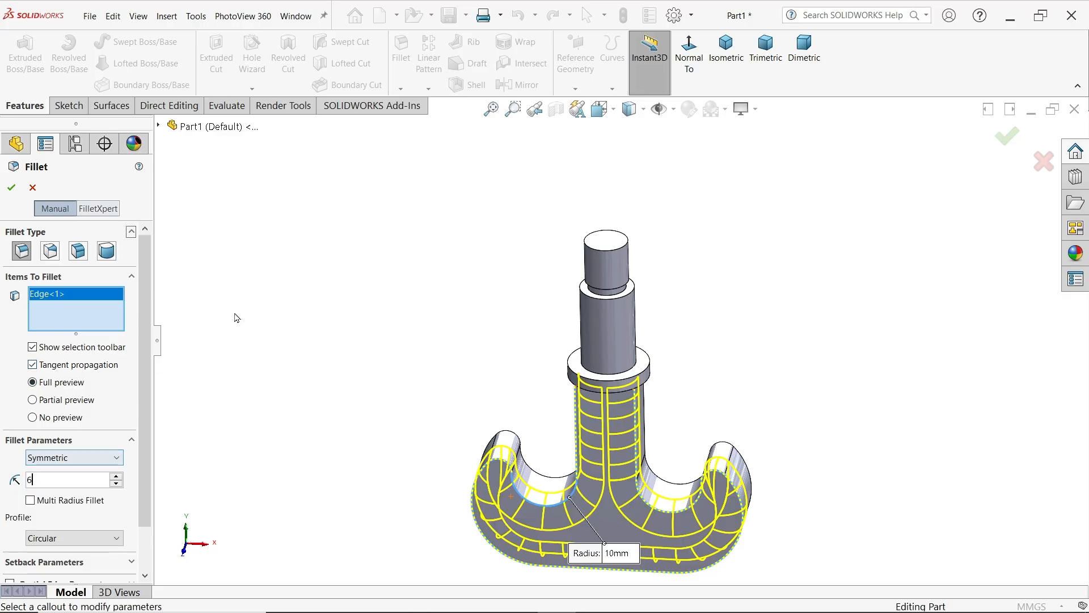
left_click(543, 482)
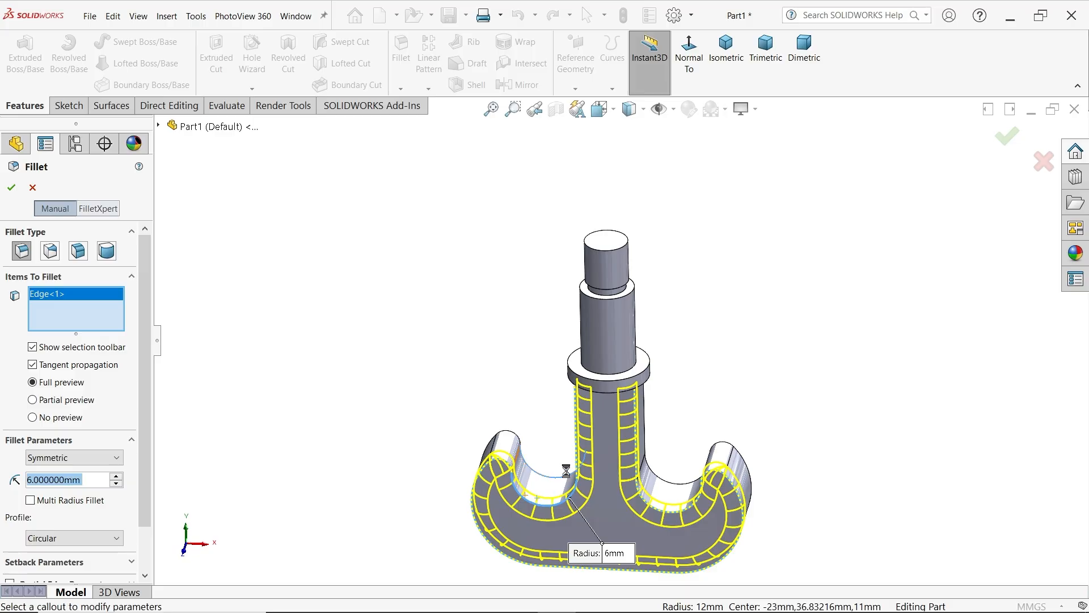
middle_click_drag(545, 483, 630, 435)
left_click(15, 191)
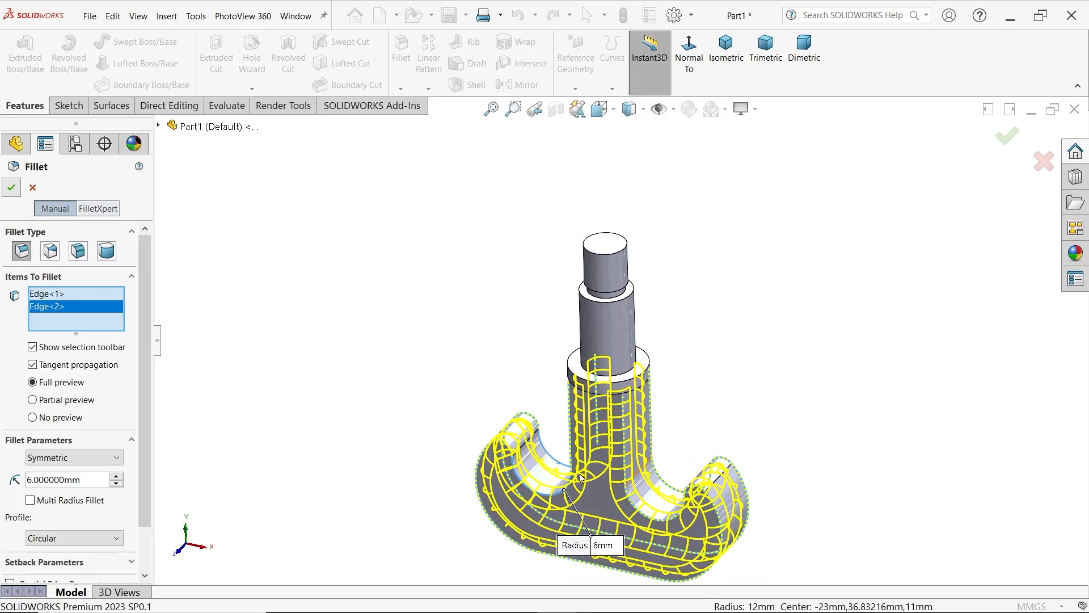
Fillet the edge where the hook's neck meets the underside of the collar with a 3 mm radius
scroll(650, 414, "up", 1)
scroll(619, 391, "down", 2)
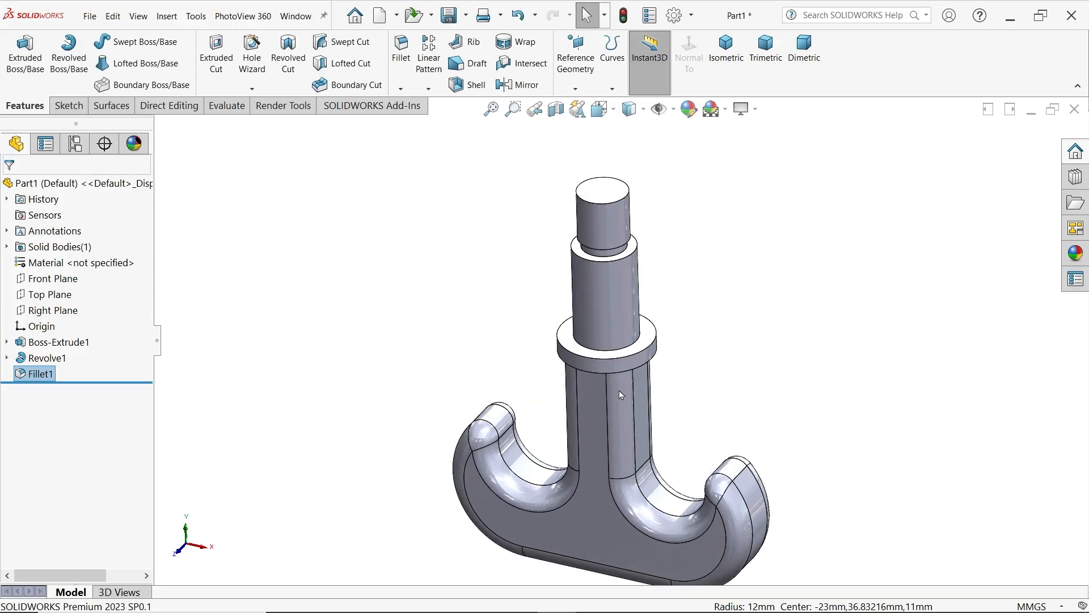
scroll(621, 395, "down", 4)
left_click(402, 57)
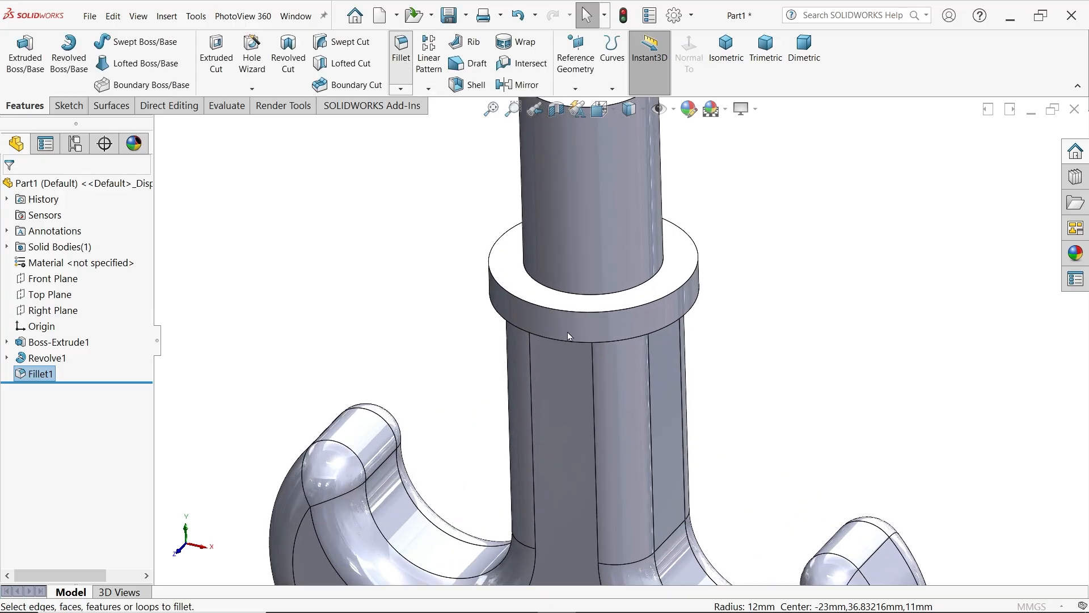
type("3")
key("Return")
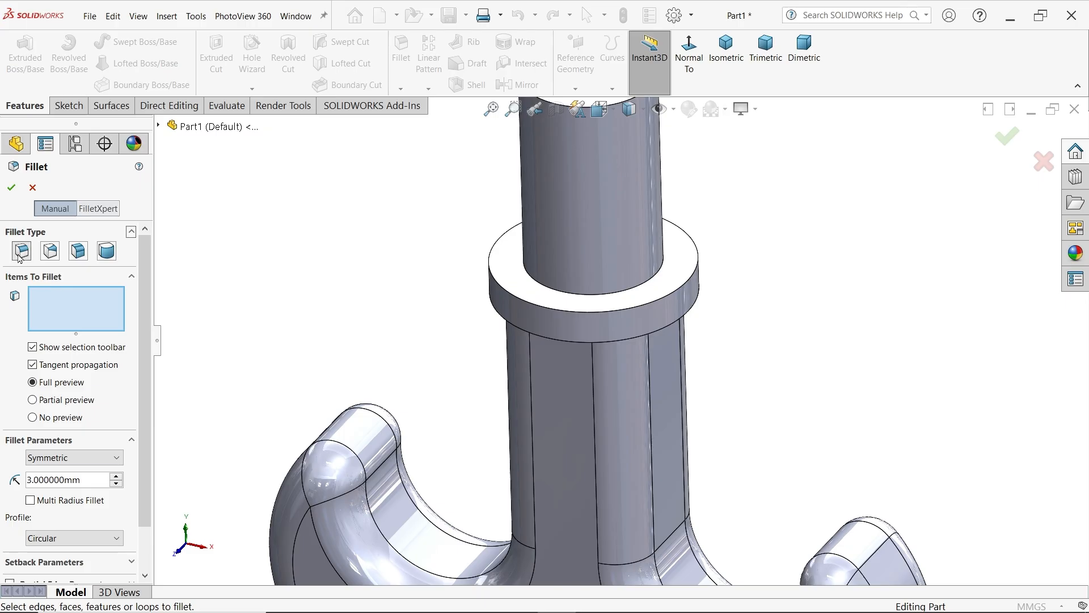
middle_click_drag(333, 410, 367, 261)
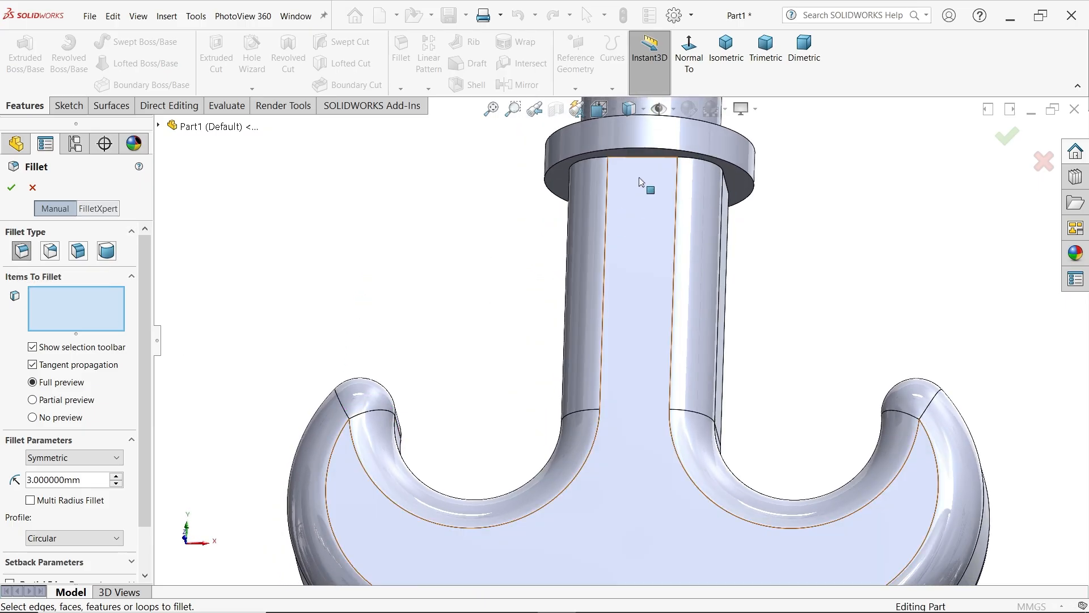
left_click(649, 162)
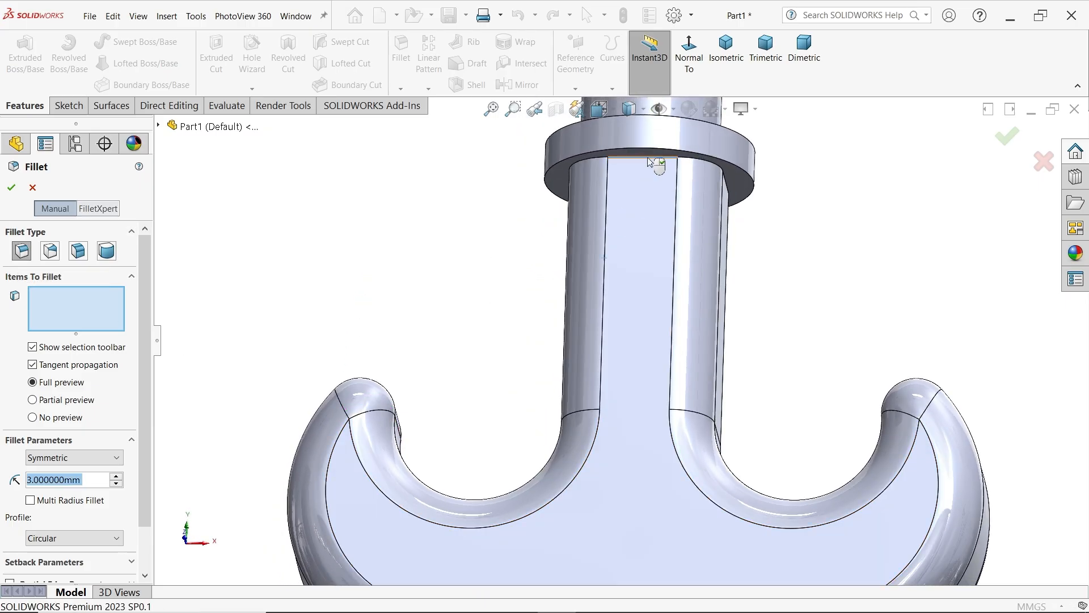
left_click(11, 187)
Add a cosmetic thread to the shaft's circular top edge using ISO machine threads, size M16, with the Up to Next end condition
scroll(549, 269, "up", 4)
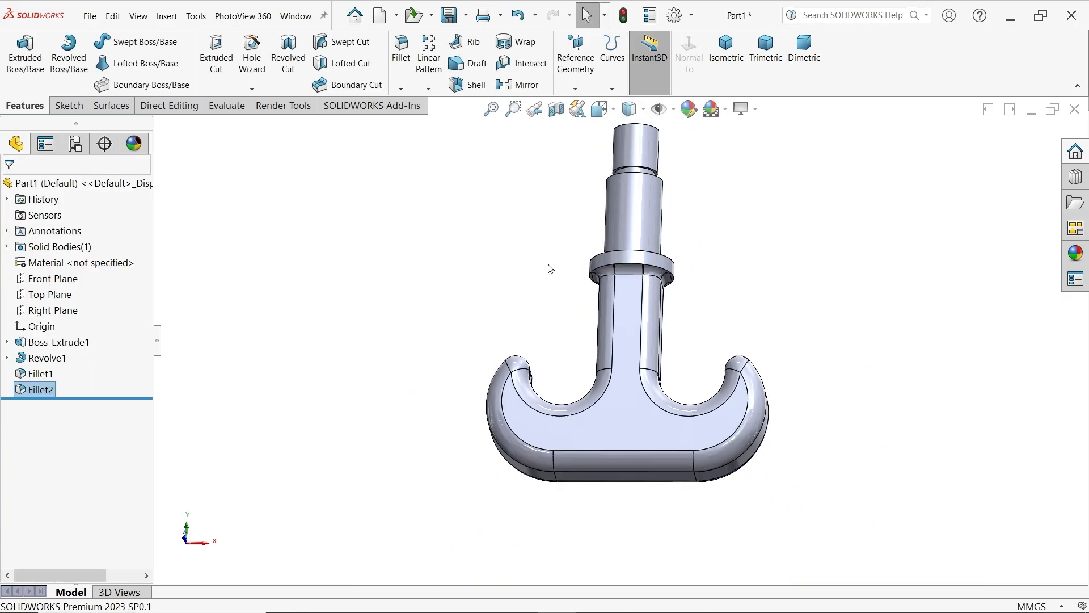
scroll(653, 225, "down", 2)
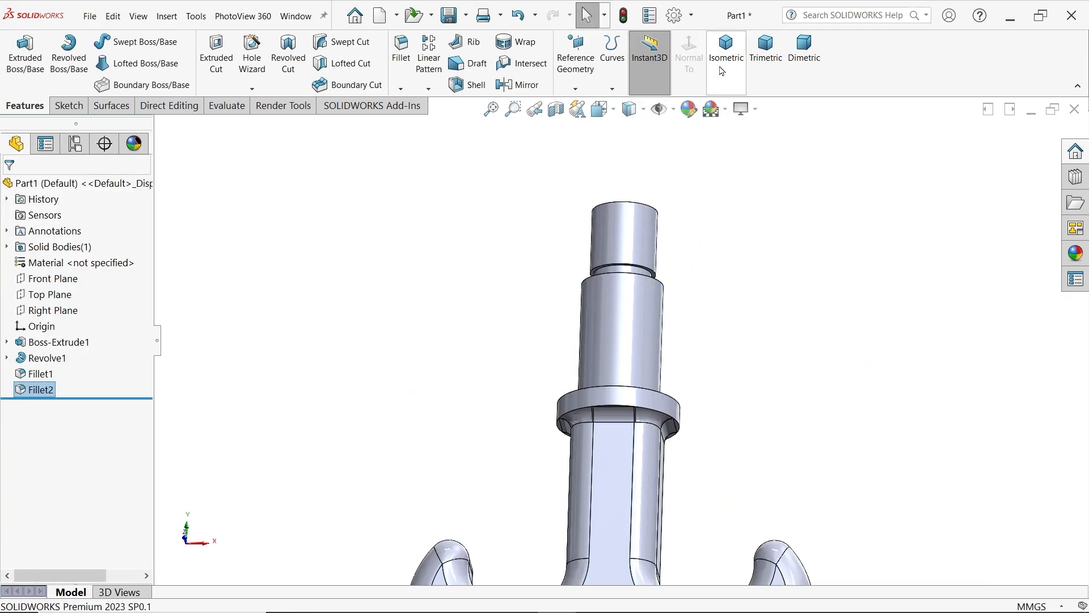
left_click(726, 48)
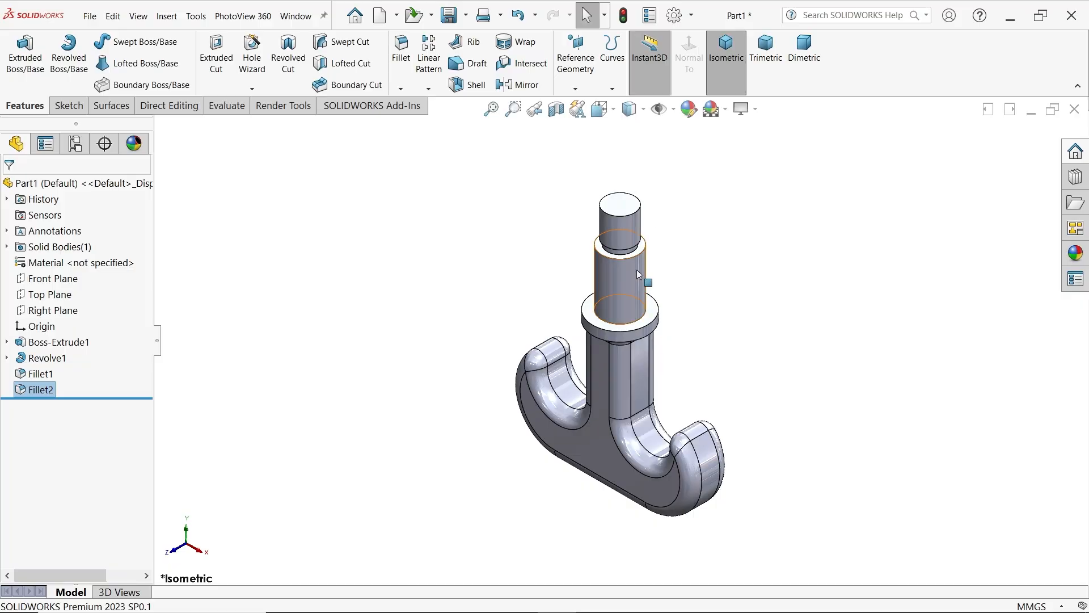
left_click(61, 279)
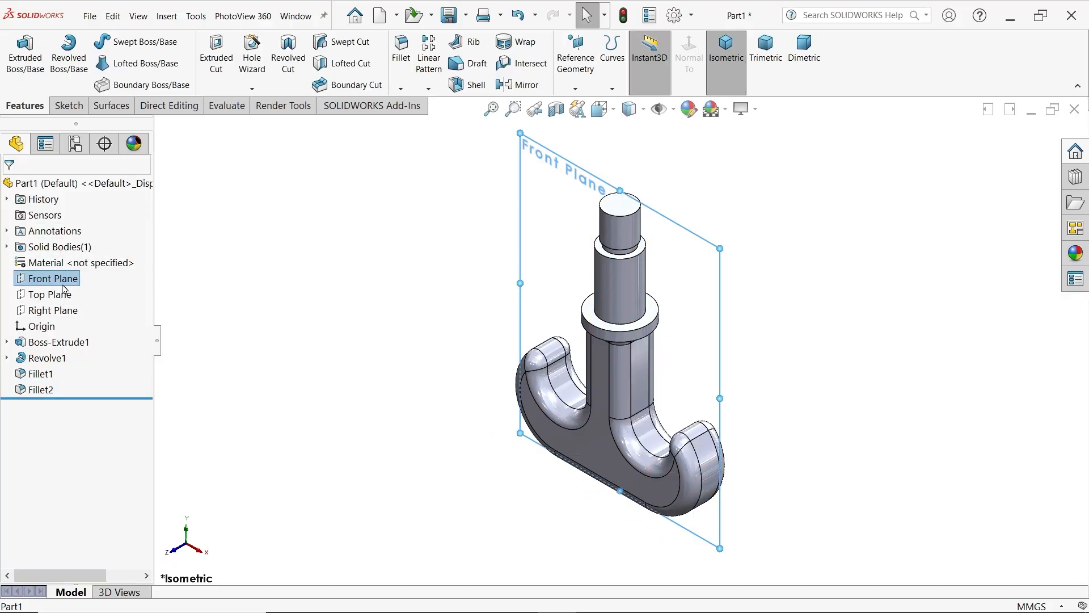
left_click(275, 262)
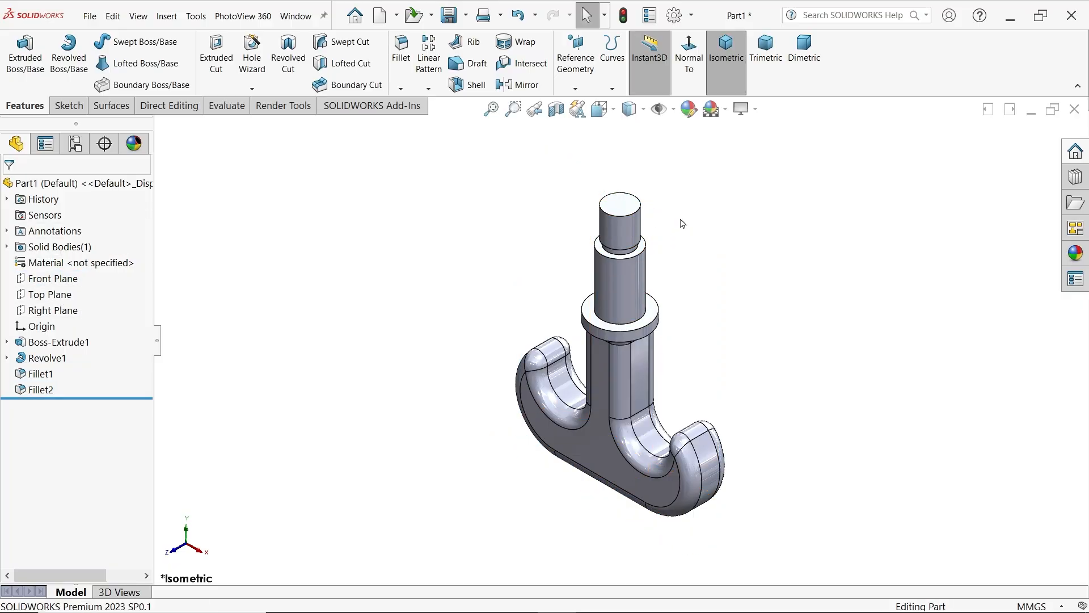
scroll(630, 238, "down", 4)
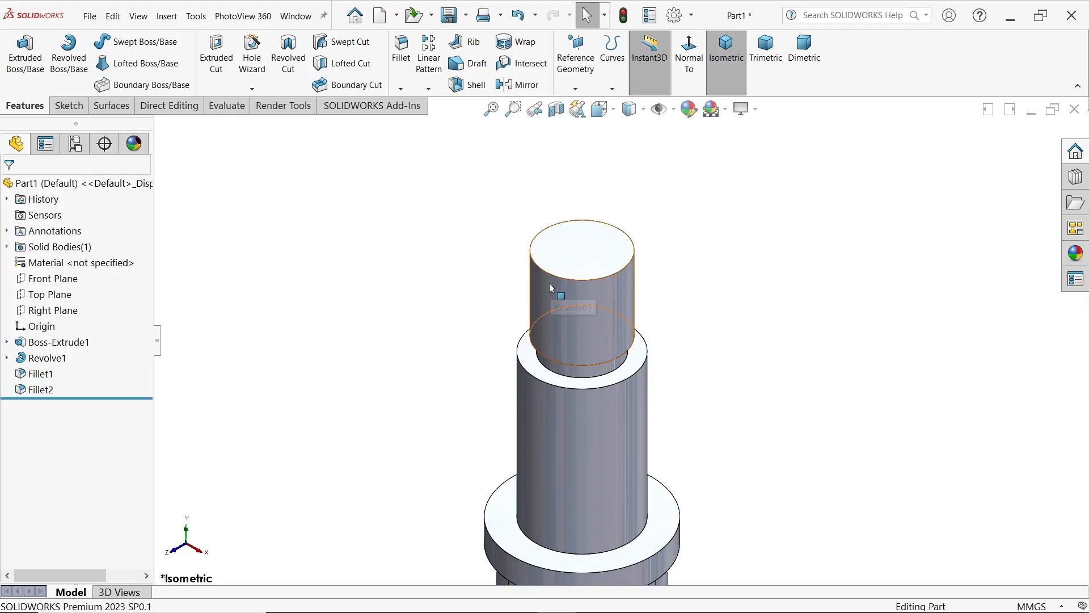
left_click(170, 21)
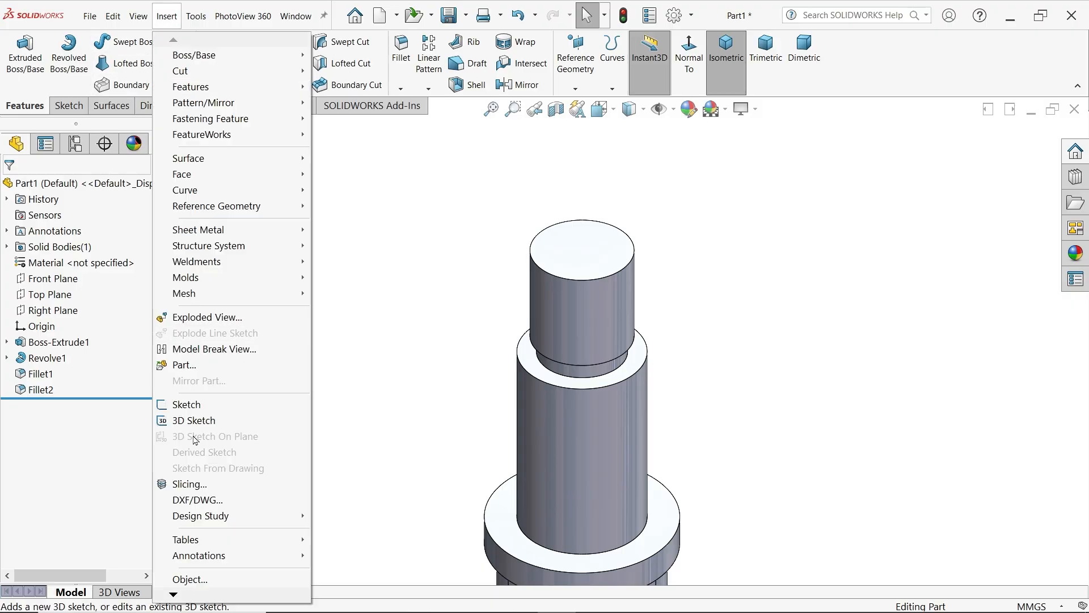
mouse_move(204, 559)
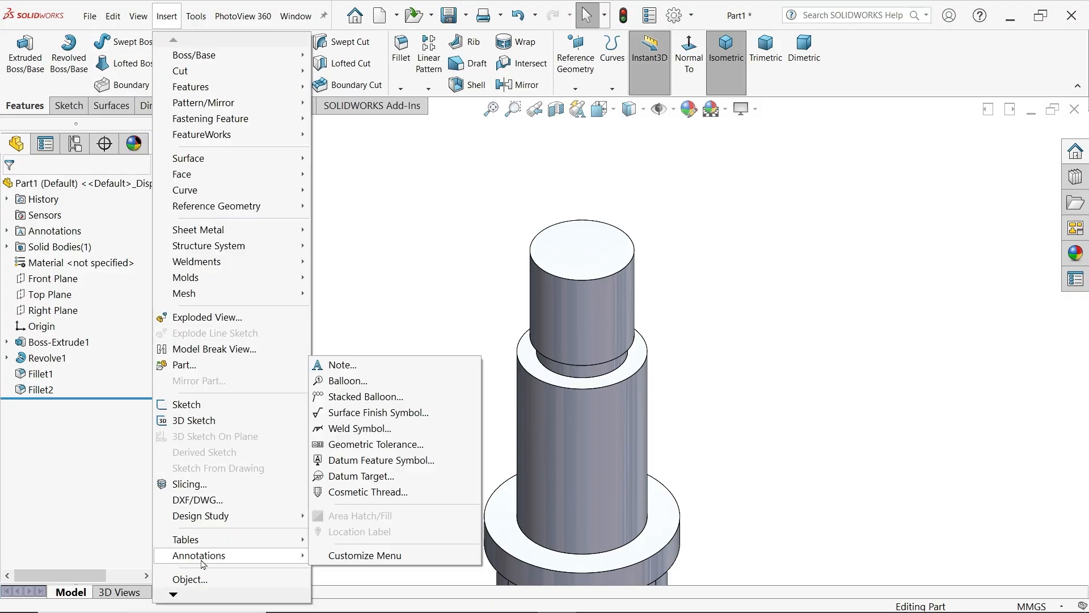
left_click(385, 492)
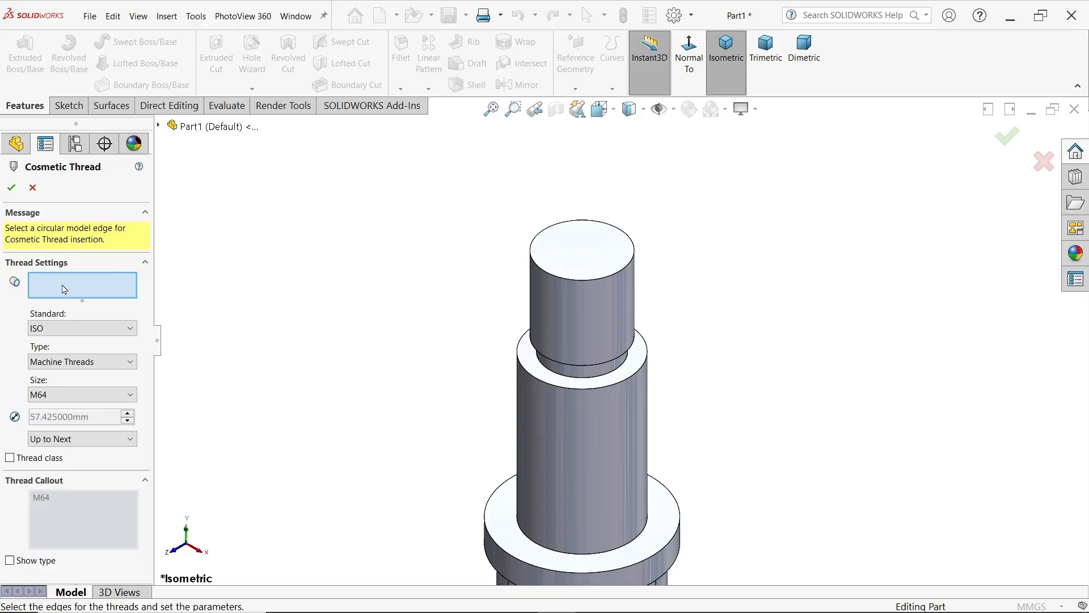
left_click(566, 278)
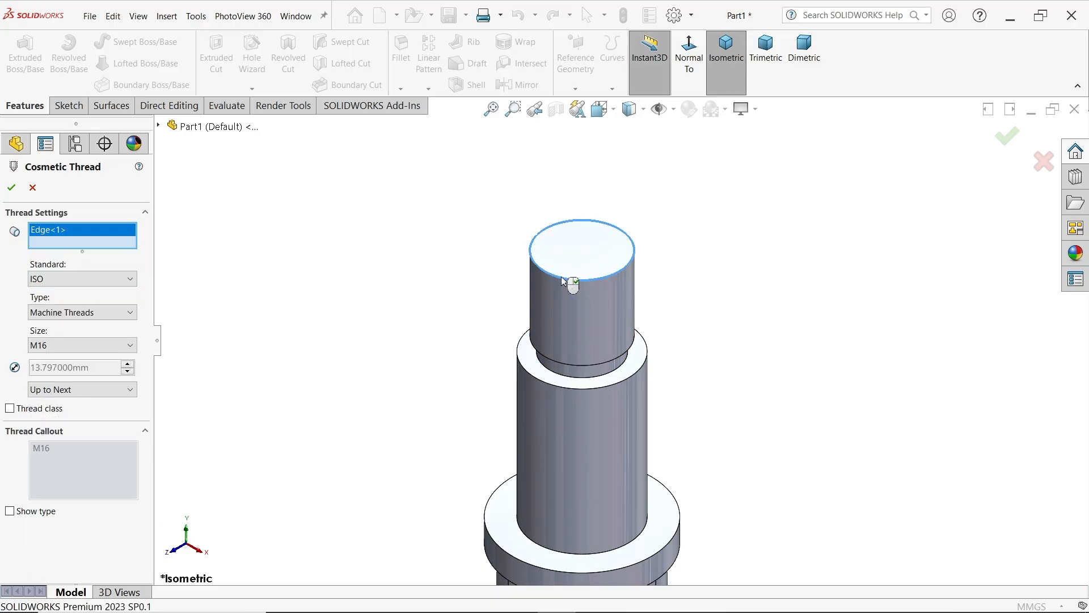
left_click(105, 279)
left_click(105, 280)
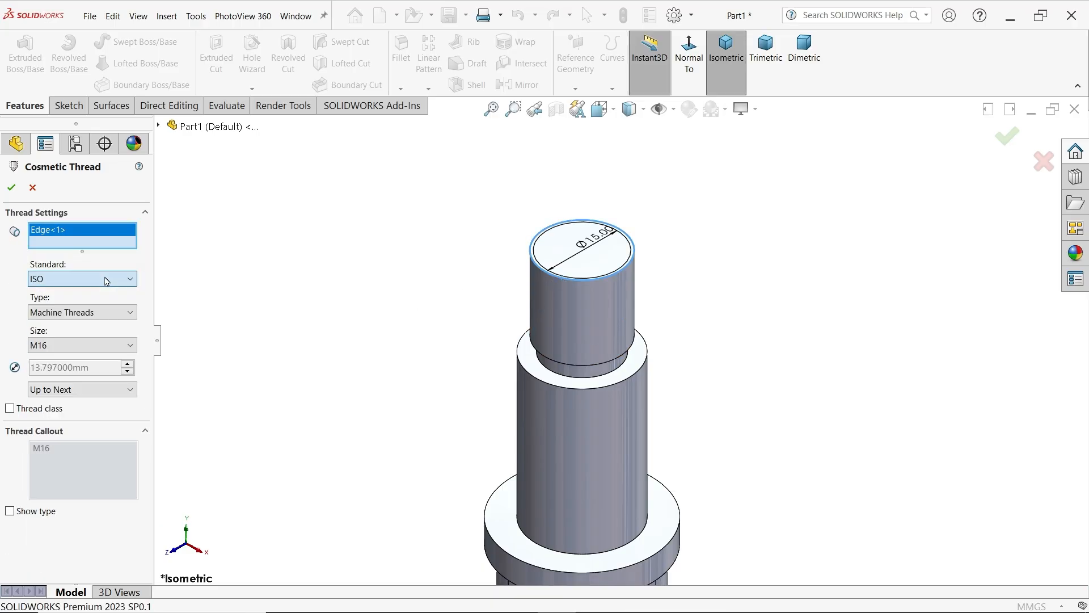
left_click(74, 345)
left_click(74, 345)
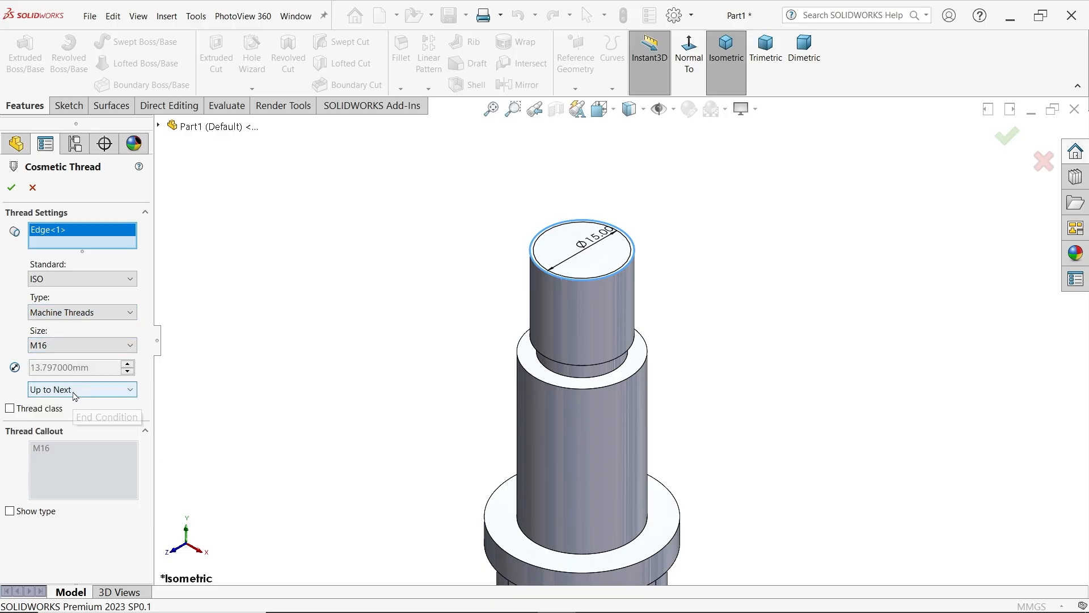
left_click(14, 189)
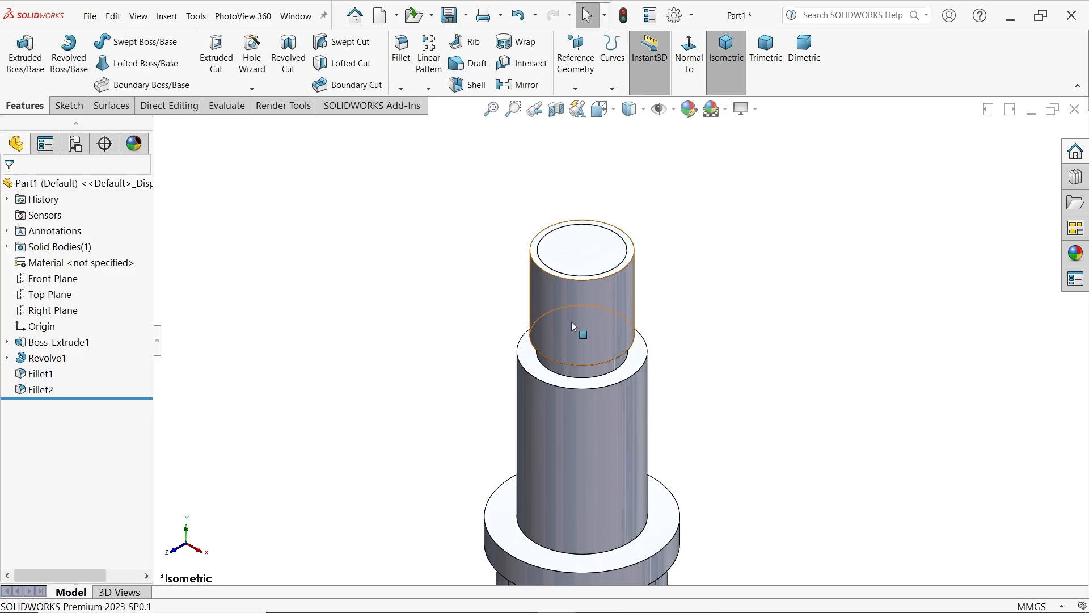
Enable shaded cosmetic threads in the document's detailing properties
left_click(675, 16)
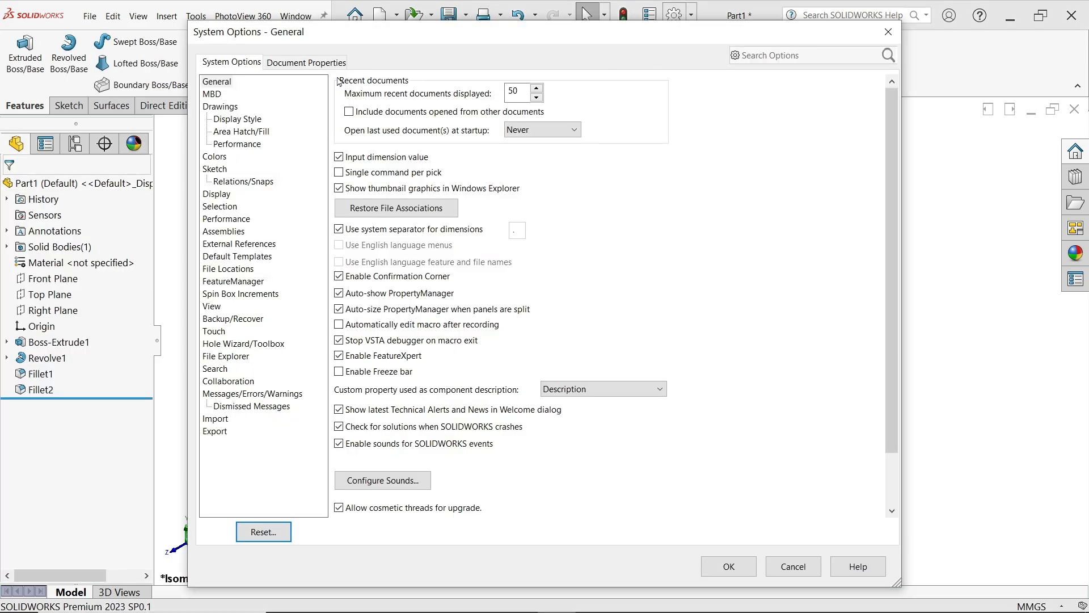
left_click(306, 63)
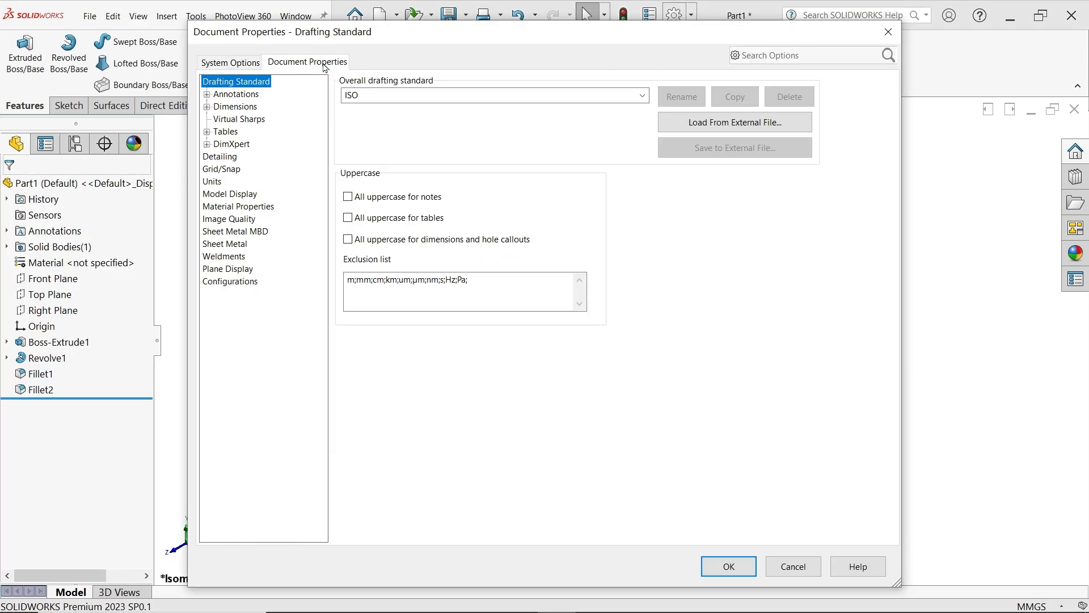
left_click(224, 158)
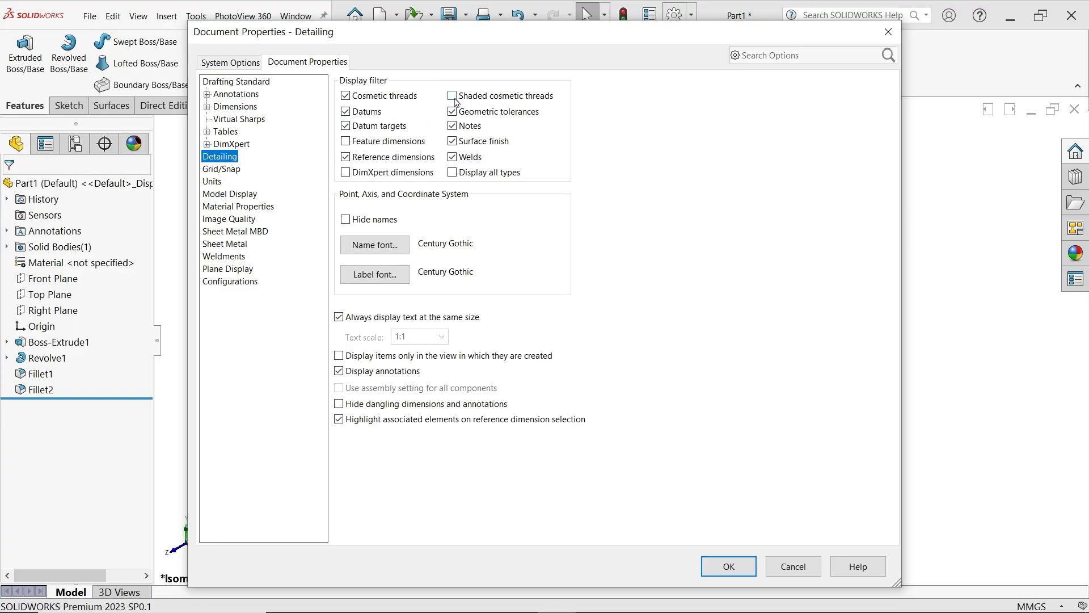
left_click(714, 566)
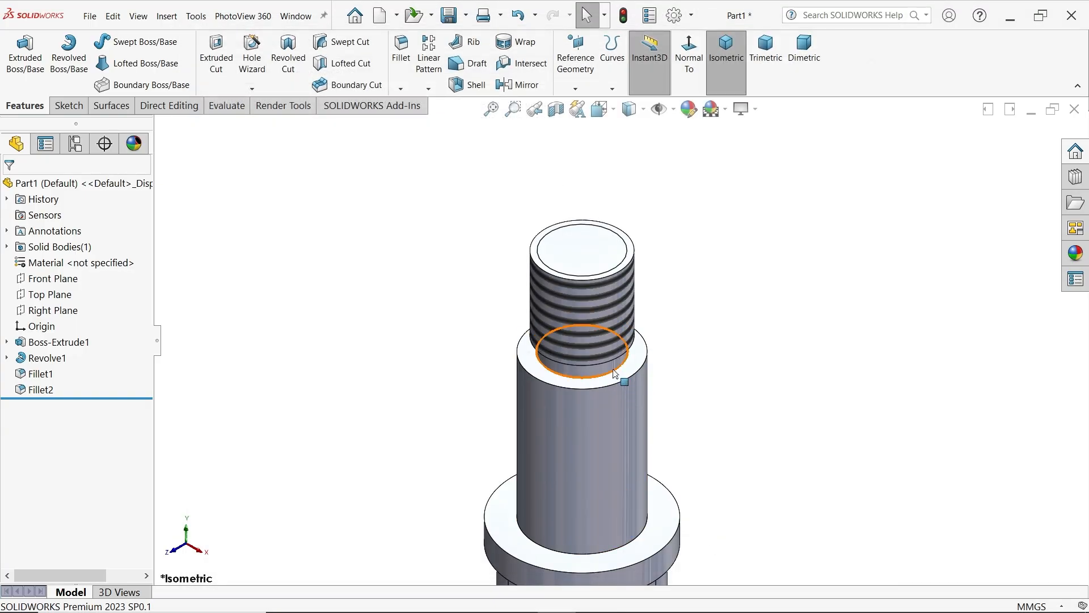
Sketch a 3 mm diameter circle on the Front Plane, centred across the width of the threaded top section
left_click(52, 278)
left_click(85, 257)
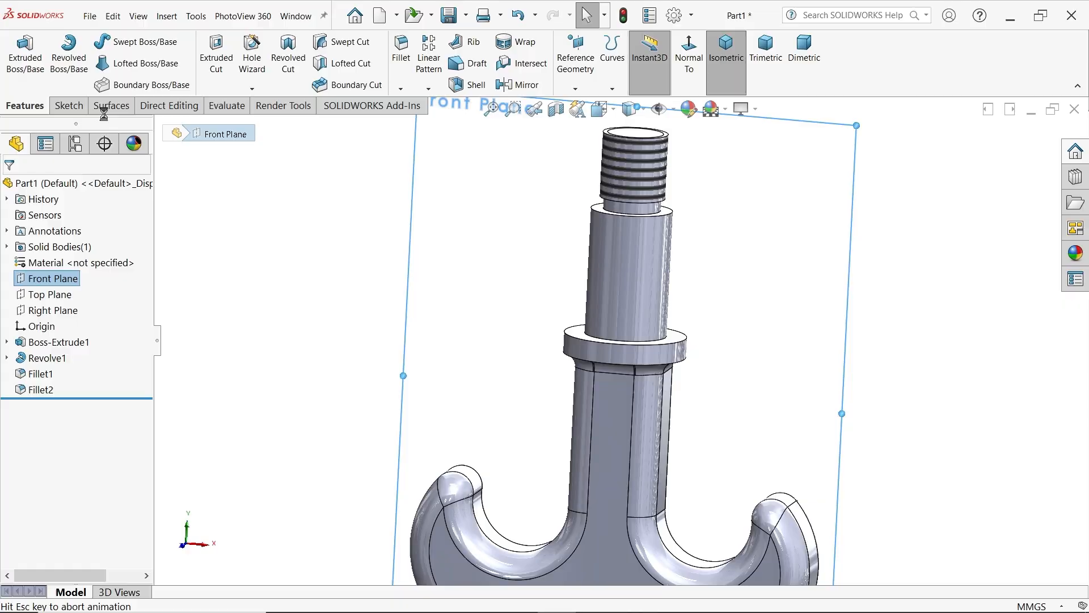
left_click(124, 45)
scroll(705, 226, "down", 3)
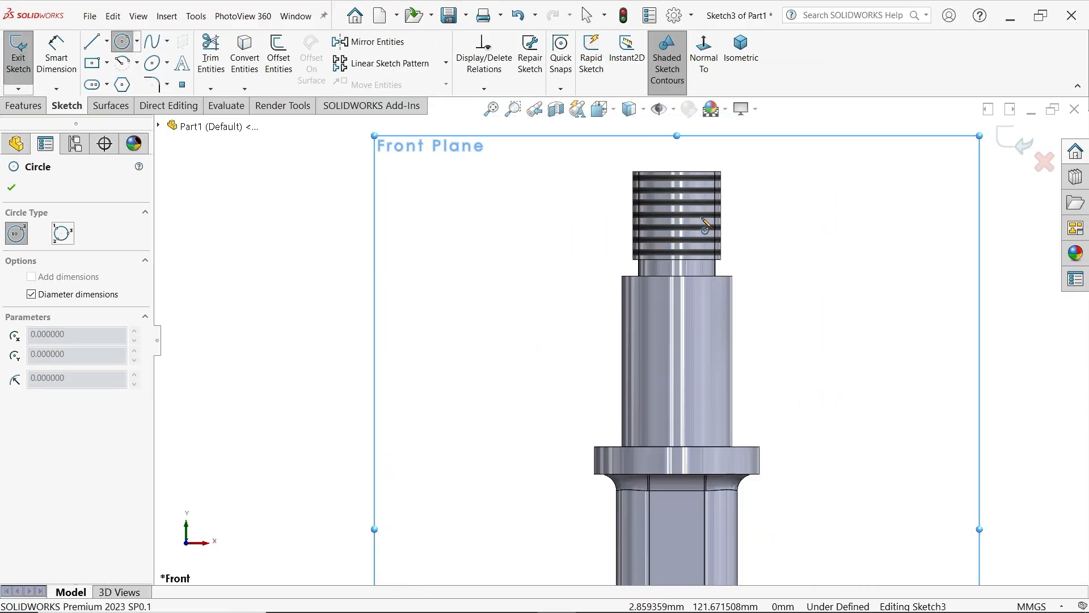
left_click(678, 198)
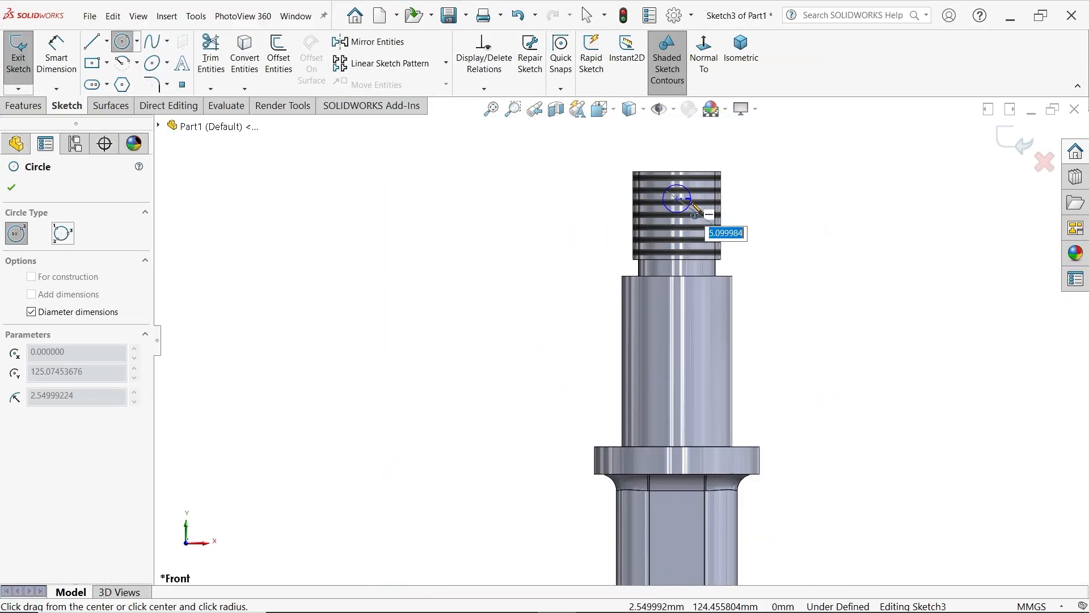
type("3")
key("Return")
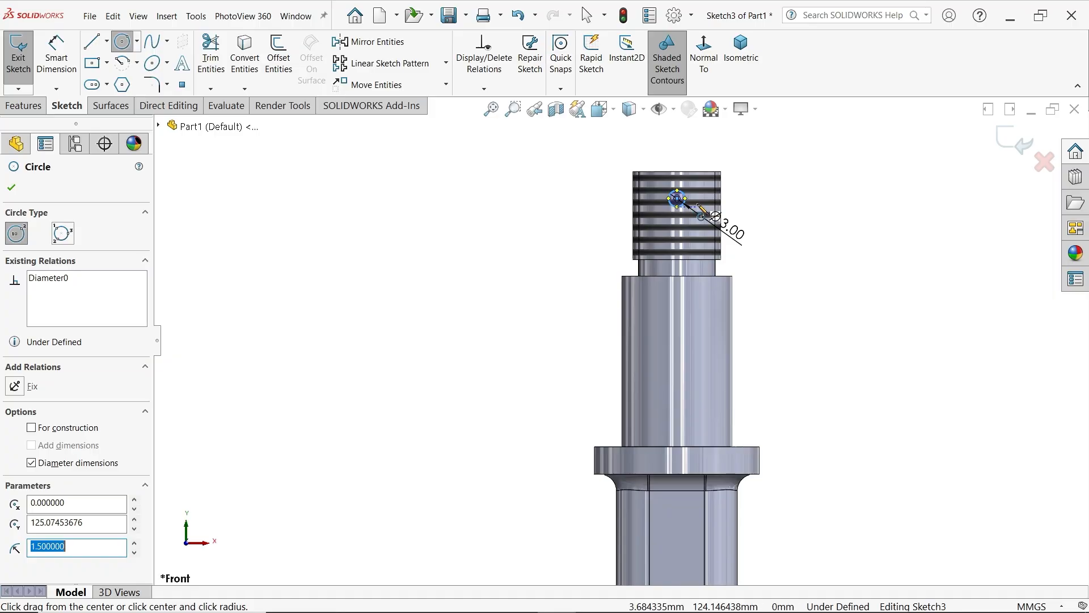
key("Escape")
Dimension the circle's centre 7 mm below the top edge of the threaded section
left_click(57, 77)
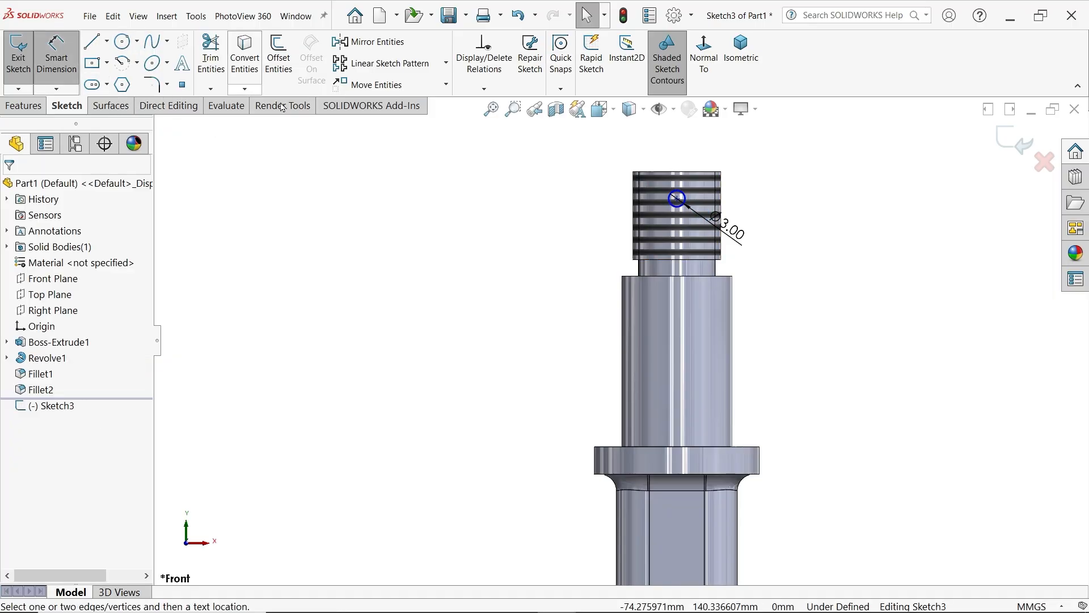
left_click(677, 198)
left_click(697, 177)
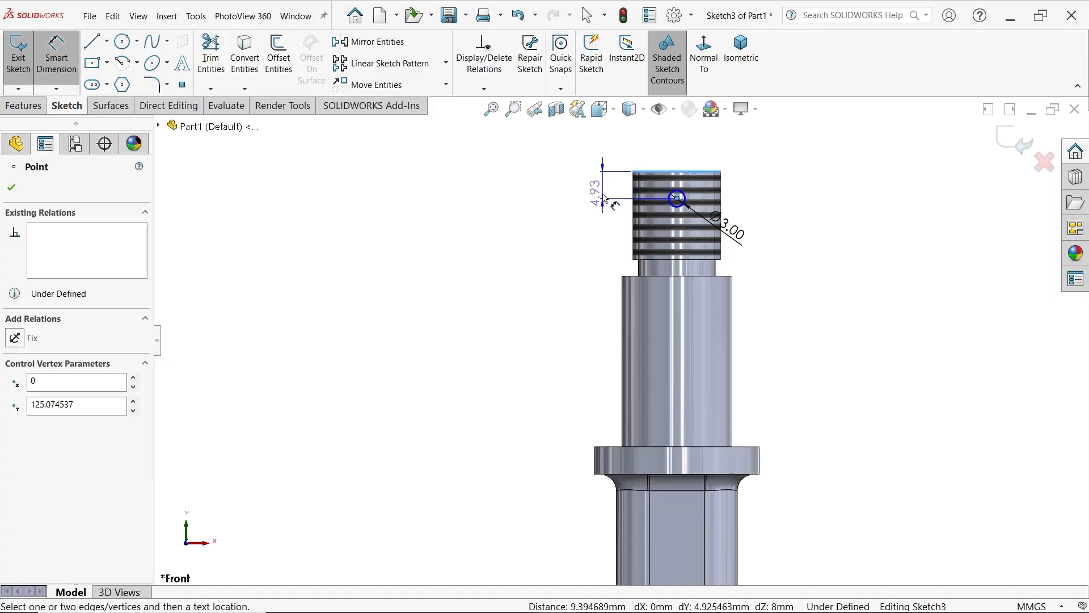
left_click(596, 193)
key("Return")
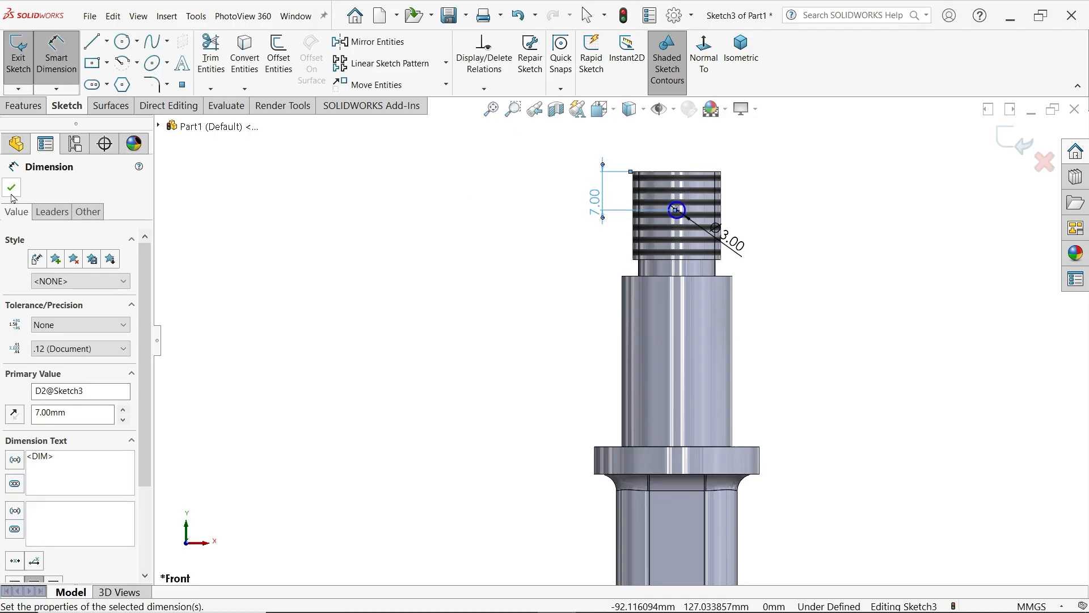
Add a vertical relation between the cross-hole circle's centre and the origin to fully define the sketch
left_click(11, 187)
left_click(678, 211)
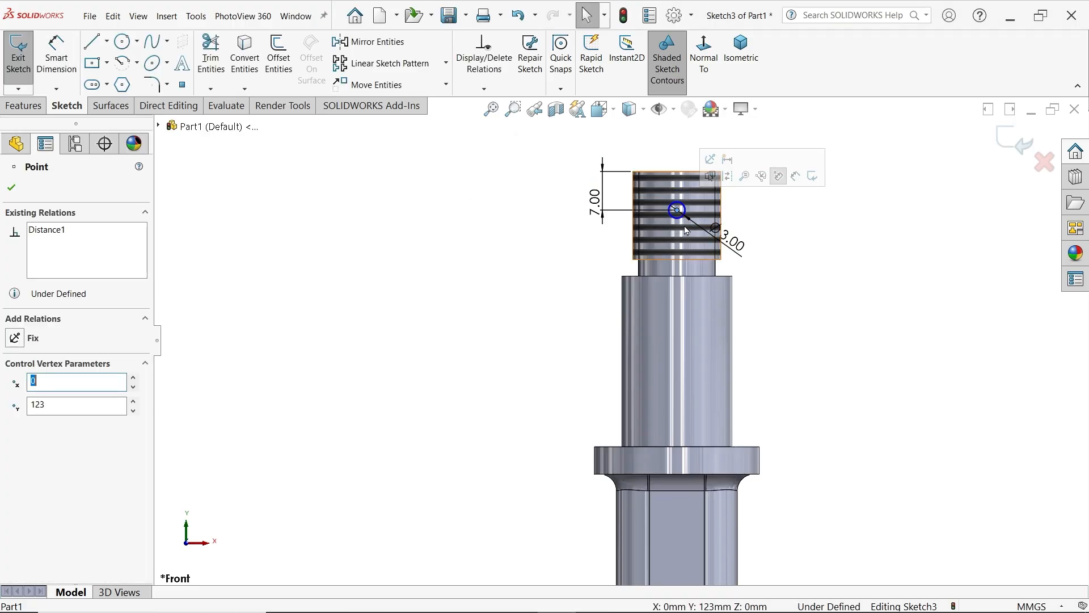
scroll(661, 489, "down", 5)
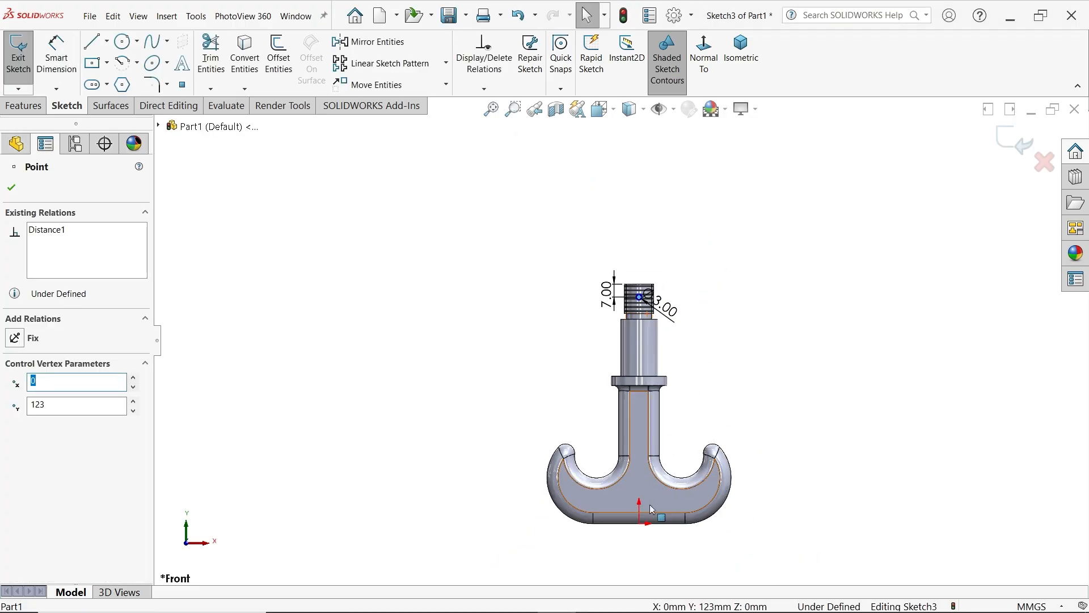
left_click(640, 522, "ctrl")
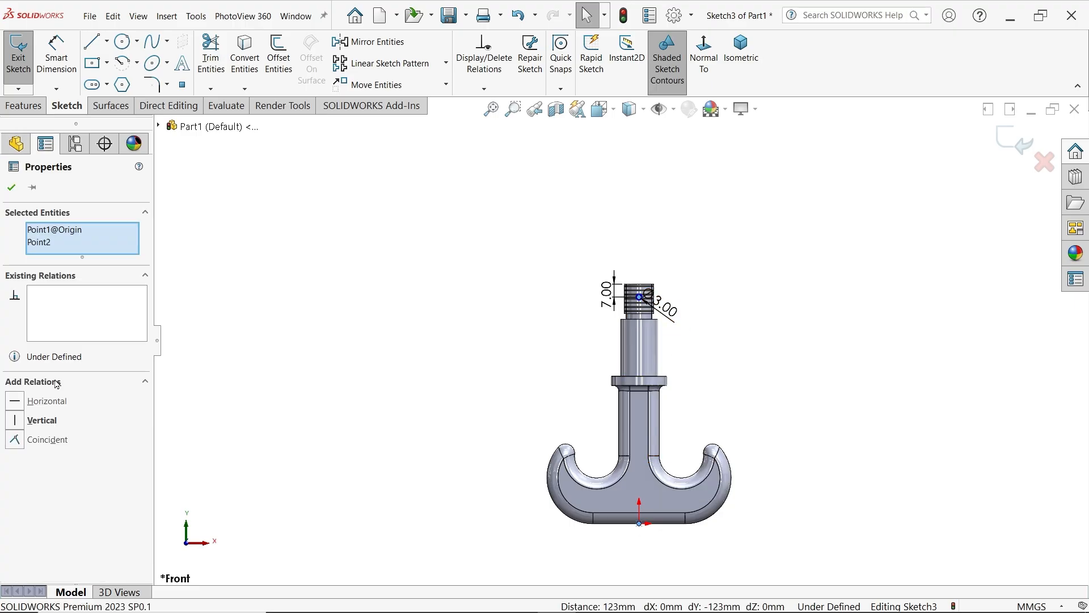
left_click(41, 420)
scroll(661, 292, "up", 5)
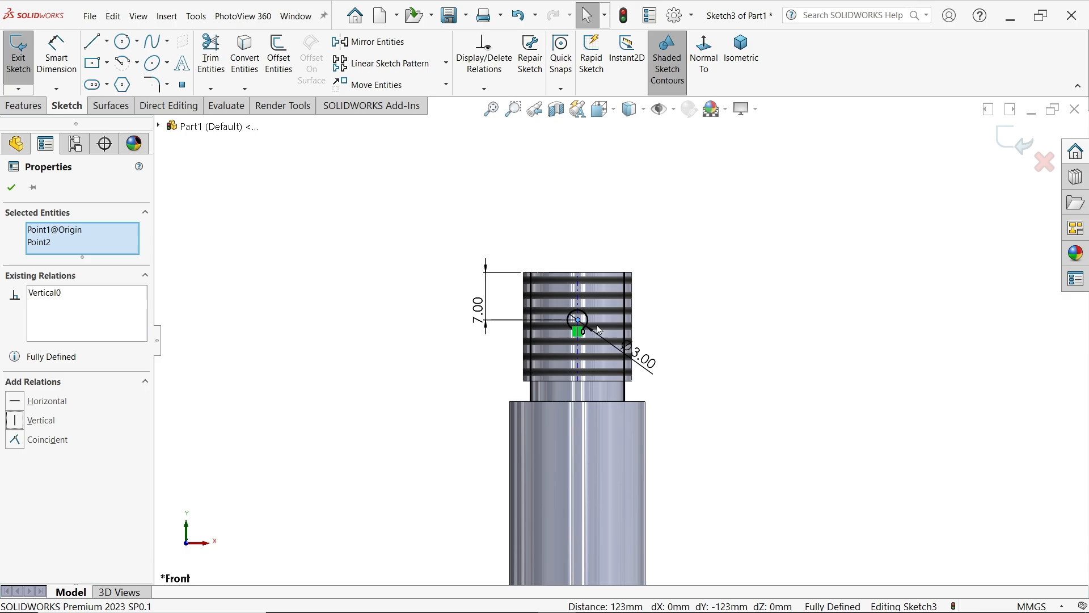
Cut the 3 mm circle through the threaded section with an Extruded Cut set to Through All - Both
left_click(741, 55)
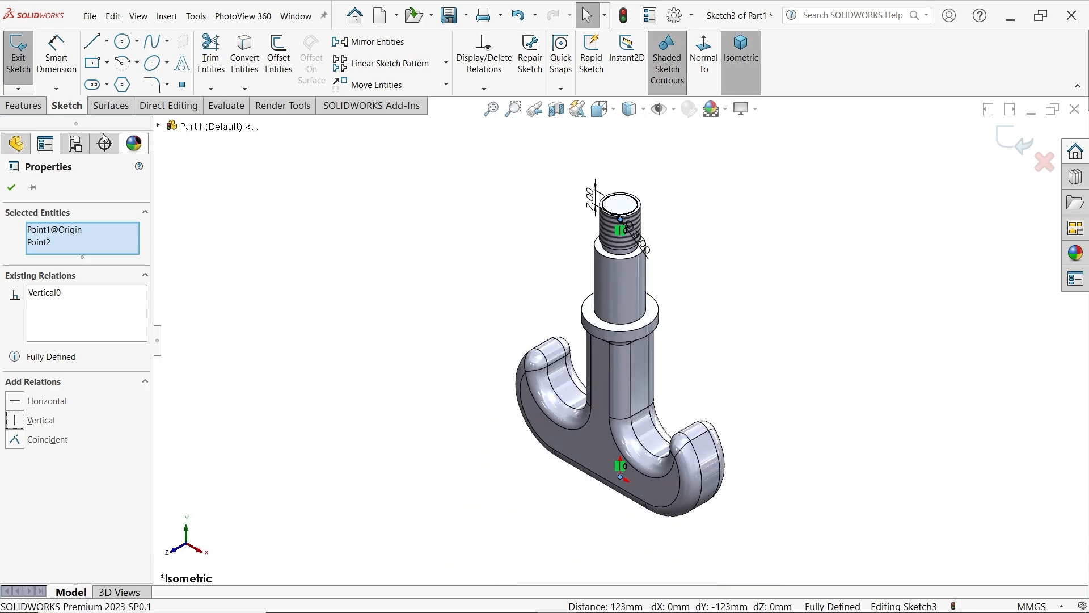
left_click(24, 106)
left_click(216, 57)
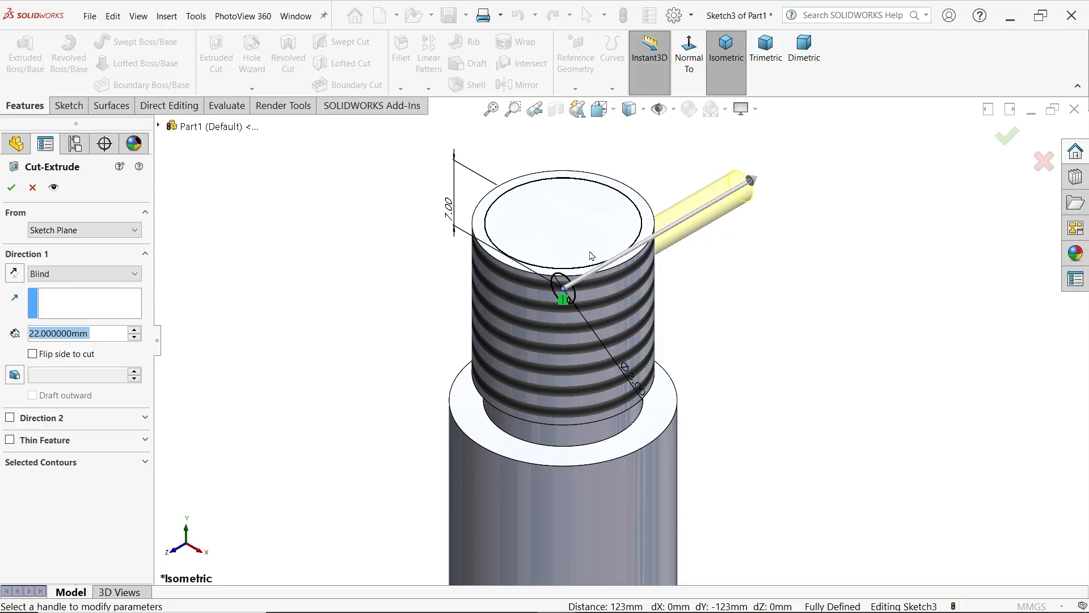
left_click(34, 275)
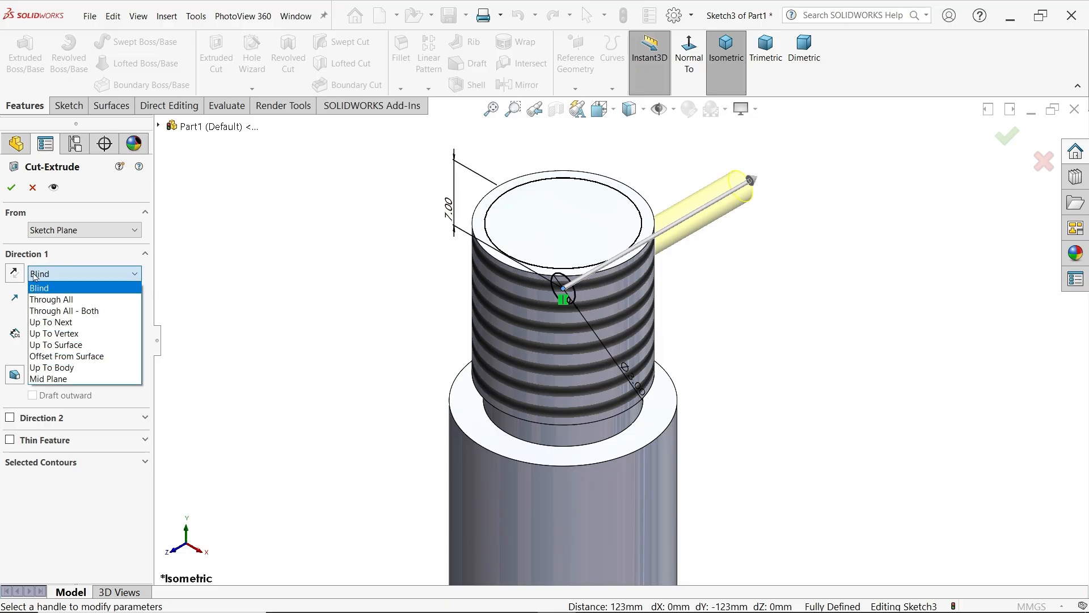
left_click(97, 312)
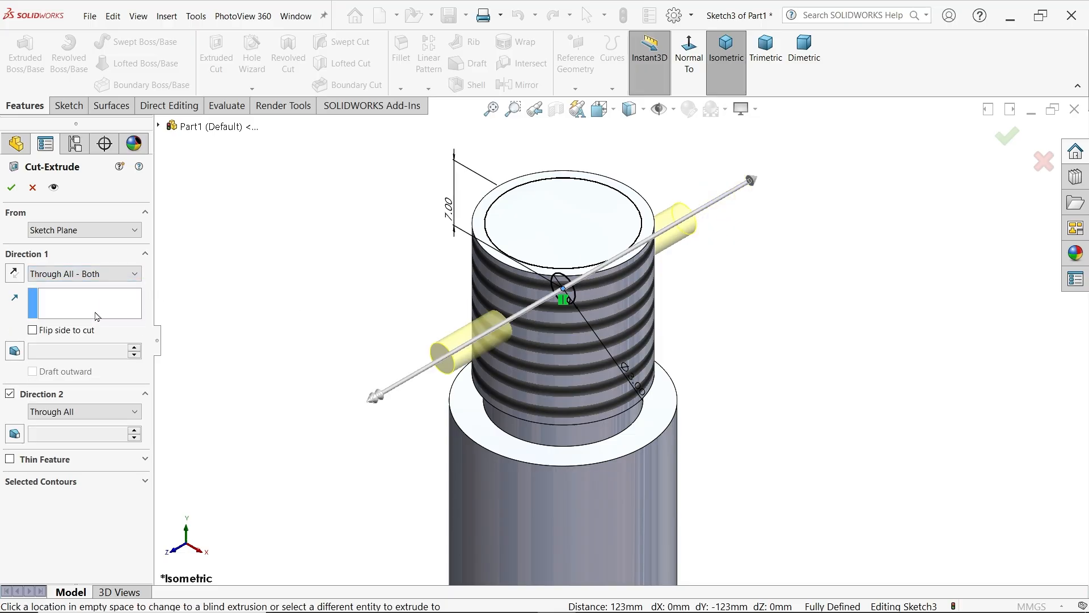
left_click(12, 187)
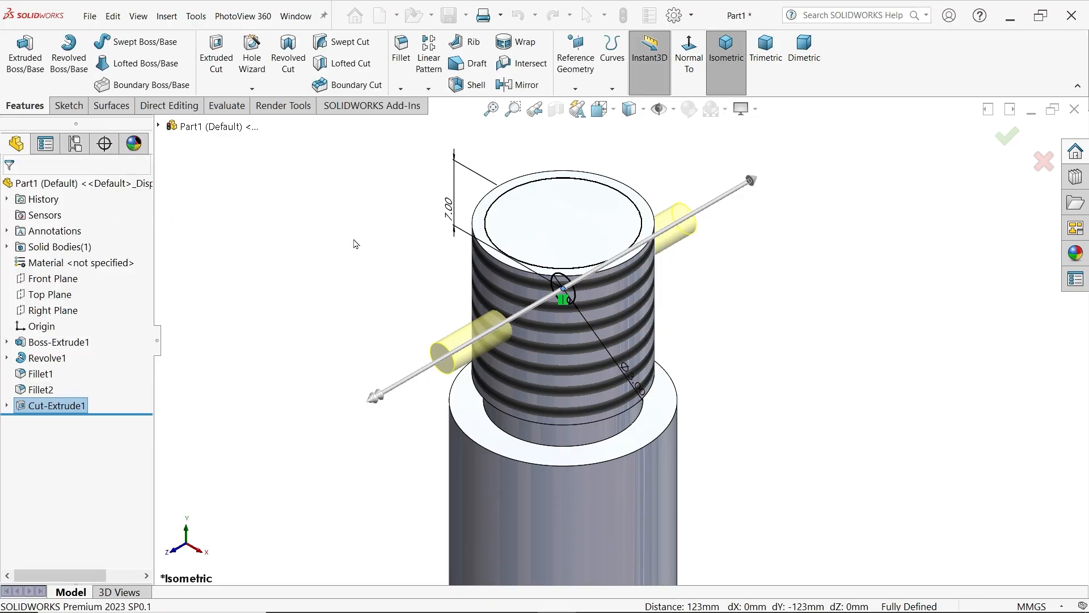
scroll(420, 281, "up", 5)
scroll(605, 425, "down", 3)
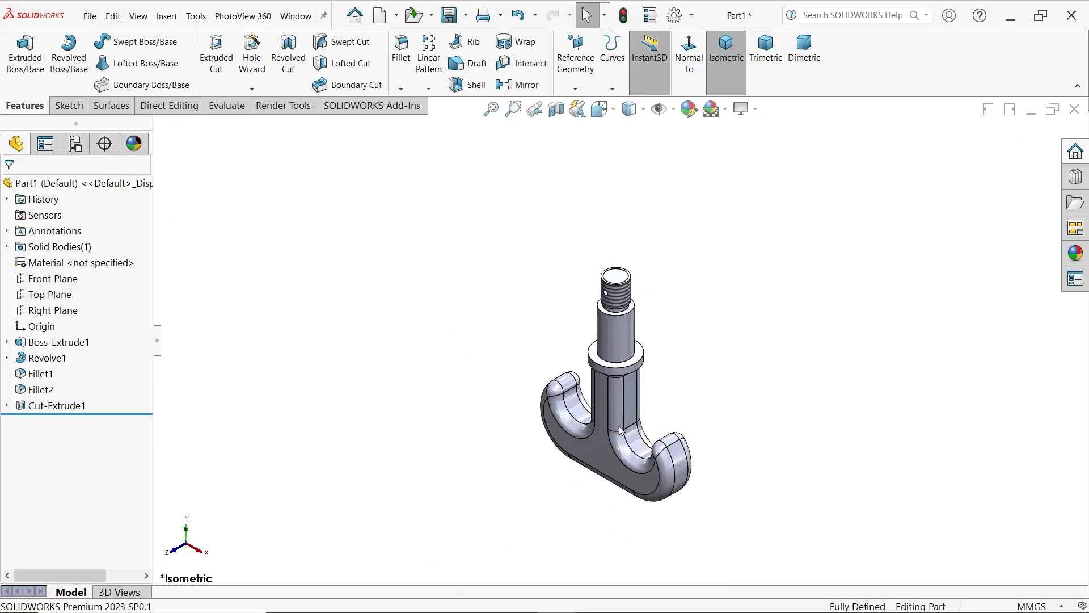
Assign Plain Carbon Steel from the Steel category as the part's material
right_click(98, 266)
left_click(167, 277)
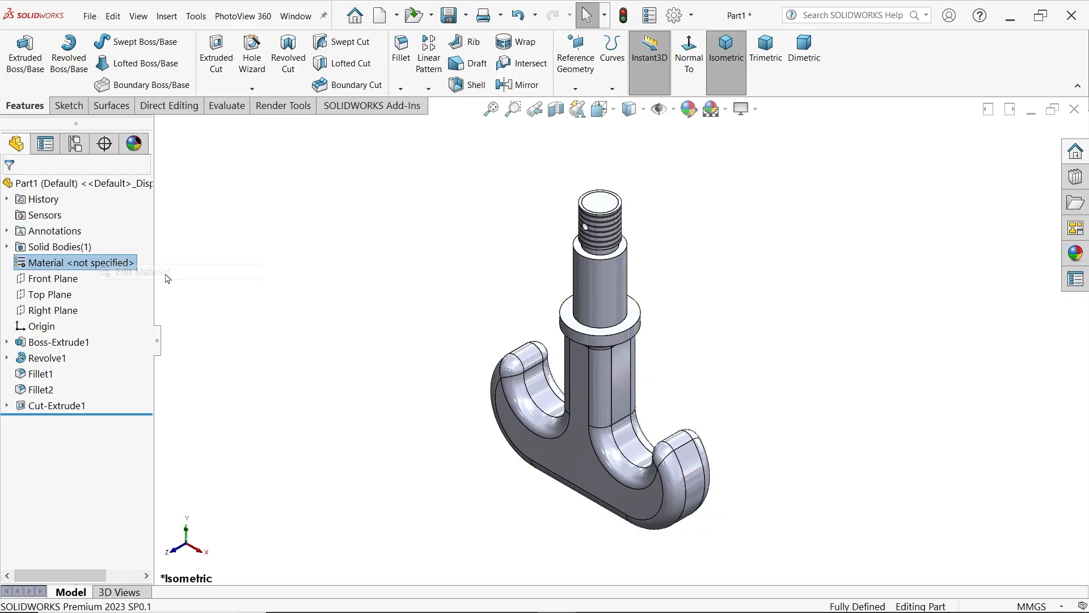
left_click_drag(464, 225, 465, 364)
left_click(338, 323)
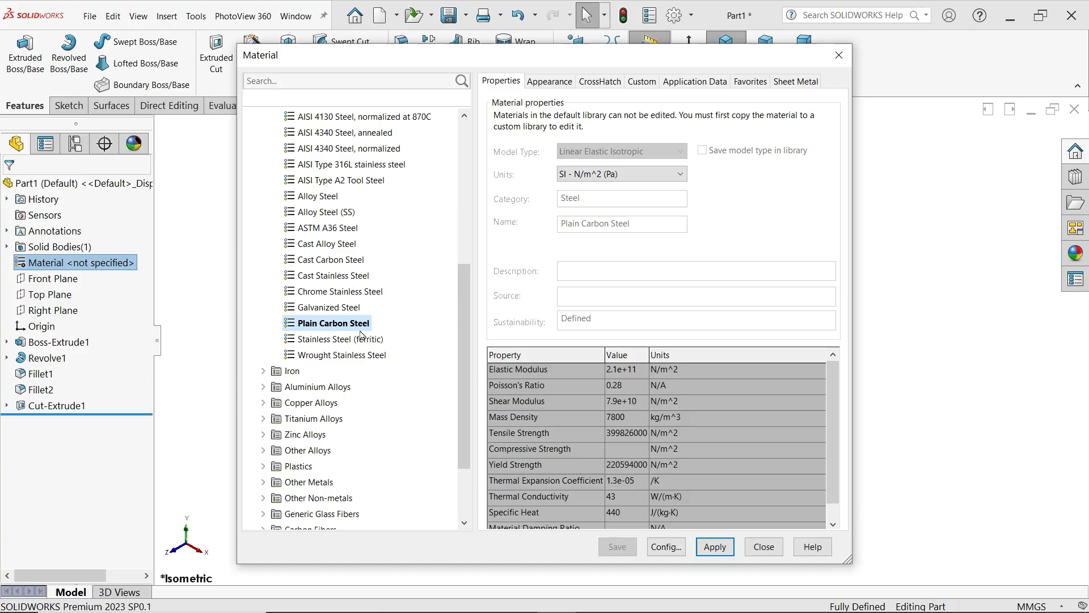
left_click(715, 546)
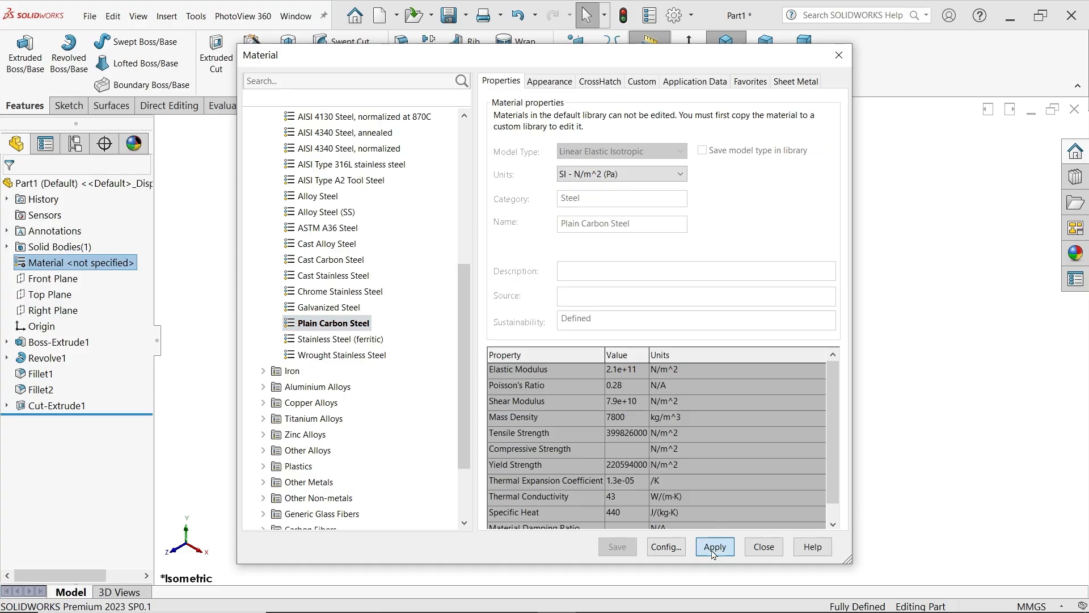
left_click(765, 546)
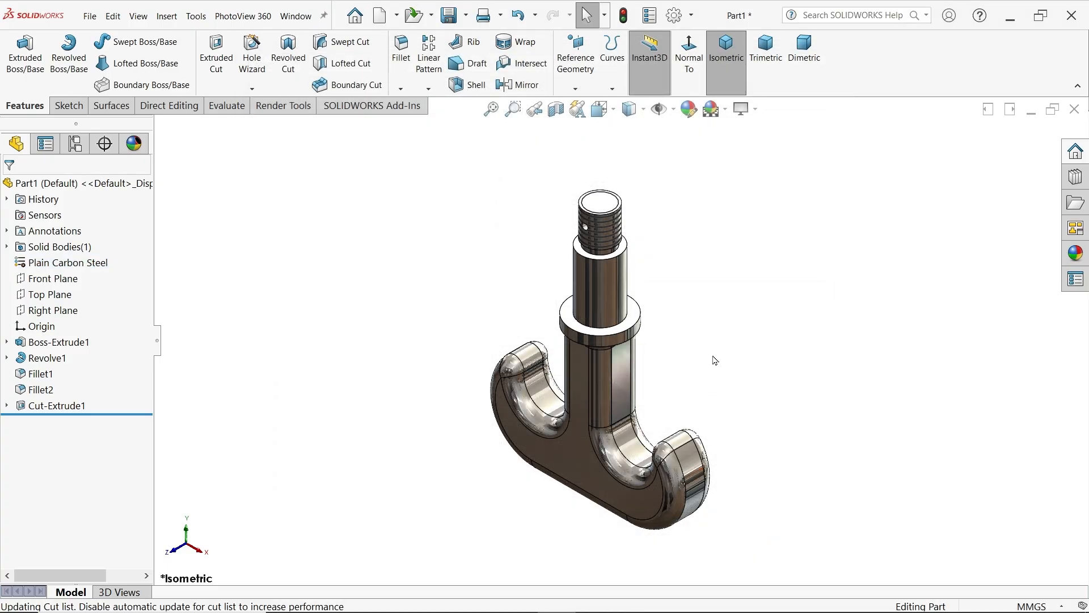
Apply the brushed steel appearance from the Metal > Steel library to the whole hook
middle_click_drag(732, 434, 739, 291)
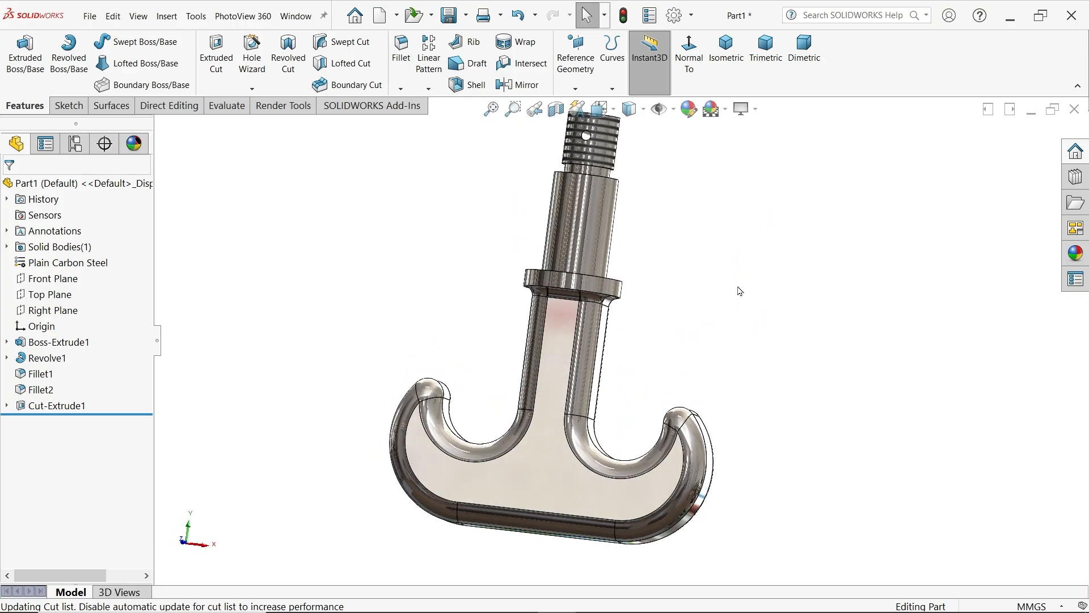
left_click(1077, 255)
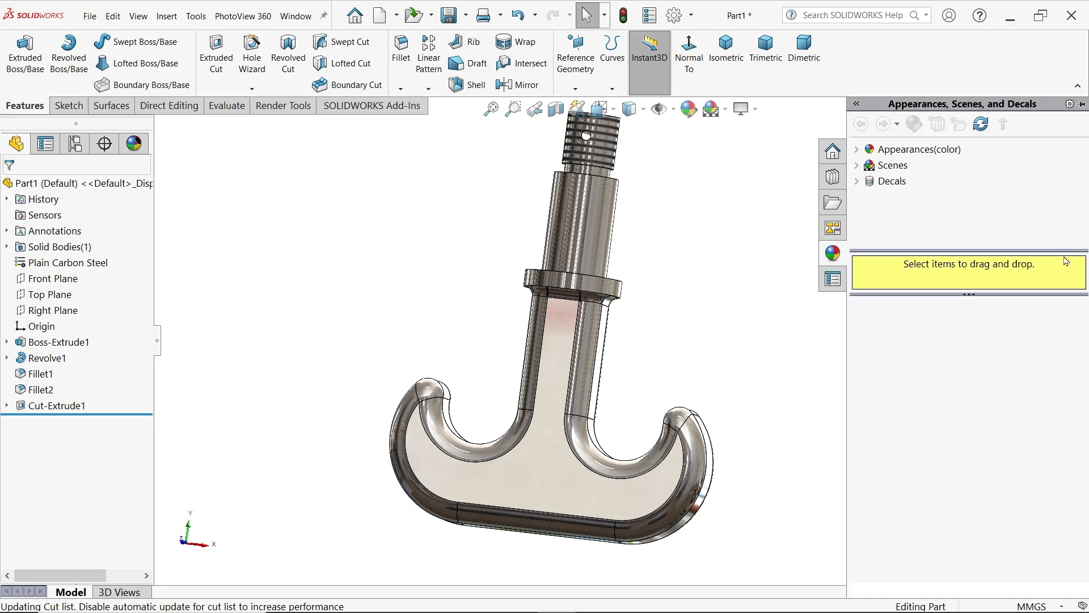
left_click(857, 150)
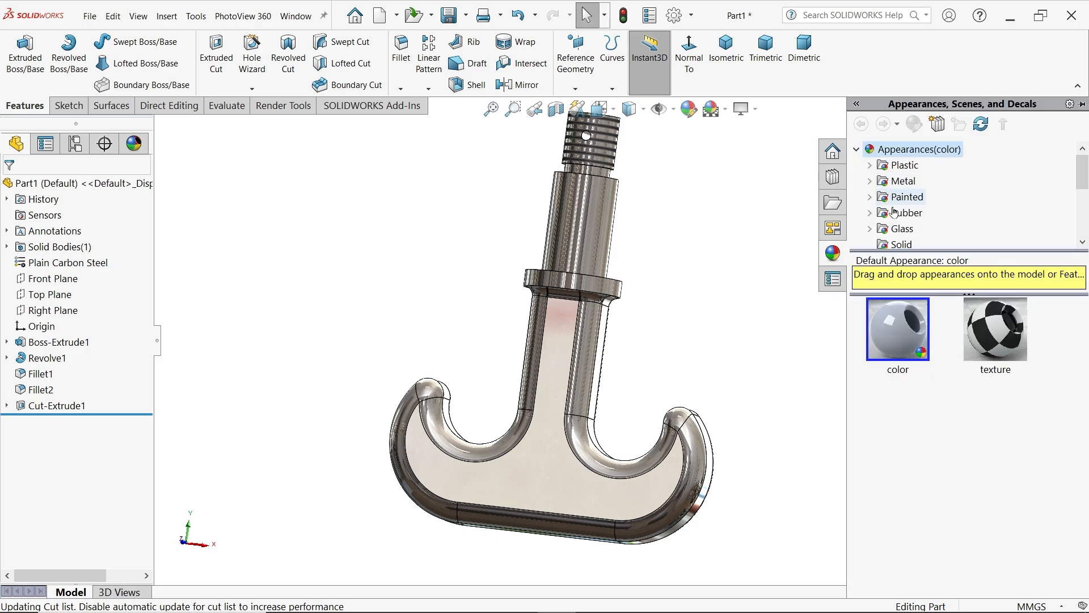
double_click(907, 182)
left_click(915, 165)
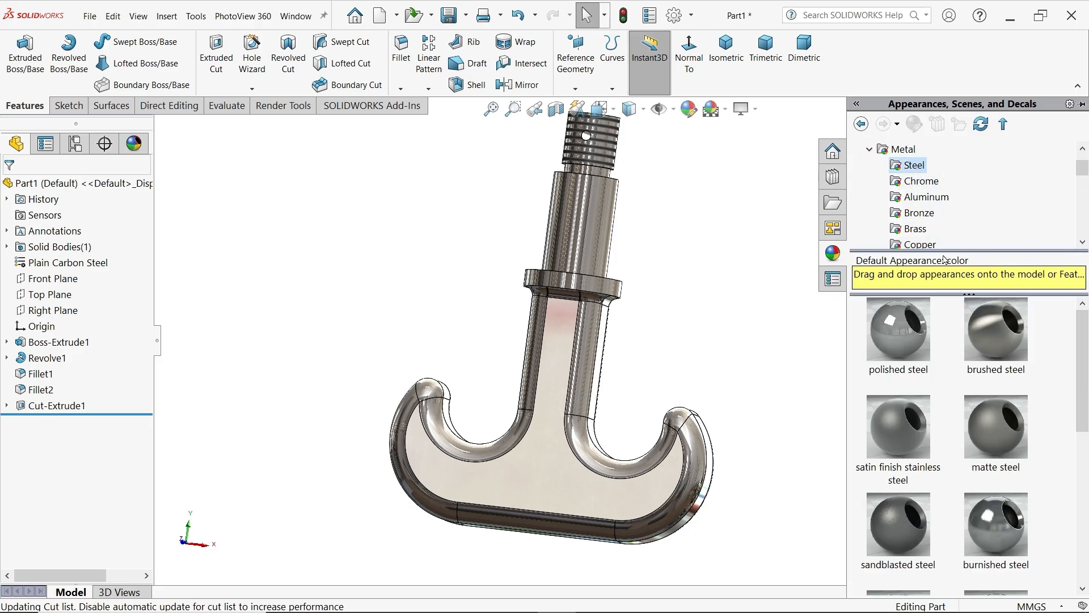
double_click(1002, 335)
mouse_move(692, 350)
middle_mouse_down()
mouse_move(683, 290)
mouse_move(683, 321)
mouse_move(555, 377)
mouse_move(668, 370)
middle_mouse_up()
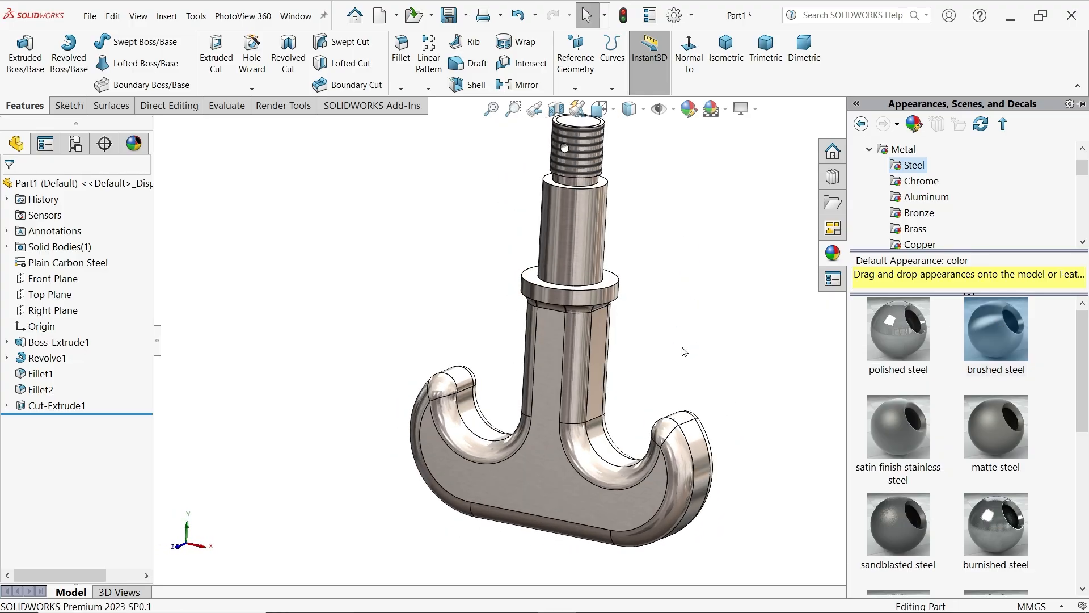
left_click(709, 306)
Start saving the part in trimetric view and create a Desktop folder named CRANE HOOK DRAWING
left_click(766, 48)
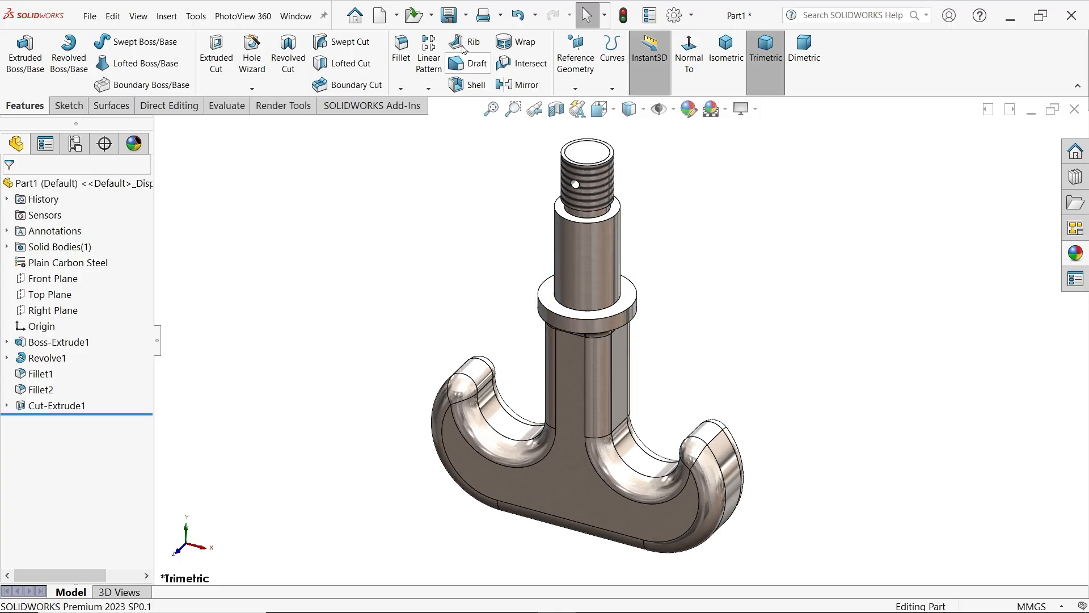
left_click(449, 20)
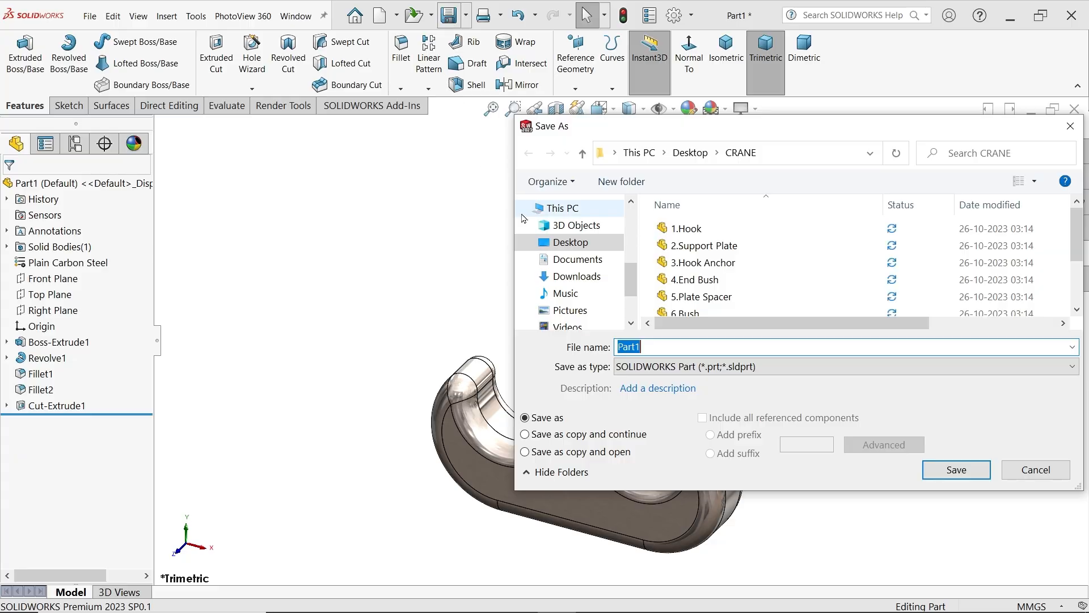
left_click(582, 244)
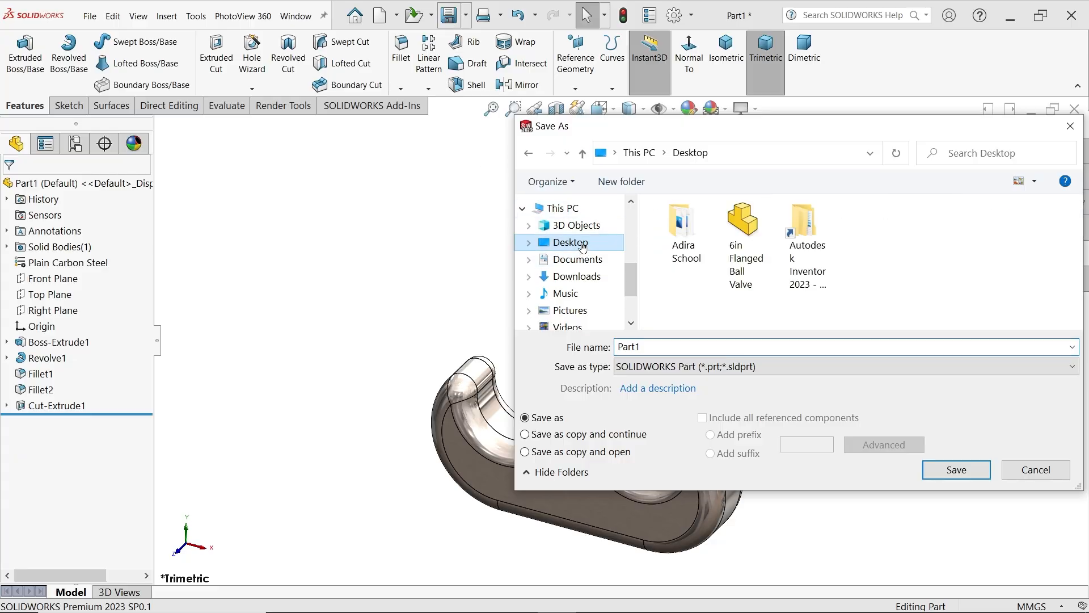
left_click(621, 181)
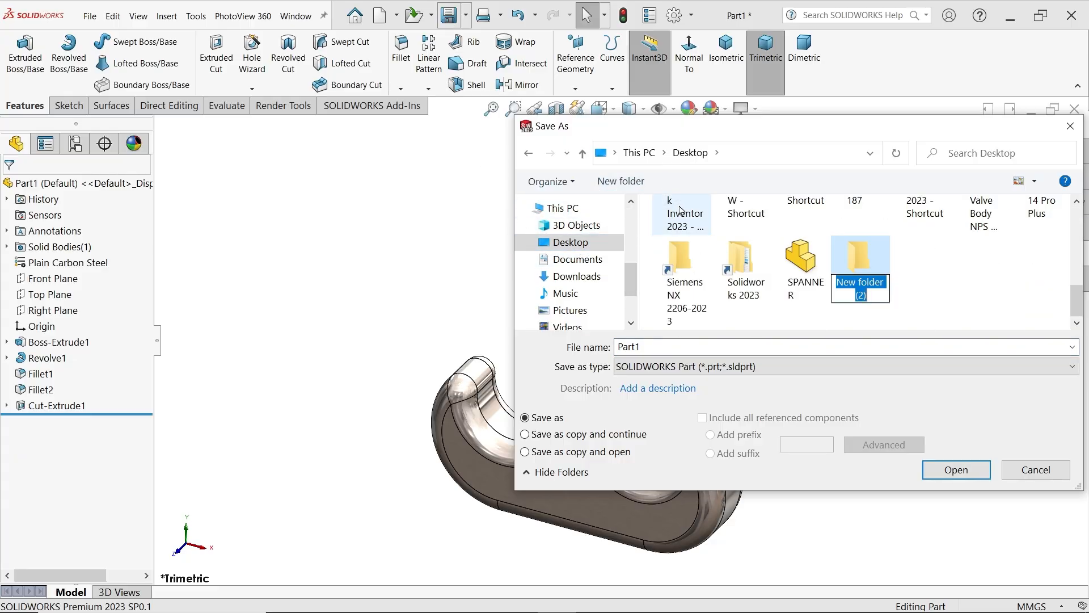
type("C")
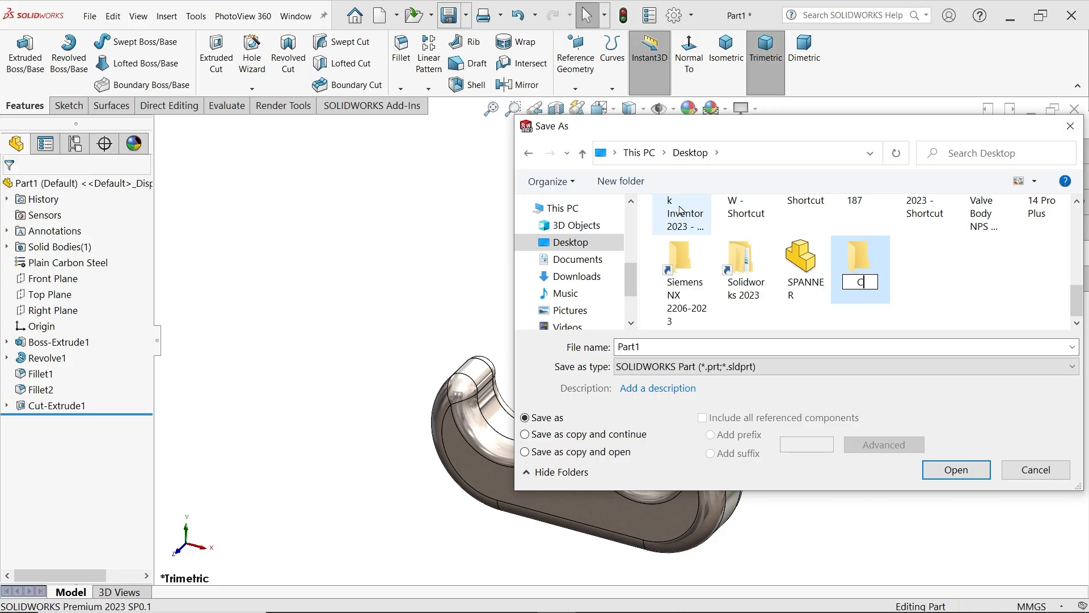
type("RANE H")
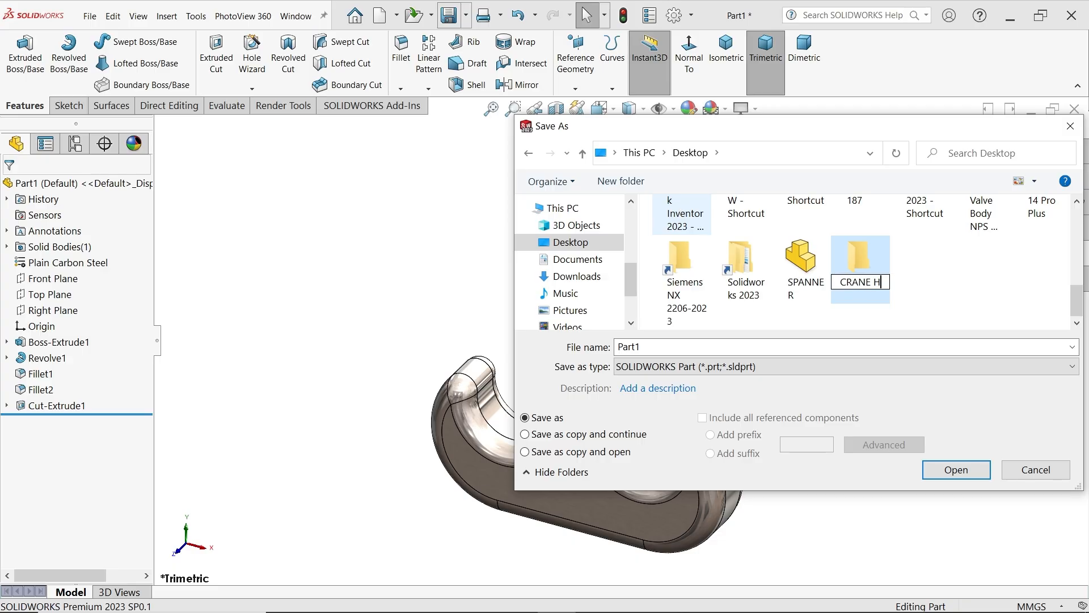
type("OOK")
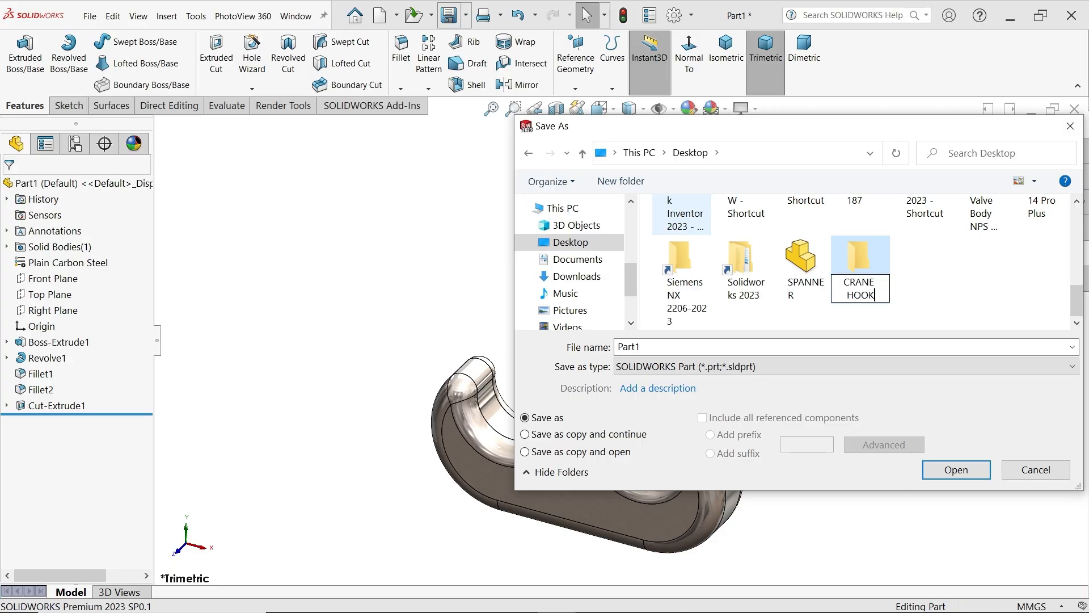
type(" DRAWING")
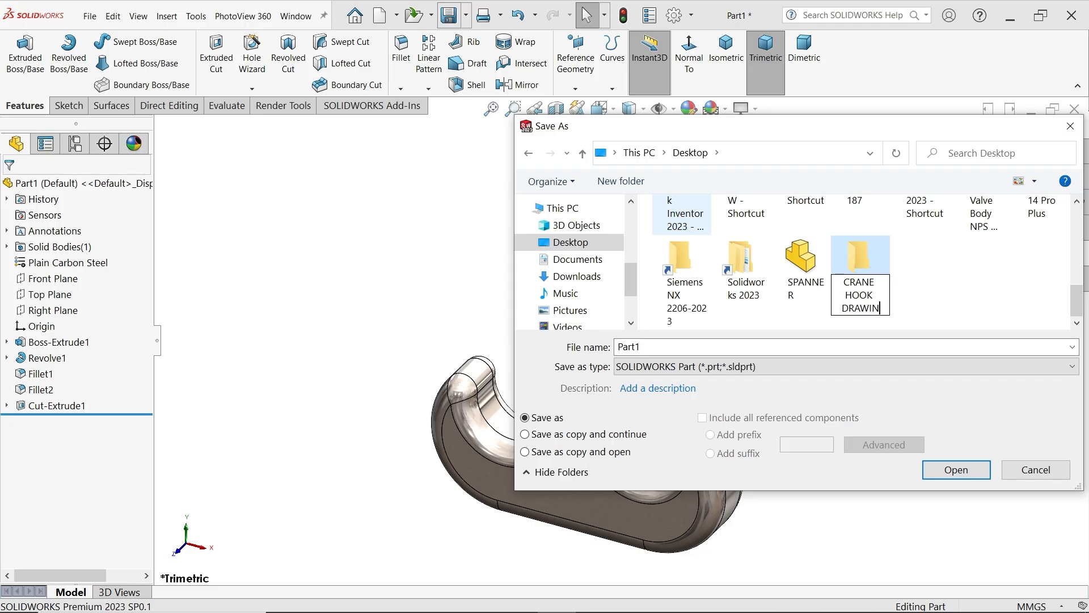
Save the part as Hook in the CRANE HOOK DRAWING folder
double_click(867, 265)
double_click(720, 342)
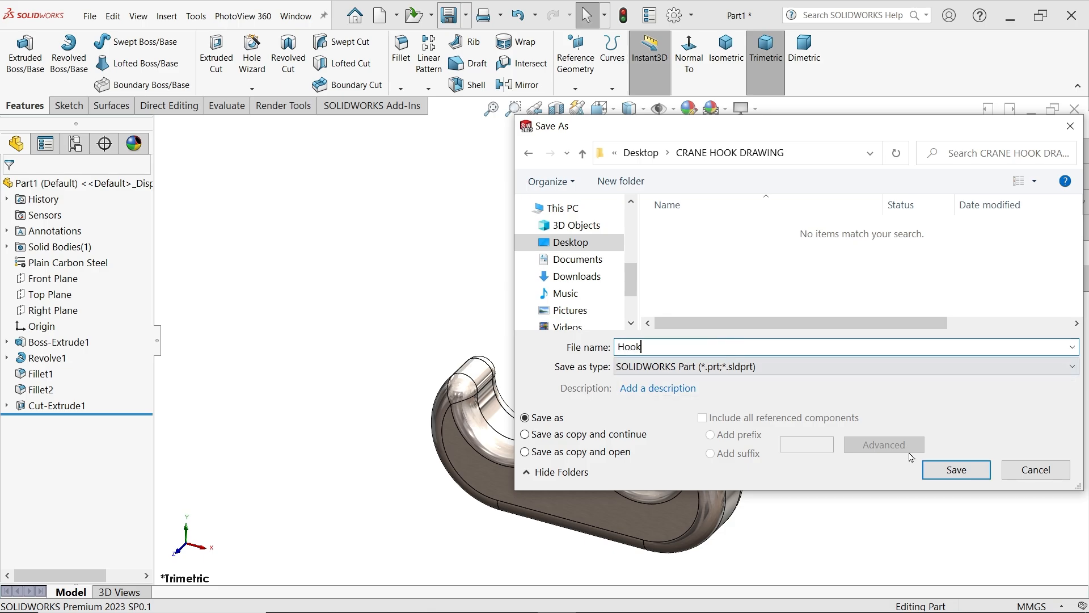
left_click(956, 470)
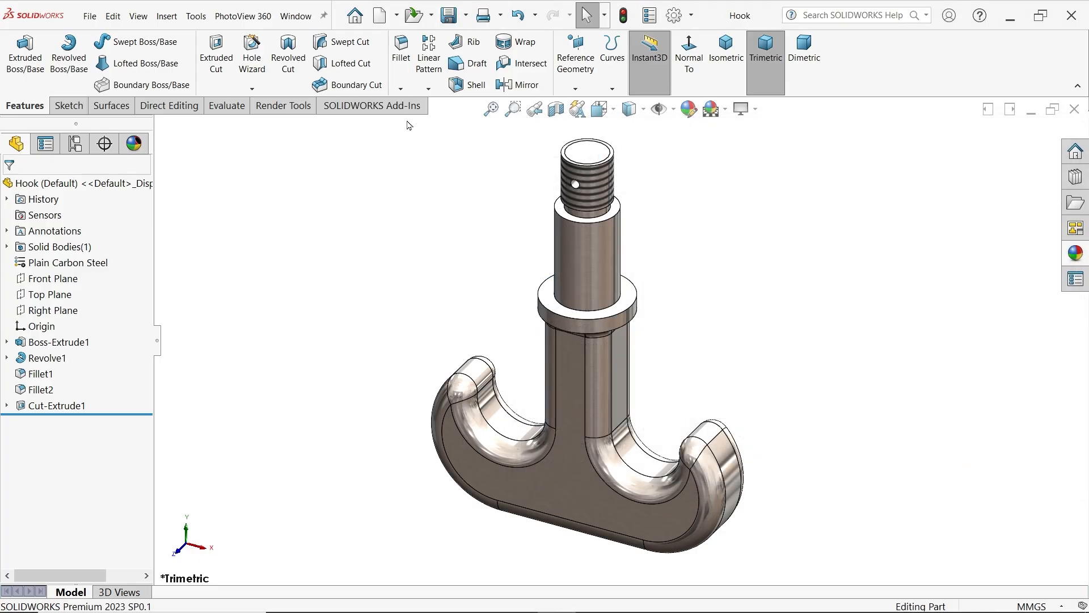
Create a new part document and set its scene to Plain White
left_click(90, 16)
left_click(105, 39)
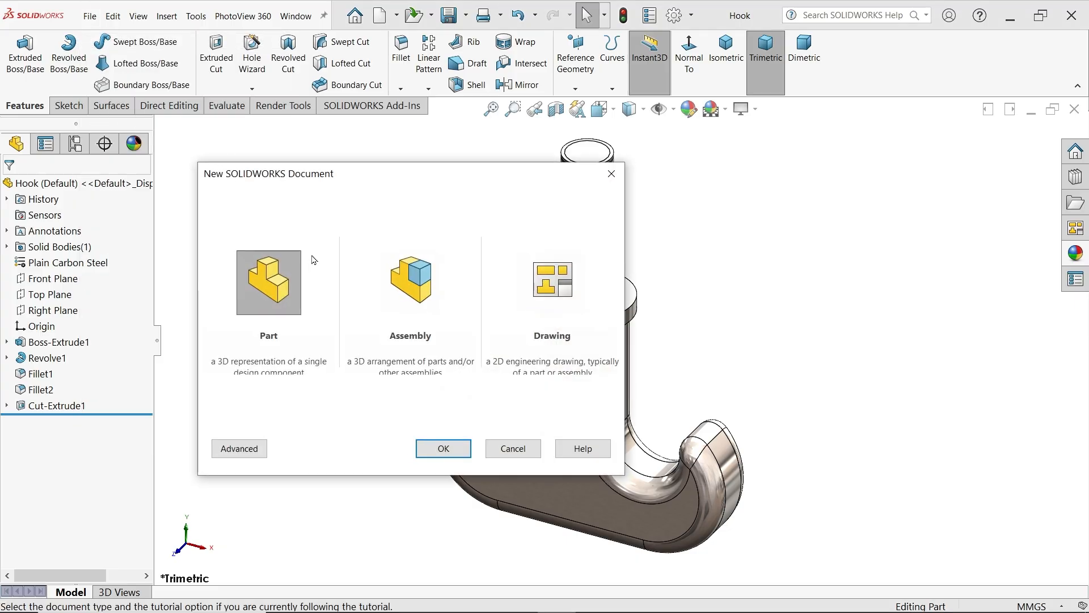
left_click(429, 453)
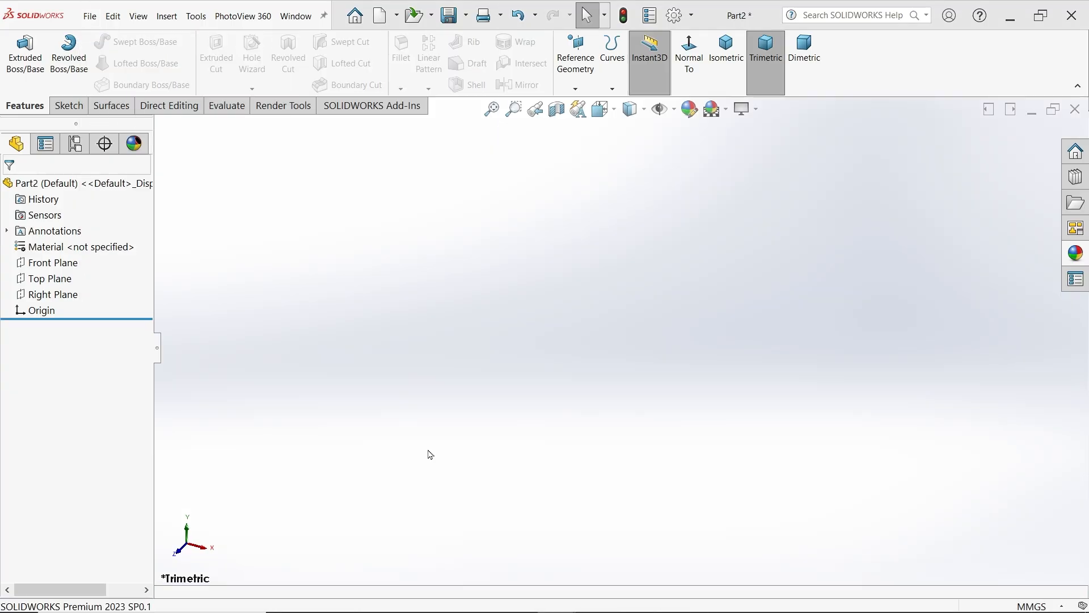
left_click(743, 109)
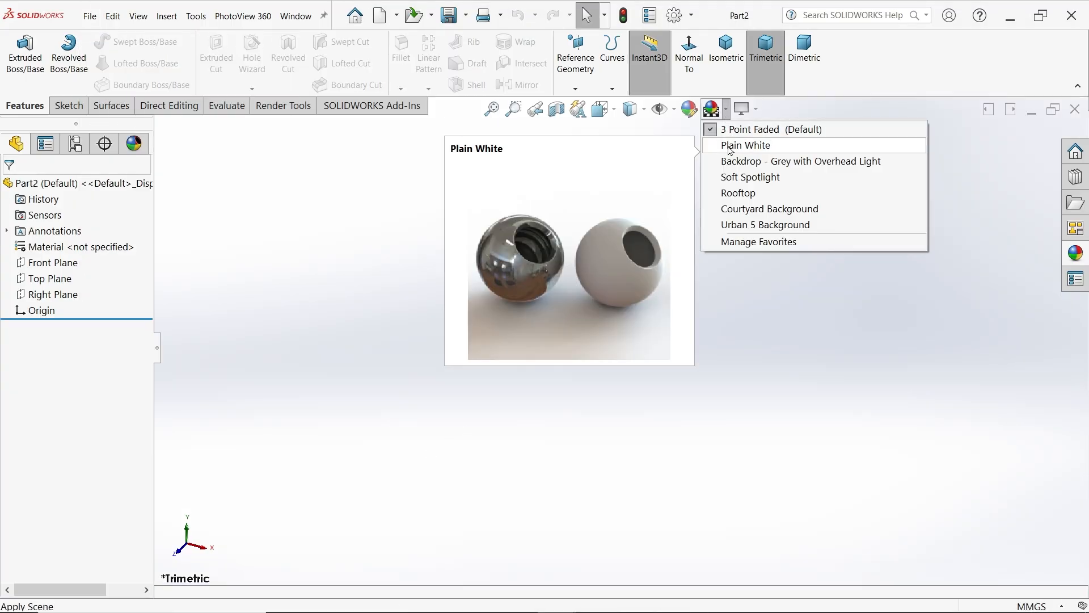
left_click(726, 144)
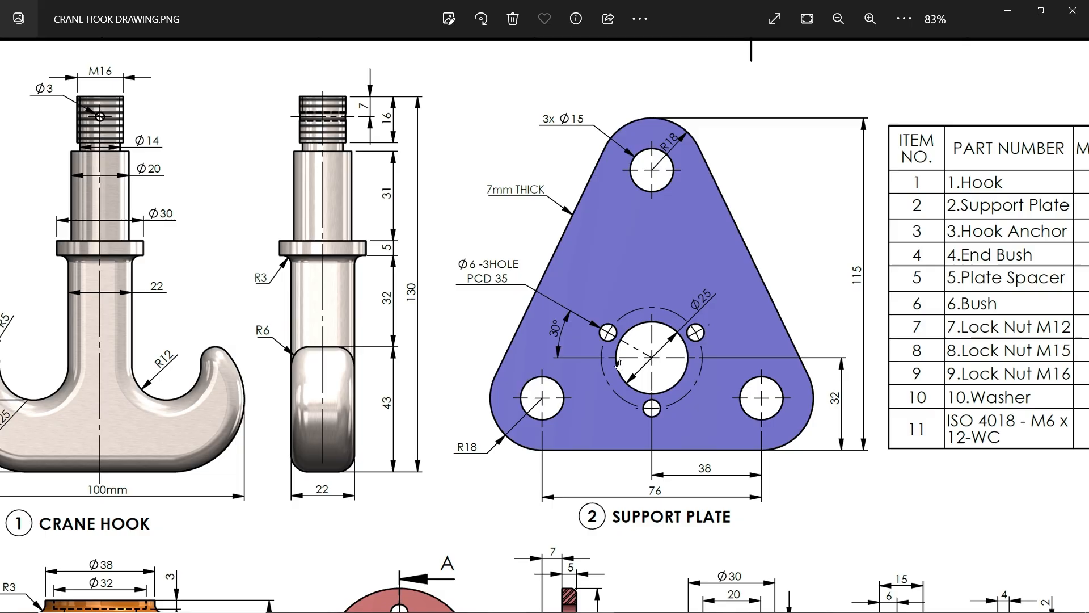
Sketch a closed triangle on the Front Plane with its base through the origin and its apex about 92 mm directly above the origin
left_click(1008, 11)
left_click(66, 264)
left_click(75, 246)
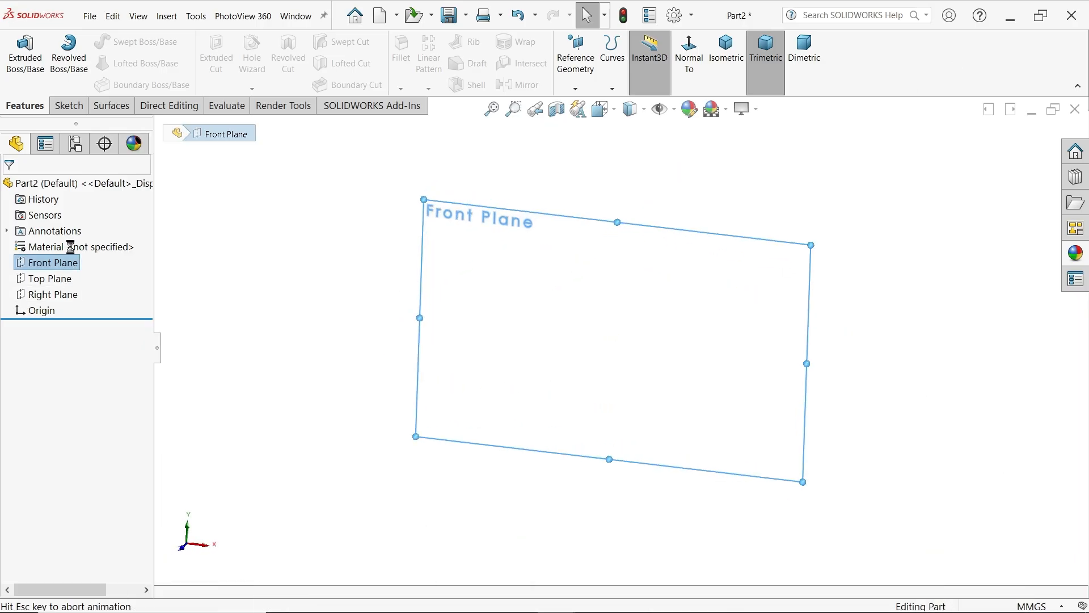
left_click(94, 44)
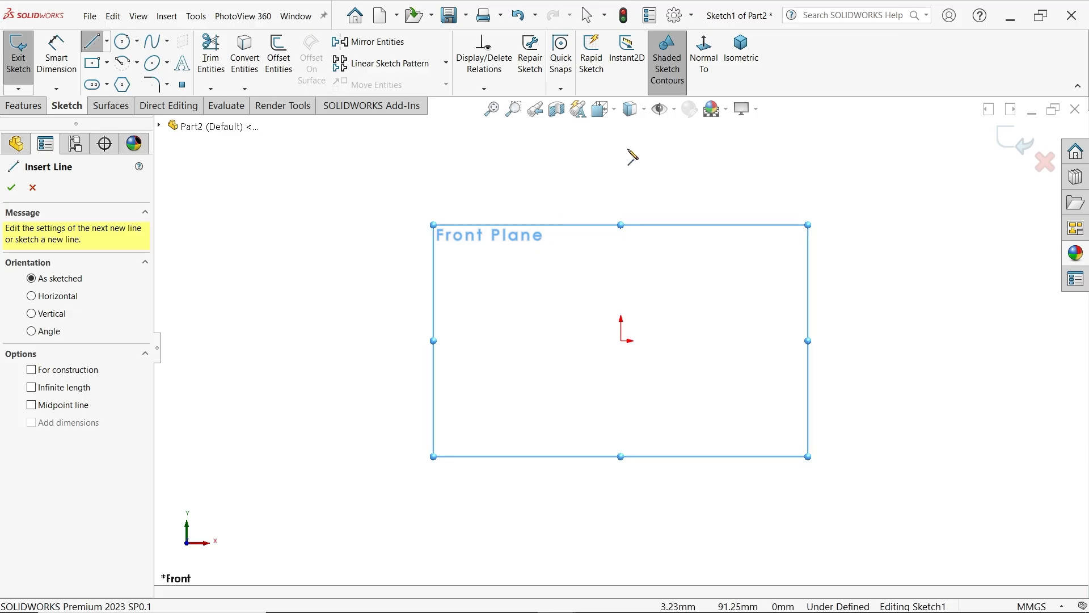
left_click(621, 147)
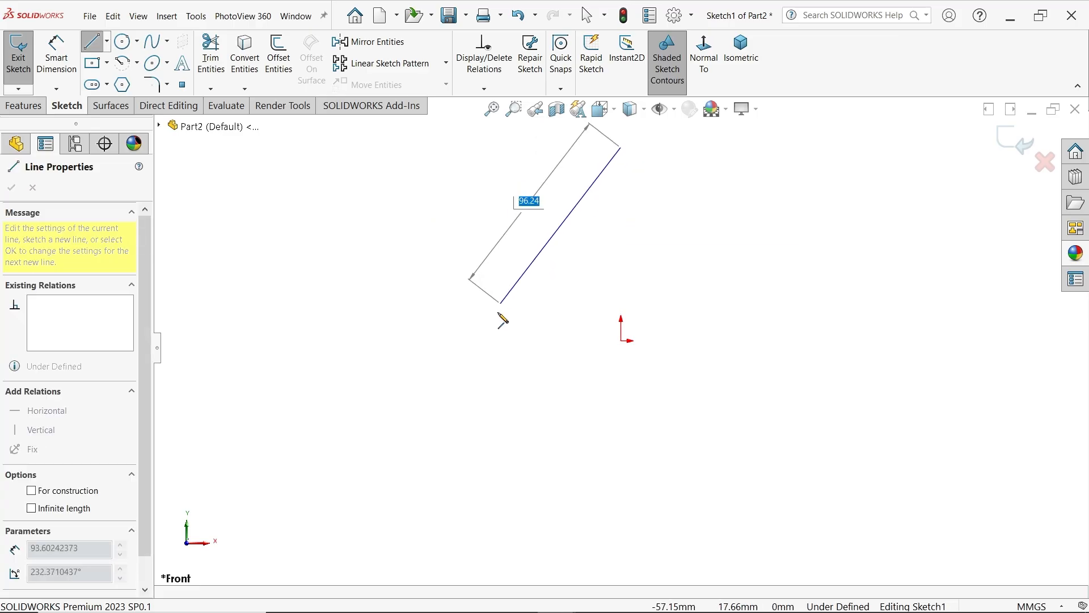
left_click(480, 341)
left_click(758, 340)
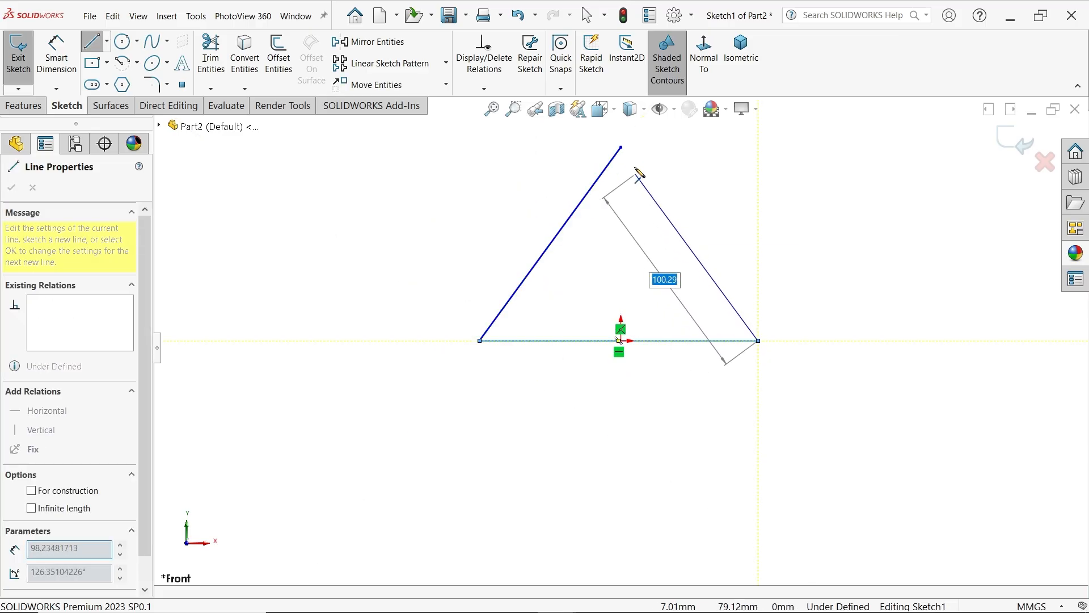
left_click(621, 149)
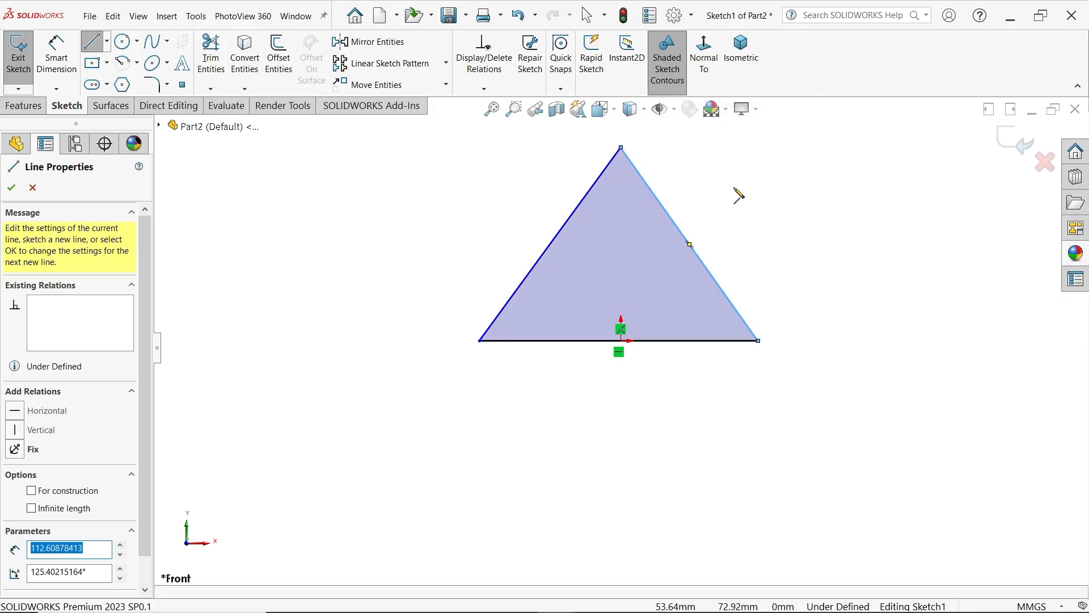
scroll(684, 193, "down", 1)
key("Escape")
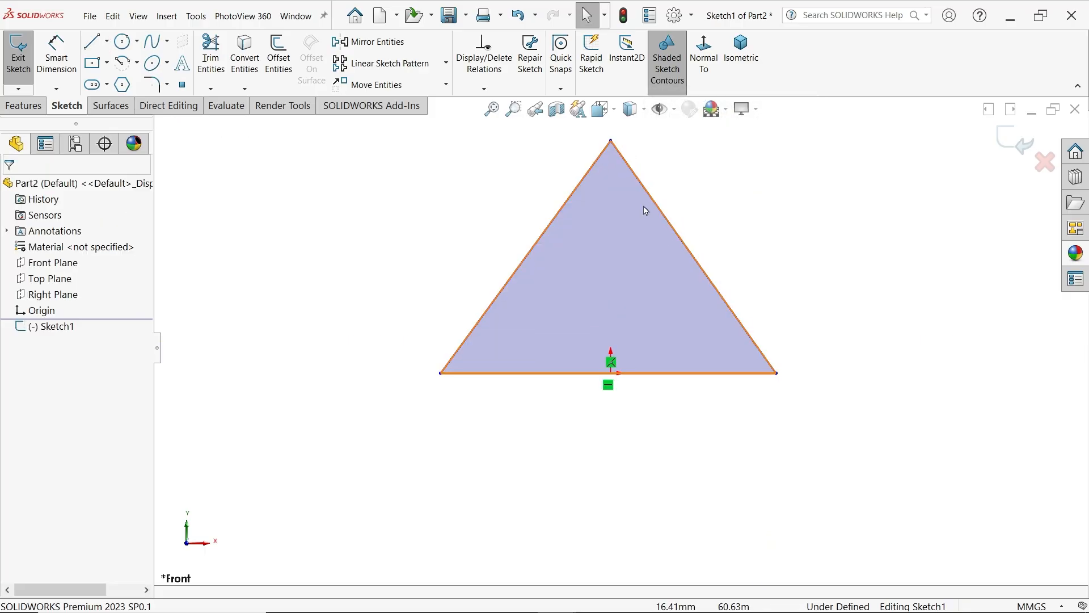
Constrain the triangle's apex vertically to the origin and make the origin the midpoint of the base line
left_click(611, 142)
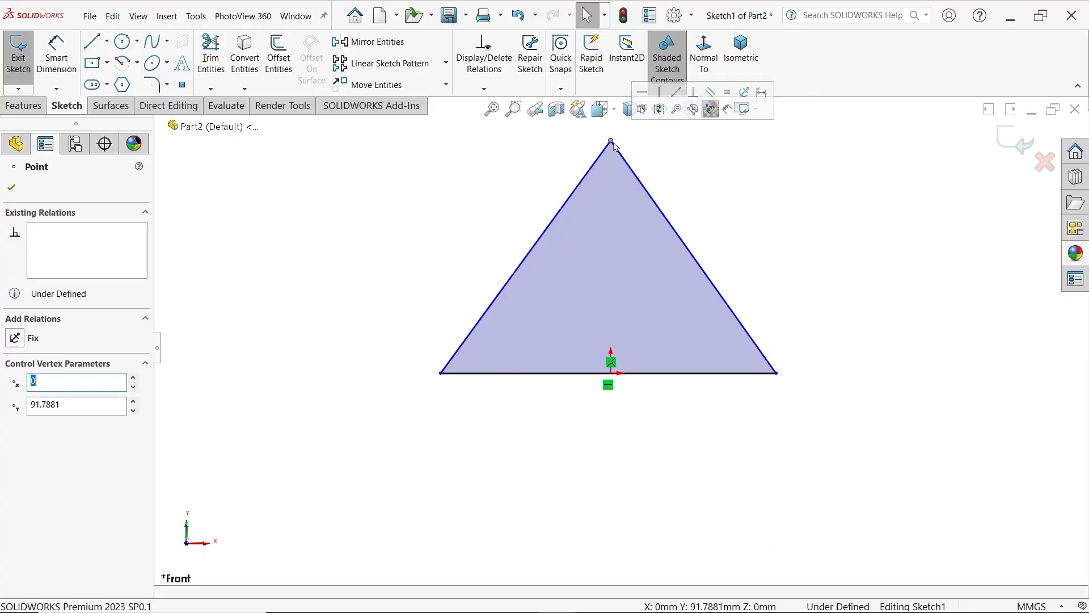
left_click(611, 373, "ctrl")
left_click(664, 325)
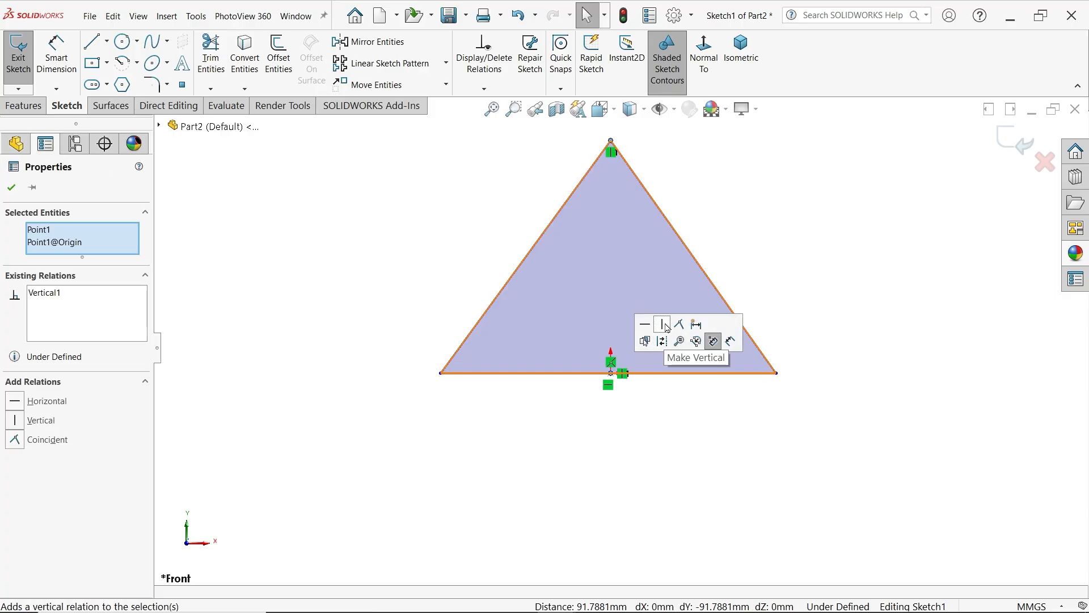
left_click(631, 386)
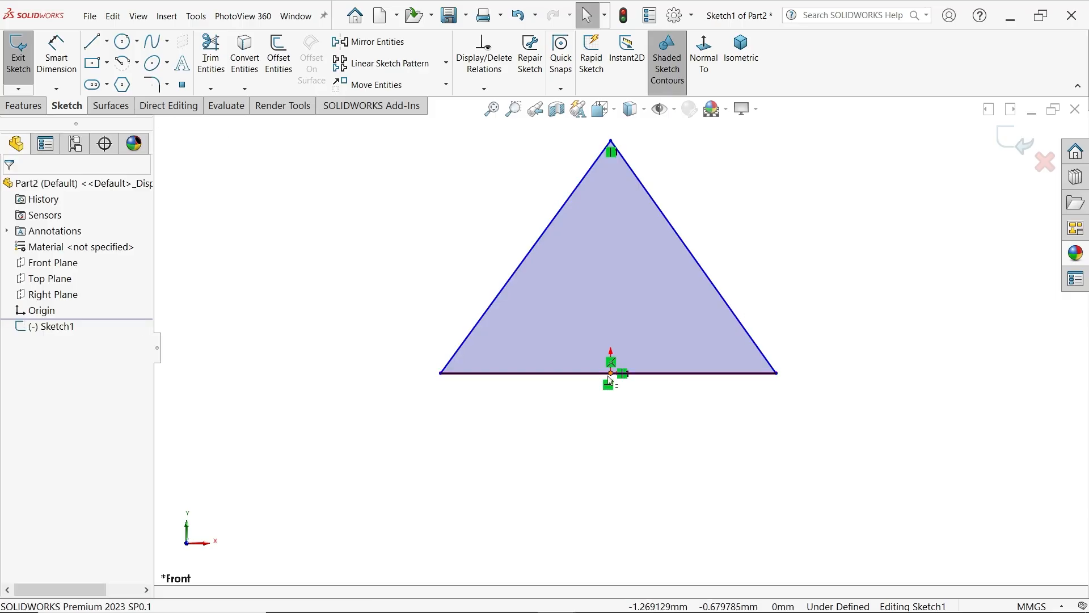
left_click(611, 379)
left_click(659, 378, "ctrl")
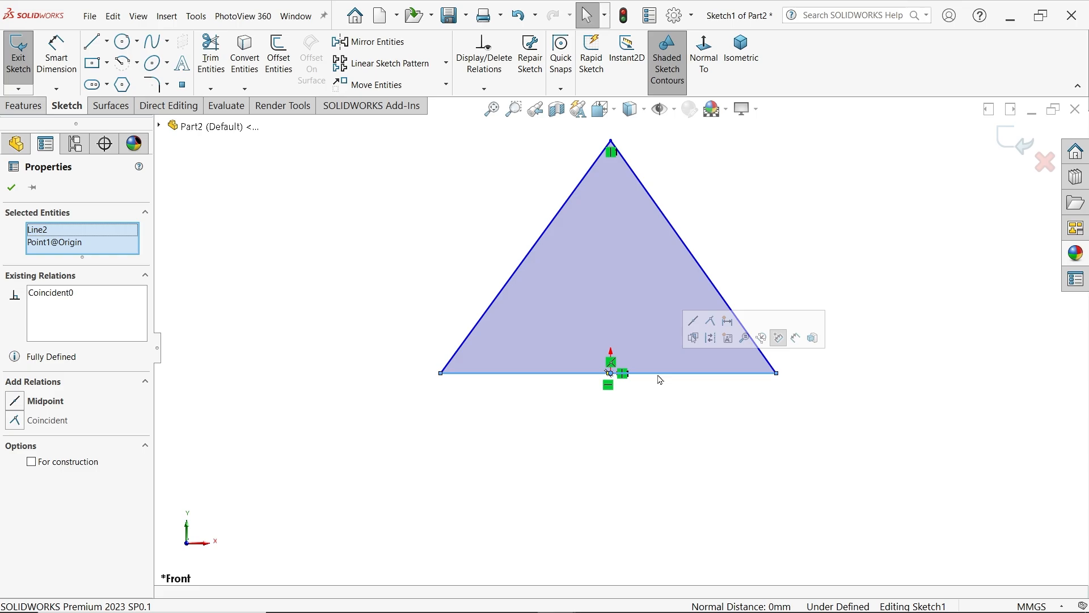
left_click(693, 322)
left_click(761, 236)
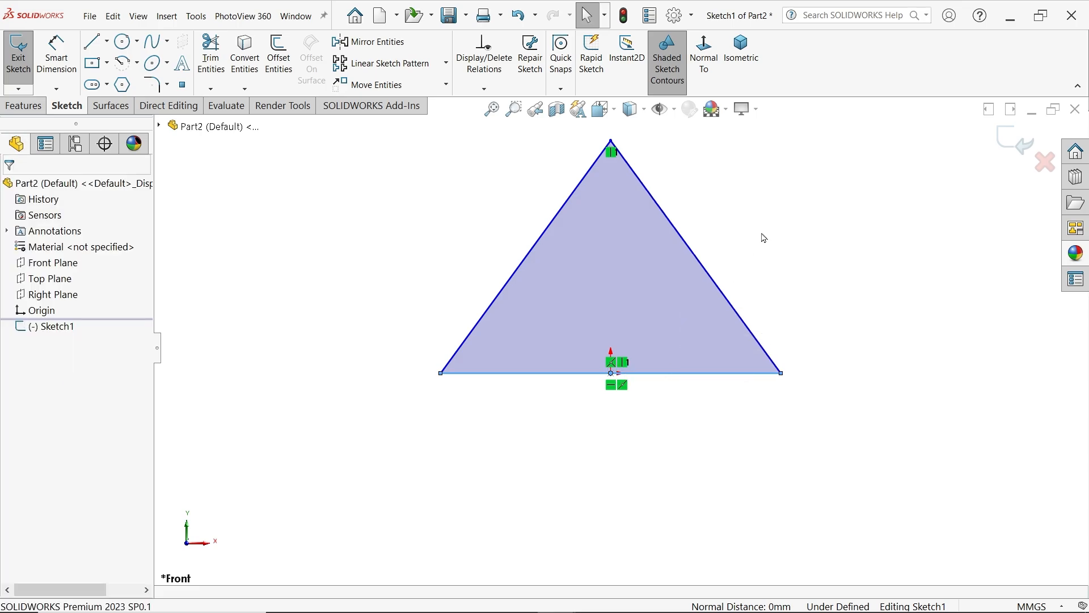
Round all three corners of the triangle with 18 mm sketch fillets, accepting the change to the base's midpoint relation
left_click(155, 87)
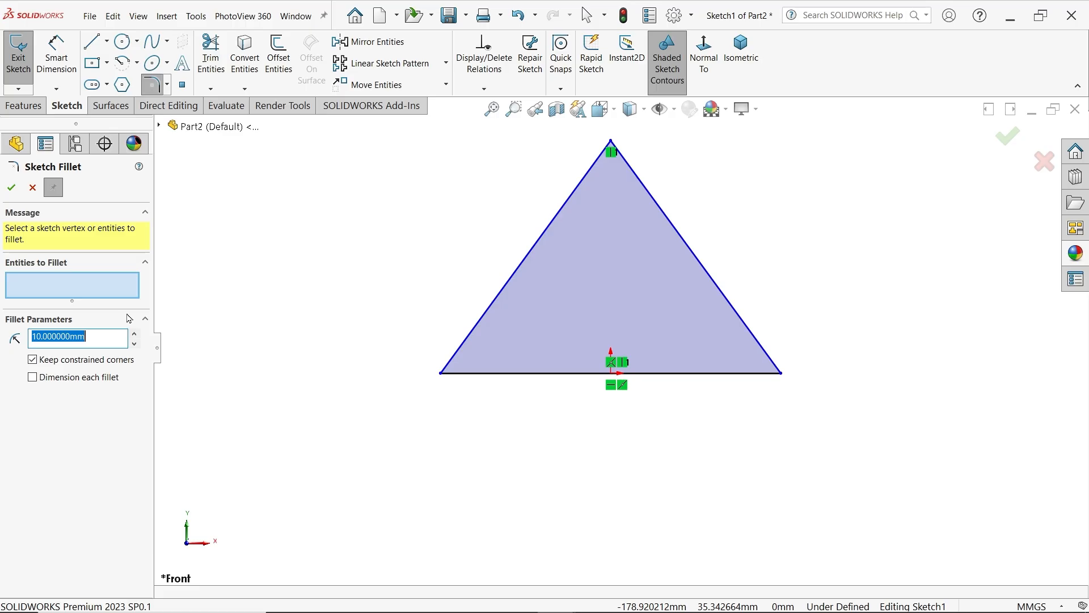
type("18")
key("Return")
key("z")
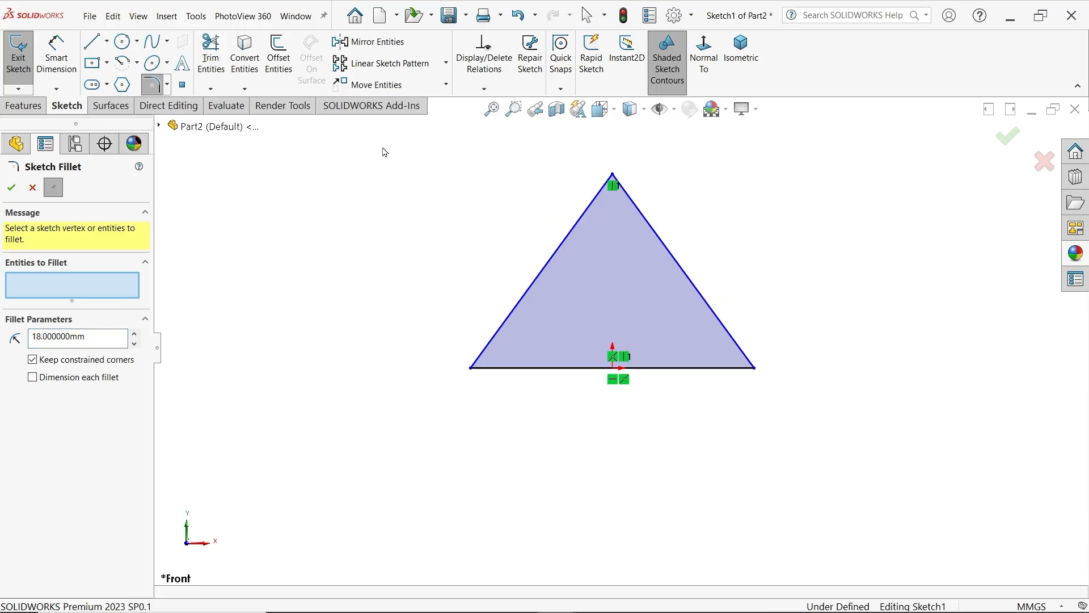
left_click_drag(384, 152, 844, 409)
left_click(573, 338)
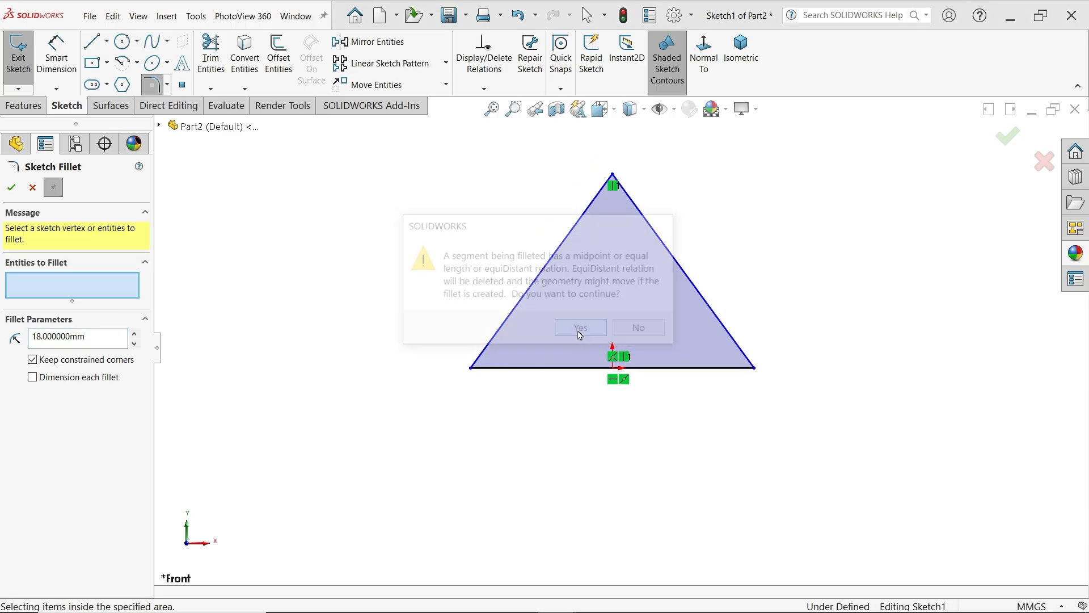
left_click(603, 333)
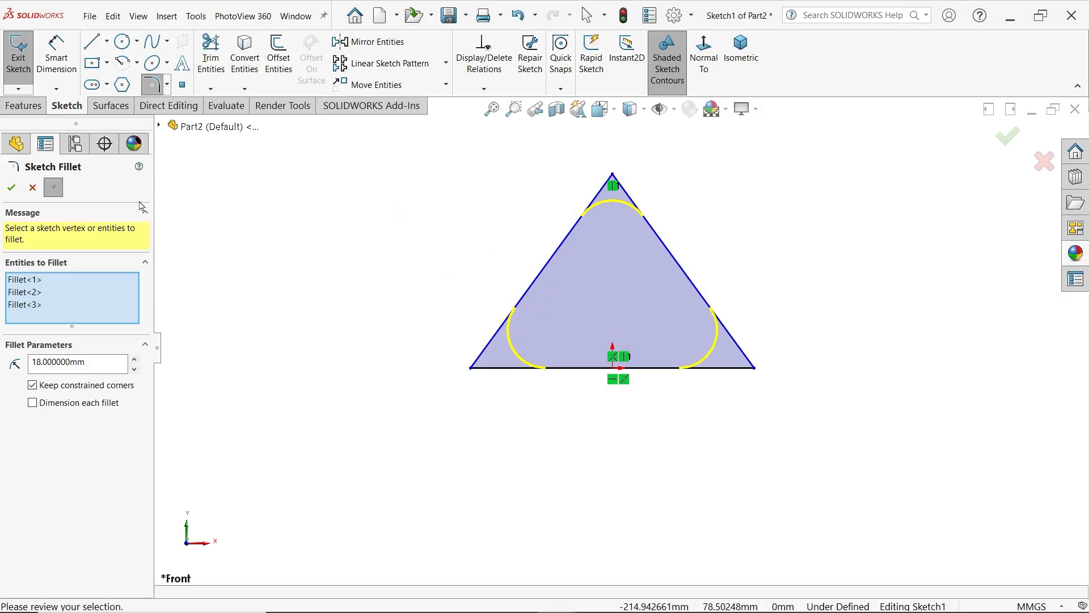
left_click(10, 189)
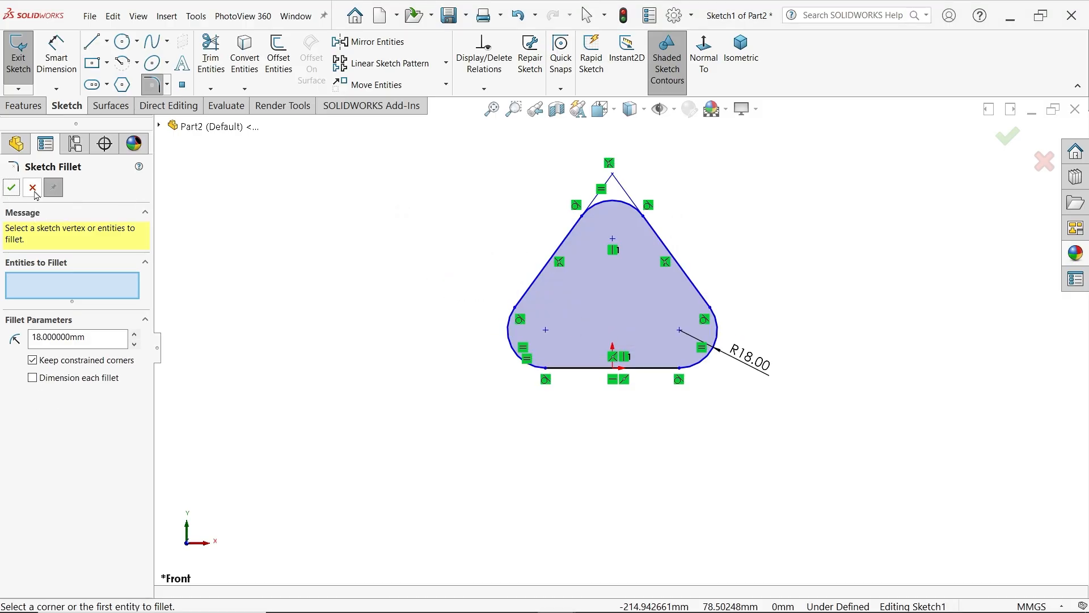
left_click(35, 192)
Dimension the overall height from the base line to the crest of the apex fillet as 115 mm
scroll(454, 191, "down", 2)
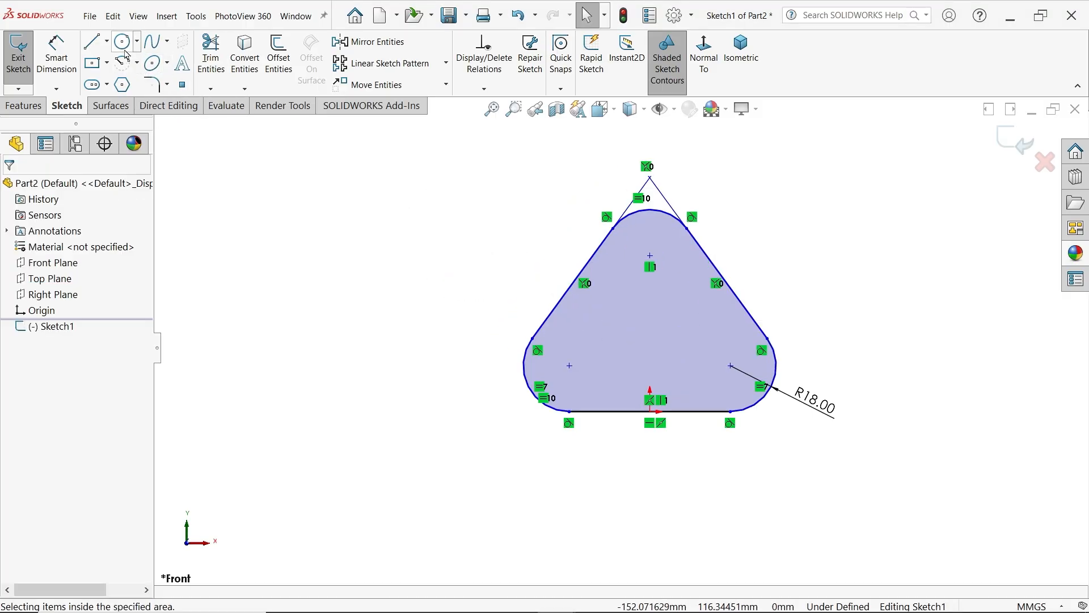
left_click(57, 57)
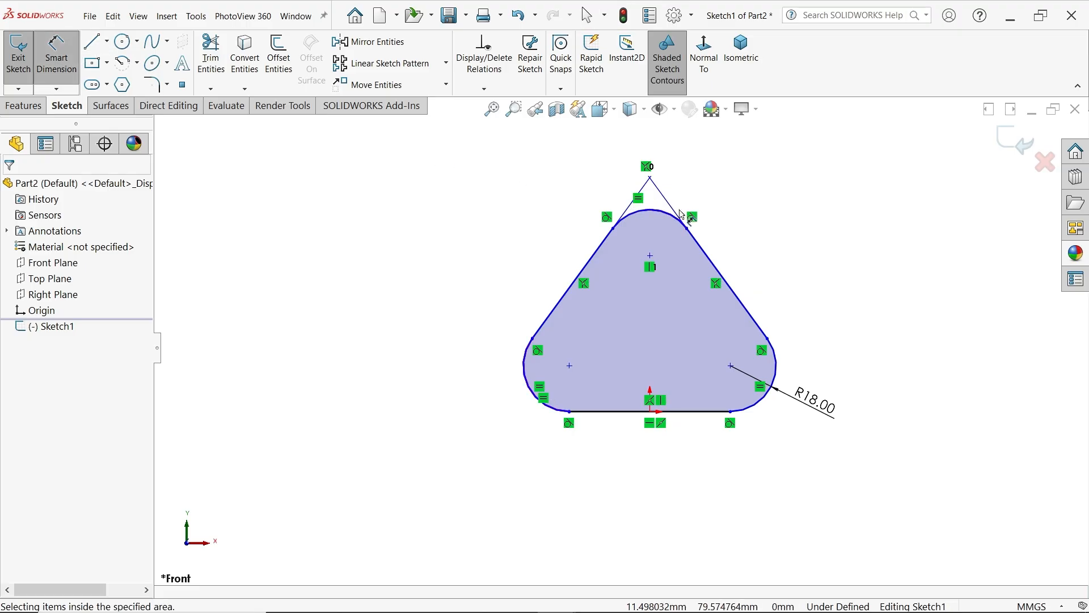
left_click(692, 412)
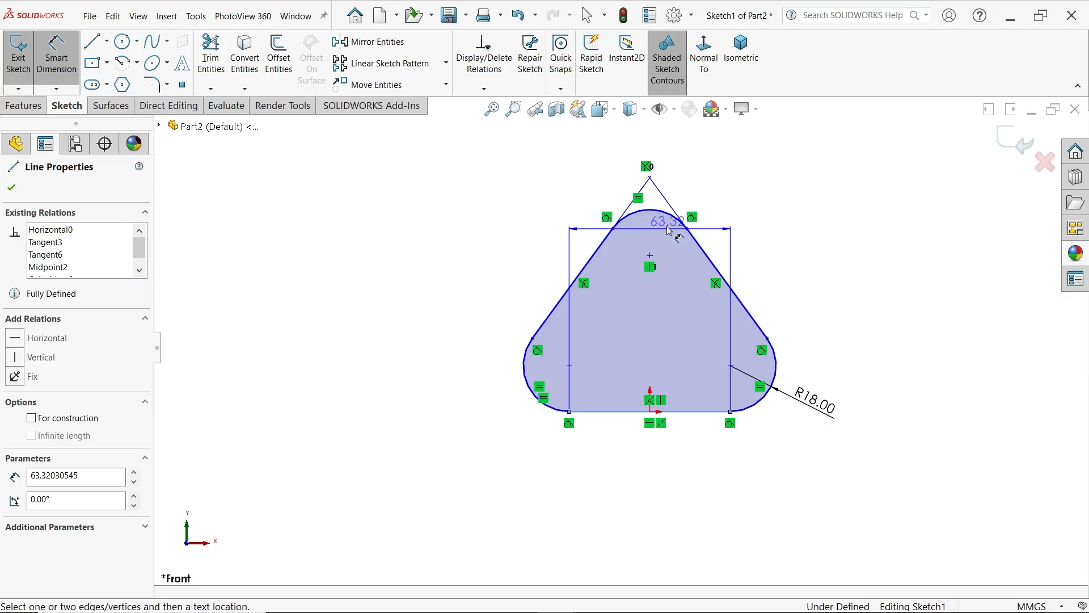
left_click(651, 211)
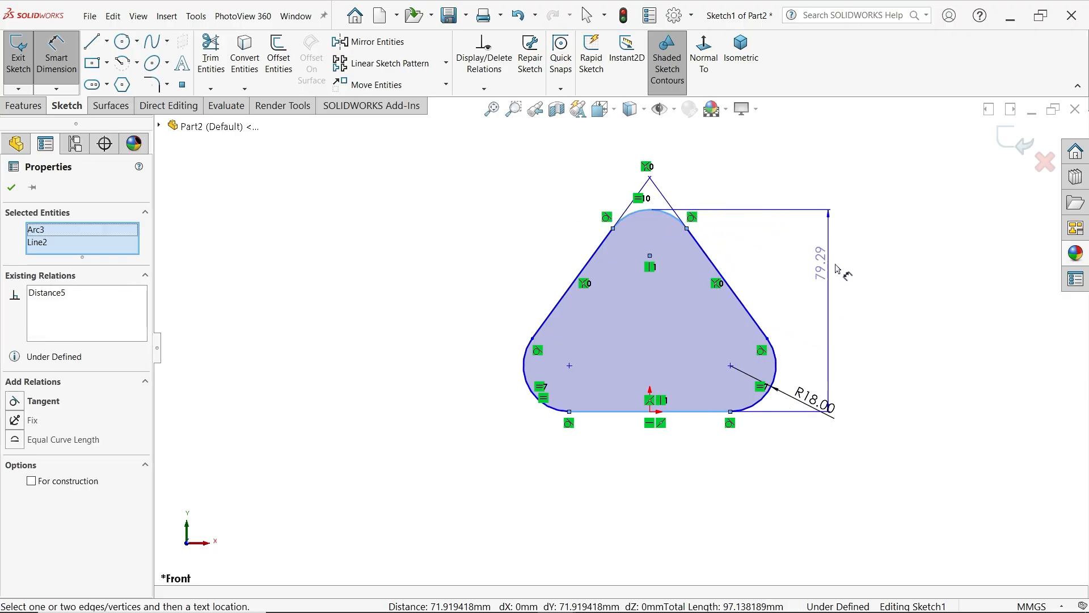
left_click(848, 272)
type("115")
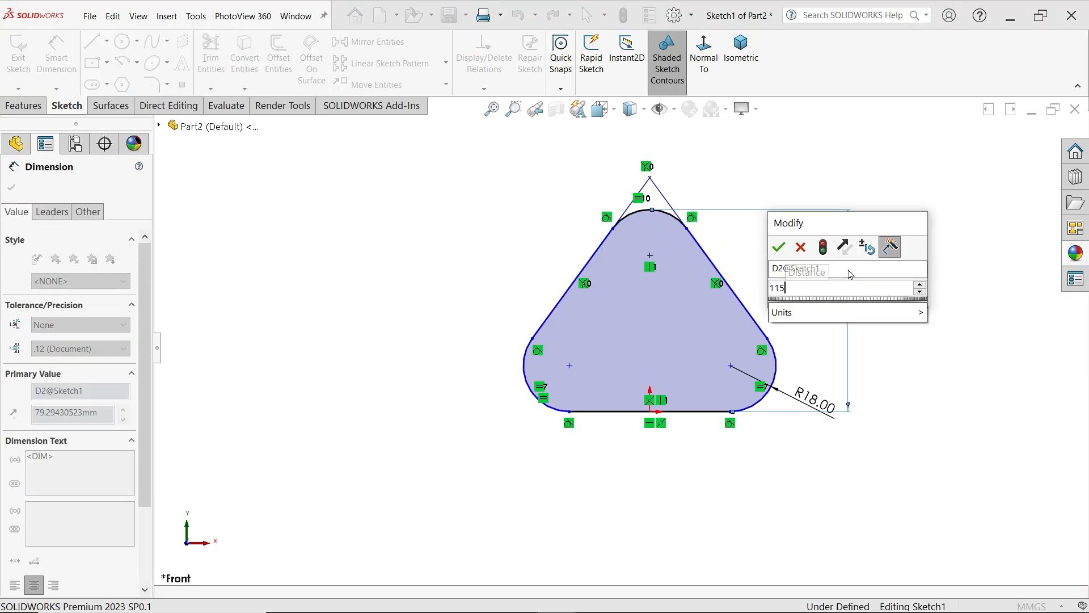
left_click(782, 248)
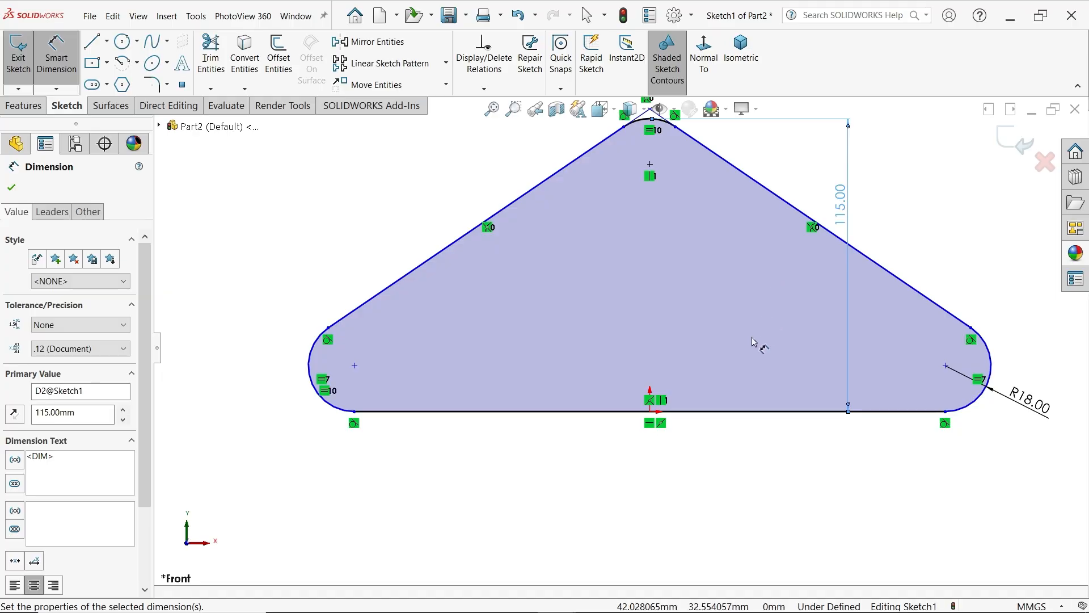
scroll(738, 415, "up", 2)
left_click(727, 447)
Dimension the horizontal distance between the centres of the two lower corner fillets as 76 mm
scroll(647, 438, "down", 1)
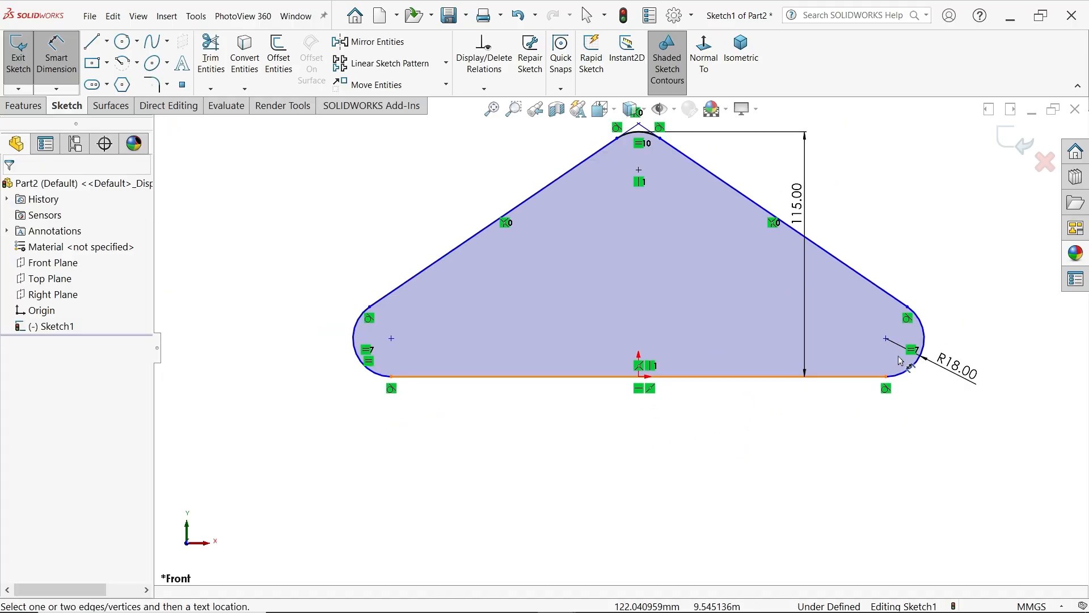
left_click(886, 339)
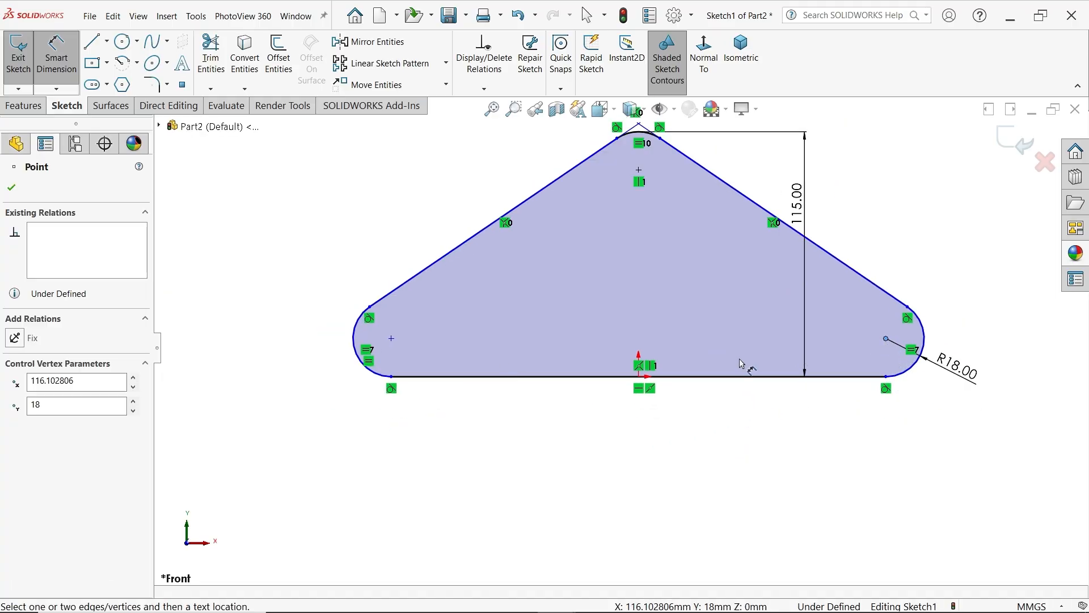
left_click(391, 340)
left_click(688, 446)
type("76")
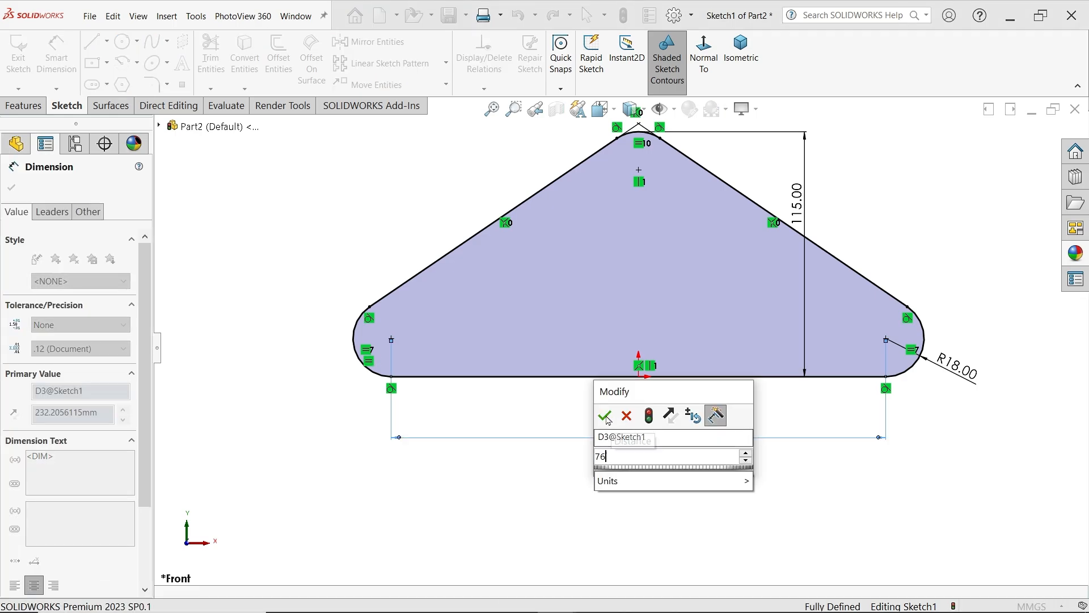
left_click(605, 416)
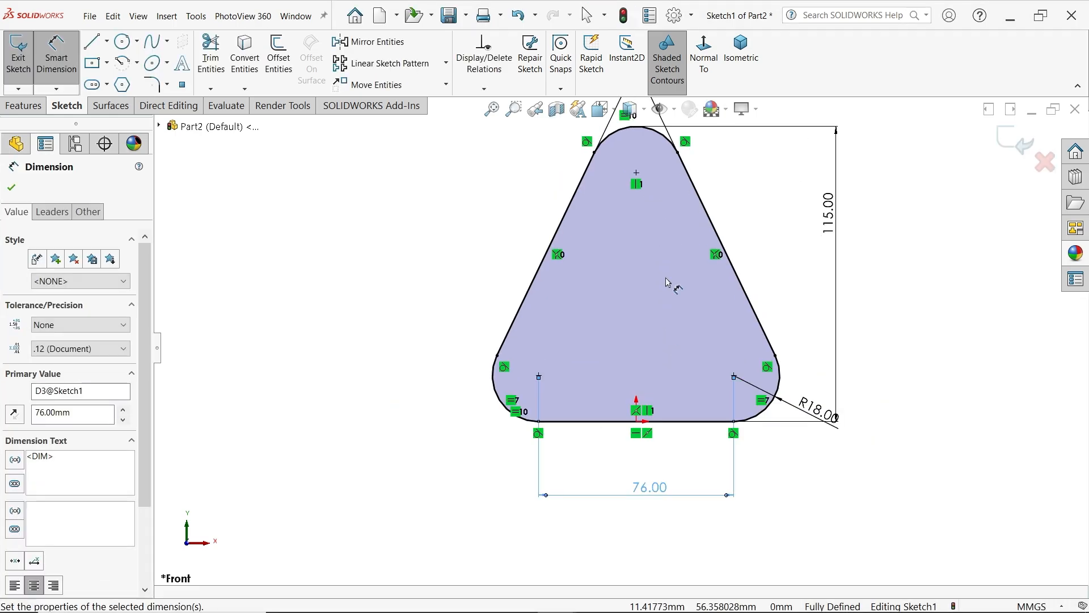
Draw a 15 mm diameter circle centred on the apex fillet's centre
left_click(122, 40)
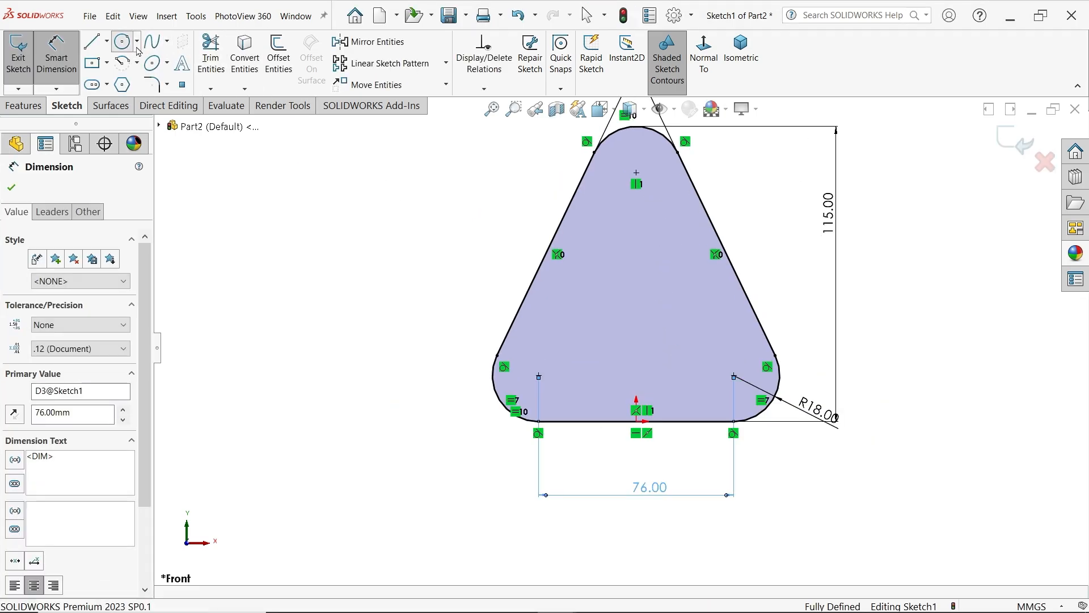
left_click(636, 172)
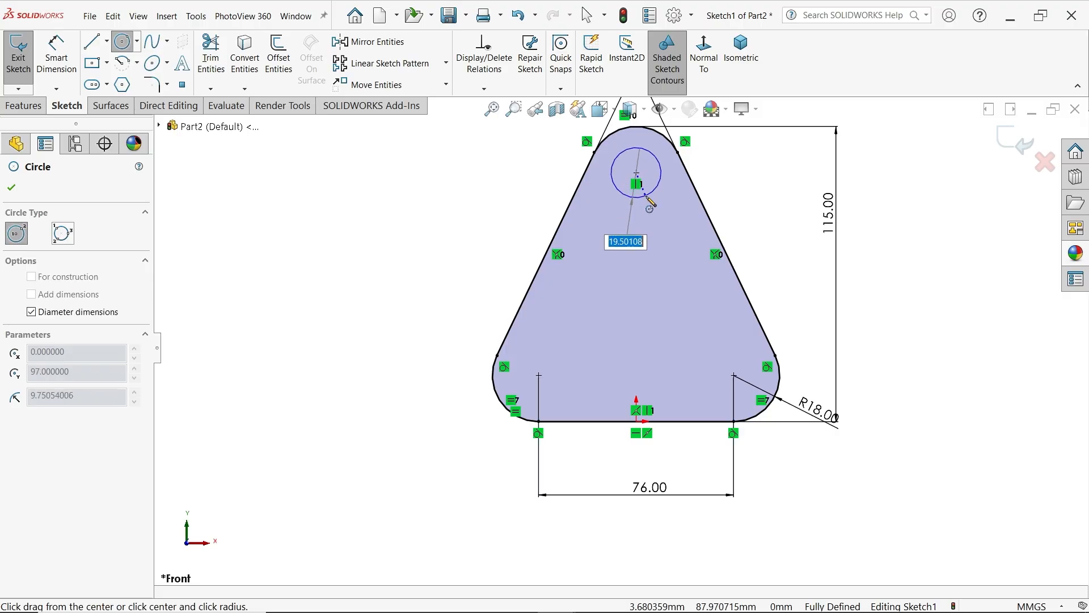
type("15")
key("Return")
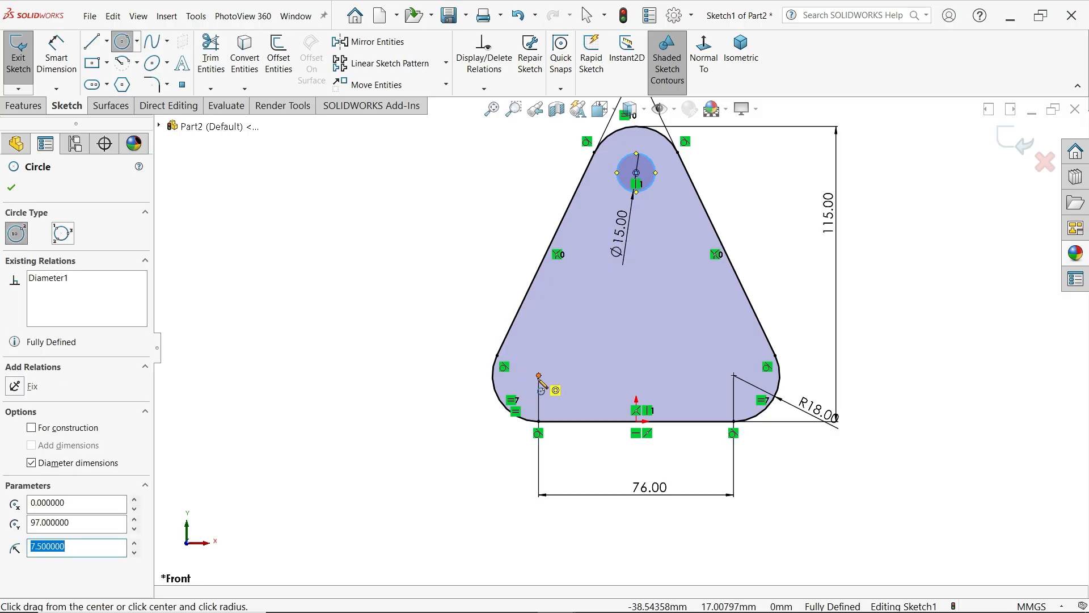
Draw circles on the lower corner fillet centres, about 22 mm in diameter at the left and about 25 mm at the right
left_click(539, 375)
left_click(561, 390)
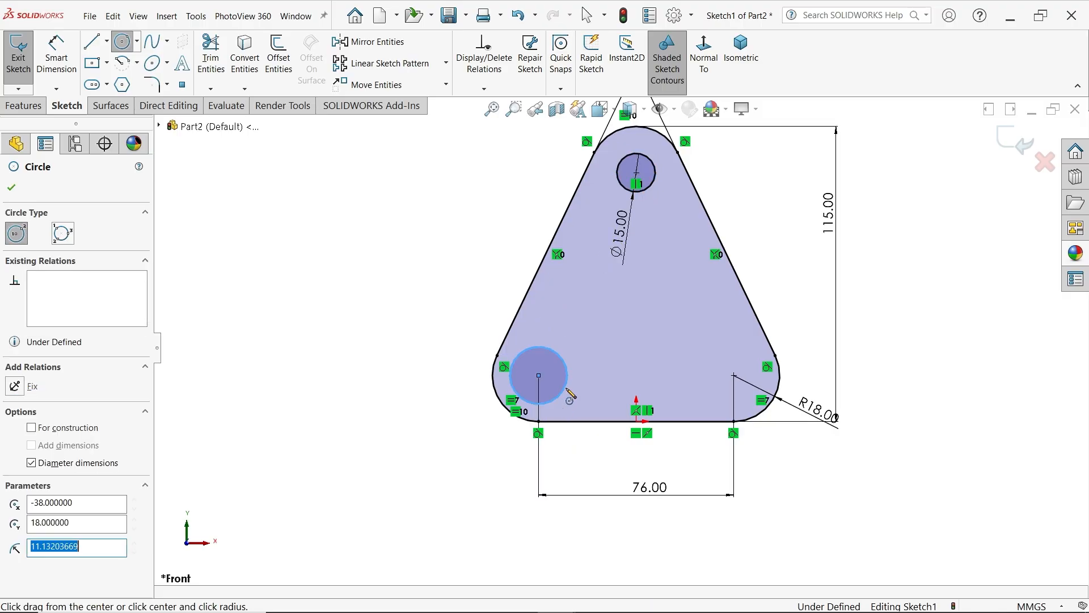
left_click(733, 375)
left_click(750, 346)
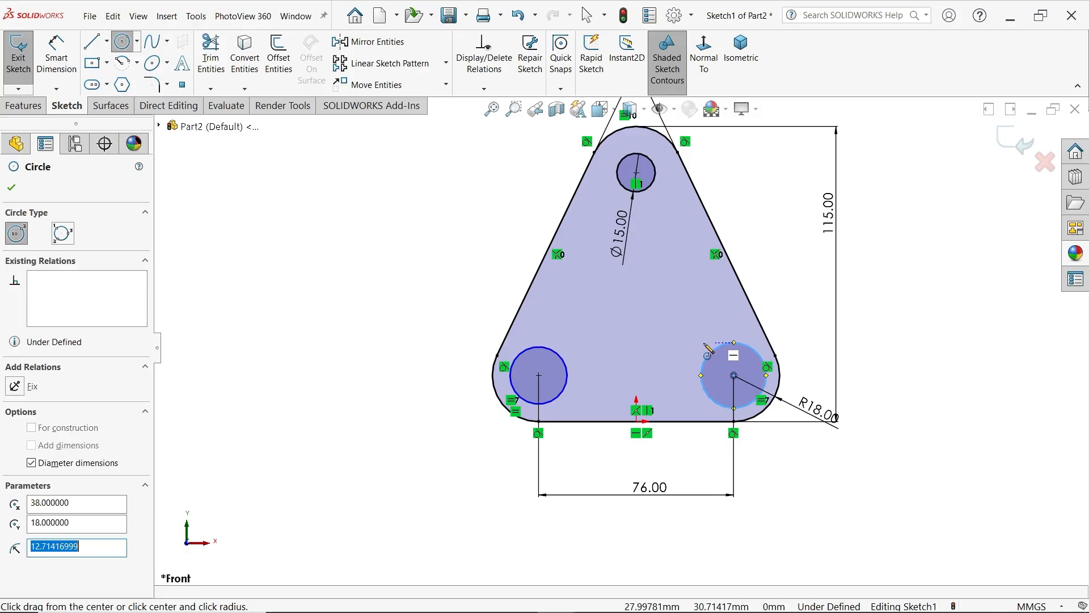
Draw two concentric circles about 37 mm and 27 mm in diameter, centred about 34 mm directly above the origin
left_click(636, 334)
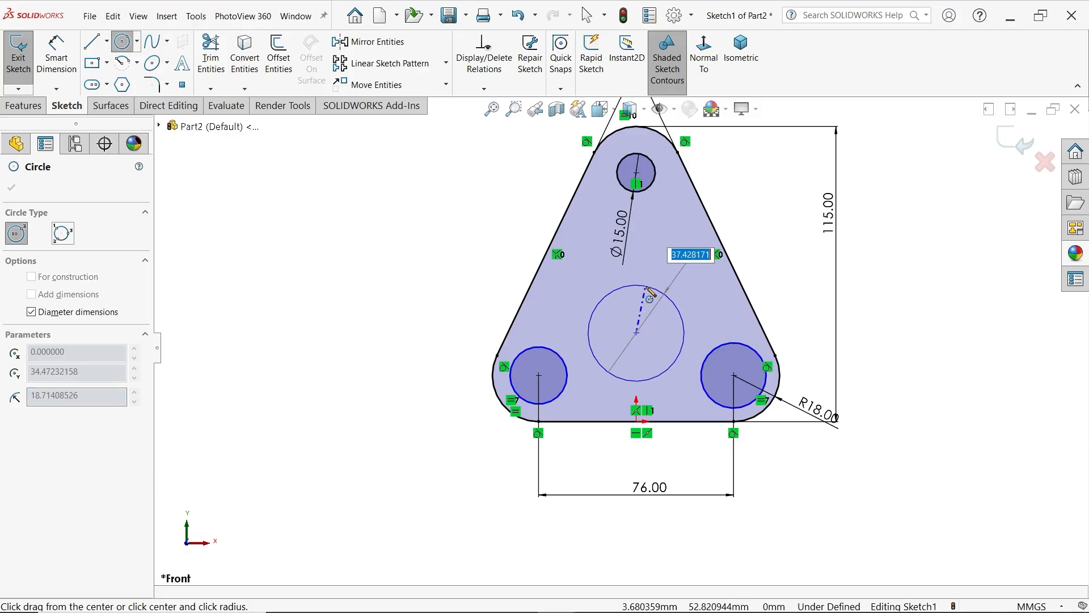
left_click(662, 292)
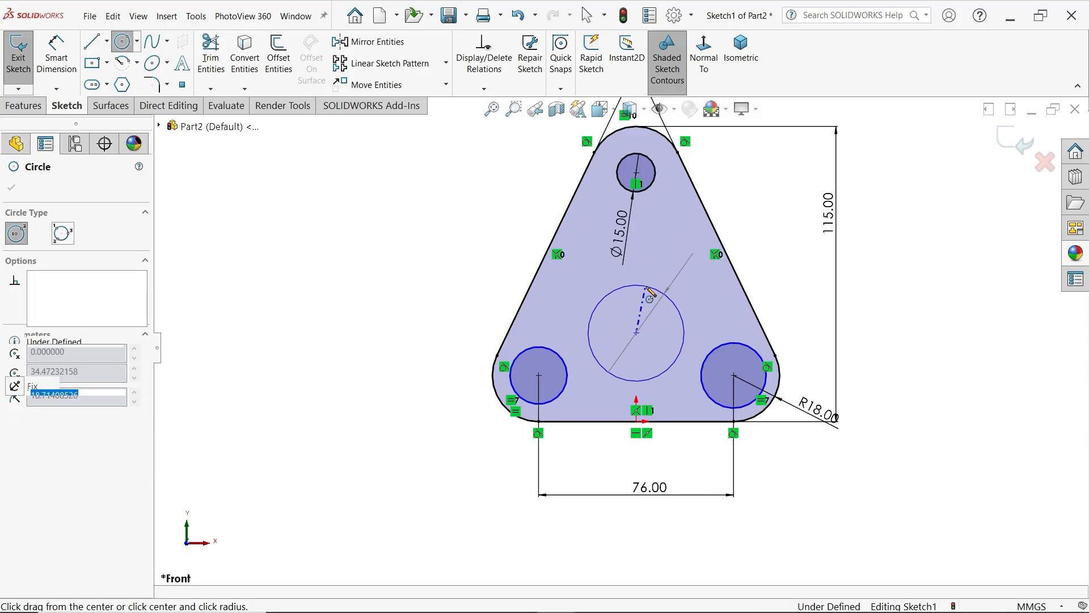
left_click(636, 333)
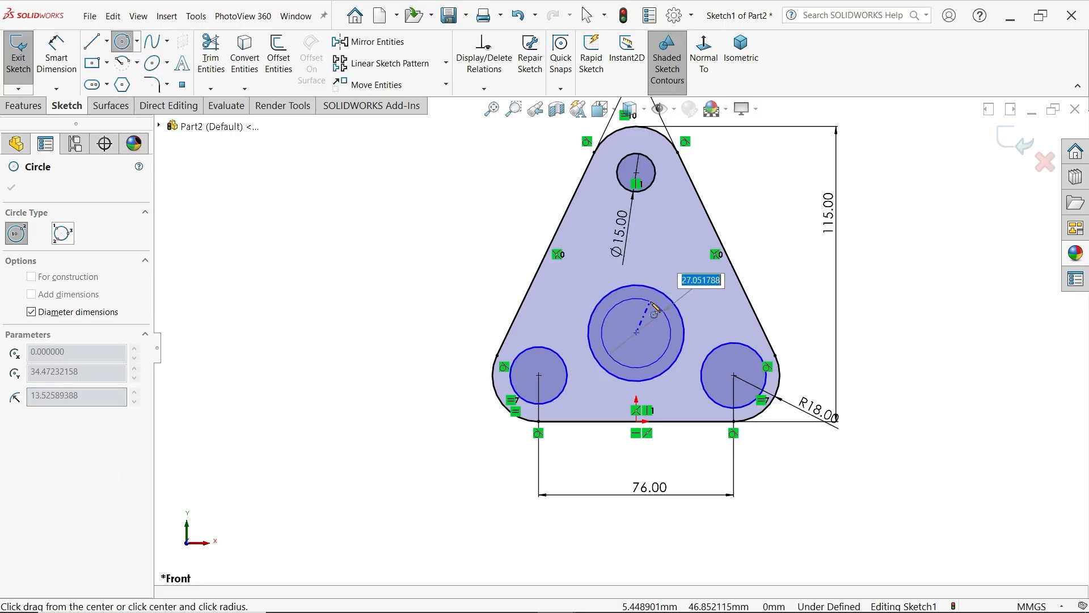
left_click(653, 305)
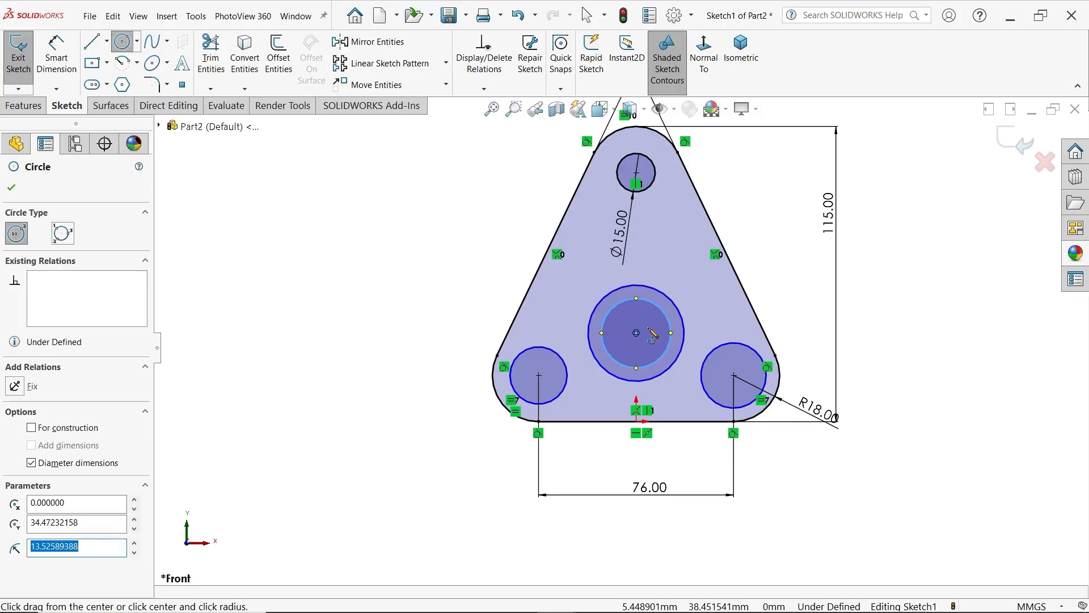
Make the two lower corner circles equal in size to the 15 mm apex circle
left_click(10, 193)
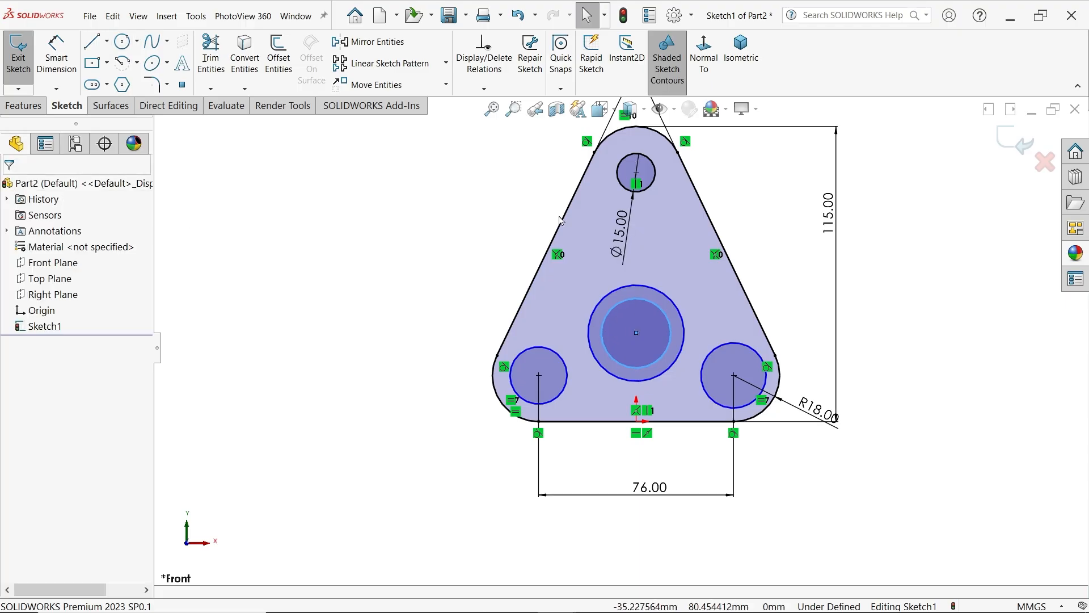
left_click(650, 189)
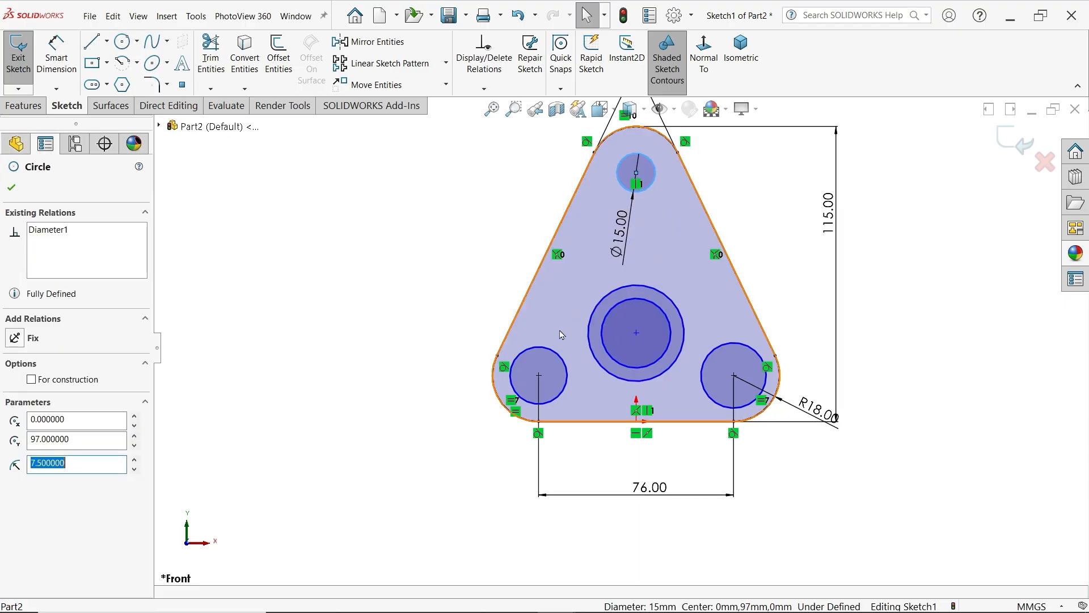
left_click(559, 395, "ctrl")
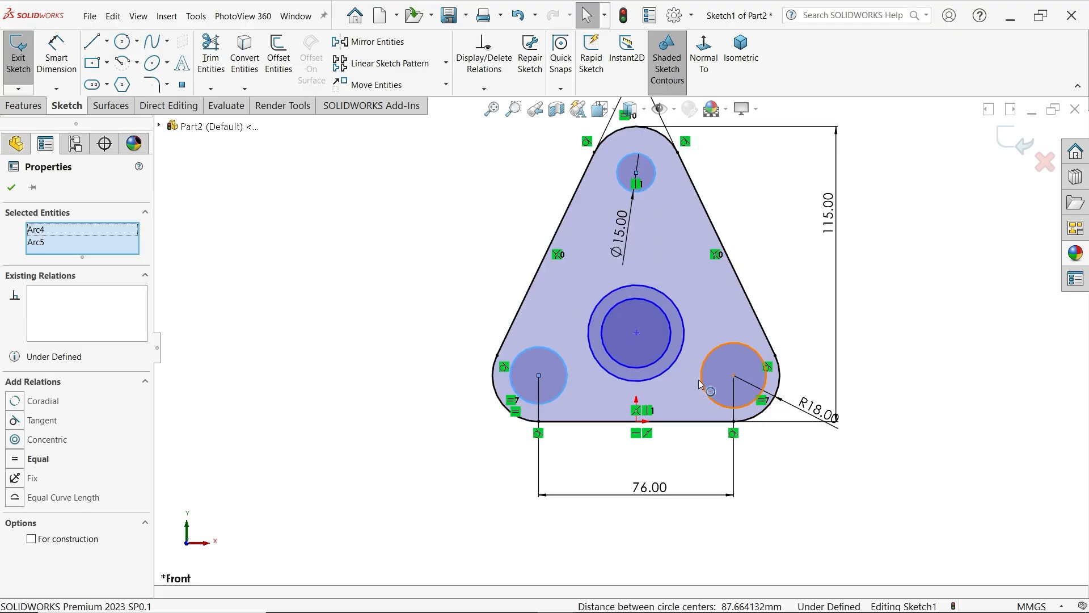
left_click(701, 385, "ctrl")
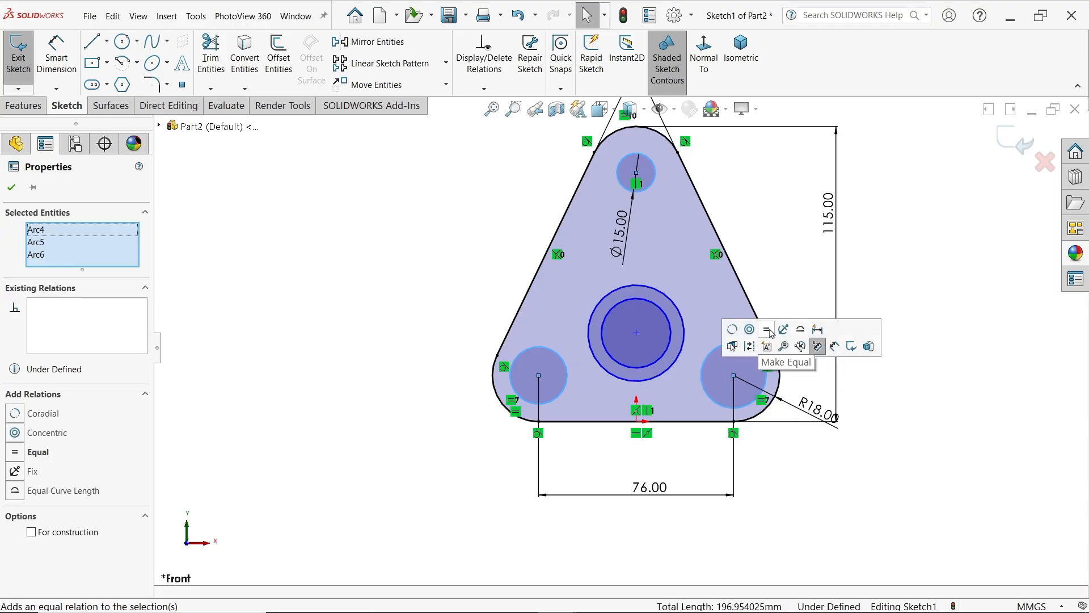
left_click(767, 331)
left_click(462, 251)
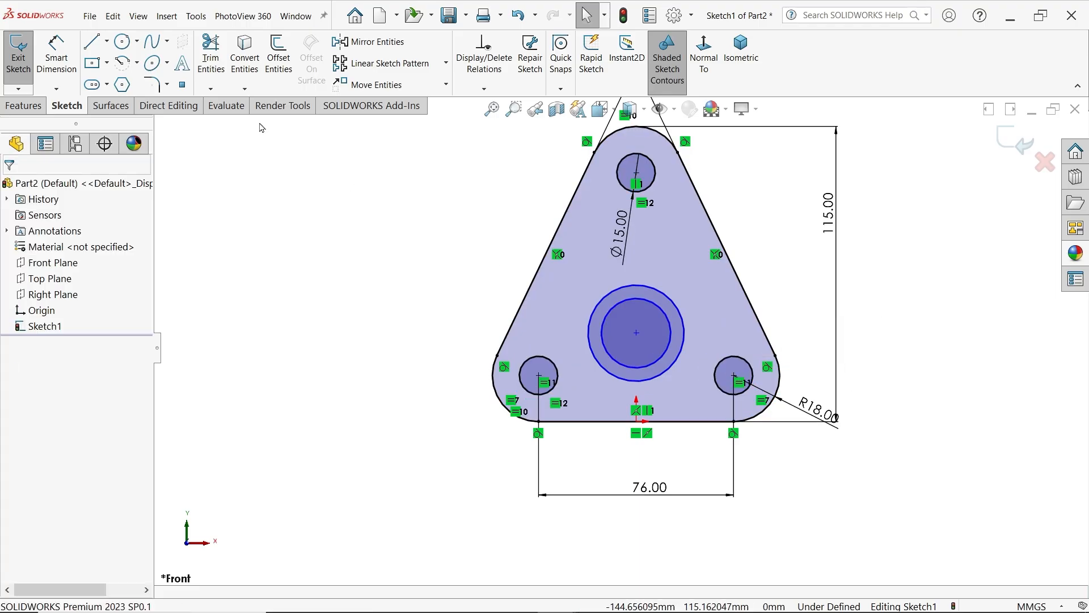
Convert the outer of the two concentric central circles to construction geometry
left_click(603, 302)
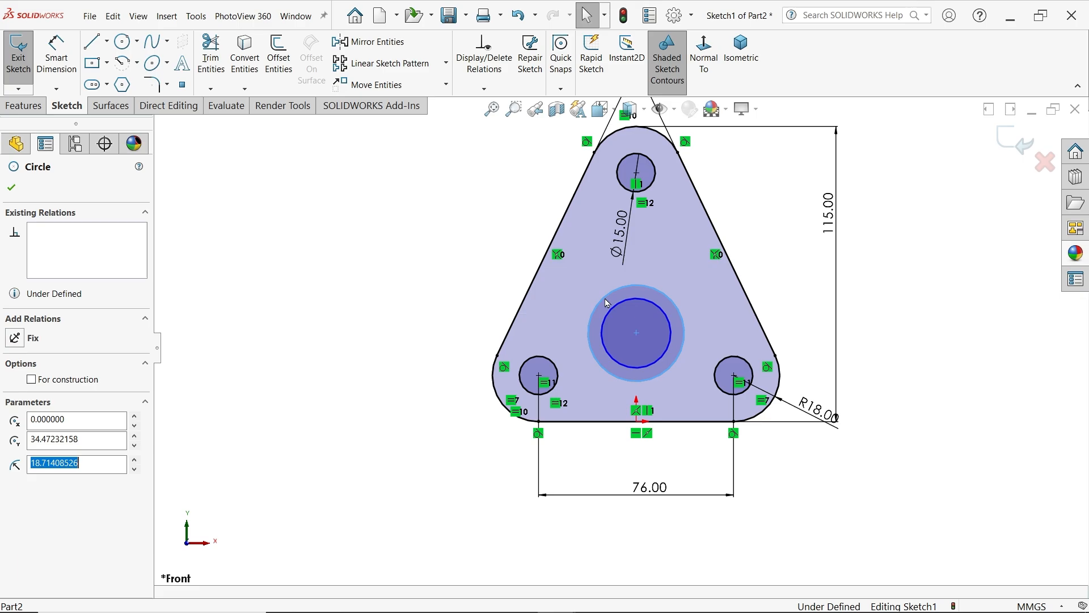
left_click(723, 264)
key("Escape")
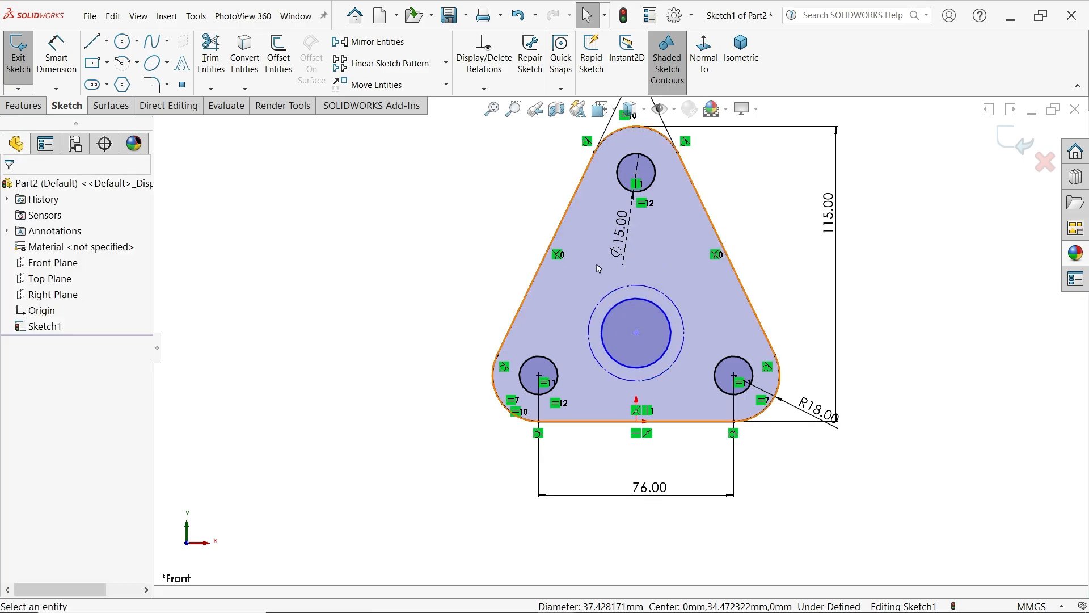
Draw a 6 mm diameter circle centred on the upper-left part of the construction circle
left_click(124, 42)
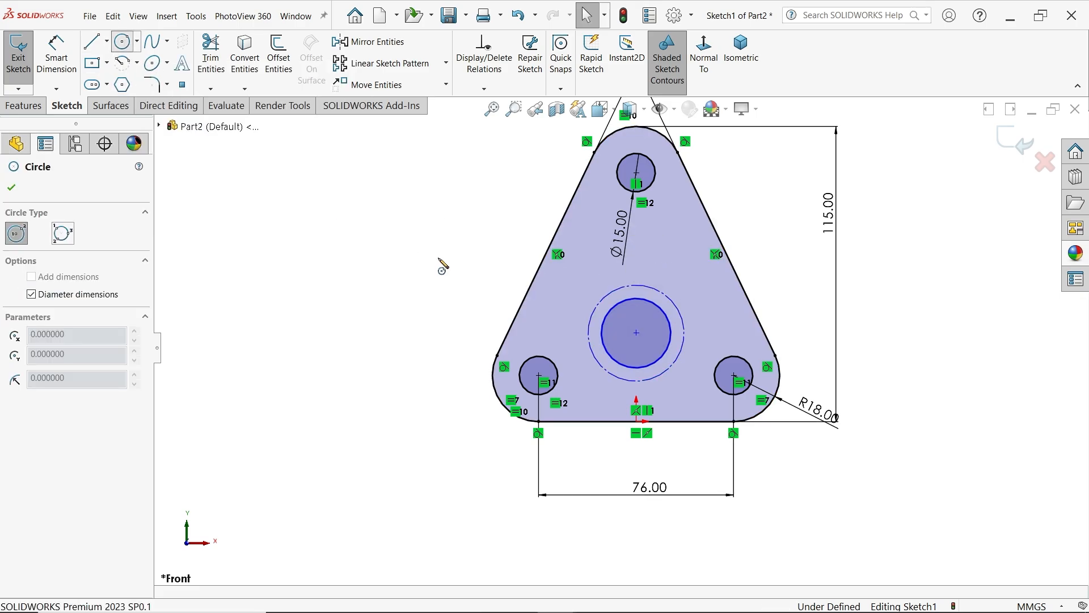
scroll(653, 298, "down", 5)
left_click(523, 304)
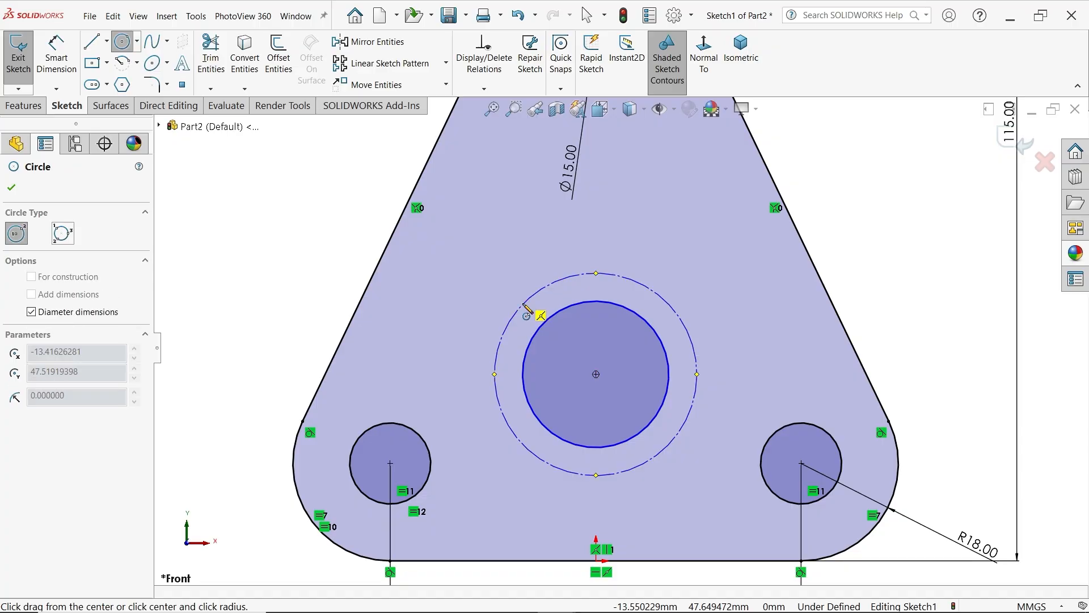
type("6")
key("Return")
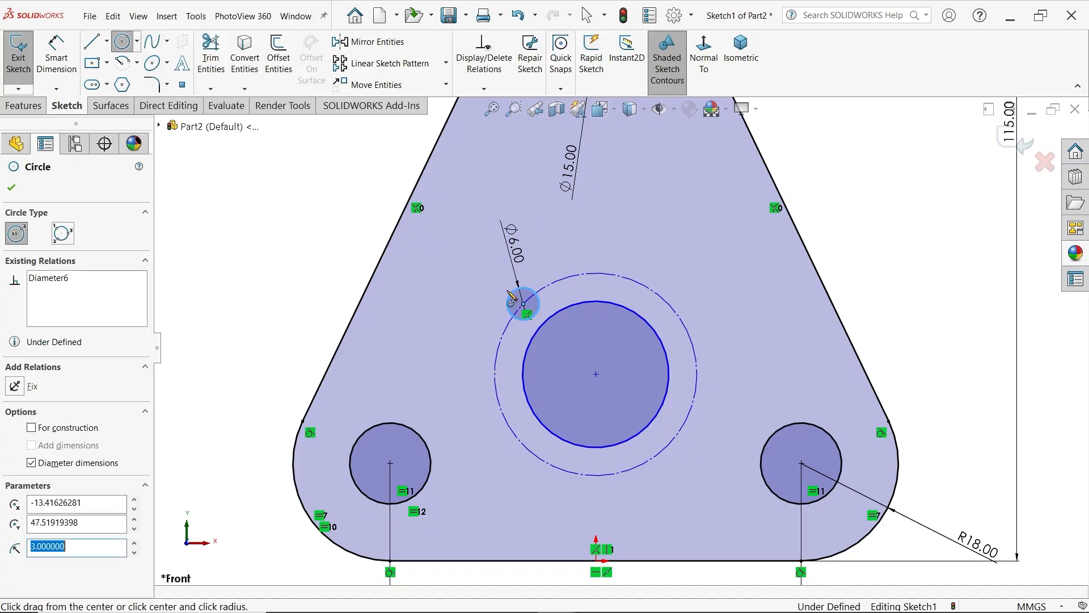
right_click(267, 231)
left_click(300, 236)
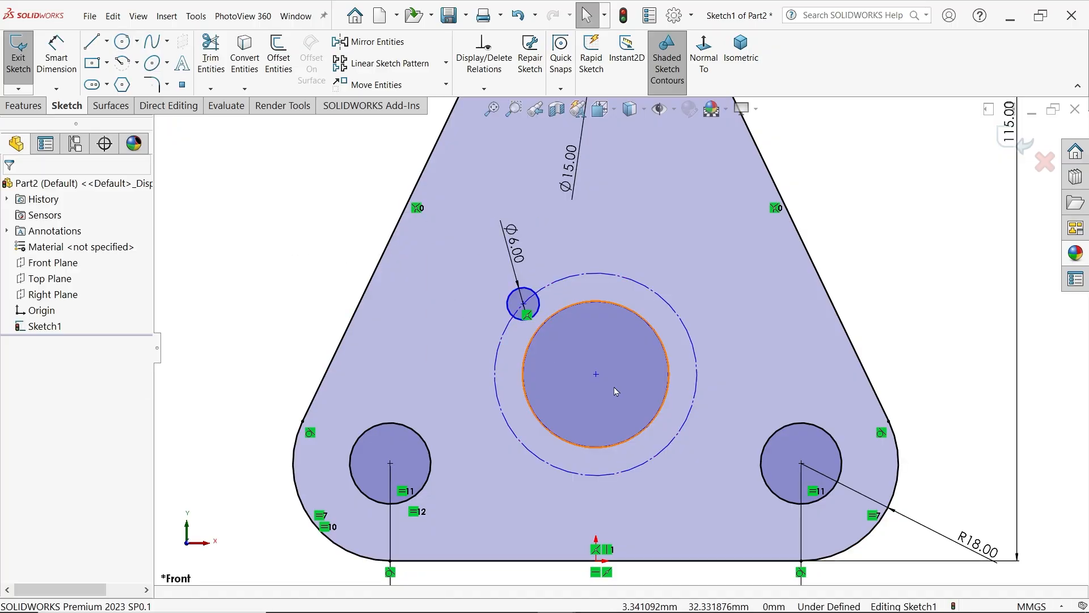
Add a vertical relation between the central circles' centre and the origin
left_click(596, 375)
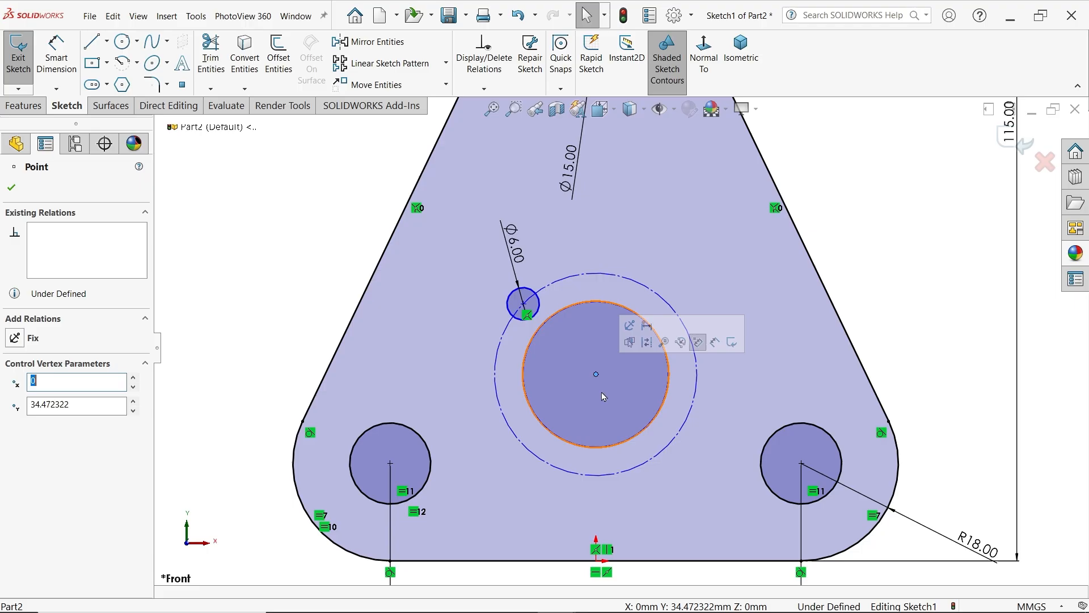
left_click(597, 560, "ctrl")
left_click(648, 511)
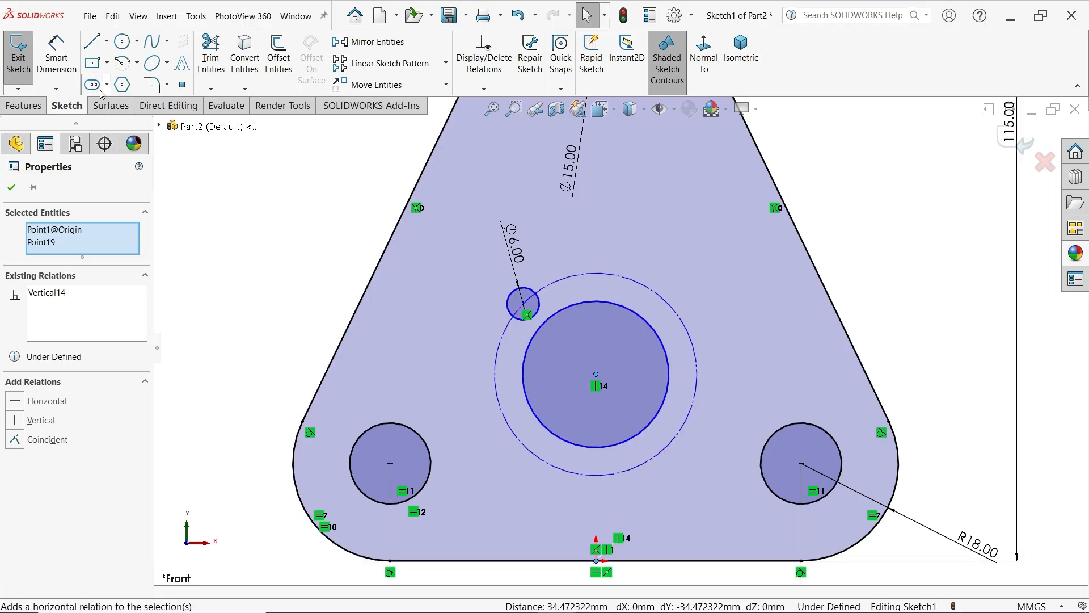
Dimension the inner central circle's diameter as 25 mm and the construction circle's diameter as 35 mm
left_click(57, 54)
left_click(668, 351)
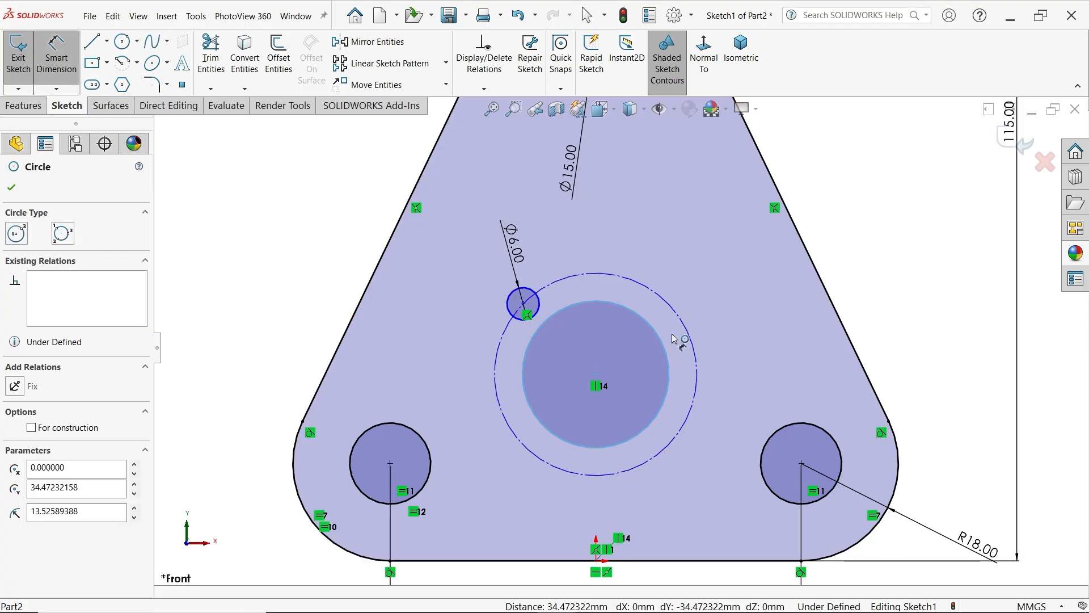
left_click(666, 288)
type("25")
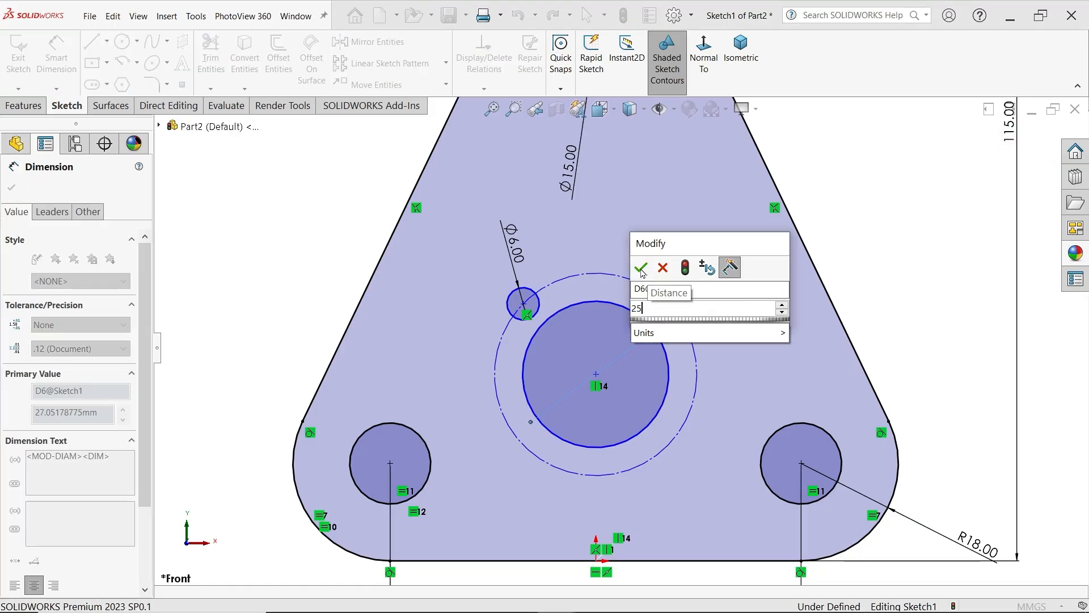
key("Return")
left_click(696, 350)
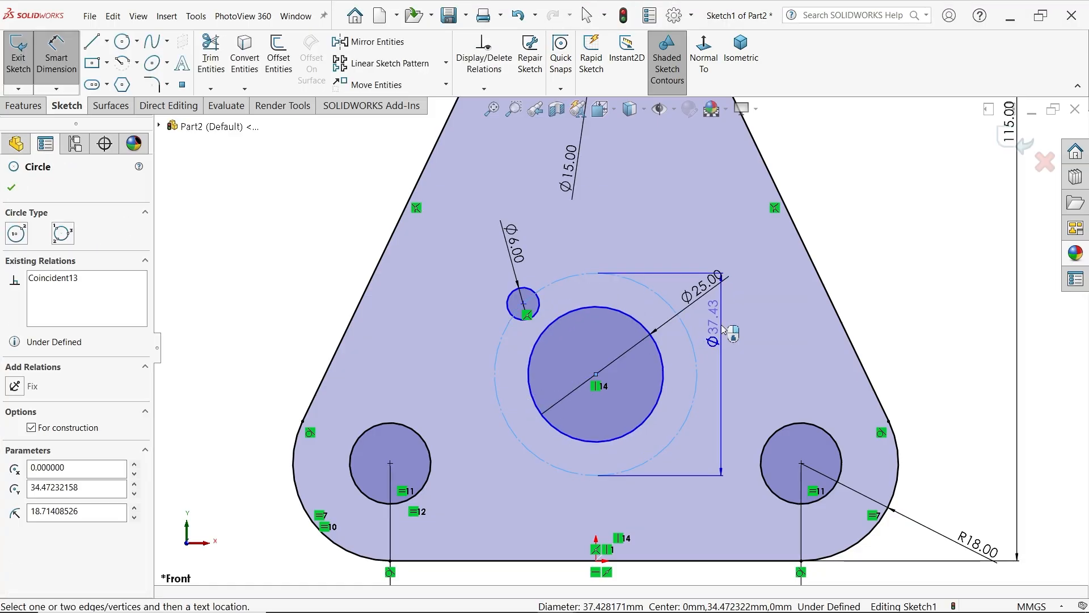
left_click(727, 327)
type("35")
left_click(654, 307)
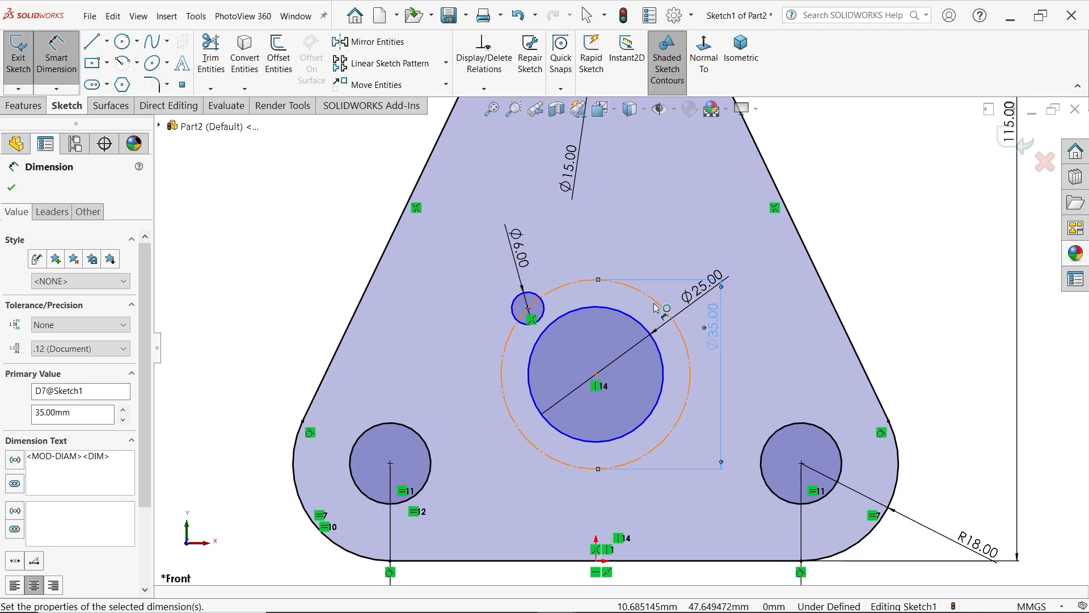
Draw centerlines from the 6 mm circle's centre to the central circle's centre and from there horizontally to the construction circle's left quadrant
left_click(107, 41)
left_click(119, 76)
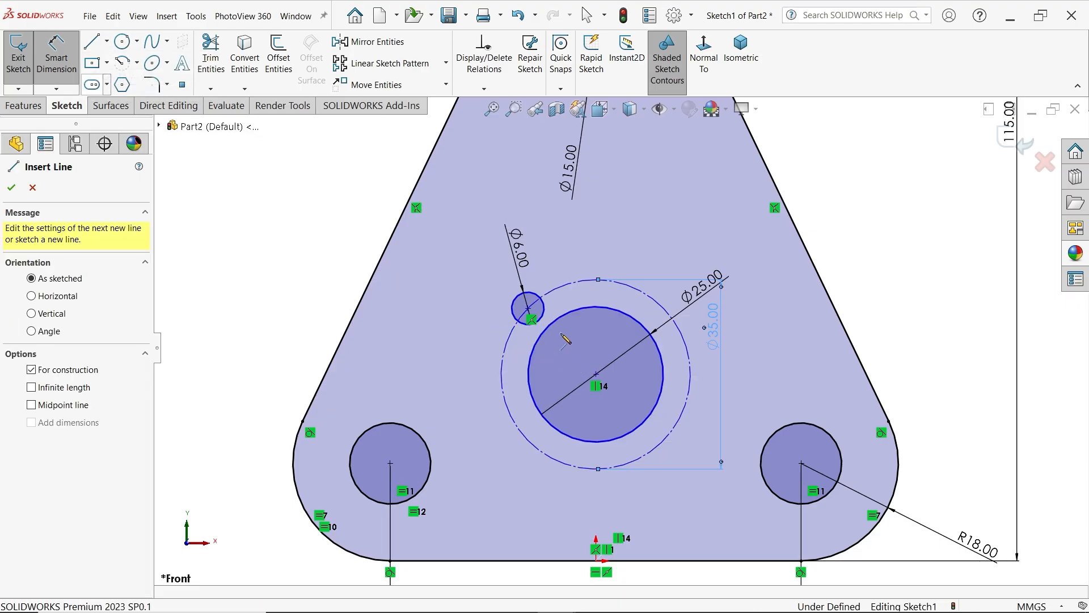
left_click(528, 308)
left_click(597, 374)
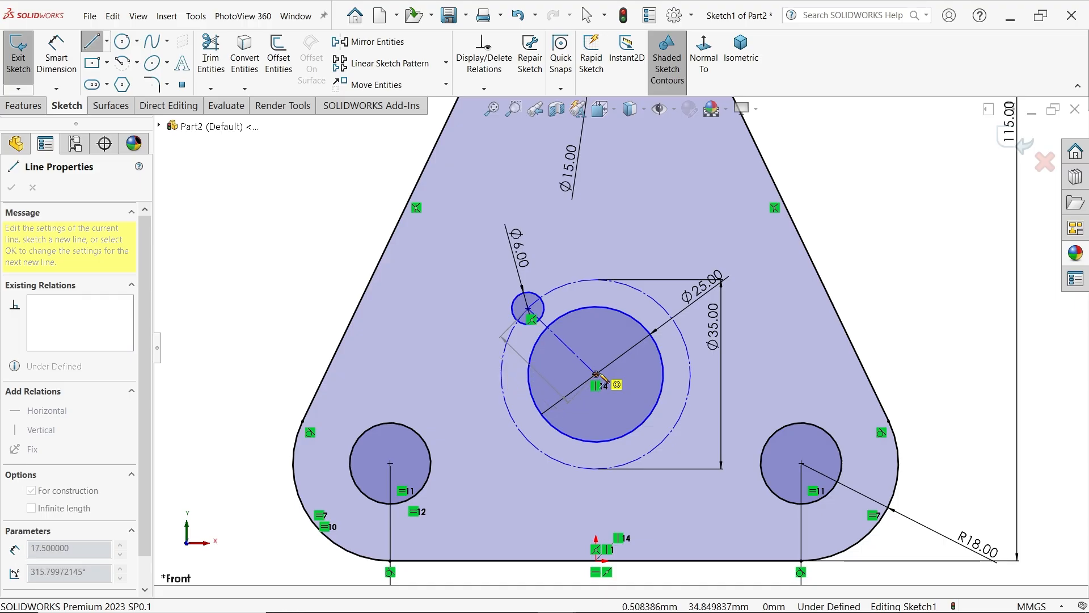
left_click(502, 374)
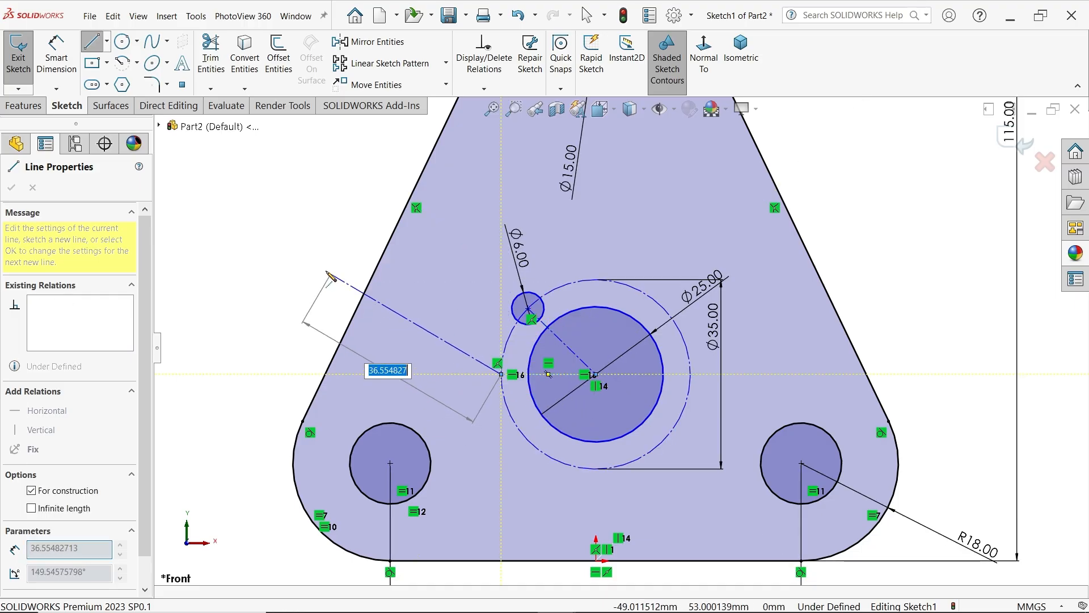
key("Escape")
Dimension the angle between the slanted and horizontal centerlines as 30 degrees
left_click(78, 77)
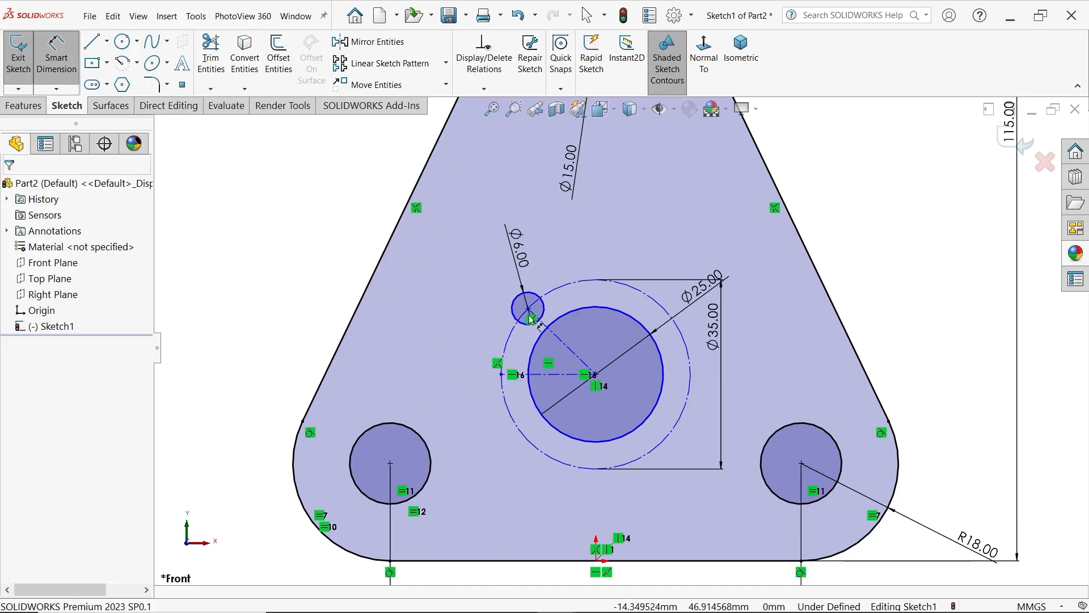
scroll(502, 305, "down", 3)
left_click(590, 426)
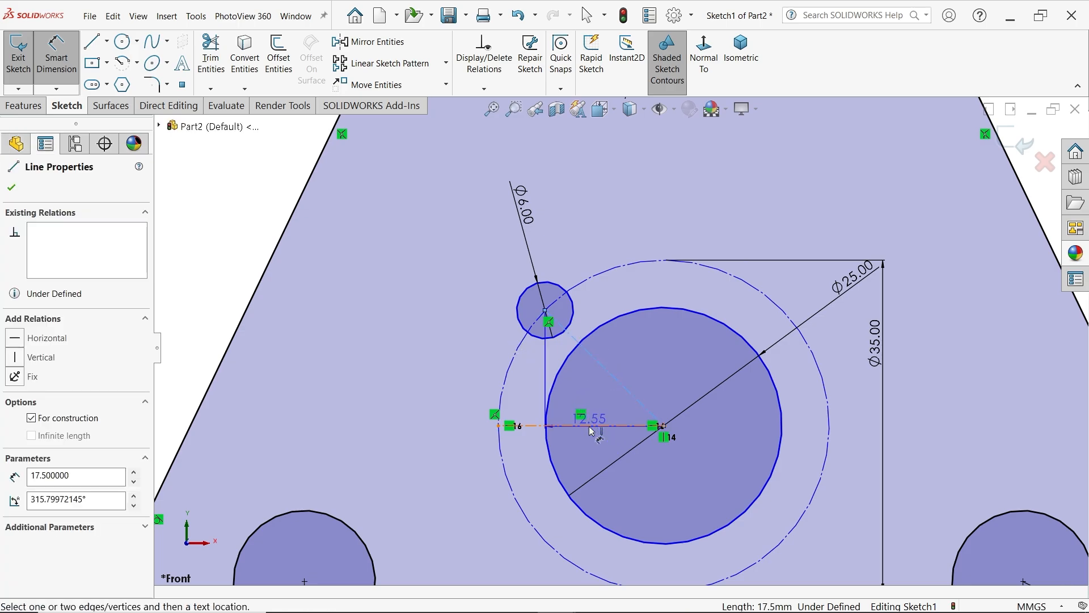
left_click(610, 376)
left_click(459, 356)
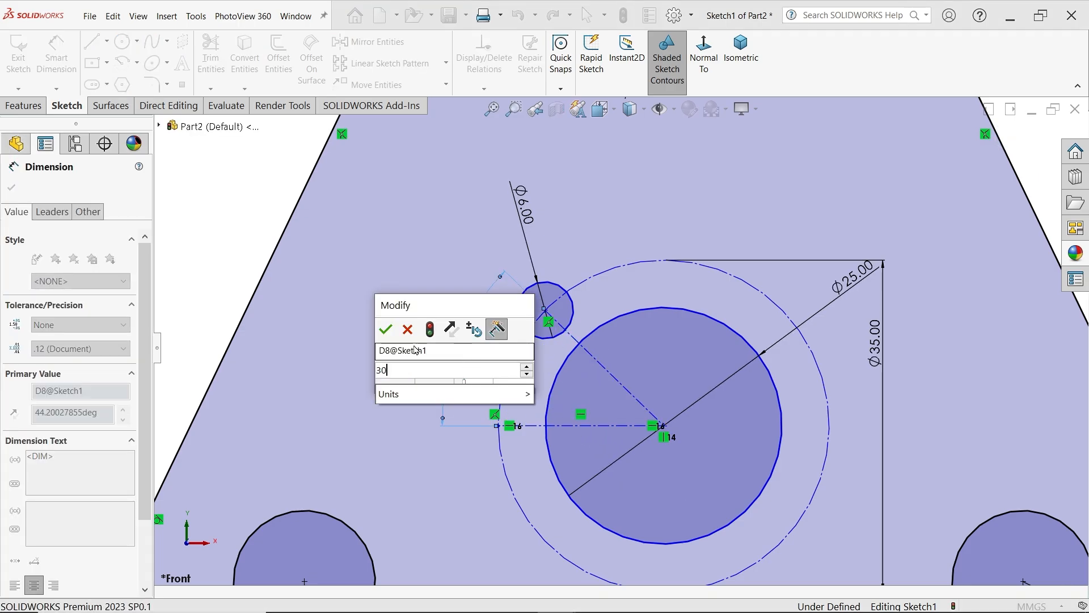
type("30")
key("Return")
Dimension the vertical distance from the plate's bottom edge to the central circle's centre as 32 mm
scroll(739, 358, "up", 3)
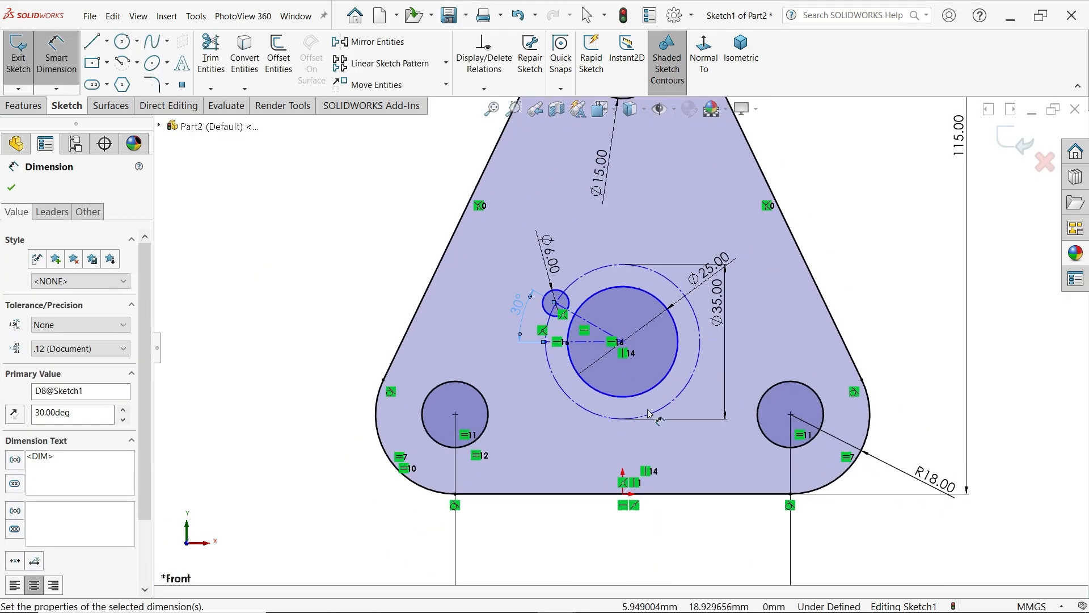
left_click(623, 342)
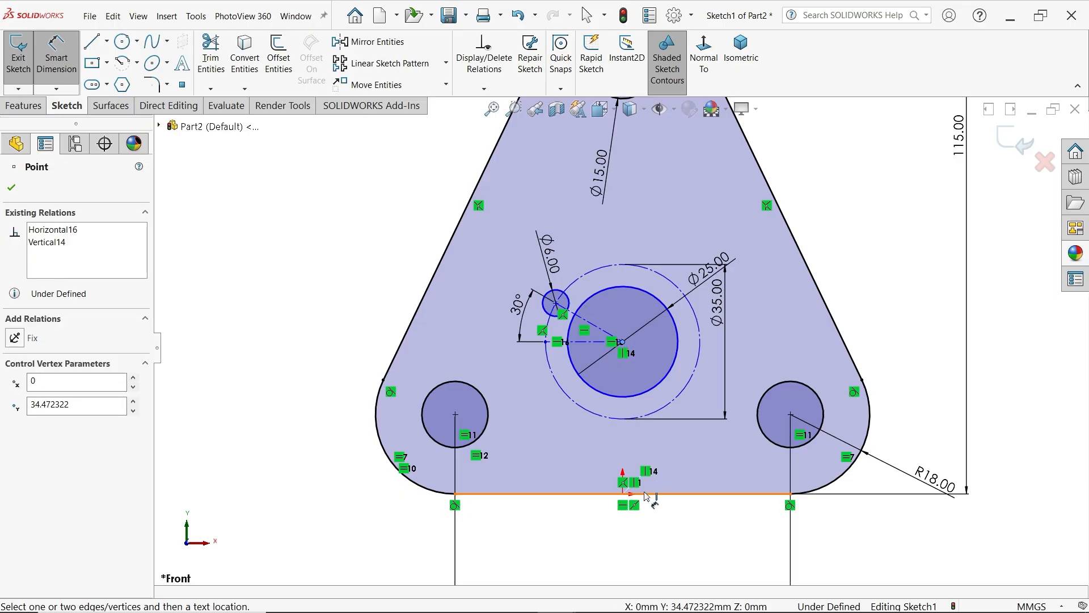
left_click(646, 496)
left_click(293, 420)
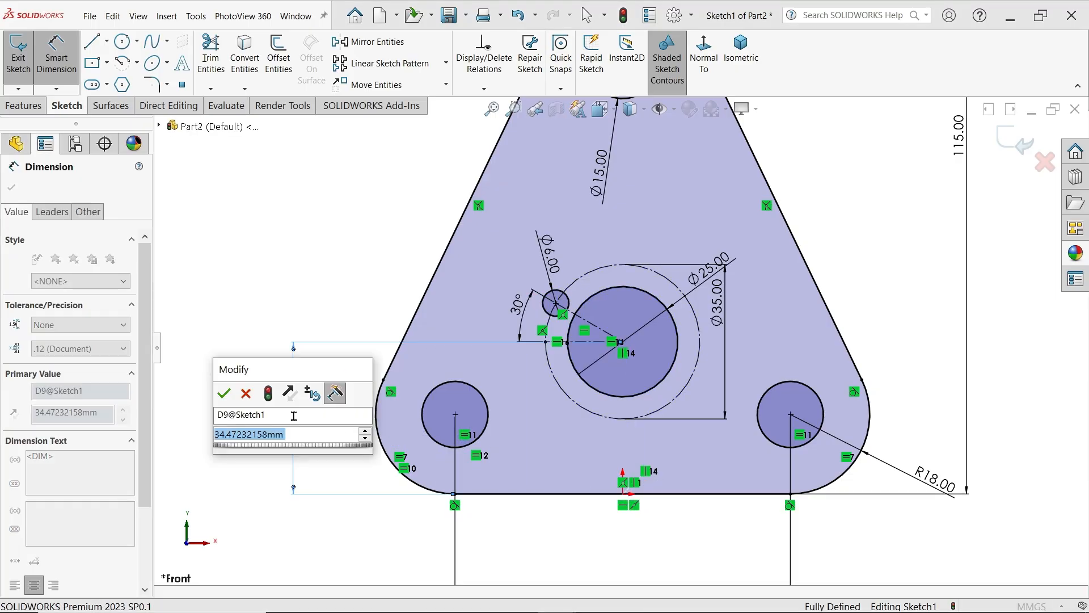
type("32")
left_click(225, 394)
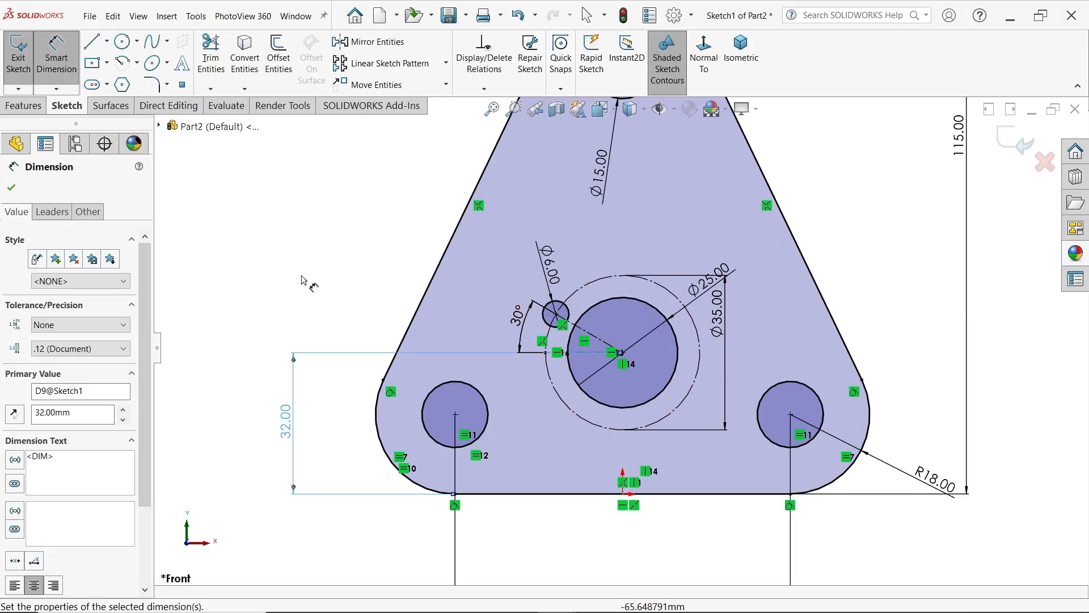
left_click(11, 187)
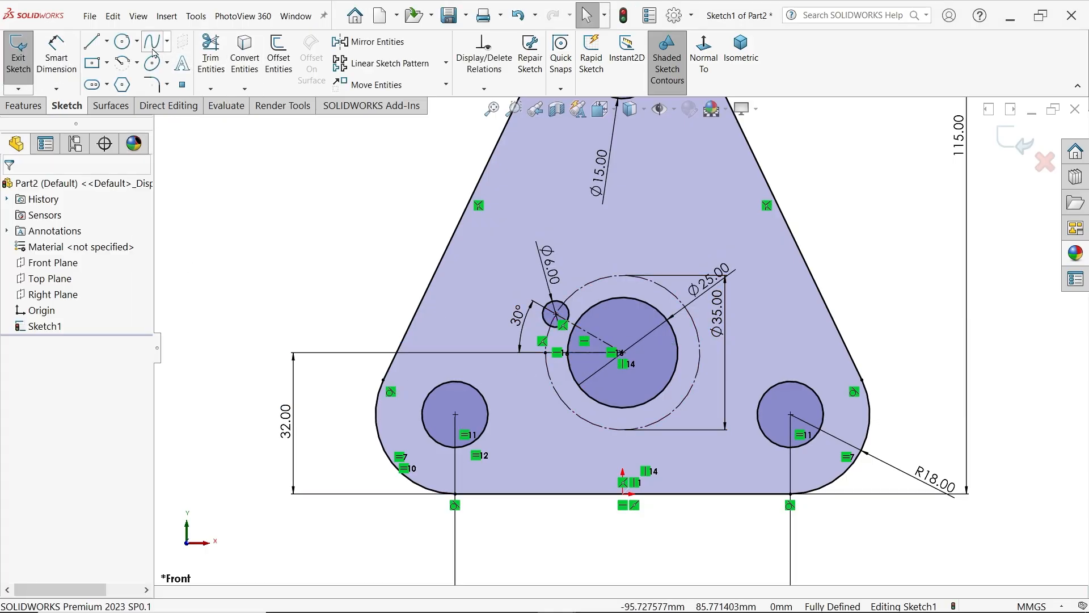
Circular-pattern the 6 mm circle around the central circle's centre with 3 equally spaced instances over 360 degrees
left_click(446, 63)
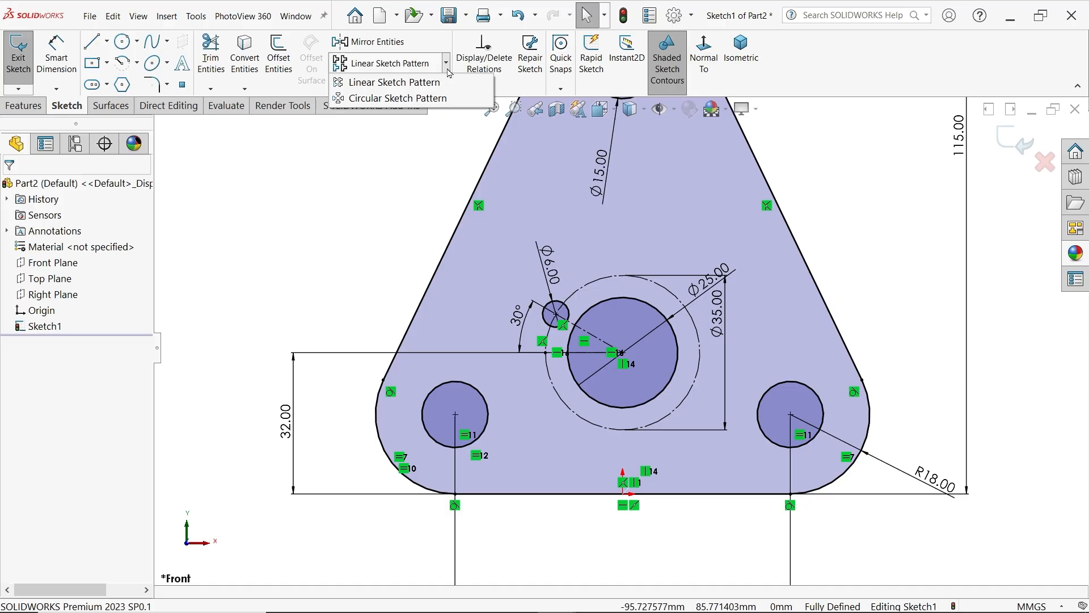
left_click(421, 98)
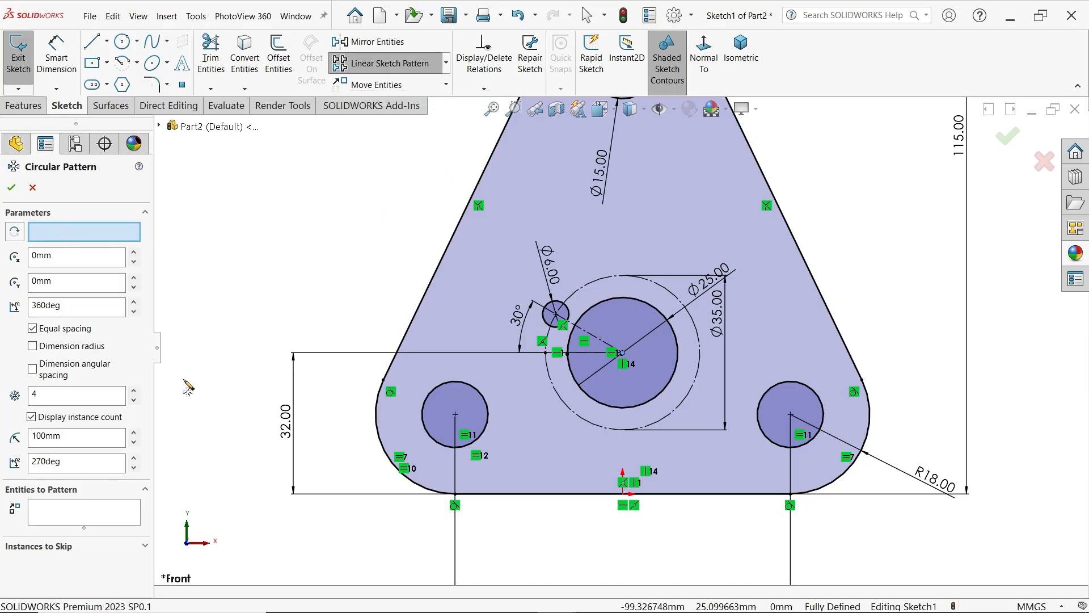
left_click(90, 234)
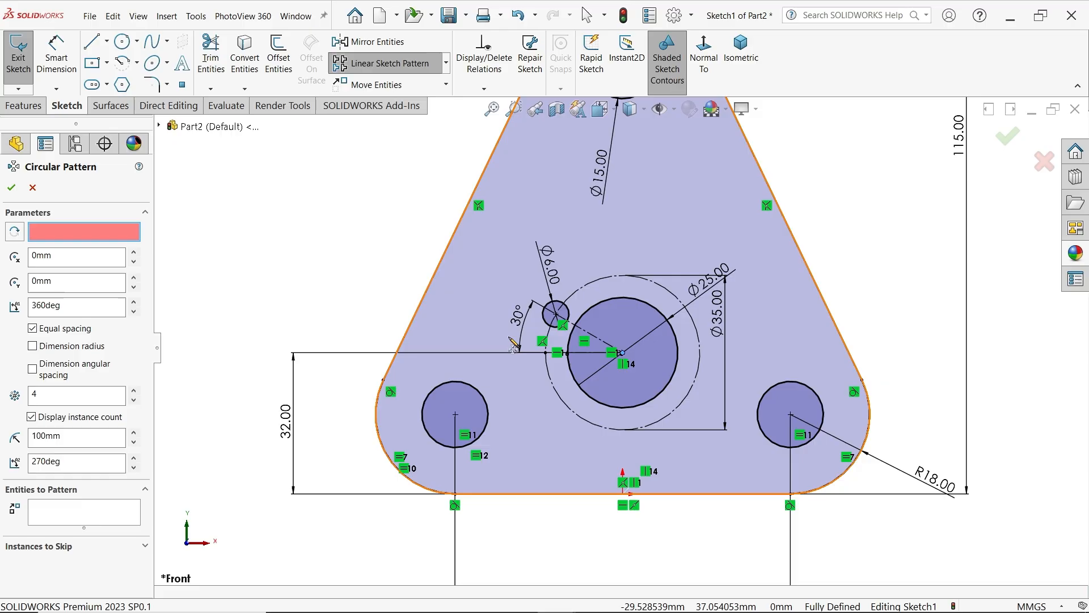
left_click(623, 353)
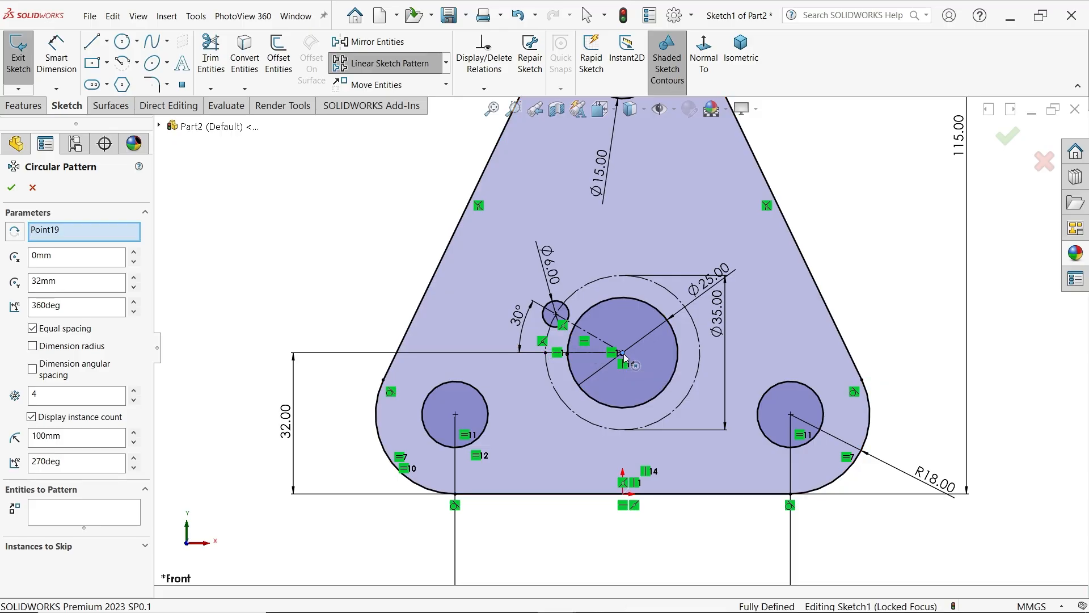
left_click(77, 512)
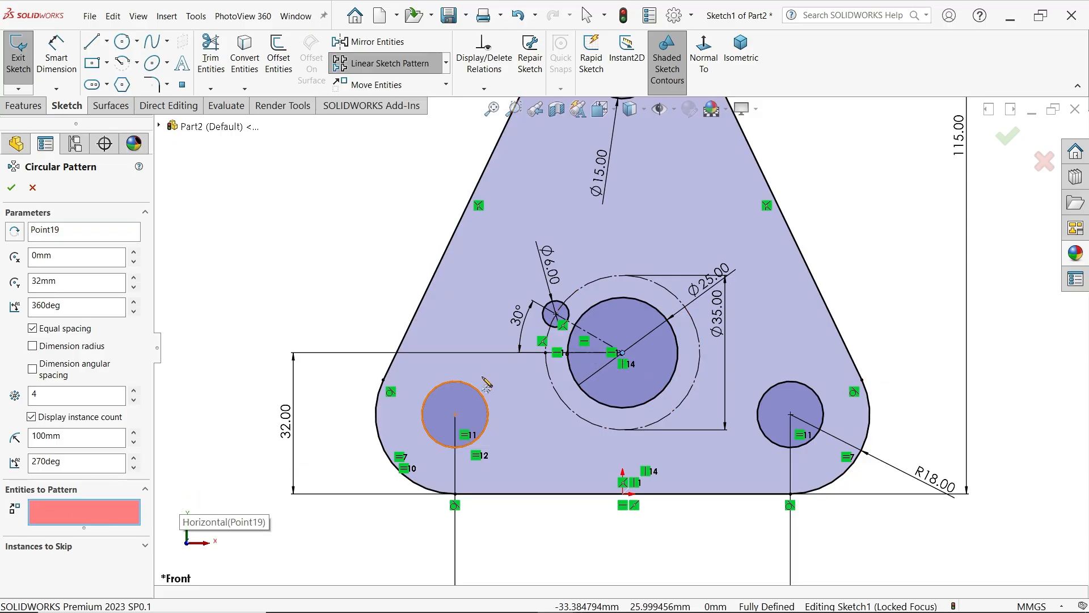
left_click(570, 320)
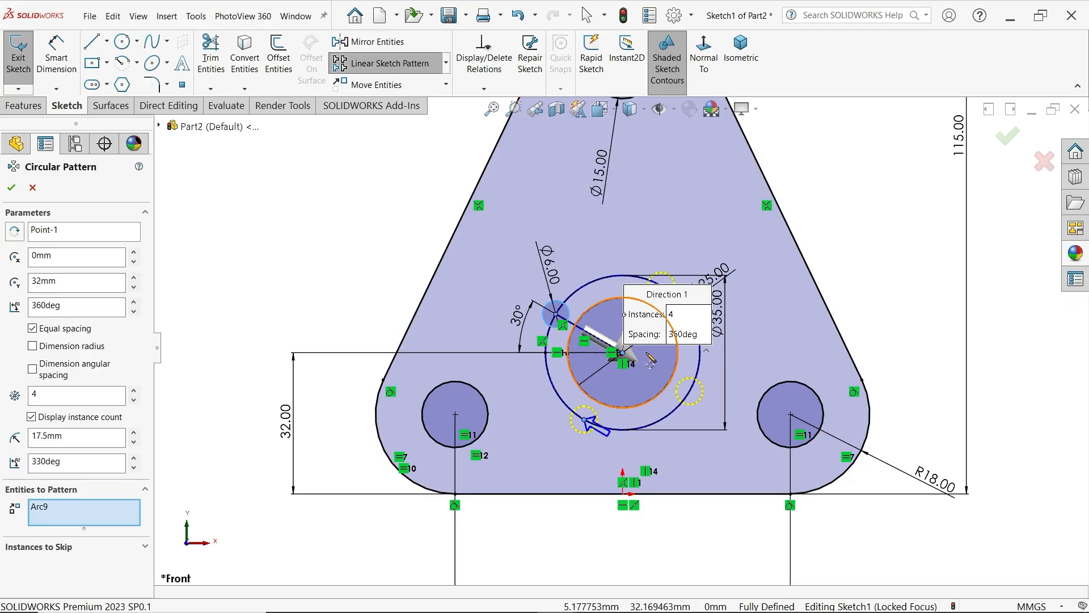
scroll(653, 358, "down", 2)
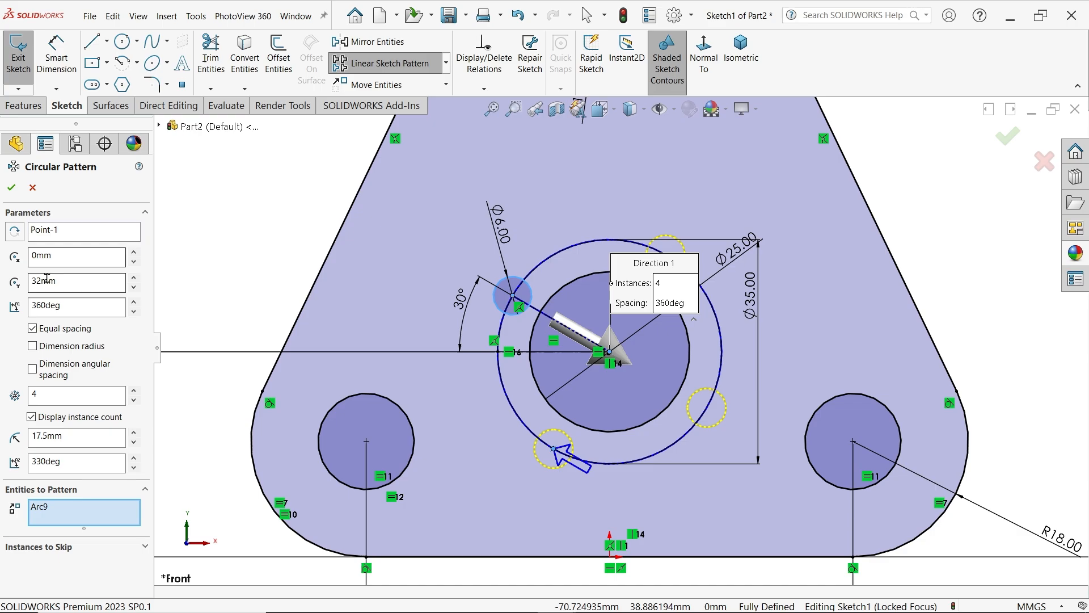
double_click(32, 305)
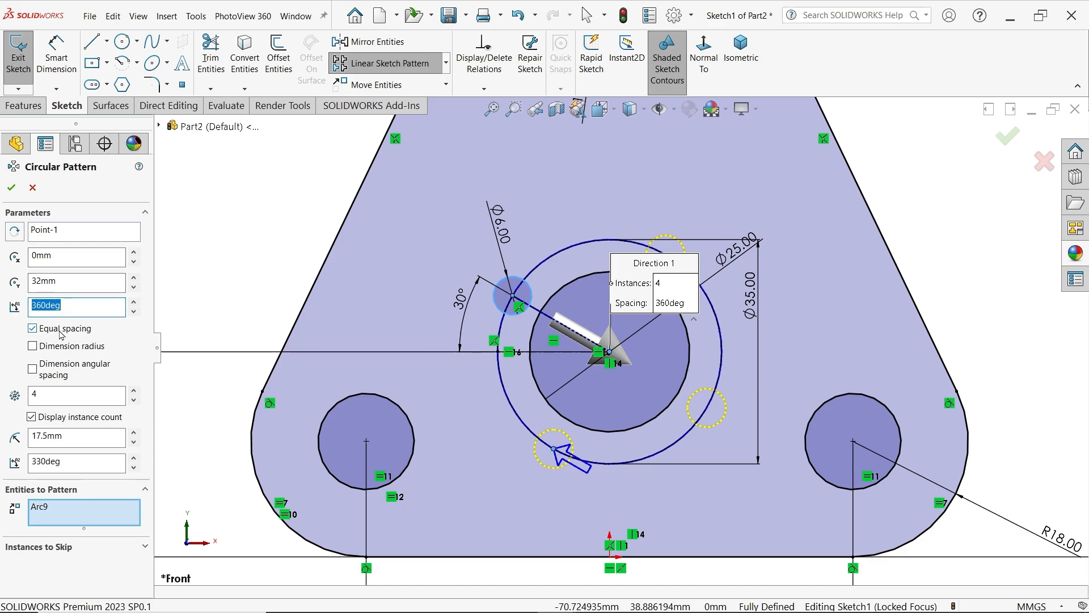
left_click(35, 395)
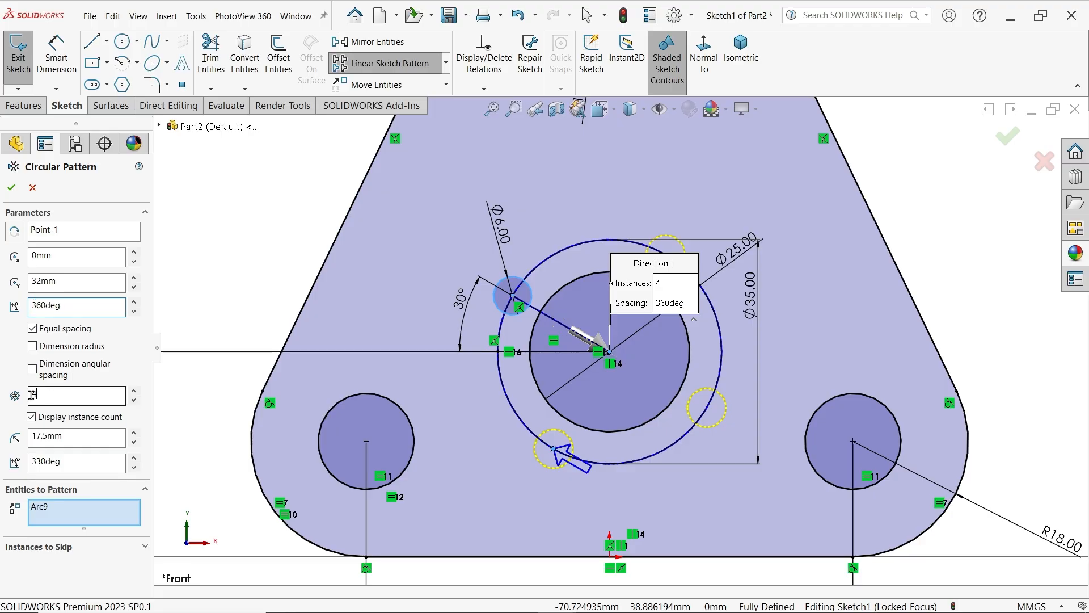
type("3")
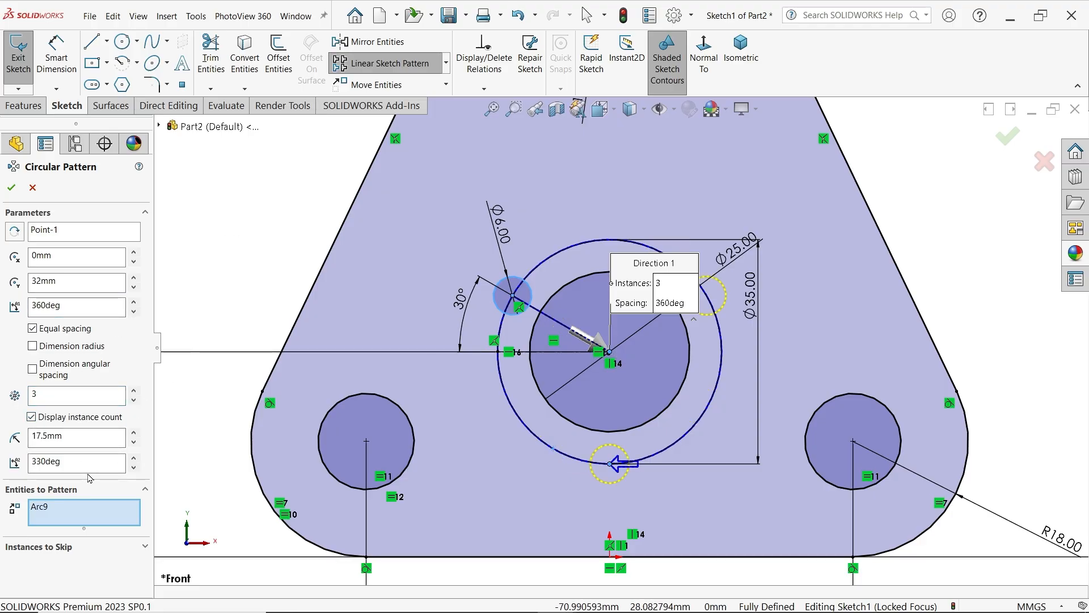
left_click(10, 188)
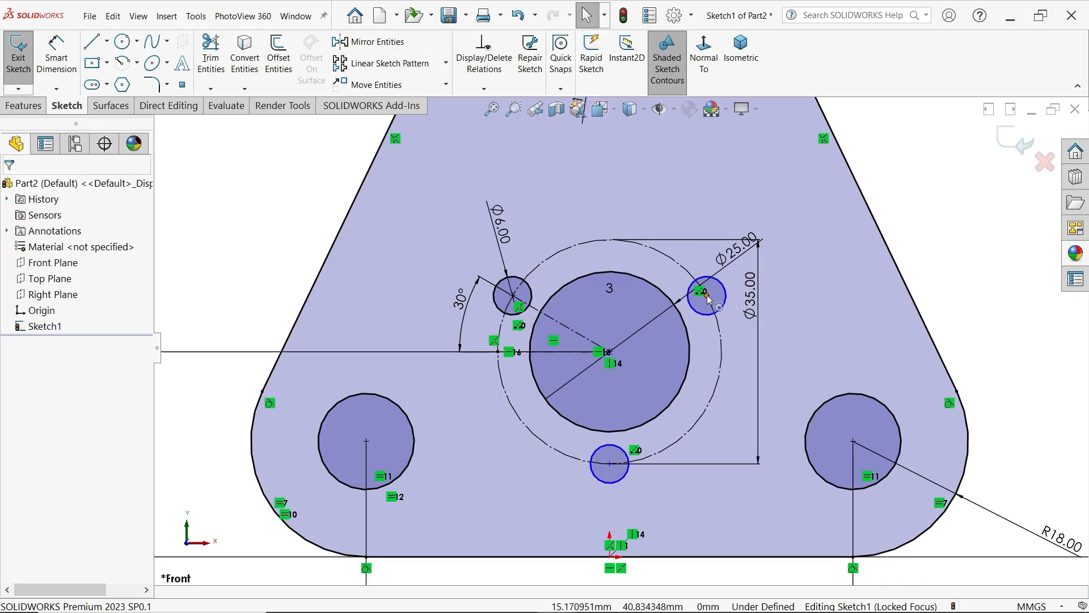
Make the centres of the two patterned small circles coincident with the 35 mm construction circle
left_click(705, 295)
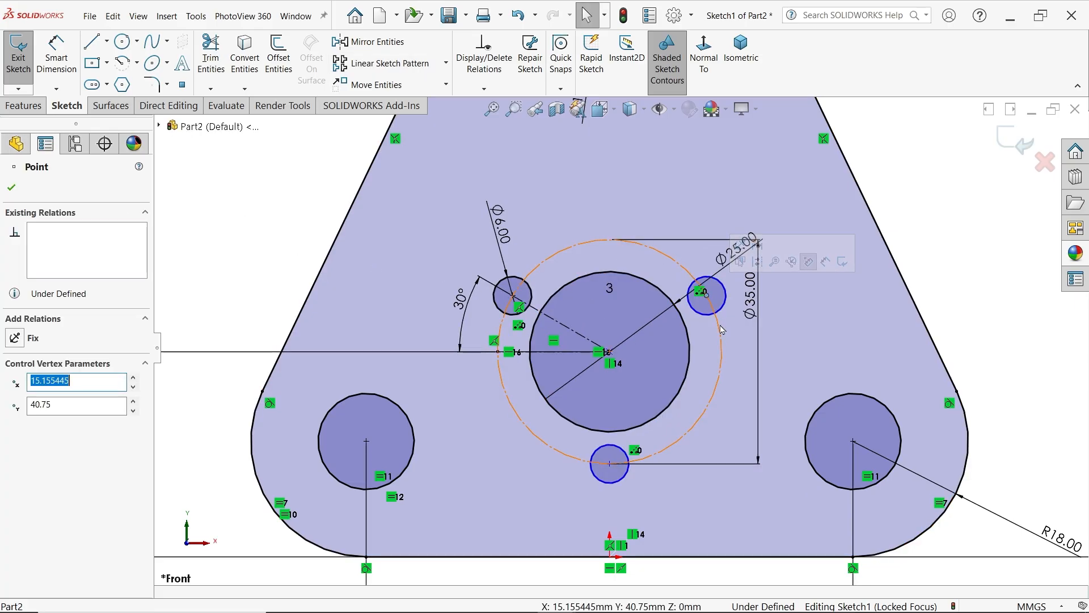
left_click(720, 325, "ctrl")
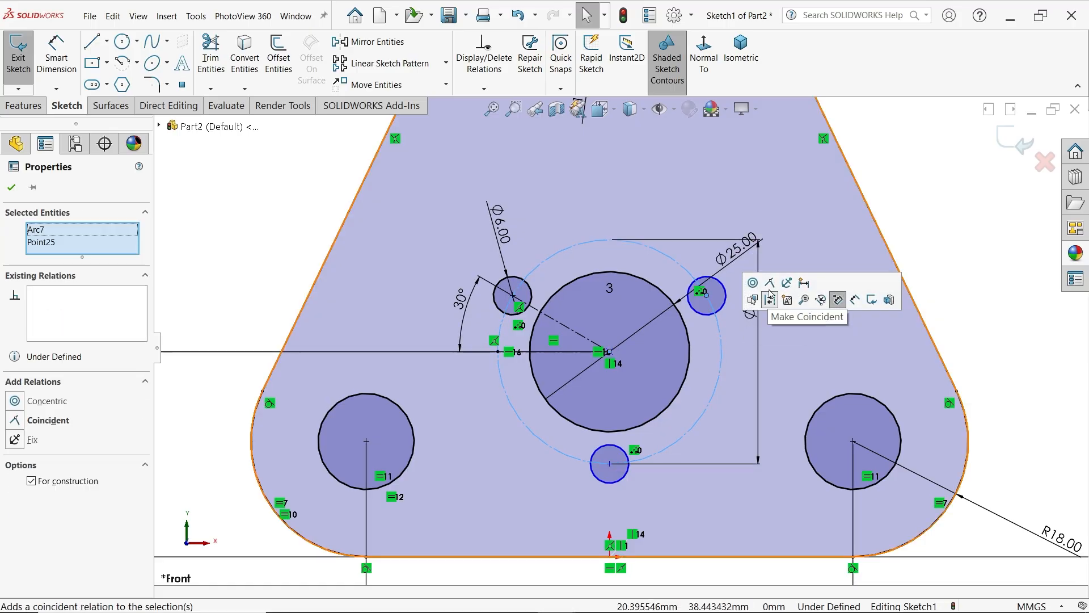
left_click(772, 283)
left_click(609, 463)
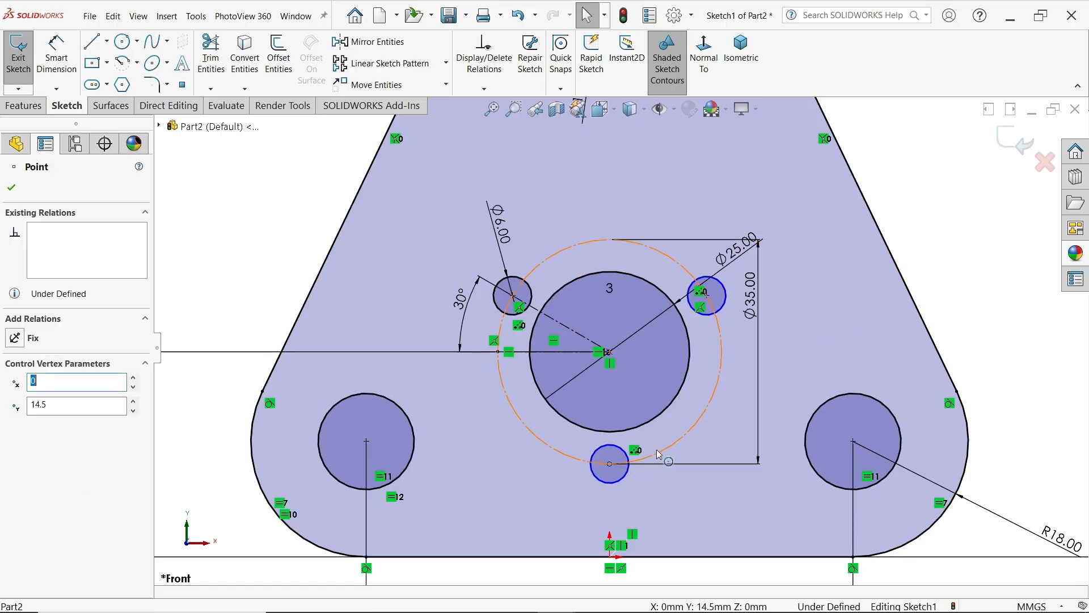
left_click(660, 453, "ctrl")
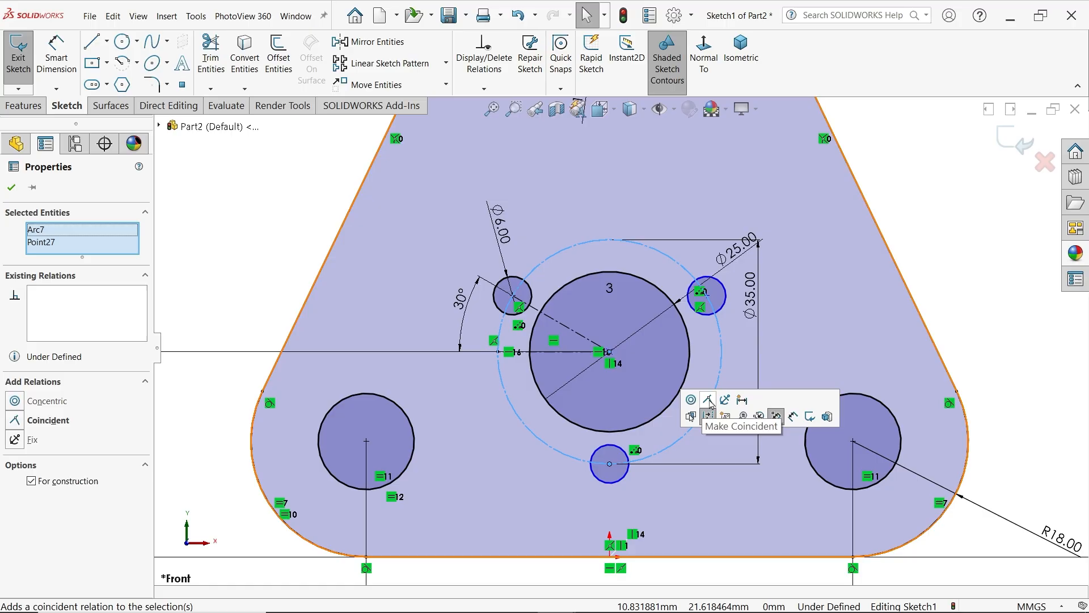
left_click(708, 400)
key("Escape")
Extrude the finished plate sketch 7 mm with the Mid Plane end condition
key("f")
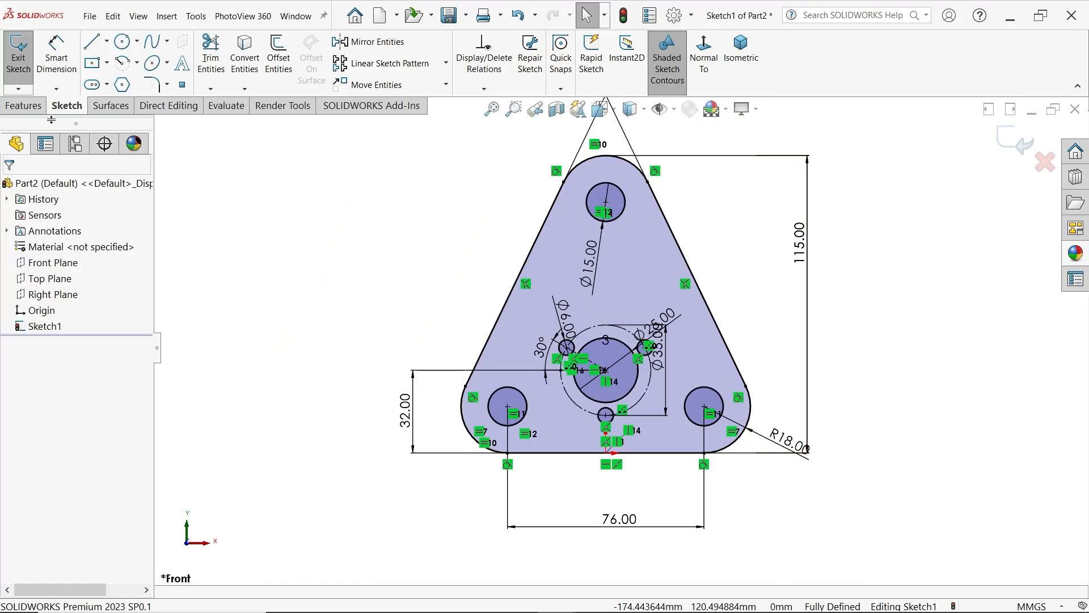
left_click(30, 99)
left_click(25, 54)
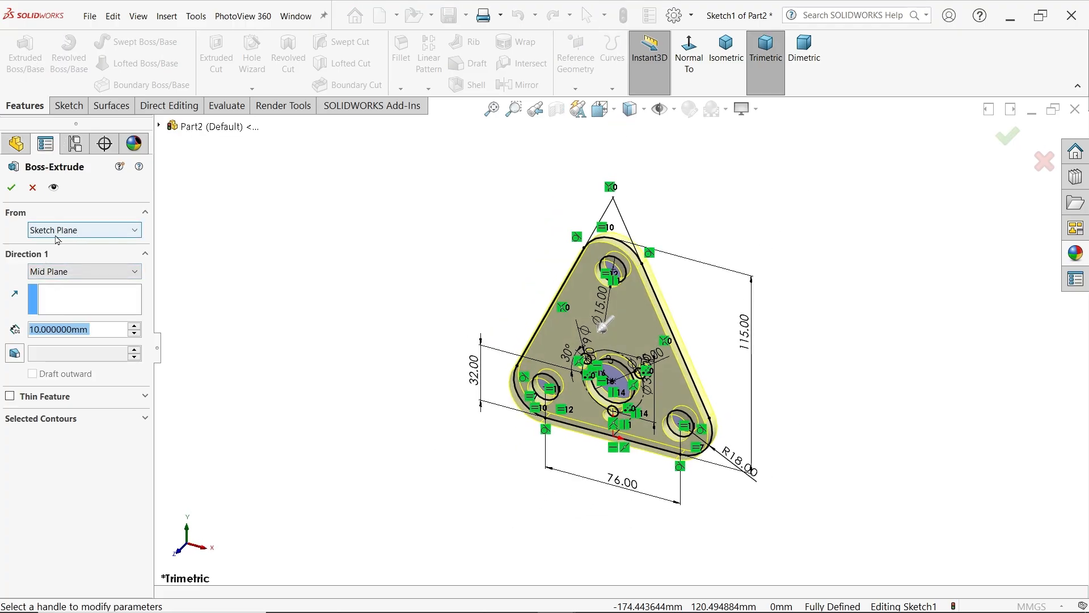
left_click(54, 274)
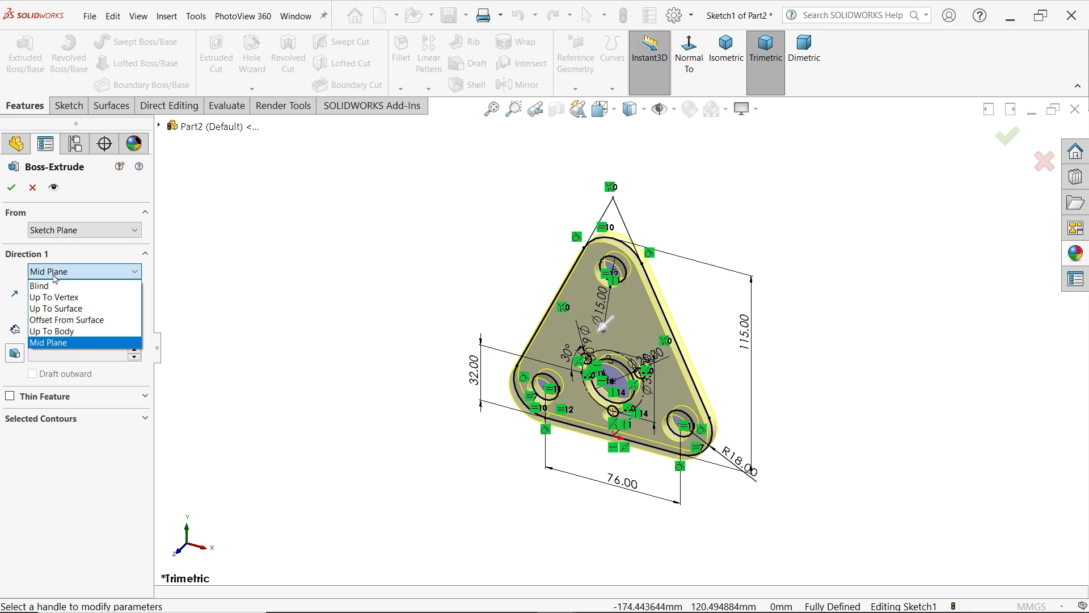
left_click(55, 274)
left_click(34, 331)
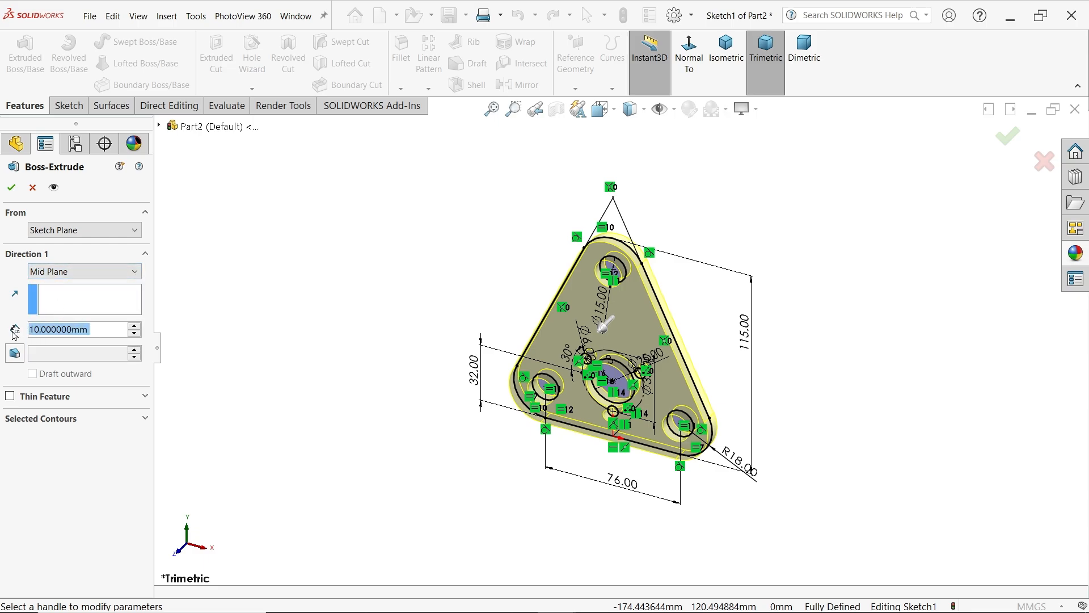
type("7")
key("Return")
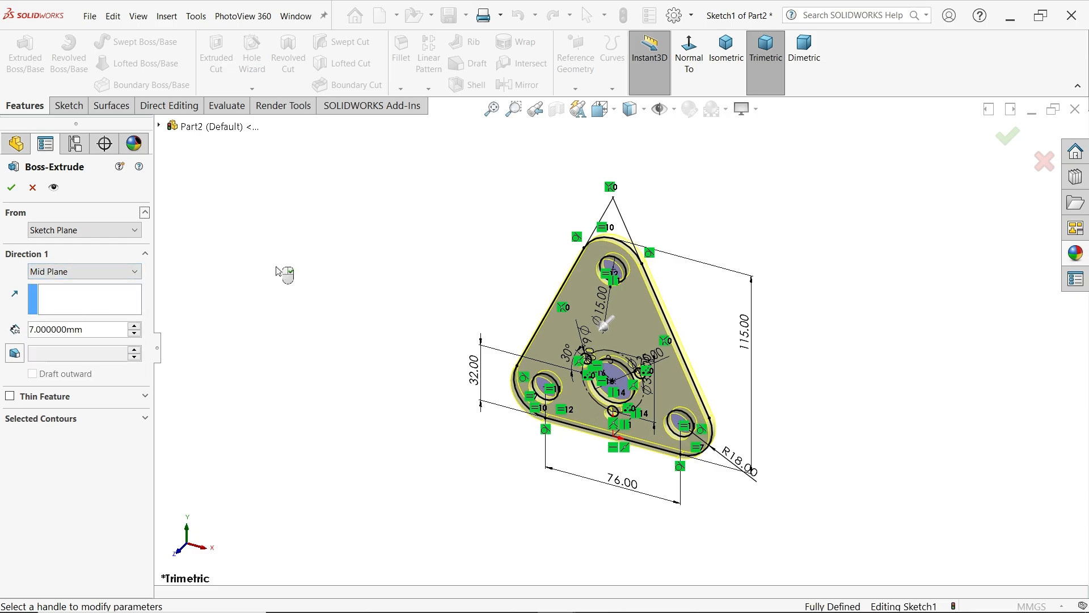
left_click(12, 189)
Assign Plain Carbon Steel as the plate's material
scroll(625, 332, "down", 3)
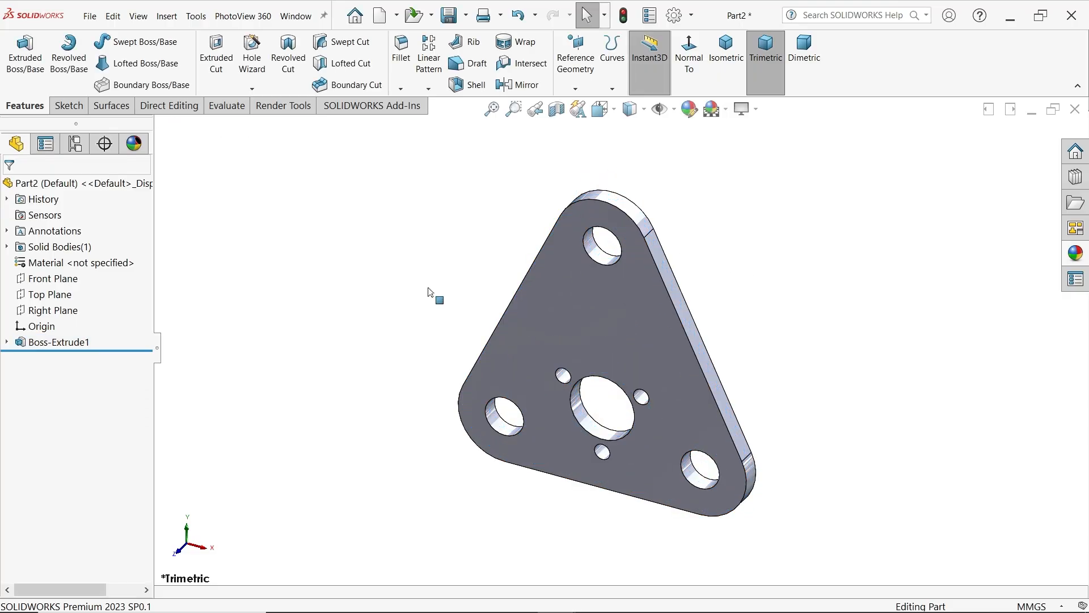
right_click(89, 265)
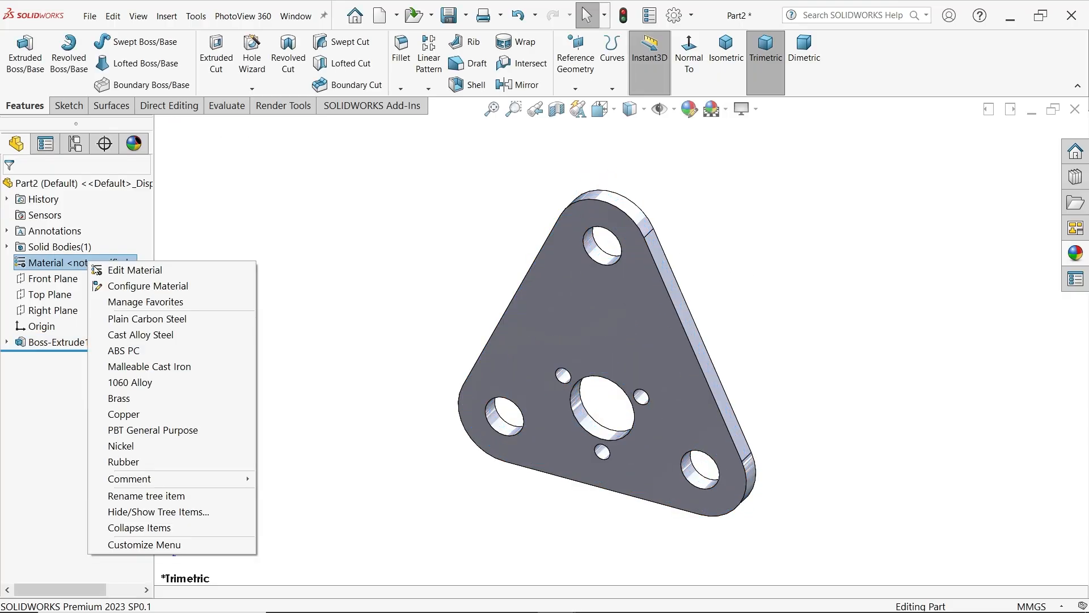
left_click(146, 320)
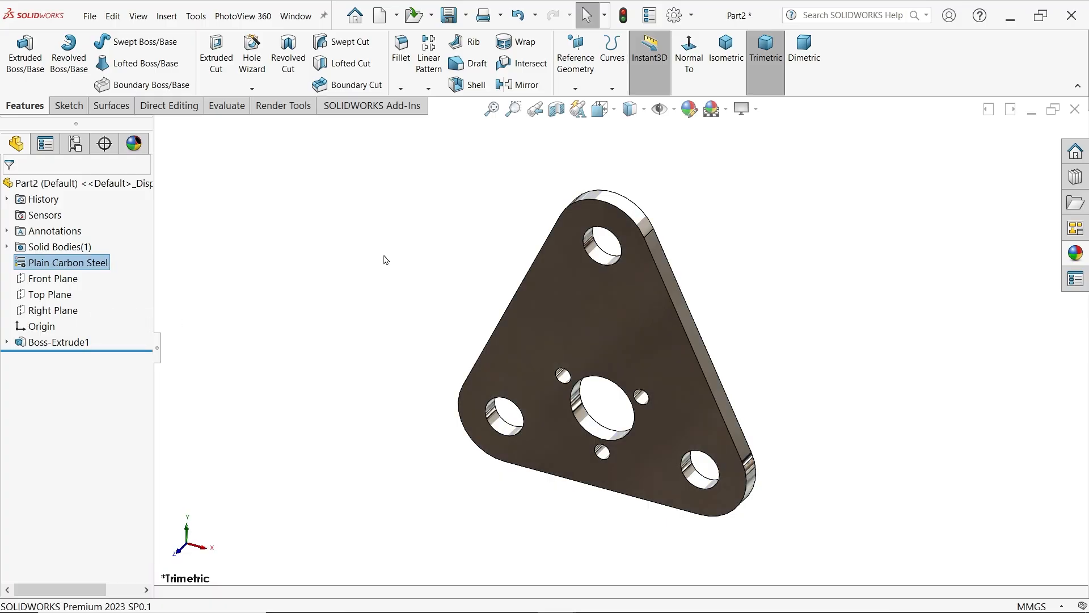
Apply the basic color appearance to the plate's whole body
left_click(1076, 253)
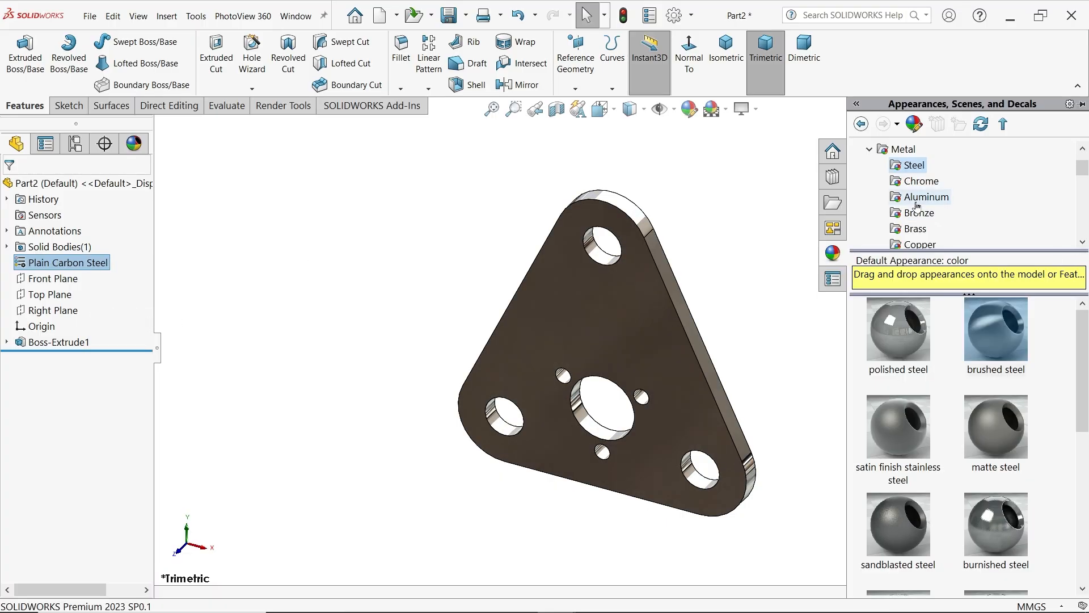
left_click(920, 149)
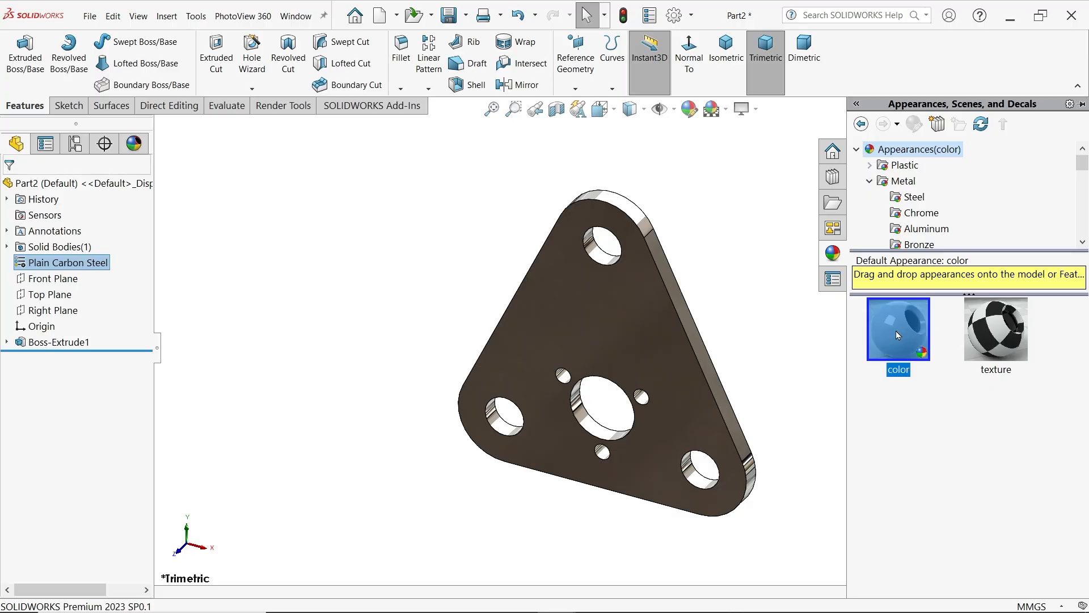
left_click_drag(897, 335, 668, 351)
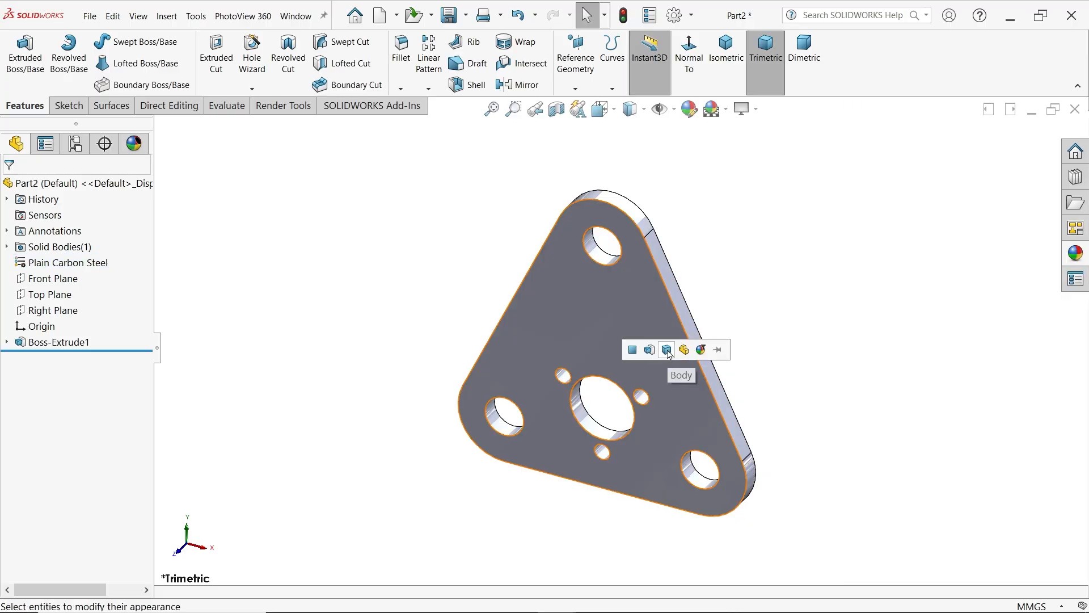
left_click(668, 350)
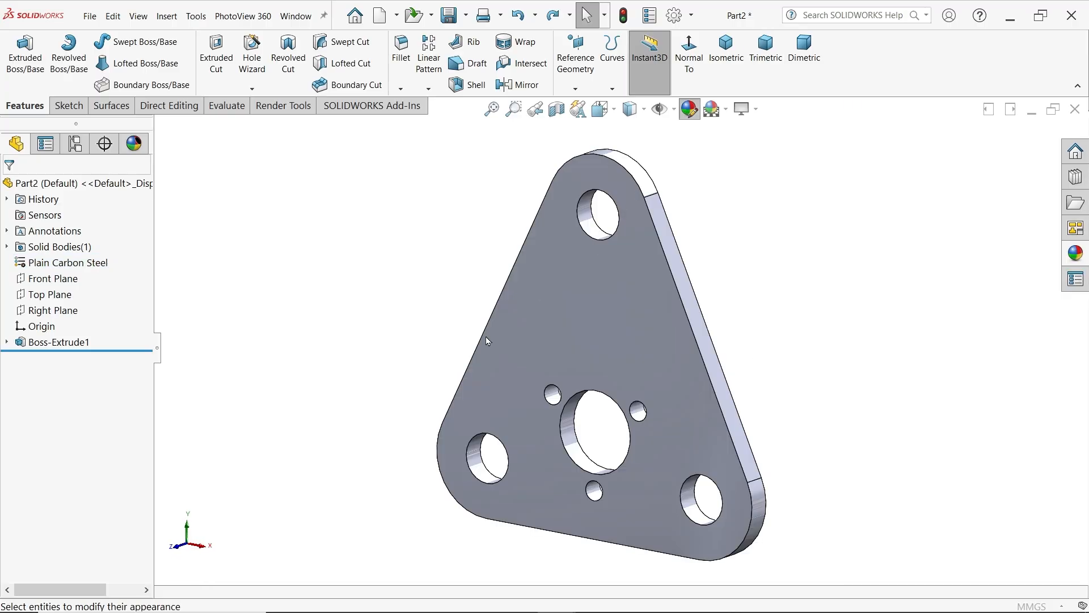
Colour the plate's body with the blue-violet swatch from the standard palette, selecting the body as the target geometry
left_click(88, 499)
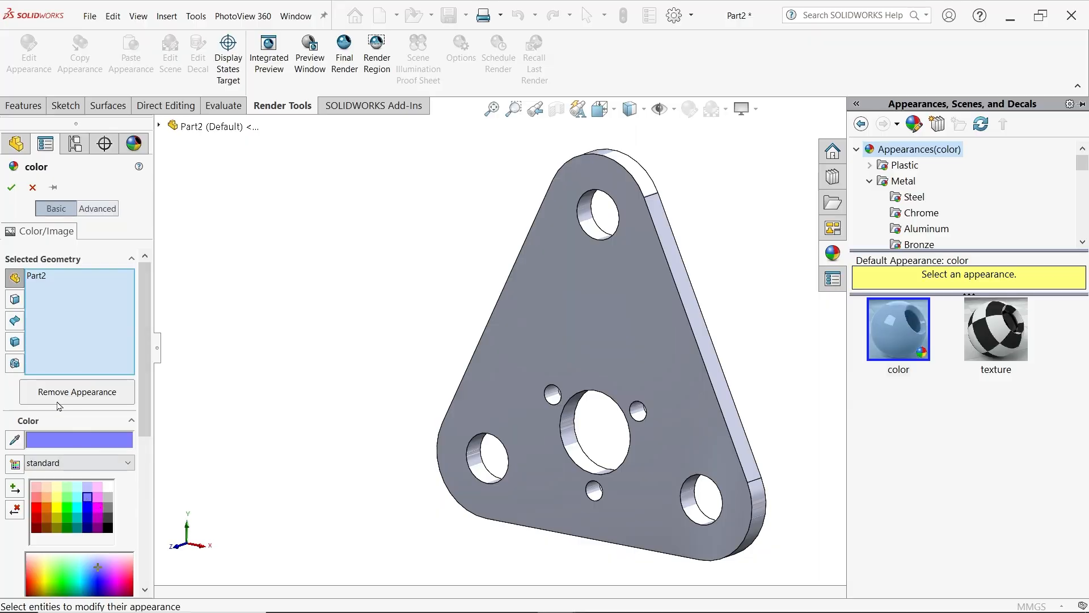
left_click(14, 343)
left_click(554, 357)
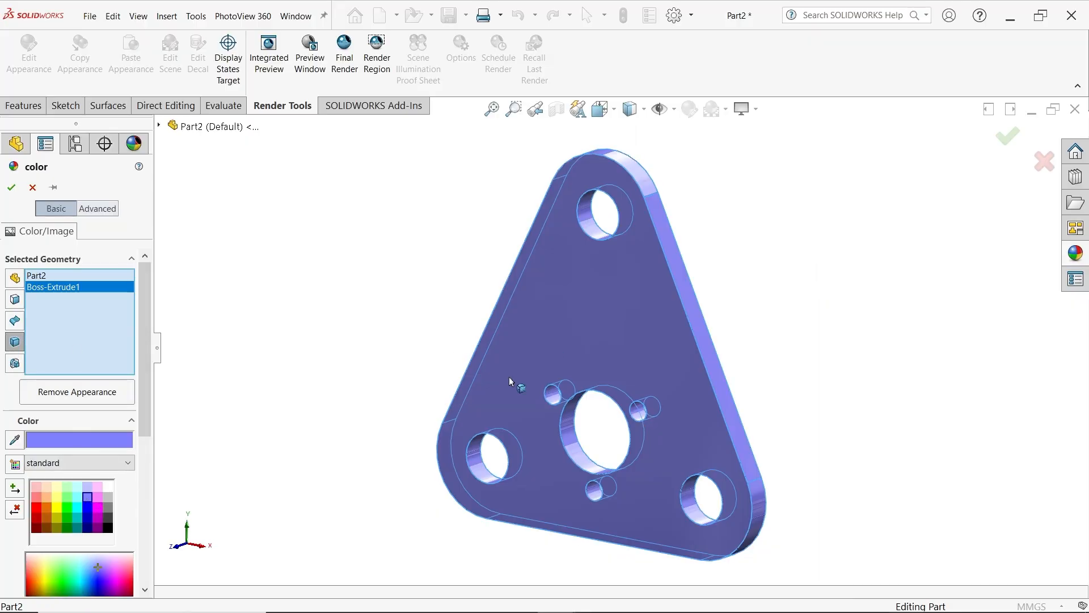
left_click(10, 188)
left_click(470, 270)
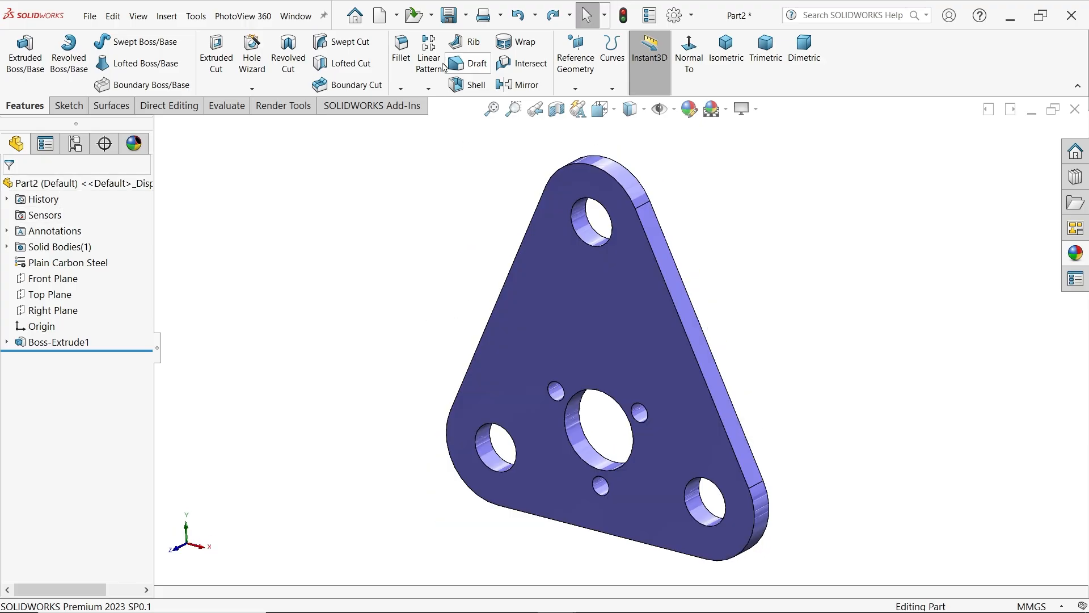
Save the part as Support Plate in the CRANE HOOK DRAWING folder
left_click(449, 20)
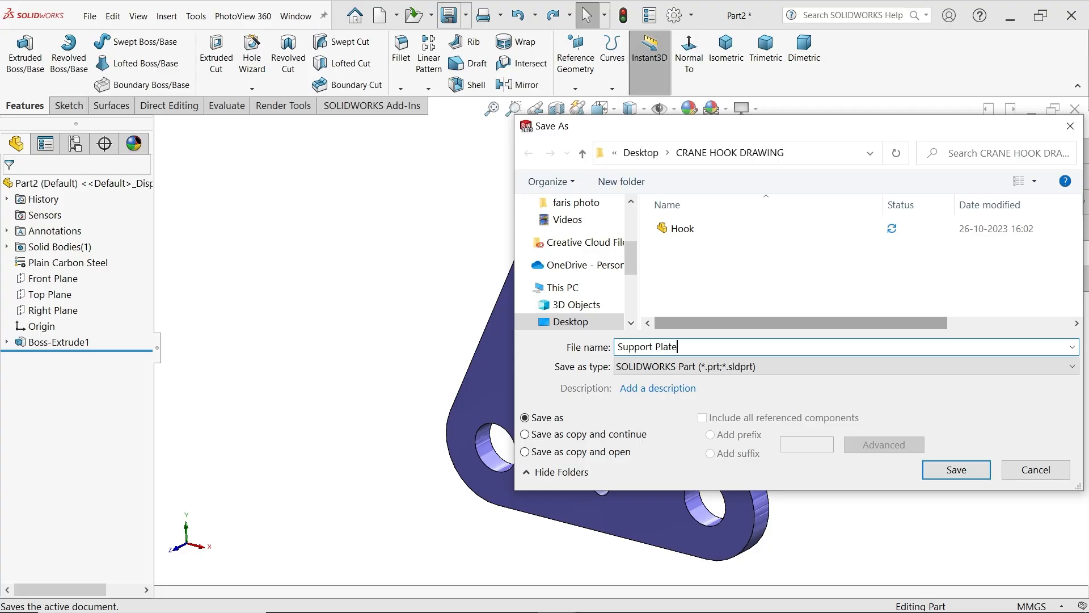
left_click(956, 470)
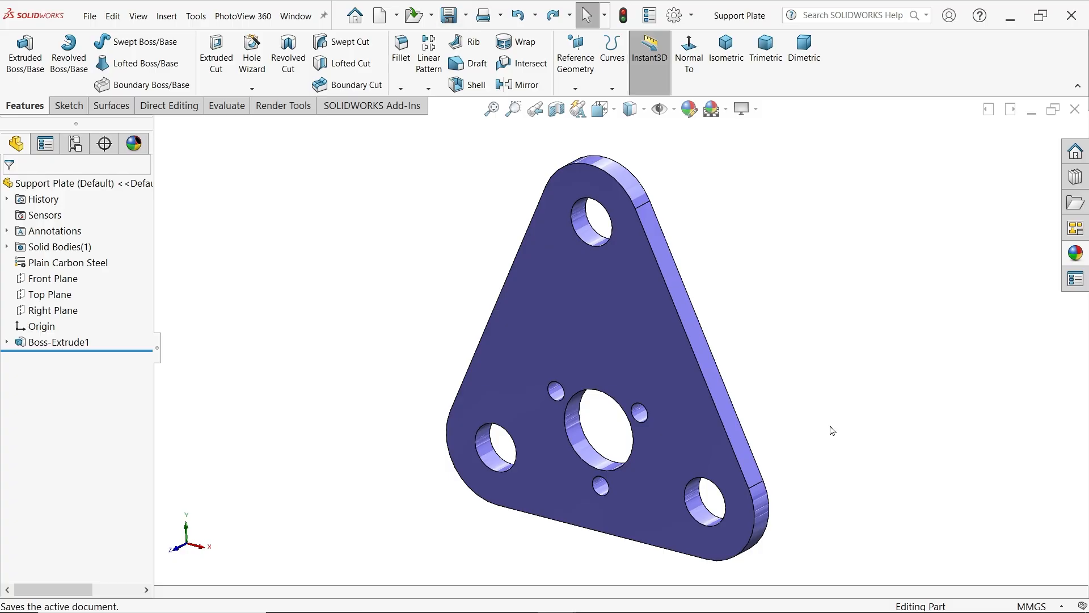
scroll(770, 357, "up", 1)
scroll(709, 375, "down", 1)
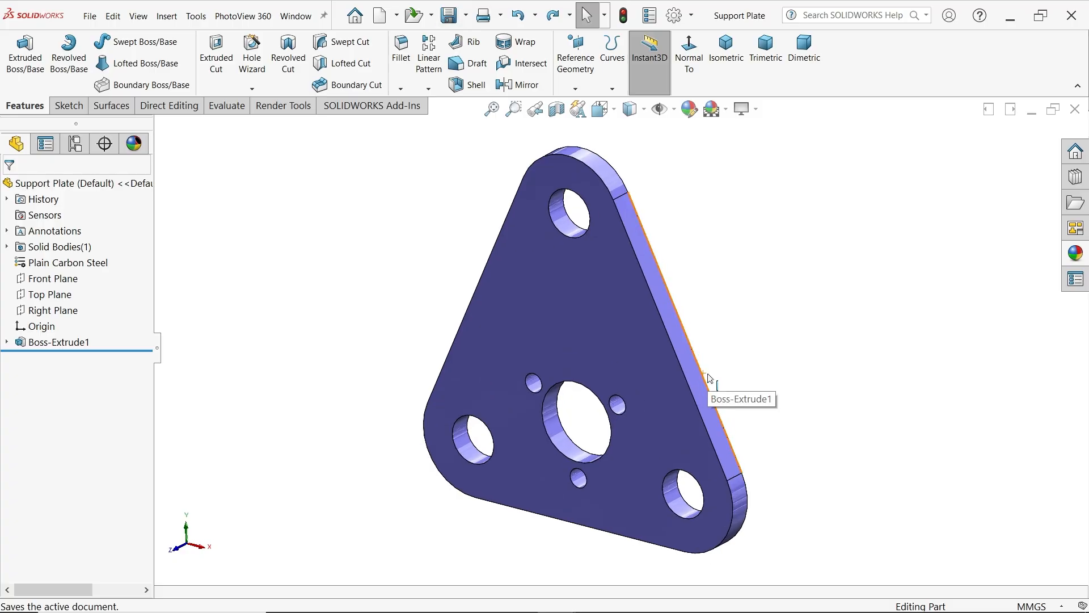
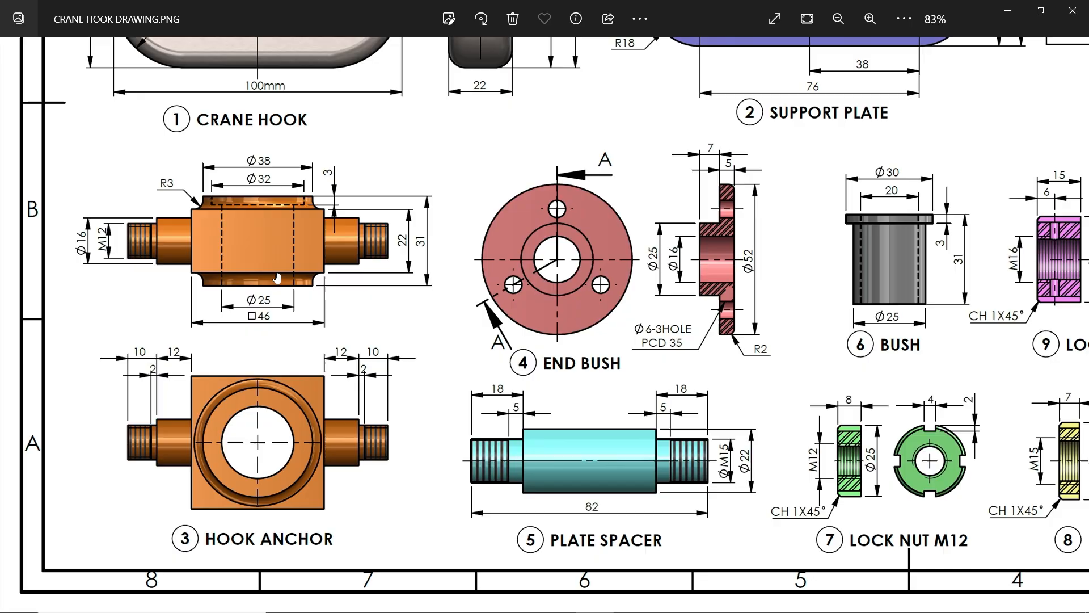
On the Front Plane, sketch a center rectangle at the origin, 46 mm wide and 22 mm high
left_click(1008, 18)
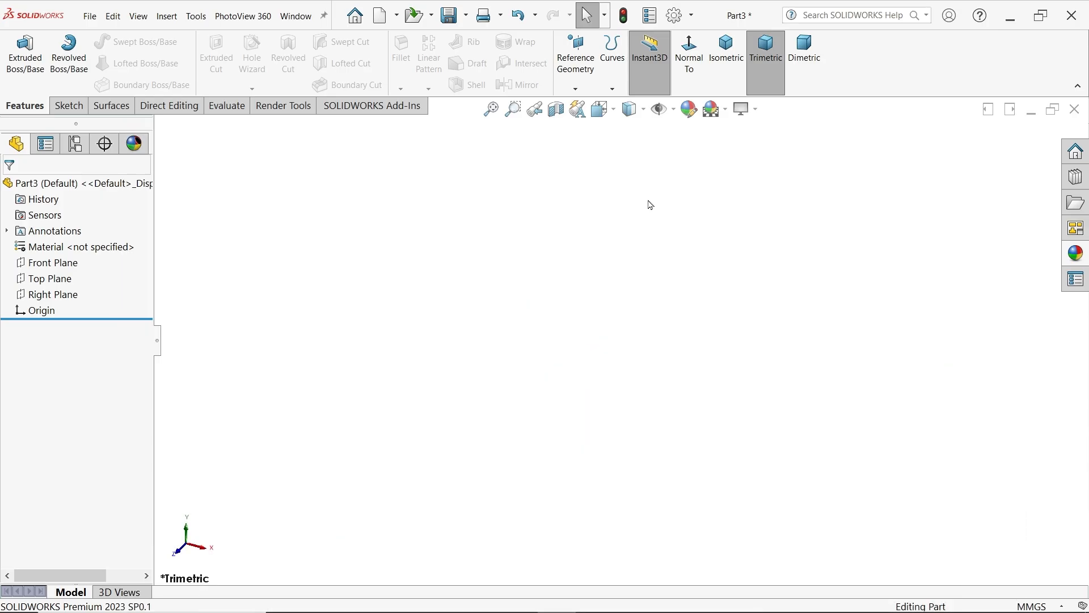
left_click(68, 267)
left_click(77, 248)
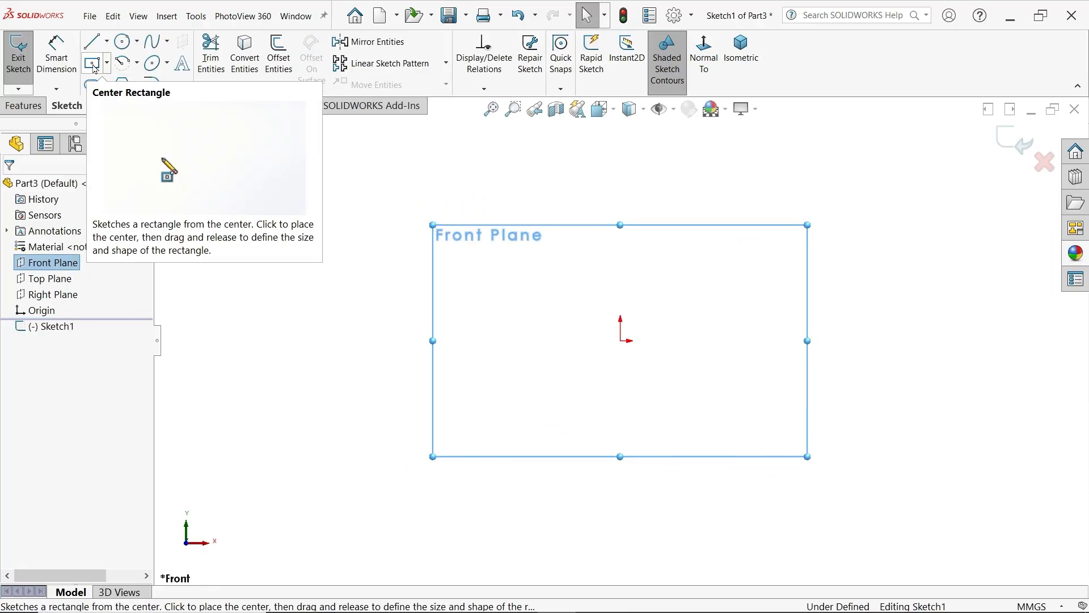
left_click(94, 64)
left_click(620, 340)
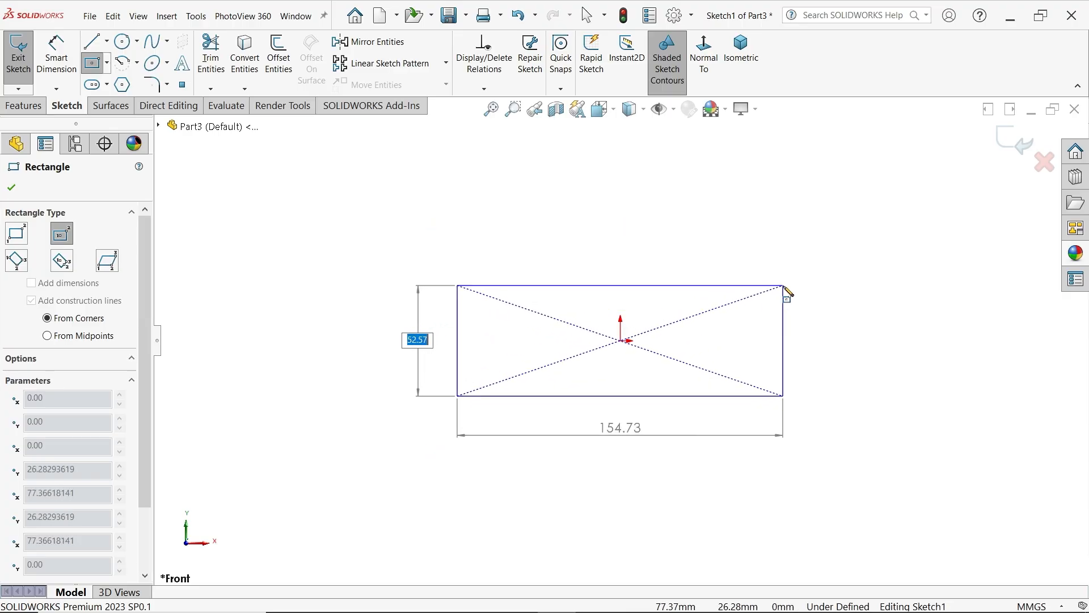
type("22")
key("Tab")
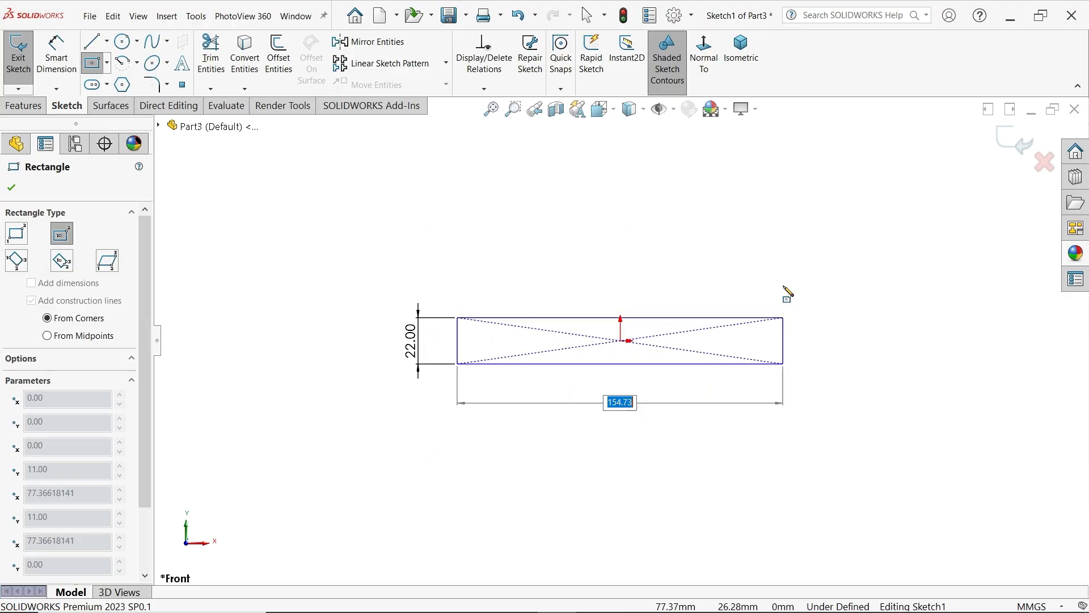
type("46")
key("Return")
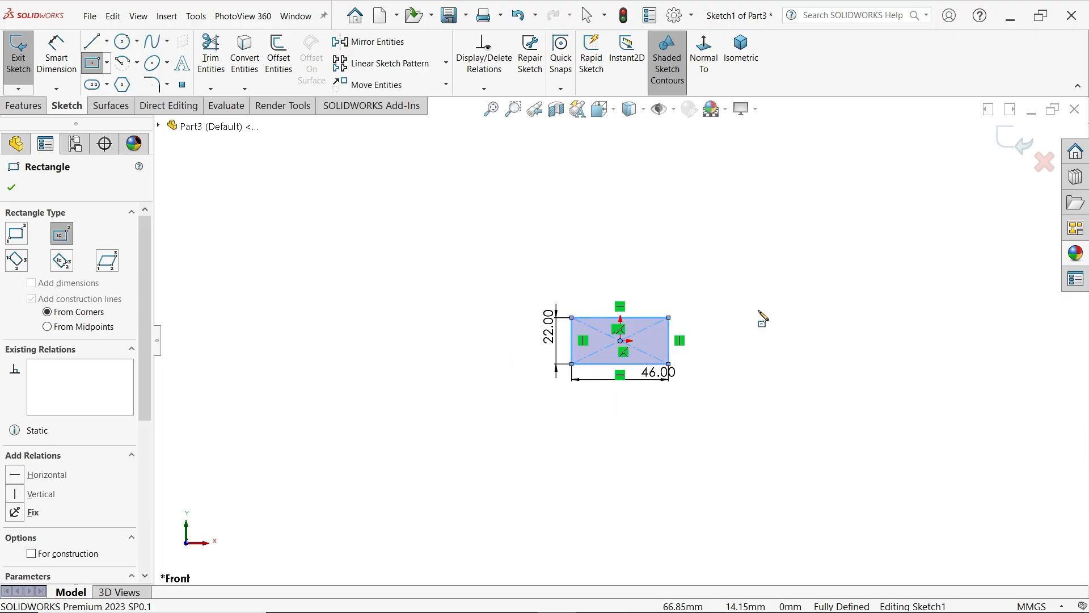
right_click(747, 264)
left_click(777, 269)
Extrude the rectangle 46 mm with the Mid Plane end condition
scroll(703, 341, "down", 3)
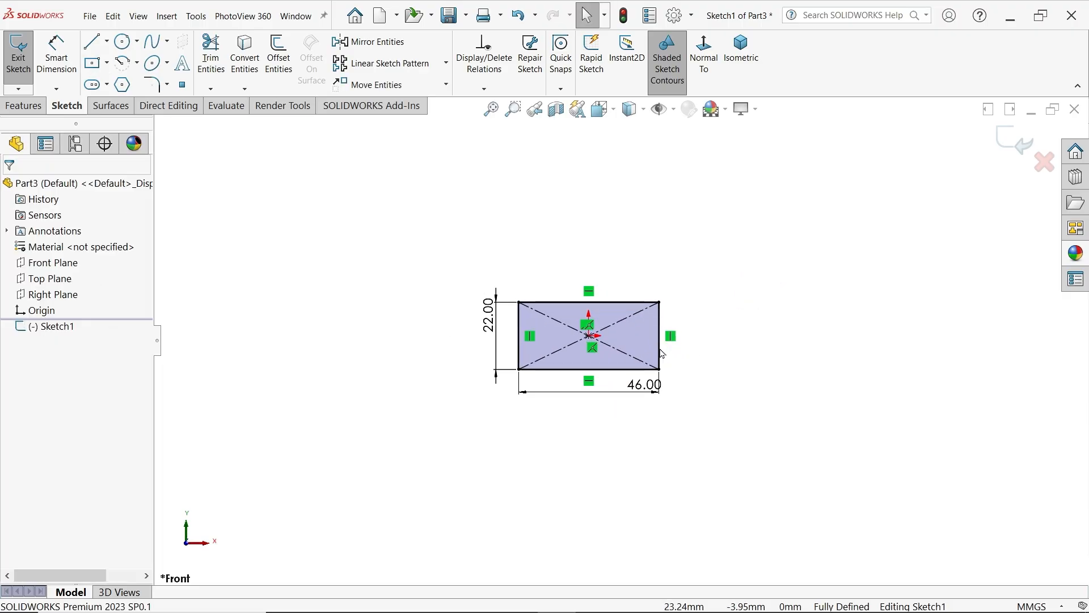
left_click(23, 106)
left_click(25, 54)
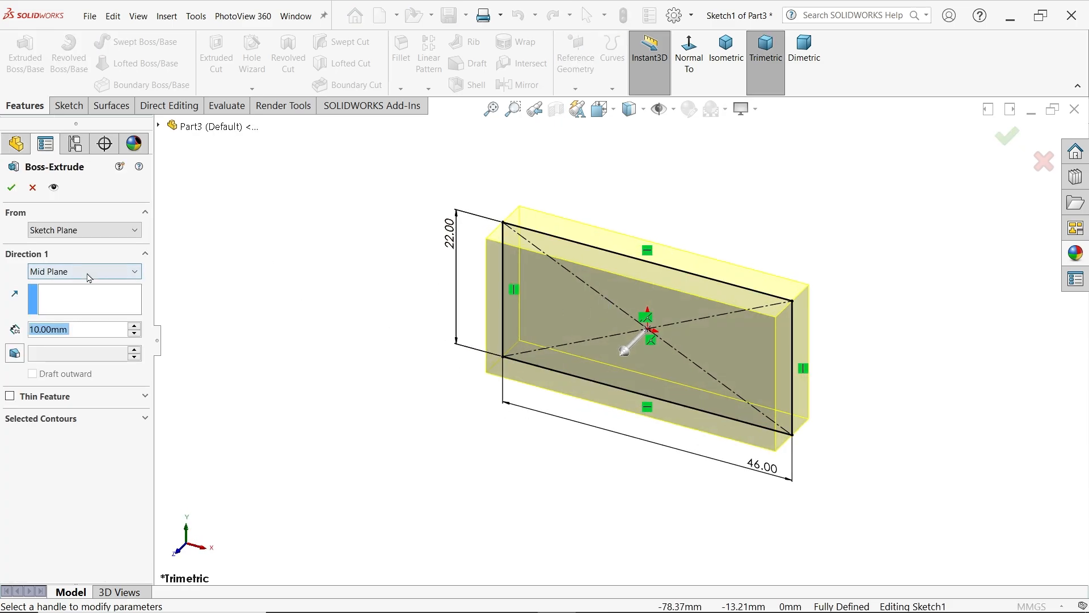
left_click(86, 275)
left_click(86, 275)
left_click_drag(88, 333, 27, 326)
type("46")
key("Return")
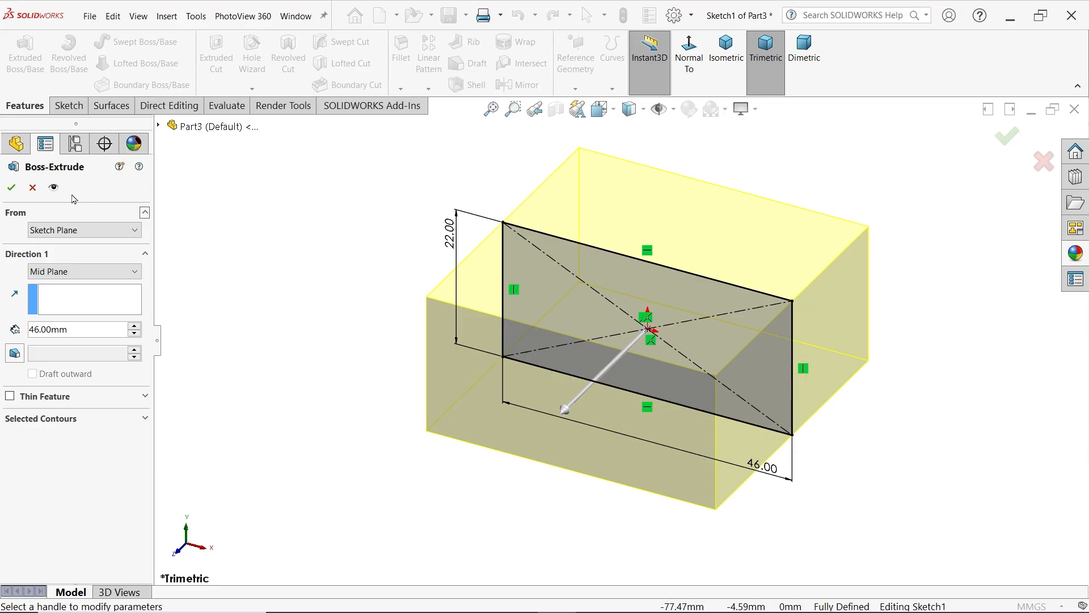
left_click(11, 188)
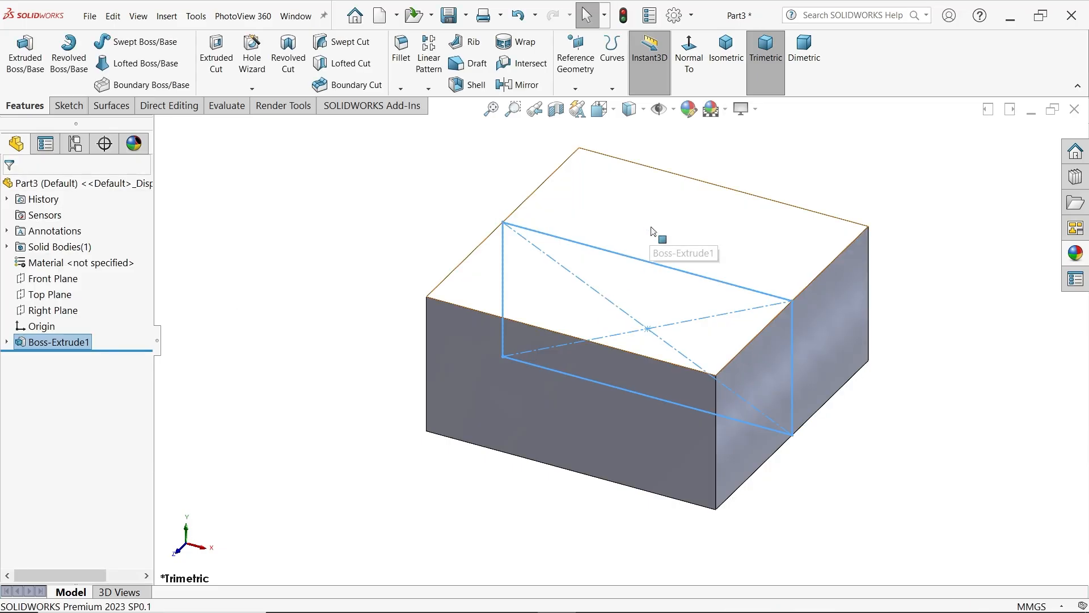
On the block's top face, sketch a 38 mm diameter circle centred on the origin
left_click(683, 230)
left_click(701, 193)
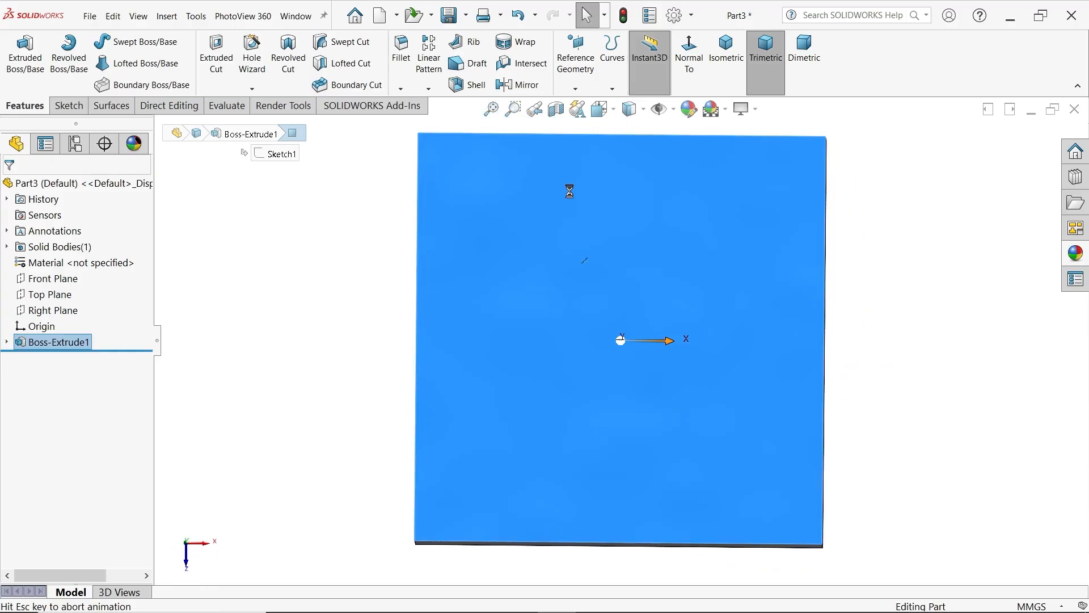
left_click(624, 341)
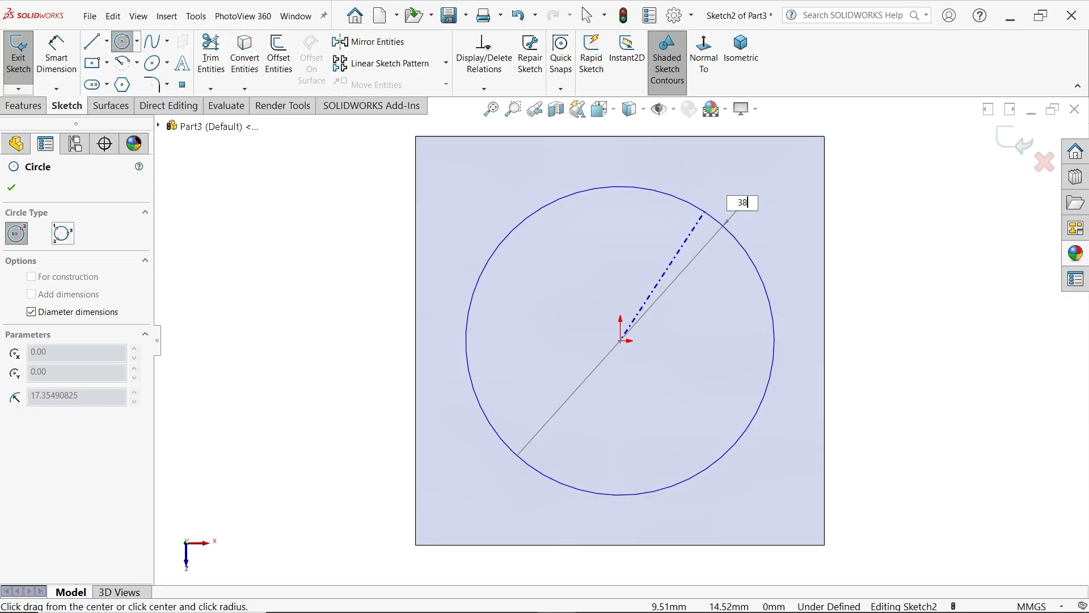
key("Return")
left_click(10, 188)
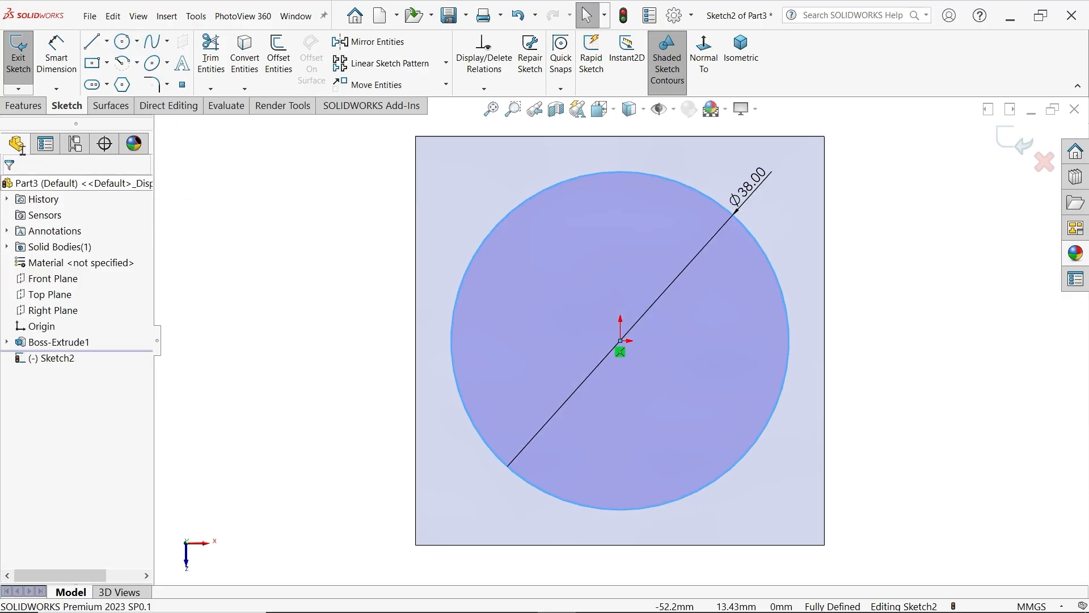
Begin a boss extrusion of the circle and work out its height in Calculator as (31 − 22) ÷ 2
left_click(23, 106)
left_click(25, 56)
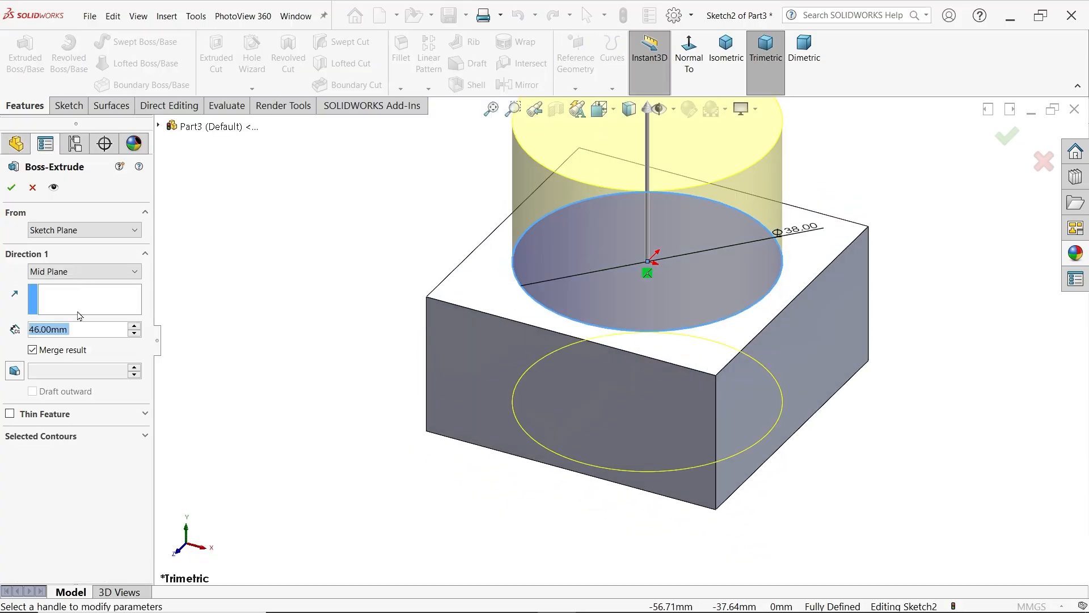
key("XF86Calculator")
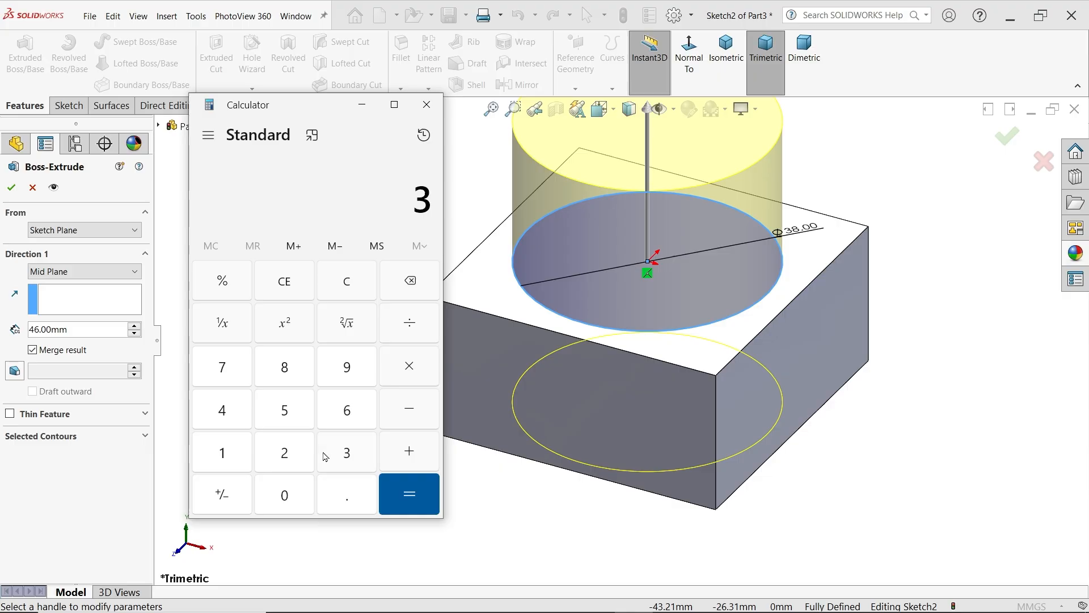
left_click(231, 457)
double_click(274, 459)
left_click(409, 491)
left_click(284, 453)
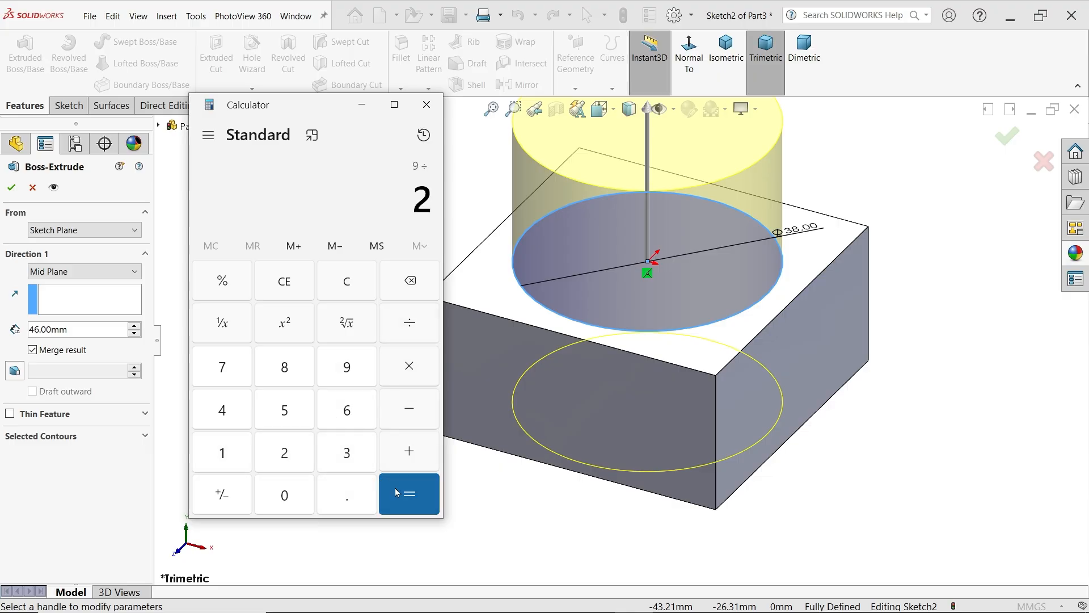
left_click(409, 493)
left_click(428, 106)
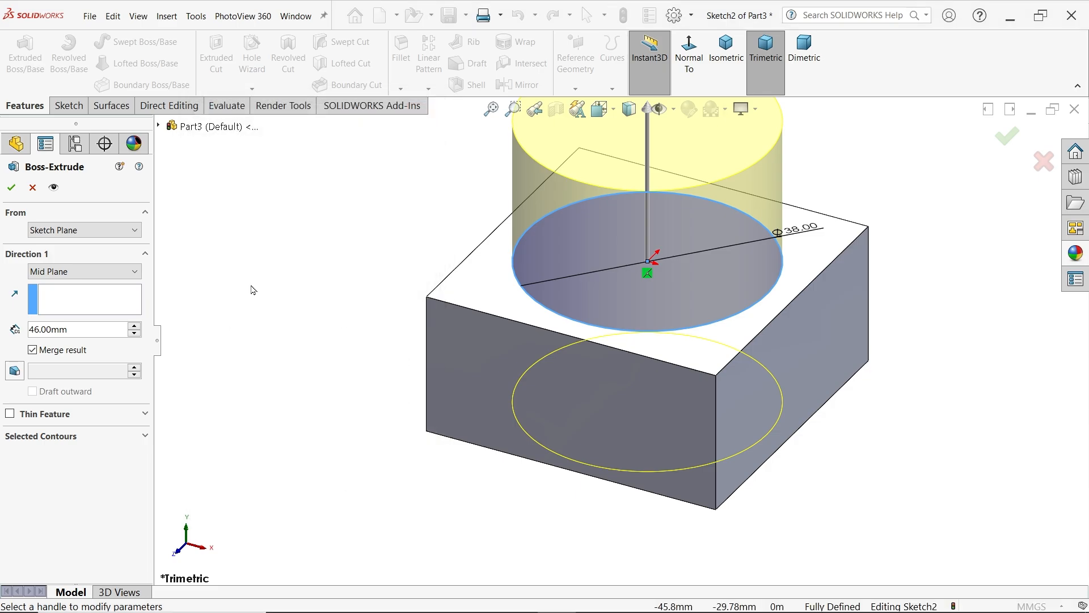
Set the circular boss's upward extrusion to a Blind depth of 4.5 mm
left_click_drag(72, 331, 34, 331)
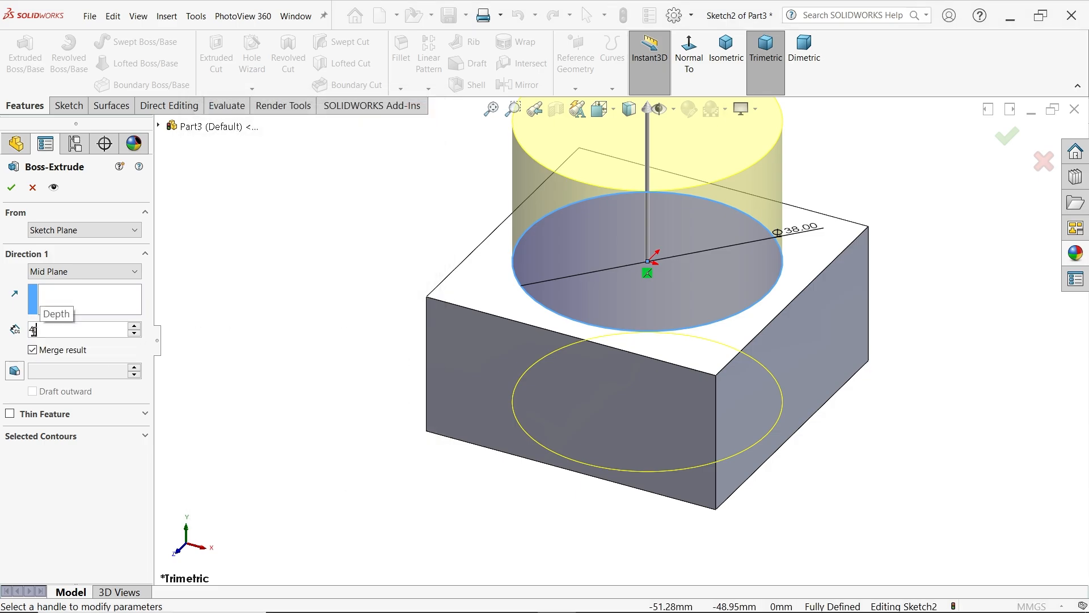
type("4.5")
key("Return")
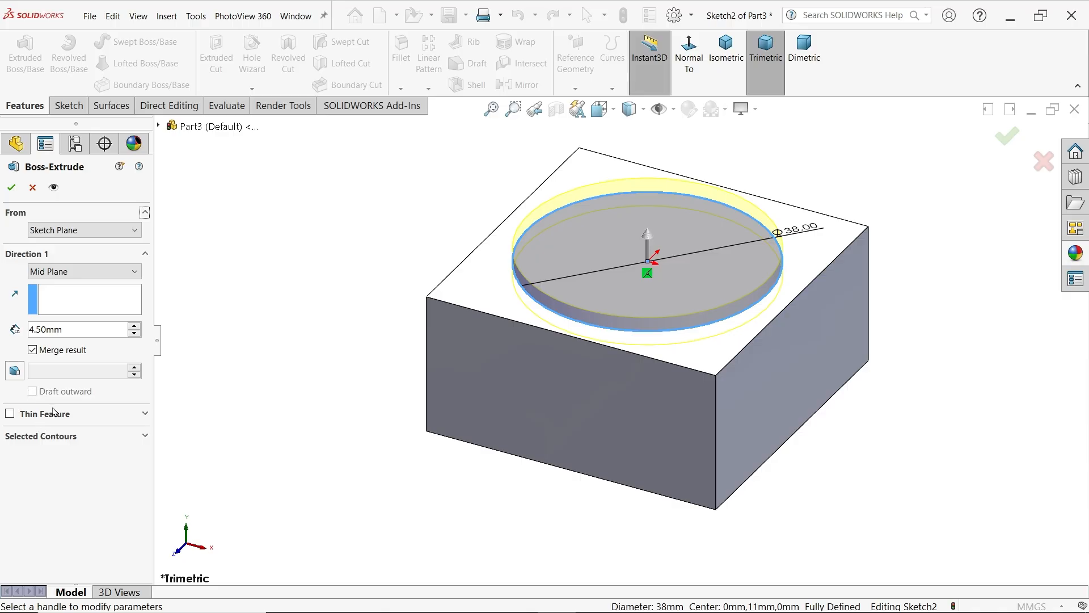
left_click(68, 273)
left_click(108, 285)
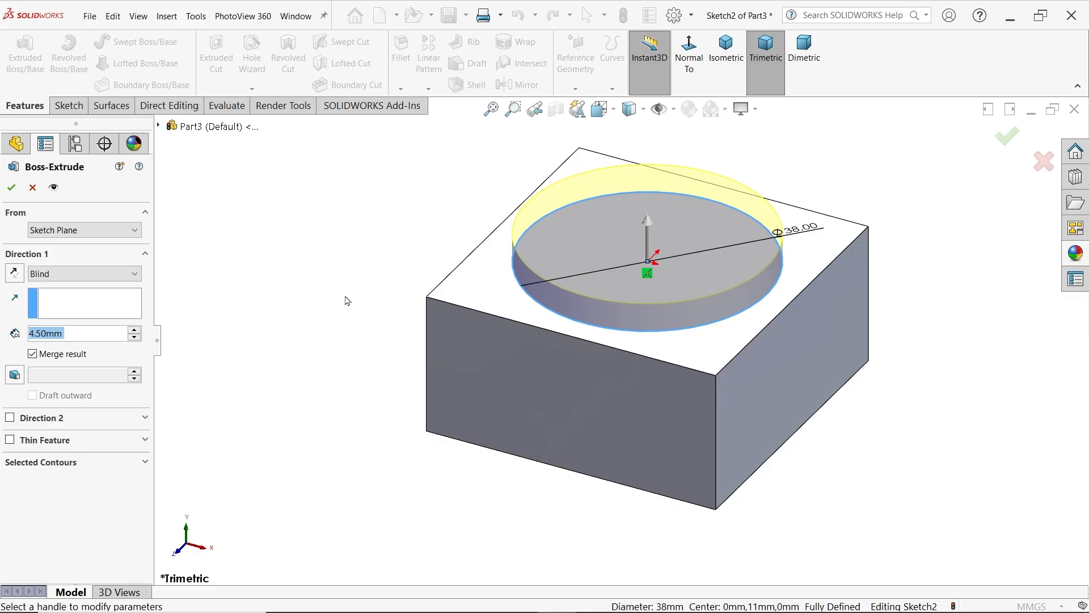
Extrude the circle in the second direction as well, through the block, with a Blind depth of 22+4.5 mm
left_click(10, 419)
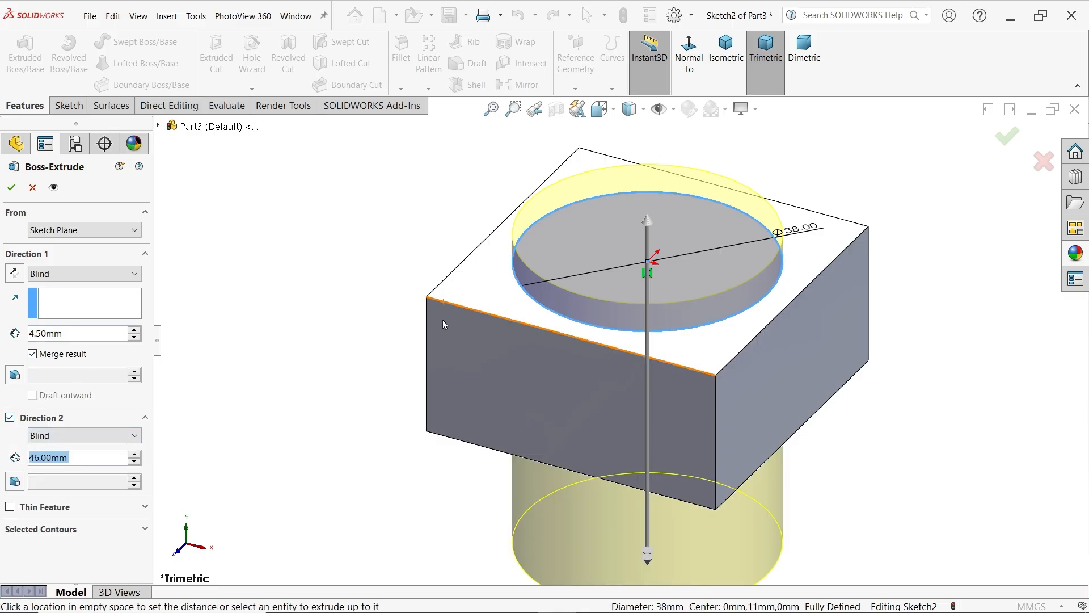
type("22")
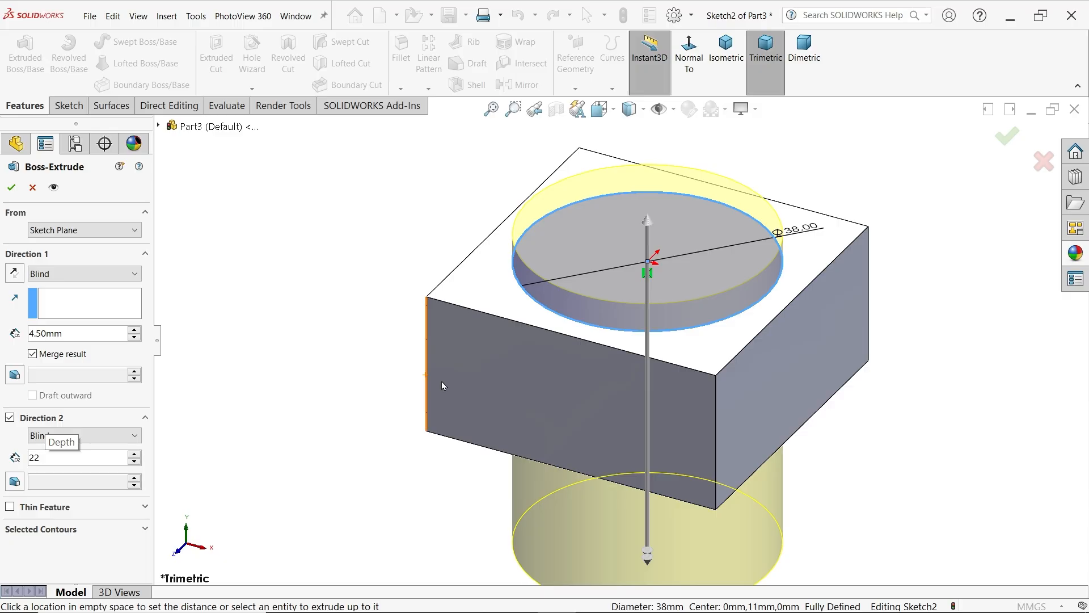
type("+4.5")
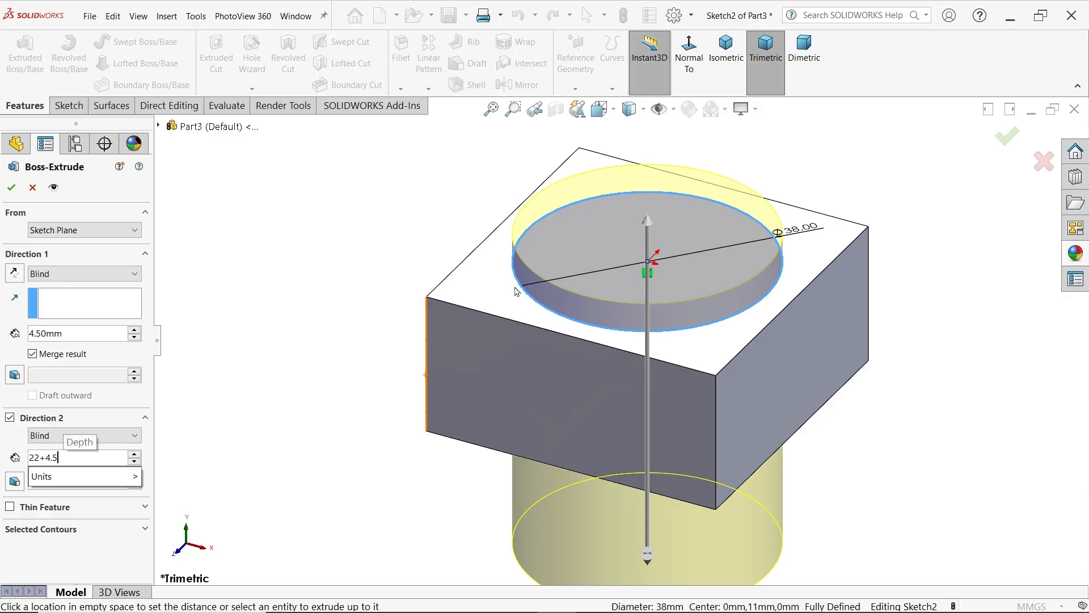
key("Return")
middle_click_drag(333, 271, 332, 342)
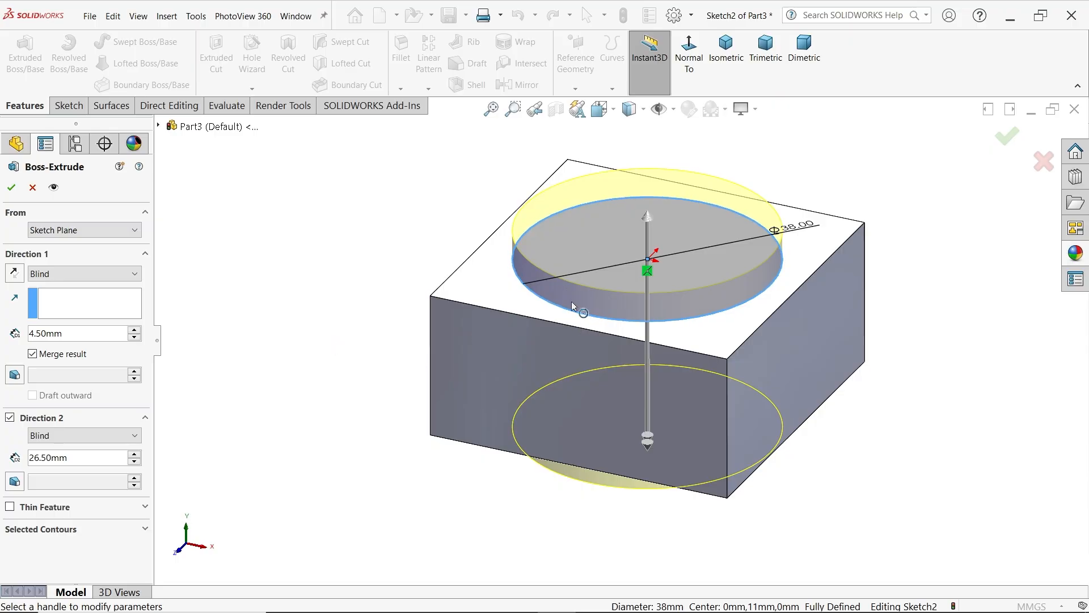
key("Return")
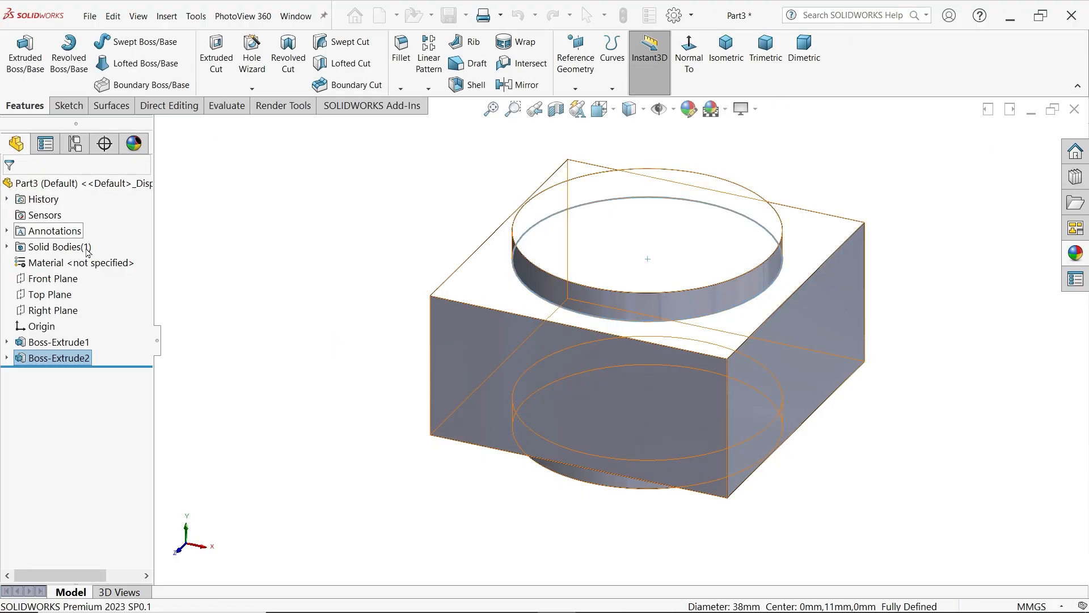
On the Front Plane, sketch a closed full-height half-profile from the central axis, about 12 mm wide, stepping out to about 14 mm near the top
left_click(52, 279)
left_click(71, 261)
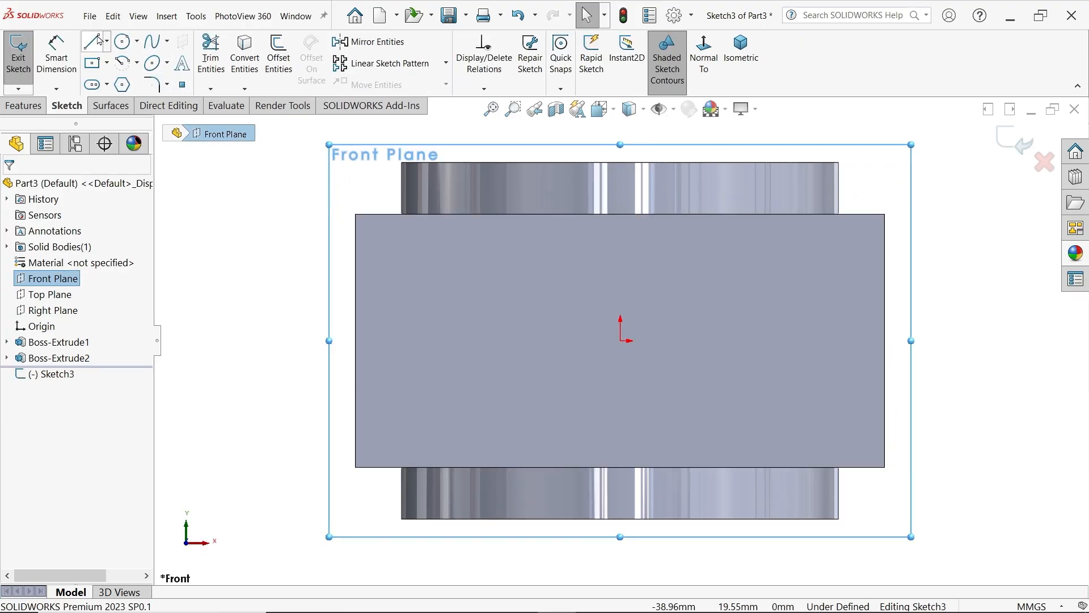
left_click(98, 40)
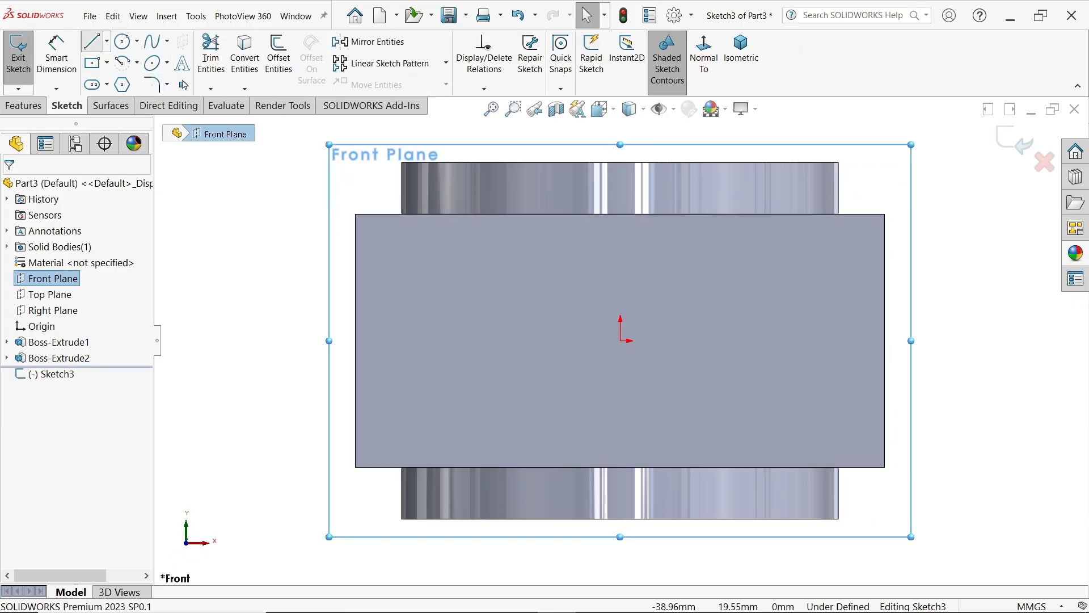
left_click(620, 162)
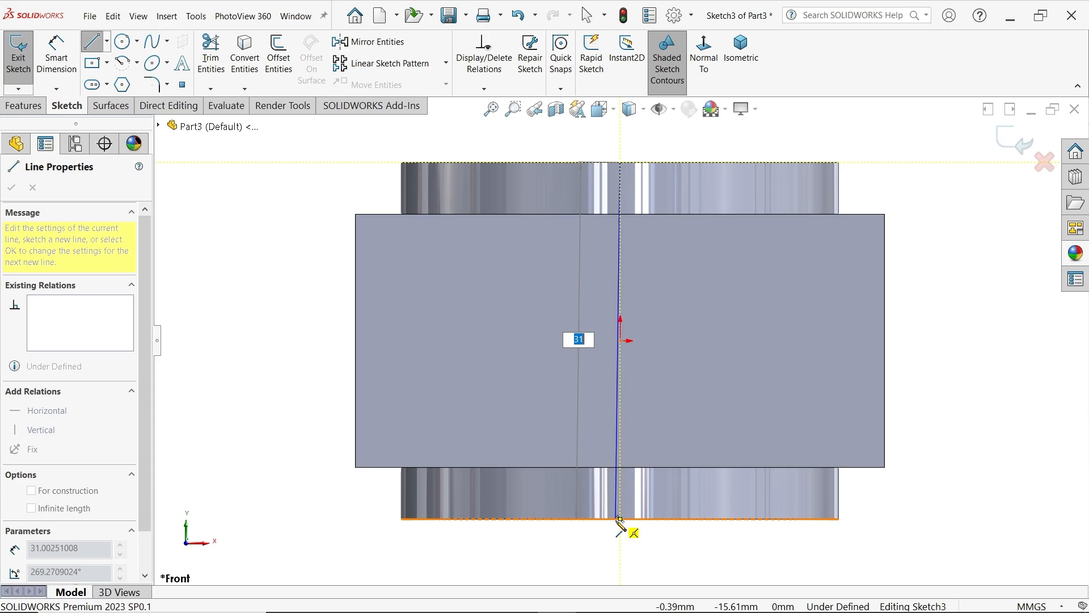
left_click(620, 519)
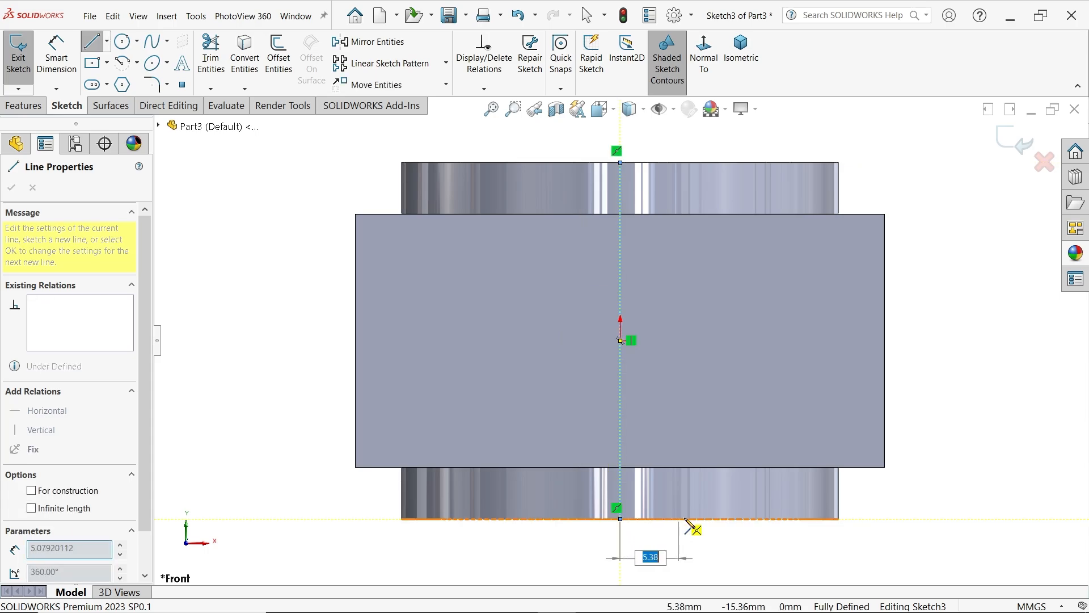
left_click(757, 520)
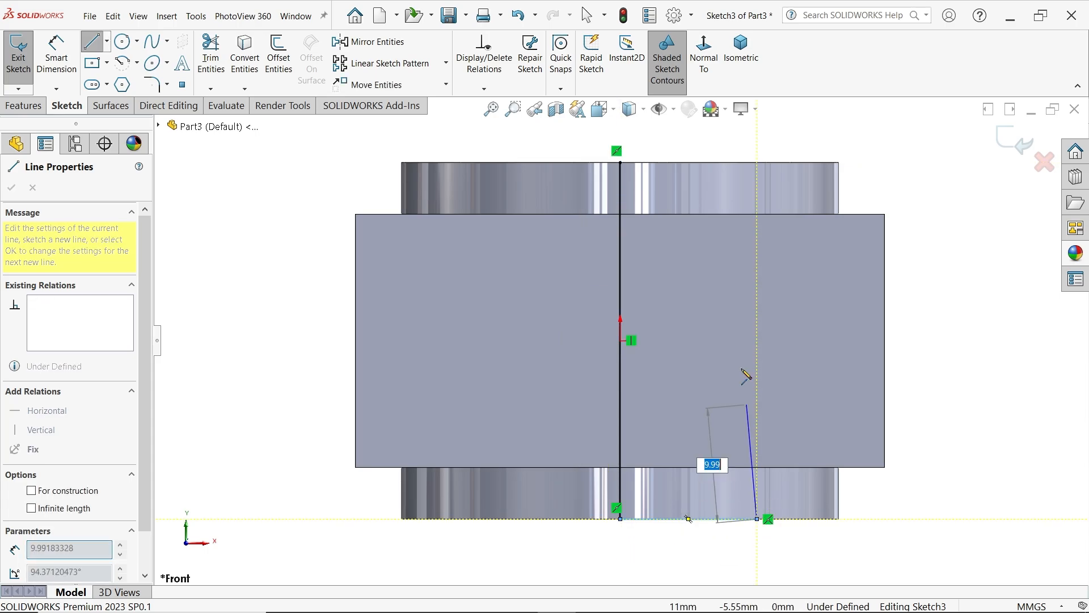
left_click(756, 197)
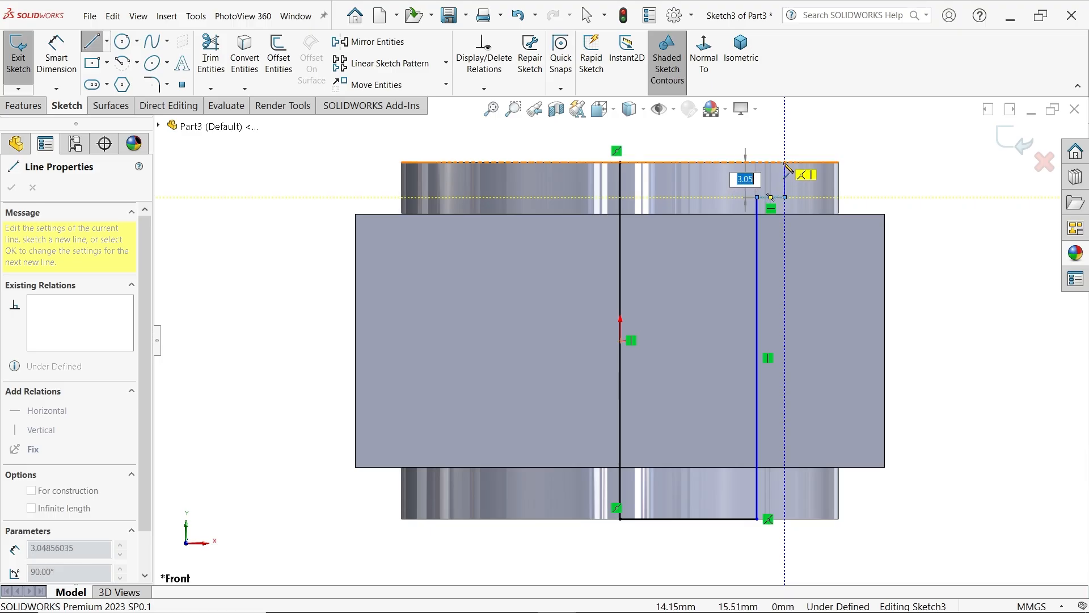
left_click(785, 197)
left_click(785, 162)
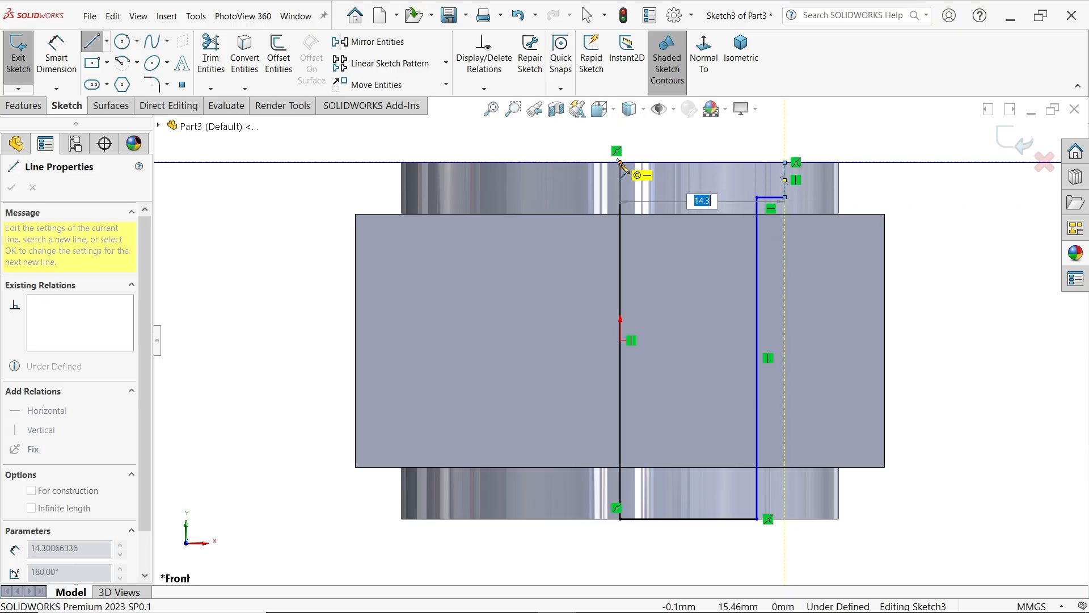
left_click(620, 163)
right_click(541, 185)
left_click(571, 193)
Dimension the short vertical edge of the profile's upper step as 3 mm
scroll(677, 288, "up", 2)
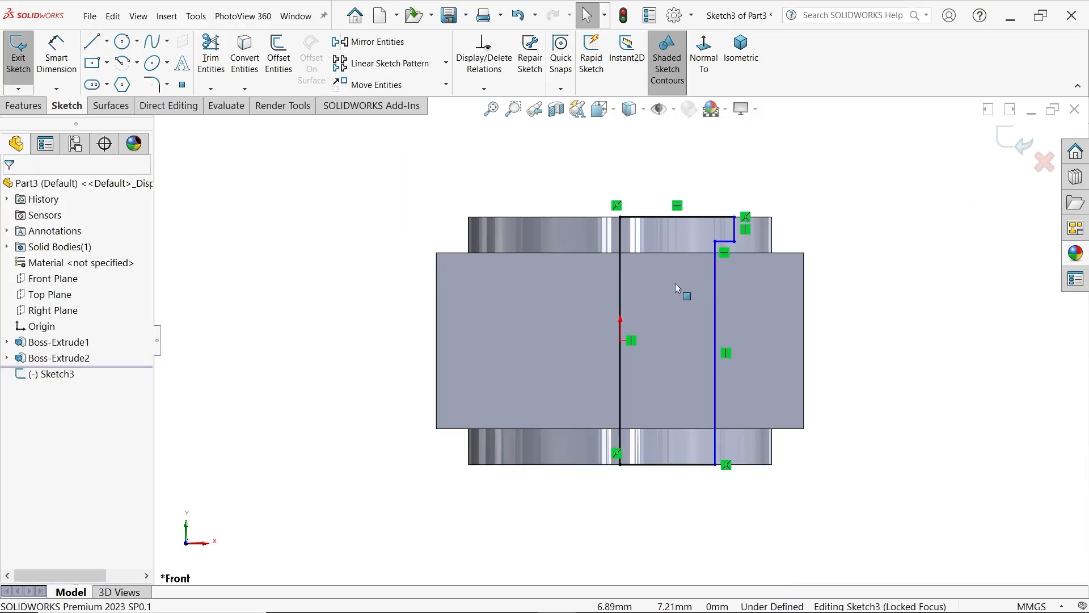
left_click(57, 57)
scroll(329, 91, "up", 1)
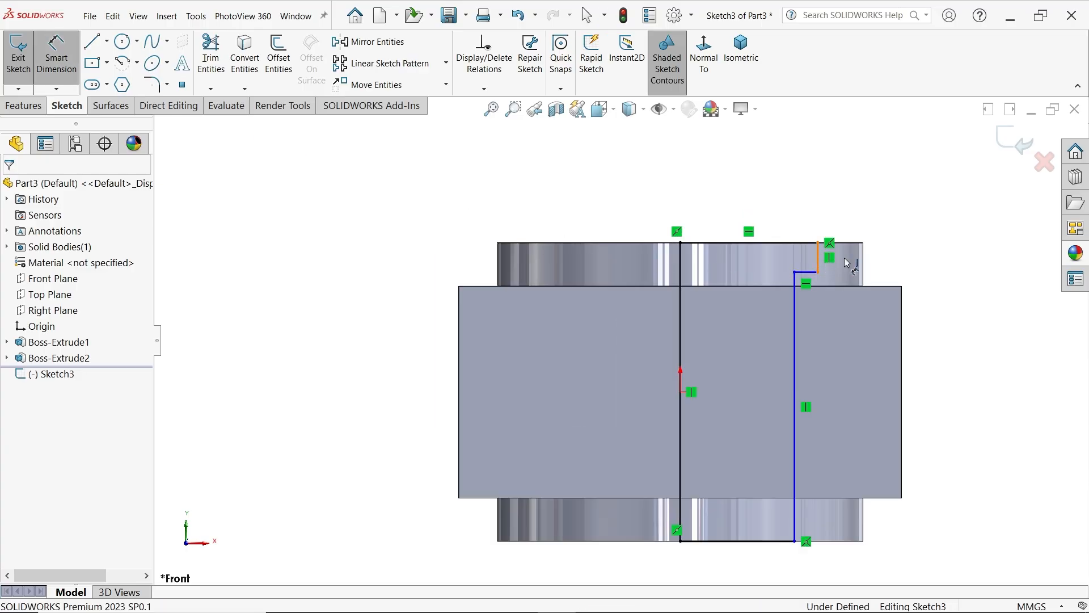
left_click(819, 263)
left_click(910, 244)
type("3")
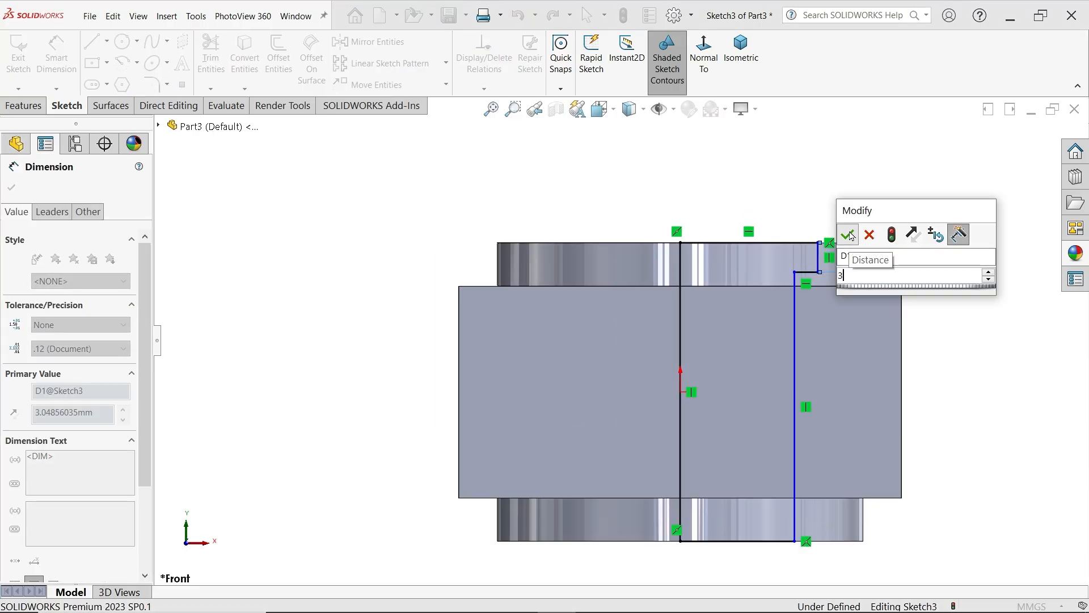
key("Return")
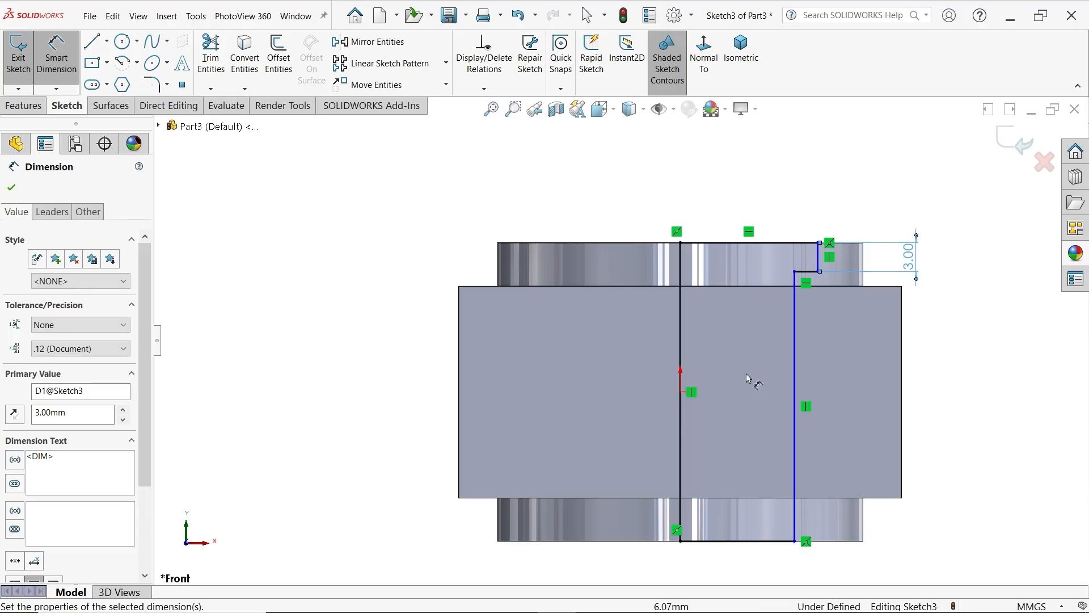
Dimension the distance from the central axis to the profile's long vertical edge as 25/2 mm
left_click(795, 383)
left_click(681, 400)
scroll(624, 346, "up", 2)
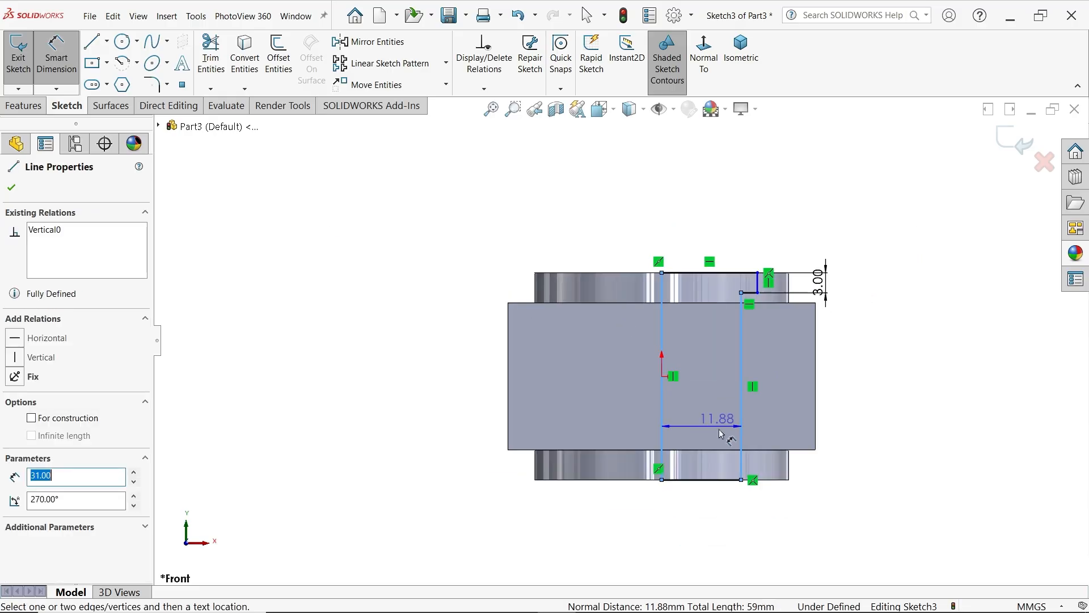
left_click(694, 494)
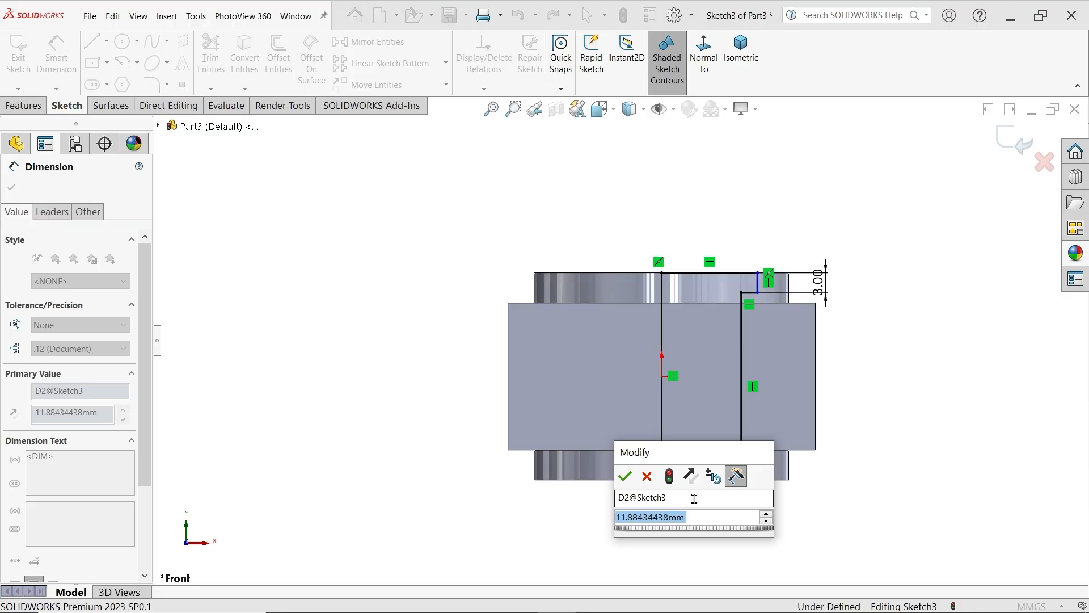
type("20")
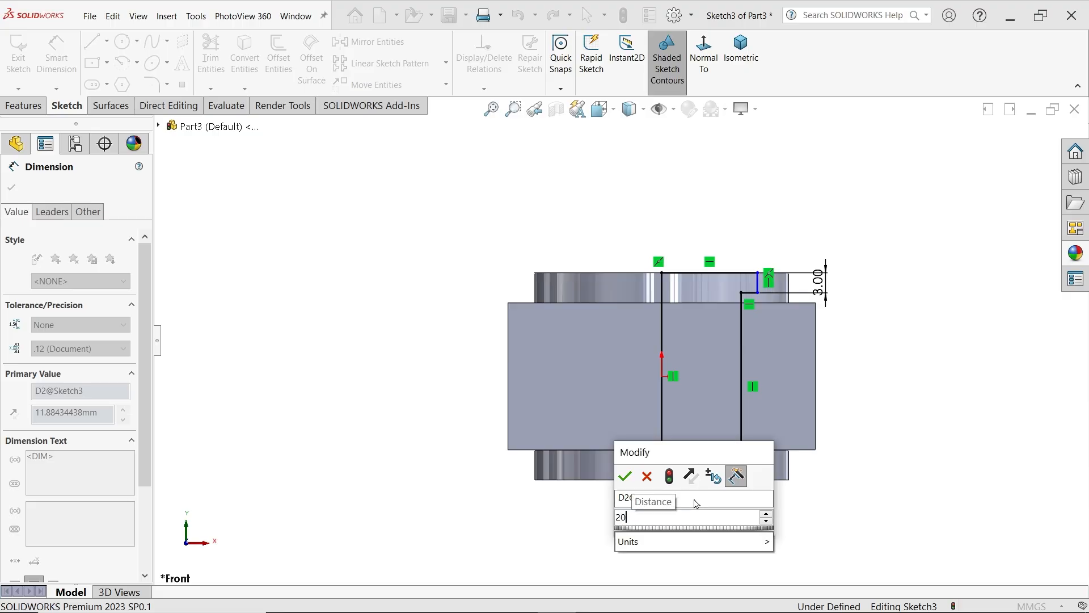
key("BackSpace")
type("3/2")
key("Return")
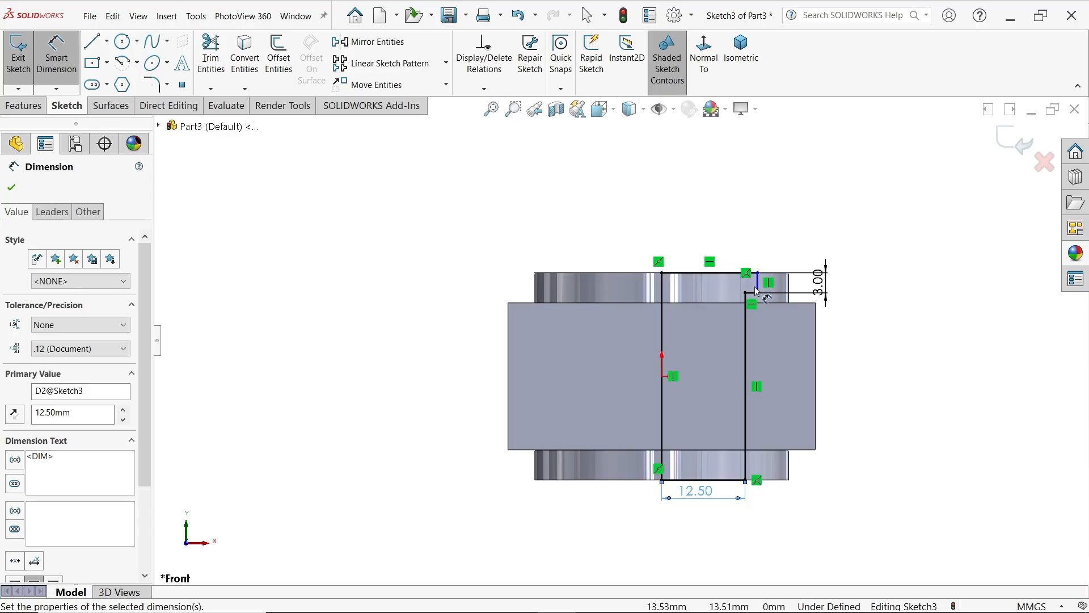
Dimension the distance from the central axis to the upper step's outer edge as 32/2 mm
left_click(662, 282)
left_click(758, 283)
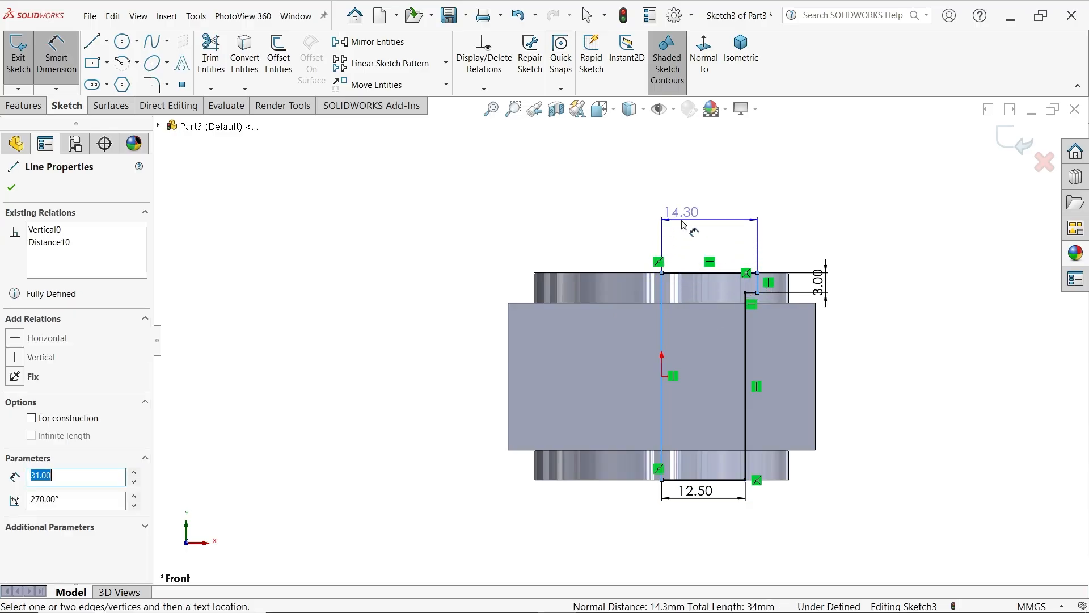
left_click(687, 216)
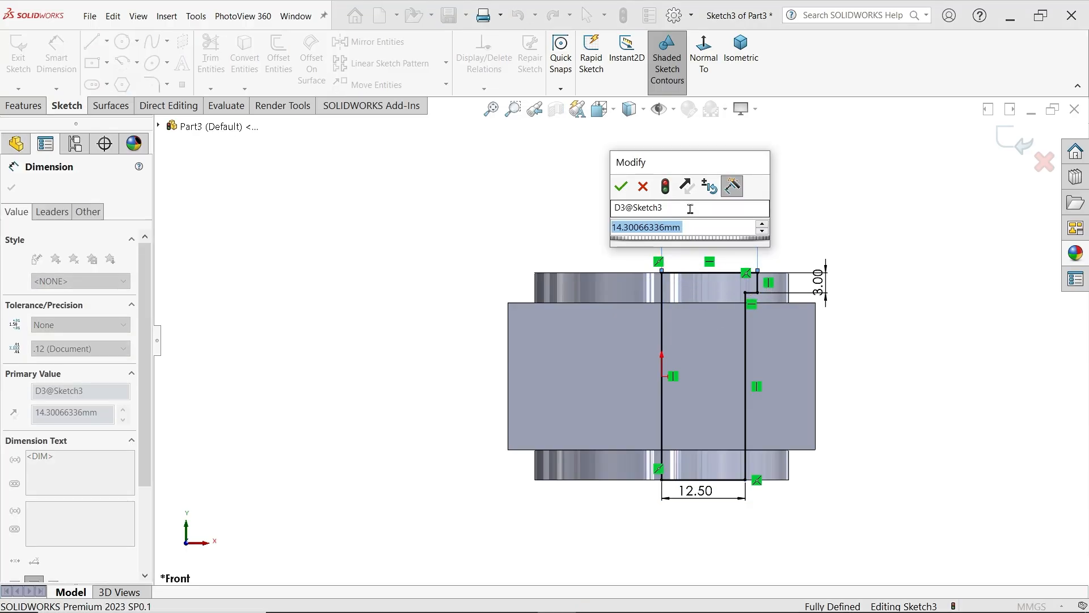
type("32/2")
key("Return")
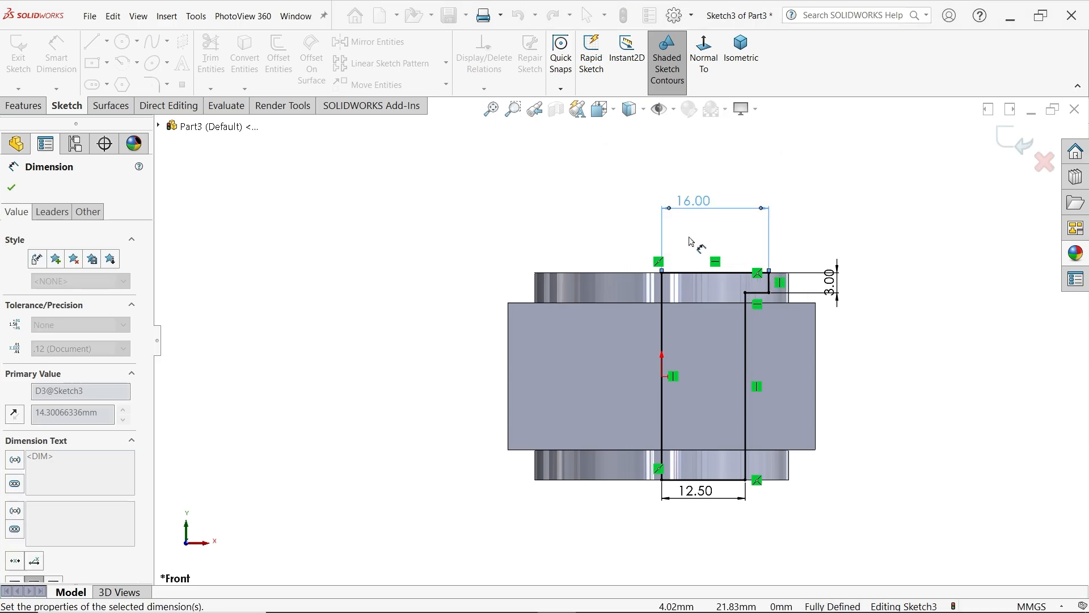
Revolve-cut the stepped profile through the block and bosses, Blind 360 degrees about the profile's central vertical line
left_click(23, 106)
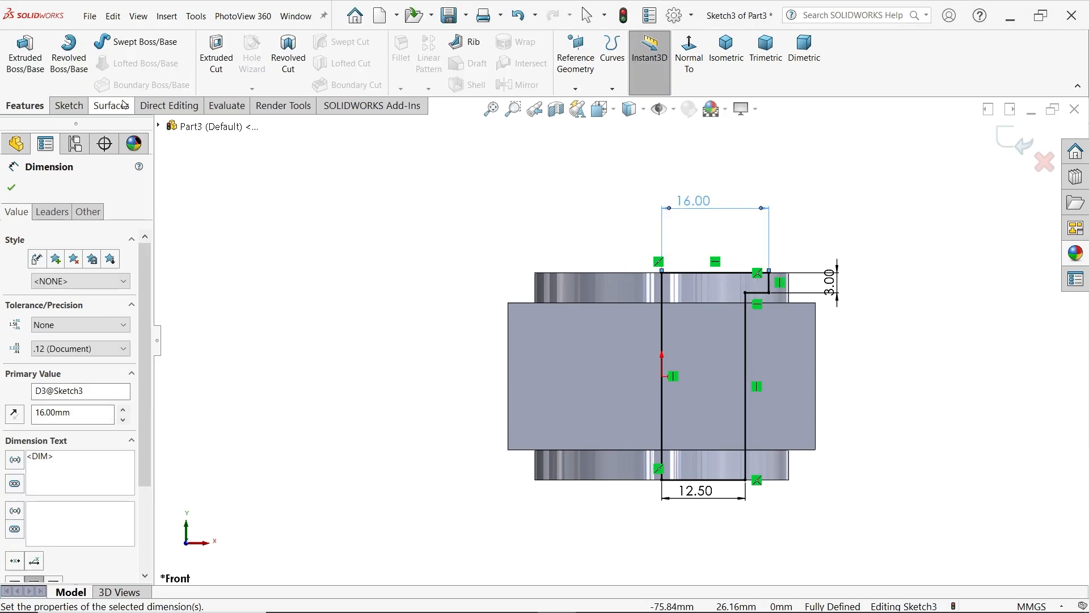
left_click(293, 58)
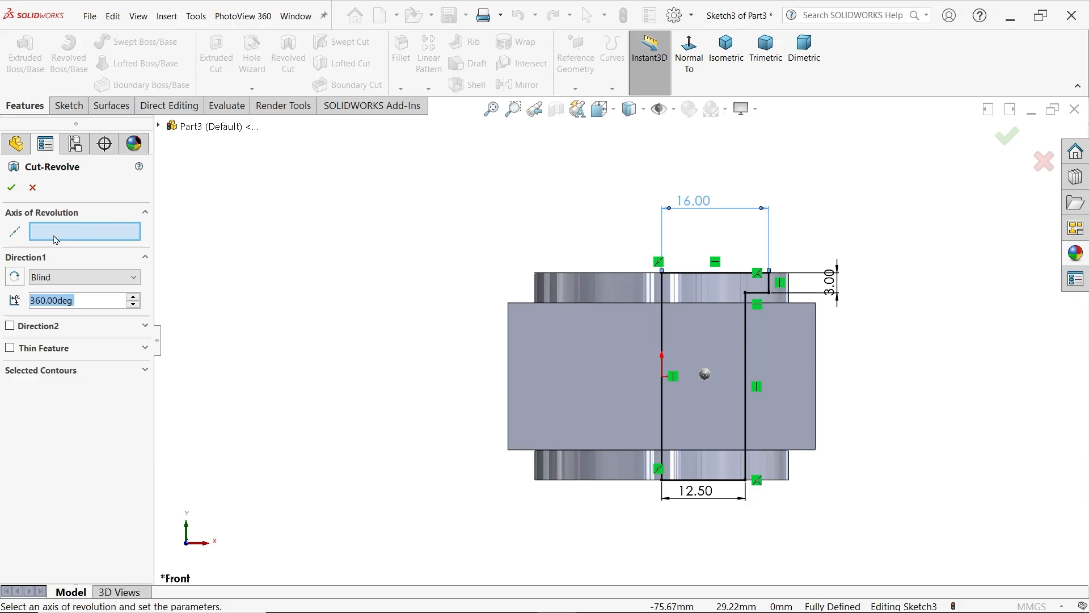
middle_click_drag(591, 204, 524, 256)
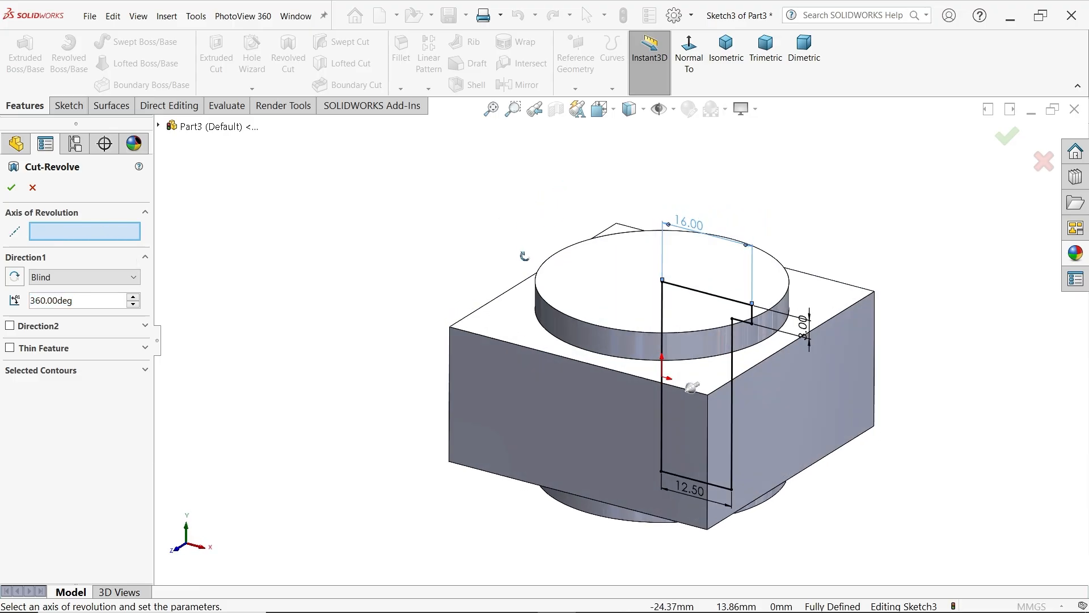
scroll(780, 432, "down", 1)
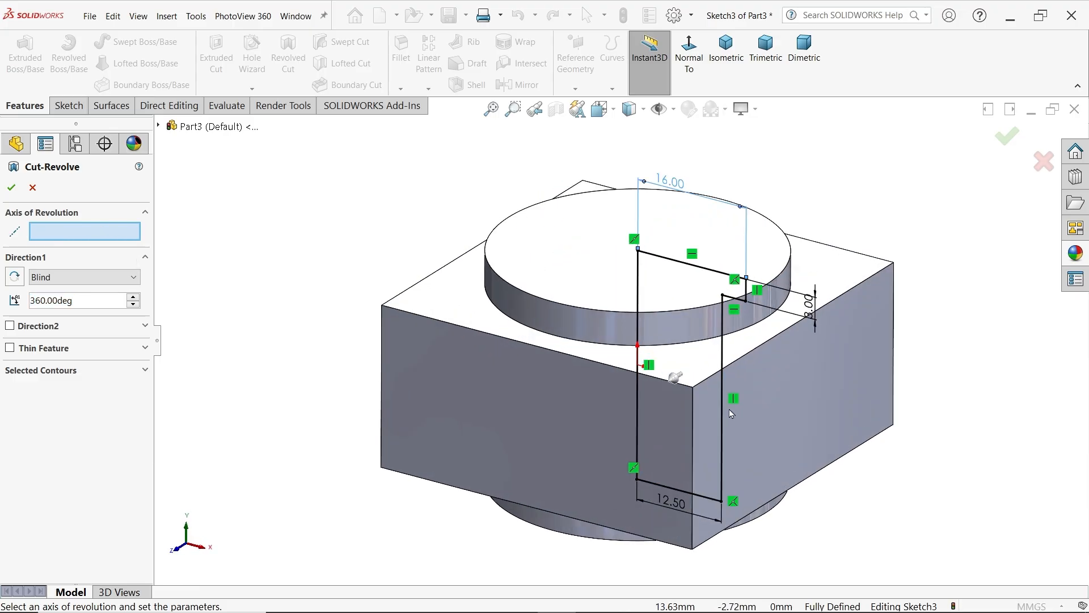
left_click(638, 302)
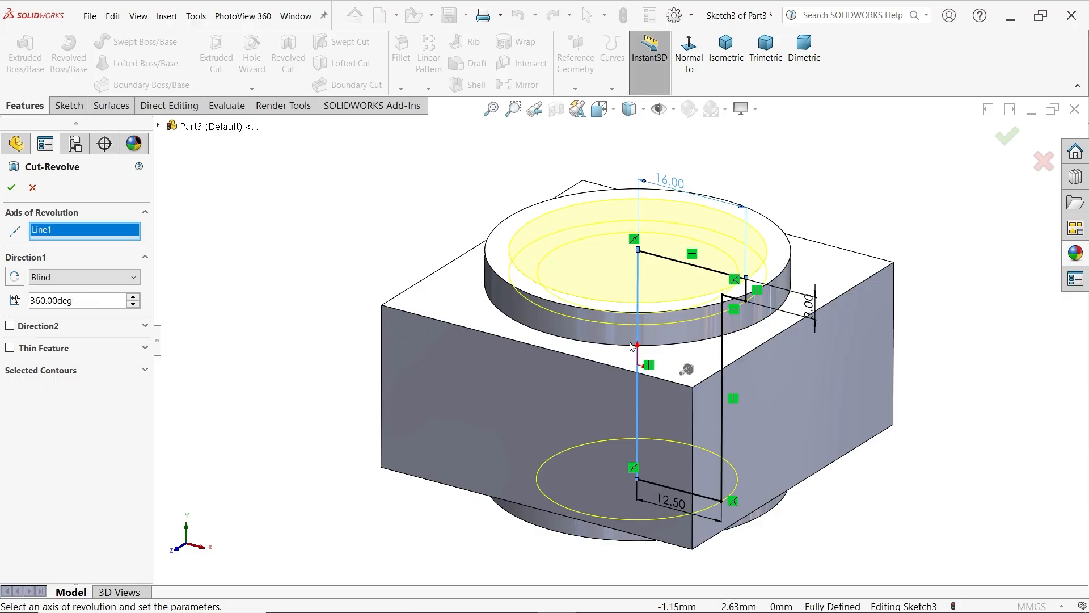
left_click(39, 278)
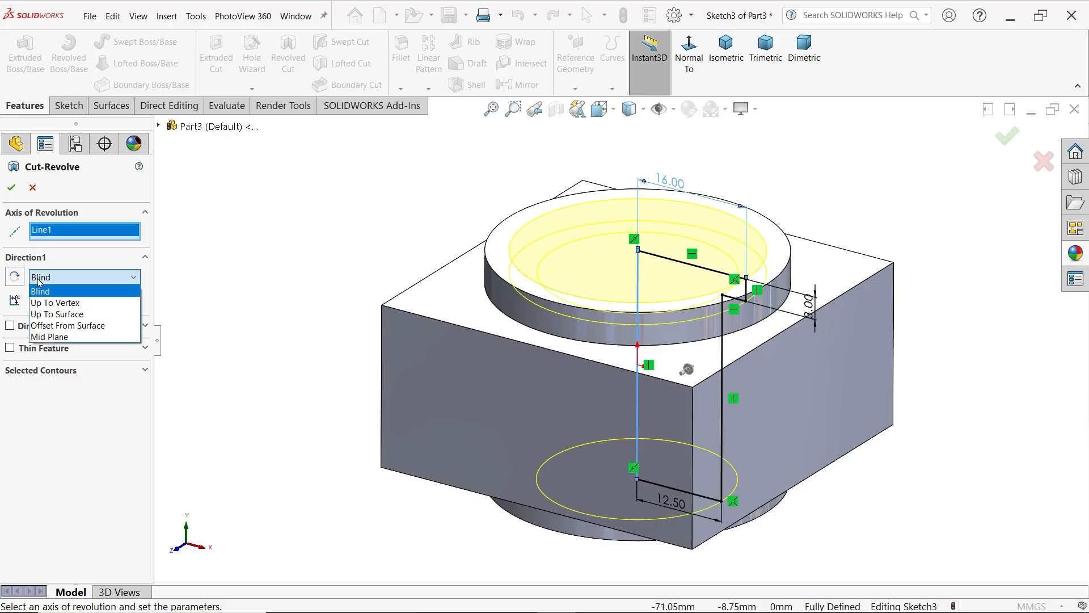
left_click(40, 278)
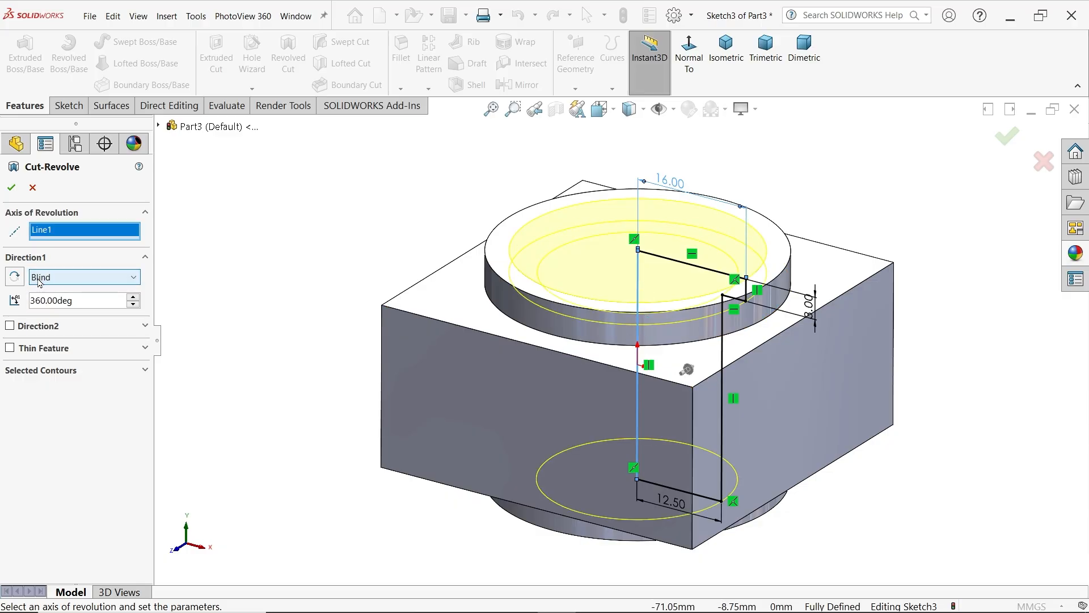
left_click(89, 278)
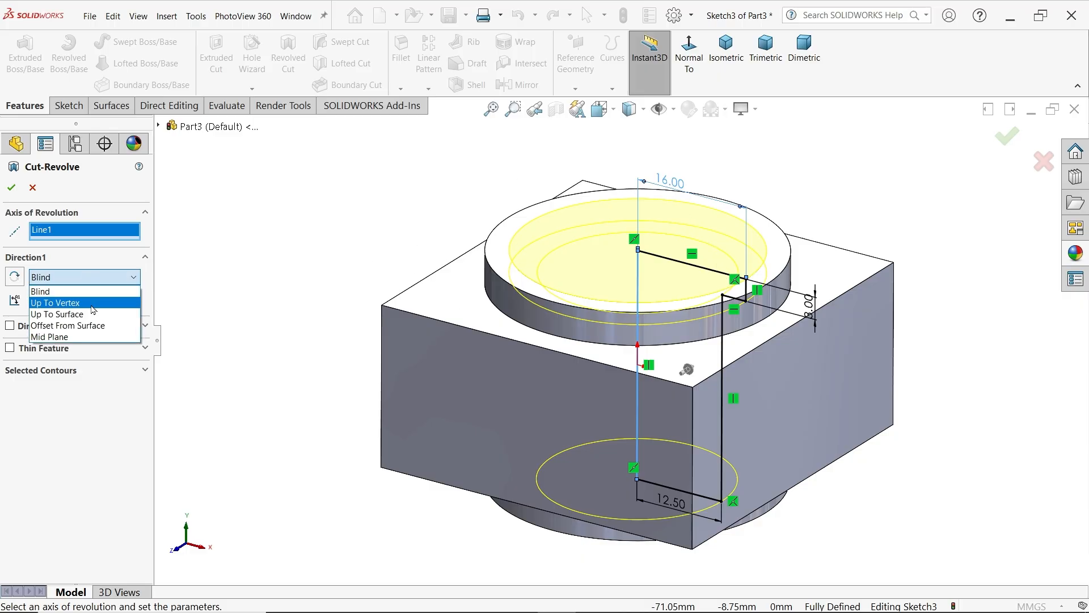
left_click(108, 291)
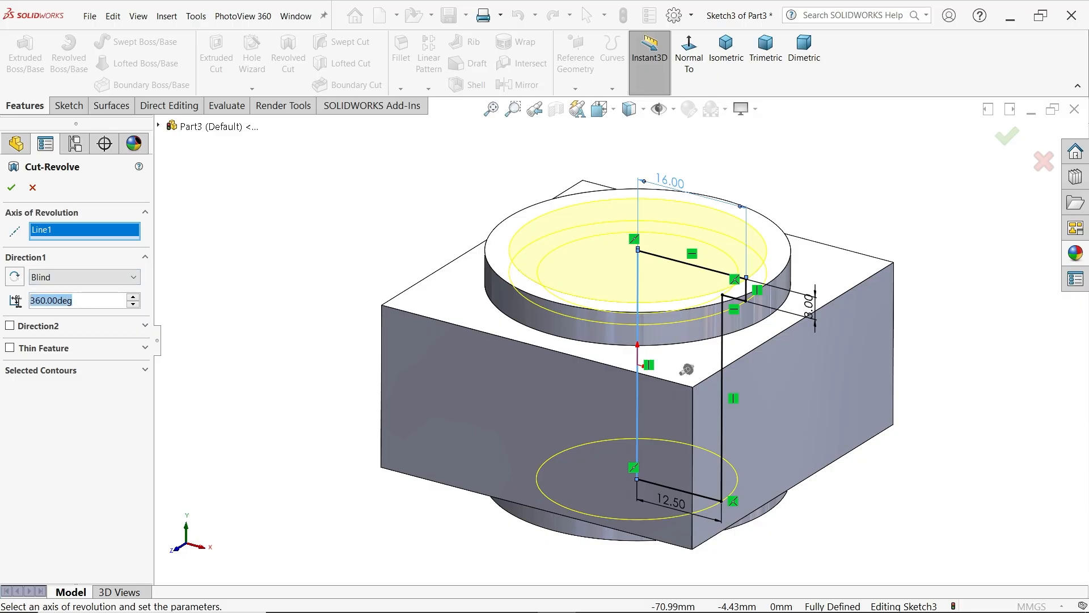
left_click(11, 187)
left_click(317, 226)
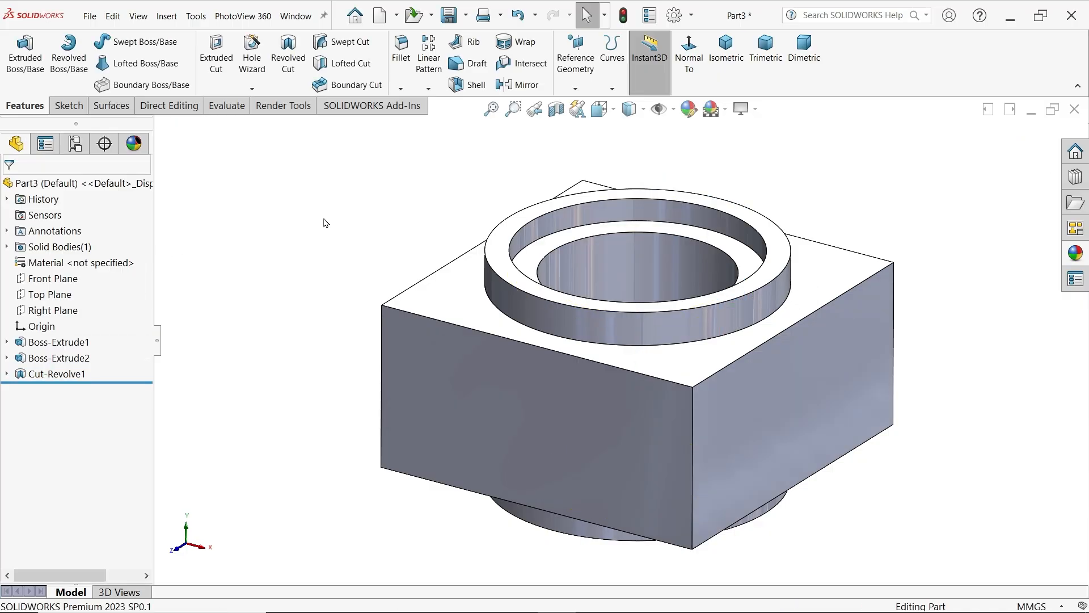
Consult the crane hook drawing, then on the Right Plane sketch a closed two-step shaft half-profile extending about 23 mm outward from the block's side at mid-height
mouse_move(326, 221)
middle_mouse_down()
mouse_move(353, 312)
mouse_move(343, 418)
mouse_move(364, 243)
mouse_move(353, 117)
mouse_move(326, 231)
middle_mouse_up()
key("alt+Tab")
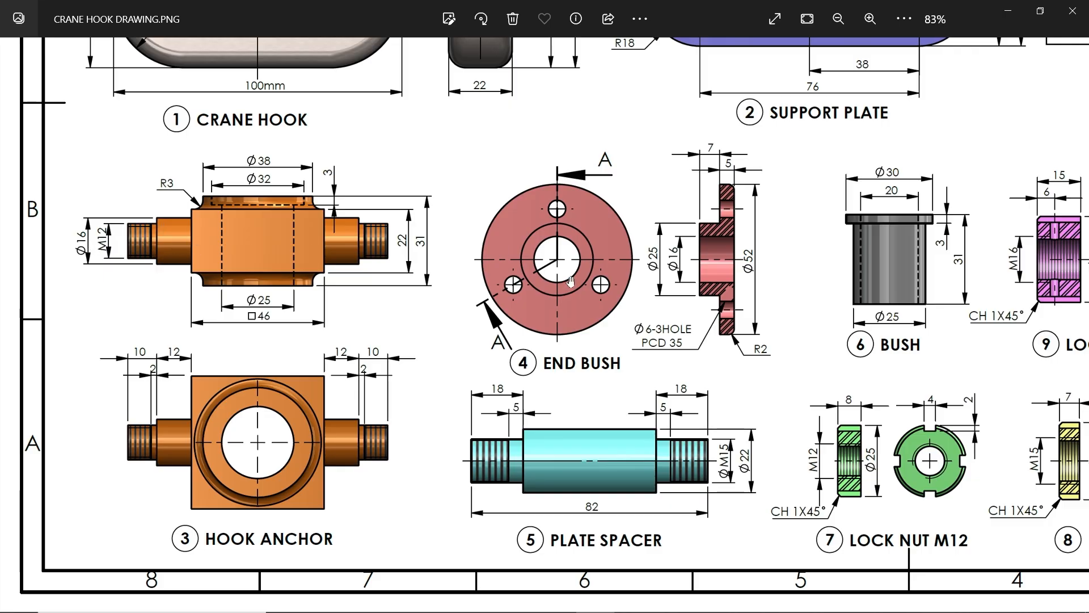
left_click(1010, 11)
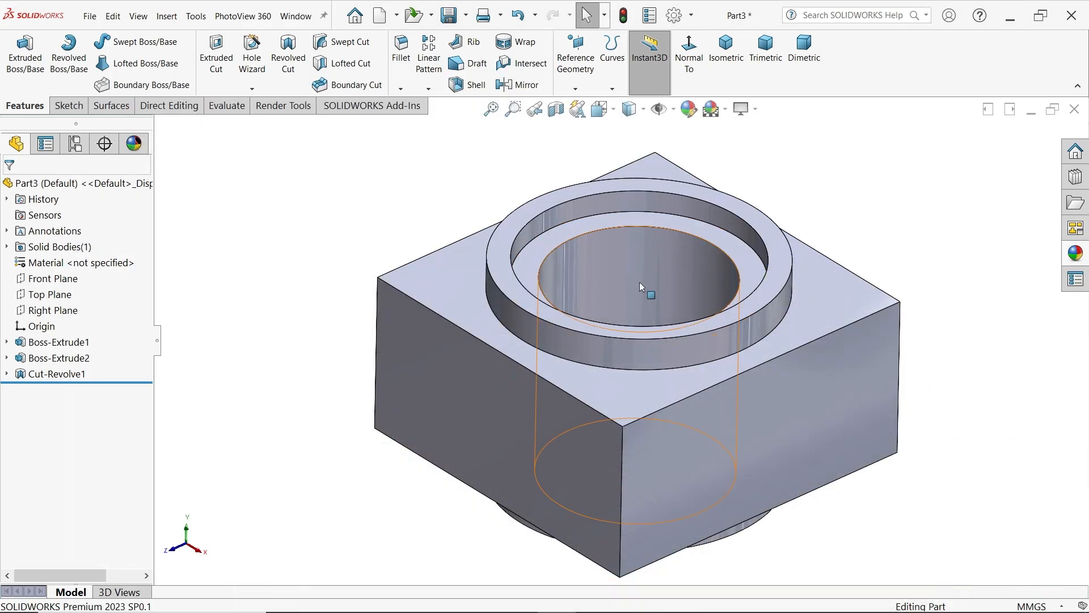
scroll(601, 329, "up", 2)
left_click(69, 311)
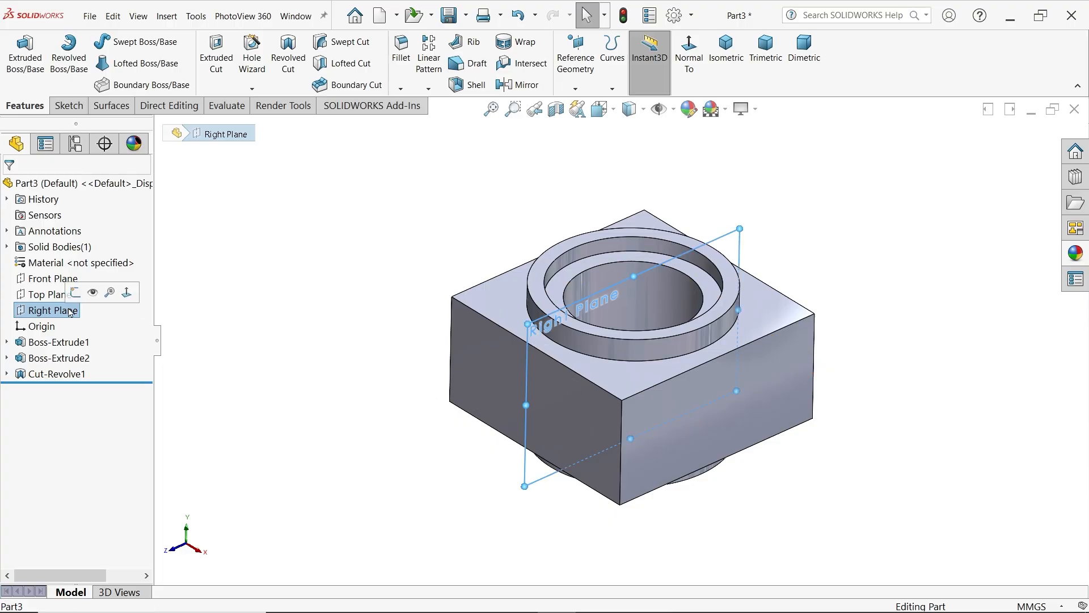
left_click(75, 292)
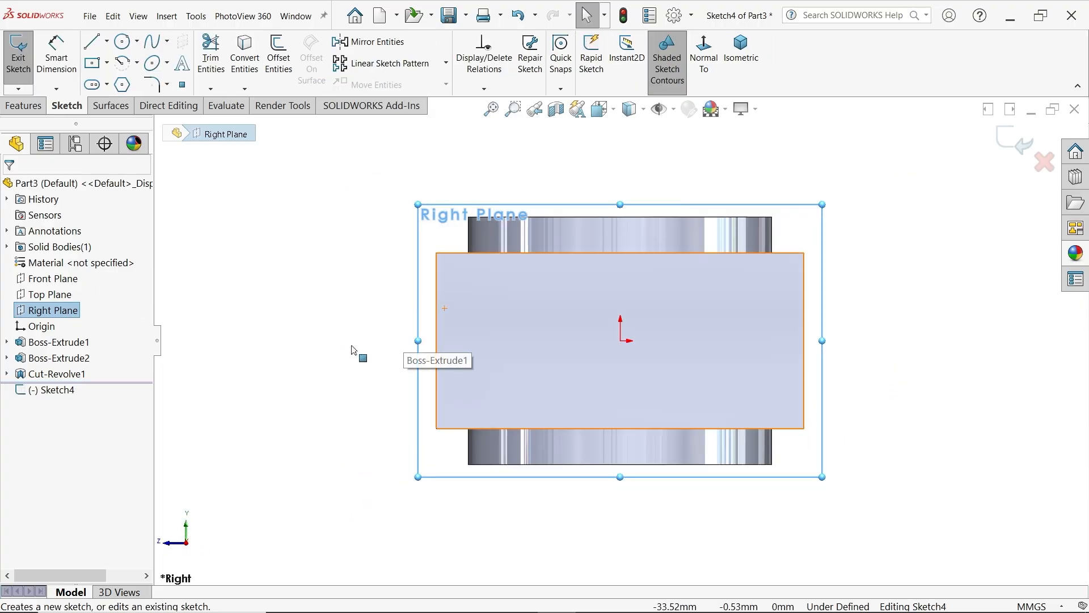
left_click(91, 41)
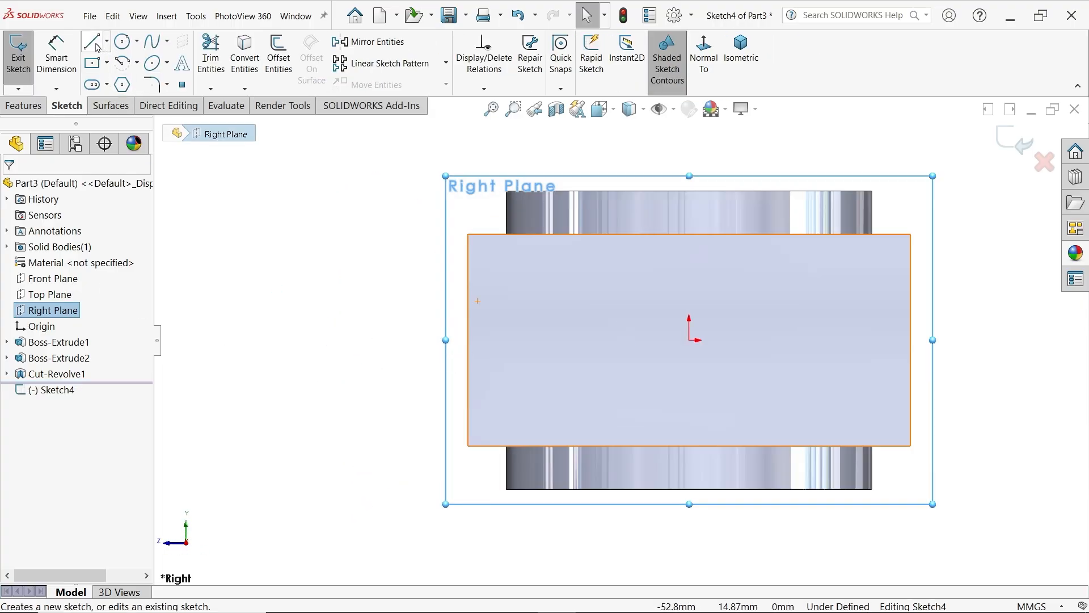
left_click(467, 340)
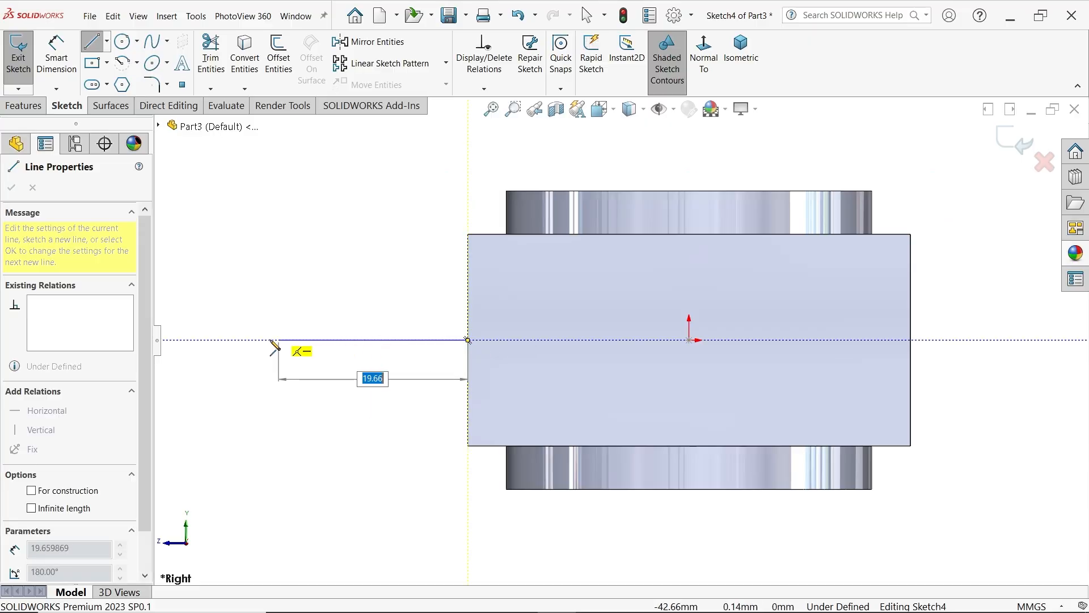
left_click(244, 340)
left_click(244, 280)
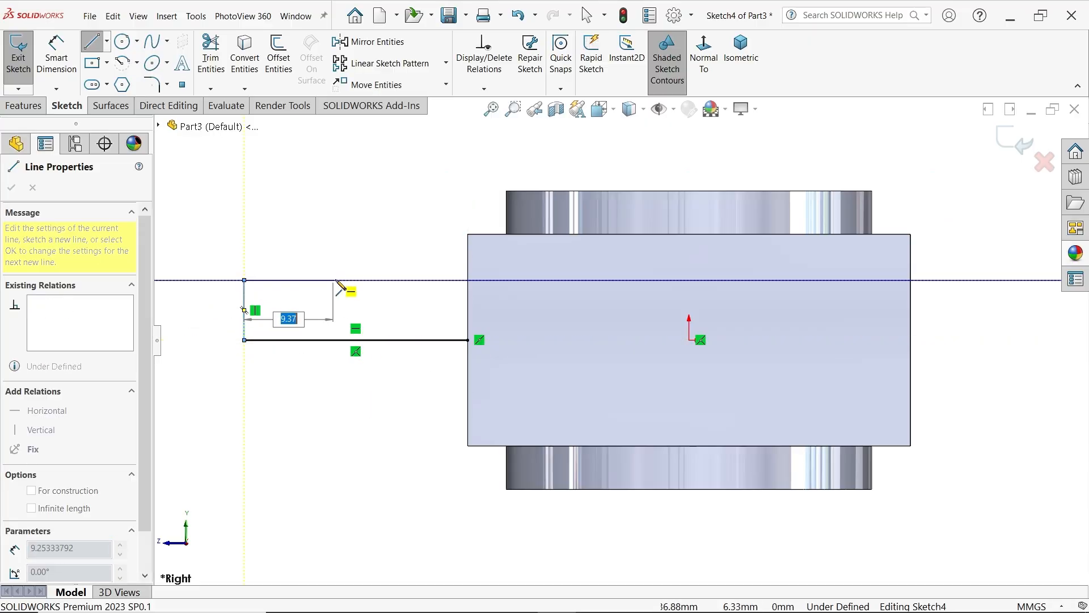
left_click(337, 281)
left_click(337, 258)
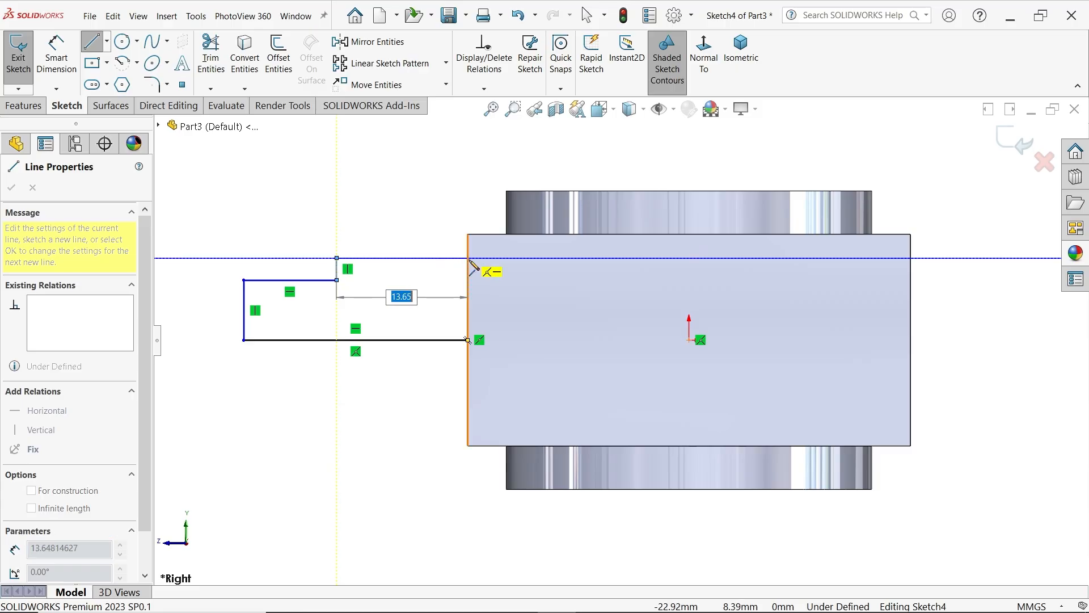
left_click(468, 258)
left_click(468, 340)
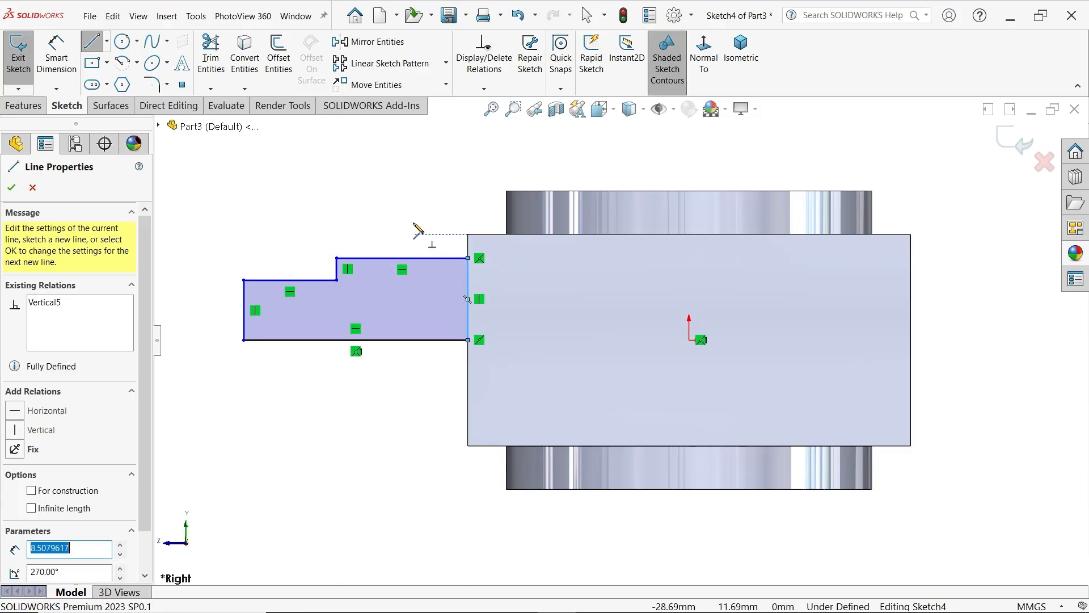
key("Escape")
Convert the shaft profile's baseline to construction geometry and dimension the larger step beside the block as a 16 mm diameter about it
left_click(397, 340)
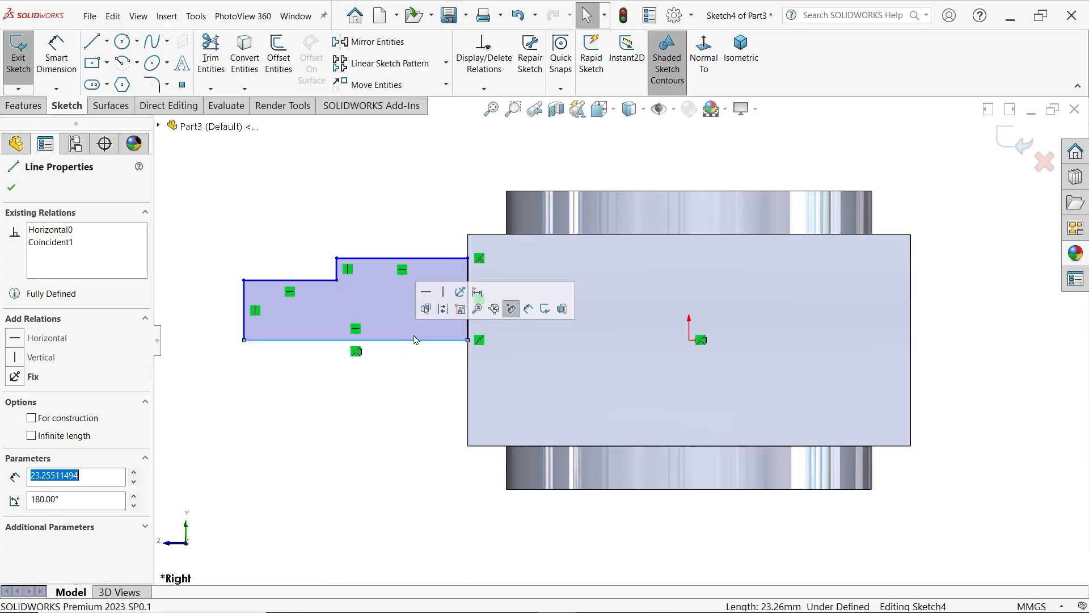
left_click(445, 310)
left_click(57, 54)
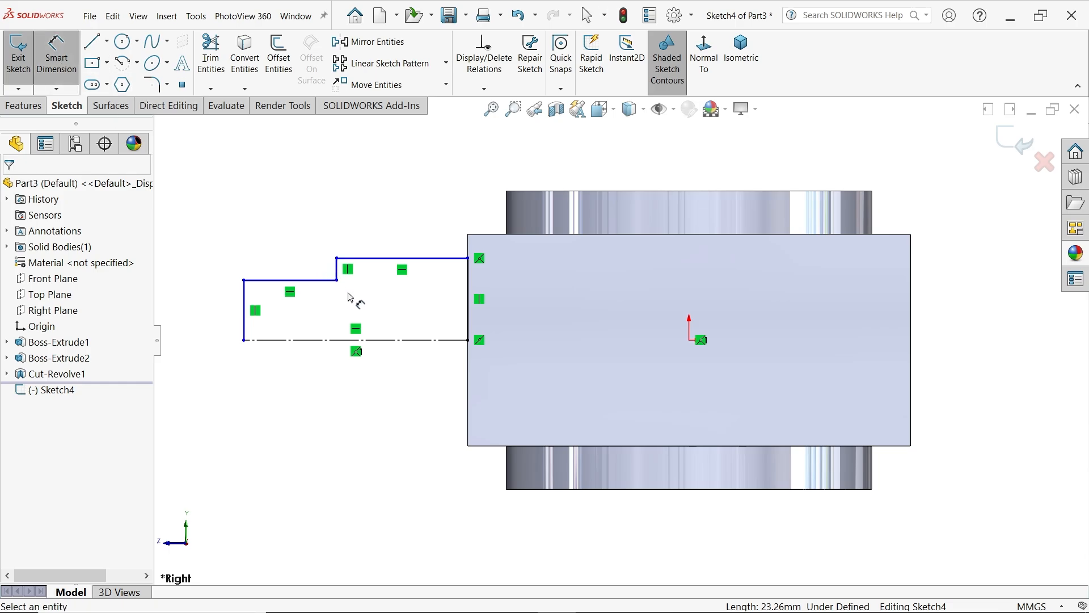
left_click(374, 259)
left_click(372, 339)
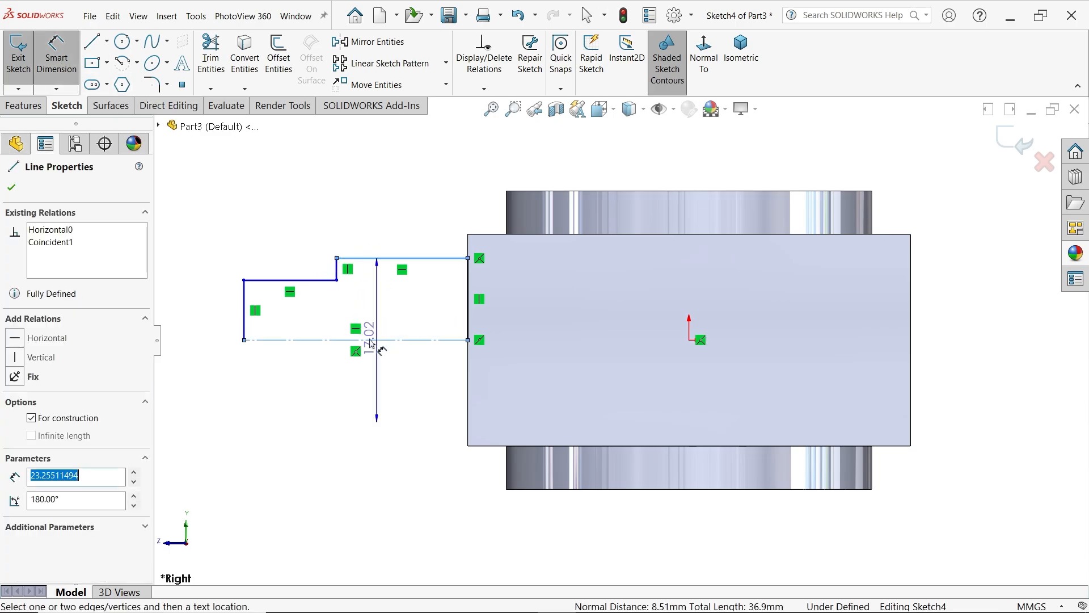
left_click(211, 353)
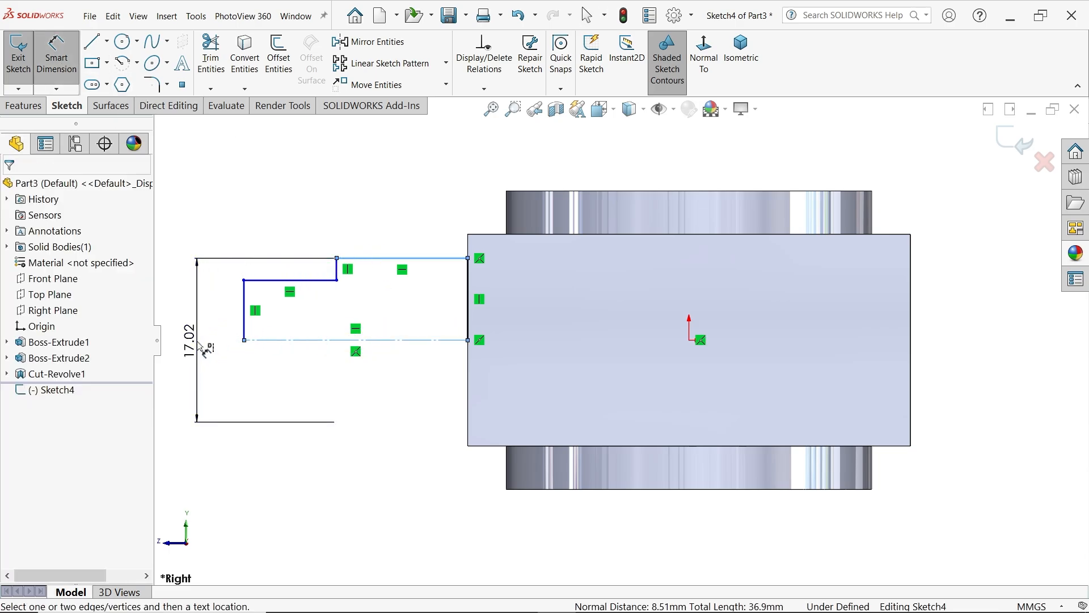
type("16")
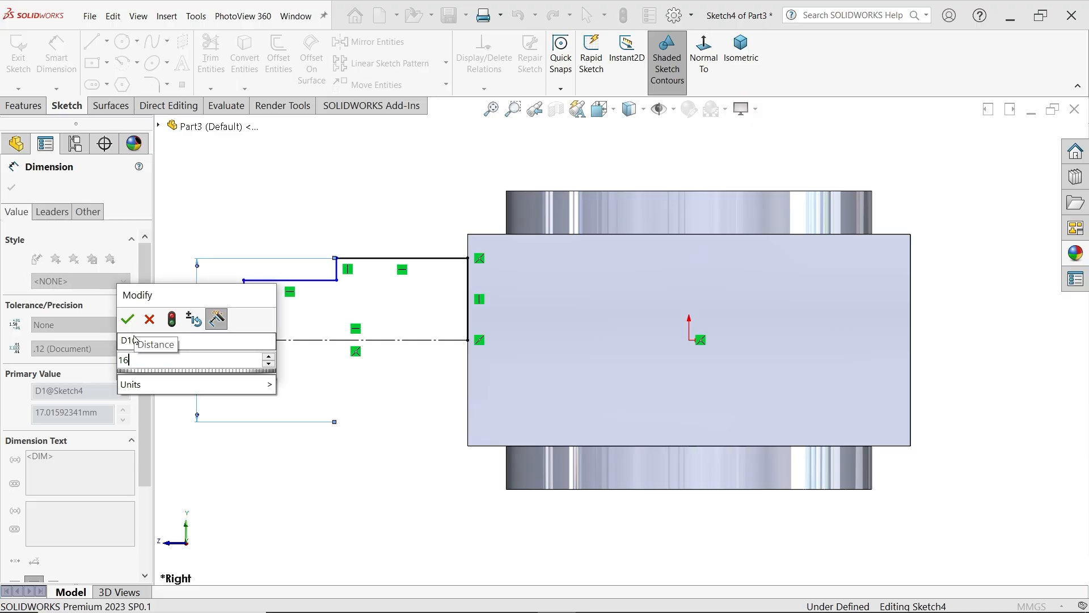
left_click(127, 324)
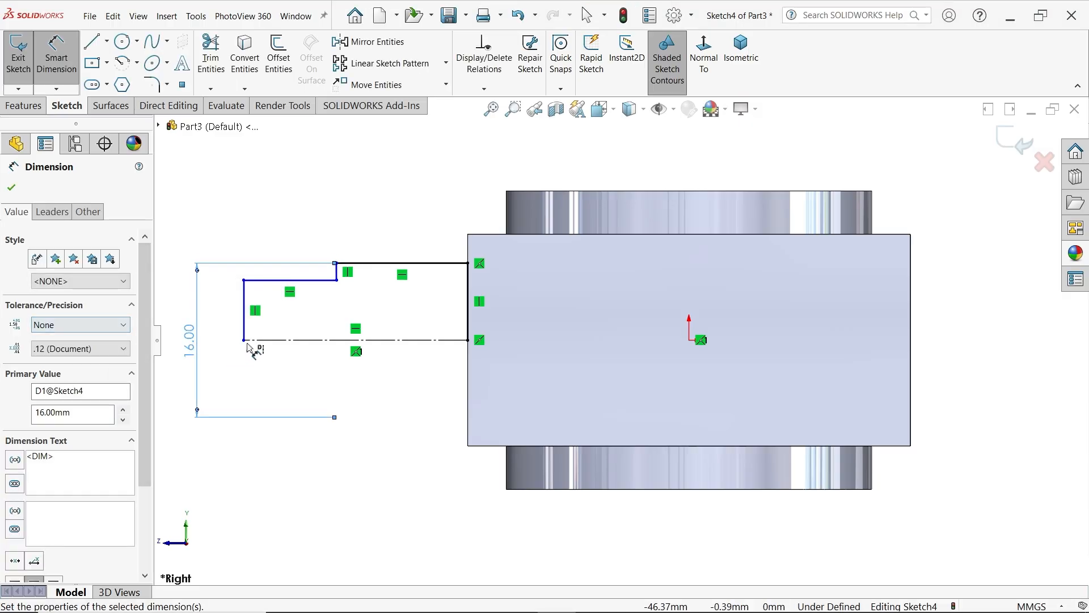
Dimension the smaller outer step of the shaft profile as a 12 mm diameter about the construction baseline
left_click(286, 280)
left_click(253, 339)
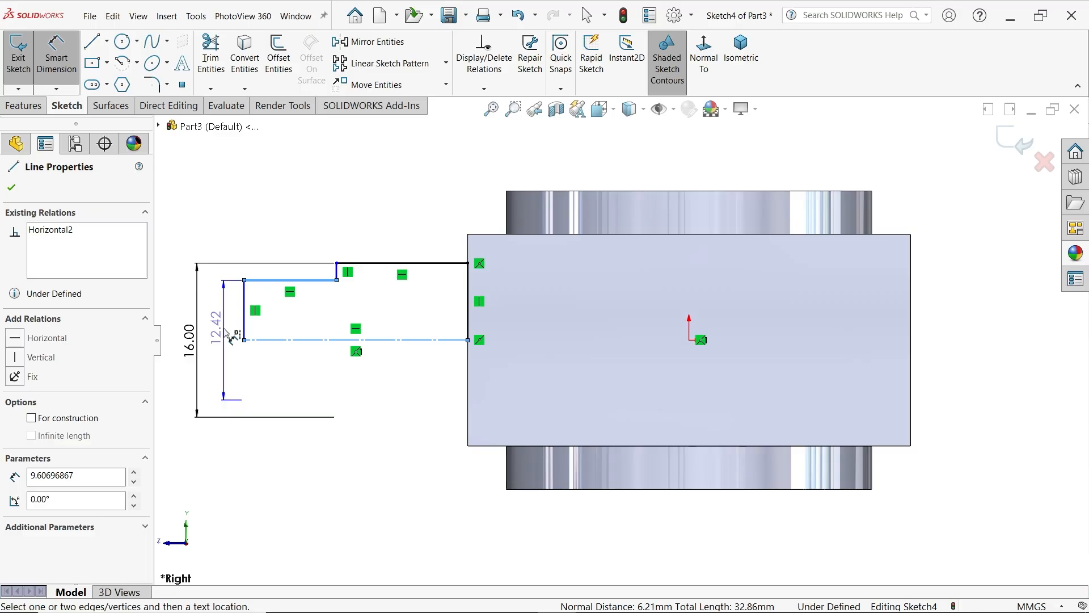
left_click(227, 334)
type("12")
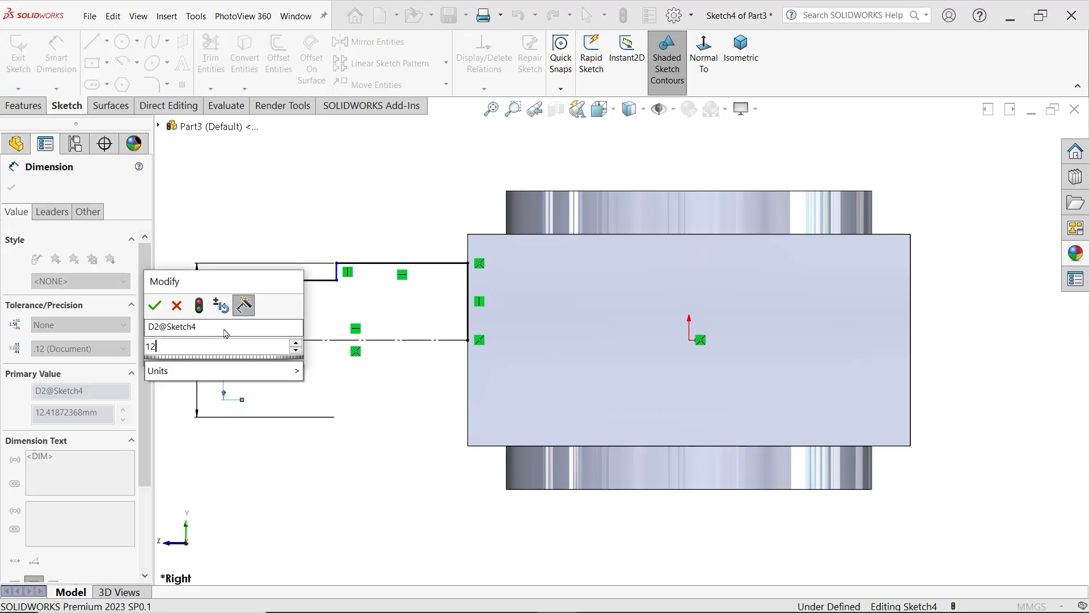
left_click(154, 306)
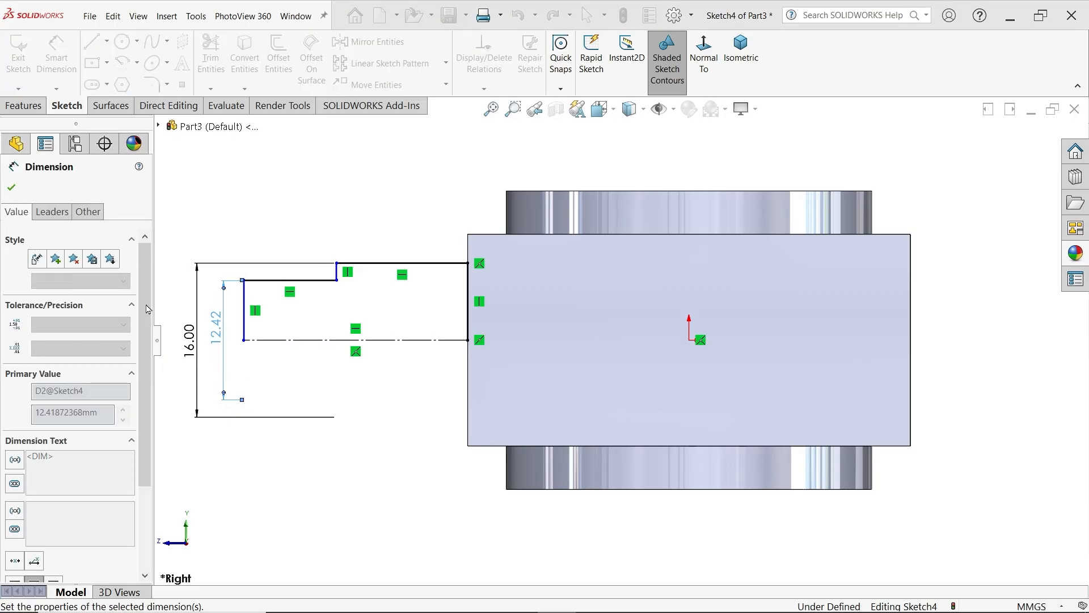
Dimension the shaft profile's larger step as 12 mm long and its smaller outer step as 10 mm long
left_click(431, 265)
left_click(415, 226)
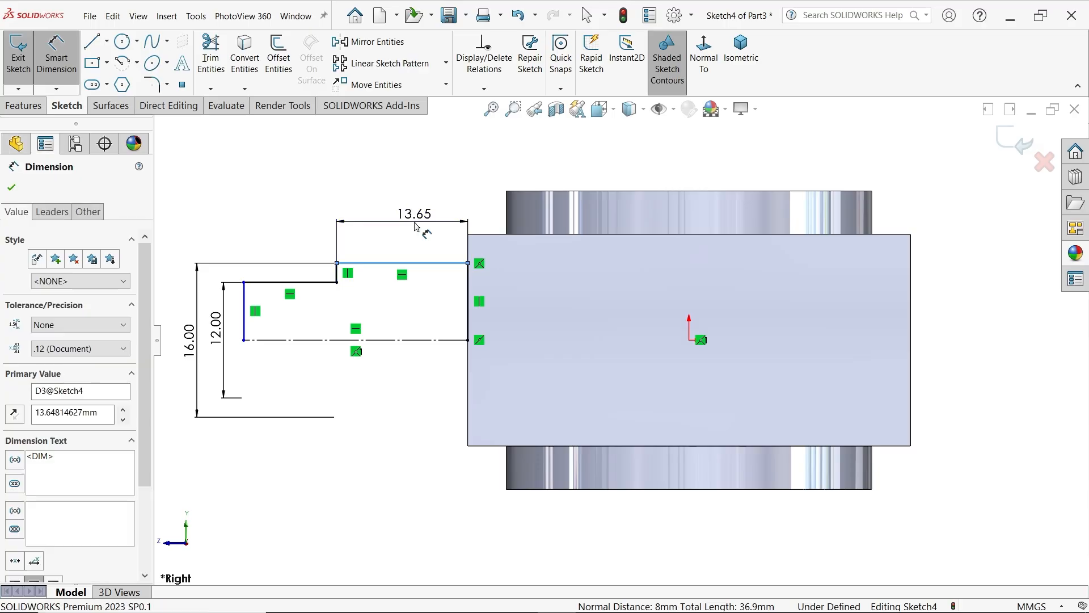
type("12")
left_click(348, 199)
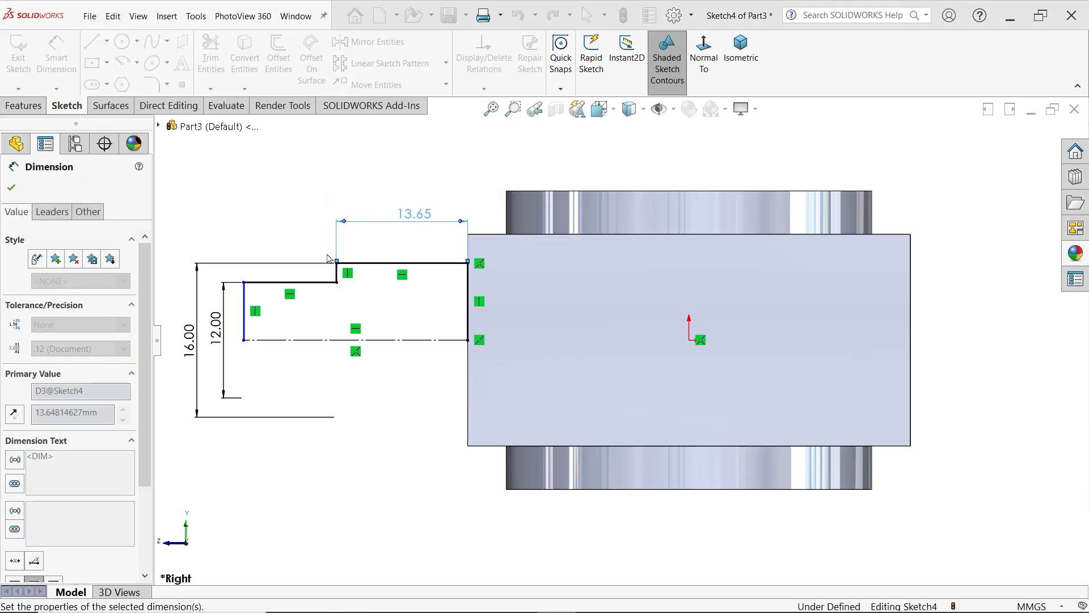
left_click(312, 282)
left_click(309, 230)
type("10")
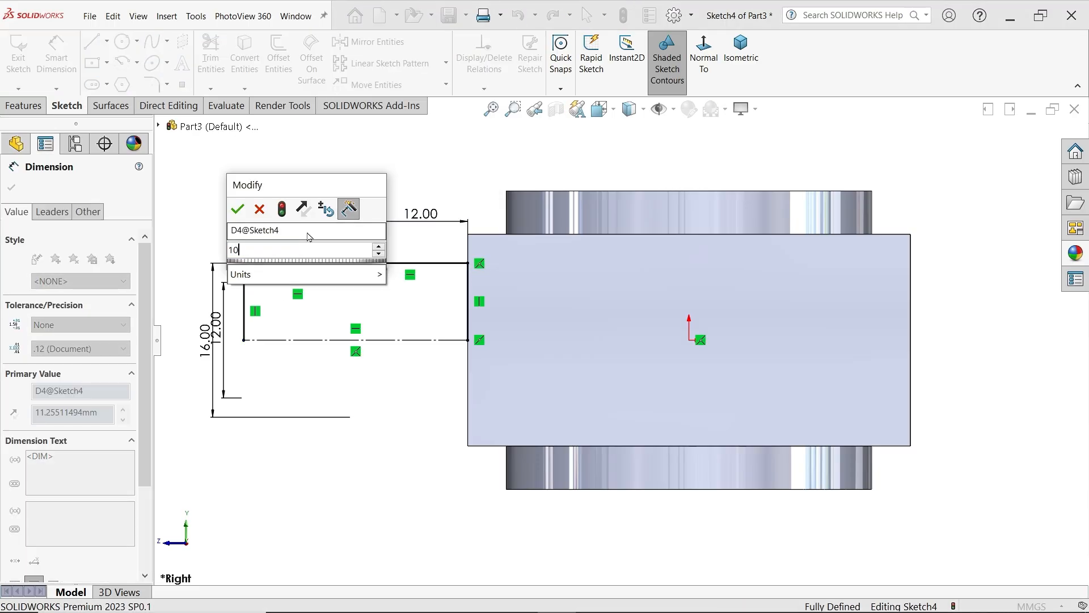
key("Return")
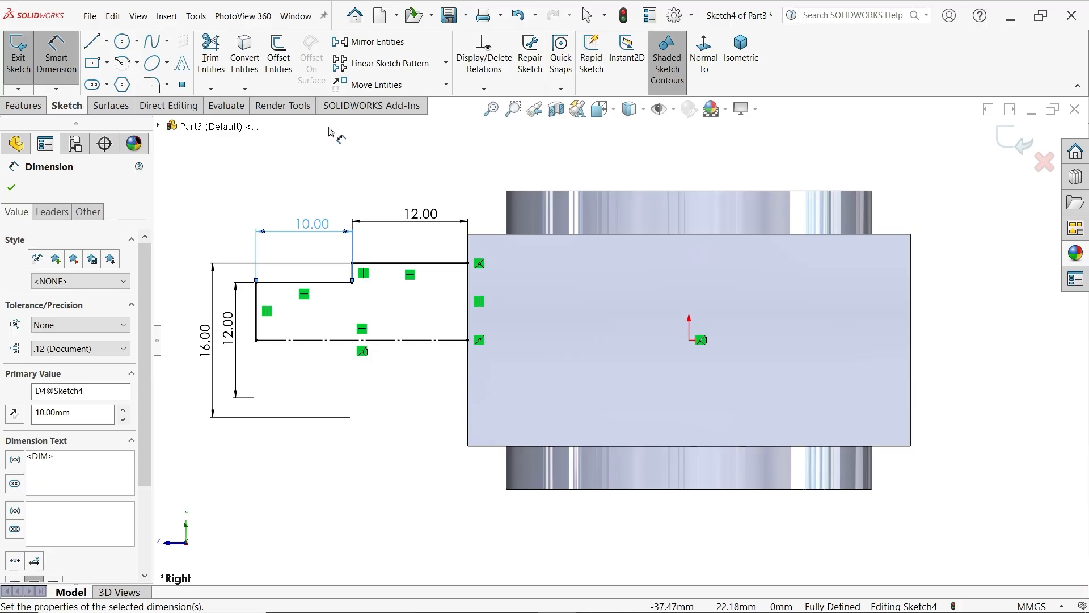
Revolve the automatically closed shaft profile Blind 360 degrees about its construction baseline, merging the result with the block
left_click(18, 108)
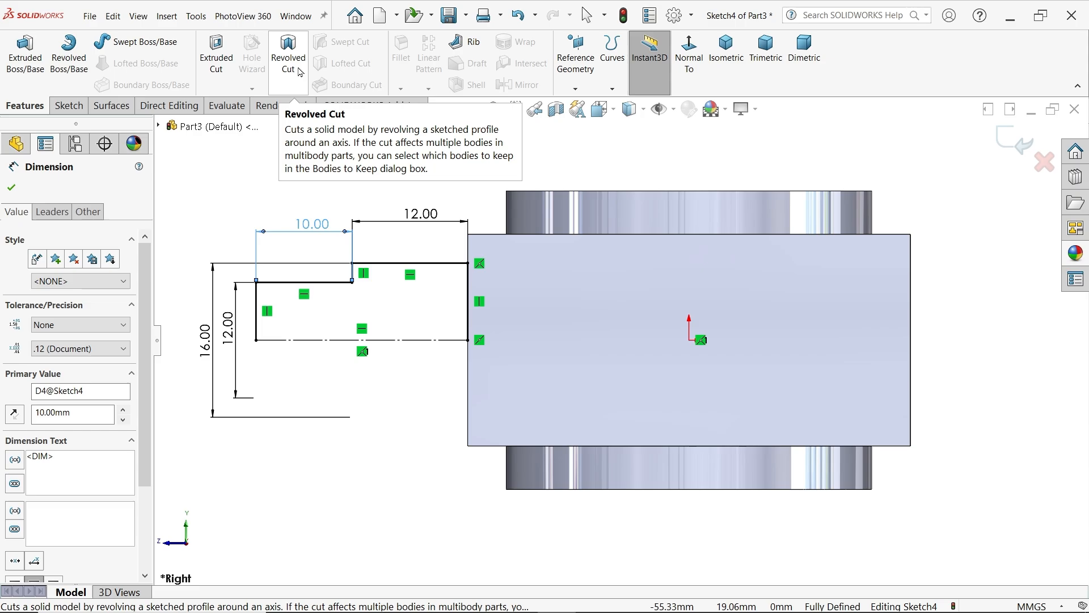
left_click(68, 54)
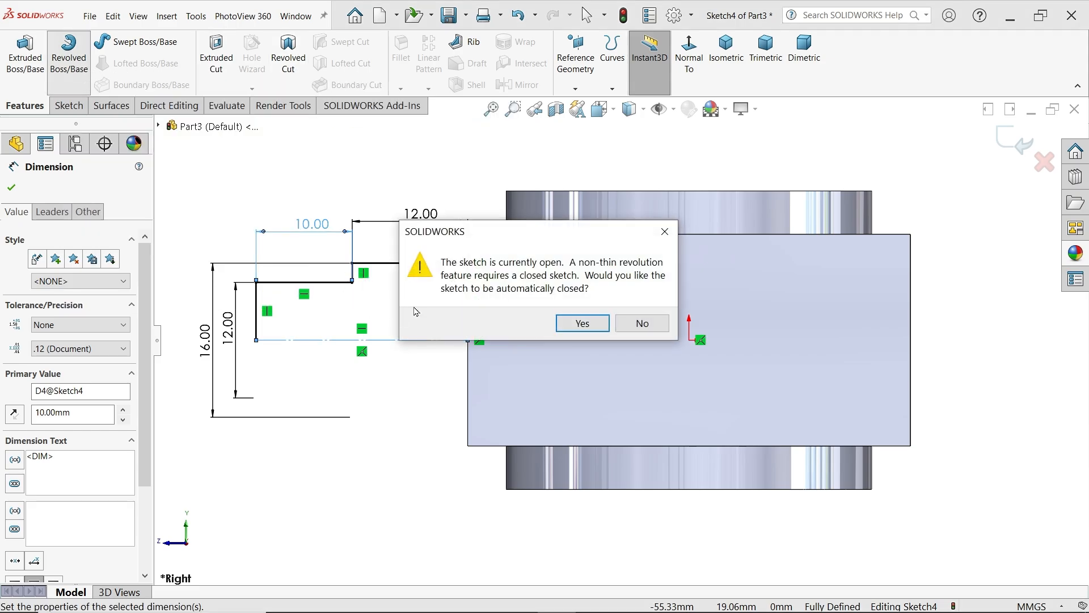
left_click(581, 323)
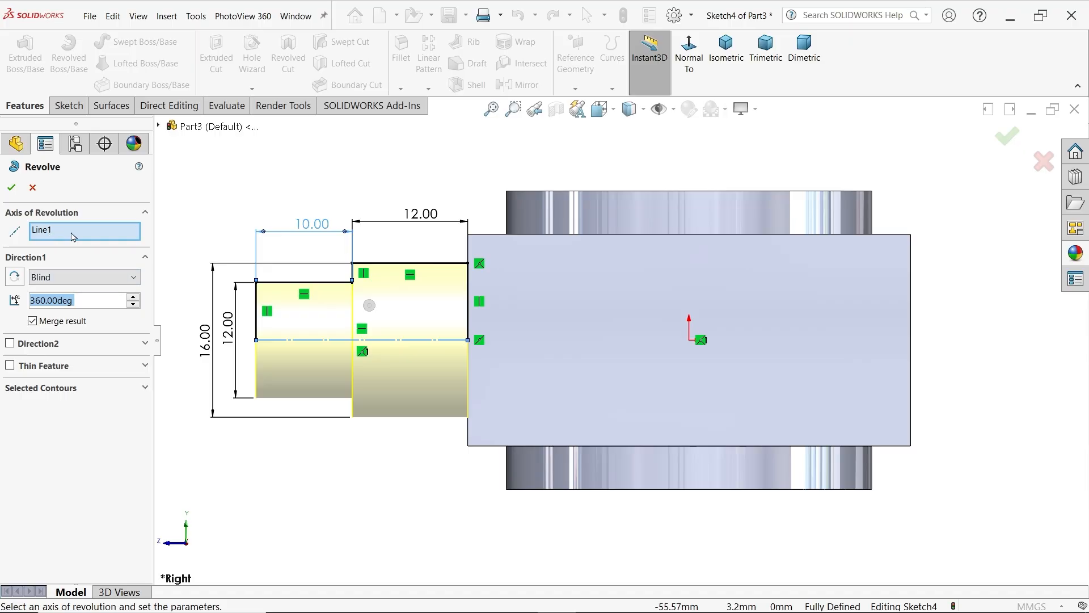
middle_click_drag(316, 195, 348, 248)
left_click(12, 188)
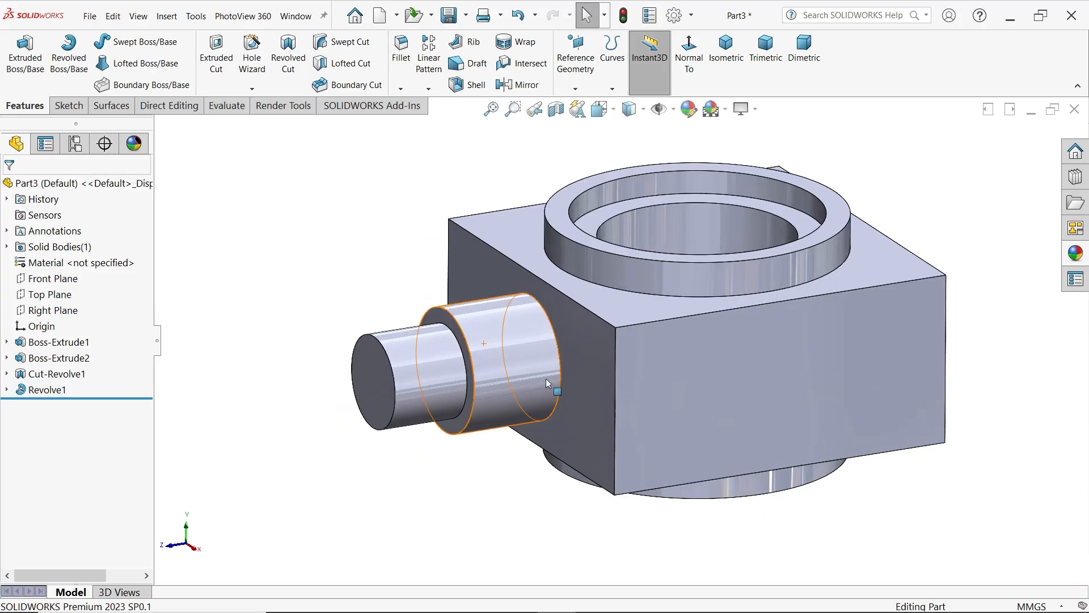
Add an ISO Machine Threads M12 cosmetic thread, Blind 8 mm deep, from the circular end edge of the smaller shaft step
scroll(542, 377, "down", 2)
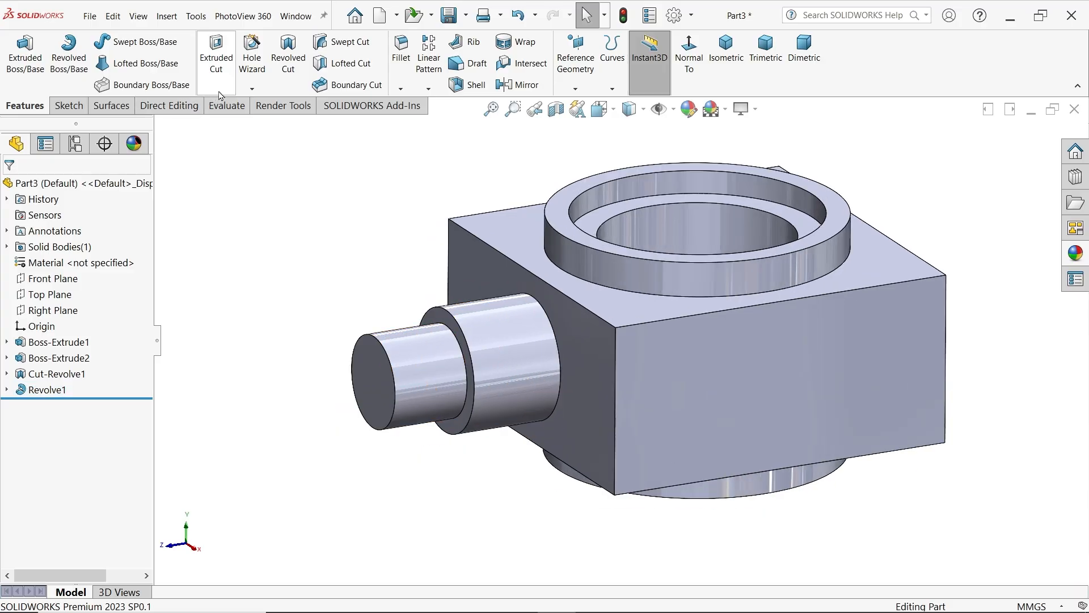
left_click(166, 16)
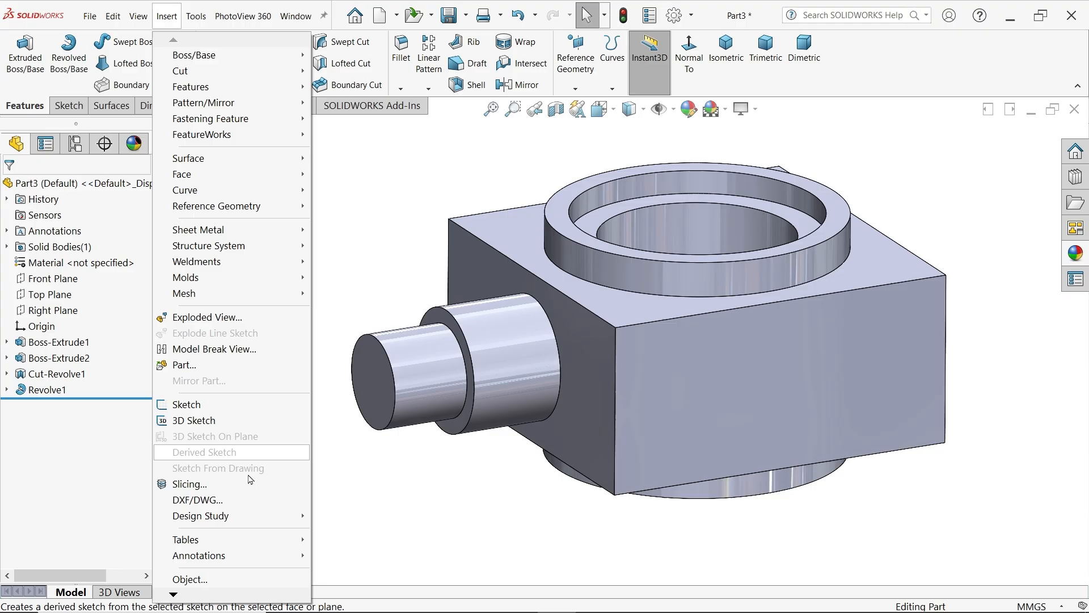
mouse_move(227, 555)
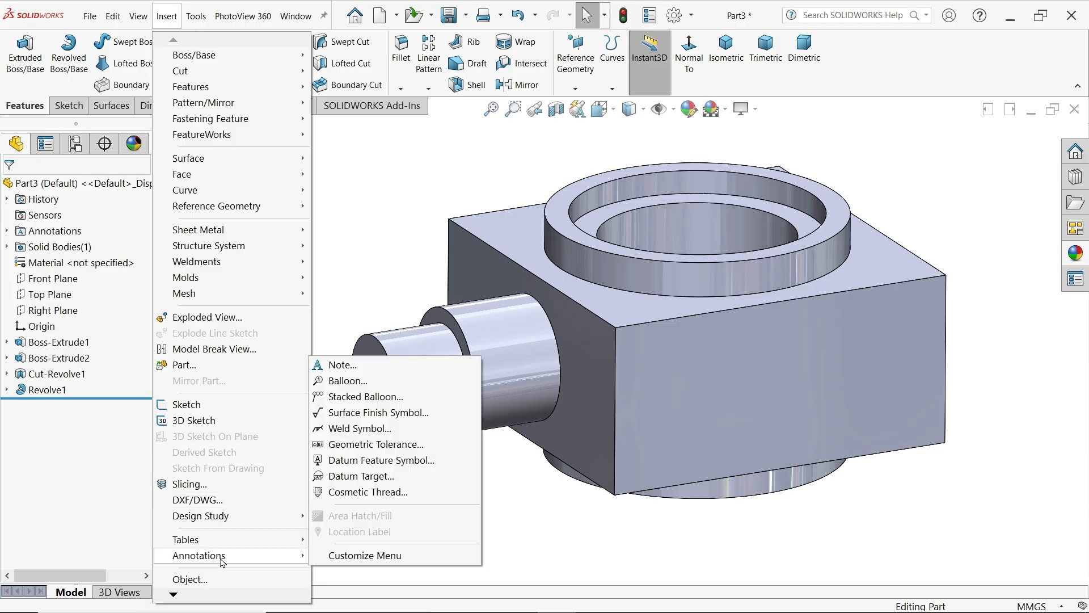
left_click(364, 491)
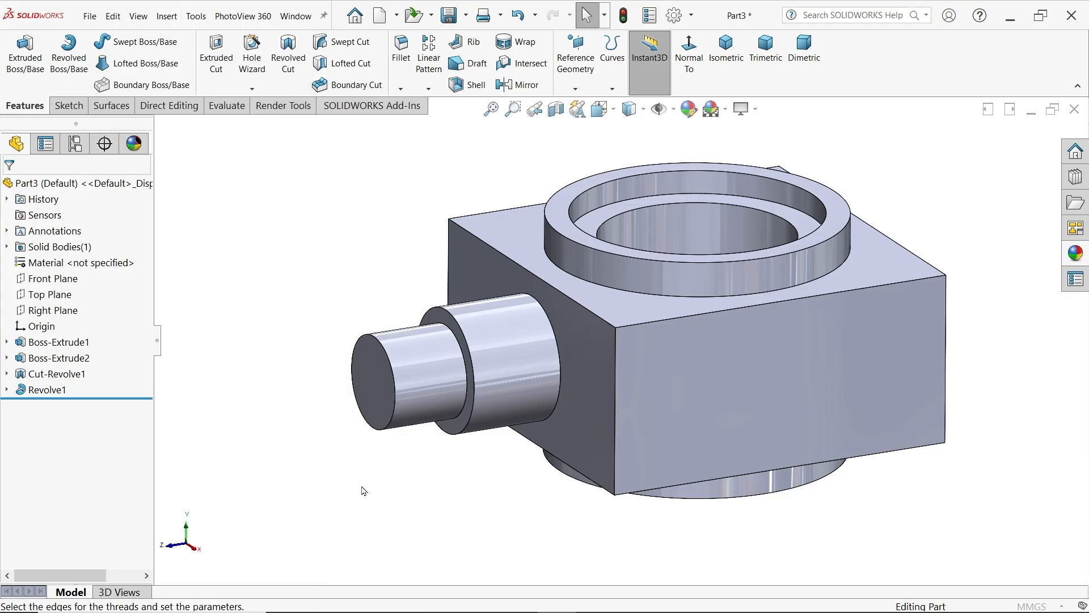
left_click(384, 353)
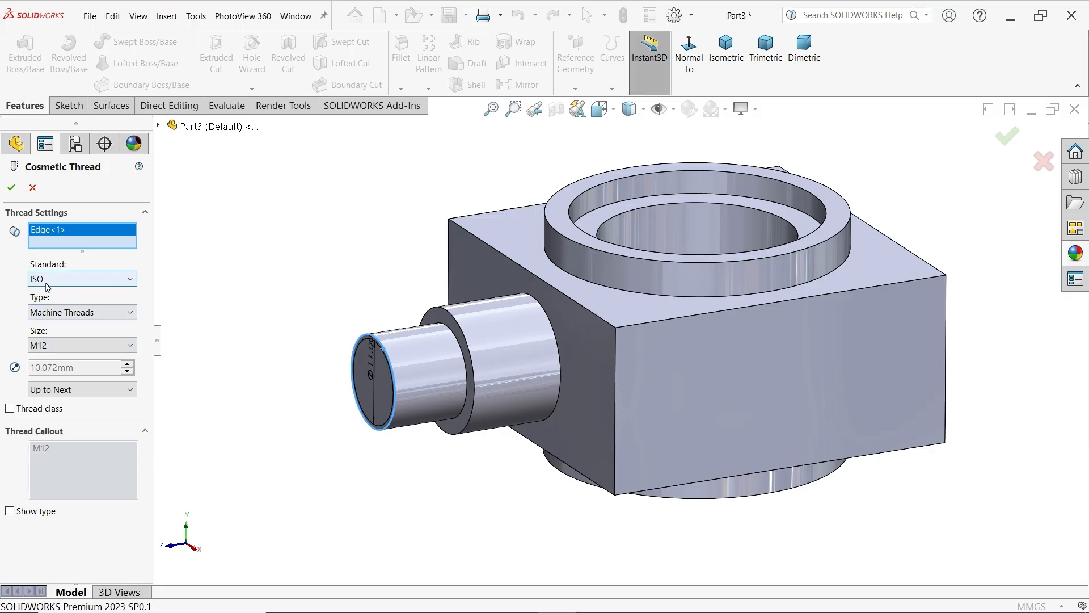
left_click(56, 312)
left_click(57, 329)
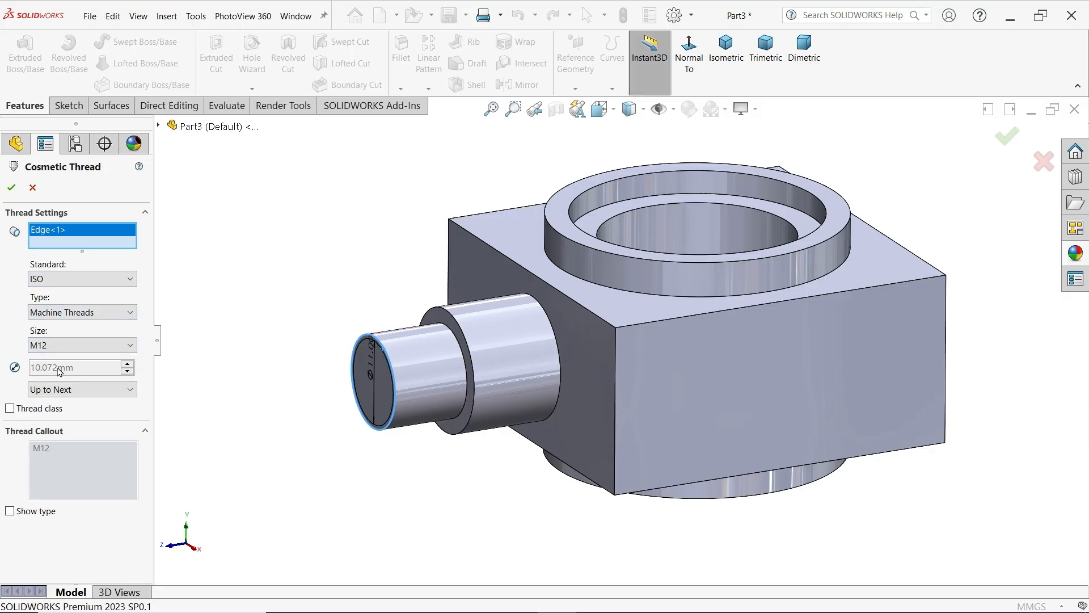
left_click(63, 390)
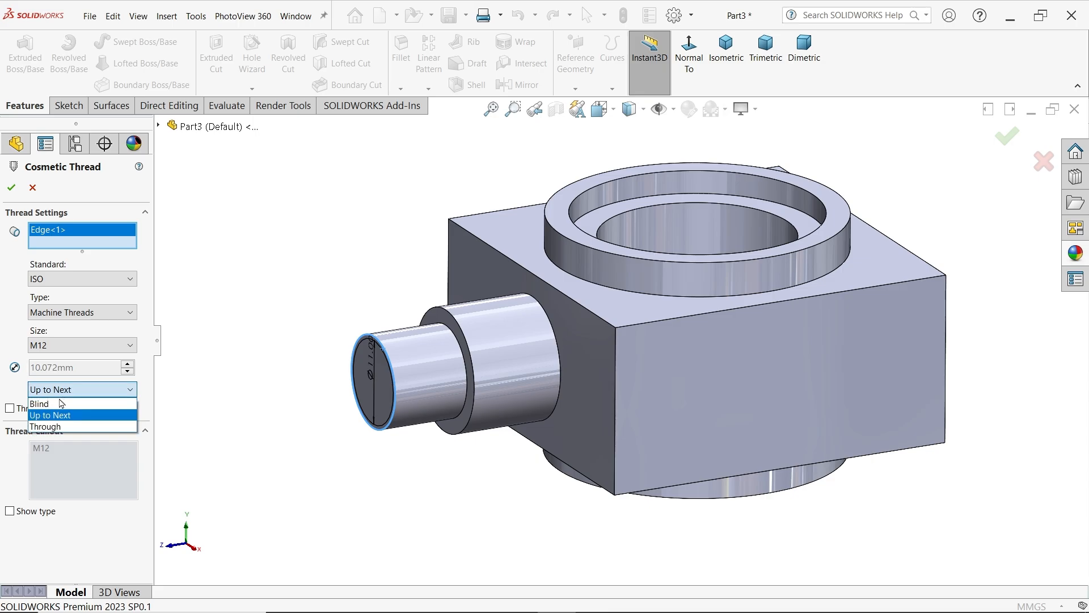
left_click(62, 401)
left_click_drag(73, 456, 23, 454)
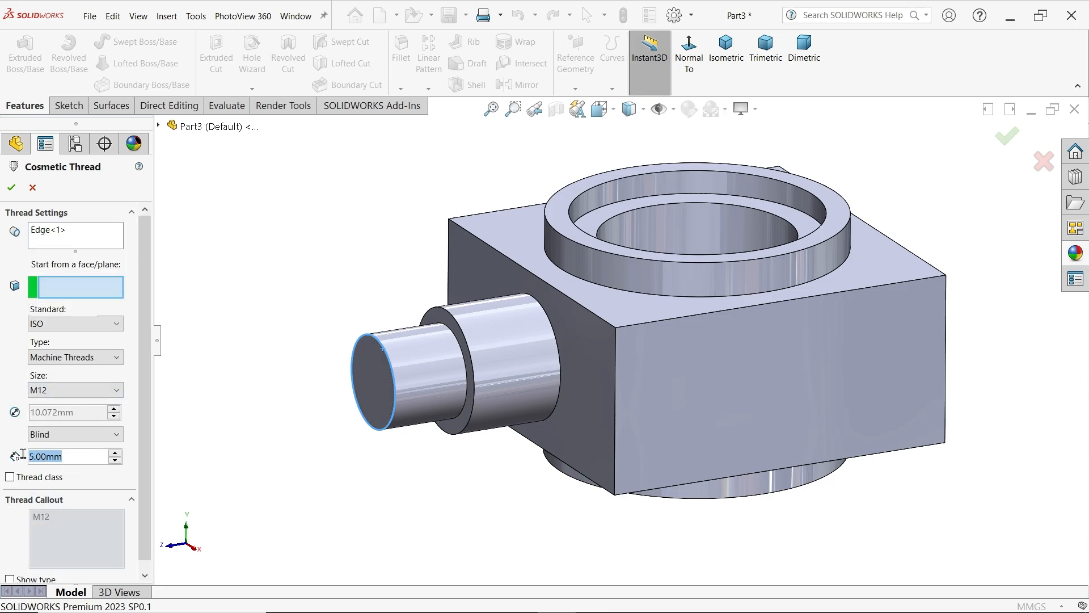
type("10-2")
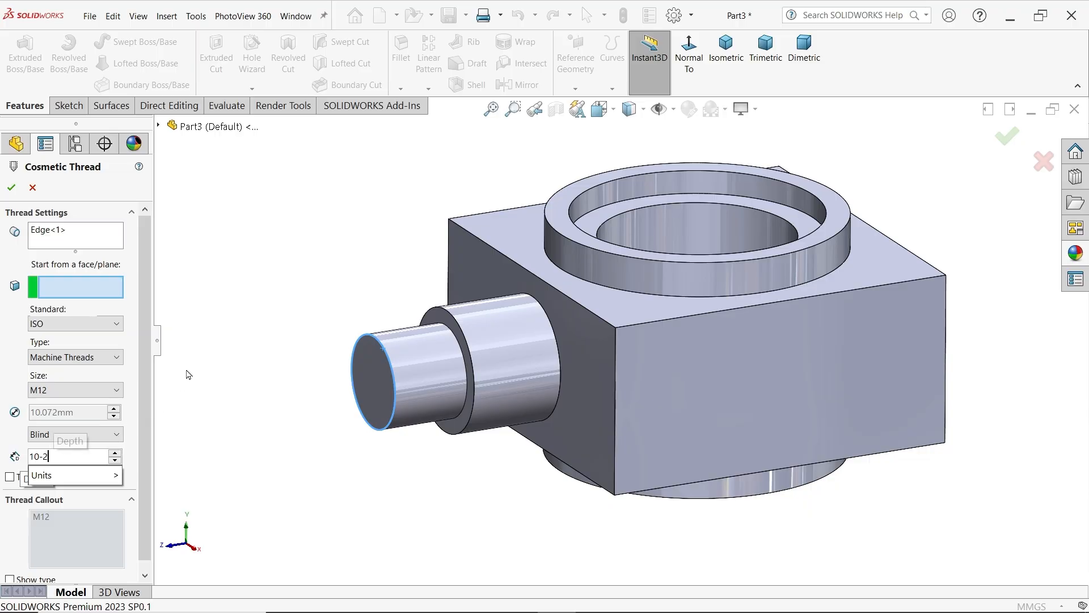
key("Return")
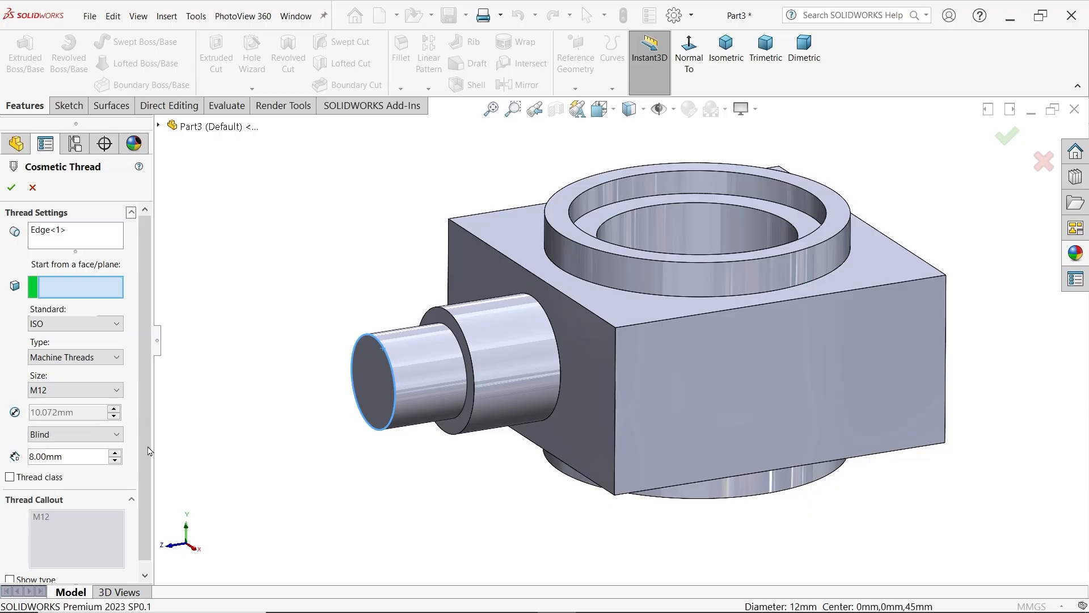
left_click(11, 187)
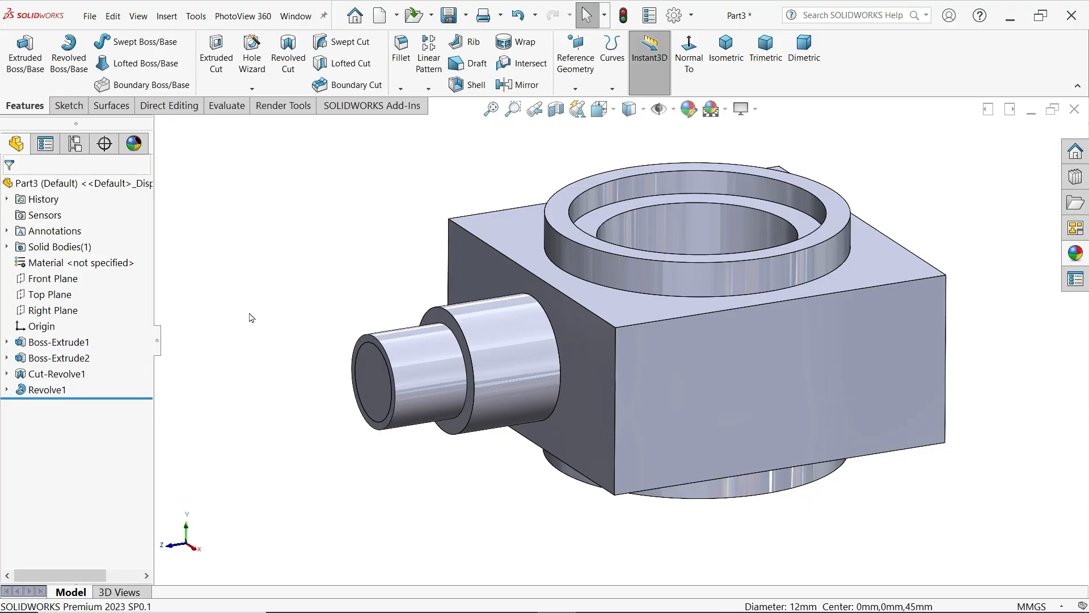
Enable shaded cosmetic threads in the document's detailing properties
left_click(675, 16)
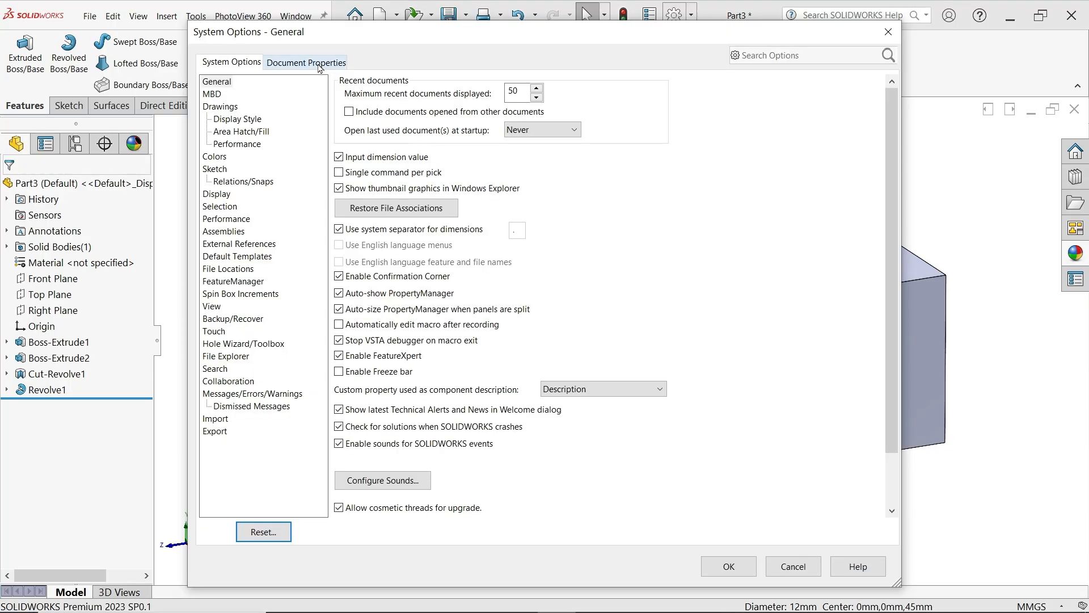
left_click(316, 62)
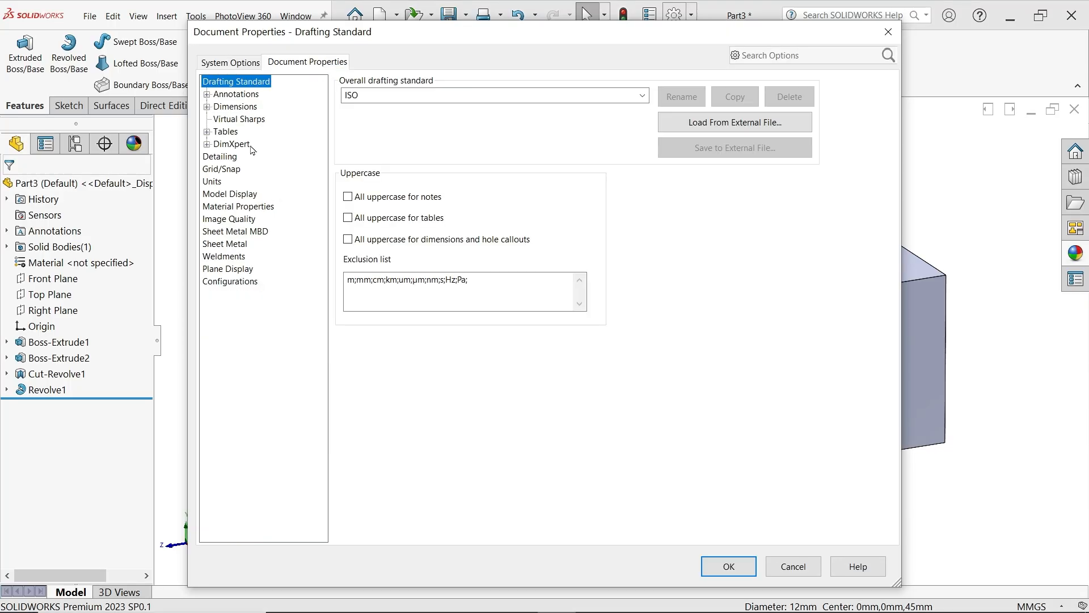
left_click(227, 158)
left_click(453, 98)
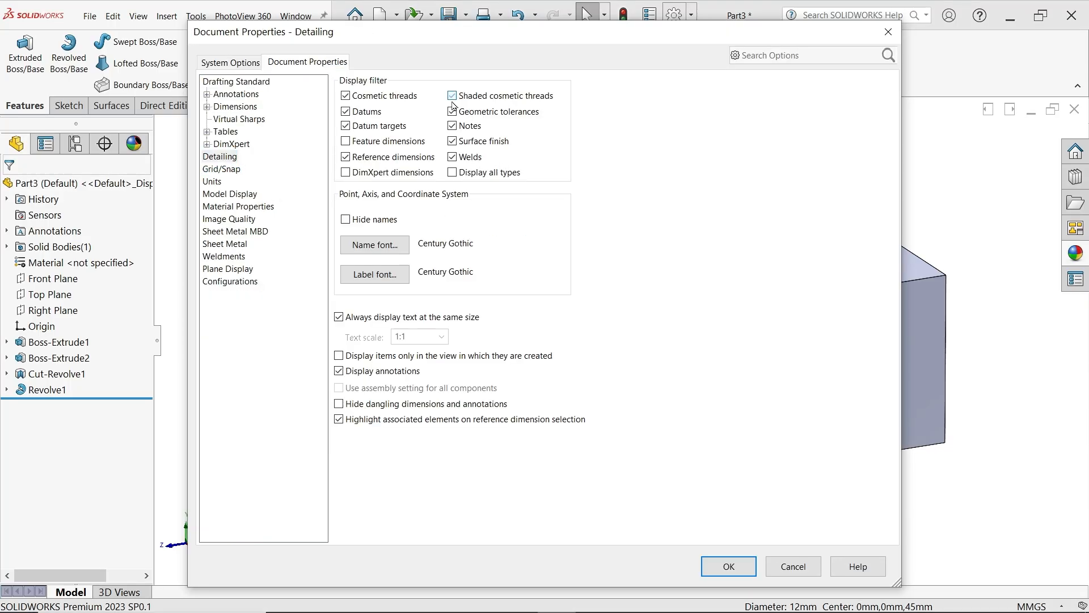
left_click(729, 567)
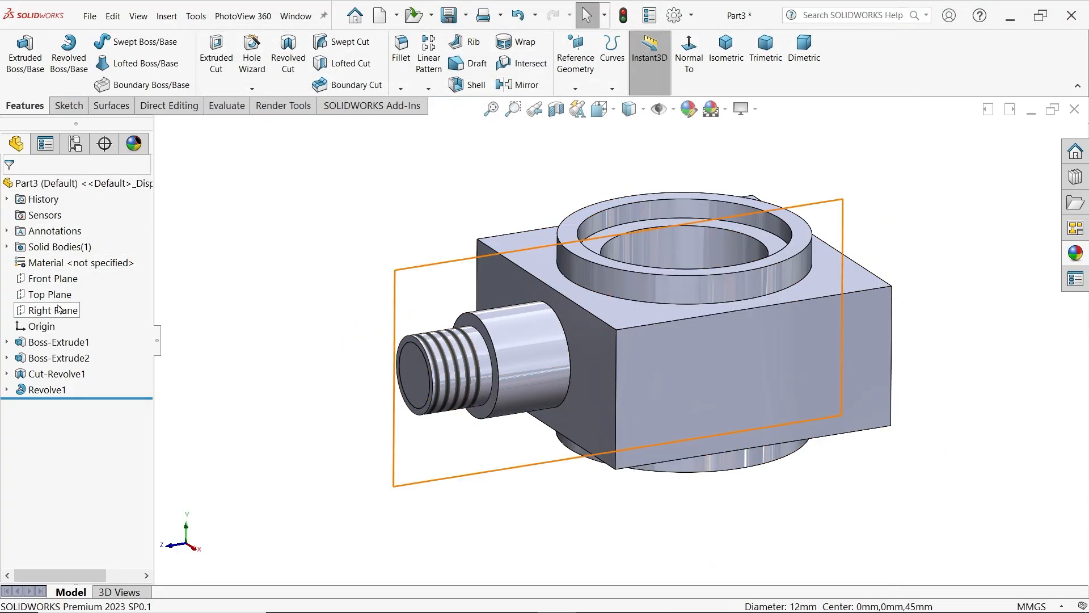
Mirror the revolved threaded shaft about the Front Plane to the opposite side of the block
left_click(52, 278)
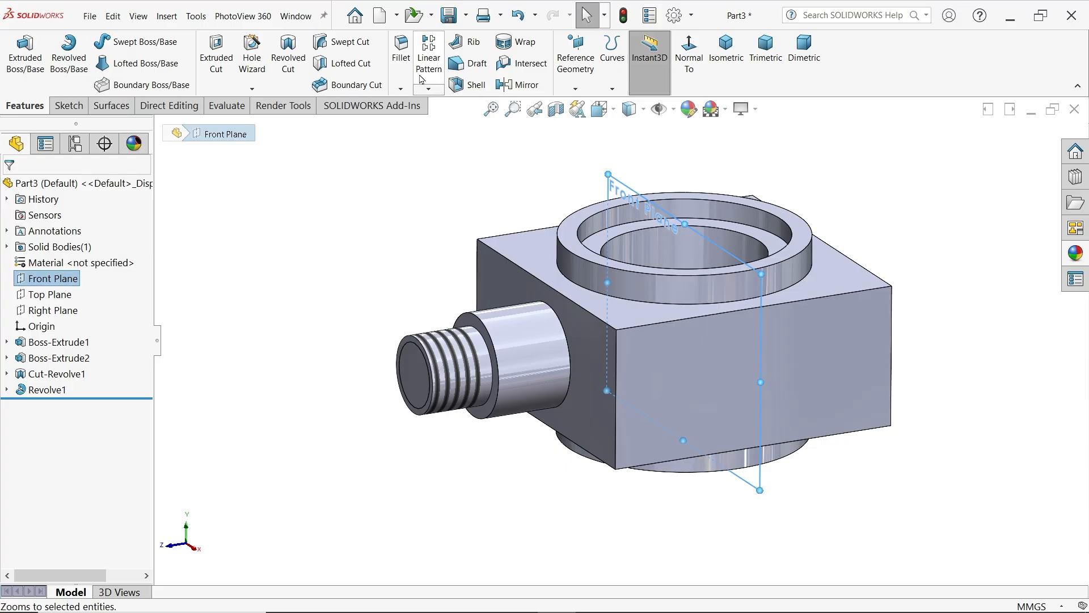
left_click(517, 84)
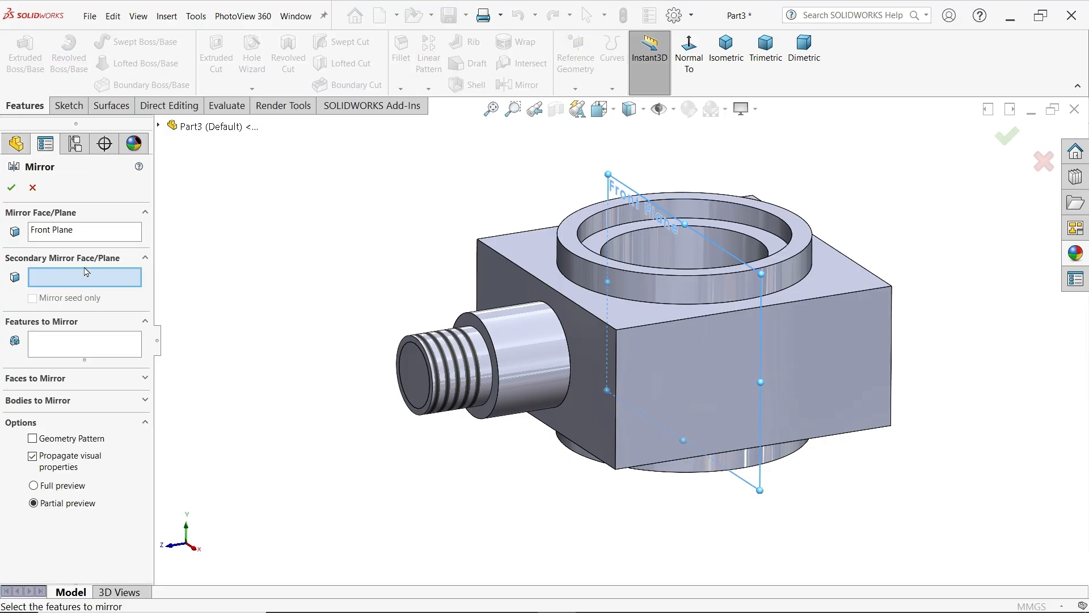
left_click(56, 343)
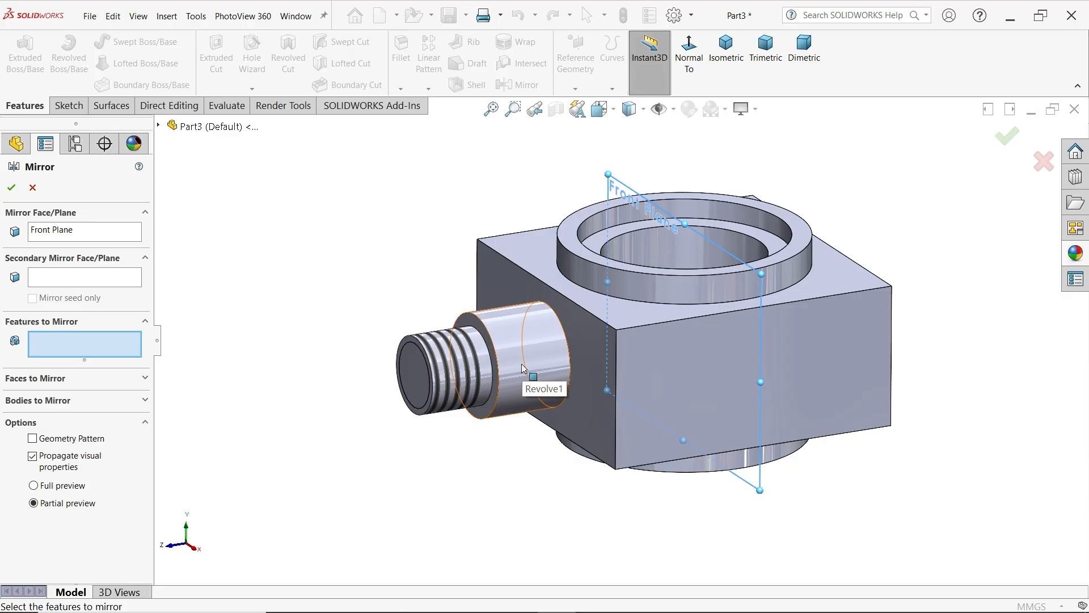
left_click(159, 125)
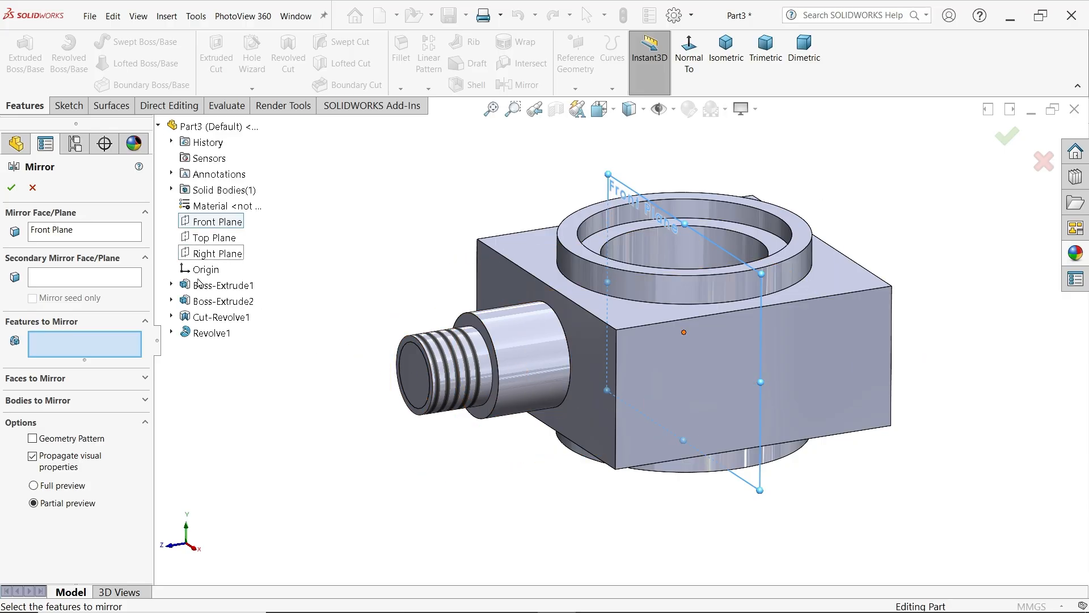
left_click(212, 333)
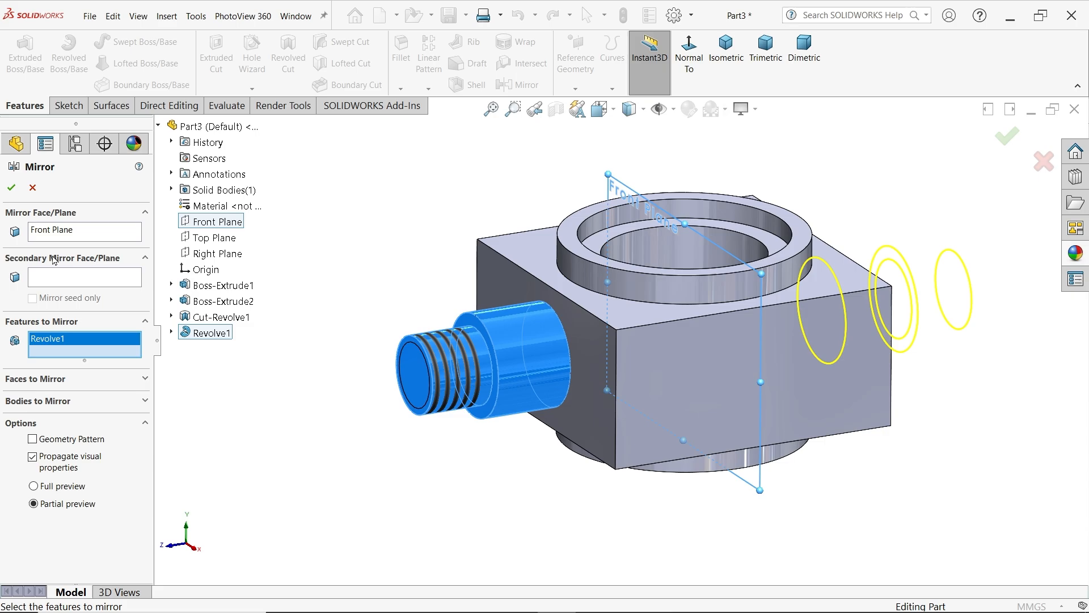
left_click(11, 188)
Fillet the edges where the upper and lower round bosses meet the block with a 3 mm symmetric radius
middle_click_drag(391, 267, 389, 312)
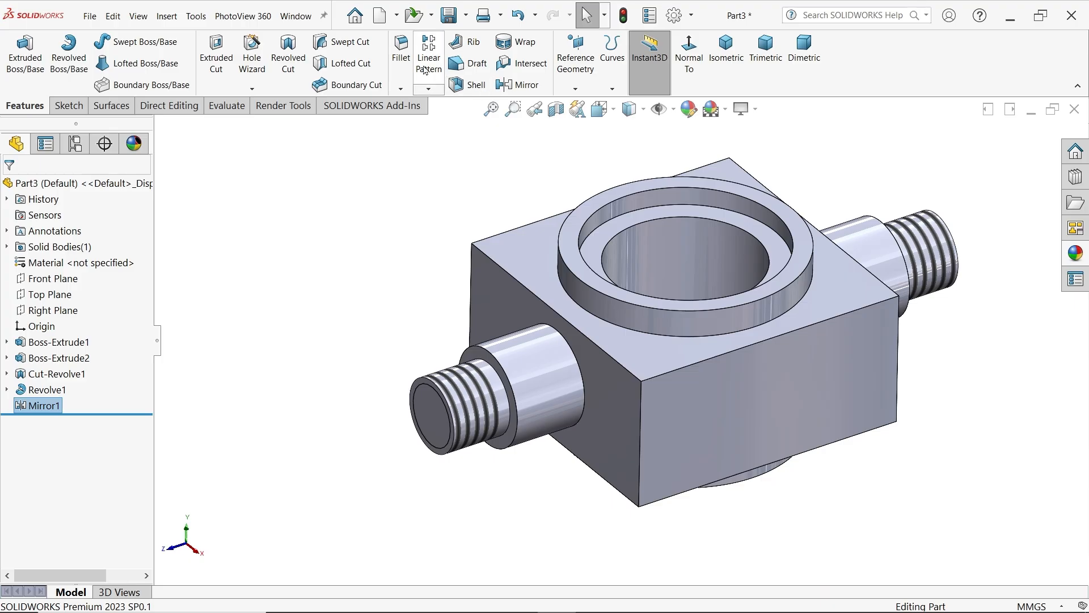
left_click(402, 50)
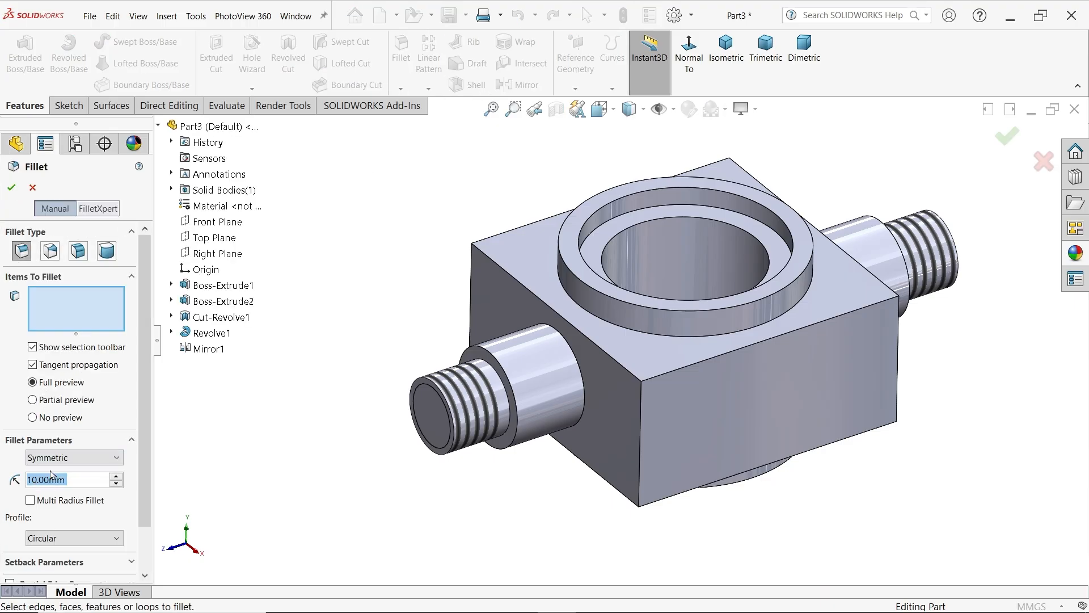
type("3")
key("Return")
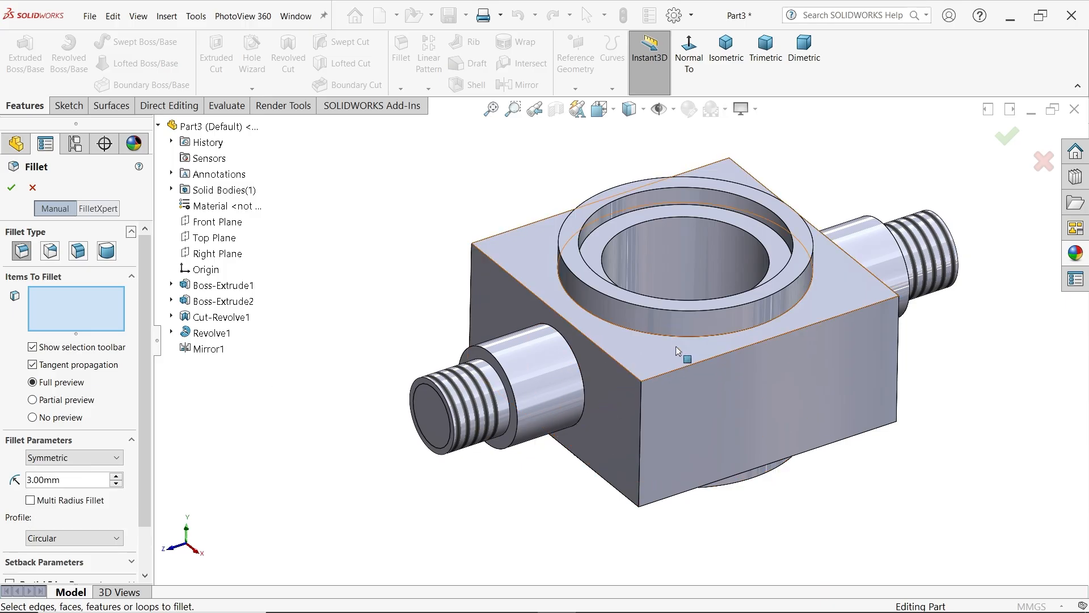
left_click(694, 339)
middle_click_drag(799, 451, 780, 318)
left_click(707, 368)
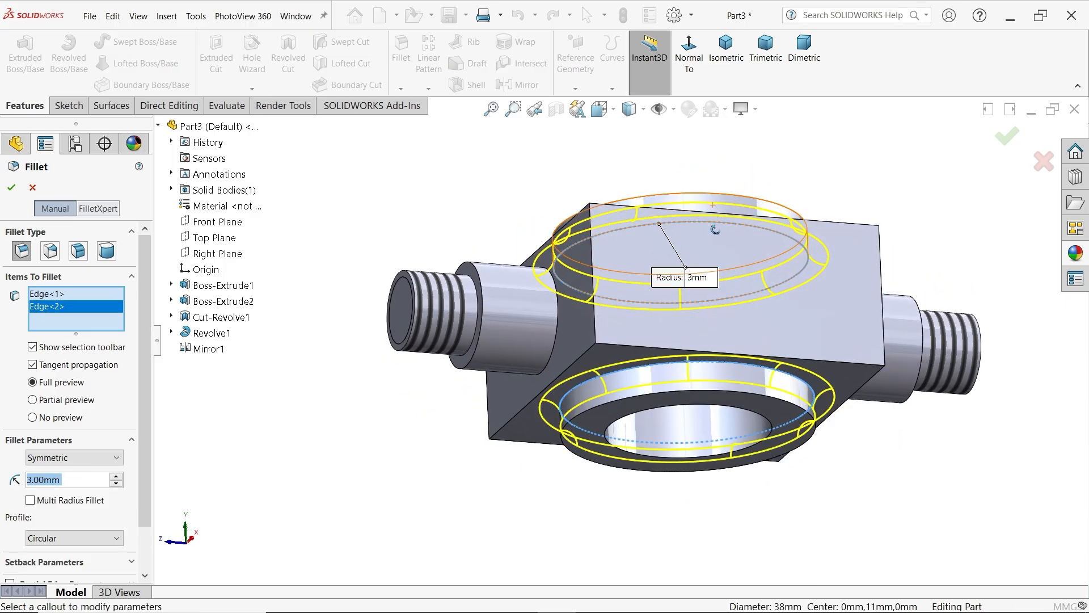
mouse_move(709, 369)
middle_mouse_down()
mouse_move(731, 386)
mouse_move(729, 375)
middle_mouse_up()
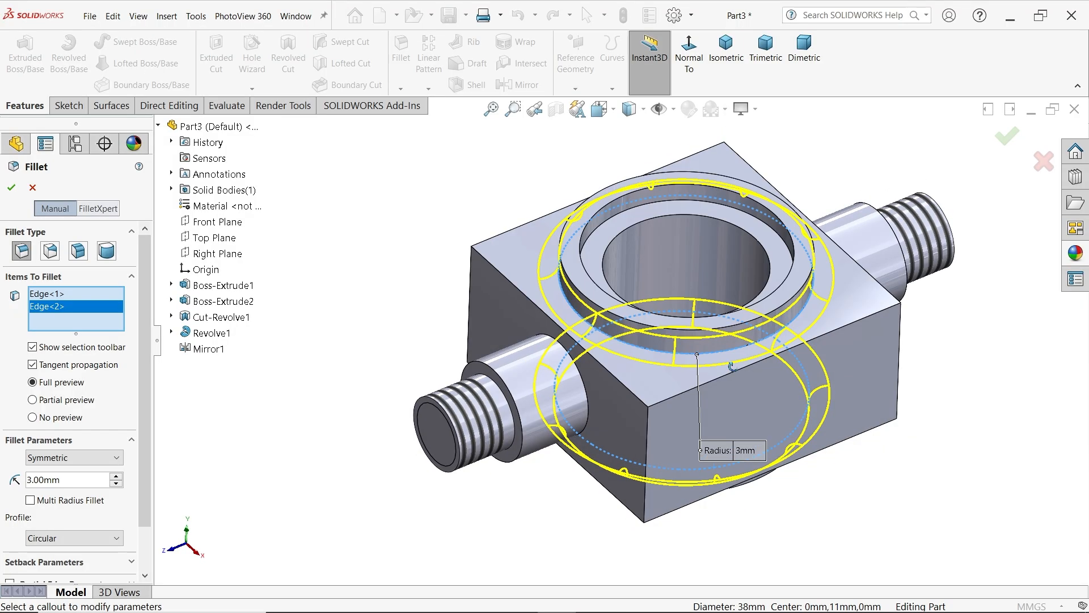
left_click(10, 188)
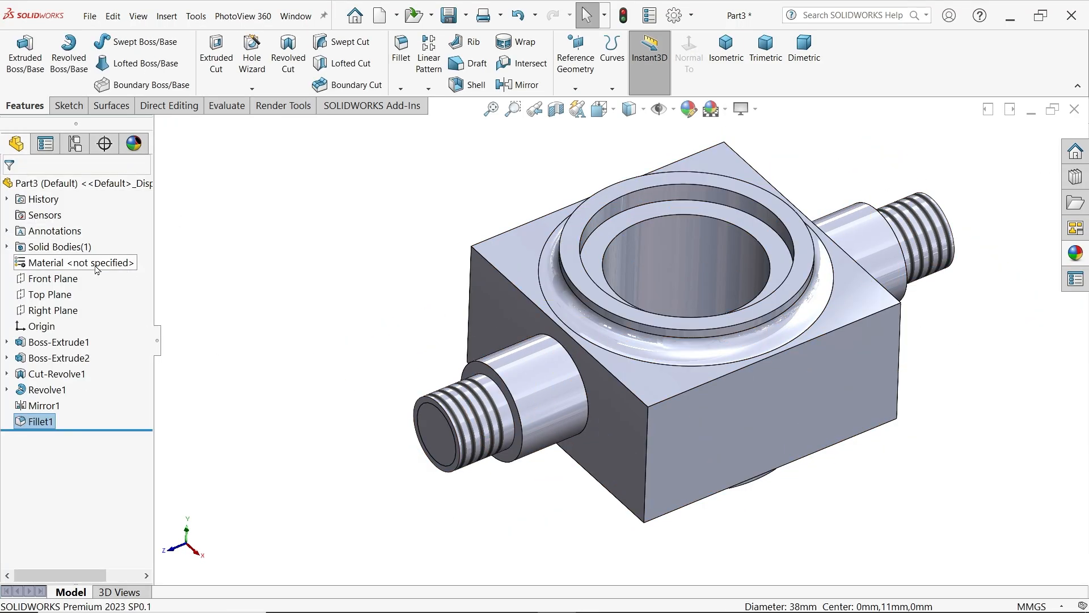
Assign Plain Carbon Steel as the part's material
right_click(69, 263)
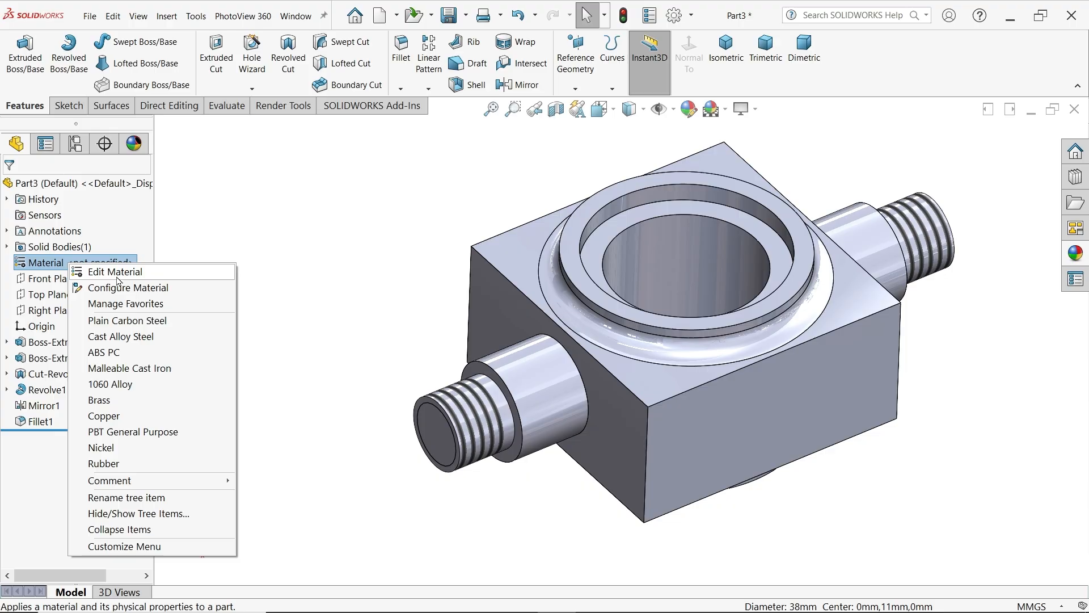
left_click(133, 324)
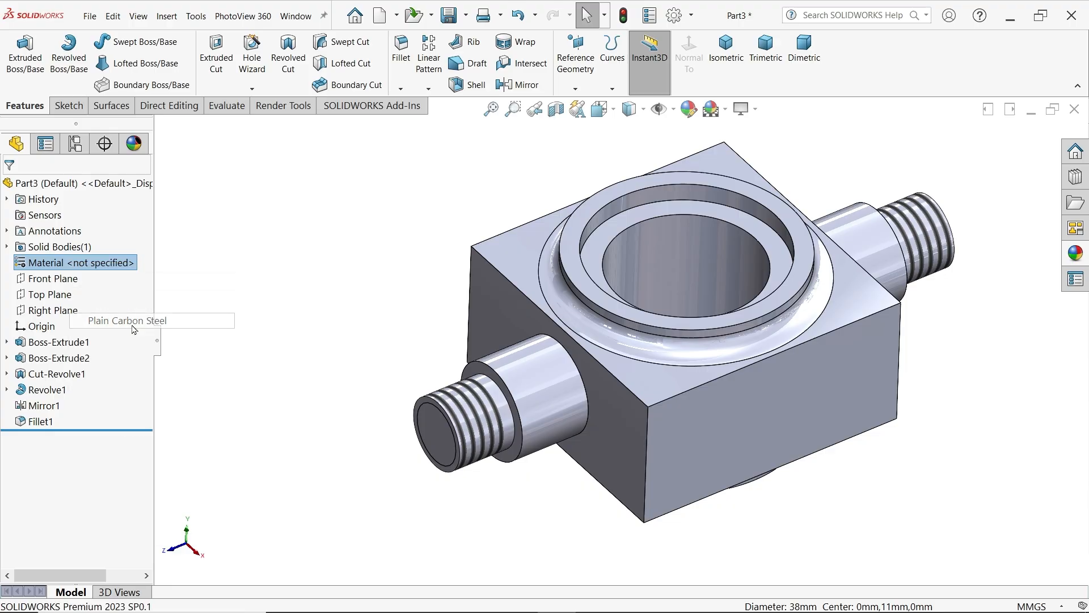
left_click(301, 319)
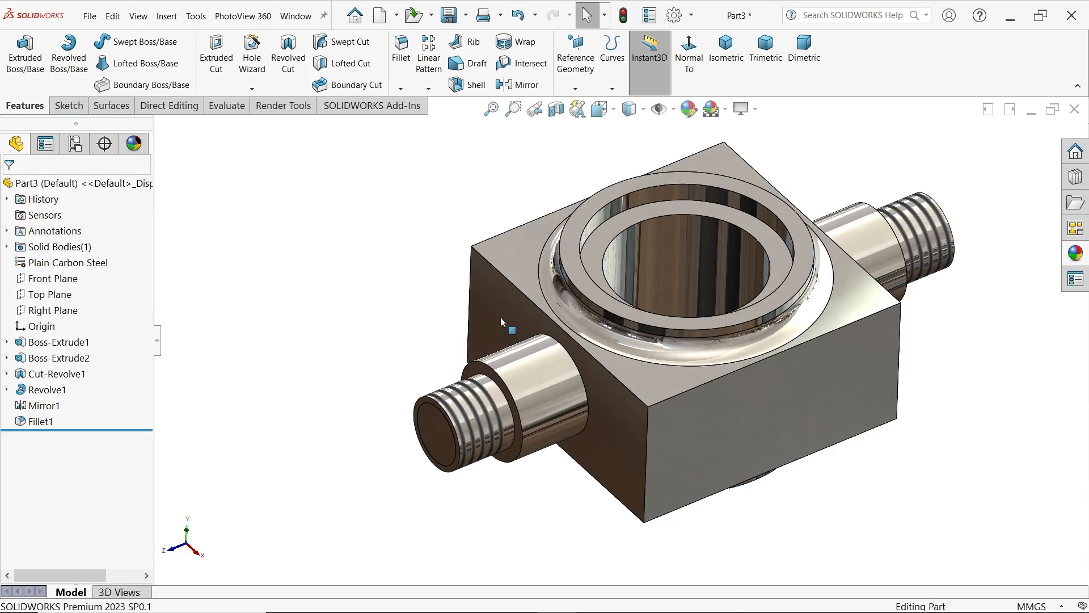
Apply the default color appearance to the whole part and set it to orange from the standard swatches
left_click(1075, 254)
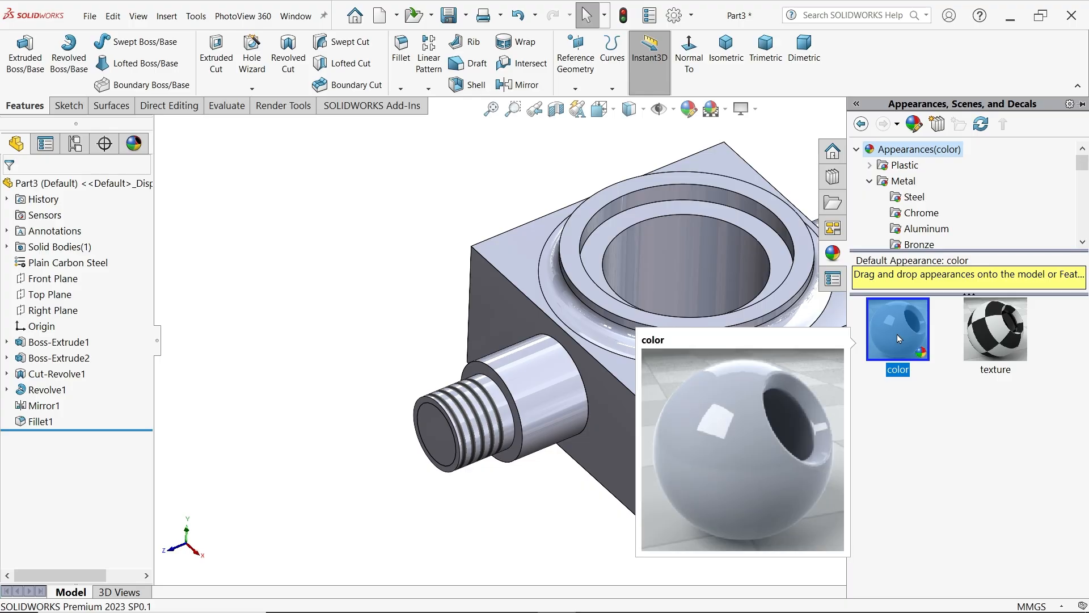
left_click_drag(897, 335, 660, 320)
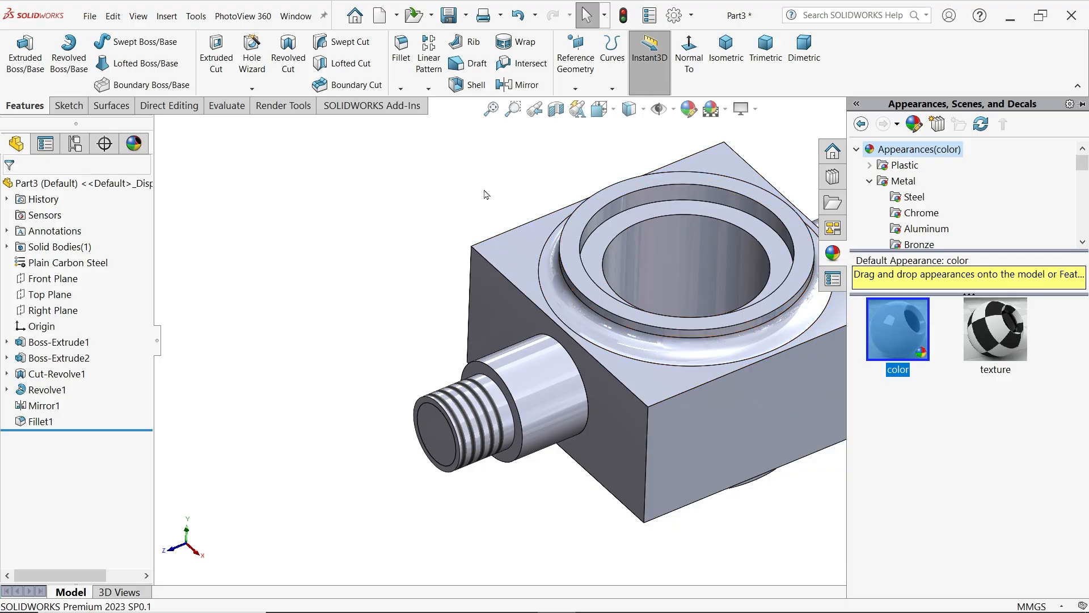
left_click(689, 109)
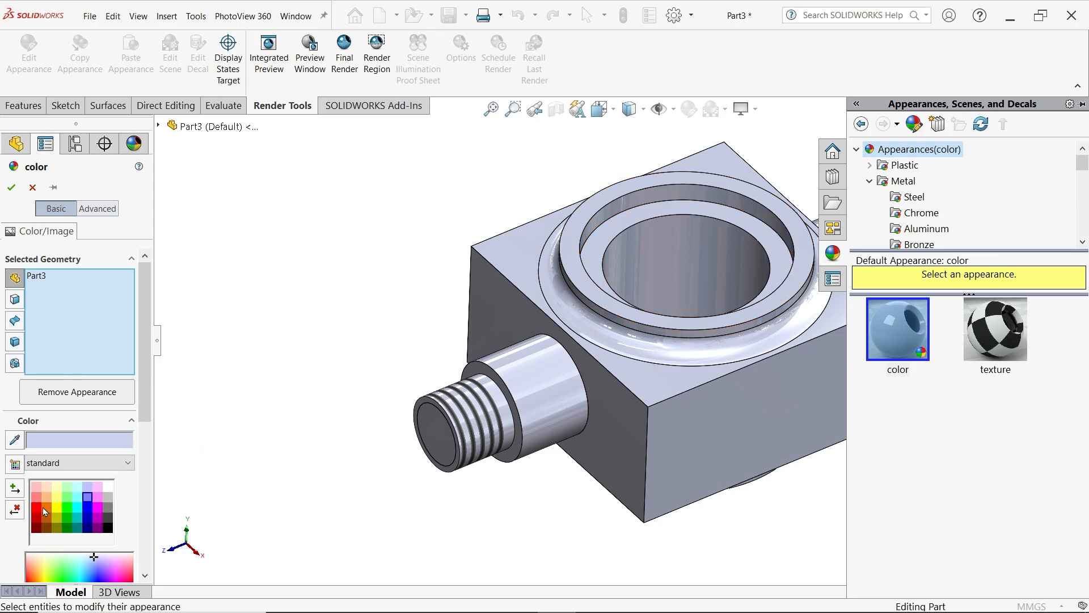
left_click(44, 511)
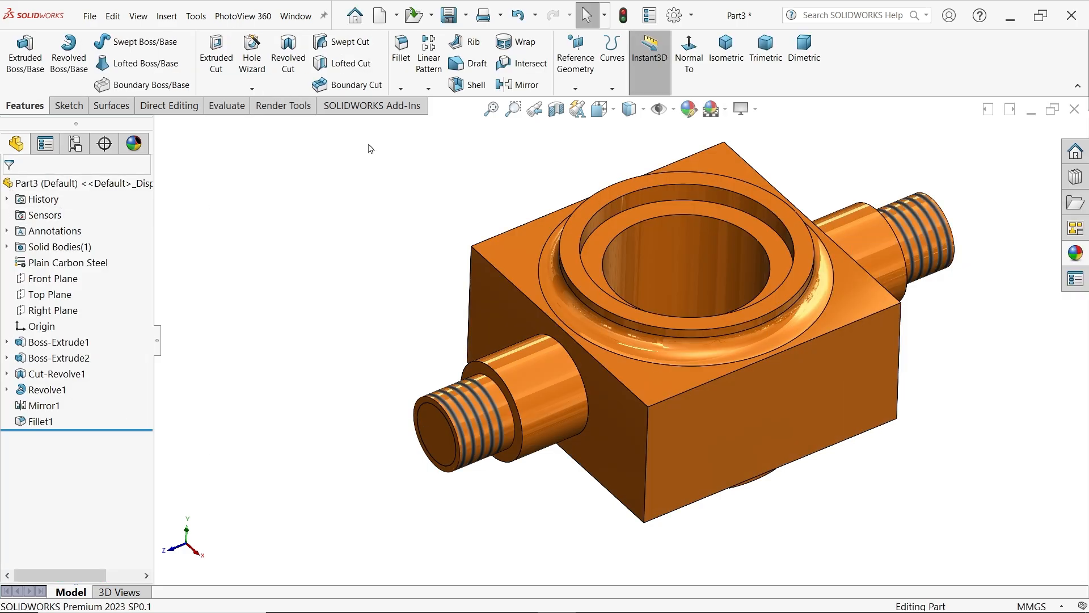
Save the part as Hook Anchor in the CRANE HOOK DRAWING folder, shown in isometric view
left_click(730, 57)
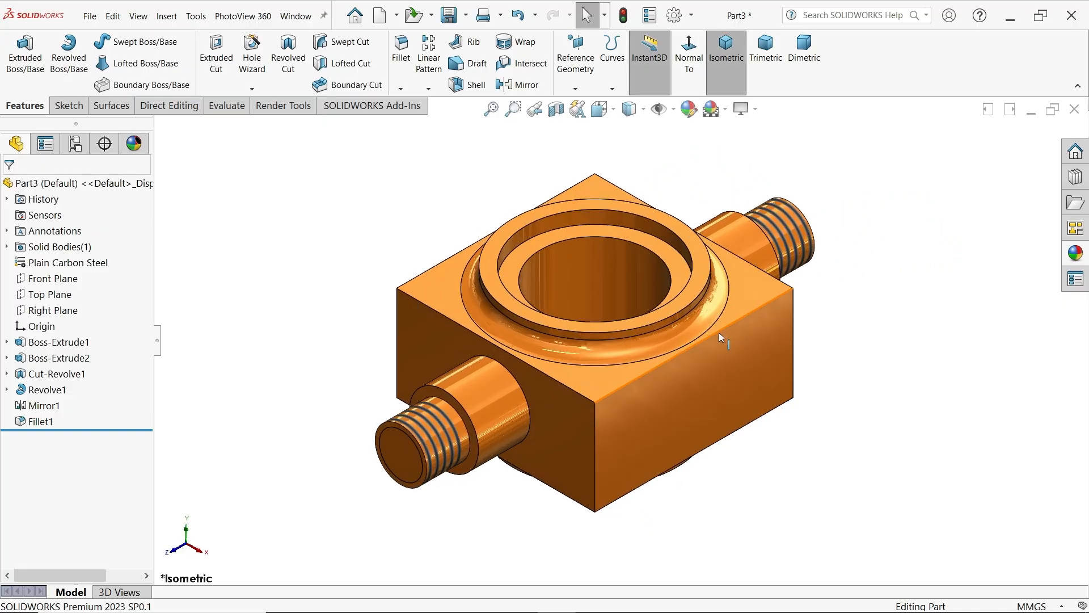
left_click(448, 16)
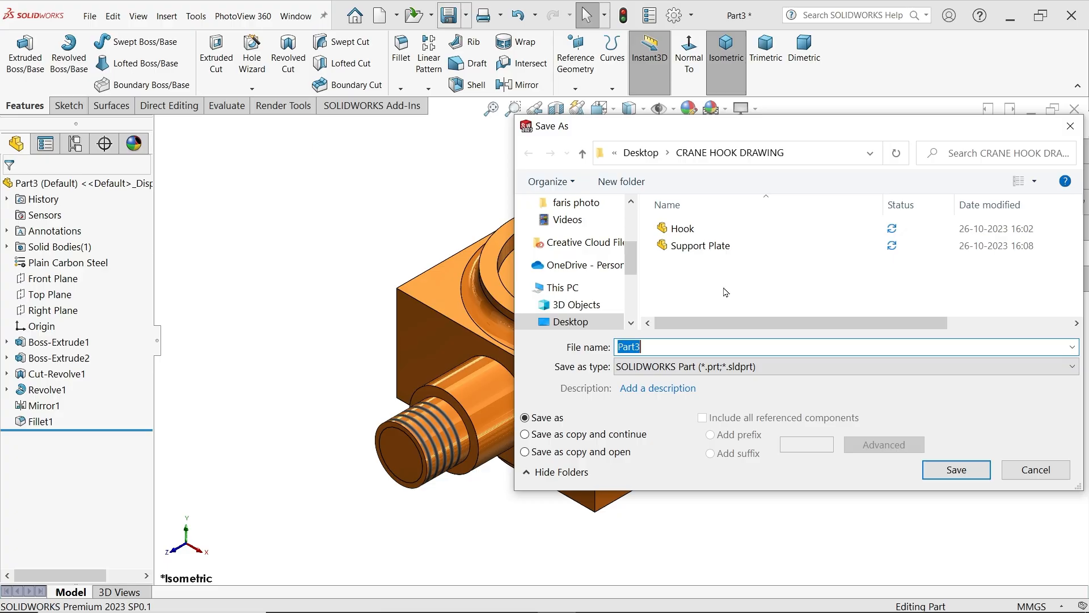
type("H")
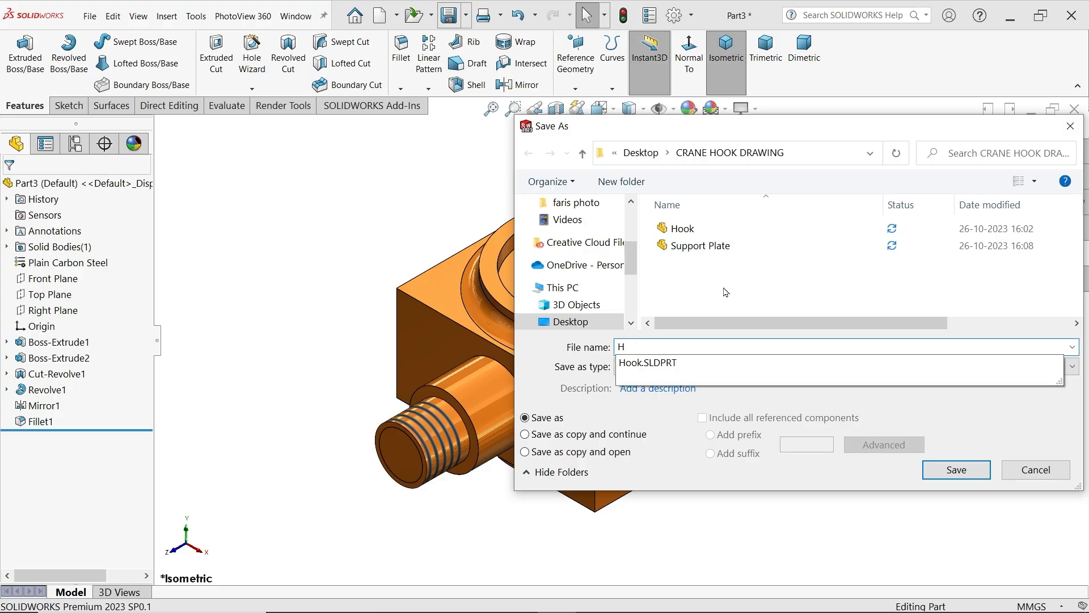
type("ook Anchor")
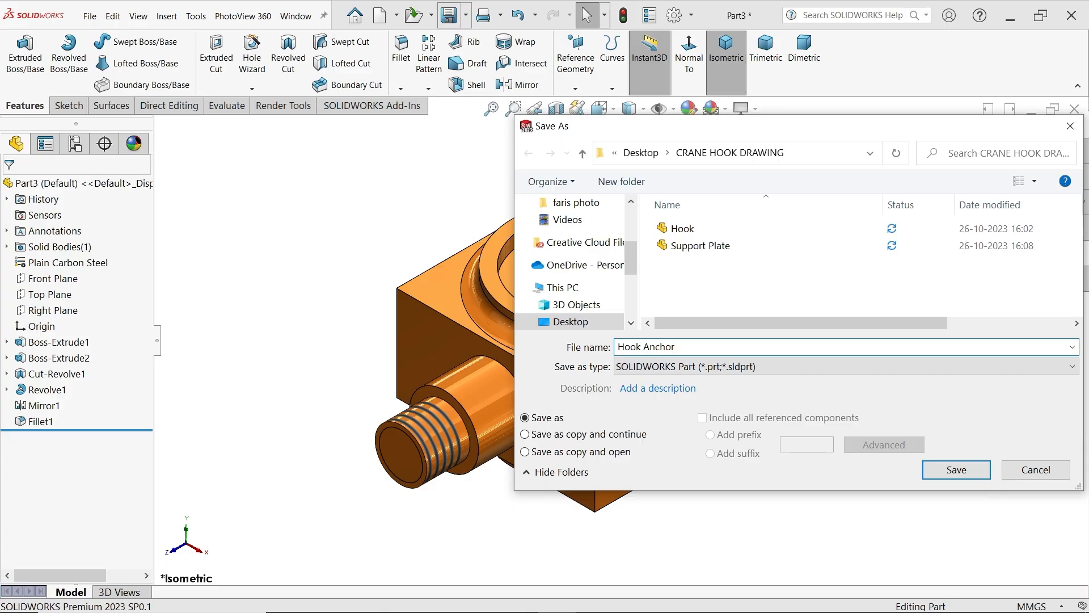
left_click(957, 470)
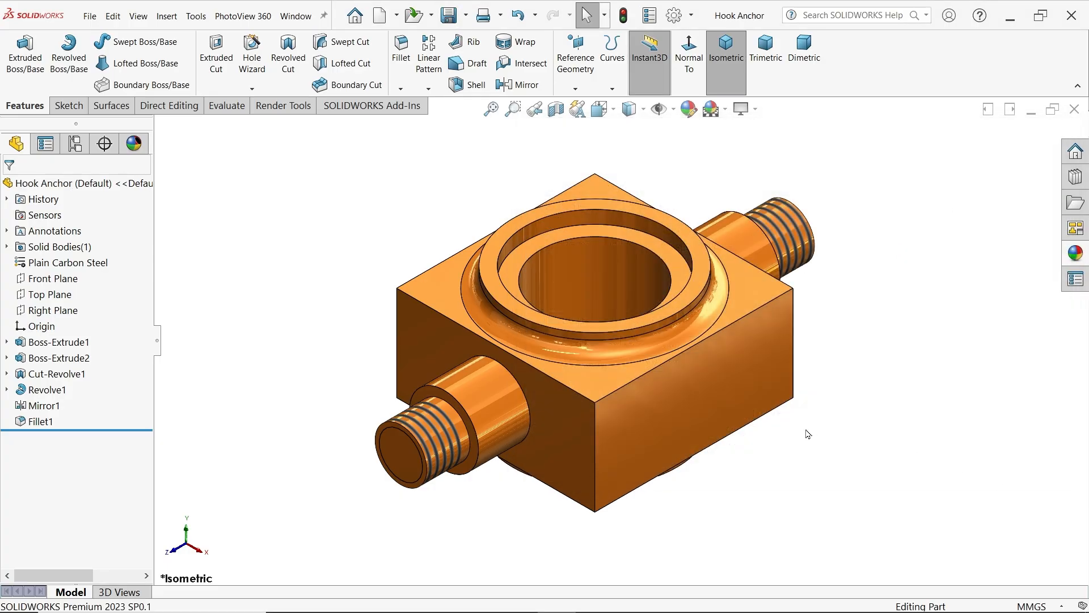
Switch to the CRANE HOOK DRAWING.PNG image and examine the parts list materials and the End Bush dimensions
key("alt+Tab")
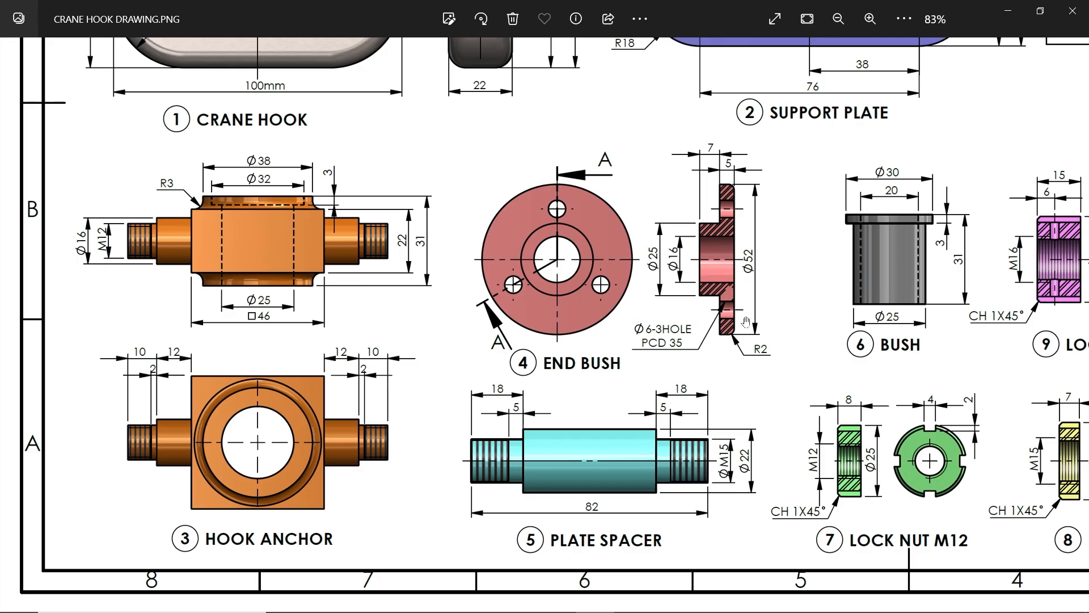
left_click_drag(746, 323, 666, 435)
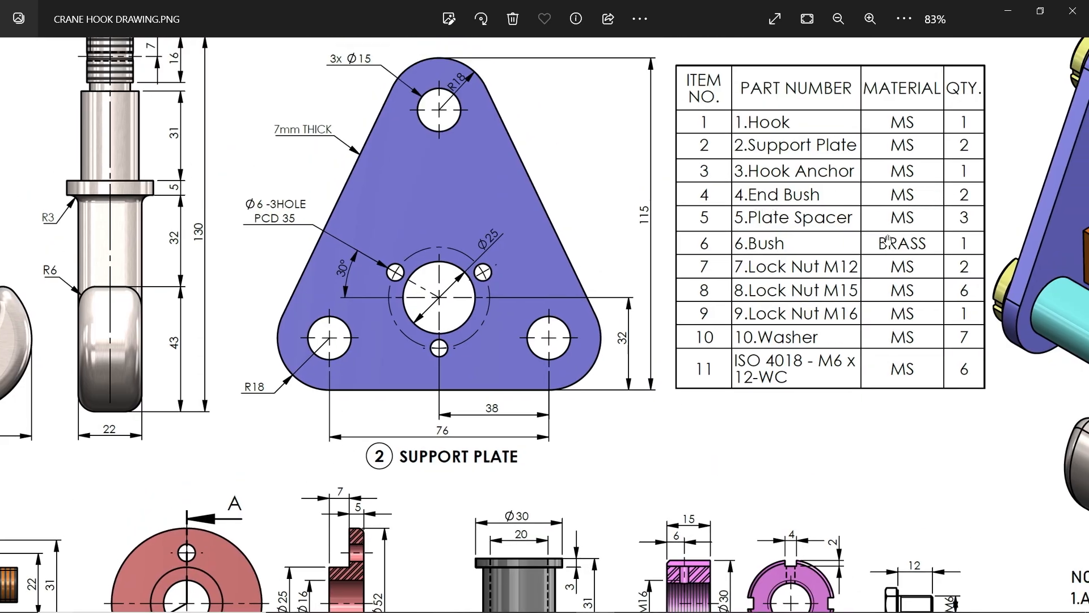
mouse_move(634, 422)
left_mouse_down()
mouse_move(803, 328)
mouse_move(919, 193)
left_mouse_up()
left_click_drag(711, 335, 778, 269)
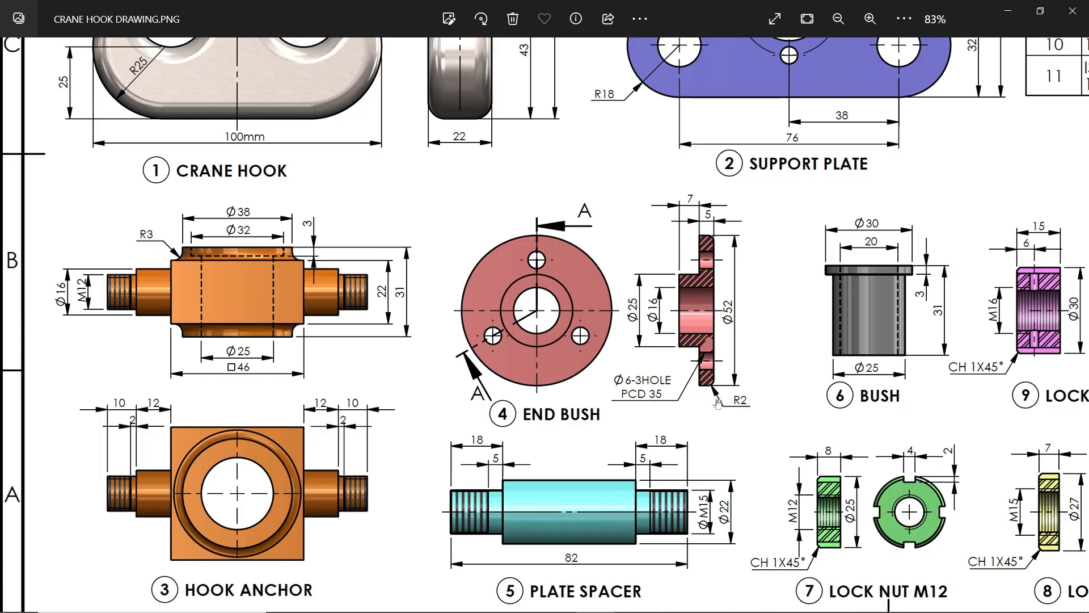
left_click(1007, 12)
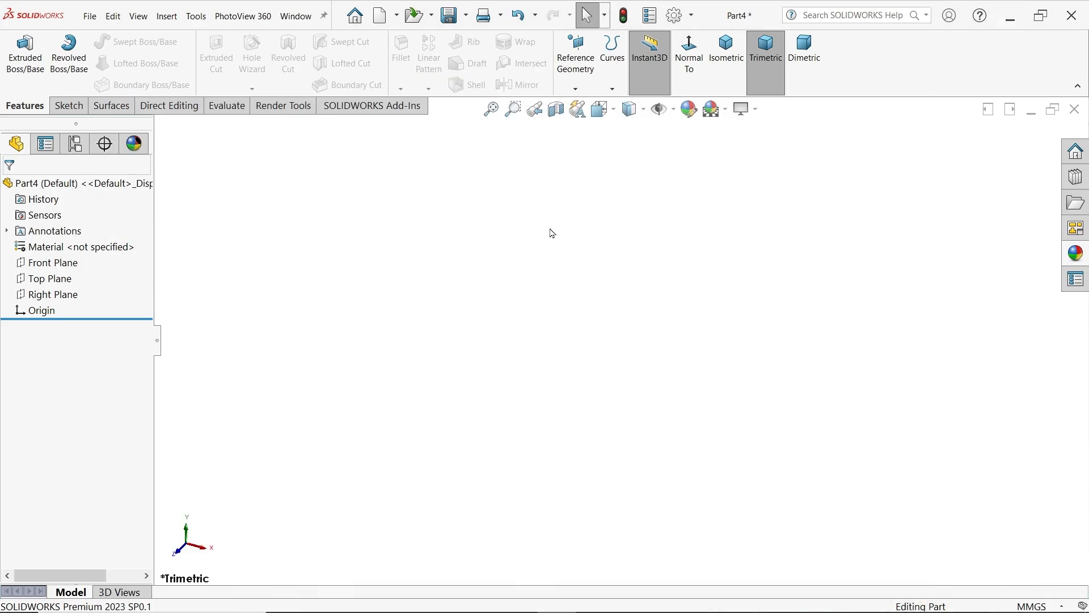
Sketch a closed L-shaped End Bush half-profile on the Front Plane above the origin, with its flange about 16 mm thick
left_click(62, 267)
left_click(69, 252)
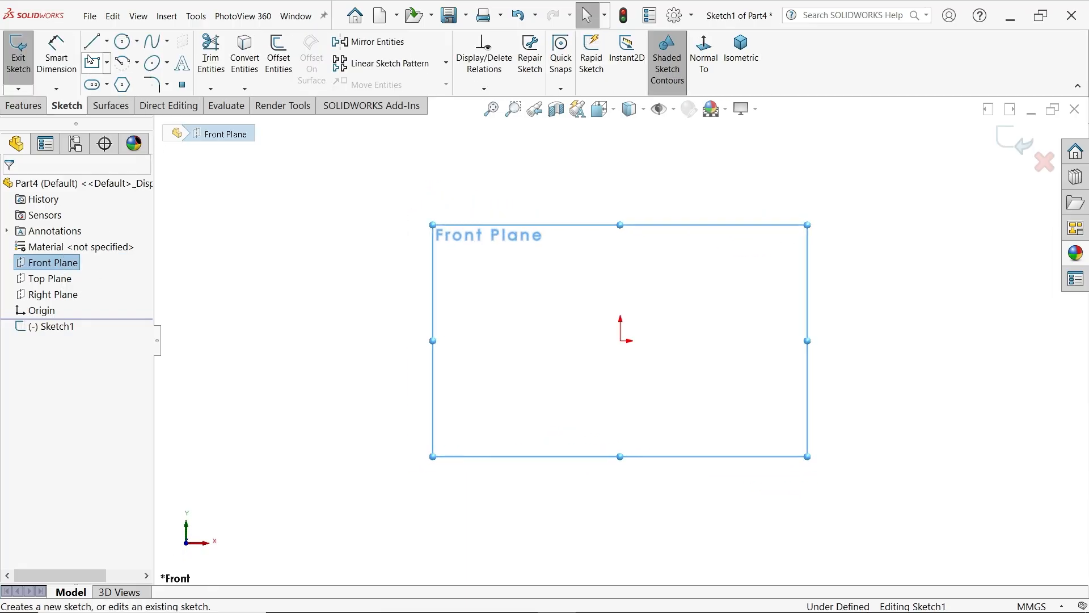
key("l")
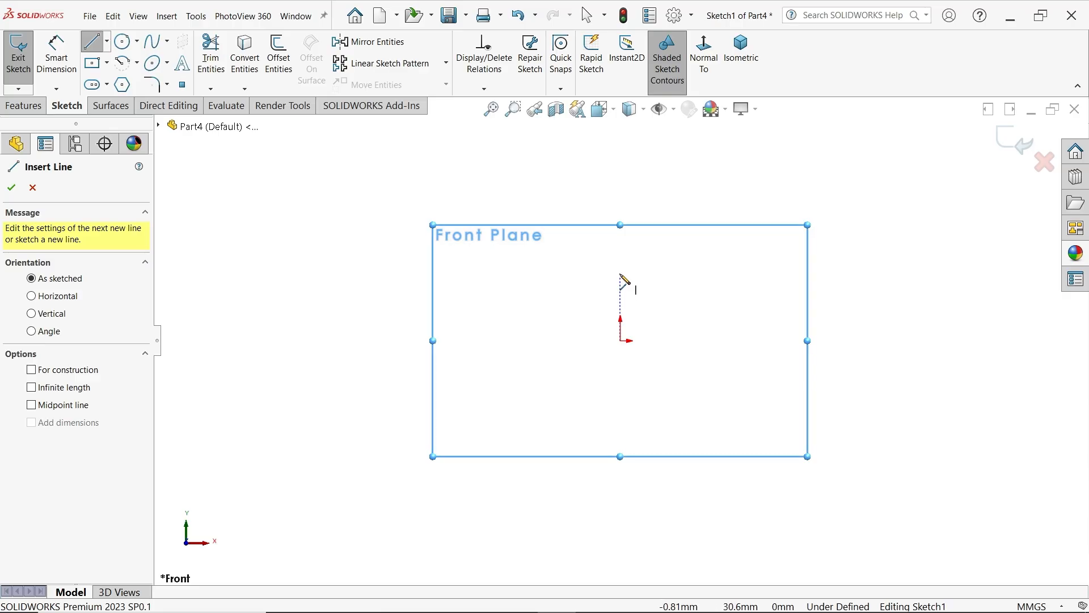
left_click(620, 135)
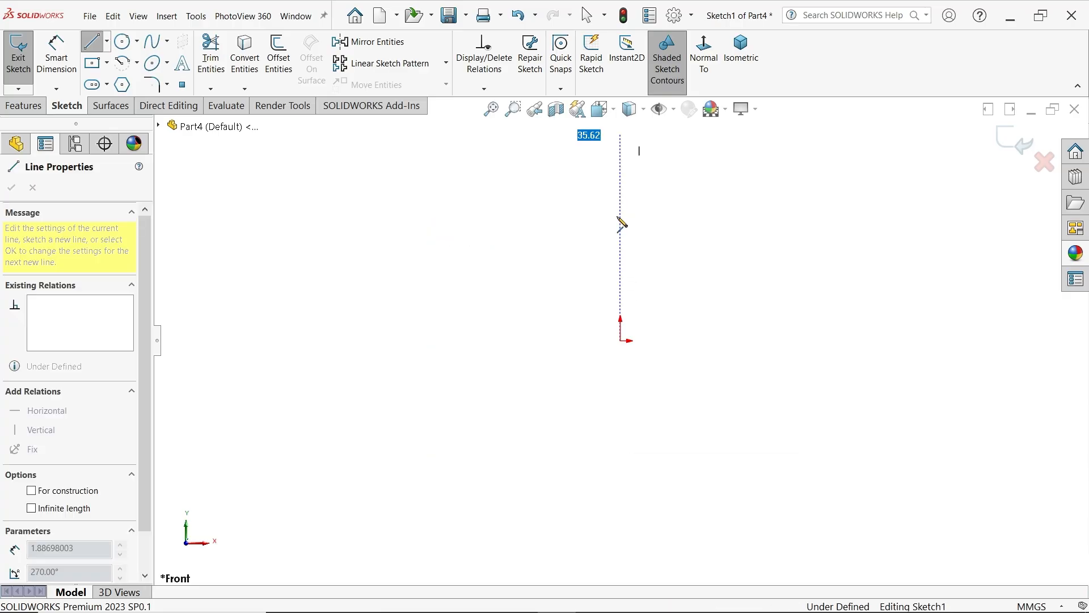
left_click(621, 265)
left_click(544, 265)
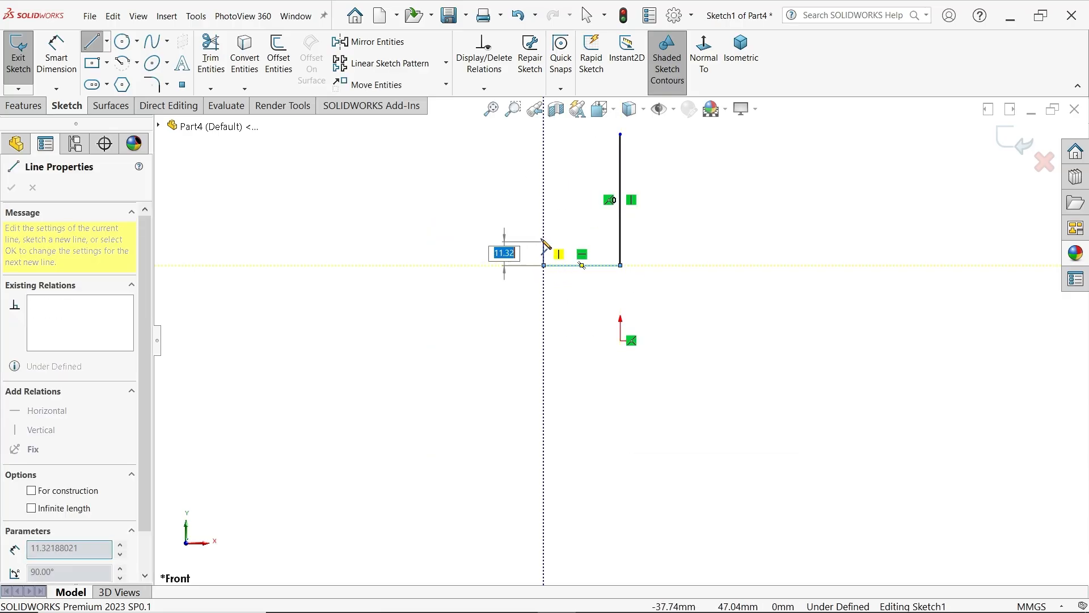
left_click(544, 235)
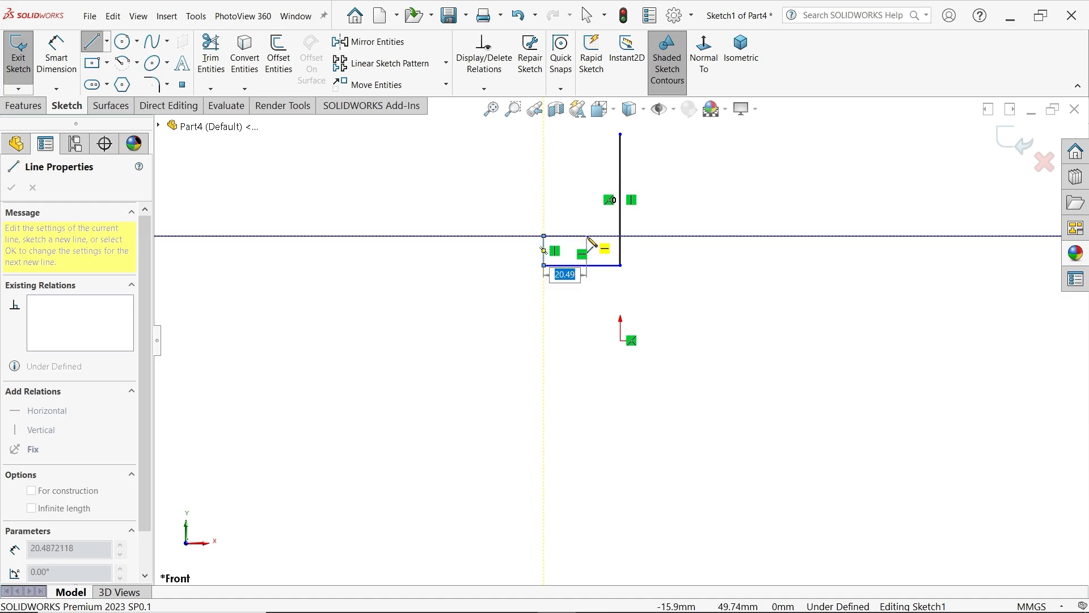
left_click(587, 236)
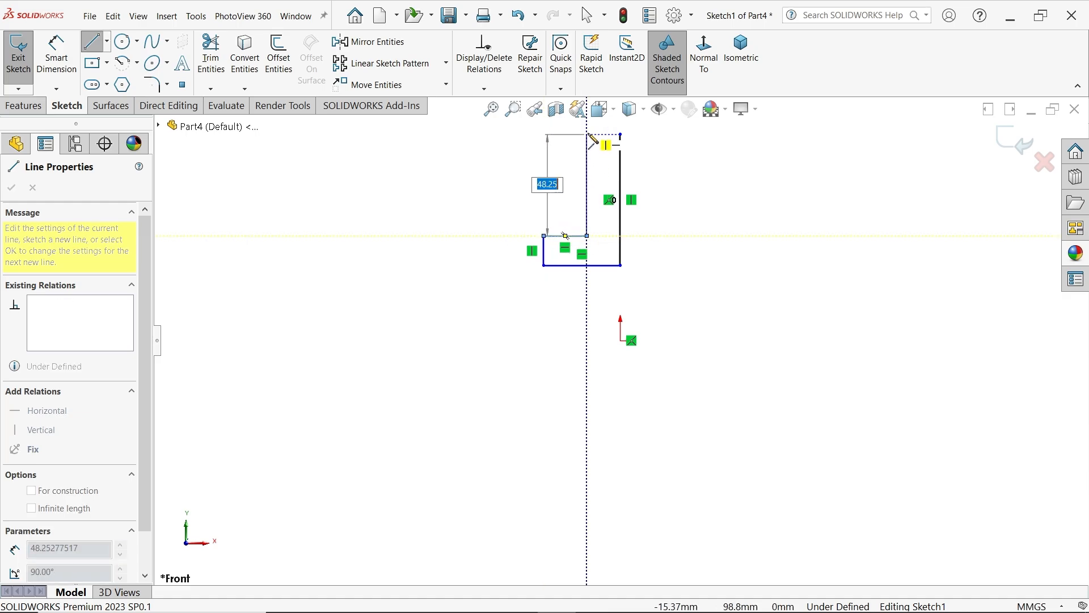
left_click(587, 135)
left_click(620, 135)
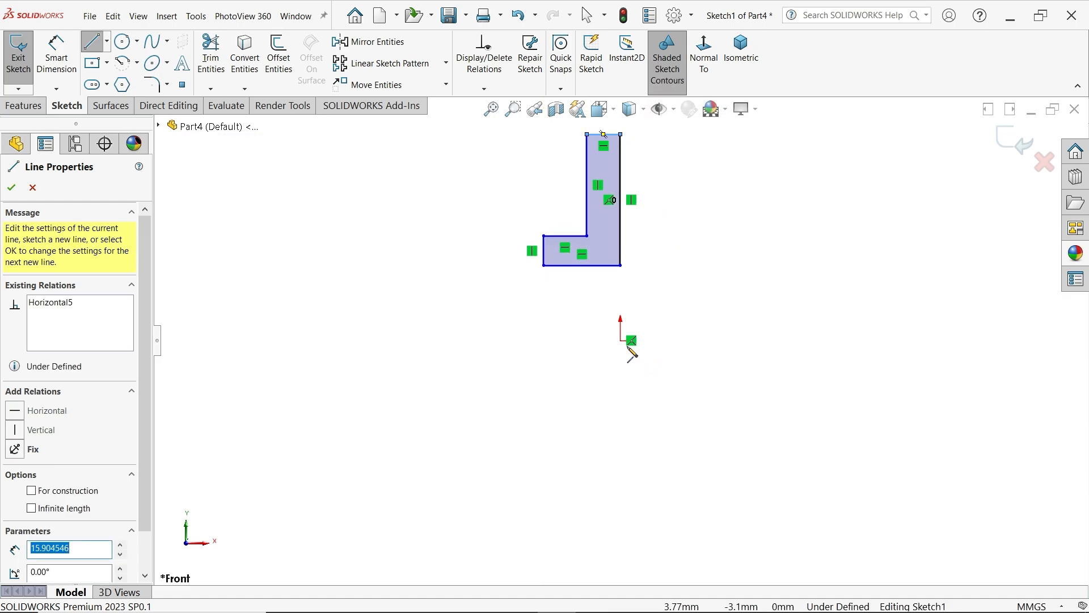
Draw a horizontal construction line about 60 mm long from the origin beneath the profile as its revolve axis
left_click(621, 341)
left_click(495, 340)
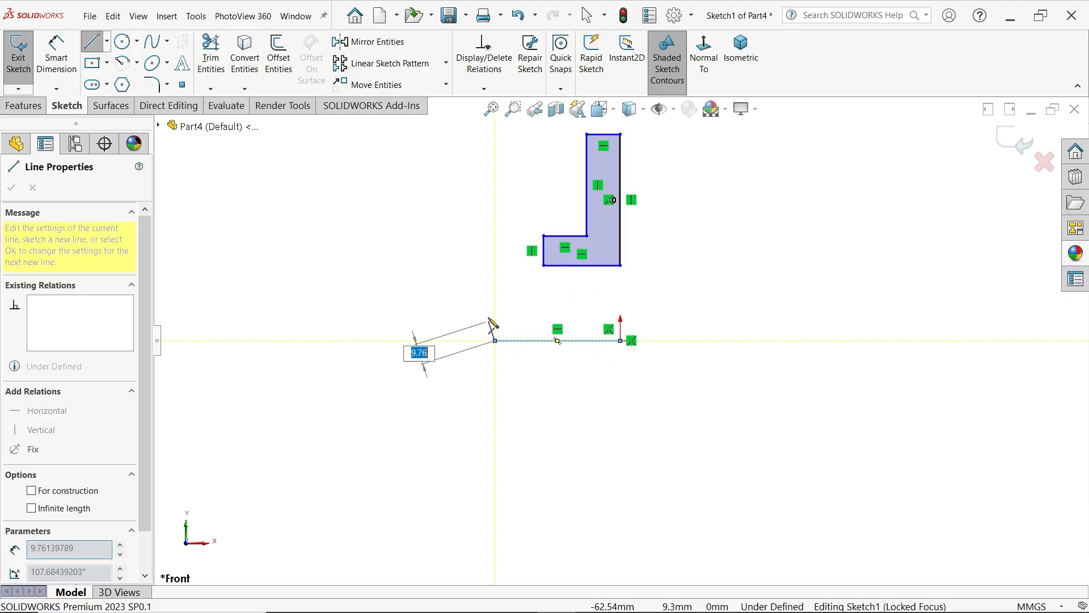
key("Escape")
left_click(582, 341)
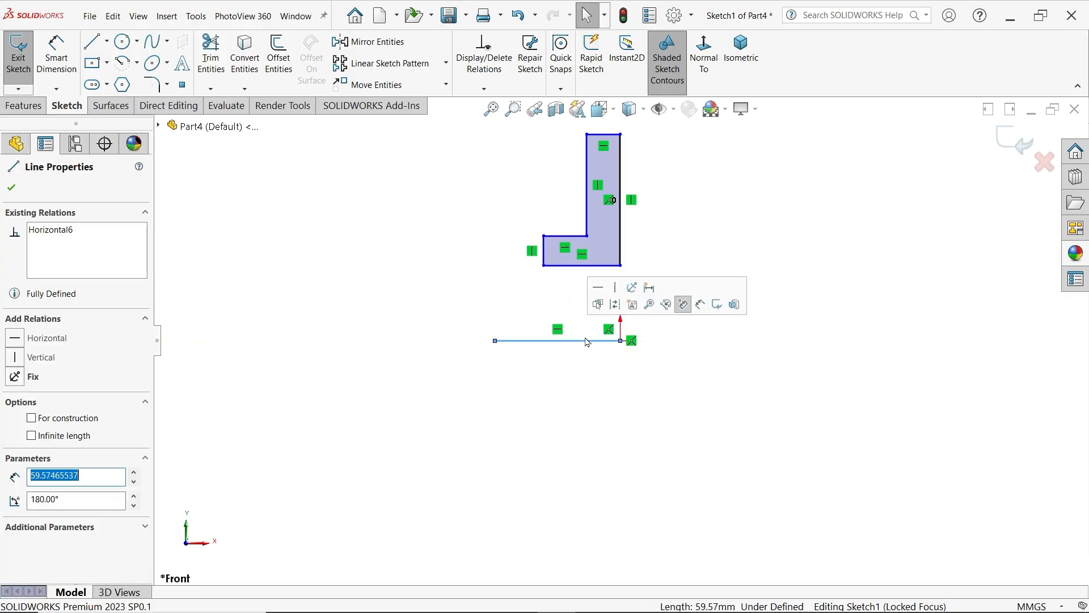
left_click(616, 305)
scroll(619, 320, "up", 2)
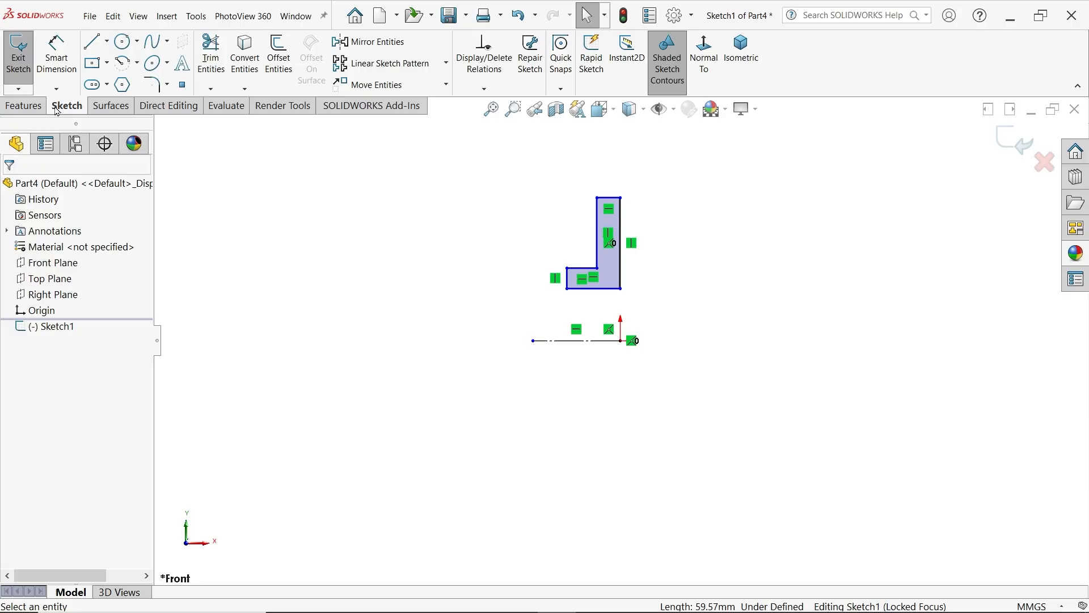
Dimension the flange's outer edge to the centerline as a 52 mm diameter
left_click(57, 54)
scroll(652, 343, "down", 1)
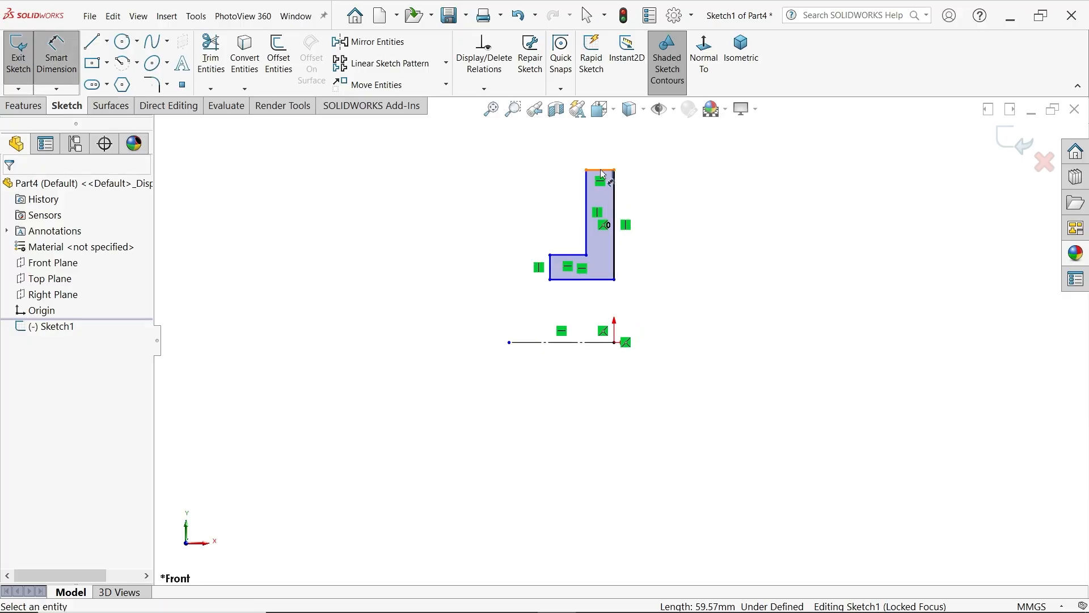
left_click(602, 171)
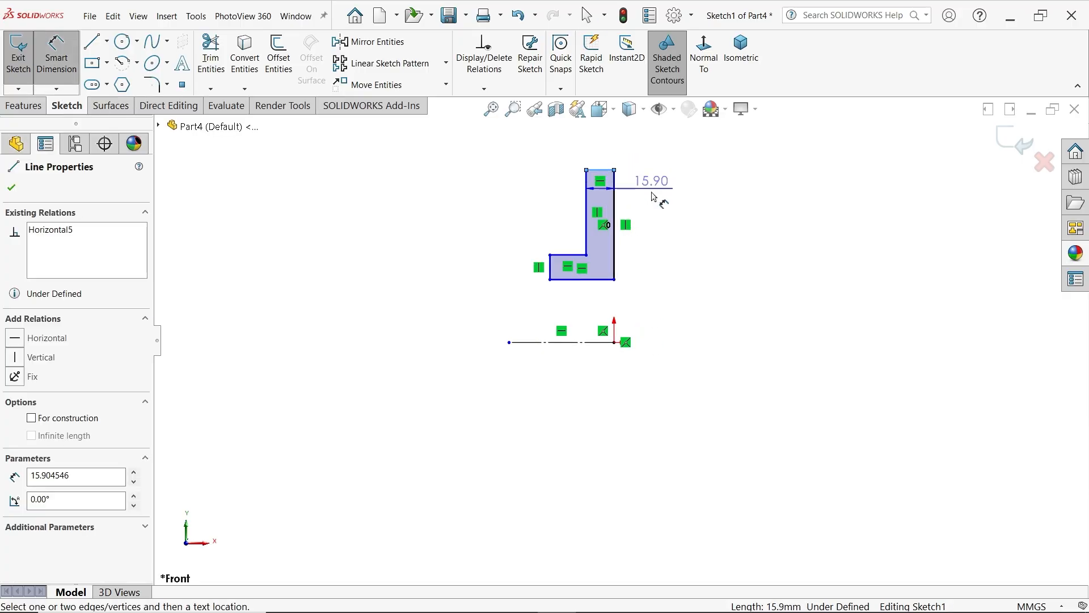
left_click(593, 343)
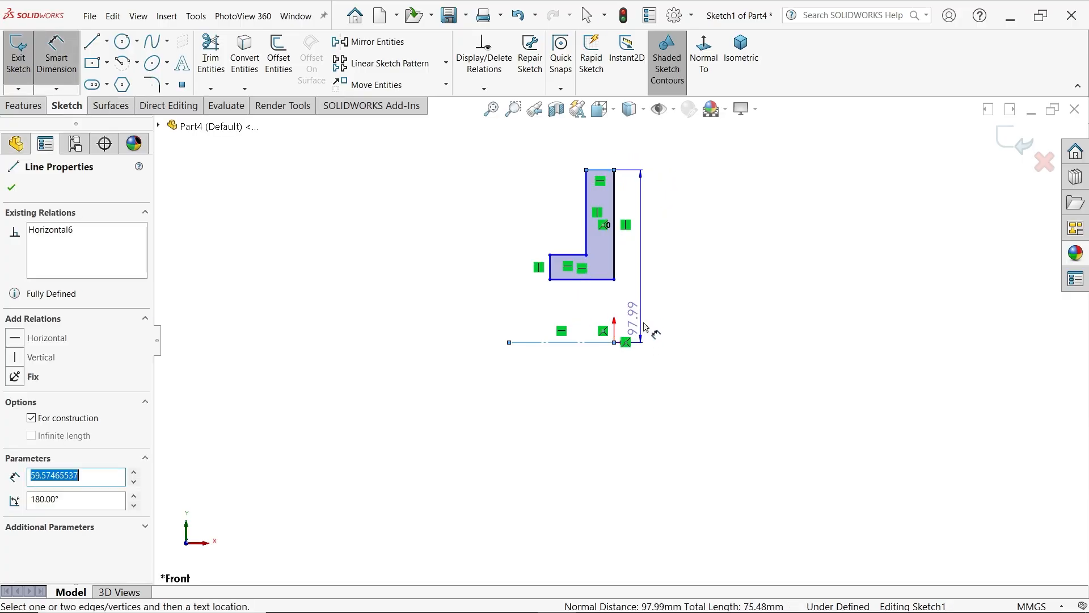
left_click(672, 356)
type("5")
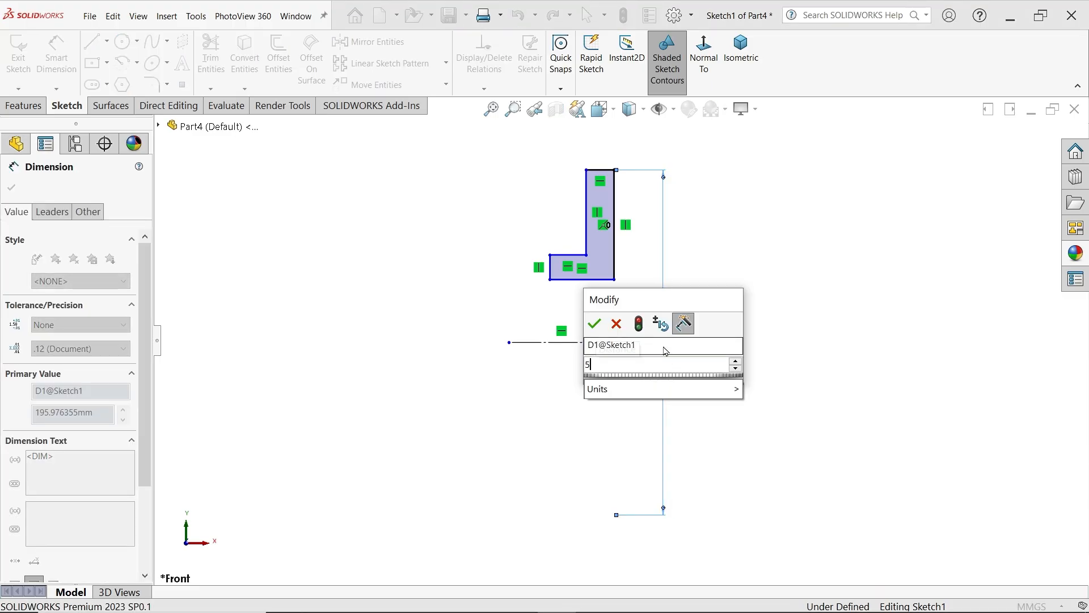
type("2")
left_click(594, 324)
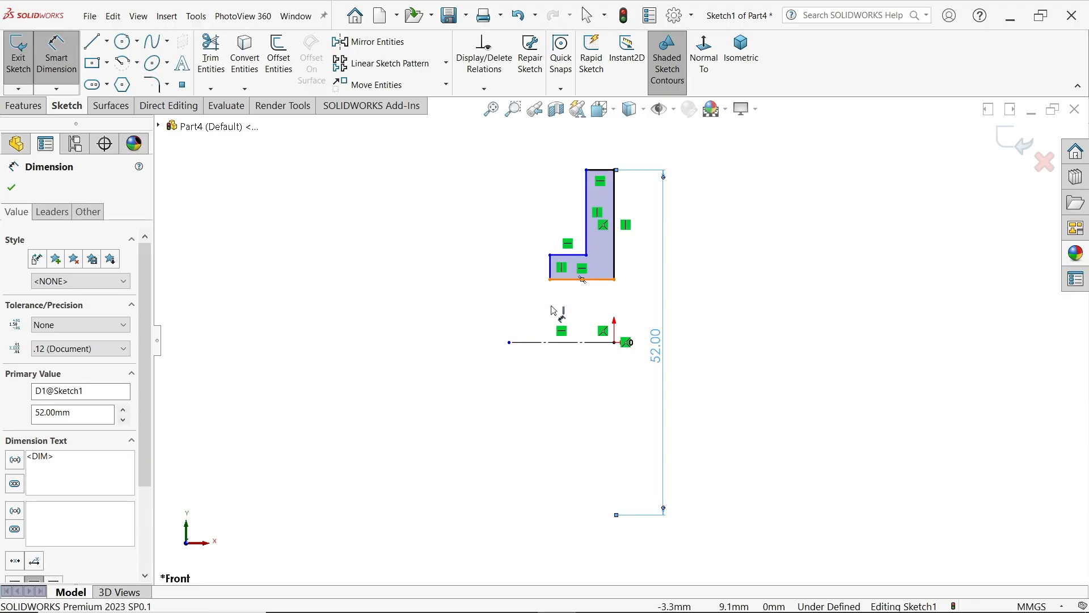
Dimension the profile's bore edge about the centerline as a 16 mm diameter
left_click(583, 280)
left_click(489, 322)
type("16")
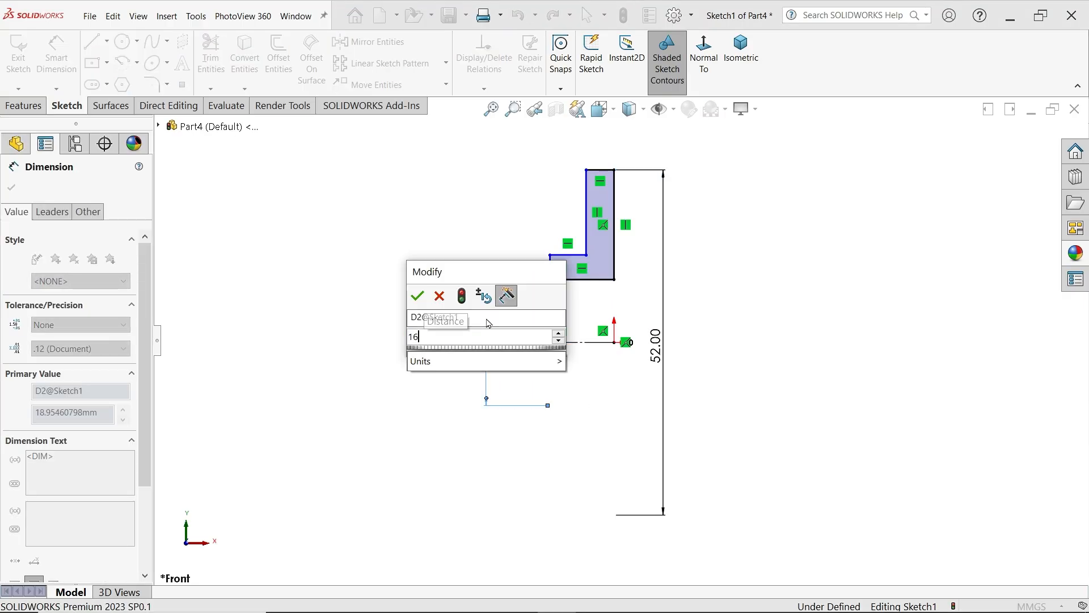
left_click(418, 296)
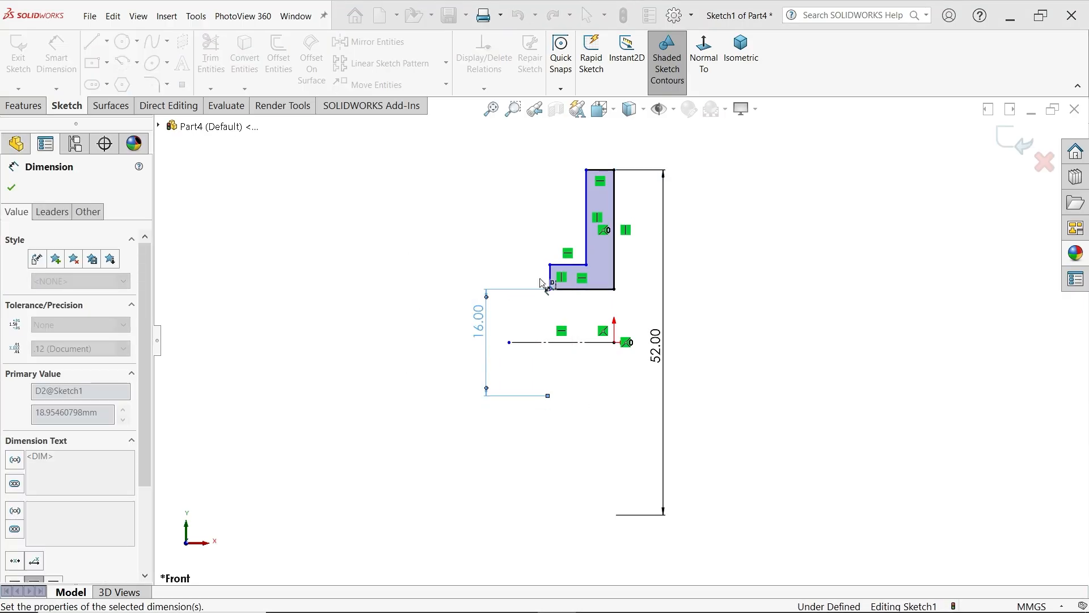
Dimension the hub's outer edge to the centerline as a 25 mm diameter
left_click(566, 265)
left_click(533, 342)
left_click(431, 339)
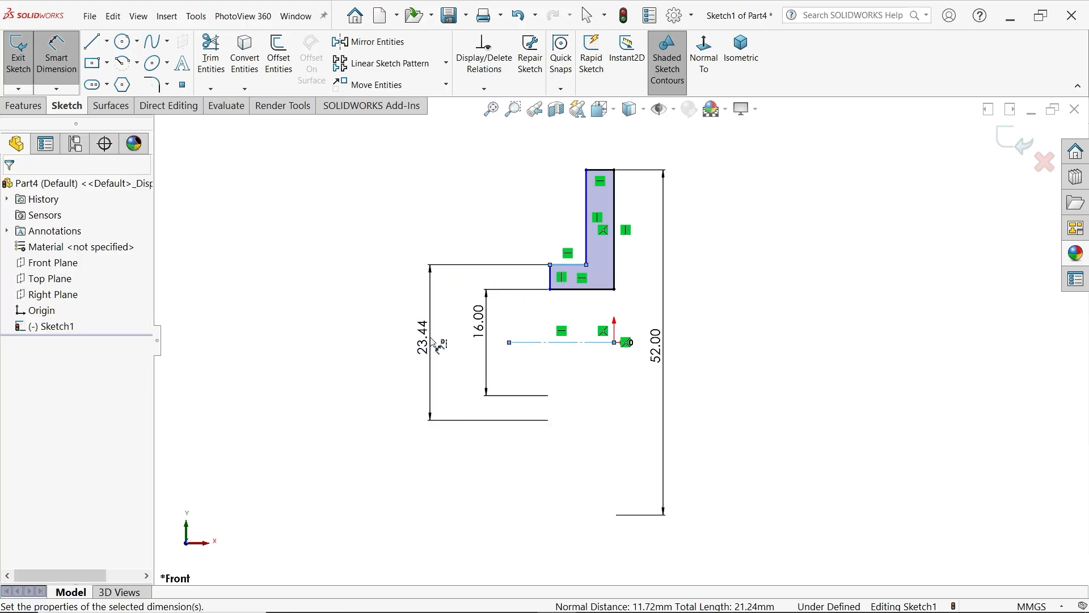
type("25")
left_click(361, 314)
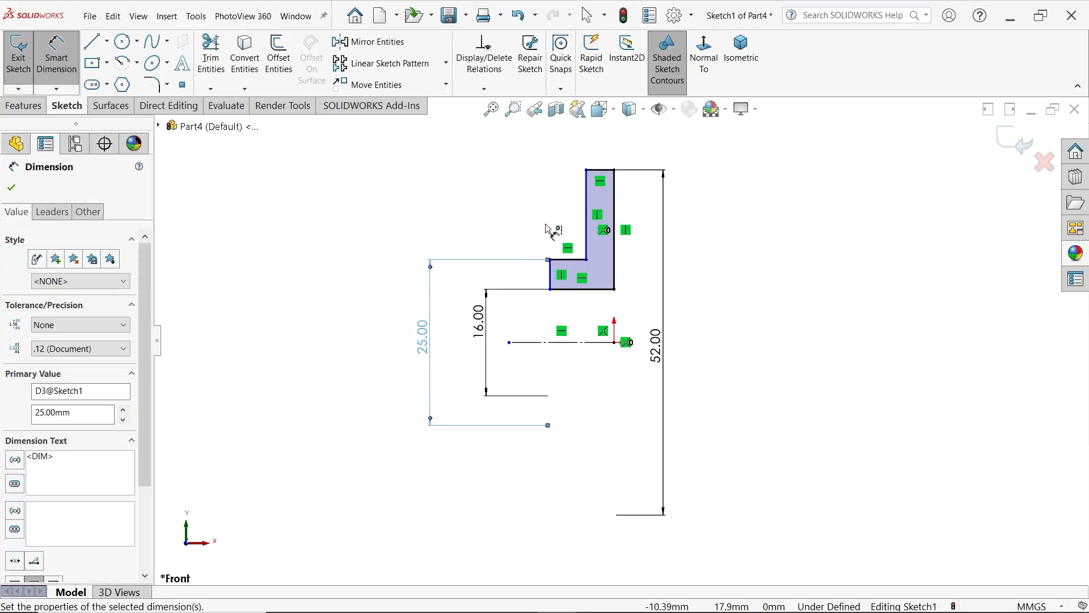
Dimension the flange's top edge to set its thickness to 5 mm
left_click(622, 163)
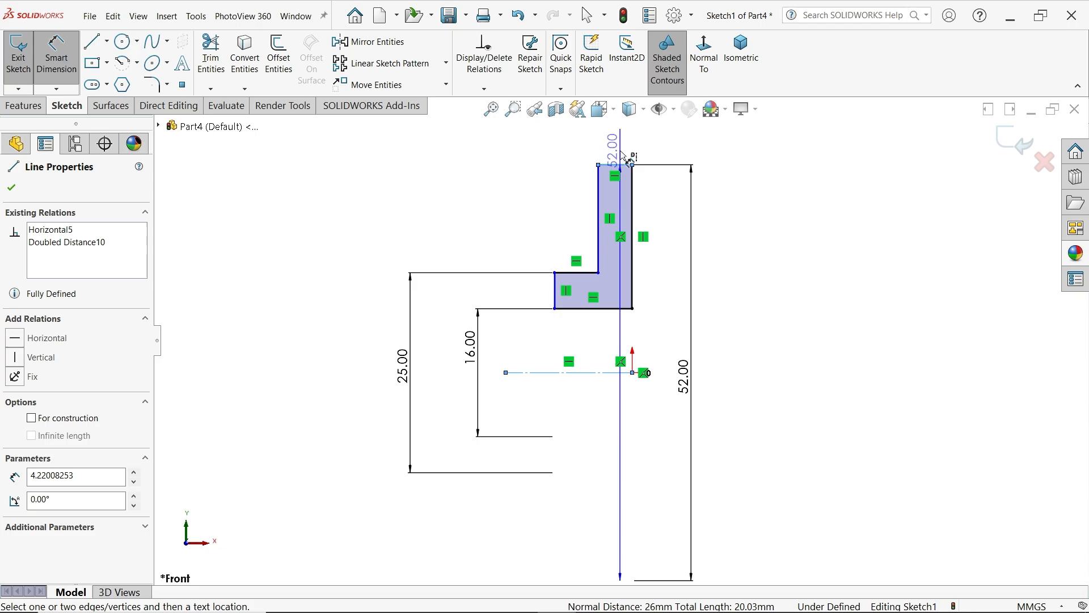
left_click(622, 137)
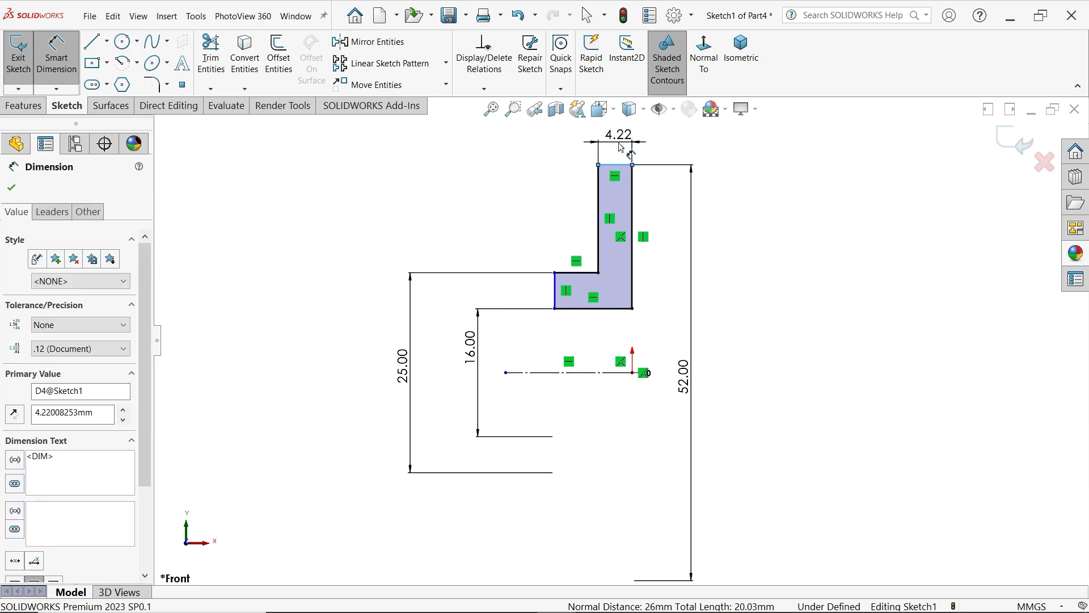
type("5")
left_click(549, 119)
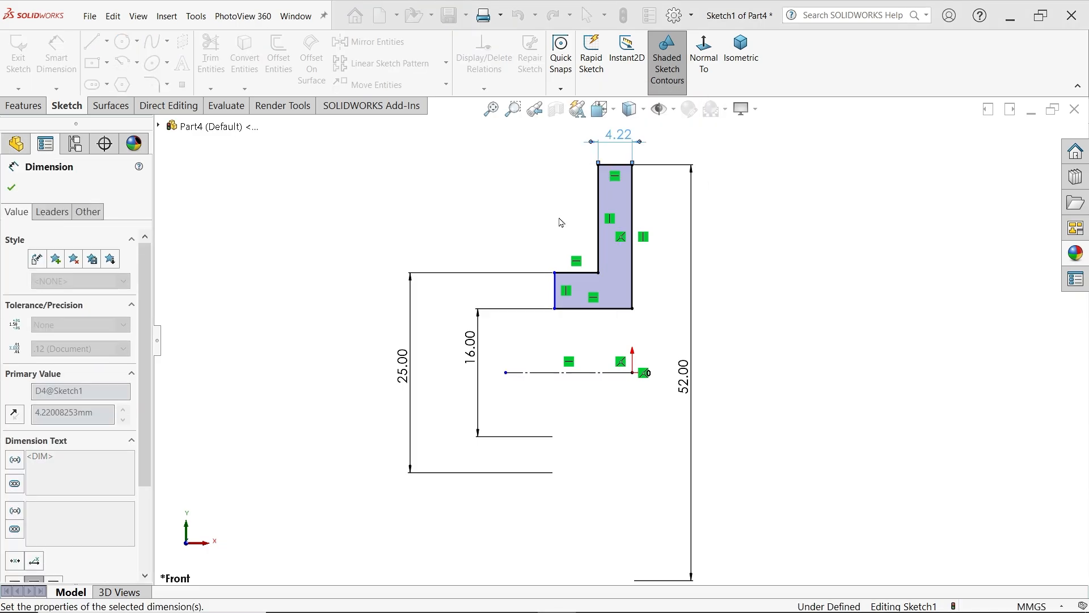
Dimension the hub's outer horizontal edge to a 7 mm projection from the flange
left_click(578, 277)
left_click(569, 183)
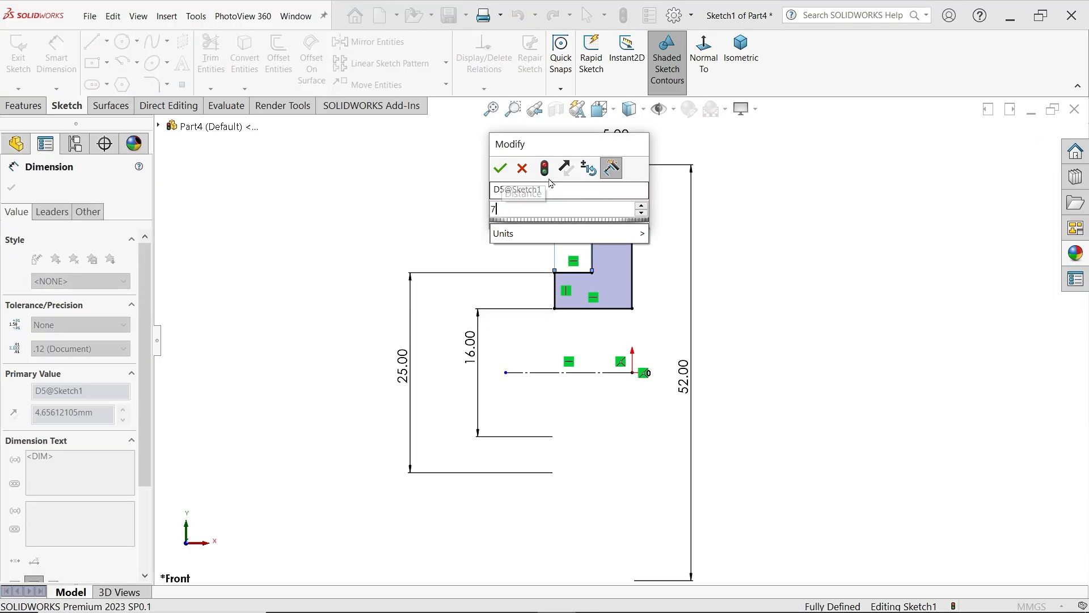
type("7")
left_click(500, 168)
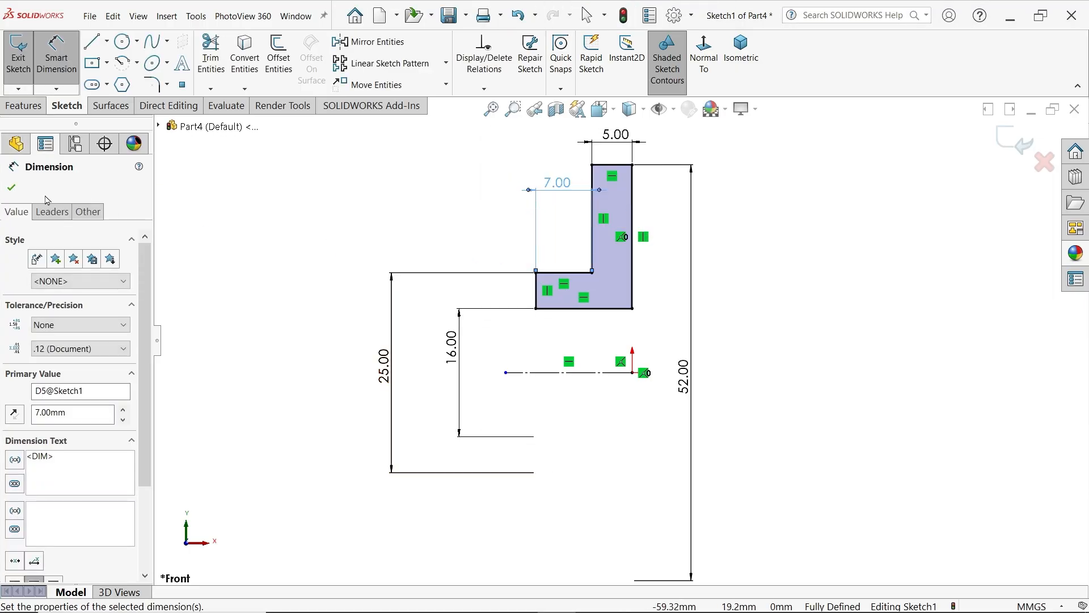
left_click(11, 190)
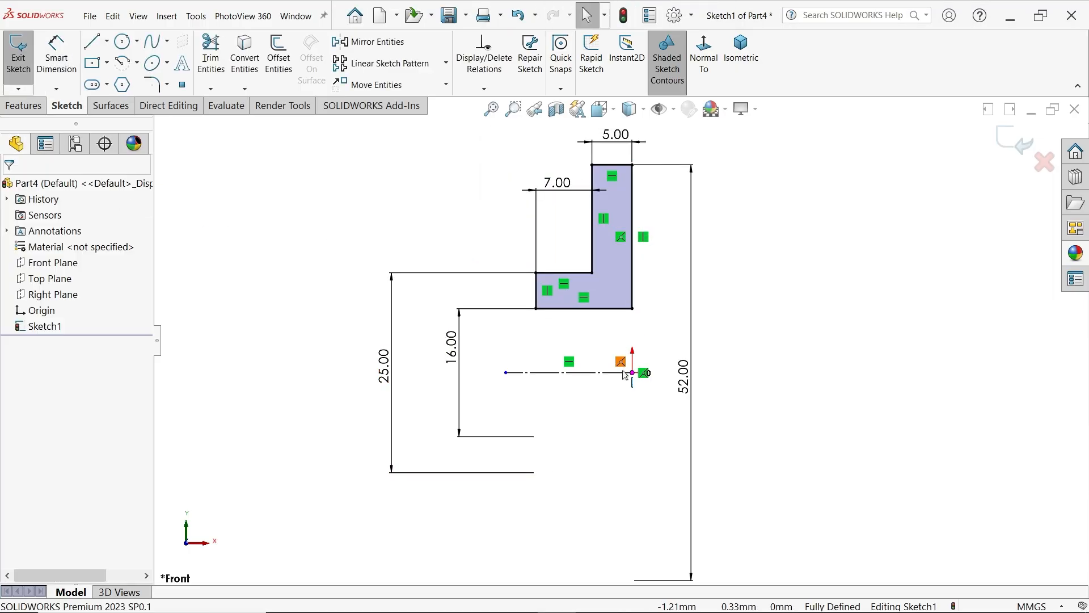
Revolve the L-shaped profile 360 degrees about the horizontal centerline into a solid bush
left_click(24, 106)
left_click(67, 53)
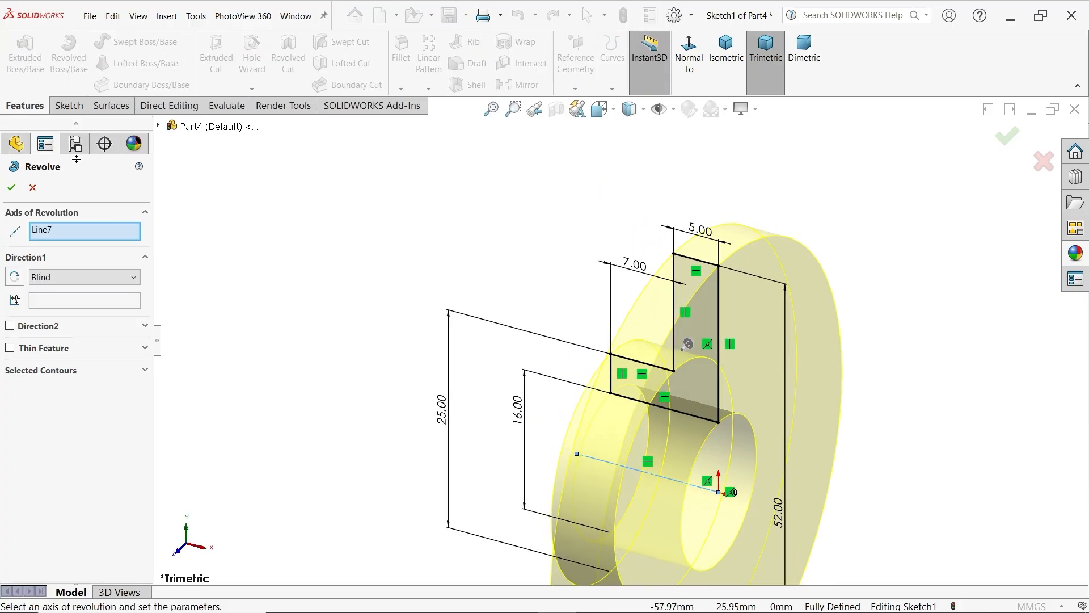
scroll(619, 317, "up", 6)
scroll(652, 373, "down", 4)
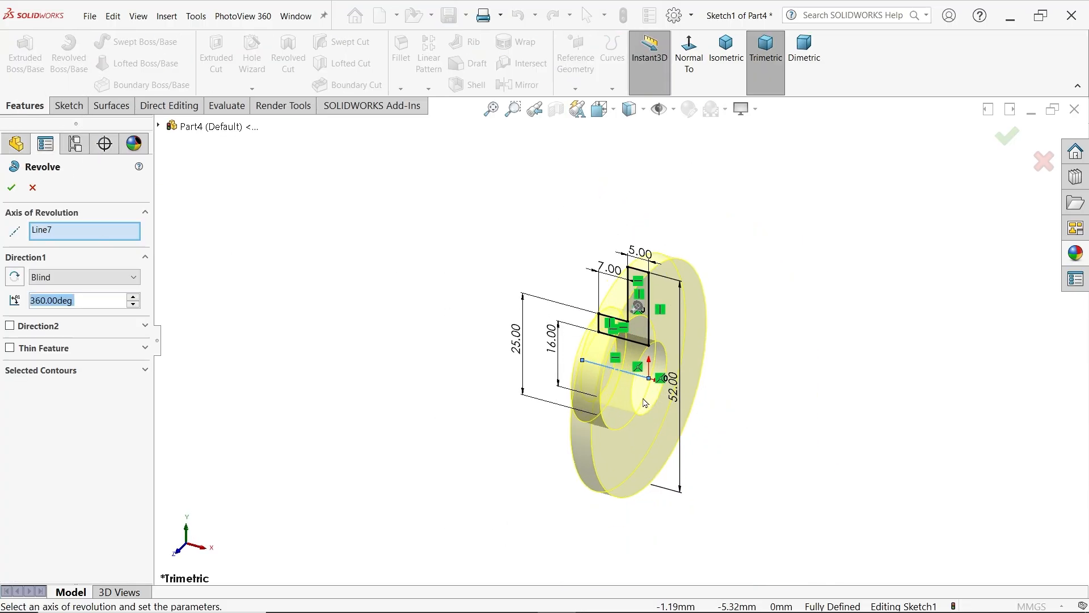
mouse_move(510, 365)
middle_mouse_down()
mouse_move(569, 380)
mouse_move(501, 362)
middle_mouse_up()
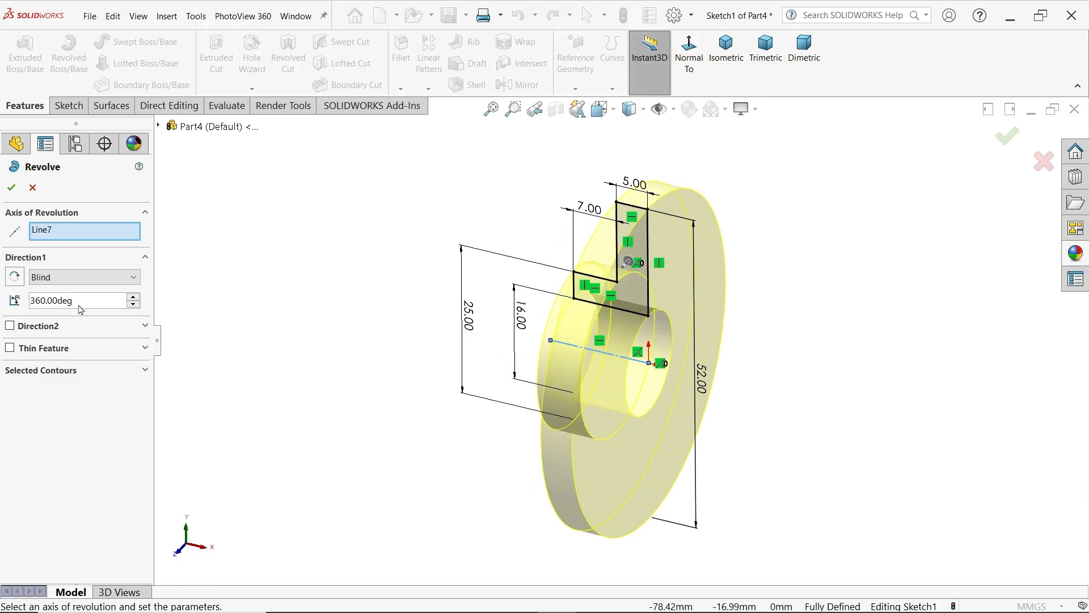
left_click(12, 187)
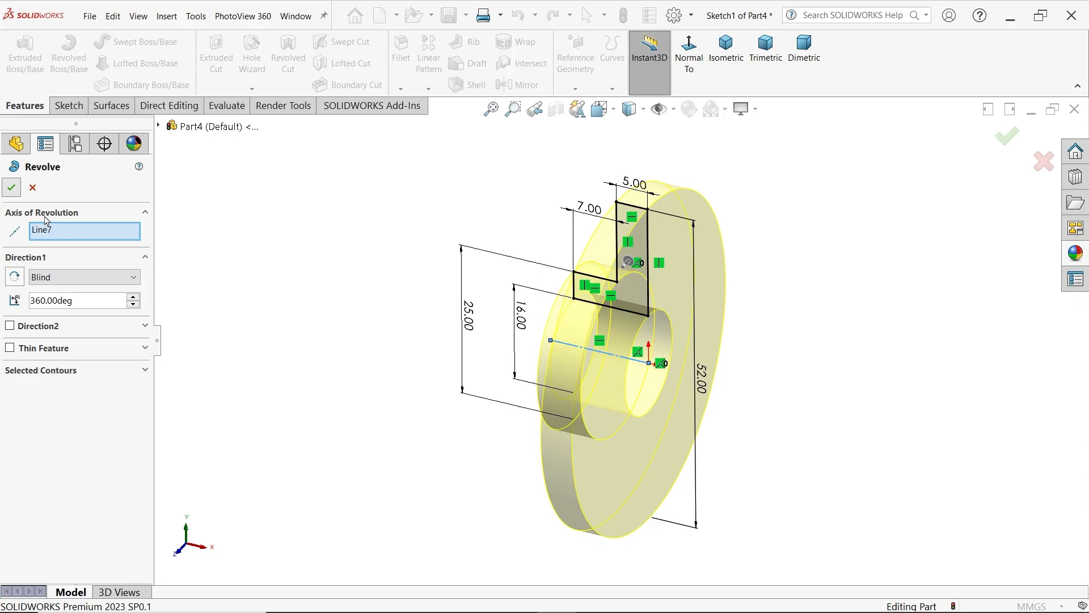
Sketch a 35 mm diameter construction circle centred on the origin on the flange's hub-side face
middle_click_drag(339, 338, 404, 356)
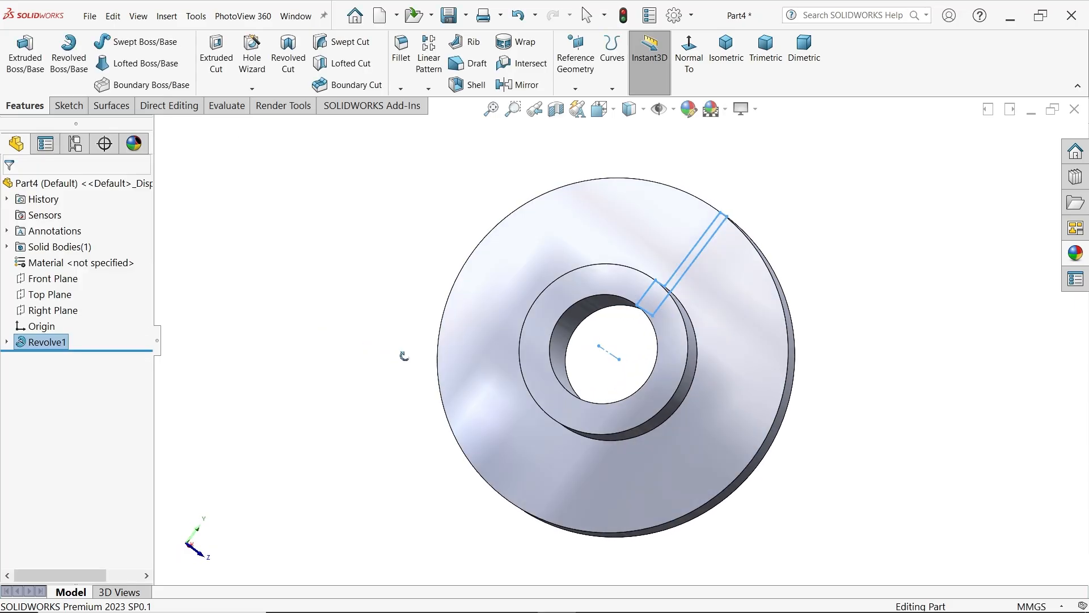
left_click(525, 272)
left_click(563, 243)
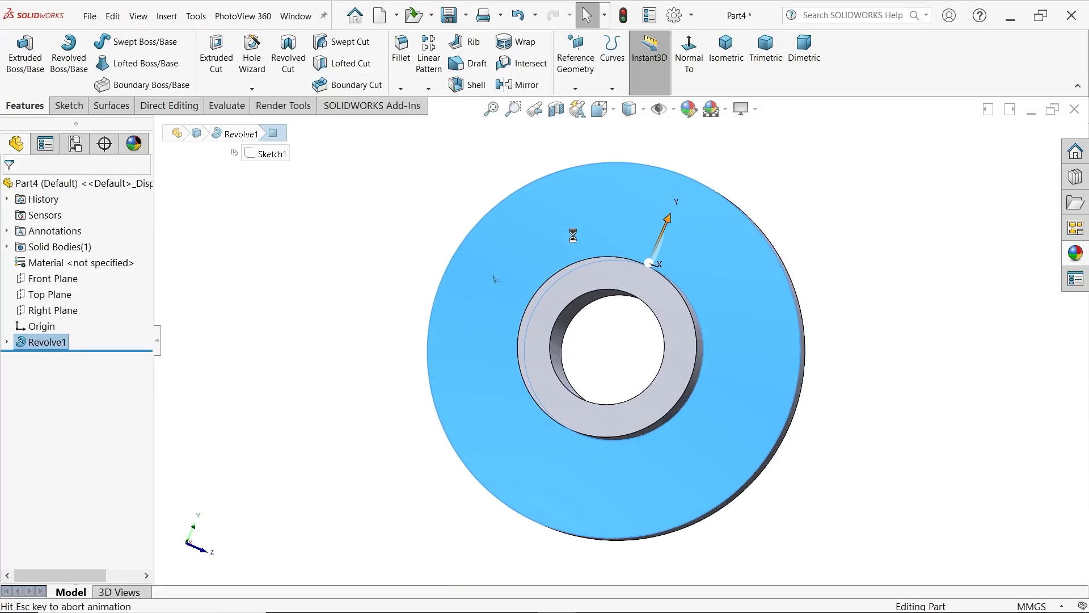
left_click(122, 42)
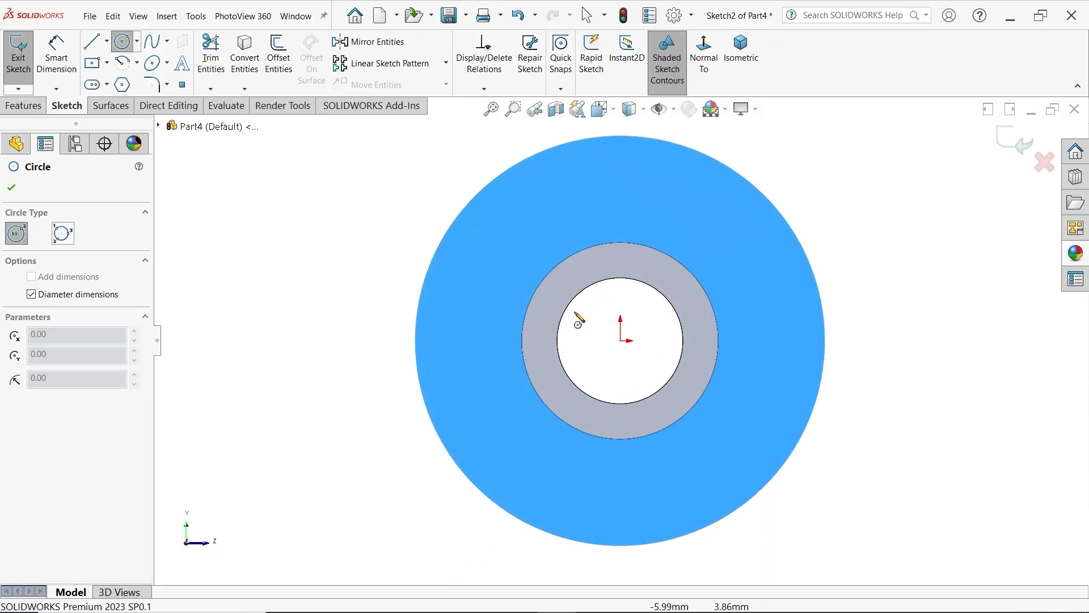
left_click(621, 340)
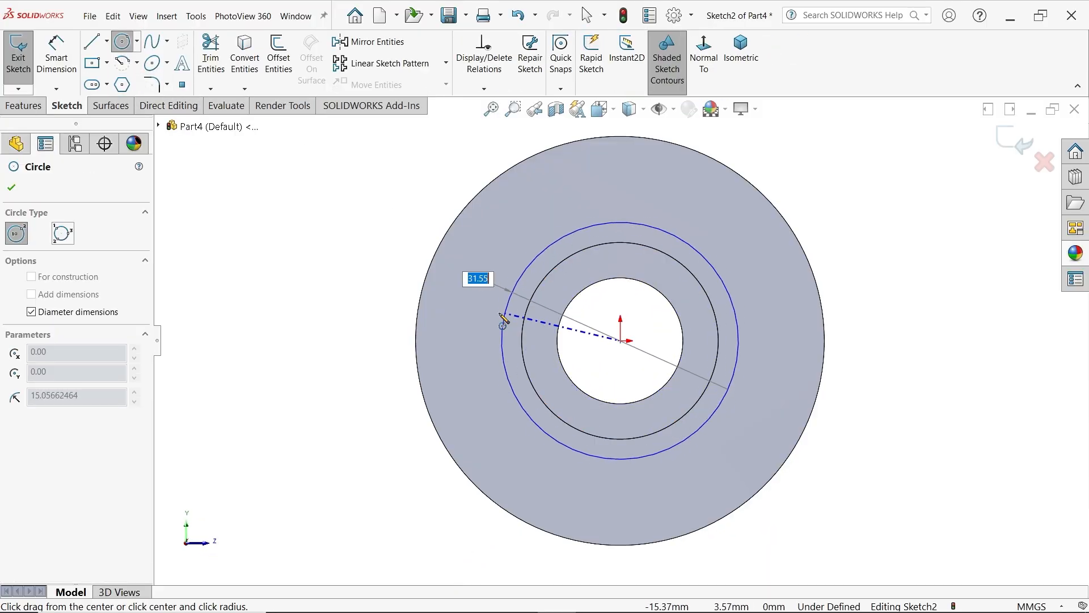
key("Return")
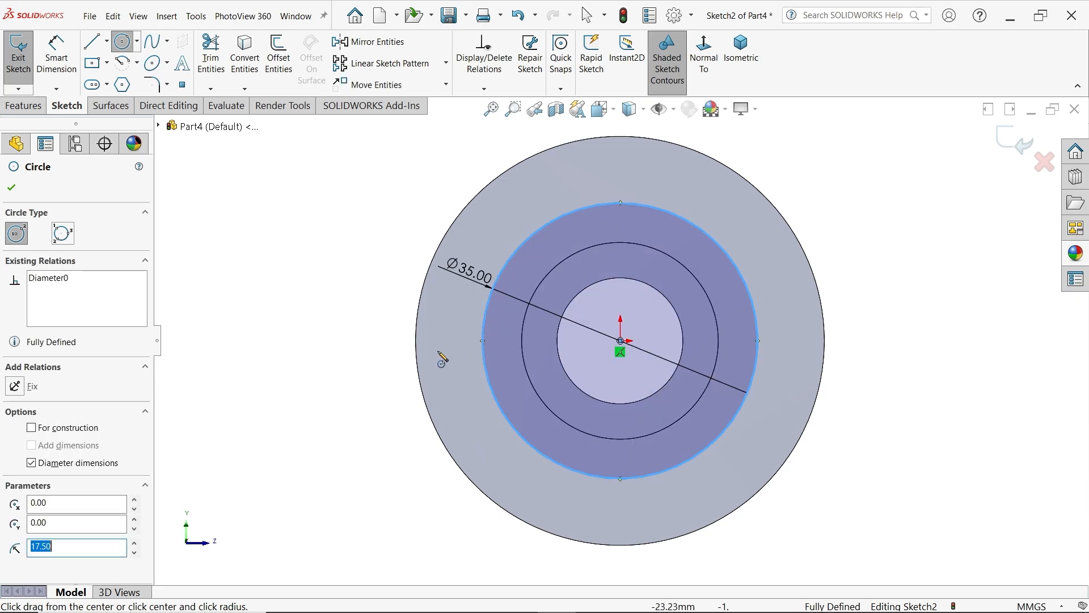
left_click(32, 428)
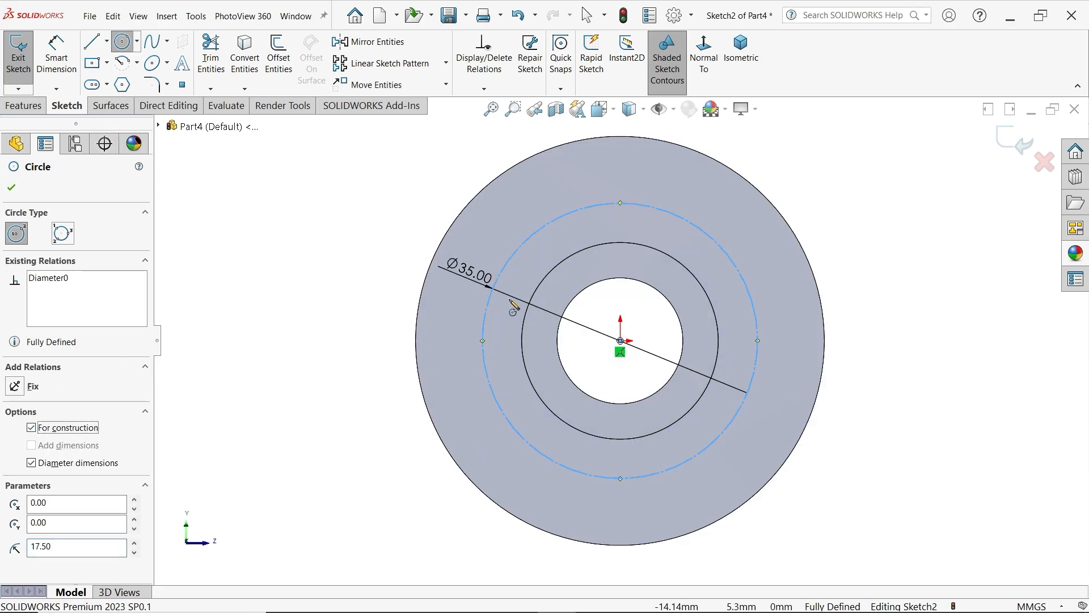
Draw a 6 mm diameter circle centred on the topmost point of the construction circle
left_click(621, 203)
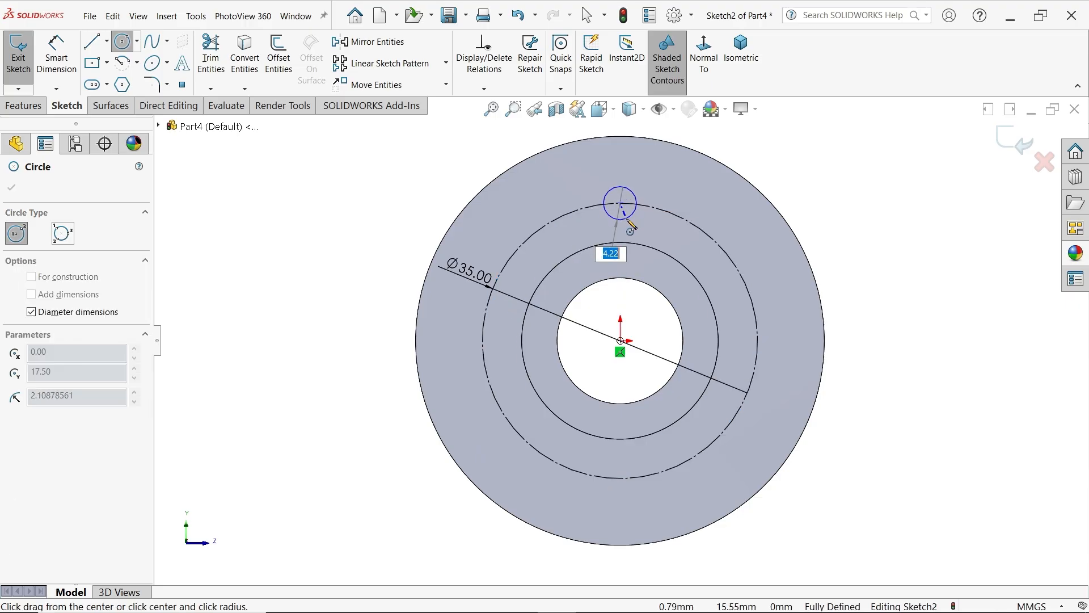
type("6")
key("Return")
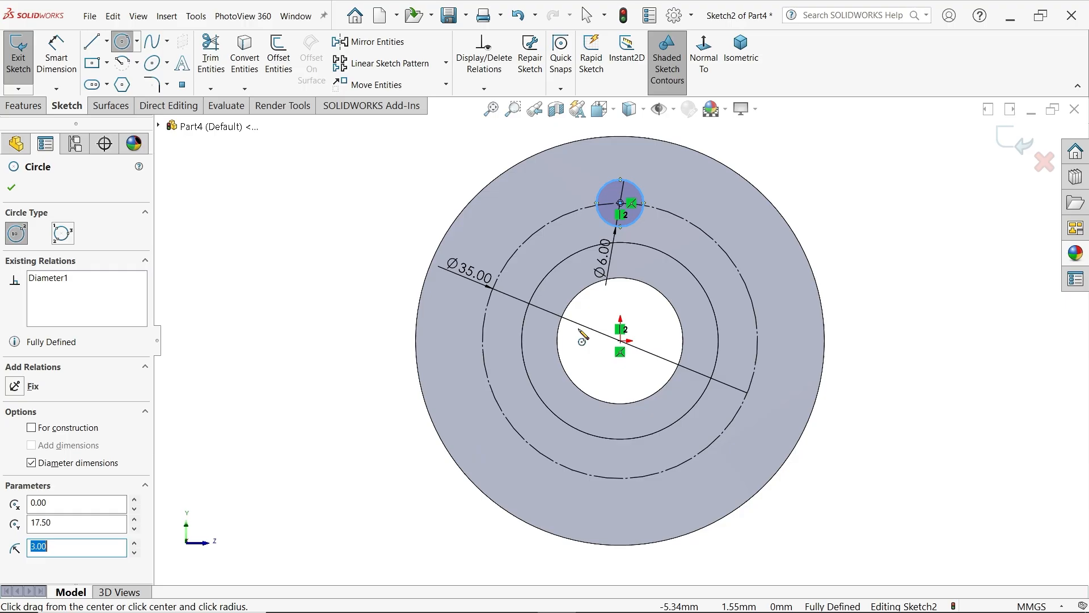
left_click(11, 187)
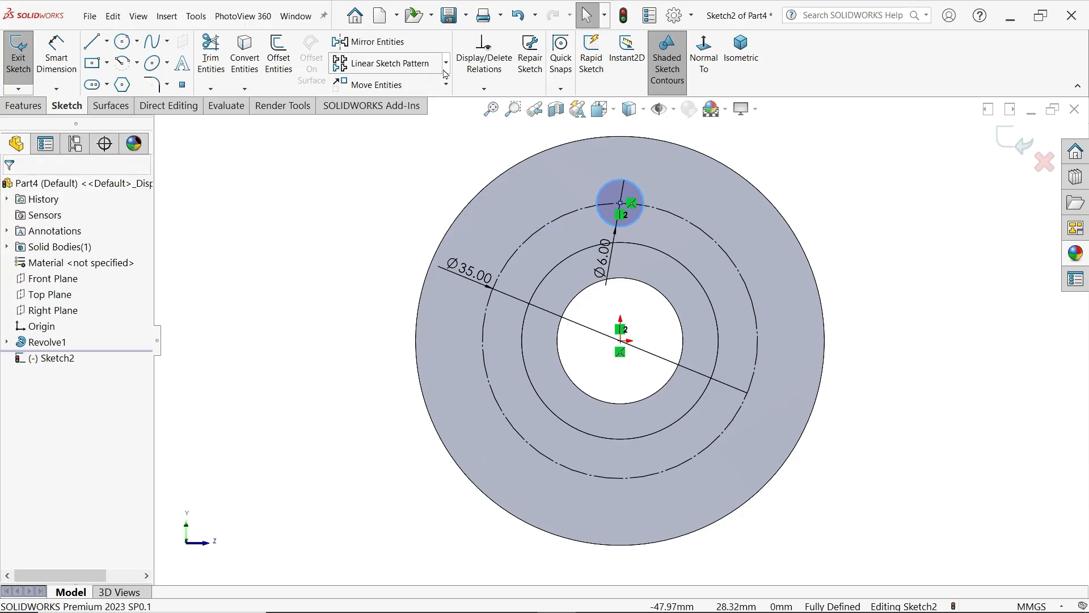
left_click(430, 190)
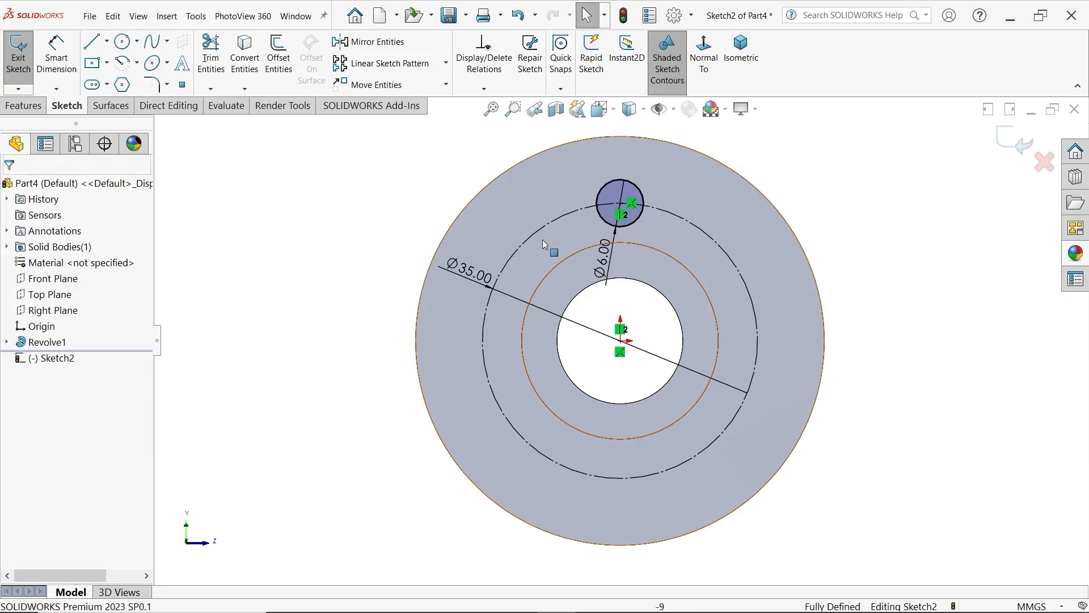
Create a circular sketch pattern of the 6 mm circle about the origin with 3 equally spaced instances over 360 degrees
left_click(446, 63)
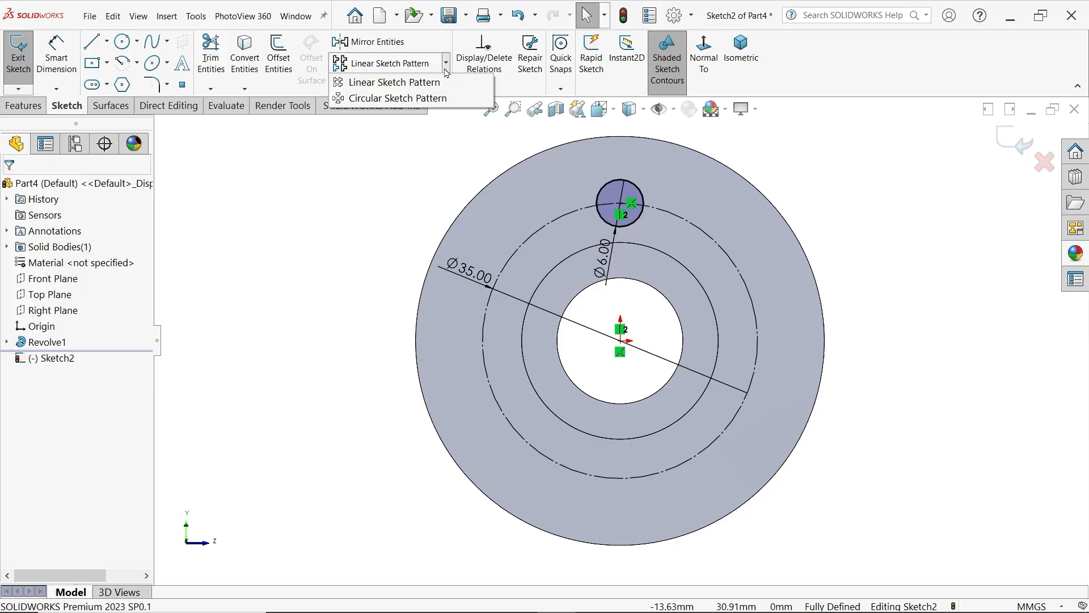
left_click(404, 100)
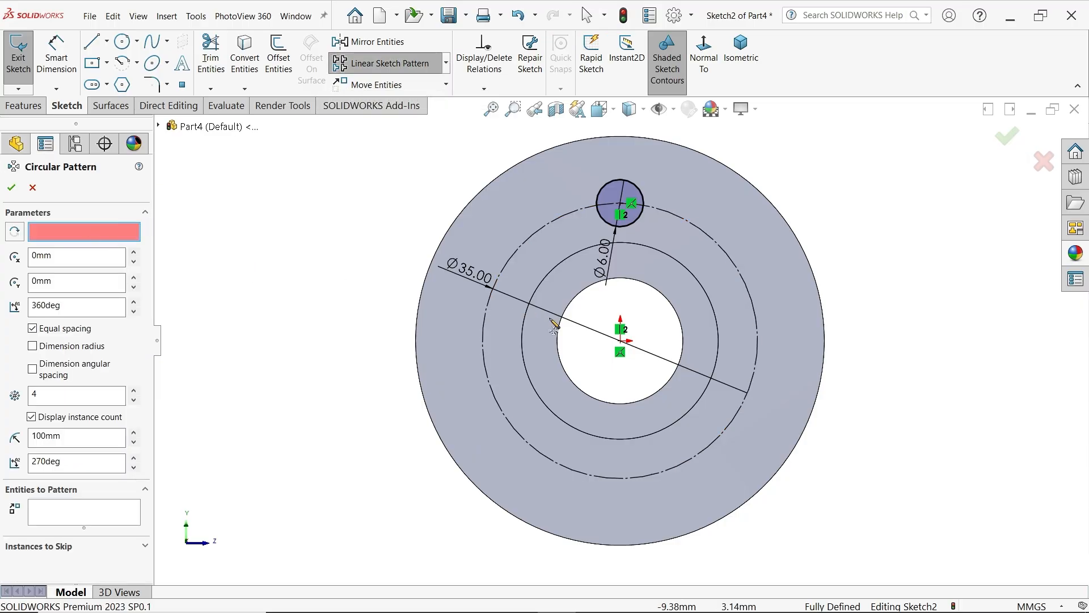
left_click(621, 342)
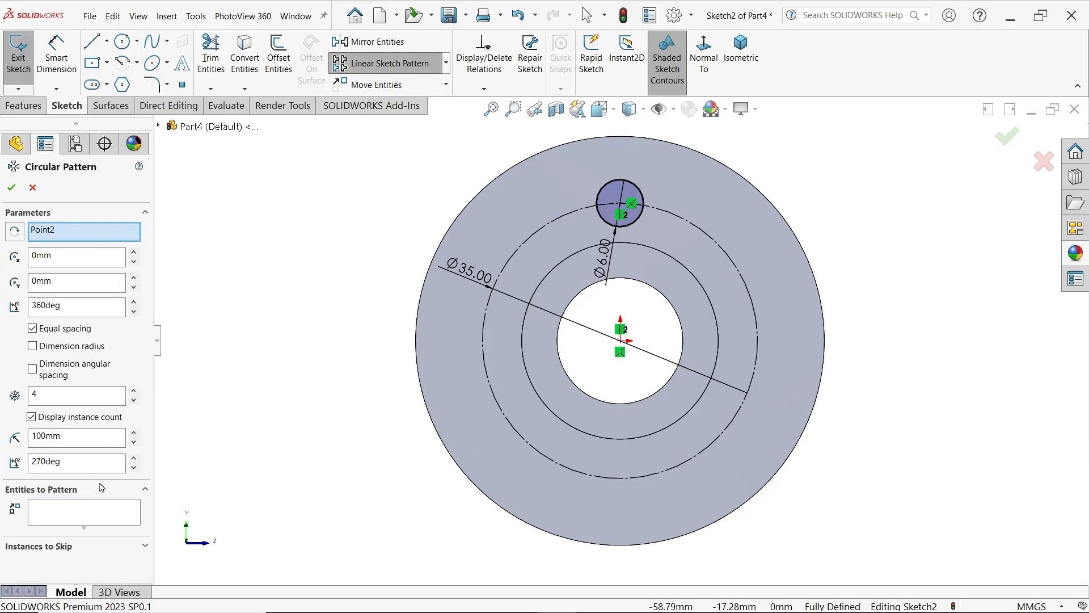
double_click(25, 394)
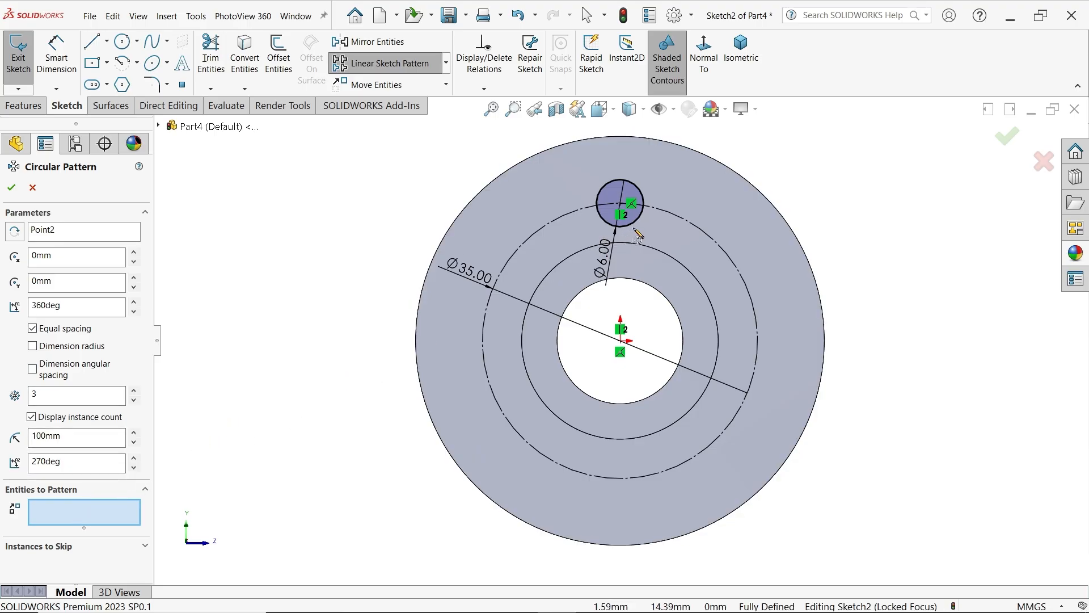
left_click(637, 220)
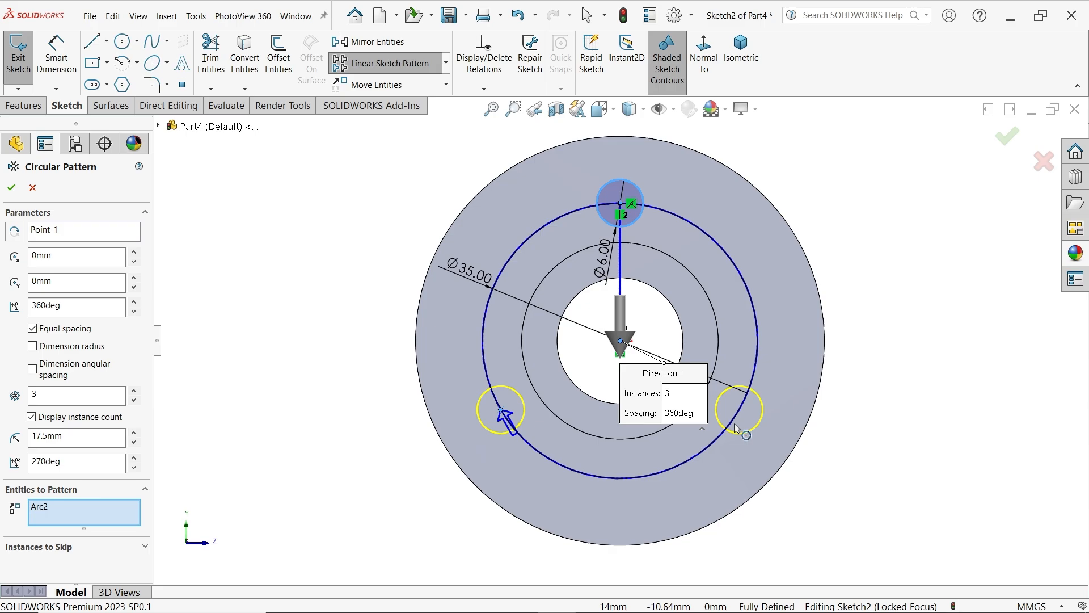
left_click(12, 187)
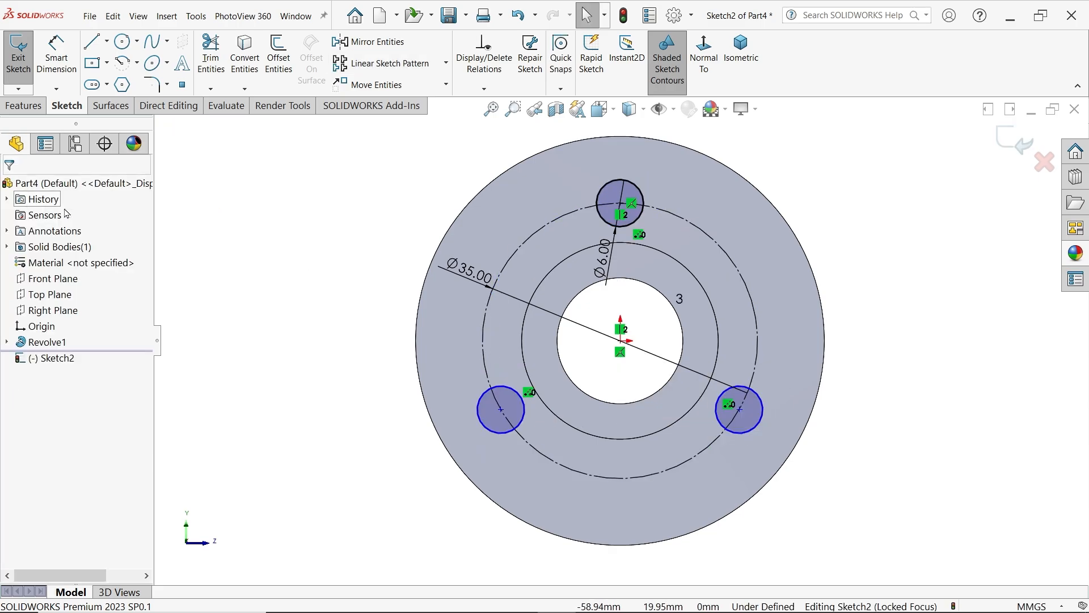
Make the centres of the two patterned hole circles coincident with the 35 mm construction circle
scroll(568, 443, "down", 2)
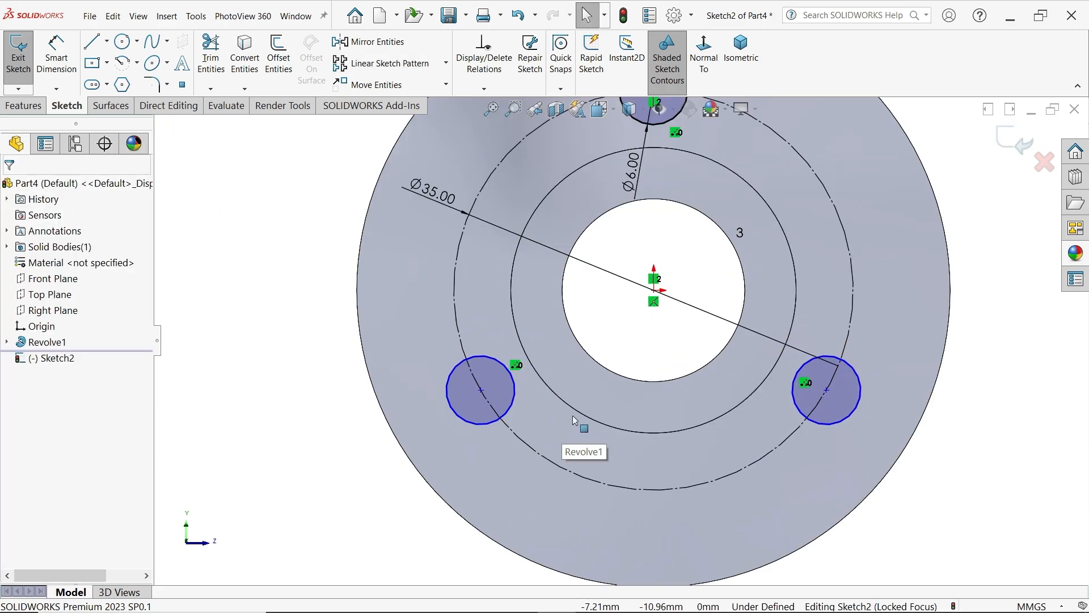
left_click(828, 392)
left_click(804, 427, "ctrl")
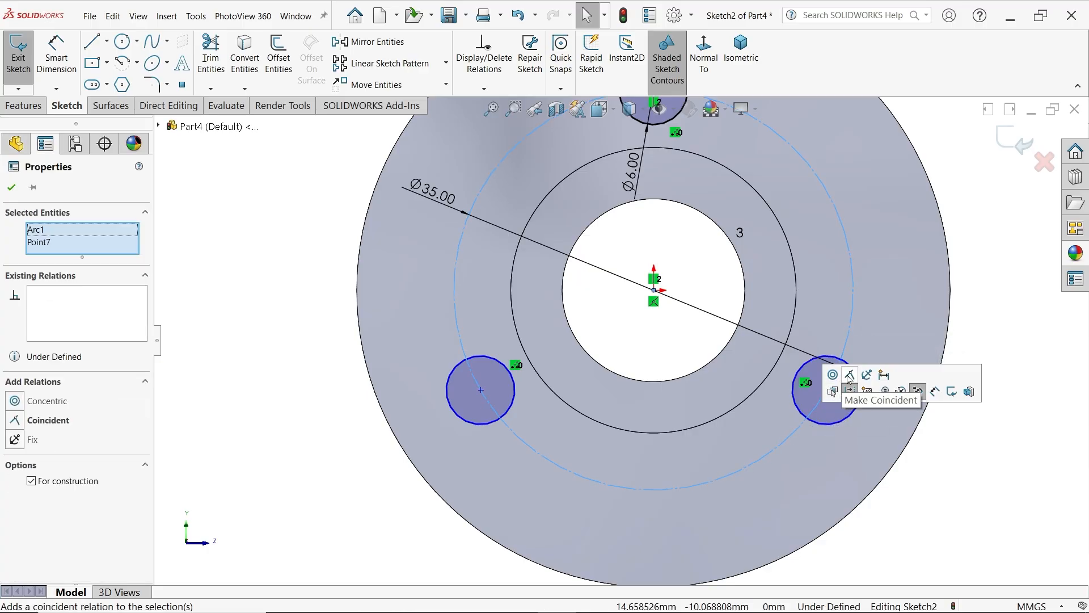
left_click(849, 376)
left_click(481, 389)
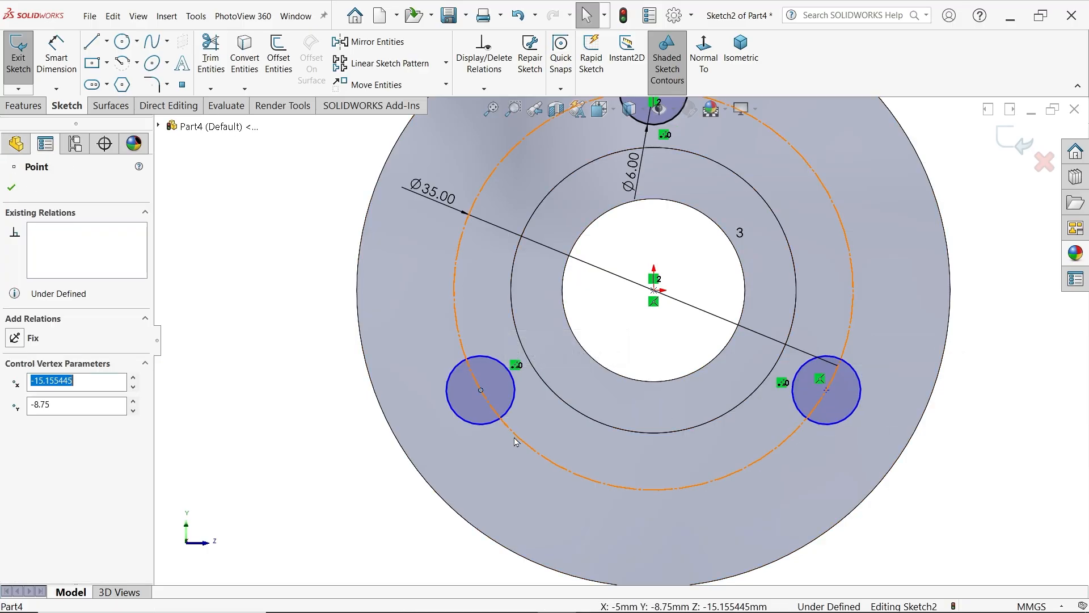
left_click(527, 446, "ctrl")
left_click(576, 408)
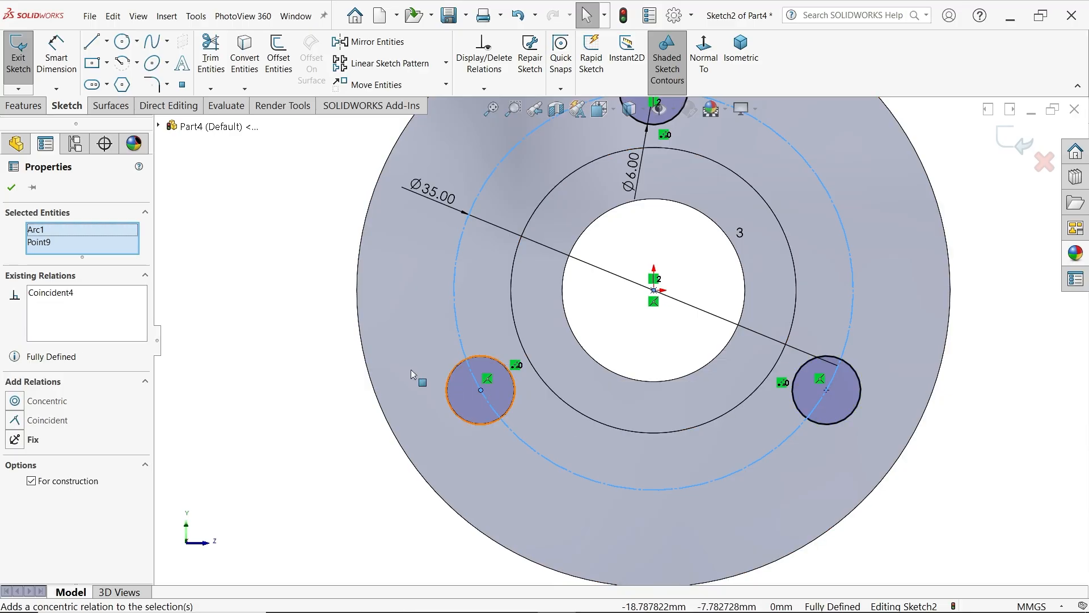
left_click(300, 340)
Cut the three 6 mm circles through the flange with an Extruded Cut set to Through All
key("f")
left_click(23, 106)
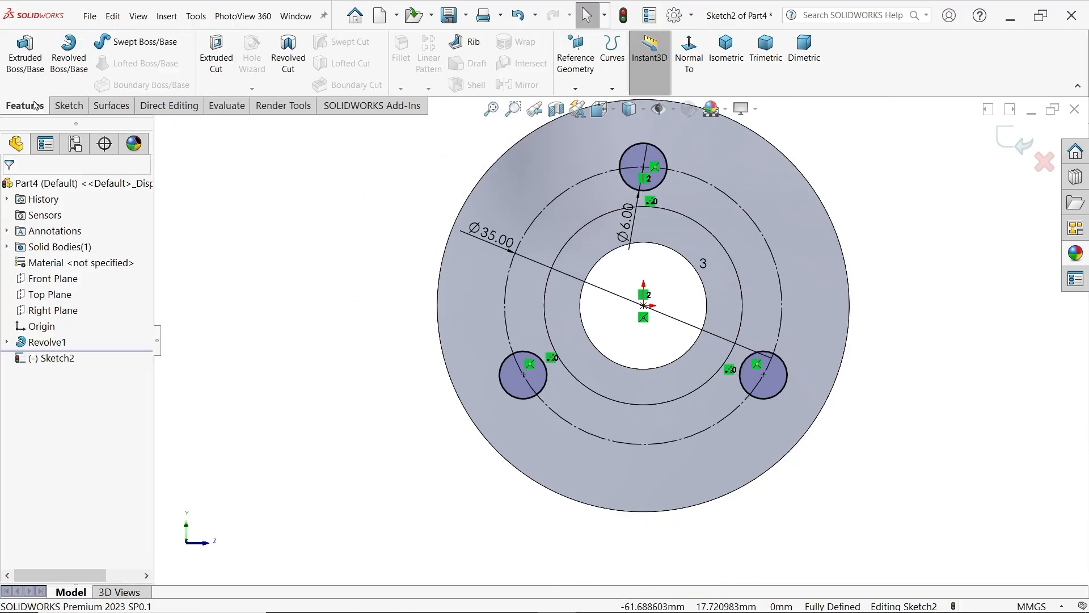
left_click(216, 54)
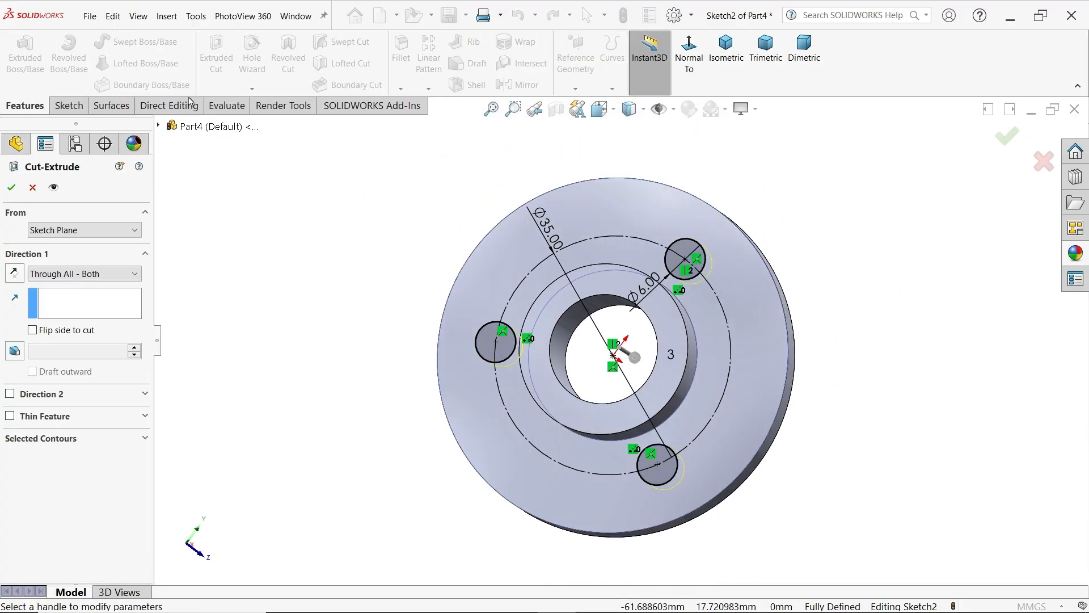
left_click(116, 275)
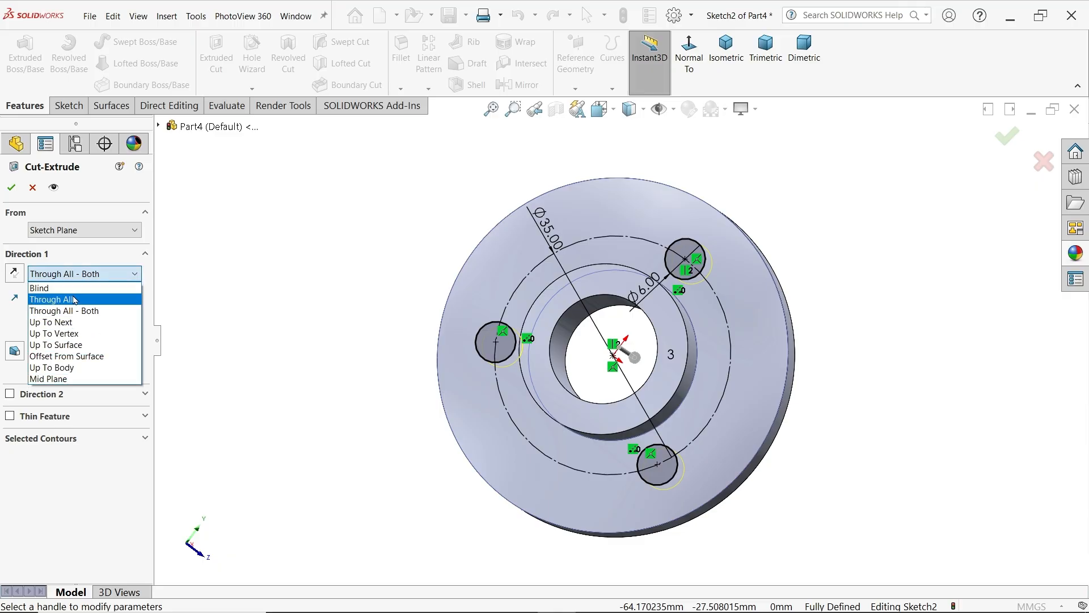
left_click(70, 304)
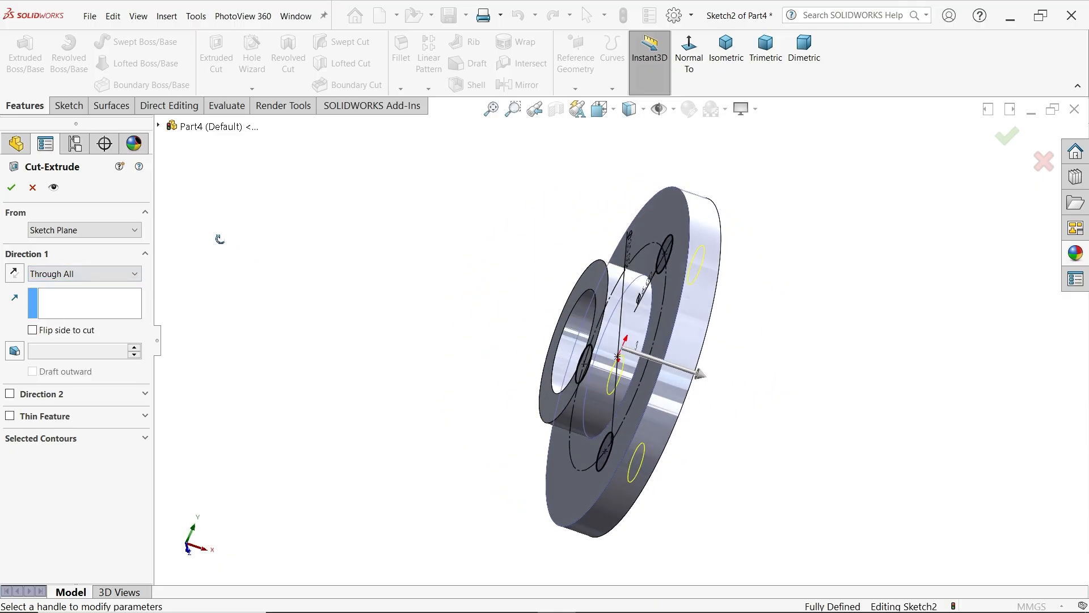
left_click(11, 188)
middle_click_drag(312, 258, 438, 309)
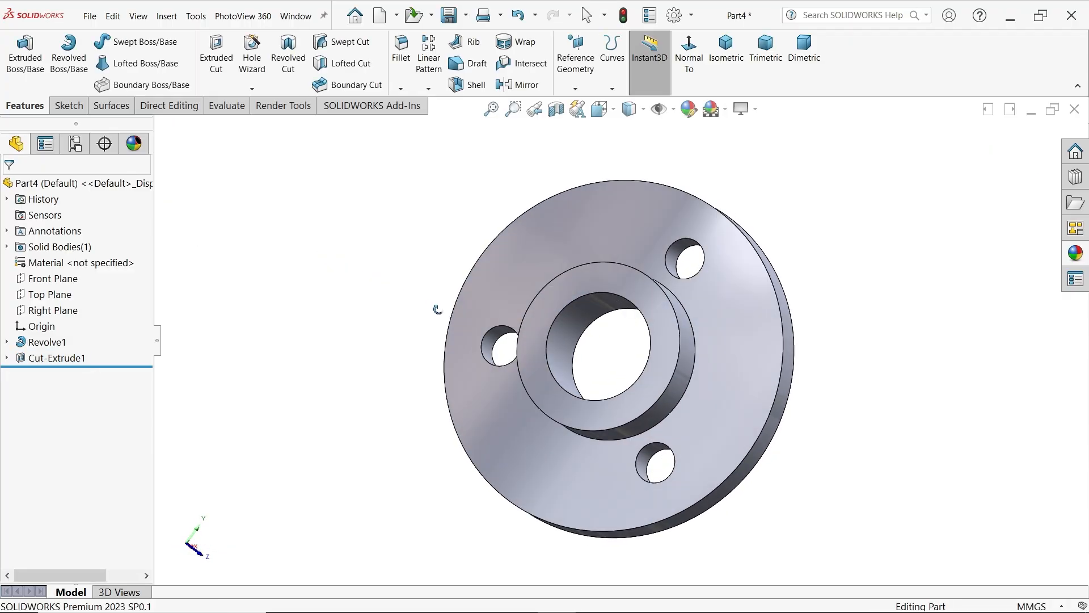
Assign Plain Carbon Steel as the End Bush material and apply the plain color appearance to the part
right_click(81, 268)
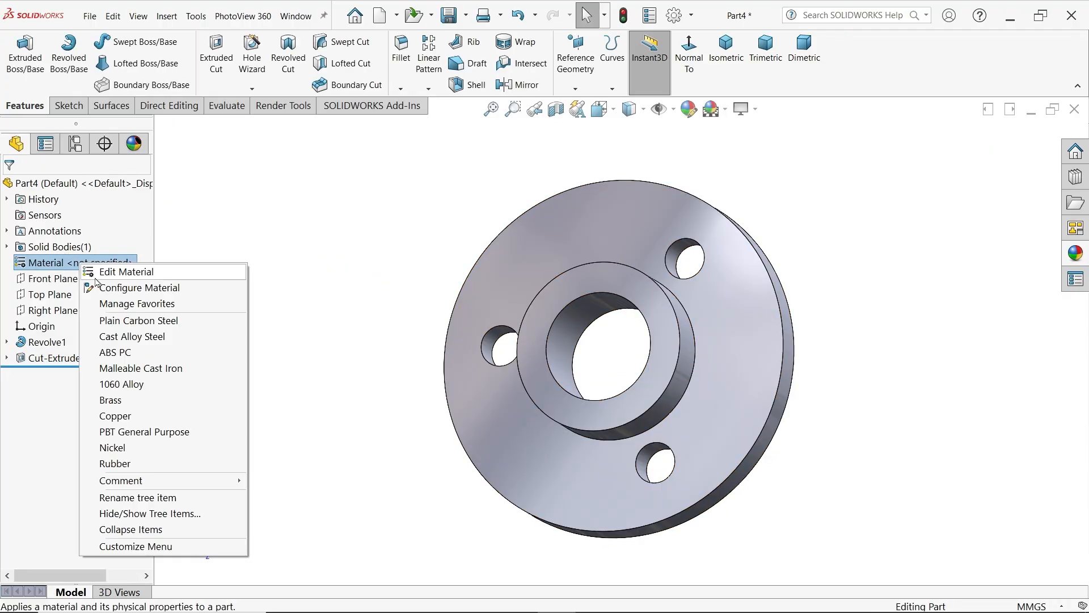
left_click(132, 321)
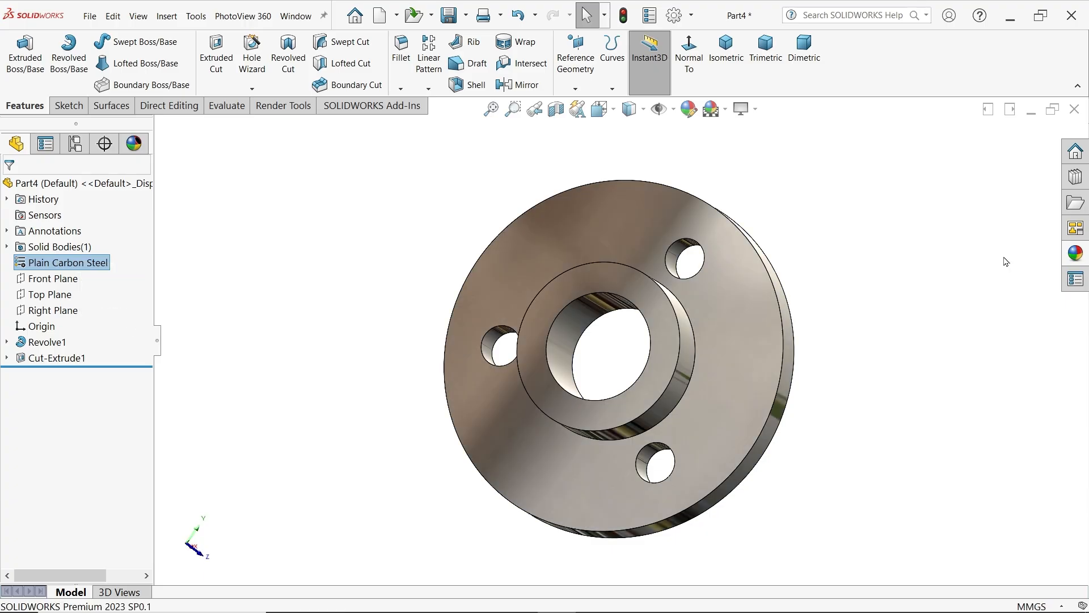
left_click(1076, 256)
left_click(899, 316)
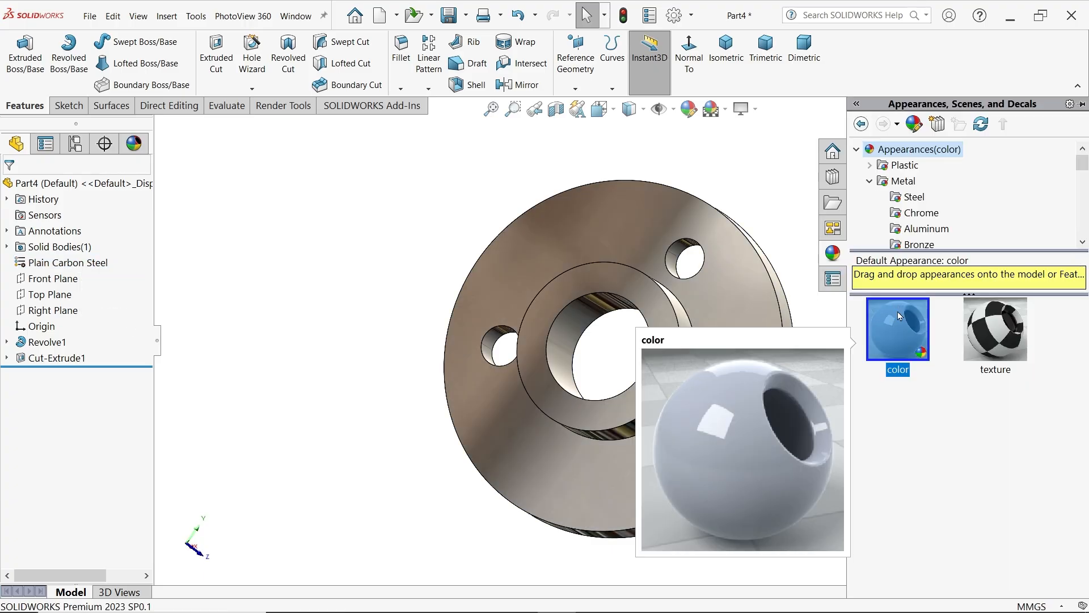
double_click(913, 329)
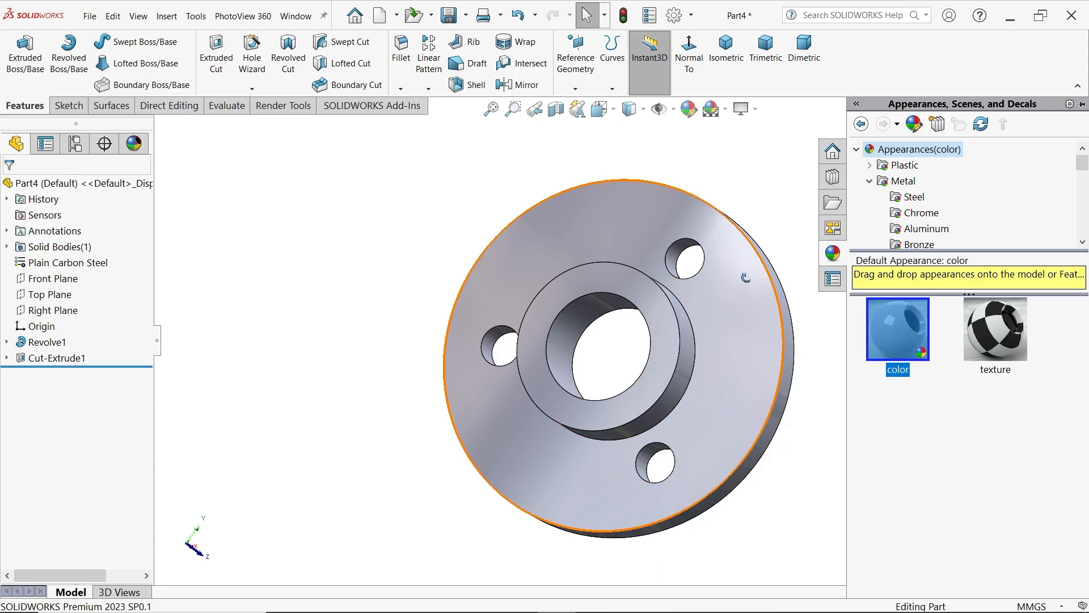
Recolour the whole part light red using a swatch from the standard colour palette
middle_click_drag(746, 278, 755, 299)
left_click(689, 108)
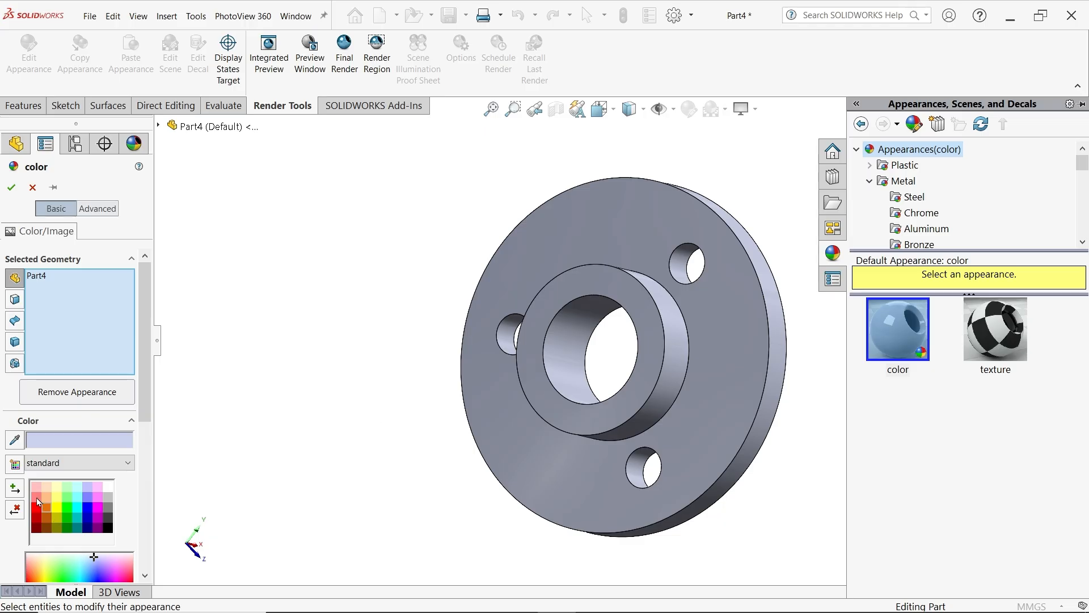
left_click(37, 501)
middle_click_drag(577, 312, 564, 292)
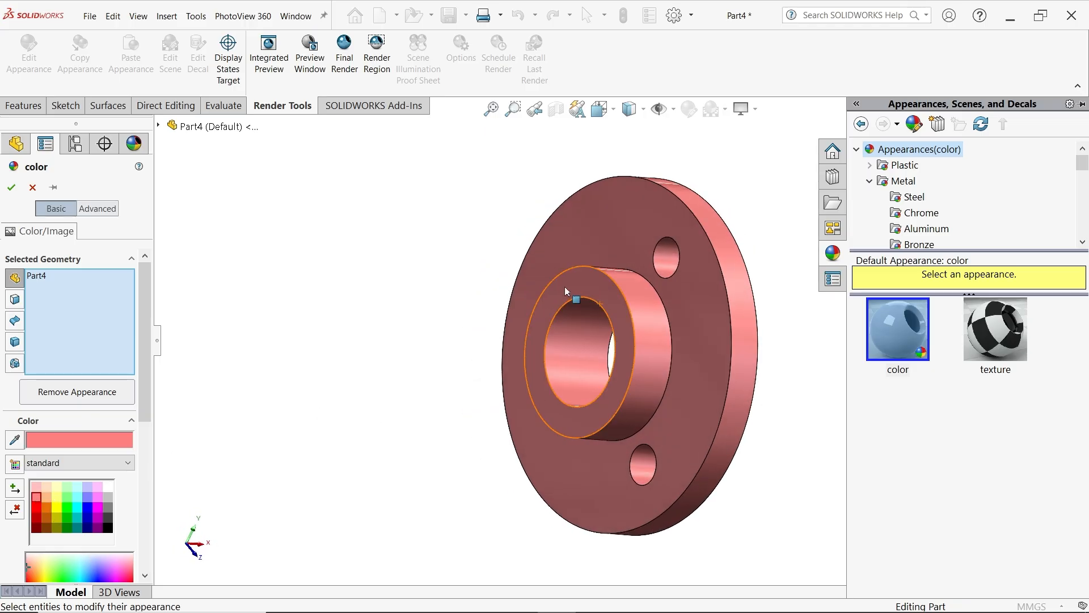
left_click(11, 188)
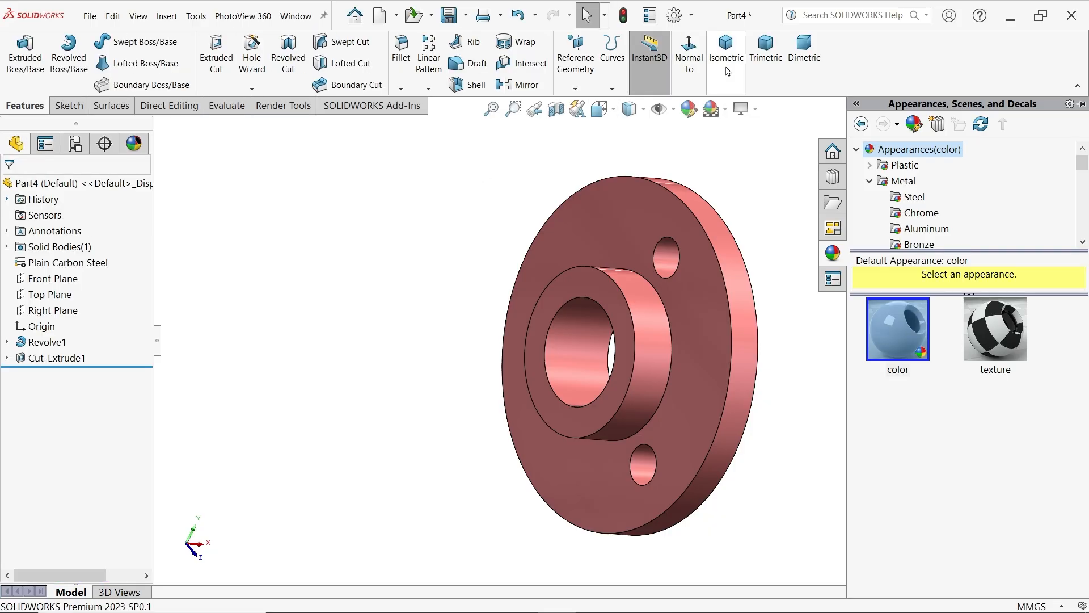
Set the isometric view and save the part as End Bush in the CRANE HOOK DRAWING folder
left_click(726, 50)
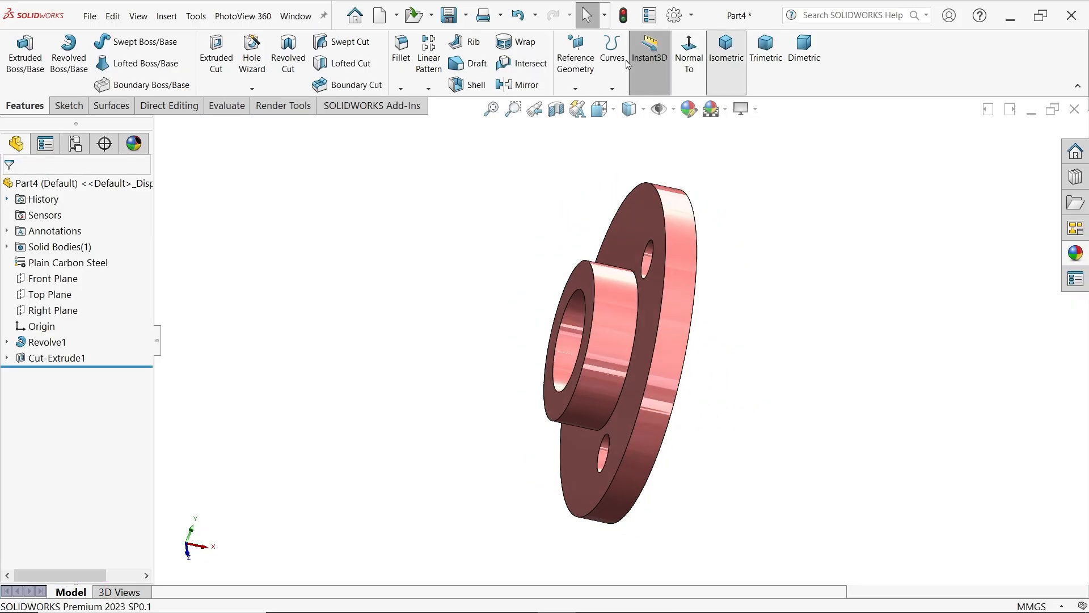
left_click(449, 22)
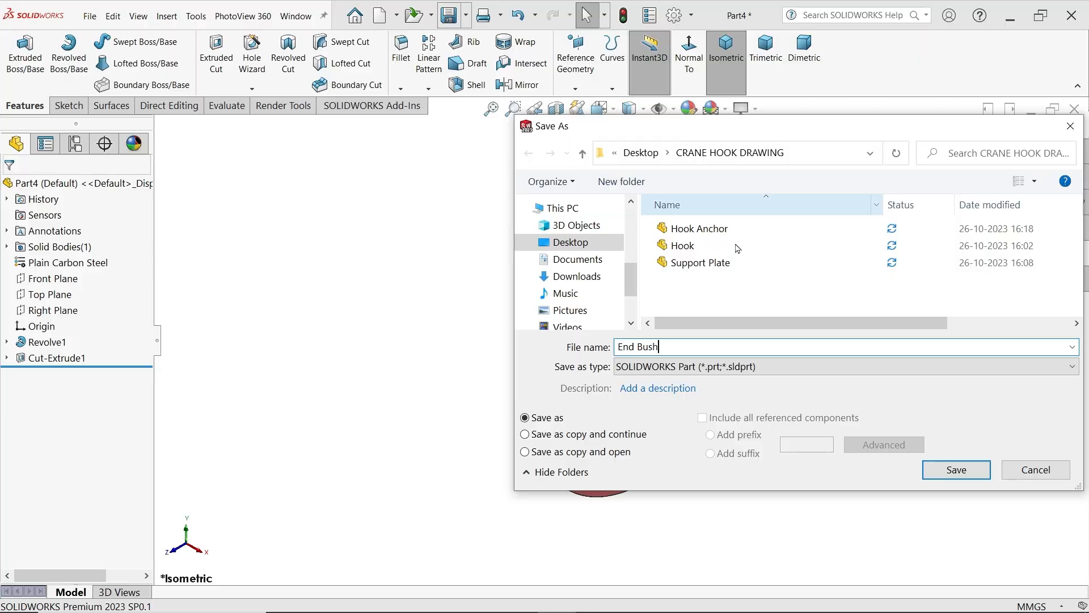
left_click(956, 469)
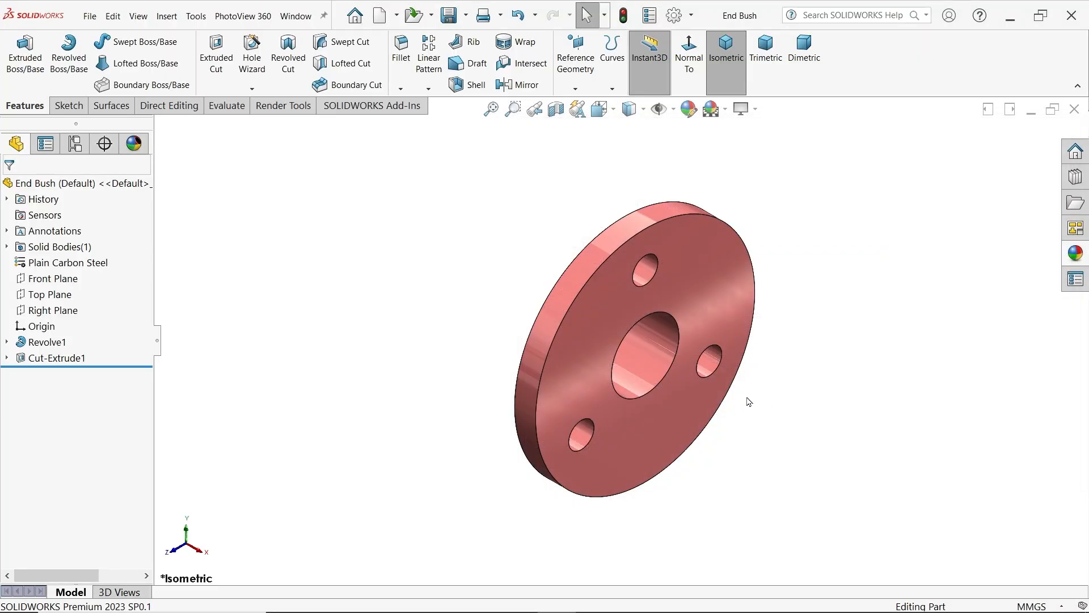
Check the Plate Spacer dimensions in CRANE HOOK DRAWING.PNG, then start a sketch on the Front Plane of a new part
scroll(729, 393, "down", 1)
key("alt+Tab")
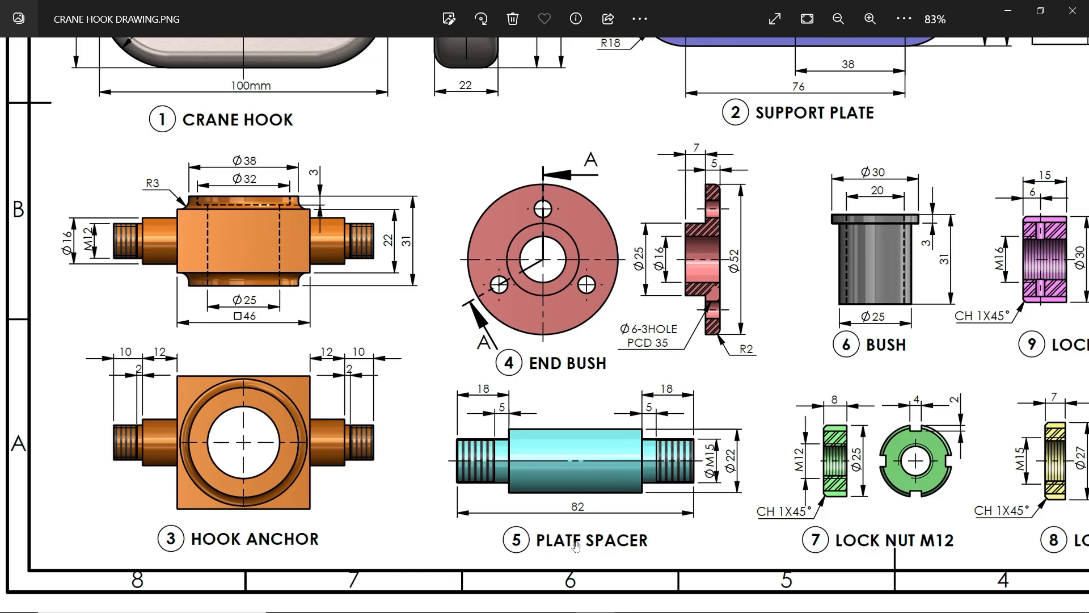
scroll(607, 544, "up", 3)
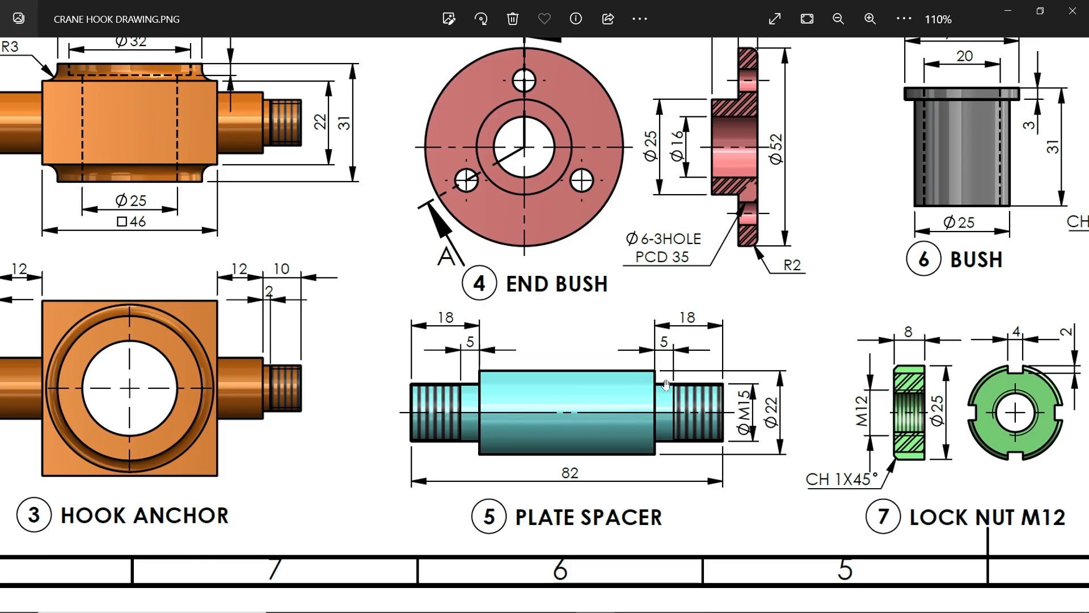
left_click(1015, 14)
left_click(57, 263)
left_click(63, 246)
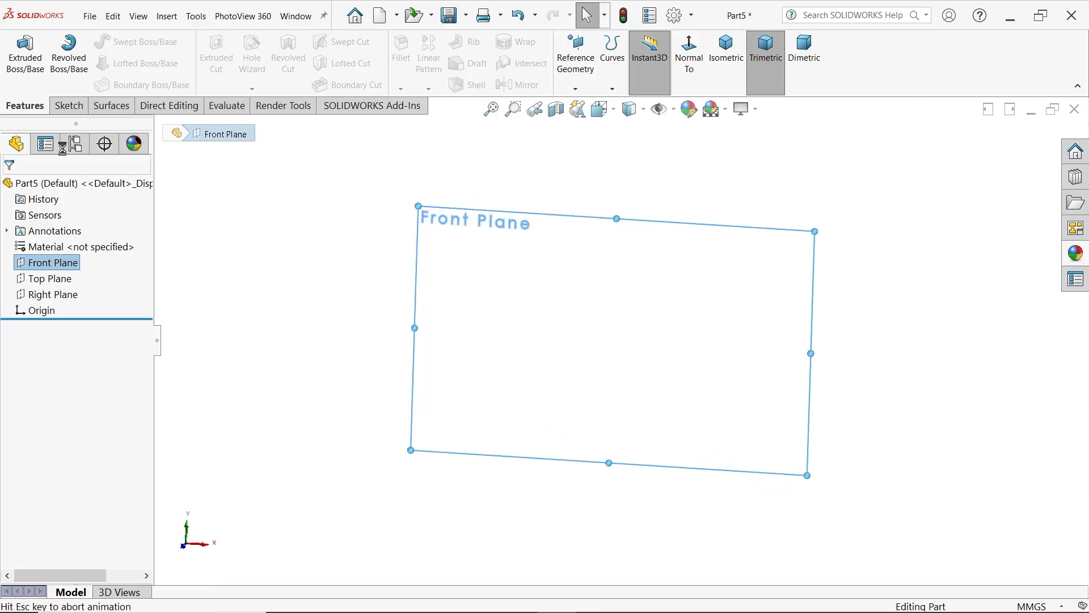
Draw a closed stepped half-profile with a raised middle section above a horizontal baseline about 115 mm long through the origin
key("l")
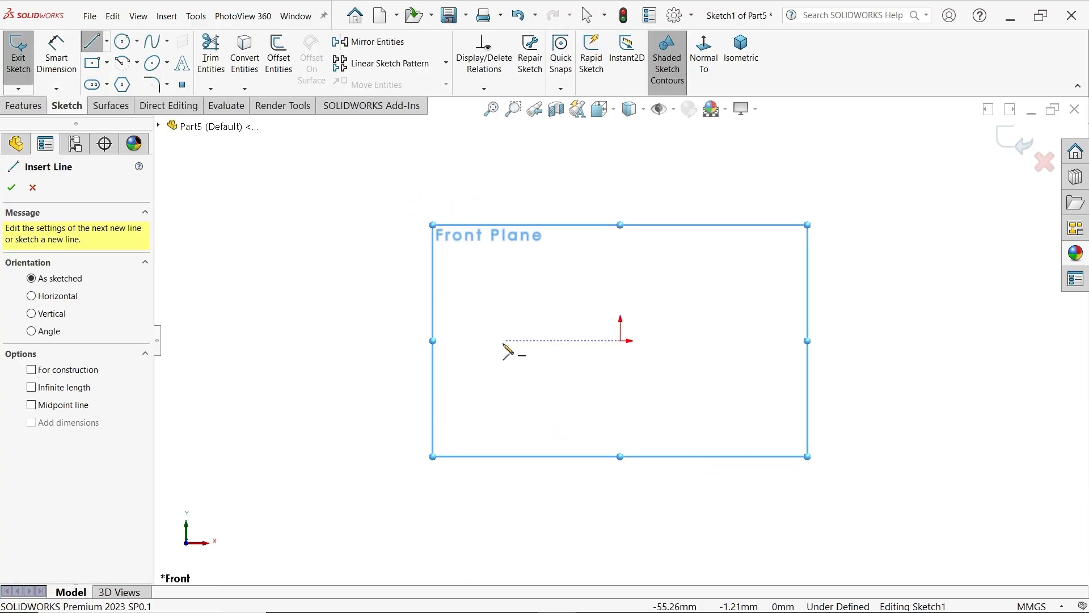
left_click(502, 341)
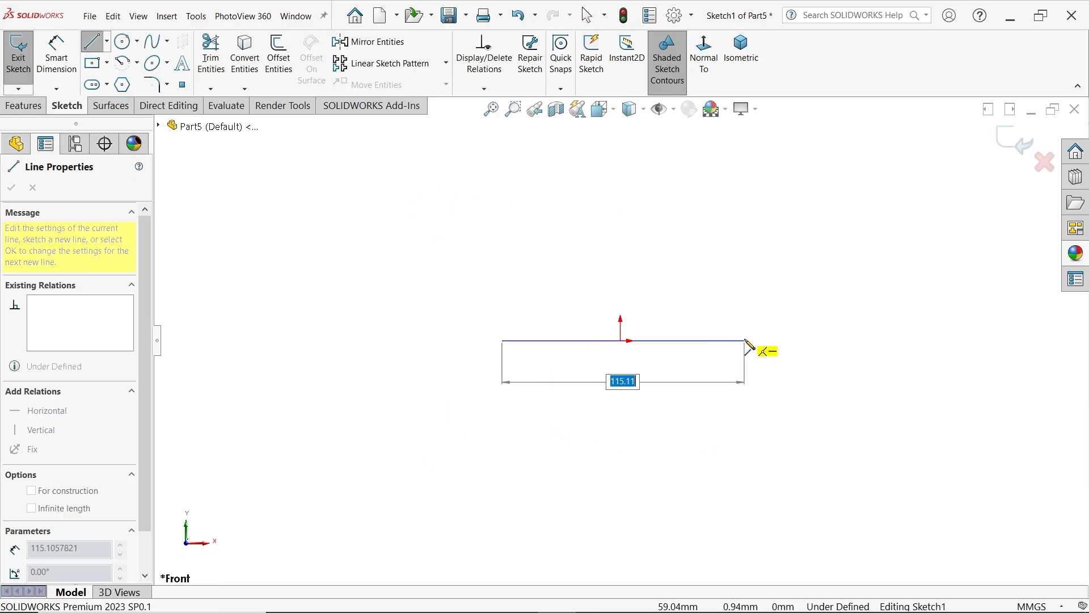
left_click(744, 340)
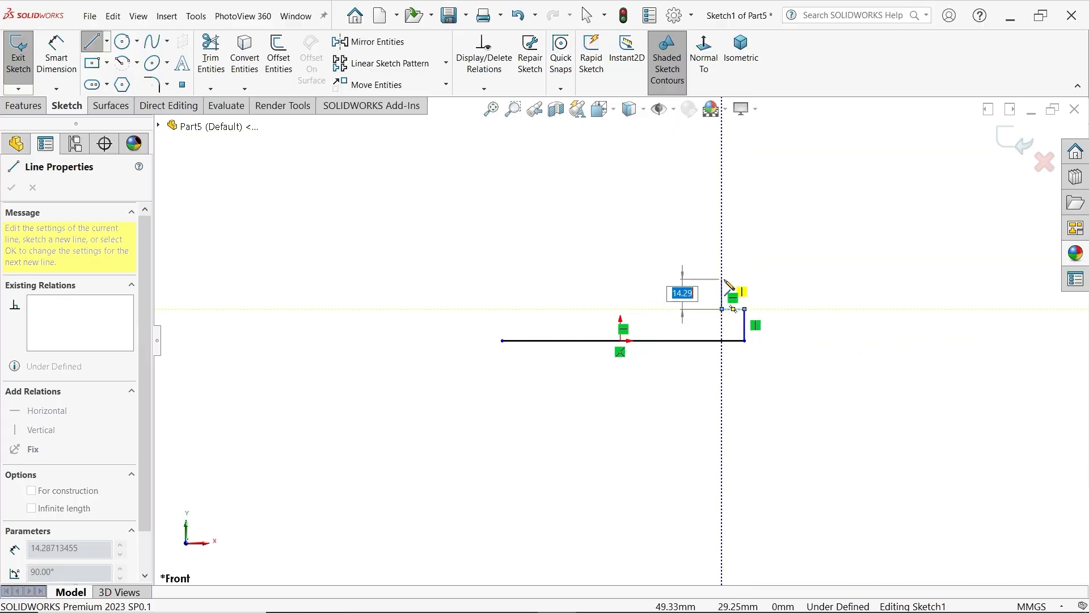
left_click(722, 288)
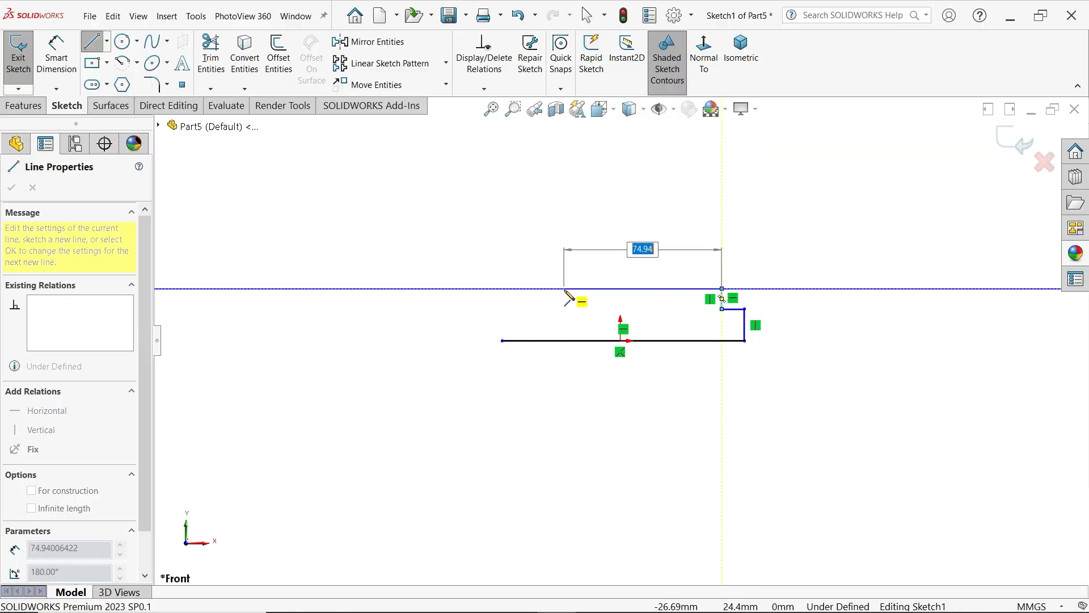
left_click(564, 288)
left_click(564, 316)
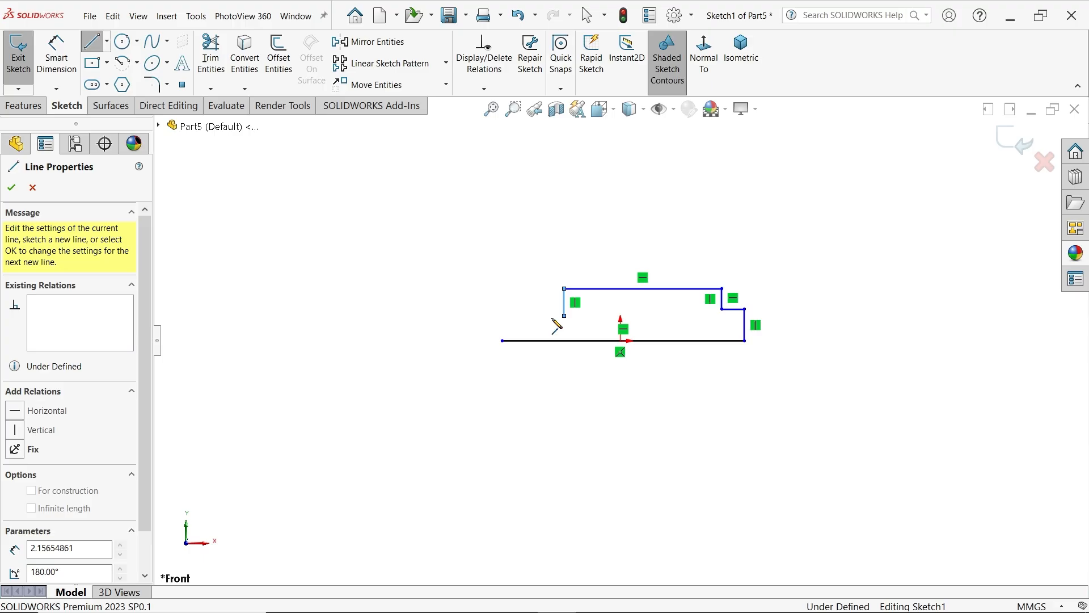
left_click(502, 315)
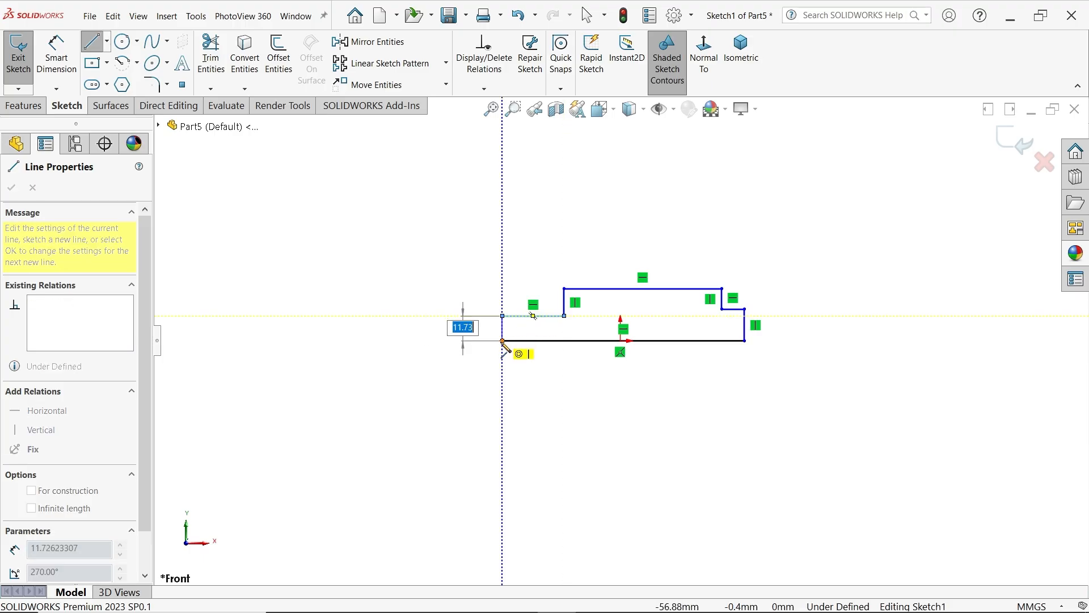
left_click(502, 340)
scroll(732, 241, "down", 3)
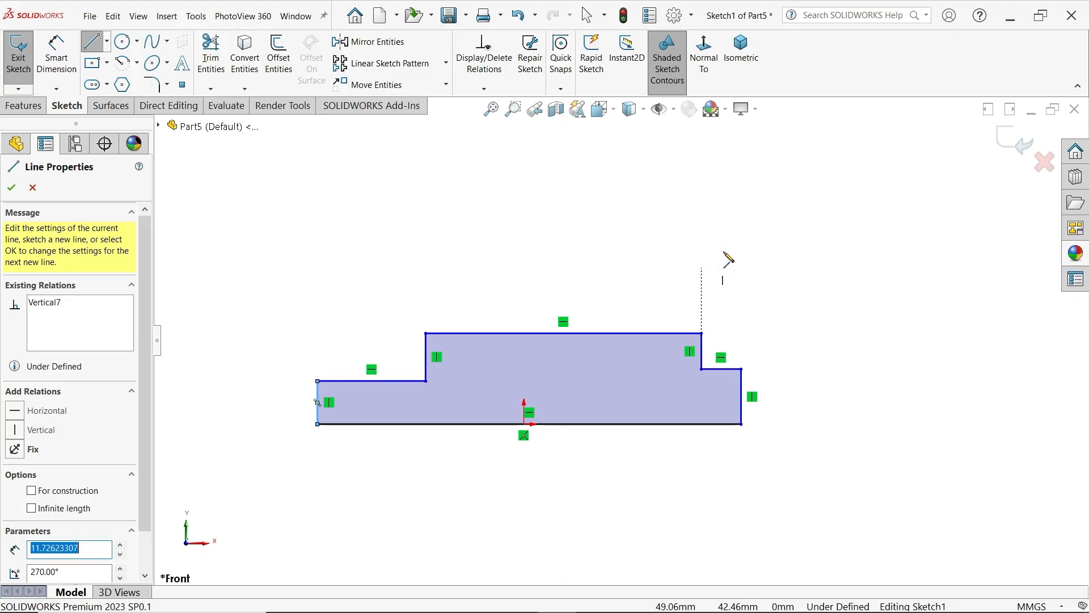
key("Escape")
Add a midpoint relation between the profile's baseline and the origin
scroll(561, 384, "down", 1)
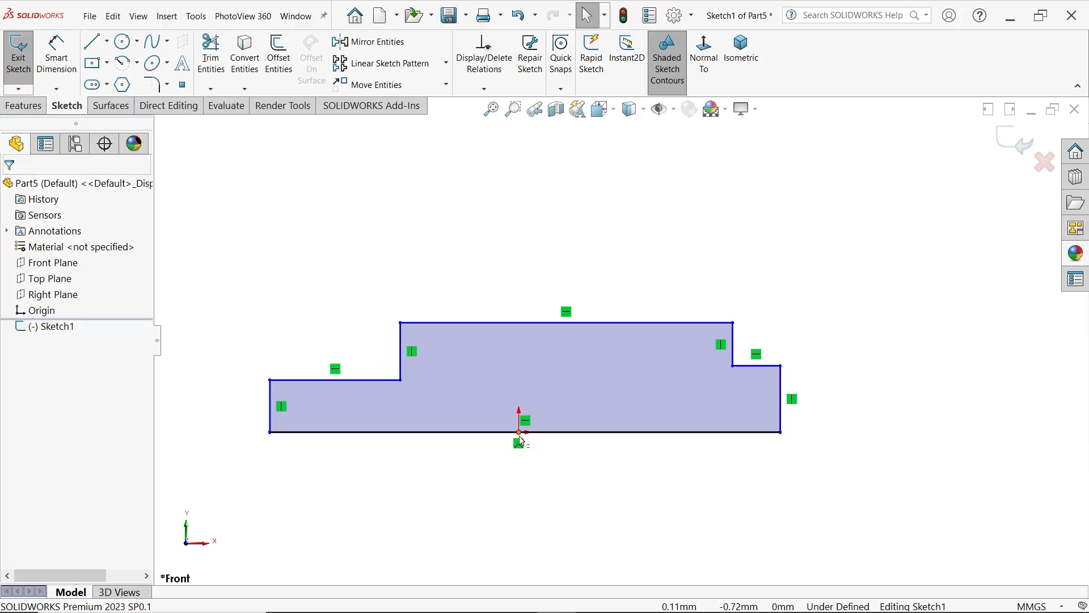
left_click(521, 440)
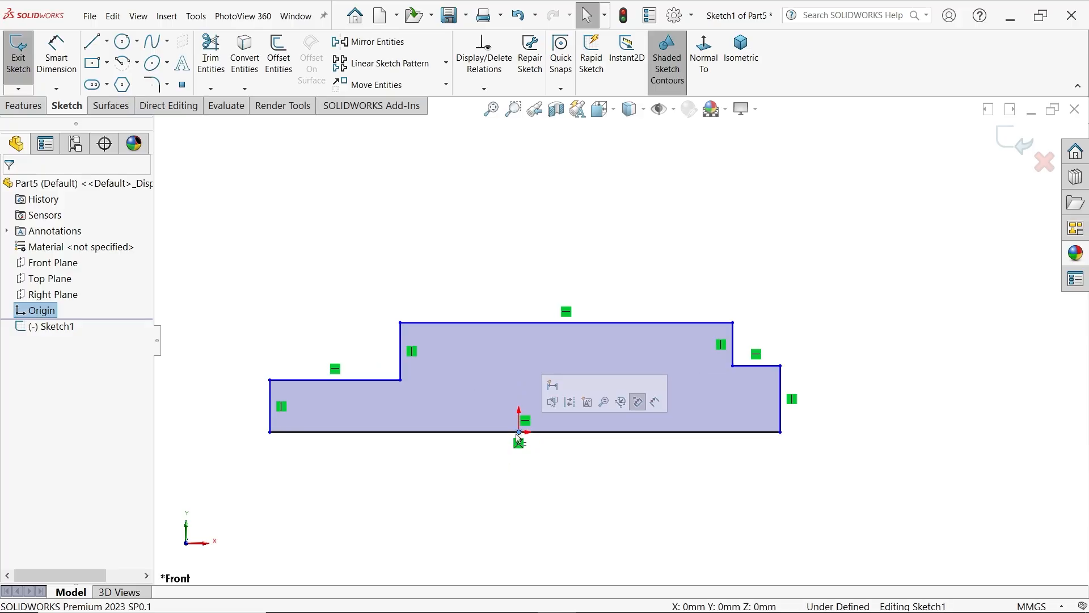
left_click(555, 437, "ctrl")
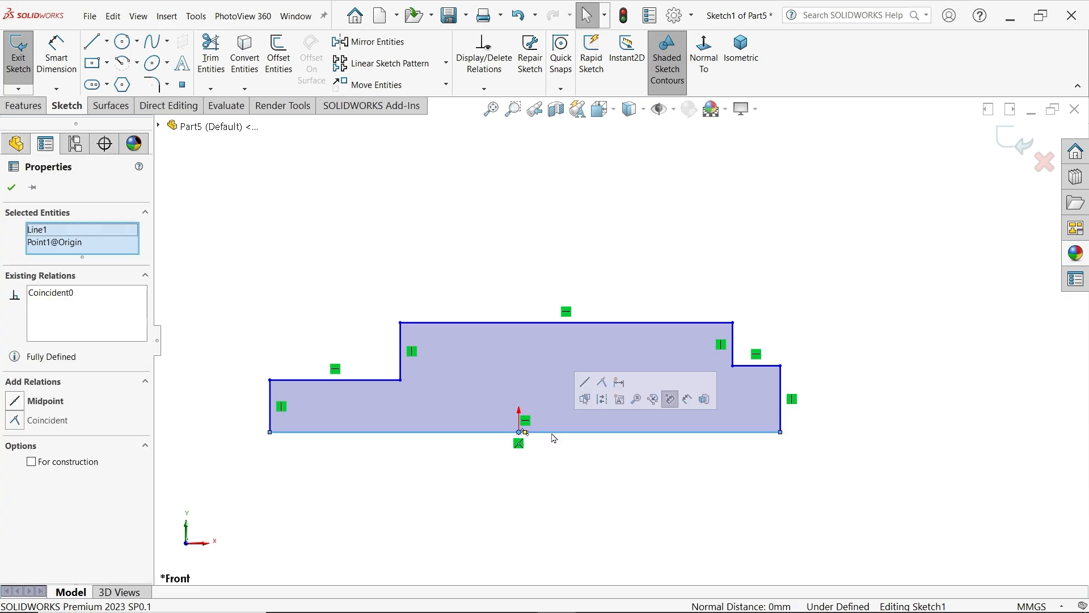
left_click(587, 389)
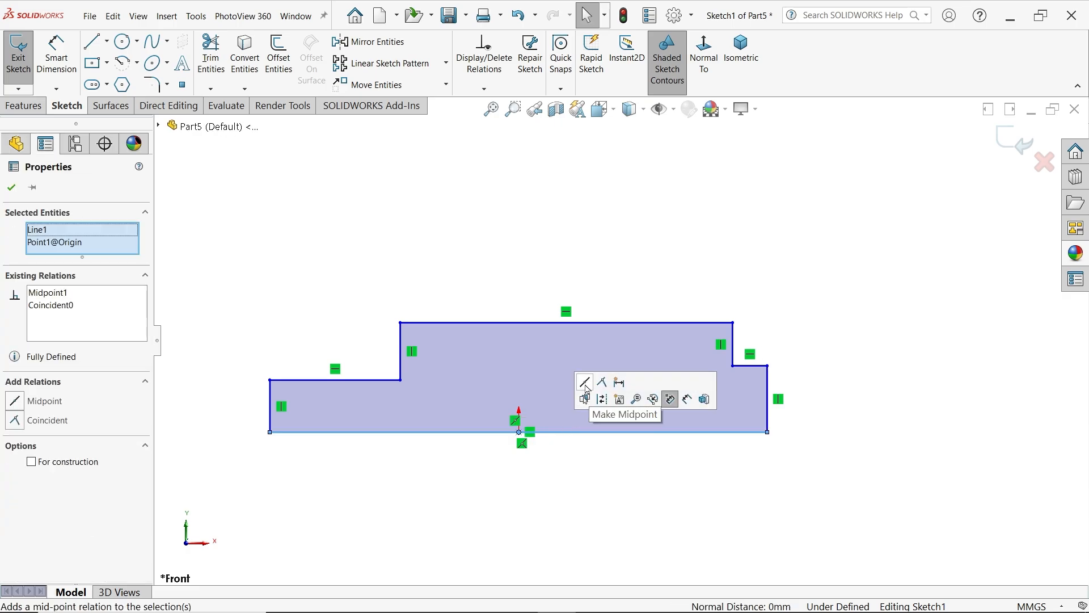
Make the two lower horizontal step lines at the profile's ends equal and collinear
left_click(380, 380)
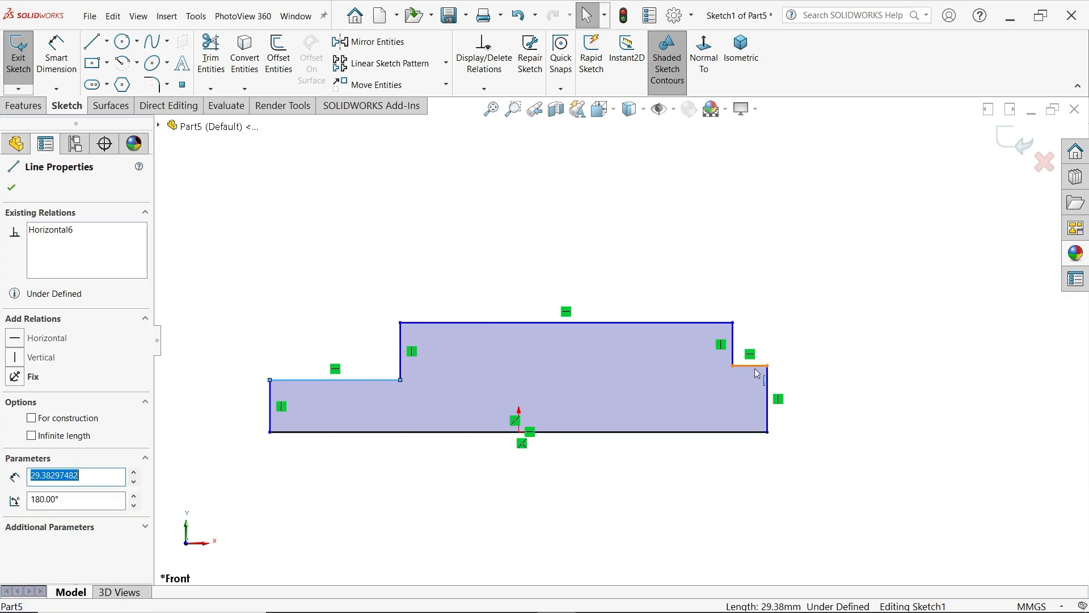
left_click(754, 366, "ctrl")
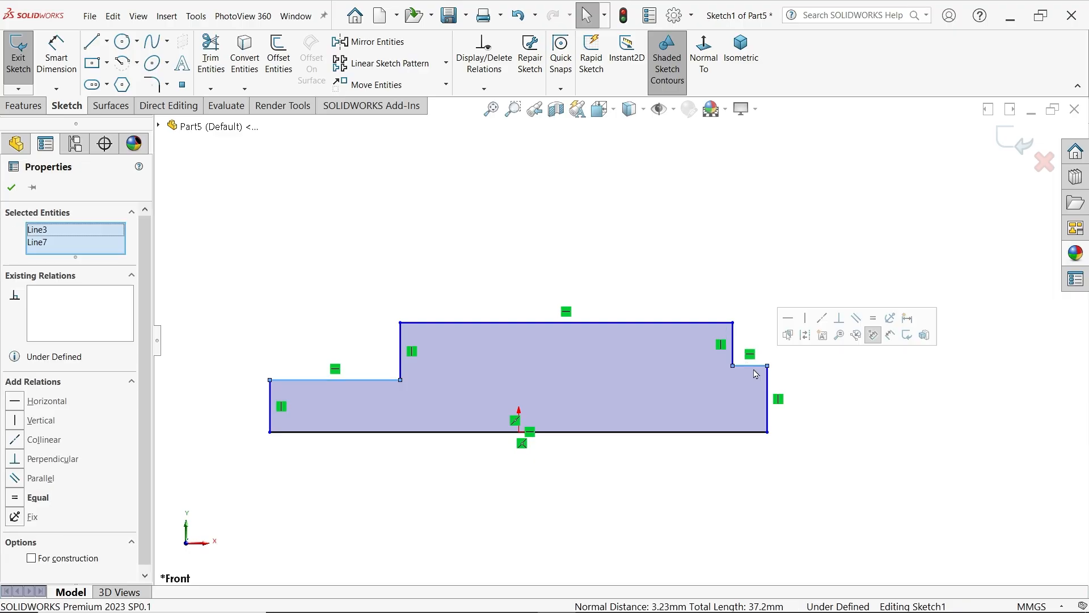
left_click(874, 318)
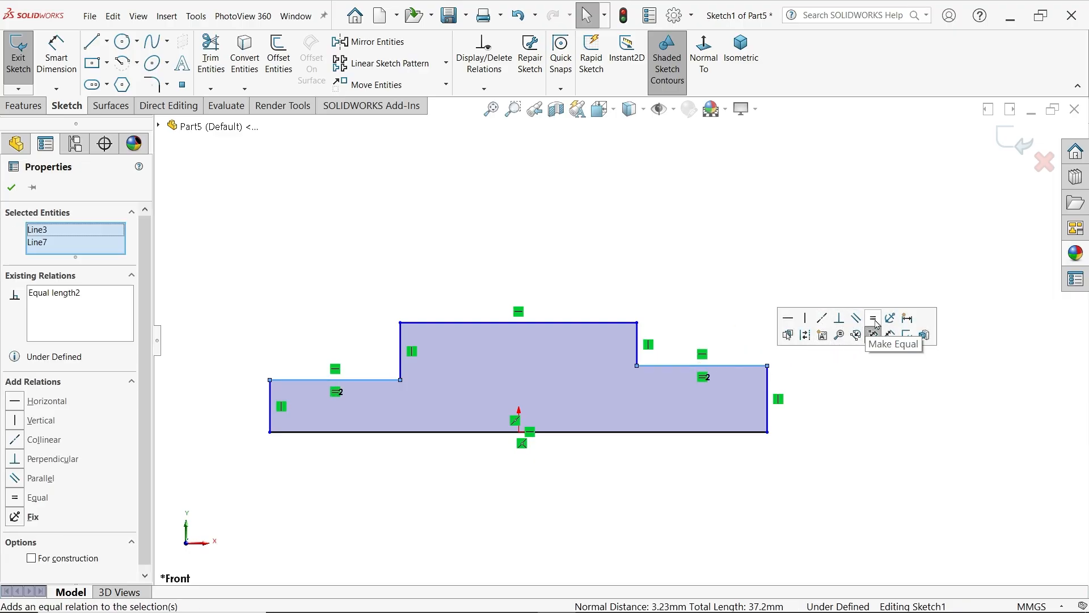
left_click(821, 319)
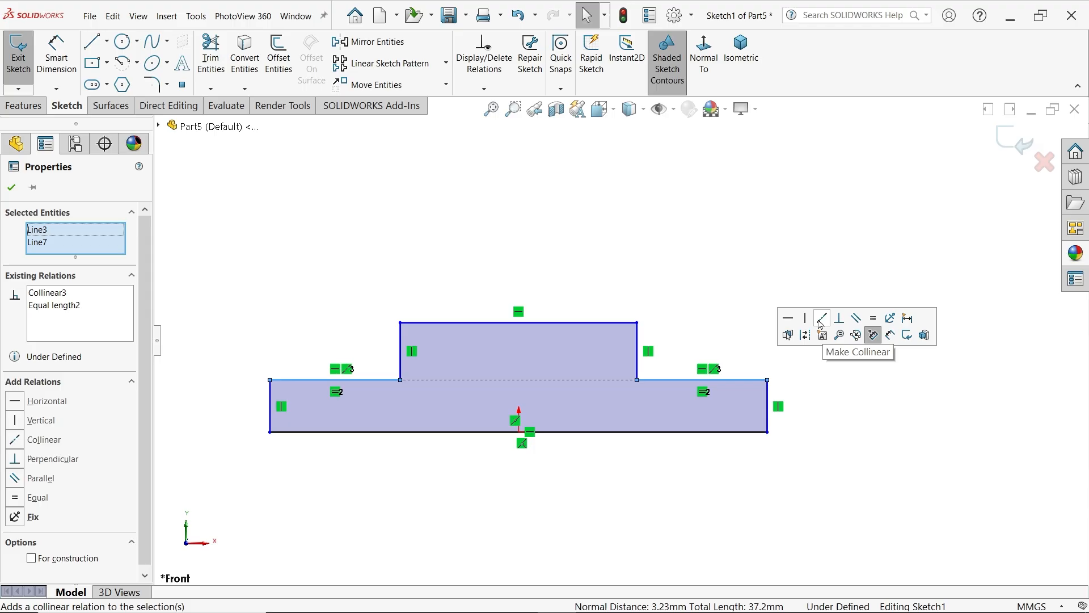
Dimension the profile's baseline to 82 mm with Smart Dimension
left_click(57, 54)
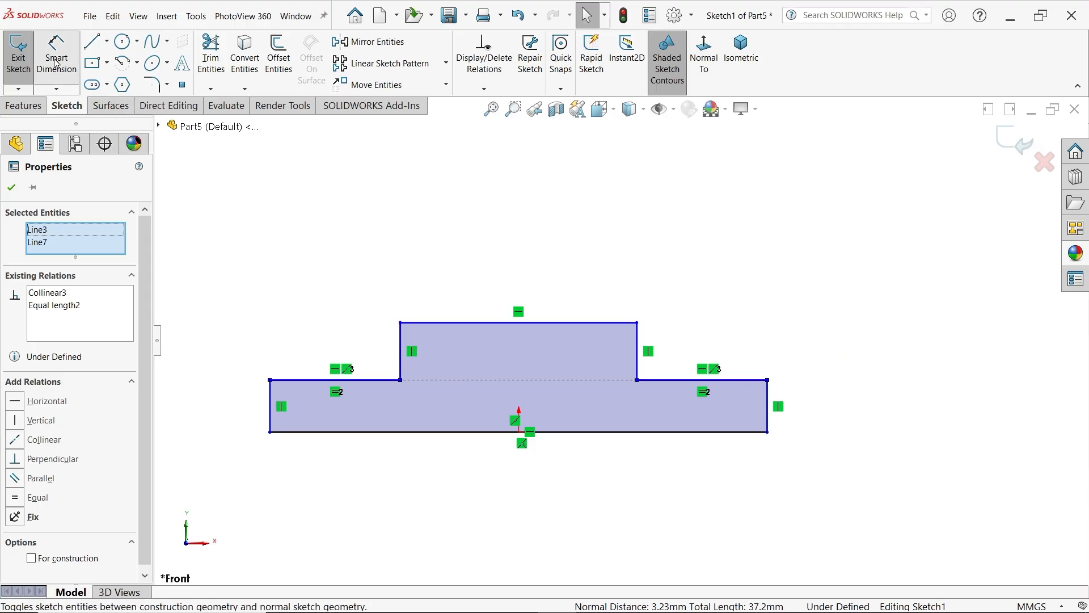
left_click(485, 435)
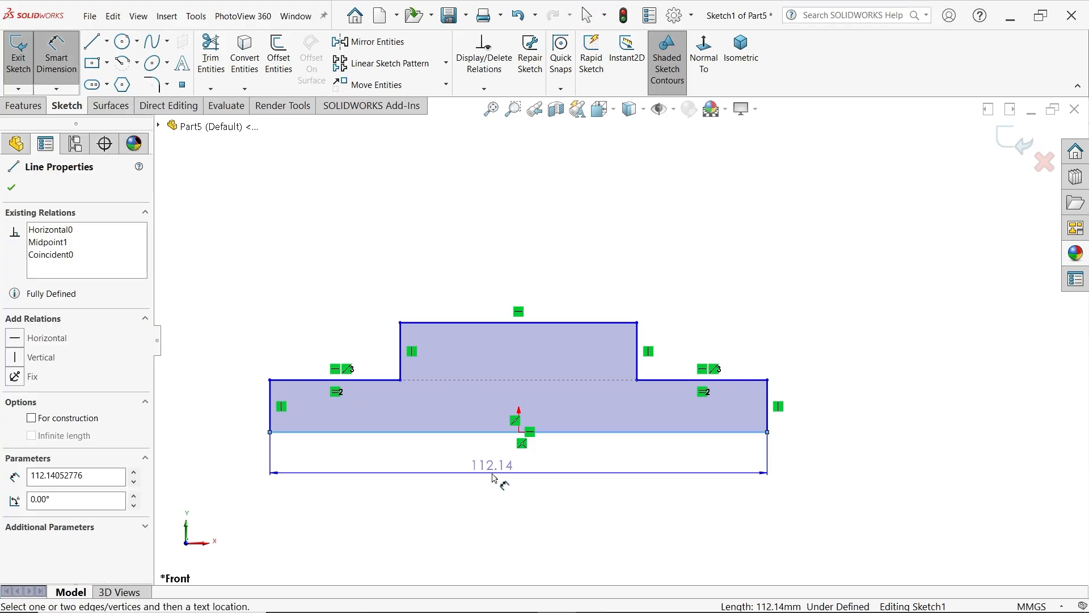
left_click(498, 474)
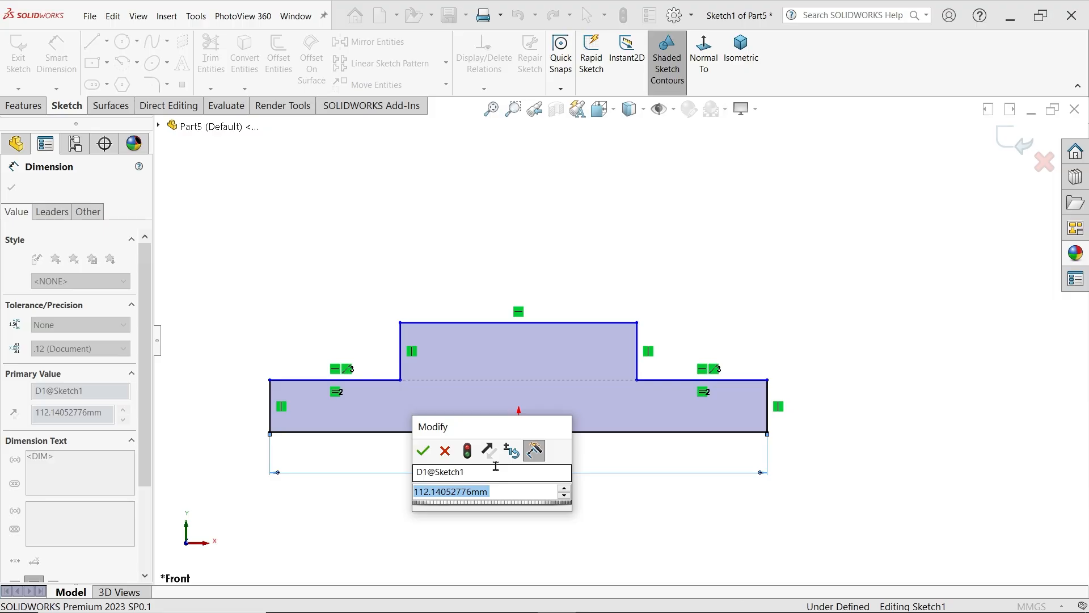
type("82")
left_click(422, 451)
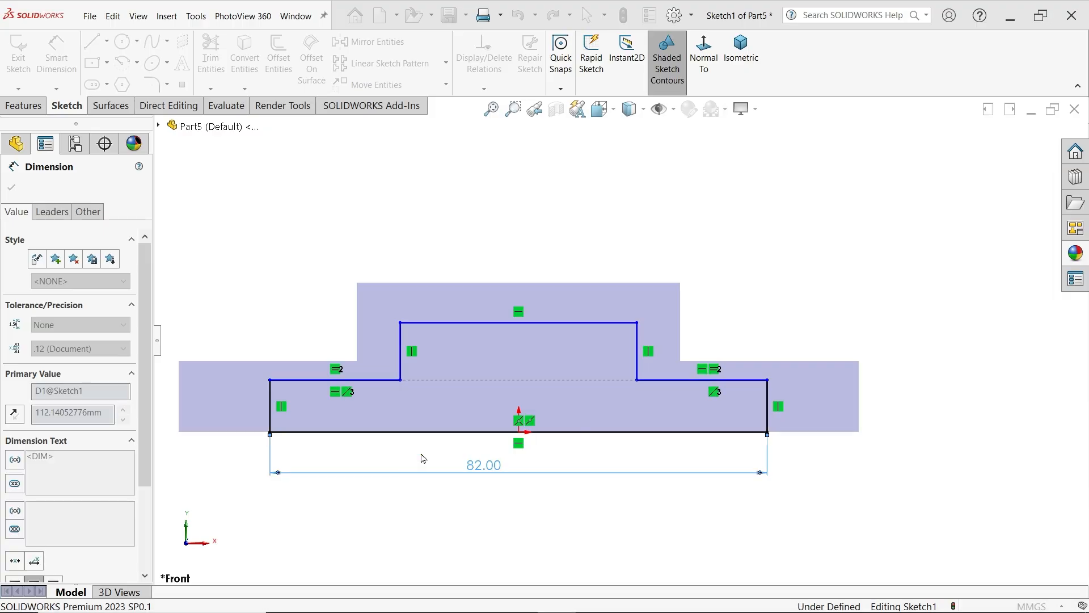
Dimension the left end step line's length to 18 mm
left_click(352, 359)
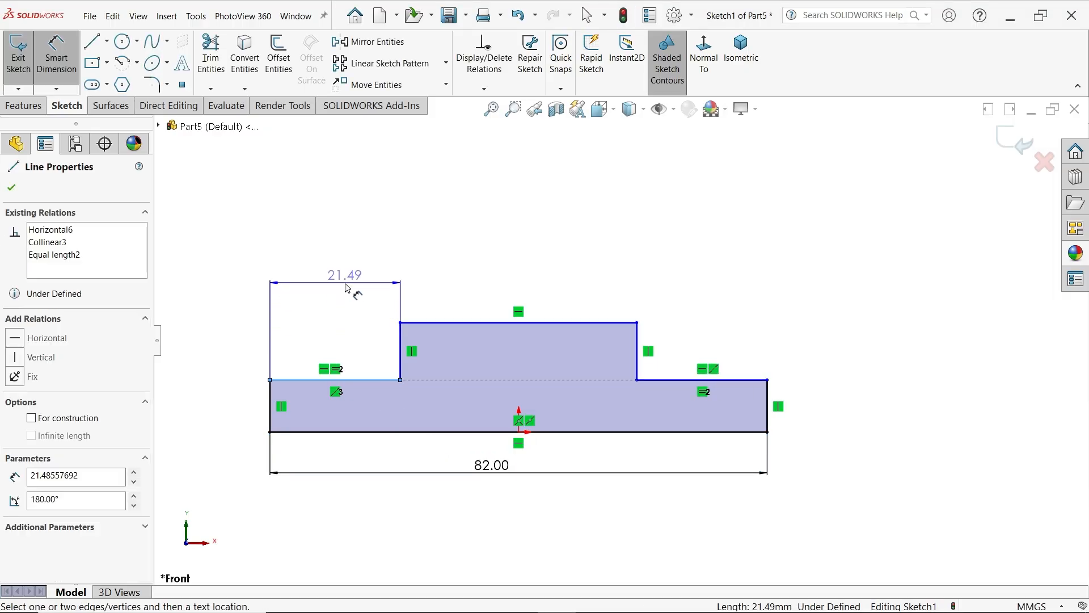
left_click(347, 288)
type("18")
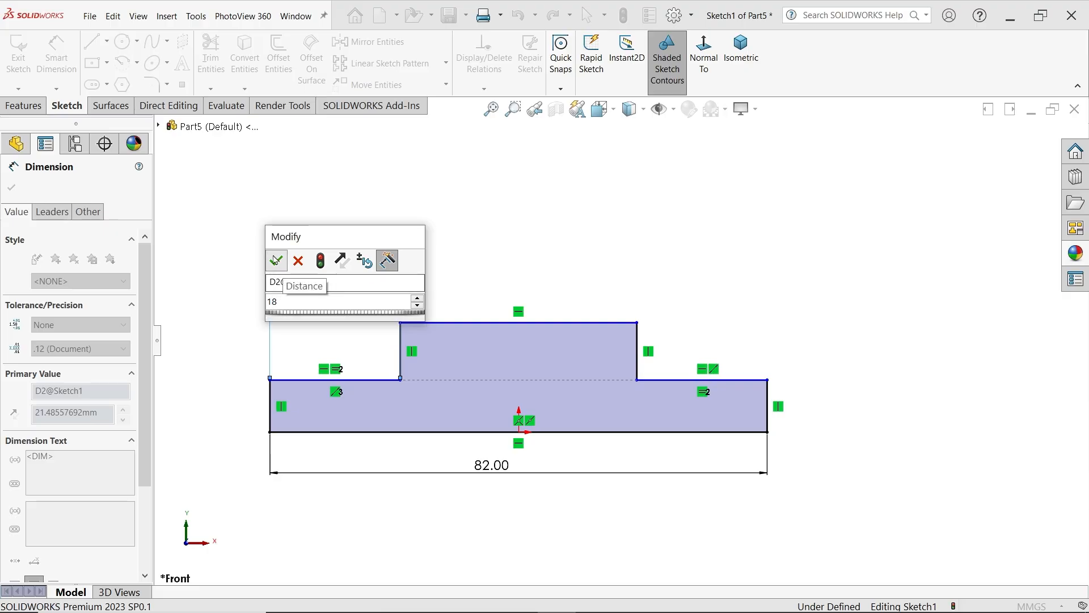
key("Return")
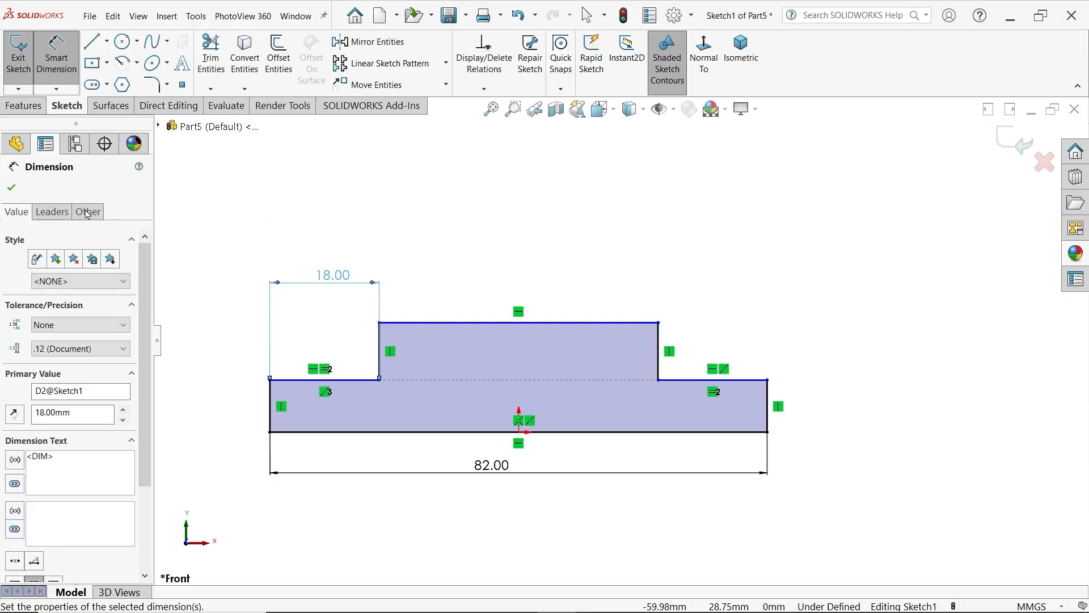
Convert the profile's 82 mm baseline into a construction line
left_click(11, 188)
left_click(569, 433)
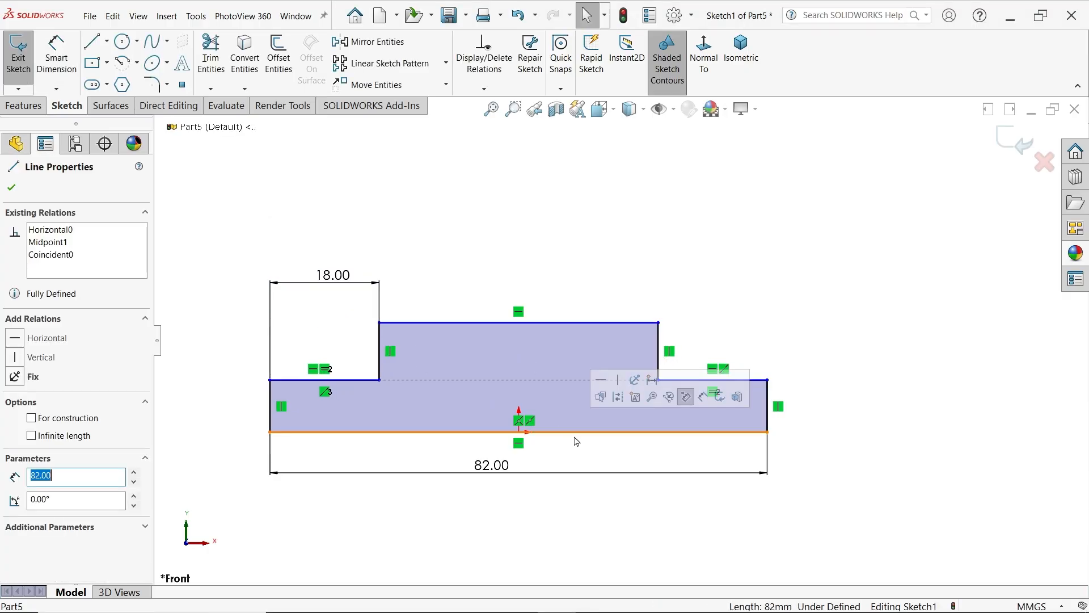
left_click(618, 397)
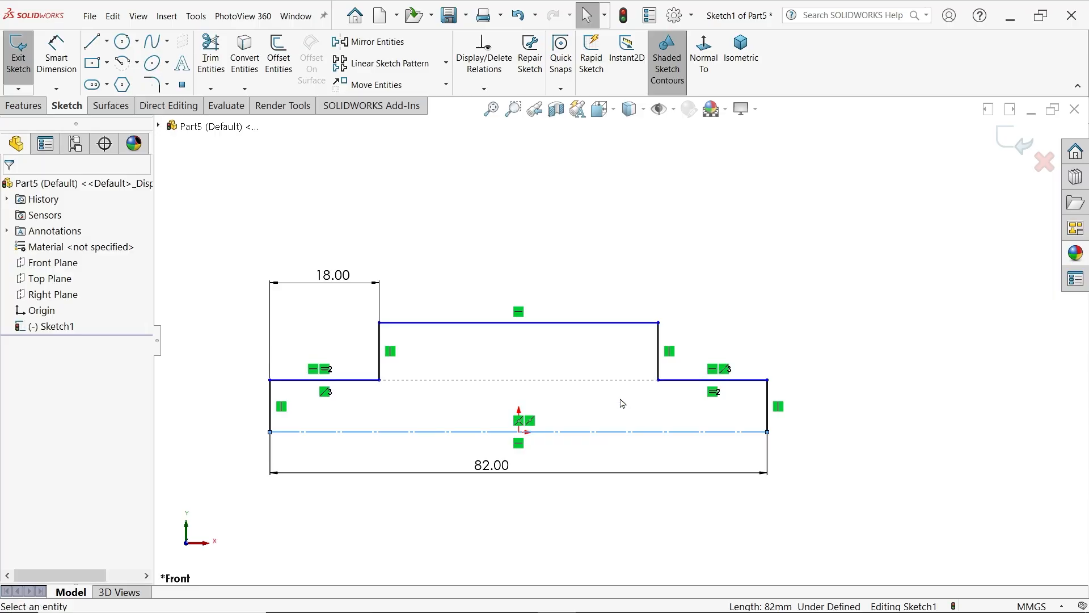
Dimension the raised middle line about the centerline as a 22 mm diameter with Smart Dimension
left_click(57, 56)
left_click(637, 323)
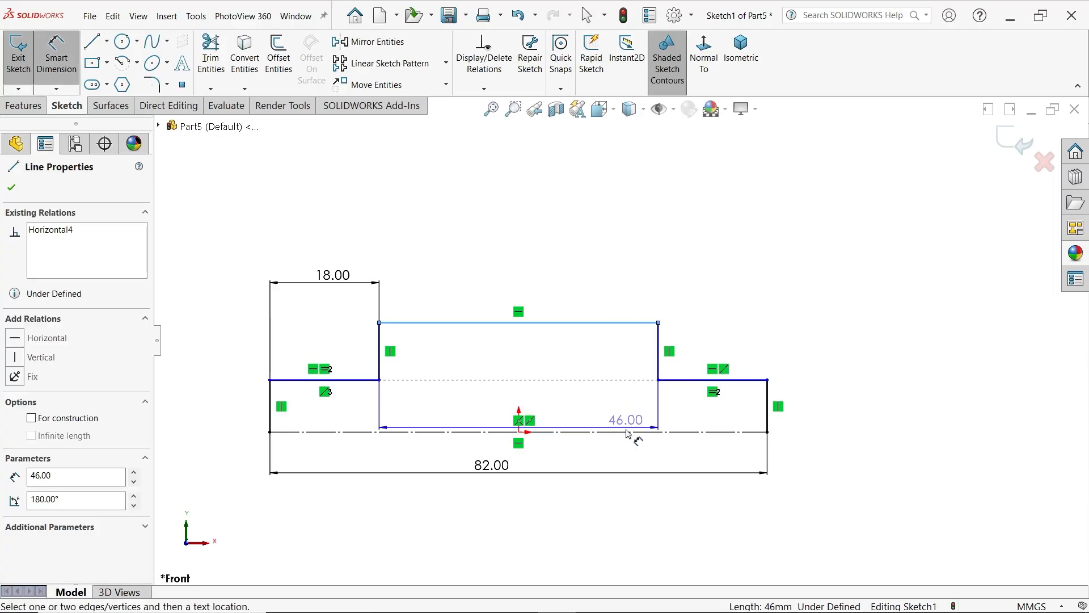
left_click(627, 433)
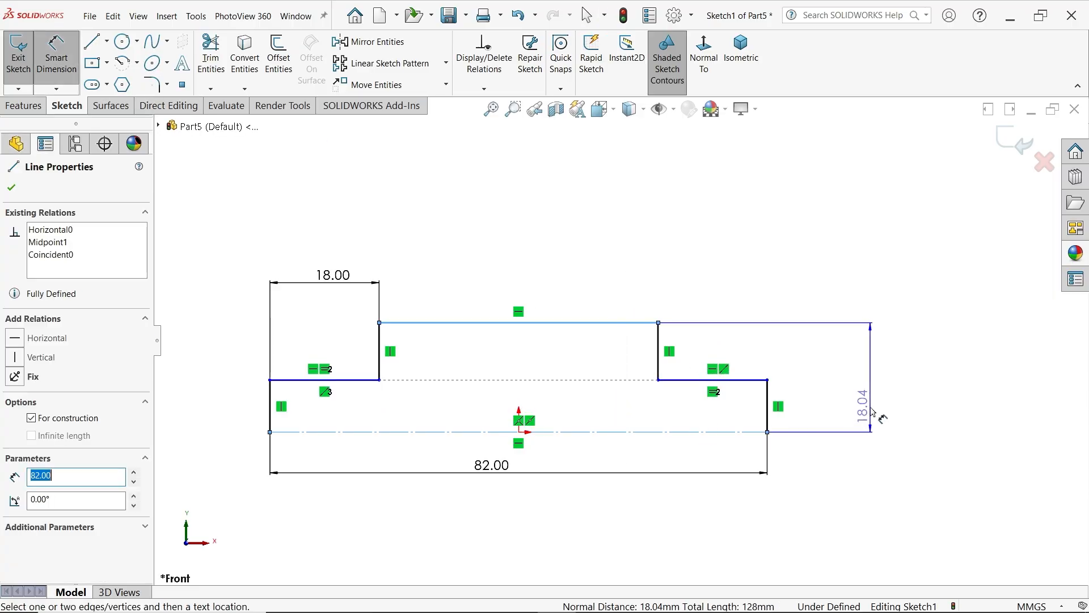
left_click(879, 446)
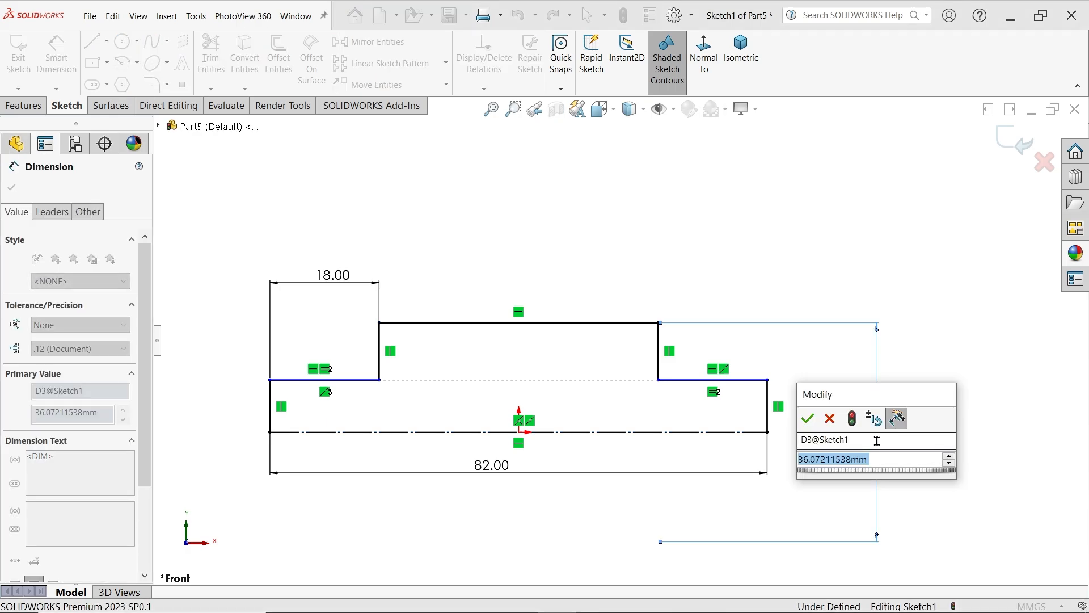
type("22")
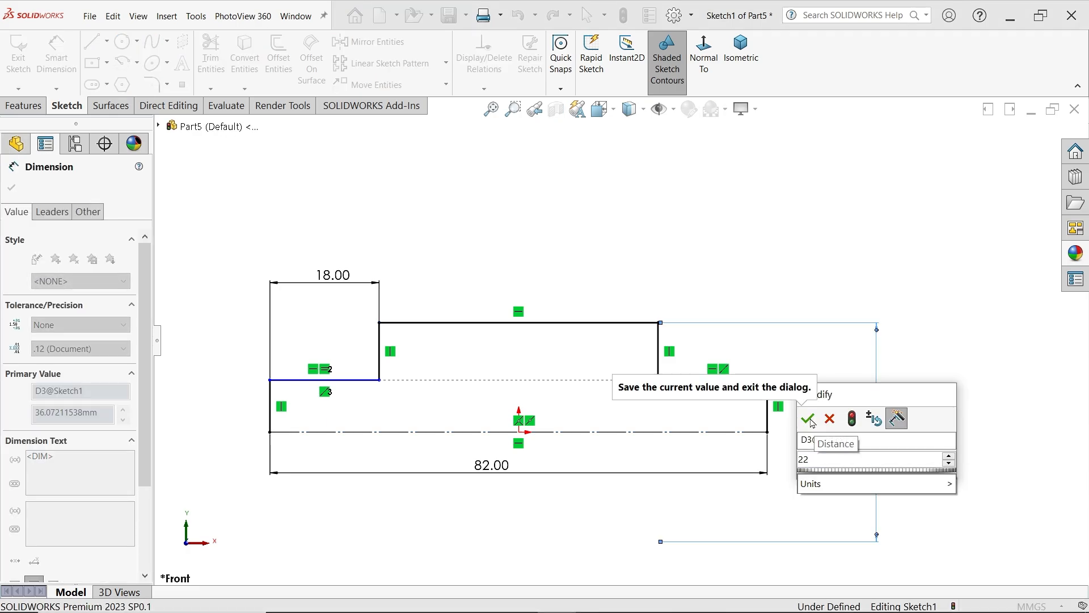
left_click(809, 420)
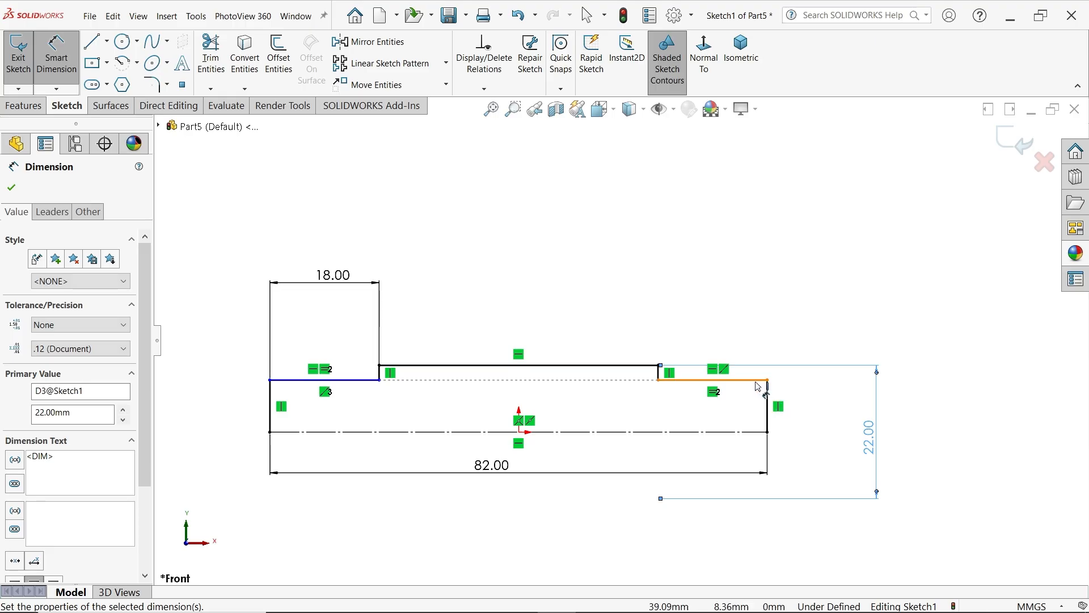
Dimension the right end step line about the centerline as a 15 mm diameter
left_click(759, 380)
left_click(800, 411)
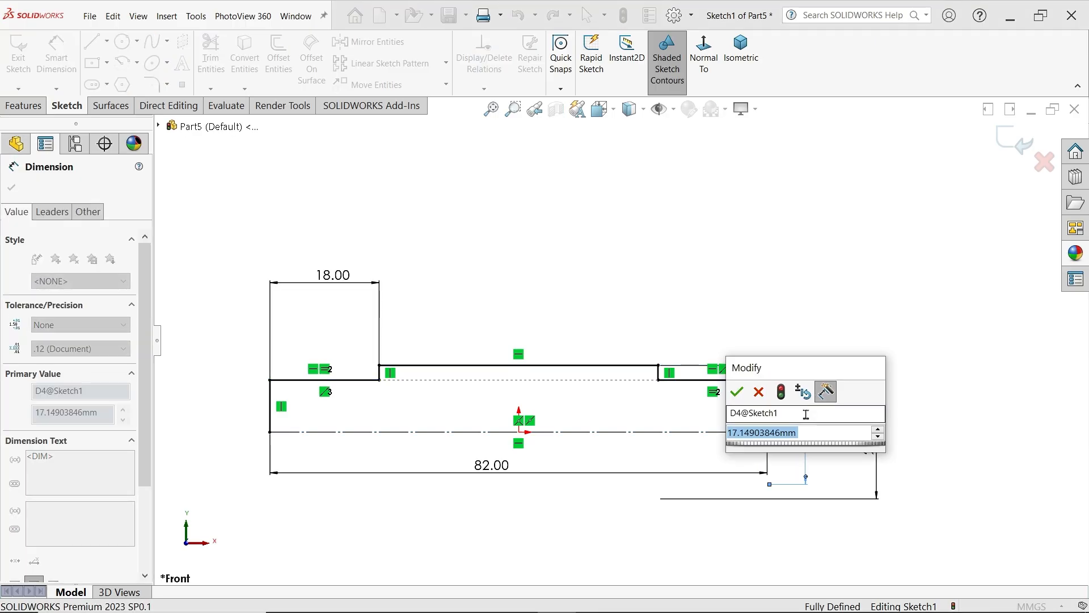
type("15")
left_click(737, 392)
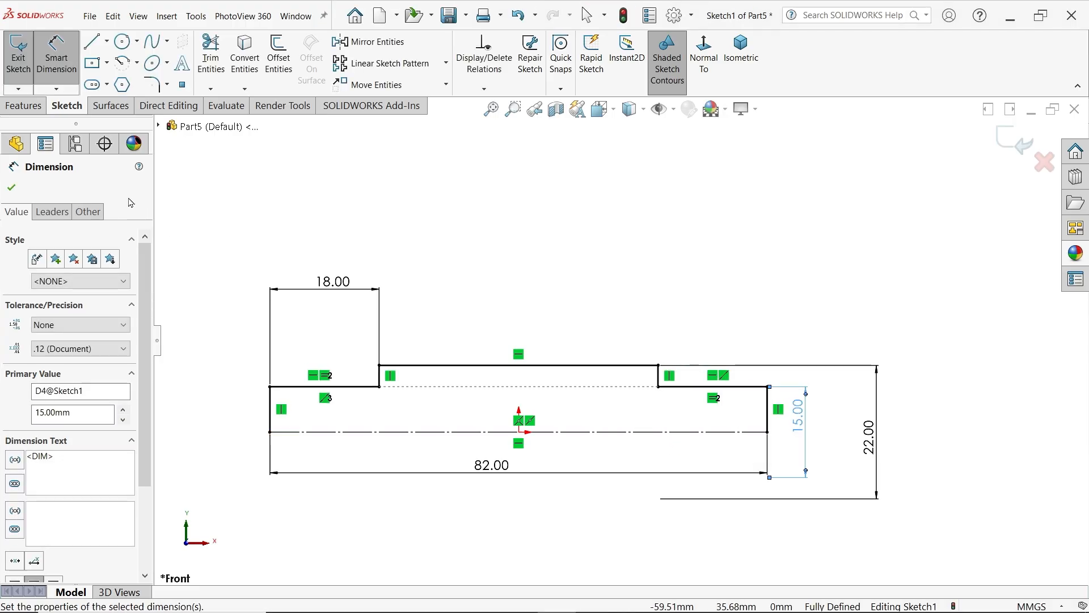
Revolve the profile 360 degrees about the centerline as a boss, letting the sketch be closed automatically
left_click(35, 108)
left_click(80, 81)
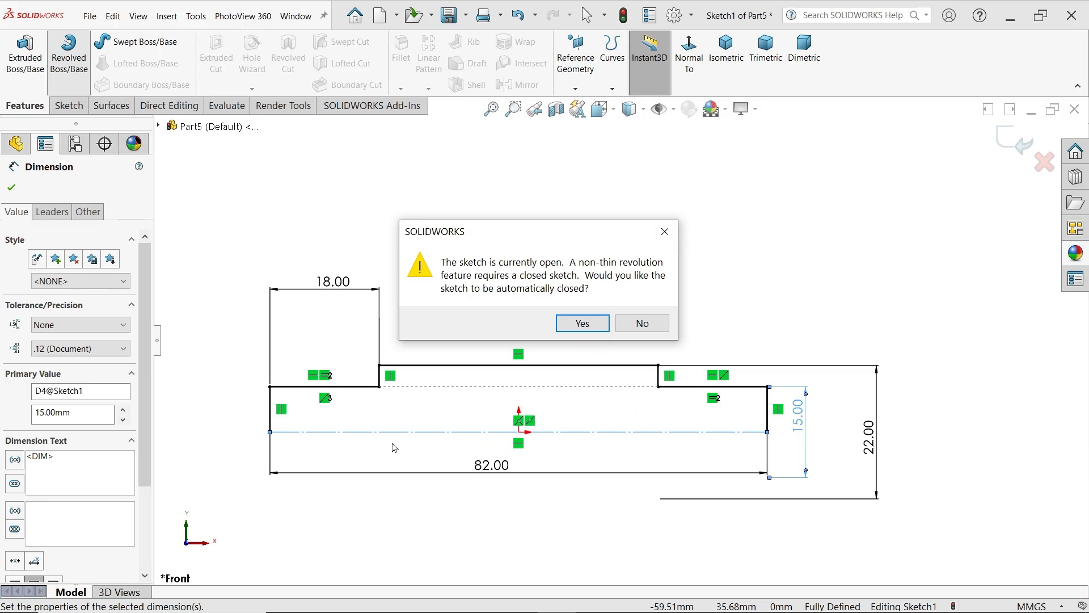
left_click(577, 323)
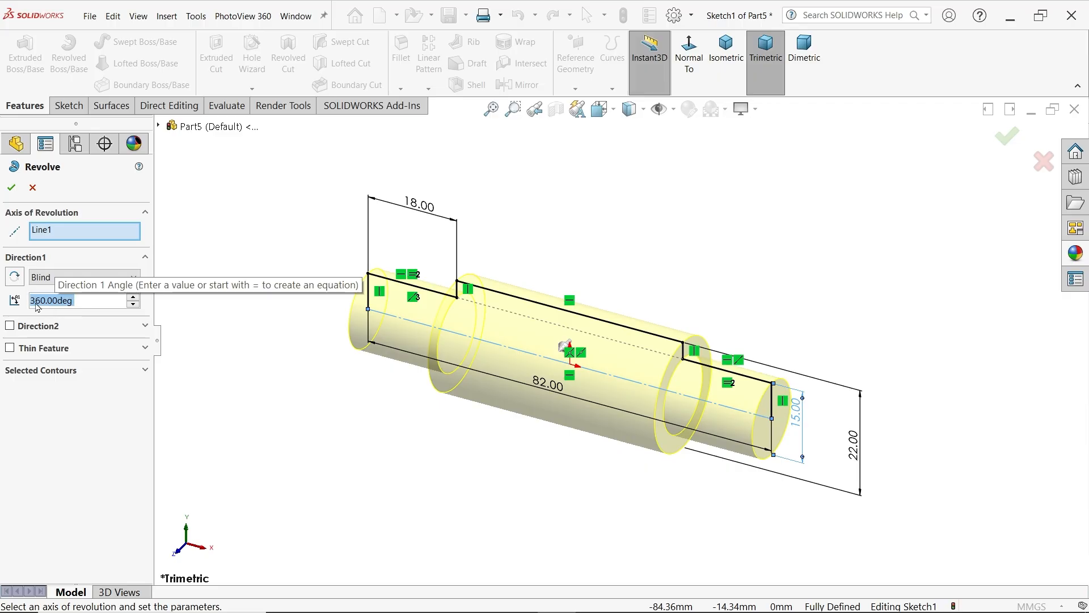
left_click(42, 277)
left_click(41, 277)
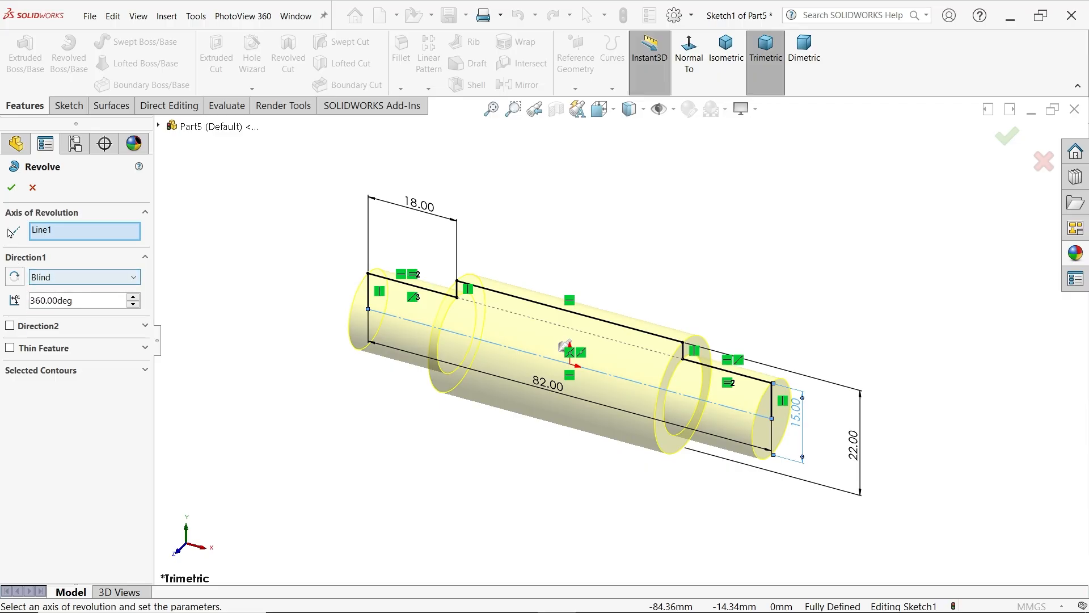
left_click(10, 187)
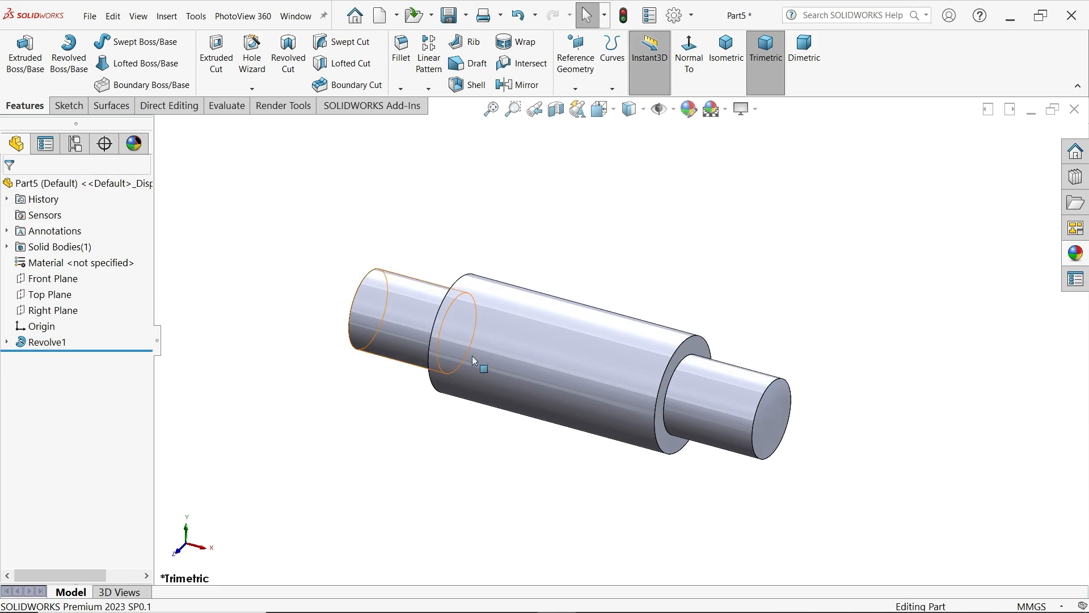
Start a cosmetic thread on the right end's outer circular edge with the standard set to None
scroll(601, 368, "down", 2)
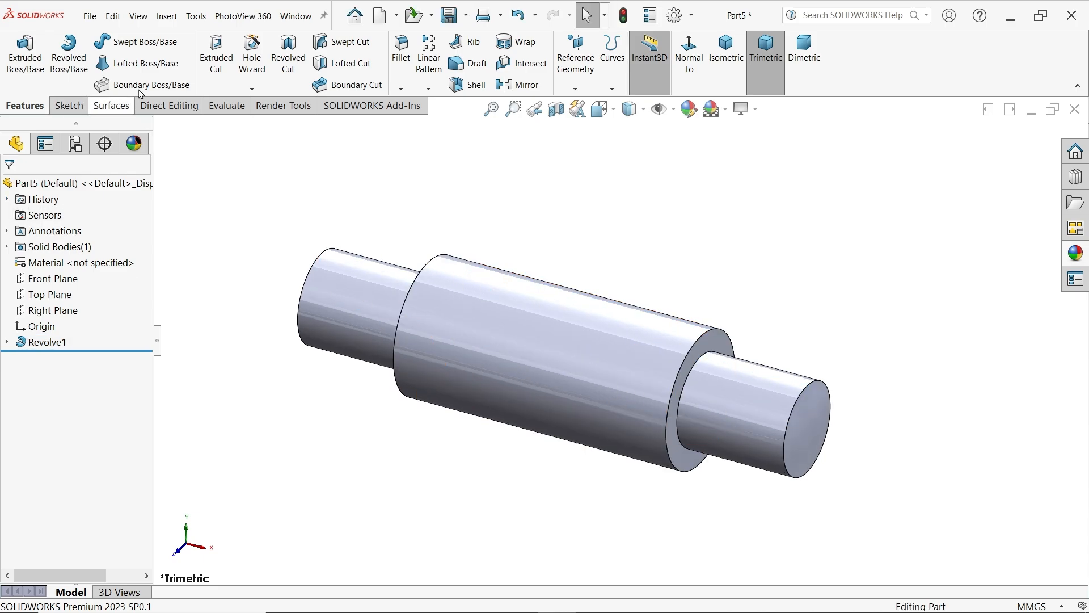
left_click(166, 18)
mouse_move(216, 555)
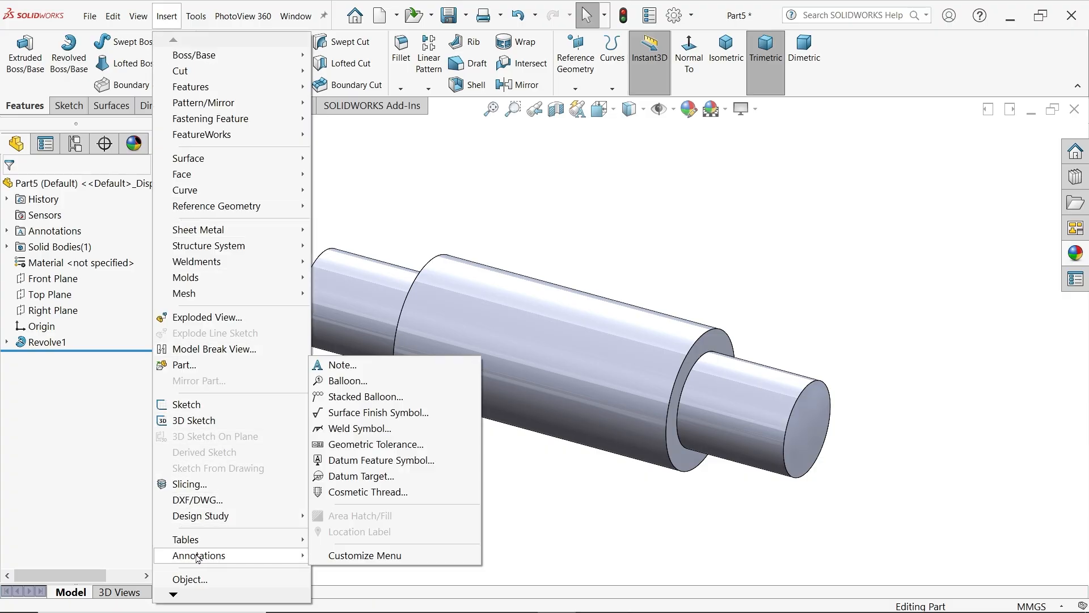
left_click(378, 493)
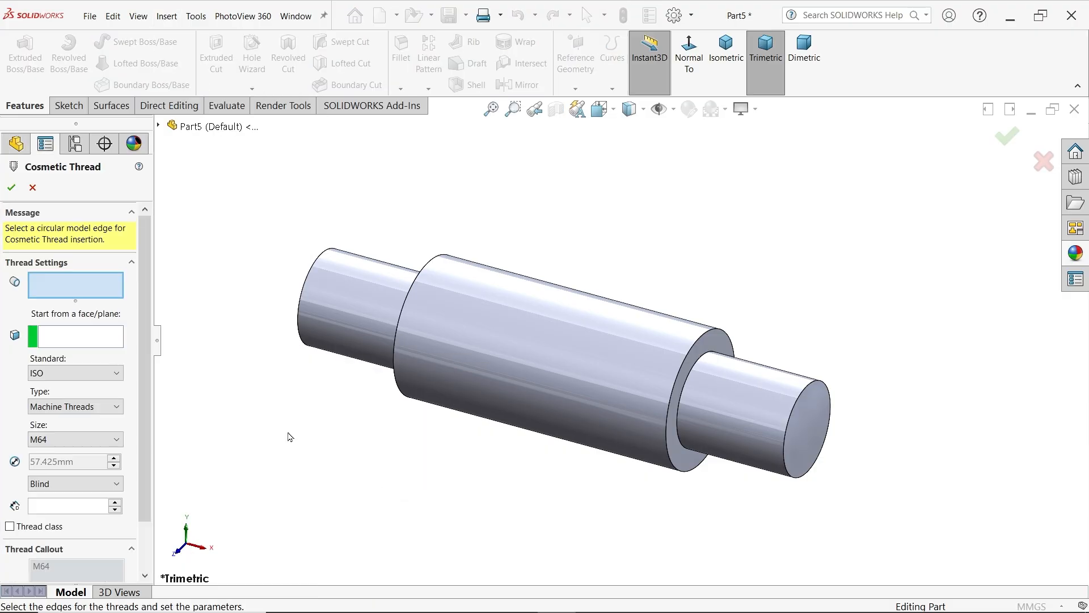
left_click(783, 444)
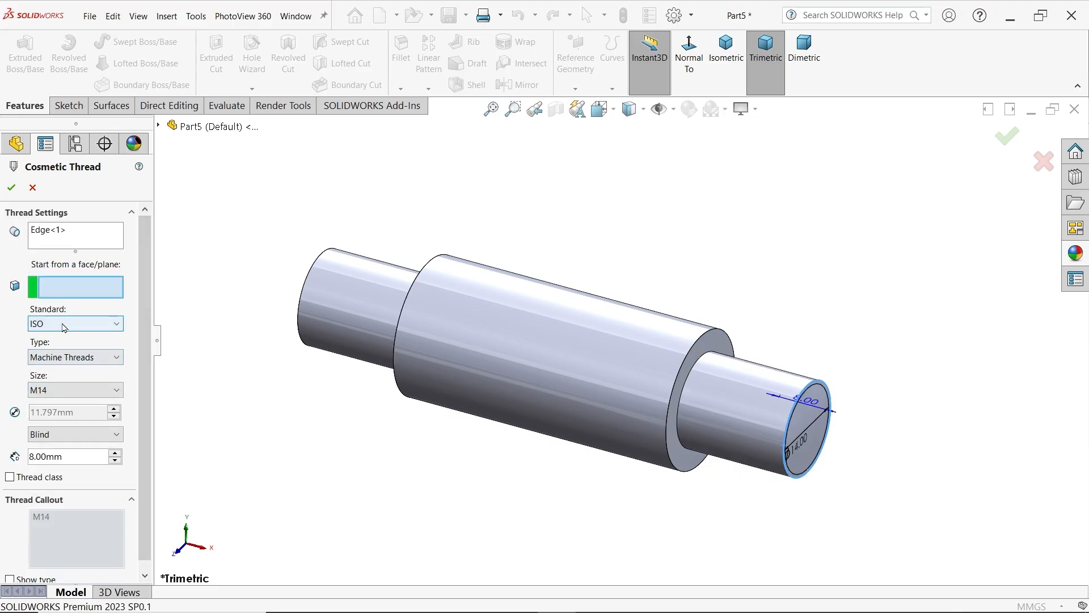
left_click(59, 397)
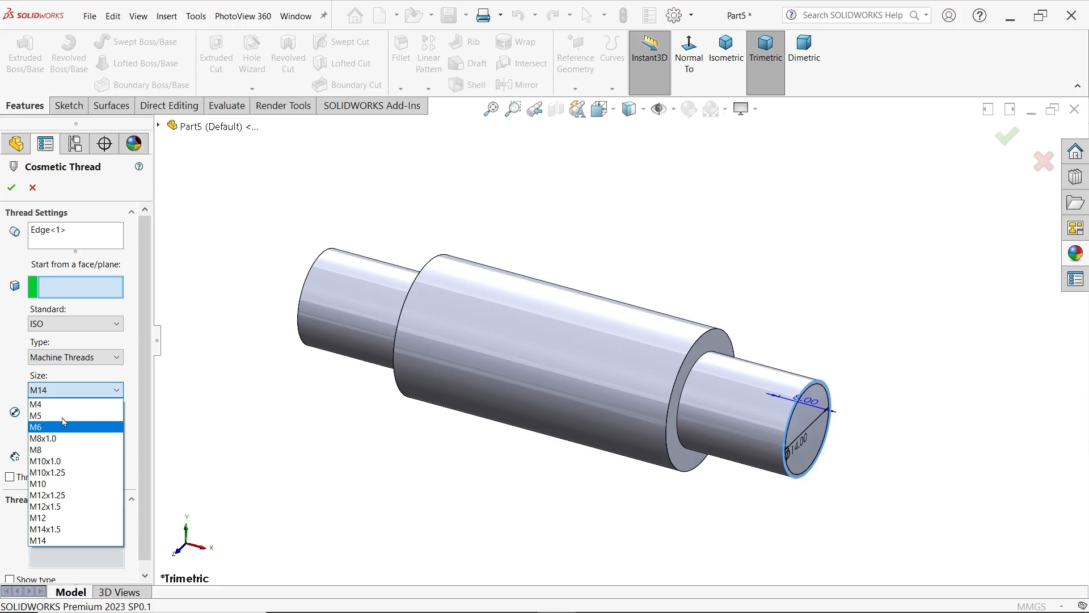
left_click(64, 394)
left_click(68, 323)
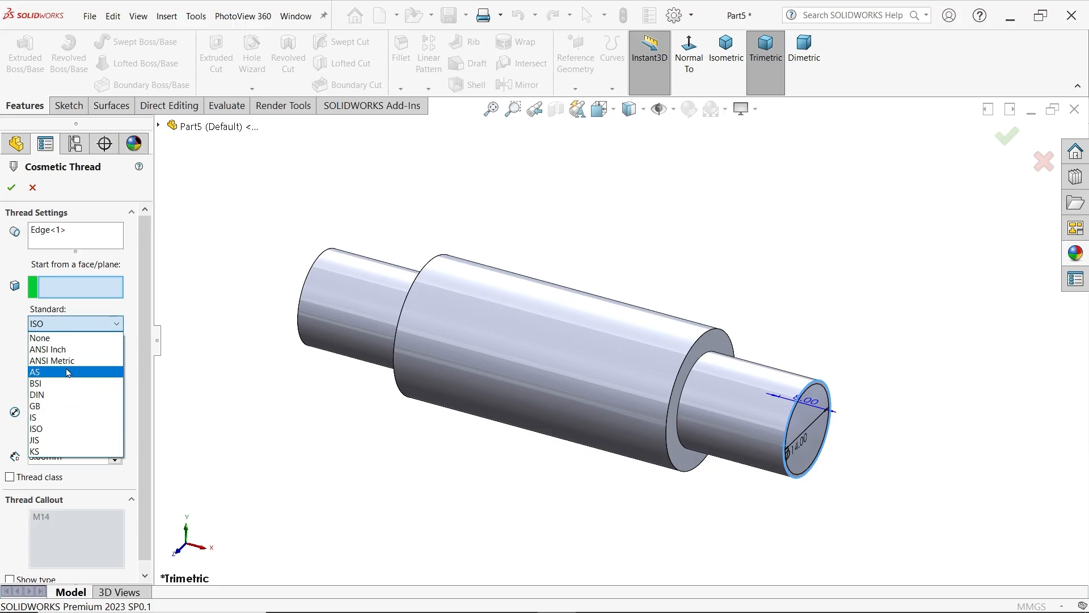
left_click(57, 339)
Give the right end's cosmetic thread a 13.8 mm minor diameter and a blind depth of 18-5 mm, and apply it
left_click_drag(84, 348, 16, 347)
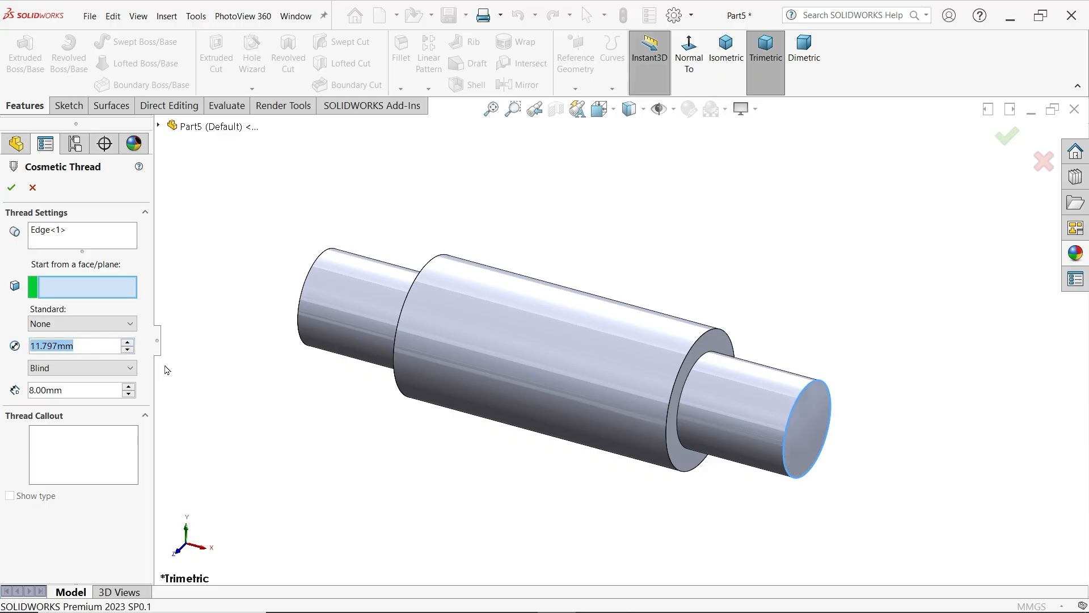
type("13.8")
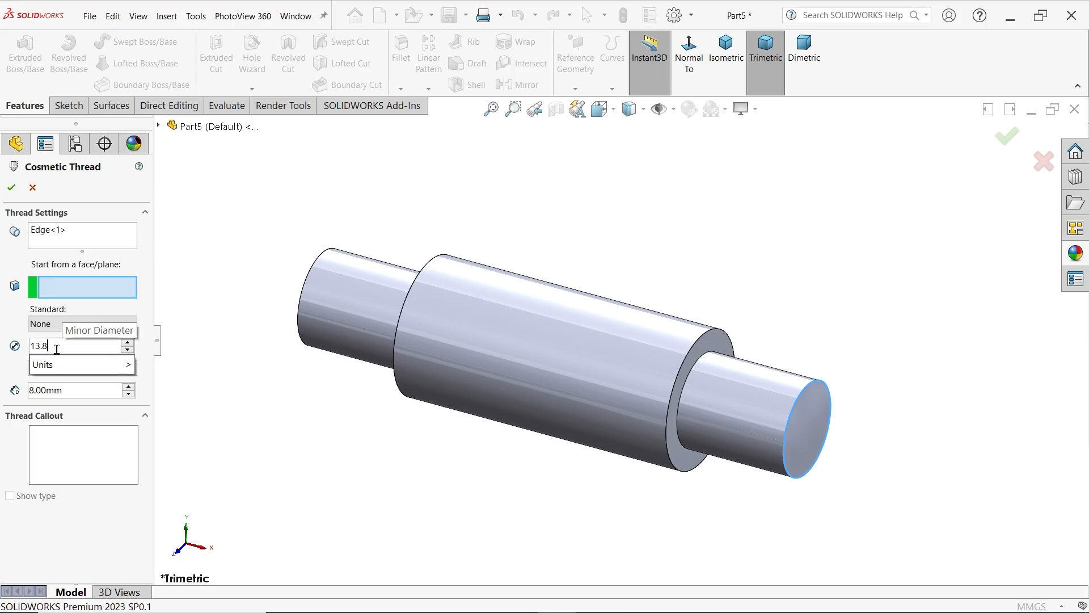
mouse_move(114, 364)
left_click(158, 397)
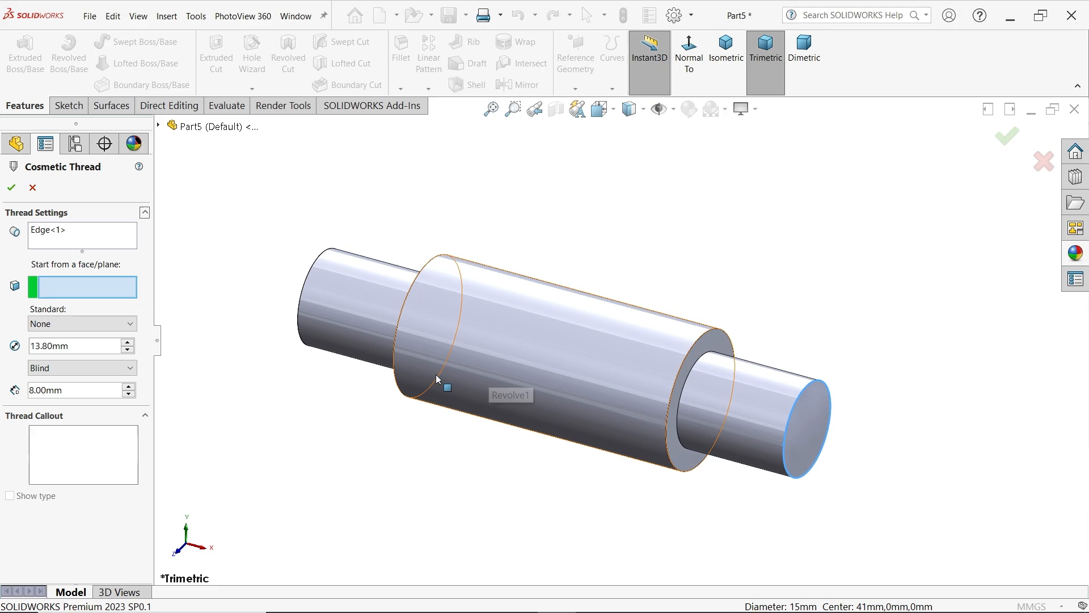
left_click_drag(78, 390, 28, 391)
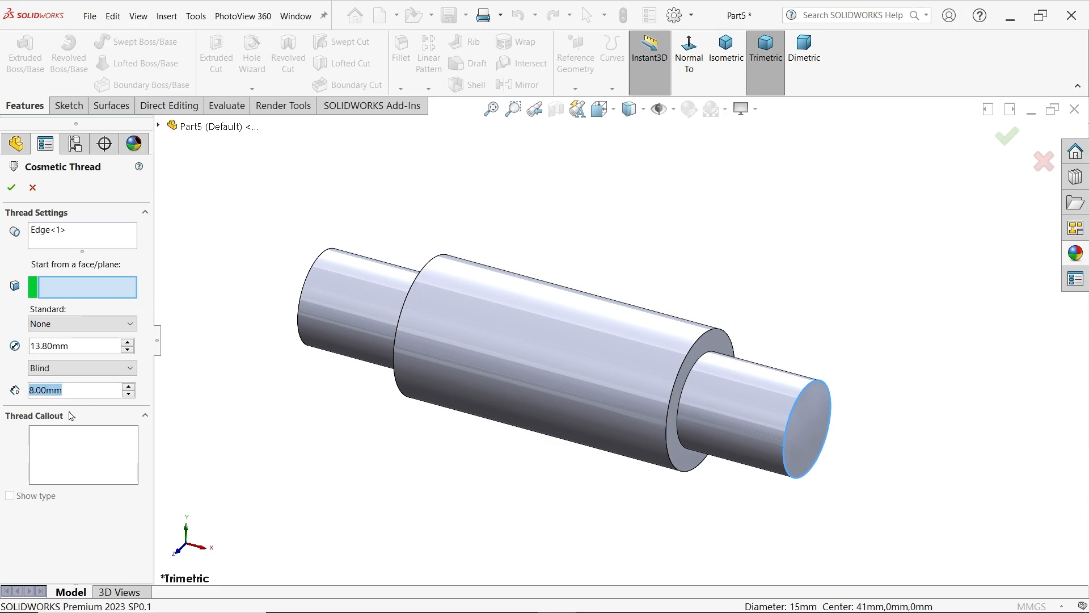
type("18-5")
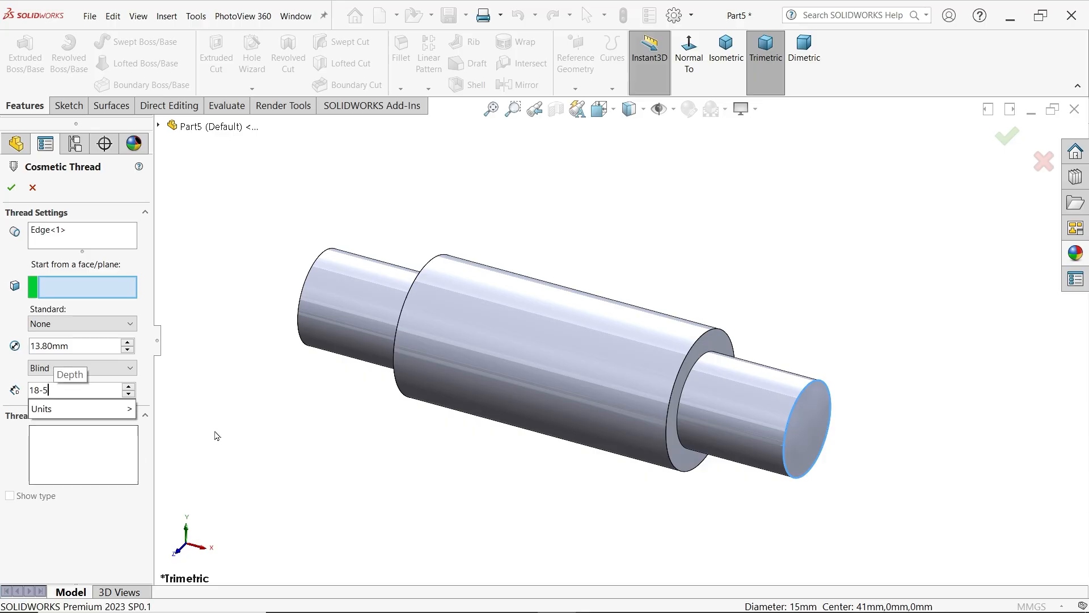
key("Return")
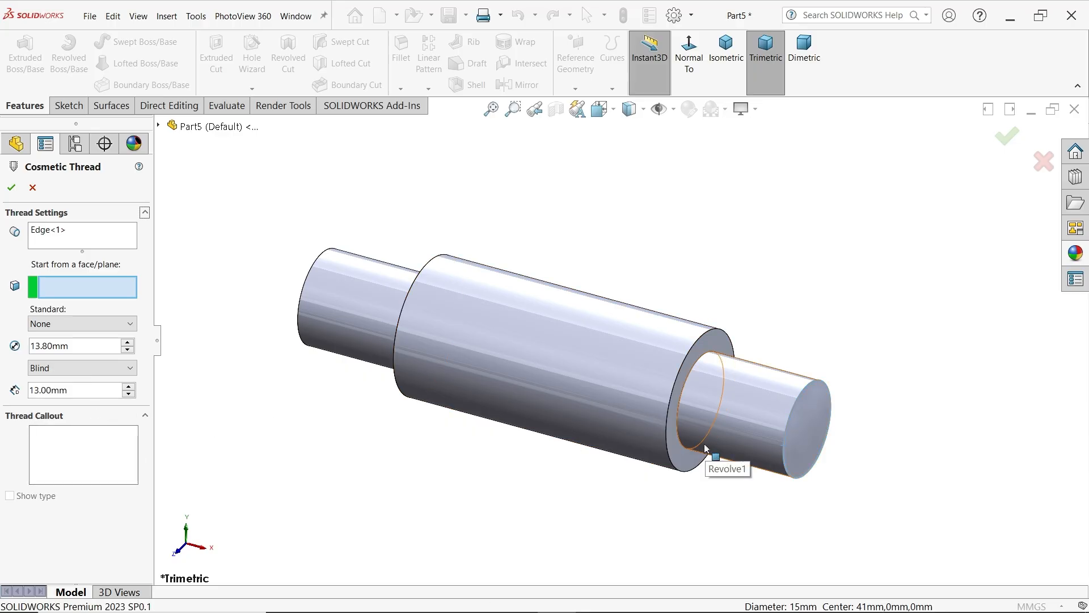
left_click(11, 187)
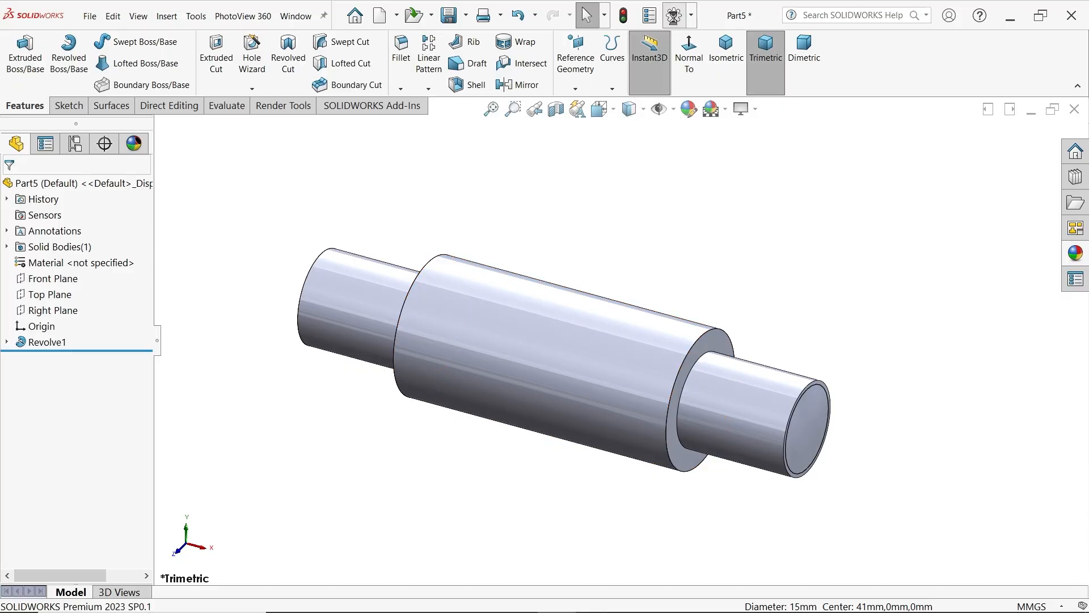
Enable shaded cosmetic threads in the document's Detailing properties
left_click(674, 16)
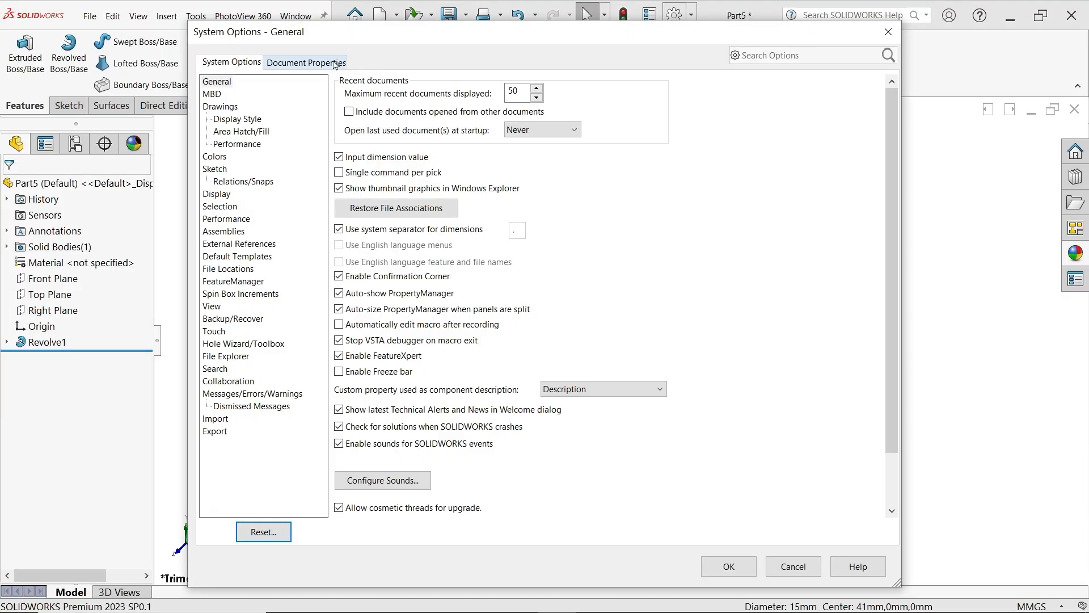
left_click(335, 63)
left_click(220, 157)
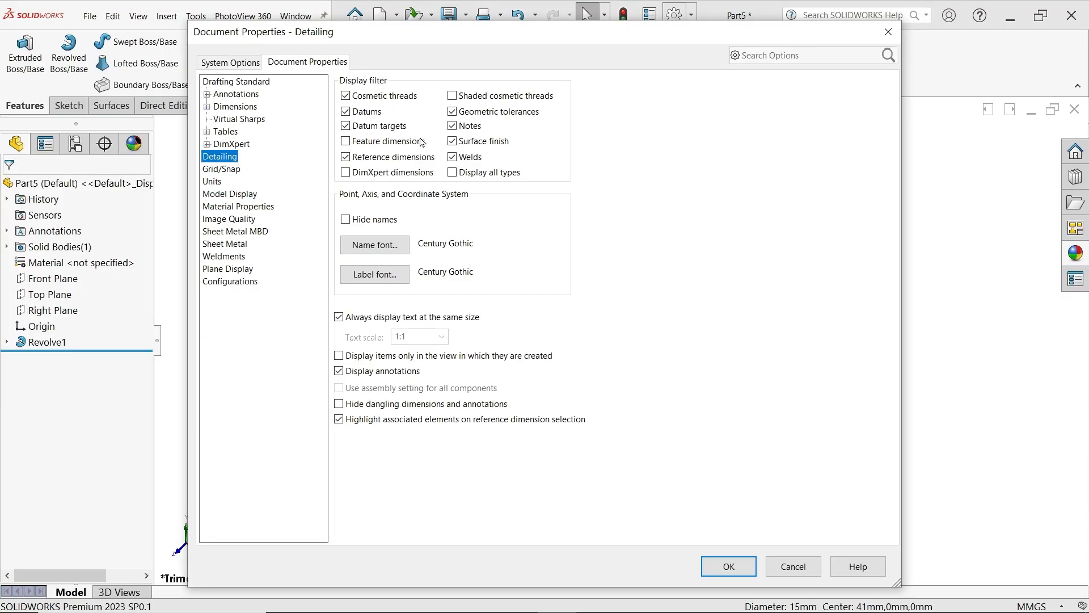
left_click(452, 96)
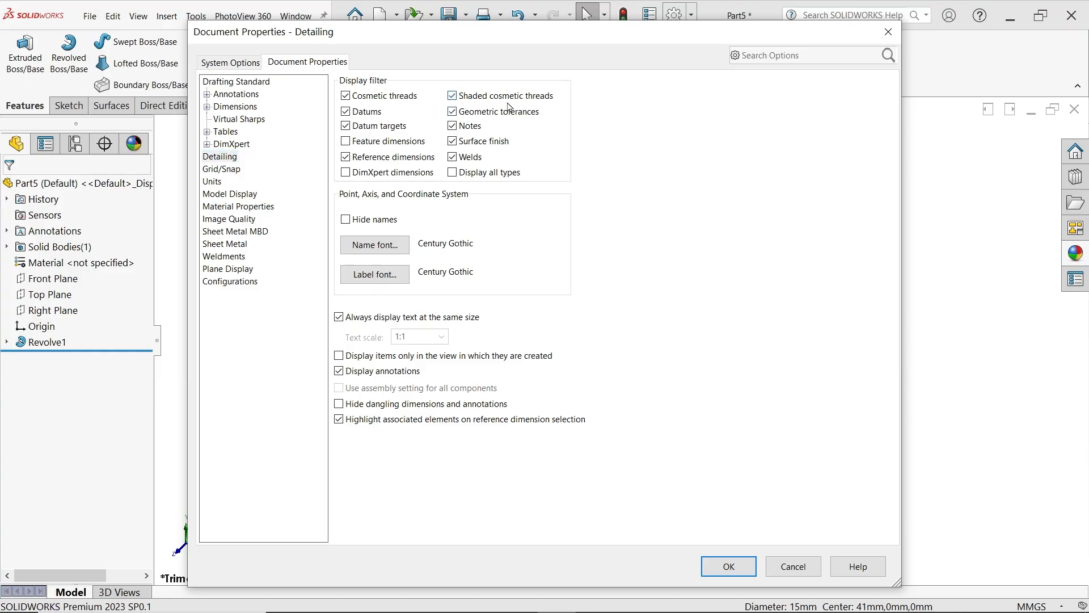
left_click(726, 567)
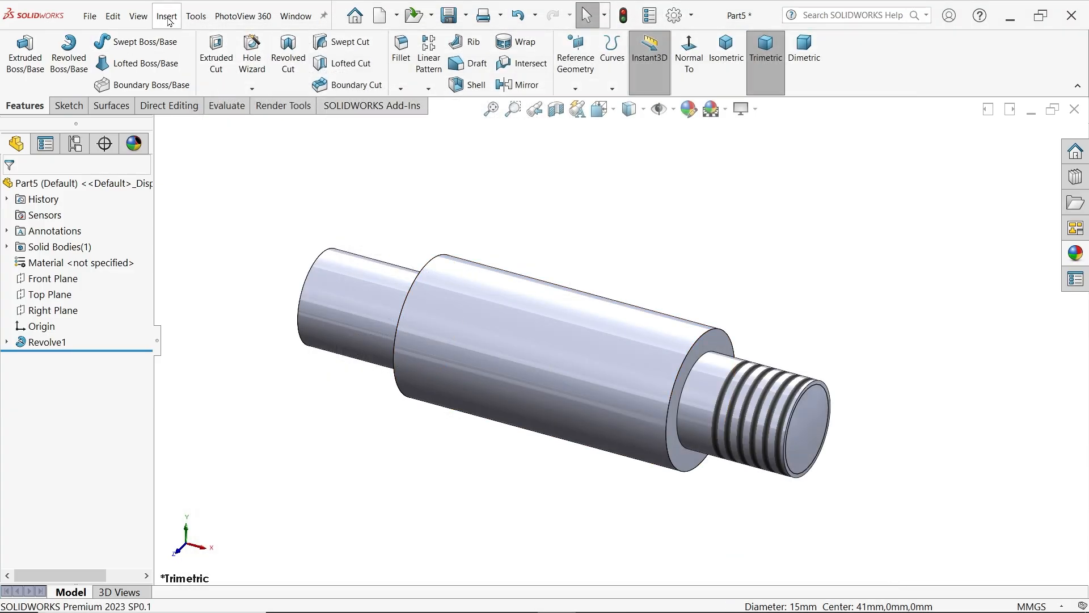
Add a cosmetic thread with a blind depth of 18-5 mm to the left end's outer circular edge, keeping the standard at None
left_click(167, 17)
mouse_move(193, 557)
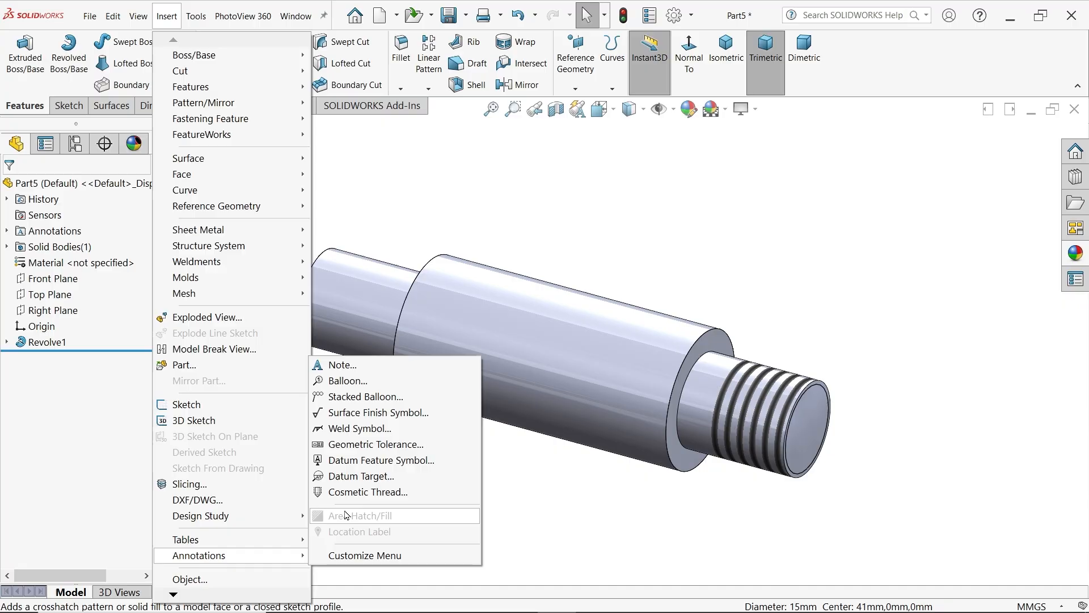
left_click(352, 491)
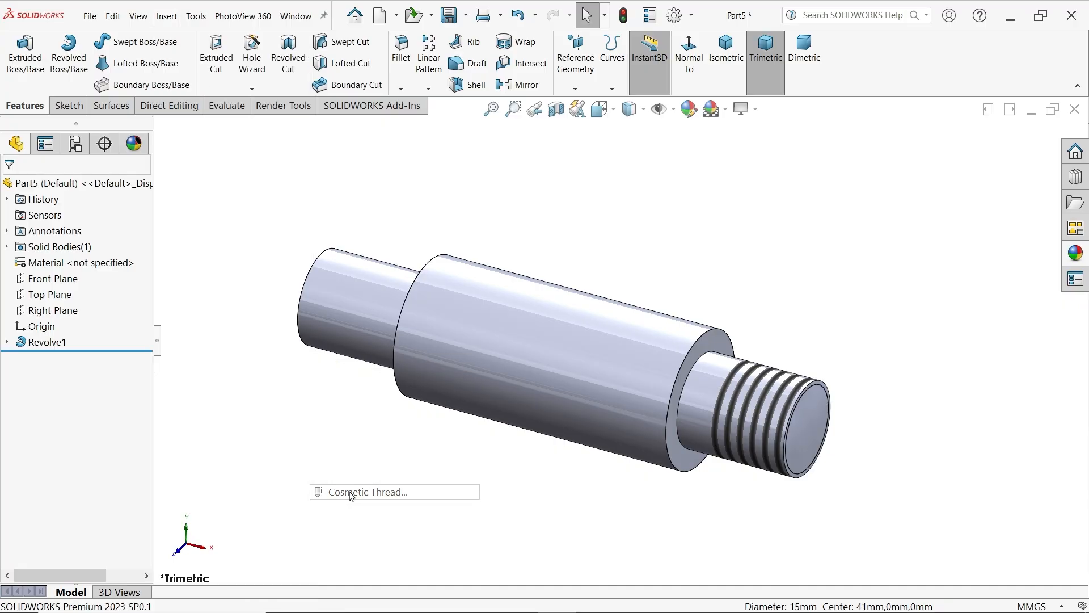
left_click(300, 311)
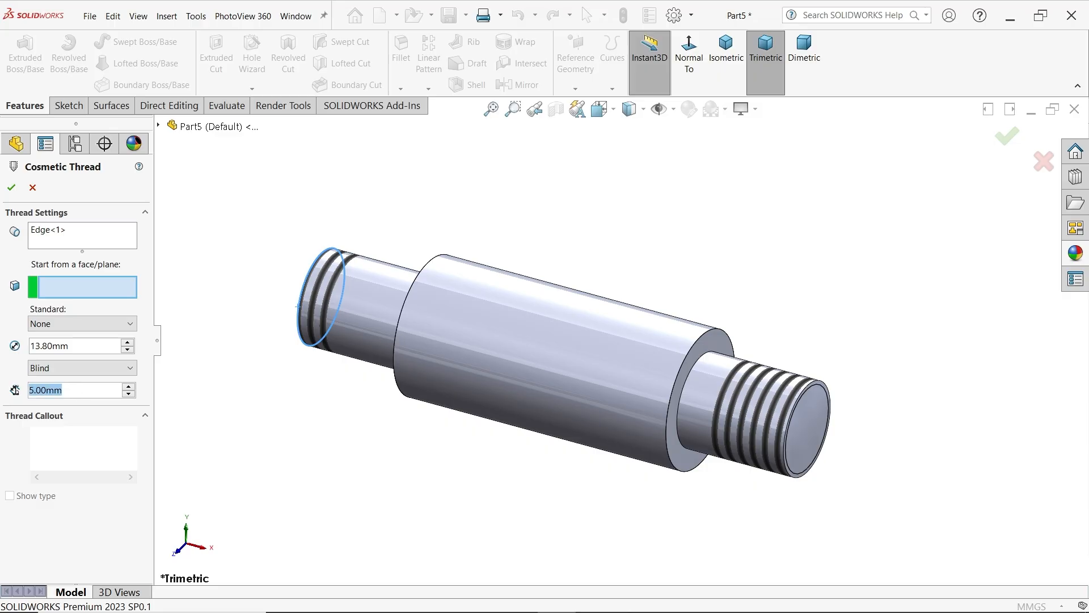
type("18-5")
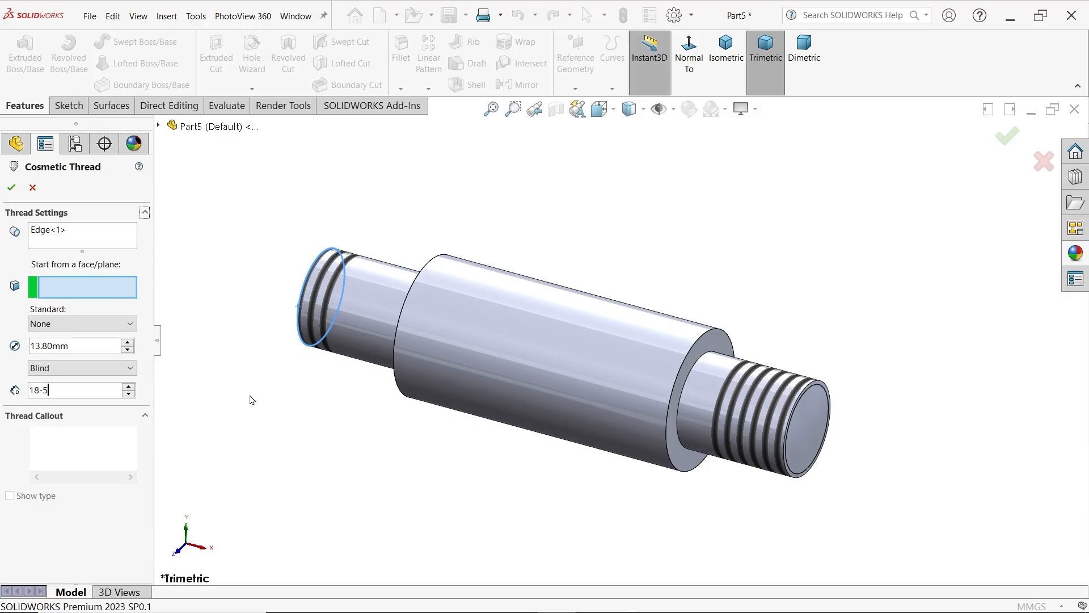
key("Return")
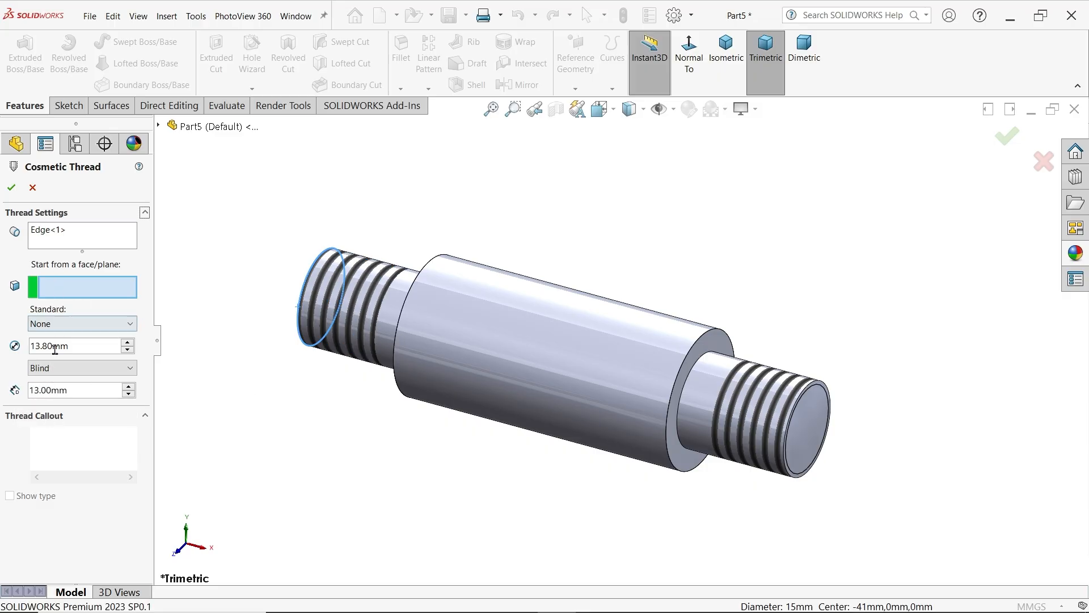
left_click(11, 188)
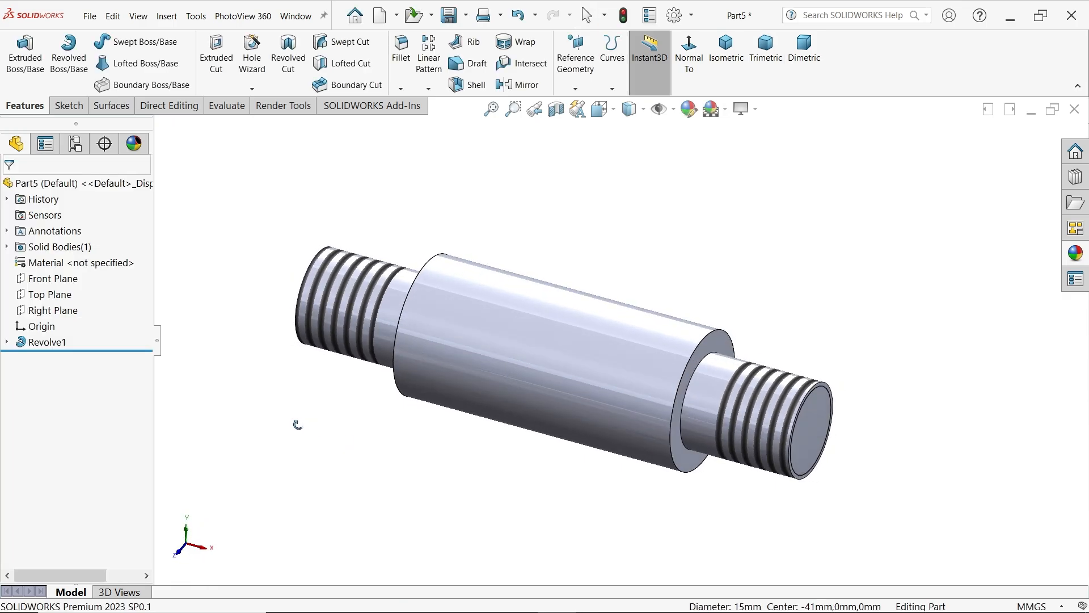
Assign Plain Carbon Steel as the spacer's material
middle_click_drag(297, 425, 293, 422)
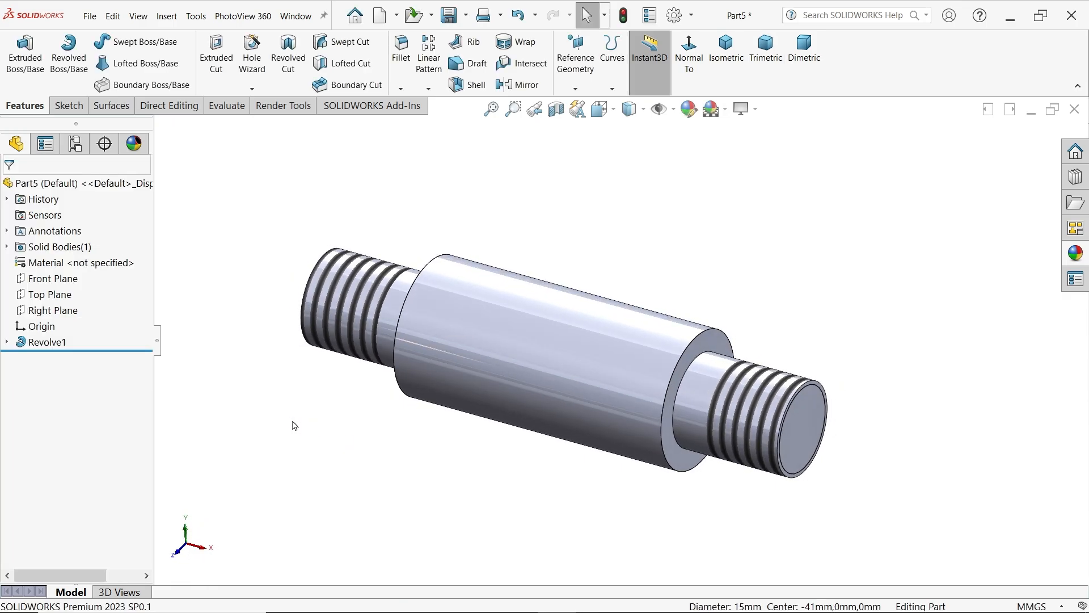
right_click(98, 267)
left_click(157, 322)
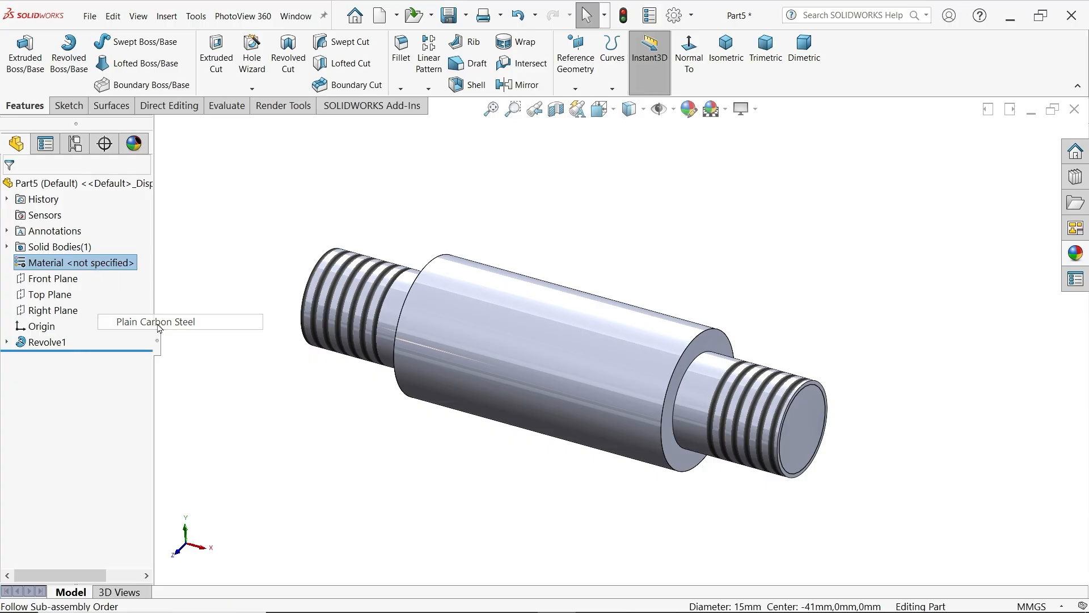
Apply the default color appearance to the whole part with the light cyan swatch from the standard palette
left_click(1081, 260)
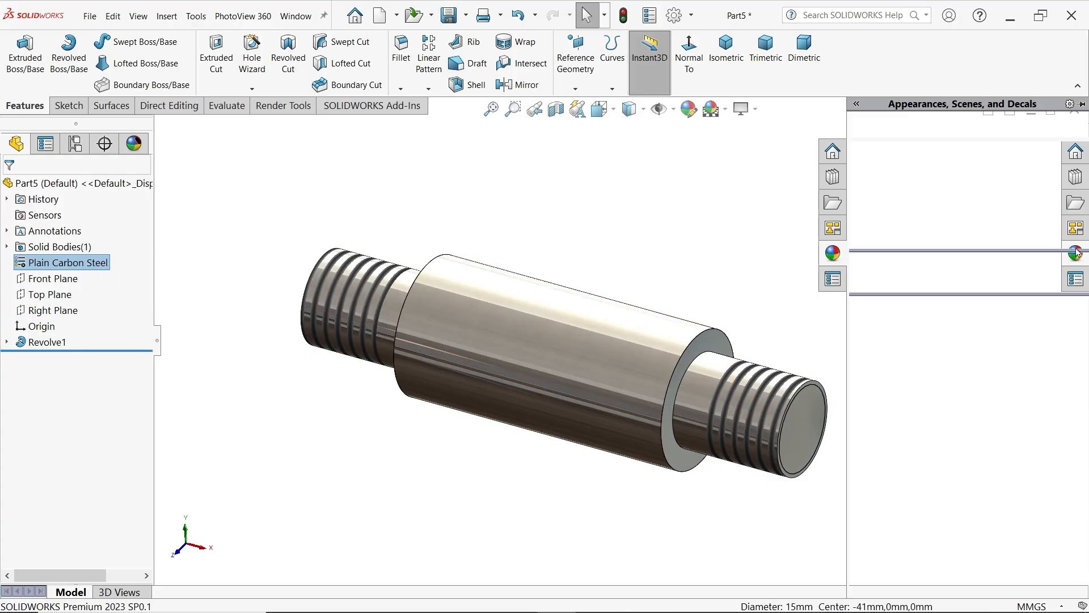
left_click(907, 330)
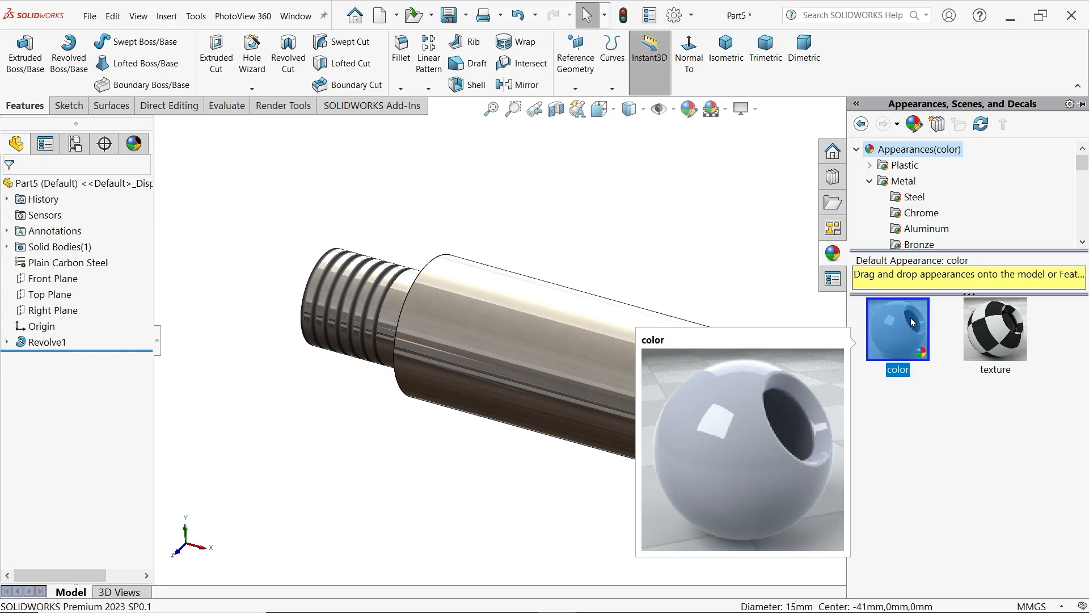
double_click(910, 319)
left_click(689, 109)
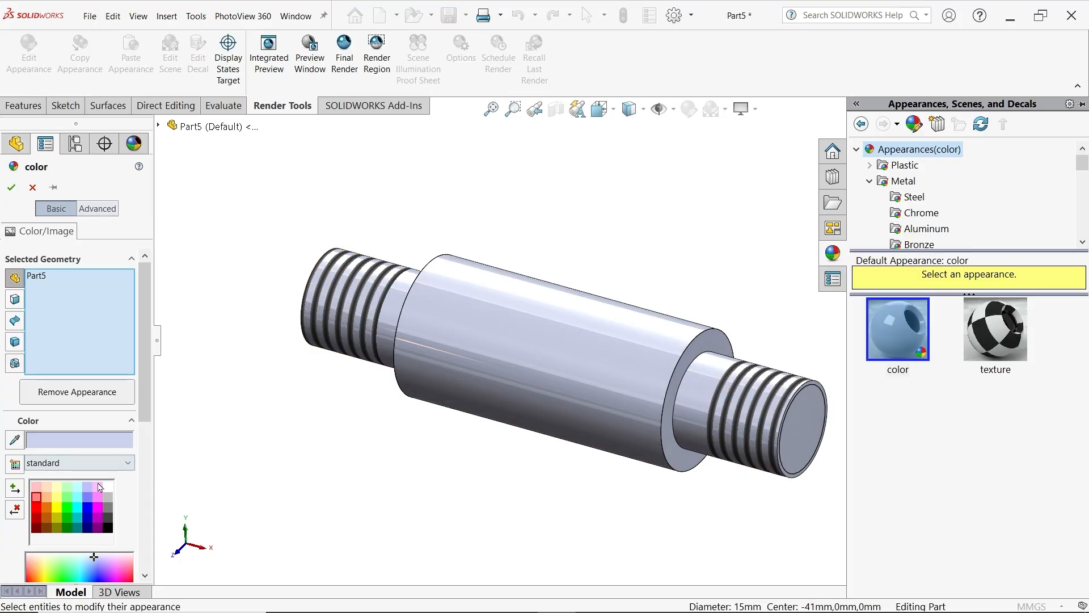
left_click(79, 499)
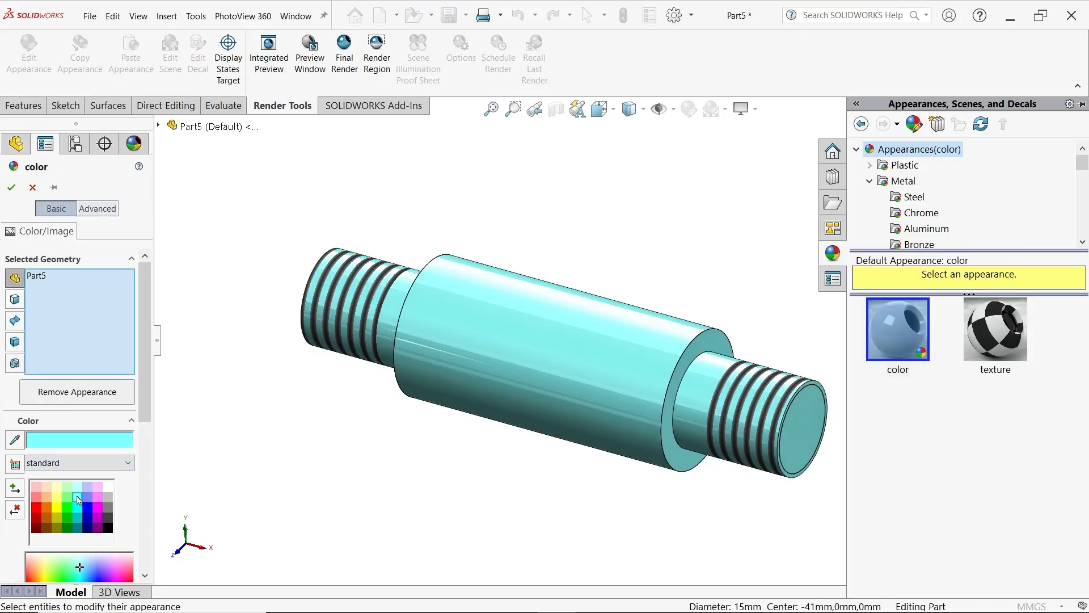
left_click(10, 185)
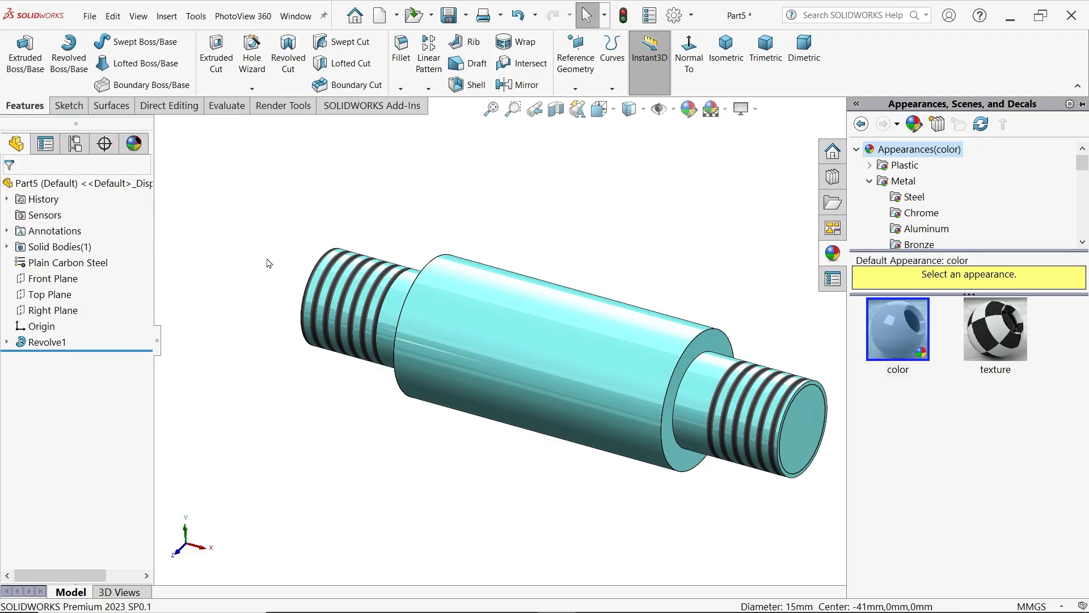
Save the part as Plate Spacer in the CRANE HOOK DRAWING folder
left_click(450, 16)
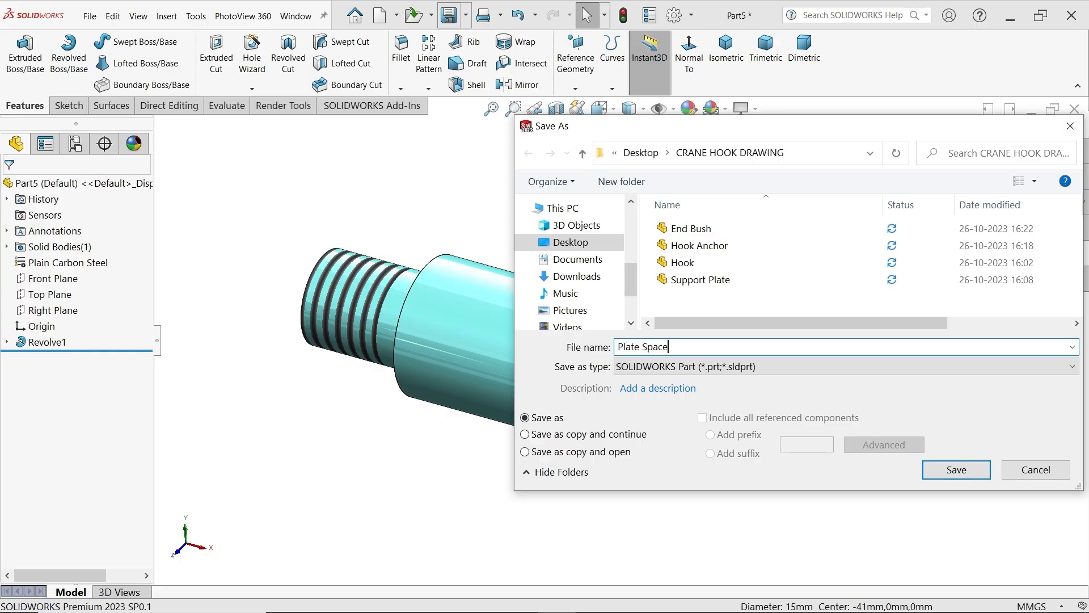
left_click(957, 469)
Switch to the crane hook drawing image and examine the dimensions of item 6, the Bush
key("alt+Tab")
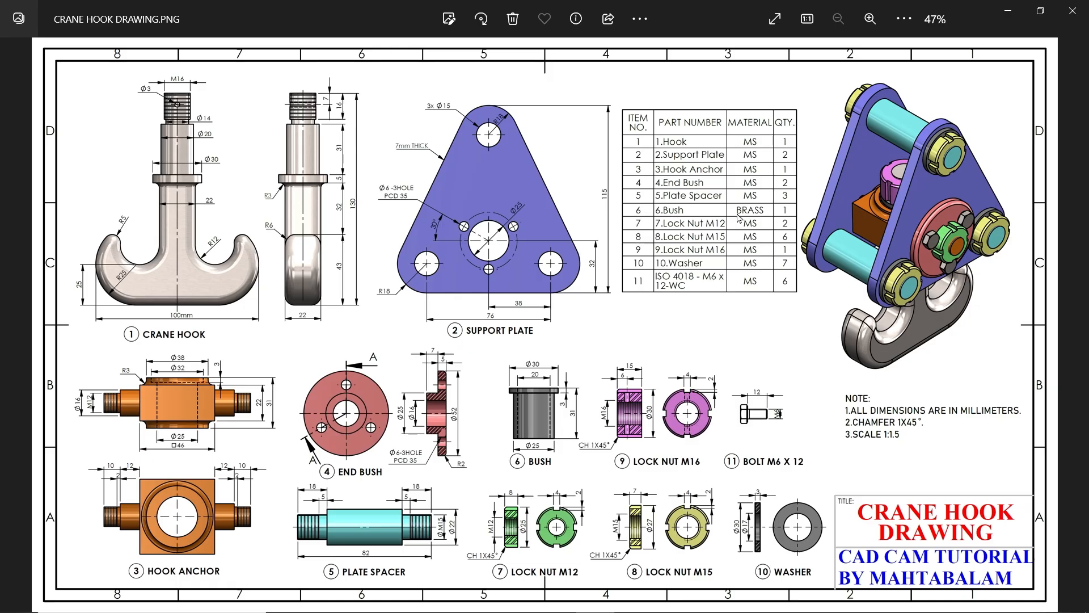
double_click(542, 471)
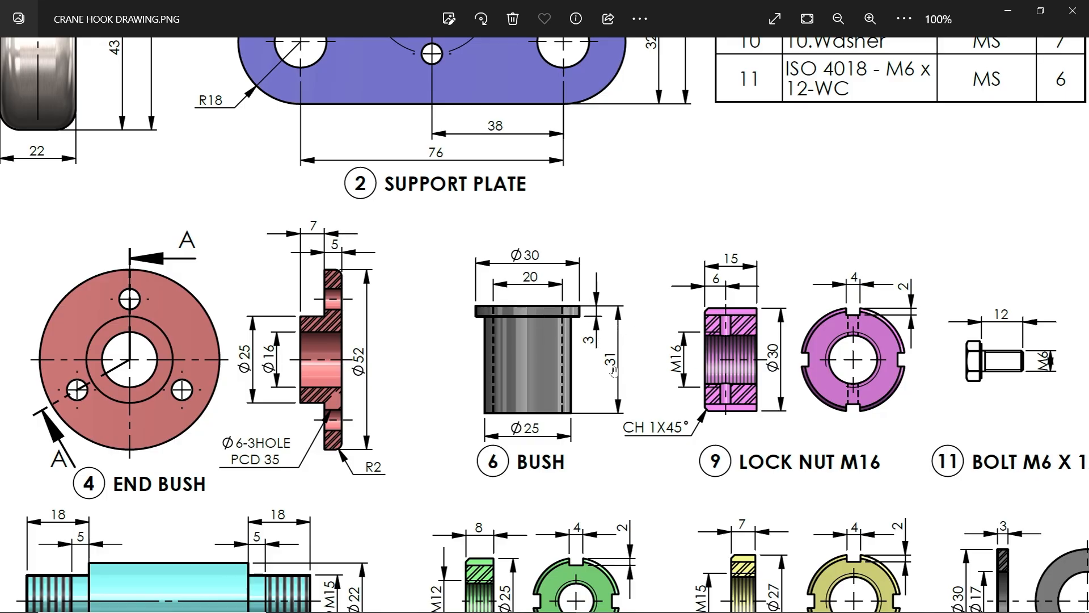
Switch back to SOLIDWORKS and open a new sketch on the Front Plane for the Bush
left_click(1008, 11)
left_click(54, 265)
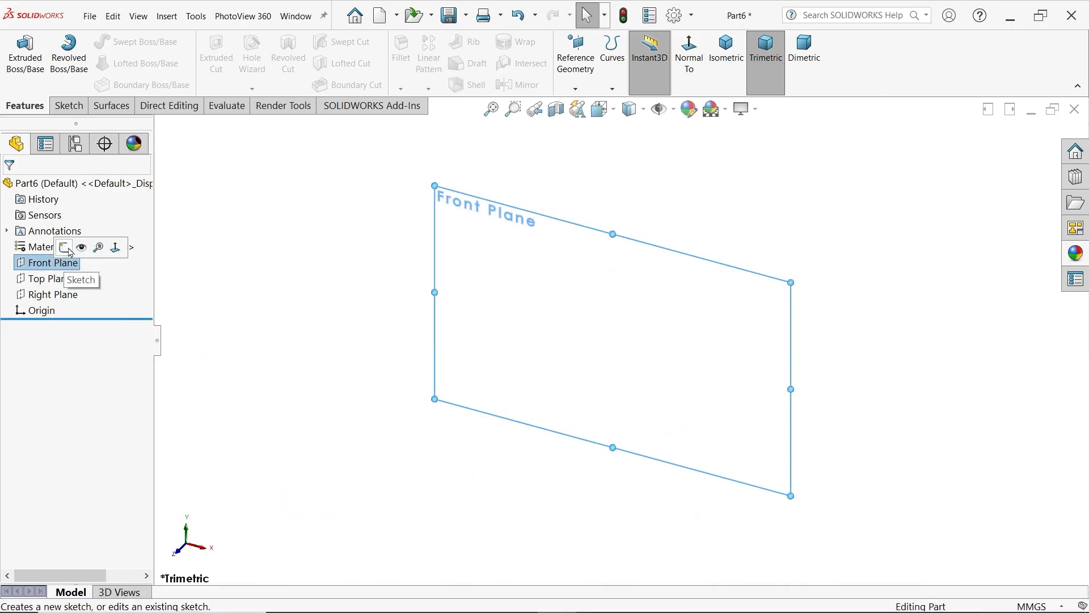
left_click(70, 253)
Sketch a closed L-shaped half profile of the bush beside the origin, with an outward top flange about 18 mm wide and 7 mm thick
left_click(94, 50)
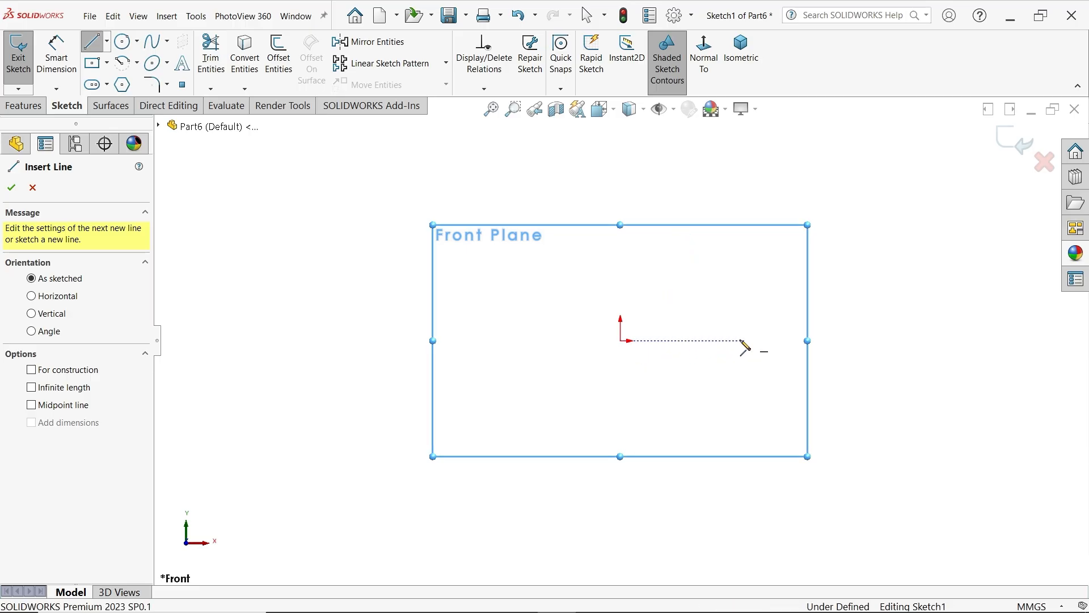
left_click(699, 340)
left_click(698, 483)
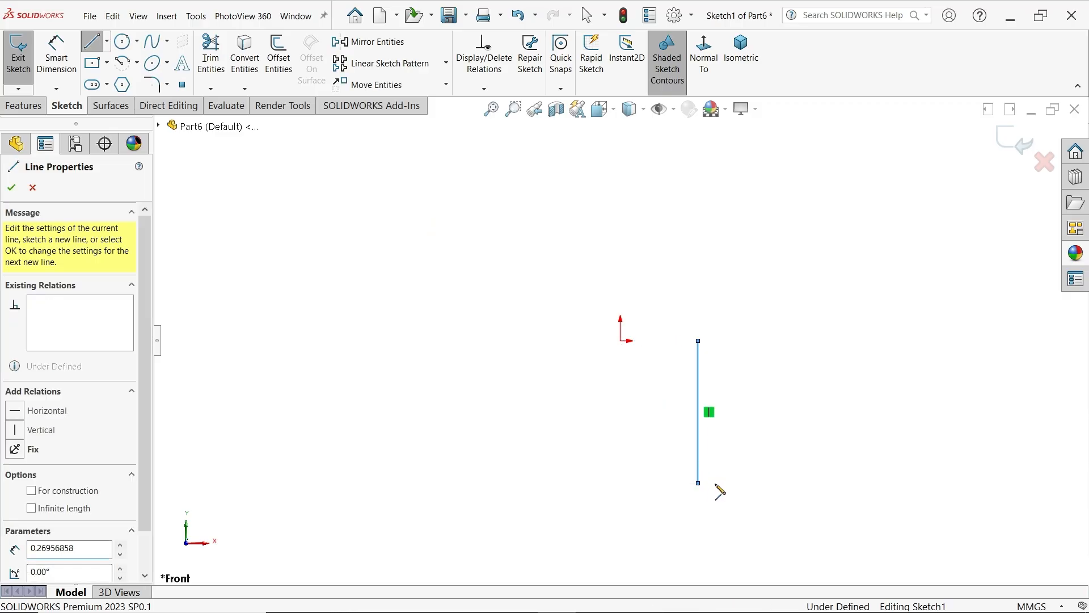
left_click(716, 483)
left_click(716, 355)
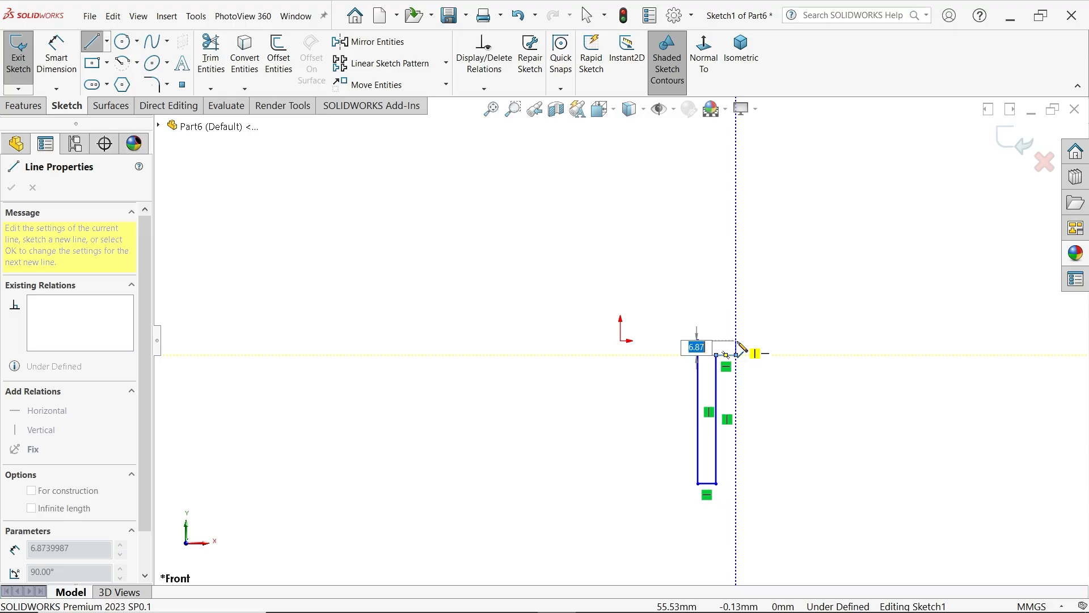
left_click(735, 355)
left_click(736, 340)
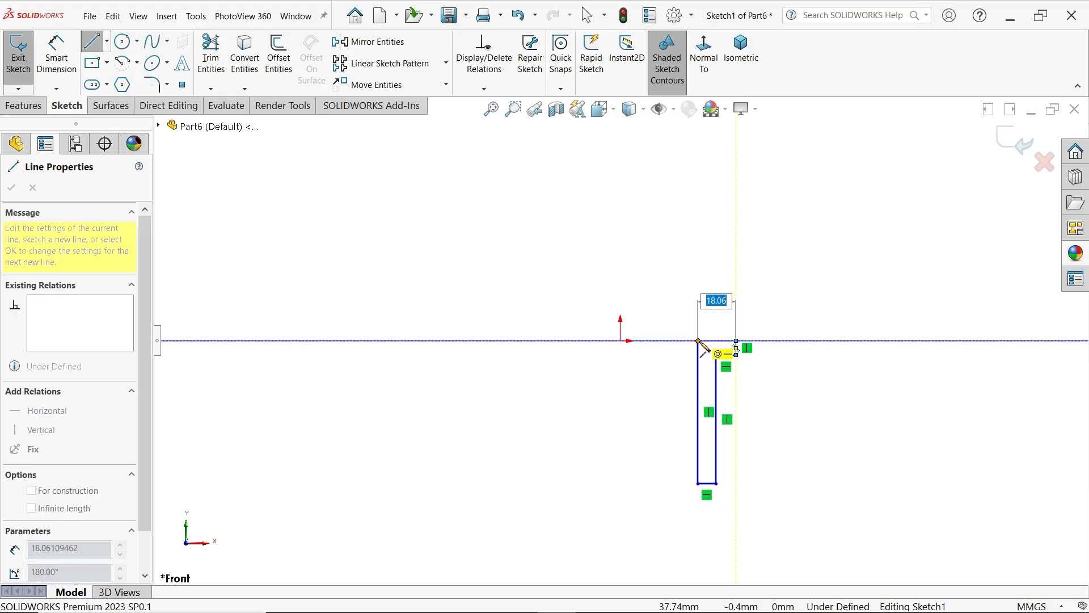
left_click(699, 340)
right_click(740, 214)
left_click(744, 214)
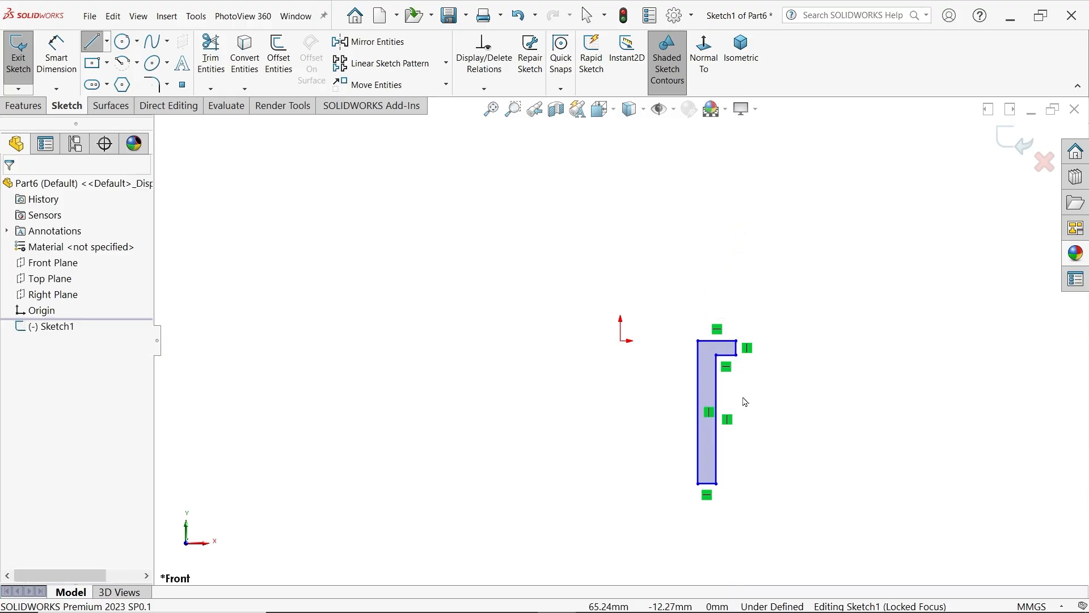
Draw a vertical centerline about 66 mm long downward from the origin as the bush's axis
scroll(678, 481, "down", 1)
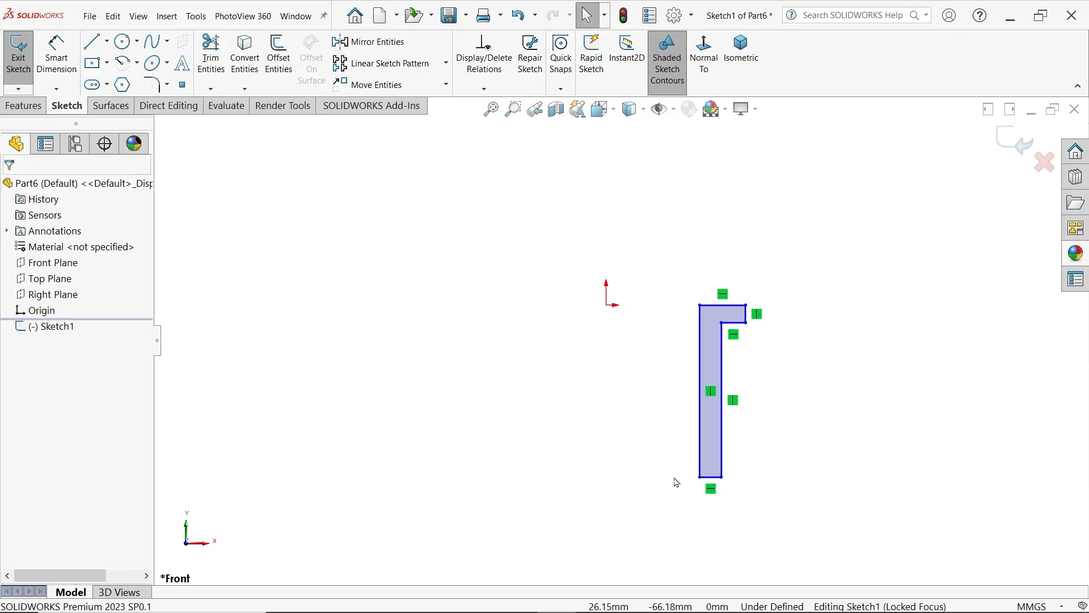
left_click(107, 43)
left_click(121, 76)
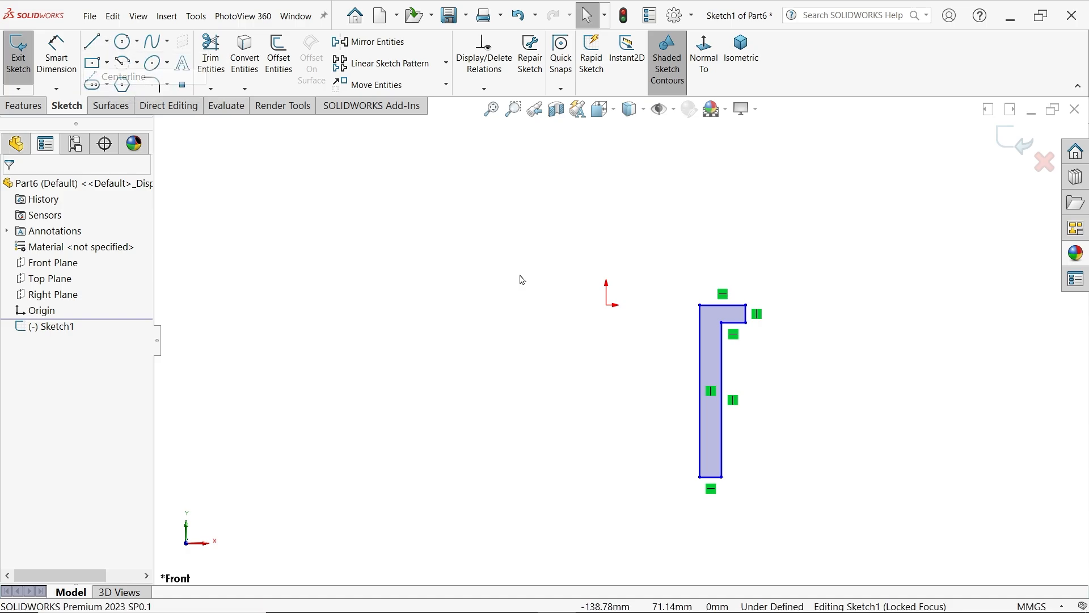
left_click(606, 305)
left_click(606, 473)
right_click(644, 432)
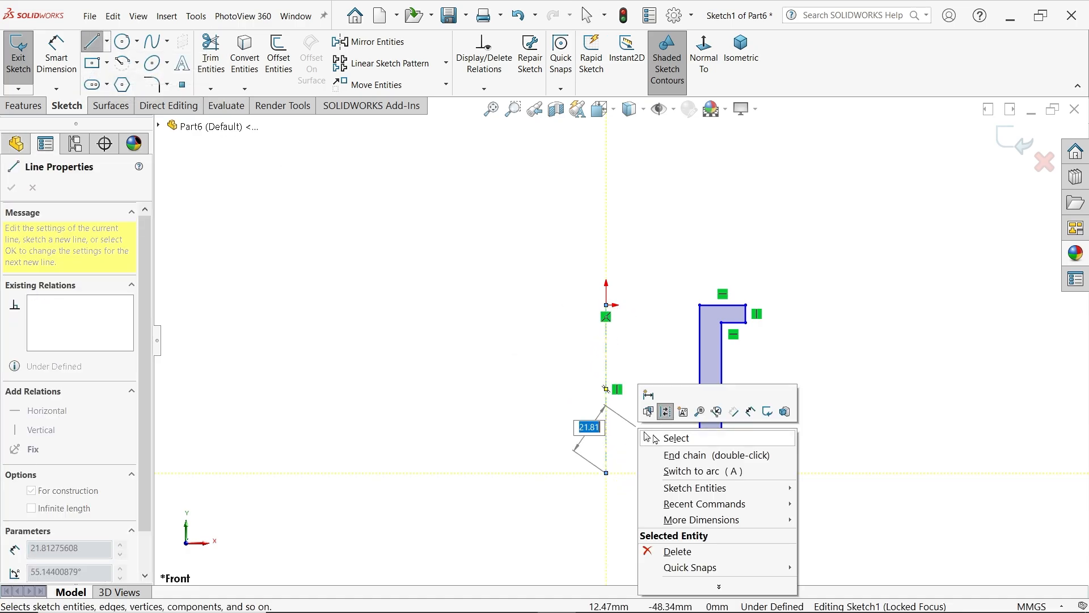
left_click(653, 438)
Dimension the body's outer edge across the centerline as a 25 mm diameter
left_click(56, 54)
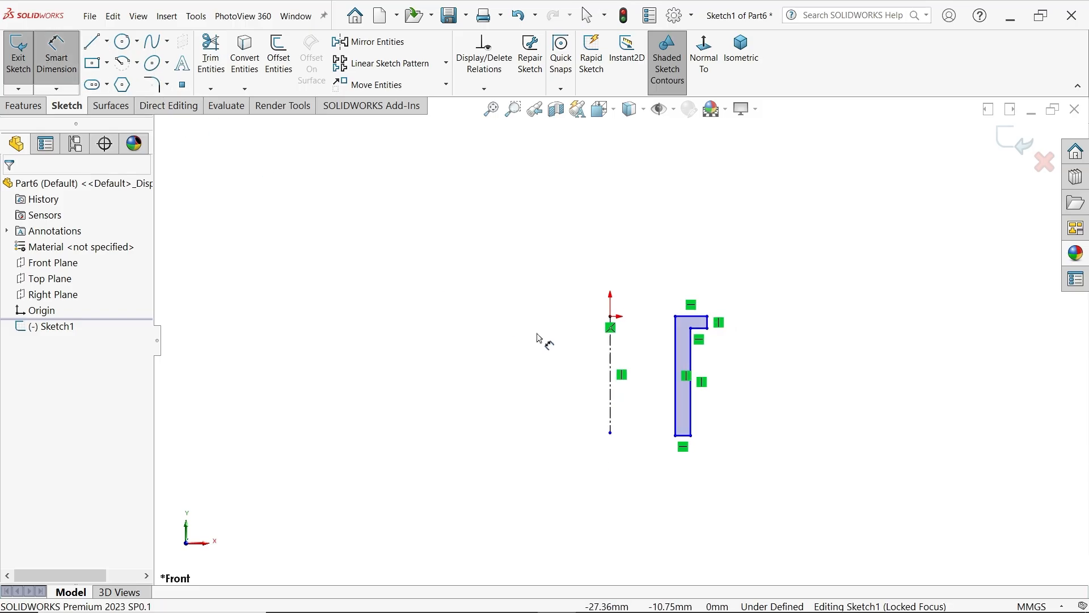
scroll(585, 422, "down", 2)
left_click(740, 434)
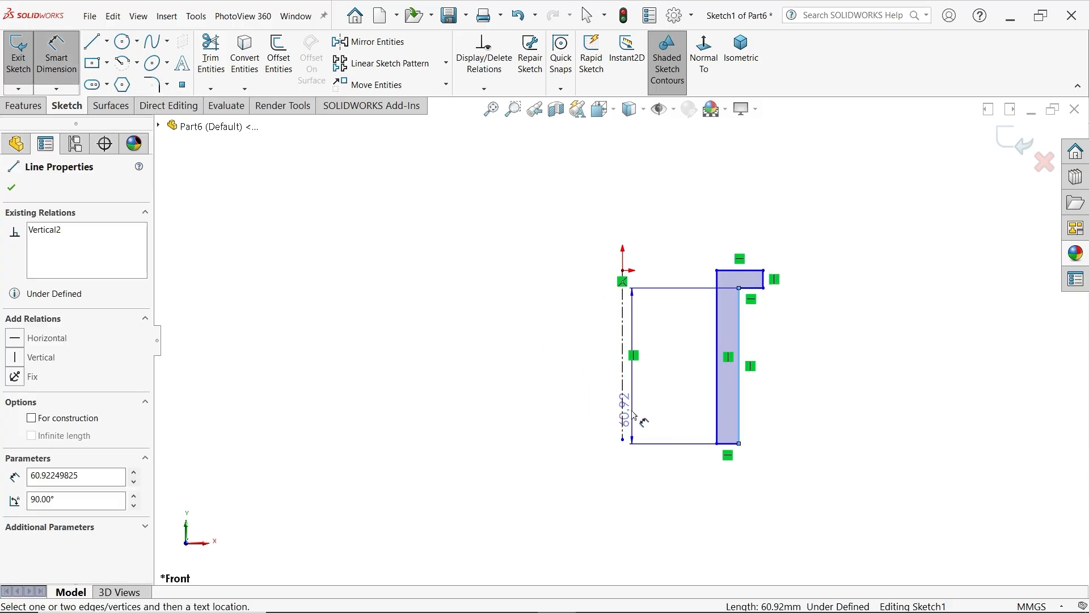
left_click(624, 417)
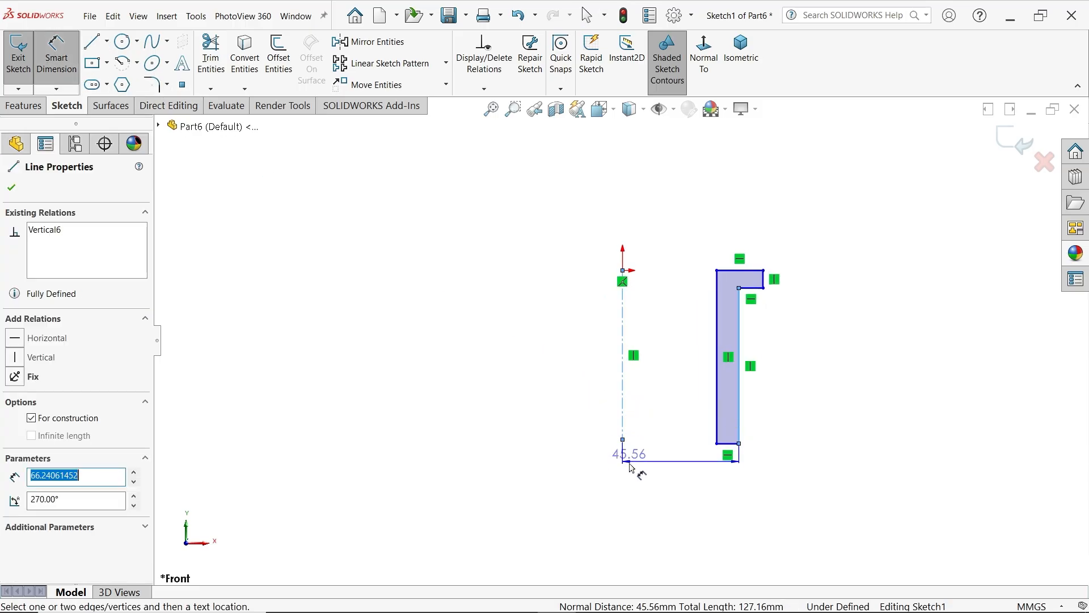
left_click(612, 494)
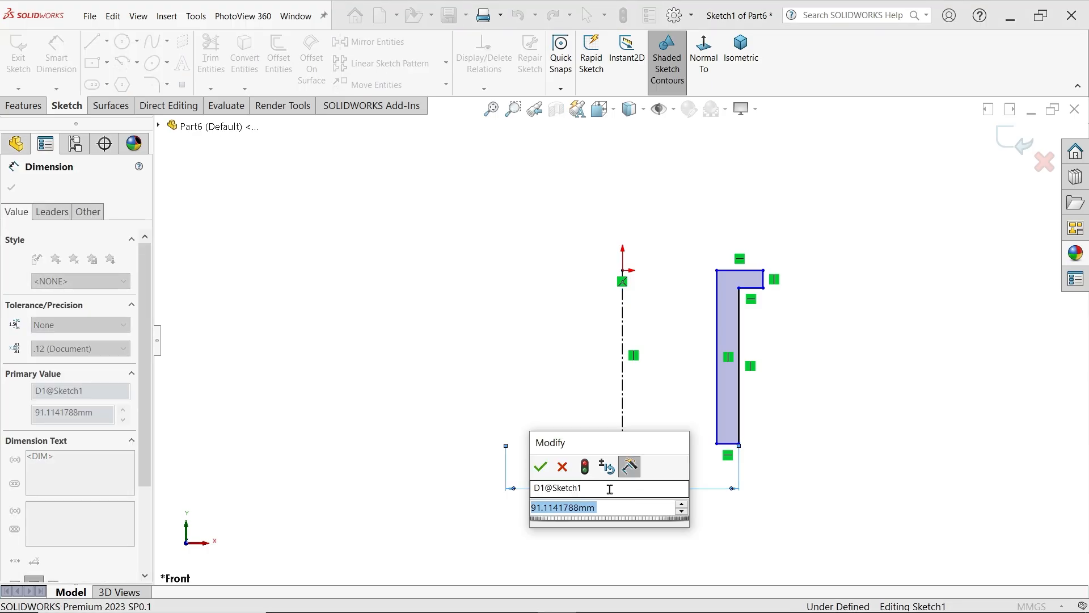
type("25")
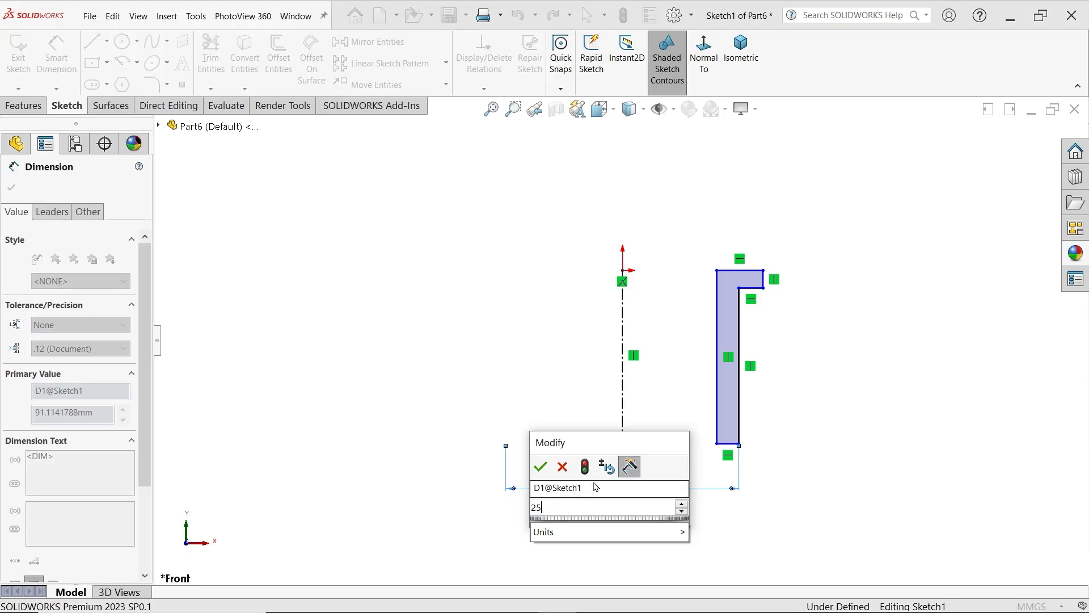
left_click(540, 466)
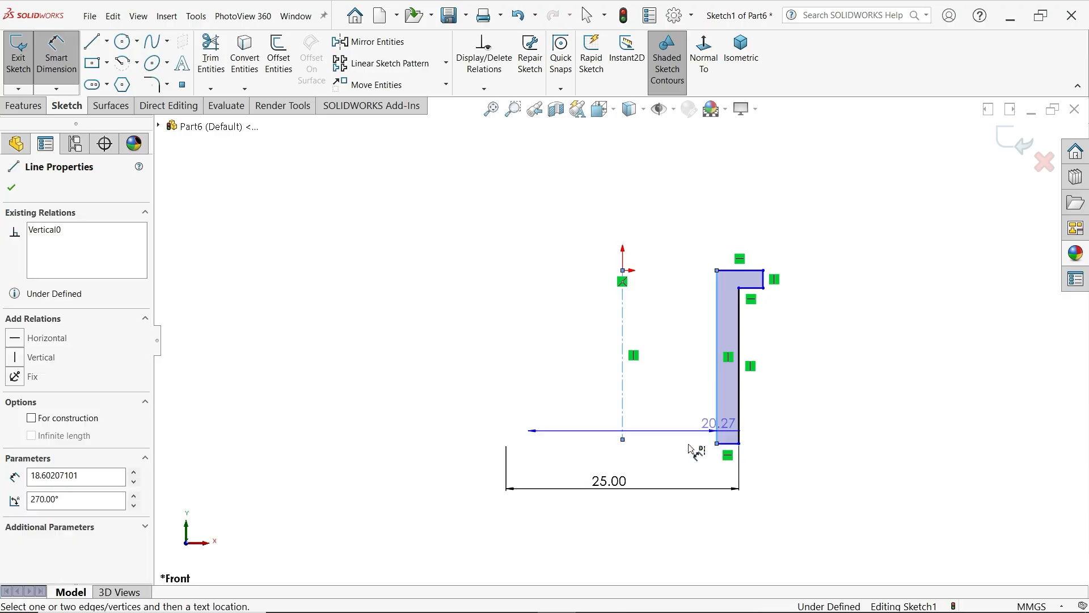
Dimension the profile's inner edge across the centerline as a 20 mm bore diameter
left_click(717, 438)
left_click(669, 458)
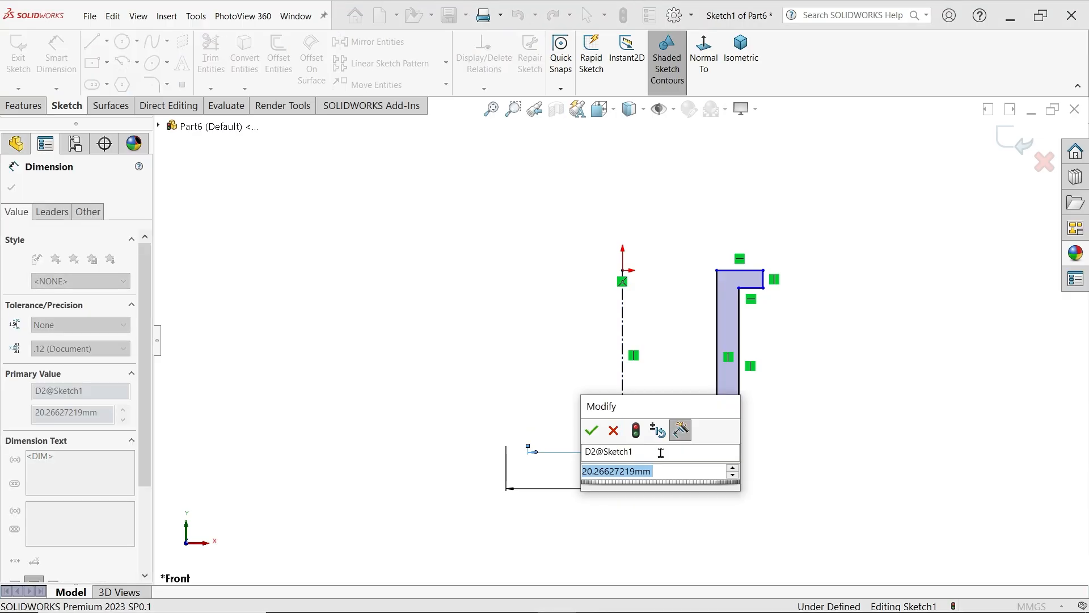
type("20")
left_click(593, 433)
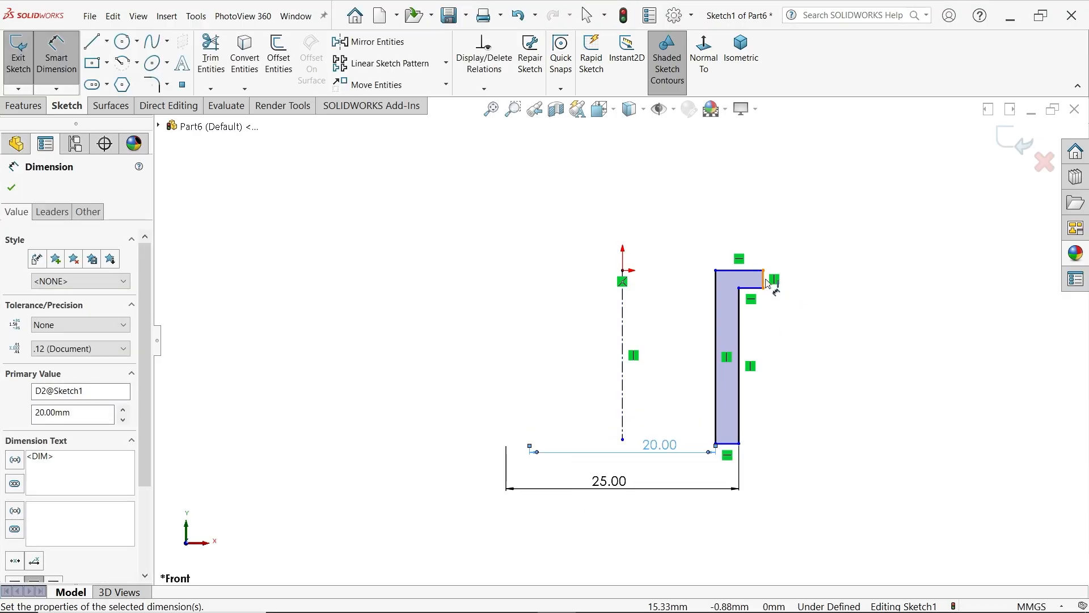
Dimension the flange's outer edge across the centerline as a 30 mm diameter
left_click(769, 284)
left_click(623, 318)
left_click(675, 223)
type("3")
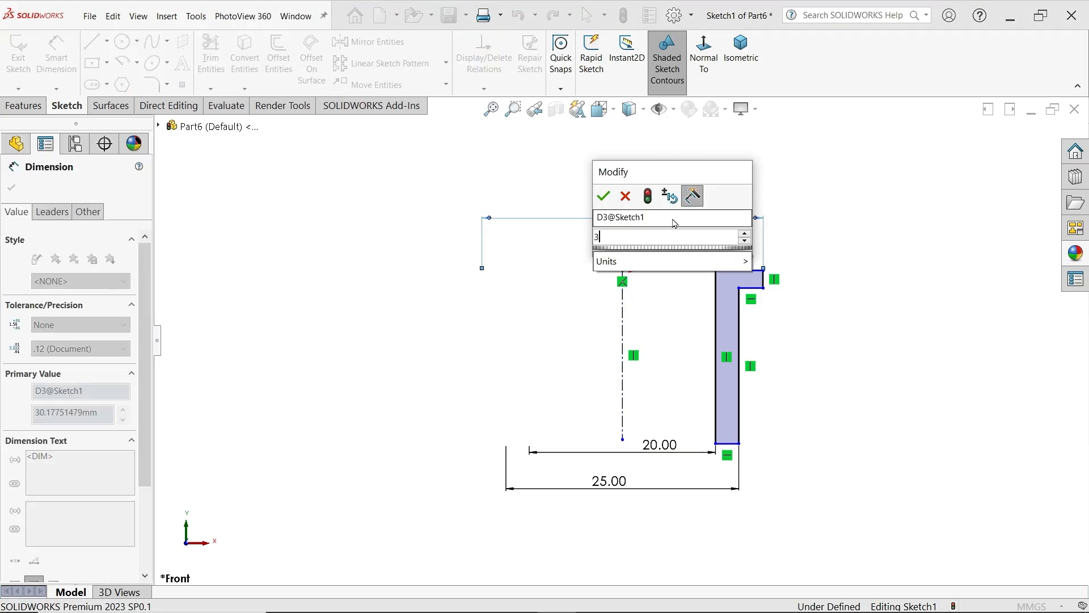
type("0")
key("Return")
Dimension the flange's short outer vertical edge and set its thickness to 3 mm
scroll(760, 295, "down", 2)
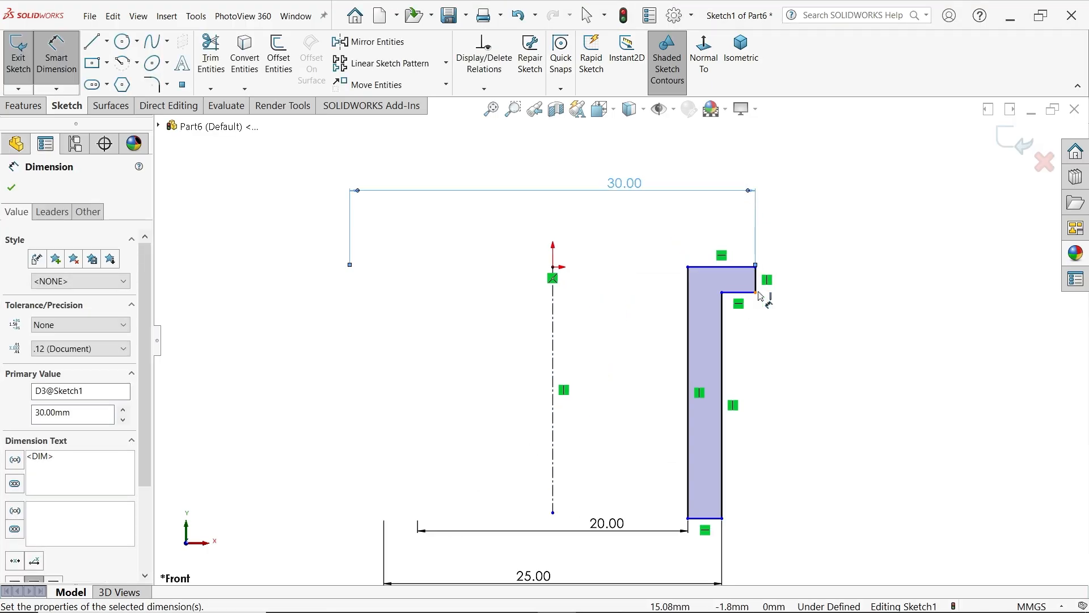
left_click(763, 281)
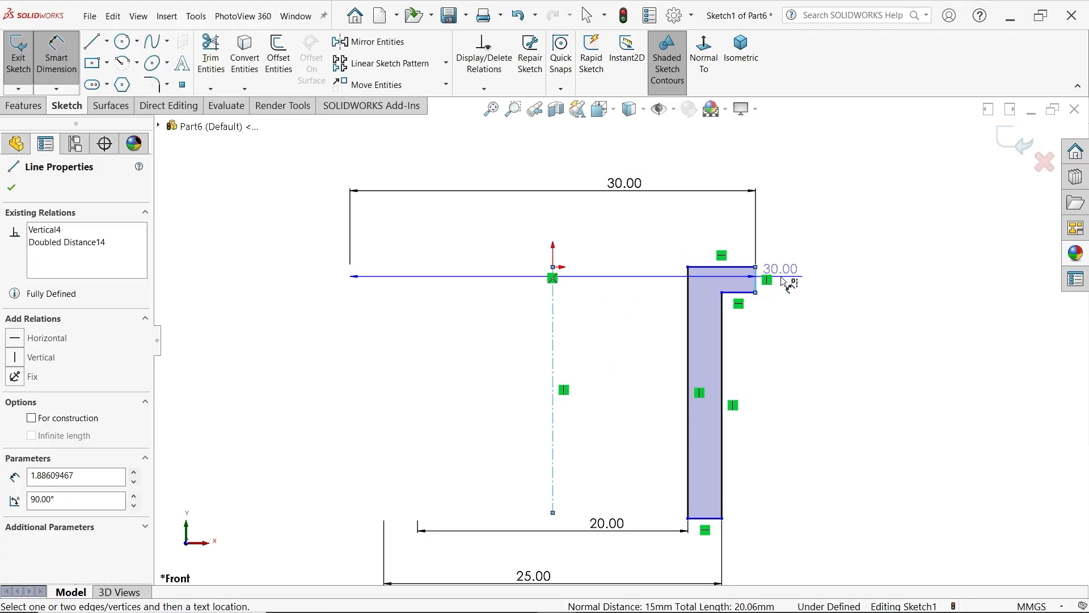
left_click(806, 283)
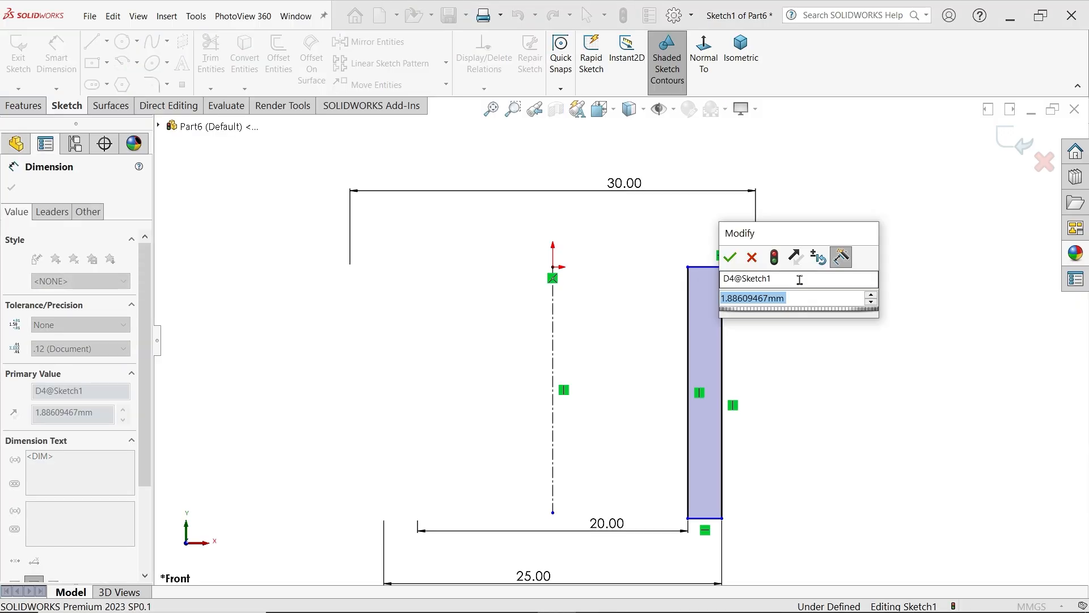
type("2")
key("BackSpace")
type("3")
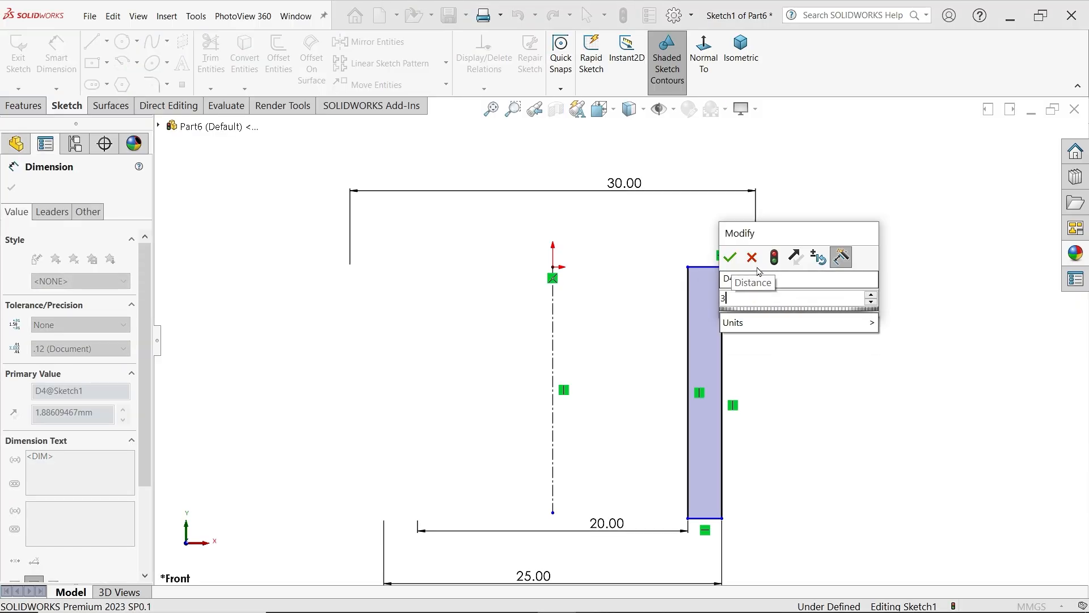
key("Return")
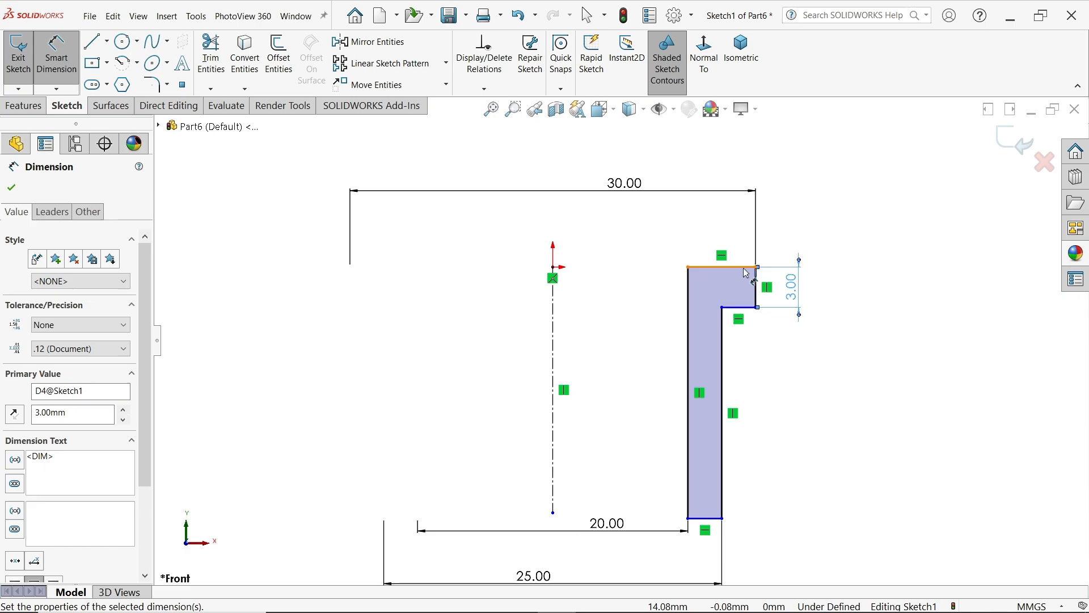
Dimension the overall height between the profile's top and bottom edges as 31 mm
left_click(743, 267)
left_click(714, 517)
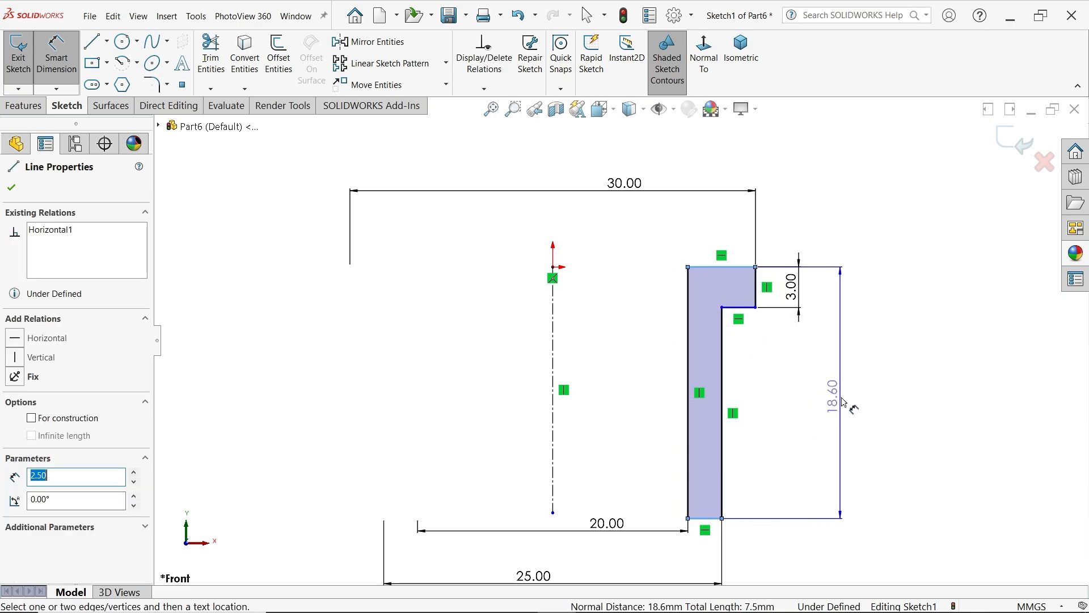
left_click(842, 398)
type("18.6")
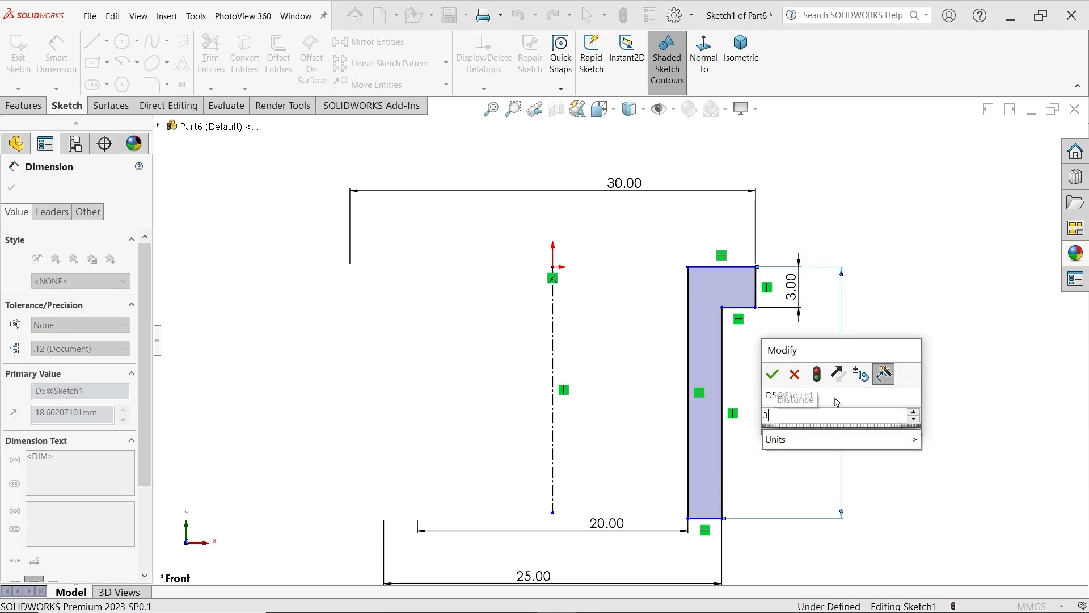
left_click(772, 374)
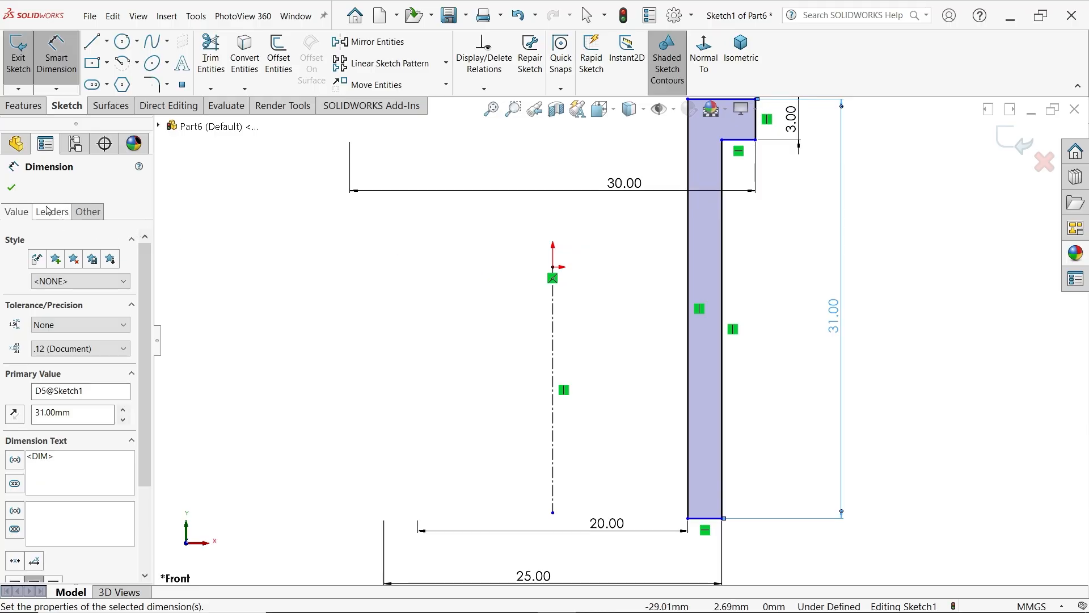
left_click(12, 189)
Make the flange's top edge coincident with the origin to fix the profile's vertical position
scroll(466, 296, "up", 3)
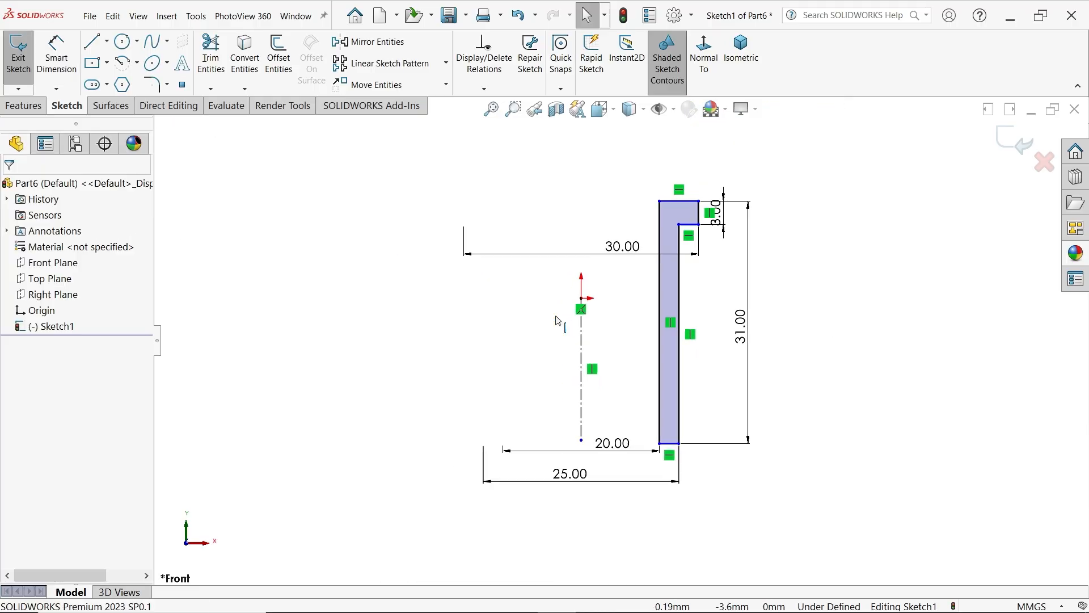
scroll(467, 296, "down", 3)
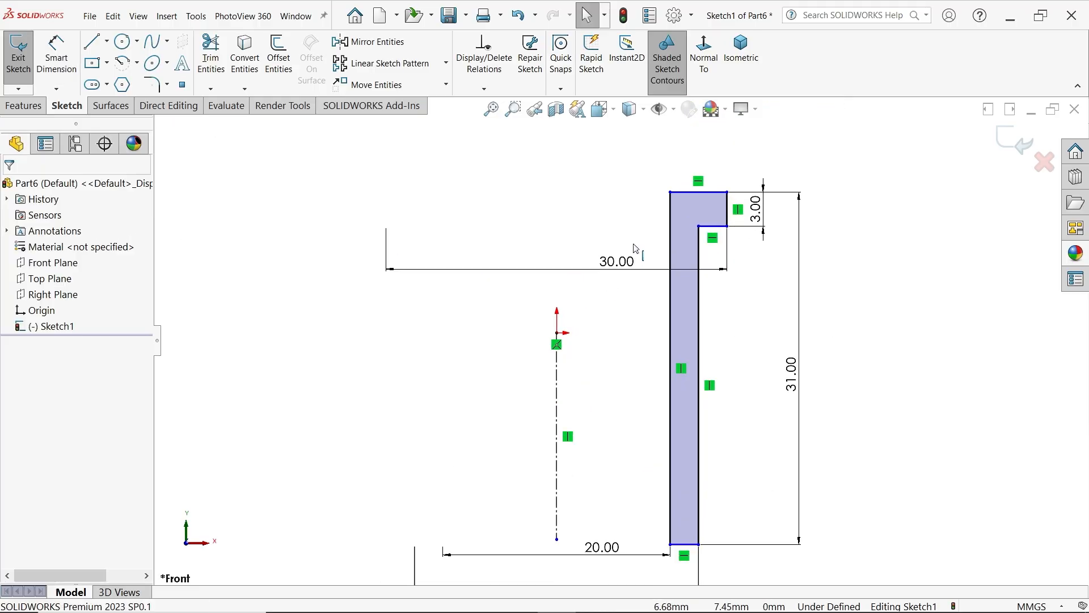
left_click(557, 333)
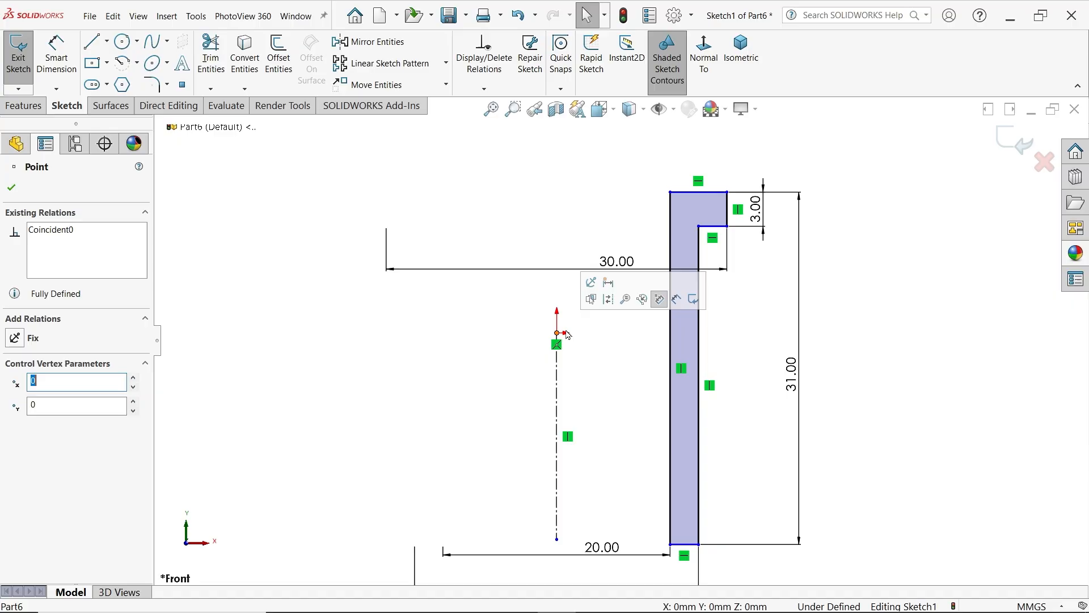
left_click(685, 194, "ctrl")
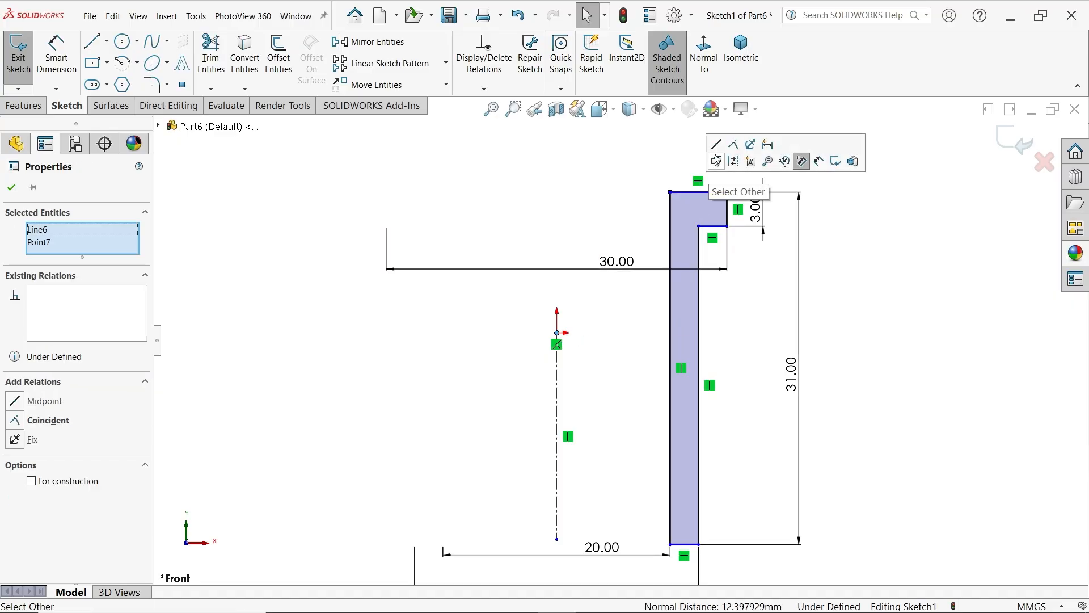
left_click(735, 146)
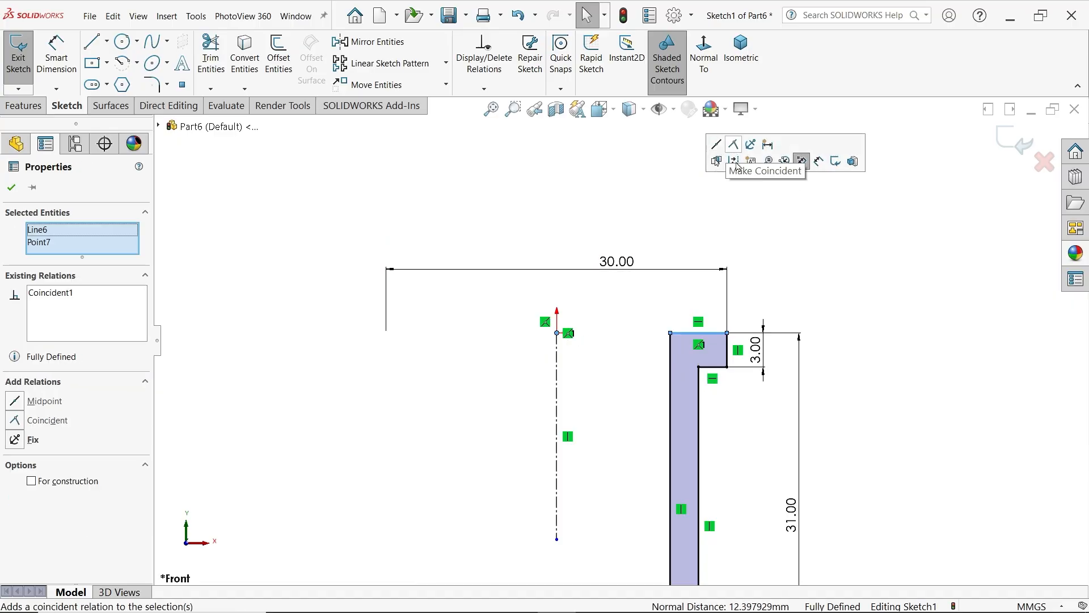
left_click(858, 265)
Revolve the bush profile about the vertical centerline, trying 180 degrees before setting the full 360 degrees
scroll(812, 320, "up", 6)
scroll(655, 393, "down", 2)
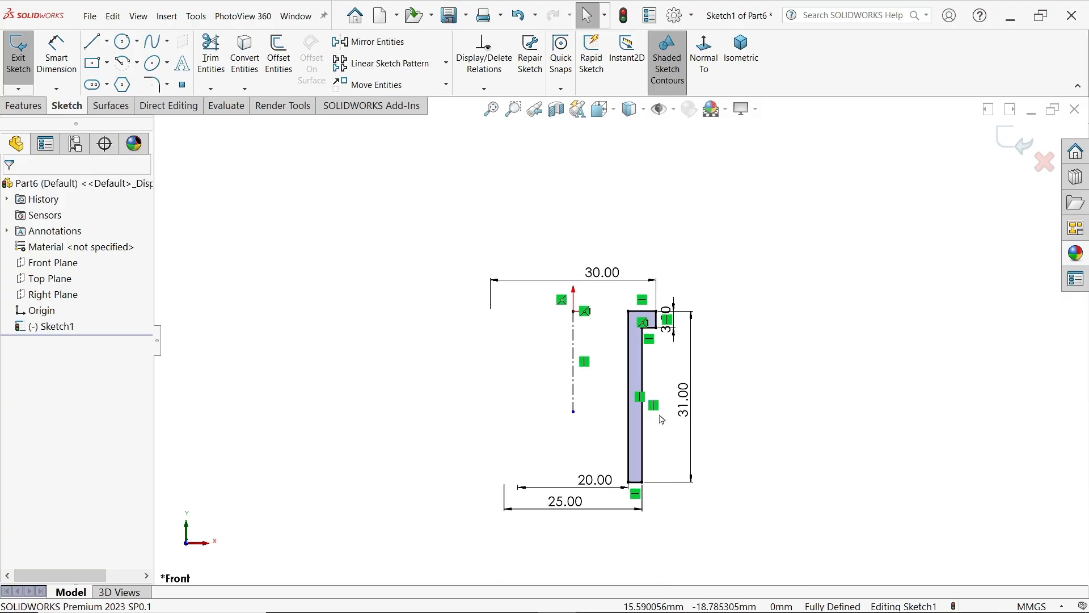
left_click(18, 111)
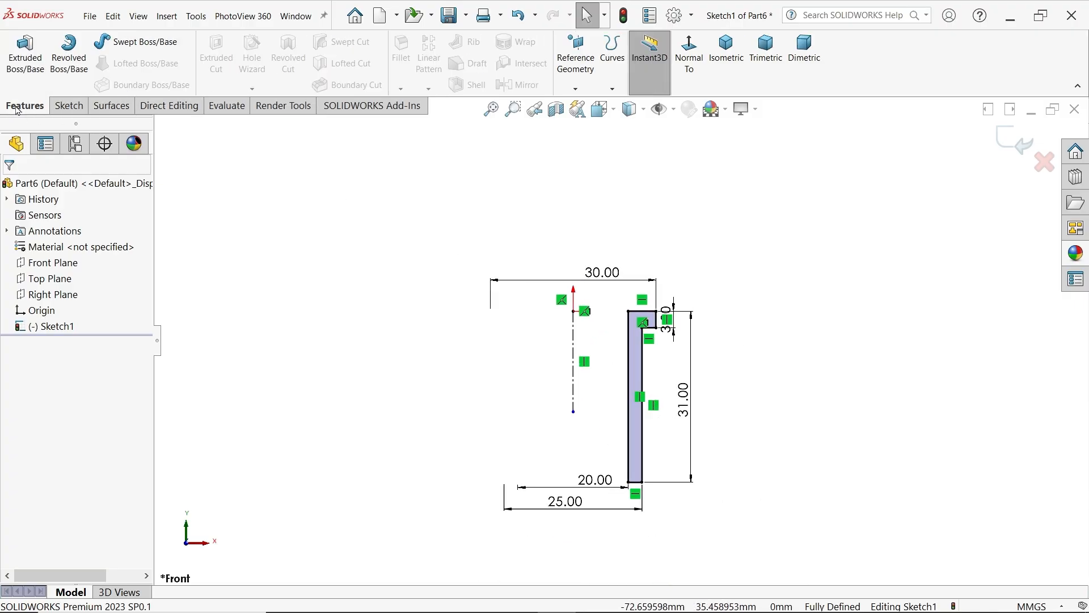
left_click(69, 78)
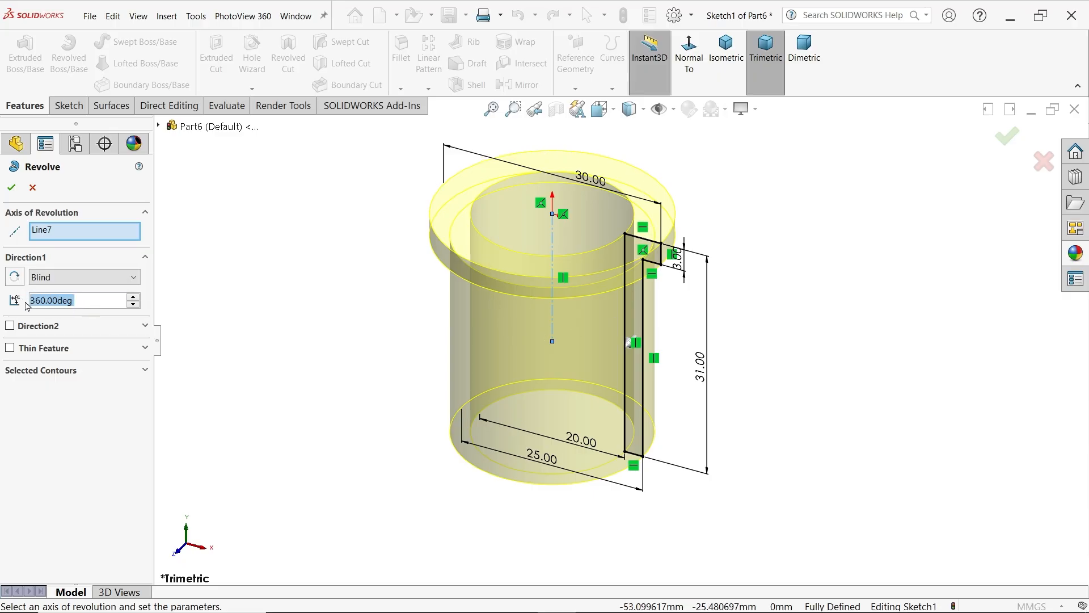
type("180")
key("Return")
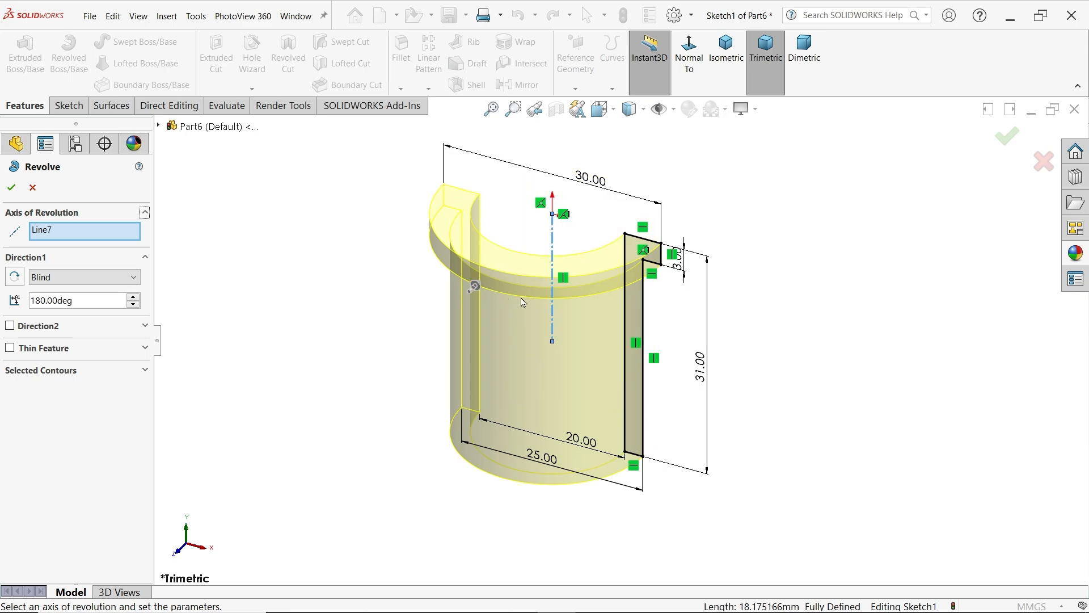
left_click_drag(95, 307, 13, 304)
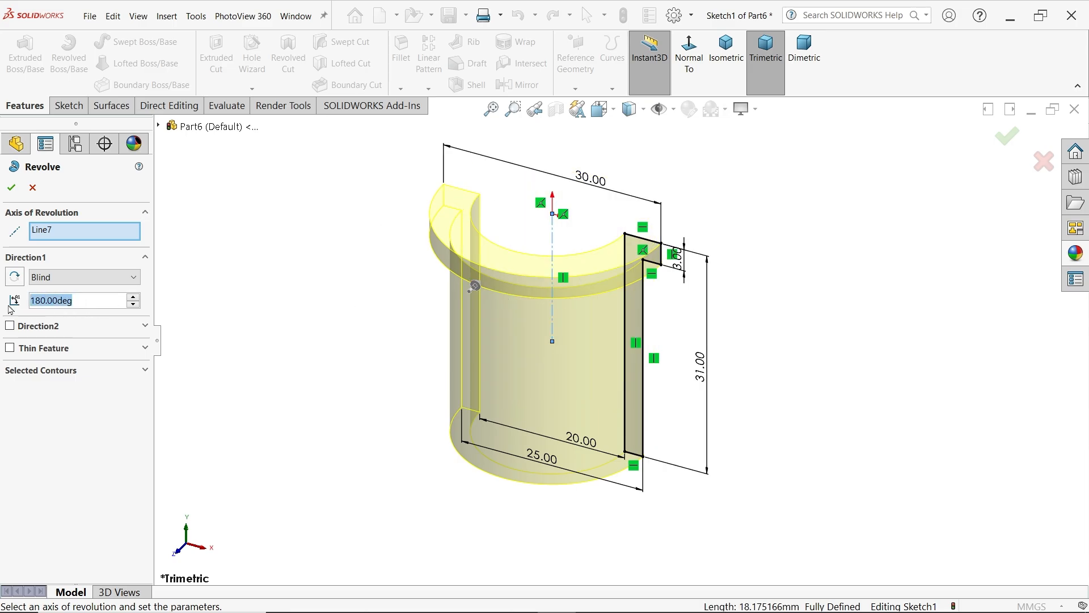
type("360")
key("Return")
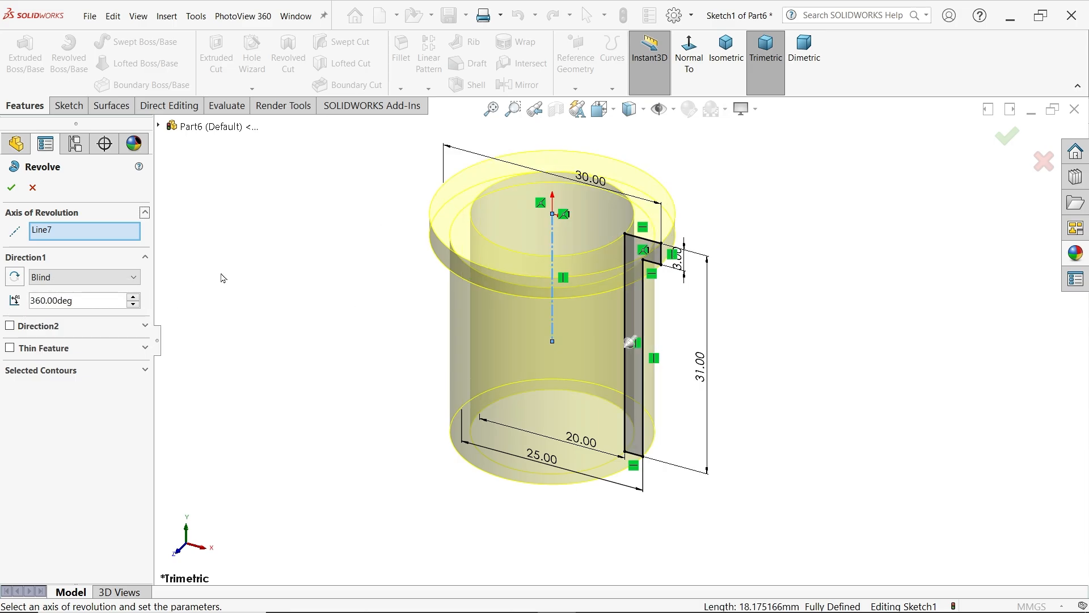
left_click(11, 190)
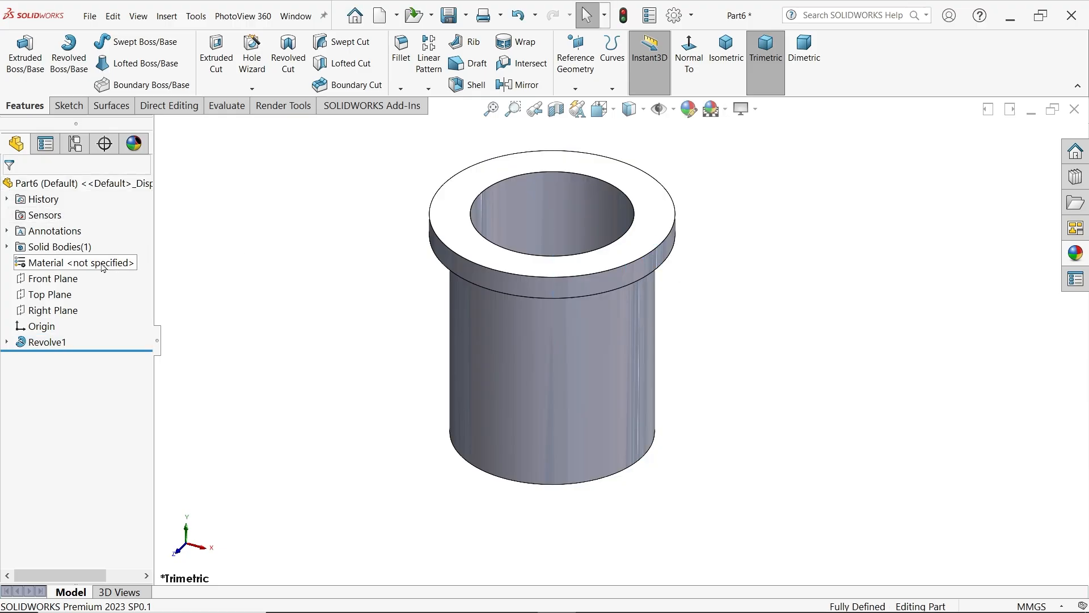
Assign Brass from the Copper Alloys category as the part's material
right_click(103, 268)
left_click(169, 277)
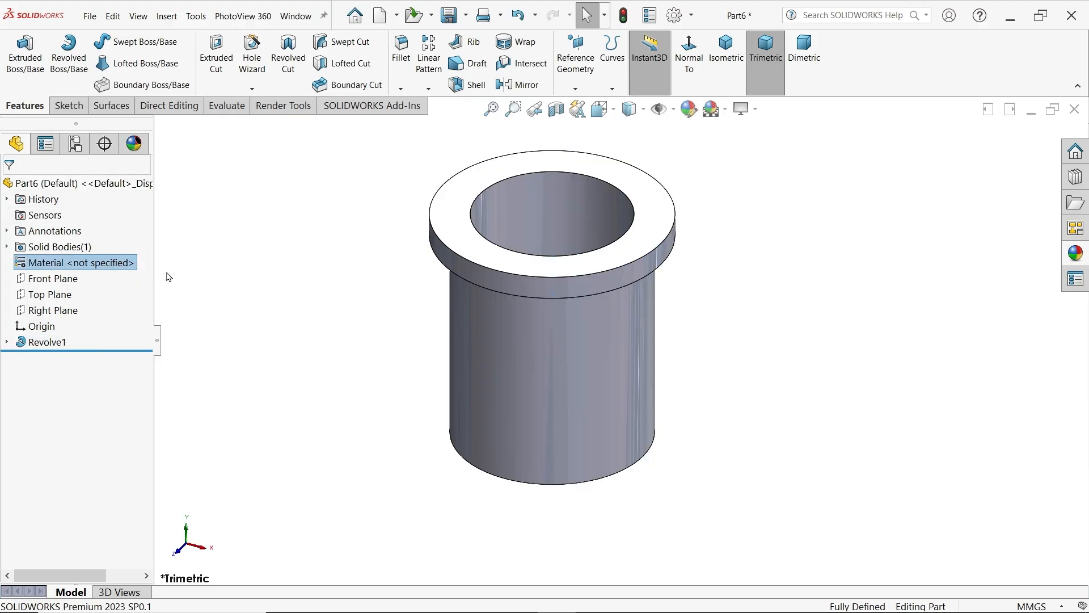
left_click_drag(460, 247, 467, 427)
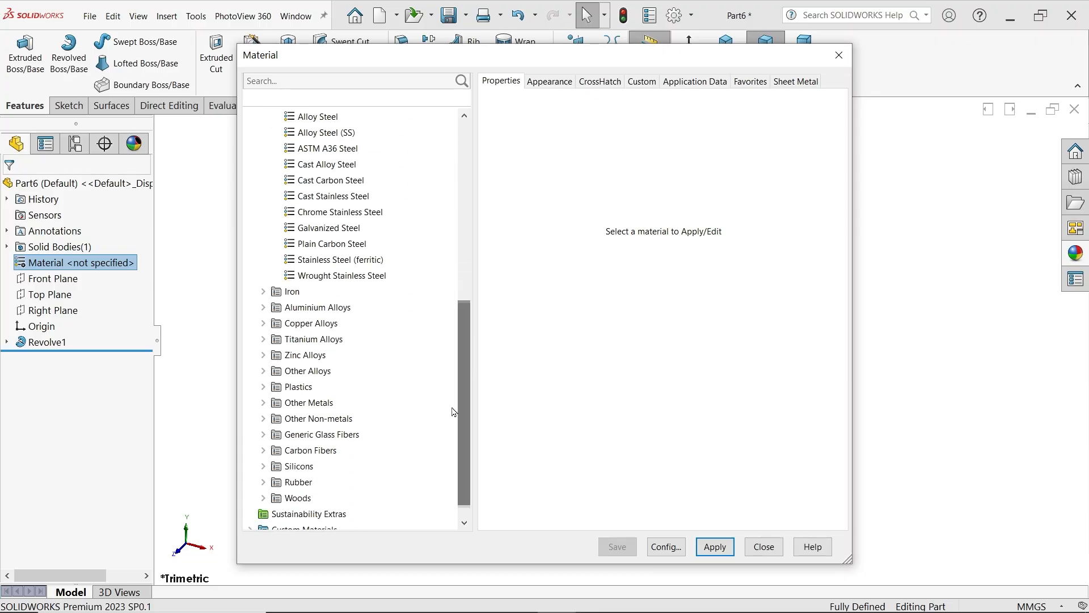
double_click(272, 324)
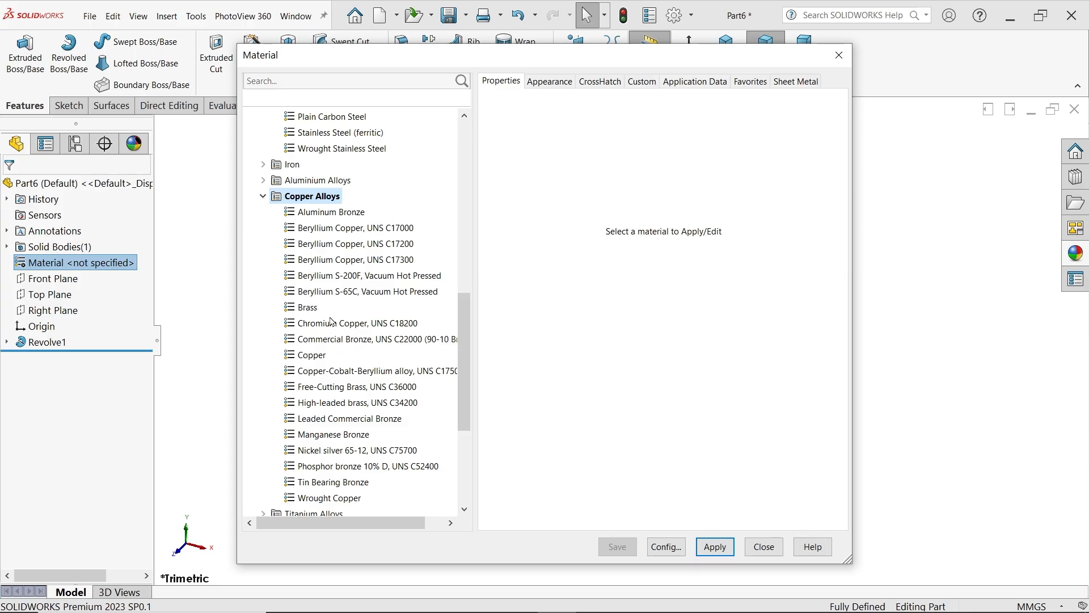
left_click(308, 307)
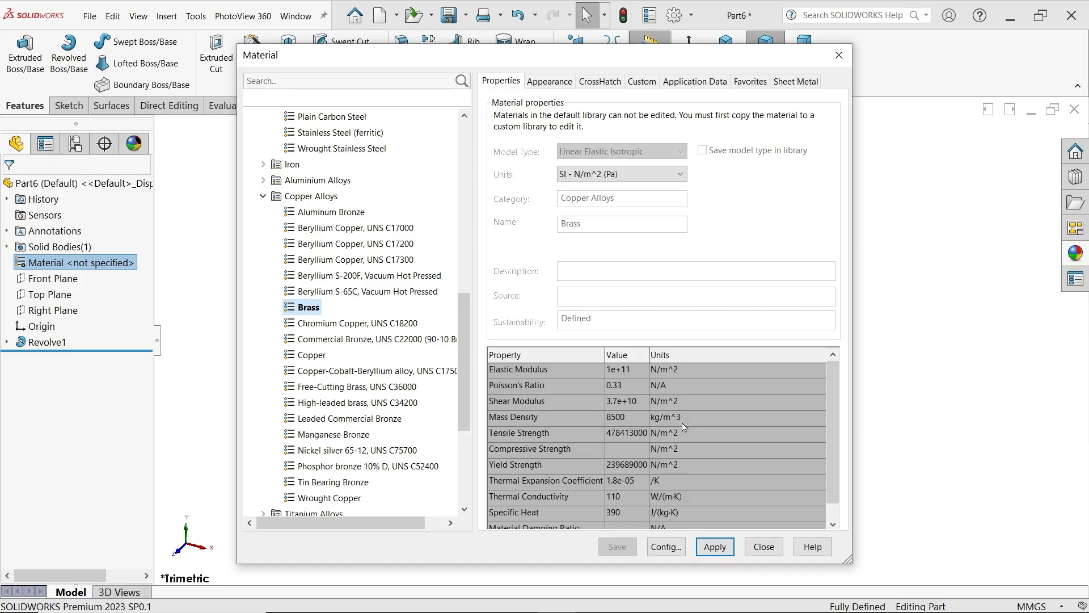
left_click(715, 547)
left_click(764, 547)
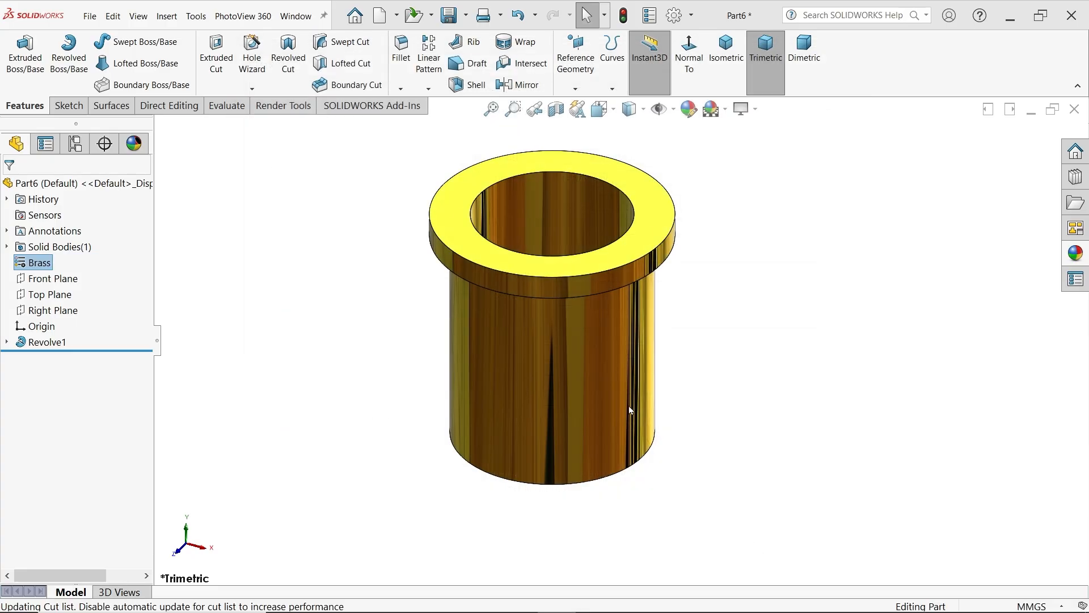
Replace the part's brass look with the plain color appearance and recolor the whole part medium gray
left_click(1076, 253)
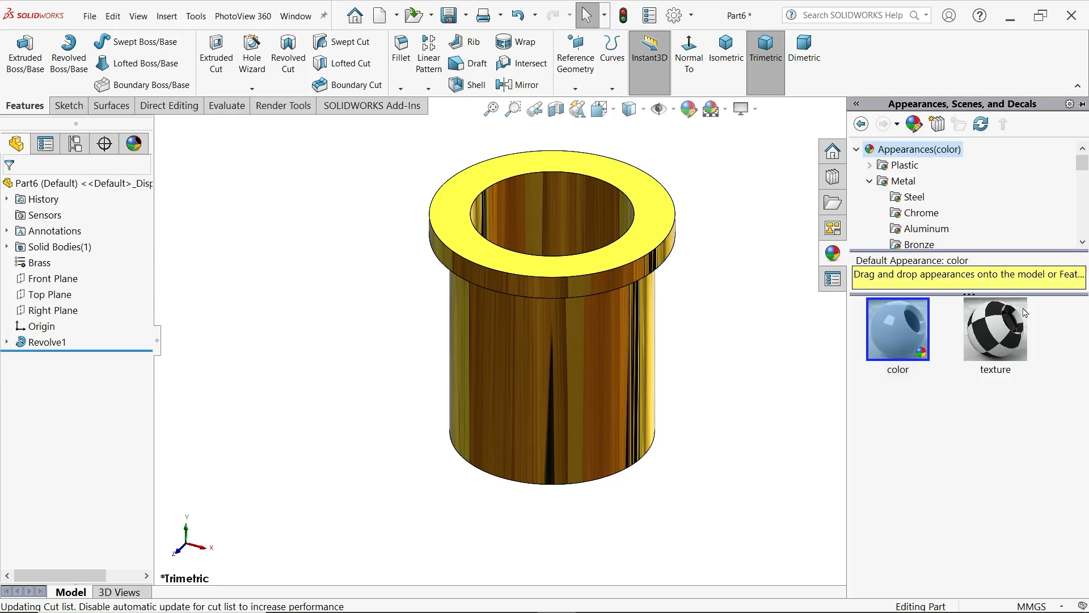
double_click(919, 332)
left_click(688, 109)
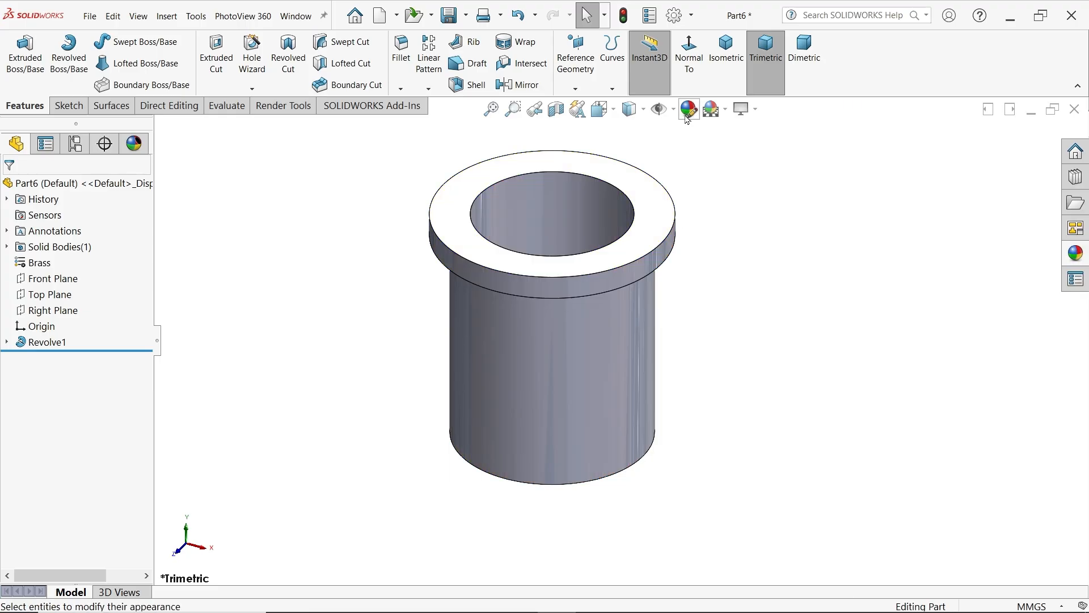
left_click(688, 111)
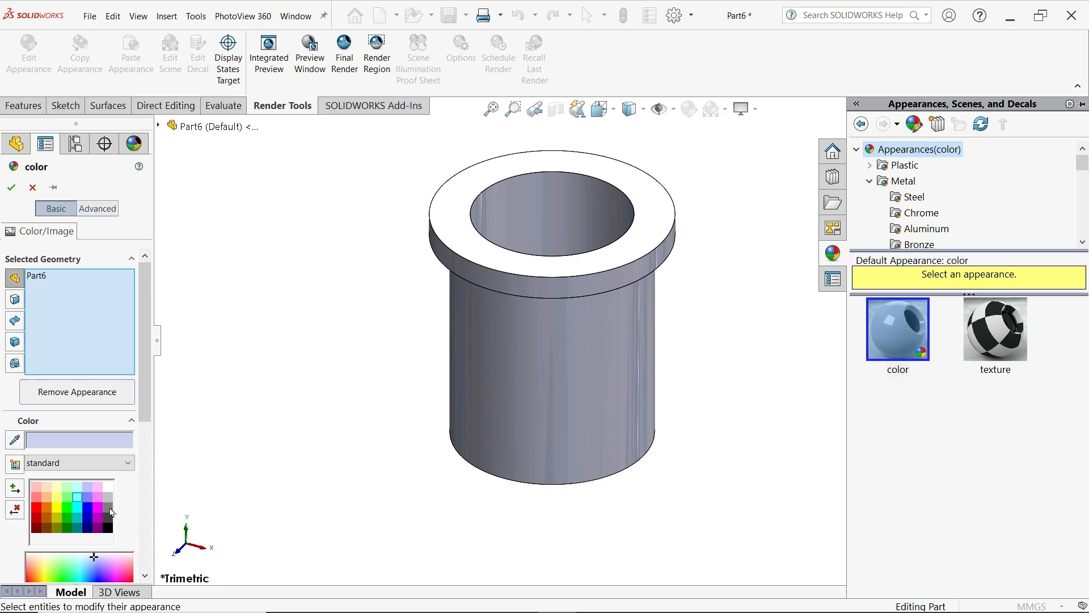
left_click(108, 508)
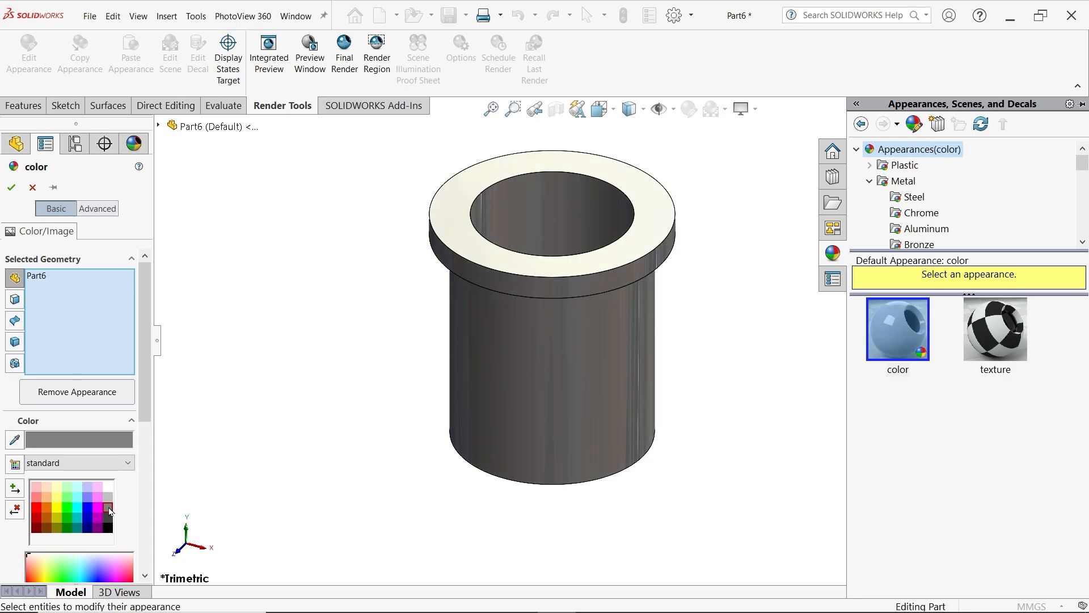
left_click(10, 190)
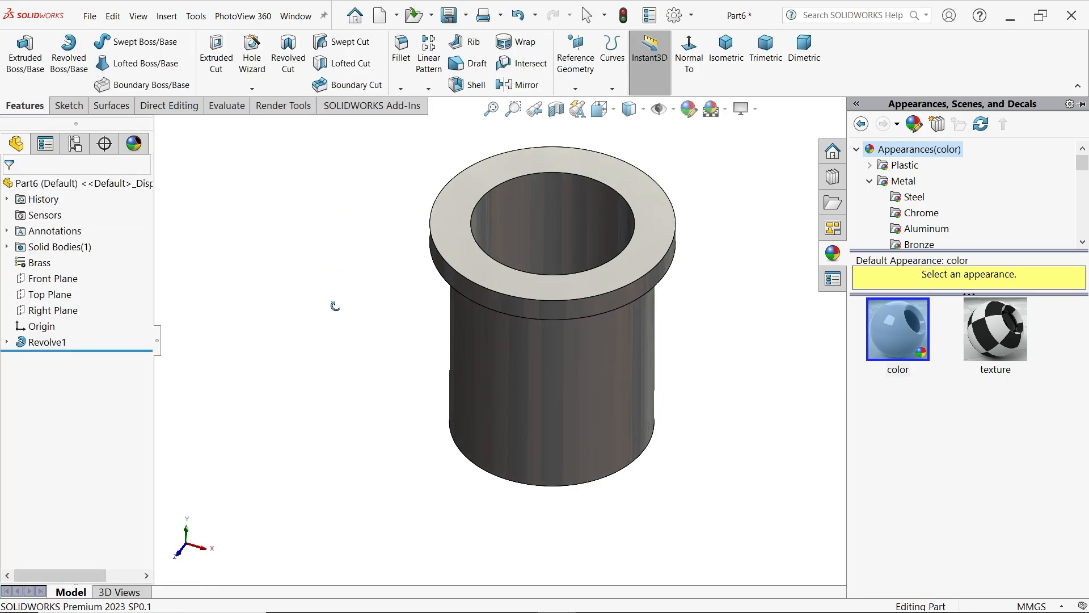
Save the part as Bush in the CRANE HOOK DRAWING folder
left_click(449, 16)
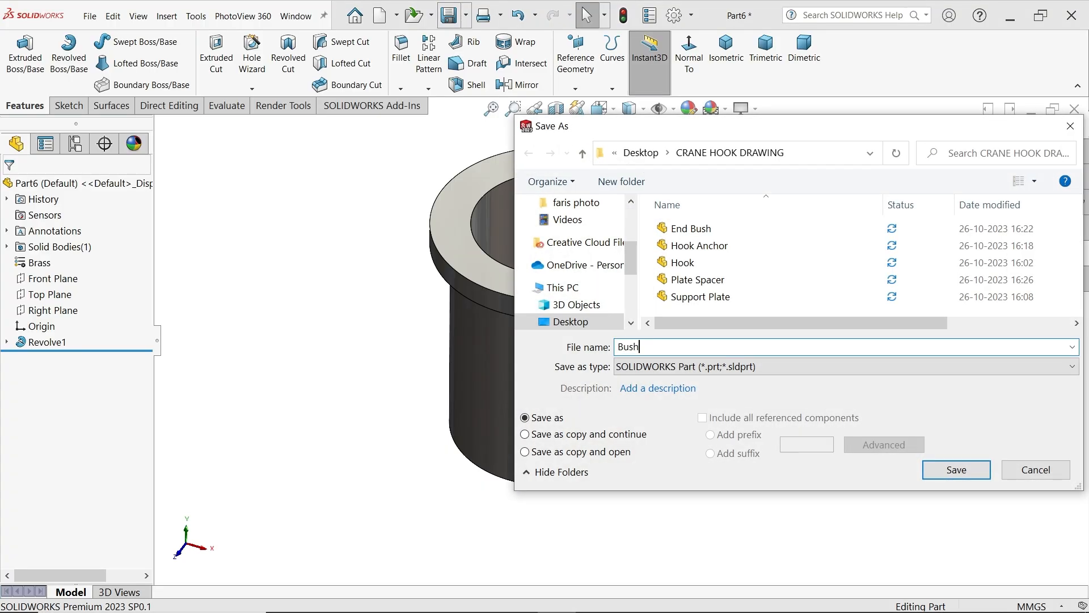
left_click(956, 470)
Check the lock nut drawing and sketch a 25 mm diameter circle centered on the origin on the new part's Front Plane
key("alt+Tab")
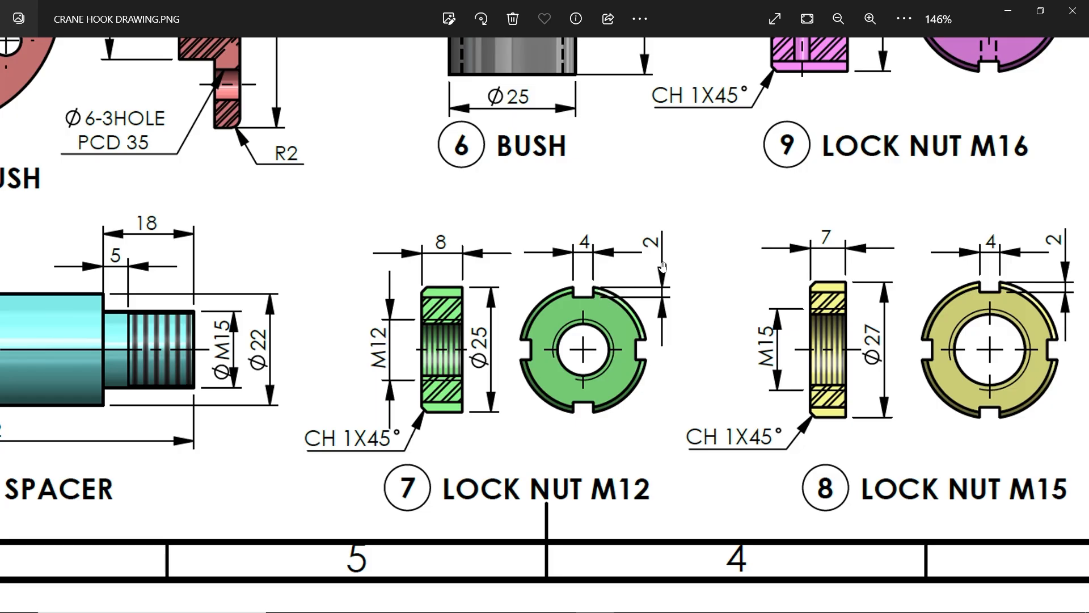
left_click(1010, 13)
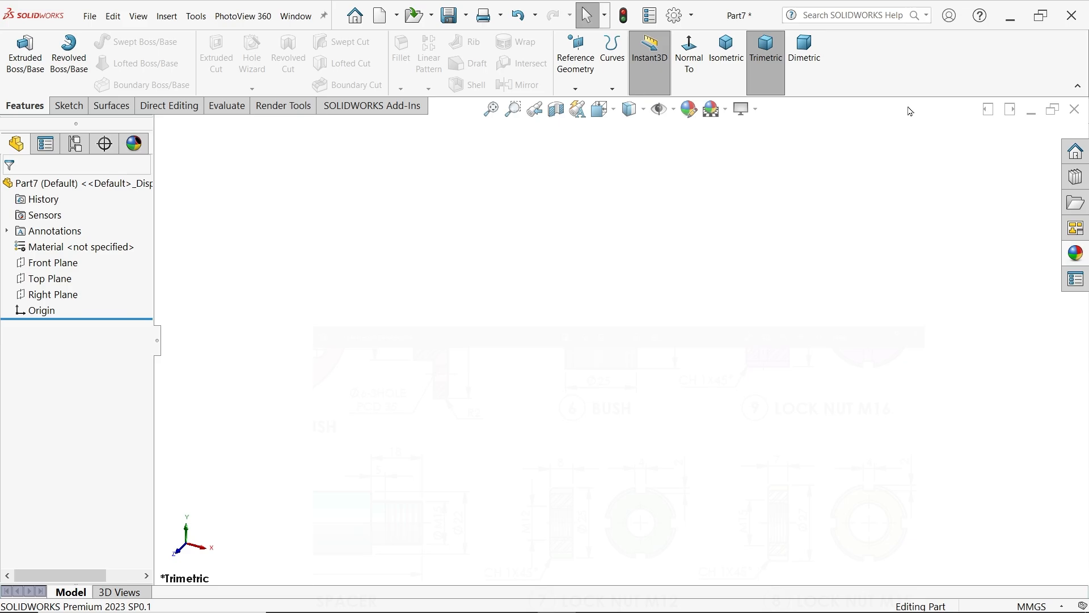
left_click(53, 262)
left_click(79, 247)
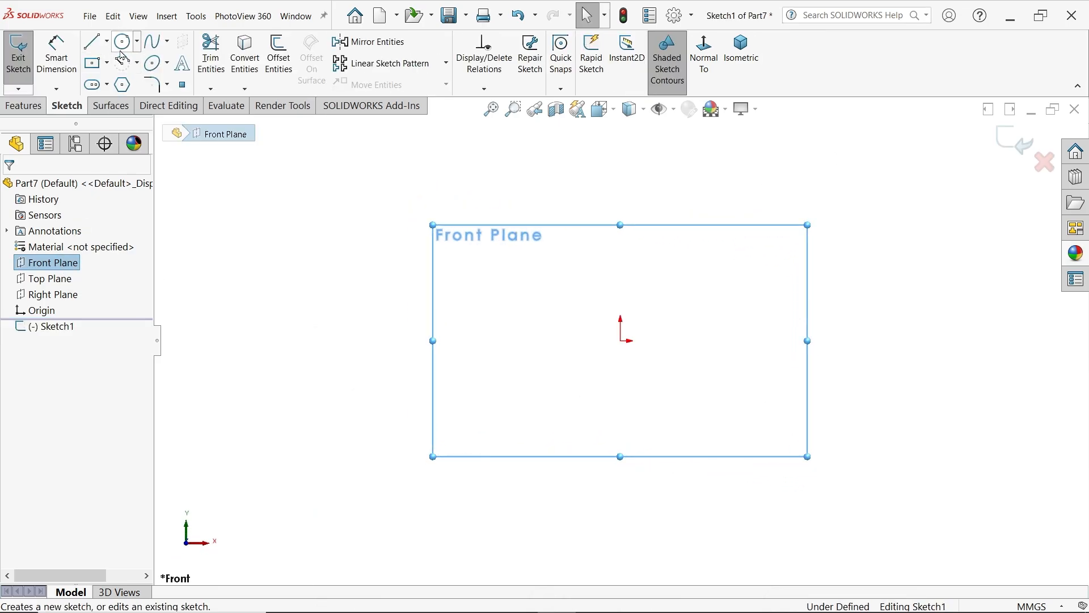
left_click(122, 40)
left_click(620, 340)
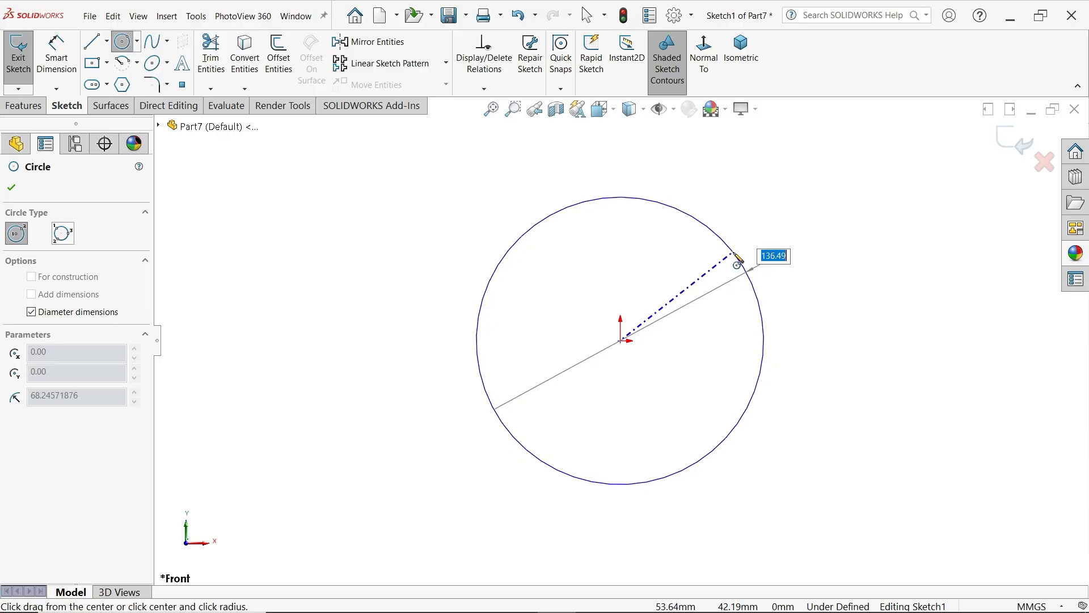
type("25")
key("Return")
scroll(621, 343, "down", 5)
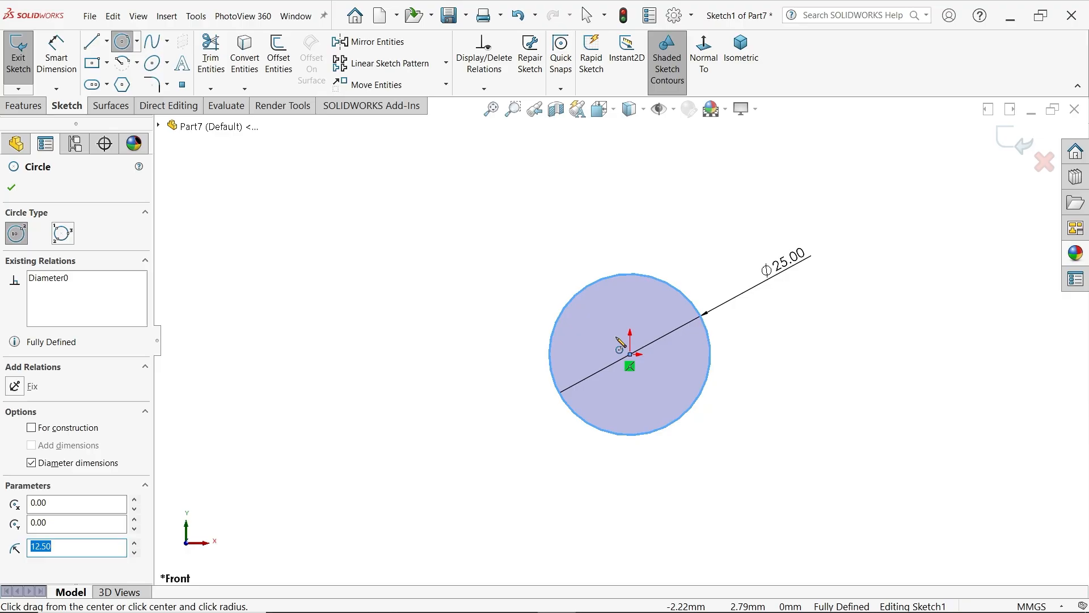
scroll(621, 343, "down", 3)
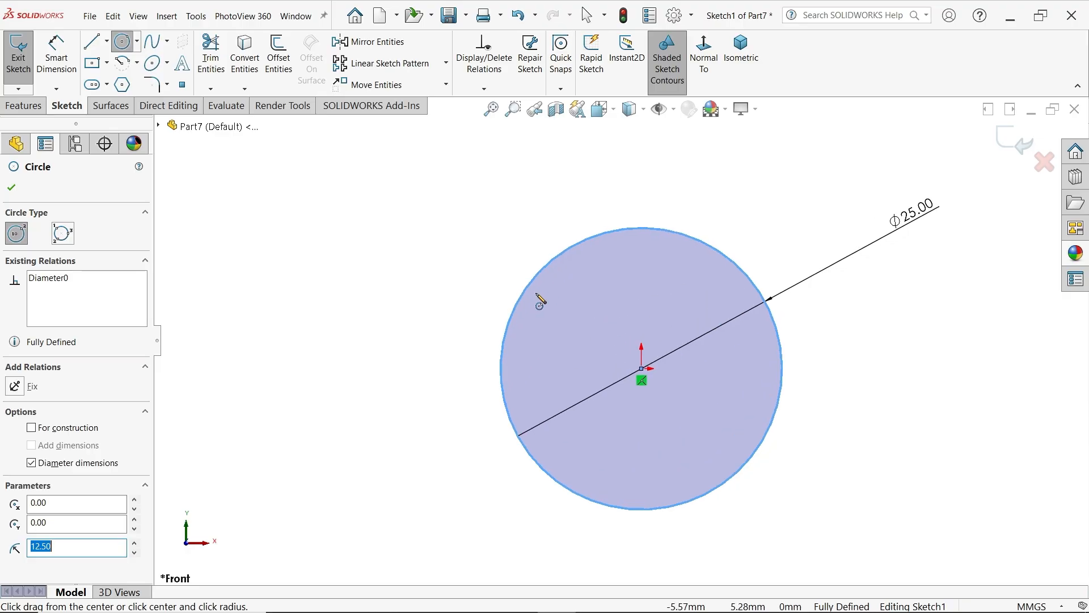
left_click(12, 190)
Extrude the circle as a blind boss 8 mm deep
left_click(23, 56)
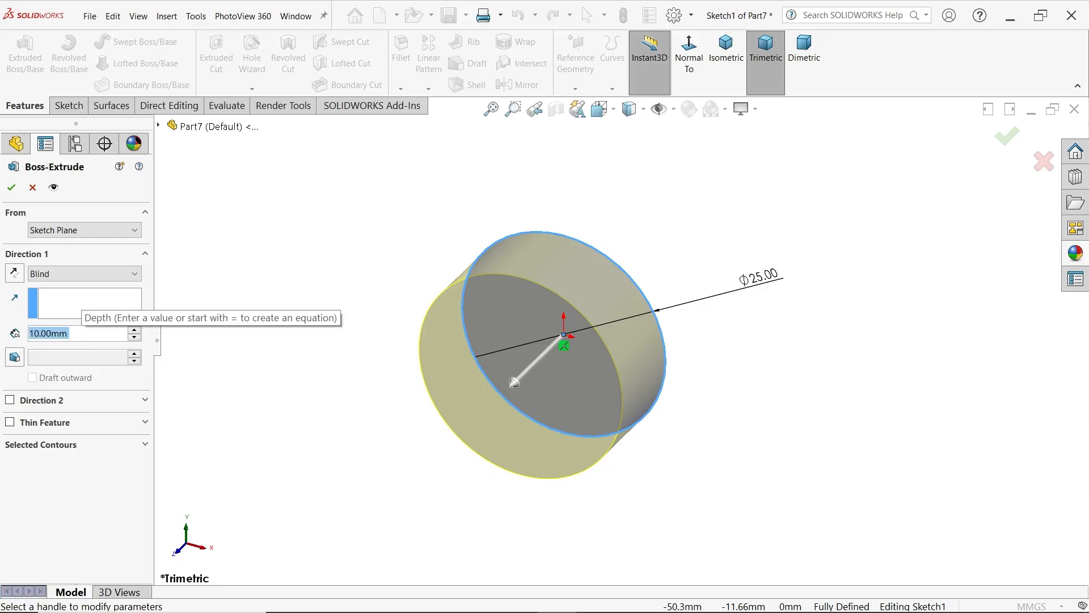
type("8")
key("Return")
left_click(7, 191)
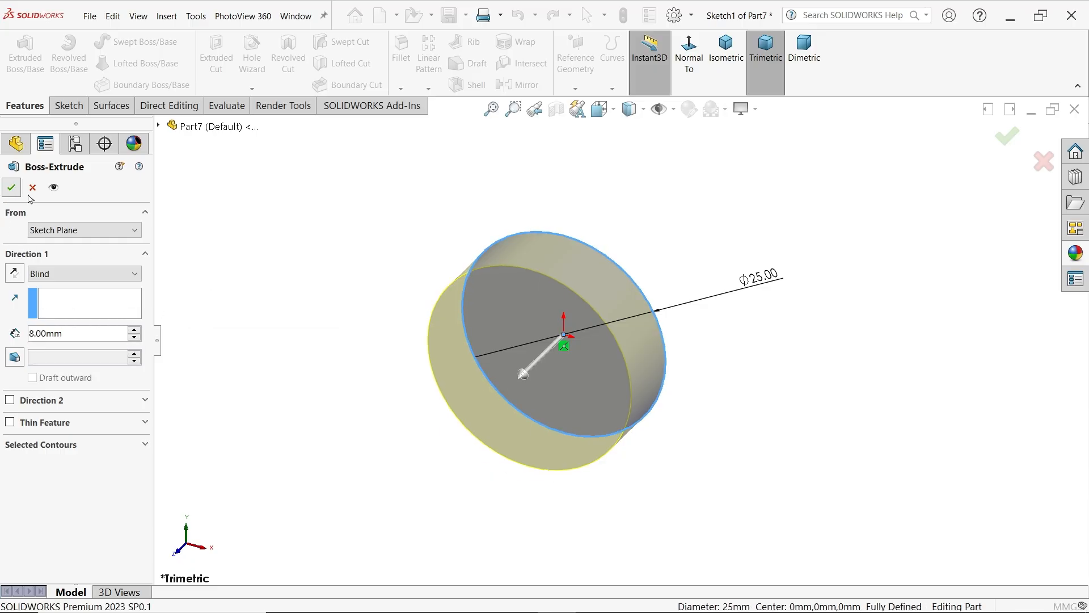
scroll(558, 389, "down", 2)
left_click(333, 233)
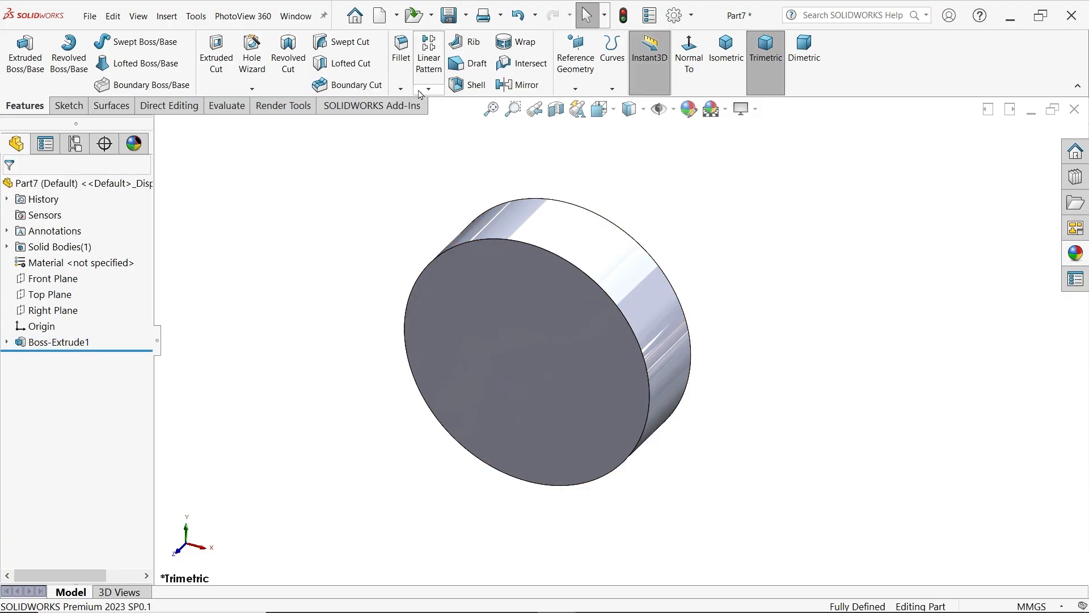
Chamfer the disc's front circular edge by 1 mm at 45 degrees
left_click(401, 88)
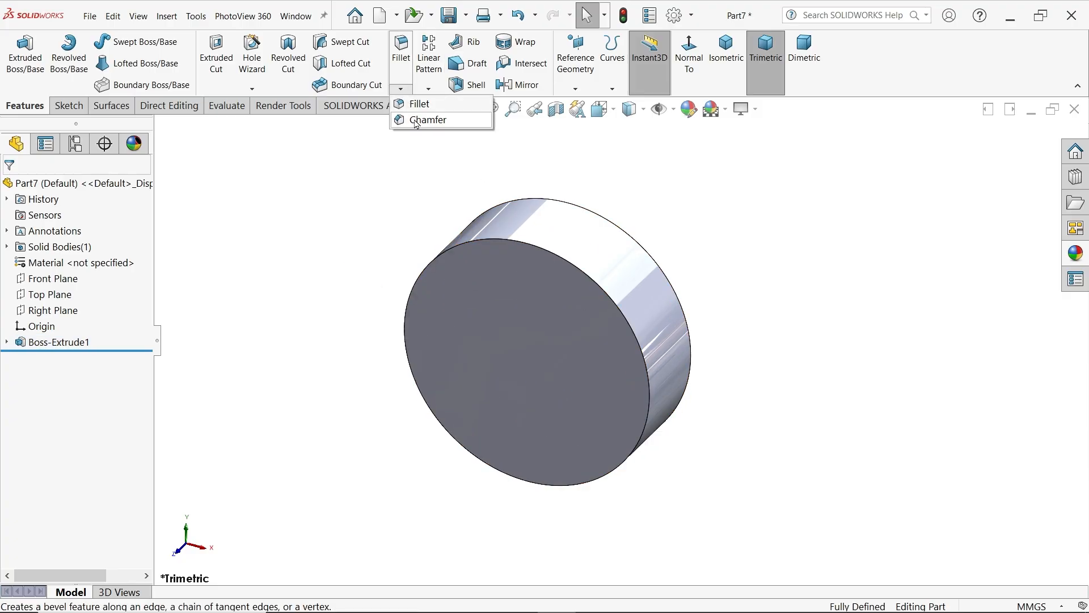
left_click(416, 120)
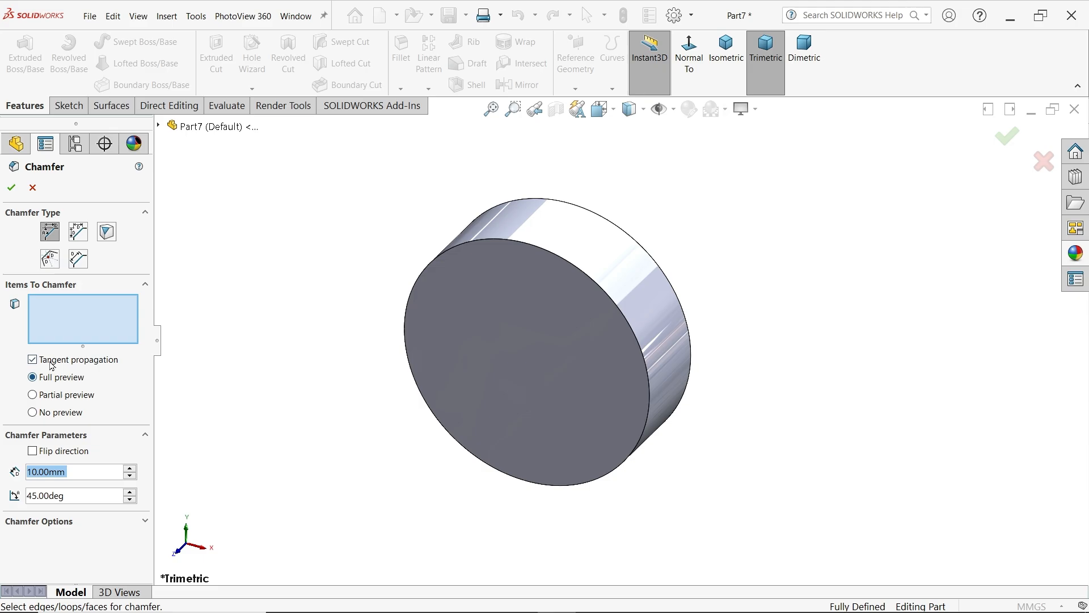
type("1")
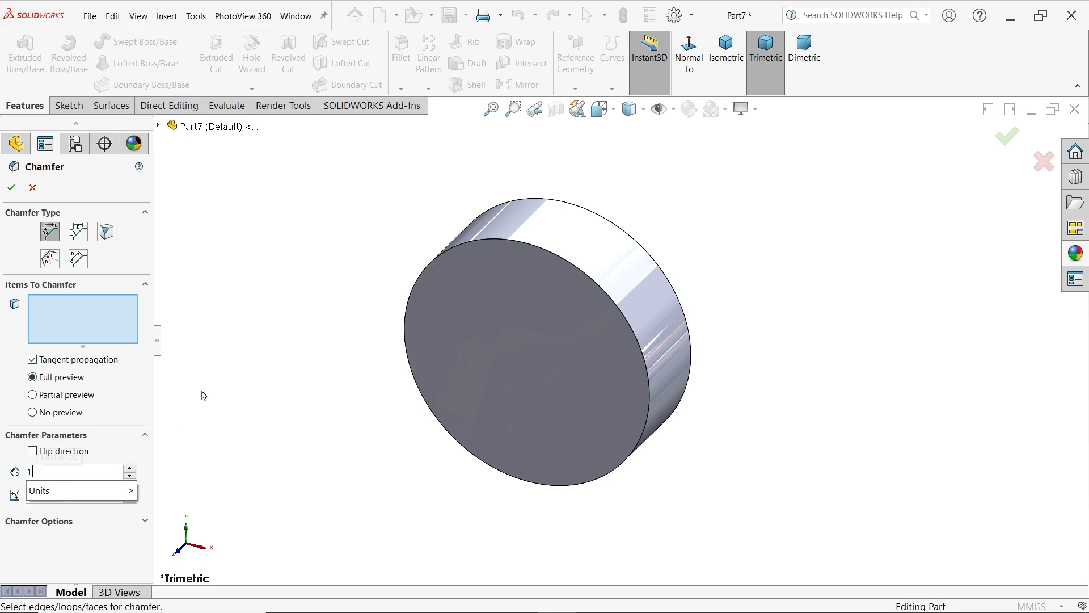
key("Return")
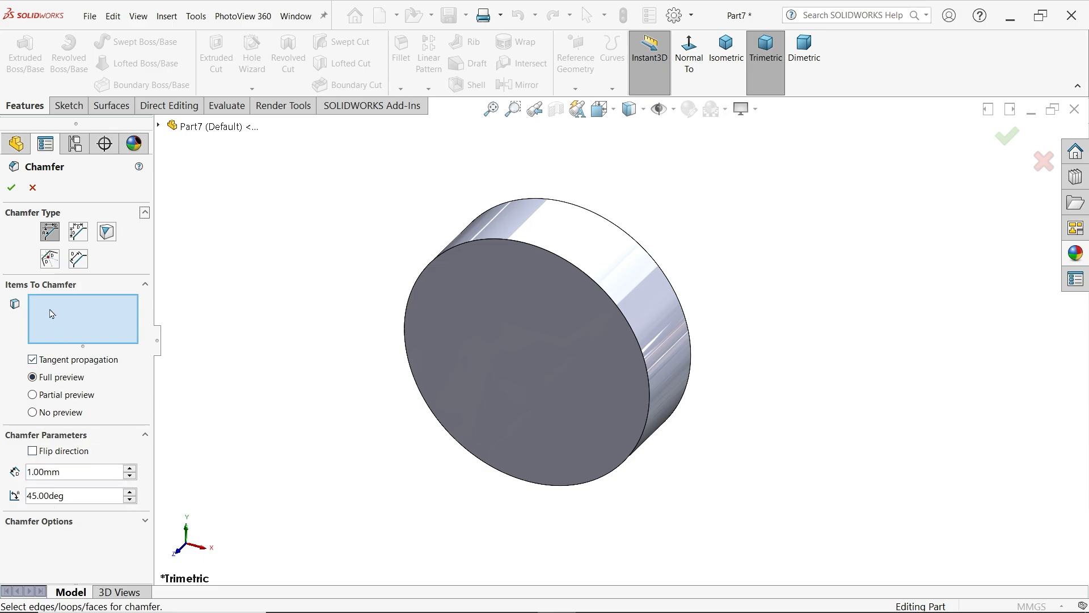
left_click(577, 270)
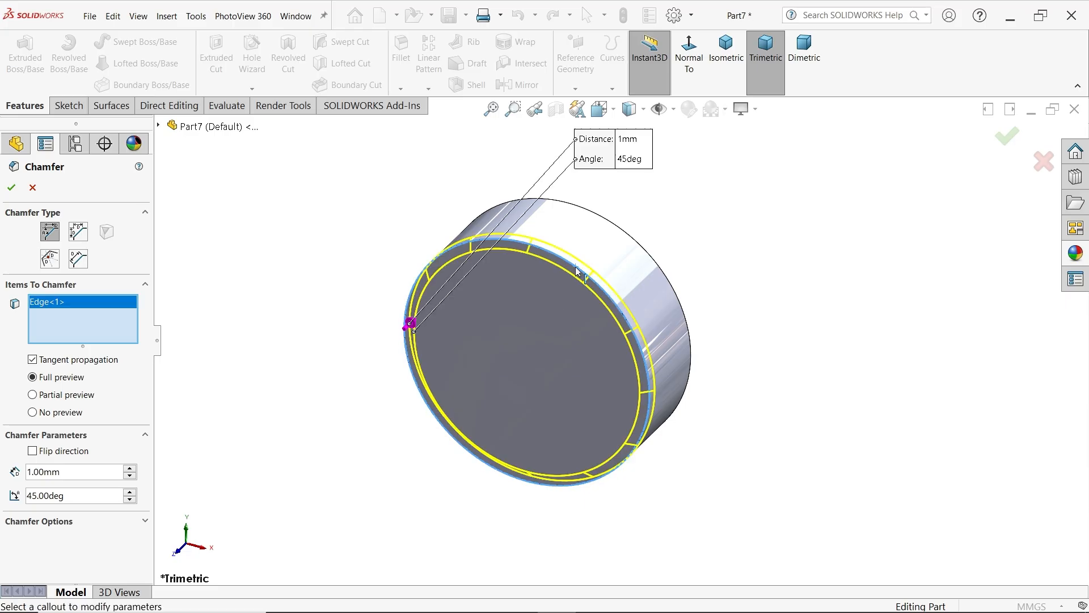
left_click(11, 187)
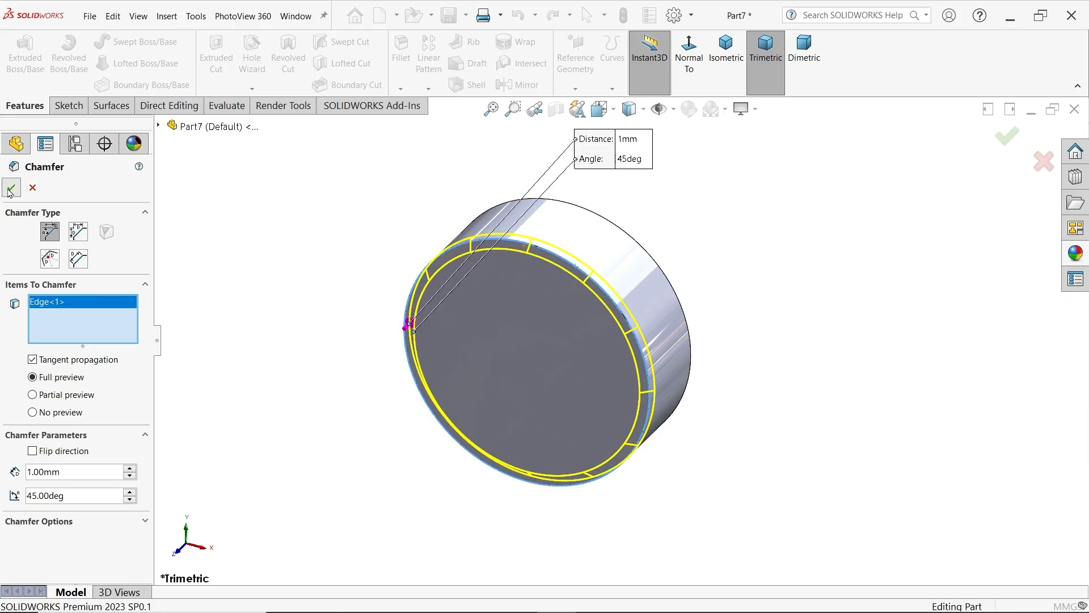
Start a sketch on the disc's chamfered front face and convert the outermost circular edge into sketch geometry
left_click(584, 272)
left_click(589, 256)
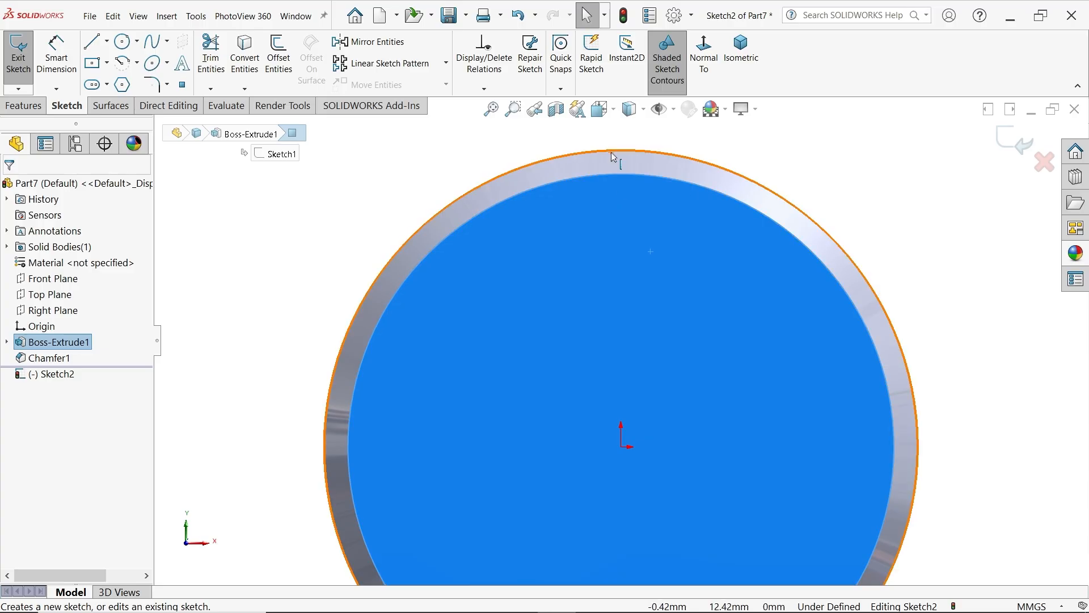
left_click(611, 151)
left_click(250, 71)
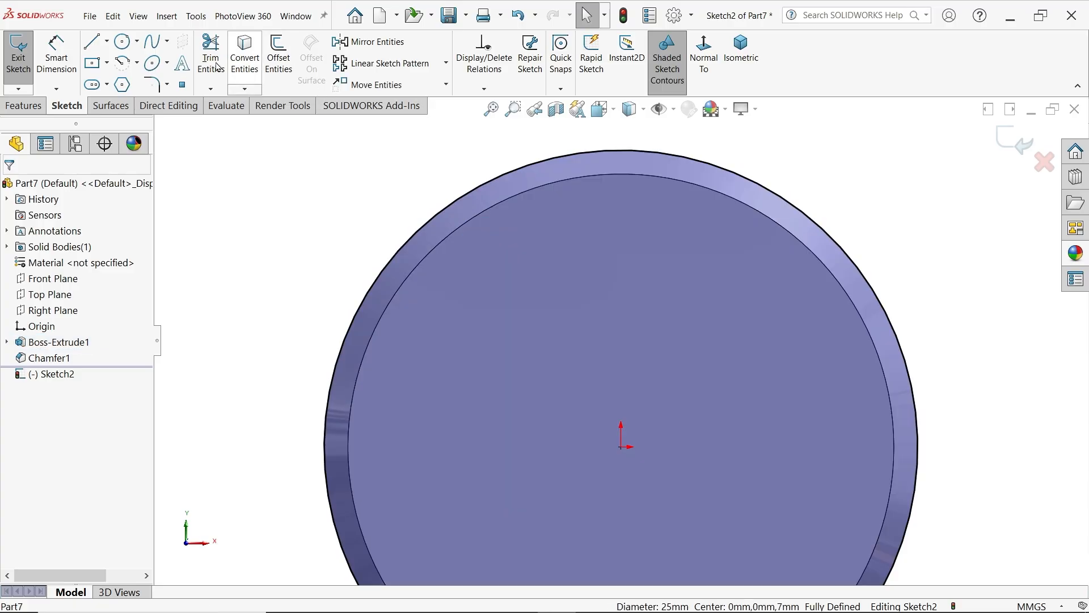
Sketch a three-sided rectangular notch profile inward from the disc circle's upper edge, with its right side about 2.9 mm long
left_click(93, 45)
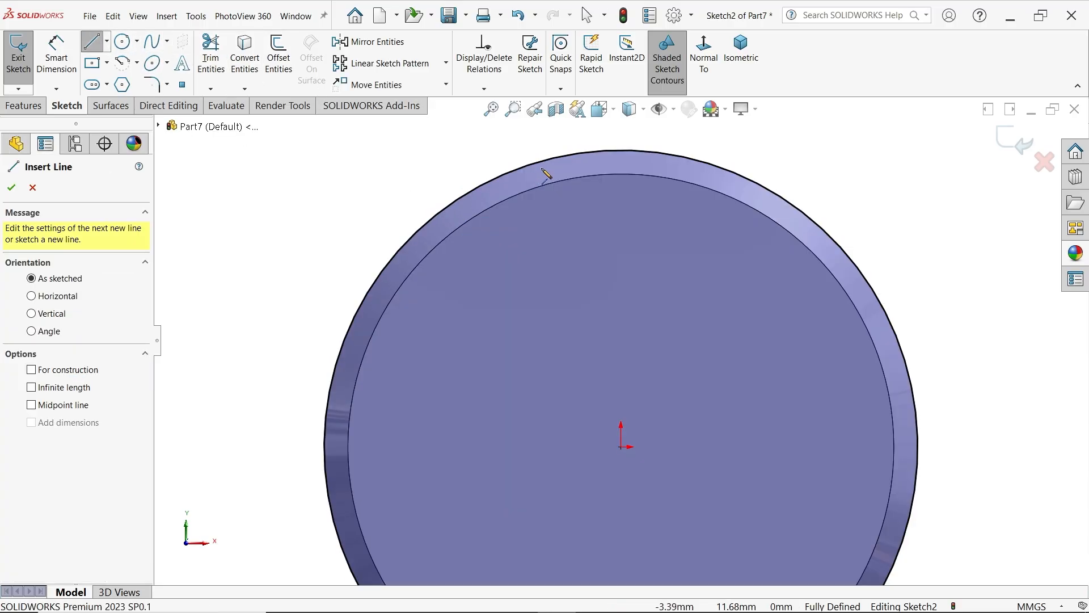
left_click(523, 168)
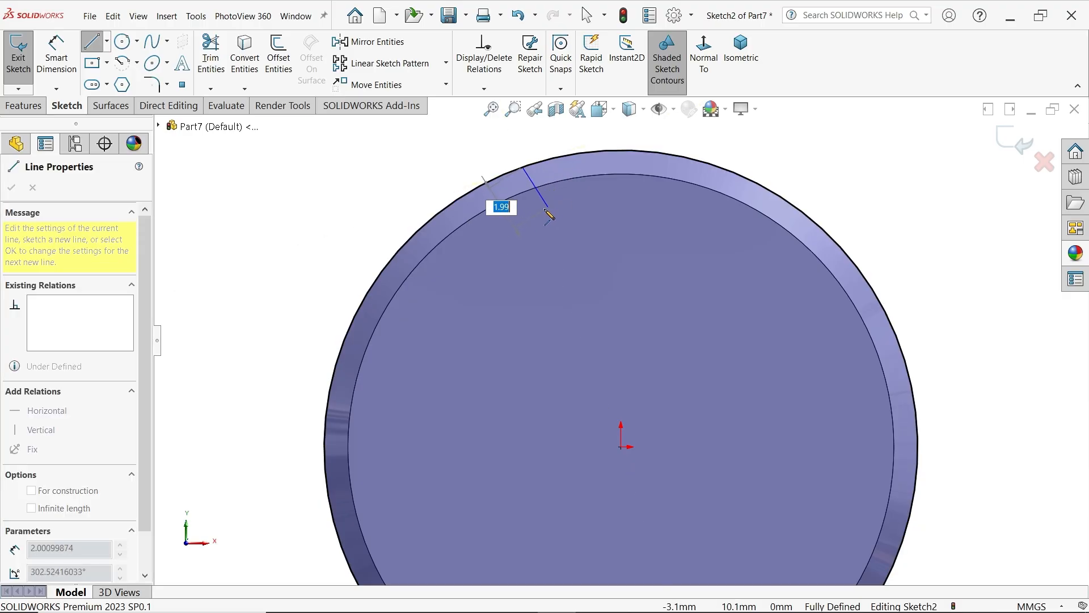
left_click(522, 226)
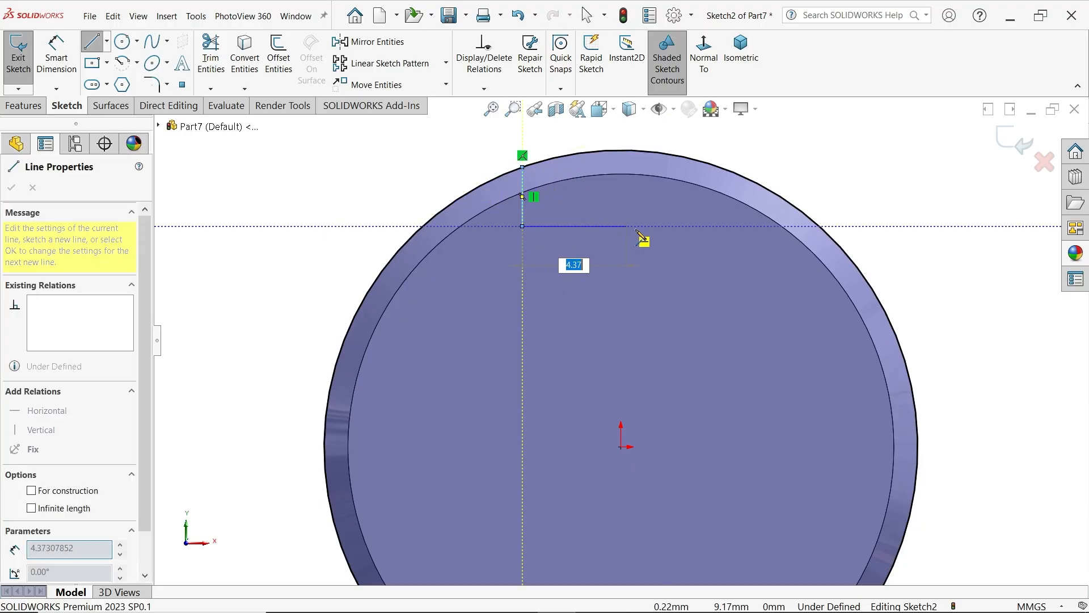
left_click(687, 225)
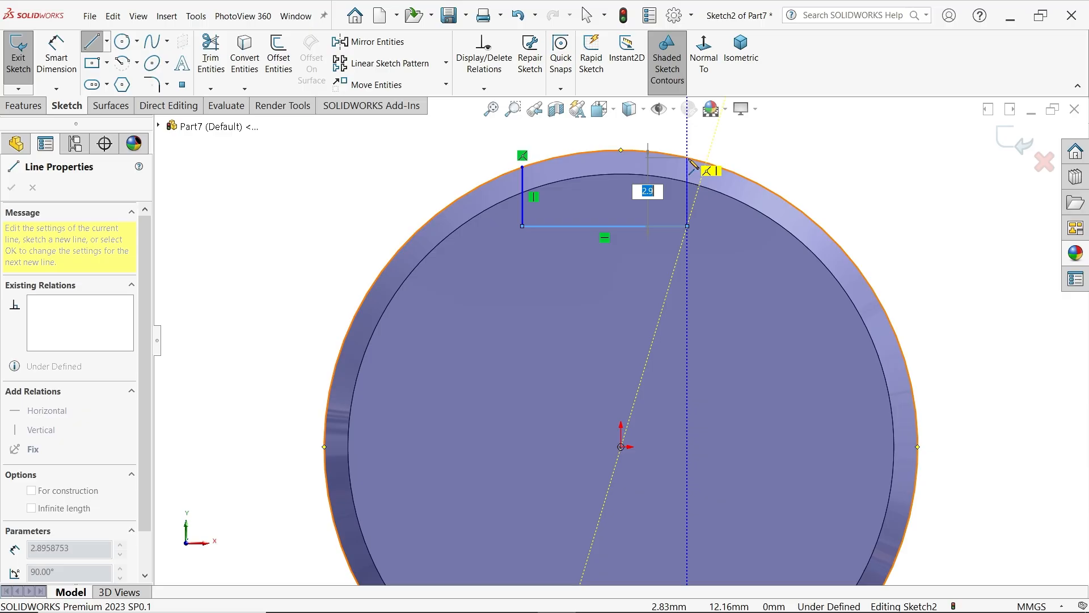
left_click(687, 157)
key("Escape")
key("Escape")
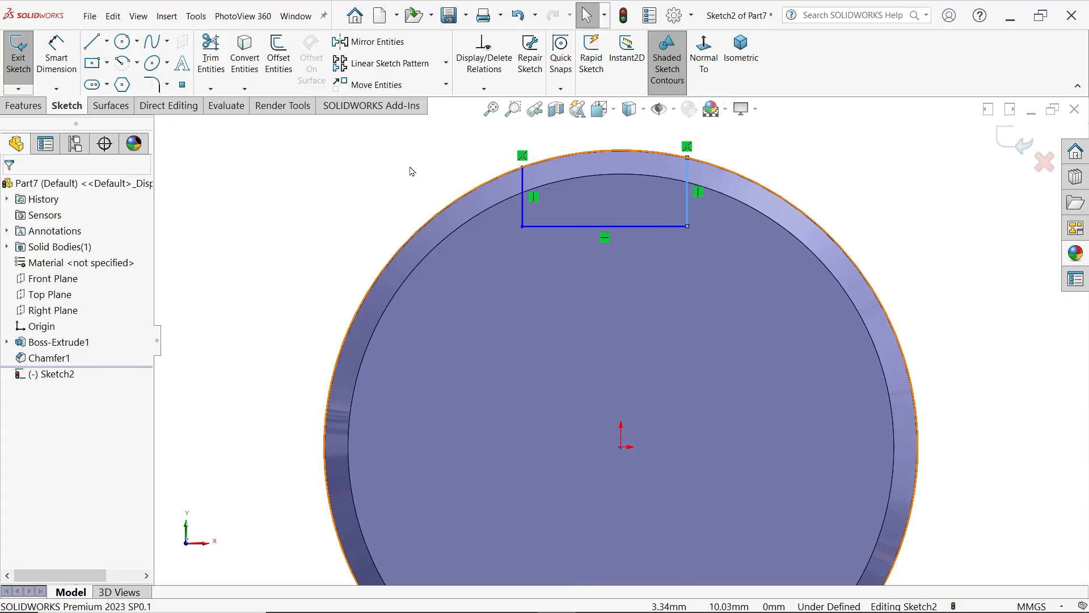
Draw a centerline from the midpoint of the notch's bottom line to the origin and make it vertical
left_click(106, 41)
left_click(121, 80)
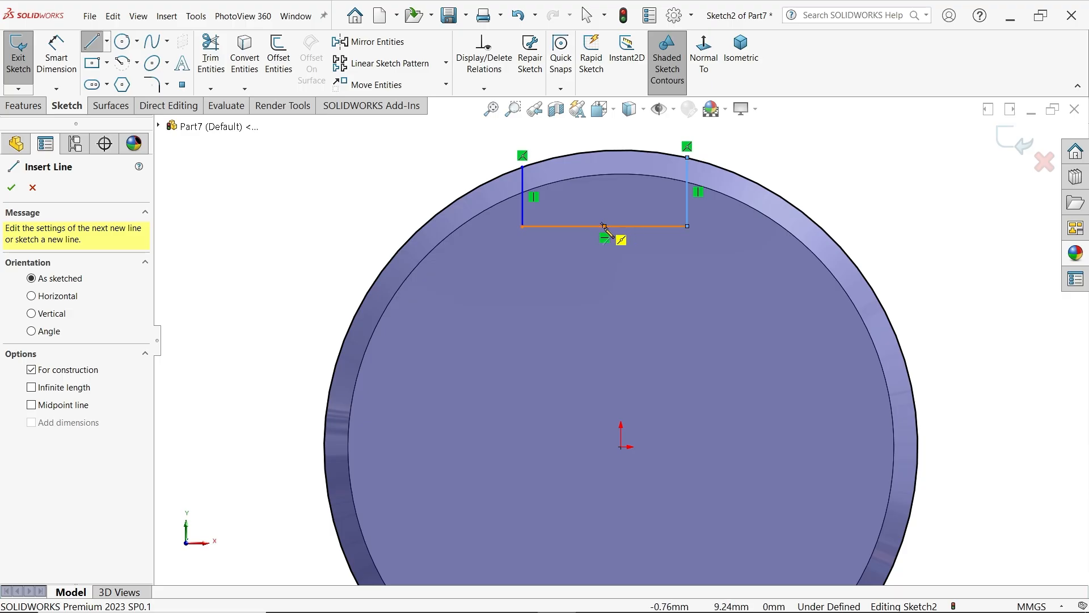
left_click(605, 226)
left_click(622, 446)
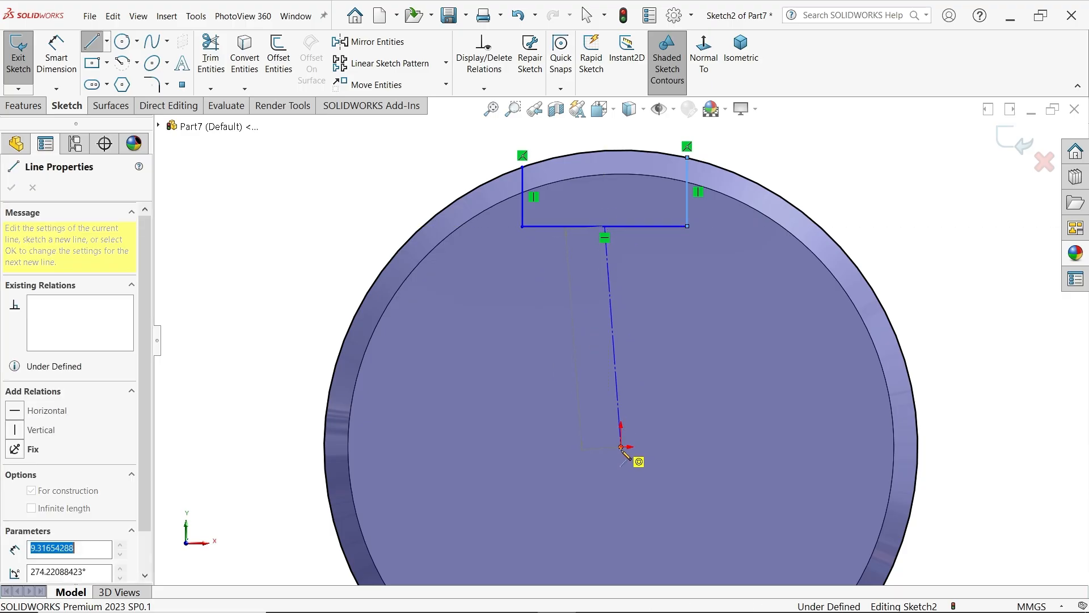
key("Escape")
left_click(614, 359)
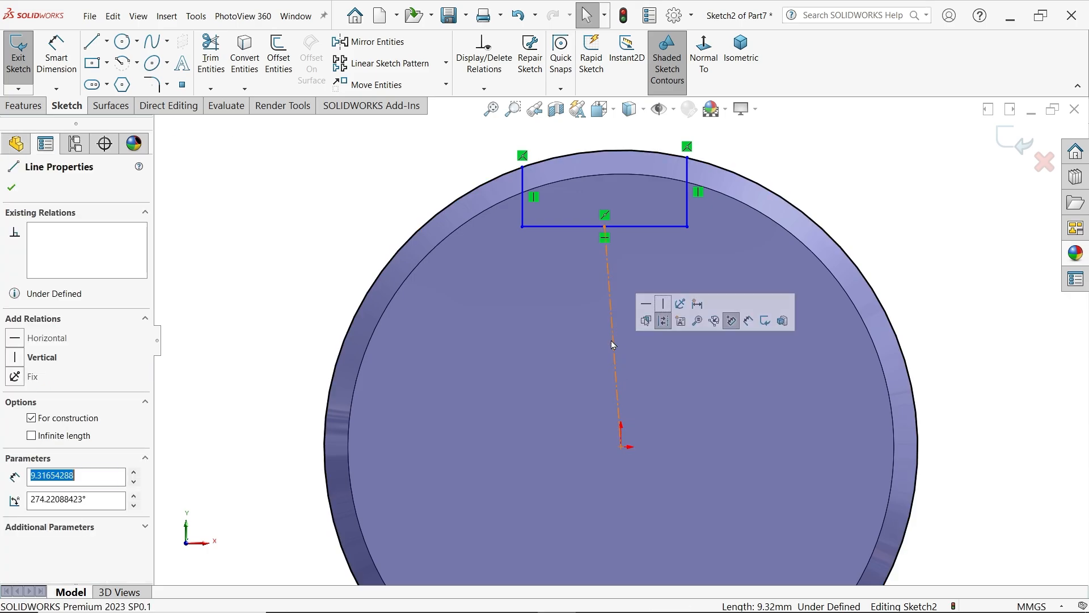
left_click(664, 321)
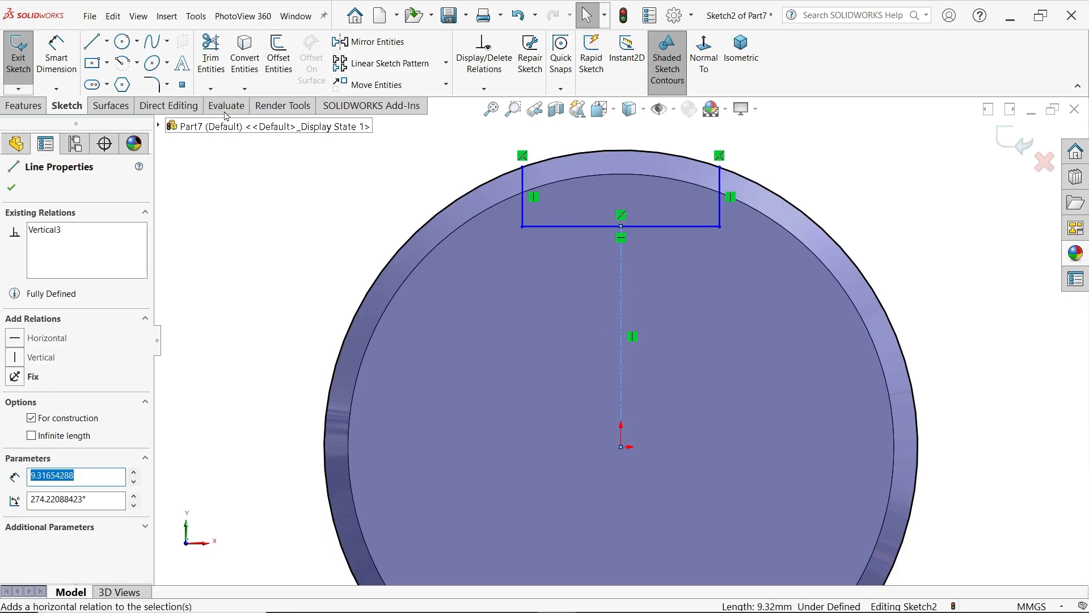
Dimension the notch 4 mm wide and its right side 2 mm deep
left_click(64, 58)
left_click(638, 226)
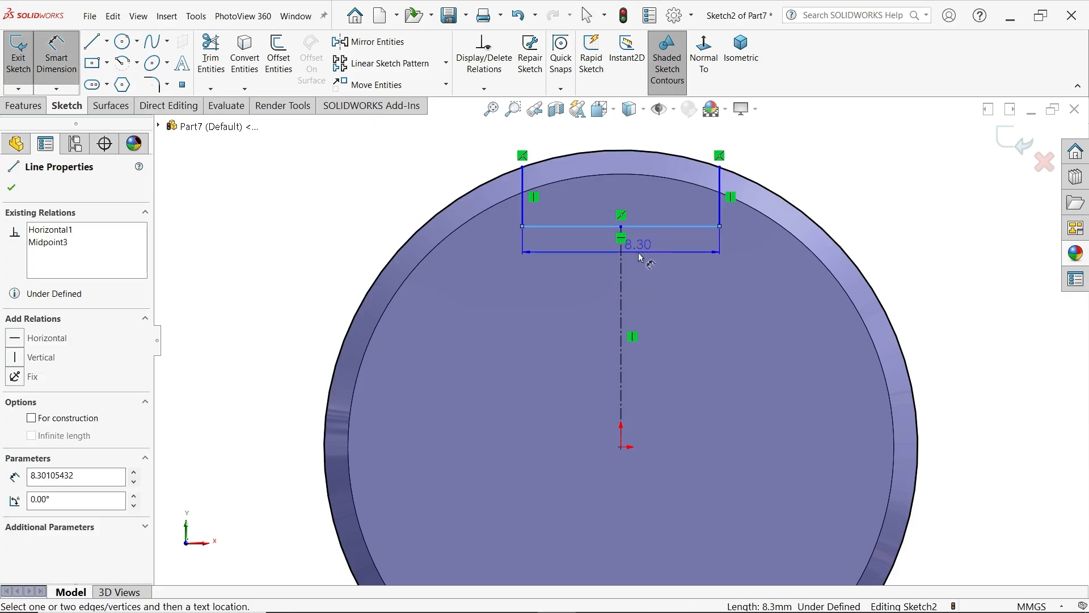
left_click(641, 258)
type("4")
key("Return")
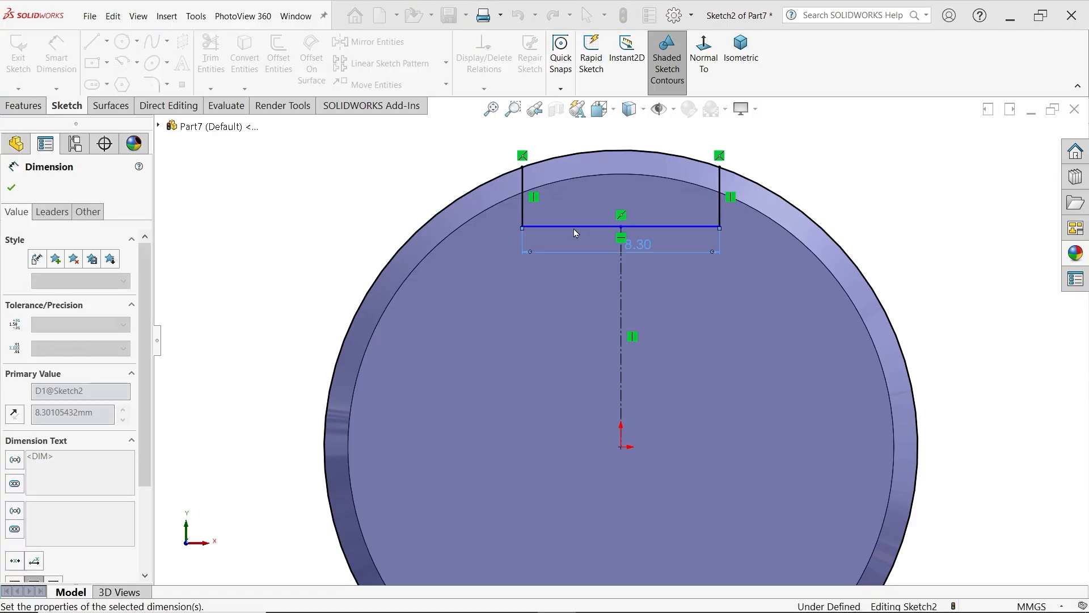
left_click(668, 204)
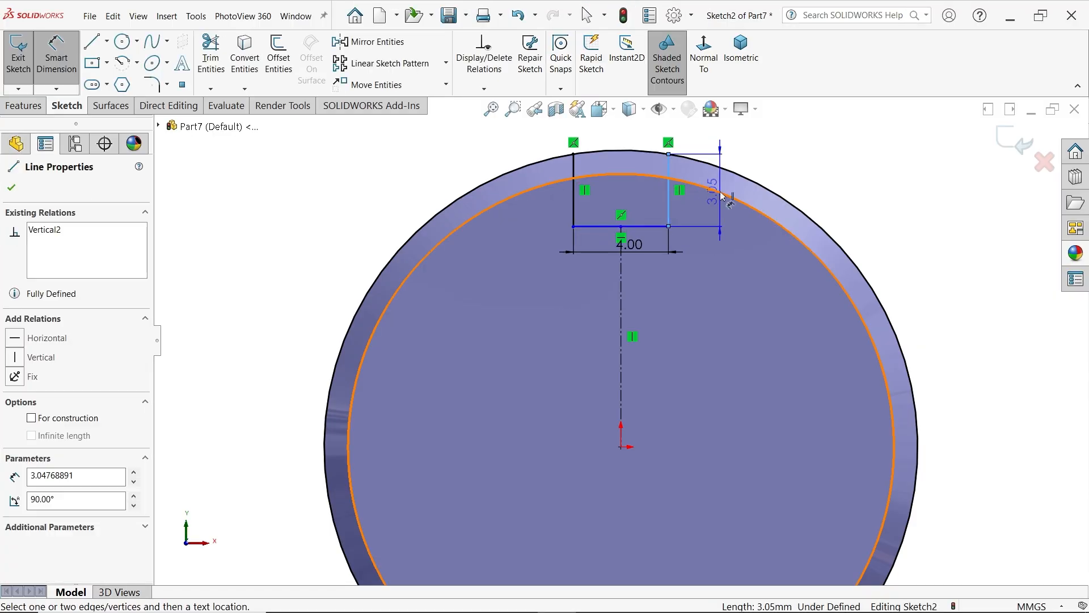
left_click(800, 161)
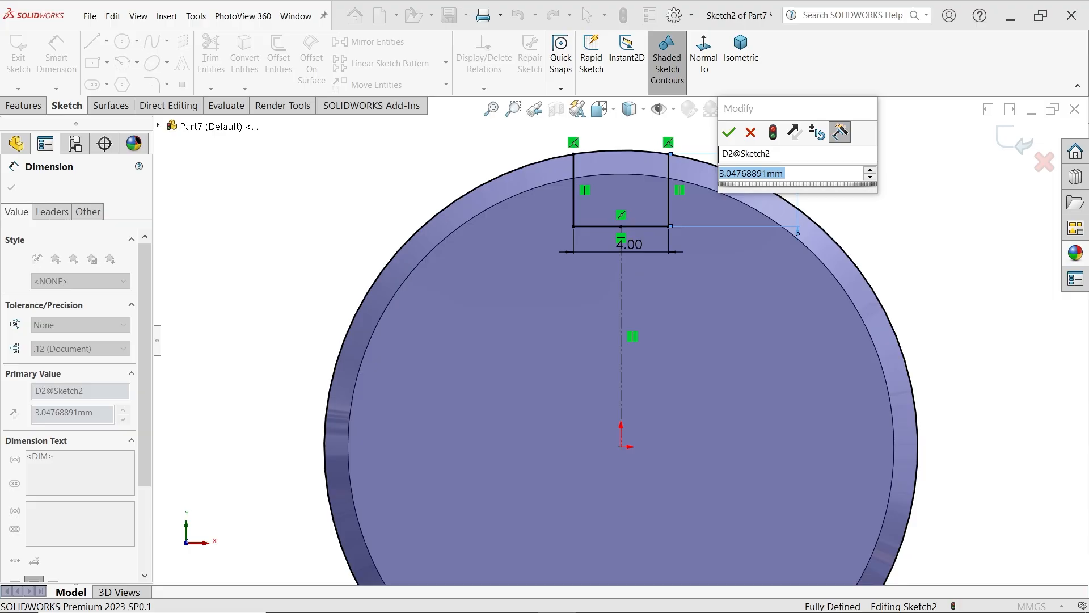
key("Return")
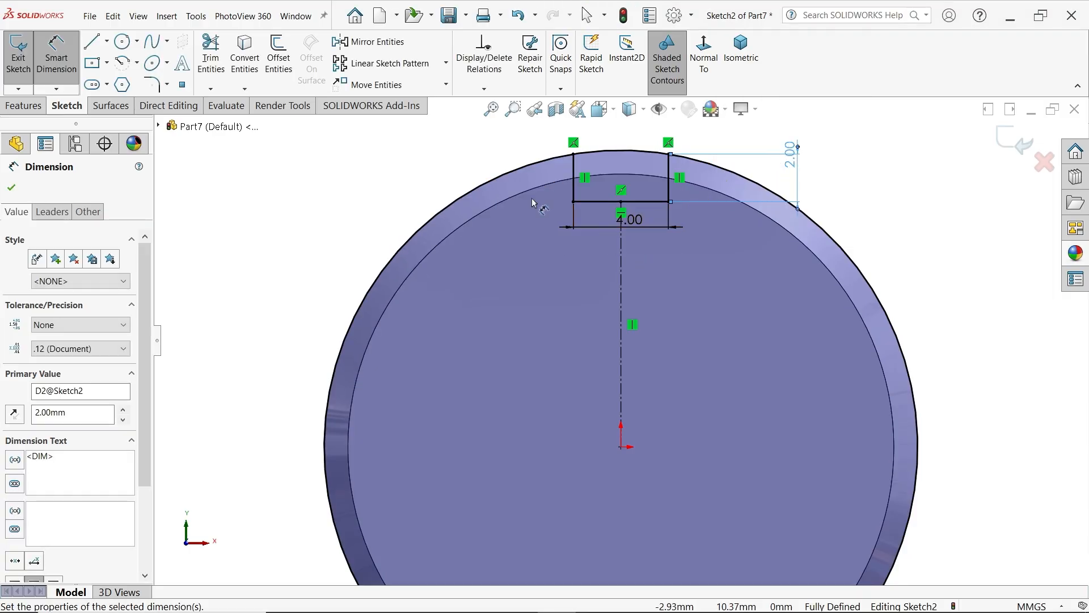
Power-trim the converted circle outside the notch, leaving only the arc that closes the profile
left_click(212, 63)
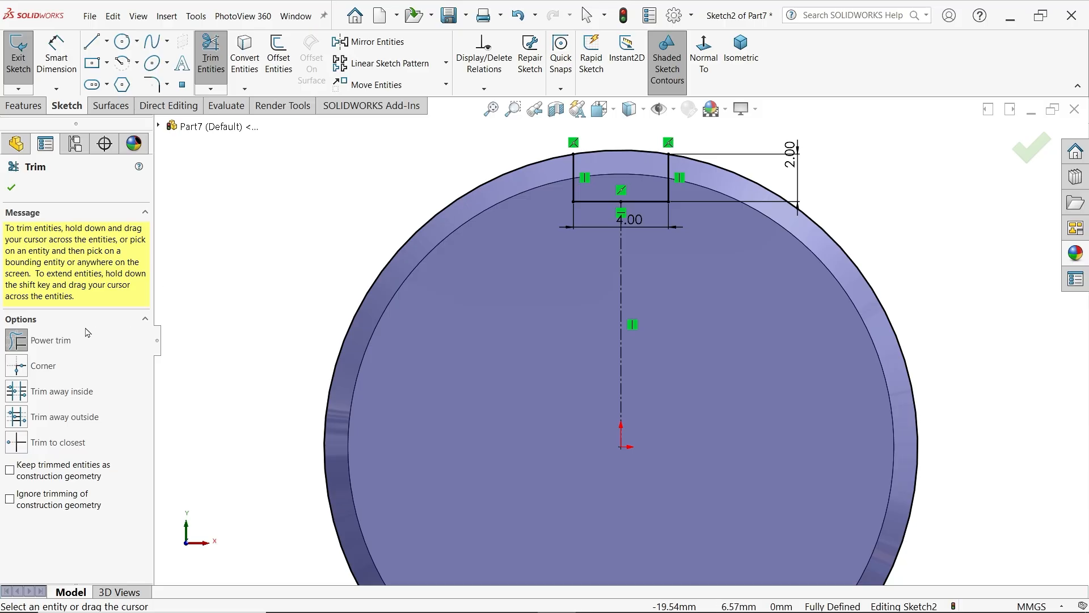
left_click(37, 347)
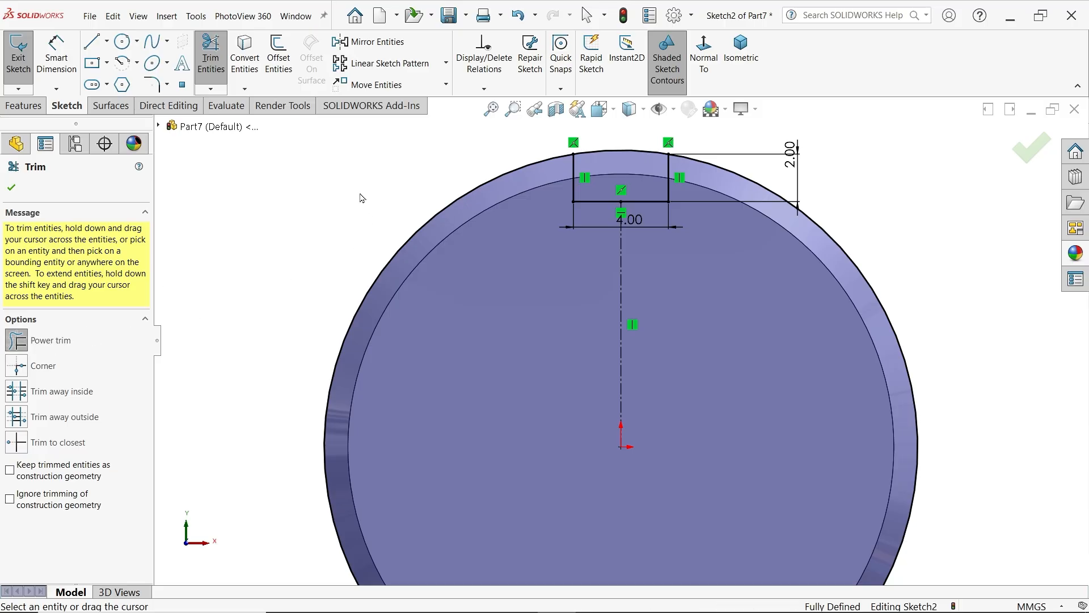
left_click_drag(363, 199, 420, 295)
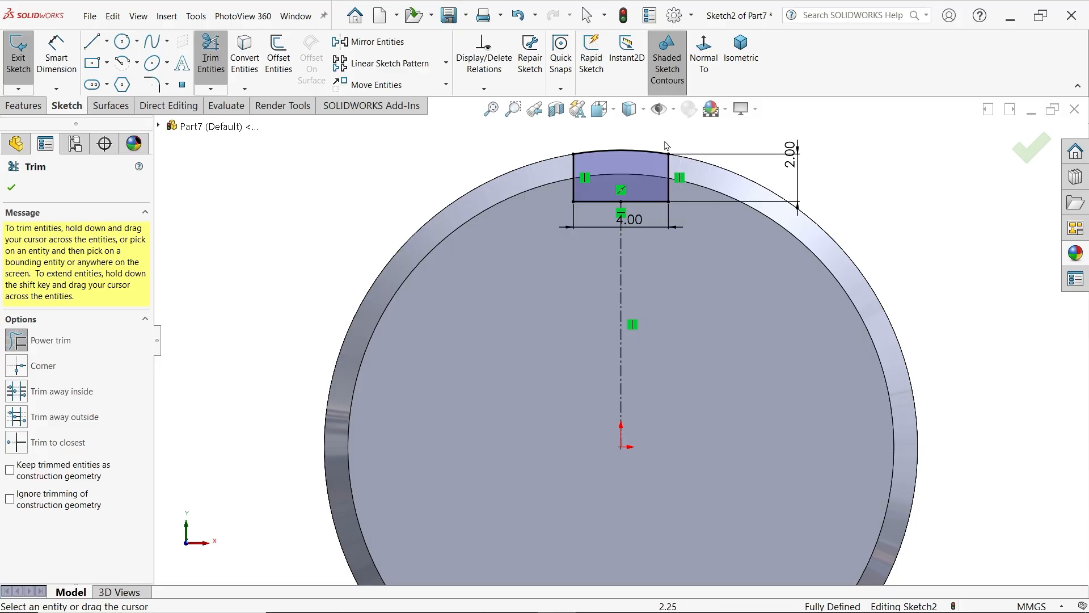
left_click(12, 187)
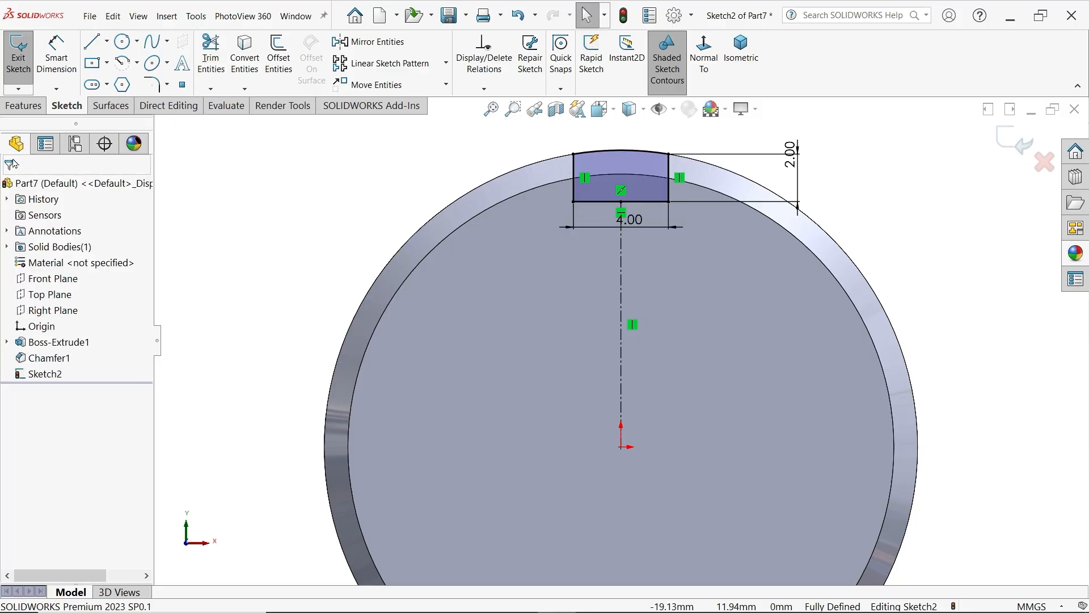
Cut-extrude the notch profile through the disc with the Up To Next end condition
left_click(24, 106)
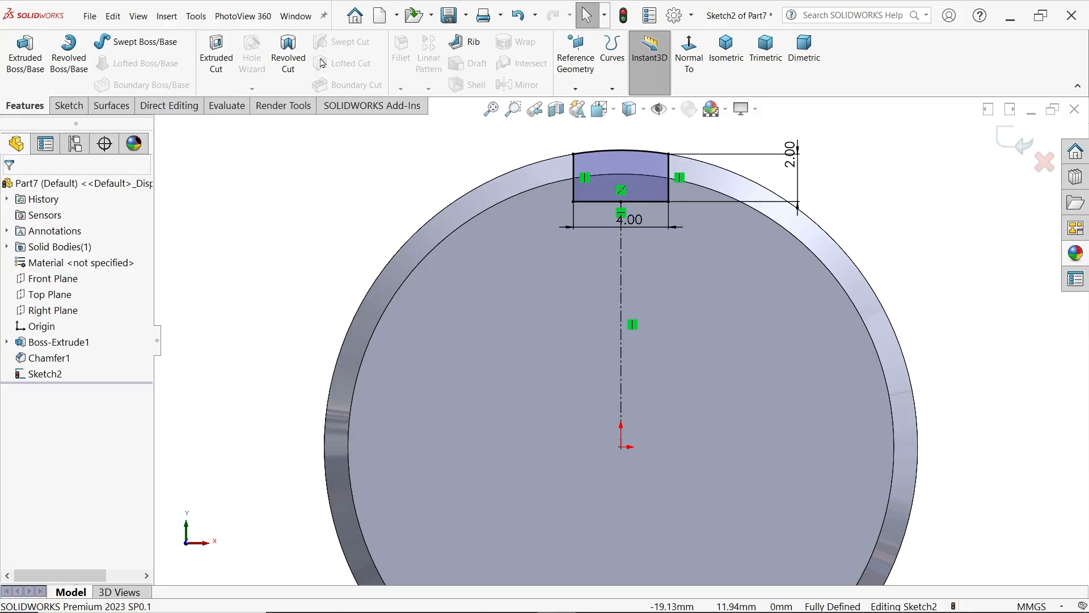
left_click(216, 56)
scroll(565, 219, "down", 5)
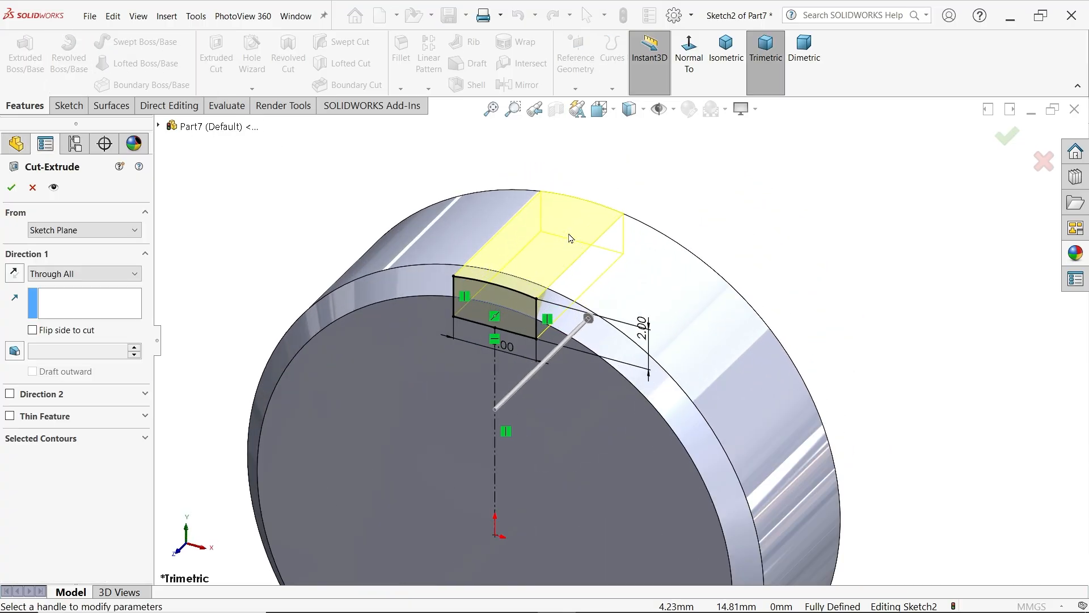
left_click(80, 275)
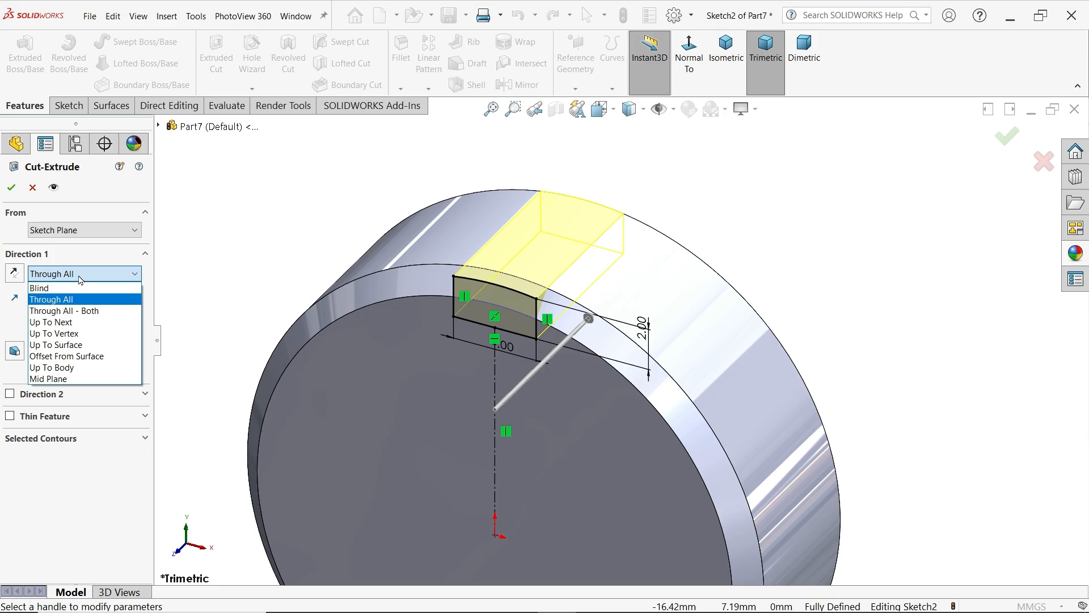
left_click(67, 324)
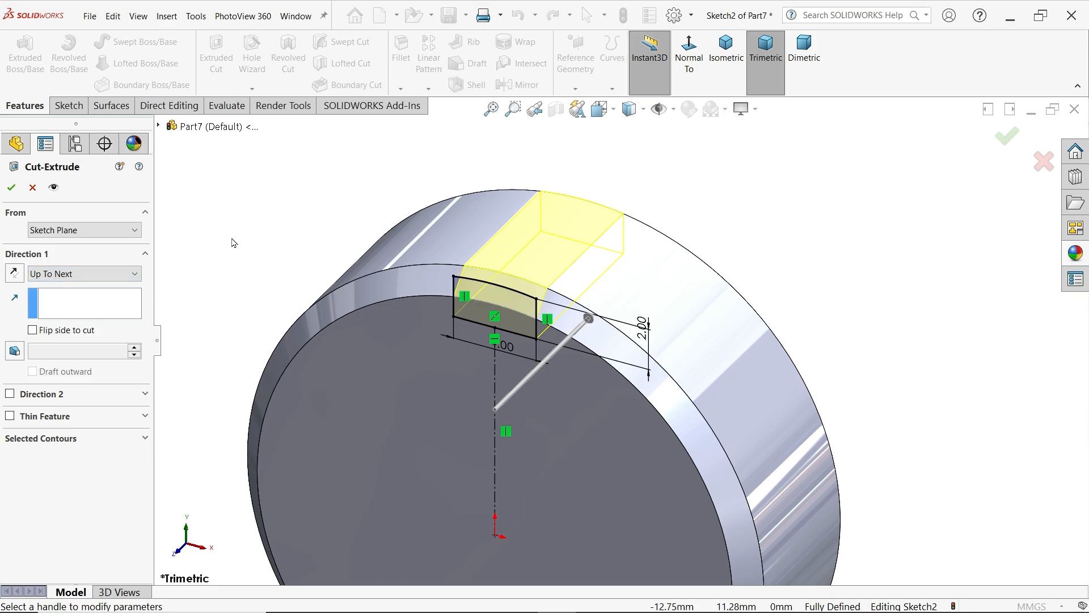
middle_click_drag(233, 241, 396, 270)
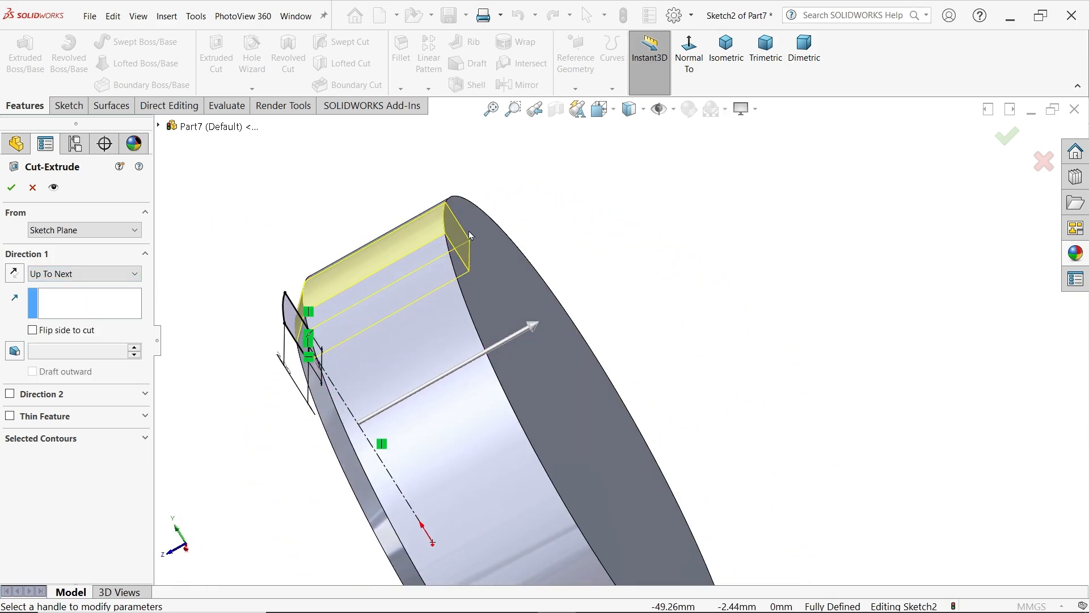
left_click(5, 188)
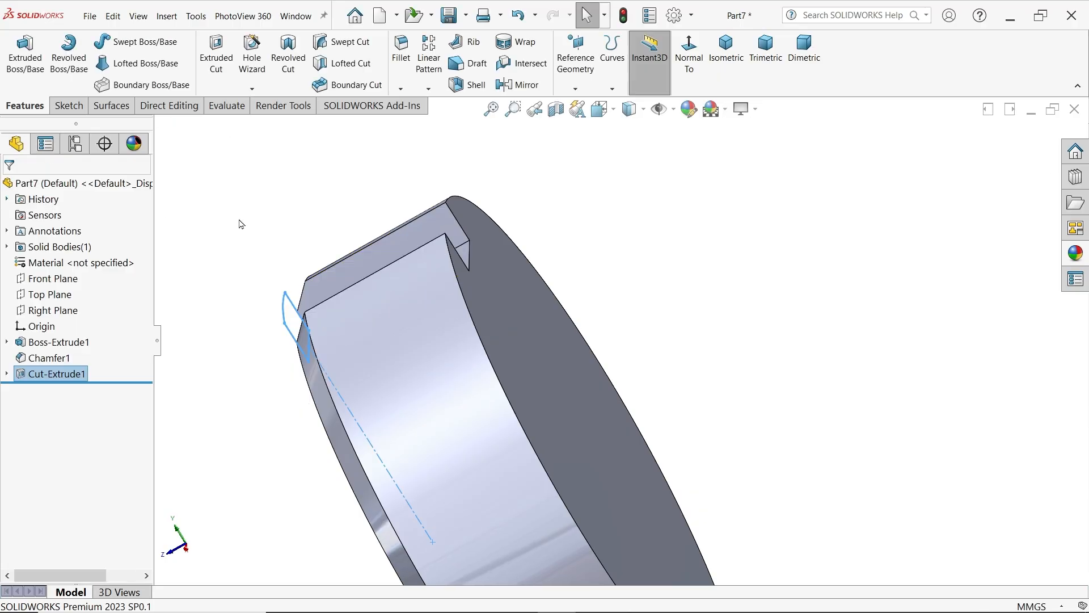
Set up a circular pattern of the notch cut around the disc's temporary axis, with four equally spaced instances over 360 degrees
left_click(428, 88)
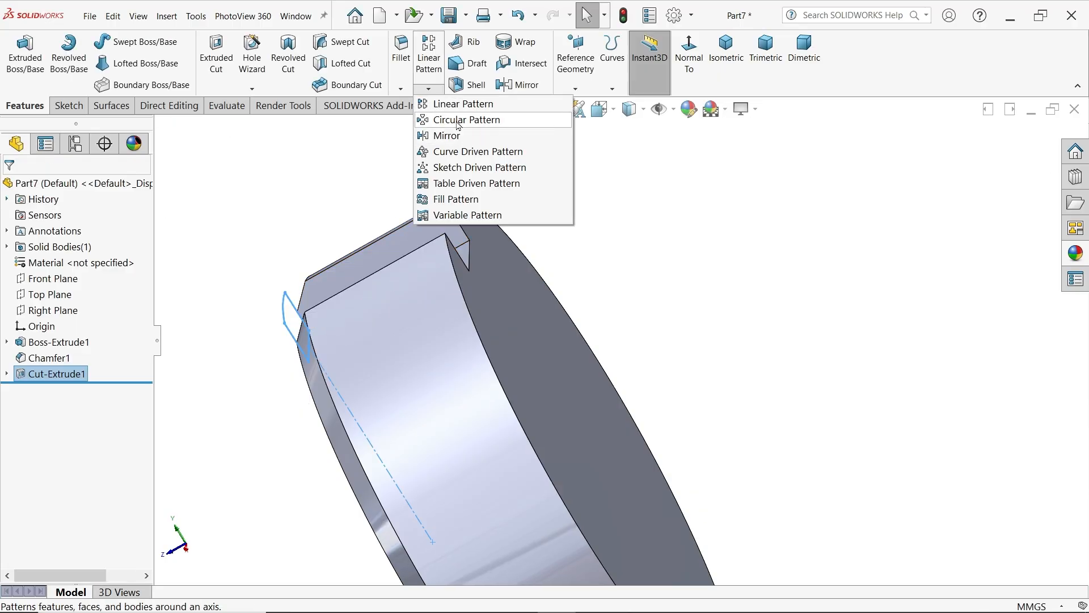
left_click(460, 119)
middle_click_drag(656, 258, 722, 230)
scroll(552, 487, "down", 3)
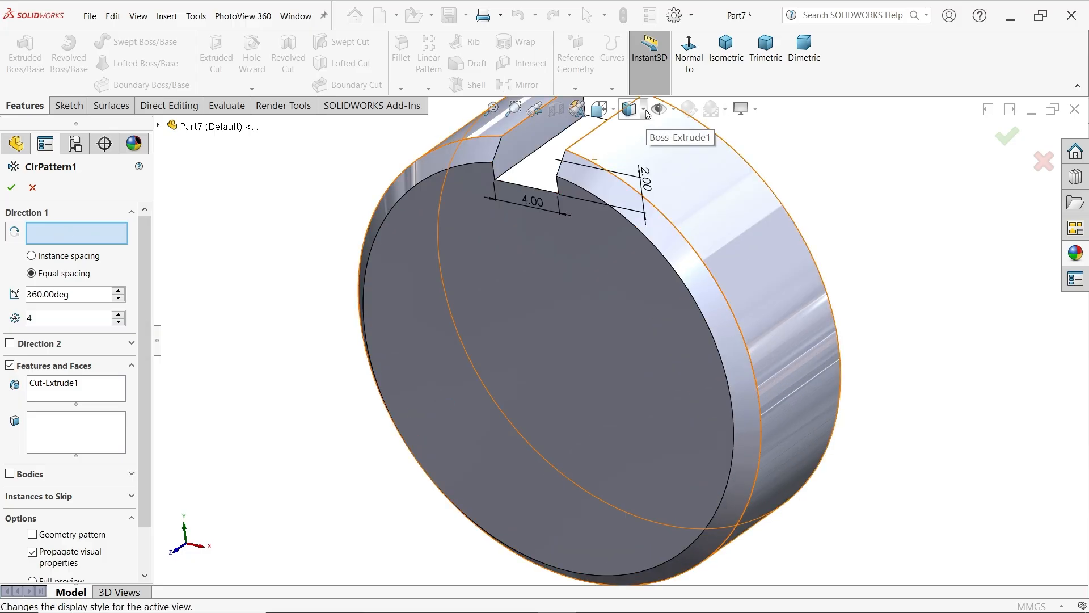
left_click(674, 109)
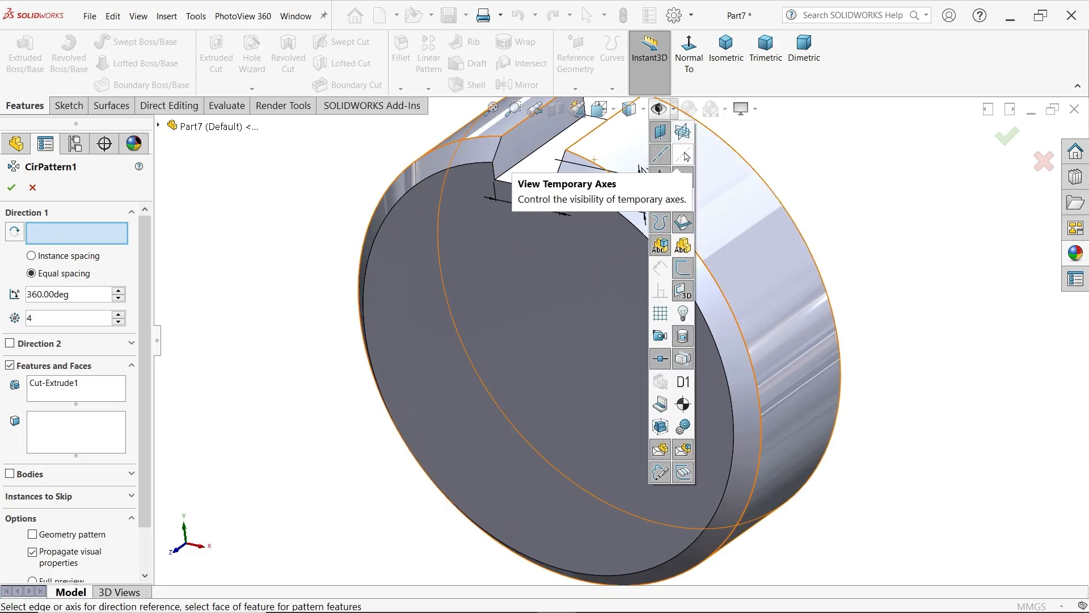
left_click(683, 154)
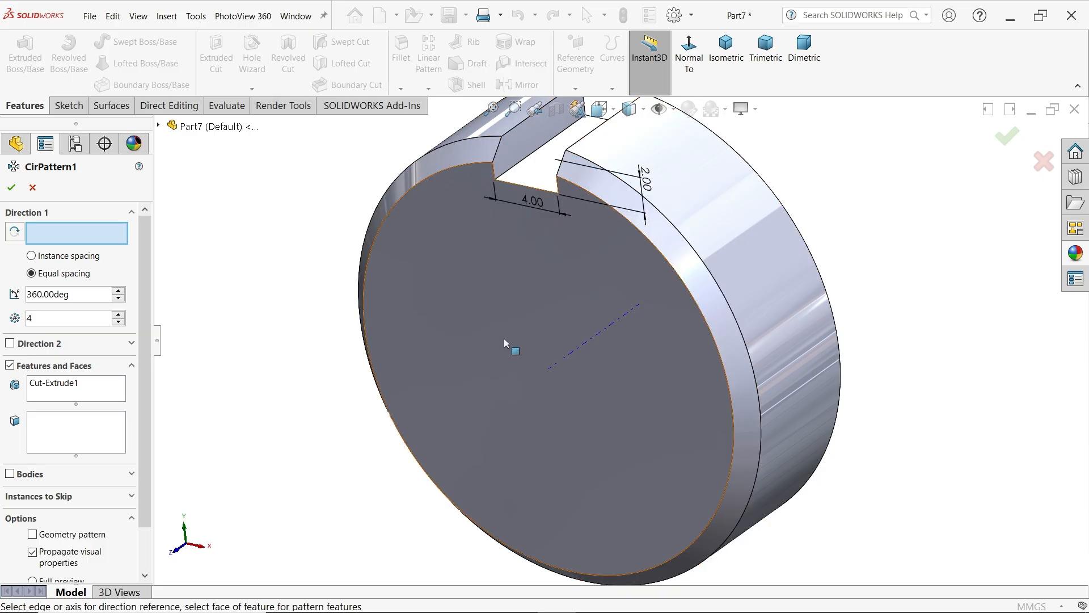
left_click(578, 349)
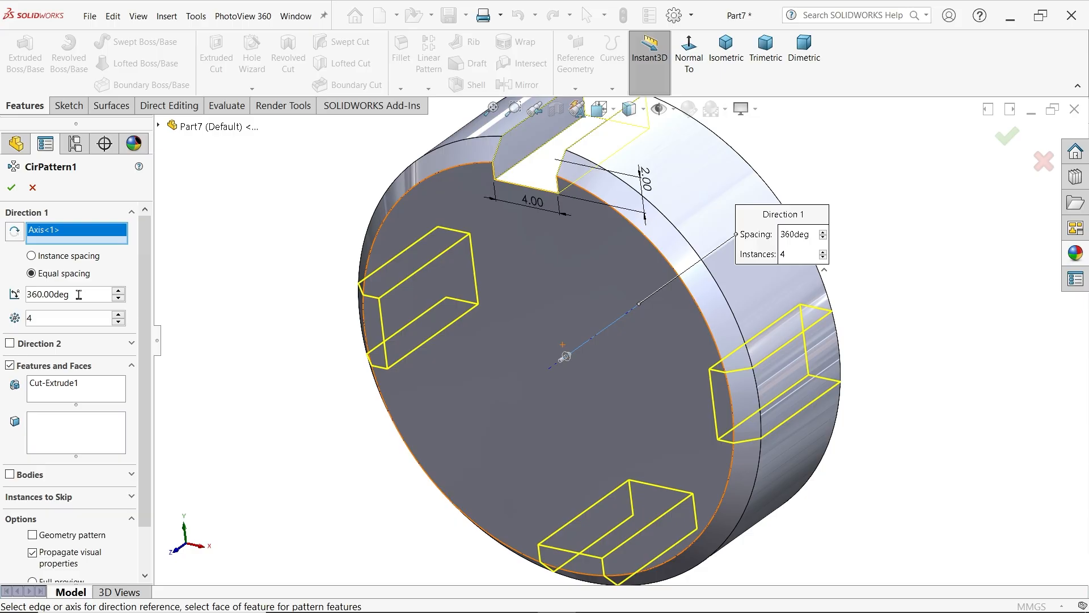
Try the circular notch pattern with a total angle of 180 degrees
left_click_drag(78, 294, 2, 296)
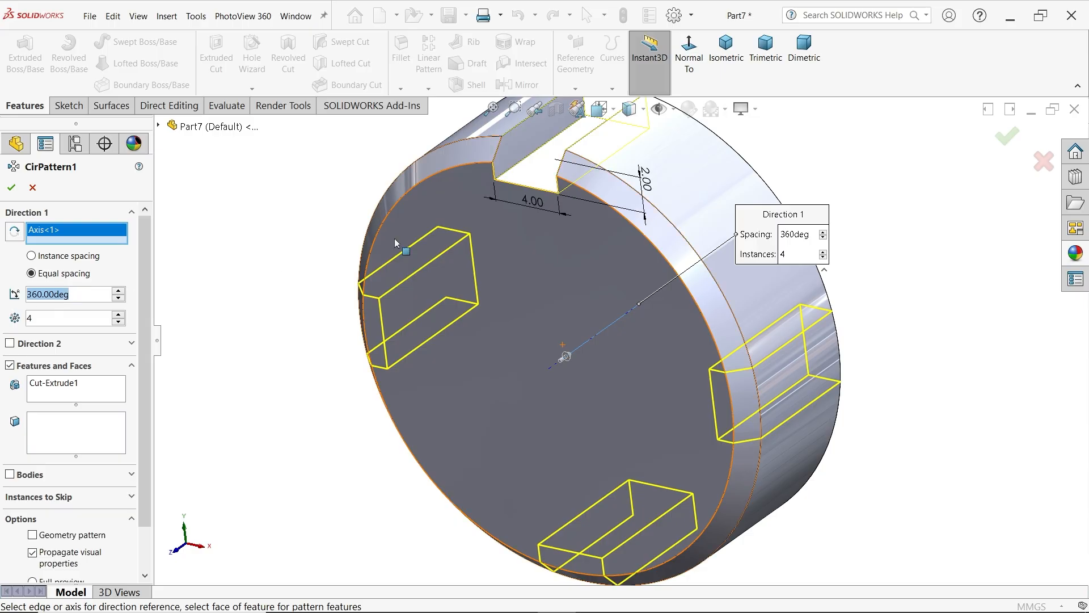
type("180")
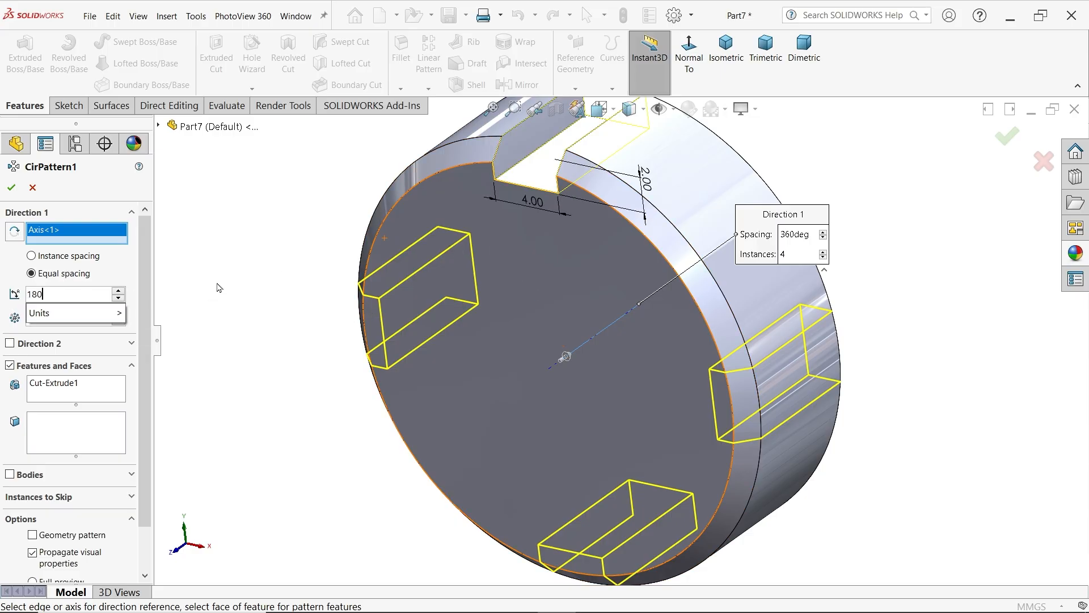
key("Return")
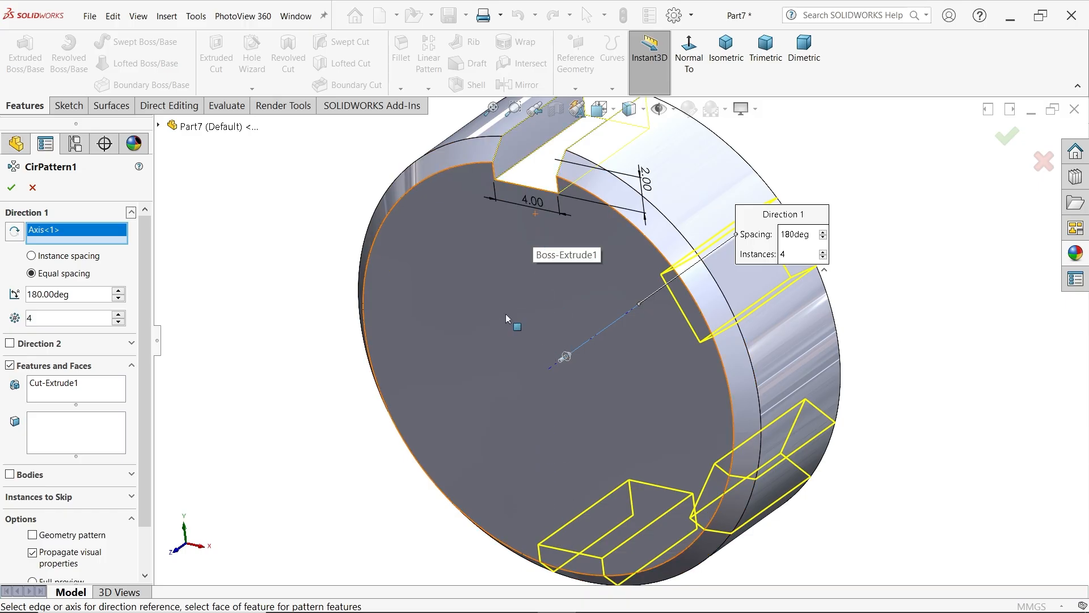
Set the notch pattern's total angle to 360 degrees and finish the four-instance circular pattern of the cut
double_click(86, 292)
type("360")
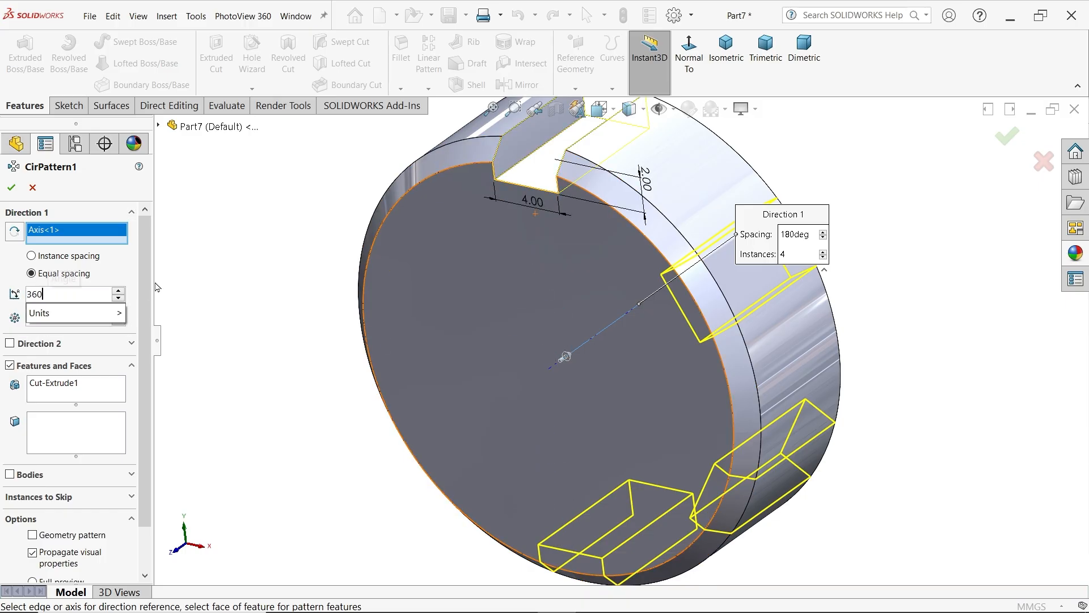
key("Return")
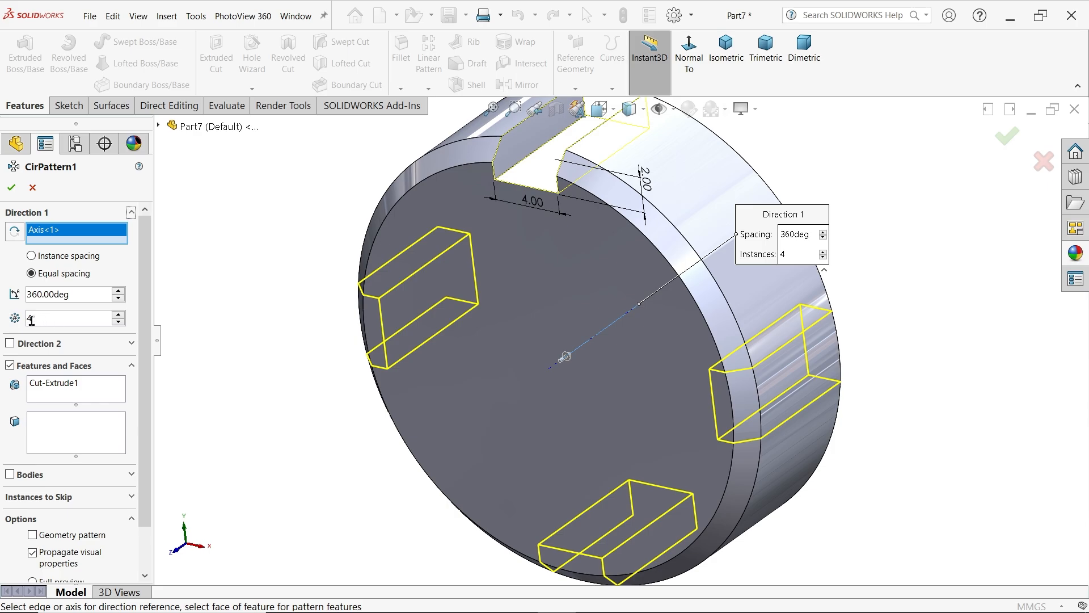
left_click(52, 384)
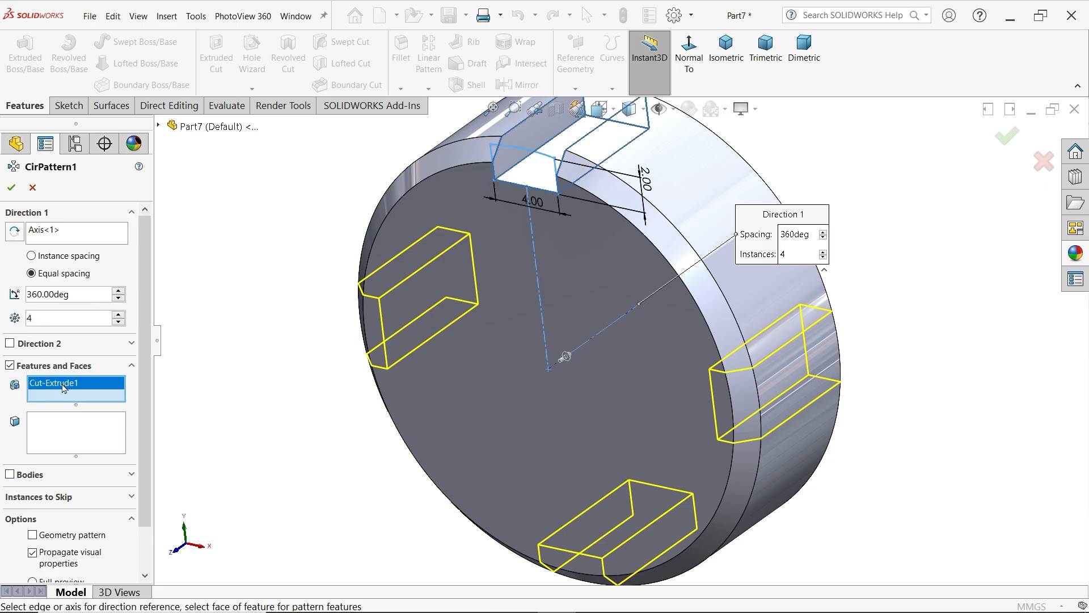
middle_click_drag(445, 343, 451, 352)
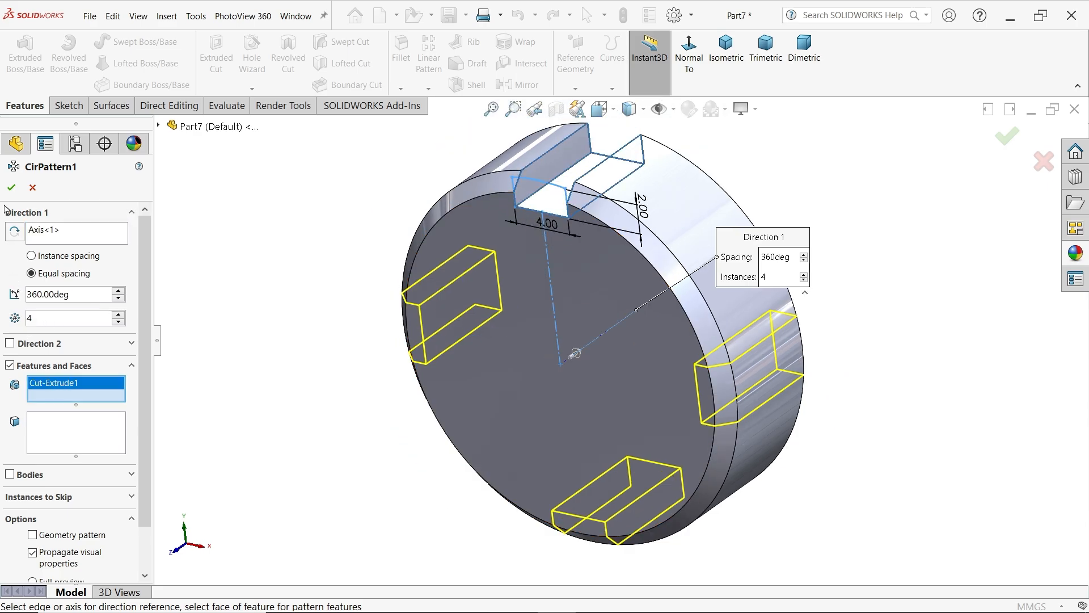
left_click(11, 187)
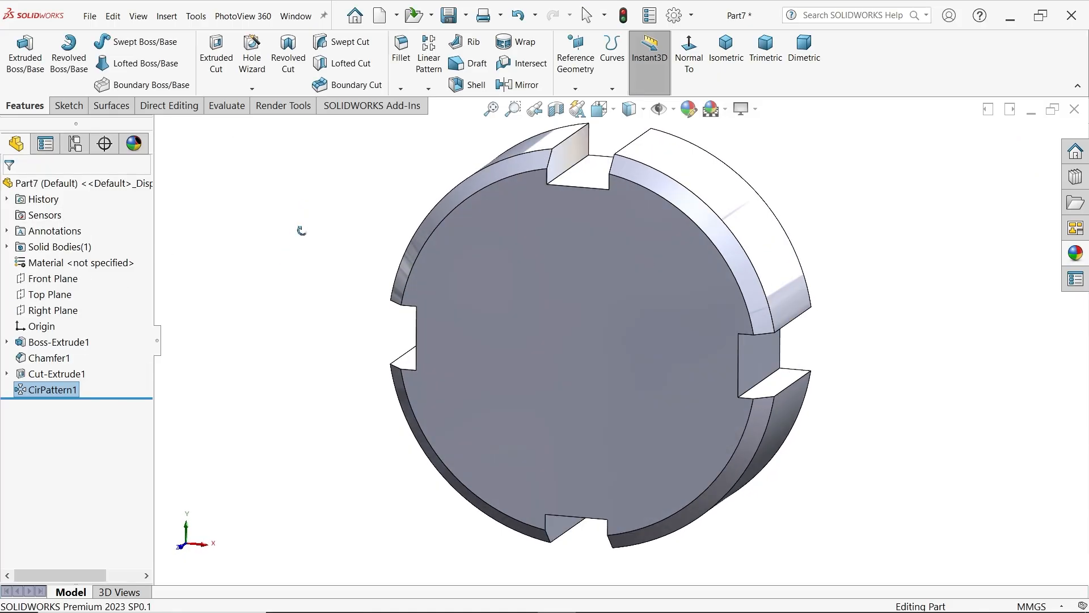
middle_click_drag(302, 230, 293, 258)
key("Escape")
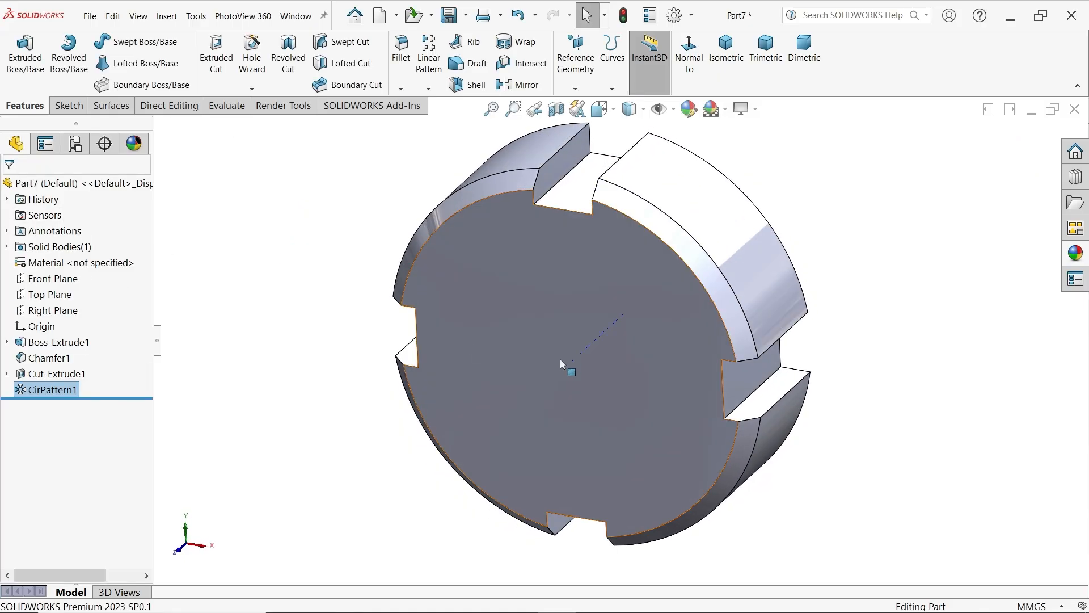
Set up a Hole Wizard straight tap as an ISO Bottoming Tapped Hole of size M12
left_click(251, 63)
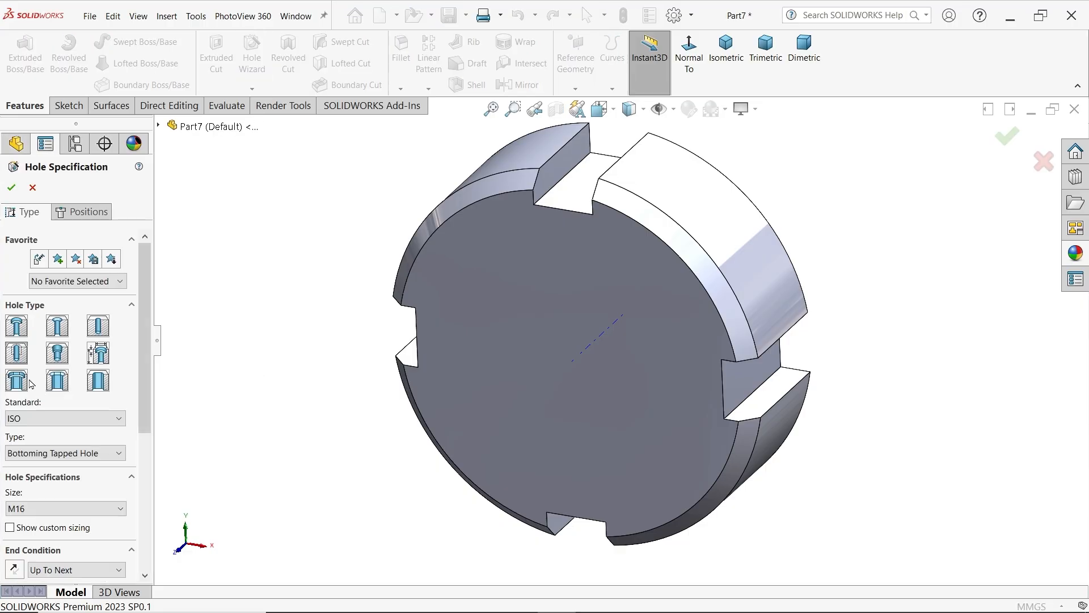
left_click(18, 354)
left_click(38, 454)
left_click(38, 459)
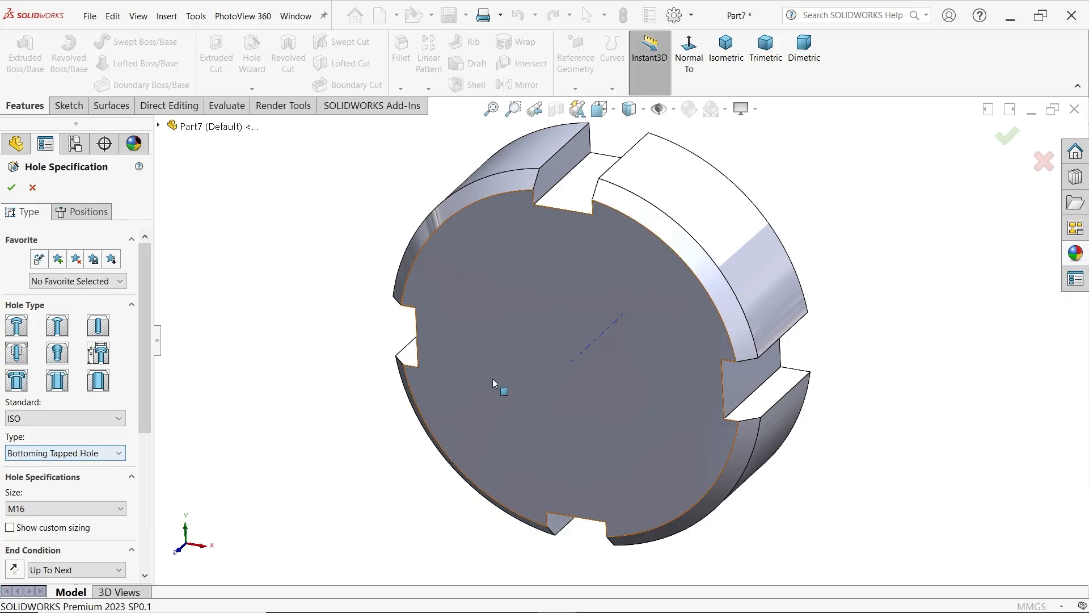
scroll(85, 352, "down", 5)
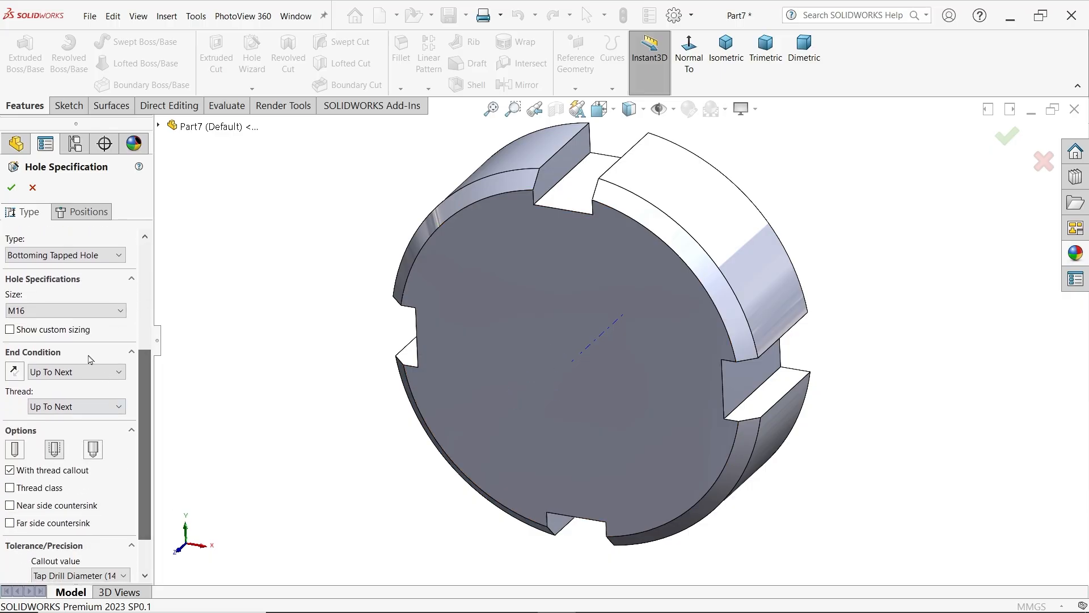
left_click(70, 310)
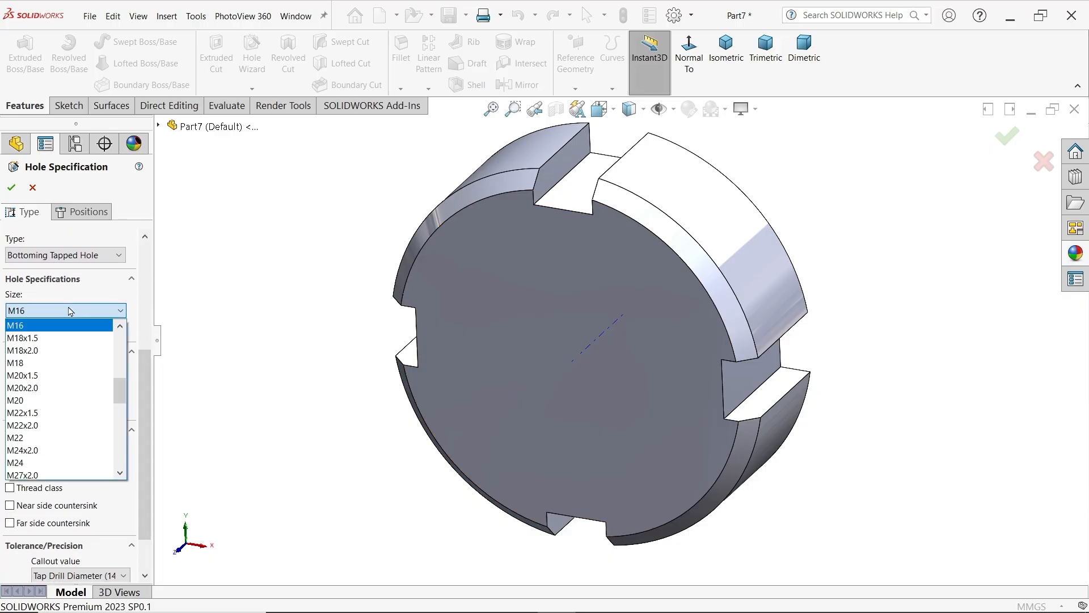
scroll(44, 381, "up", 4)
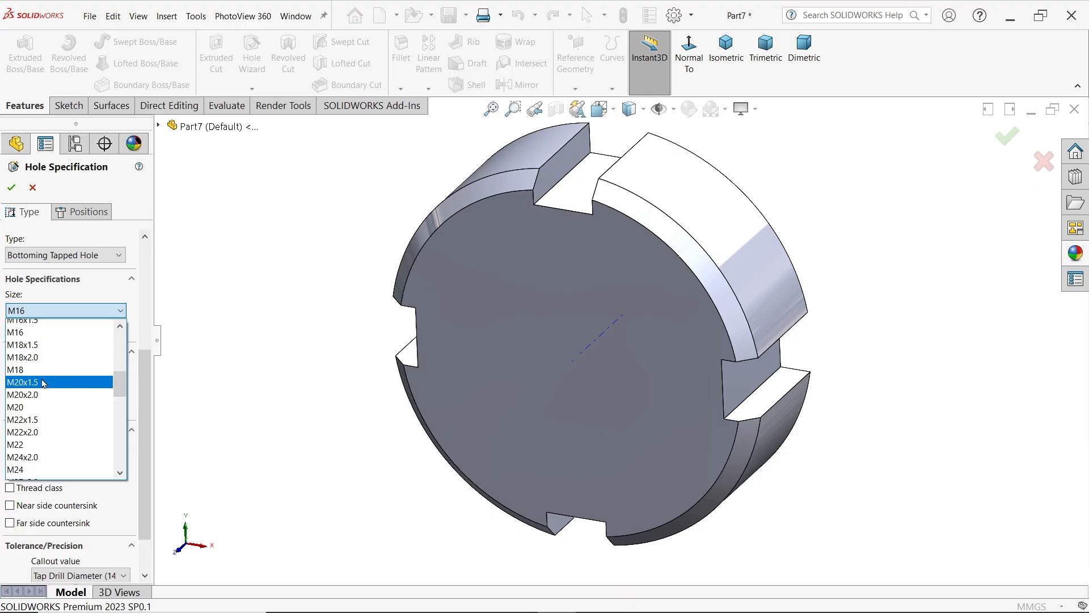
scroll(43, 382, "up", 1)
left_click(27, 465)
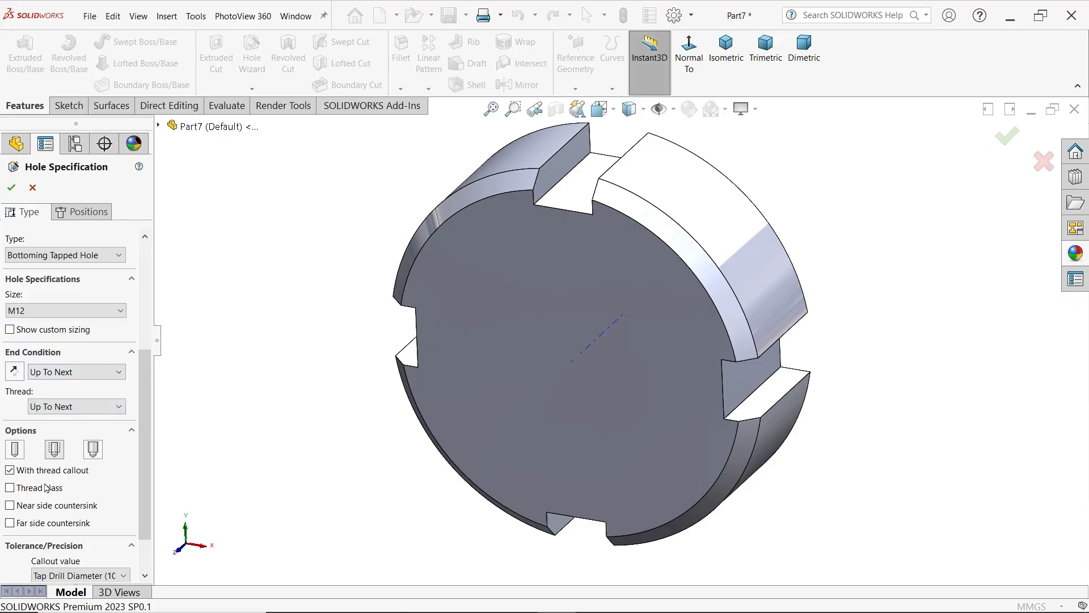
Place the tapped hole at the origin on the disc's chamfered front face and create it
left_click(83, 211)
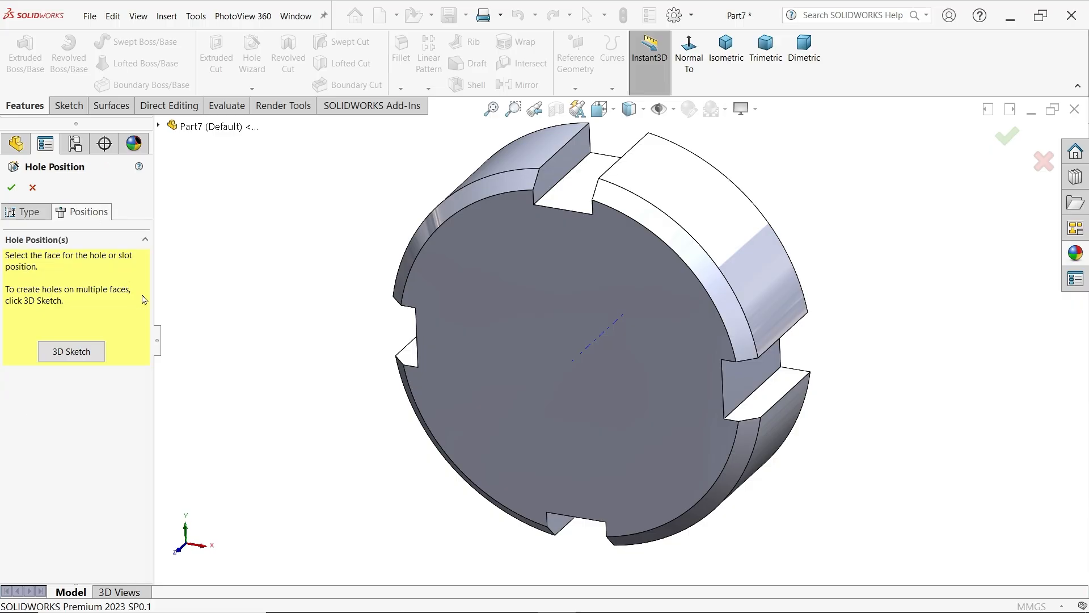
left_click(584, 361)
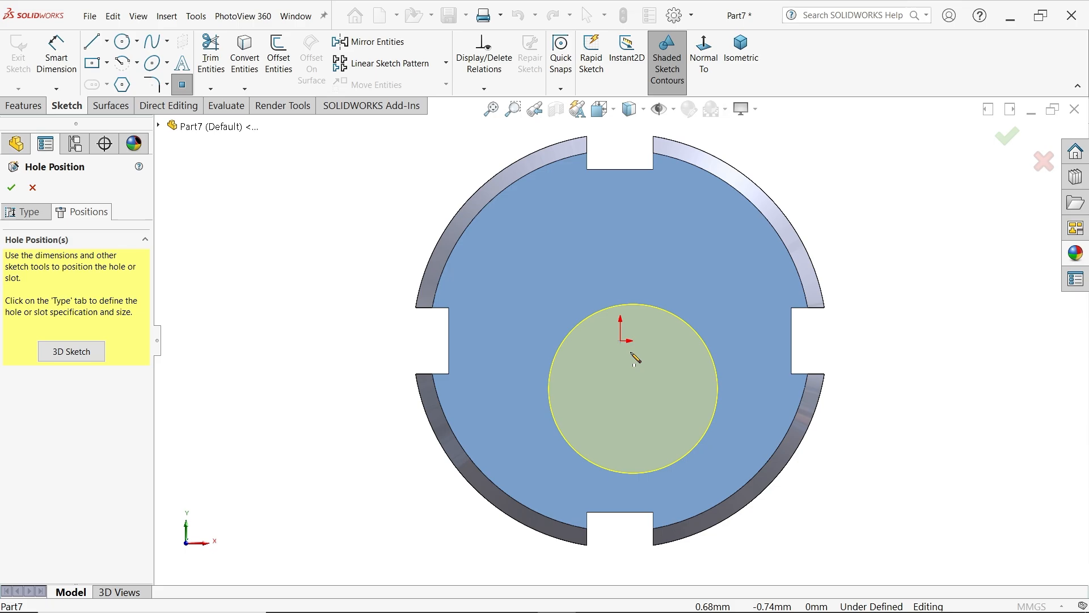
left_click(624, 344)
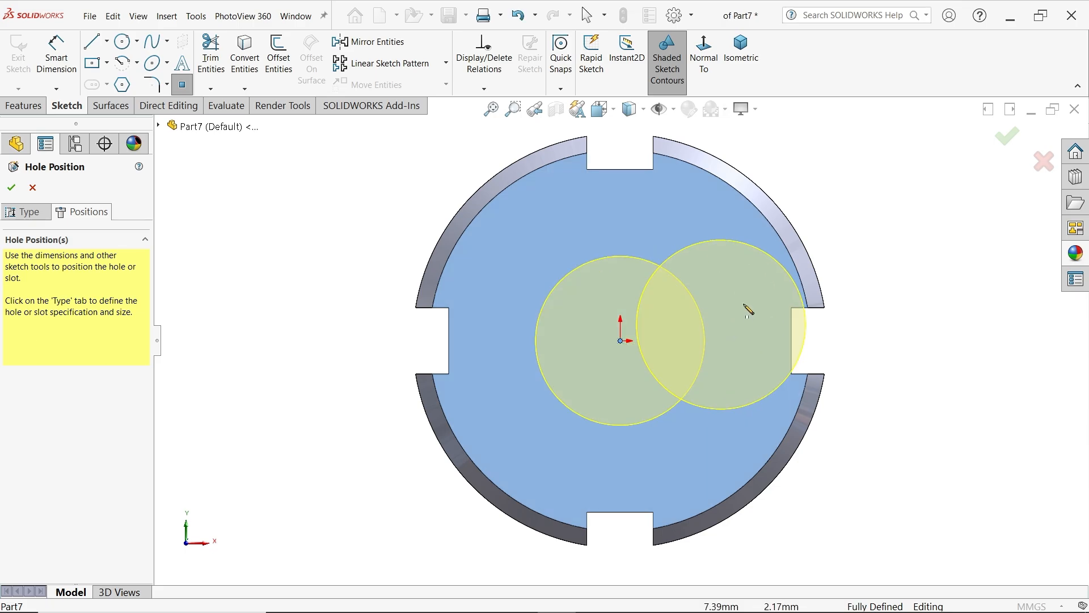
middle_click_drag(871, 238, 811, 293)
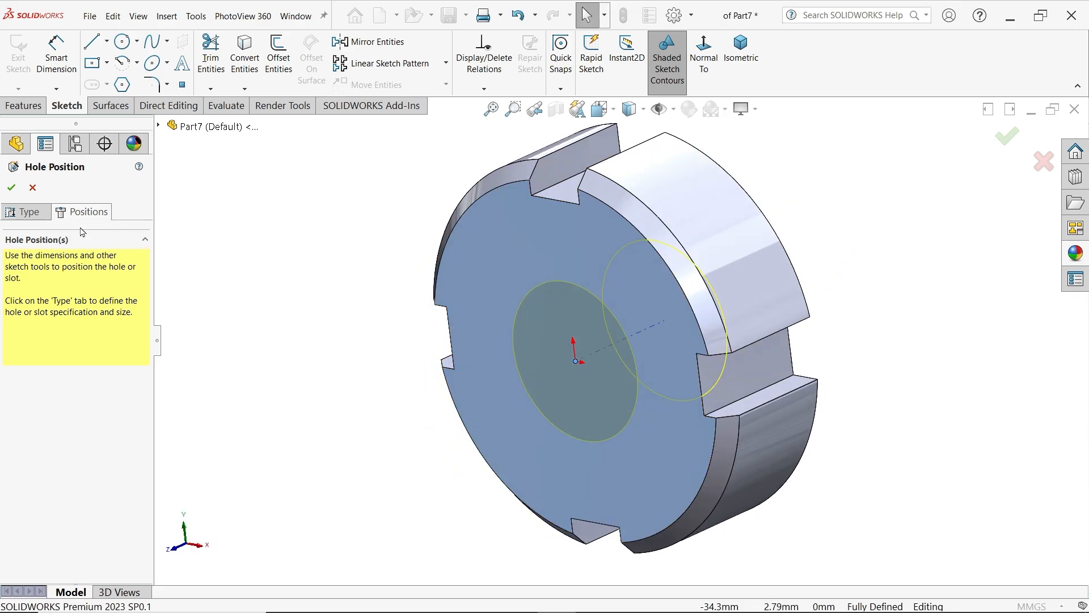
left_click(12, 187)
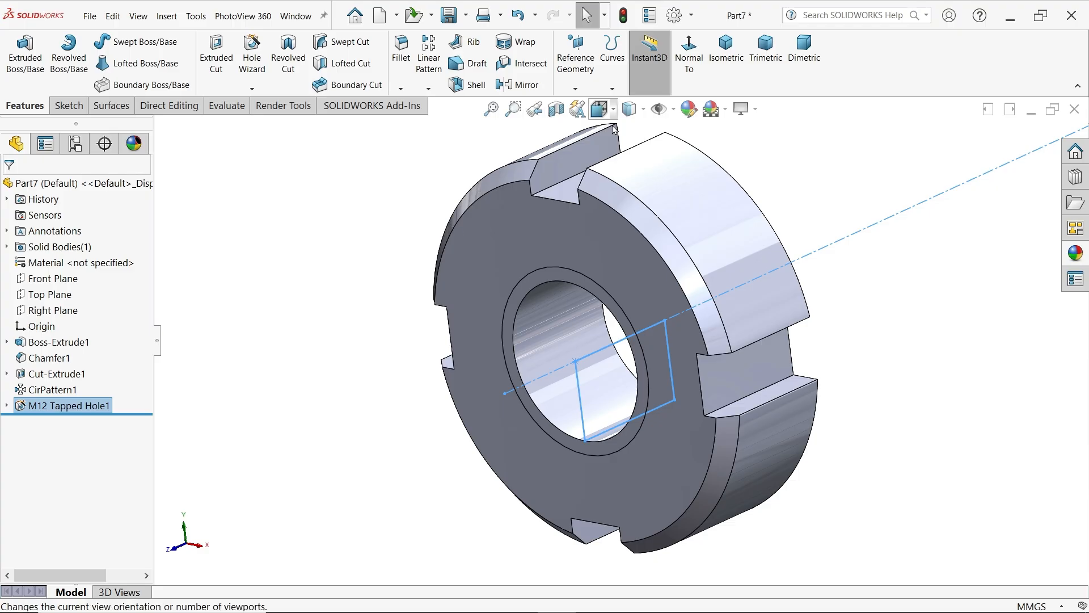
Turn on shaded cosmetic threads in the document's detailing properties
left_click(674, 17)
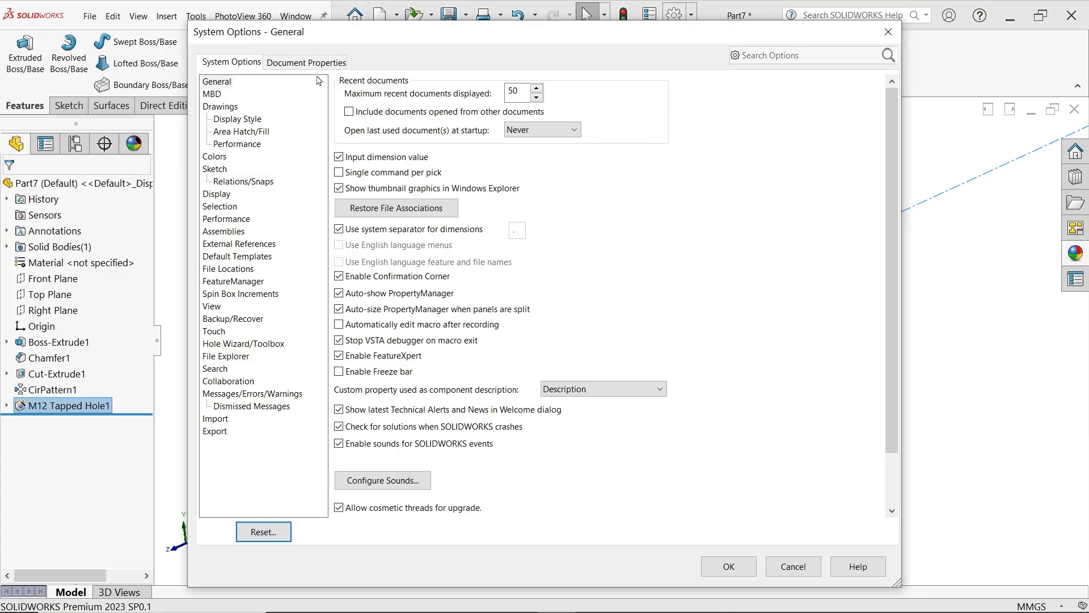
left_click(307, 61)
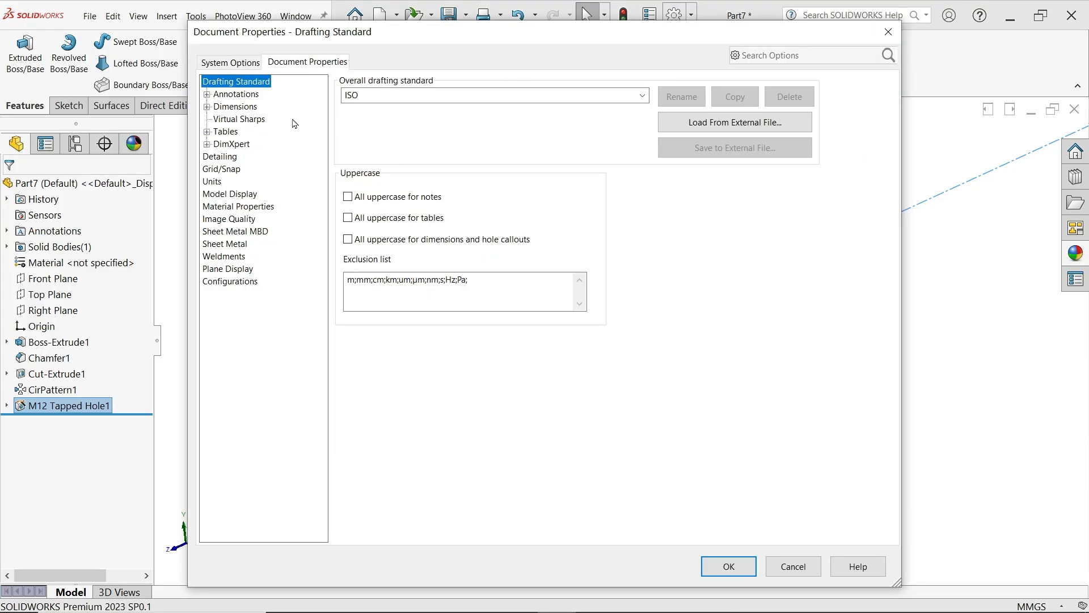
left_click(220, 158)
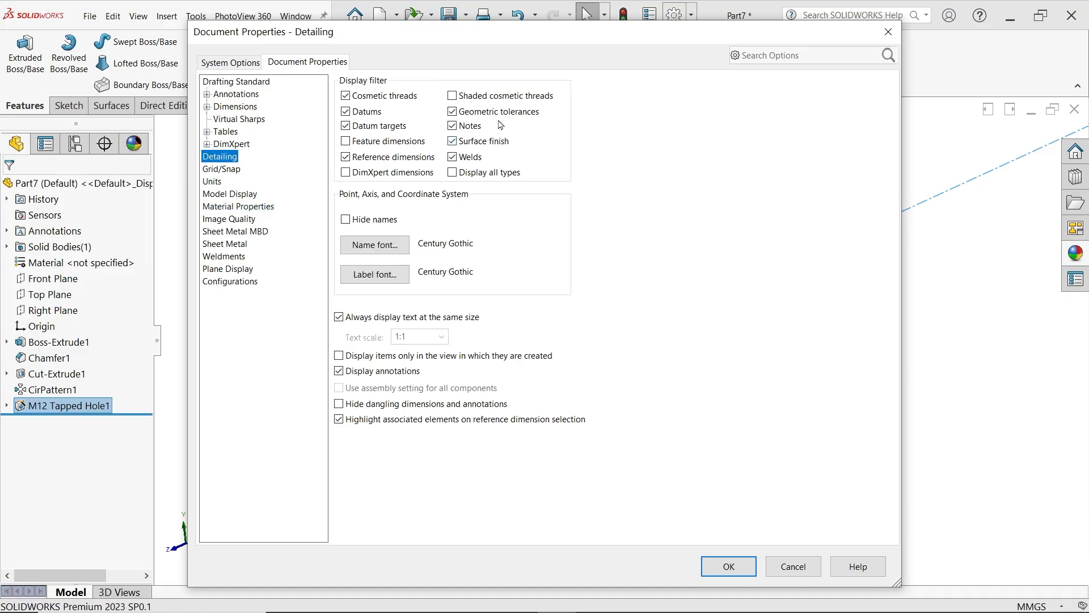
left_click(710, 563)
left_click(286, 340)
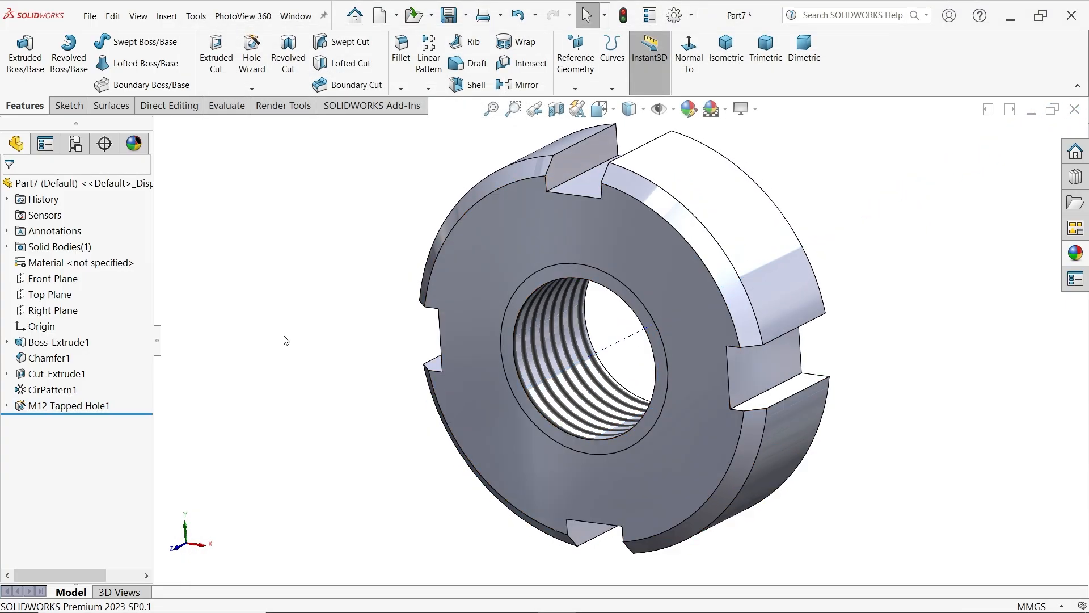
Assign Plain Carbon Steel to the nut and apply a light green color appearance to the whole part
right_click(65, 265)
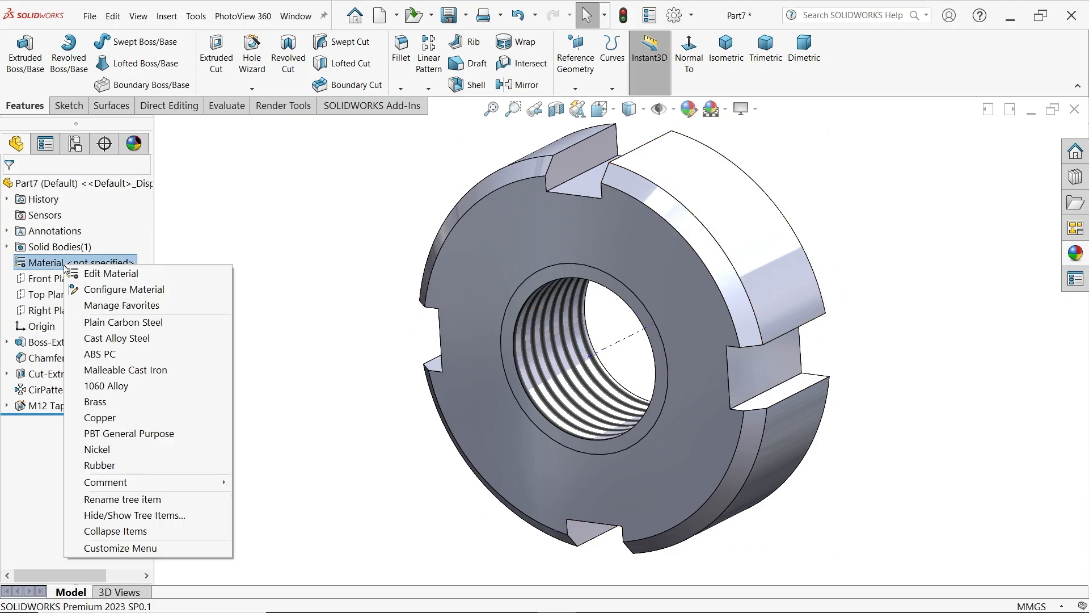
left_click(125, 323)
left_click(1075, 254)
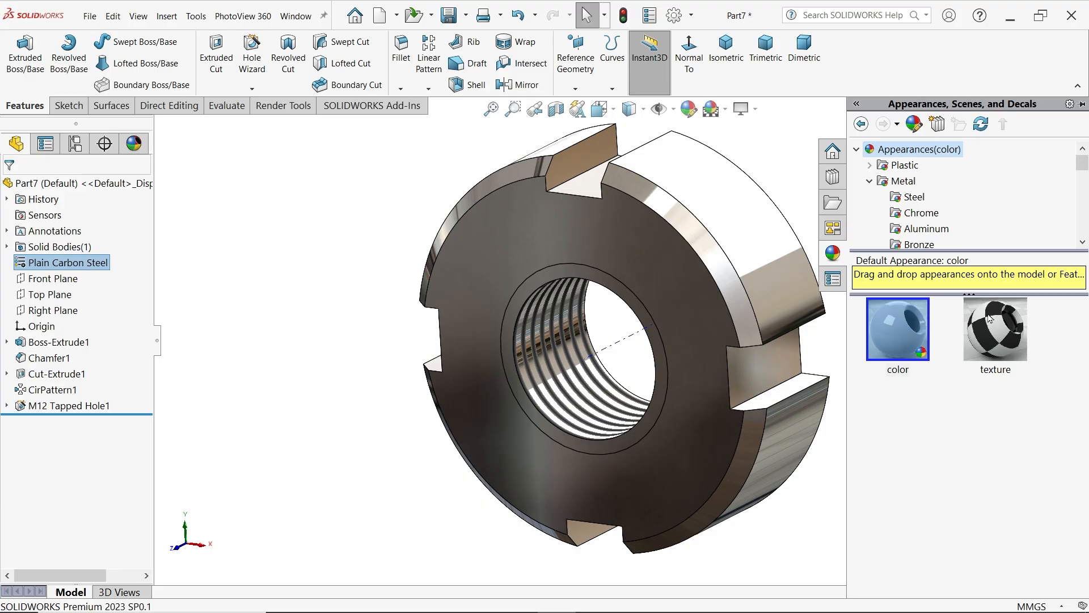
left_click(907, 326)
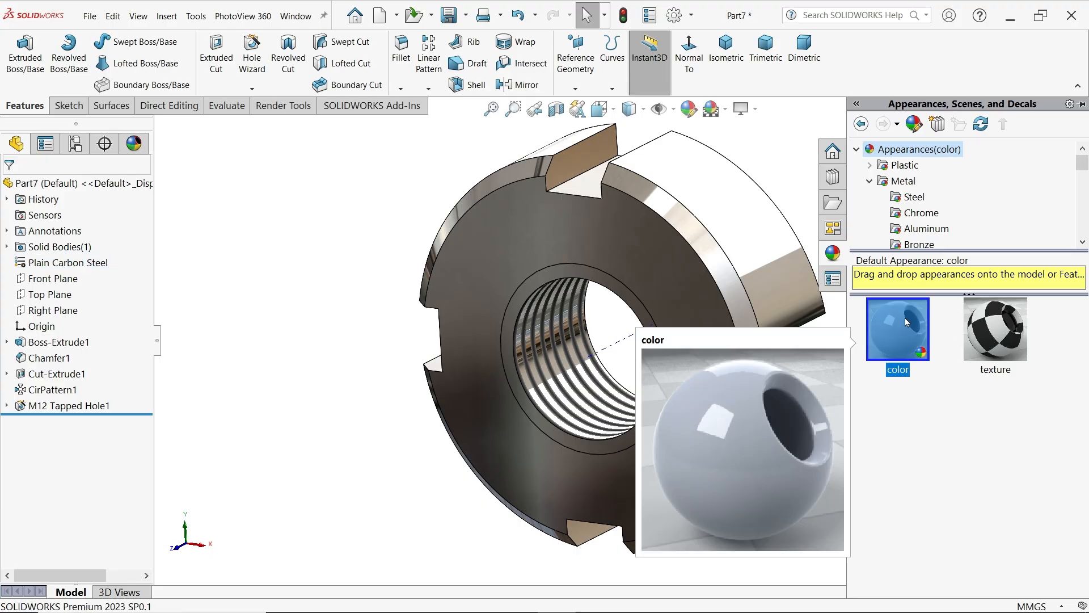
double_click(904, 317)
left_click(688, 110)
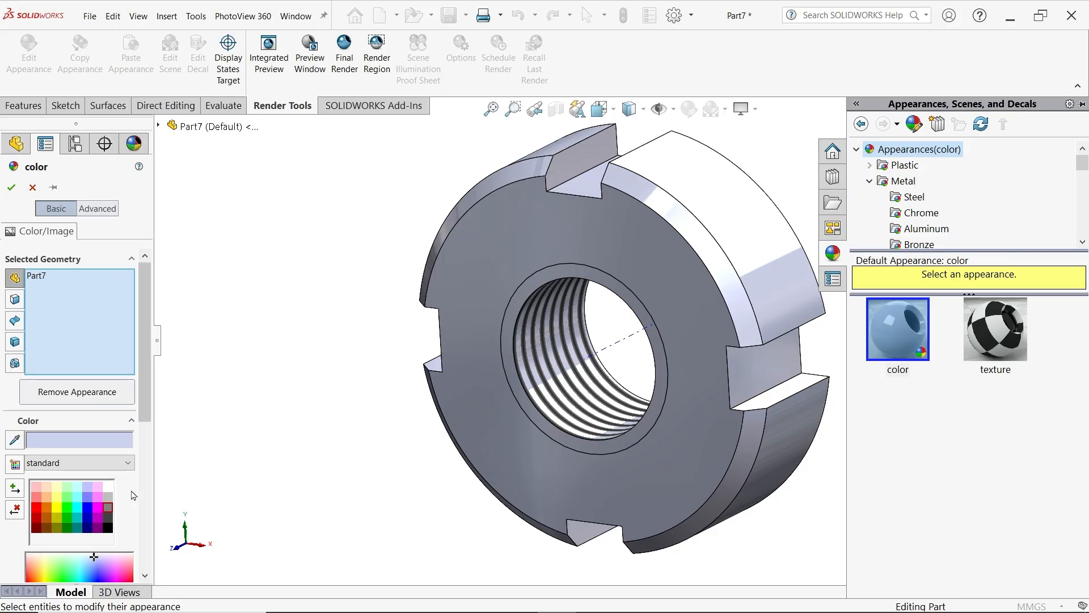
left_click(67, 502)
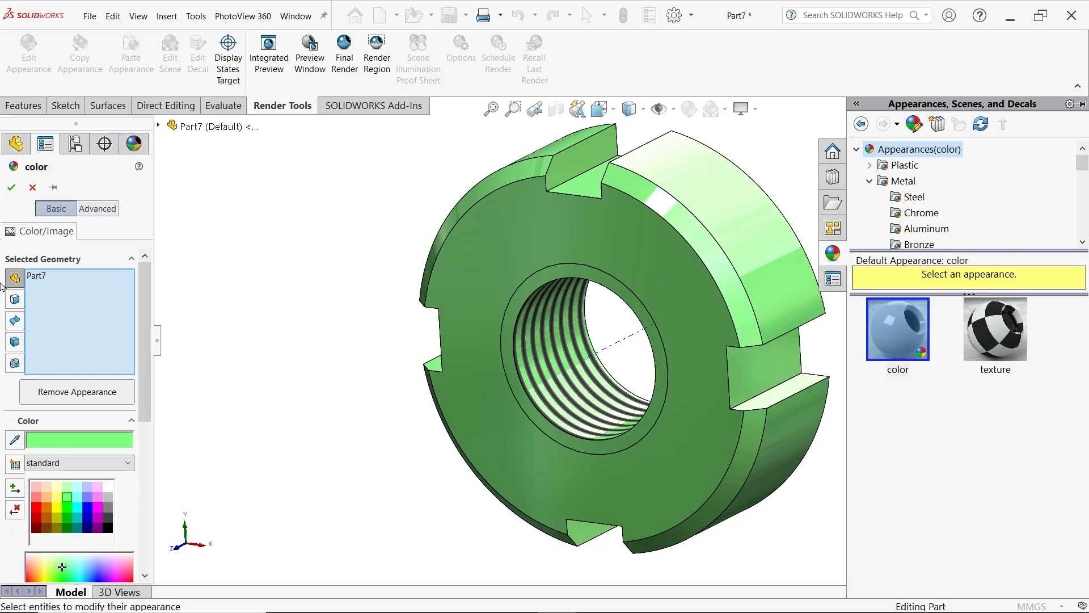
left_click(11, 187)
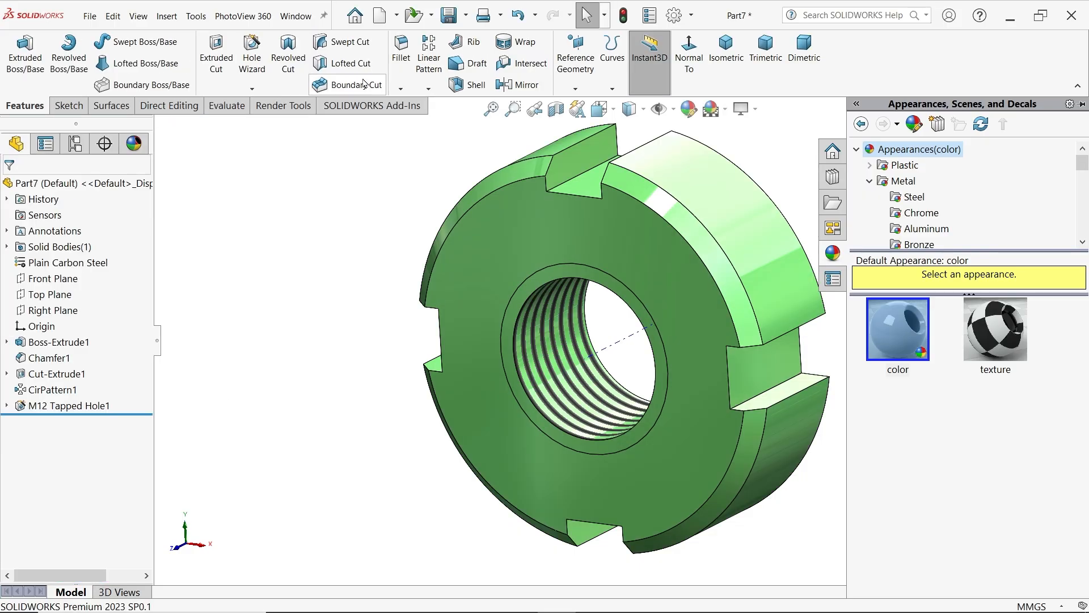
Save the part as Lock Nut M12 in the CRANE HOOK DRAWING folder
left_click(449, 17)
type("Lock Nut M12")
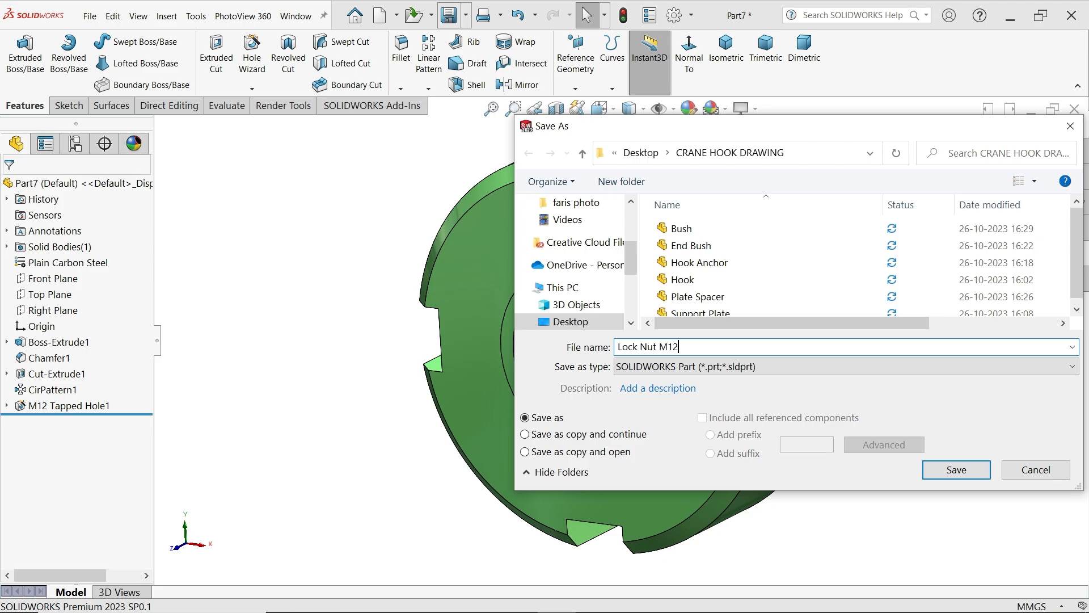
left_click(943, 477)
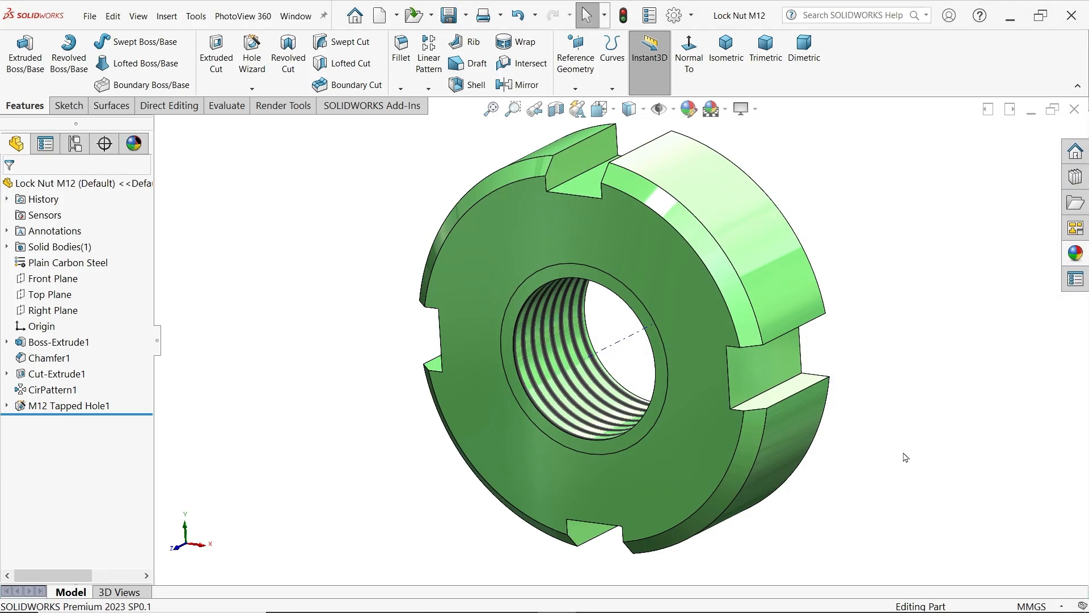
Check the Lock Nut M15 views and dimensions in CRANE HOOK DRAWING.PNG and return to the nut model in SOLIDWORKS
scroll(854, 418, "up", 1)
scroll(826, 303, "down", 1)
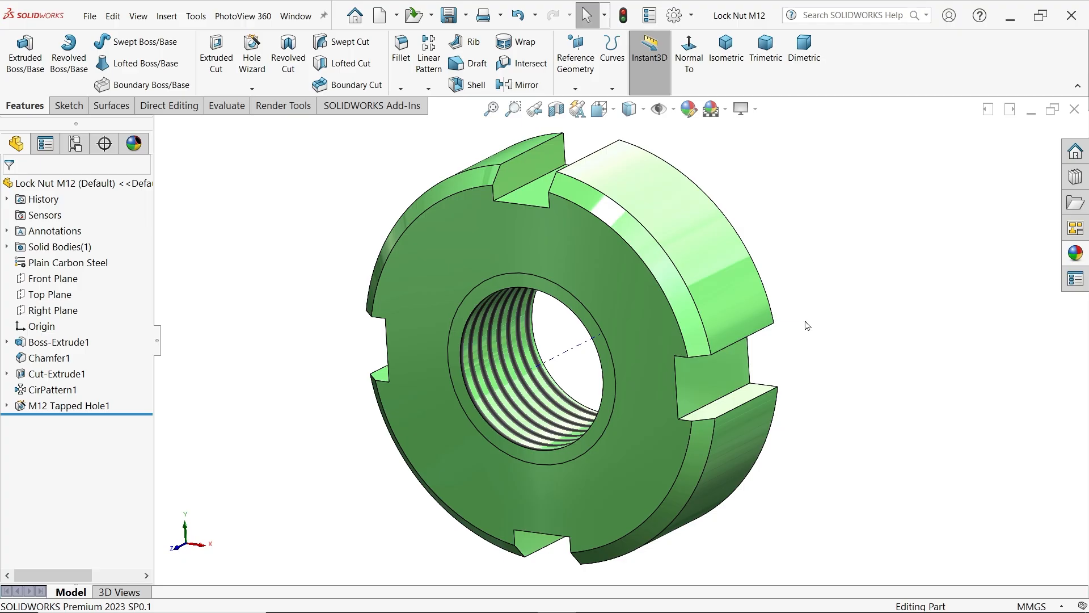
key("alt+Tab")
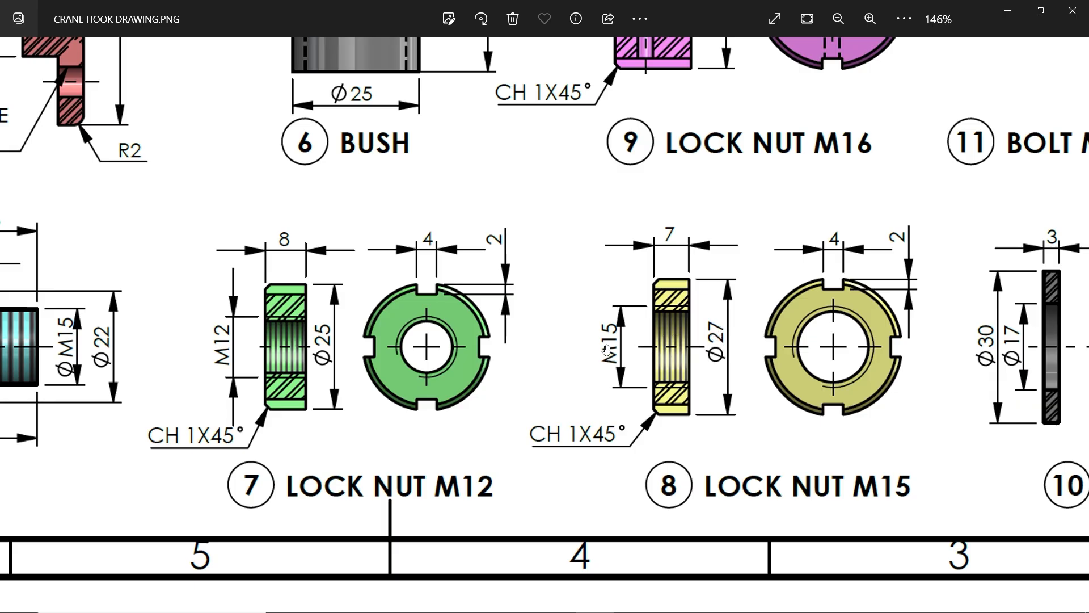
left_click(1010, 15)
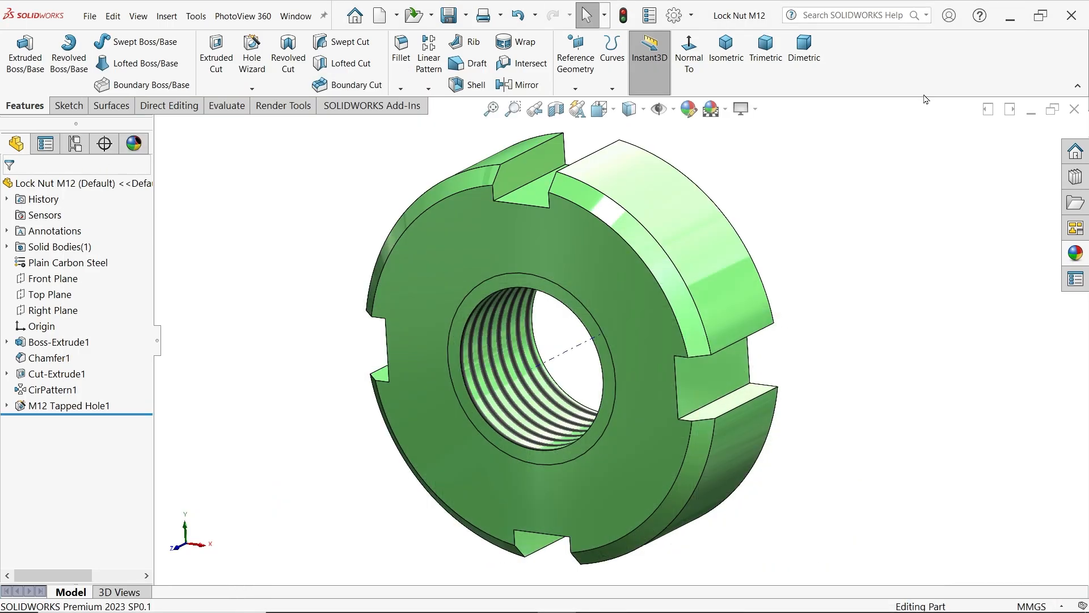
Set the extrusion thickness of the nut body to 7 mm
left_click(56, 342)
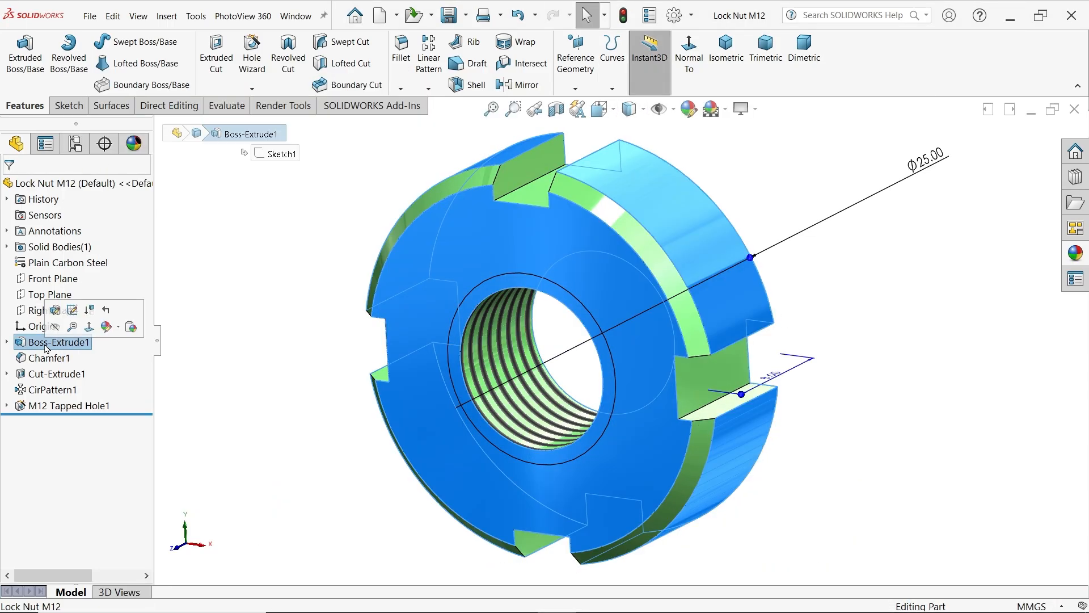
double_click(772, 376)
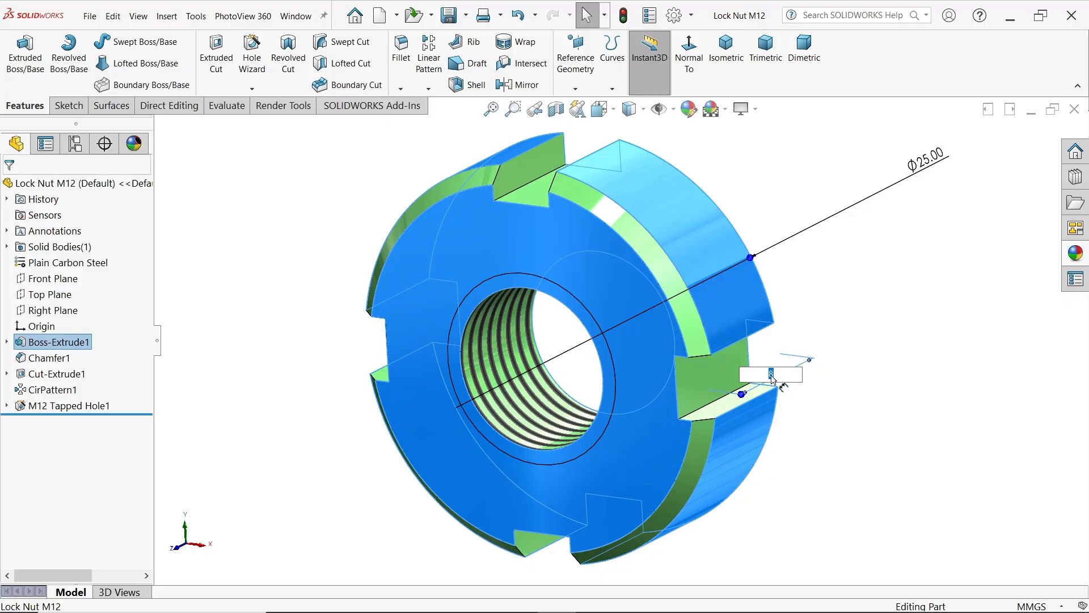
type("7")
key("Return")
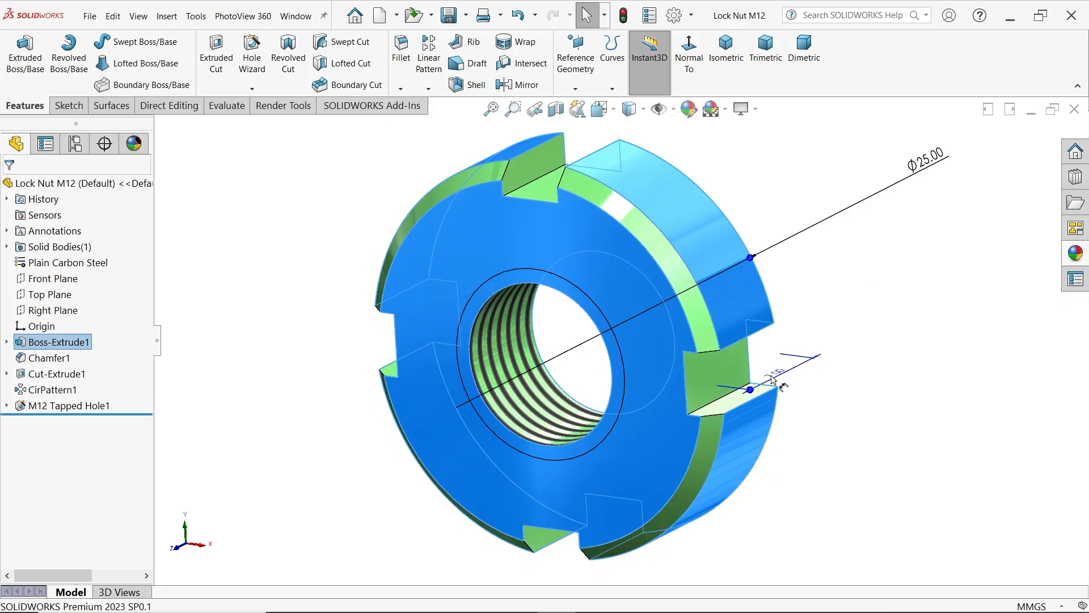
Review the nut's chamfer, slot cut and circular pattern, and look through the ISO sizes offered for the tapped hole
left_click(59, 358)
left_click(60, 374)
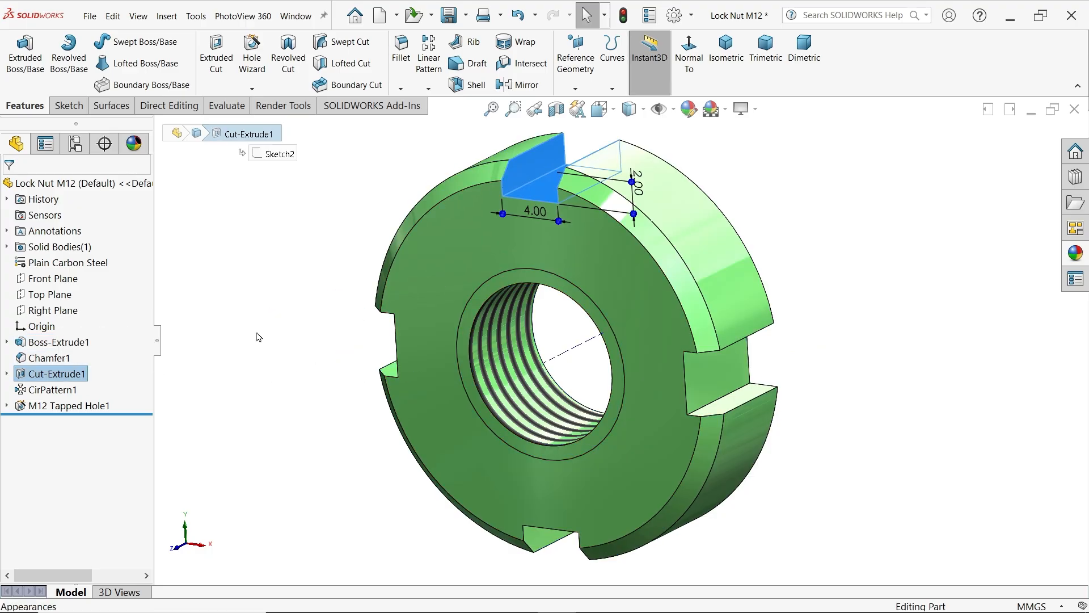
left_click(64, 391)
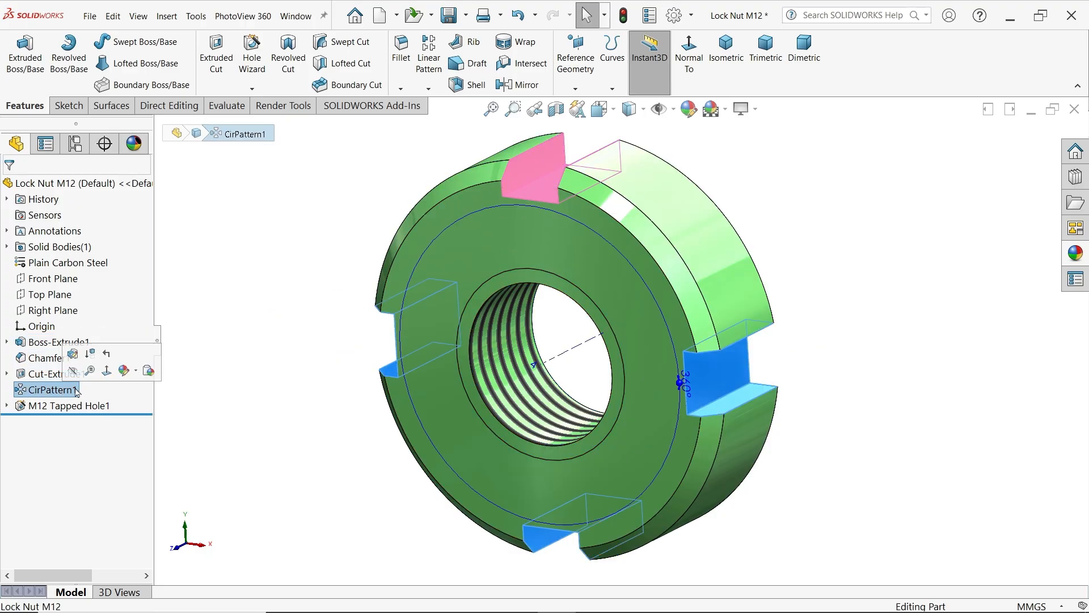
left_click(77, 409)
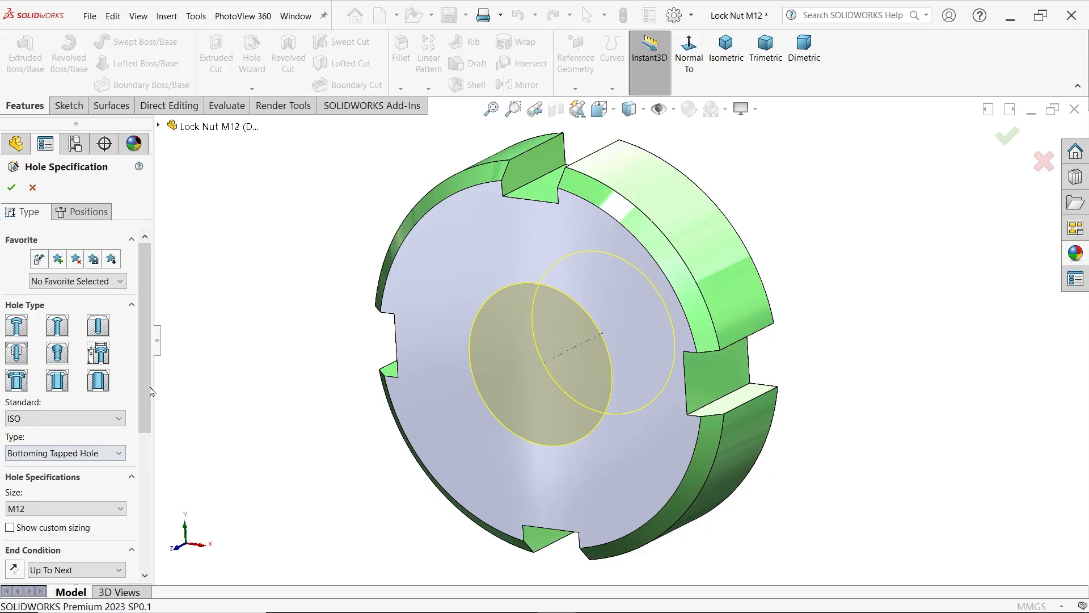
scroll(99, 397, "down", 3)
left_click(102, 383)
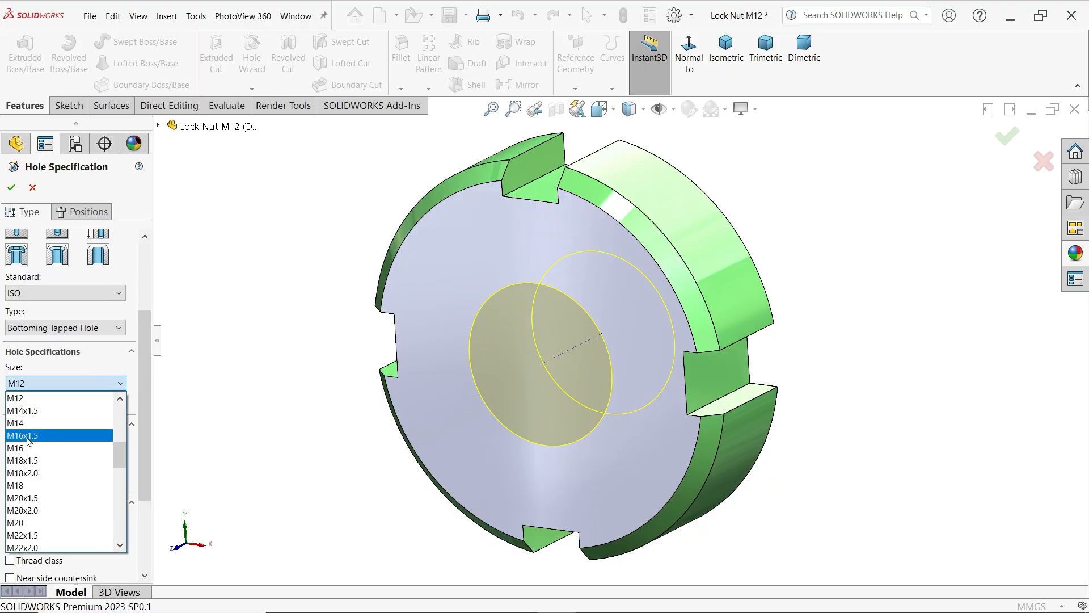
left_click(76, 299)
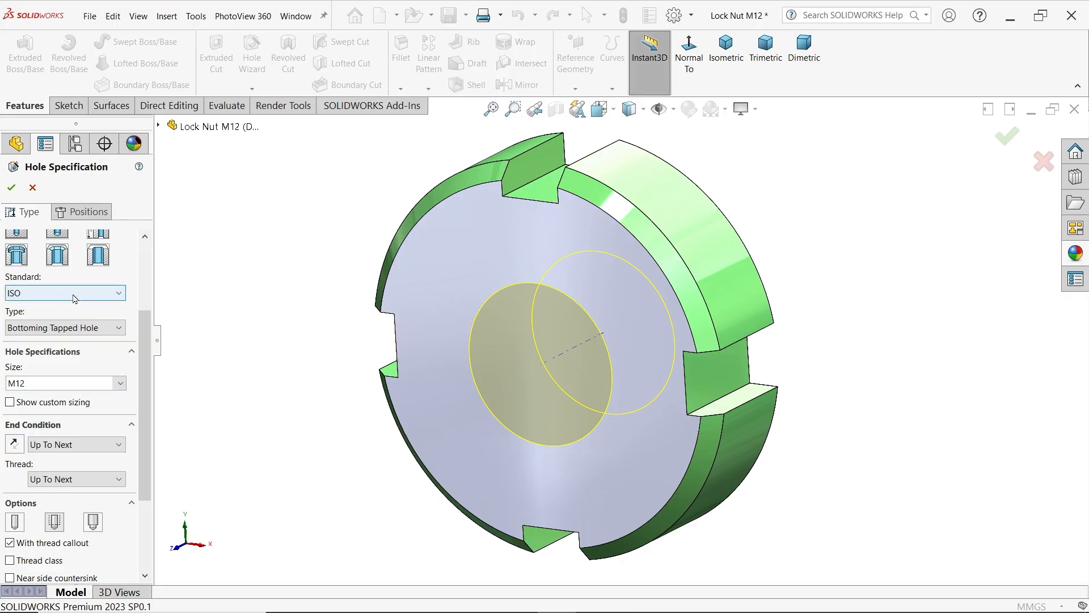
Change the bottoming tapped hole to the DIN standard with size M16, check its centre position and accept the edit
left_click(76, 294)
scroll(45, 351, "up", 1)
left_click(44, 352)
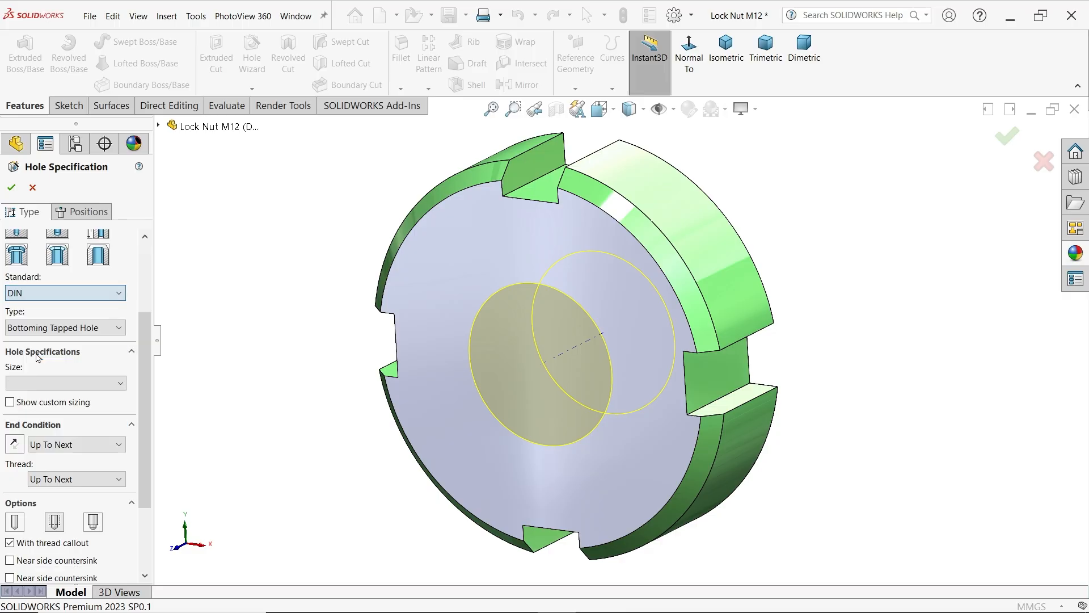
left_click(62, 383)
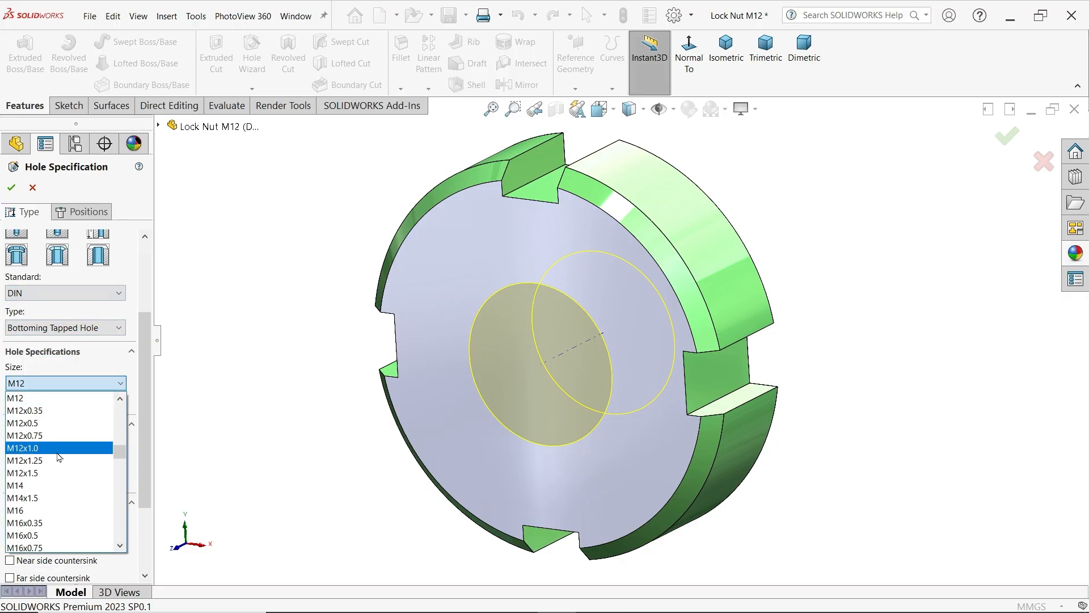
left_click(19, 510)
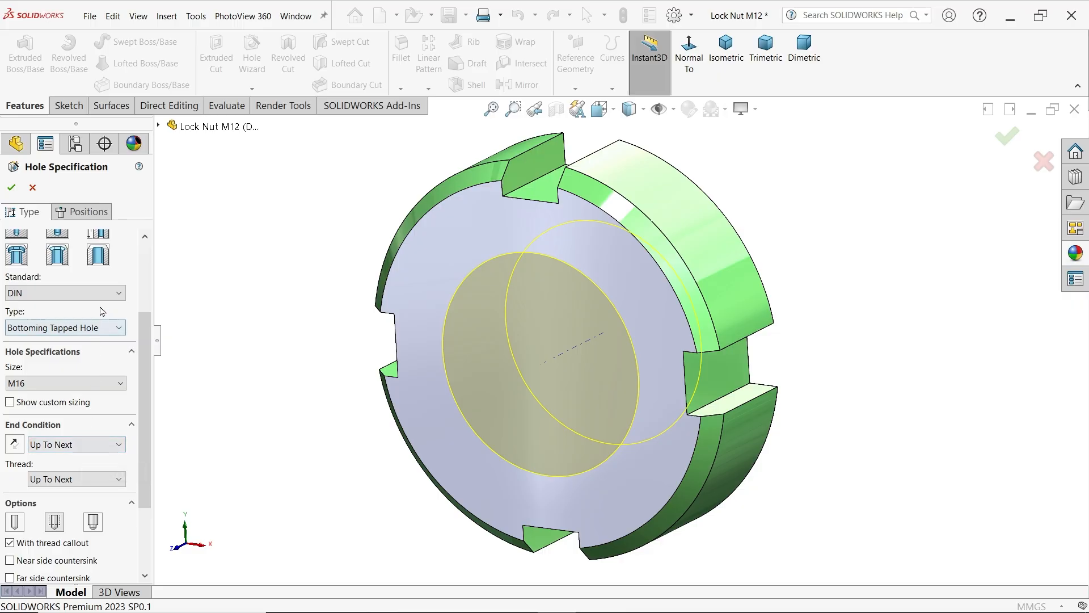
left_click(88, 212)
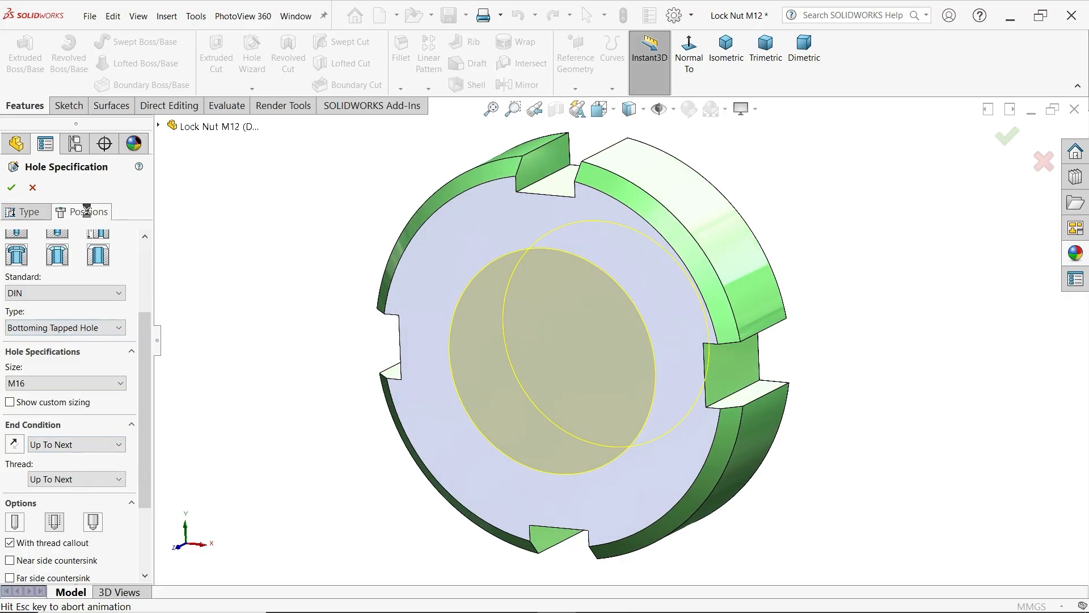
left_click(626, 346)
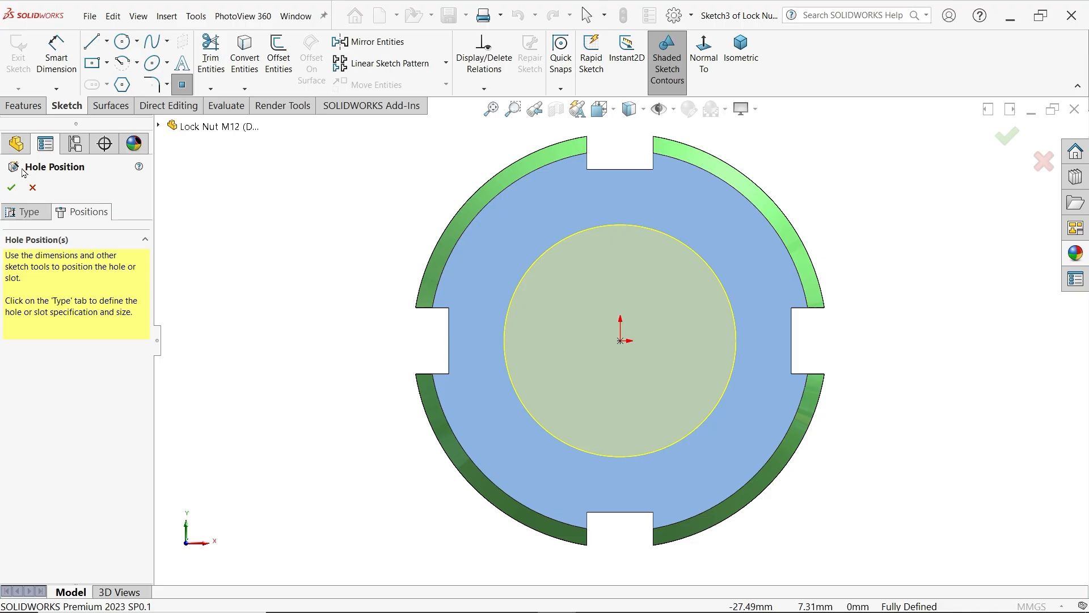
left_click(12, 188)
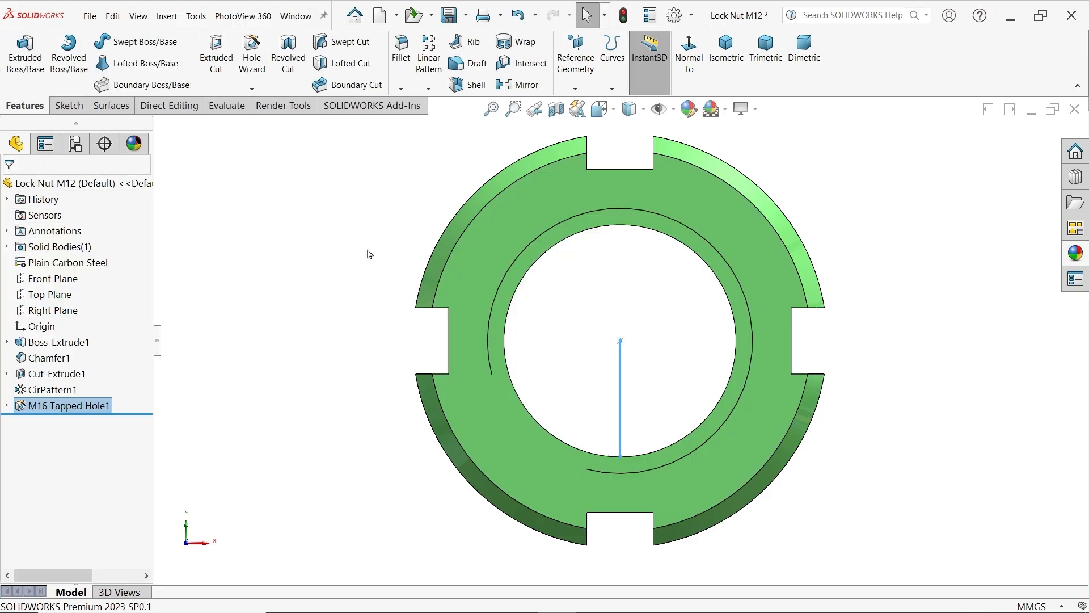
Set the nut body's outer diameter to 27 mm and rebuild the part
middle_click_drag(369, 251, 305, 300)
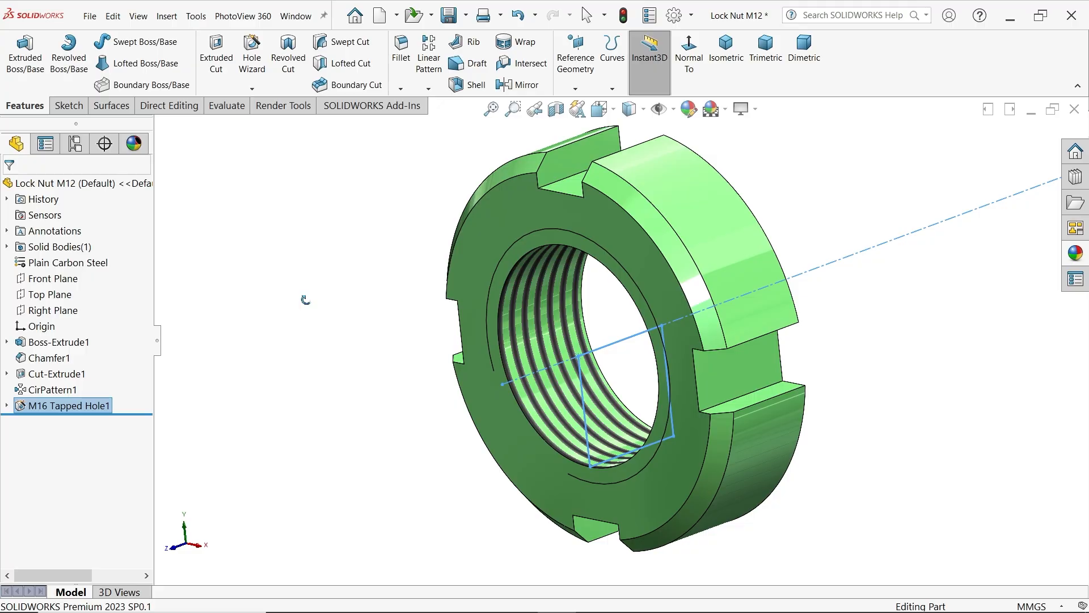
key("Escape")
left_click(58, 341)
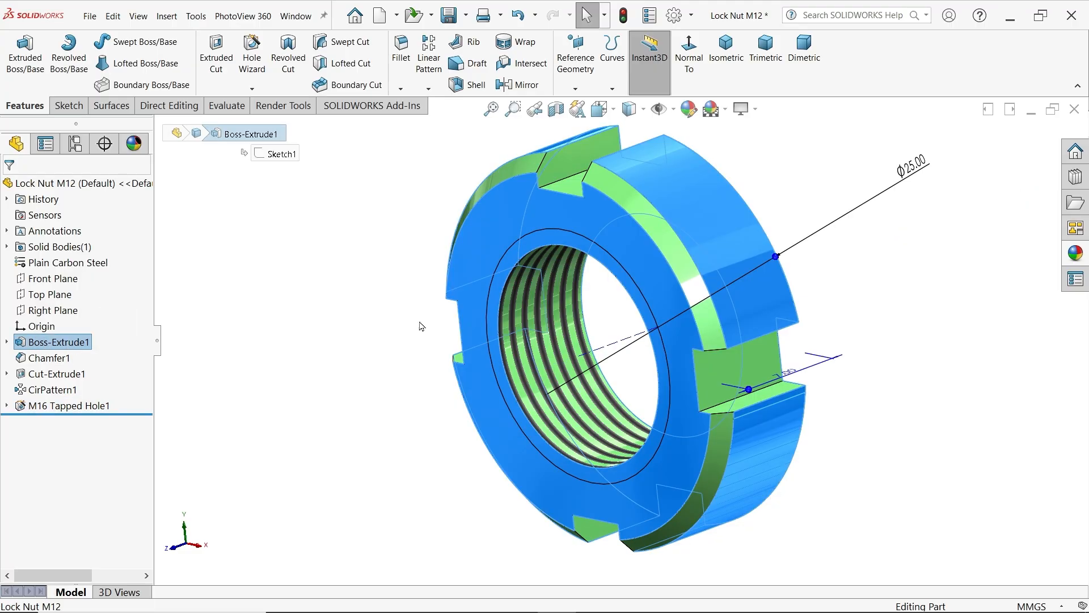
key("f")
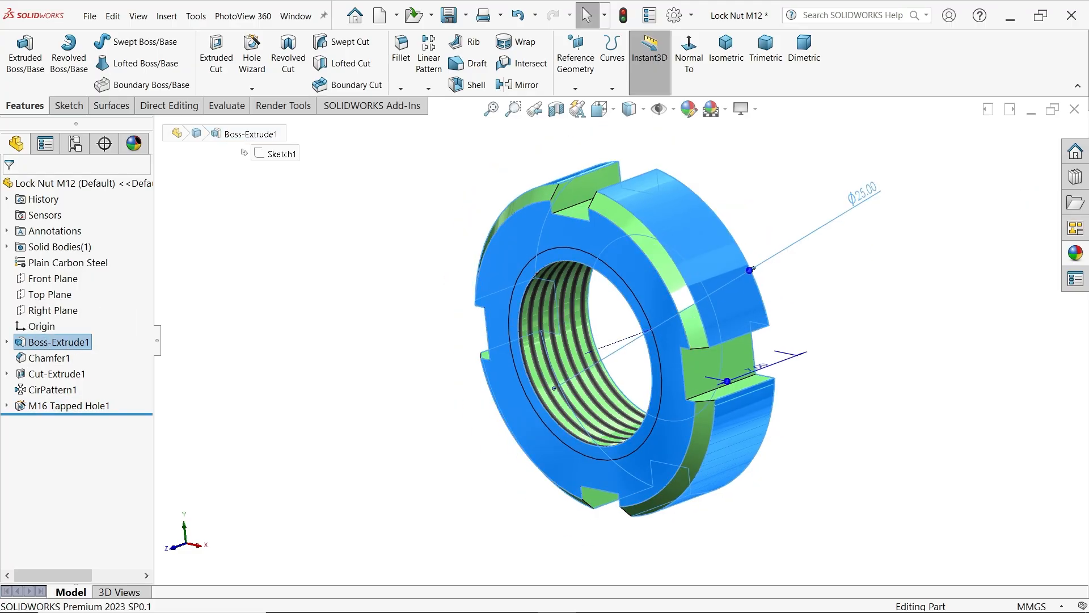
double_click(863, 193)
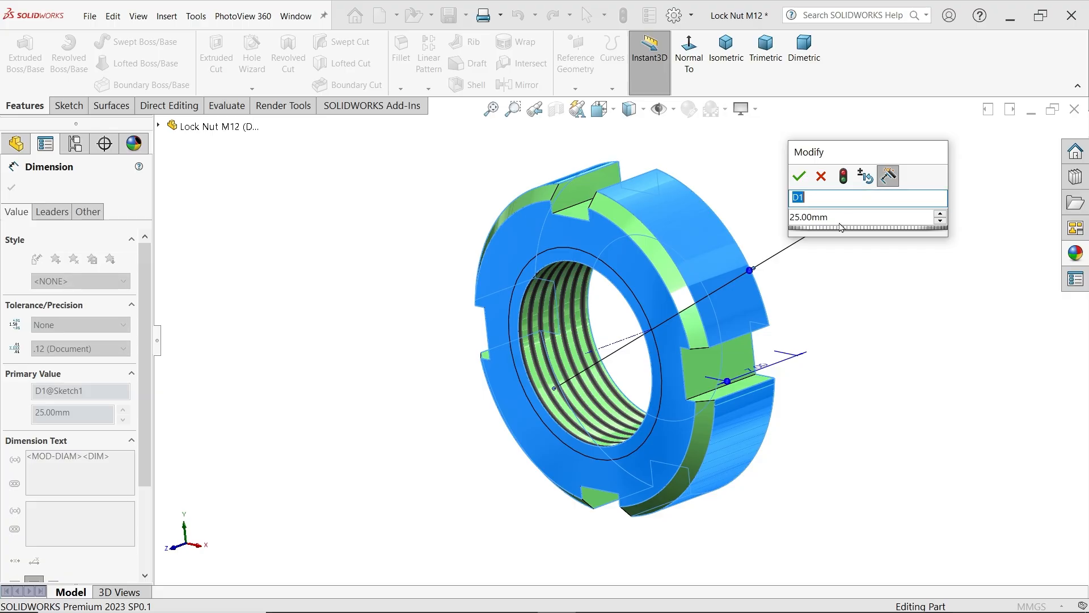
left_click_drag(839, 219, 779, 220)
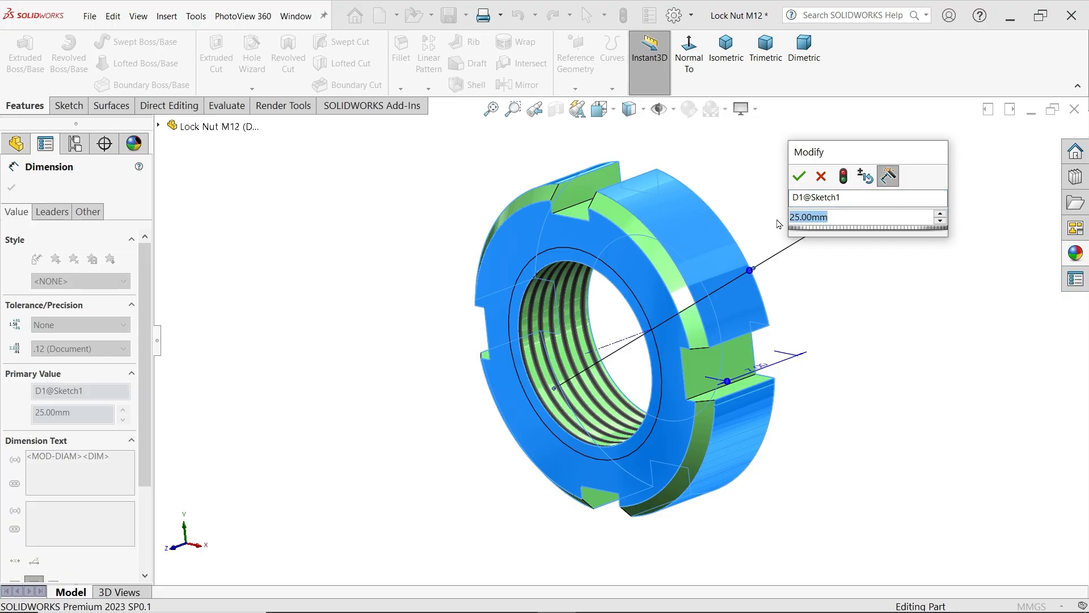
type("27")
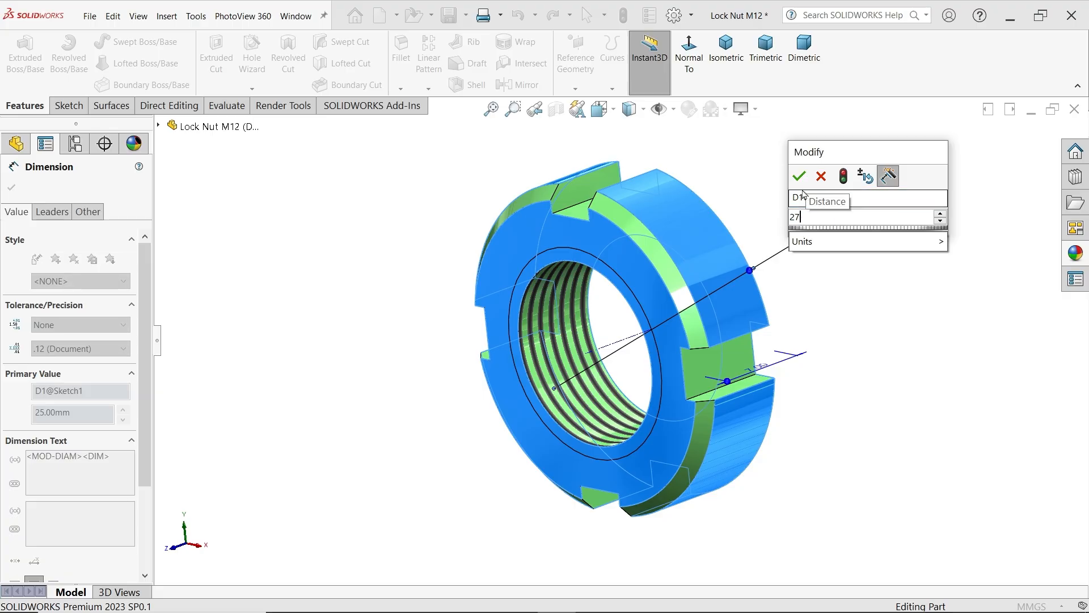
left_click(798, 177)
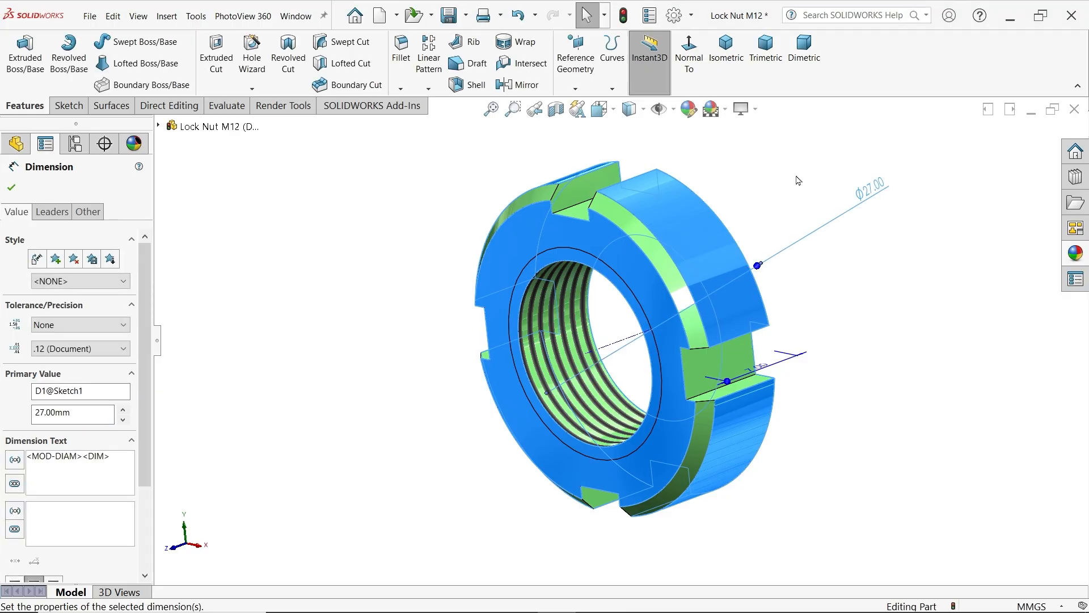
left_click(798, 179)
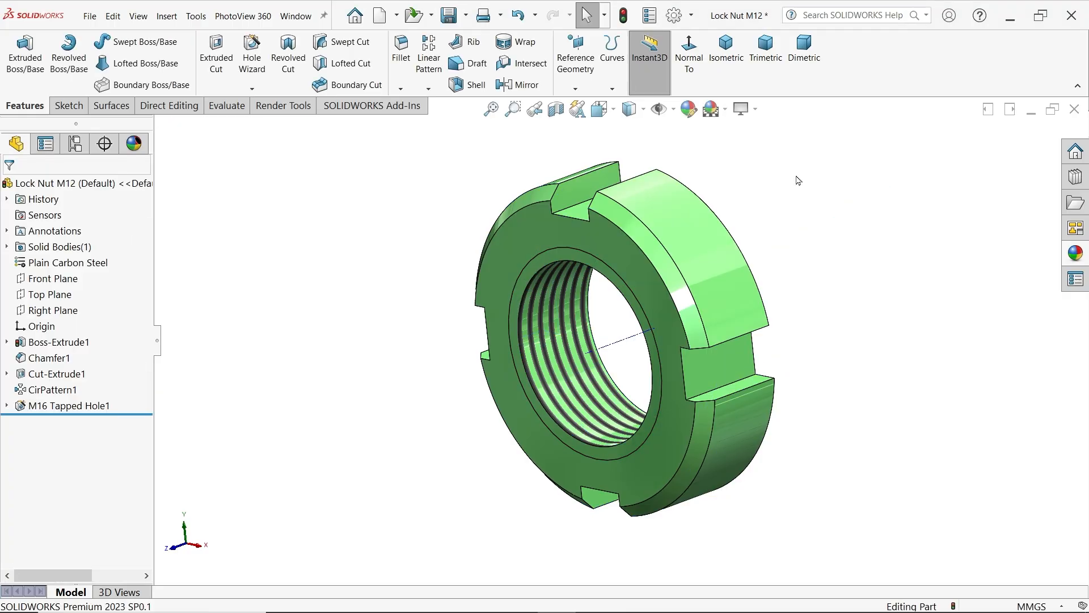
left_click(627, 17)
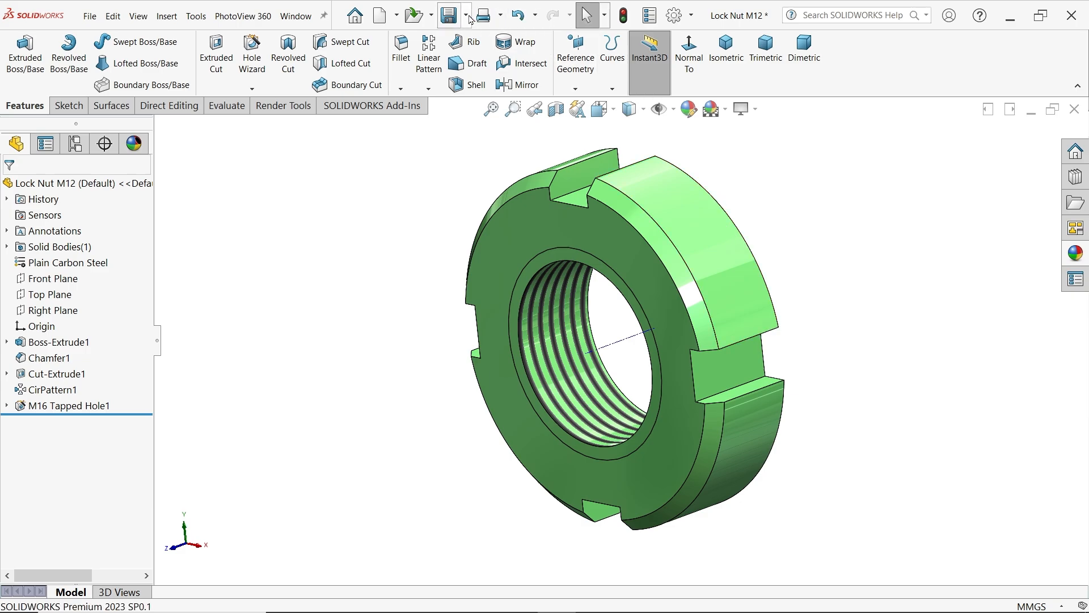
Save the modified nut as a new part named Lock Nut M15 in the CRANE HOOK DRAWING folder
left_click(466, 17)
left_click(465, 53)
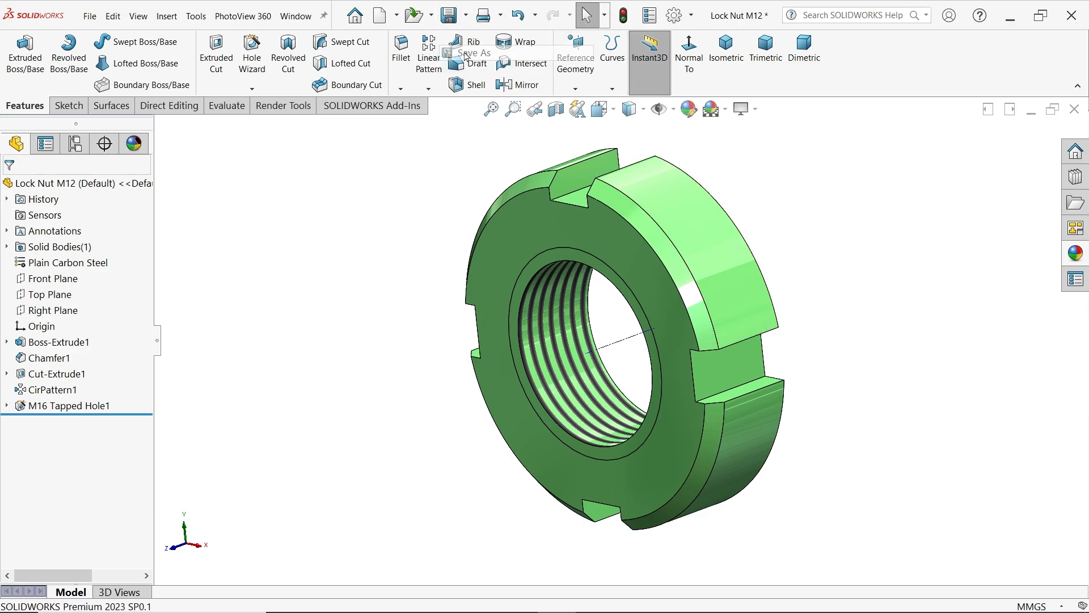
left_click(688, 348)
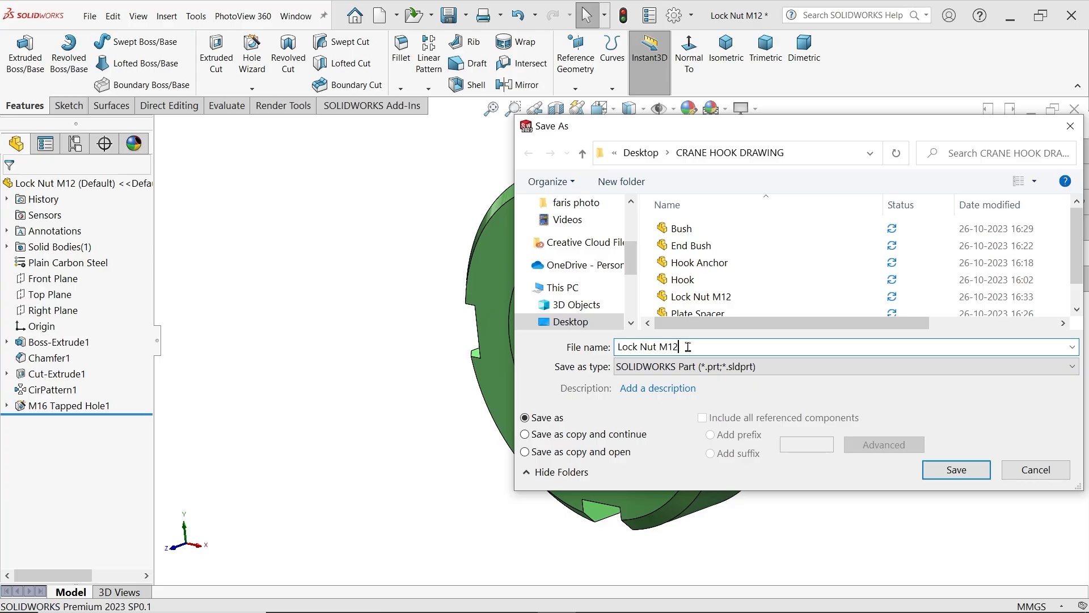
key("BackSpace")
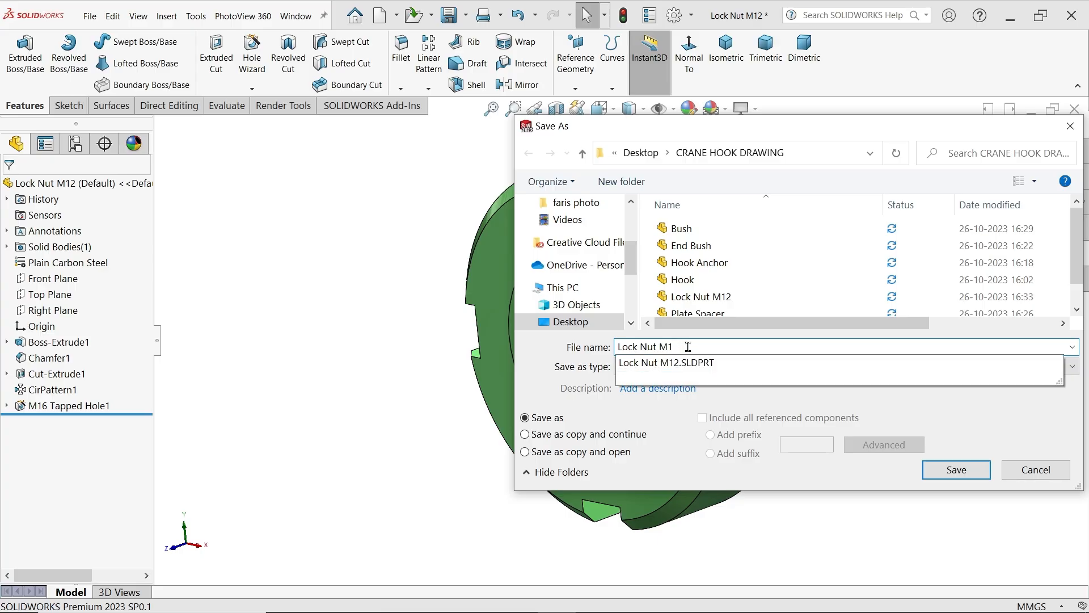
type("5")
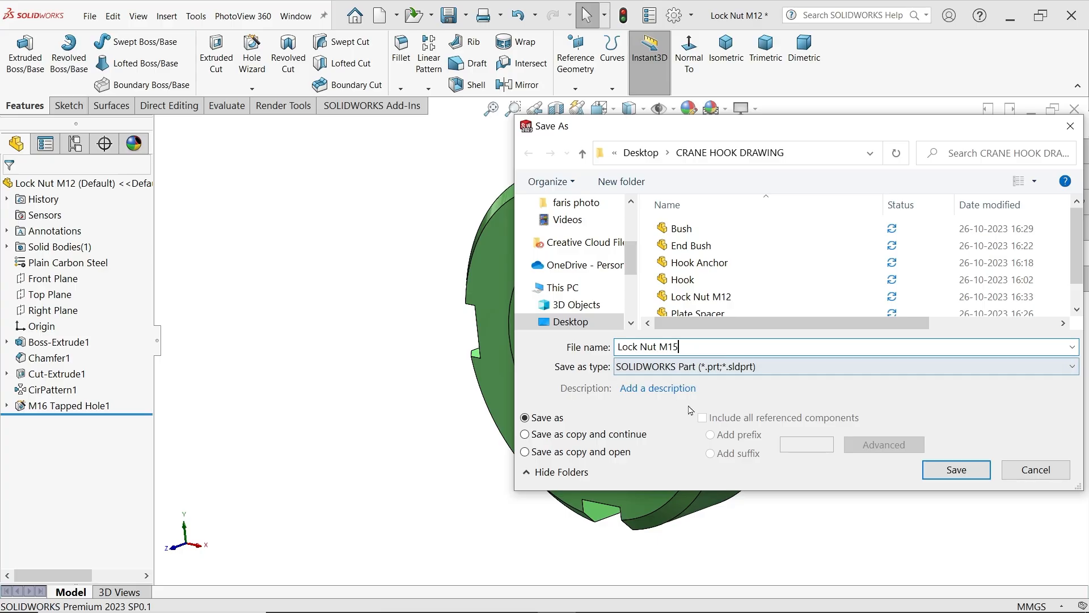
left_click(947, 475)
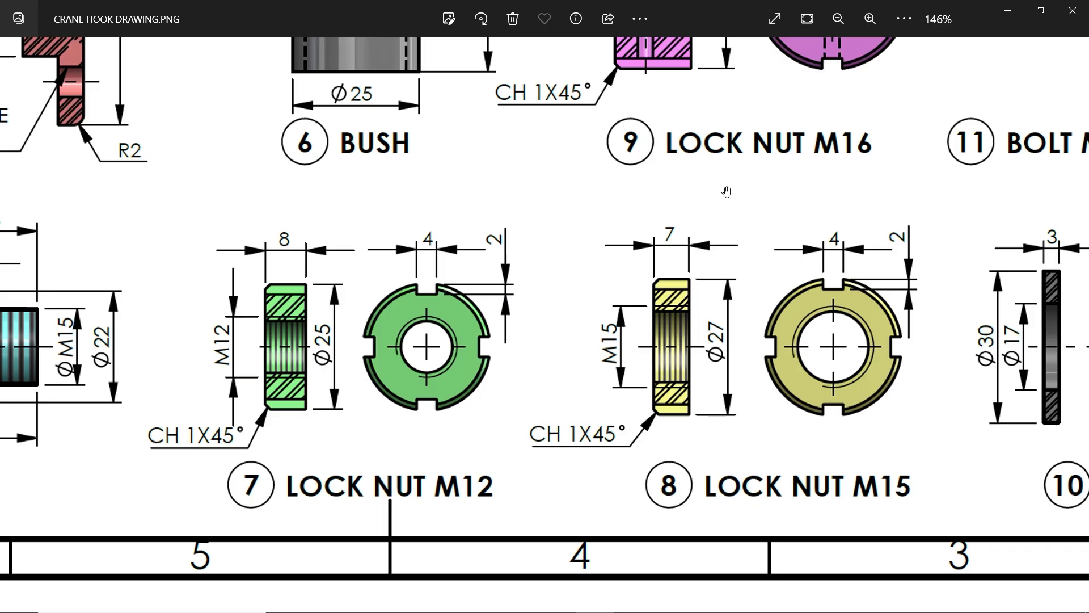
Check the Lock Nut M16 views and dimensions in CRANE HOOK DRAWING.PNG and return to the nut model in SOLIDWORKS
left_click_drag(697, 192, 697, 403)
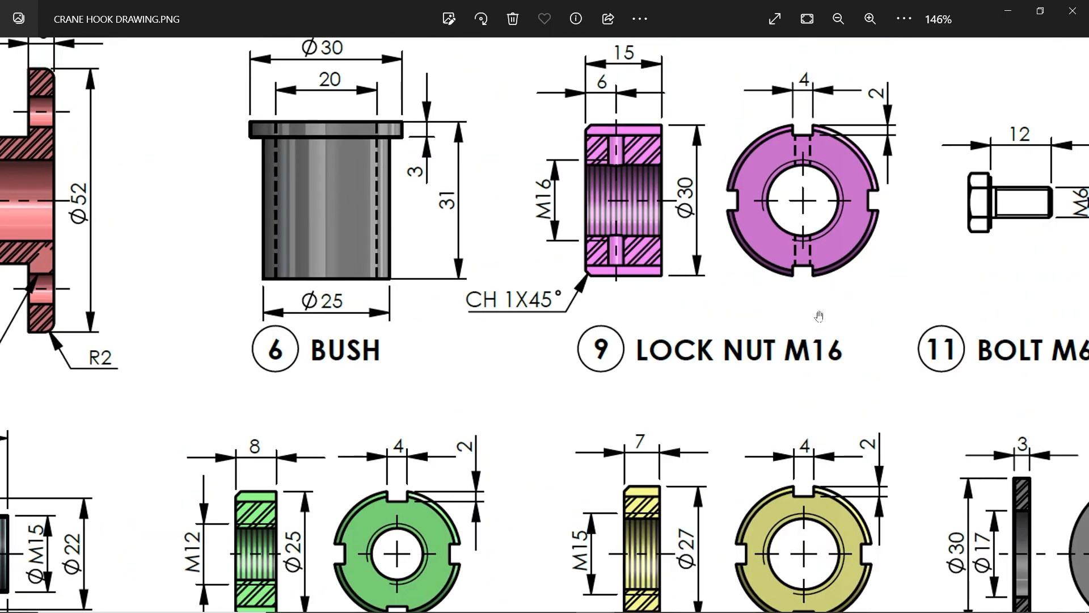
left_click_drag(819, 316, 810, 389)
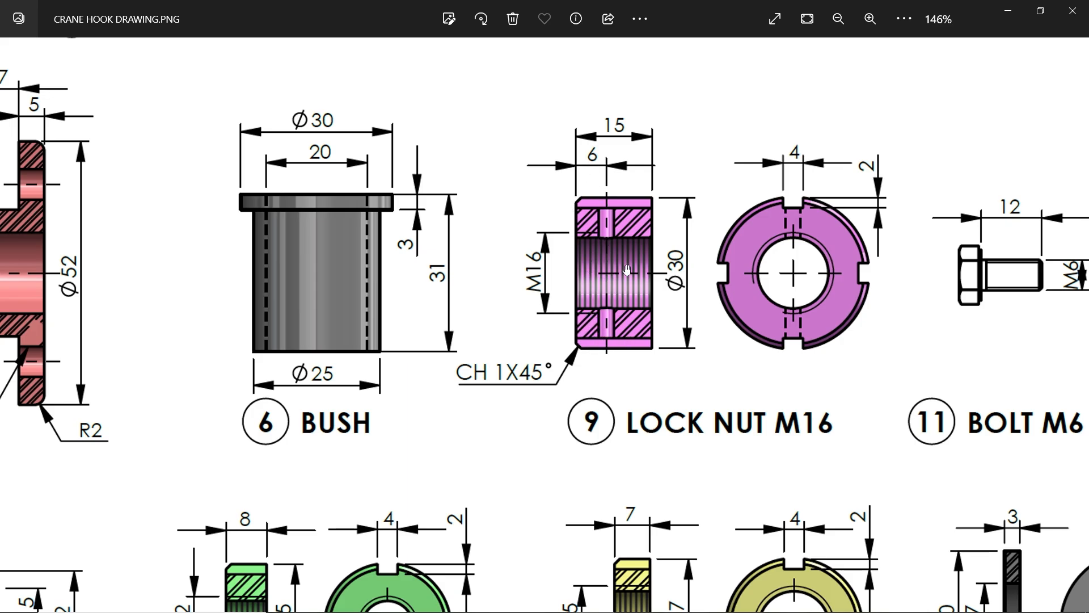
left_click(1008, 10)
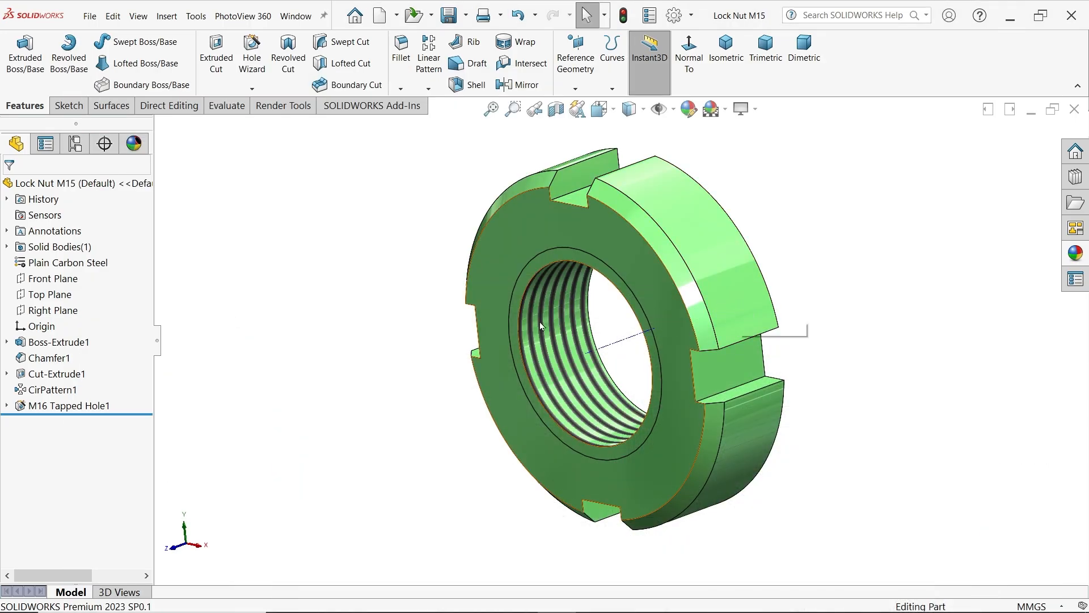
Set the nut body's outer diameter to 30 mm and rebuild the part
left_click(64, 345)
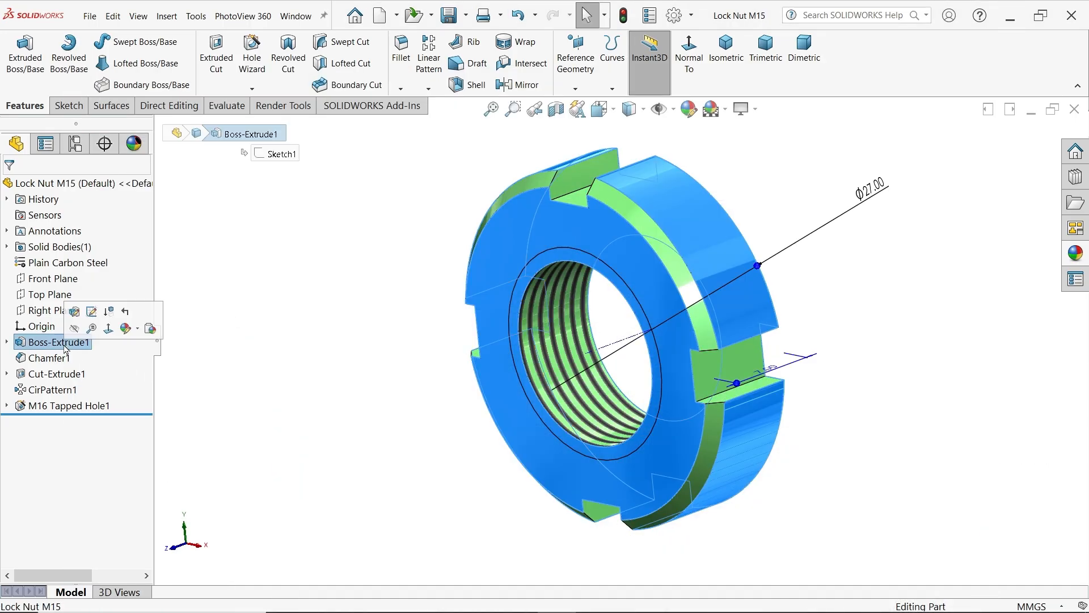
left_click(871, 194)
double_click(872, 194)
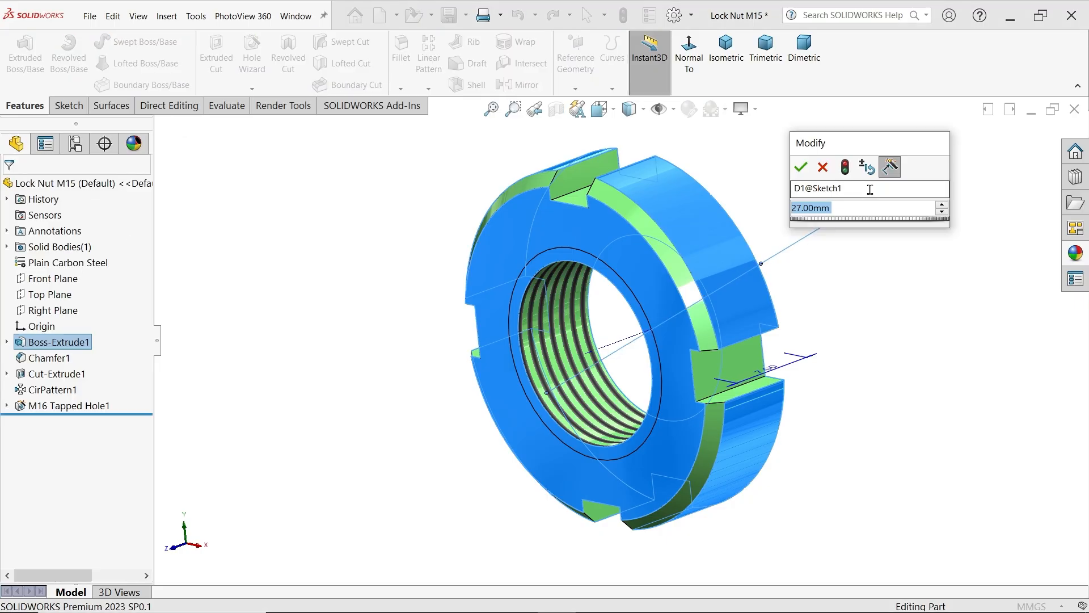
type("30")
key("Return")
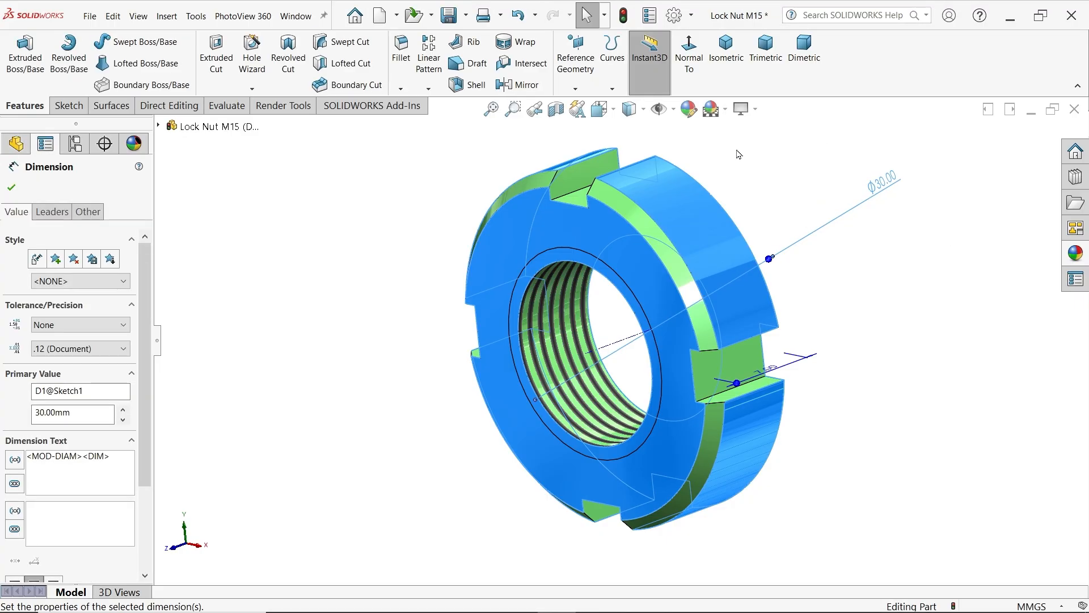
left_click(624, 15)
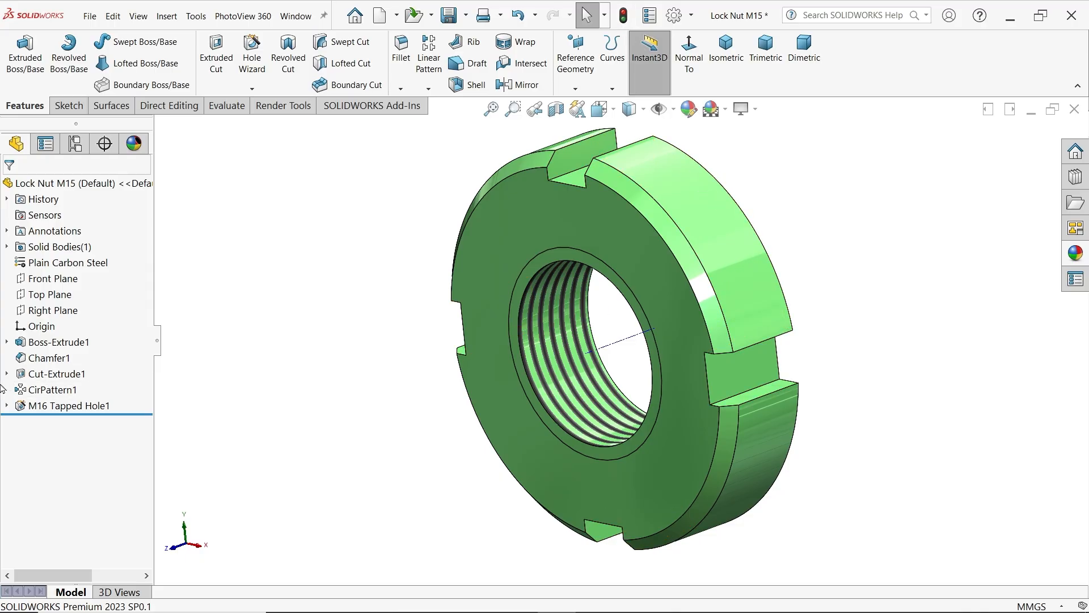
Set the nut body's extrusion depth to 15 mm
left_click(55, 345)
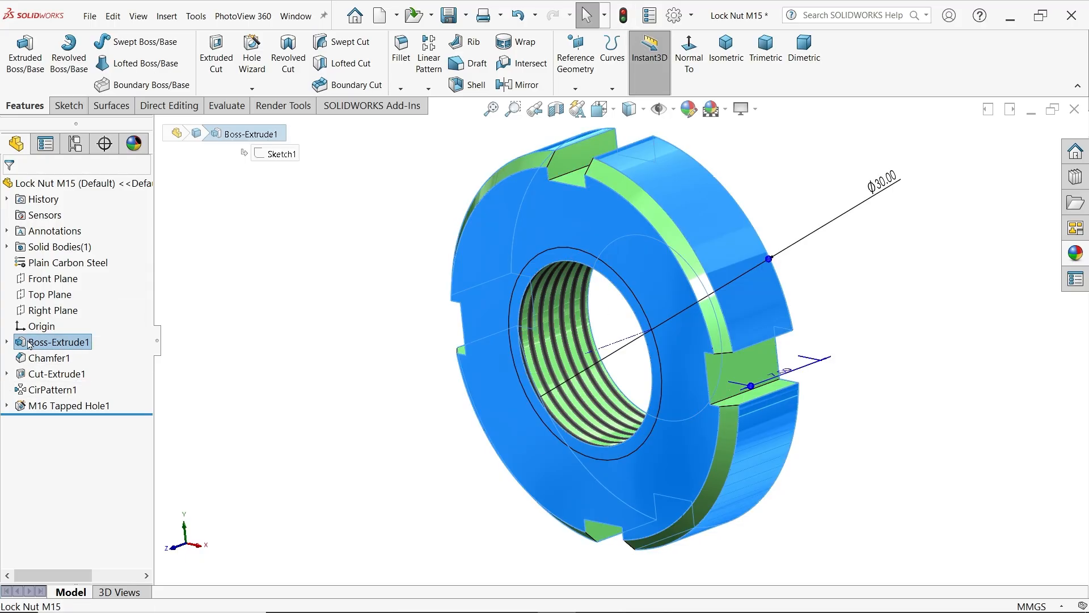
left_click(28, 309)
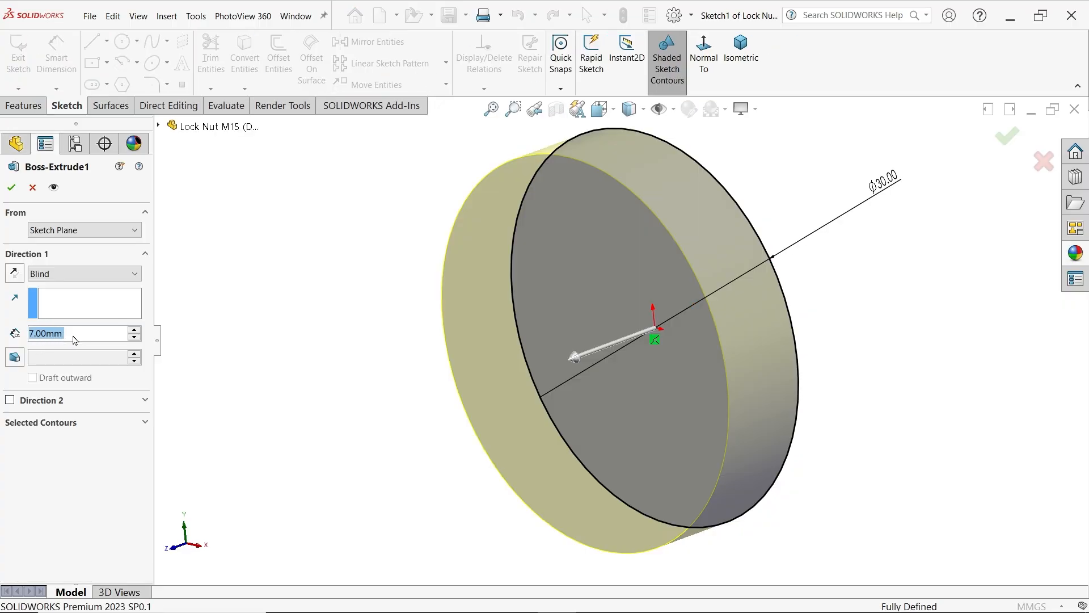
left_click_drag(82, 331, 10, 332)
type("15")
key("Return")
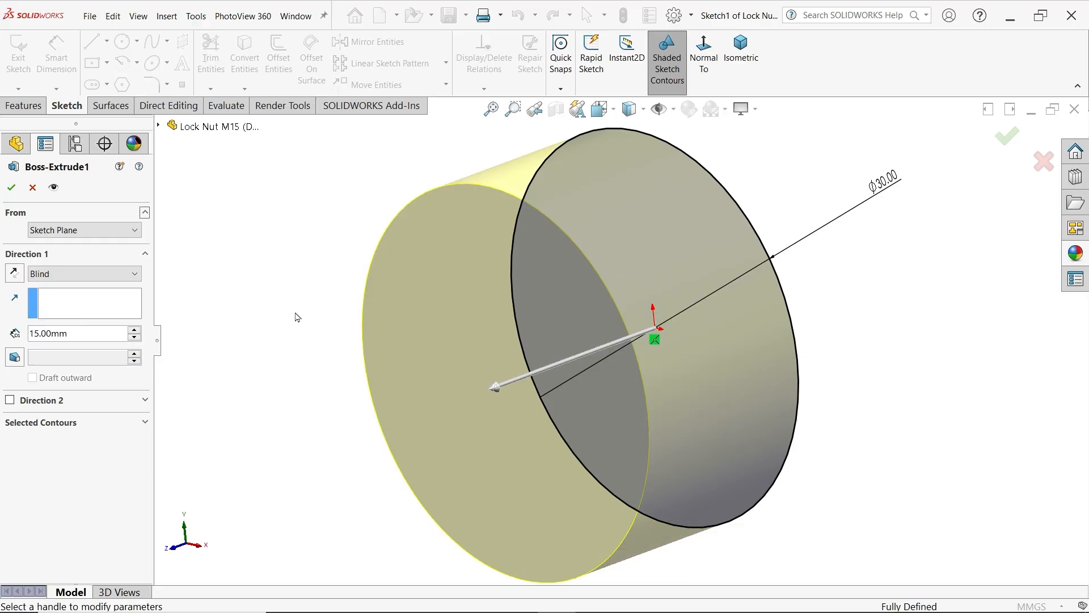
left_click(10, 191)
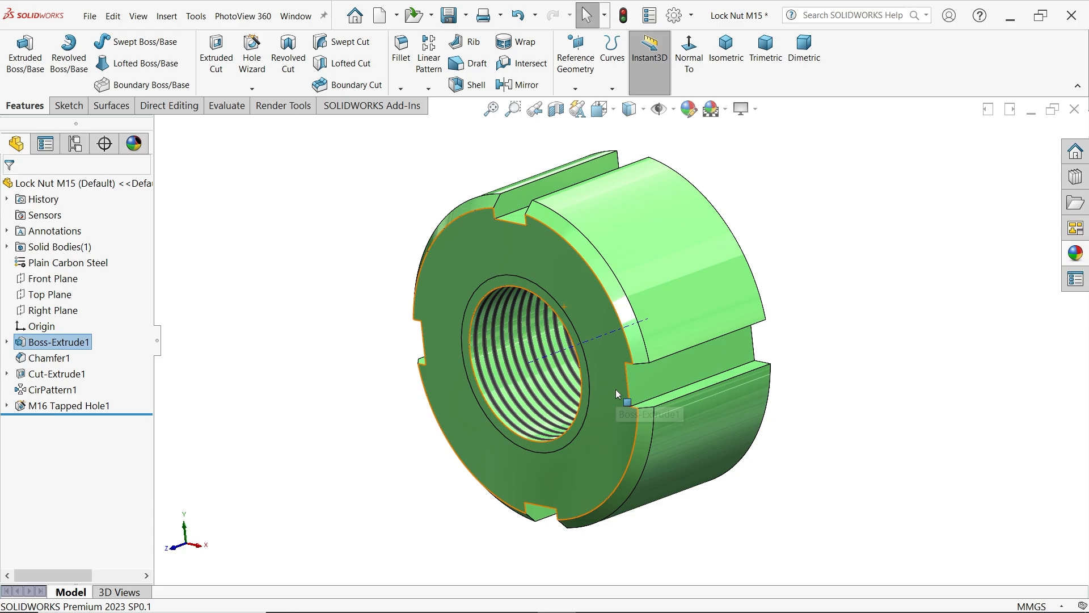
Review the nut's chamfer, slot cut, circular pattern and tapped hole features on the model
left_click(40, 359)
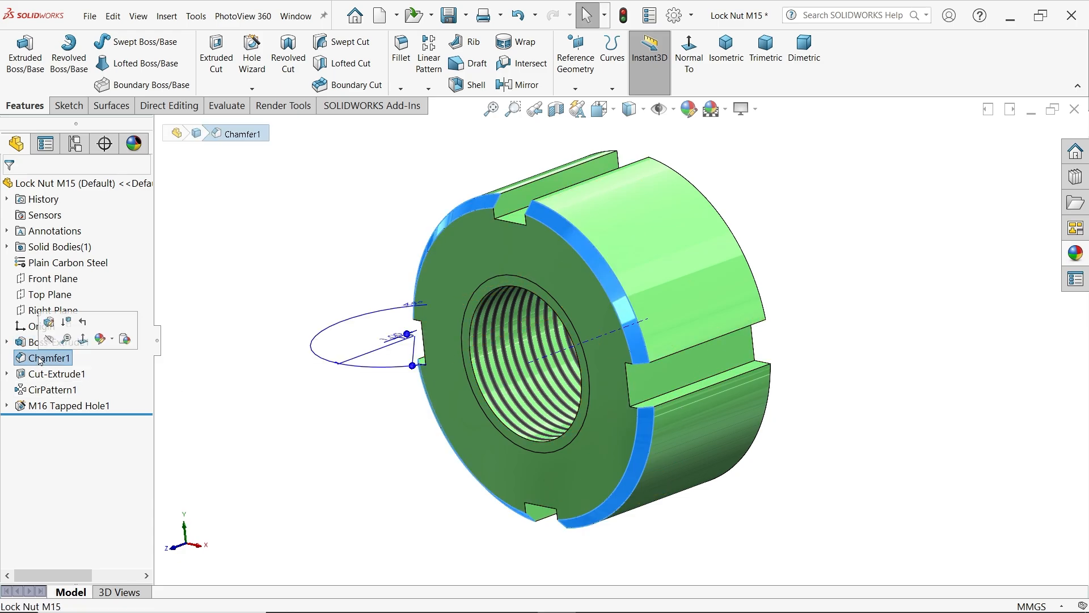
left_click(48, 376)
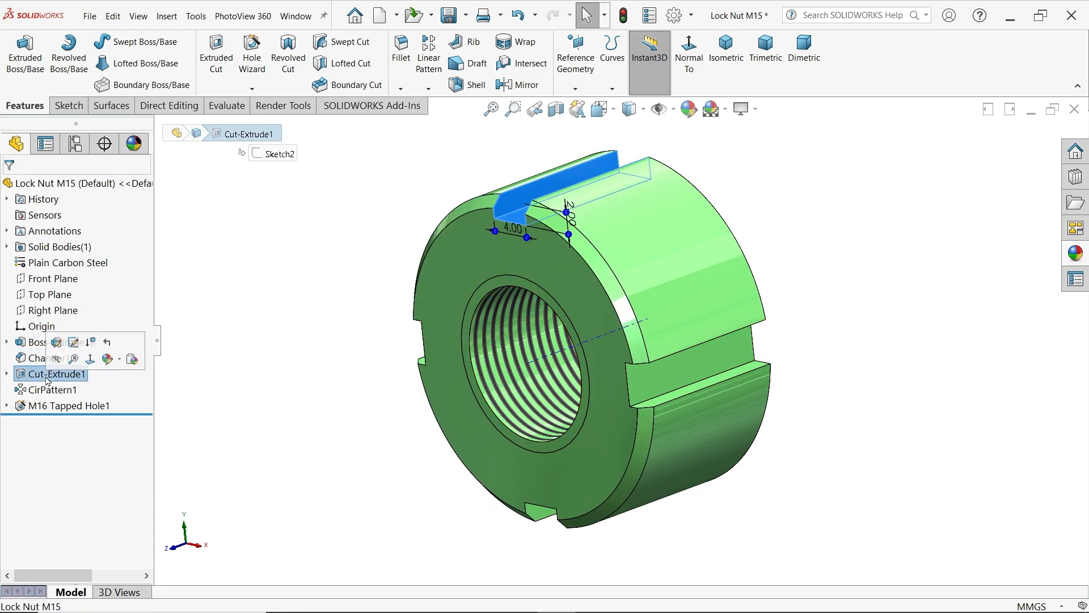
left_click(42, 389)
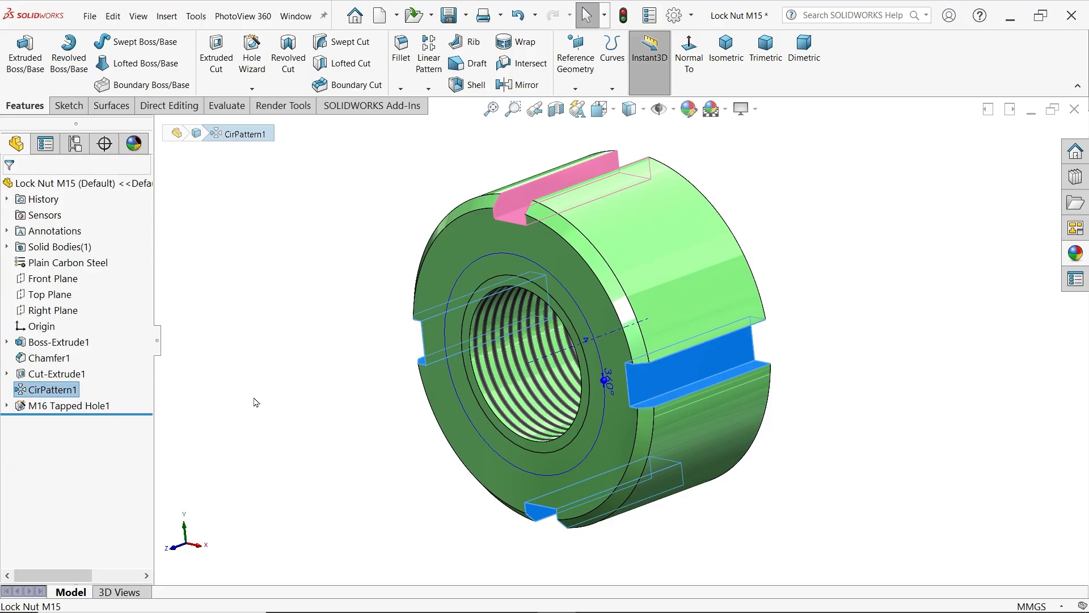
left_click(25, 406)
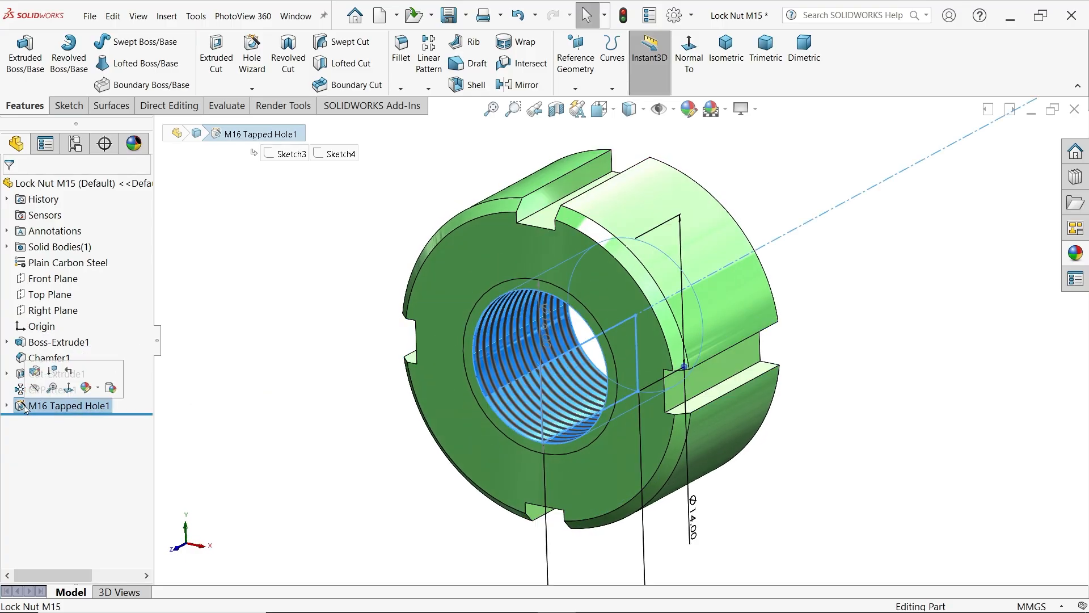
scroll(497, 405, "up", 3)
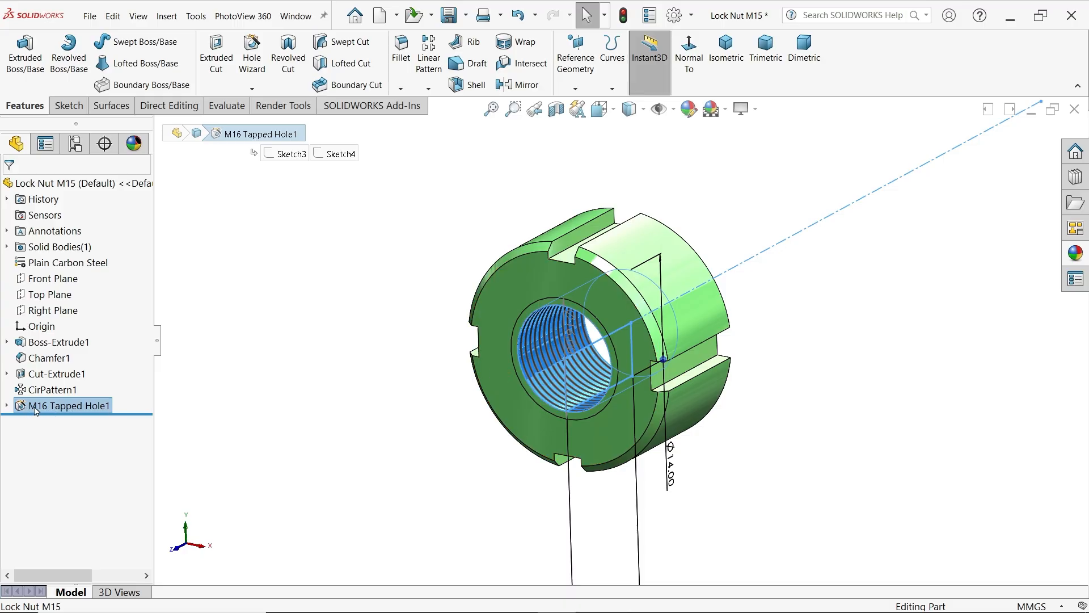
left_click(286, 330)
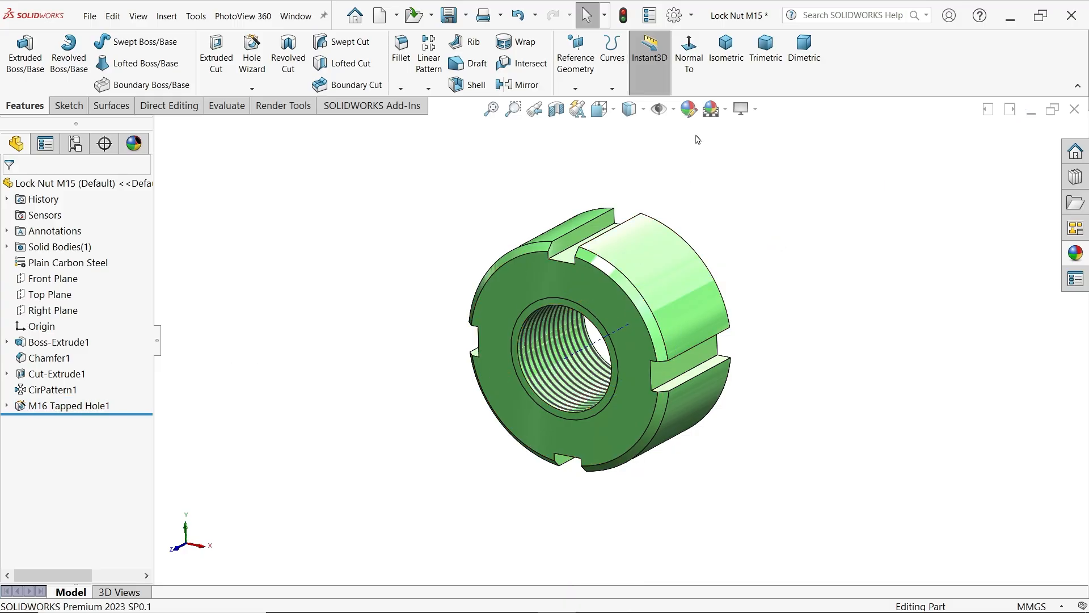
Start a sketch on the upper slot's floor and draw a 3 mm diameter circle centred on the slot's axis line
left_click(726, 49)
left_click(615, 245)
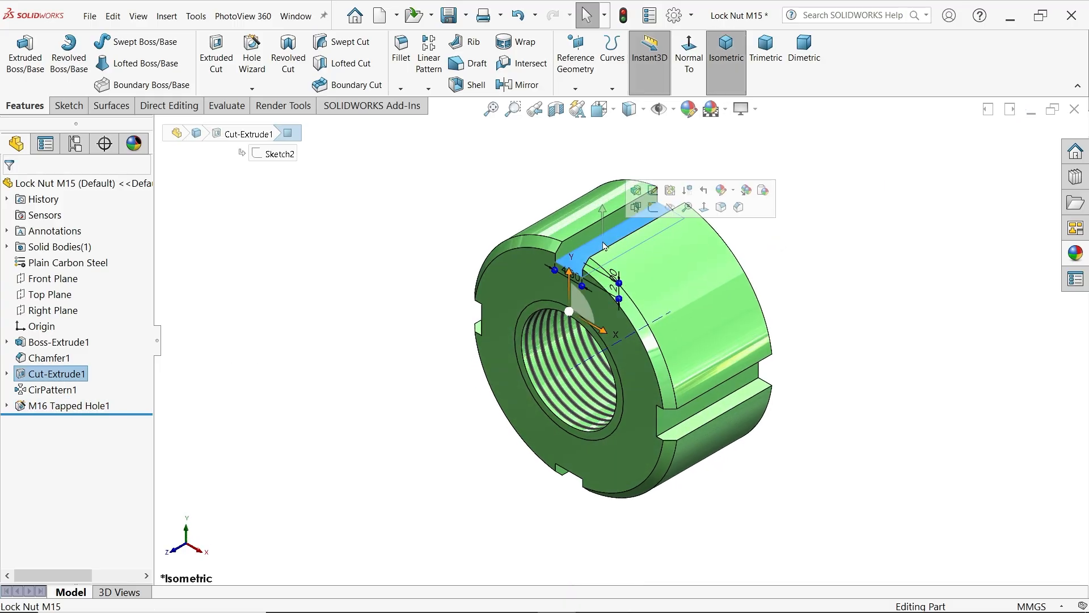
left_click(653, 209)
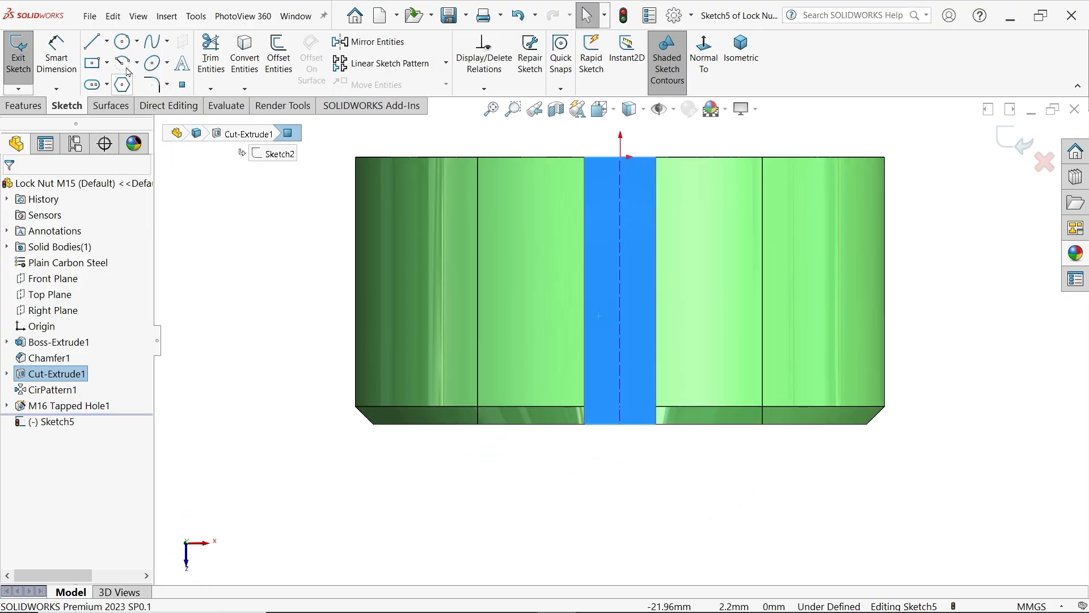
left_click(122, 41)
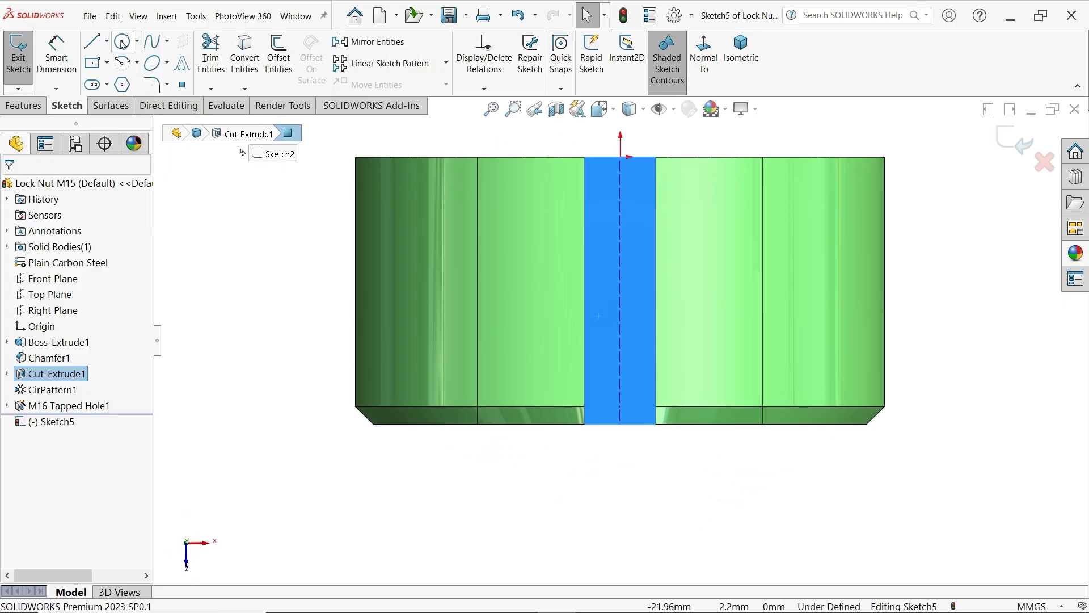
left_click(620, 324)
type("3")
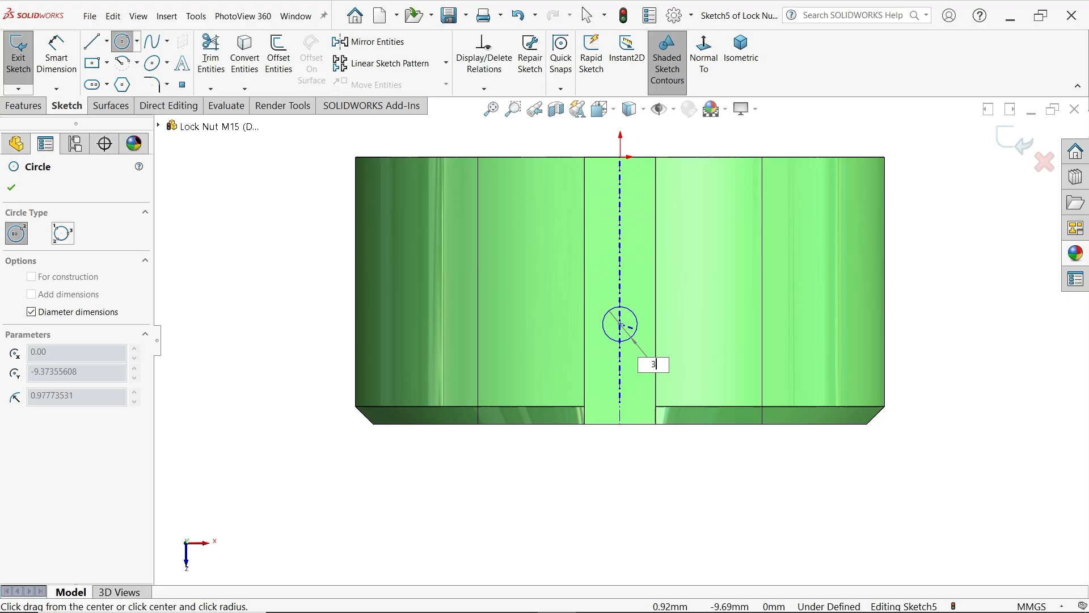
key("Return")
Dimension the circle's centre 6 mm from the slot edge on the nut's chamfered end face
left_click(56, 54)
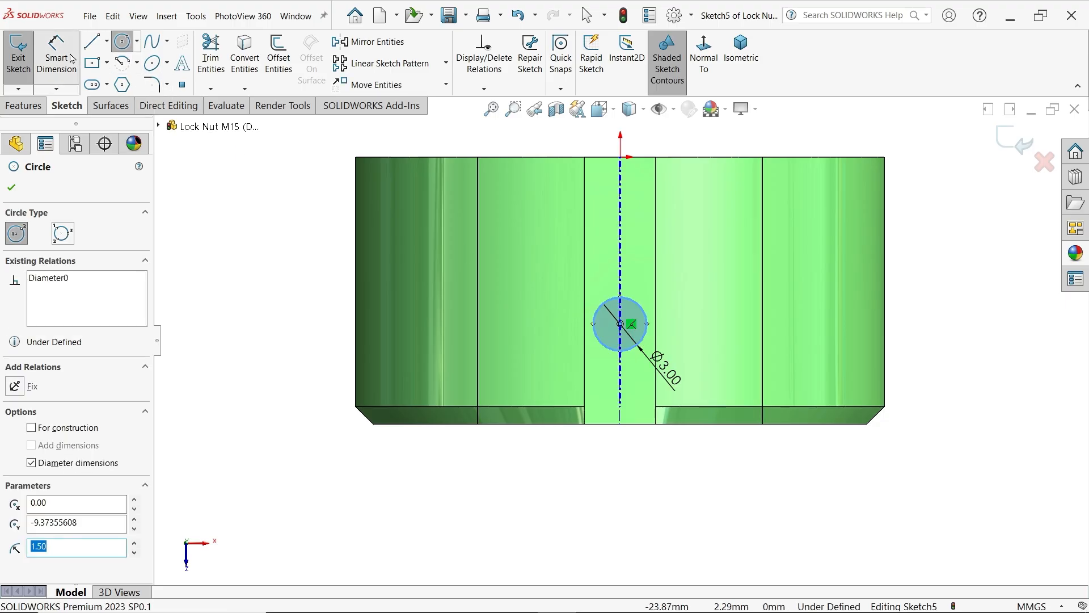
left_click(621, 408)
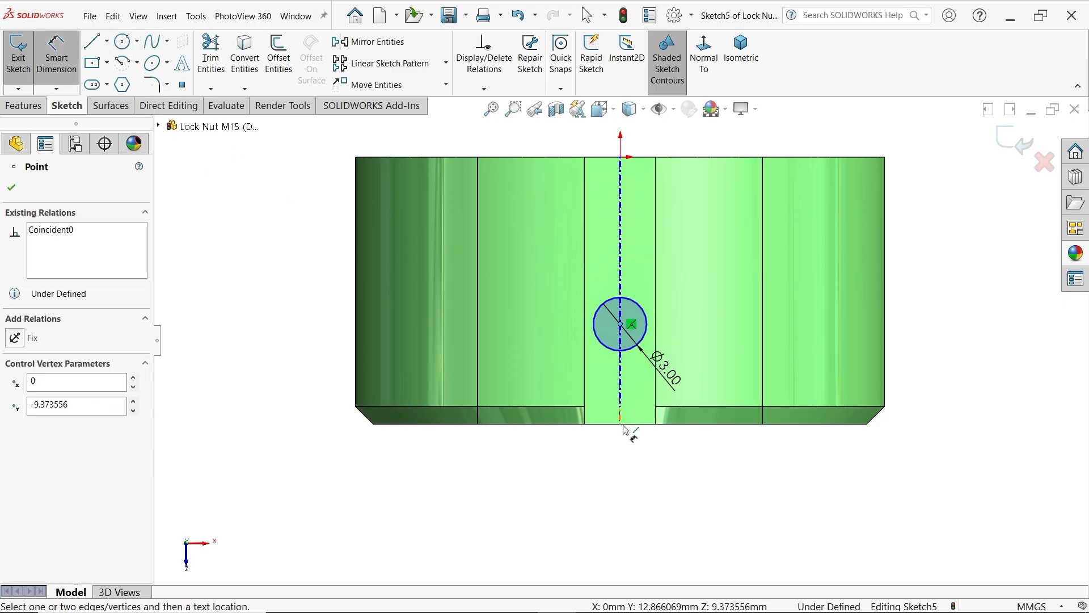
left_click(635, 424)
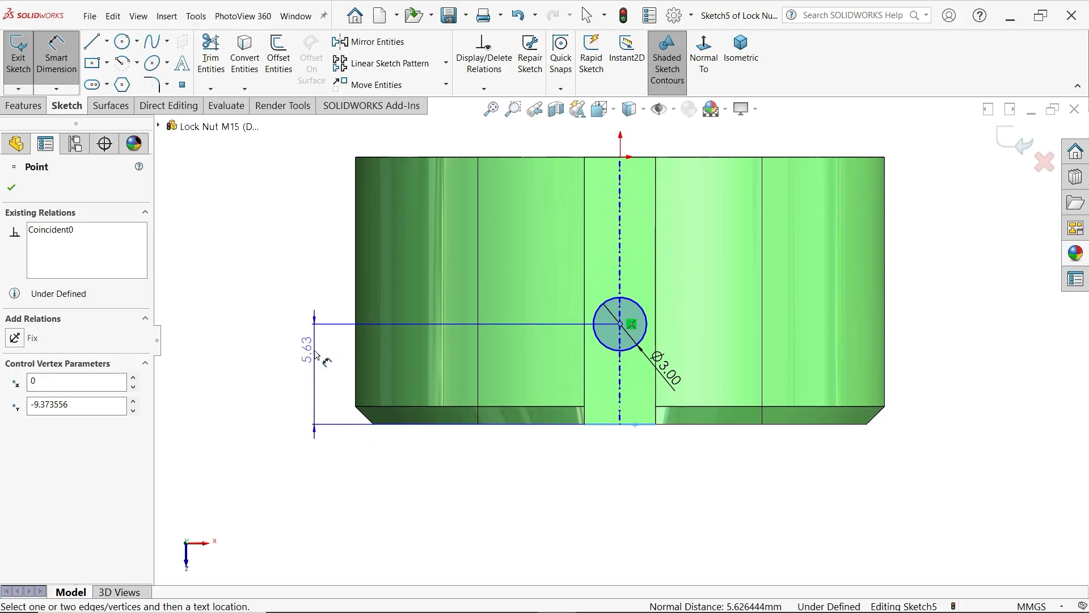
left_click(317, 356)
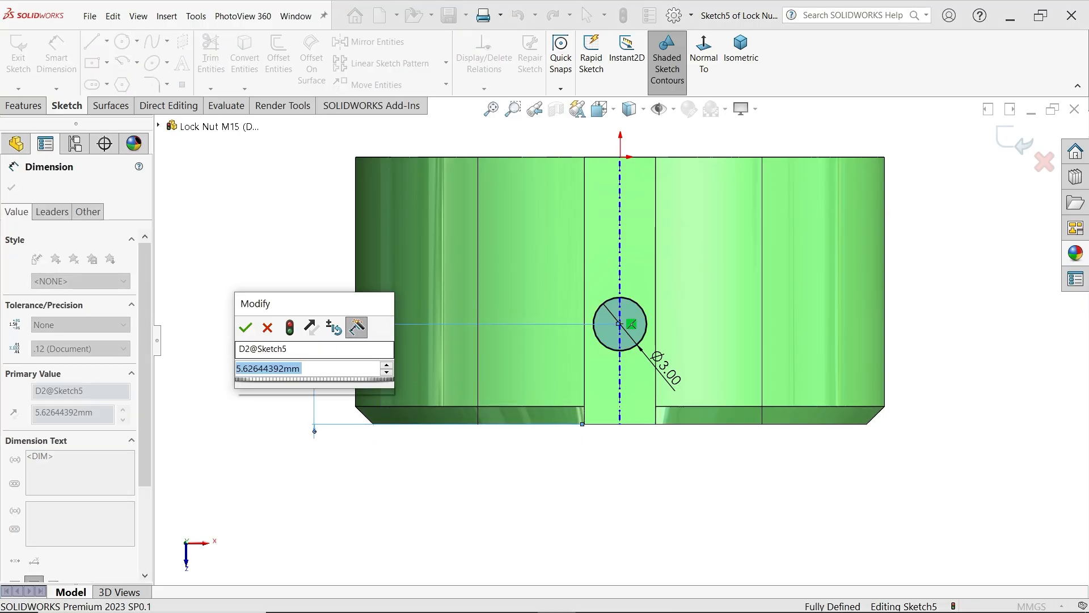
type("6")
left_click(246, 328)
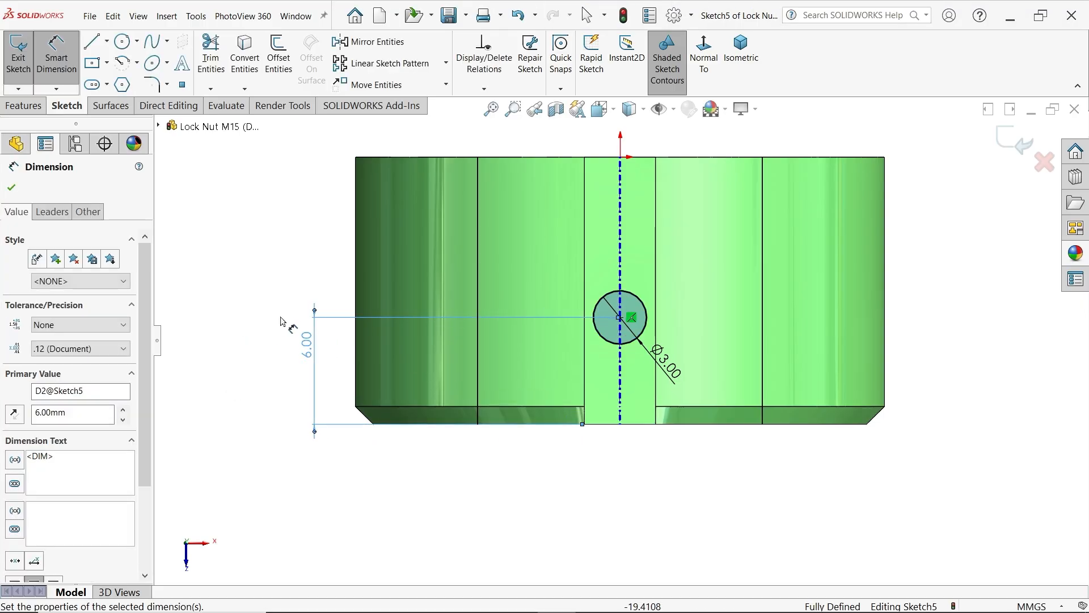
Cut the 3 mm circle through the entire nut with an Extruded Cut set to Through All
left_click(741, 51)
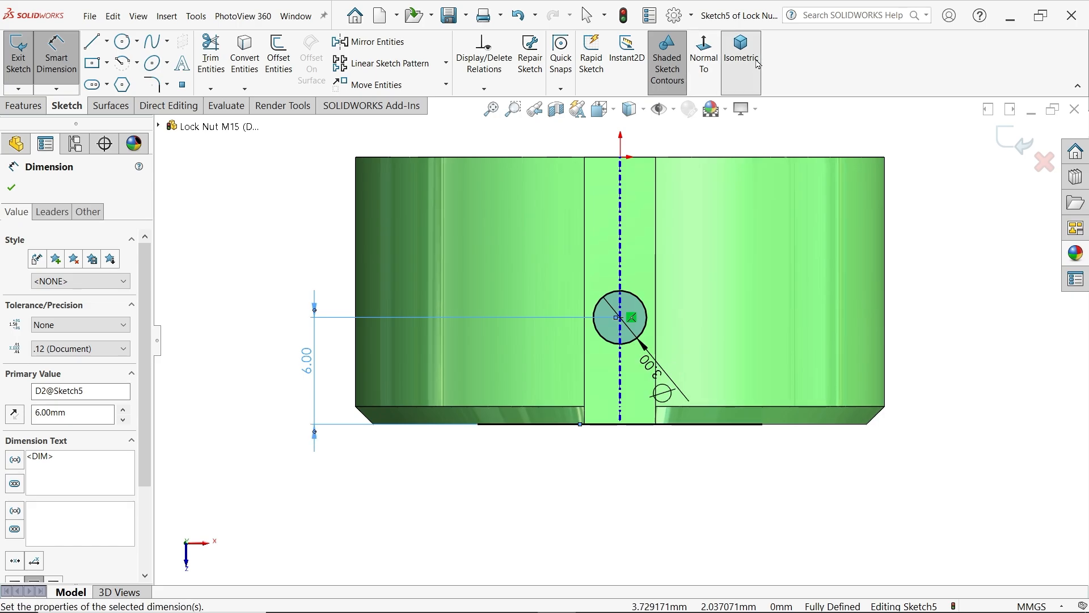
left_click(26, 106)
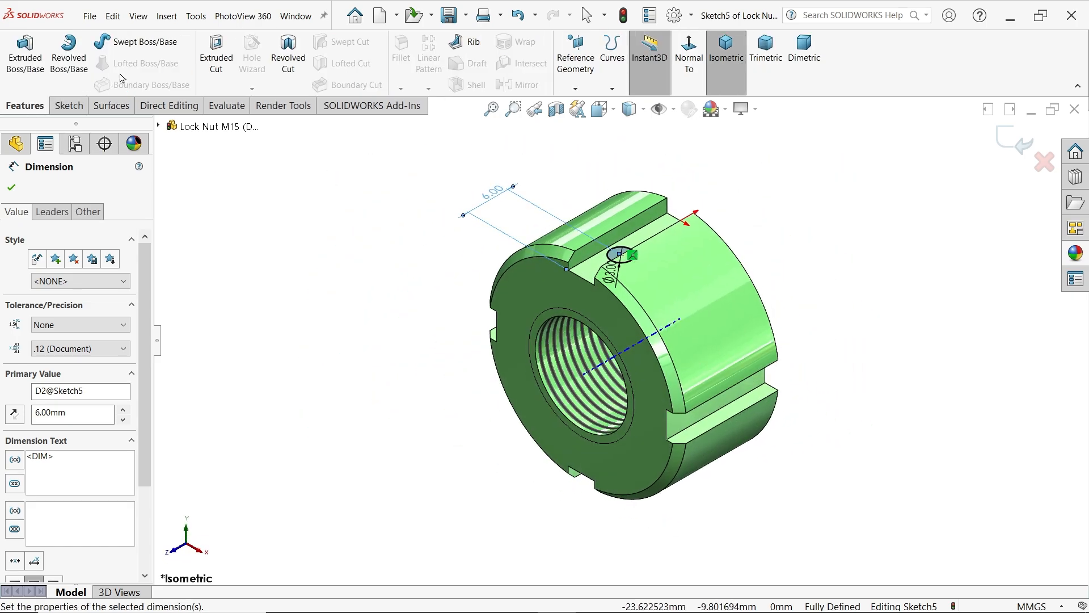
left_click(218, 56)
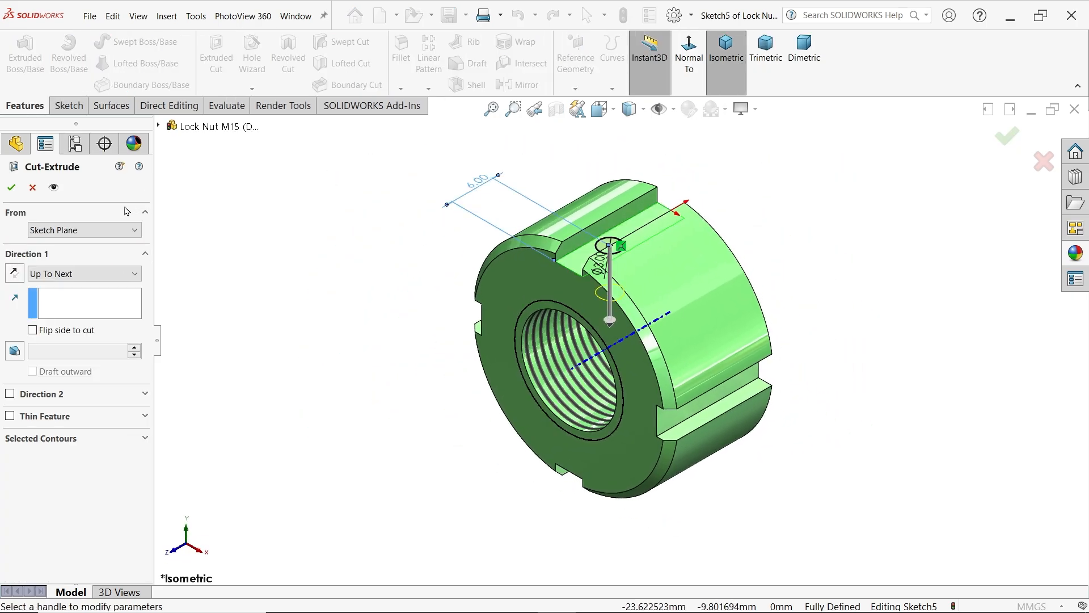
left_click(57, 275)
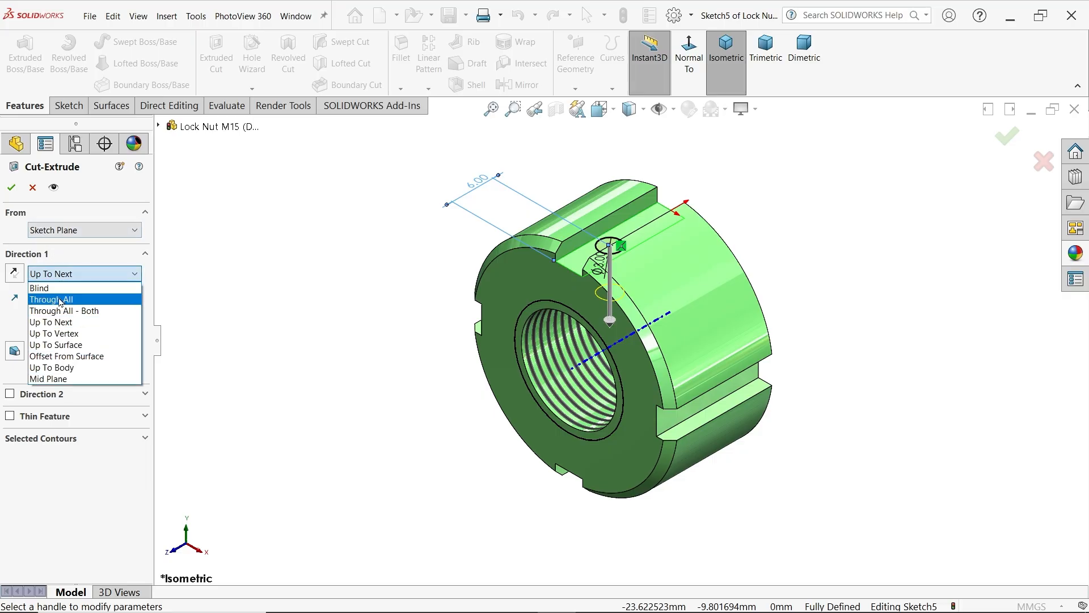
left_click(93, 300)
left_click(11, 187)
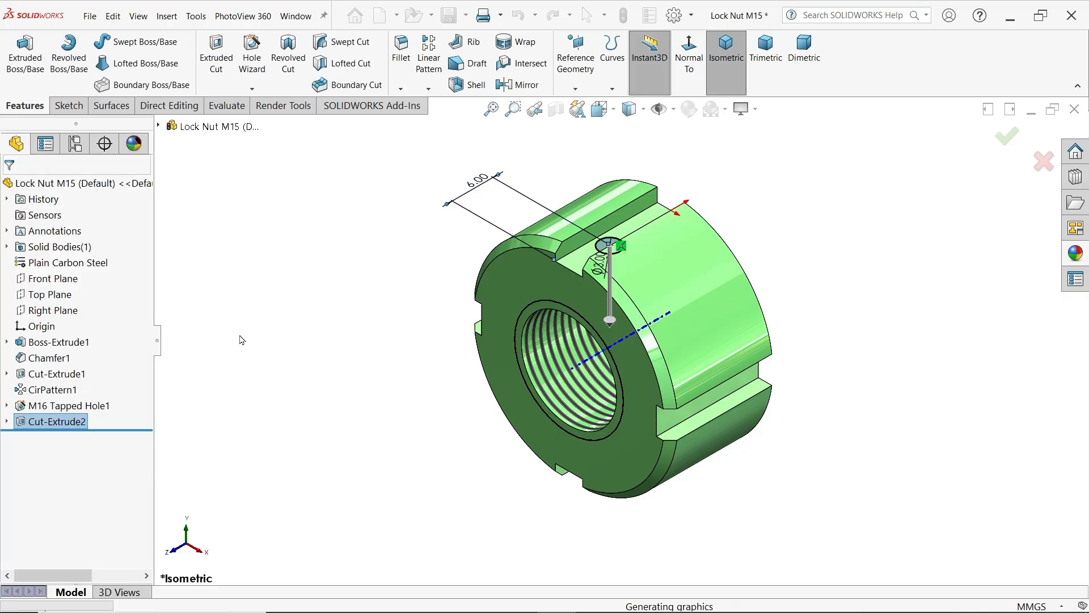
mouse_move(434, 408)
middle_mouse_down()
mouse_move(450, 238)
mouse_move(423, 413)
mouse_move(420, 379)
mouse_move(427, 420)
middle_mouse_up()
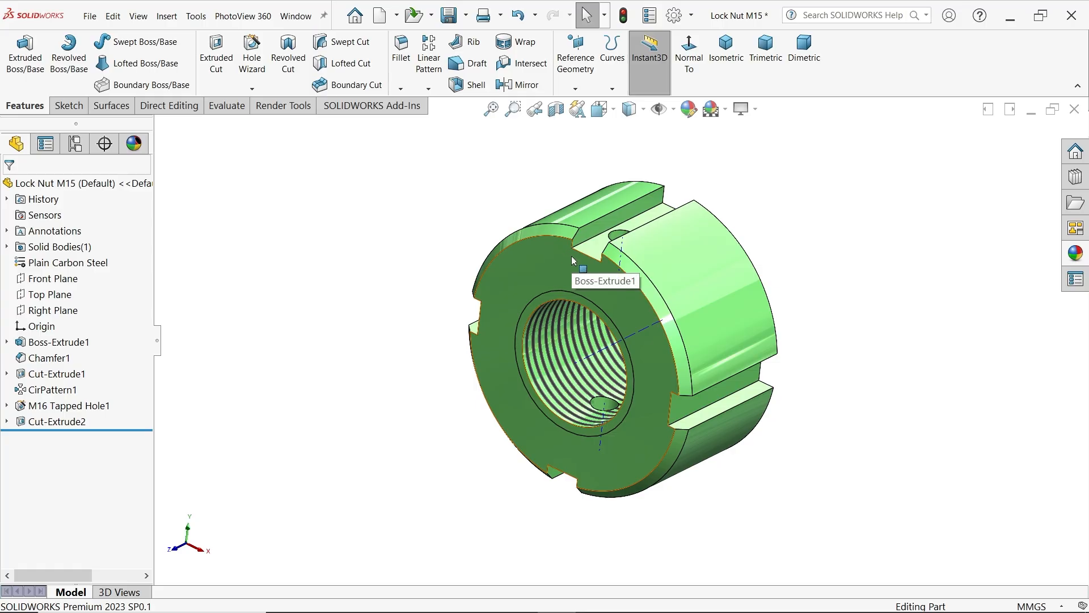
Apply a light magenta color to the whole nut and hide the temporary axes
left_click(690, 110)
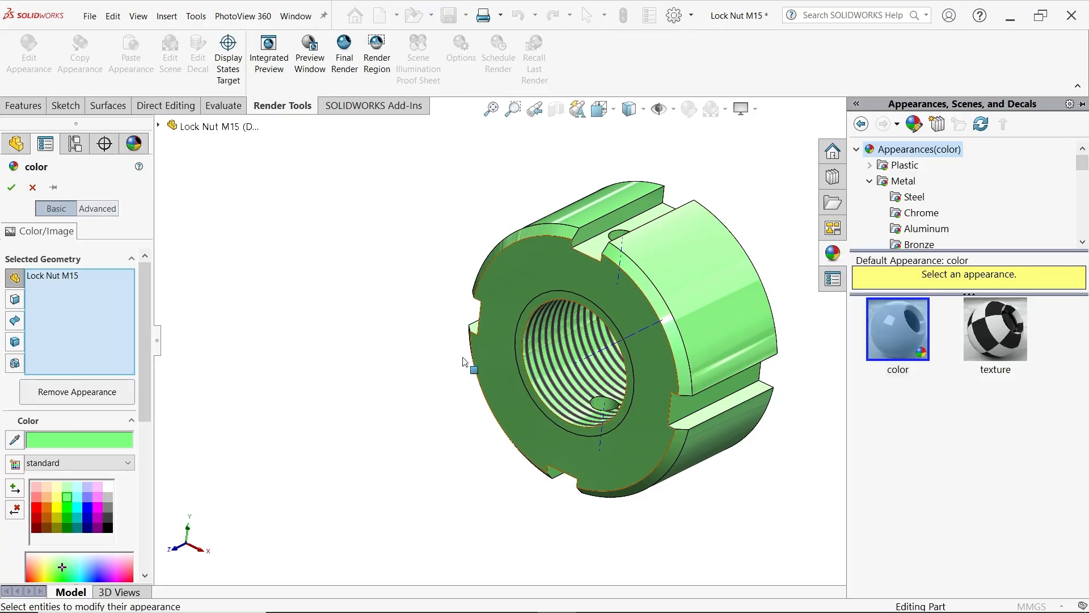
left_click(97, 498)
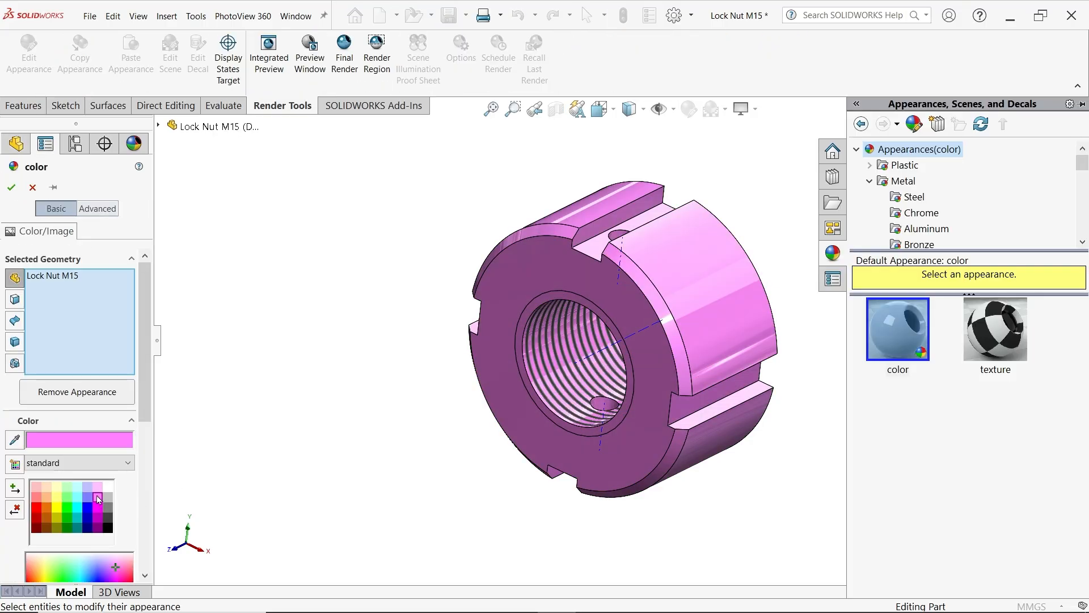
left_click(11, 187)
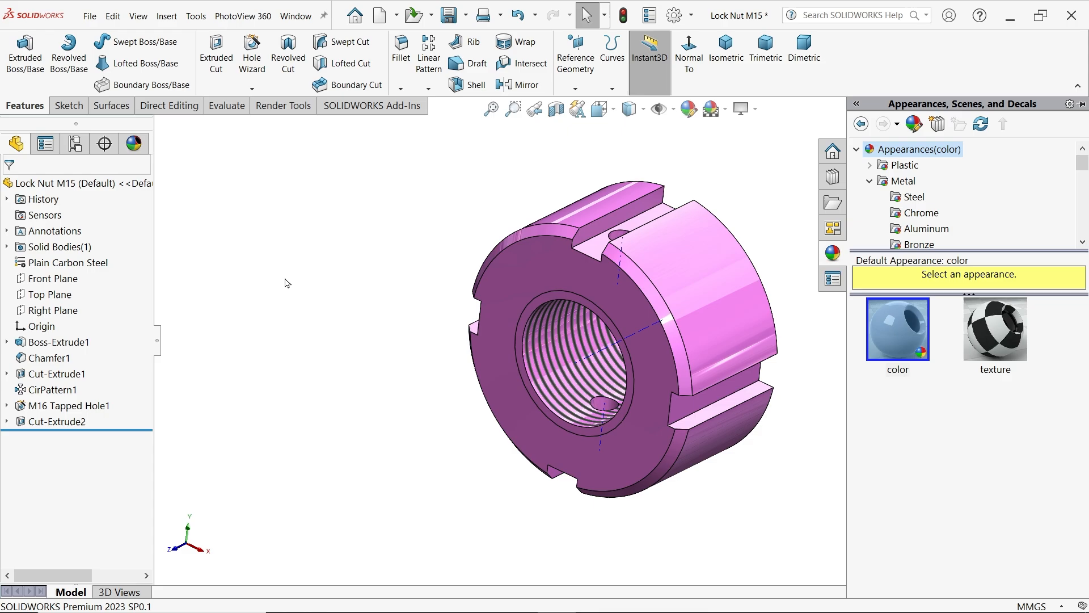
scroll(848, 321, "down", 2)
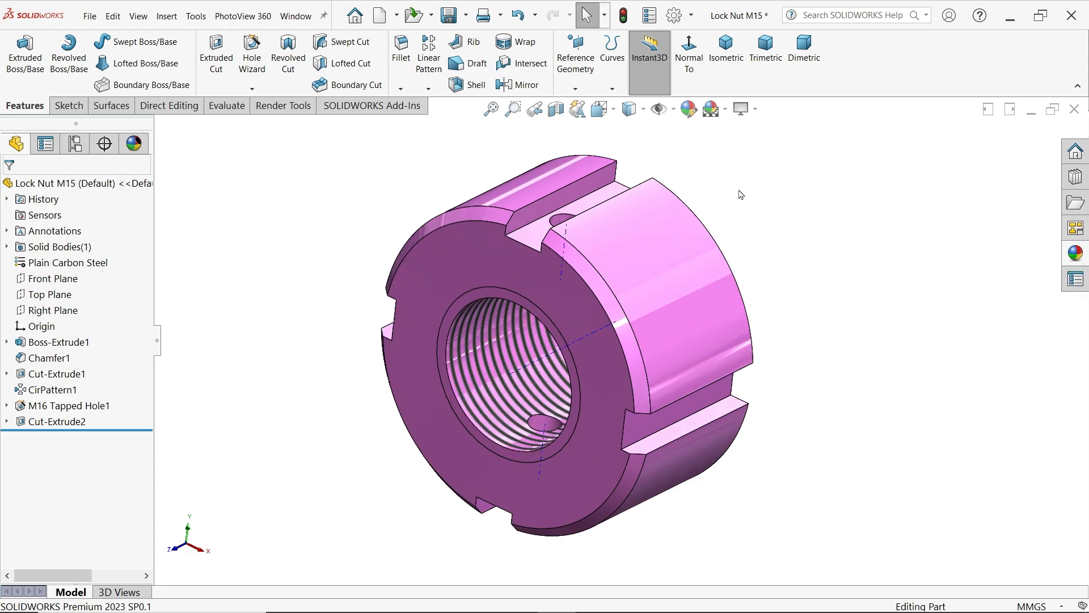
left_click(674, 109)
left_click(684, 159)
Save the modified nut as a new part named Lock Nut M16 in the CRANE HOOK DRAWING folder
left_click(467, 17)
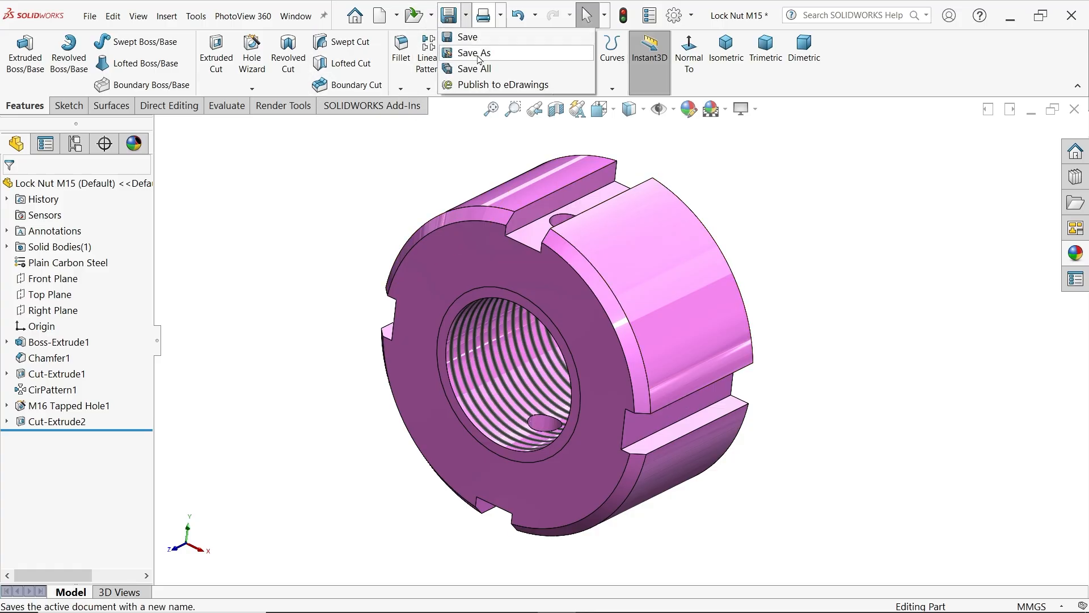
left_click(479, 55)
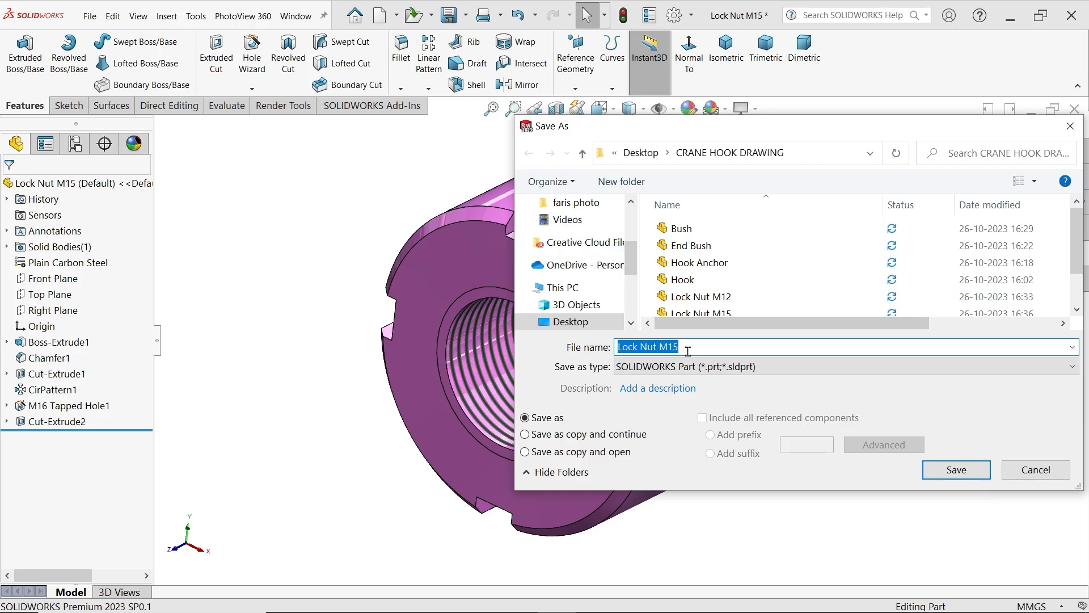
left_click(688, 350)
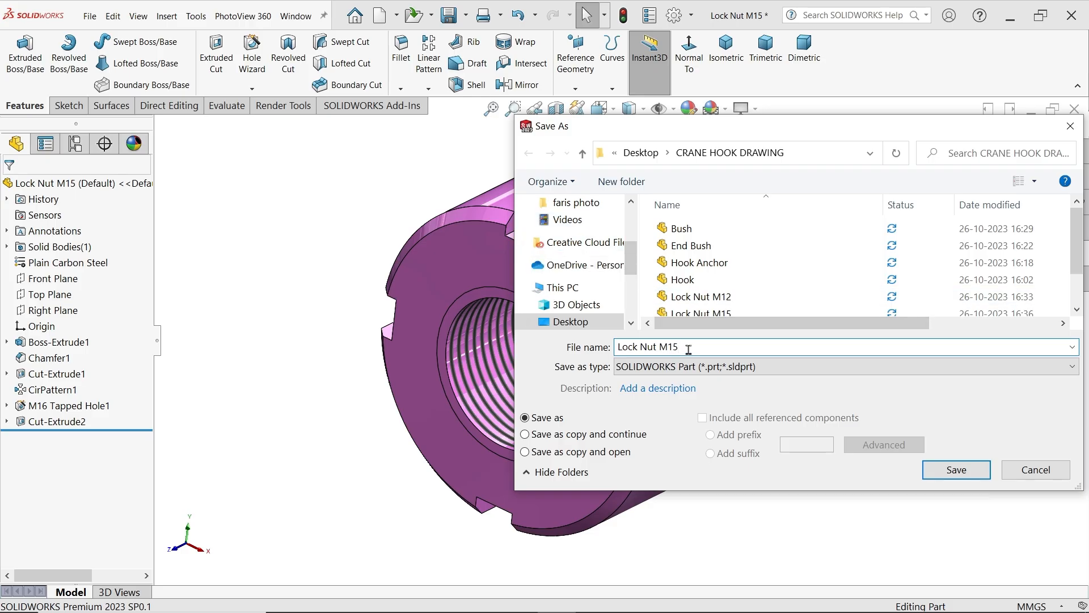
key("BackSpace")
type("6")
left_click(950, 472)
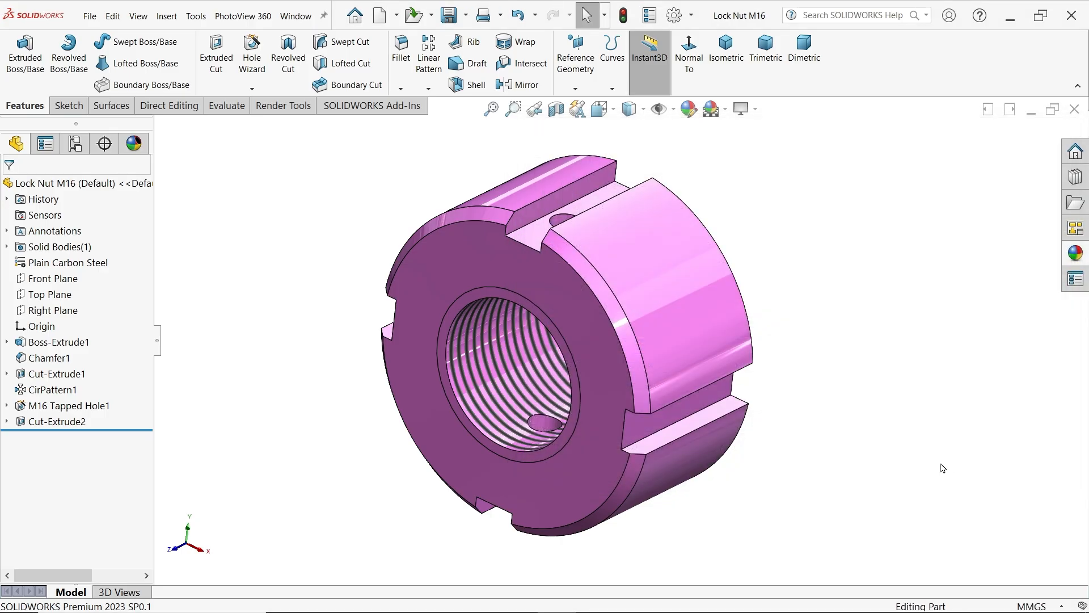
middle_click_drag(596, 349, 612, 321)
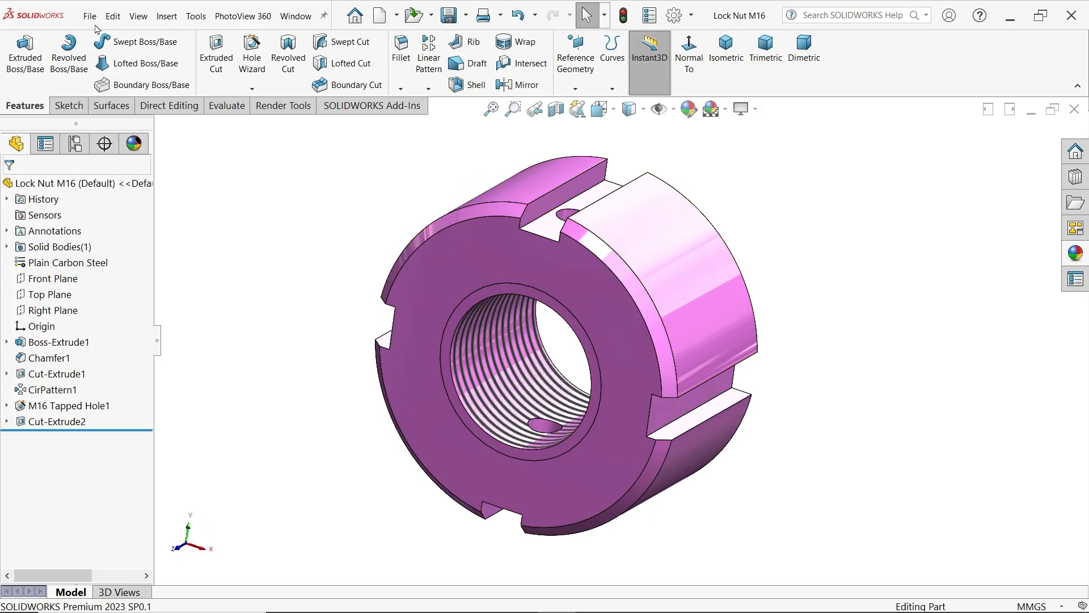
Open the saved Lock Nut M15 part for editing
left_click(397, 21)
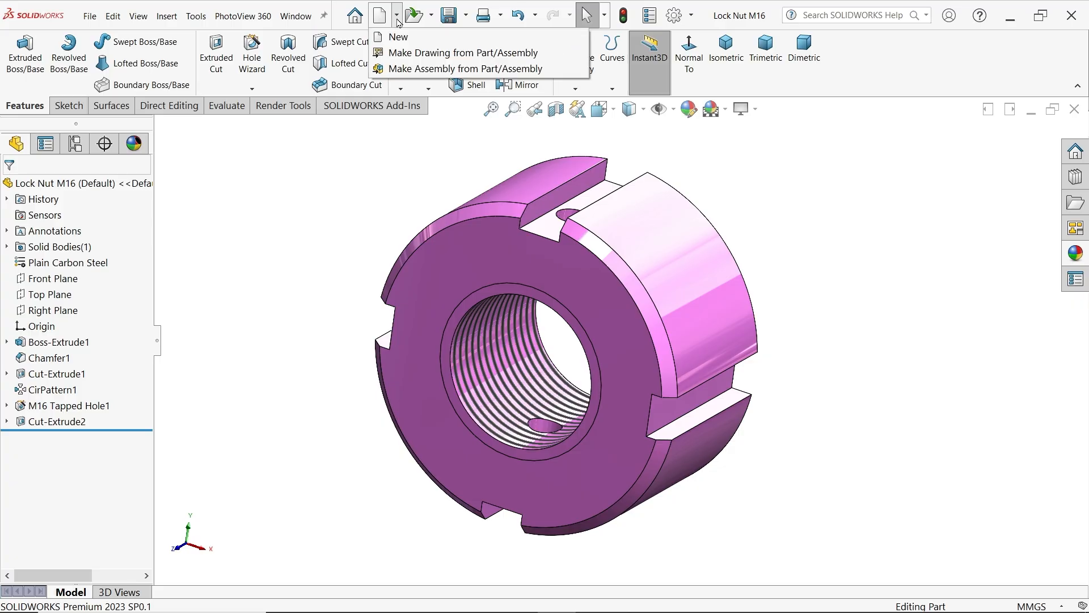
left_click(431, 16)
left_click(434, 35)
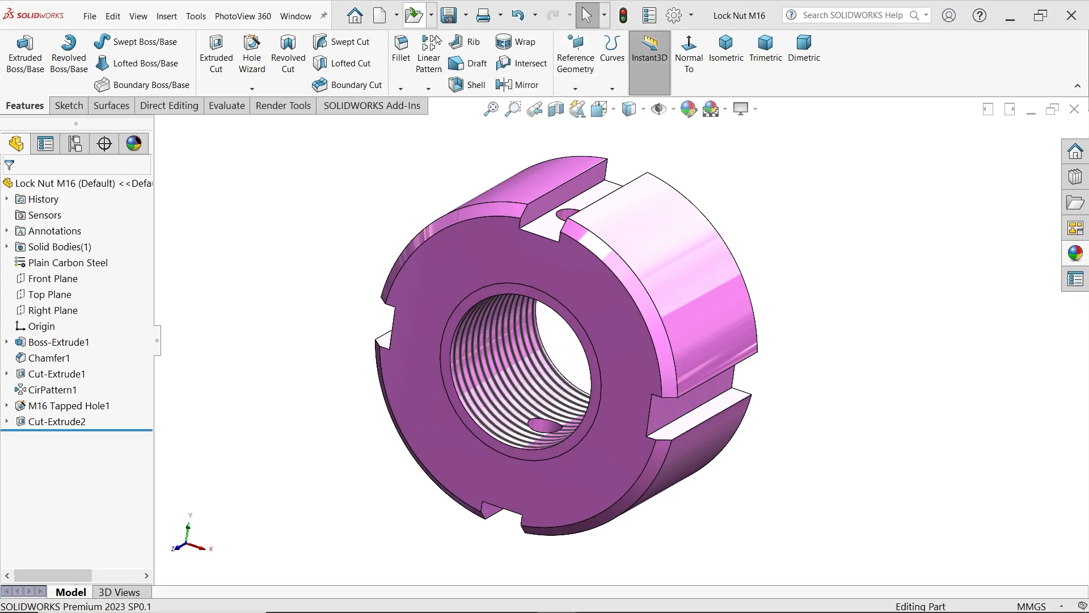
double_click(553, 281)
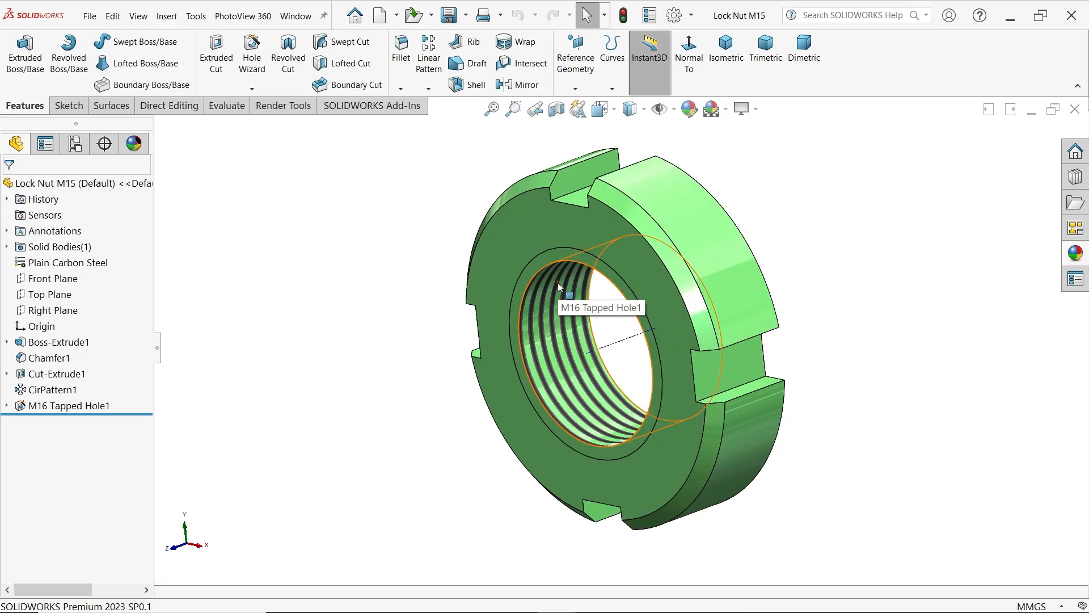
Apply a bright yellow color to the whole Lock Nut M15 and save the part
left_click(687, 113)
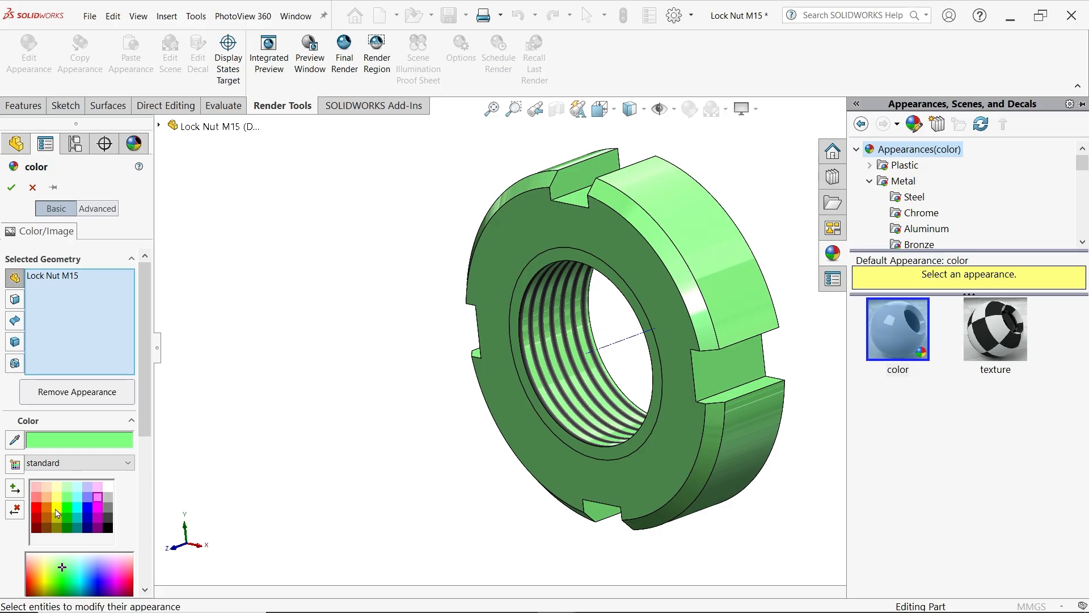
left_click(57, 511)
left_click(57, 499)
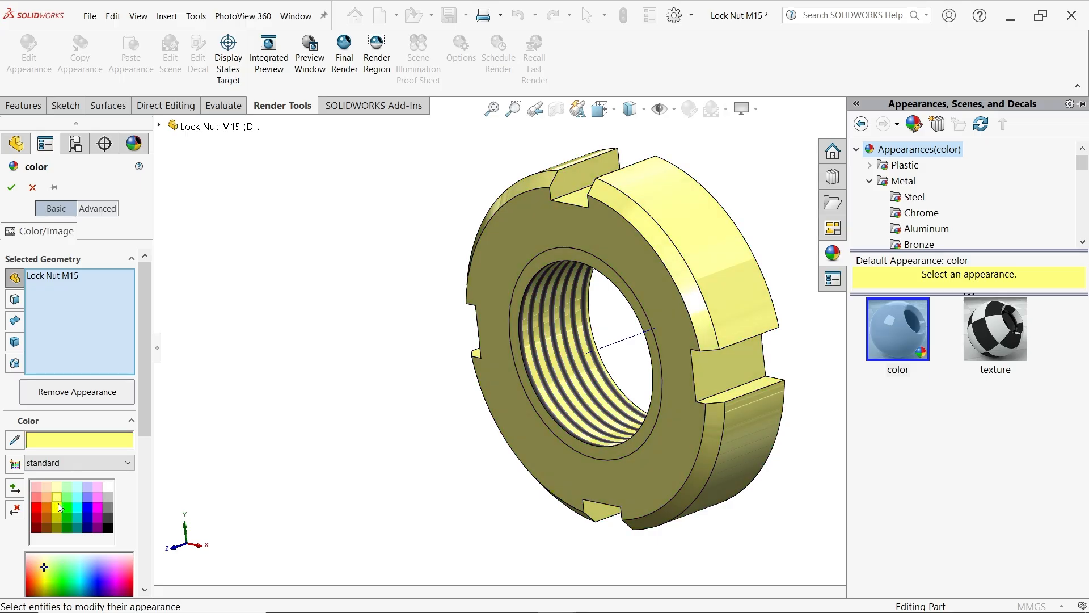
left_click(59, 506)
left_click(11, 188)
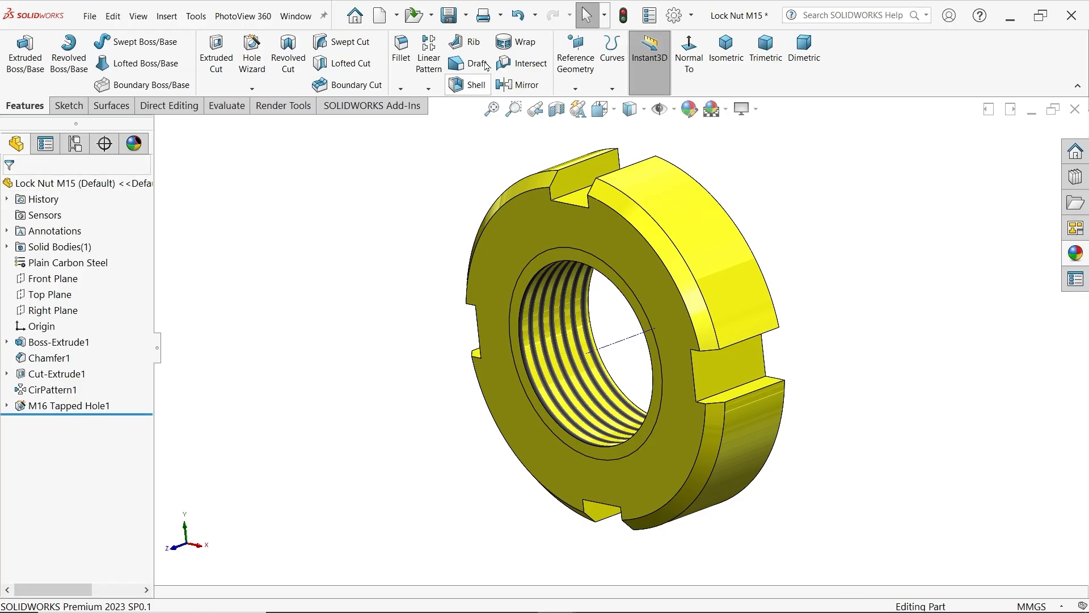
left_click(449, 15)
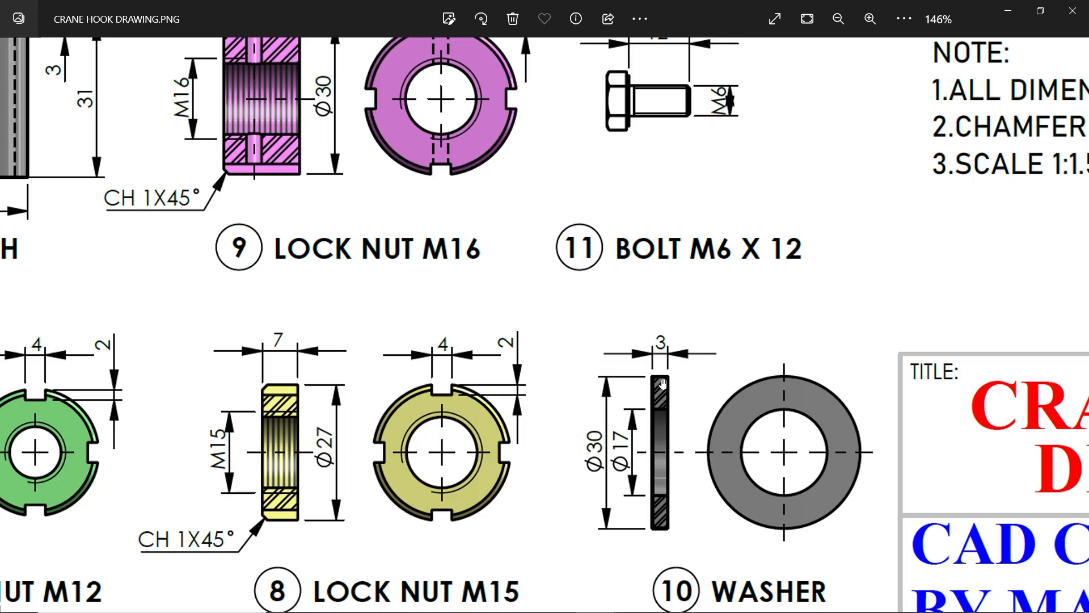
Sketch two concentric circles centred on the origin on the new part's Front Plane, with radii of about 39 mm and 17 mm
left_click_drag(678, 285, 690, 430)
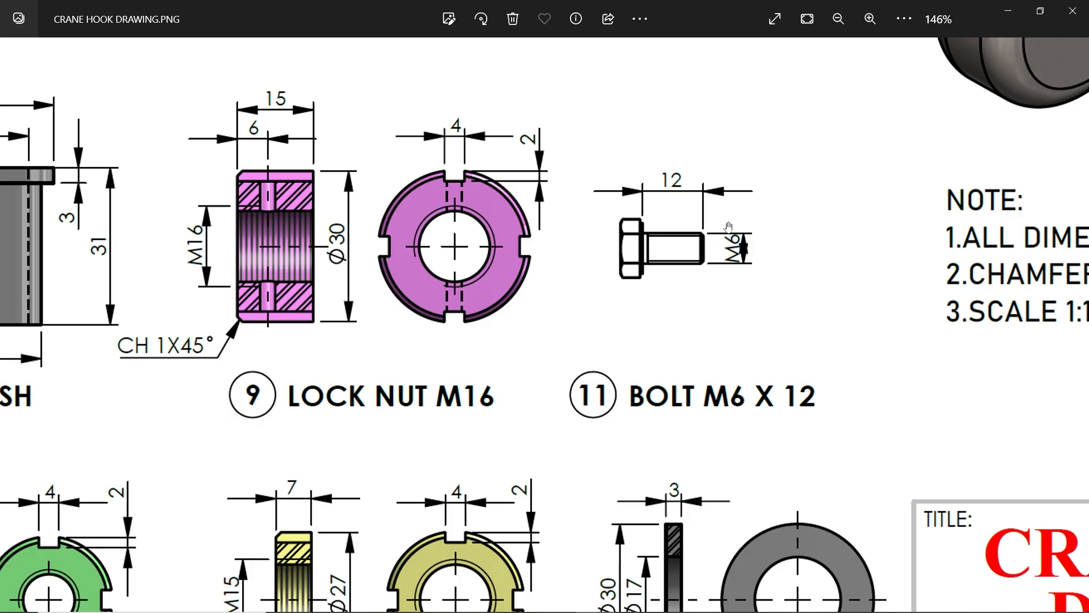
left_click(1009, 12)
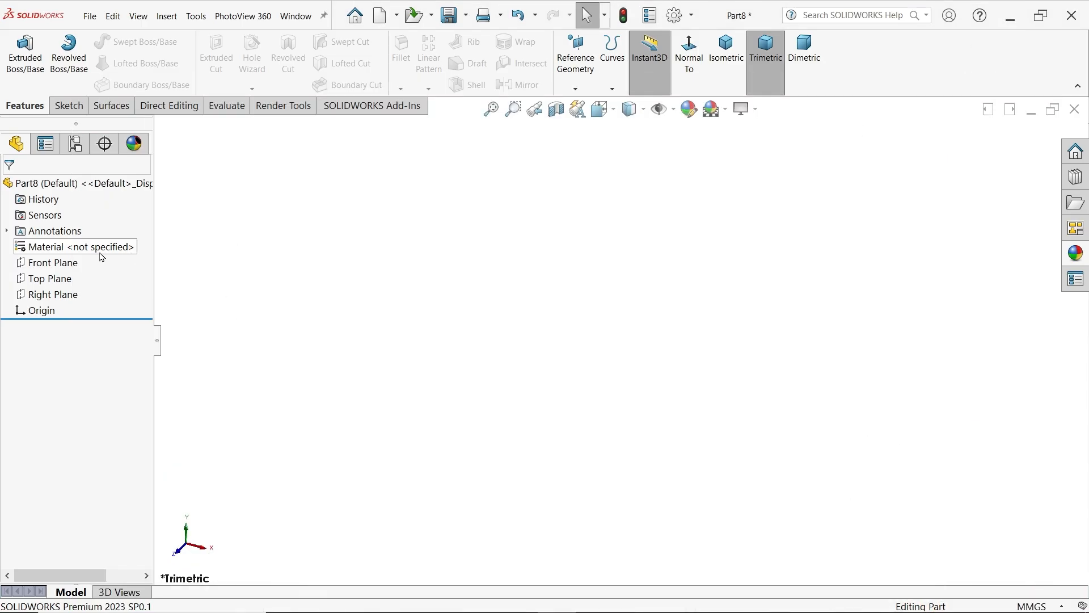
left_click(52, 270)
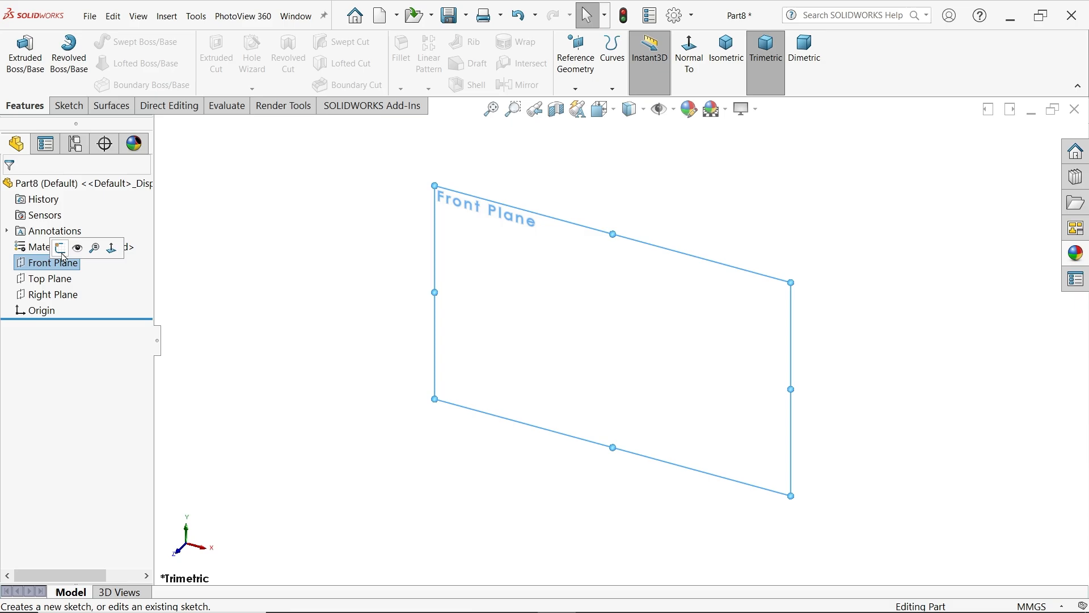
left_click(86, 247)
left_click(122, 41)
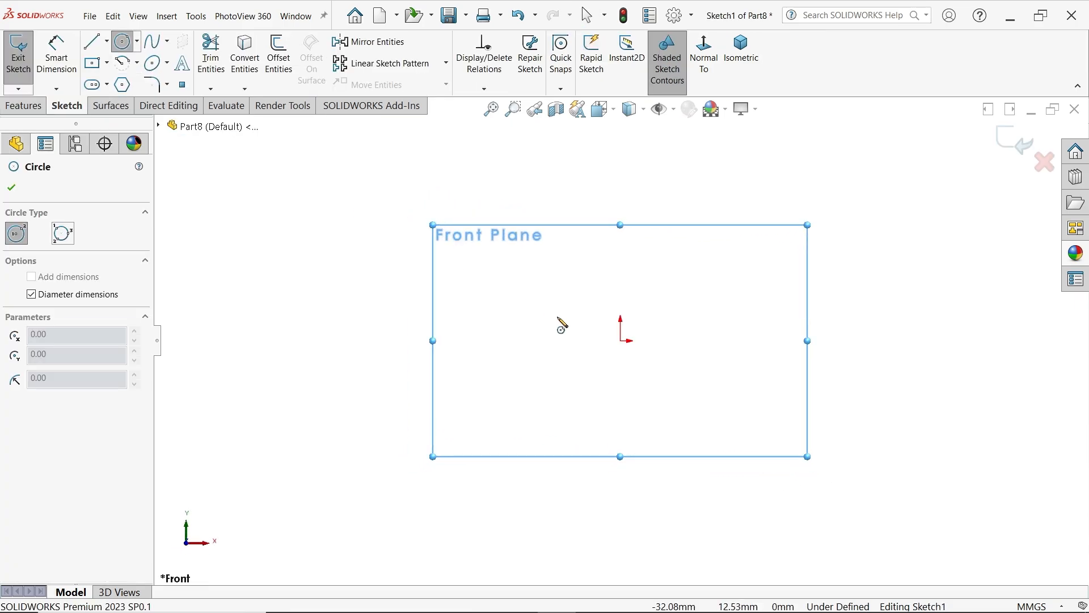
left_click(620, 340)
left_click(652, 264)
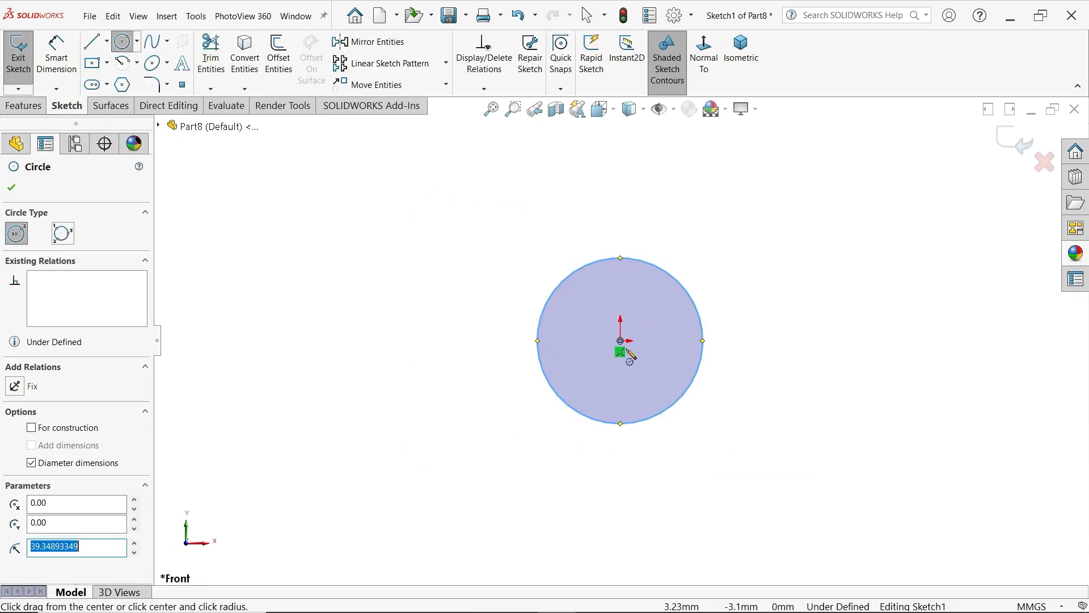
left_click(621, 341)
left_click(637, 309)
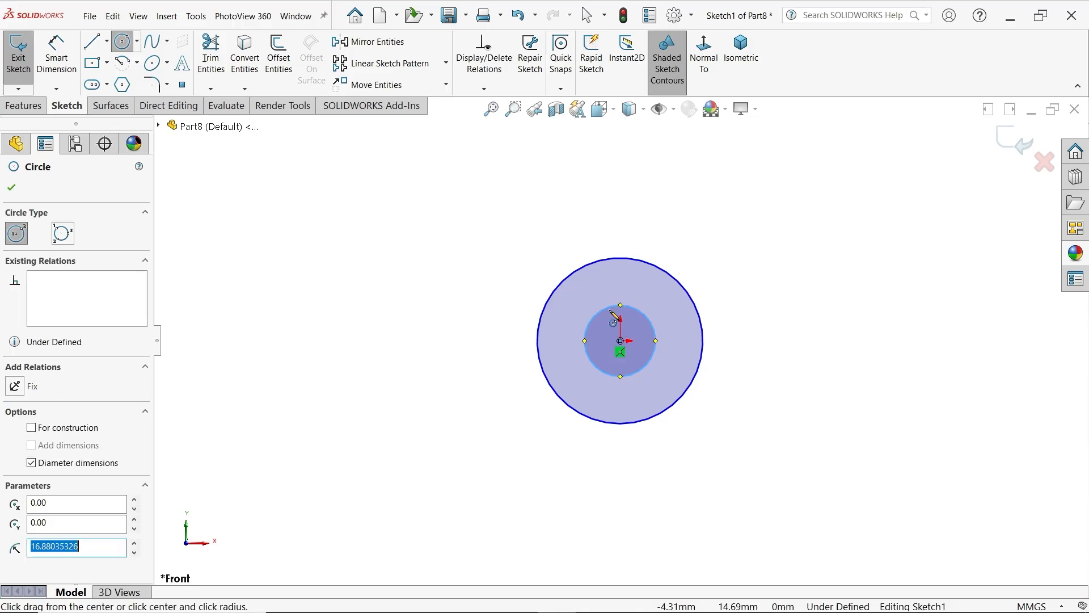
key("Escape")
scroll(667, 364, "down", 2)
scroll(665, 366, "down", 2)
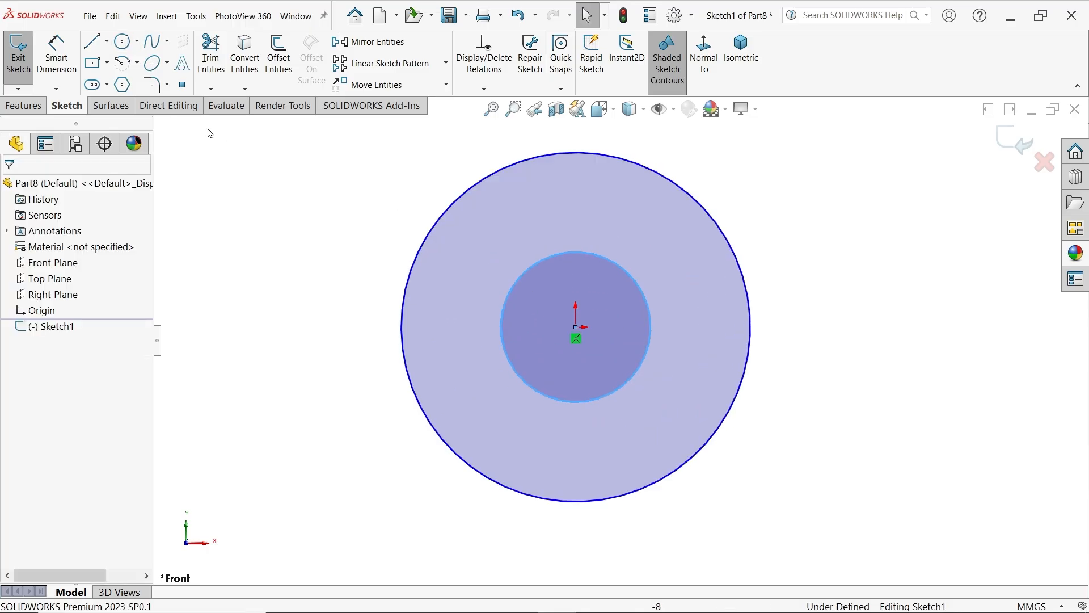
Dimension the outer circle to 30 mm diameter and the inner circle to 17 mm diameter
left_click(56, 57)
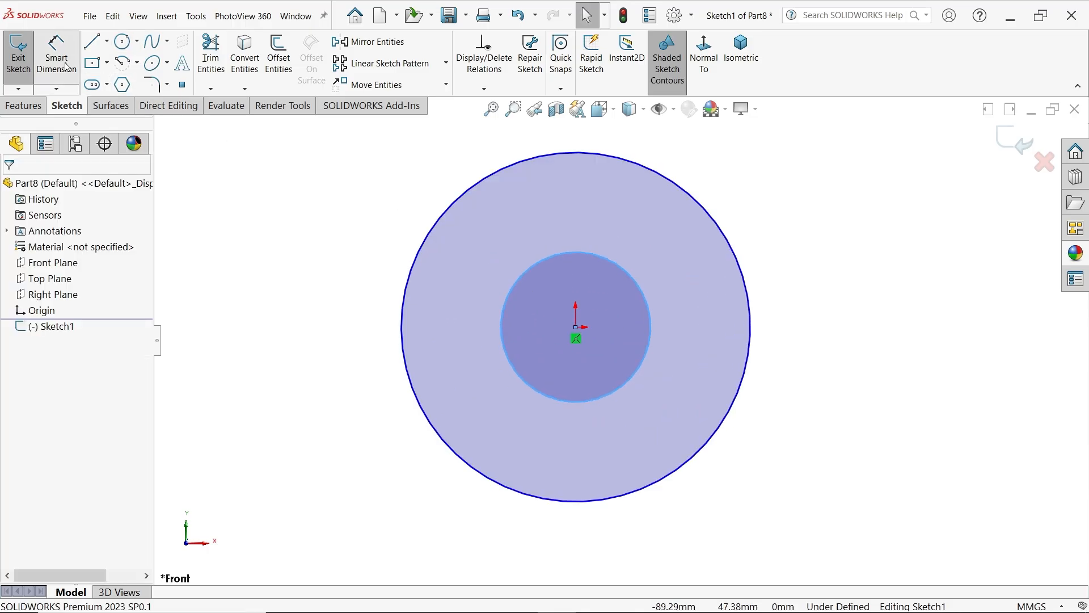
left_click(405, 318)
left_click(364, 322)
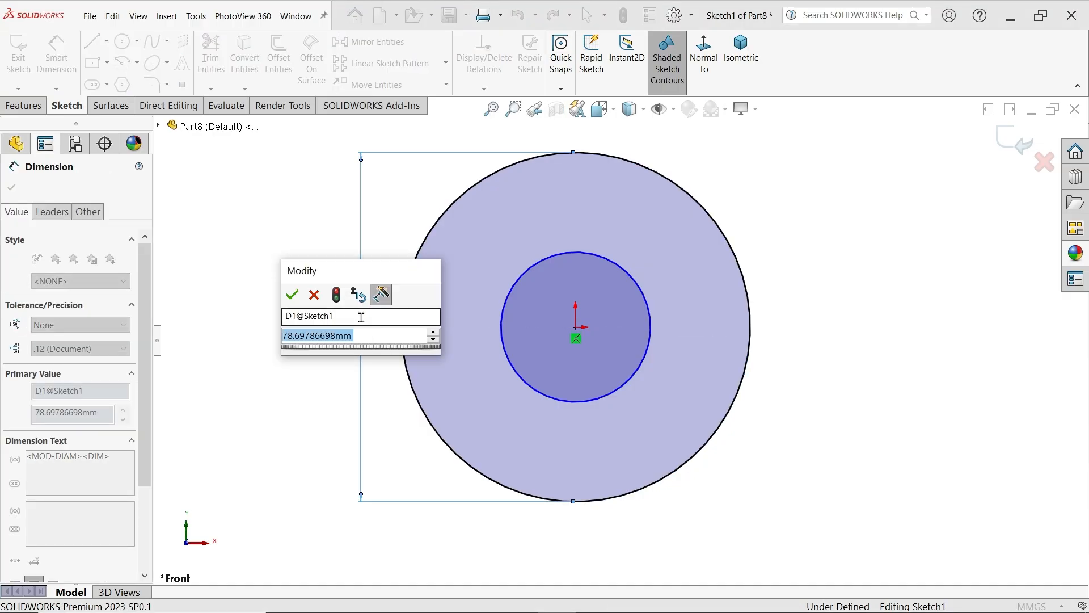
type("30")
key("Return")
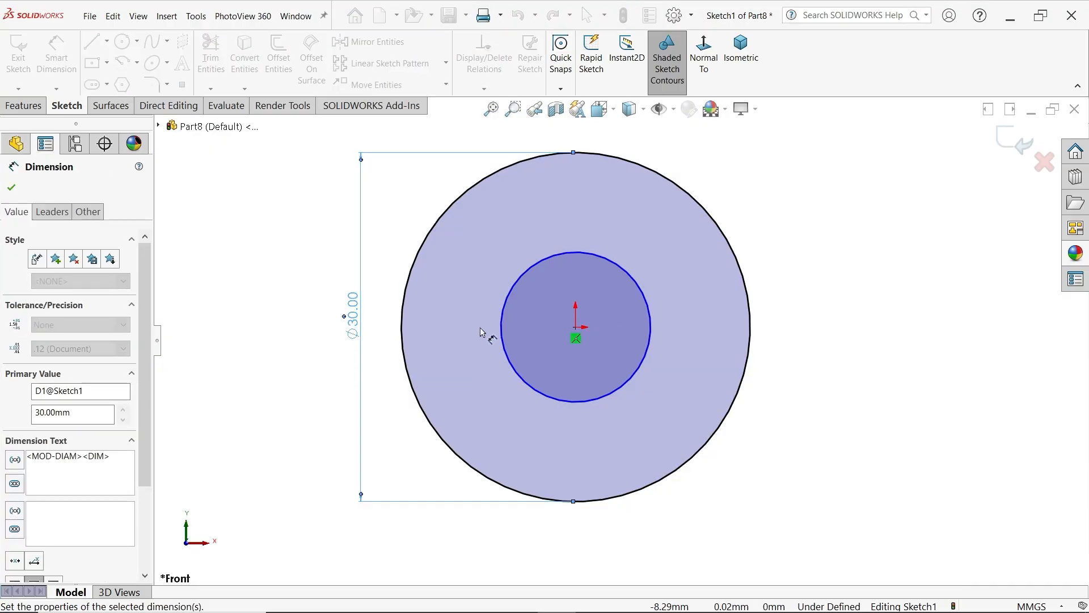
left_click(502, 335)
left_click(390, 334)
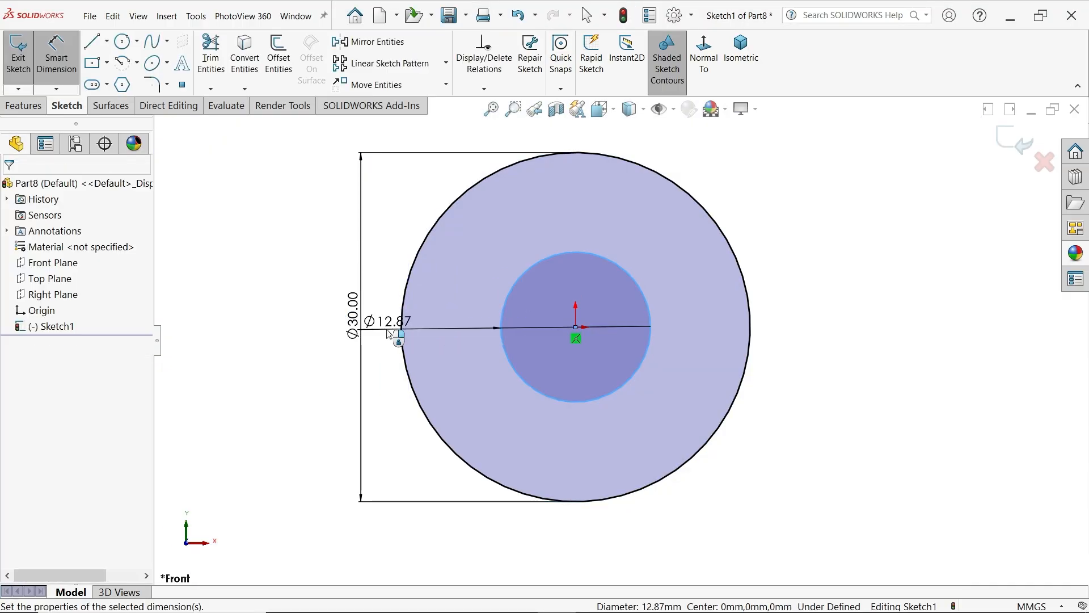
type("17")
key("Return")
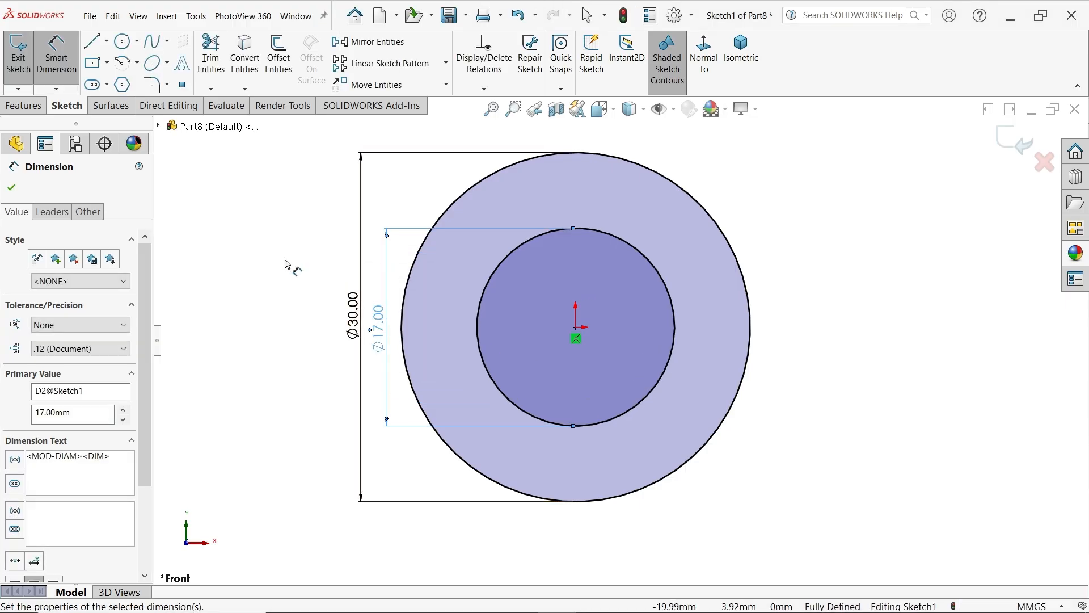
Extrude the ring profile as a Blind boss 3 mm deep to form the washer
left_click(40, 103)
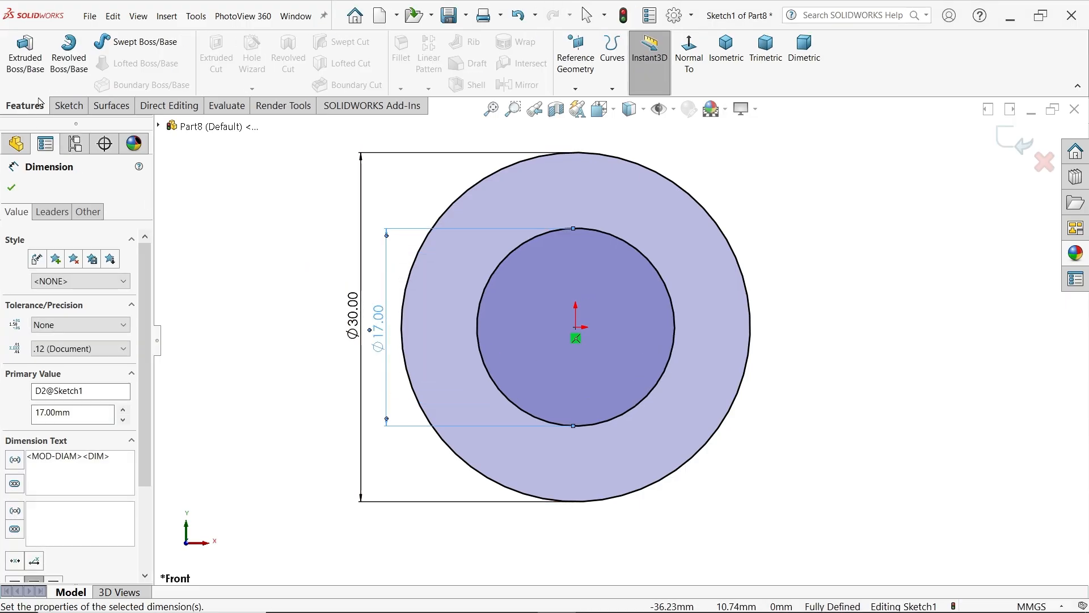
left_click(29, 60)
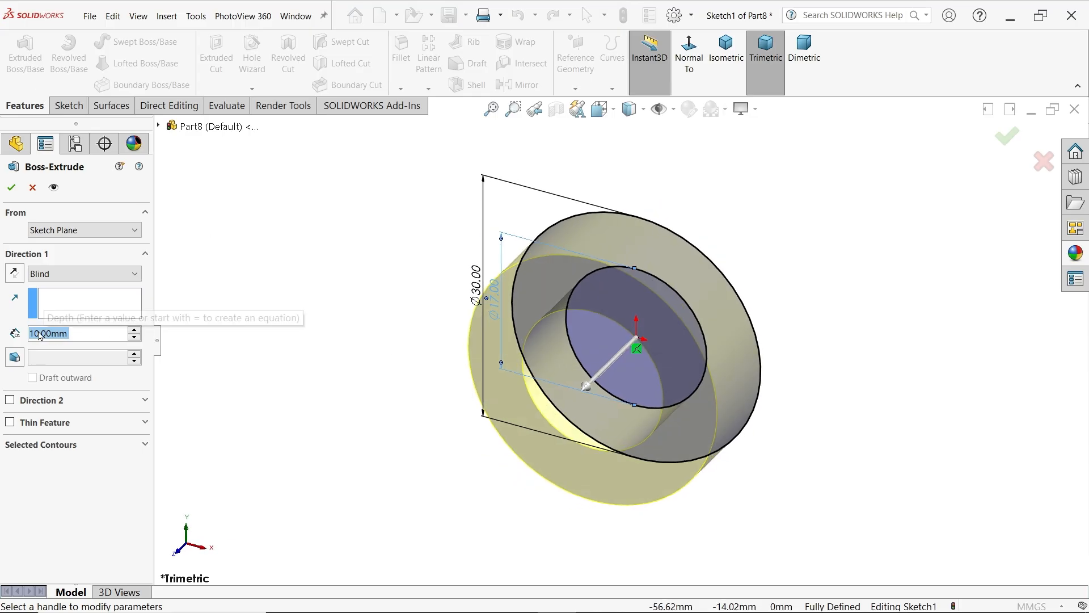
type("3")
key("Return")
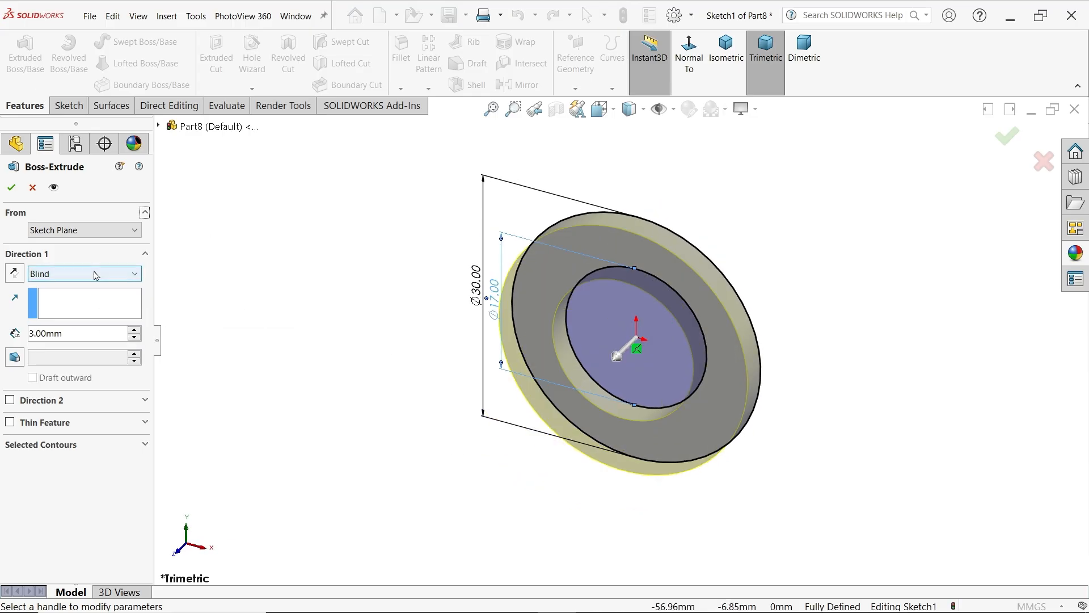
mouse_move(820, 296)
middle_mouse_down()
mouse_move(783, 306)
mouse_move(806, 301)
middle_mouse_up()
left_click(9, 188)
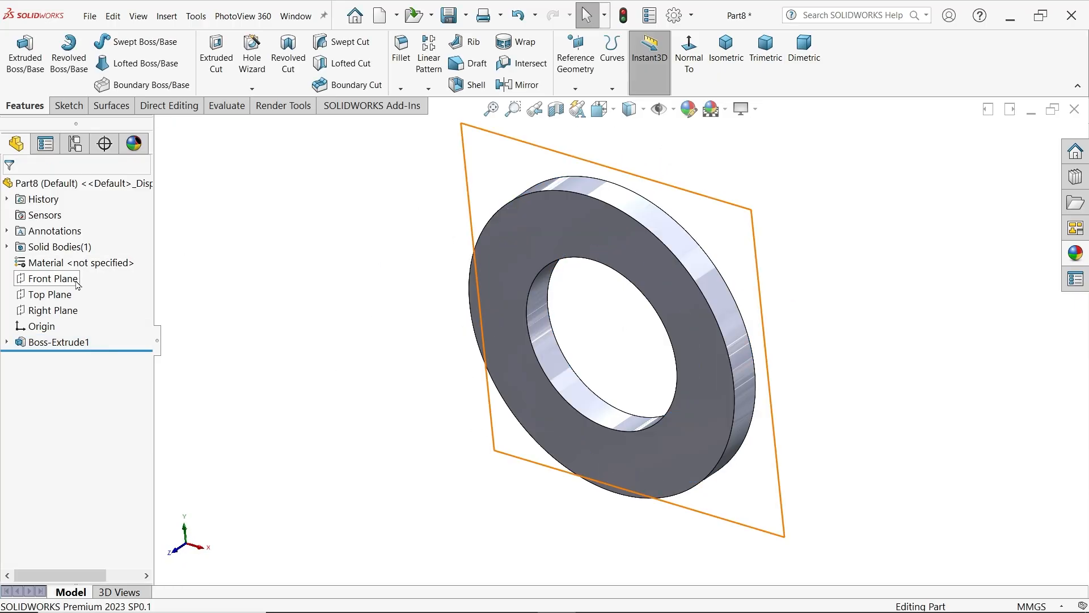
Assign Plain Carbon Steel to the washer and apply a medium gray color to the whole part
right_click(70, 263)
left_click(130, 319)
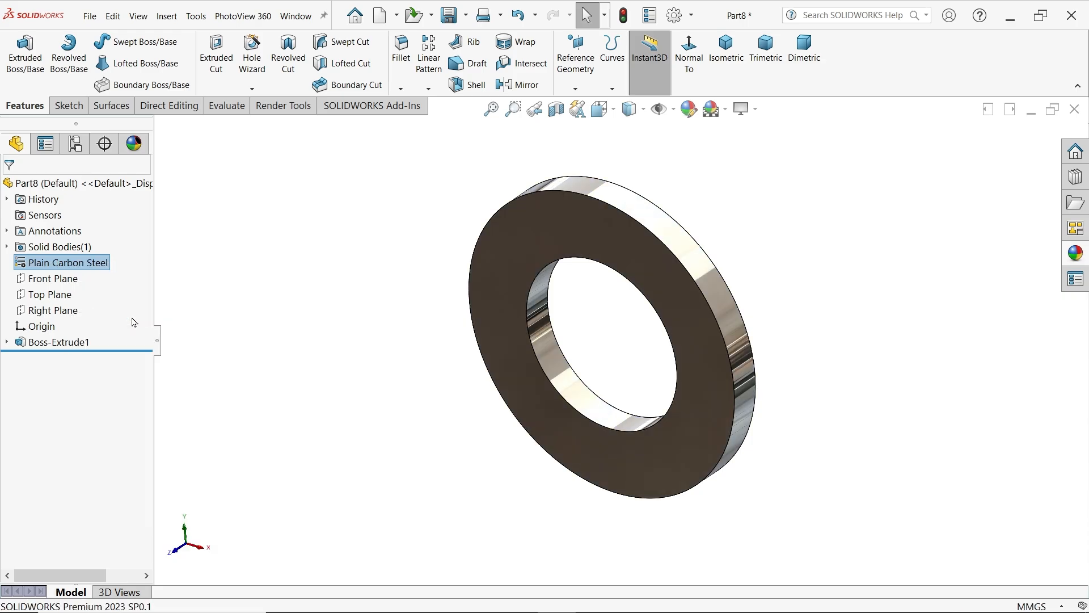
left_click(1076, 253)
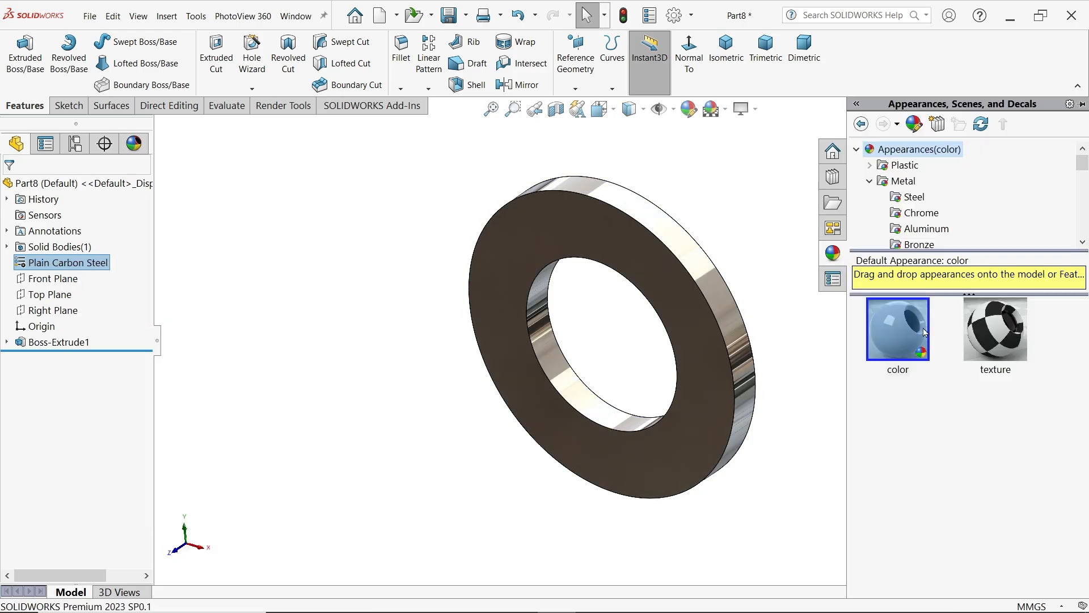
left_click(898, 329)
double_click(911, 328)
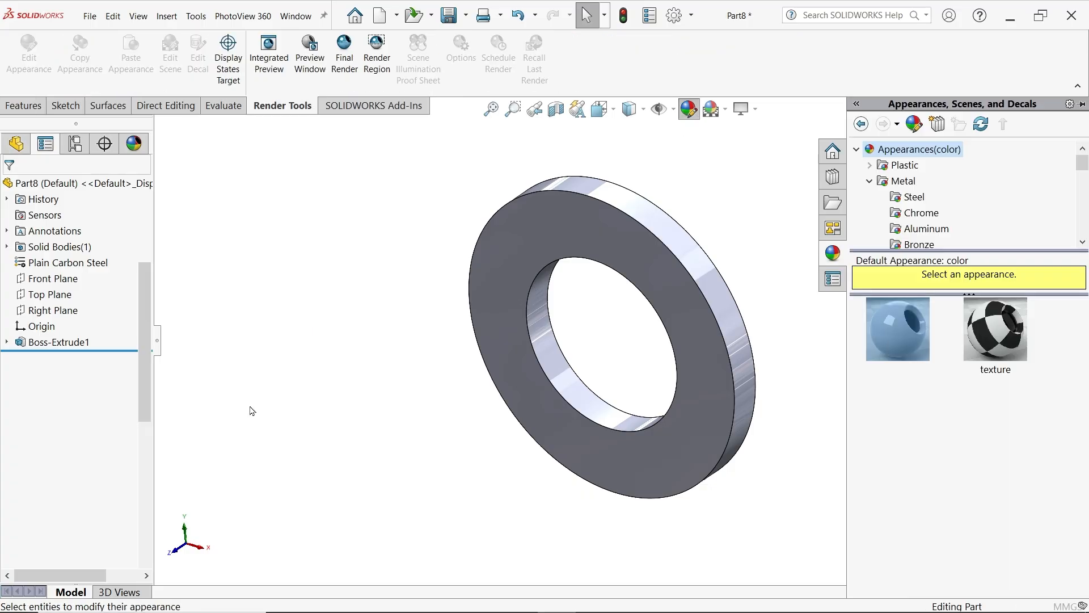
left_click(114, 512)
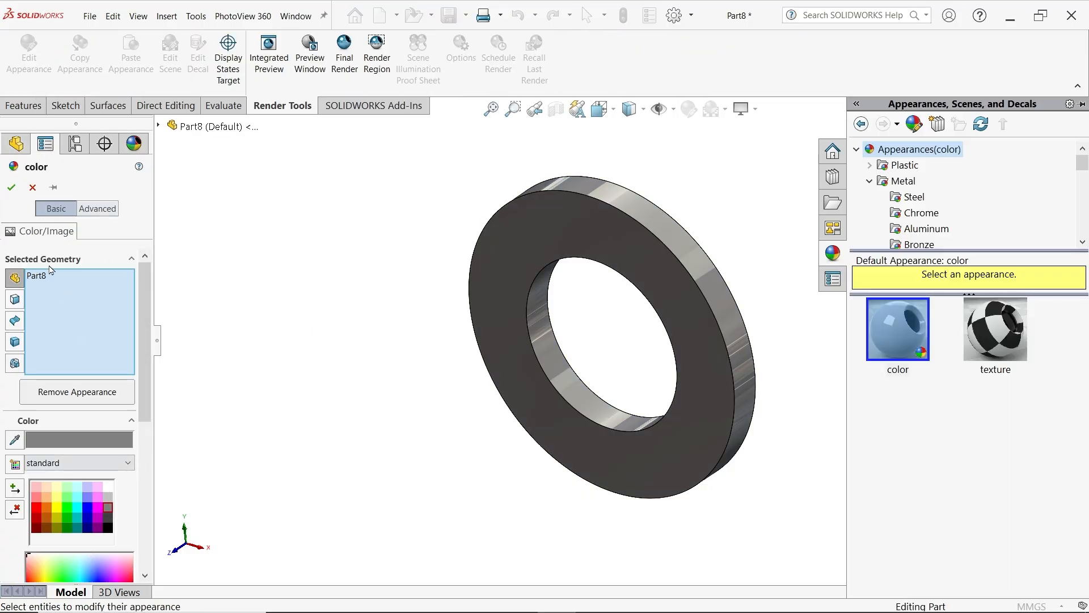
left_click(11, 187)
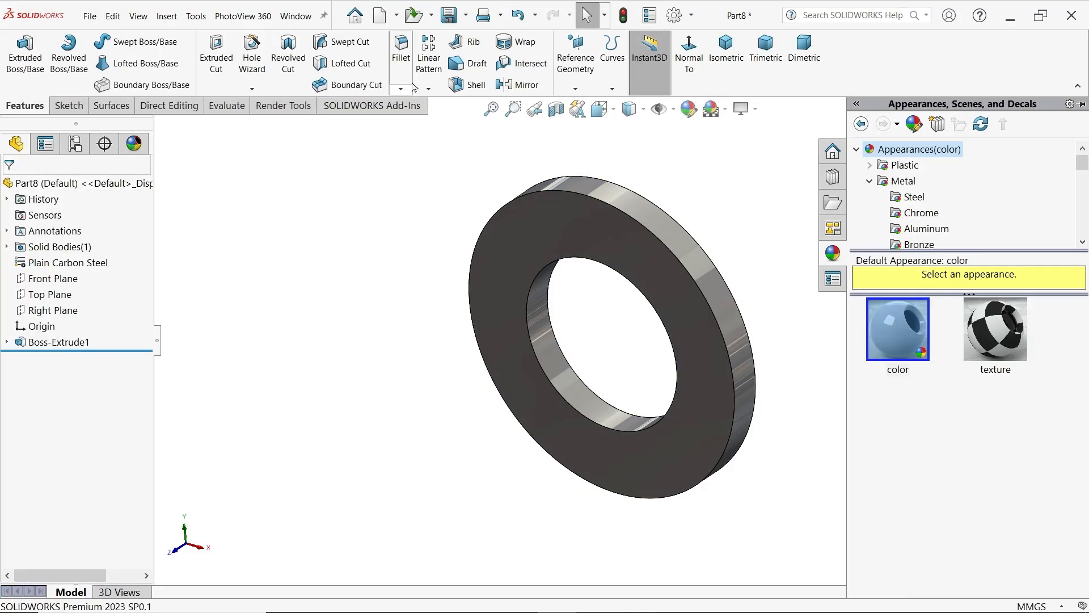
Save the part as Washer in the CRANE HOOK DRAWING folder
left_click(451, 17)
type("w")
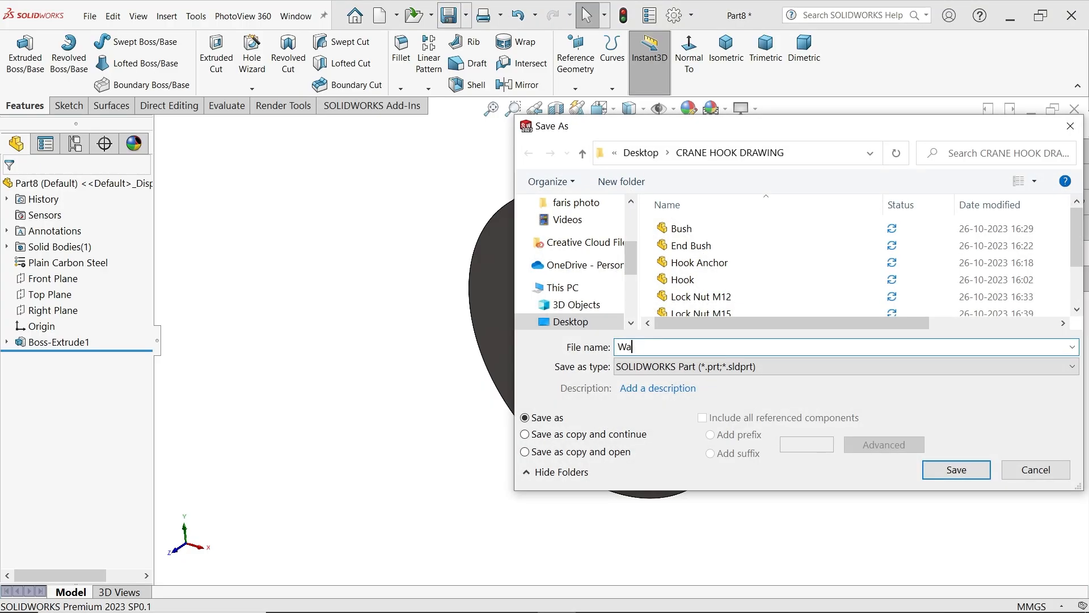
left_click(957, 474)
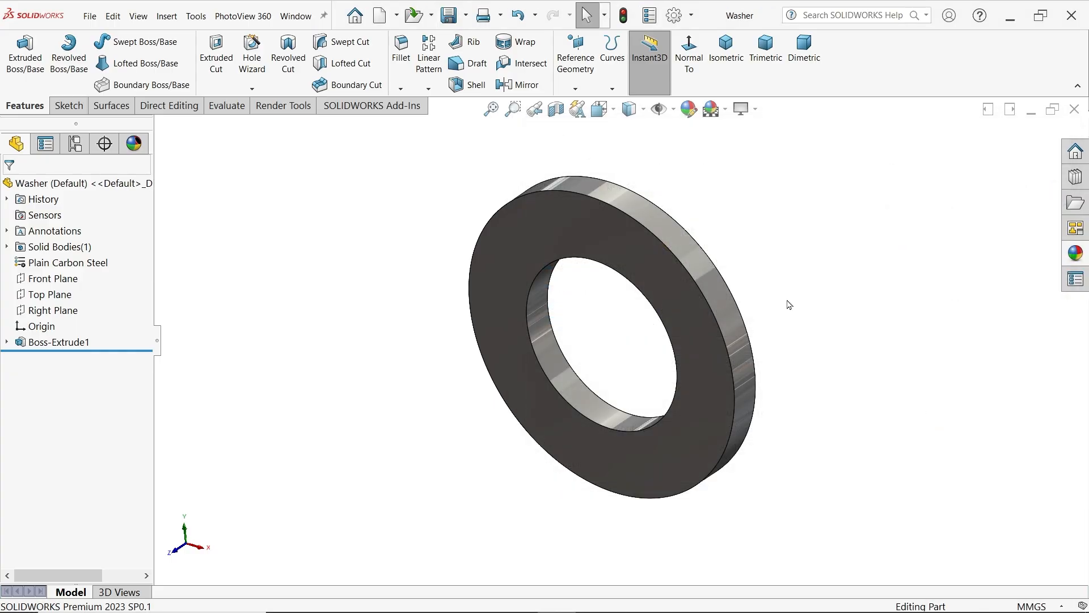
Switch to the CRANE HOOK DRAWING.PNG image and examine the assembly view and the parts list
key("alt+Tab")
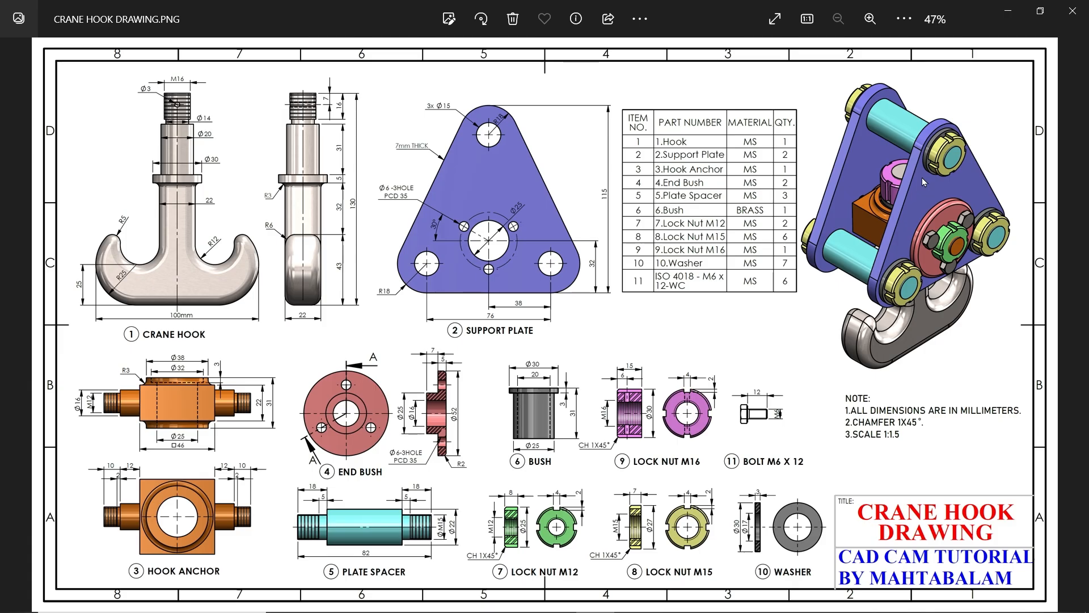
scroll(969, 135, "up", 4)
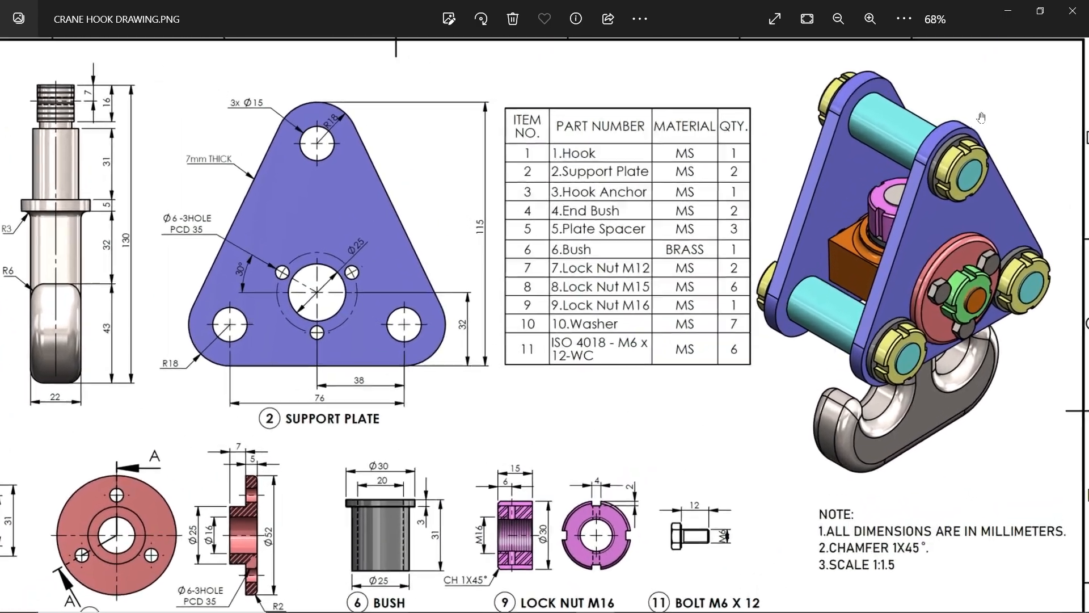
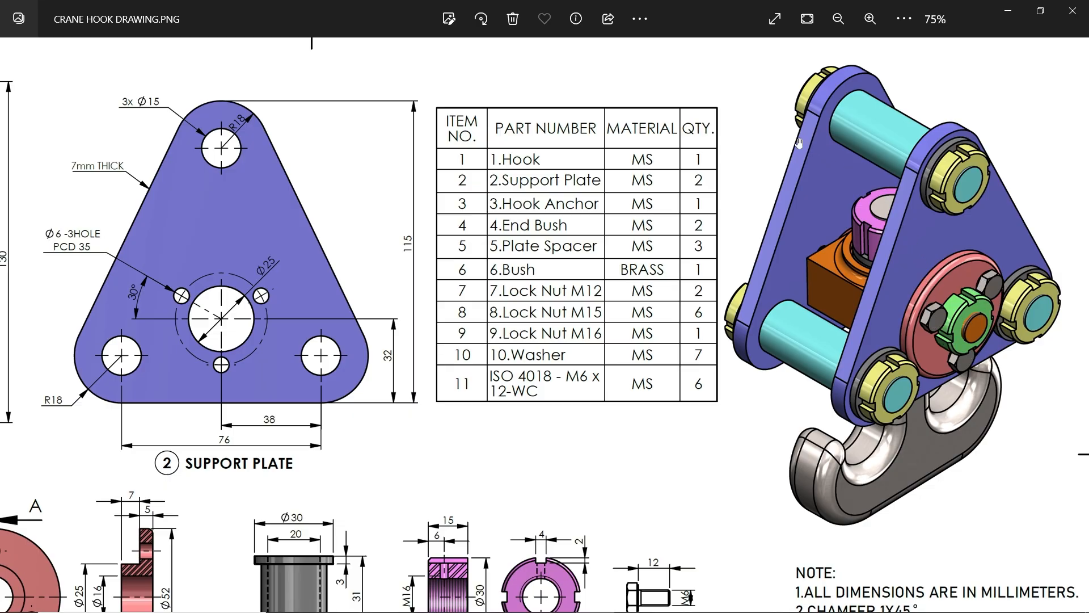
Switch back to SOLIDWORKS and create a new assembly document
left_click(1013, 13)
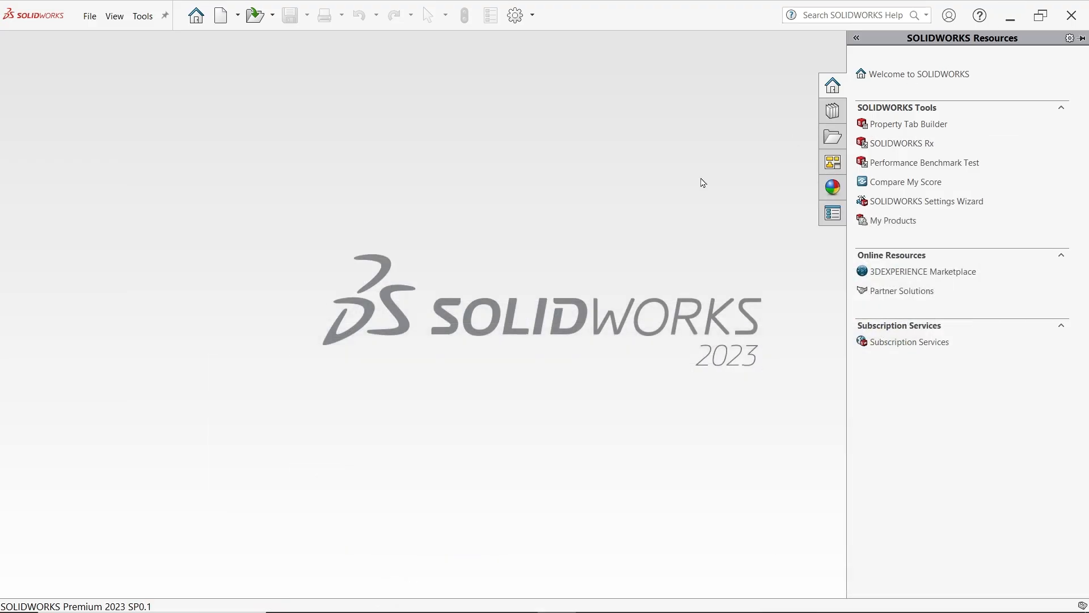
left_click(90, 17)
left_click(127, 42)
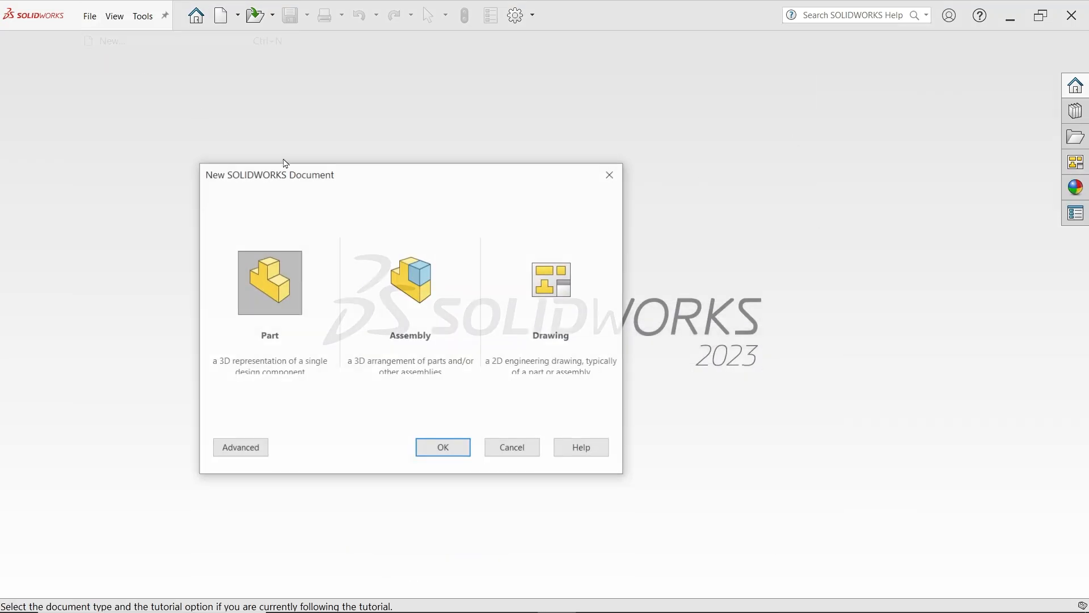
left_click(422, 295)
left_click(443, 448)
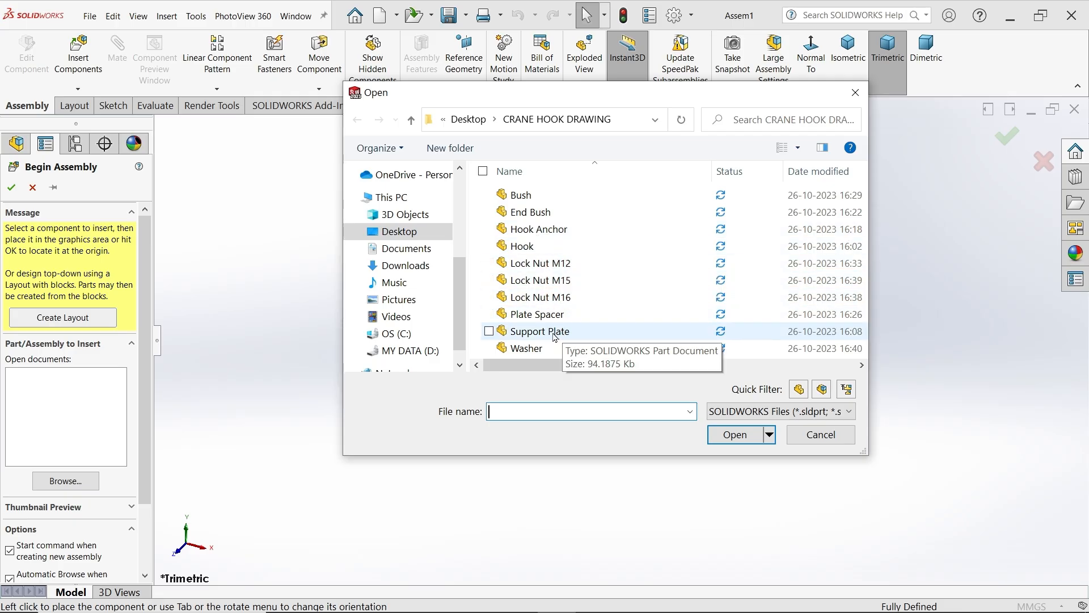
Insert the Support Plate with origins shown, rotate it 90 degrees about Y, and place it at the assembly origin
left_click(528, 332)
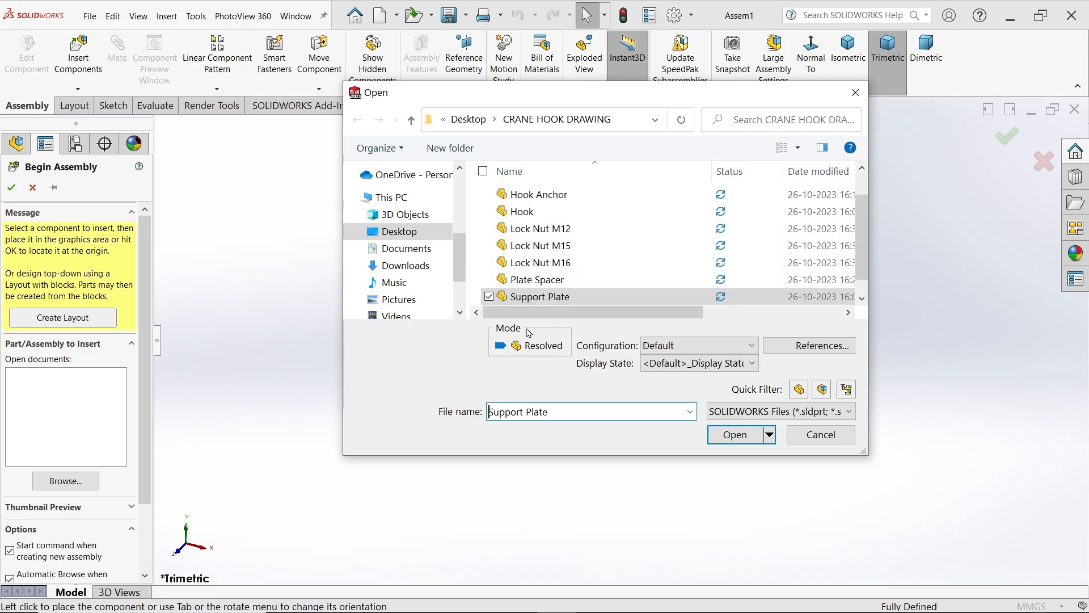
left_click(736, 436)
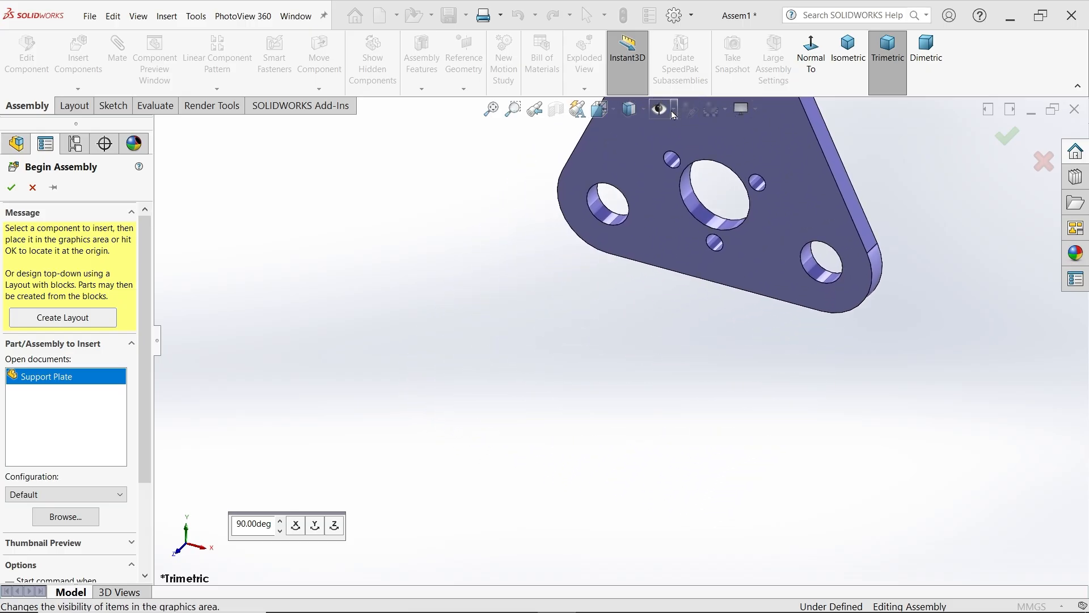
left_click(674, 110)
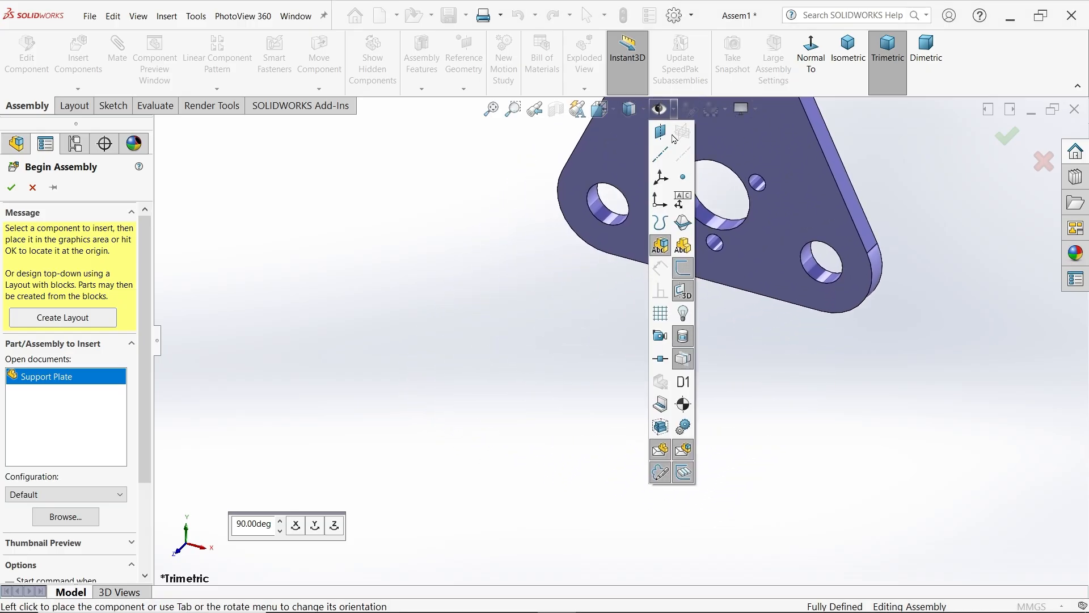
left_click(663, 209)
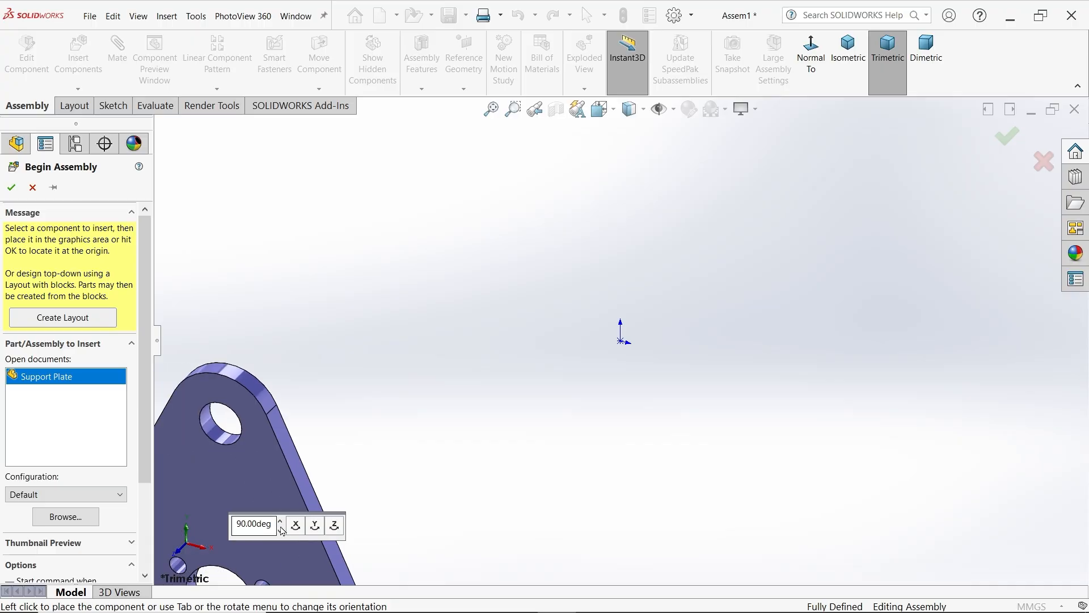
left_click(315, 526)
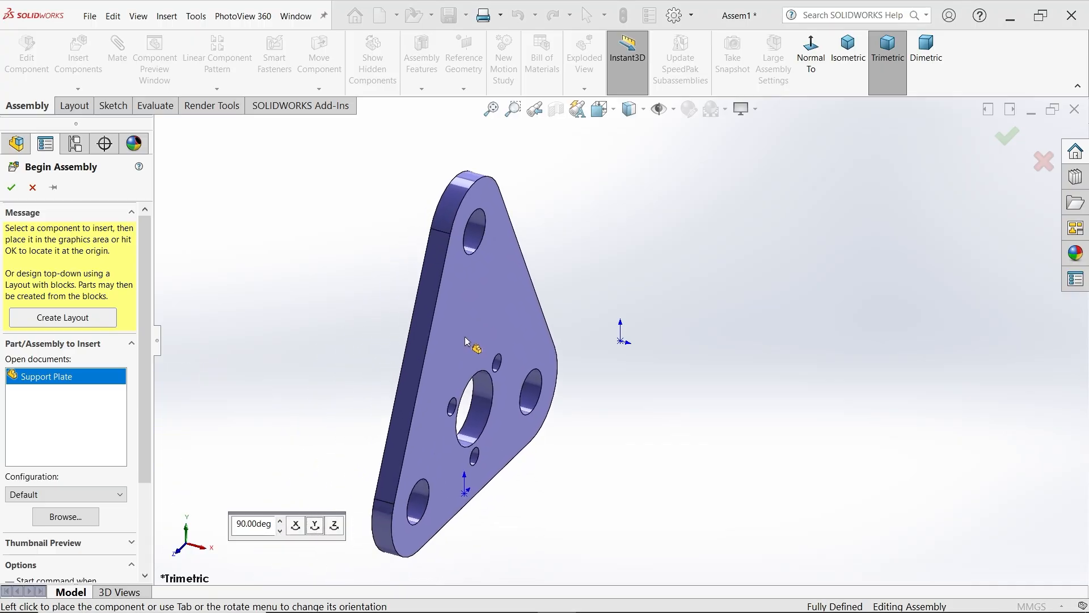
left_click(624, 344)
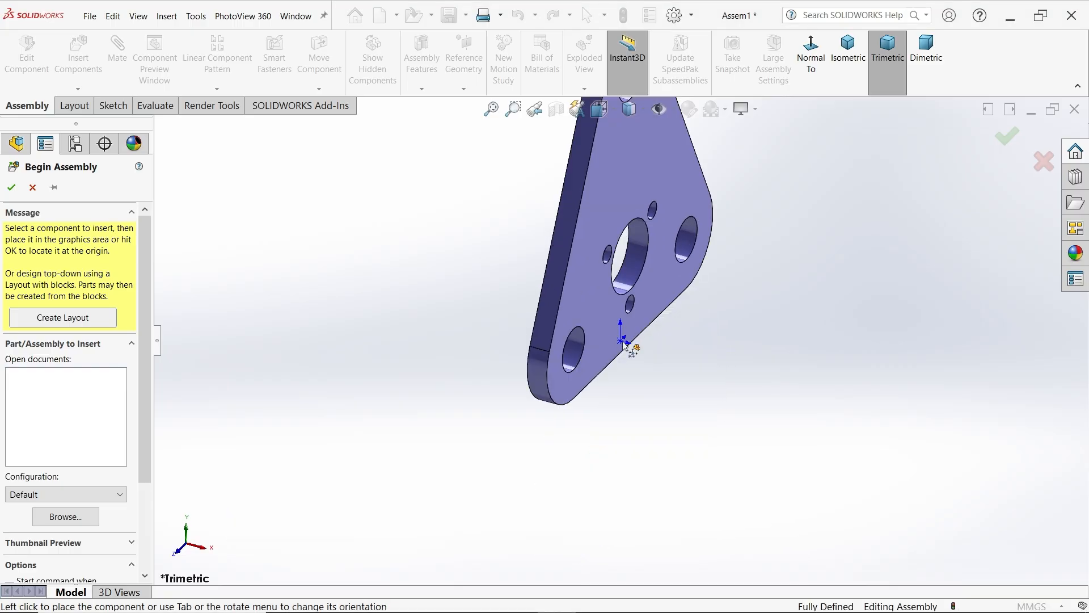
Show the assembly in isometric view with origins hidden and a plain white scene background
left_click(849, 50)
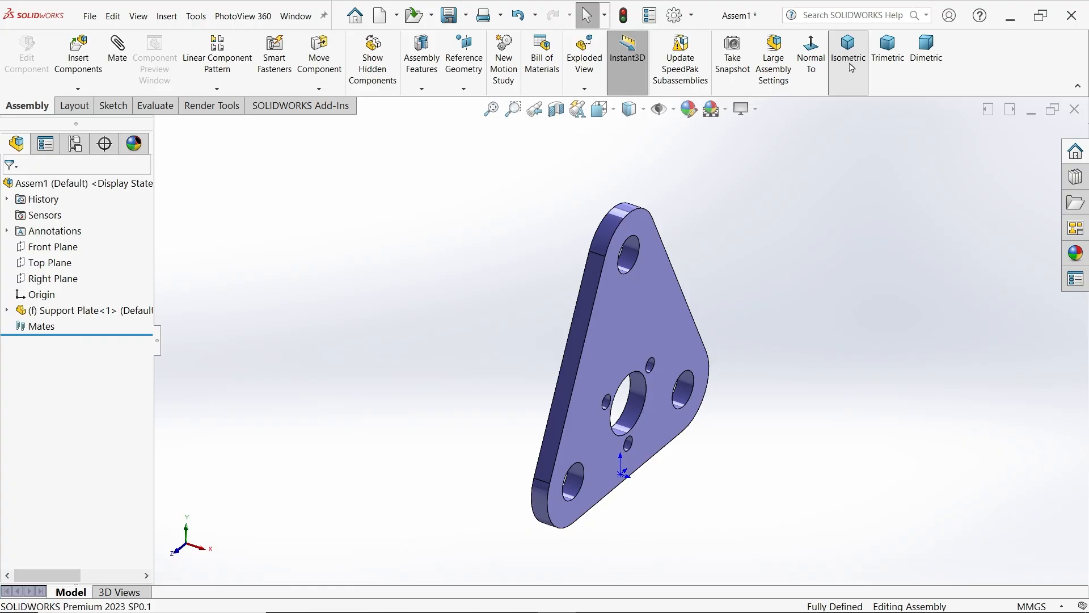
left_click(661, 109)
left_click(659, 200)
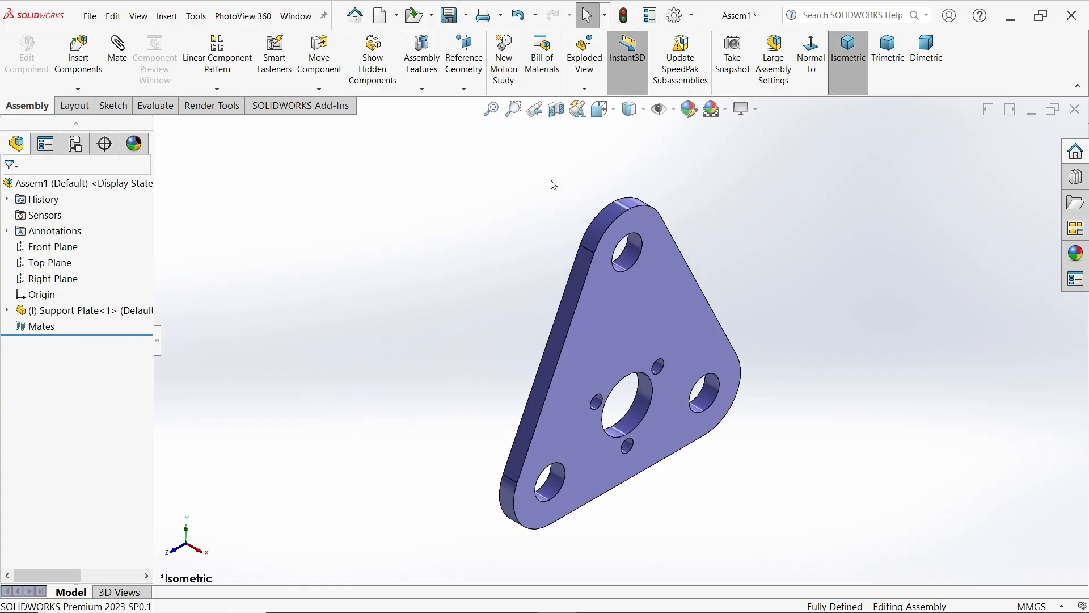
left_click(725, 109)
left_click(732, 147)
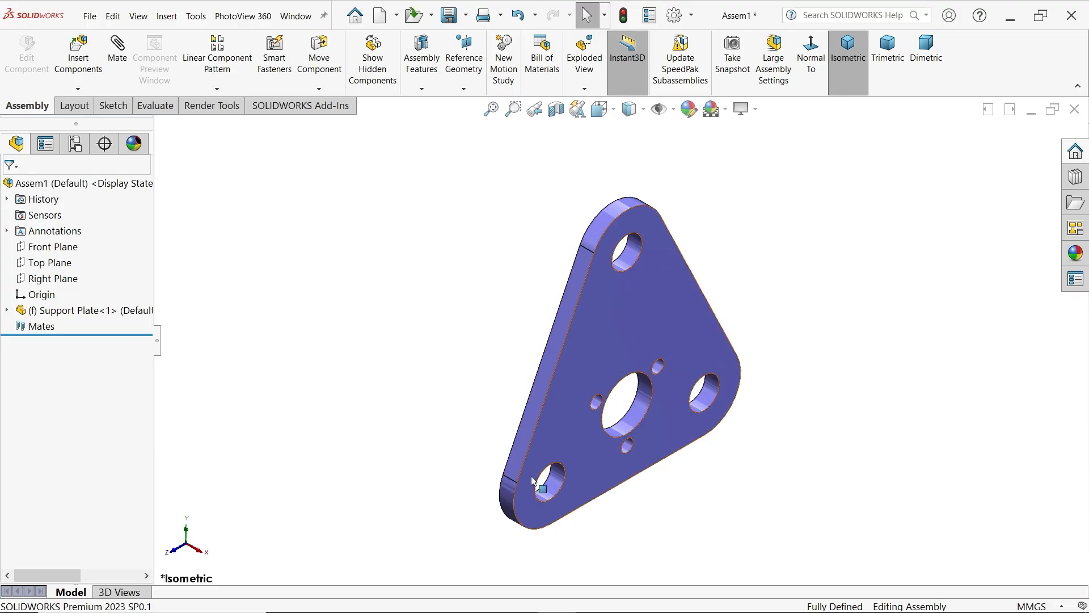
Display the part files as large icons and insert the Plate Spacer beside the upper end of the support plate
left_click(78, 56)
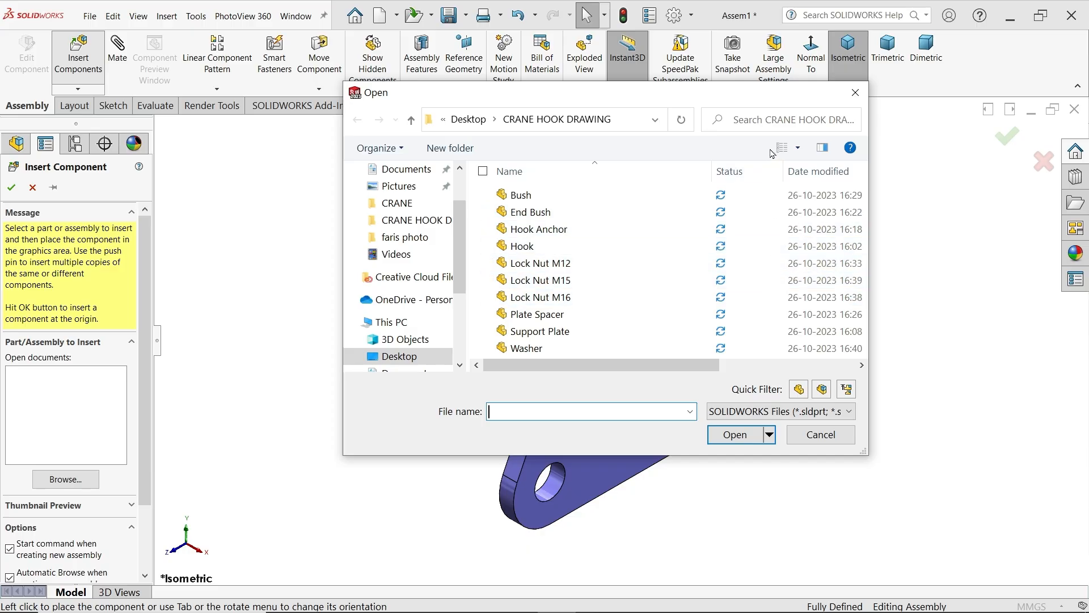
left_click(798, 148)
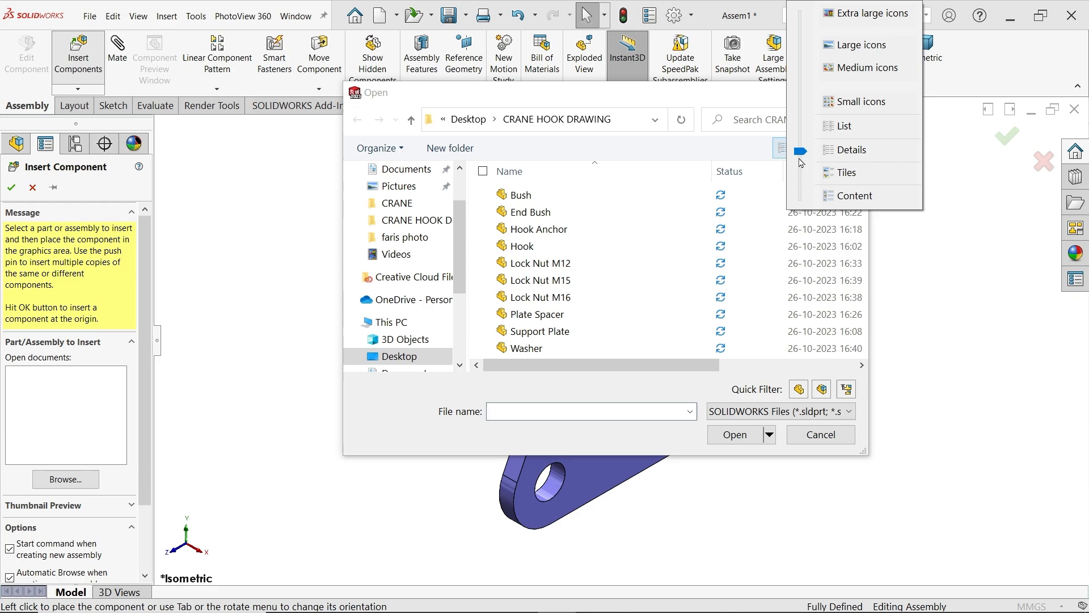
left_click(834, 44)
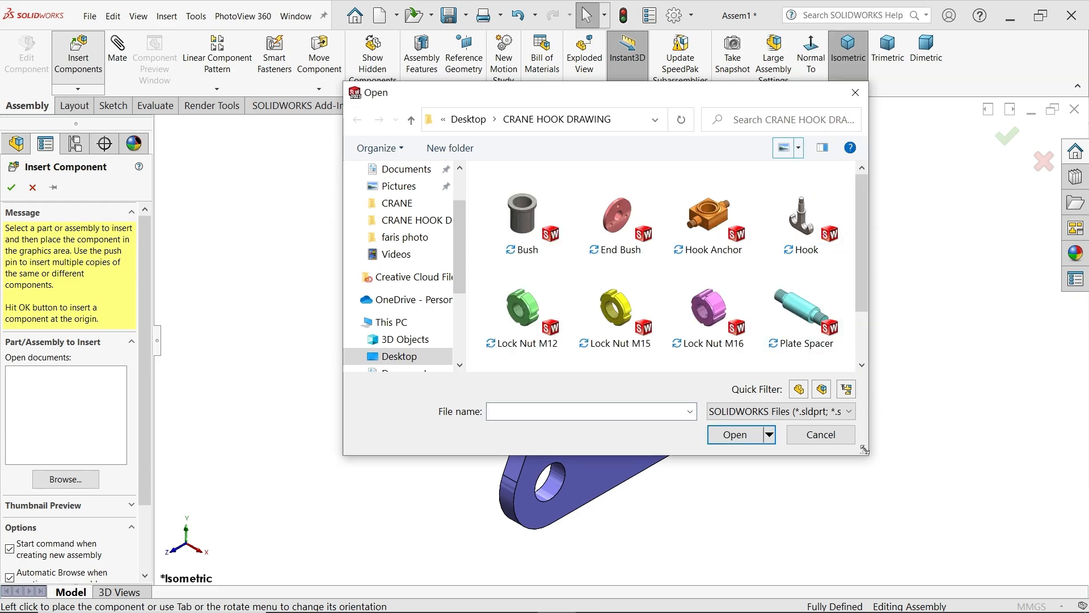
left_click_drag(864, 450, 929, 461)
left_click(728, 337)
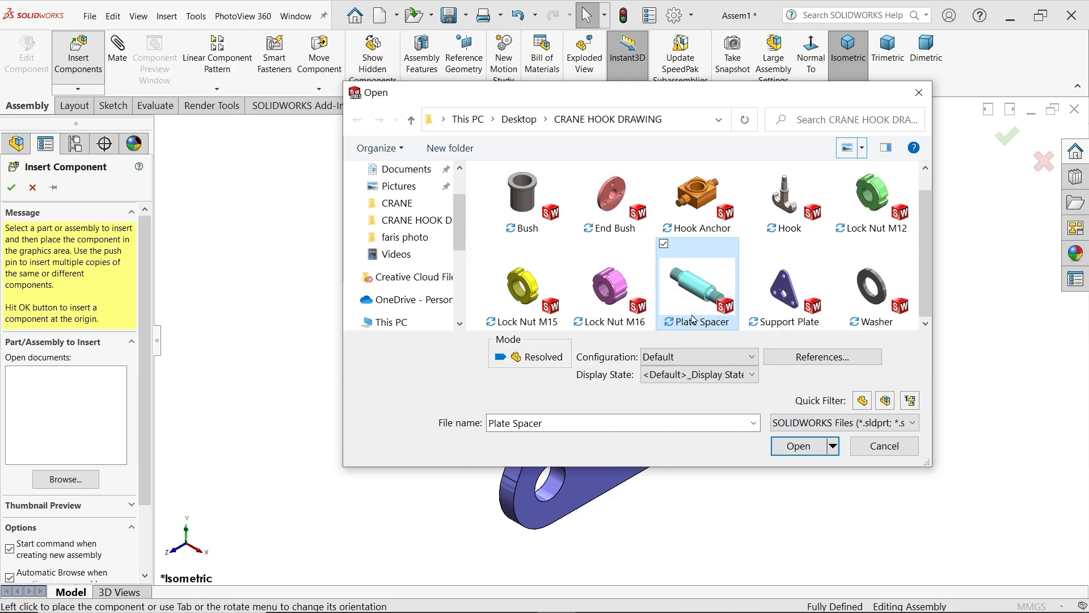
left_click(796, 443)
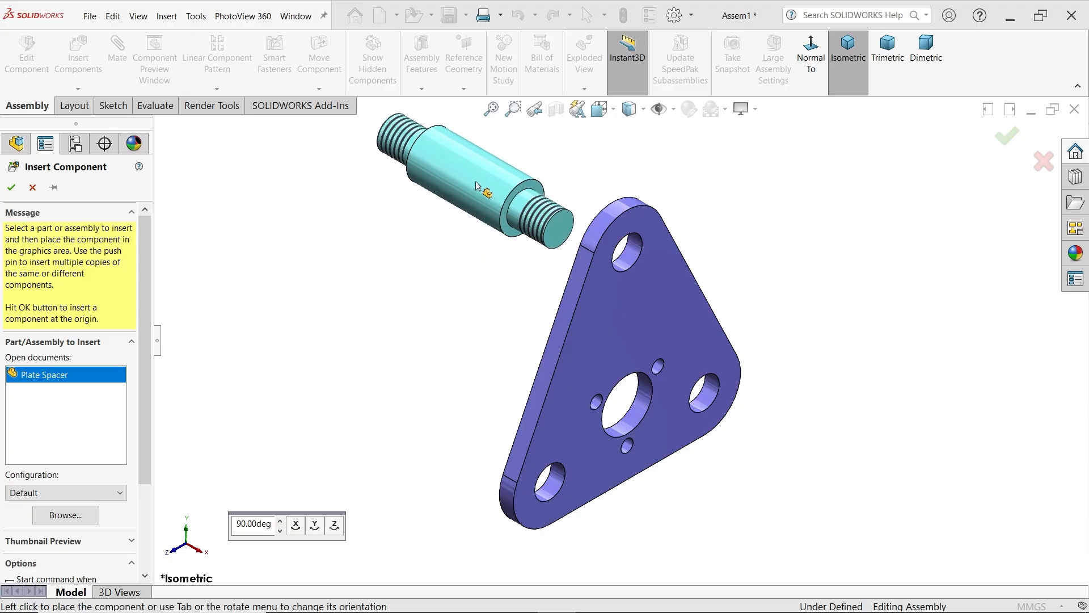
left_click(476, 186)
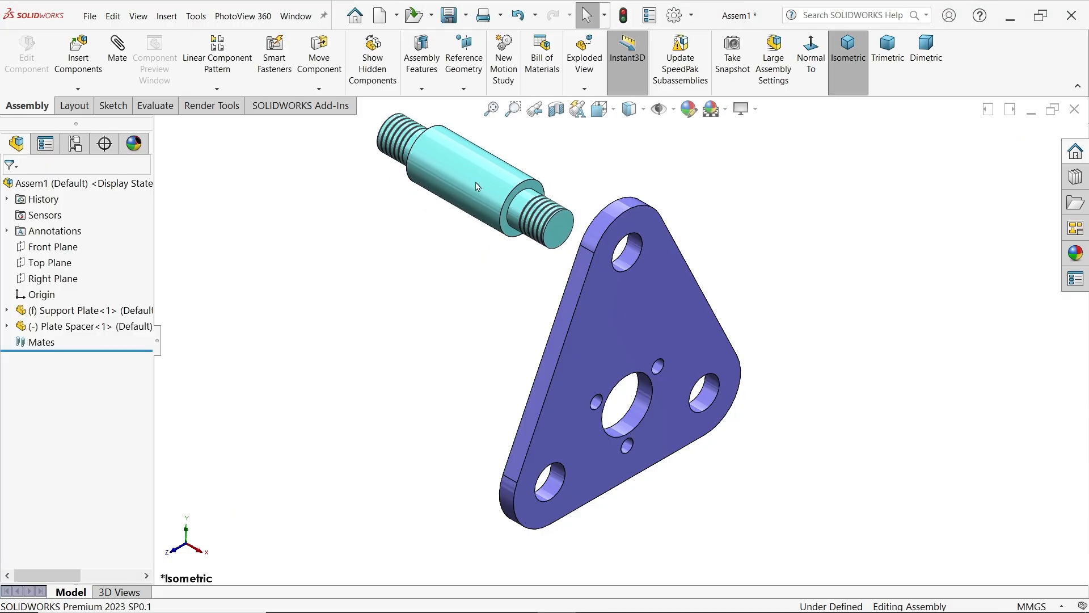
Add a concentric mate between the plate spacer's threaded end and the support plate's top hole
left_click(117, 50)
left_click(544, 223)
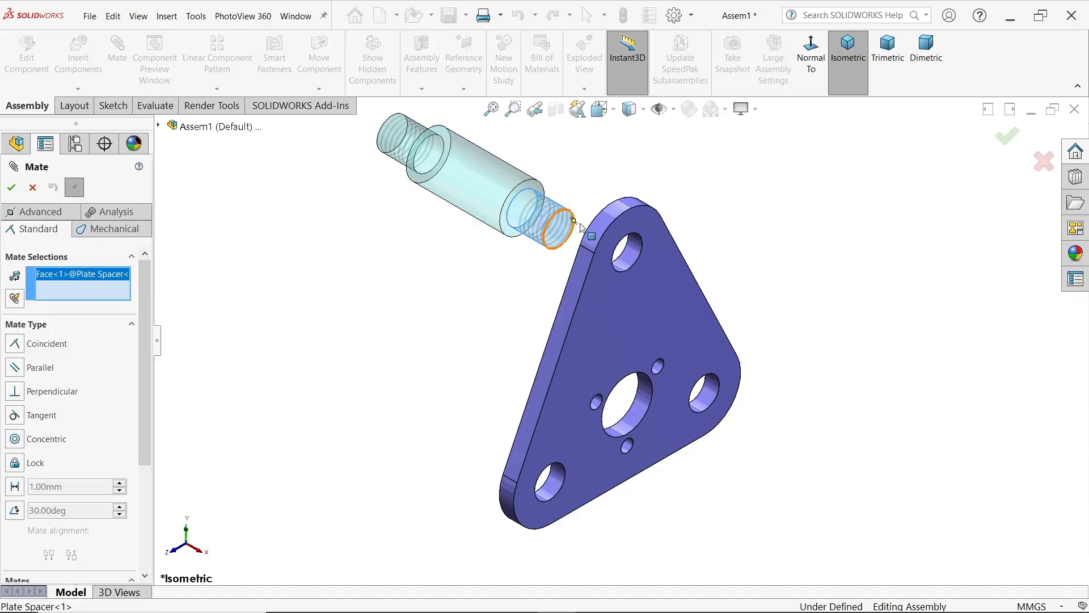
left_click(634, 253)
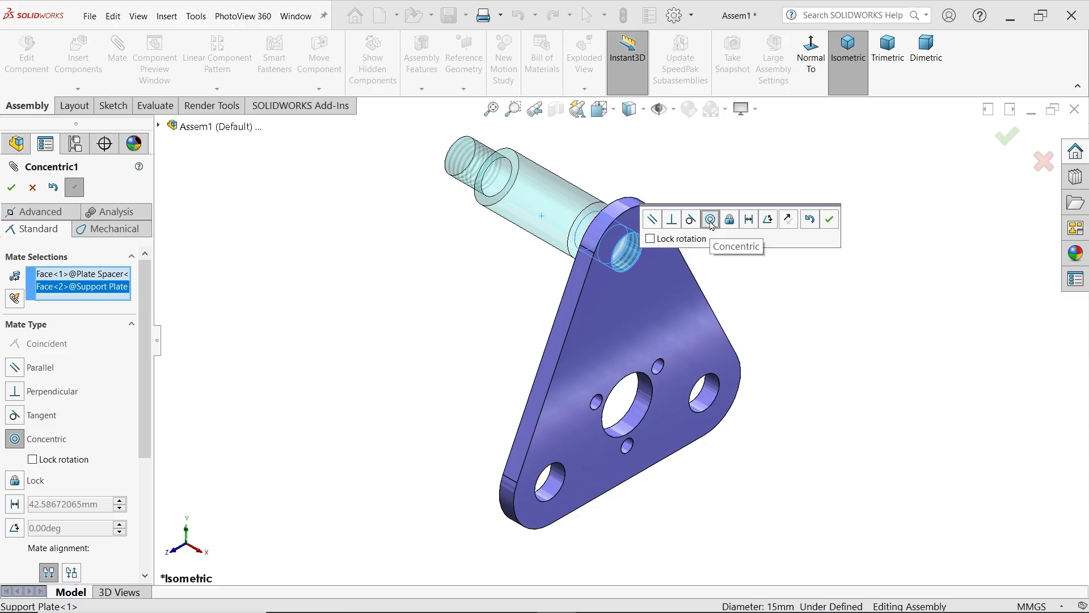
left_click(830, 220)
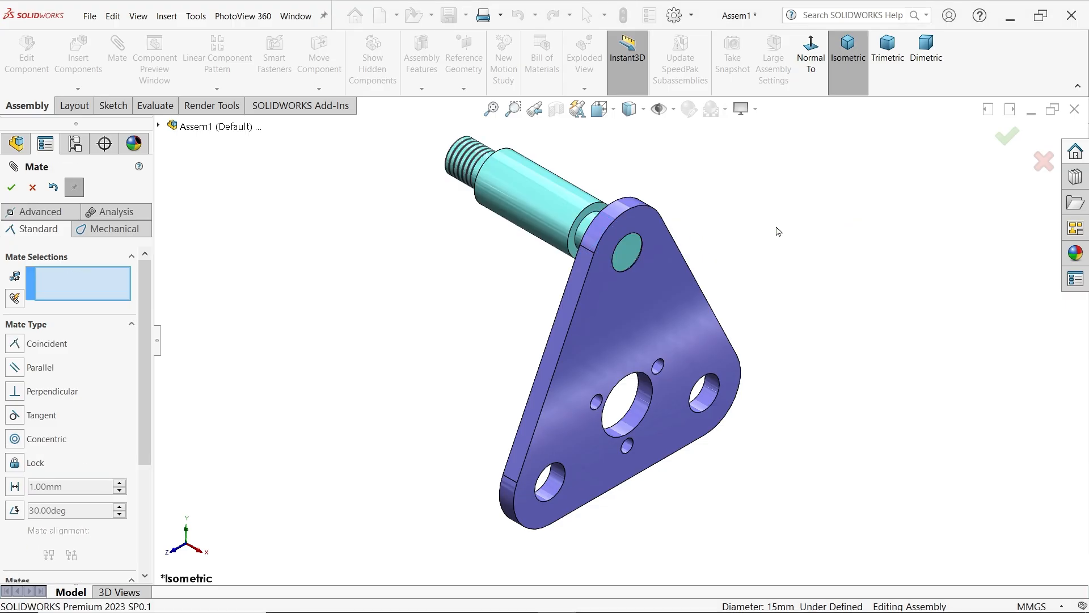
Add a coincident mate between the support plate's back face and the plate spacer's shoulder face, and finish mating
middle_click_drag(724, 243, 624, 244)
left_click(670, 277)
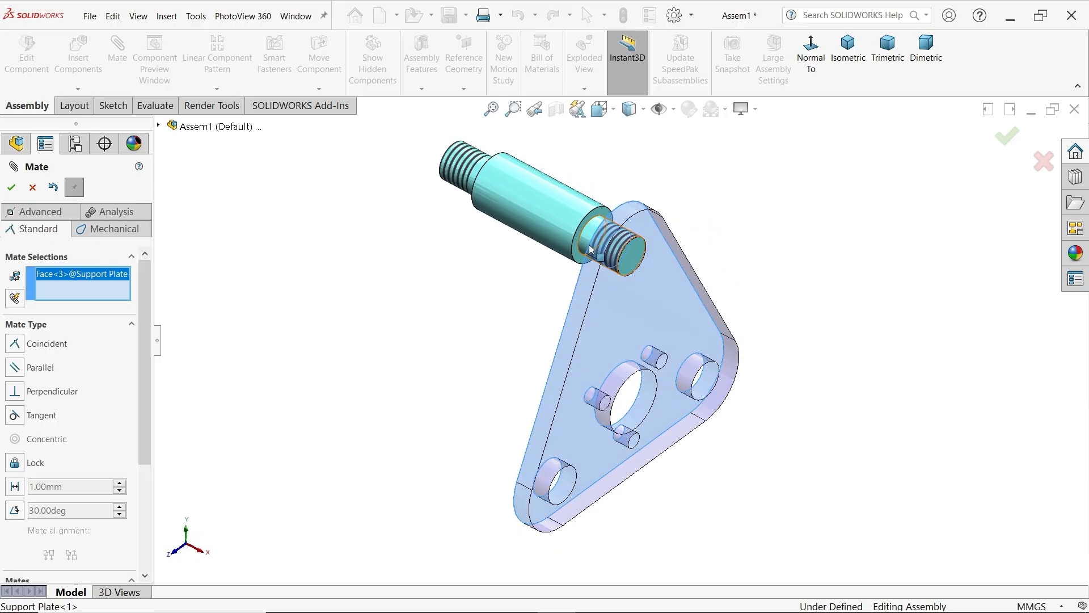
scroll(588, 282, "down", 5)
left_click(578, 305)
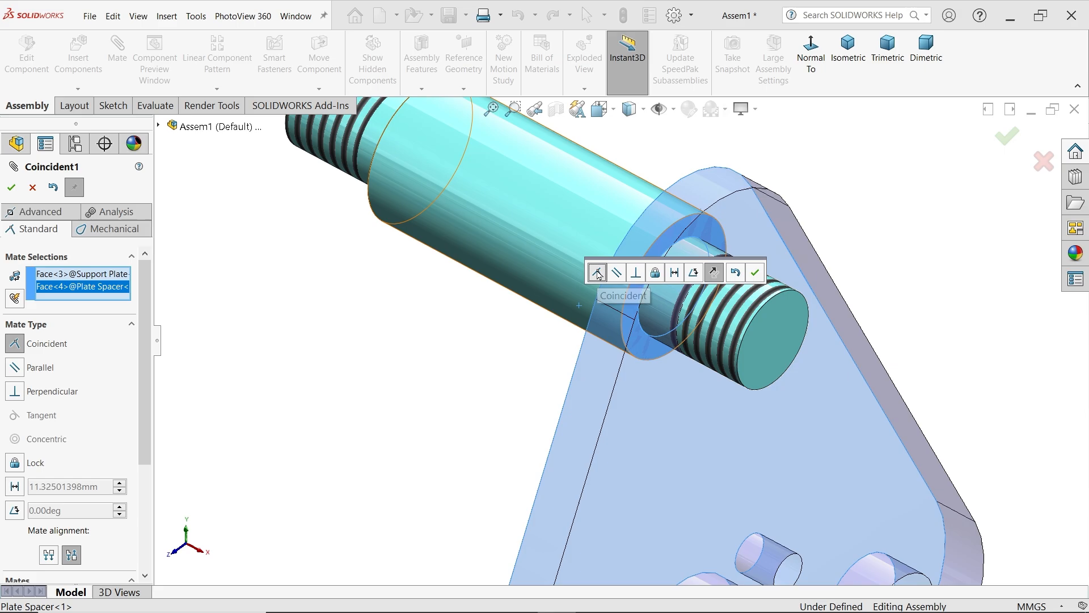
left_click(761, 277)
scroll(679, 236, "up", 6)
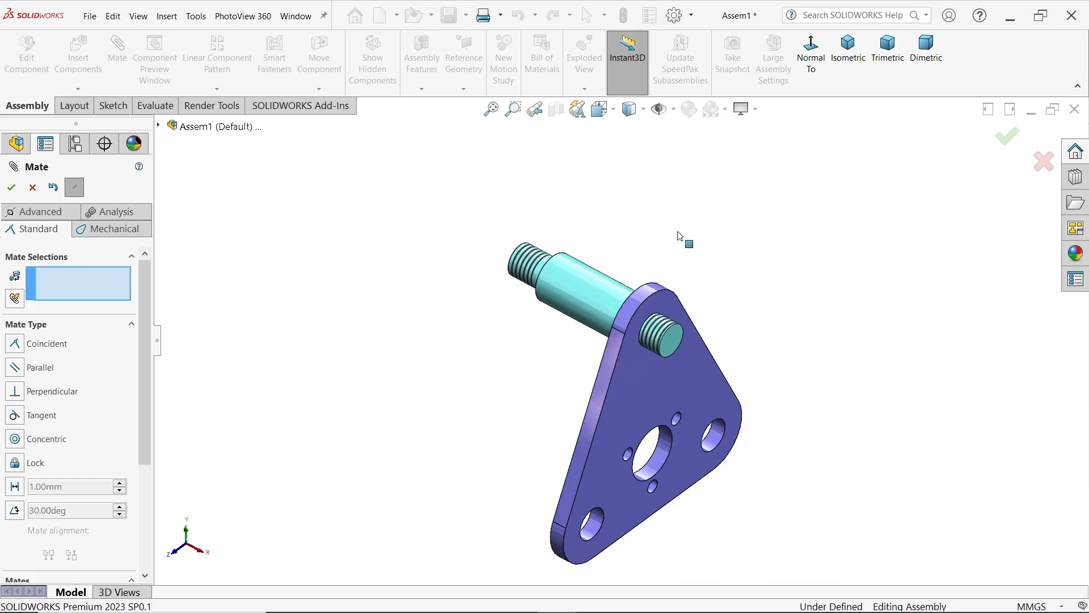
scroll(663, 438, "up", 2)
scroll(627, 441, "down", 3)
scroll(601, 366, "down", 1)
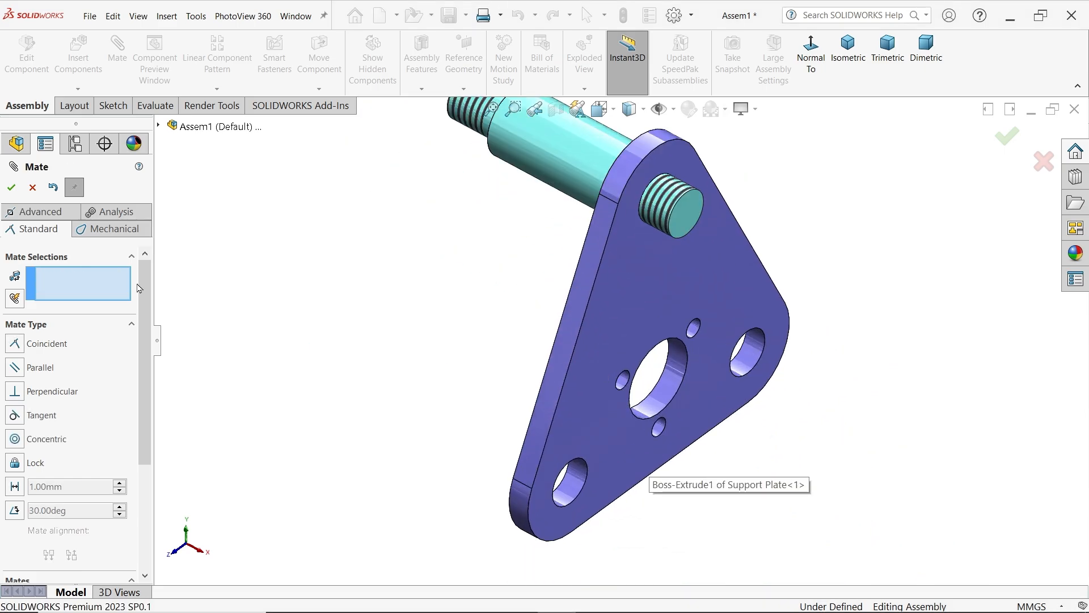
key("Escape")
scroll(458, 253, "up", 3)
scroll(652, 287, "down", 2)
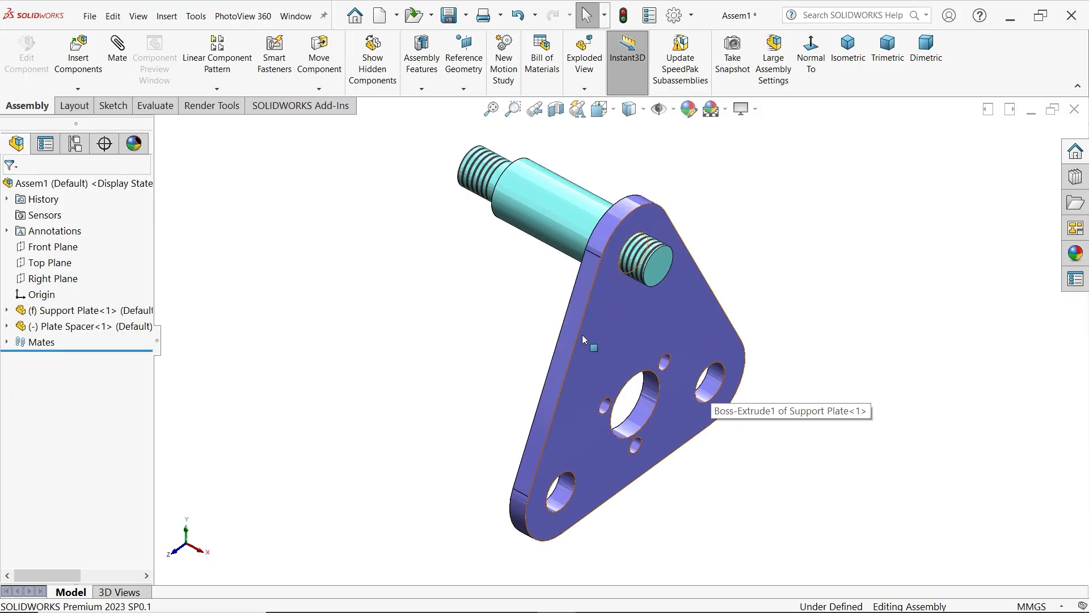
Copy the plate spacer with its mates into the support plate's lower-left hole, seated against the plate's back face
left_click(78, 89)
left_click(91, 153)
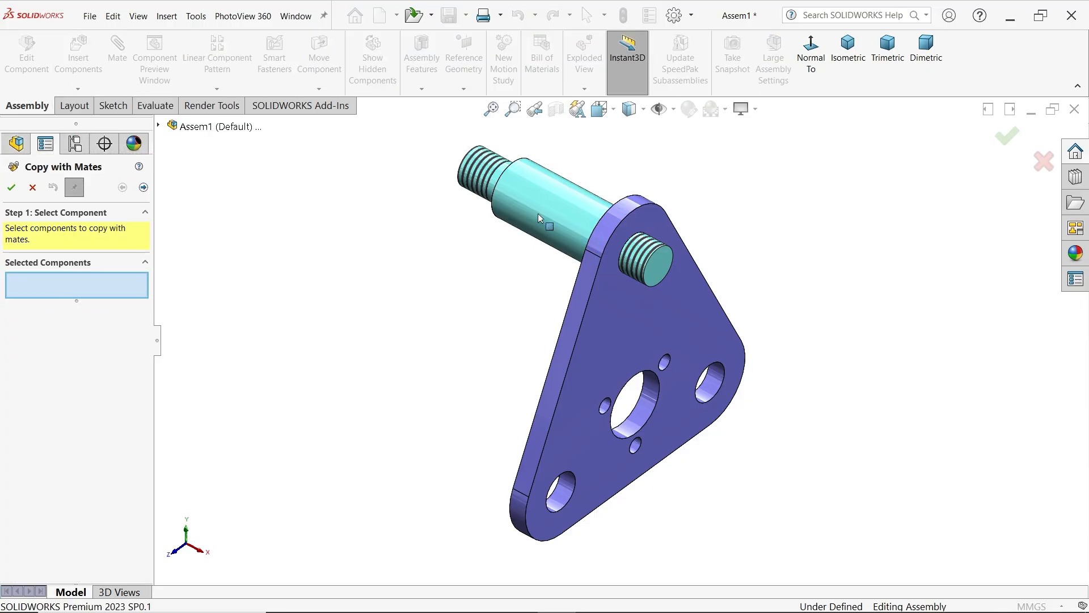
left_click(566, 207)
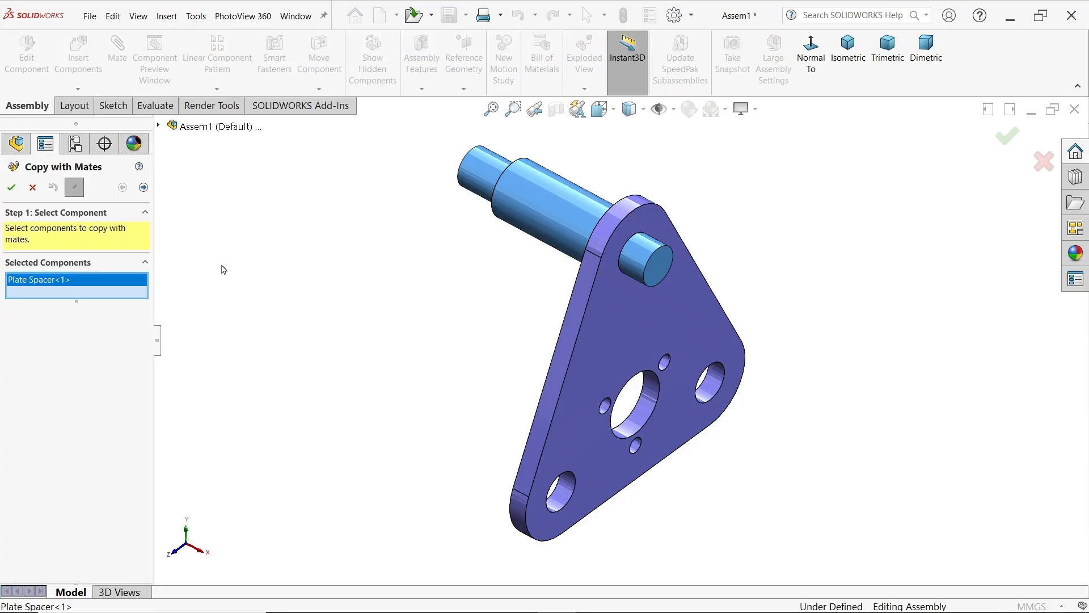
left_click(143, 188)
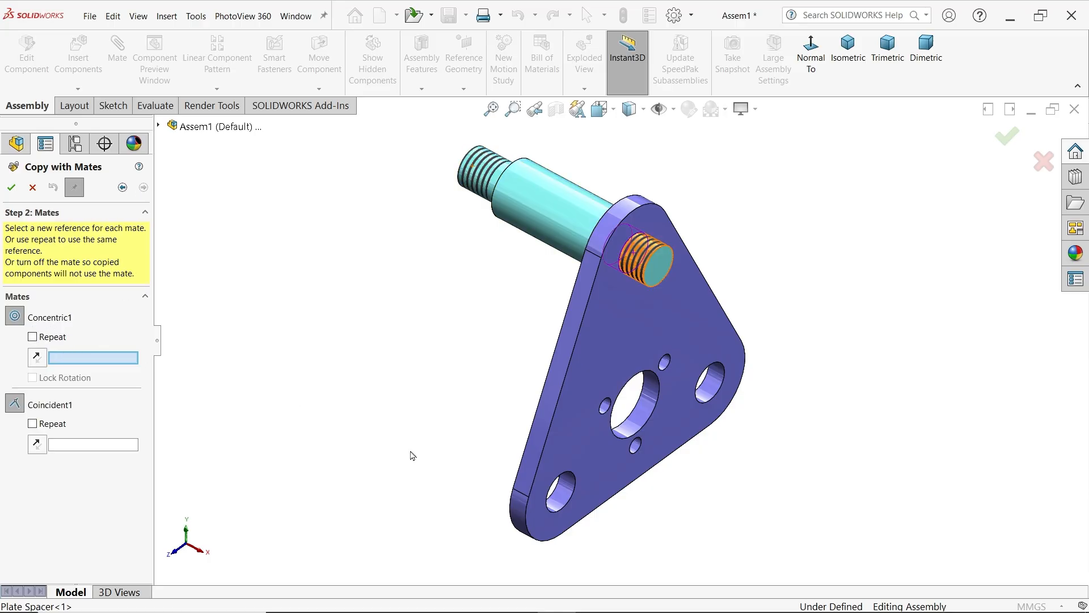
left_click(568, 493)
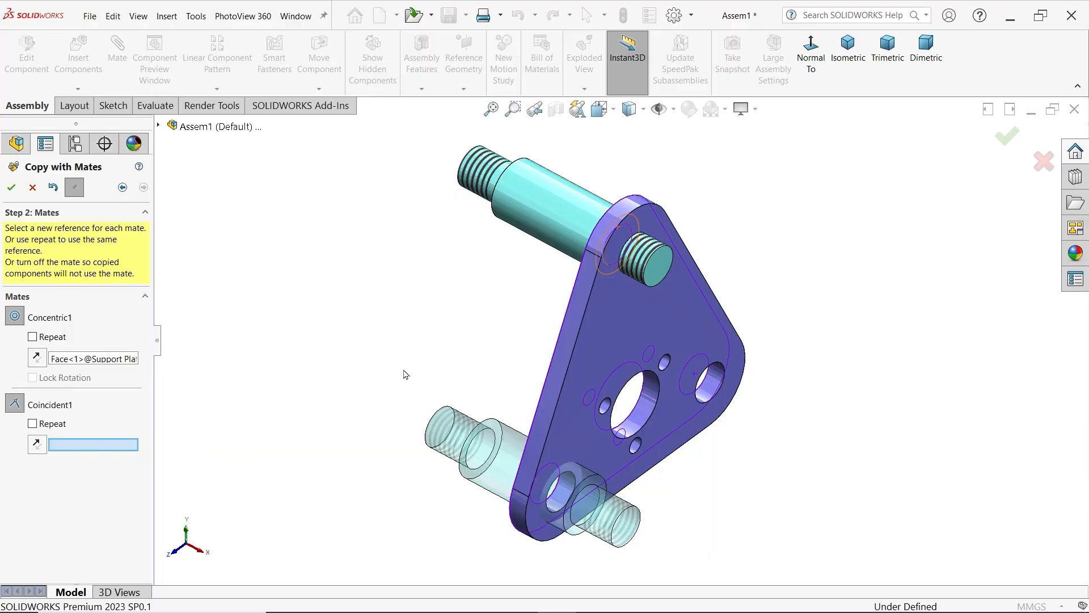
middle_click_drag(405, 374, 492, 381)
left_click(619, 425)
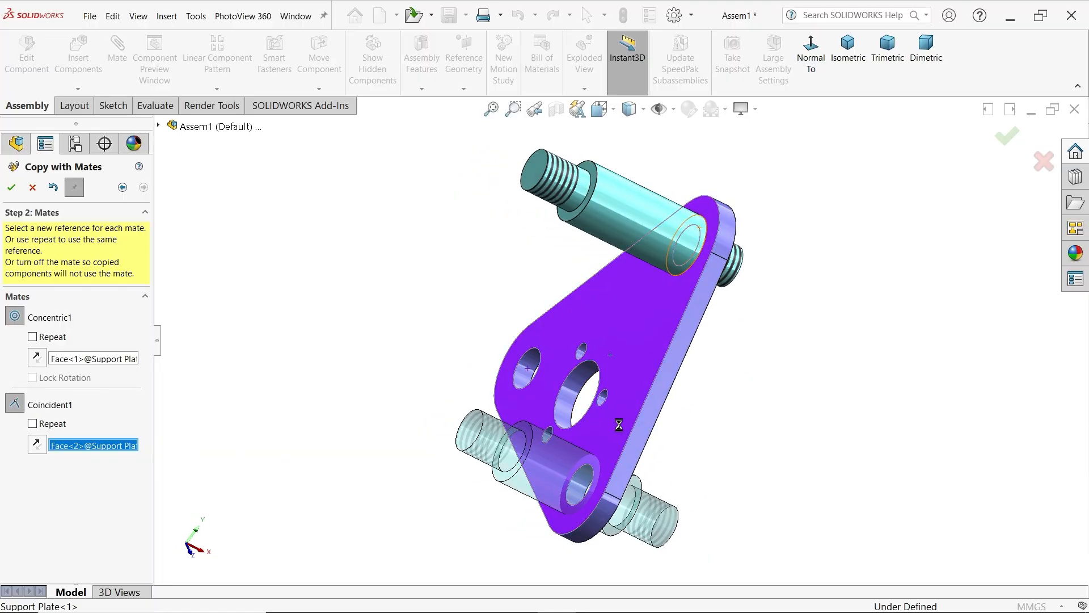
middle_click_drag(637, 433, 417, 372)
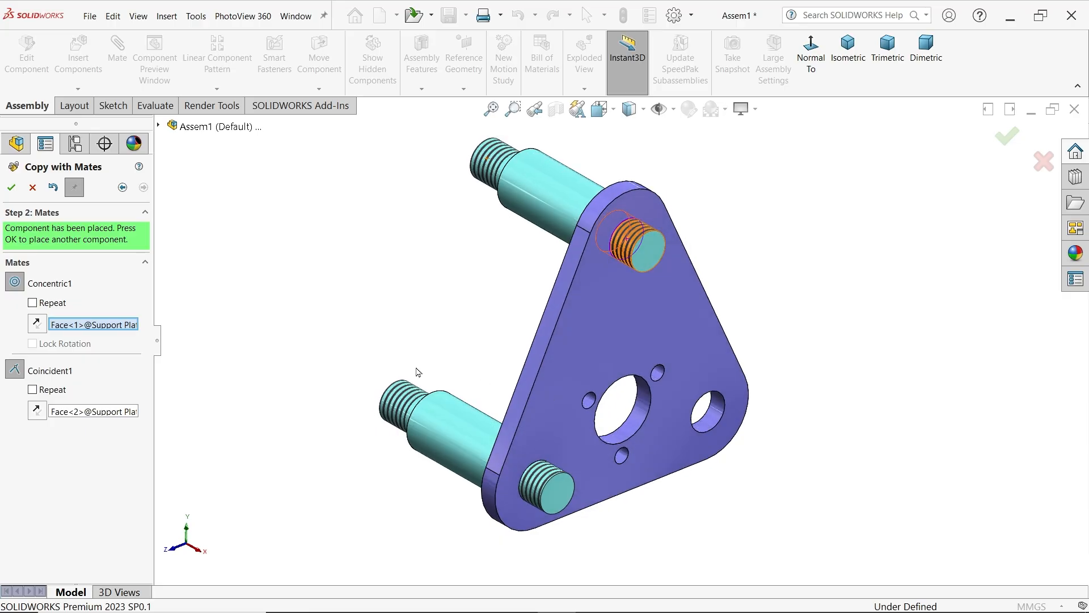
left_click(10, 187)
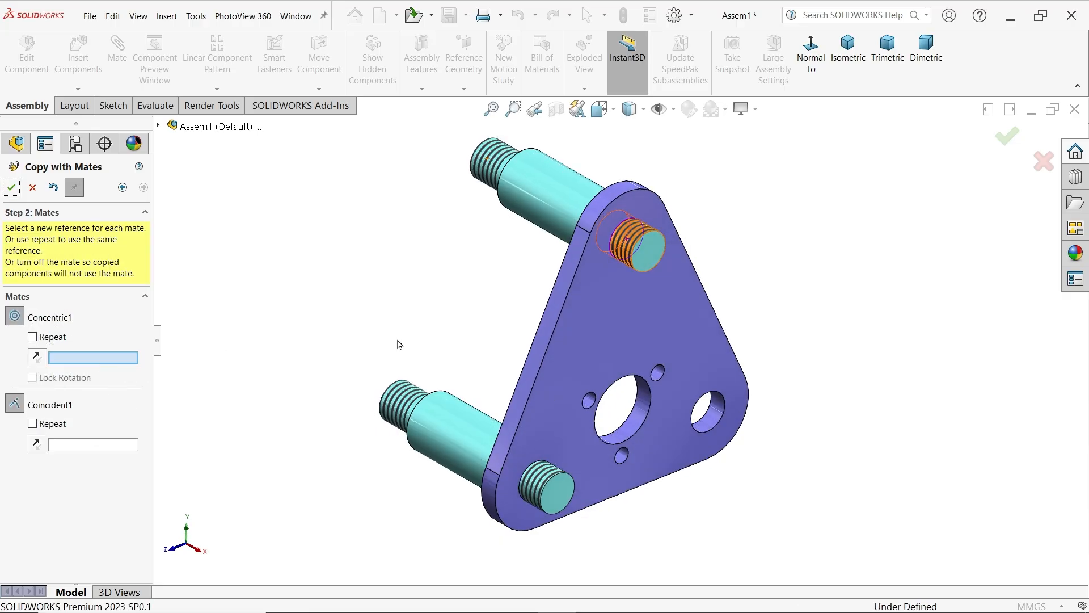
Place another mated copy of the plate spacer in the support plate's lower-right hole, against the plate's back face
left_click(710, 424)
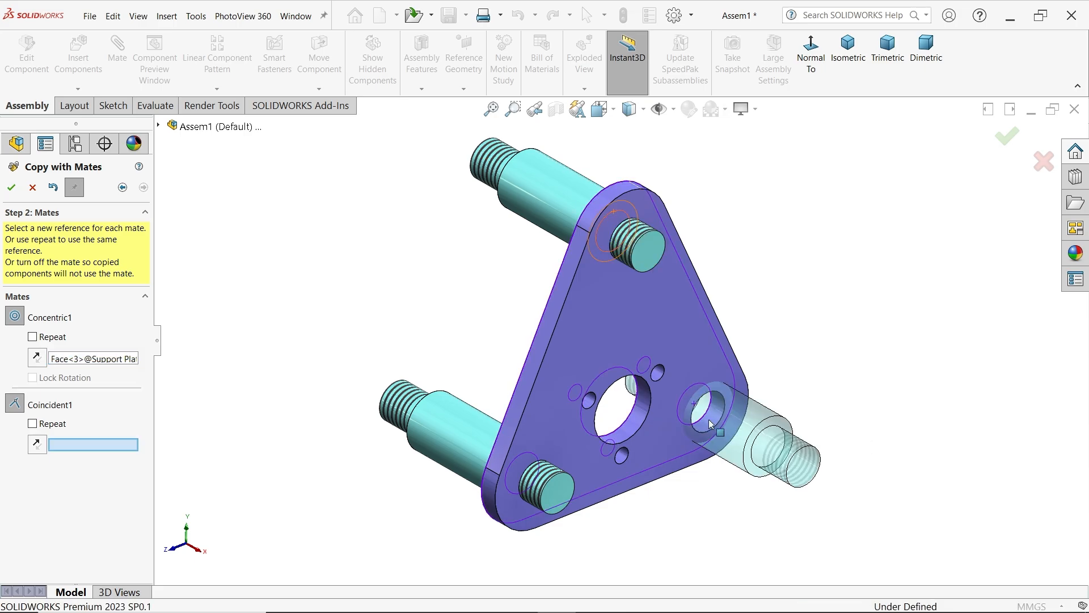
middle_click_drag(710, 424, 513, 306)
left_click(597, 313)
left_click(11, 189)
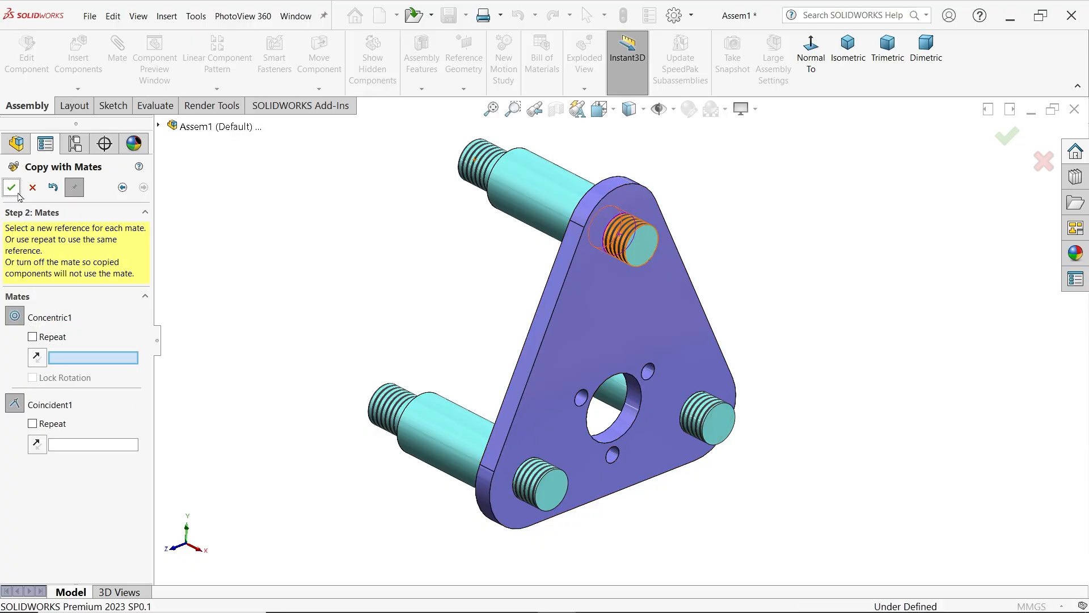
Insert the End Bush part from the CRANE HOOK DRAWING folder and place it beside the support plate
left_click(32, 187)
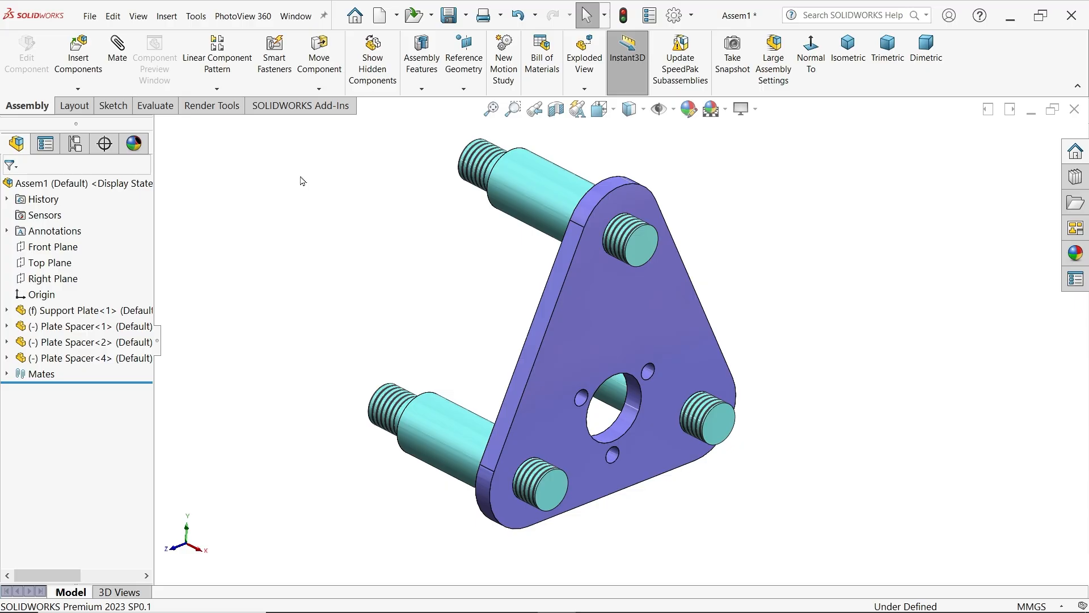
left_click(78, 54)
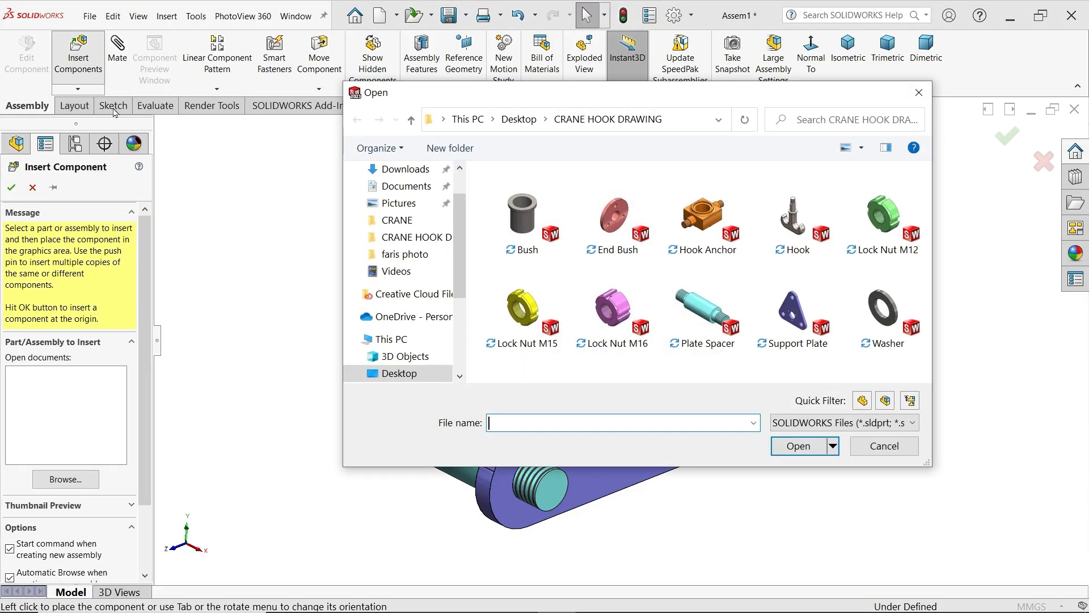
left_click(613, 226)
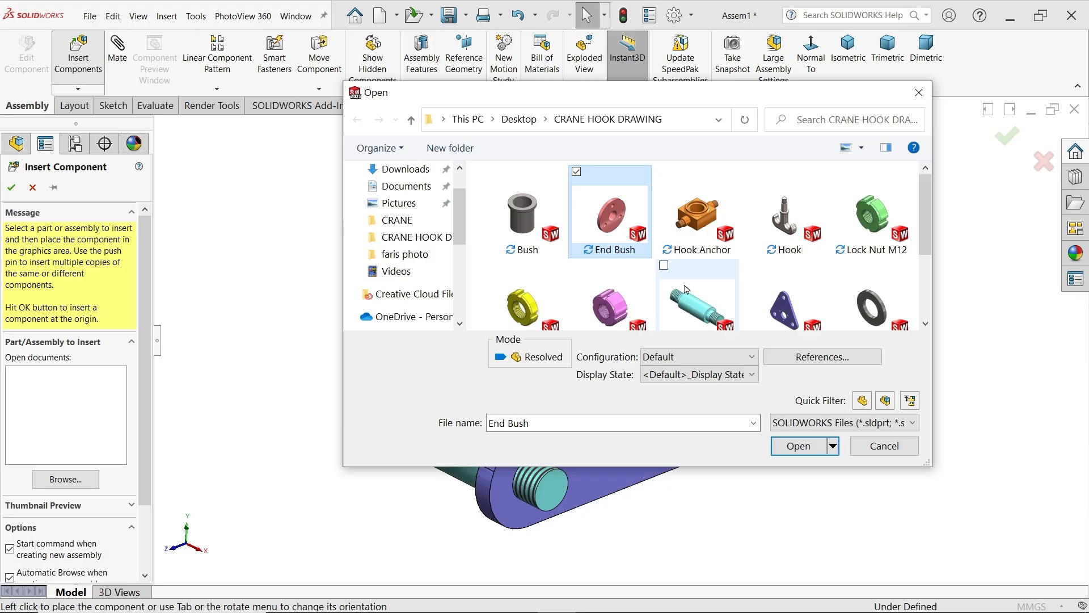
left_click(793, 446)
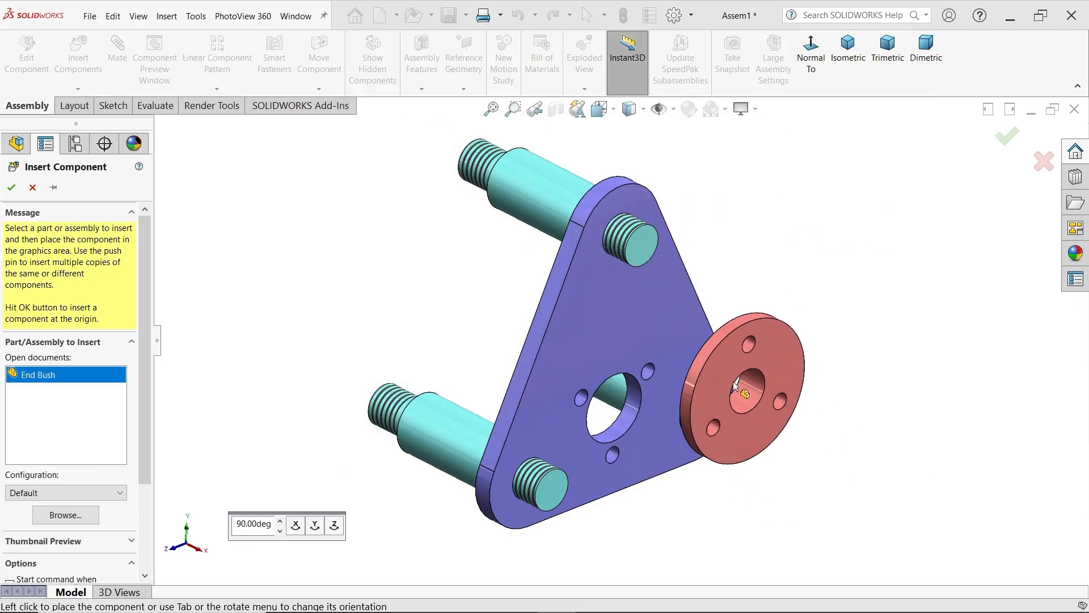
key("shift+Right")
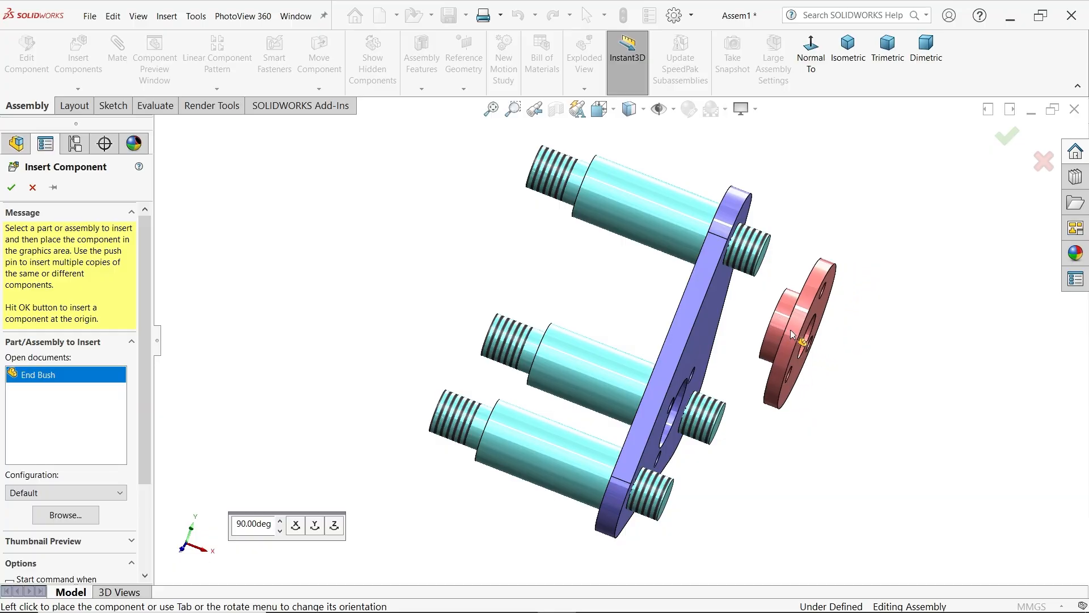
key("shift+Left")
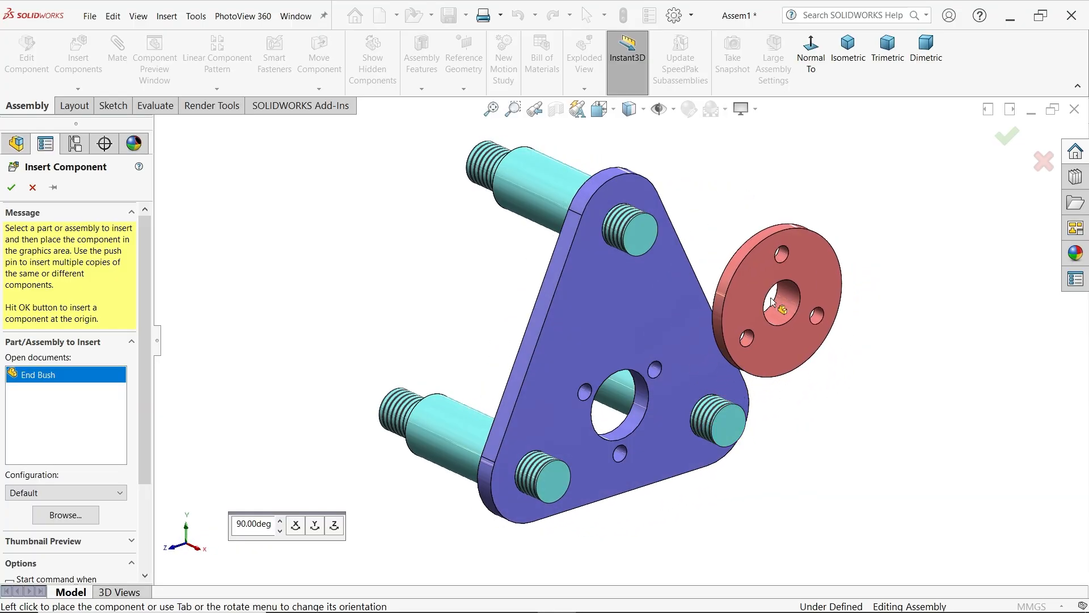
left_click(773, 302)
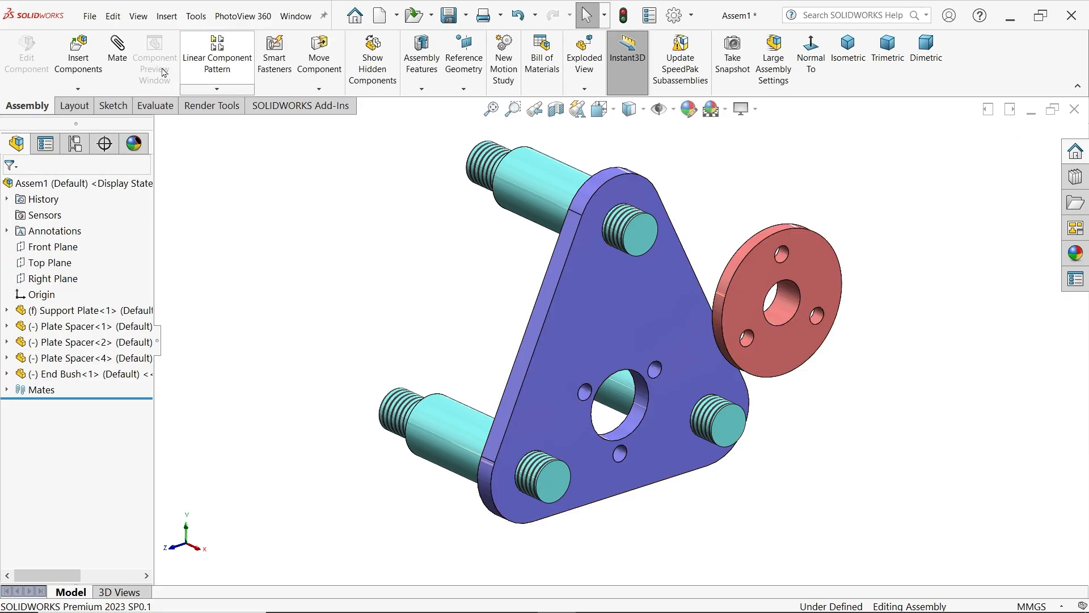
Add a concentric mate between the support plate's large hole and the End Bush's cylindrical boss
left_click(639, 413)
middle_click_drag(639, 413, 783, 406)
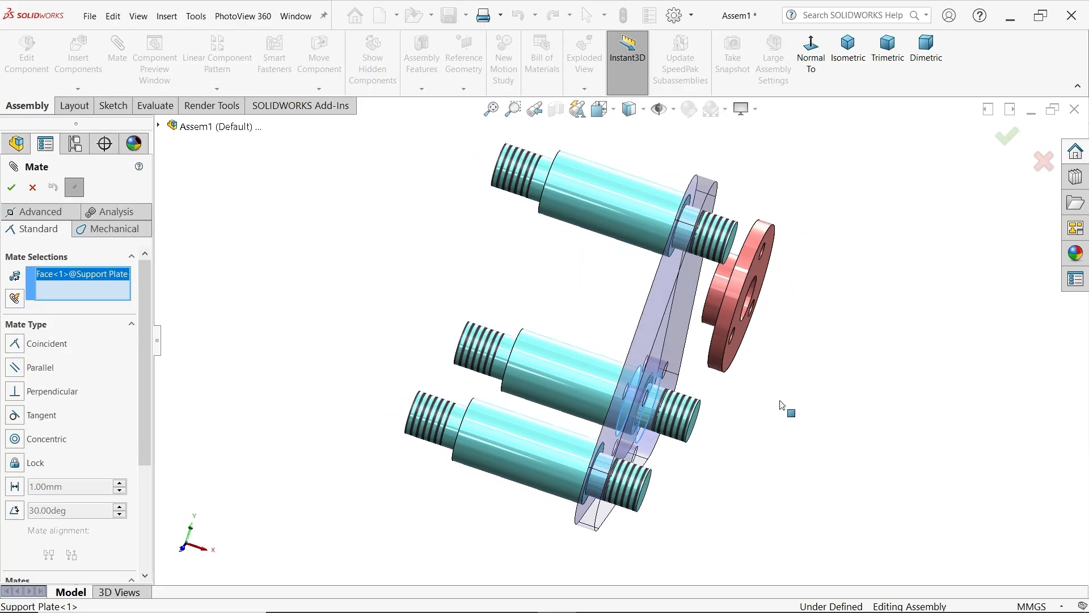
left_click(716, 298)
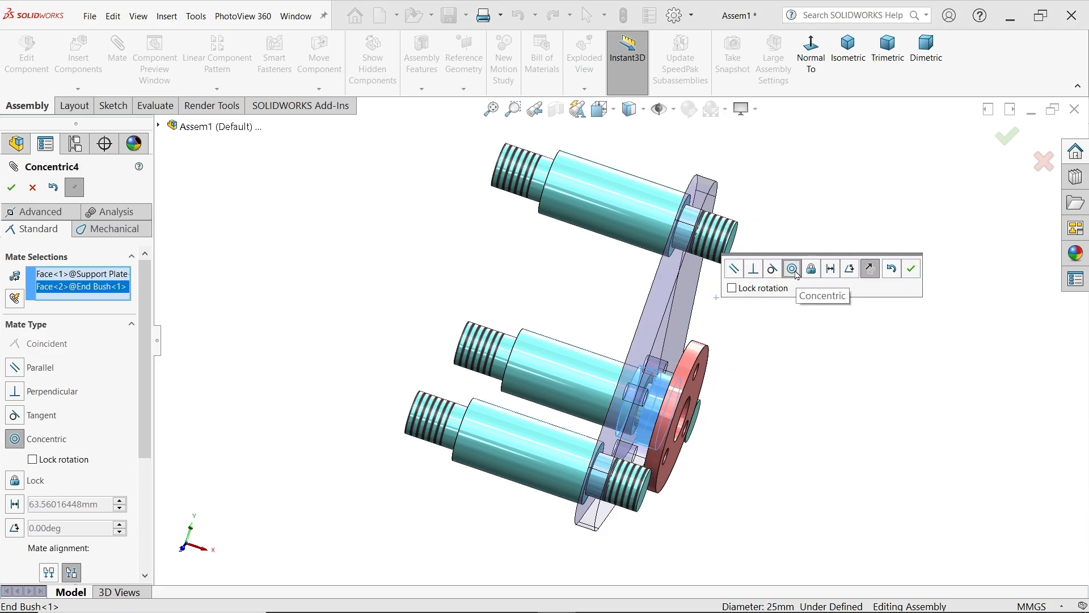
left_click(911, 277)
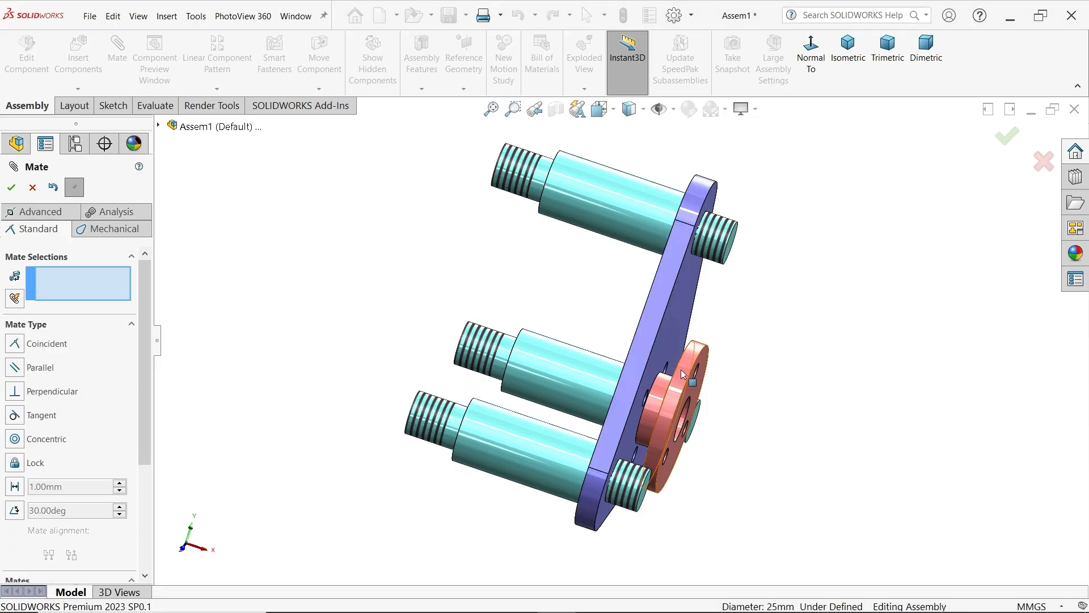
Add a coincident mate between the End Bush flange's inner face and the support plate's front face
left_click_drag(705, 389, 790, 409)
middle_click_drag(697, 406, 650, 358)
left_click(766, 408)
left_click(647, 356)
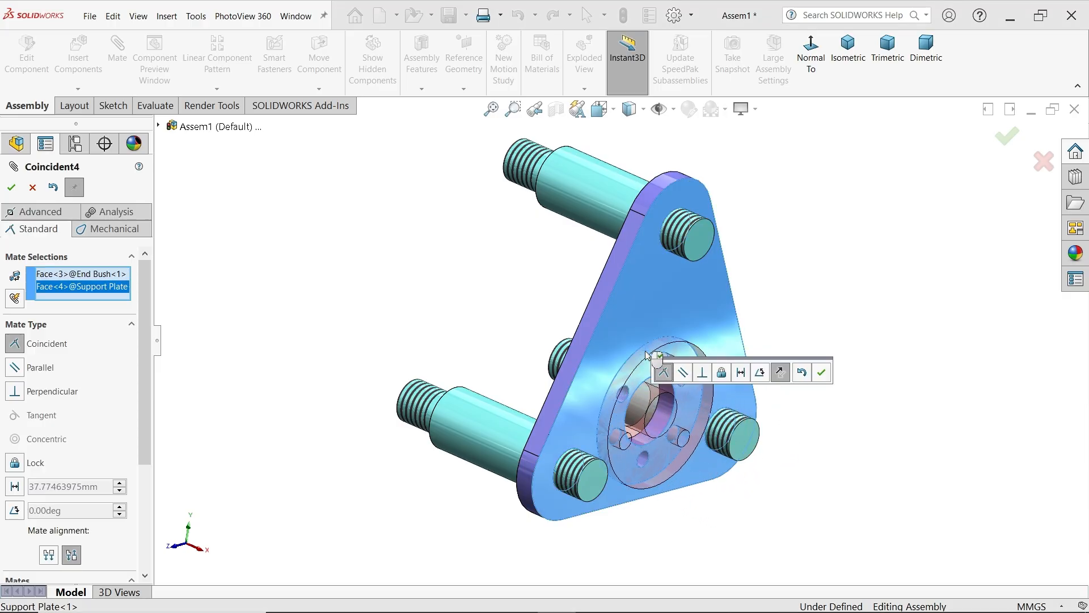
left_click(822, 372)
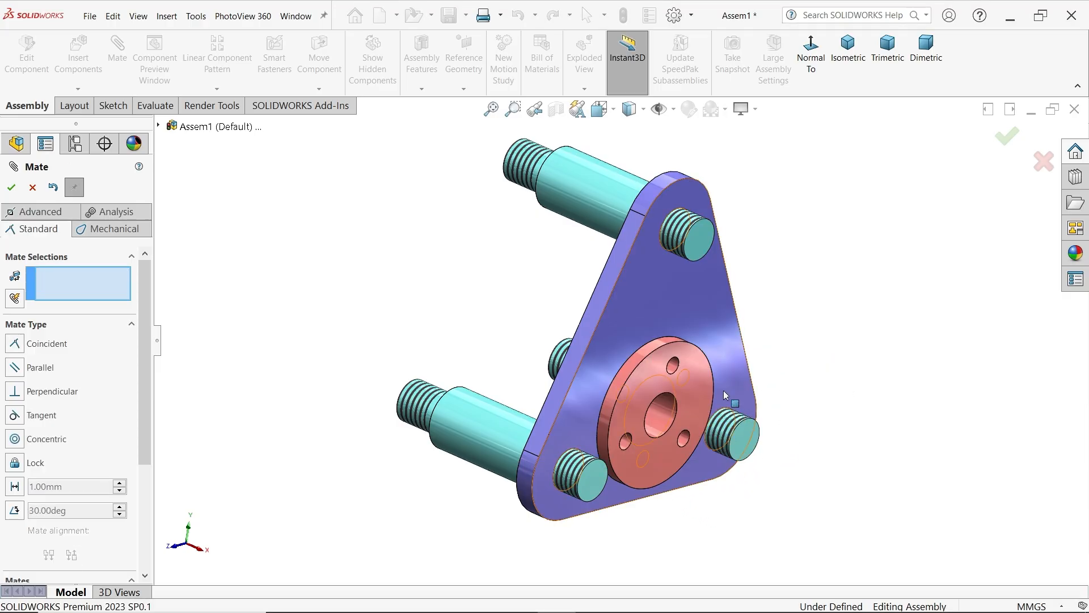
Align a small End Bush flange hole with the matching small support plate hole using a concentric mate, and finish mating
middle_click_drag(724, 391, 608, 373)
scroll(650, 368, "down", 5)
left_click_drag(714, 323, 770, 381)
mouse_move(770, 378)
middle_mouse_down()
mouse_move(744, 380)
mouse_move(754, 381)
middle_mouse_up()
scroll(741, 363, "down", 3)
left_click_drag(761, 368, 775, 393)
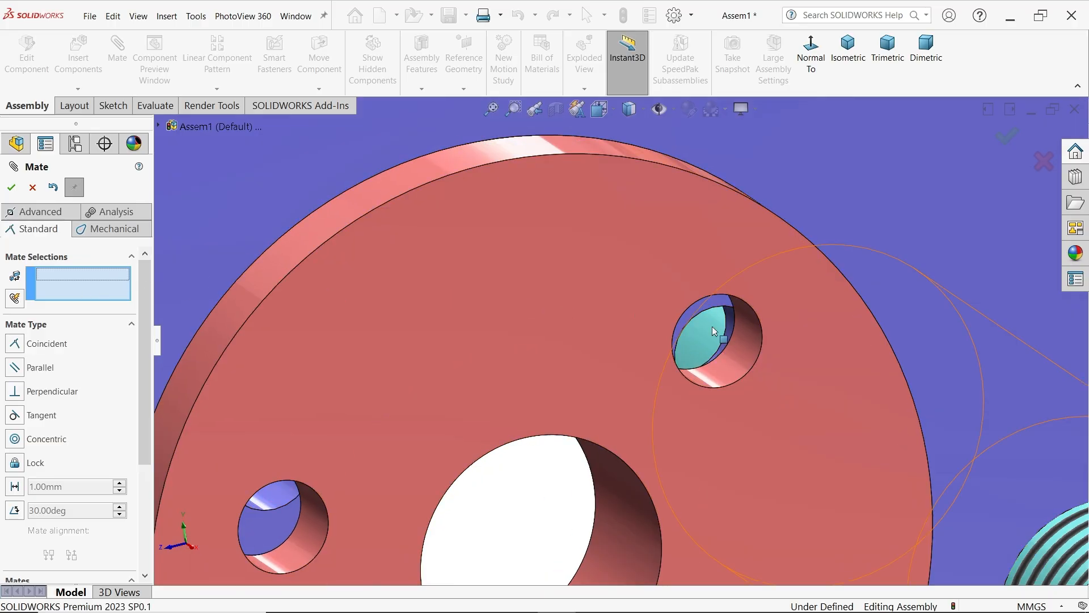
left_click(758, 353)
scroll(752, 338, "up", 6)
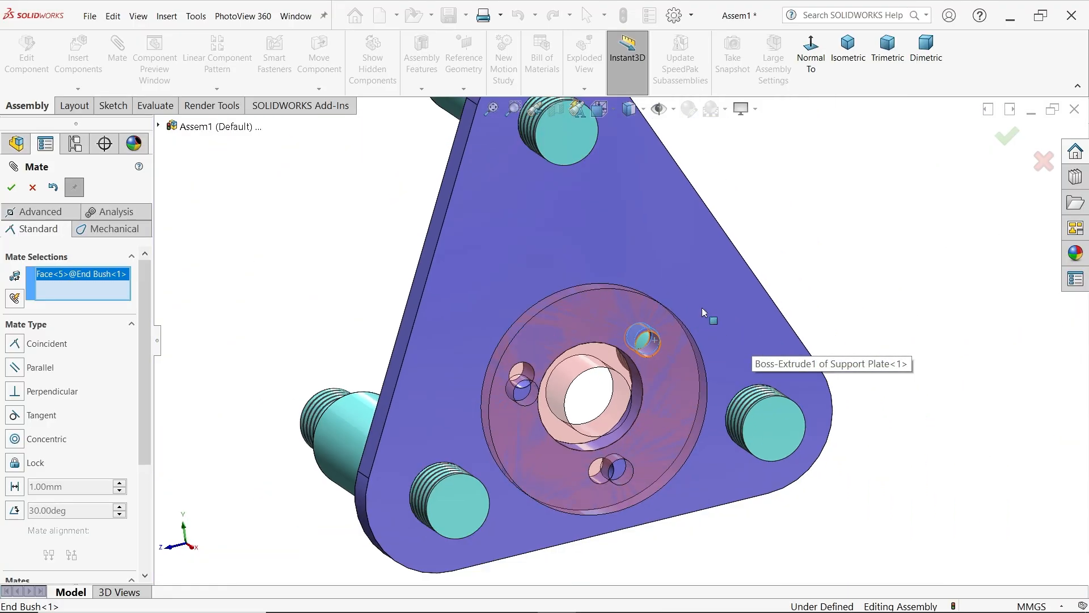
middle_click_drag(703, 308, 652, 332)
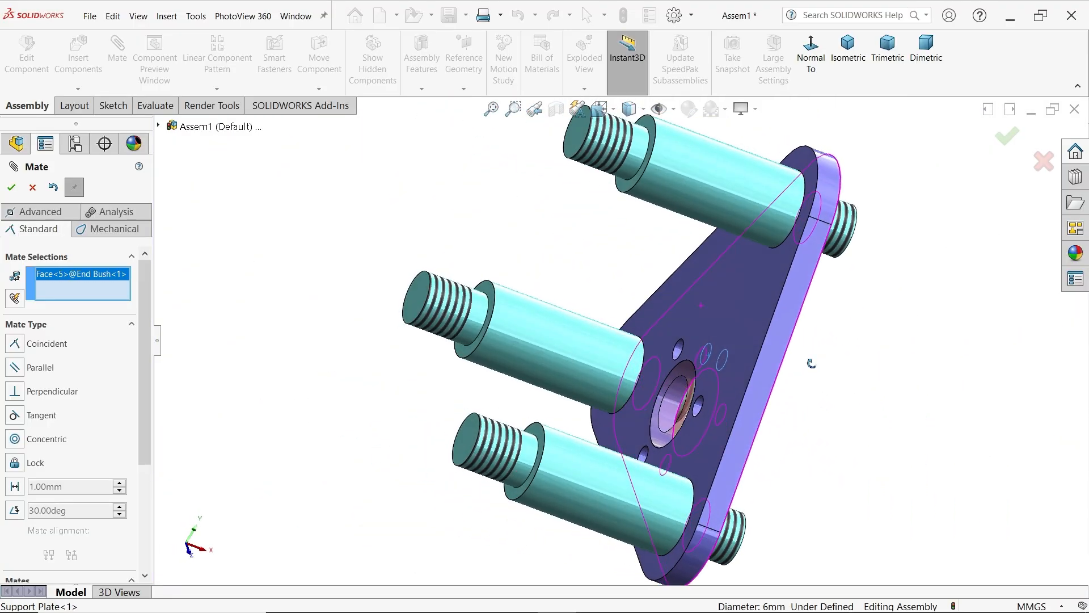
scroll(619, 321, "down", 8)
left_click(615, 317)
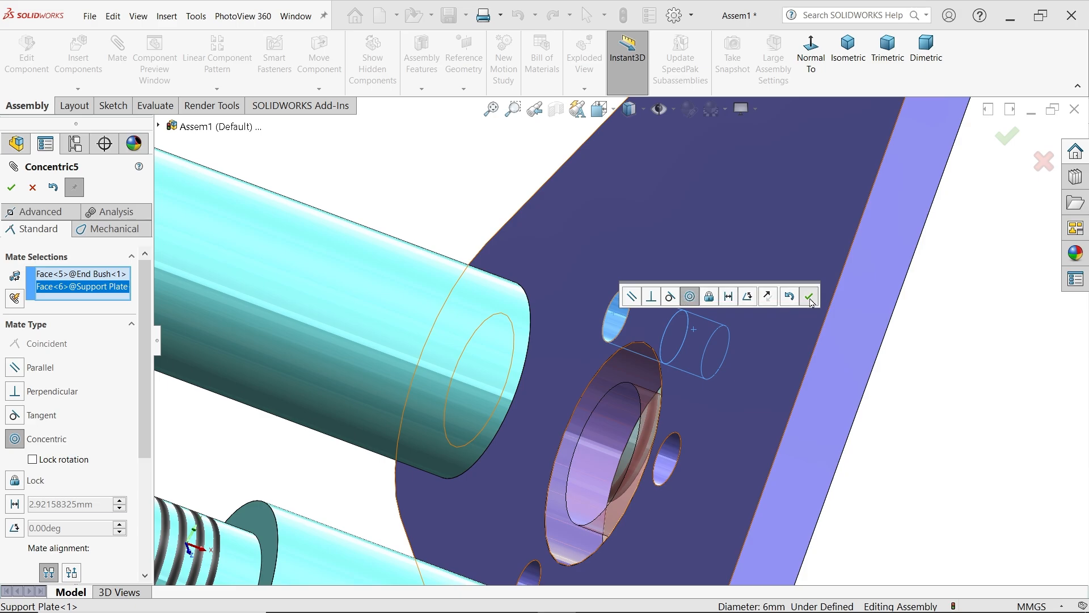
left_click(810, 301)
scroll(760, 317, "up", 7)
middle_click_drag(759, 318, 640, 314)
scroll(783, 363, "up", 2)
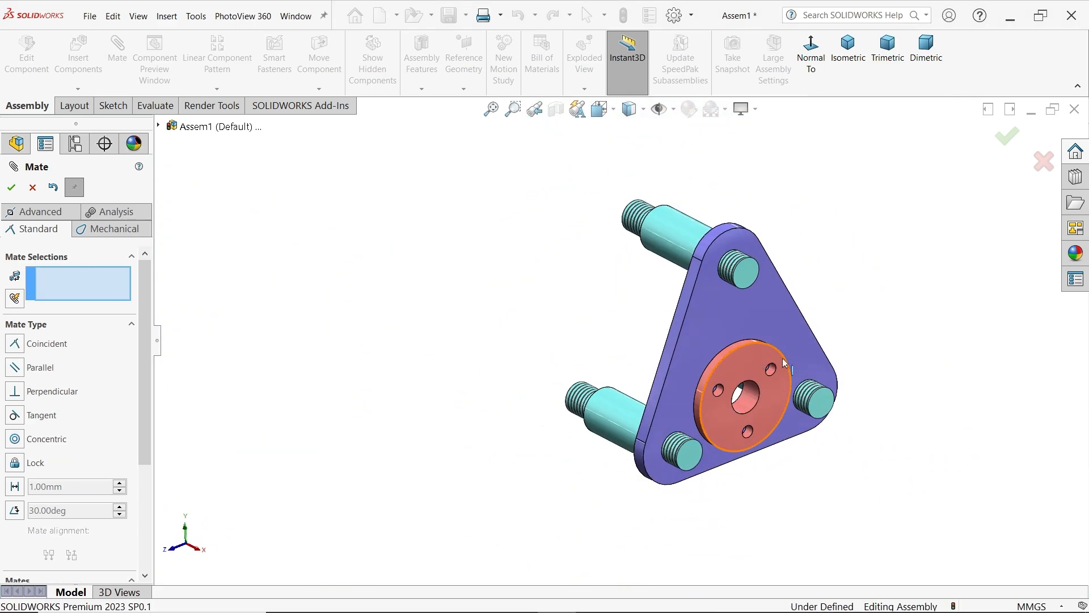
scroll(782, 380, "down", 2)
scroll(713, 351, "down", 3)
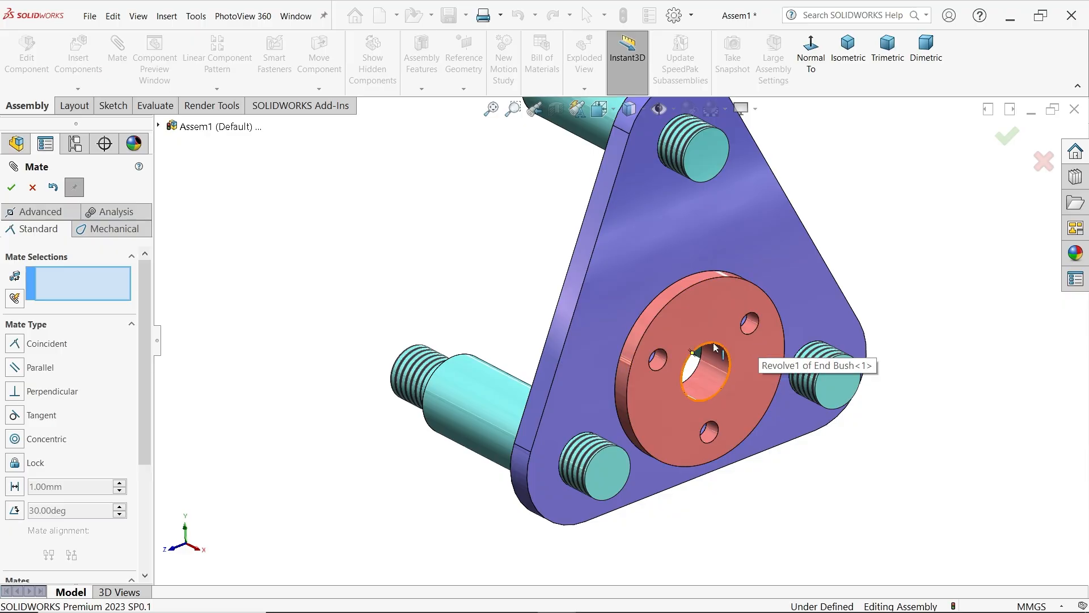
left_click(32, 188)
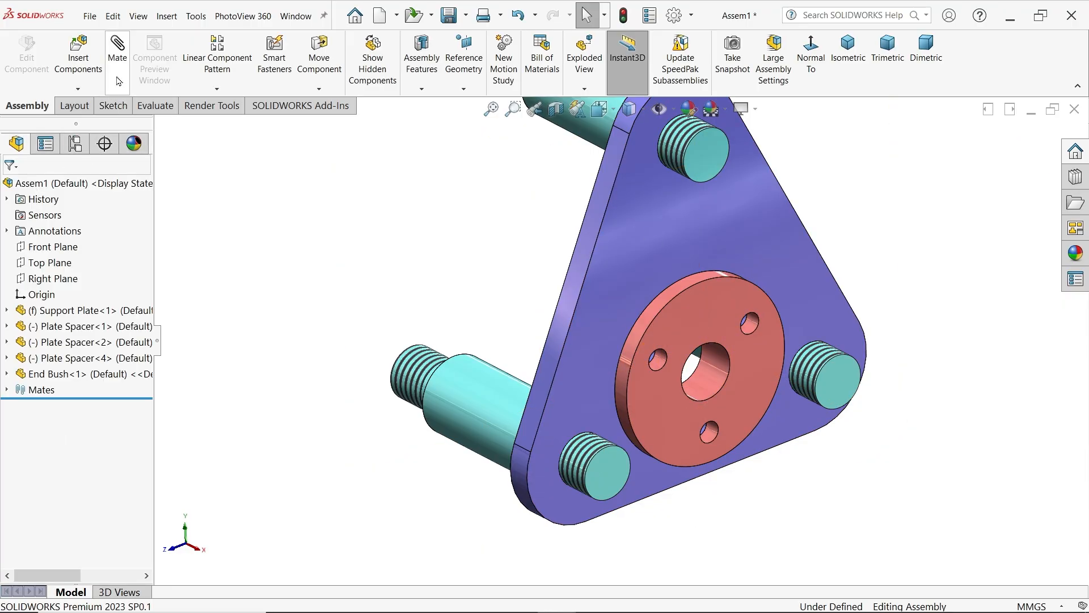
Insert the Washer part, rotate it 90° about Y, and place it beside the support plate's upper end
left_click(90, 62)
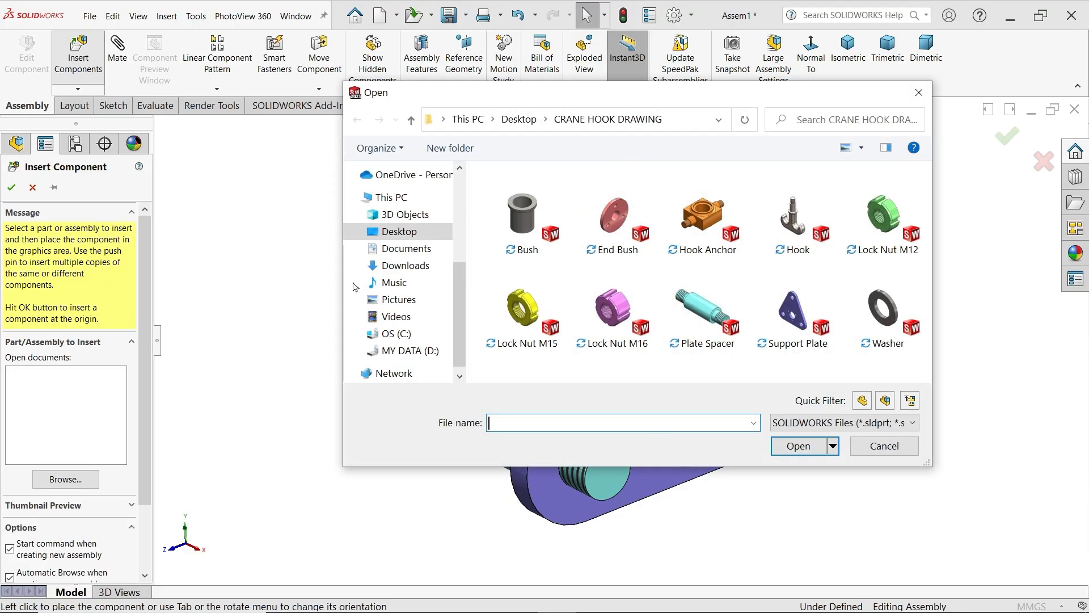
left_click(889, 316)
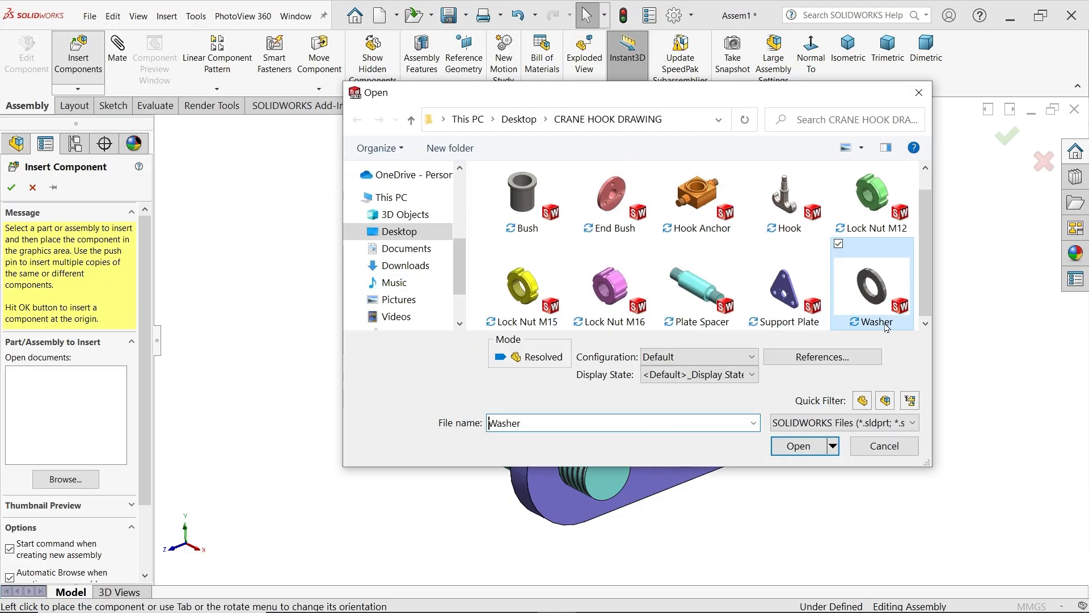
left_click(806, 447)
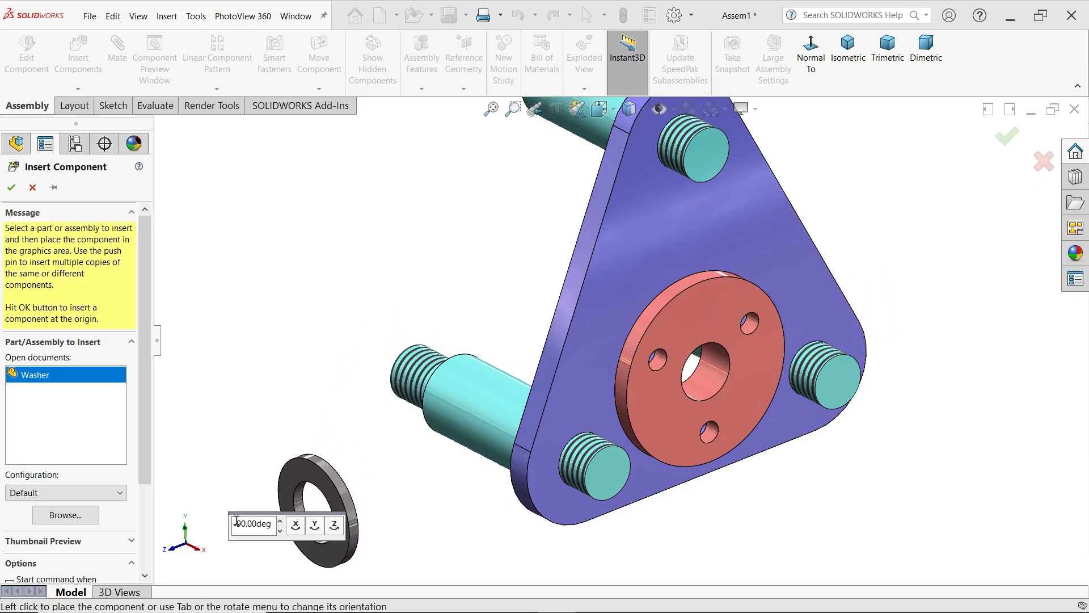
left_click(316, 528)
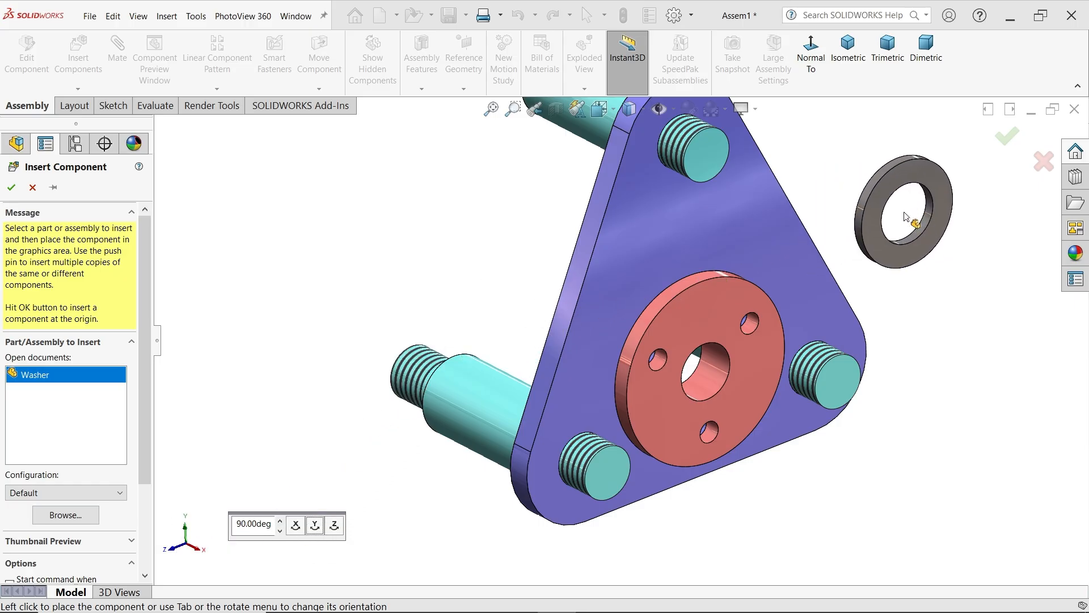
left_click(906, 217)
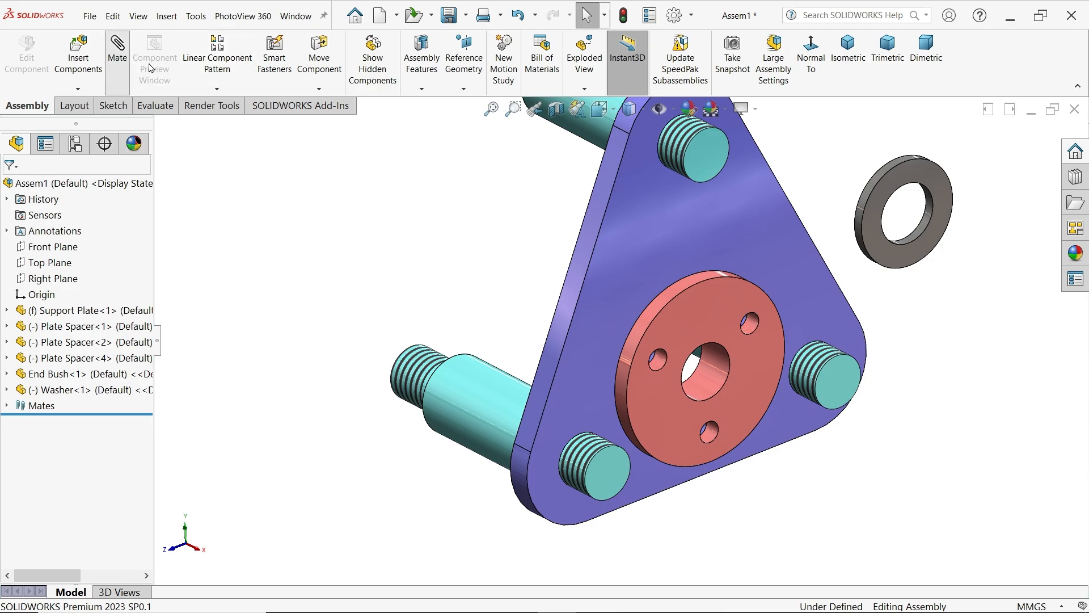
Add a concentric mate between the top plate spacer's threaded end and the washer's bore
scroll(690, 114, "down", 2)
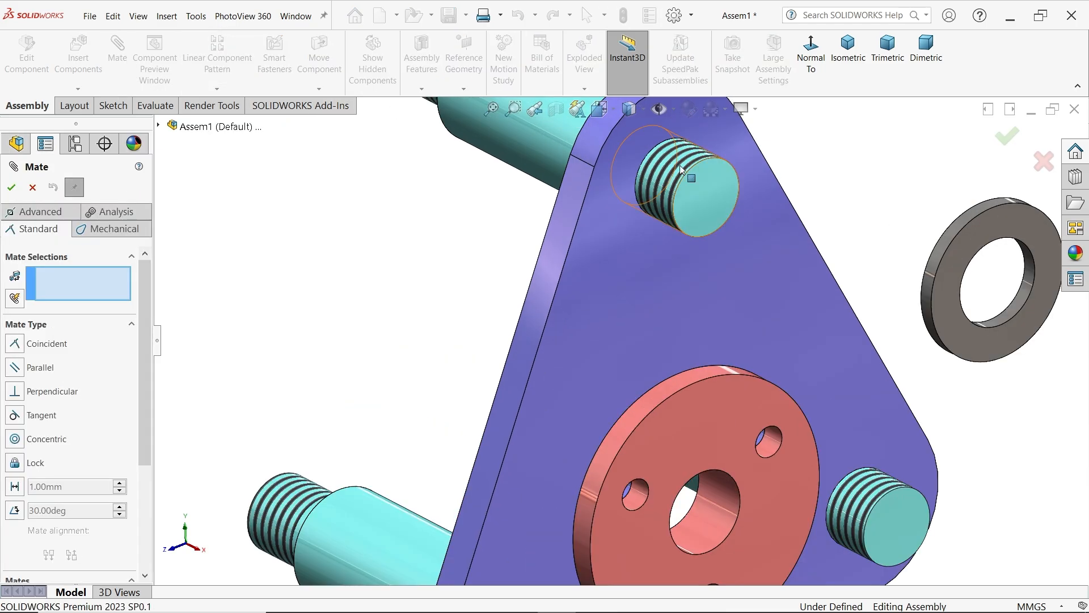
left_click(693, 170)
left_click(1015, 313)
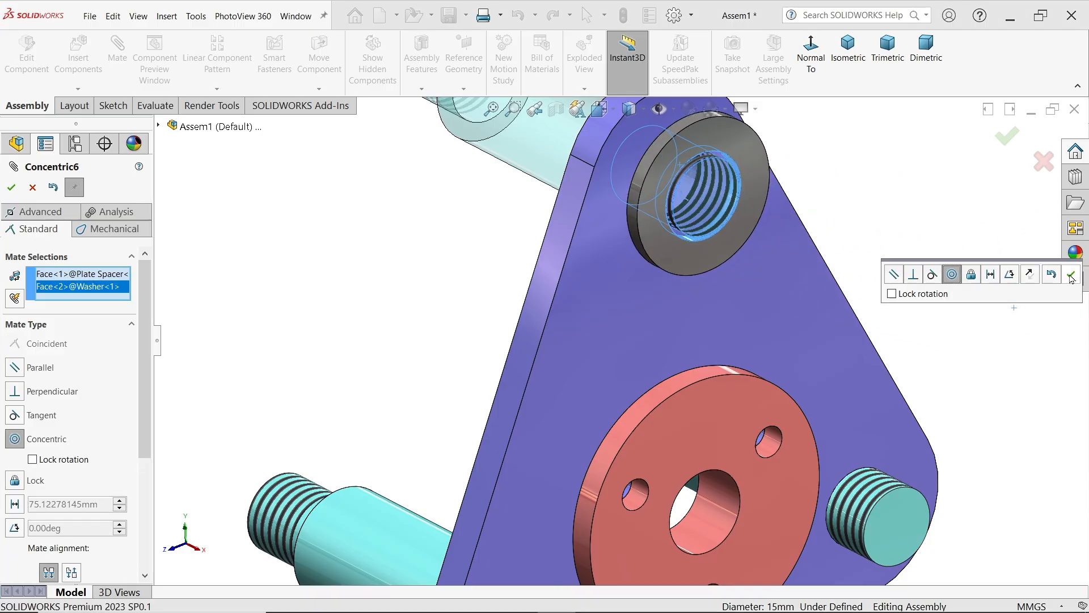
left_click(1072, 278)
Add a coincident mate between the support plate's front face and the washer's back face, and finish mating in isometric view
scroll(750, 176, "down", 2)
left_click(614, 171)
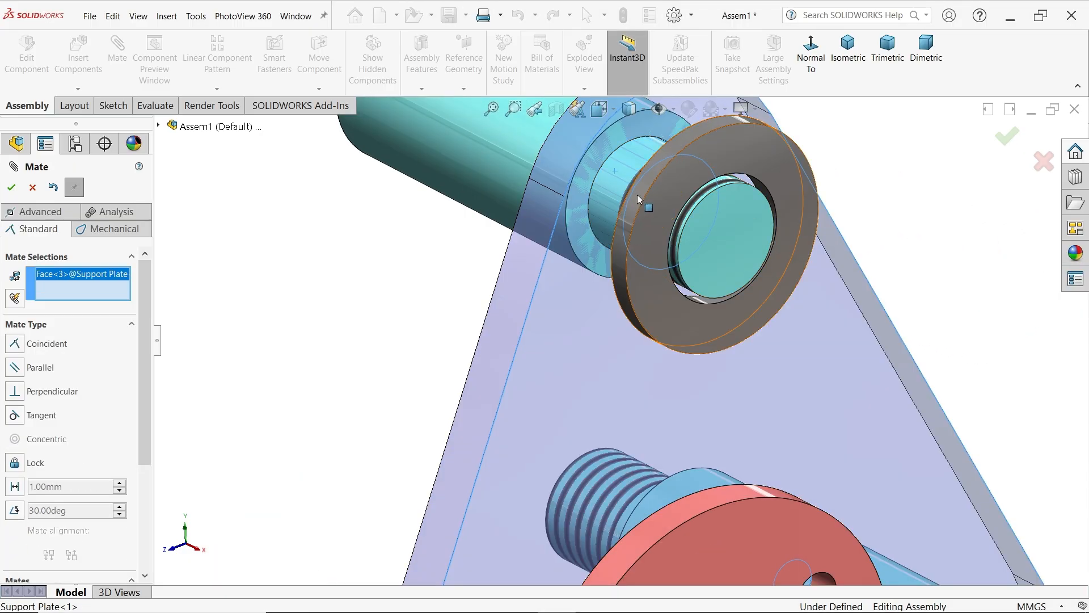
mouse_move(638, 195)
middle_mouse_down()
mouse_move(706, 226)
mouse_move(655, 185)
middle_mouse_up()
left_click(629, 142)
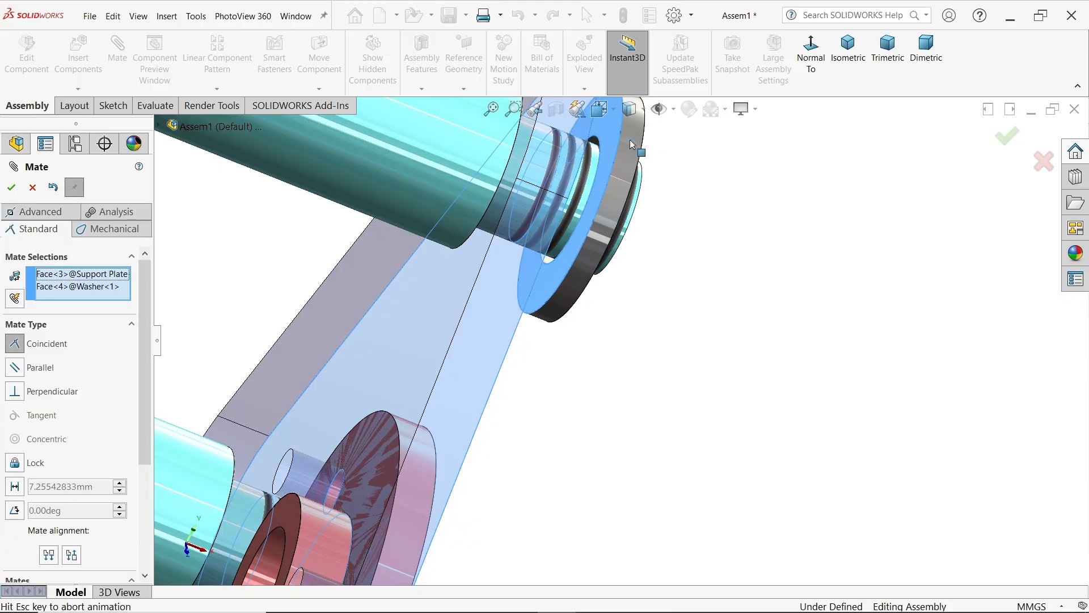
left_click(861, 207)
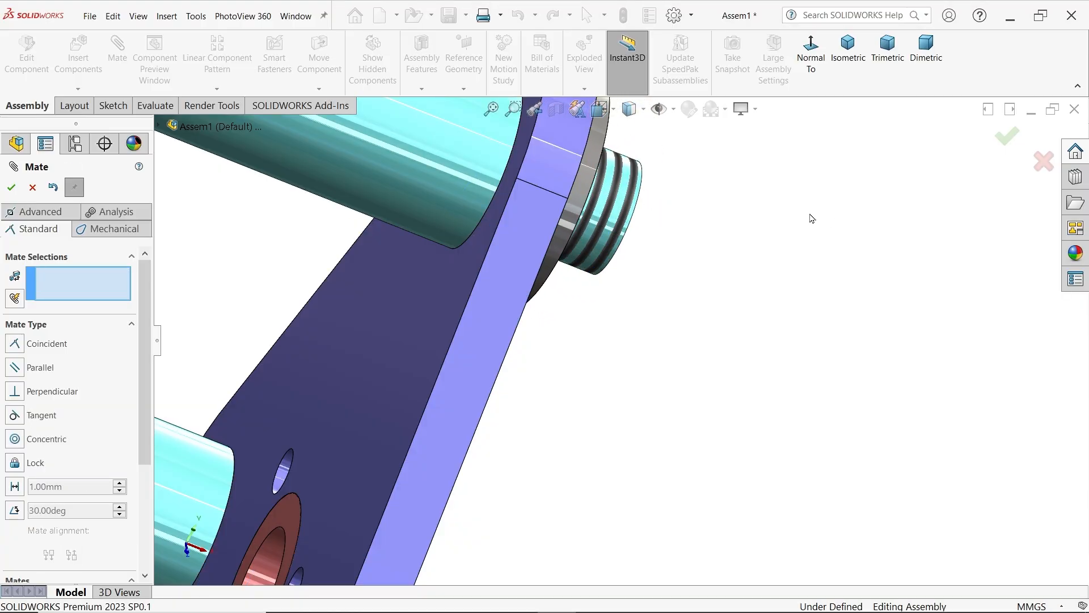
scroll(722, 321, "up", 5)
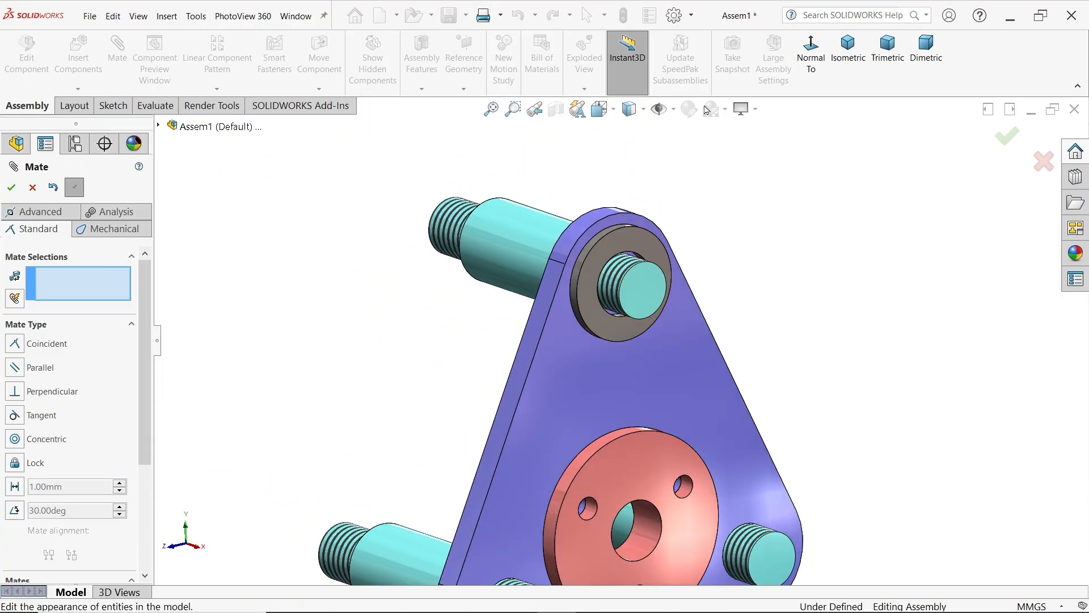
left_click(848, 50)
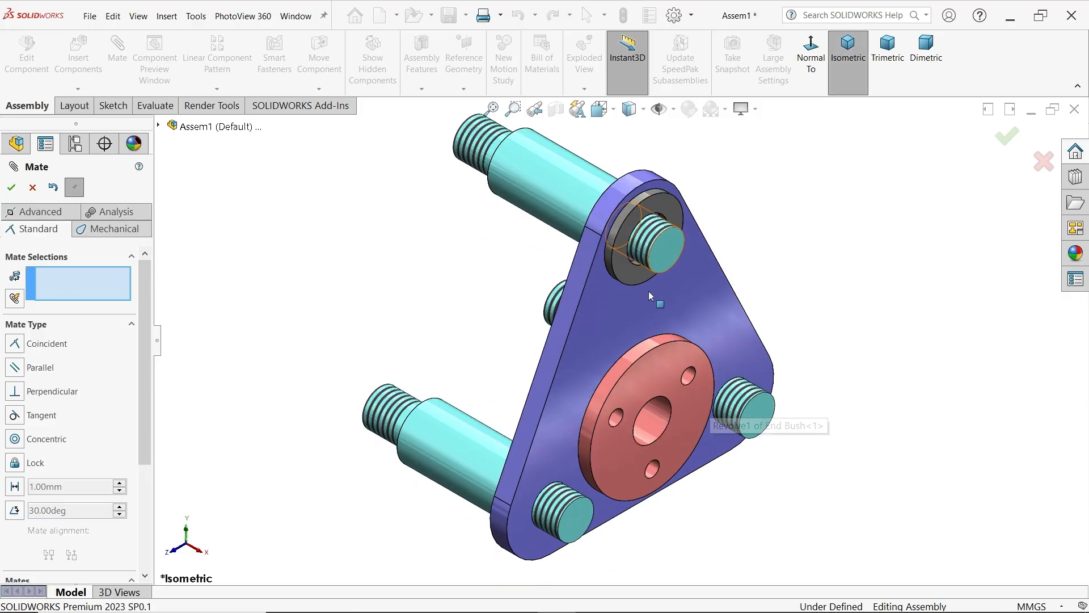
left_click(32, 187)
Copy the washer with its mates onto the lower-right plate spacer, referencing its threaded face and the support plate's front face
left_click(78, 88)
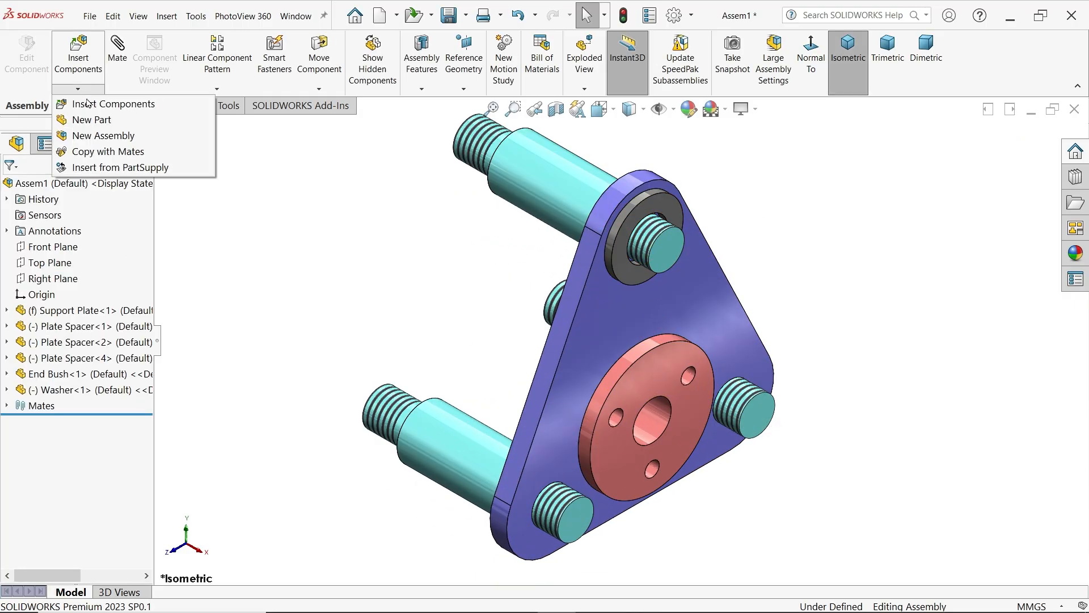
left_click(105, 152)
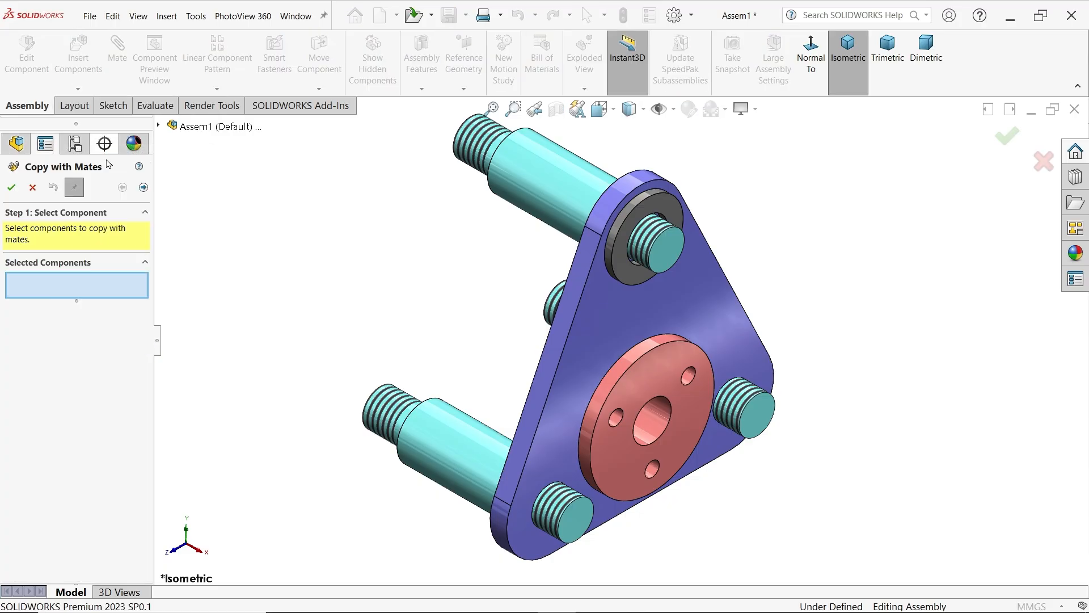
left_click(632, 280)
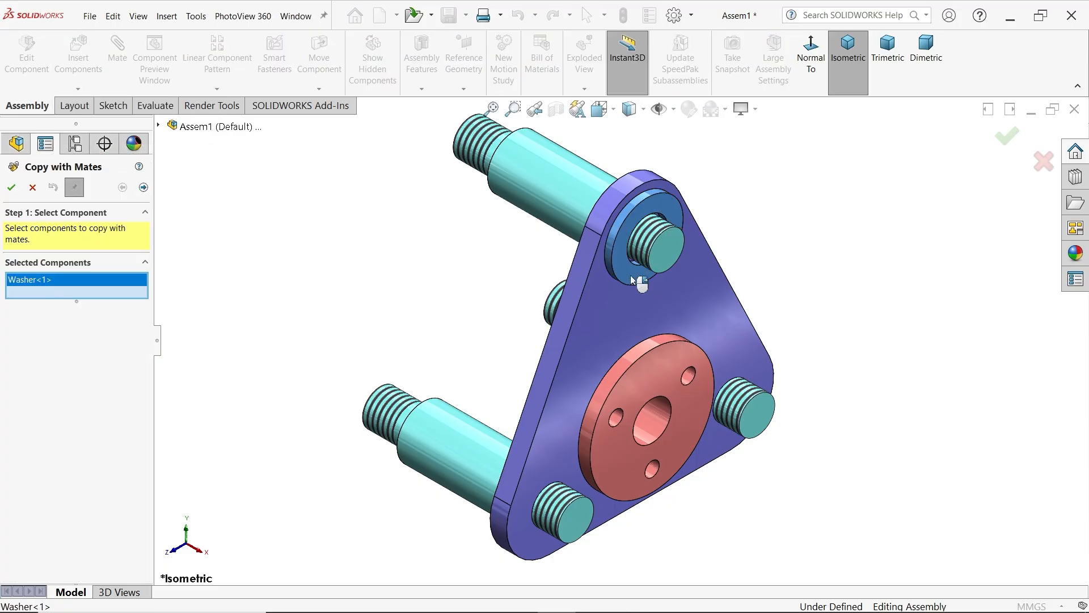
left_click(144, 187)
scroll(572, 336, "down", 3)
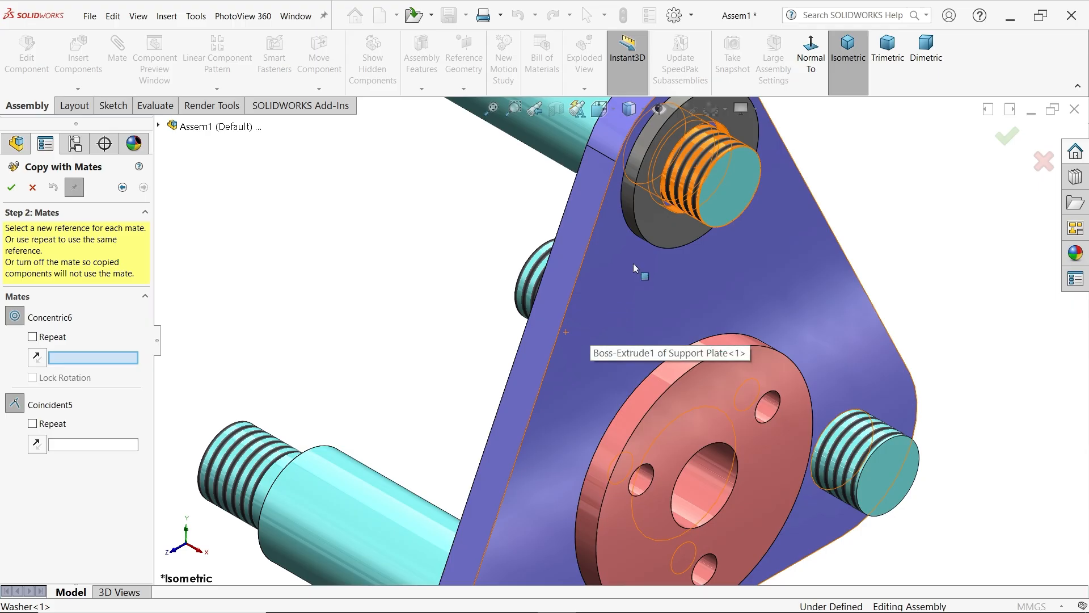
scroll(684, 283, "up", 3)
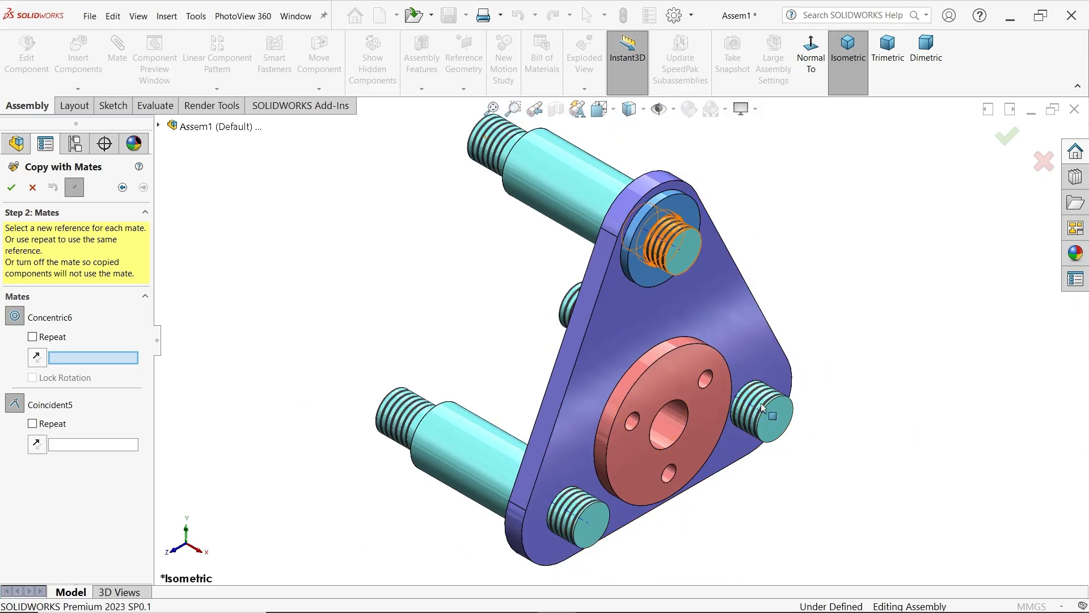
scroll(765, 405, "down", 3)
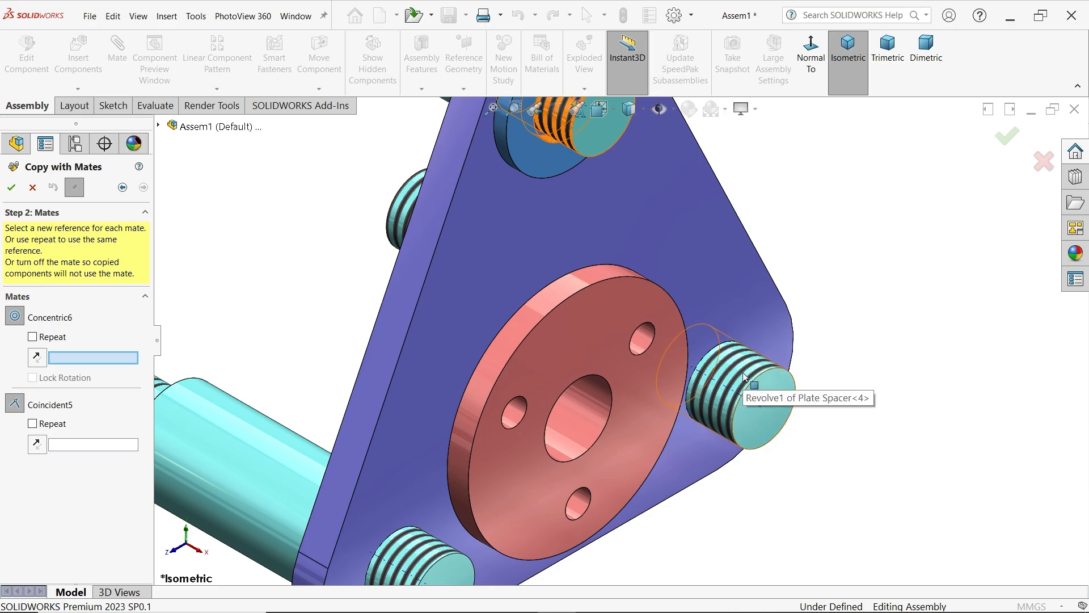
left_click(744, 376)
left_click(730, 300)
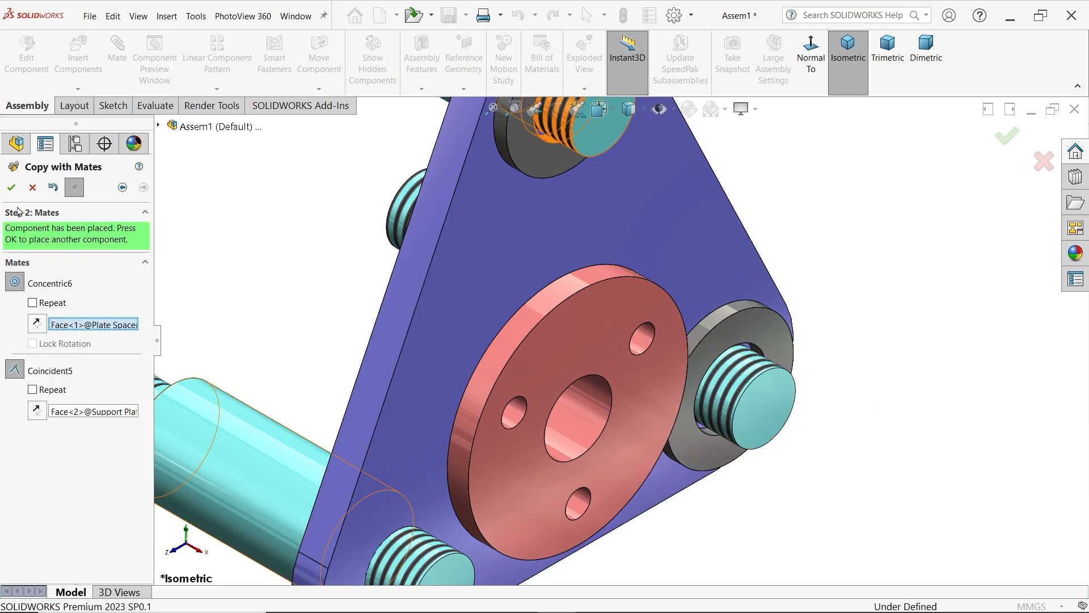
left_click(10, 188)
Place another mated washer copy on the lower-left plate spacer against the support plate's front face, and finish copying
scroll(611, 399, "up", 3)
scroll(505, 468, "down", 3)
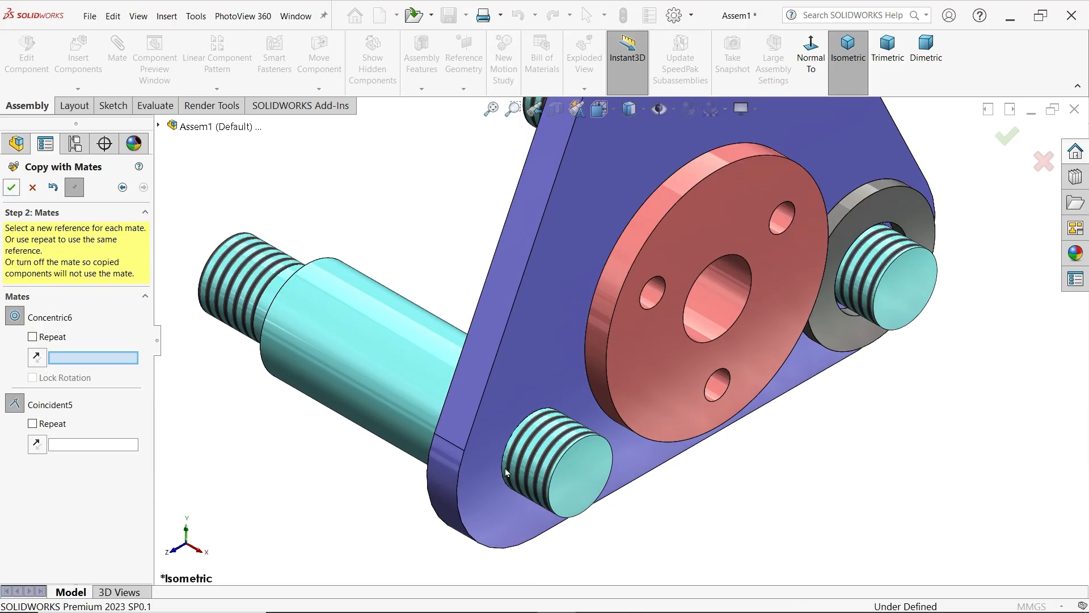
left_click(546, 459)
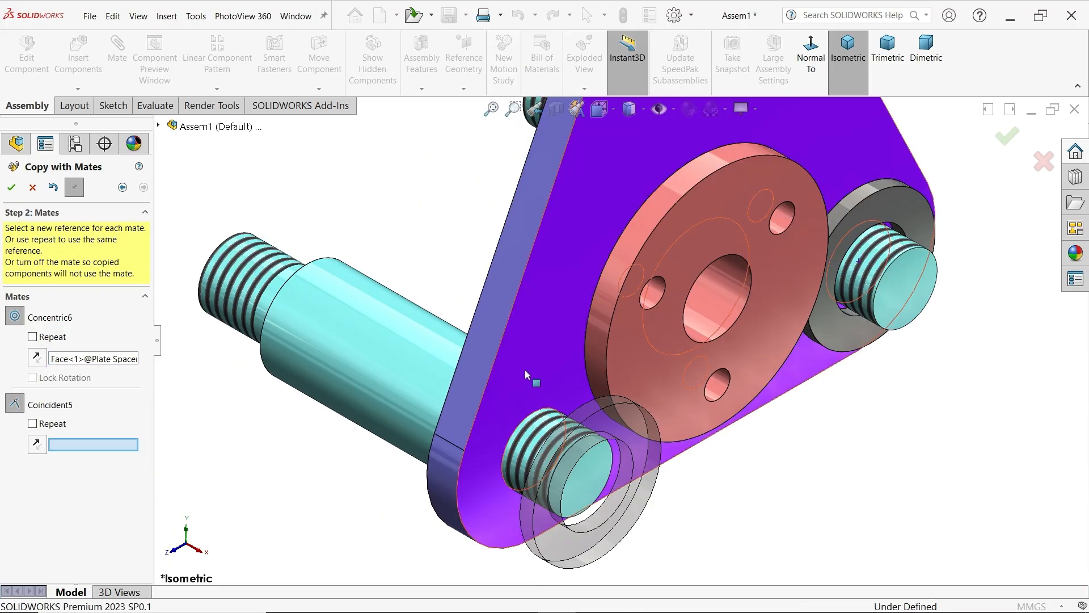
left_click(528, 375)
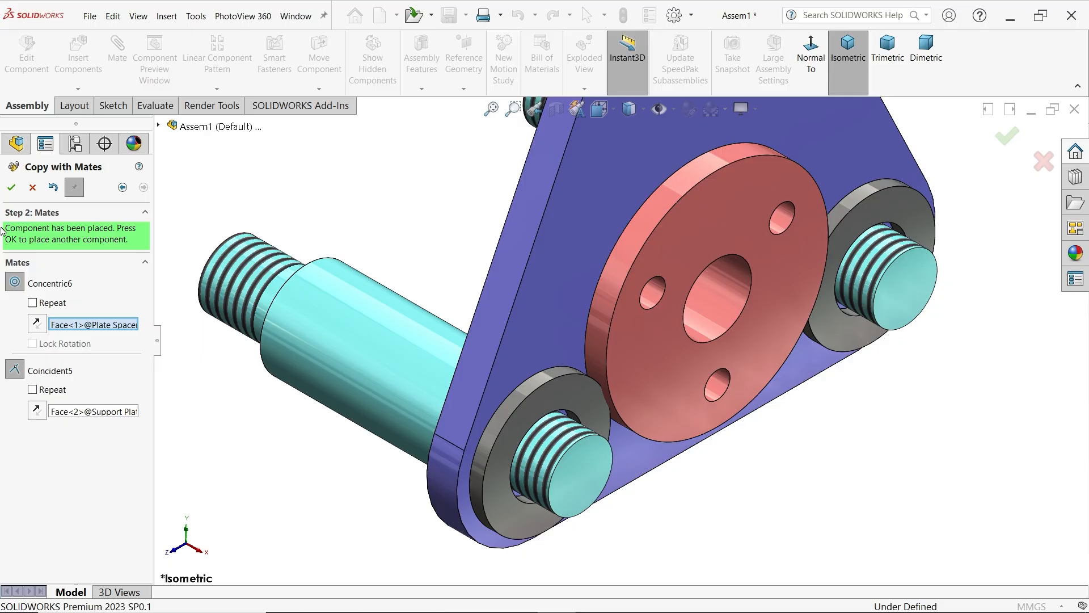
left_click(11, 187)
scroll(397, 277, "up", 1)
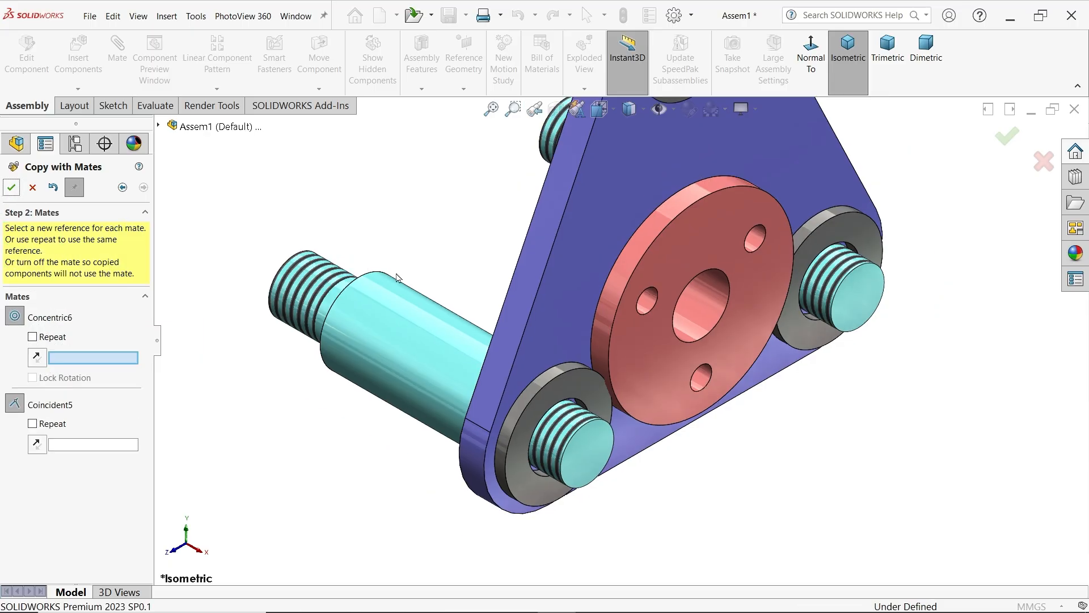
left_click(33, 188)
Insert the Lock Nut M15 part, rotate it 90° about Y, and place it beside the support plate's upper end
mouse_move(400, 284)
middle_mouse_down()
mouse_move(348, 276)
mouse_move(385, 288)
middle_mouse_up()
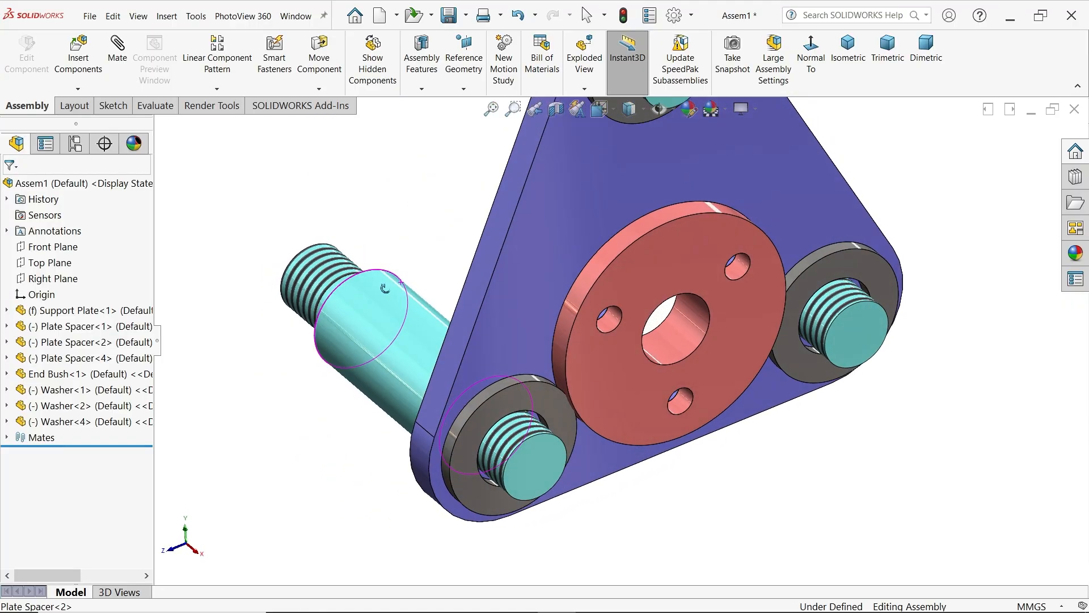
scroll(561, 267, "up", 3)
scroll(652, 177, "down", 1)
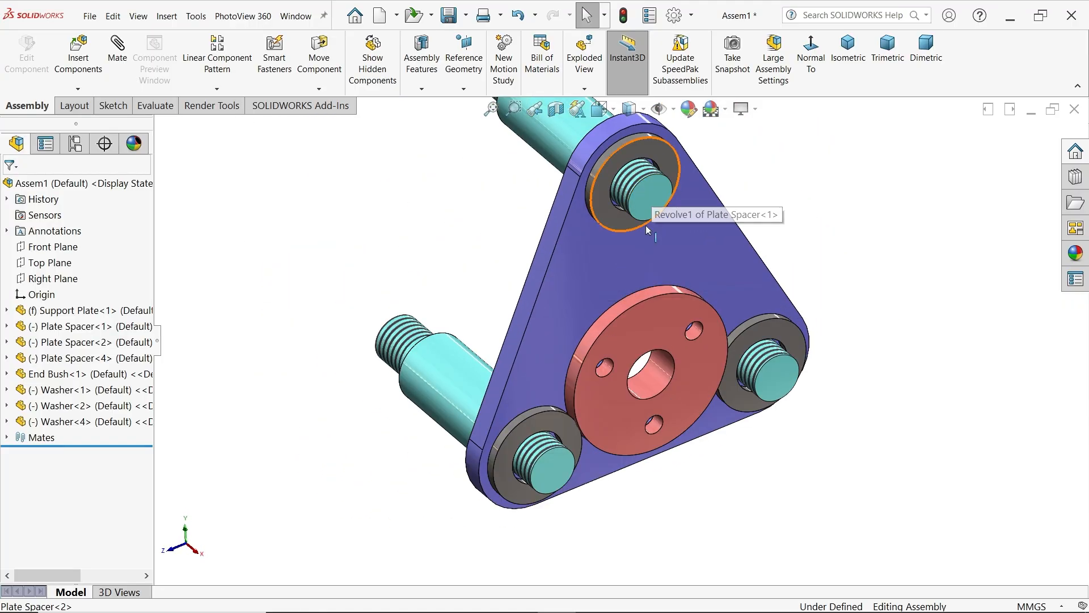
left_click(78, 54)
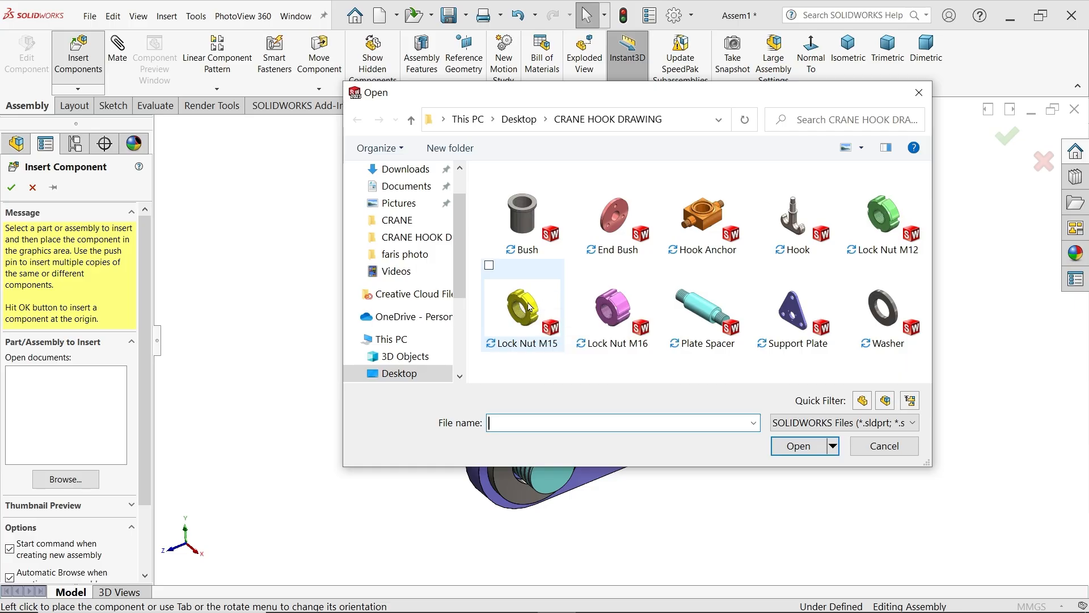
left_click(533, 309)
left_click(798, 446)
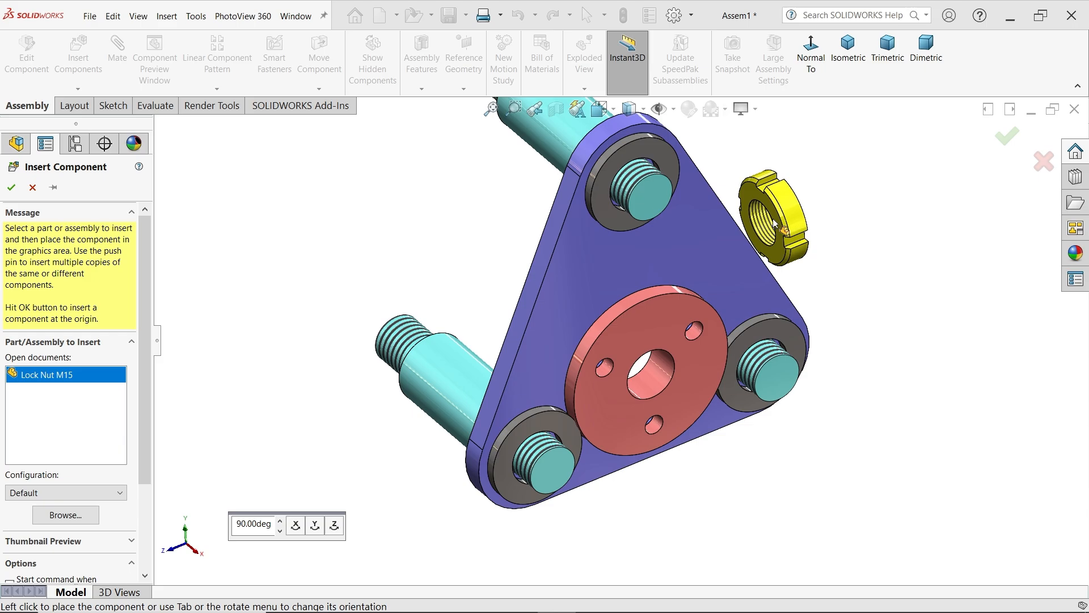
left_click(316, 526)
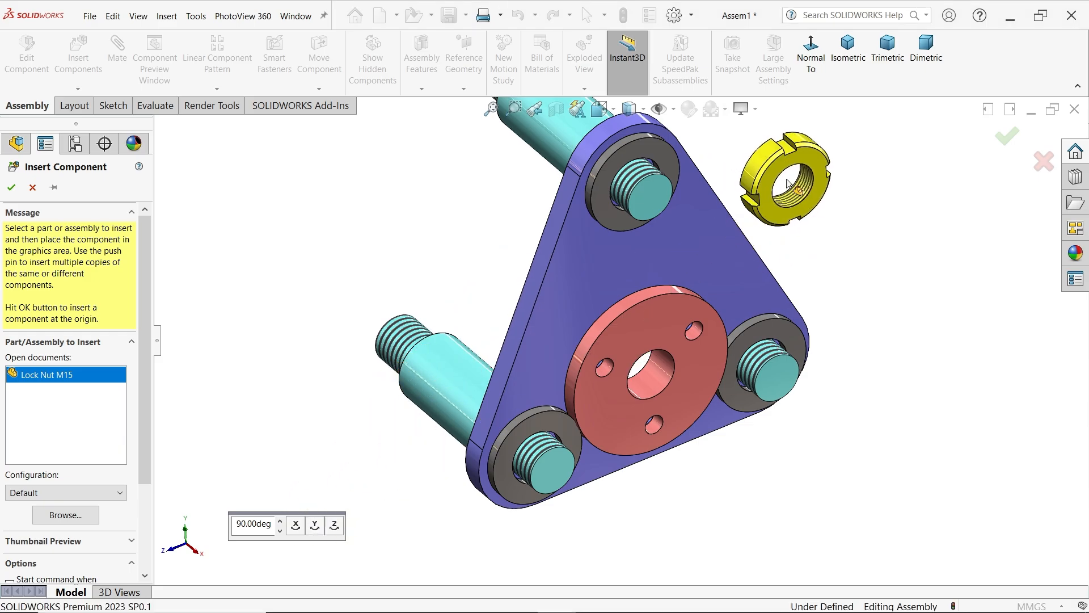
left_click(787, 182)
Add a concentric mate between the top plate spacer's threaded end and the lock nut's tapped hole
scroll(700, 114, "down", 3)
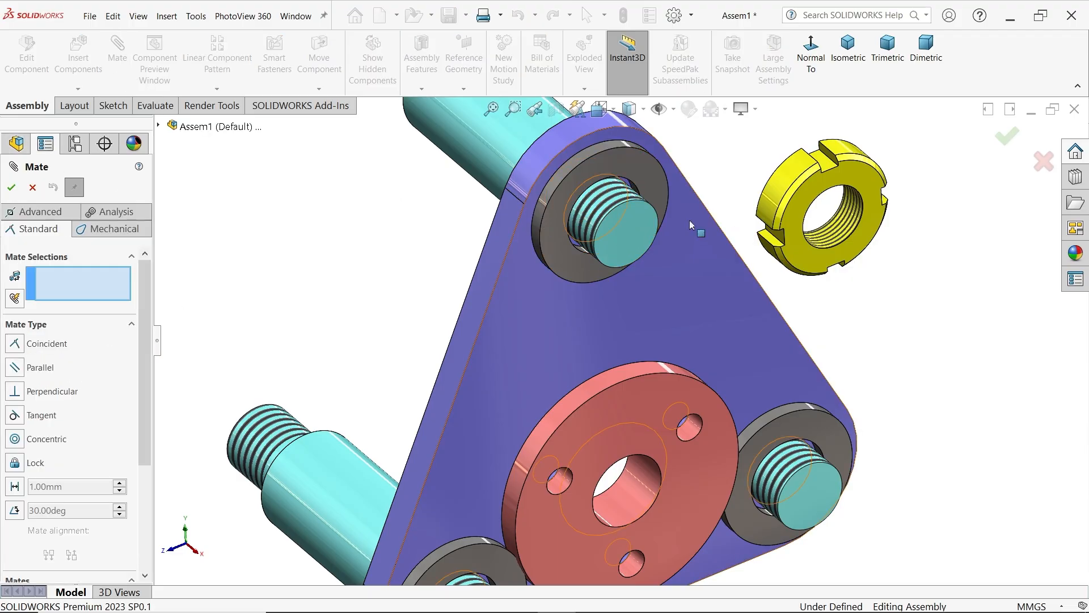
left_click(612, 203)
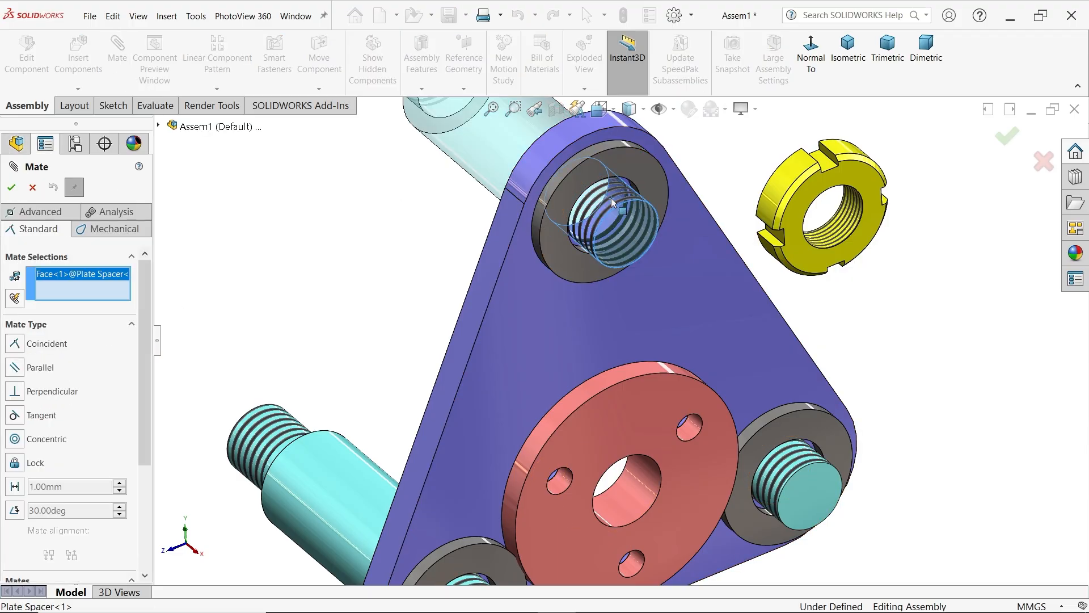
left_click(850, 219)
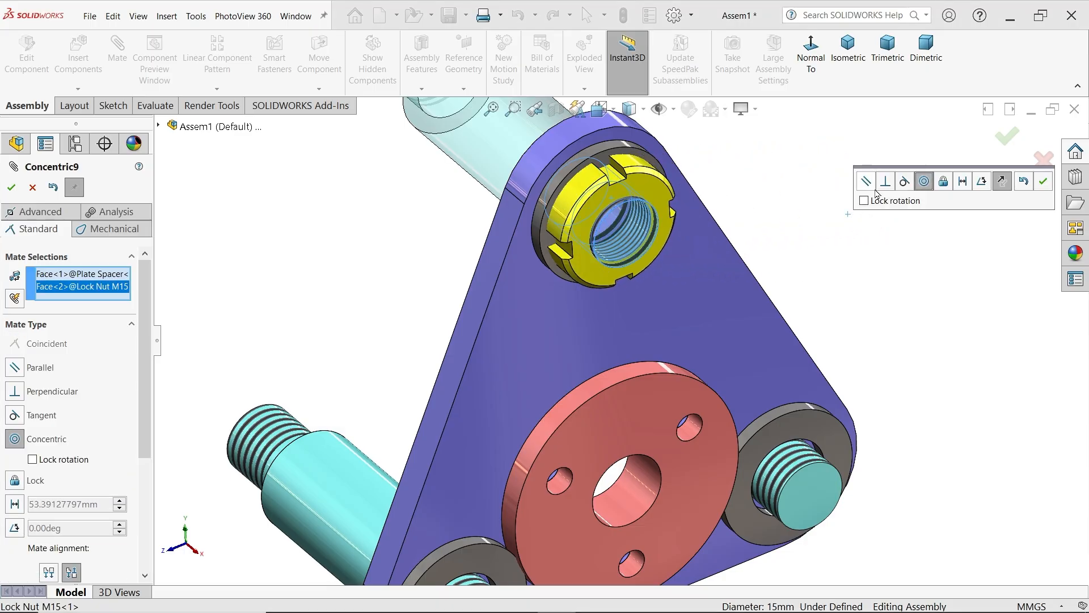
left_click(1046, 182)
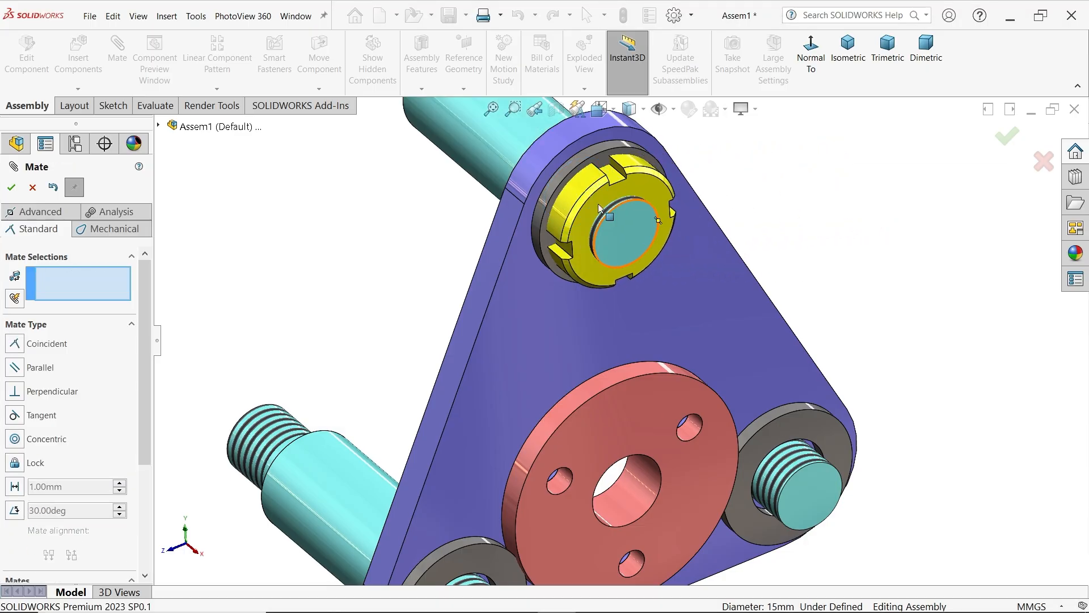
Pull the lock nut off the spacer, add a coincident mate between its back face and the top washer's front face, and finish mating
scroll(609, 217, "down", 5)
middle_click_drag(609, 217, 651, 233)
left_click(747, 241)
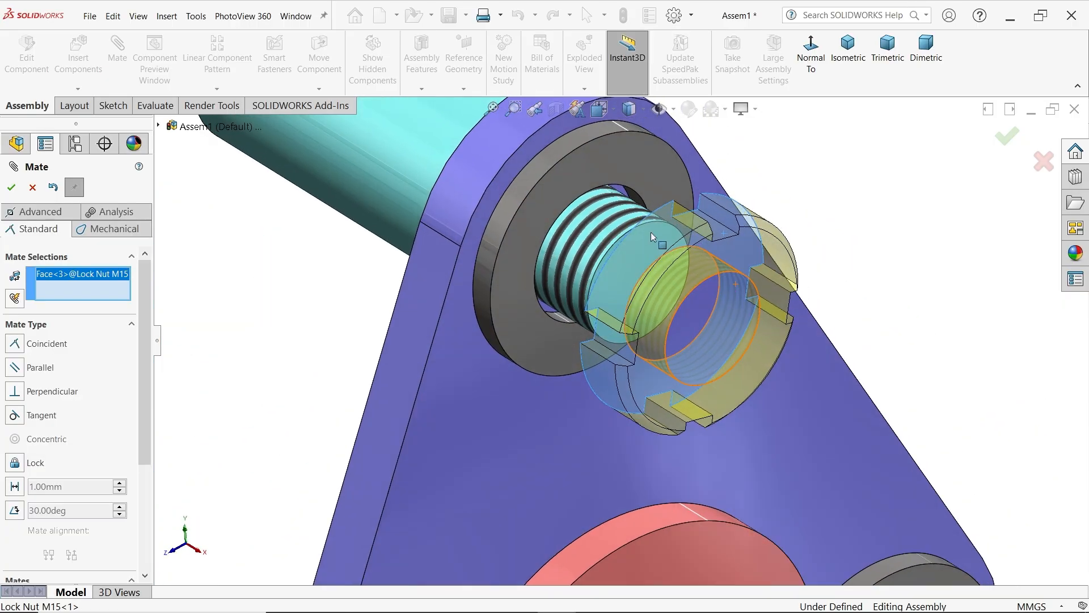
left_click(577, 176)
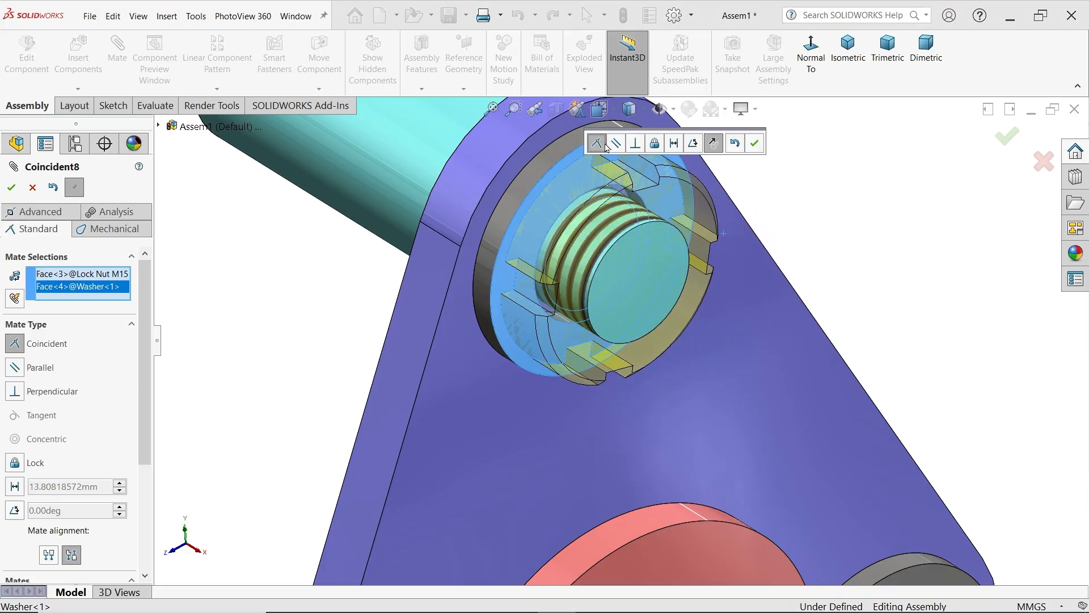
left_click(754, 145)
scroll(721, 182, "up", 4)
middle_click_drag(646, 269, 585, 217)
left_click(33, 188)
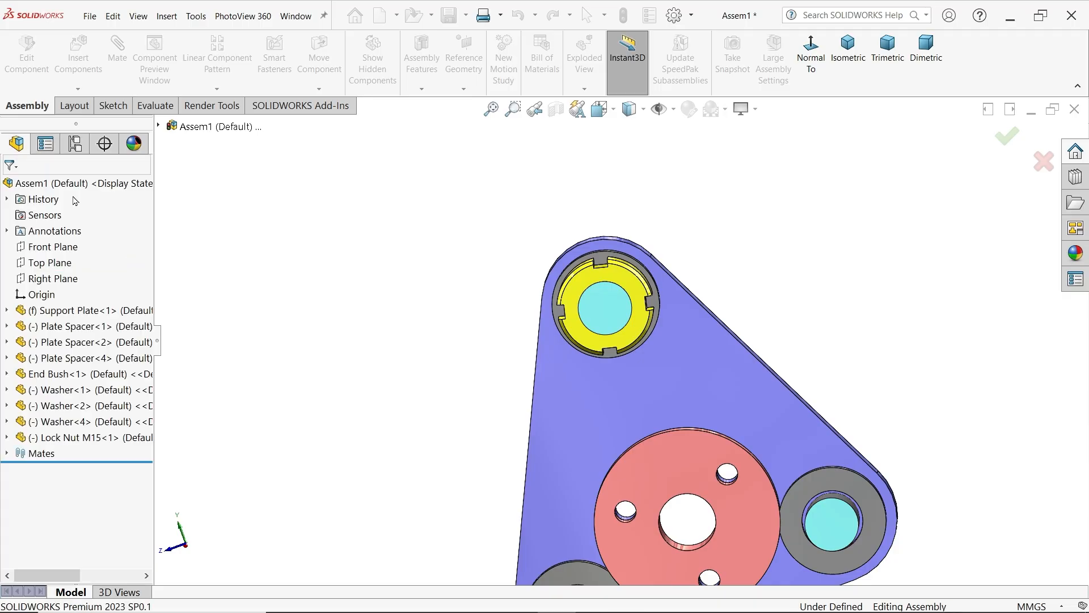
Turn the mated Lock Nut M15 slightly around the top plate spacer's axis
scroll(590, 312, "down", 2)
scroll(614, 341, "up", 4)
left_click_drag(640, 331, 663, 332)
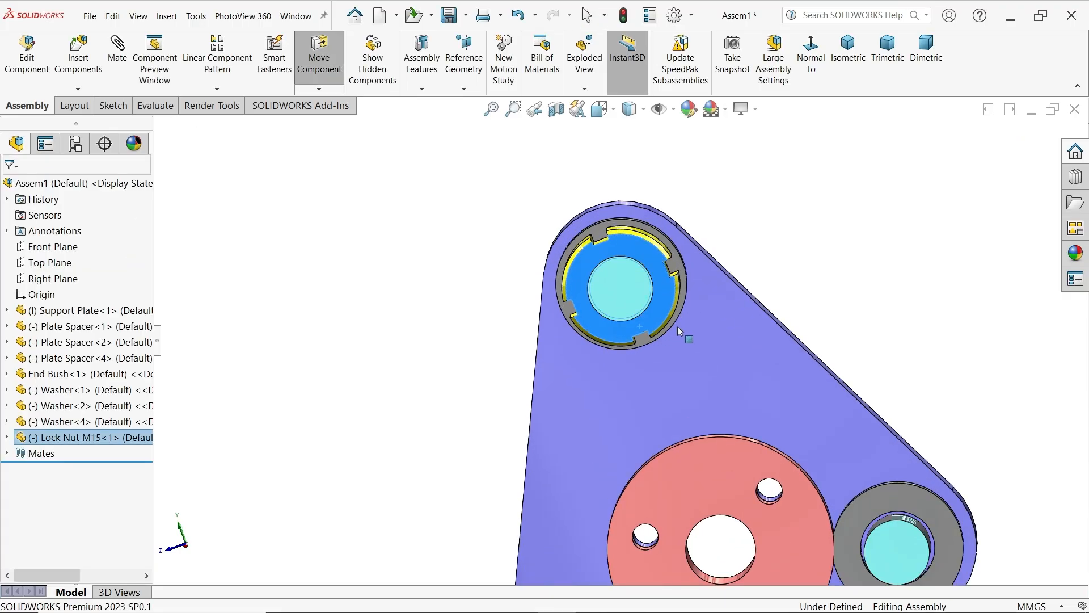
key("Escape")
scroll(669, 328, "up", 3)
middle_click_drag(689, 391, 742, 410)
key("Escape")
scroll(761, 376, "up", 1)
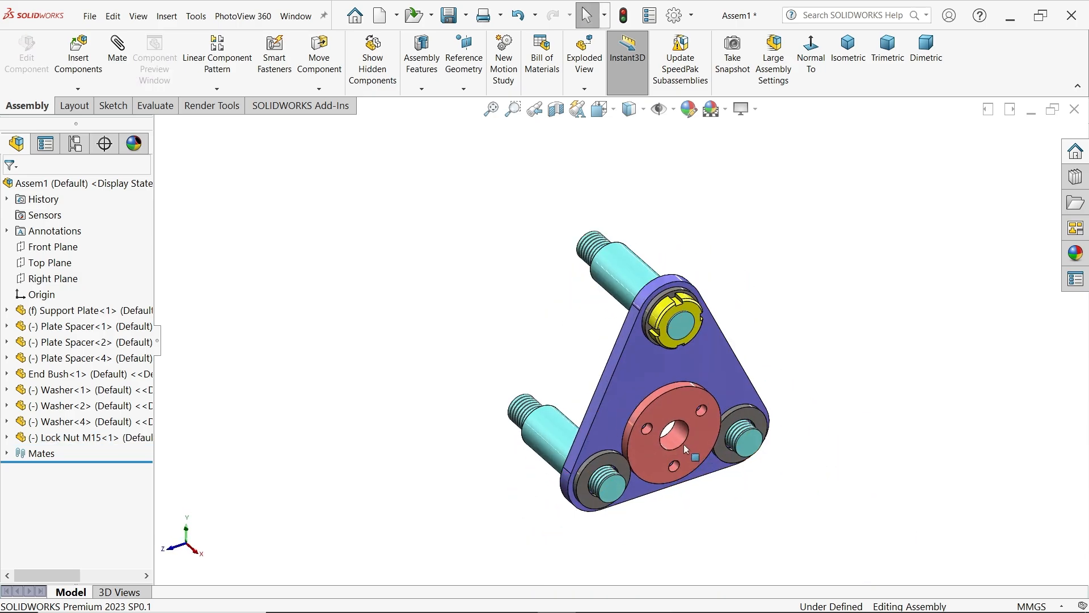
Copy the Lock Nut M15 with its mates onto the lower-left plate spacer, seated against that spacer's washer
scroll(684, 445, "down", 3)
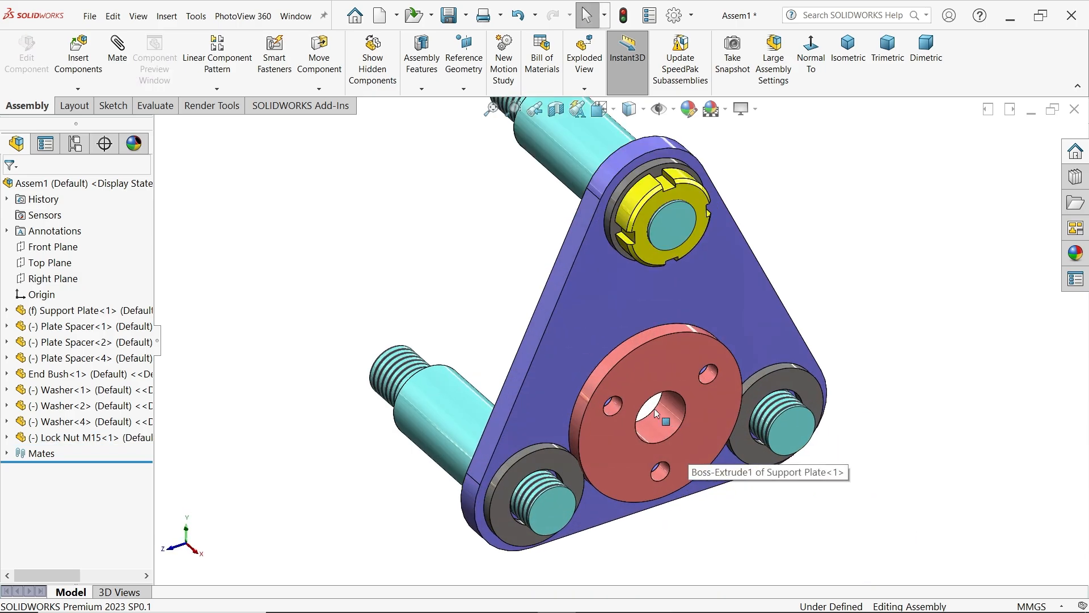
left_click(81, 89)
left_click(107, 152)
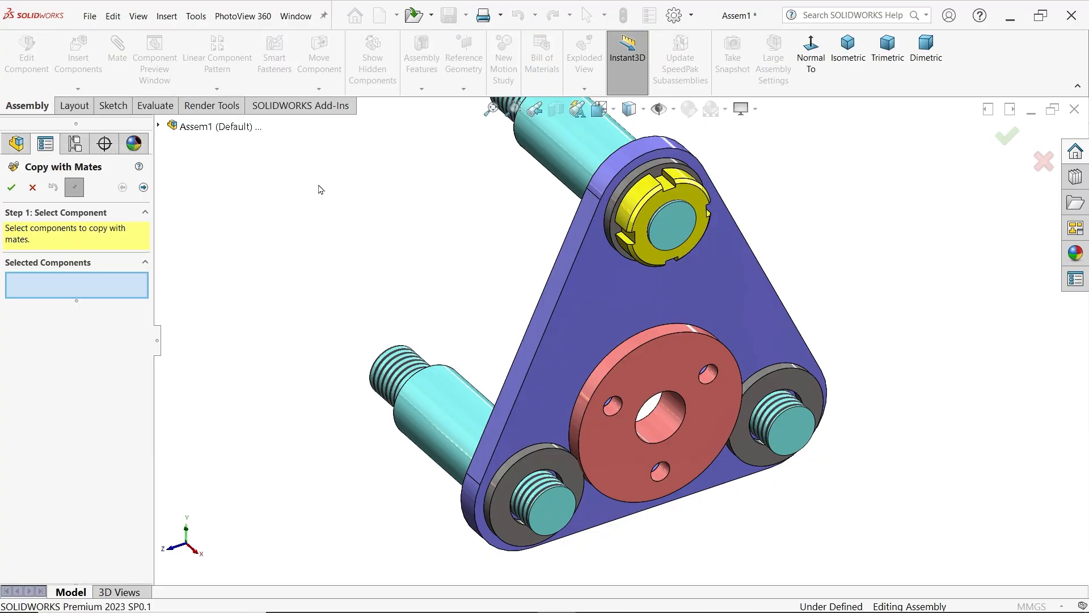
left_click(652, 213)
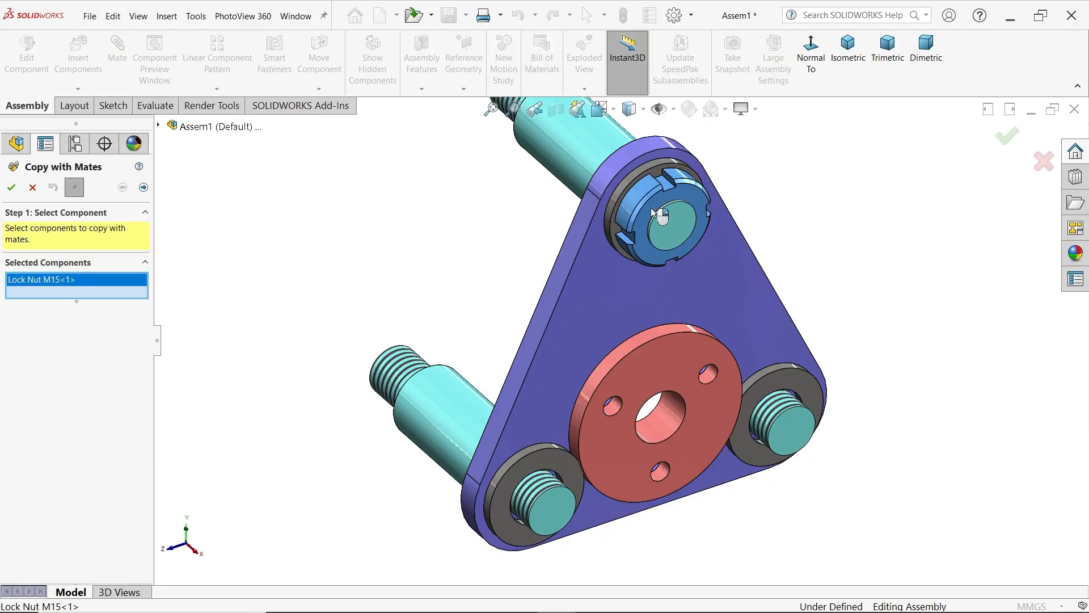
left_click(144, 188)
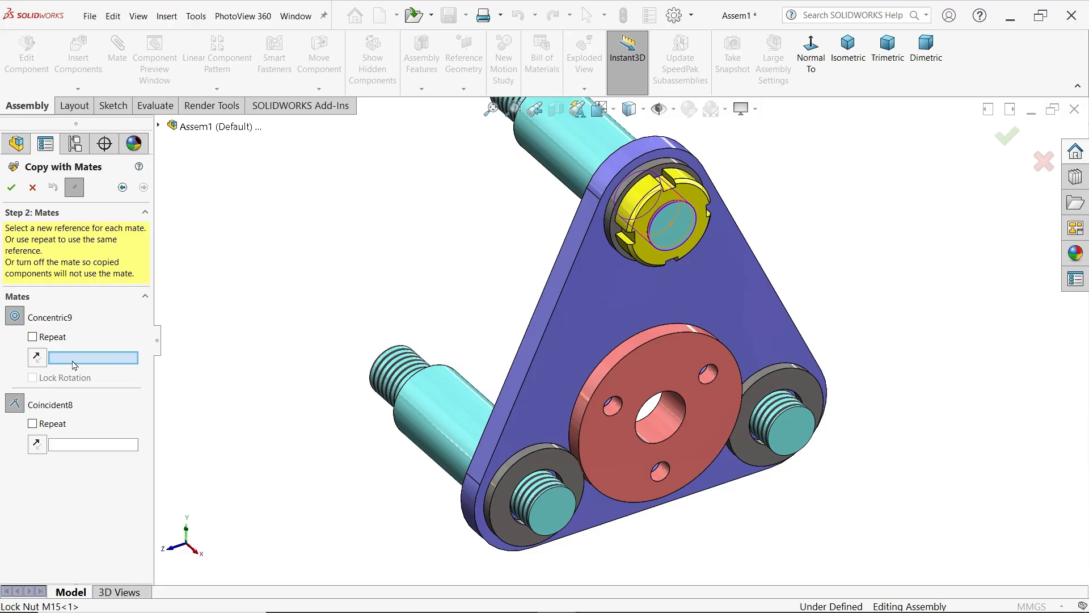
scroll(542, 519, "up", 5)
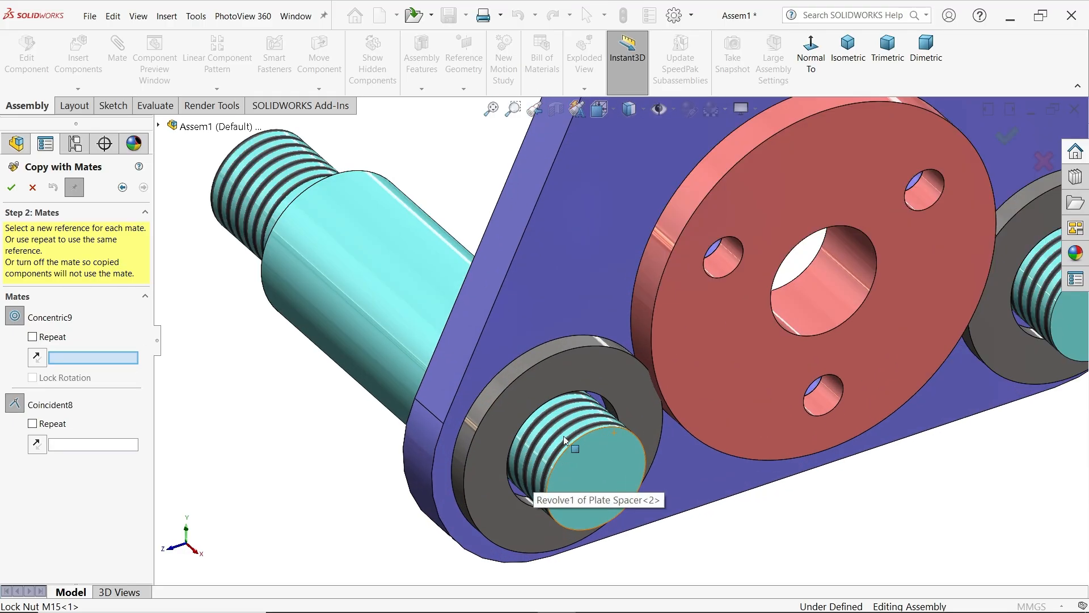
left_click(570, 438)
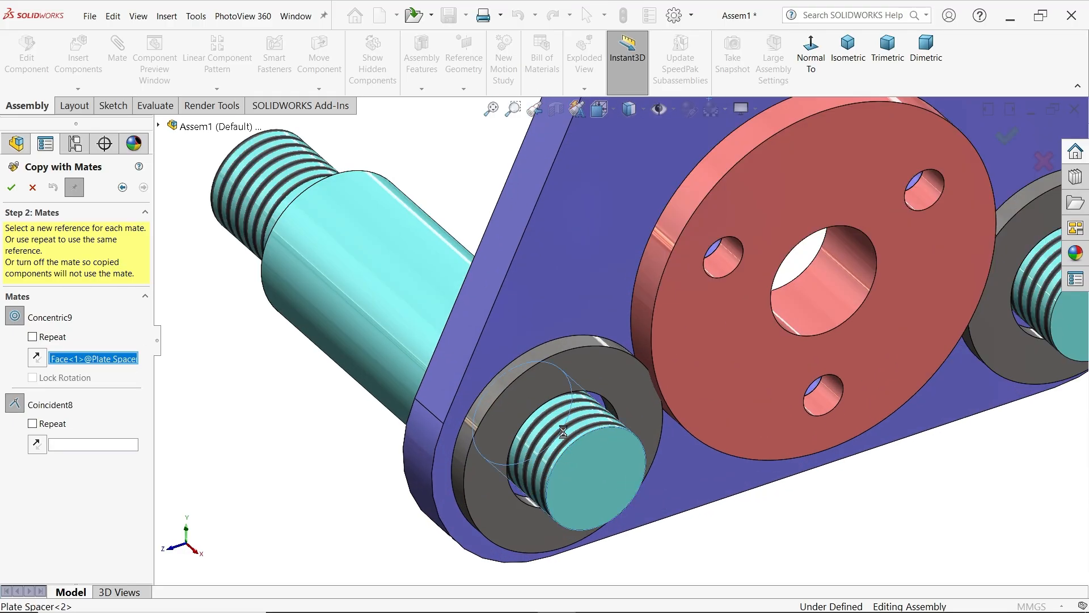
left_click(521, 410)
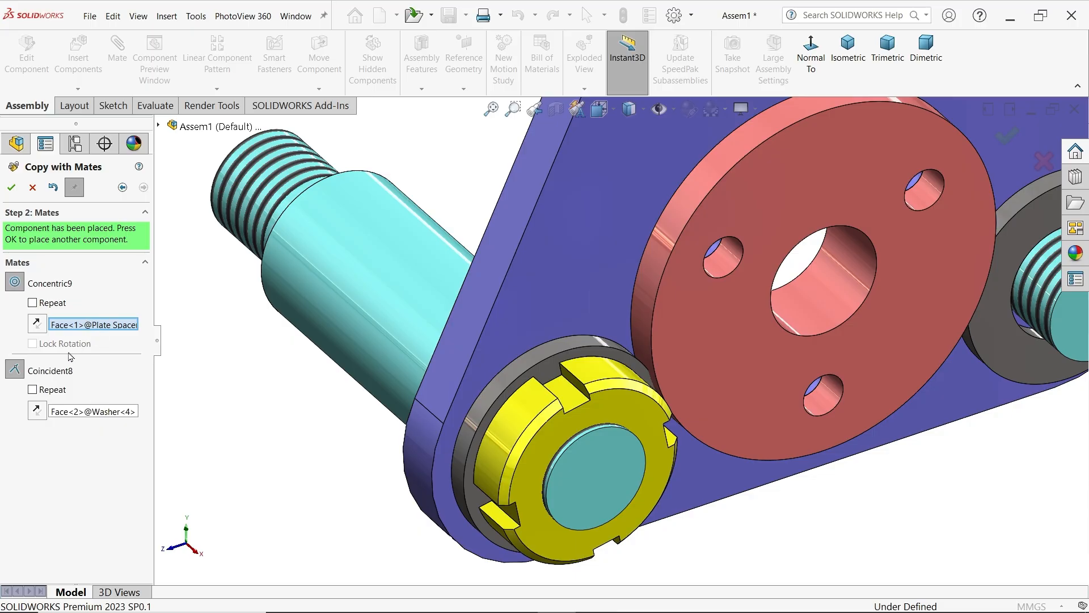
left_click(11, 188)
Place another mated Lock Nut M15 copy on the lower-right plate spacer against its washer's front face
scroll(751, 341, "up", 3)
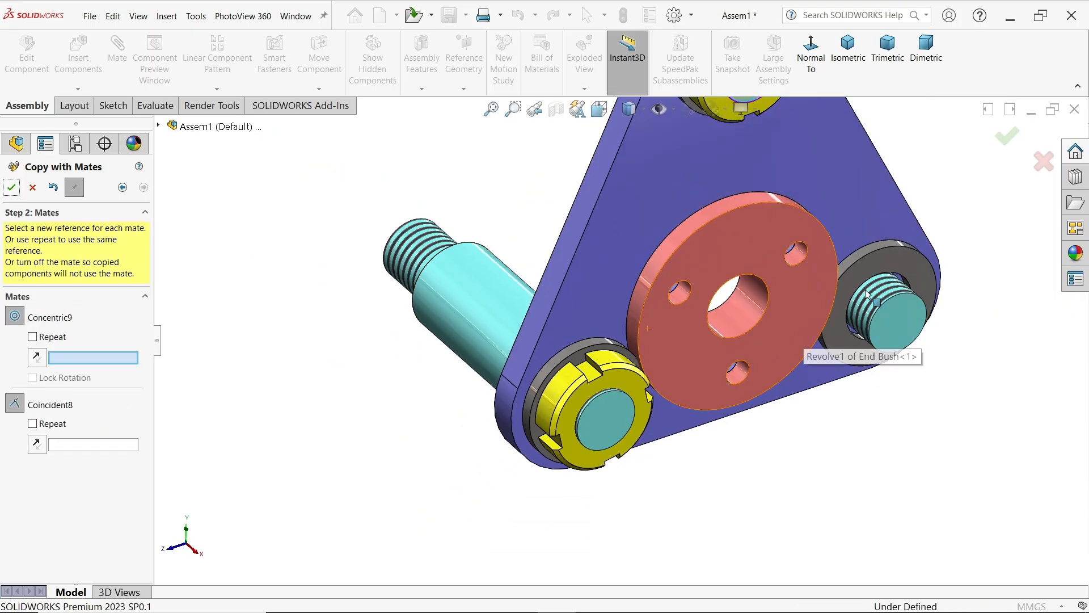
scroll(847, 314, "down", 6)
left_click(824, 326)
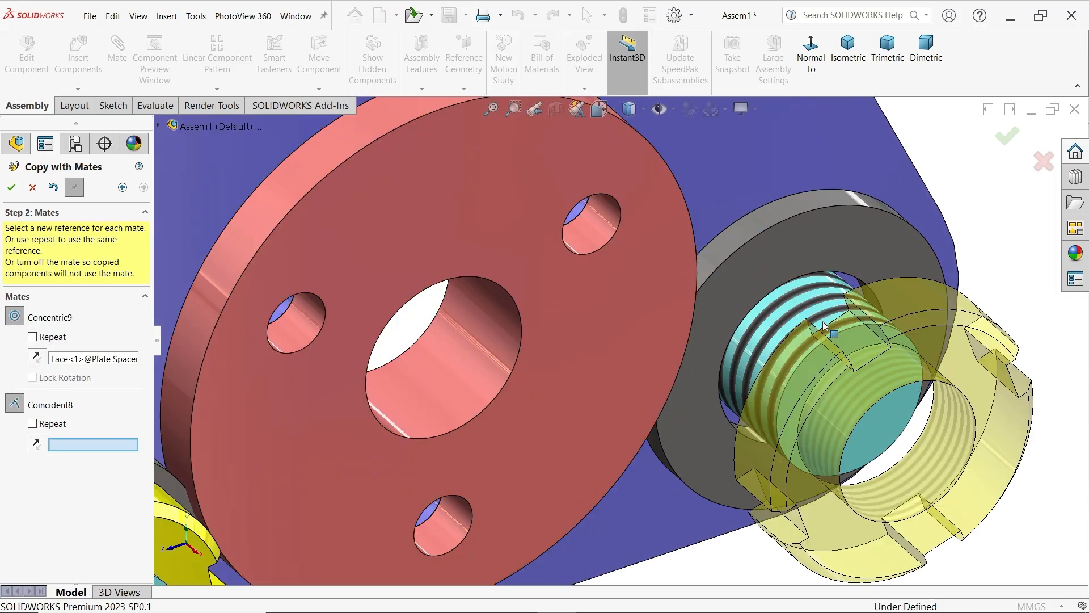
left_click(795, 245)
scroll(795, 243, "up", 5)
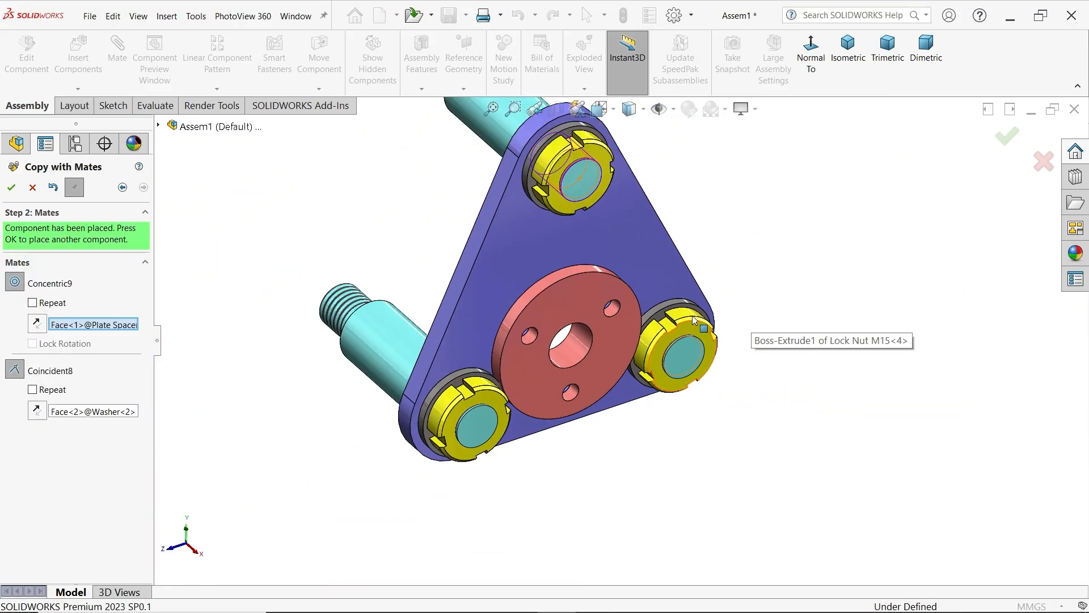
Confirm the lock nut copy on the lower-right plate spacer and end Copy with Mates
left_click(11, 187)
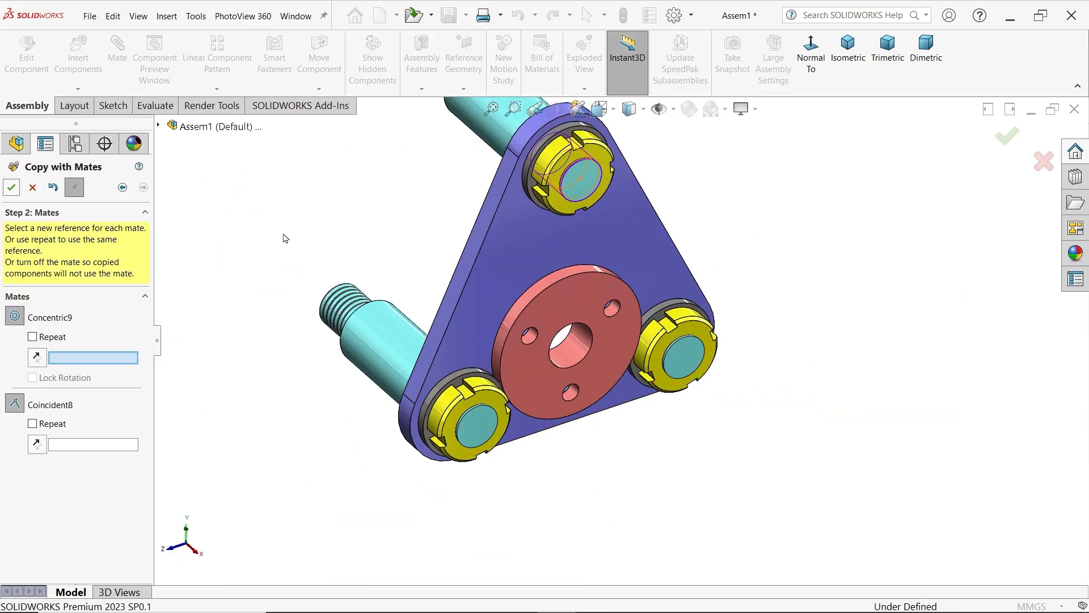
scroll(612, 343, "up", 3)
middle_click_drag(520, 322, 528, 299)
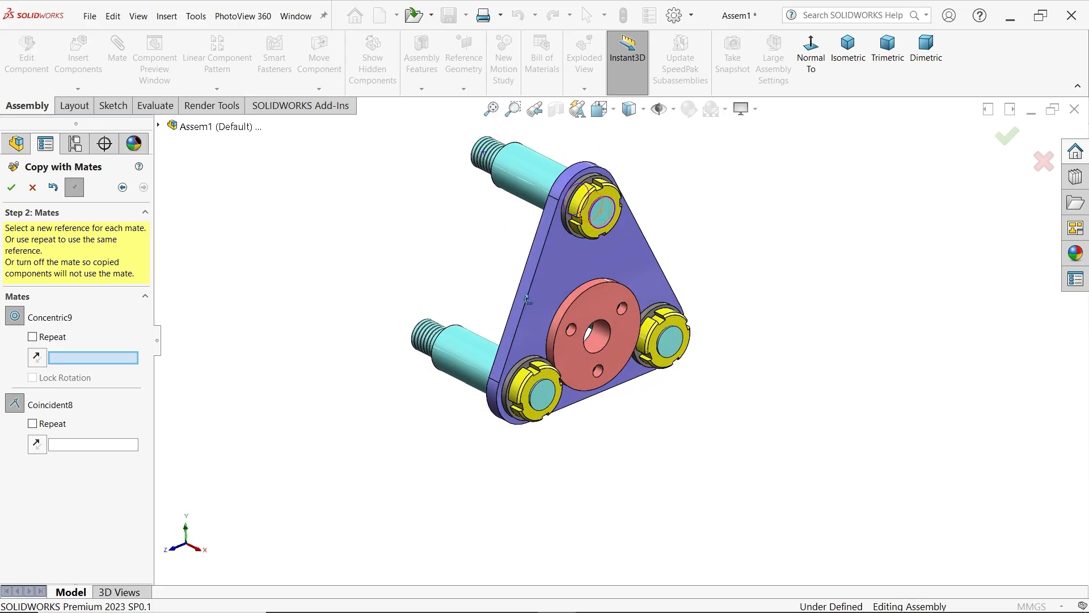
left_click(33, 187)
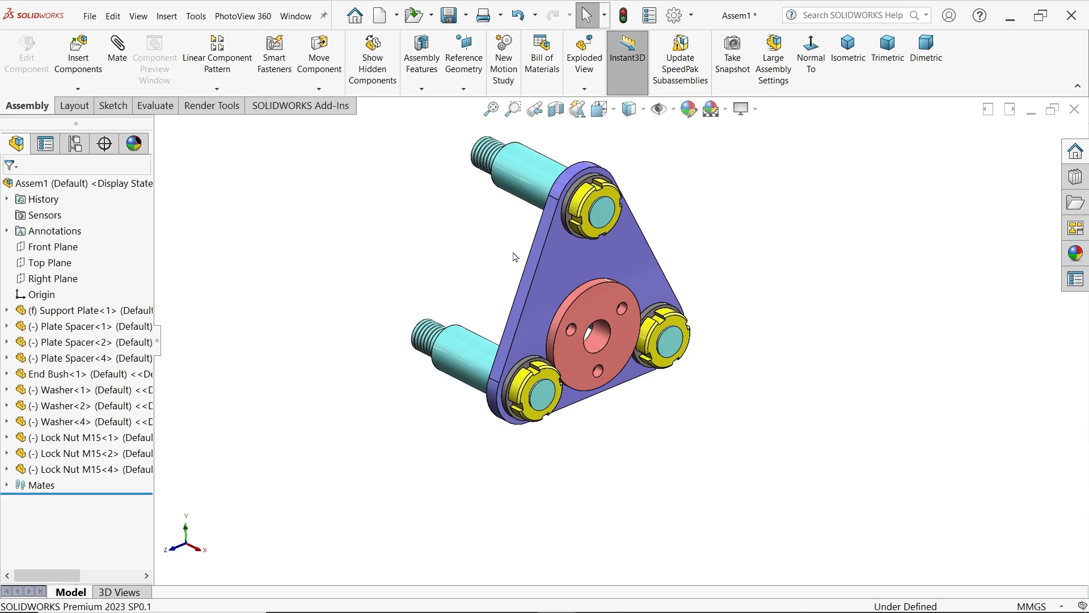
Start mirroring components with the top plate spacer's Right Plane as the mirror plane
left_click(522, 181)
left_click(7, 327)
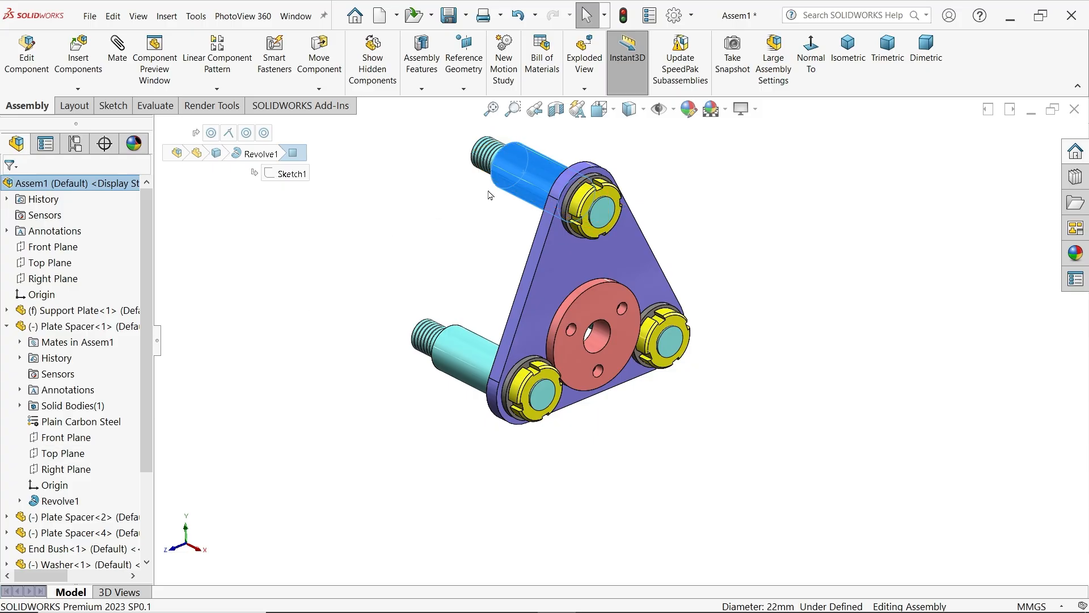
scroll(490, 195, "down", 1)
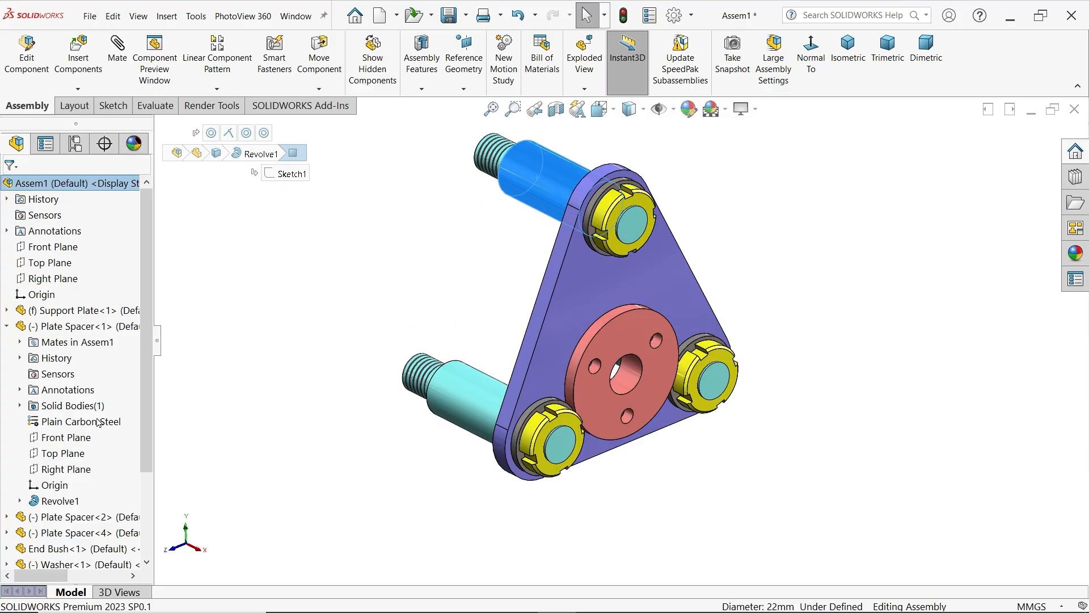
left_click(63, 475)
middle_click_drag(499, 272, 482, 272)
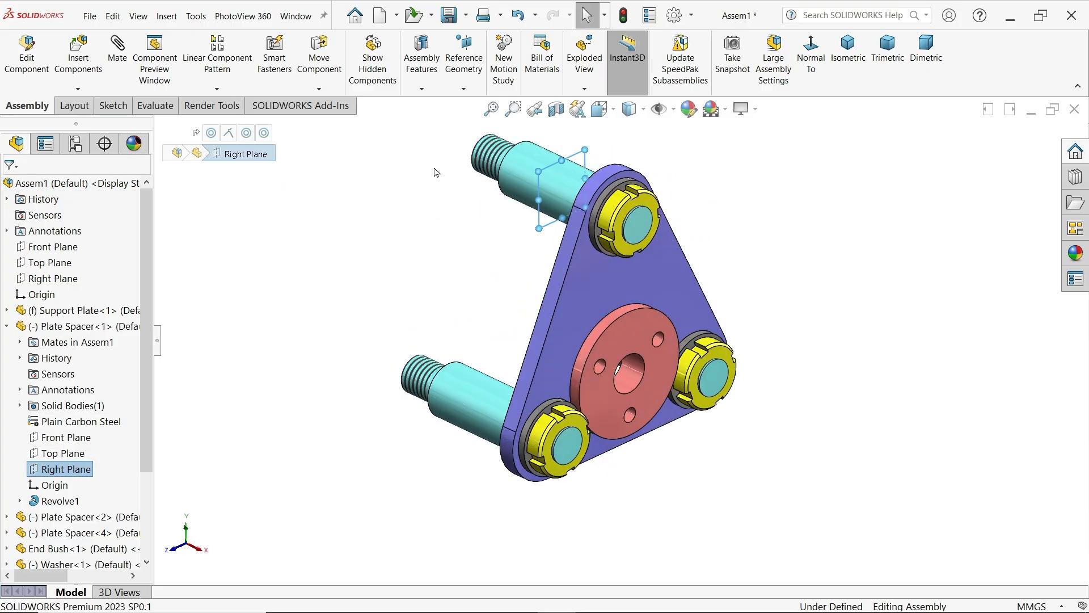
left_click(217, 89)
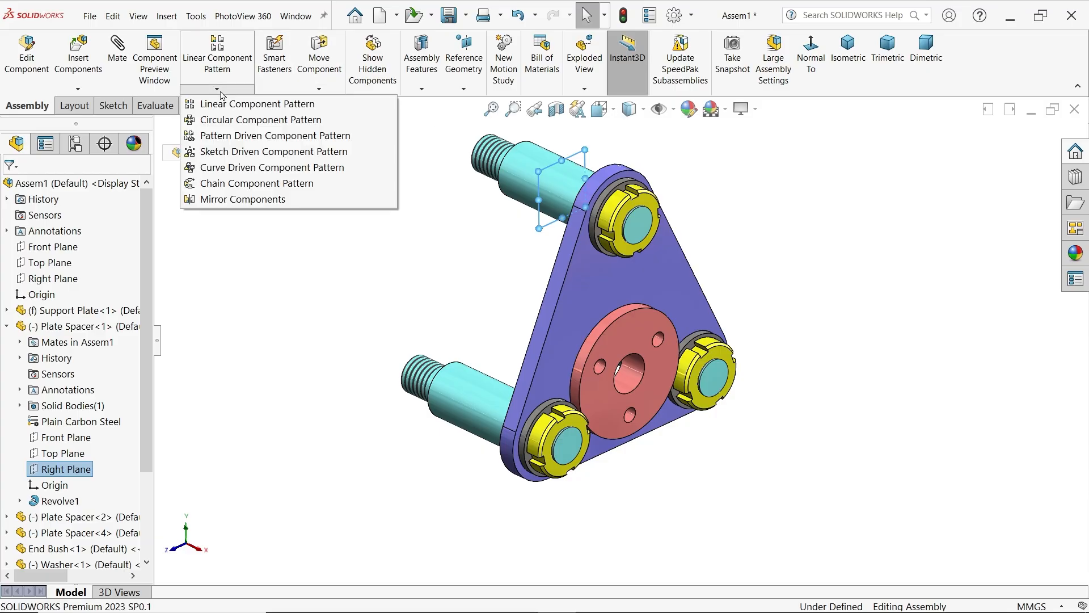
left_click(255, 199)
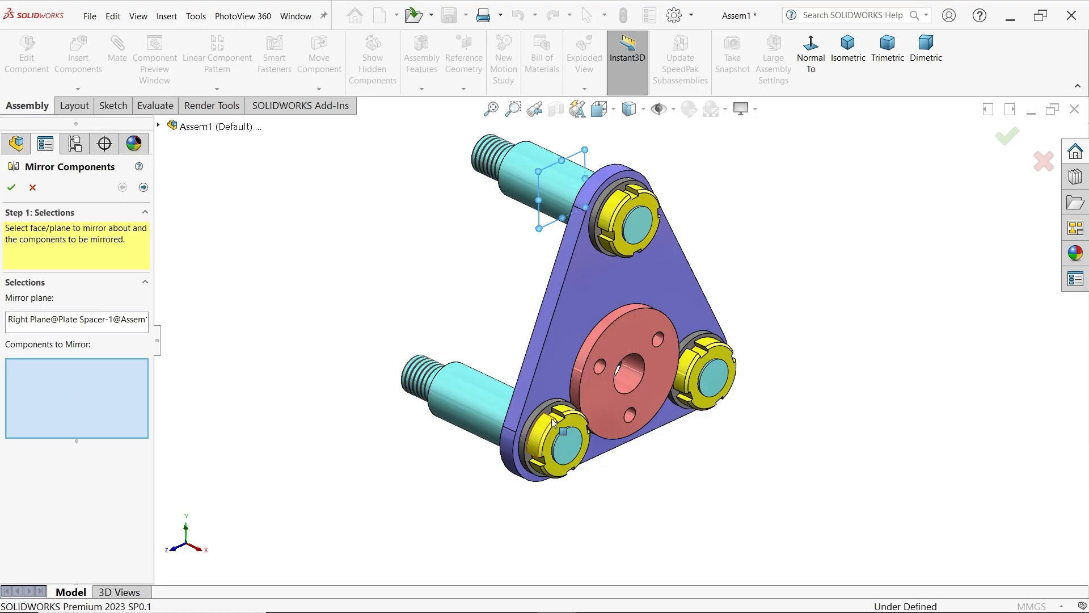
Choose the support plate, the end bush and both lower lock nuts with their washers as components to mirror
scroll(554, 422, "down", 3)
scroll(561, 386, "up", 3)
scroll(572, 338, "down", 4)
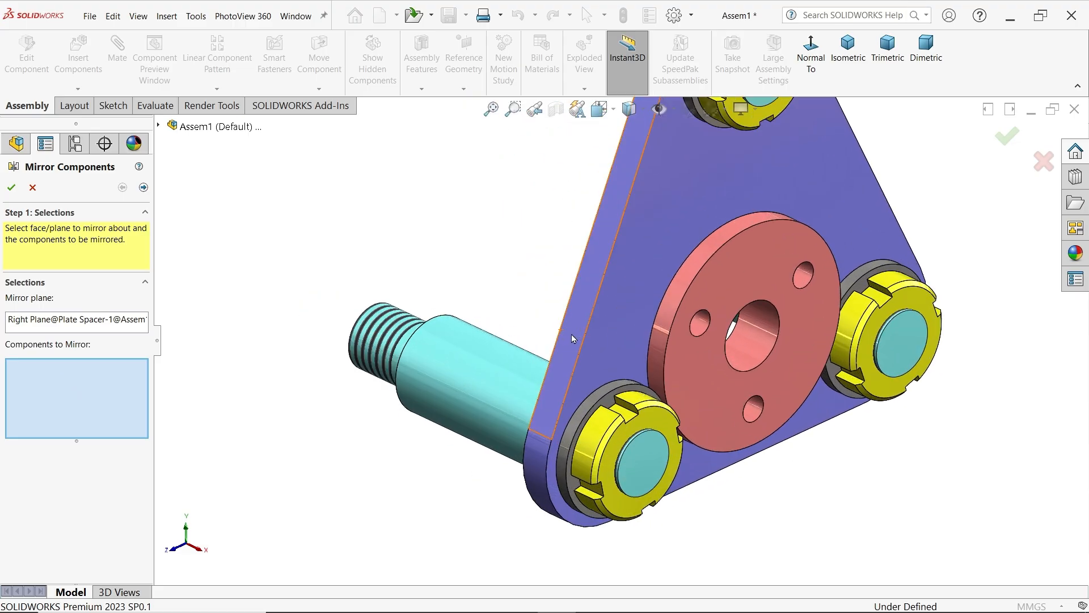
scroll(571, 335, "up", 3)
left_click(655, 257)
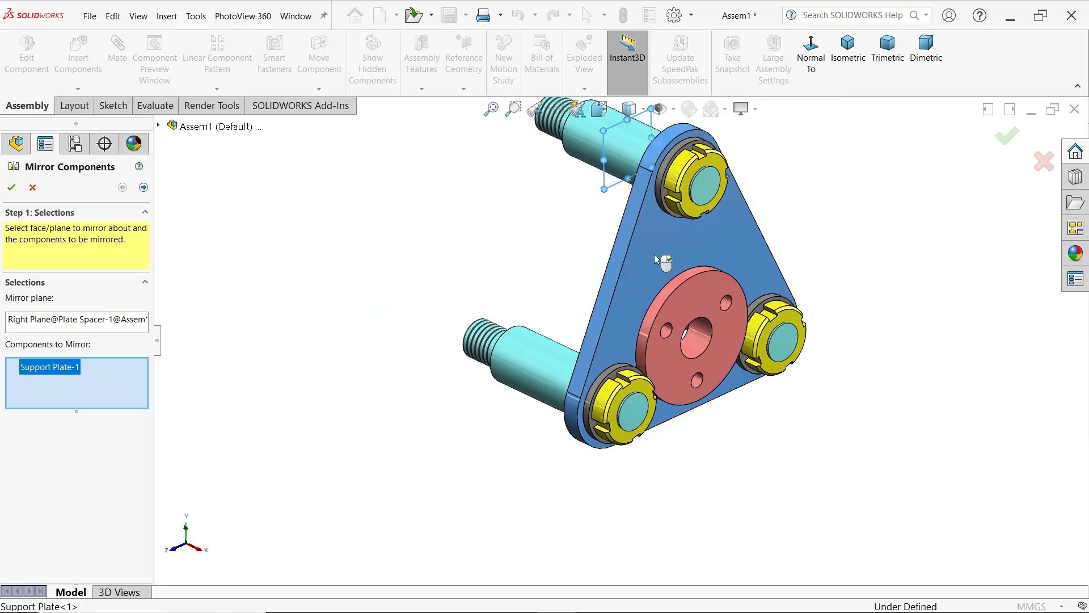
left_click(671, 311)
scroll(592, 392, "down", 4)
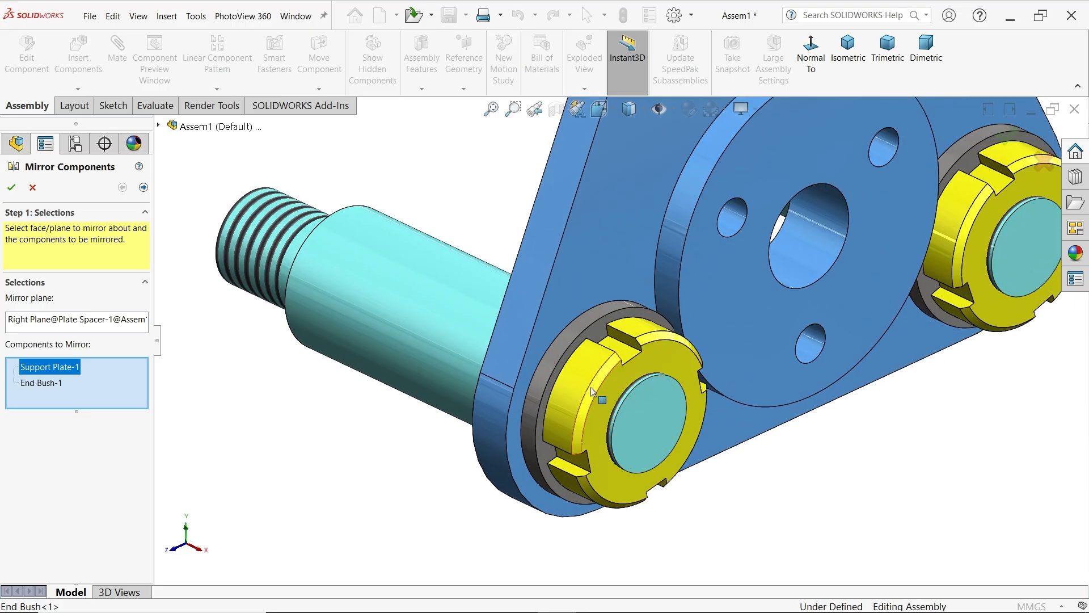
left_click(592, 391)
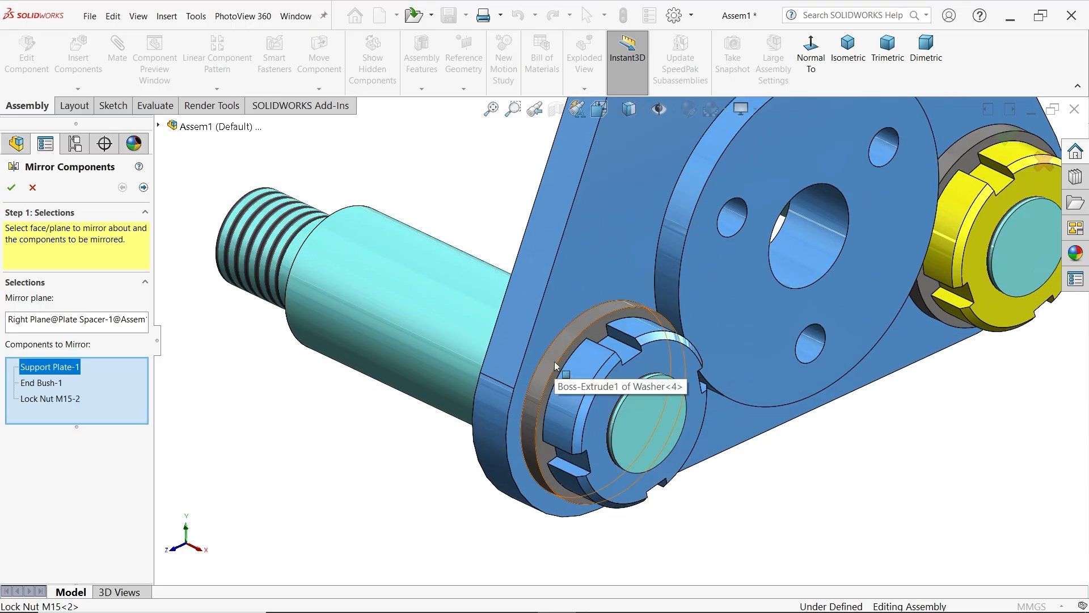
left_click(555, 365)
left_click(967, 270)
left_click(935, 300)
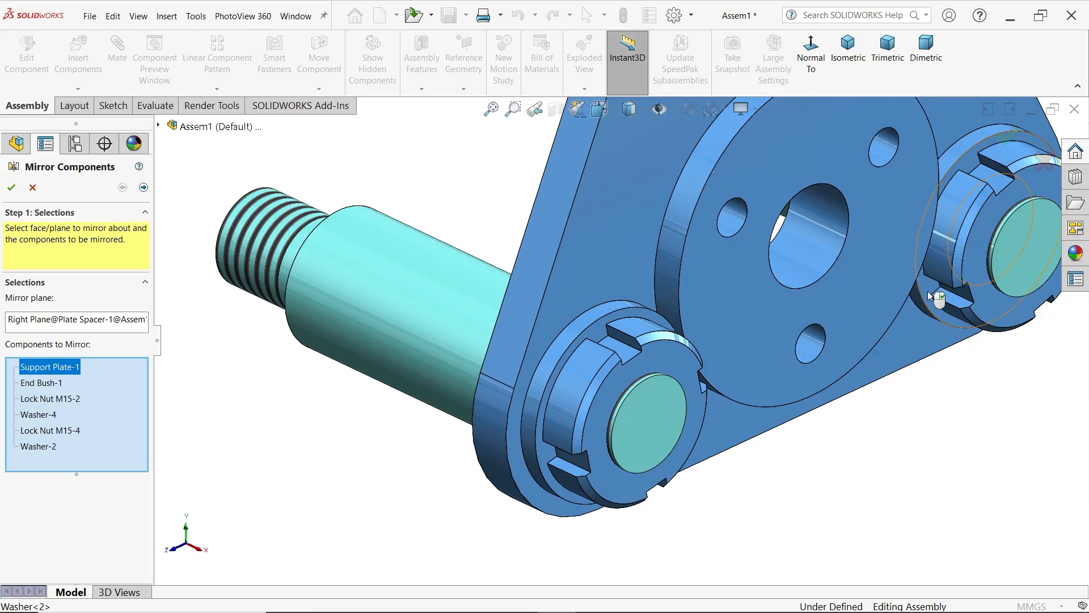
Add the washer and Lock Nut M15 on the top plate spacer to the components to mirror
scroll(793, 233, "up", 5)
scroll(687, 147, "down", 5)
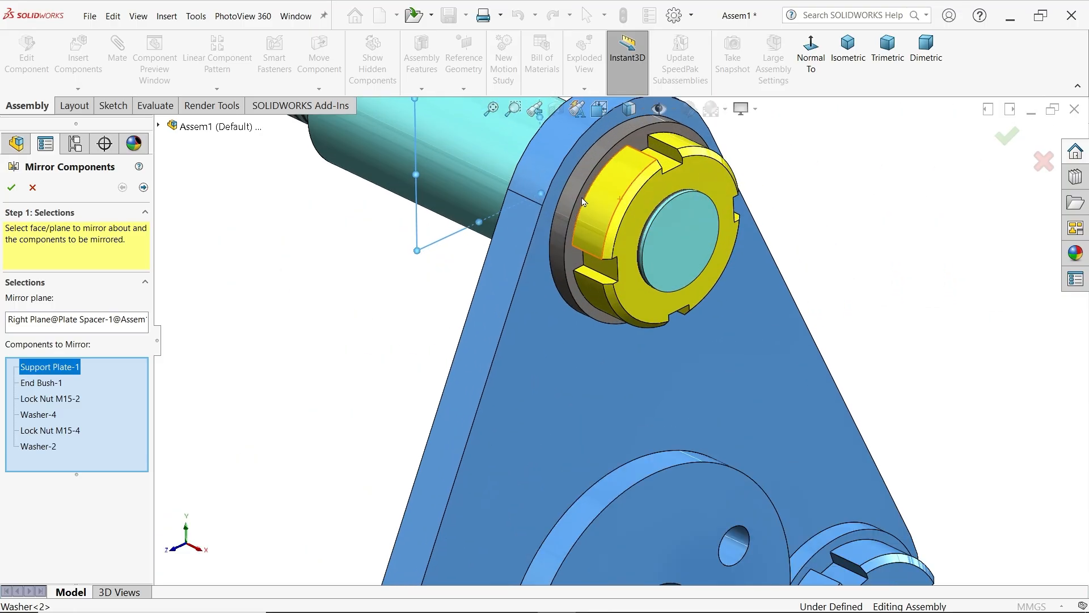
left_click(575, 192)
left_click(612, 203)
scroll(579, 312, "up", 5)
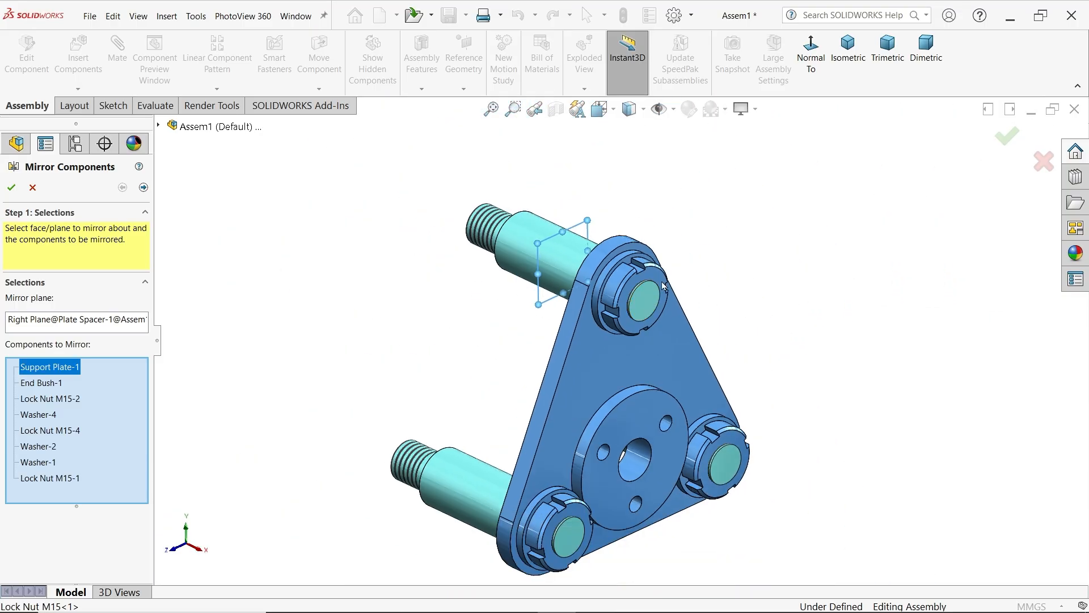
scroll(551, 422, "down", 2)
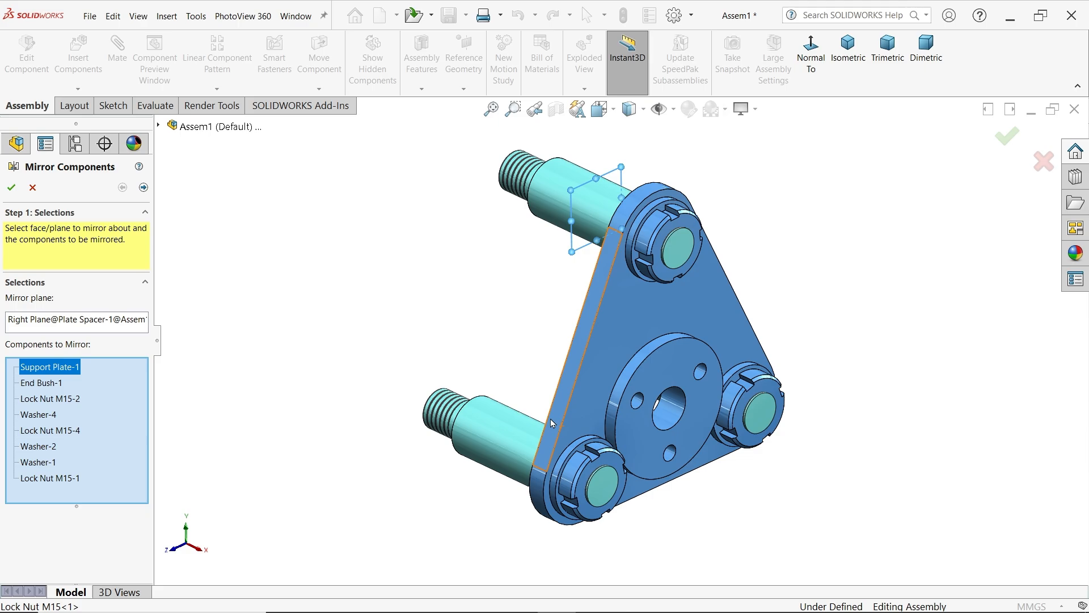
Review the mirrored orientation and create the mirrored components using the center of bounding box mirror type
left_click(143, 188)
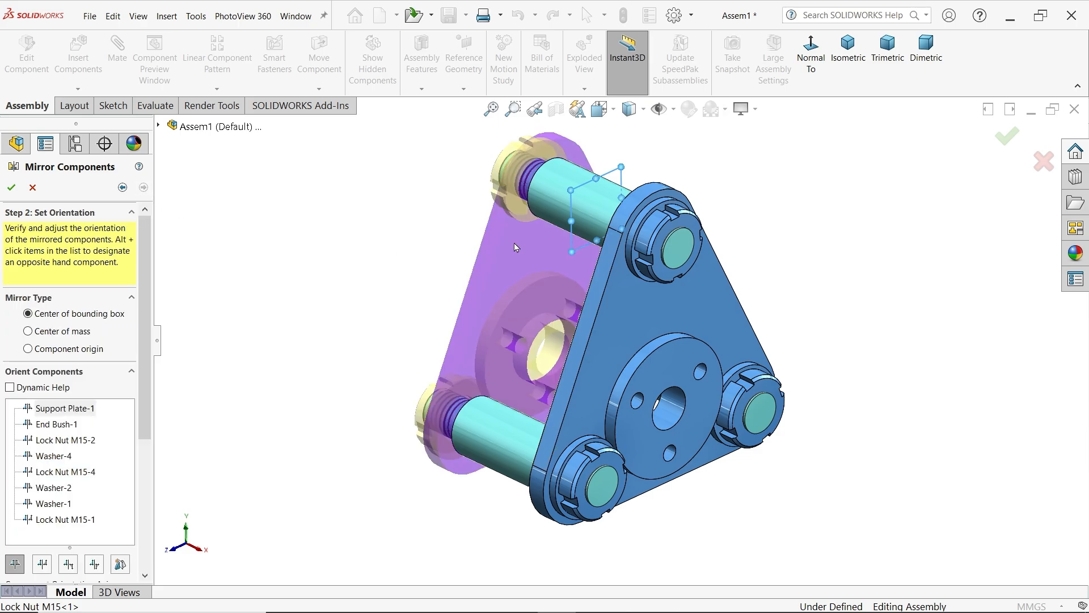
middle_click_drag(410, 280, 417, 302)
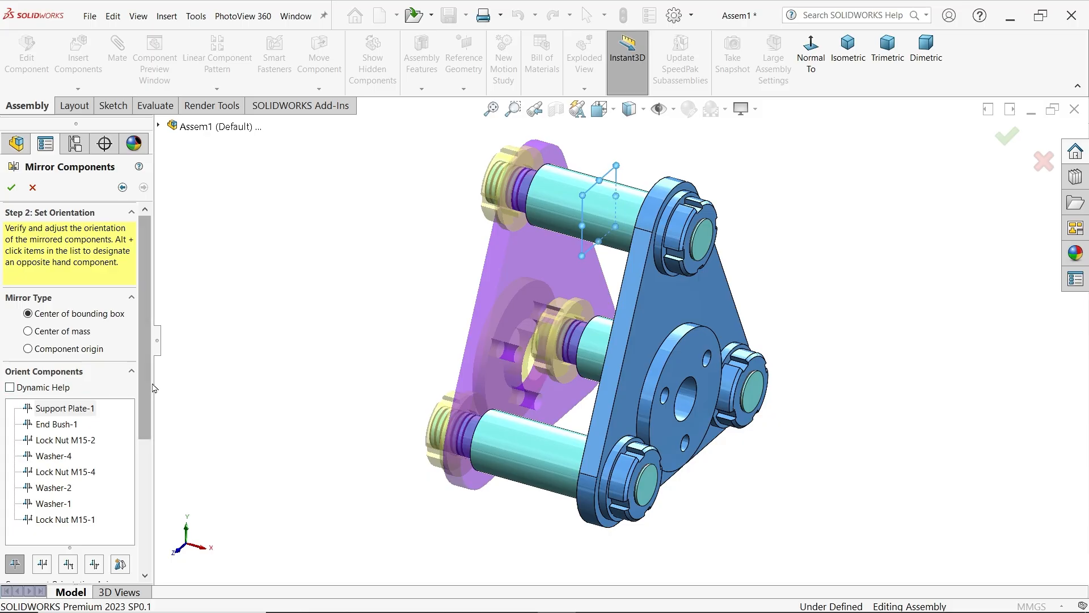
scroll(146, 387, "down", 10)
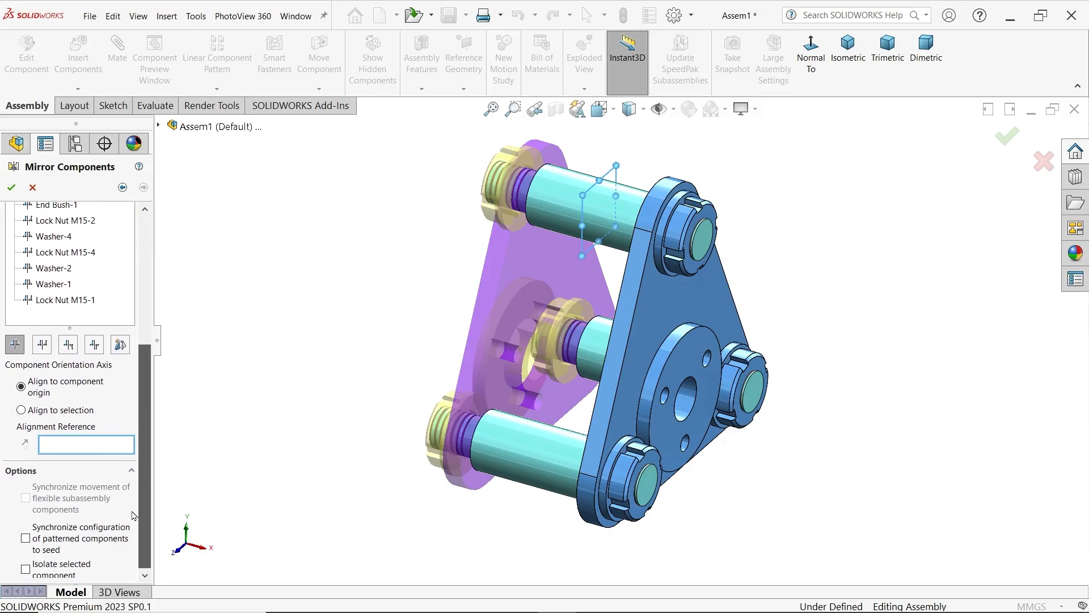
scroll(136, 403, "up", 9)
scroll(136, 402, "up", 1)
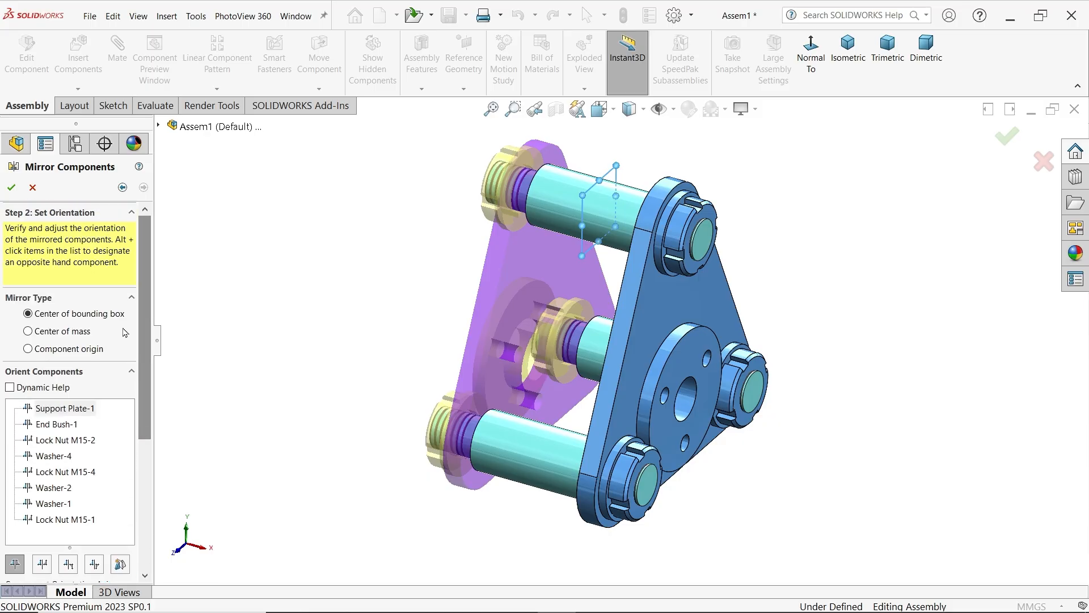
left_click(10, 193)
Show the assembly in isometric view and save it as CRANE HOOK ASSEMBLY in the CRANE HOOK DRAWING folder
scroll(596, 371, "down", 2)
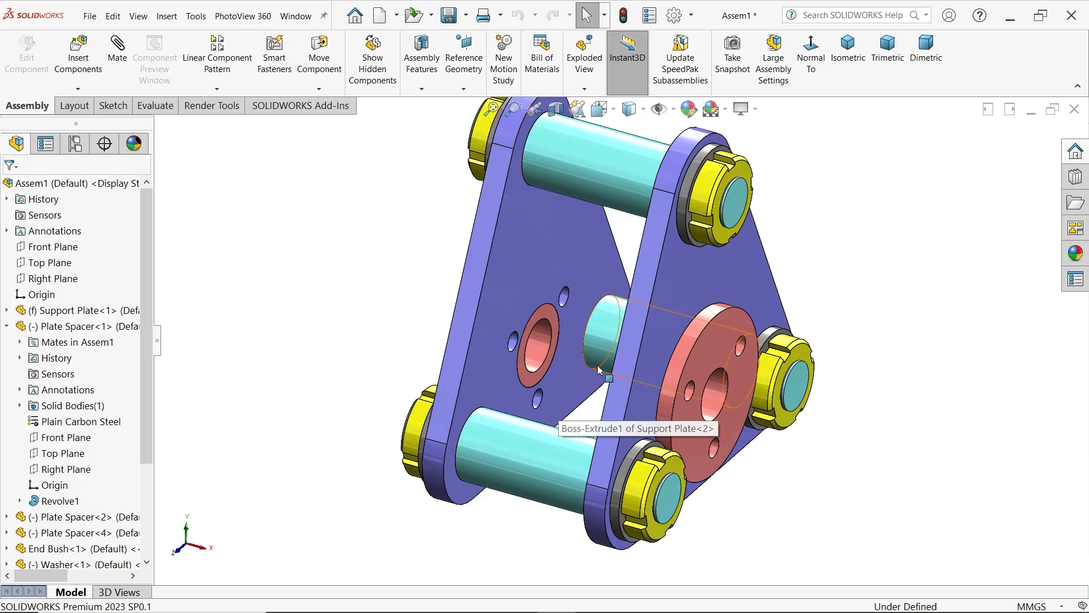
middle_click_drag(599, 370, 570, 356)
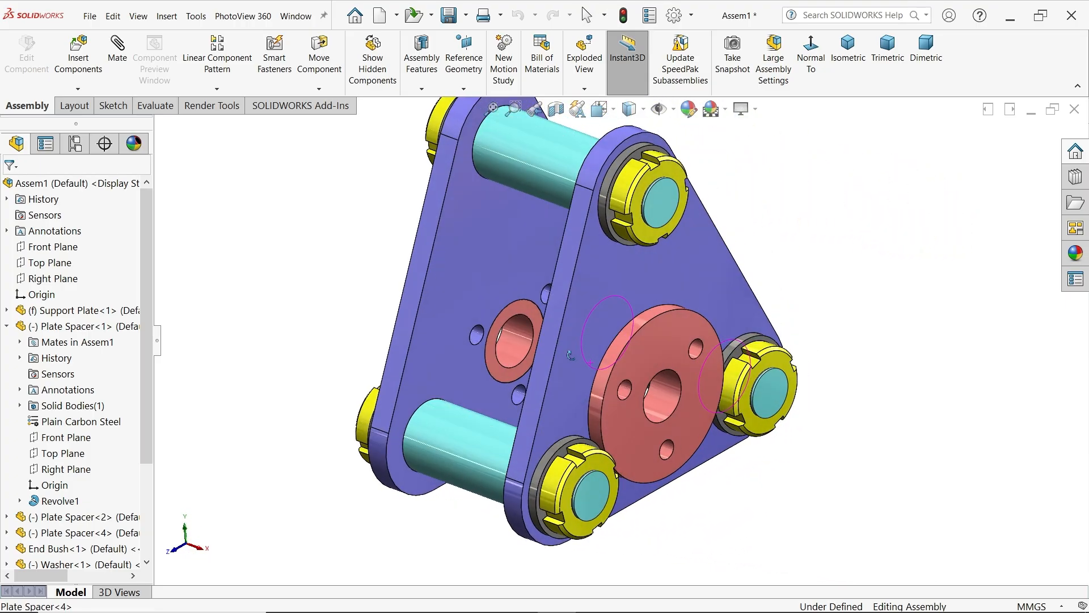
key("Escape")
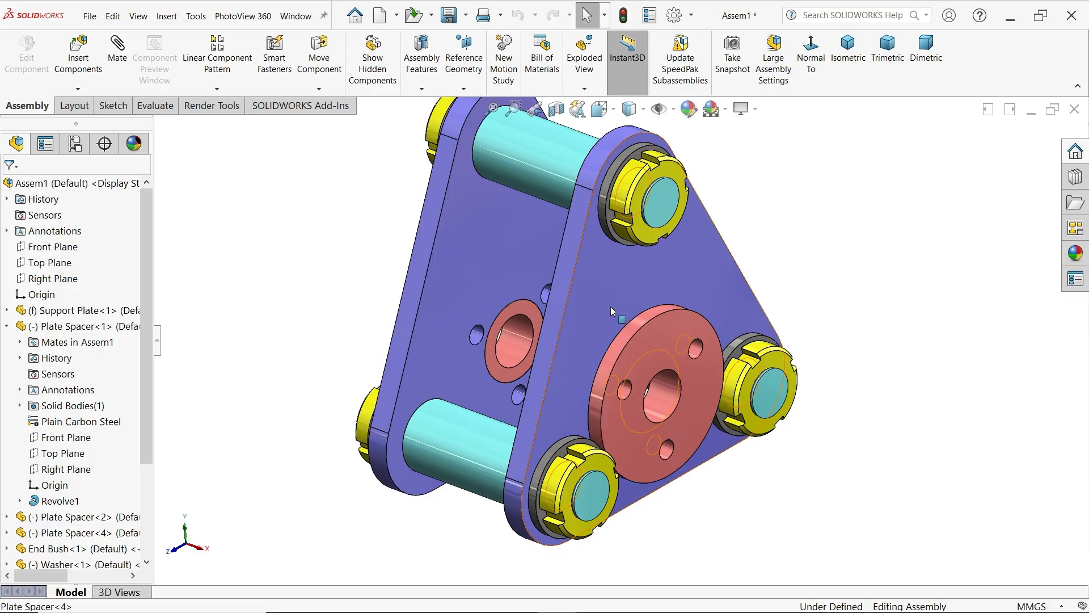
left_click(838, 86)
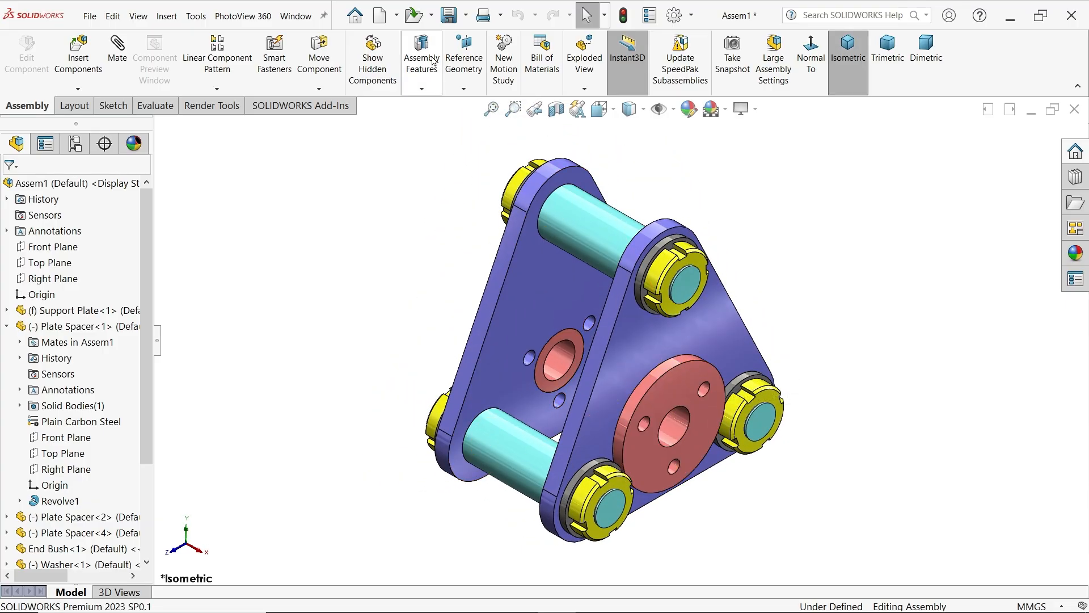
left_click(454, 19)
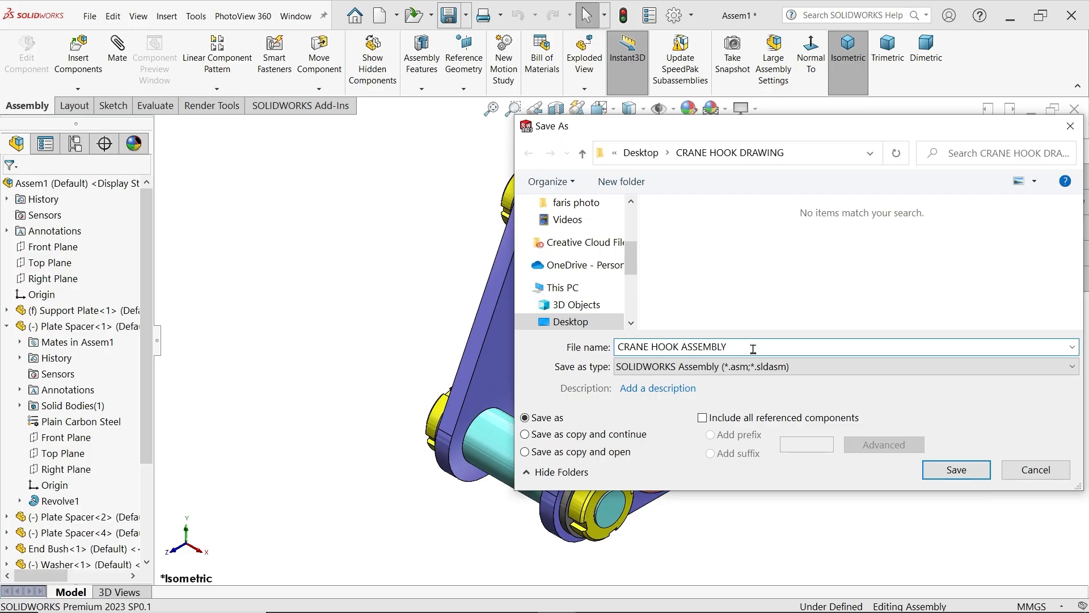
left_click(946, 471)
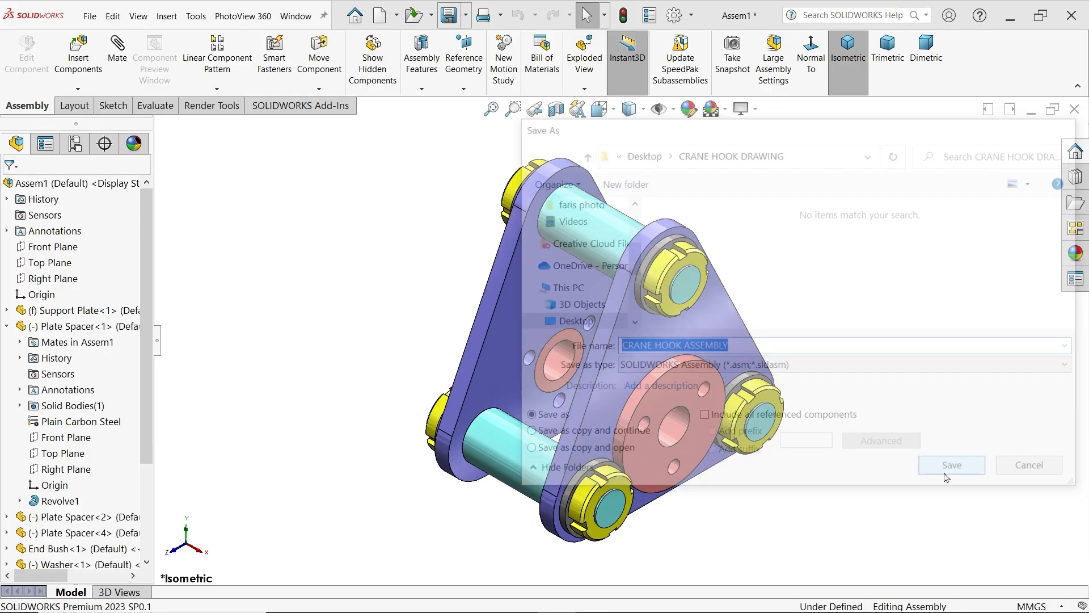
Insert the Hook Anchor part, rotate it 90 degrees about Y, and place it beside the plate assembly
scroll(751, 433, "up", 1)
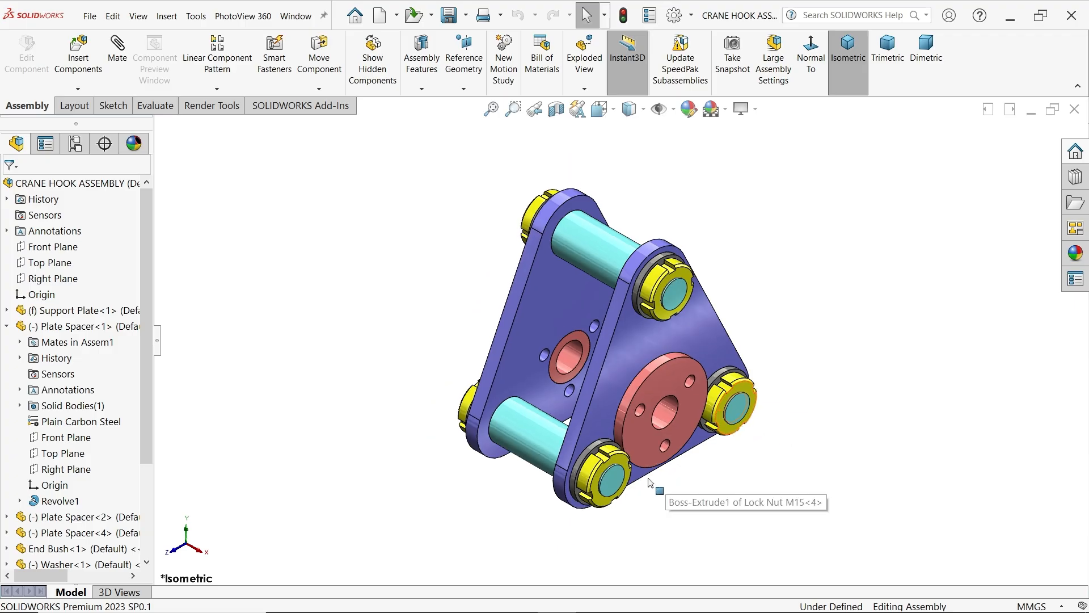
left_click(8, 326)
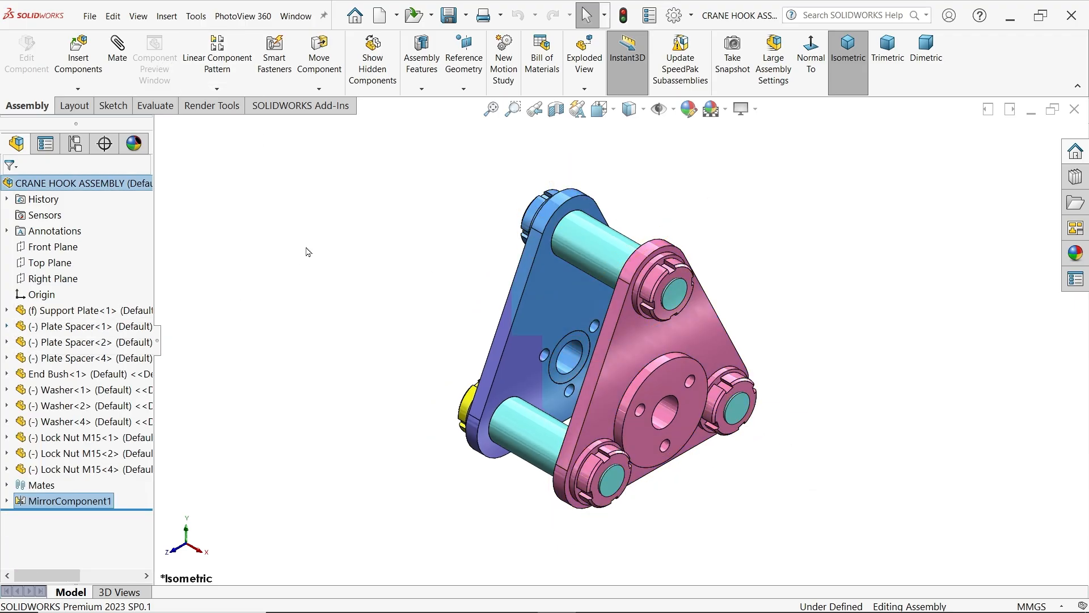
left_click(84, 55)
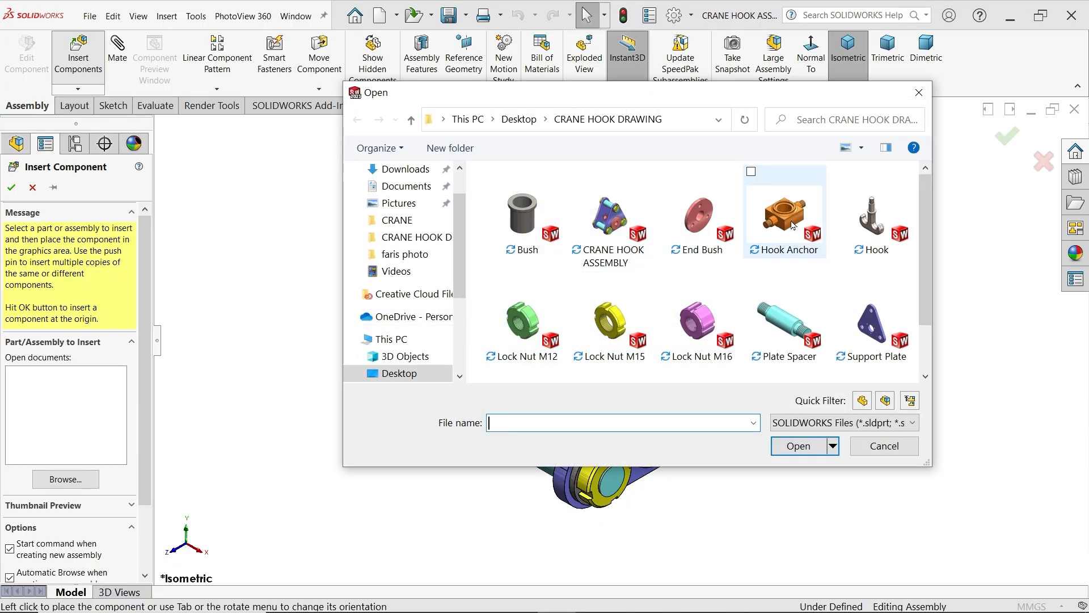
left_click(792, 226)
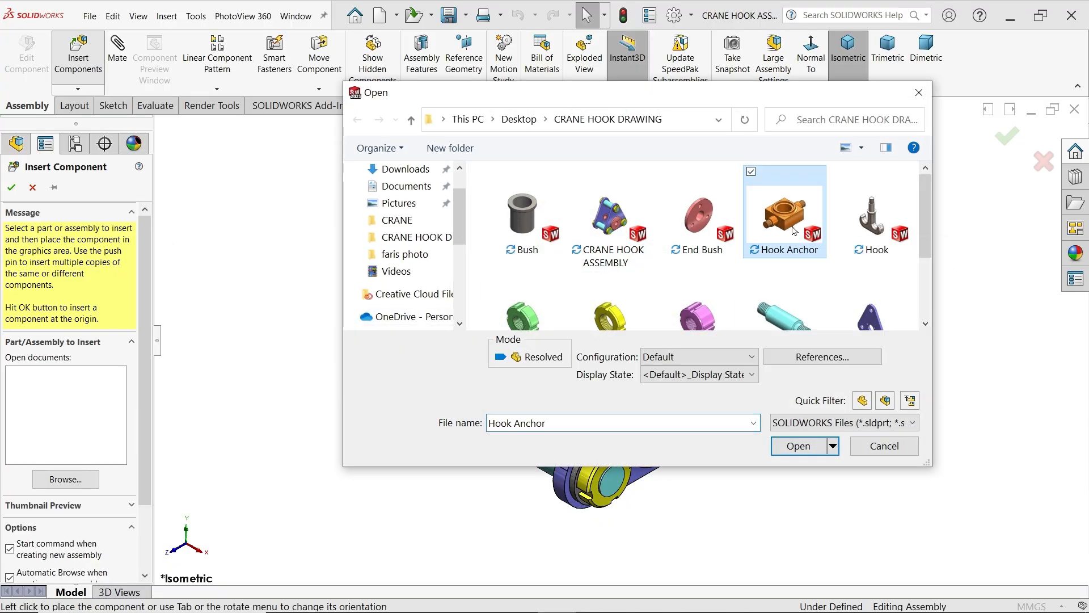
left_click(797, 450)
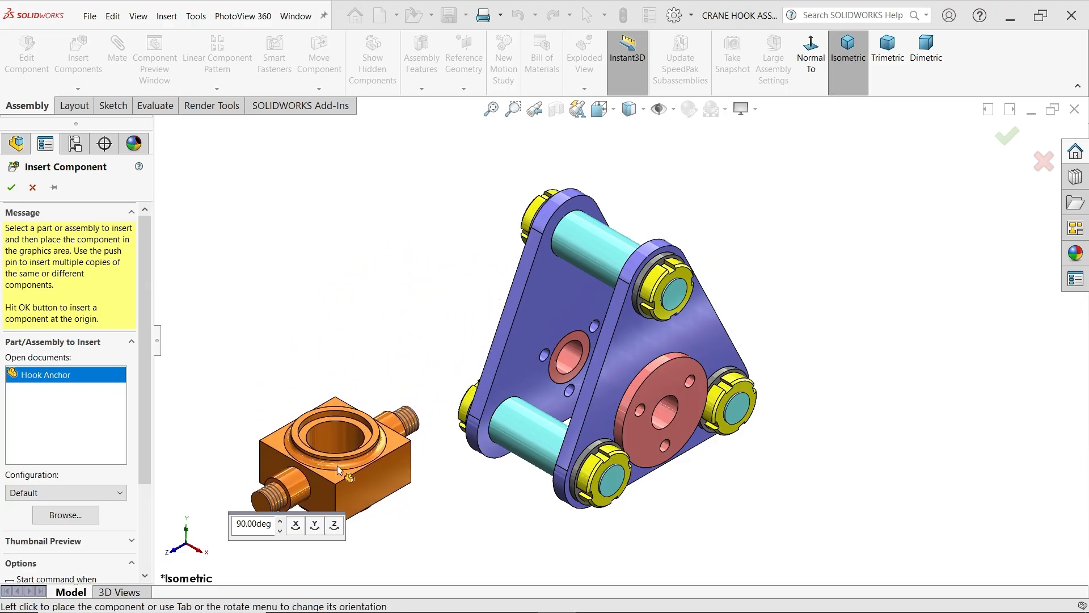
left_click(316, 536)
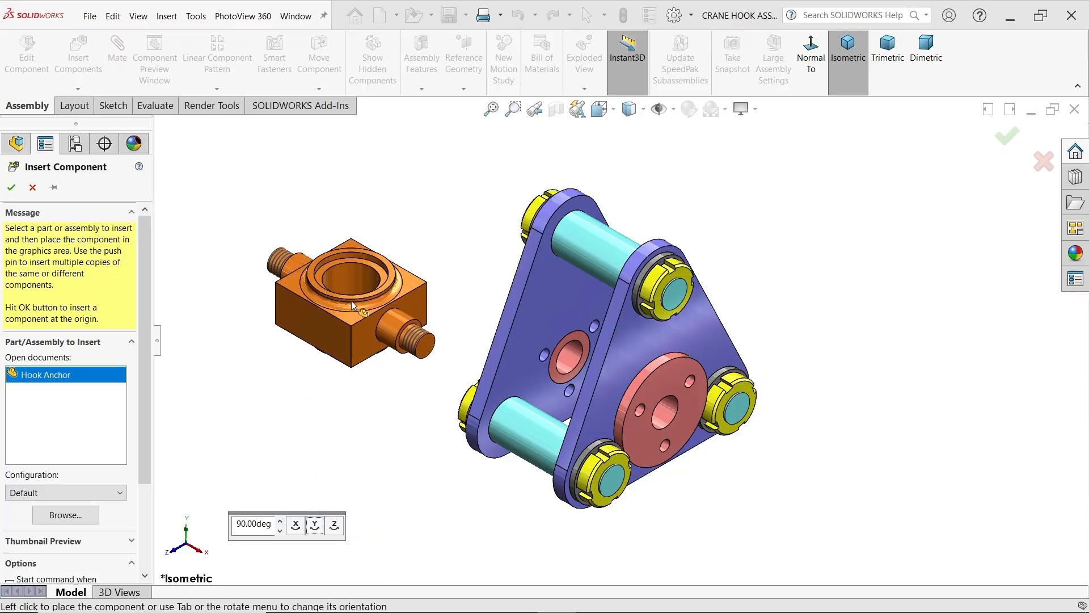
left_click(351, 303)
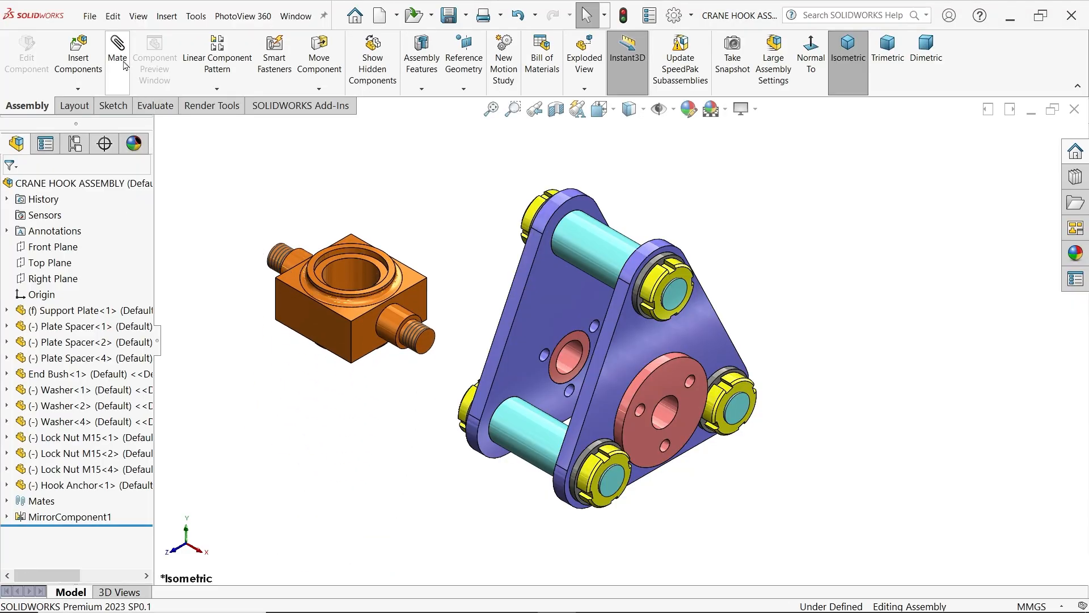
Insert the Bush part from the CRANE HOOK DRAWING folder and place it above the hook anchor
left_click(78, 56)
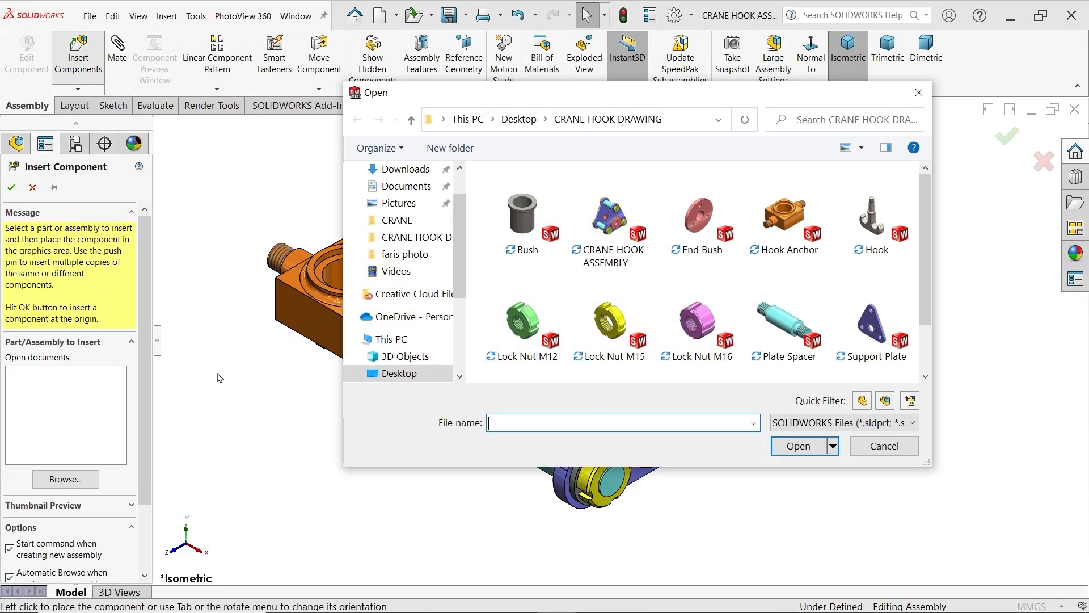
left_click(529, 221)
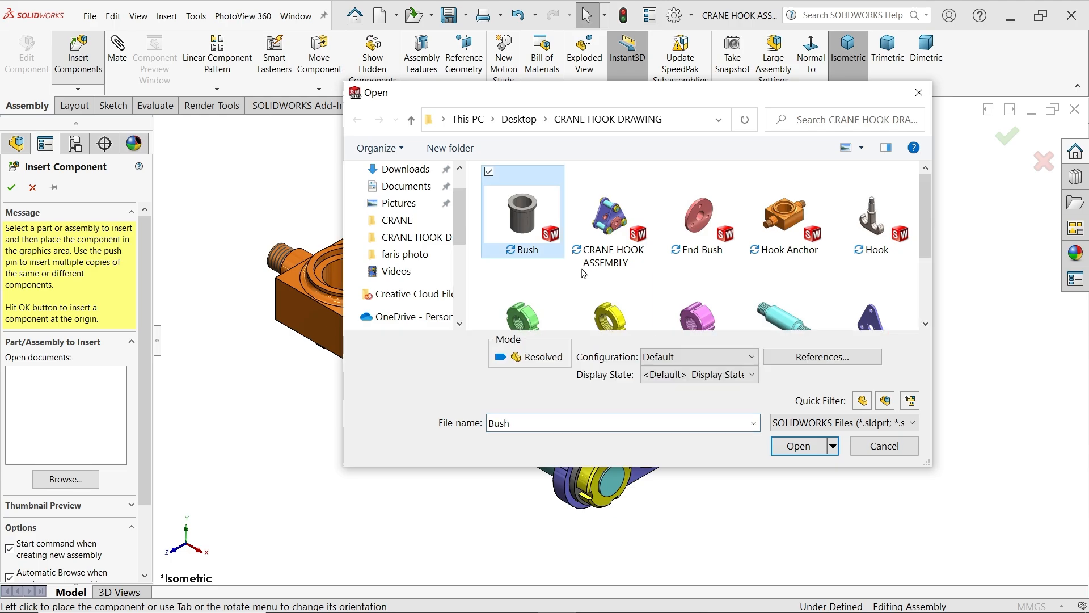
left_click(797, 447)
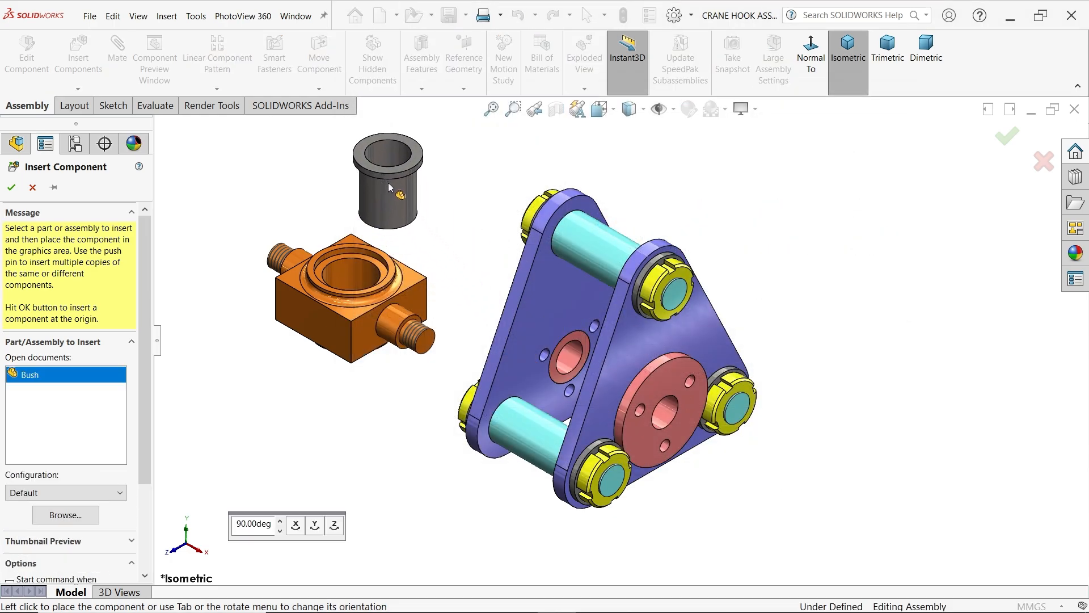
left_click(388, 183)
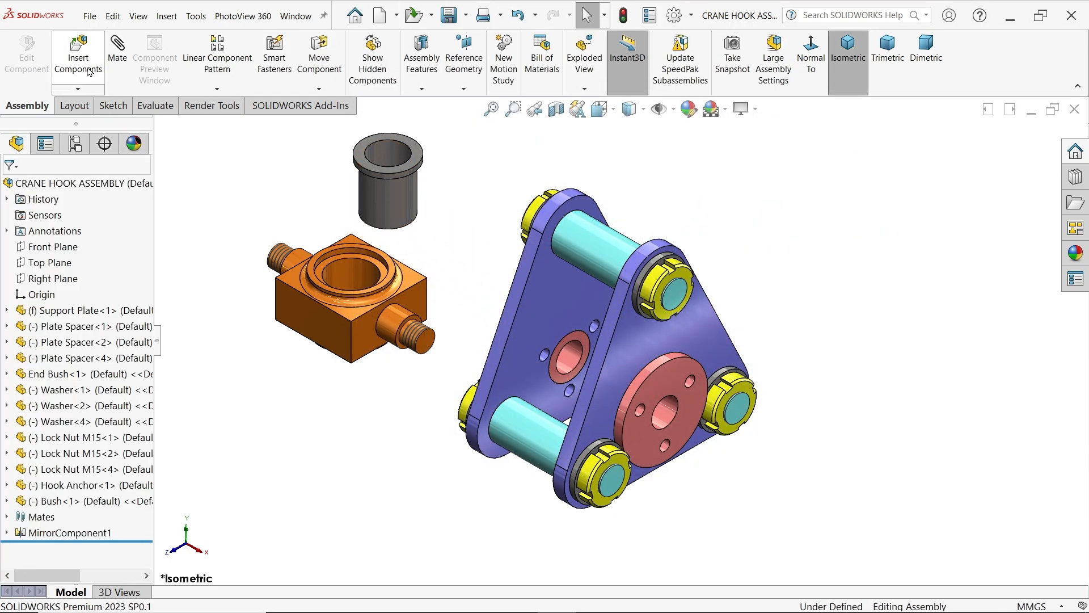
Insert the Hook part, rotate it 90 degrees about Y, and place it in free space beside the plate assembly
left_click(89, 71)
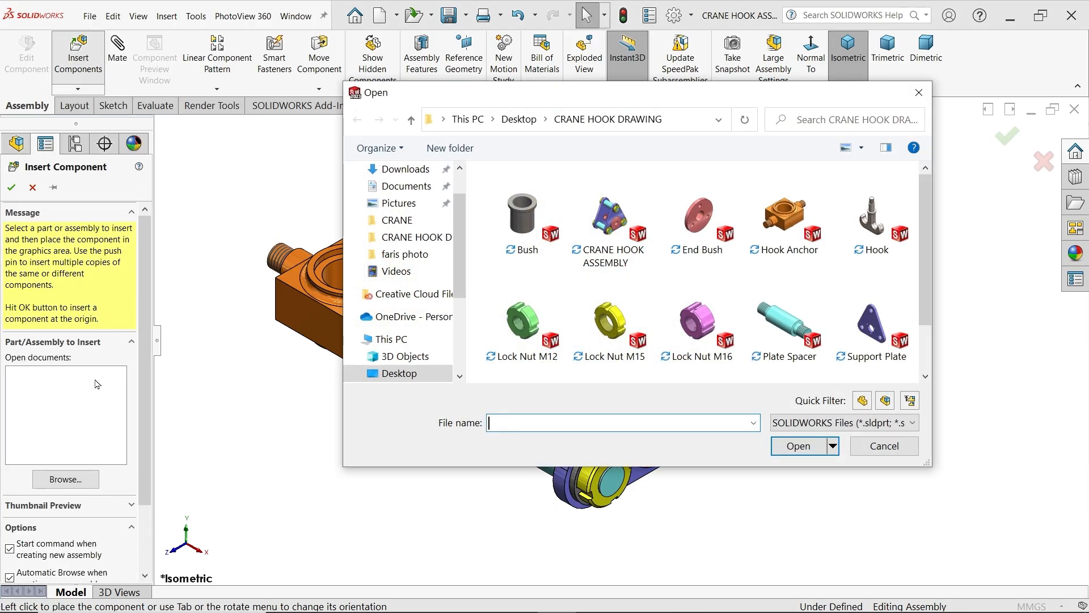
left_click(873, 218)
left_click(799, 447)
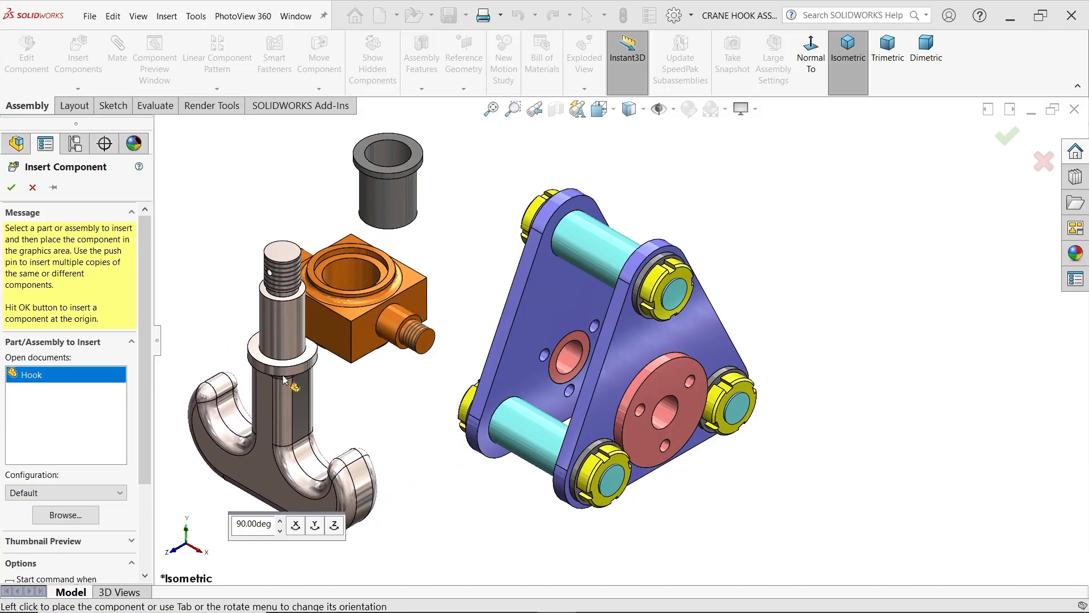
left_click(315, 525)
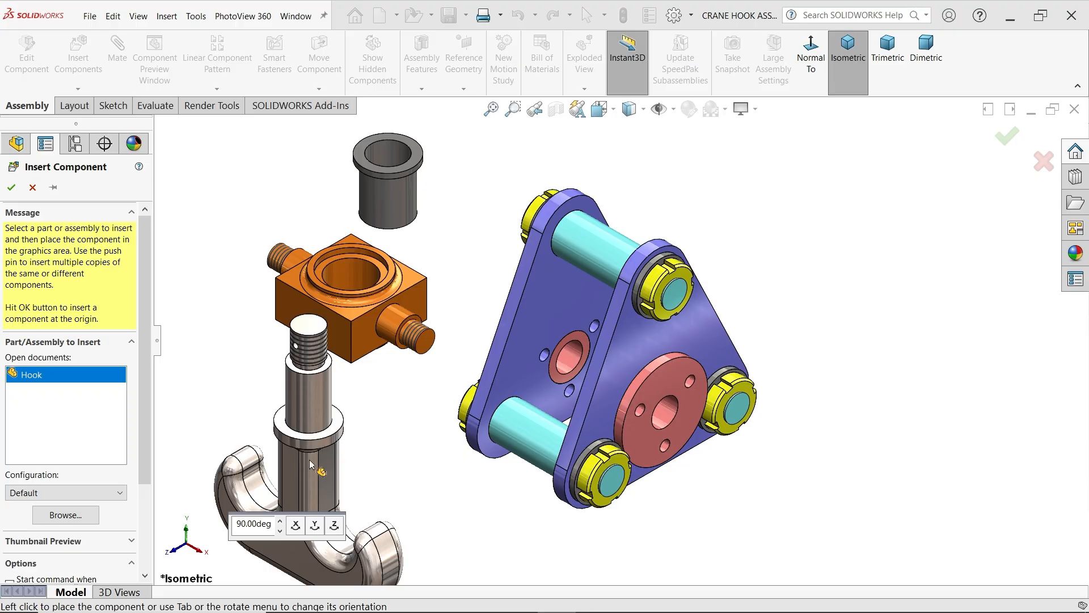
left_click(315, 528)
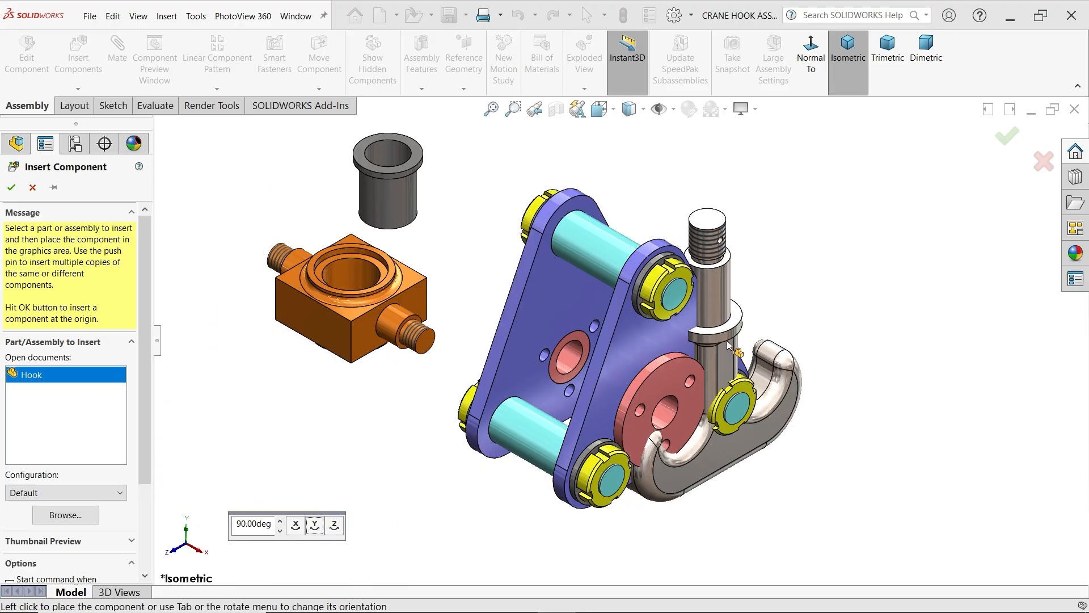
left_click(899, 291)
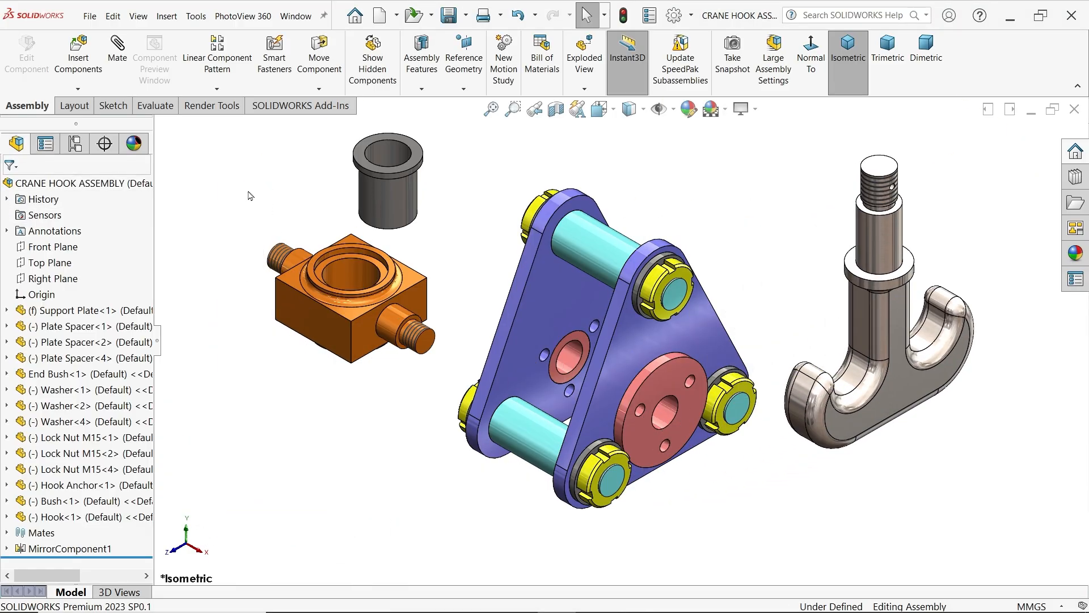
Add a concentric mate between the bush's outer cylindrical face and the hook anchor's vertical bore
left_click(127, 81)
scroll(368, 259, "down", 3)
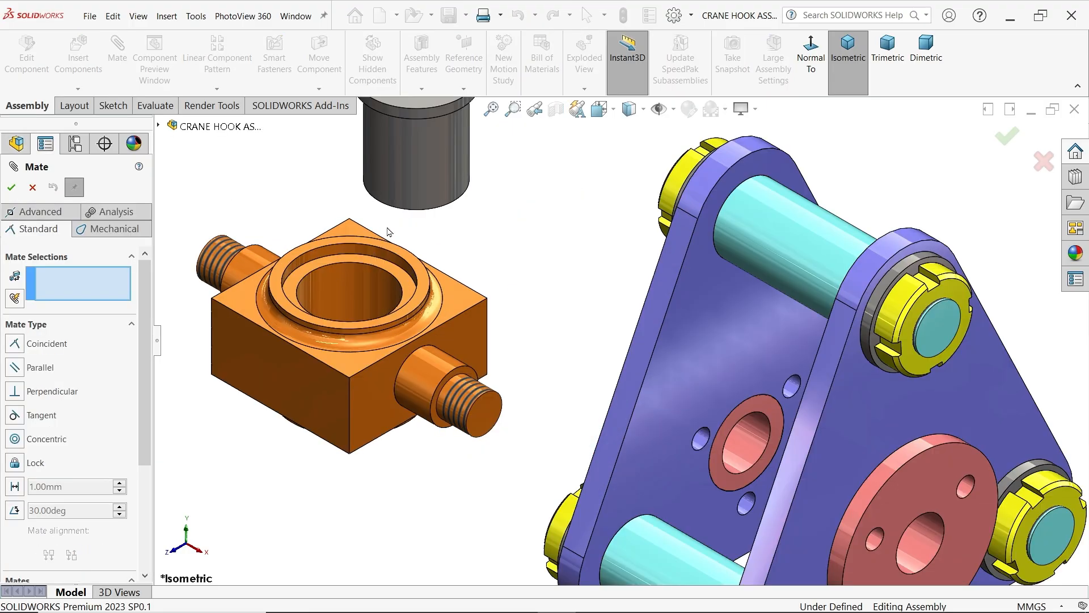
left_click(435, 163)
left_click(368, 285)
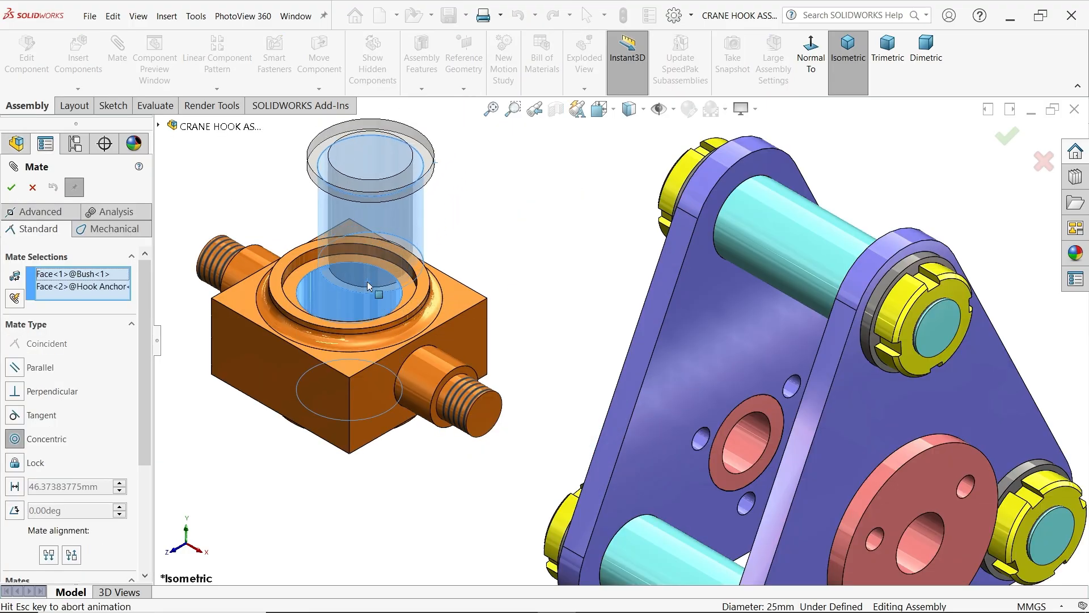
left_click(347, 271)
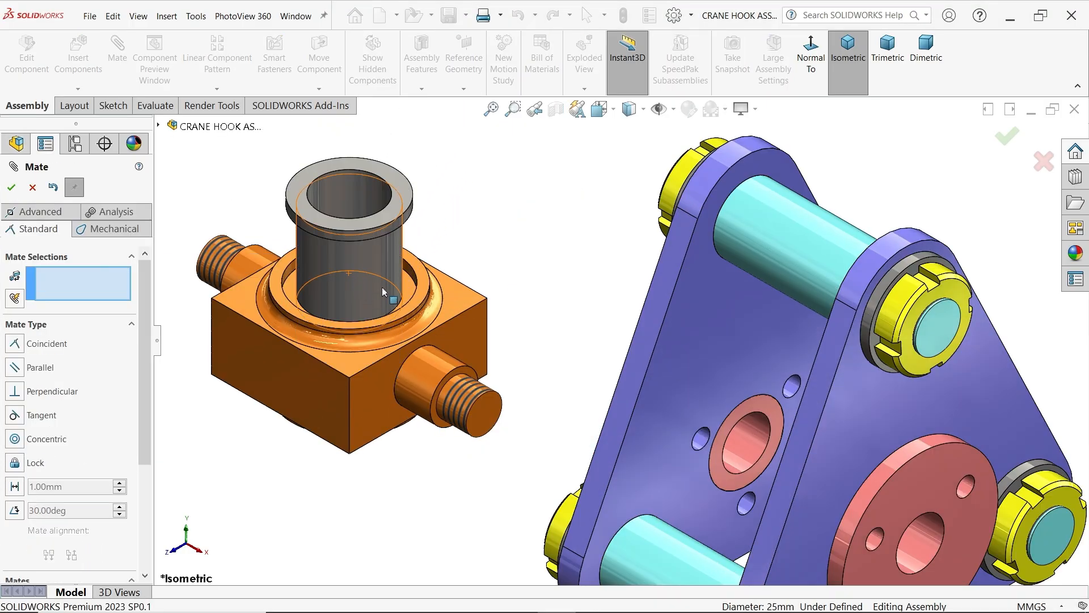
Add a coincident mate between the underside of the bush flange and the recessed face in the hook anchor
scroll(419, 420, "down", 5)
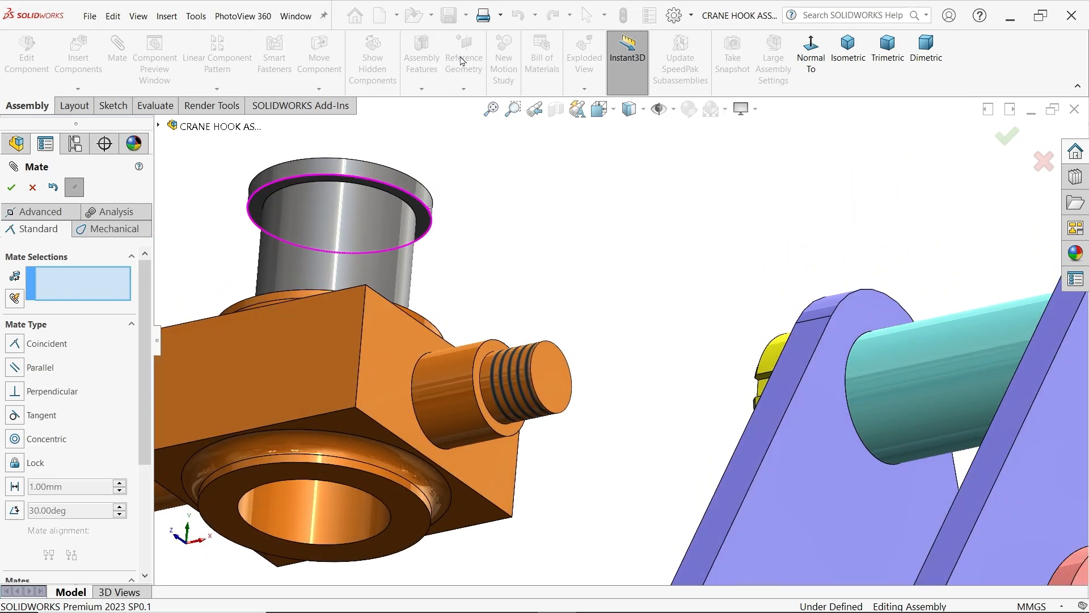
left_click(429, 227)
scroll(491, 210, "up", 3)
scroll(493, 448, "down", 5)
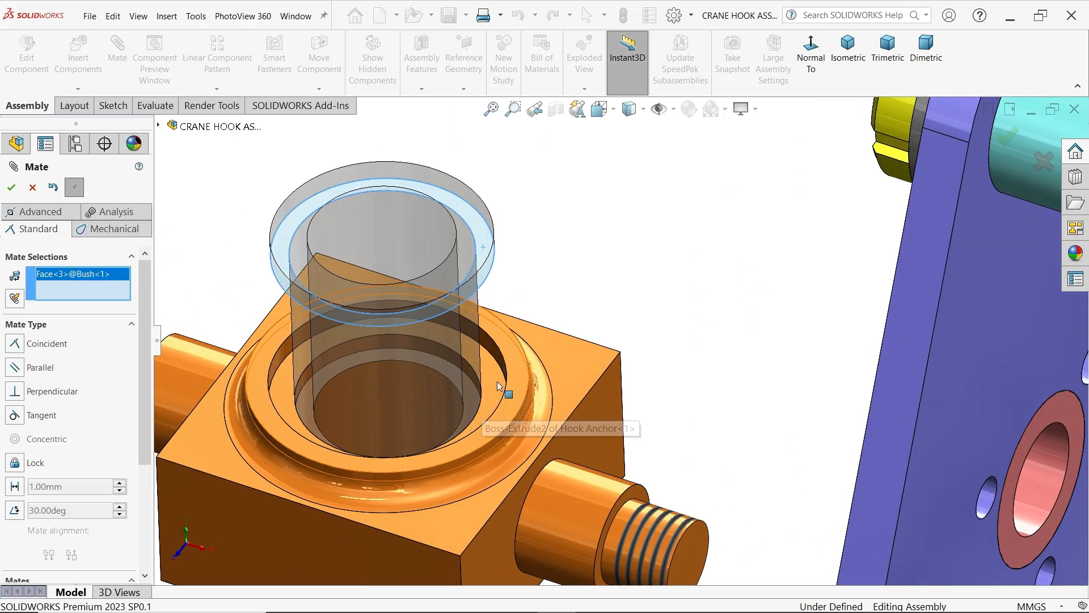
left_click(495, 382)
scroll(495, 379, "up", 3)
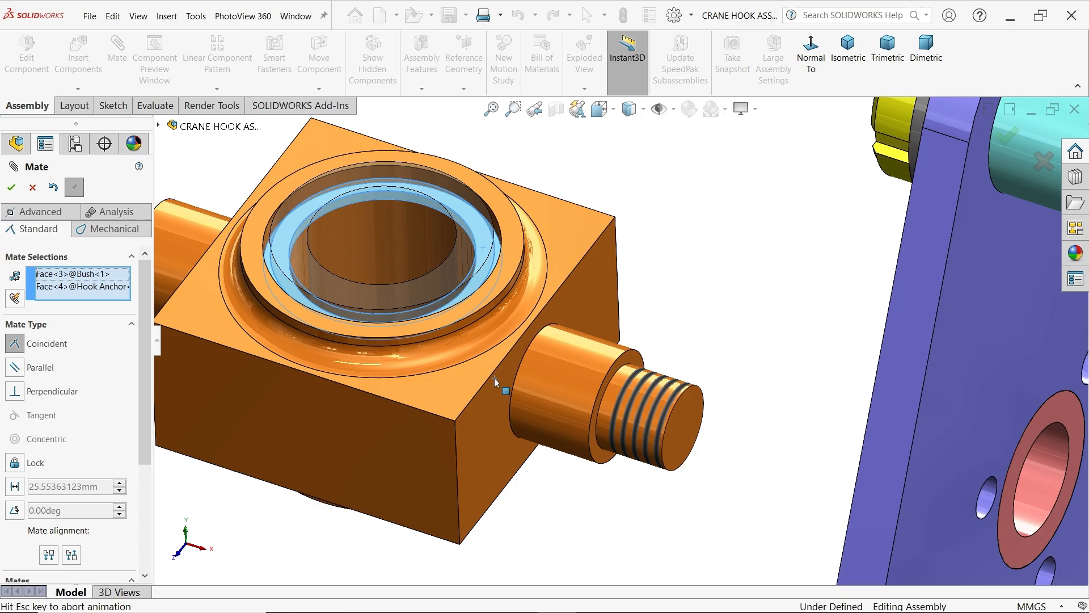
left_click(481, 400)
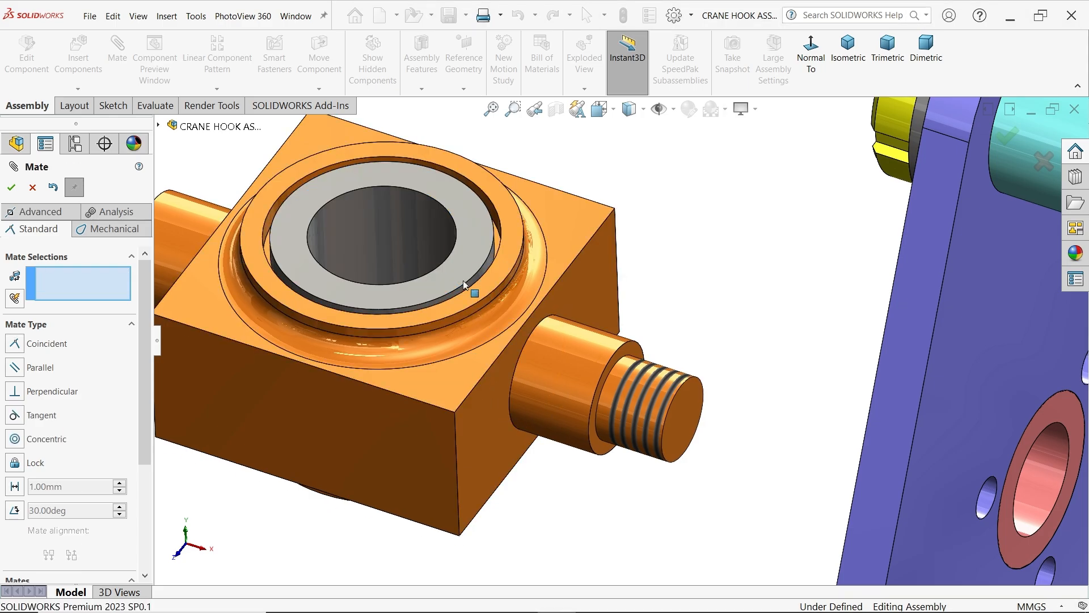
Move the hook beside the hook anchor and mate its smooth shank concentric with the bush's inner bore
scroll(505, 328, "up", 5)
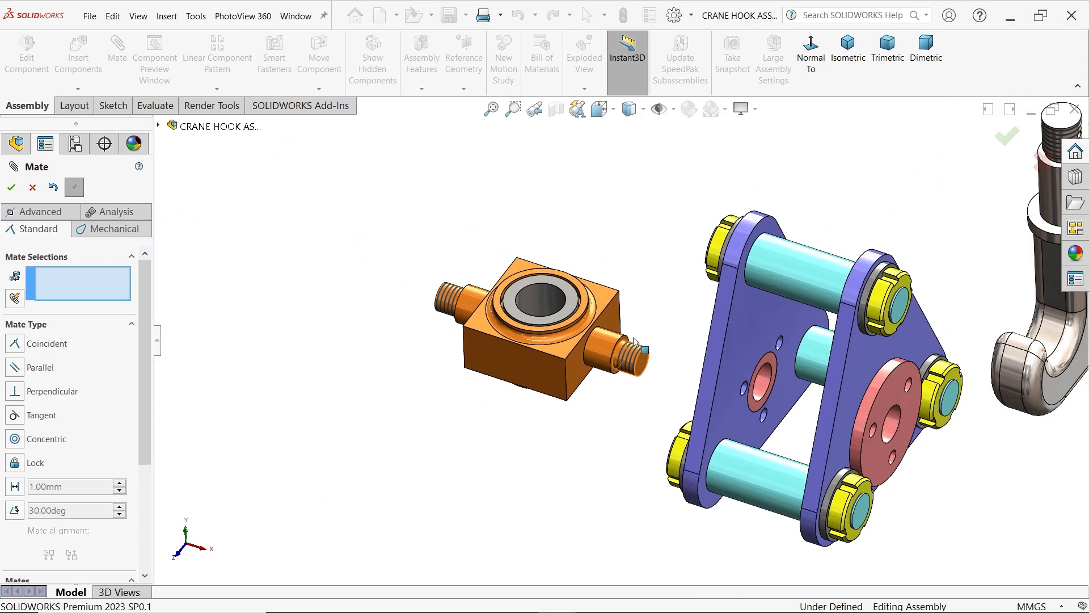
scroll(621, 329, "up", 2)
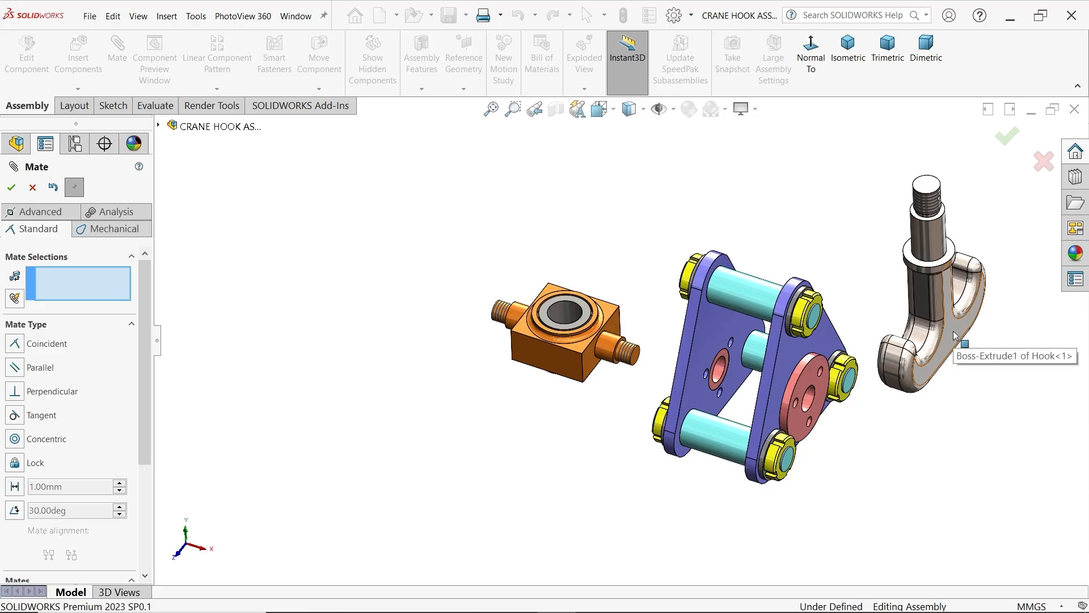
left_click_drag(955, 335, 475, 380)
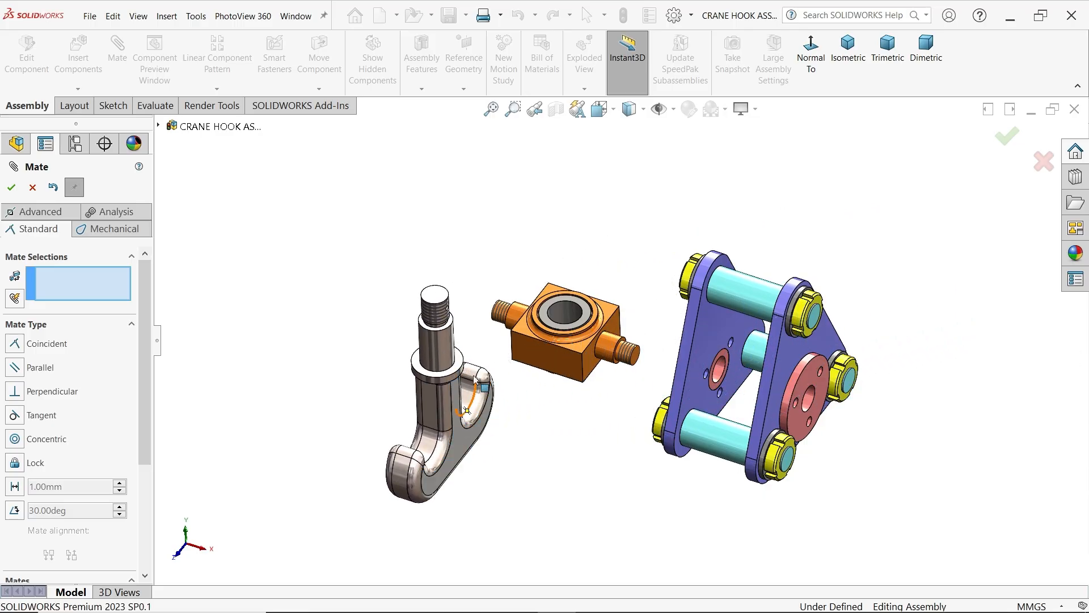
scroll(476, 380, "down", 3)
left_click(440, 337)
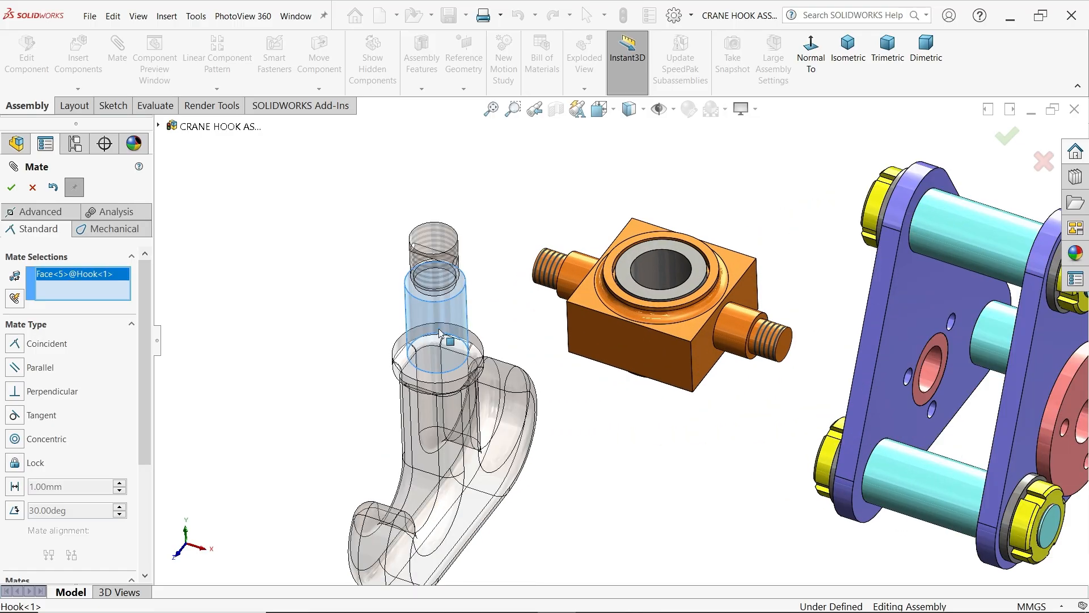
left_click(660, 269)
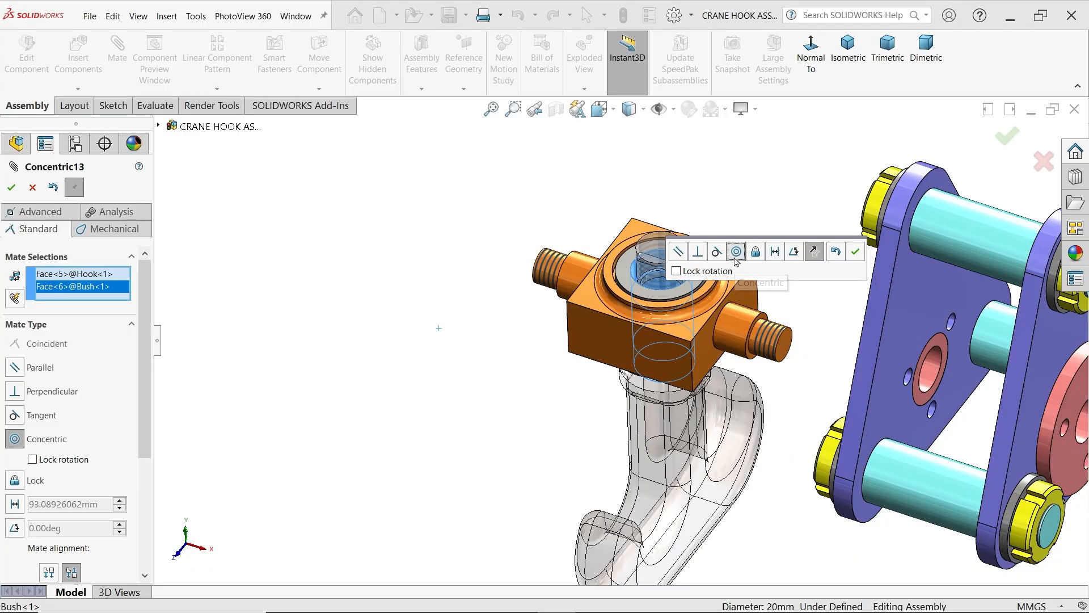
left_click(856, 257)
Add a coincident mate between the top face of the hook's collar and the hook anchor's bottom ring face
scroll(748, 319, "up", 2)
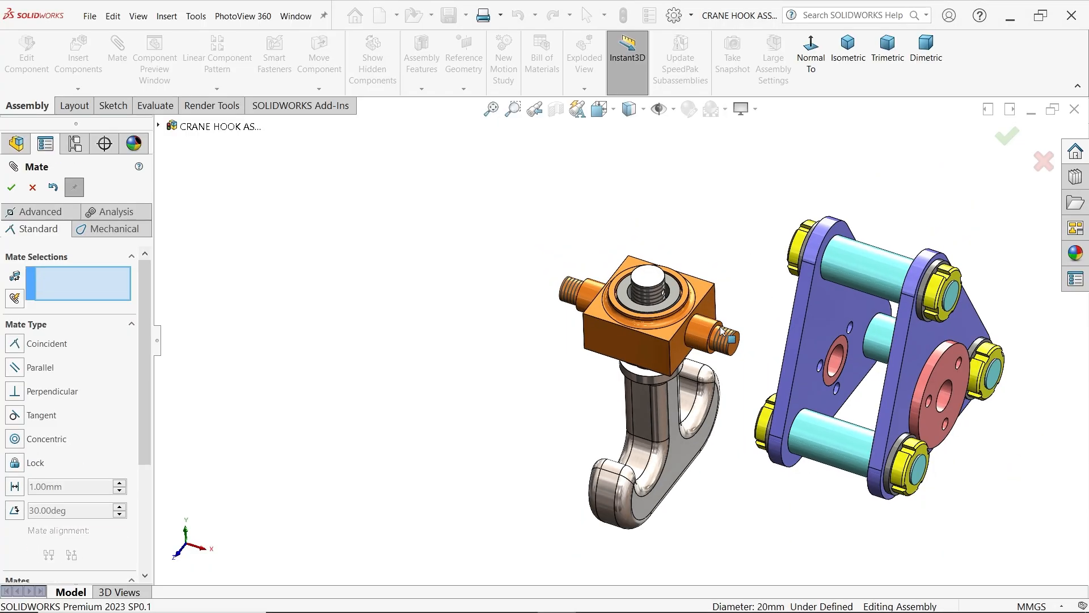
scroll(676, 400, "down", 3)
middle_click_drag(614, 395, 630, 219)
scroll(671, 333, "down", 4)
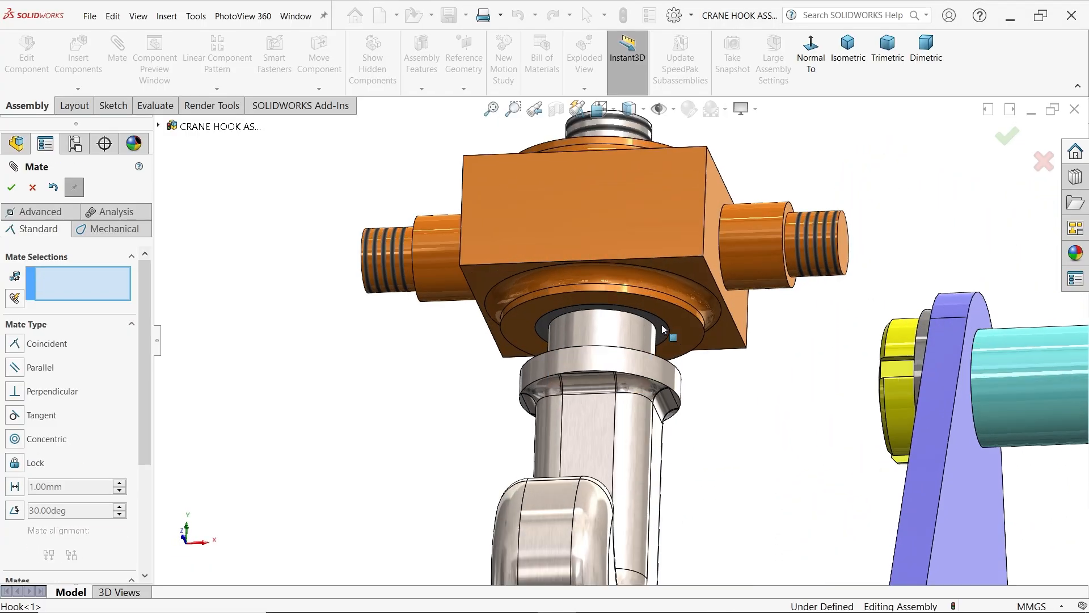
middle_click_drag(716, 358, 684, 298)
left_click(681, 465)
left_click(683, 296)
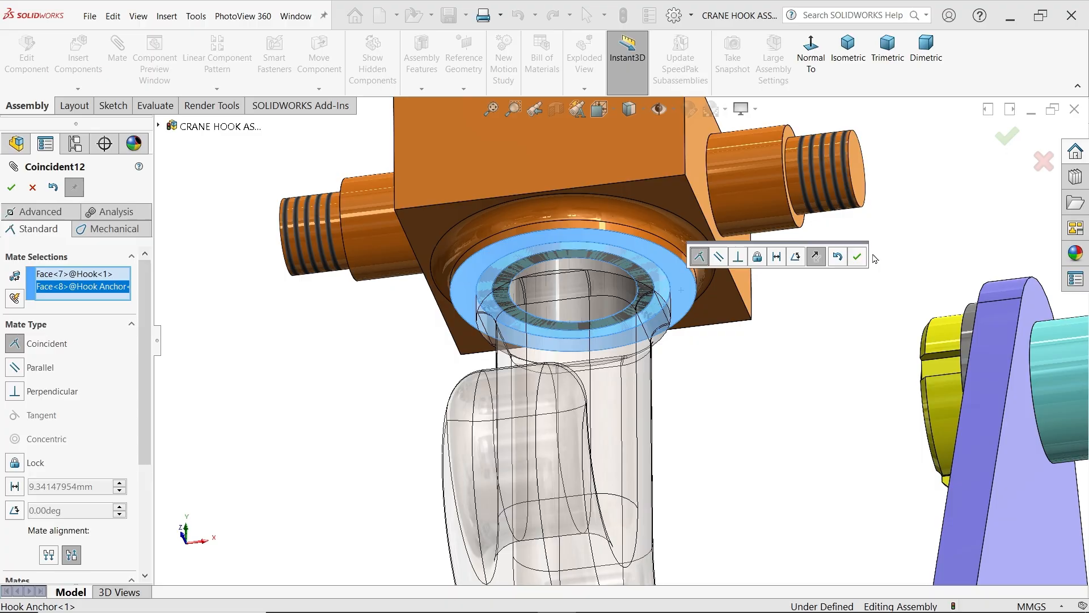
left_click(861, 262)
Add a concentric mate between the hook anchor's side pin and the central hole of the end bush
scroll(834, 246, "up", 6)
middle_click_drag(807, 244, 777, 368)
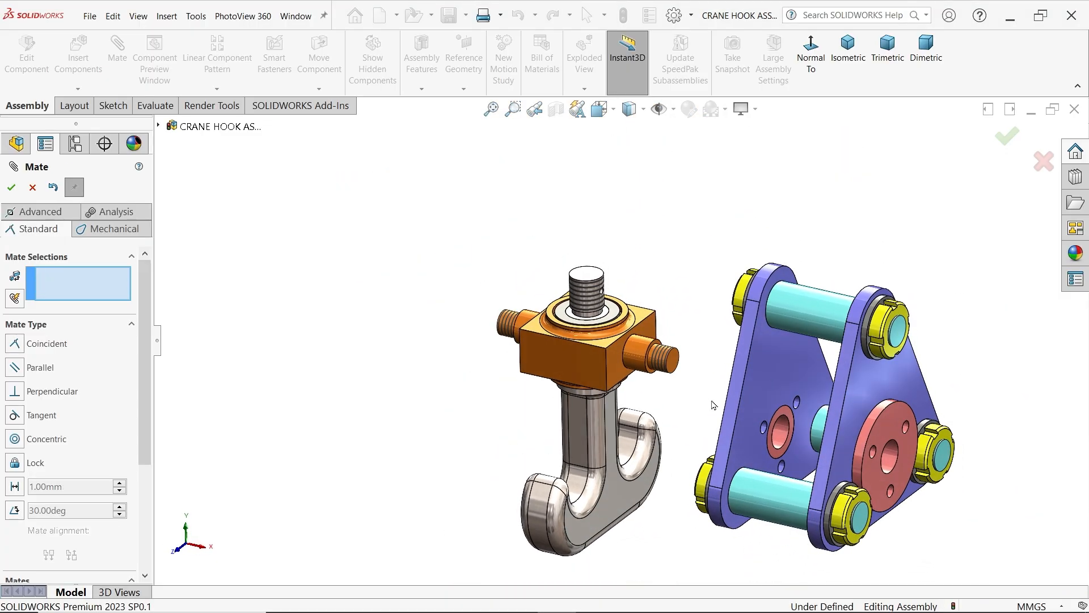
scroll(712, 403, "down", 2)
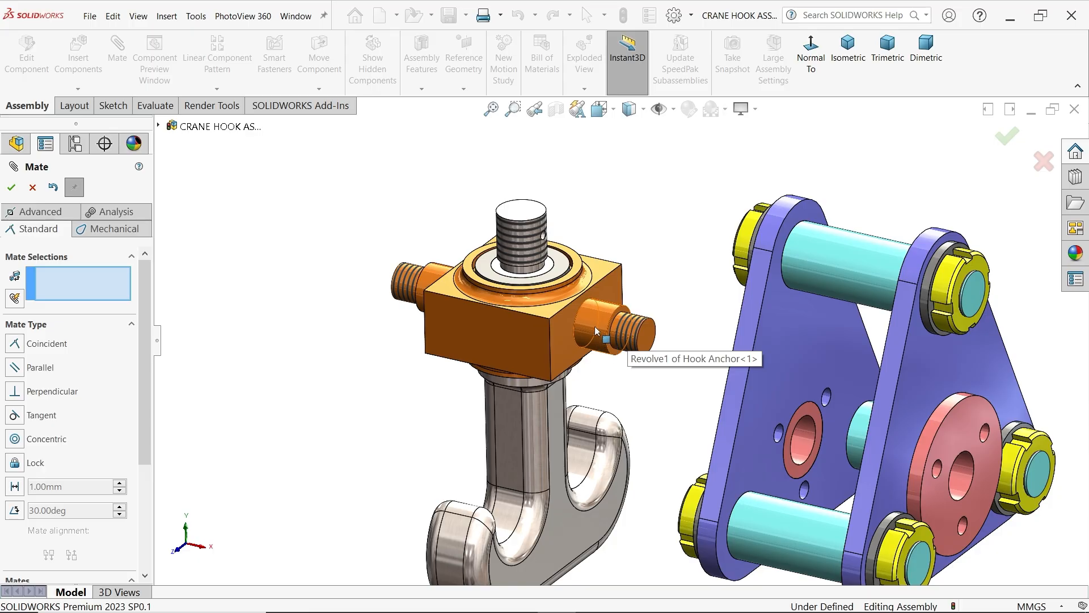
left_click(597, 332)
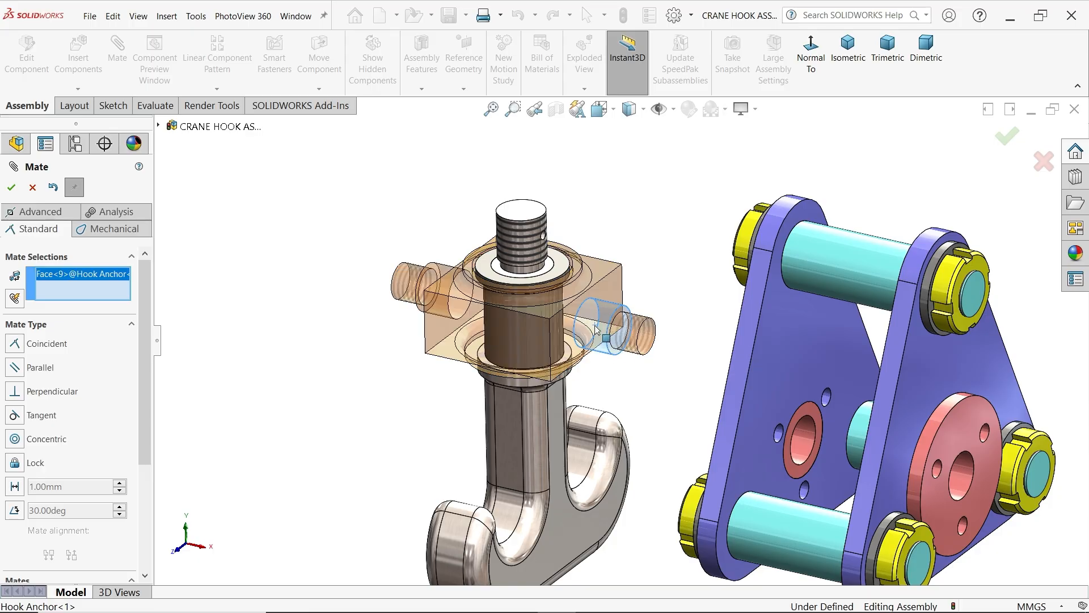
left_click(961, 484)
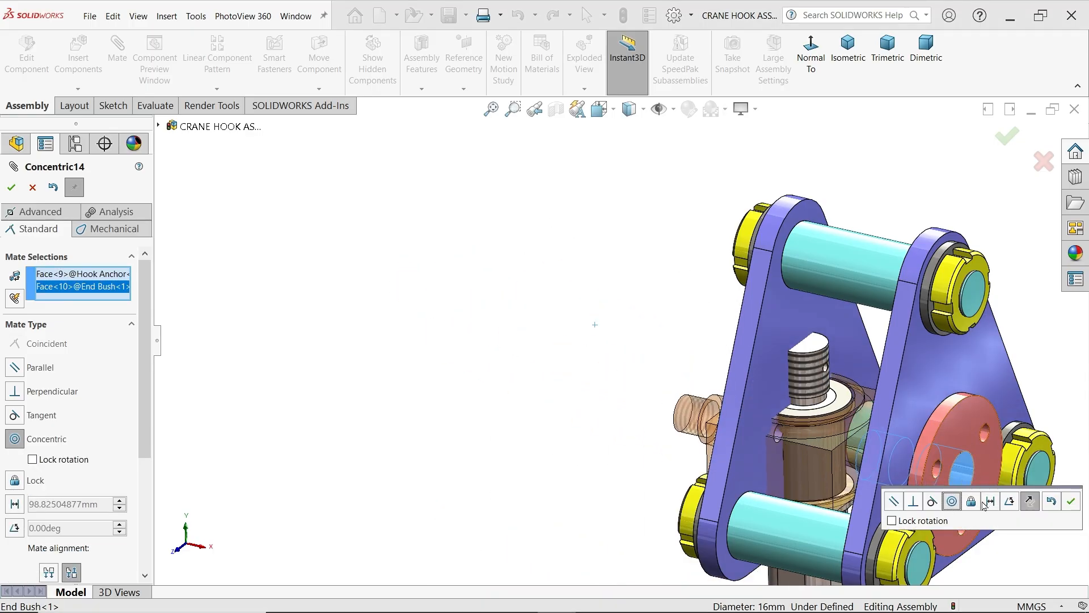
scroll(906, 346, "up", 4)
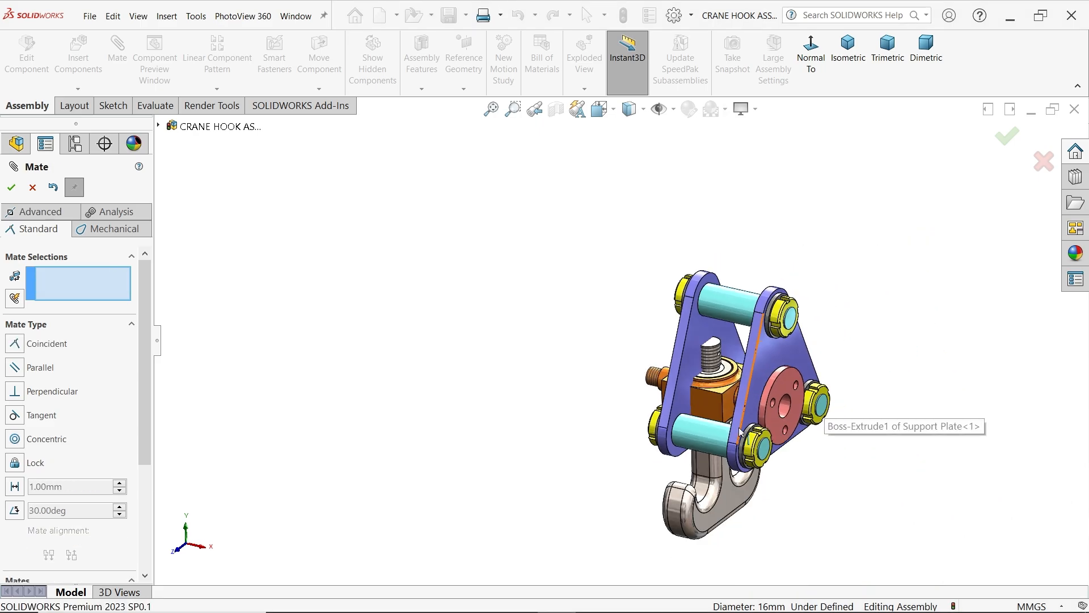
Start a centered Width mate with the inner faces of the two support plates as the width references
scroll(816, 407, "down", 2)
middle_click_drag(914, 331, 911, 337)
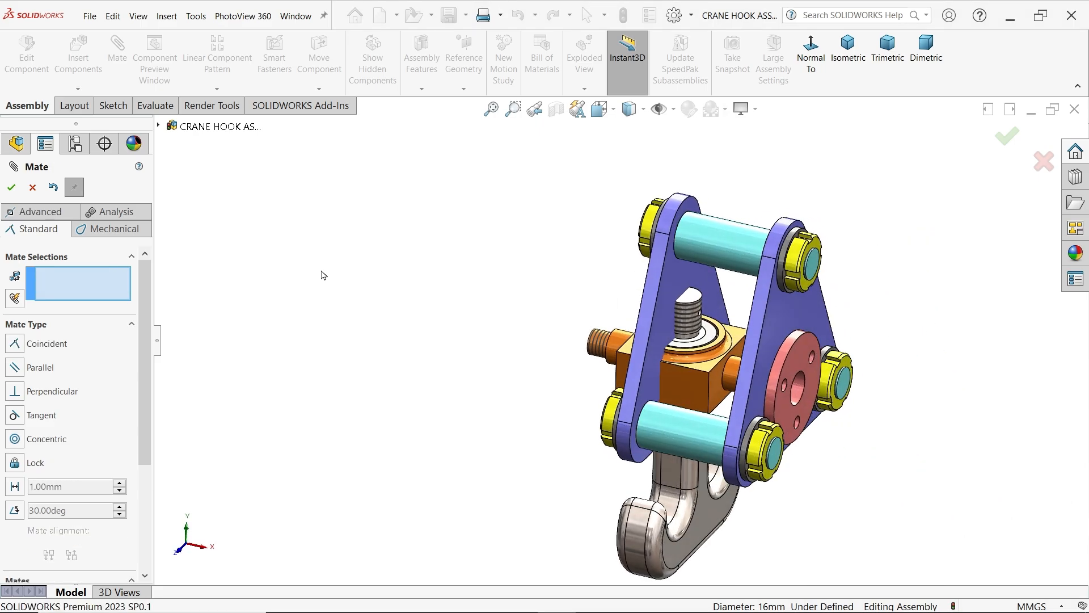
left_click(40, 212)
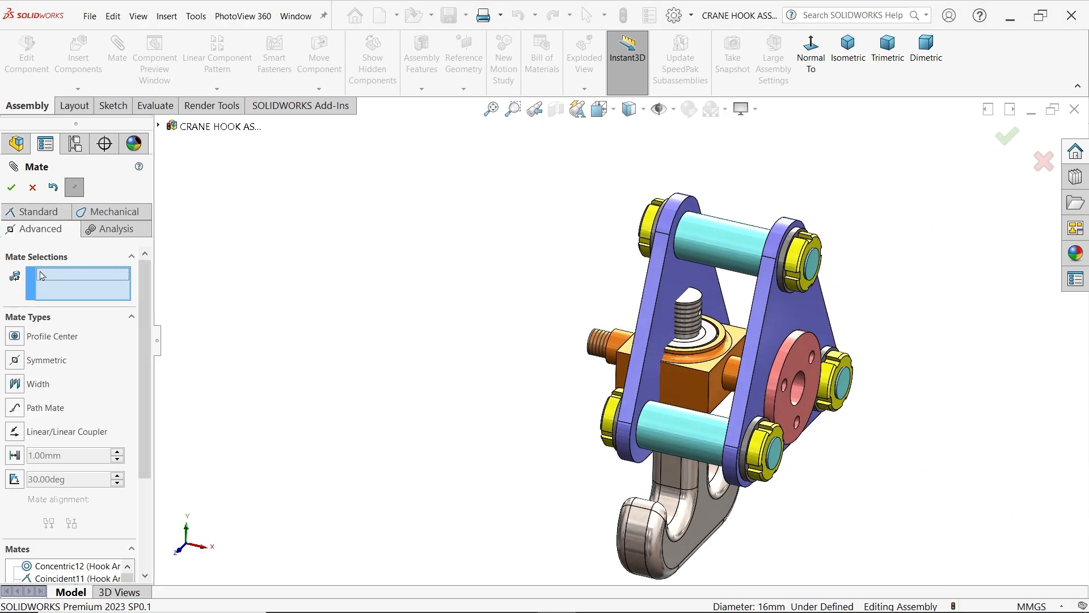
left_click(37, 384)
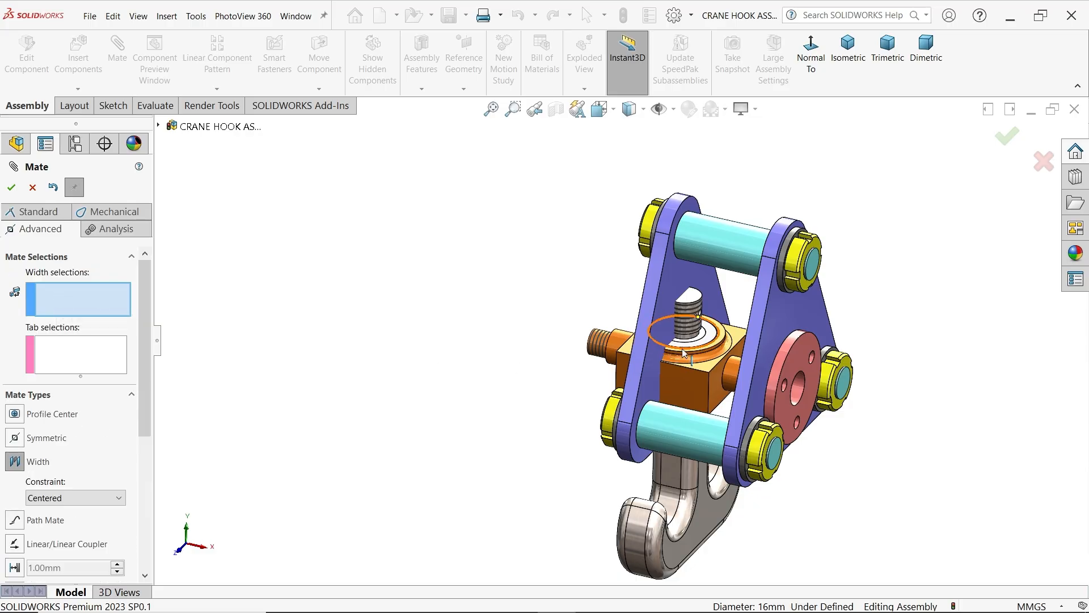
scroll(684, 353, "down", 3)
left_click(694, 258)
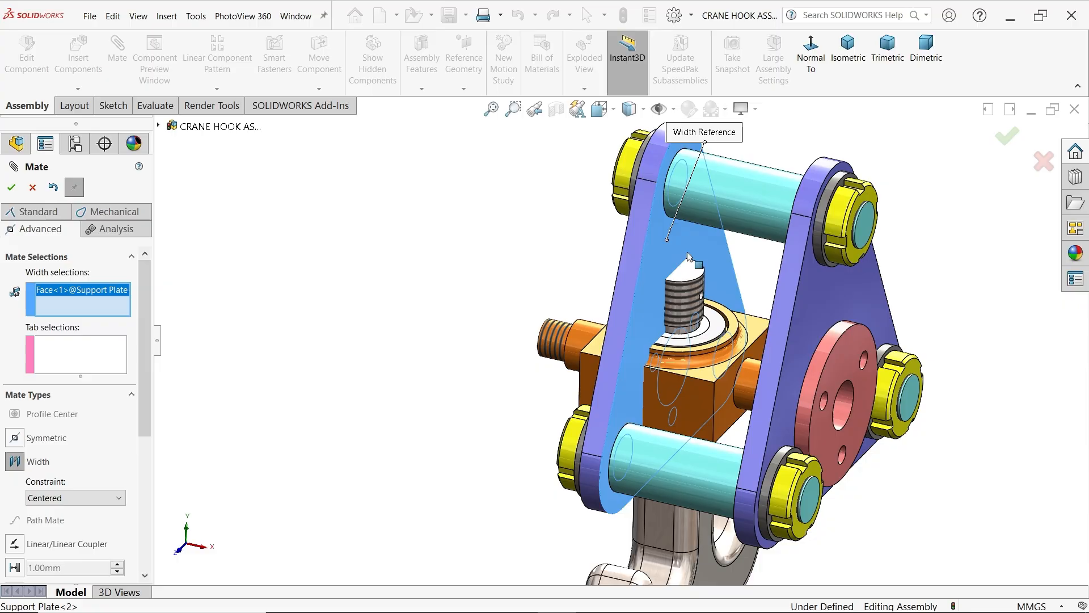
middle_click_drag(694, 258, 809, 284)
left_click(908, 291)
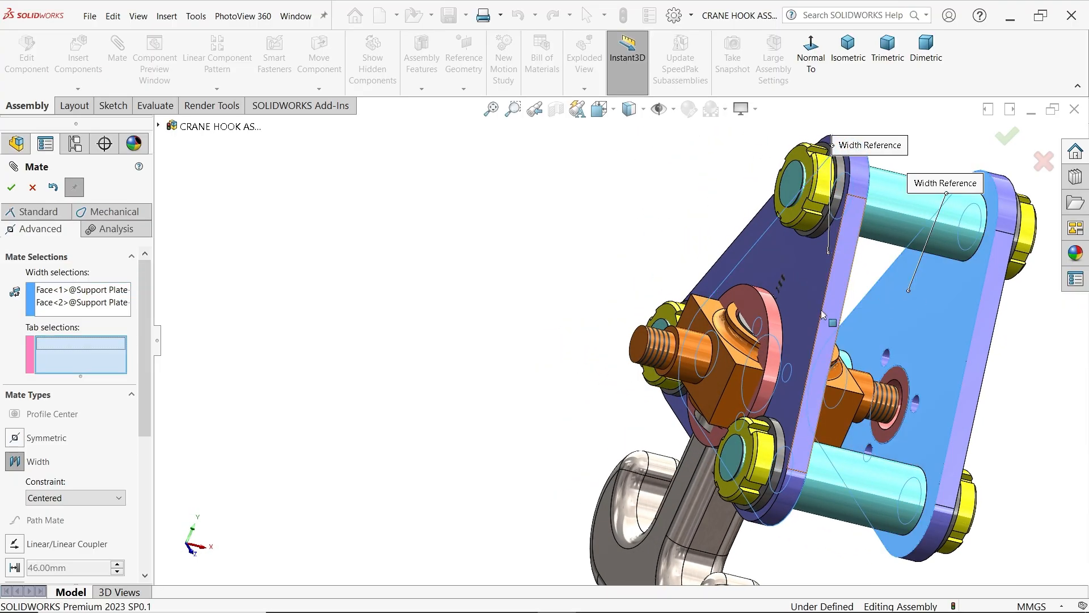
Assign the hook anchor's two opposite side faces as tab references and finish the centered Width mate
left_click(711, 390)
middle_click_drag(565, 423, 669, 404)
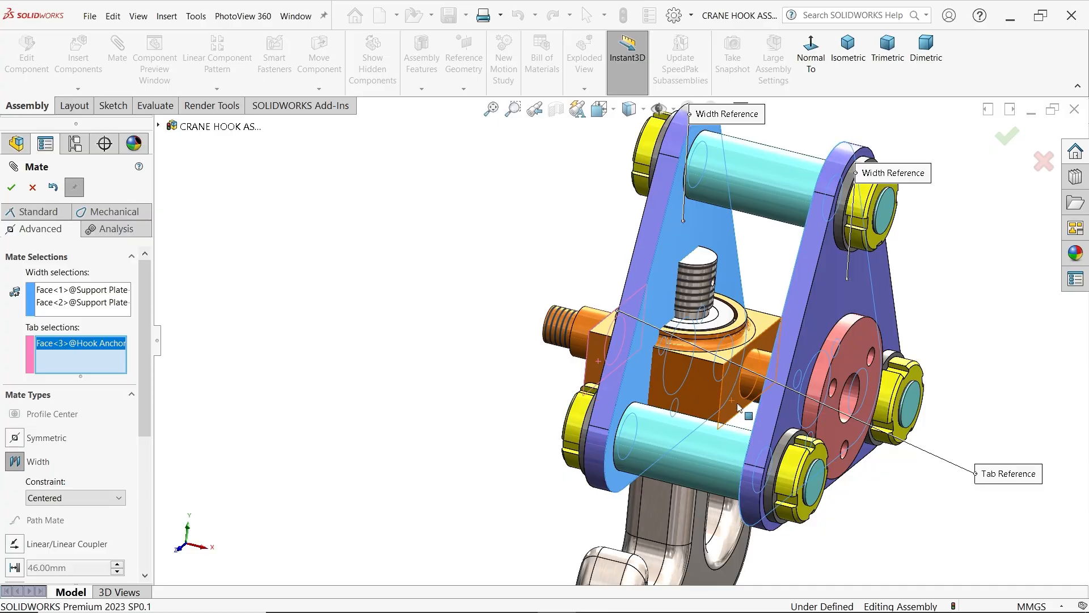
middle_click_drag(739, 408, 967, 308)
left_click(834, 397)
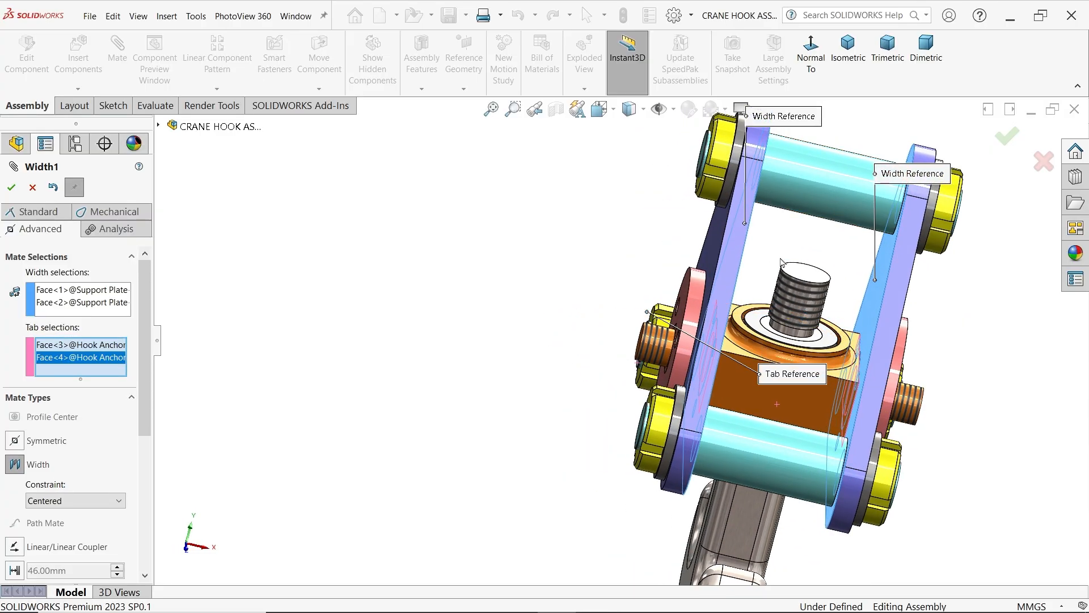
left_click(12, 190)
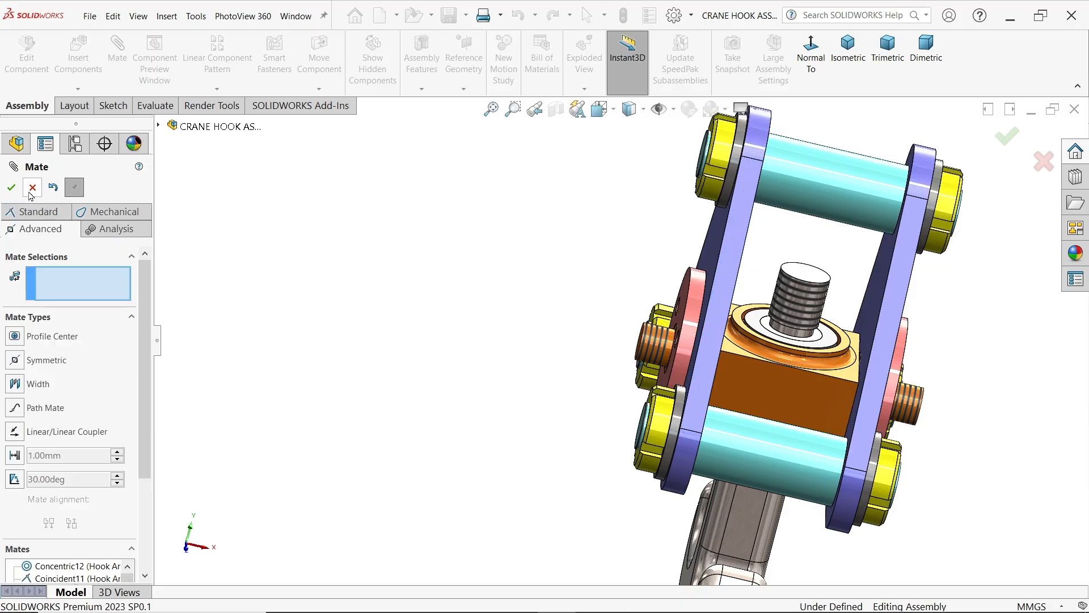
left_click(32, 188)
Swing the hook anchor and hook about the side pins to test their motion, leaving the hook hanging below the plates
scroll(396, 248, "up", 5)
middle_click_drag(589, 372, 540, 372)
scroll(761, 370, "down", 4)
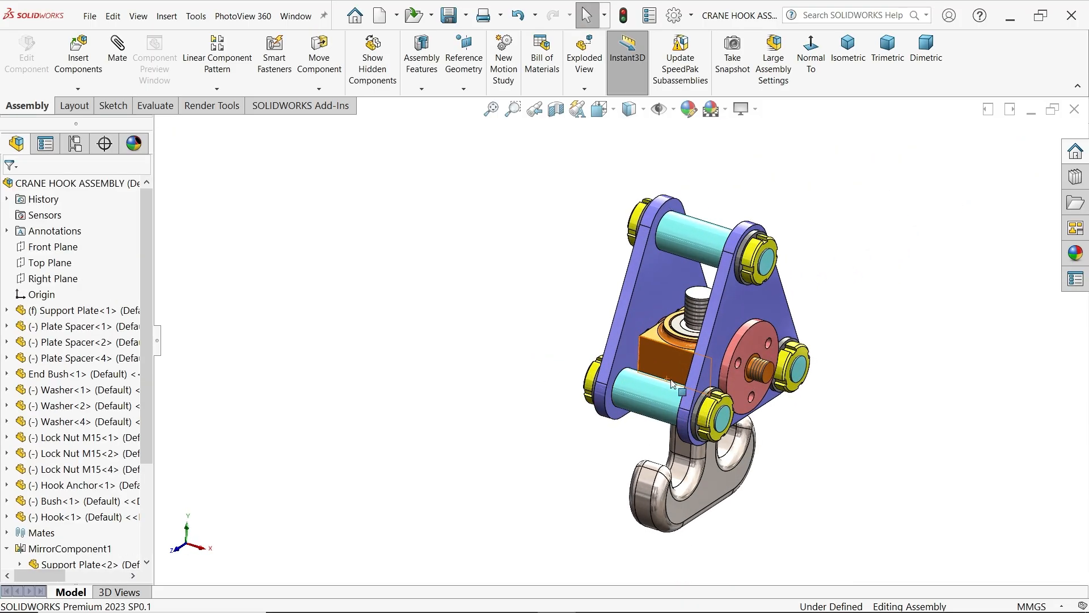
left_click(761, 370)
middle_click_drag(710, 368, 699, 397)
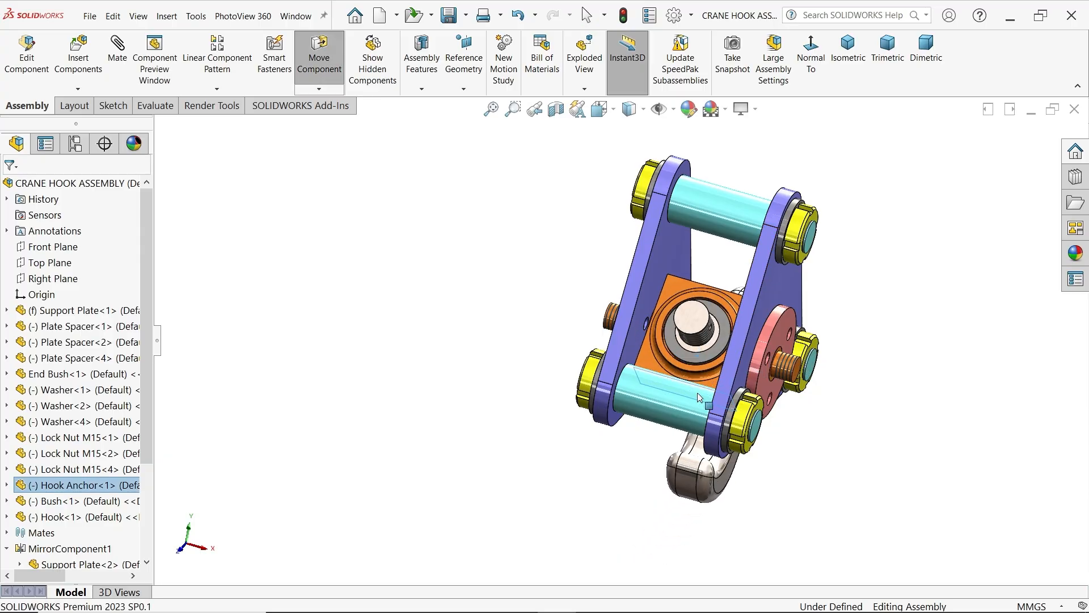
left_click_drag(700, 397, 674, 451)
key("Escape")
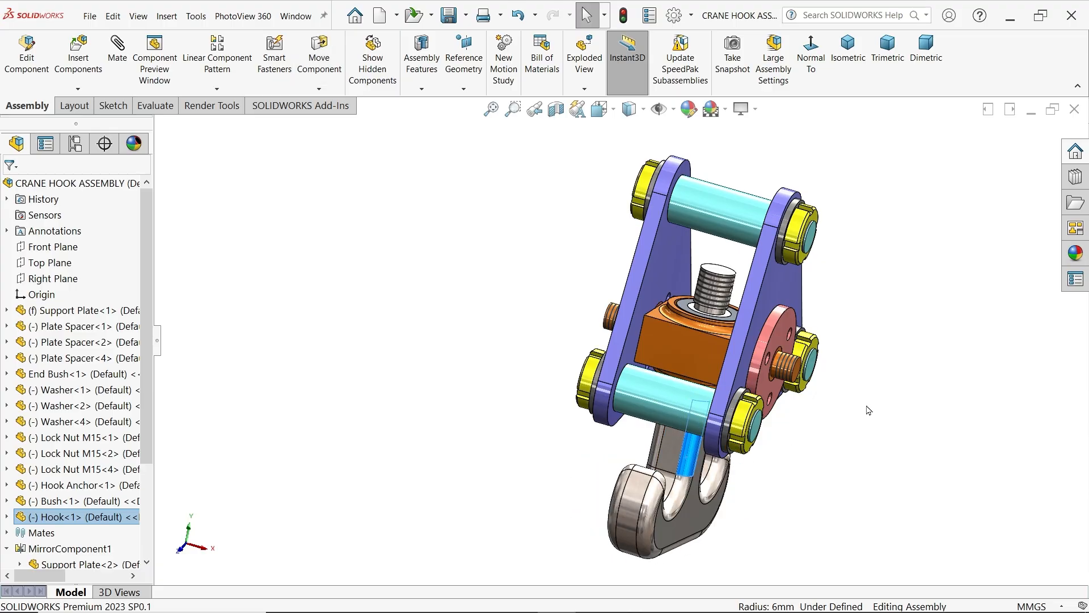
Examine the plate assembly from the side, checking the hook anchor's pin, the end bush and the hook below it
middle_click_drag(868, 408, 766, 356)
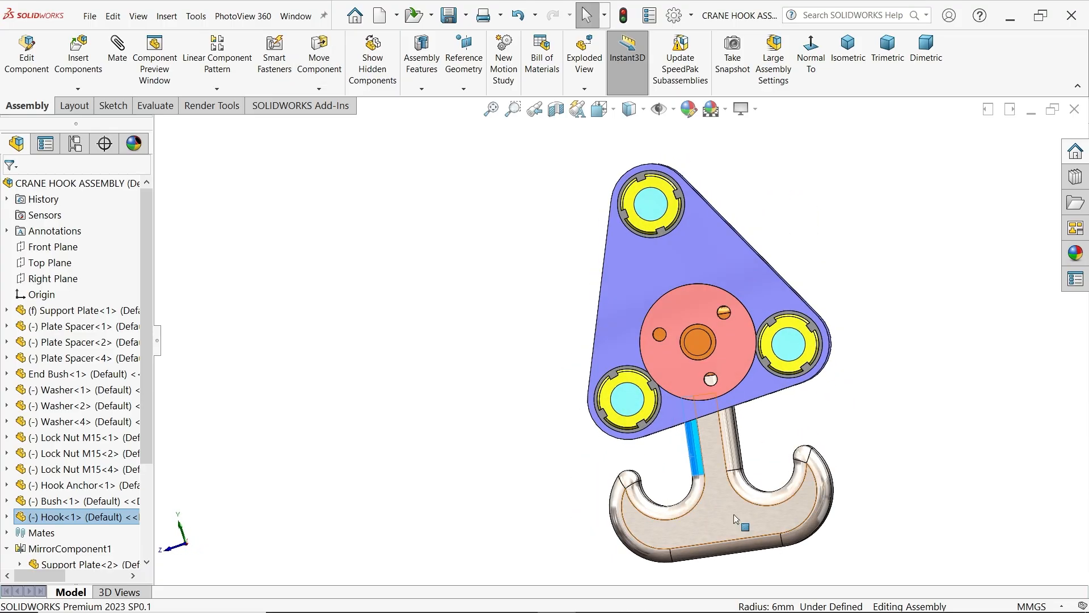
left_click_drag(736, 519, 743, 522)
left_click(845, 415)
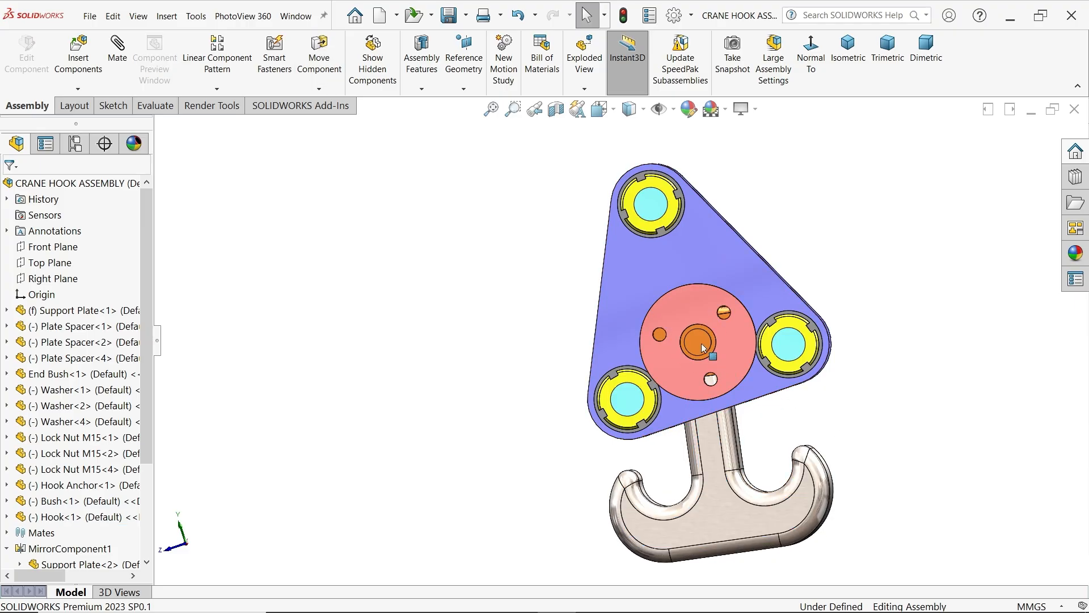
left_click_drag(701, 342, 646, 334)
middle_click_drag(626, 406, 742, 457)
left_click_drag(703, 353, 692, 483)
middle_click_drag(692, 483, 627, 477)
left_click_drag(646, 301, 758, 293)
left_click(845, 287)
middle_click_drag(891, 332, 930, 387)
Insert the Lock Nut M12 part, rotated 90 degrees about Y, and place it beside the support plate near the end bush
scroll(702, 330, "down", 2)
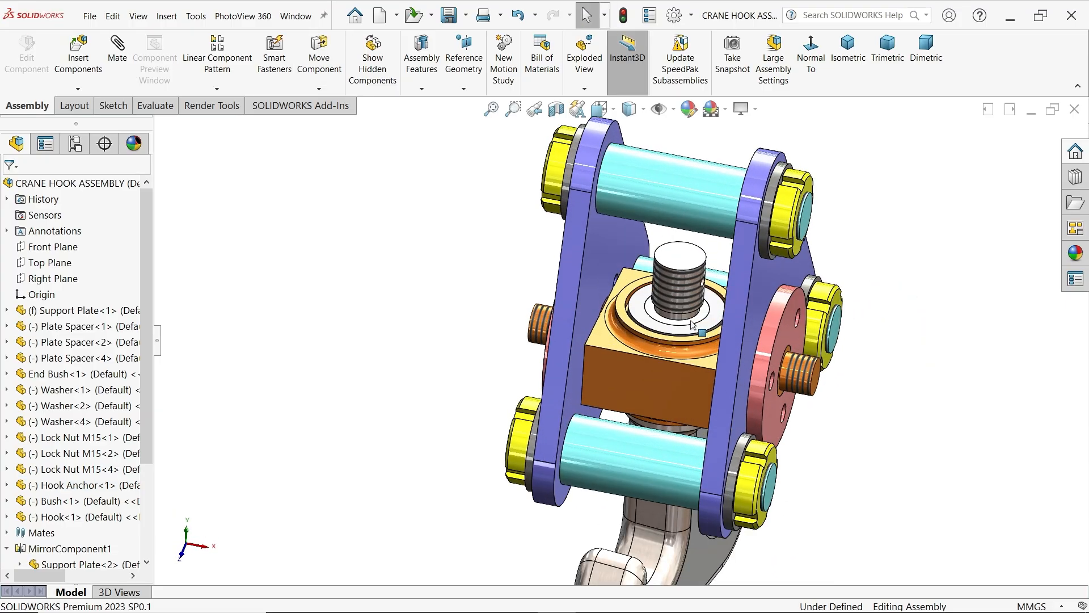
scroll(703, 357, "down", 3)
middle_click_drag(701, 359, 697, 356)
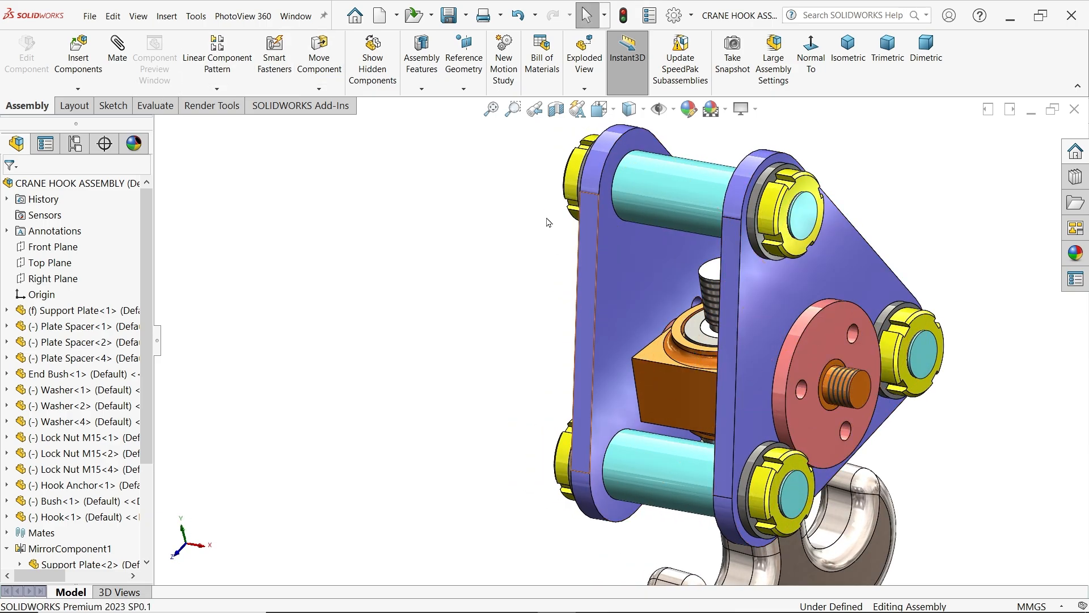
left_click(78, 57)
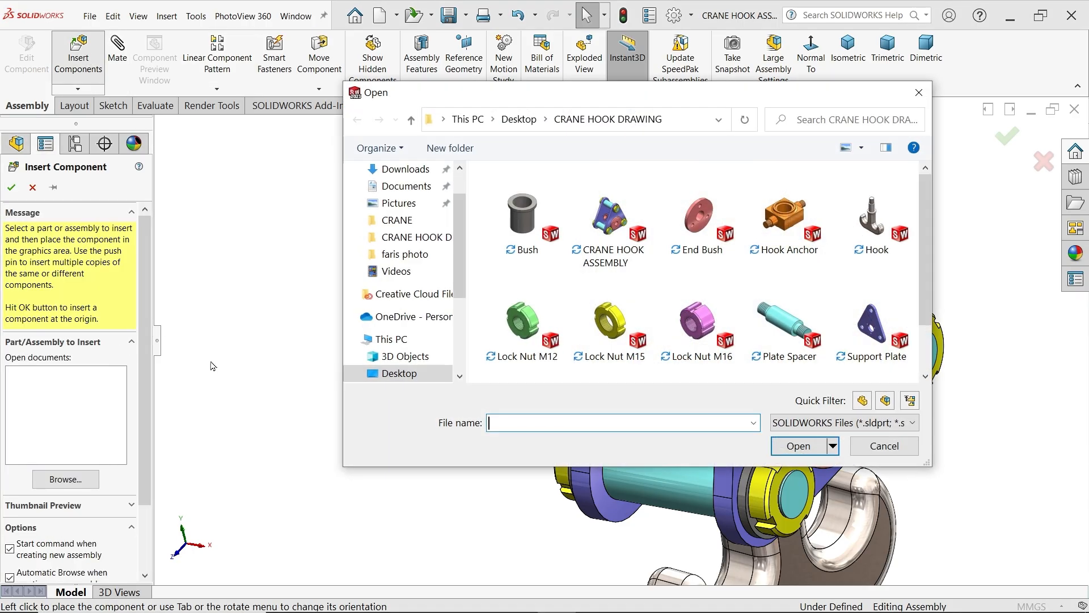
left_click(527, 324)
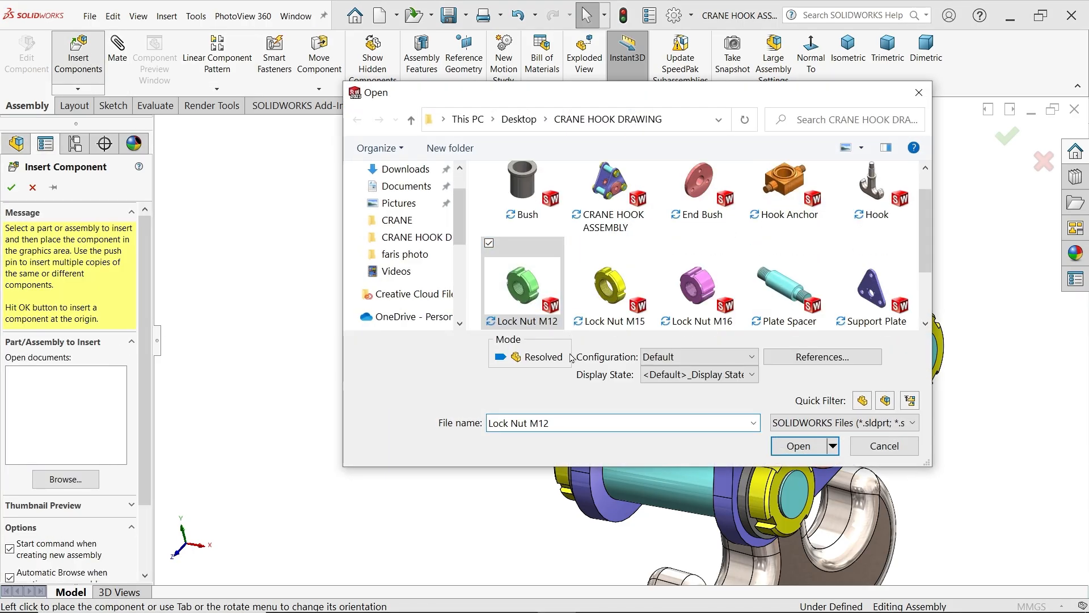
left_click(806, 447)
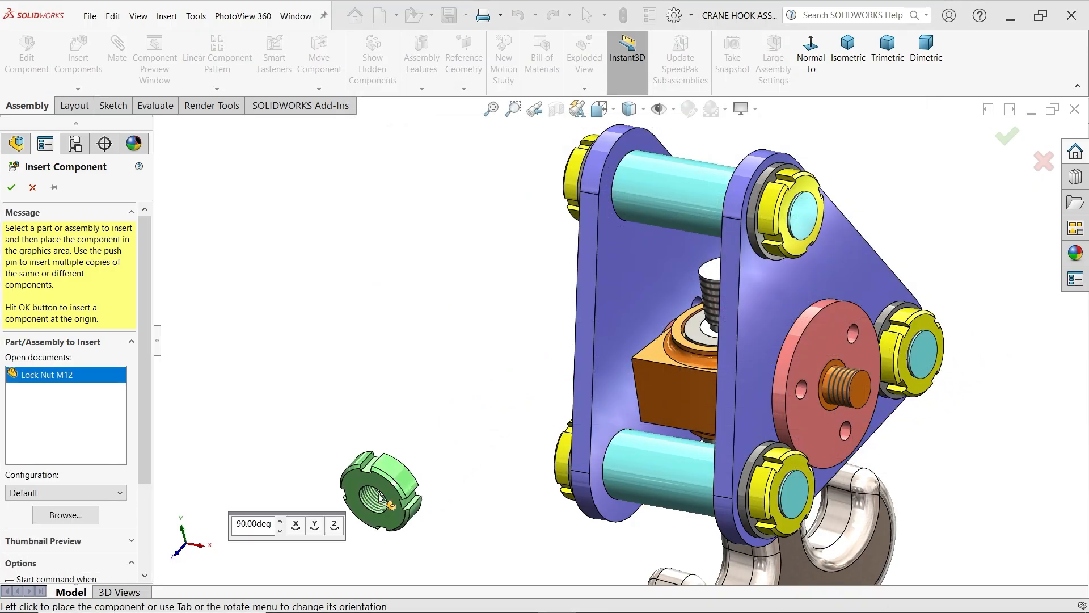
left_click(315, 525)
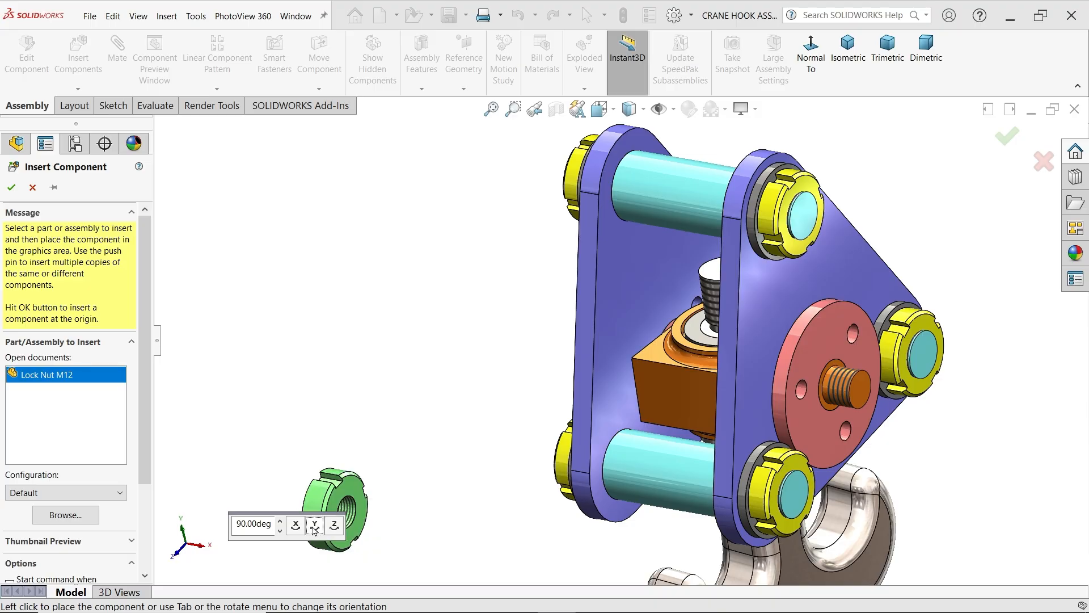
left_click(955, 271)
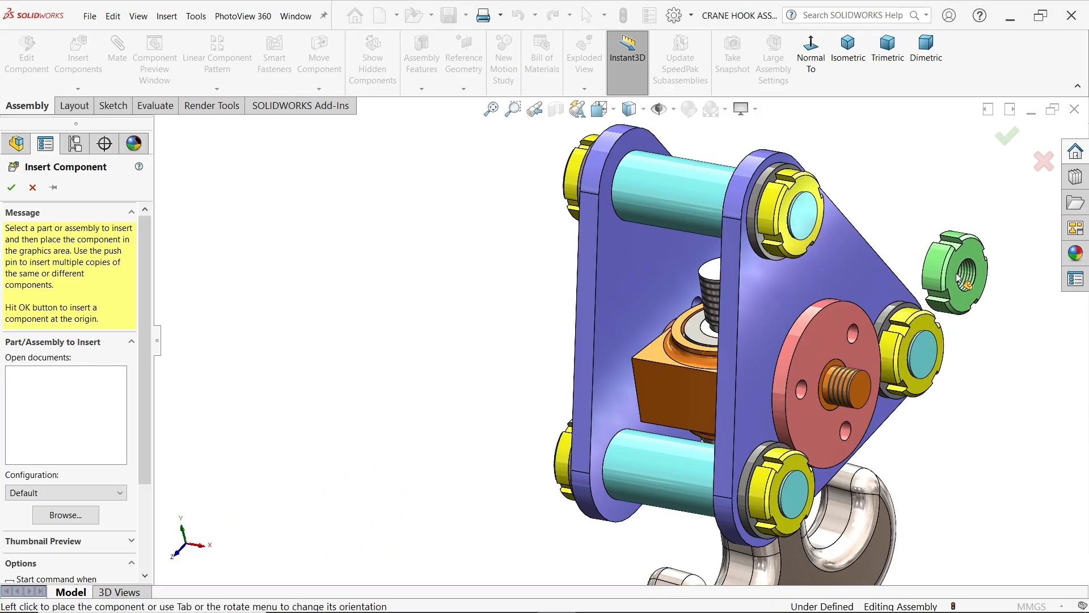
Add a concentric mate between the hook anchor's threaded side pin and the bore of the M12 lock nut
scroll(923, 320, "down", 3)
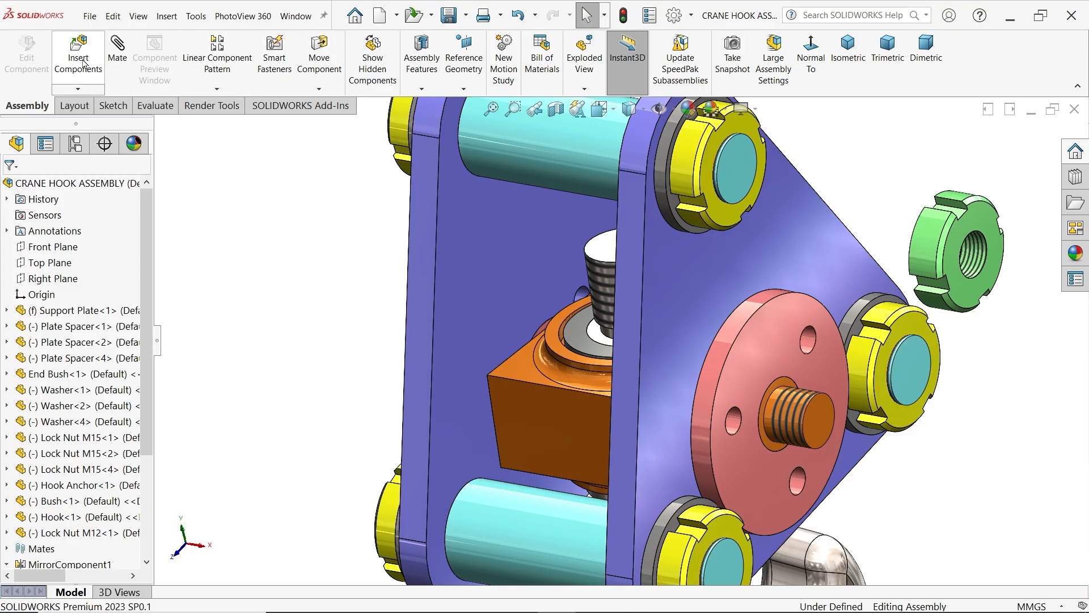
left_click(113, 62)
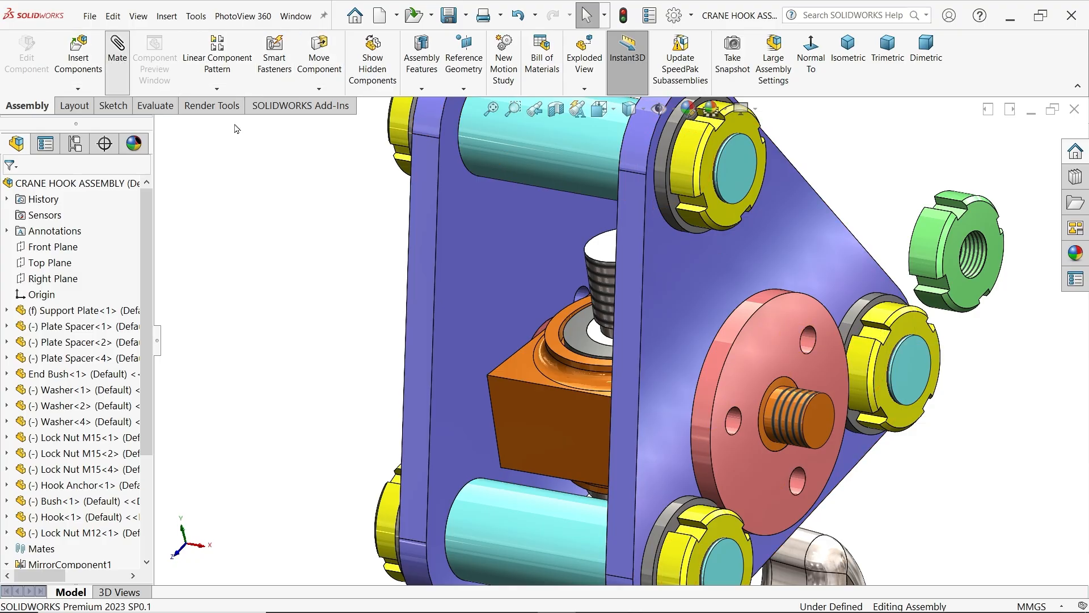
left_click(809, 414)
left_click(972, 257)
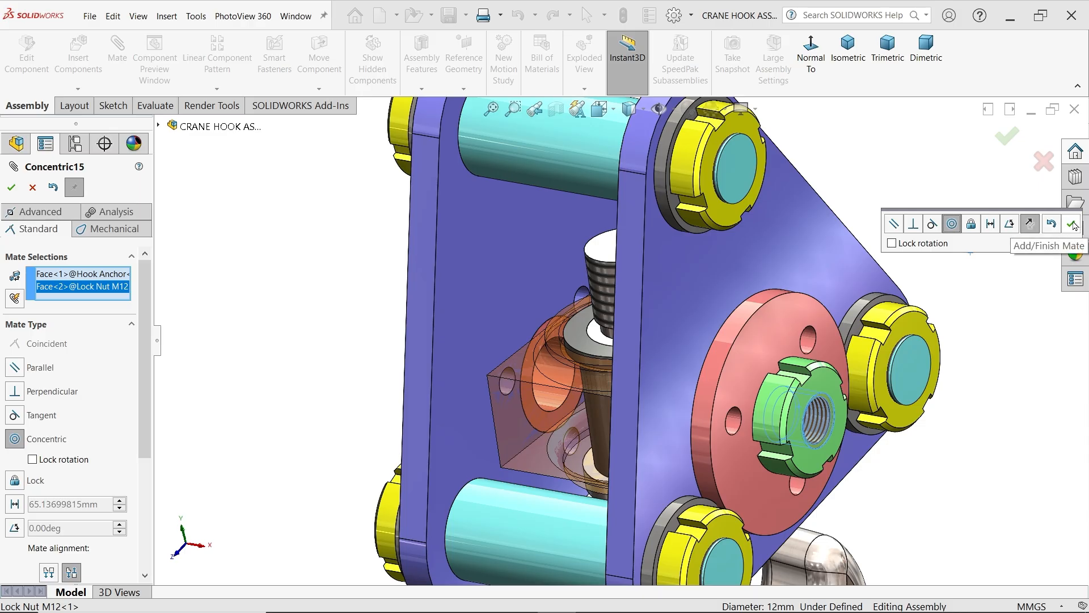
left_click(1073, 225)
Slide the M12 lock nut out along the pin and mate its inner face coincident with the end bush's outer face
scroll(794, 420, "down", 3)
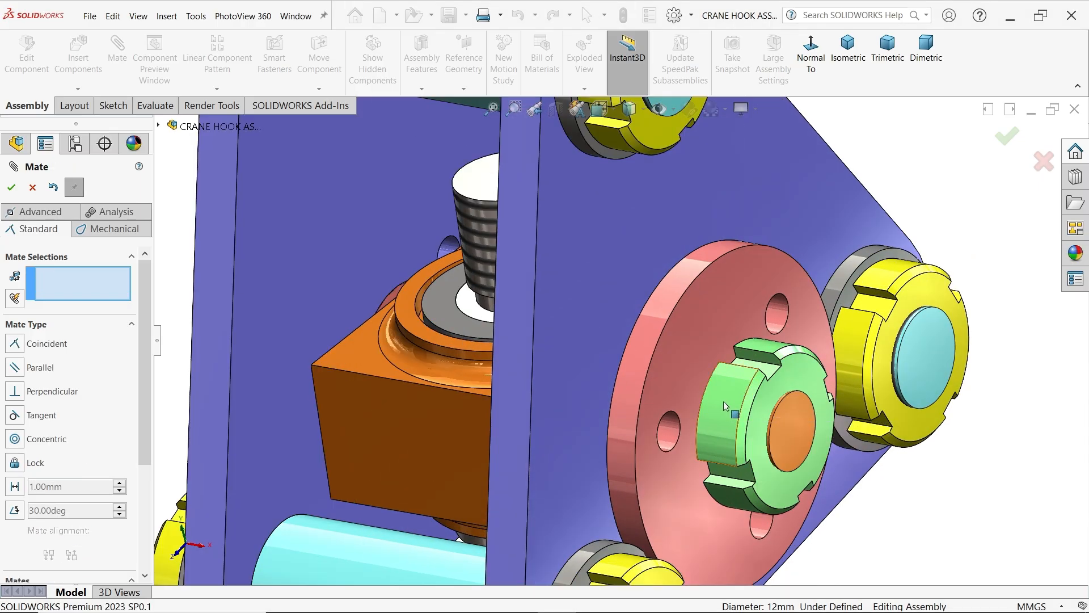
left_click_drag(775, 421, 833, 430)
middle_click_drag(921, 420, 723, 362)
left_click(895, 385)
left_click(715, 345)
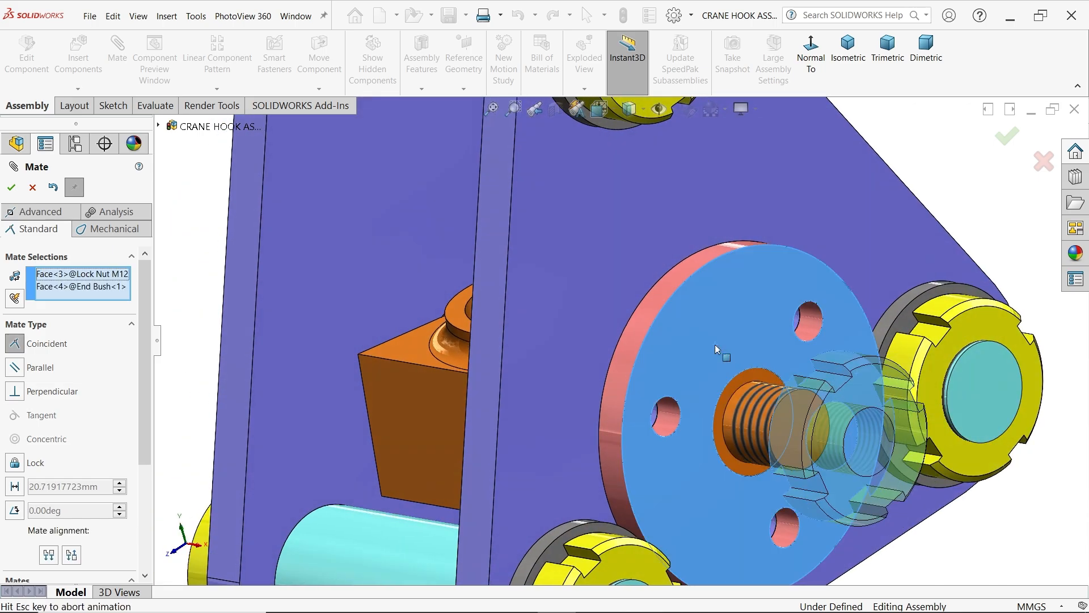
left_click(891, 369)
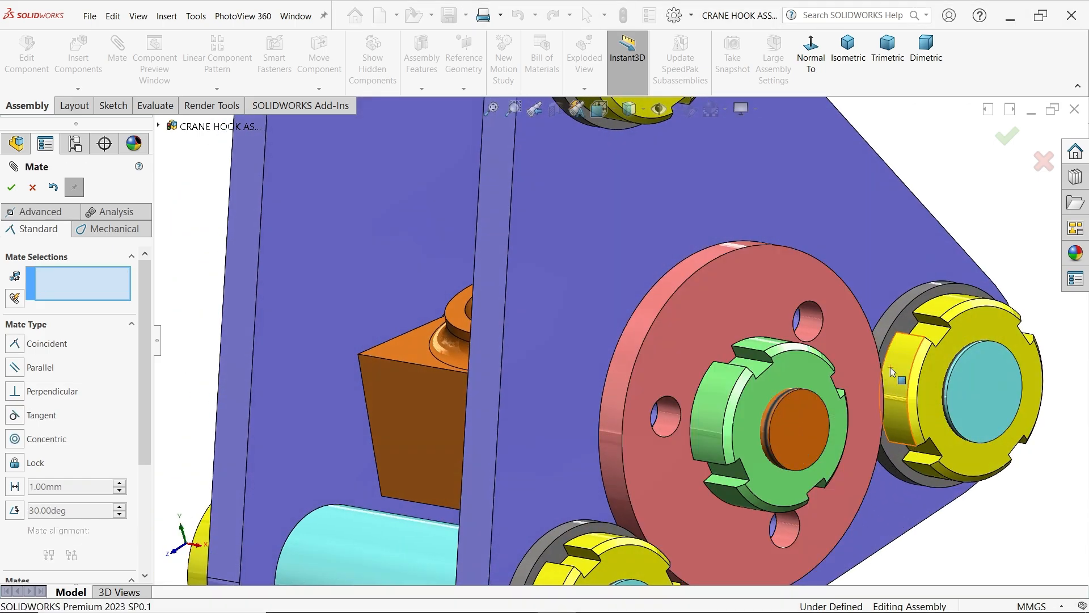
Turn the M12 lock nut slightly about the side pin and finish mating
middle_click_drag(885, 374, 745, 385)
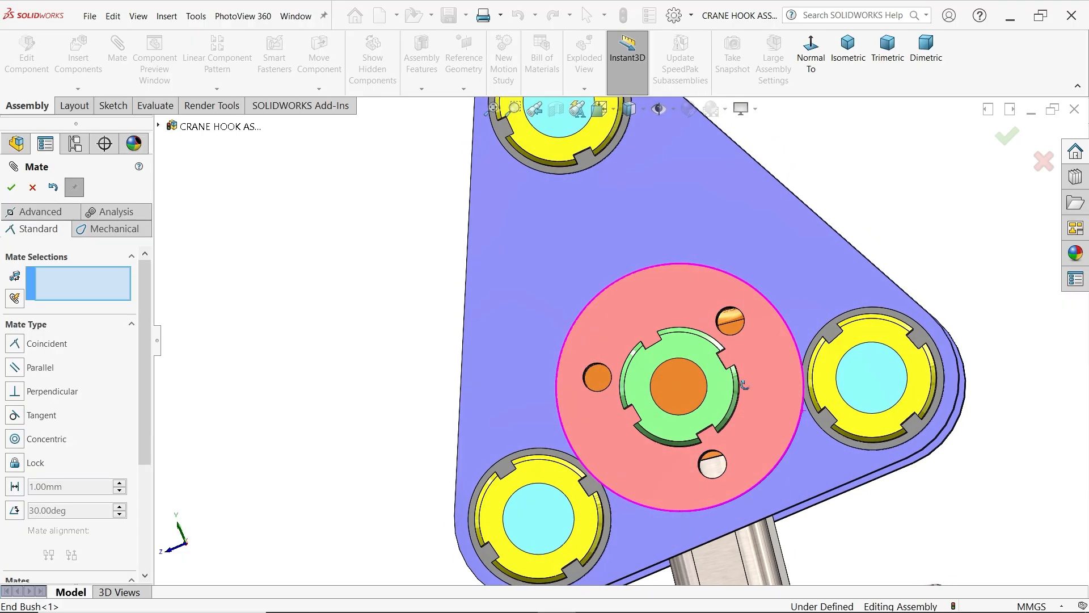
scroll(732, 389, "down", 3)
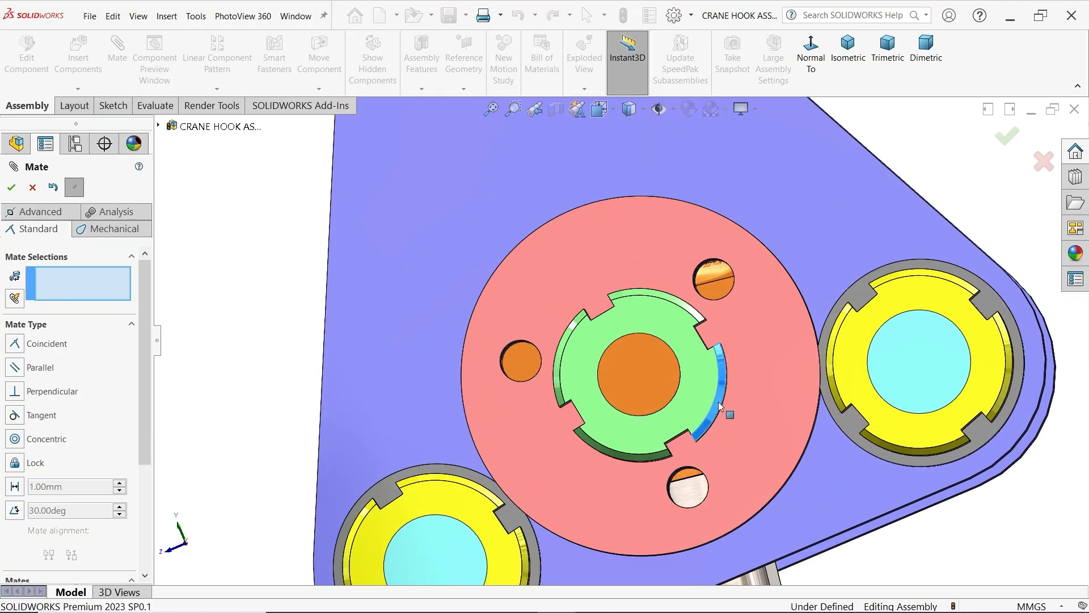
left_click_drag(720, 404, 717, 417)
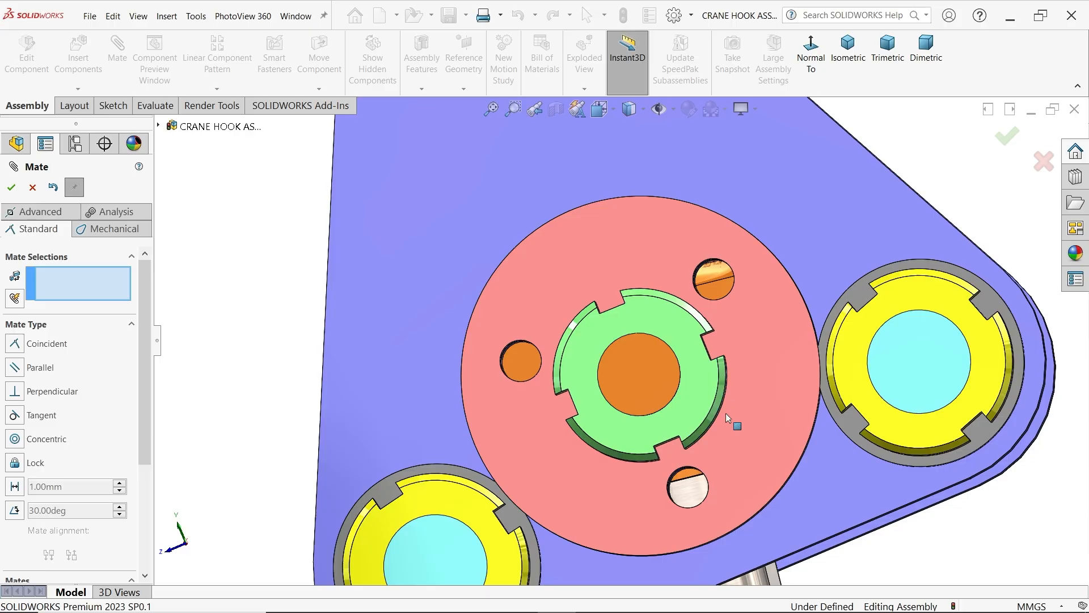
scroll(732, 406, "up", 5)
middle_click_drag(838, 258, 887, 271)
left_click(32, 189)
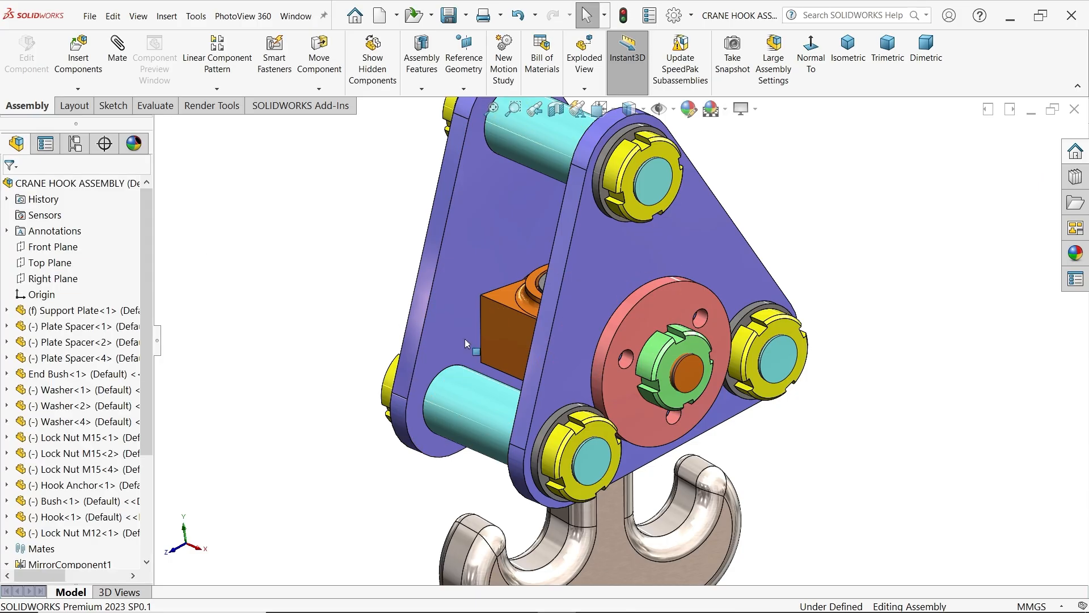
Open the Toolbox in the Design Library and add it in to access its standard hardware
scroll(678, 377, "down", 1)
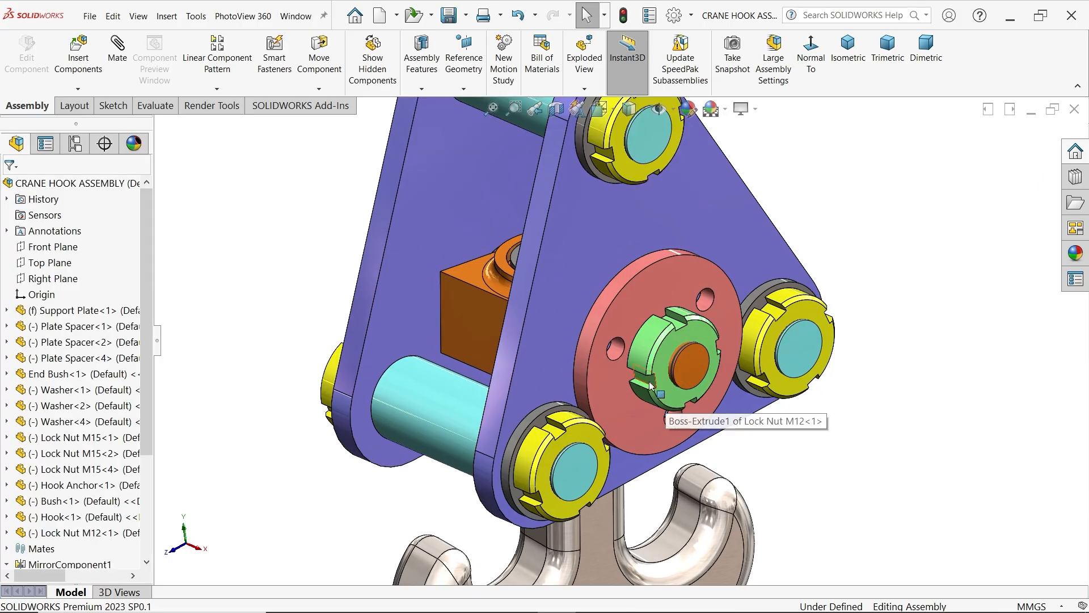
scroll(678, 379, "down", 1)
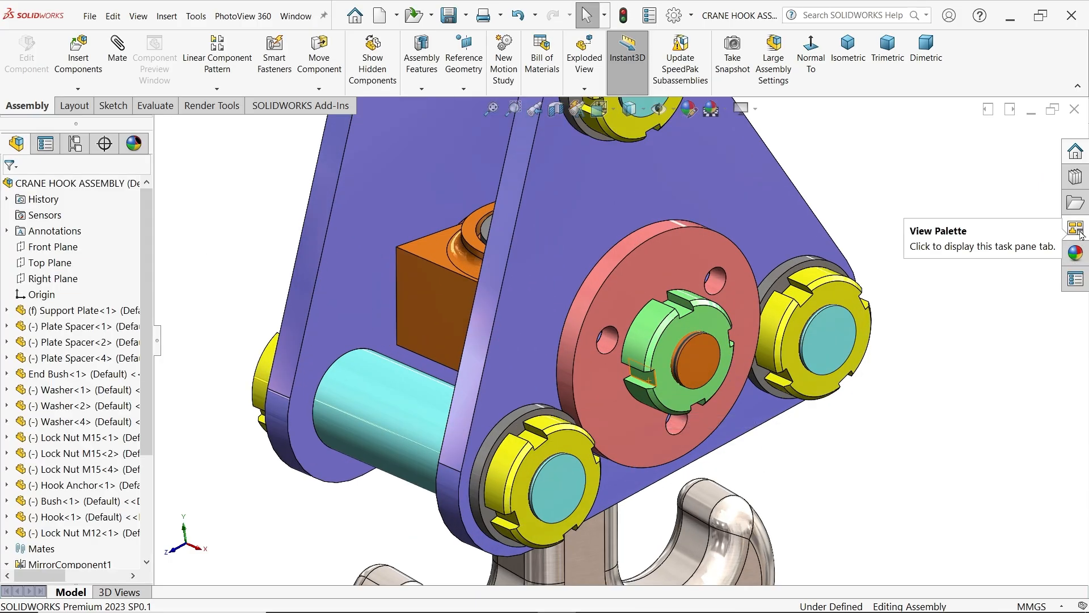
left_click(1076, 177)
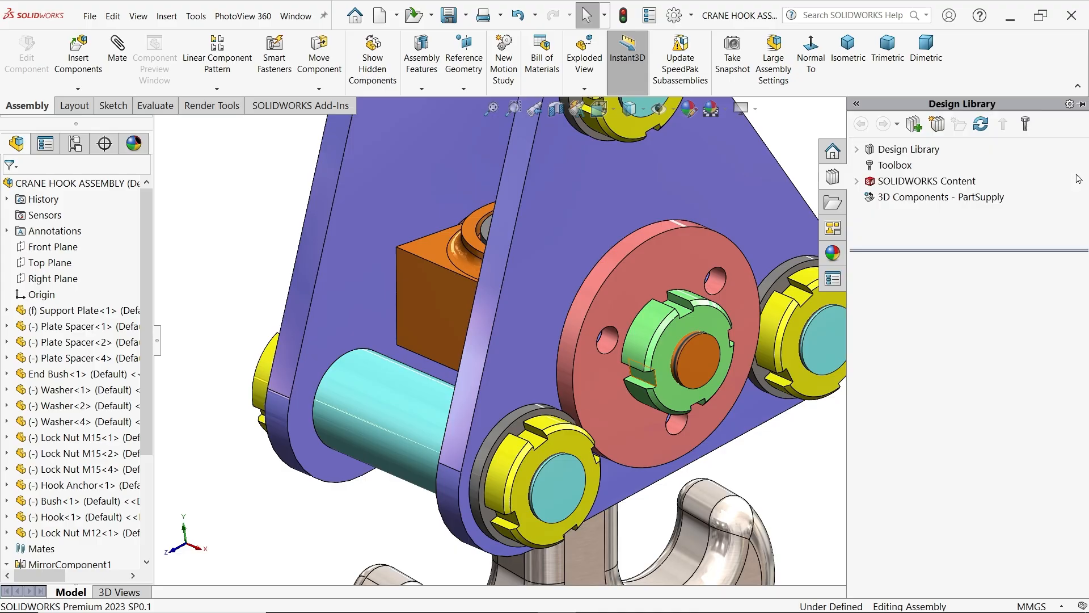
left_click(896, 167)
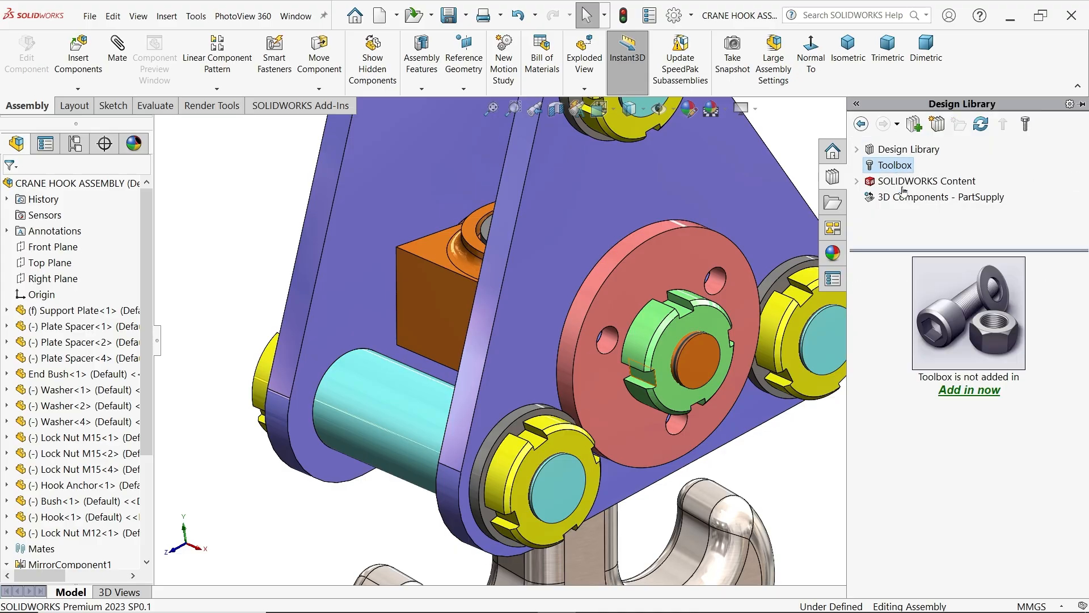
left_click(958, 391)
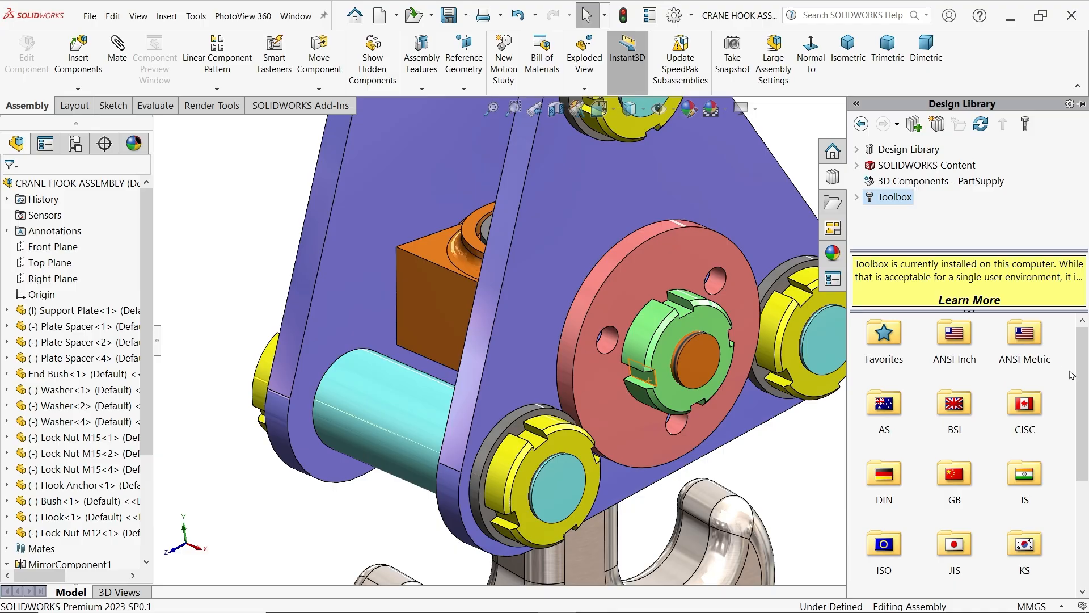
Browse the Toolbox to the ISO standard's Hex Bolts and Screws category under Bolts and Screws
left_click_drag(1084, 381, 1086, 426)
double_click(884, 456)
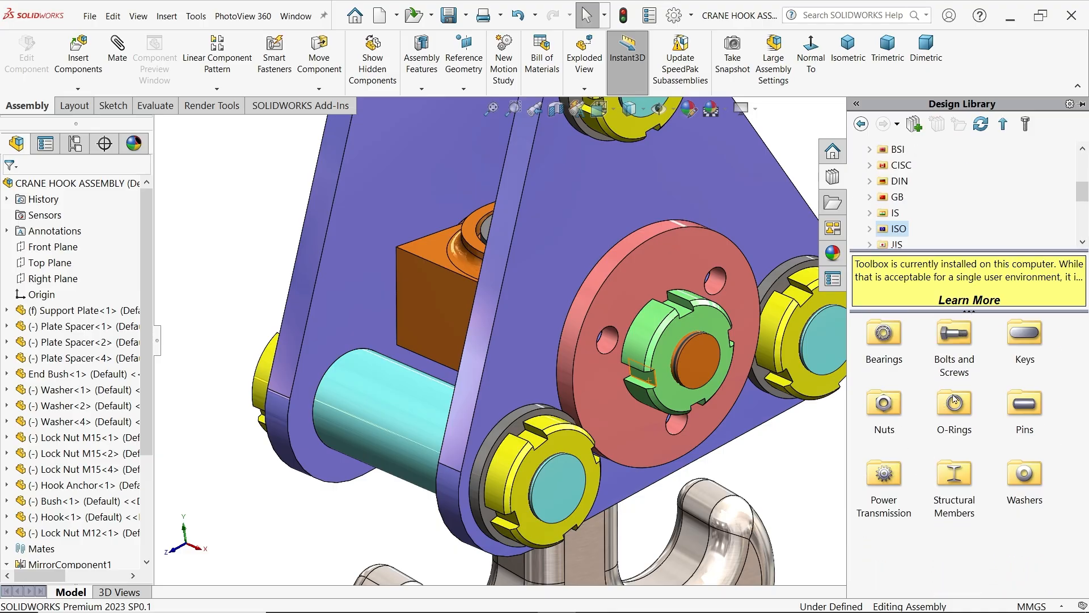
double_click(960, 346)
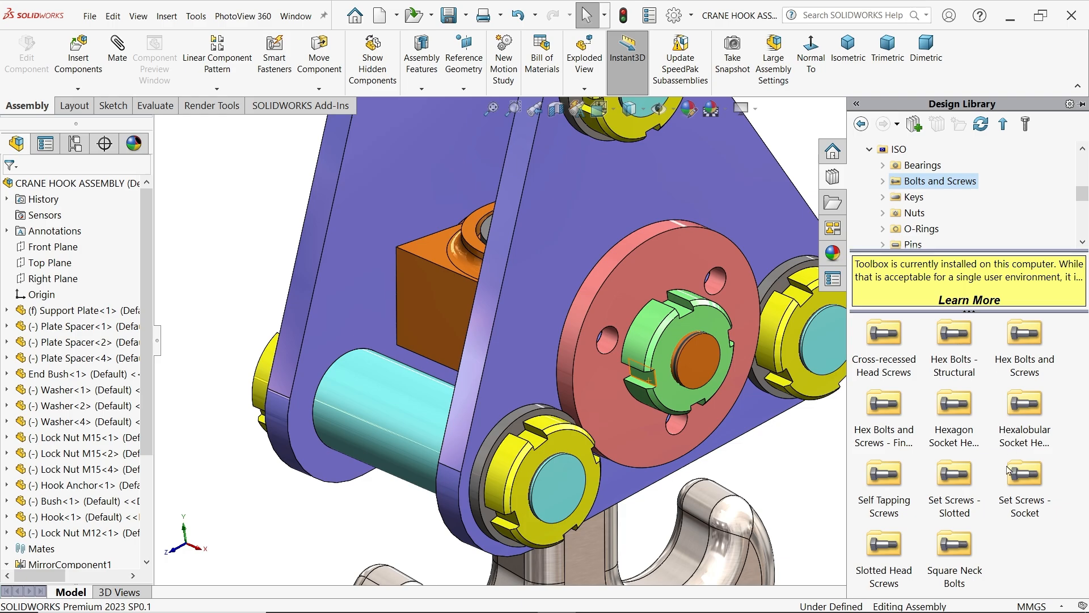
double_click(1026, 335)
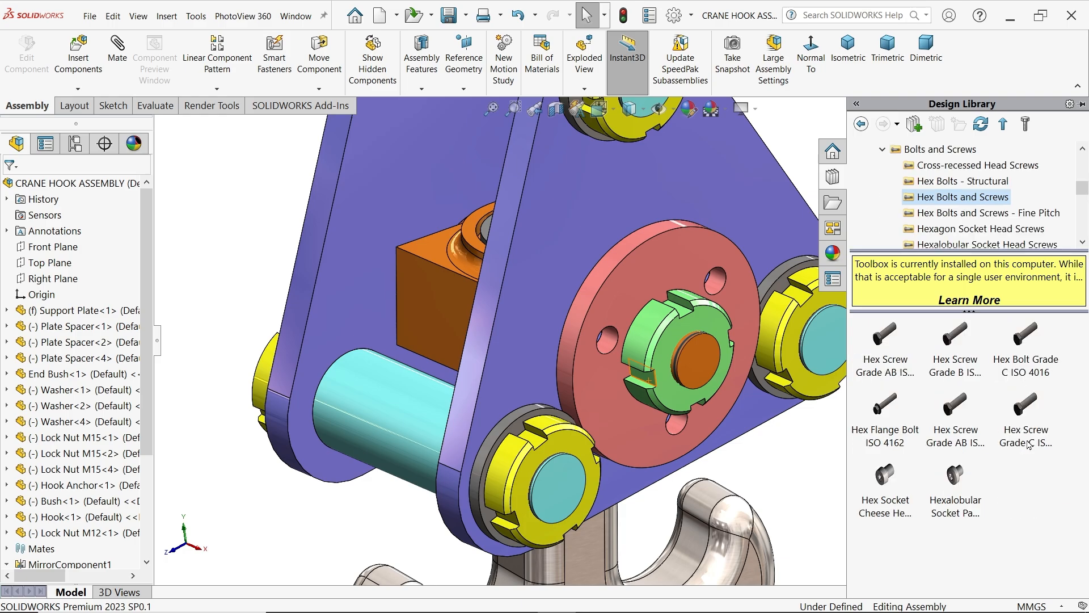
Insert a Hex Screw Grade C ISO 4018 into the upper hole of the pink end bush
mouse_move(1028, 445)
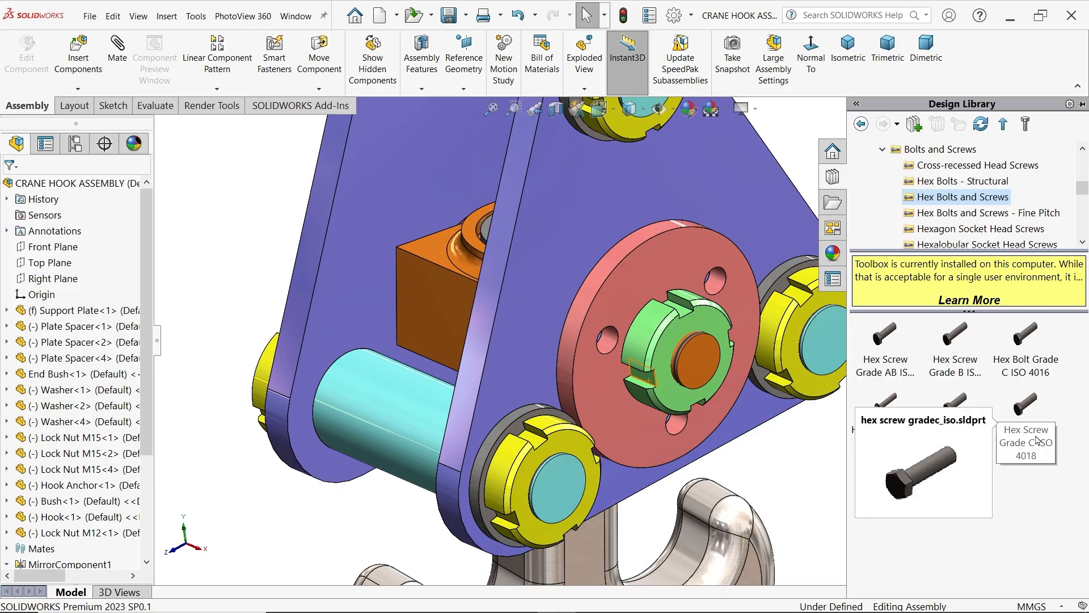
scroll(766, 416, "up", 3)
scroll(716, 350, "down", 4)
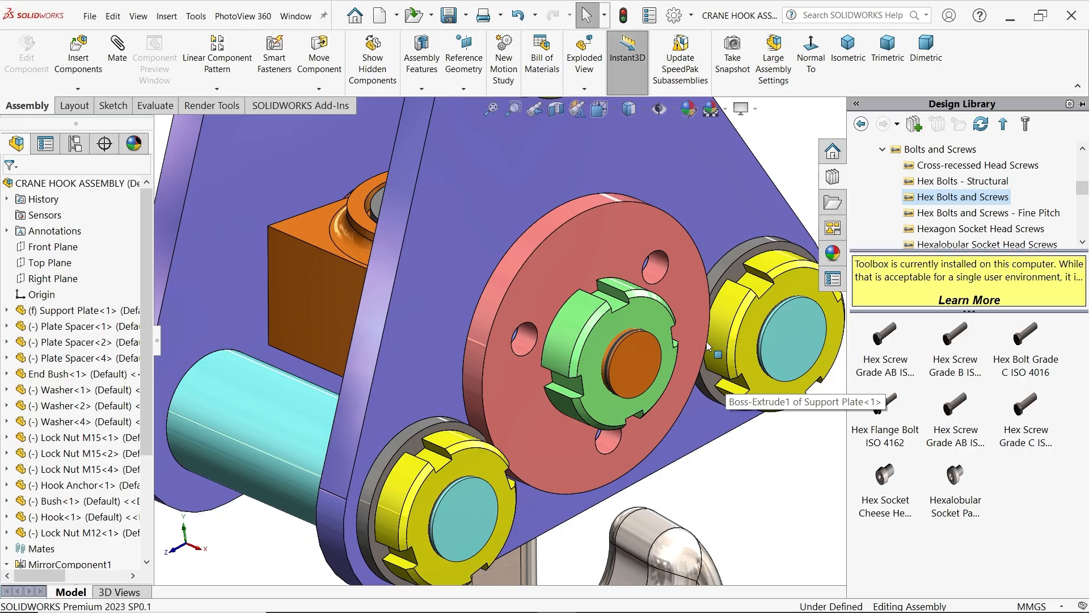
left_click_drag(1021, 418, 665, 279)
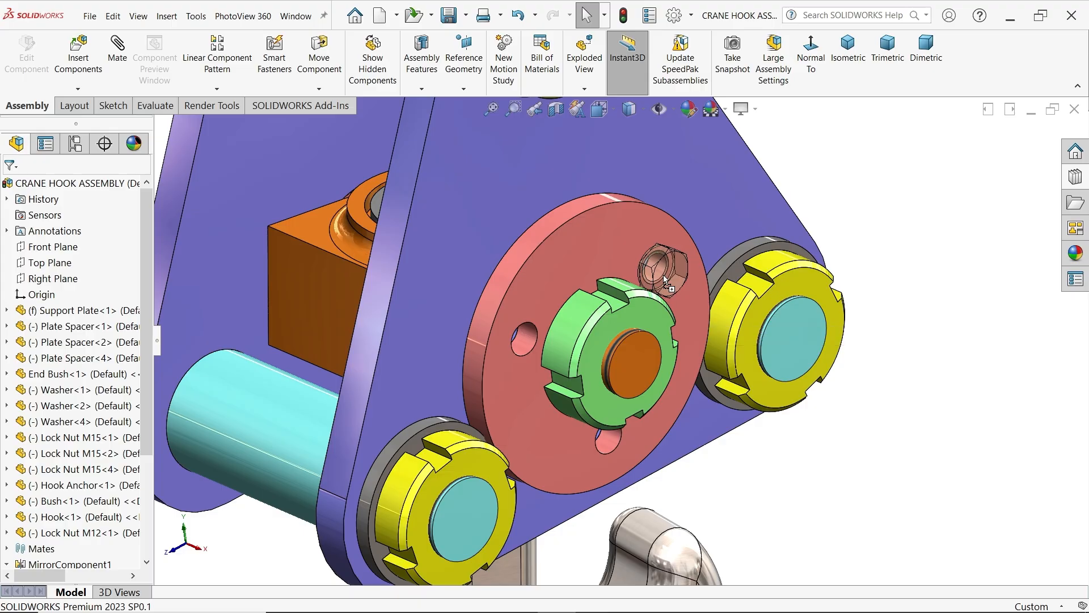
left_click_drag(683, 290, 671, 283)
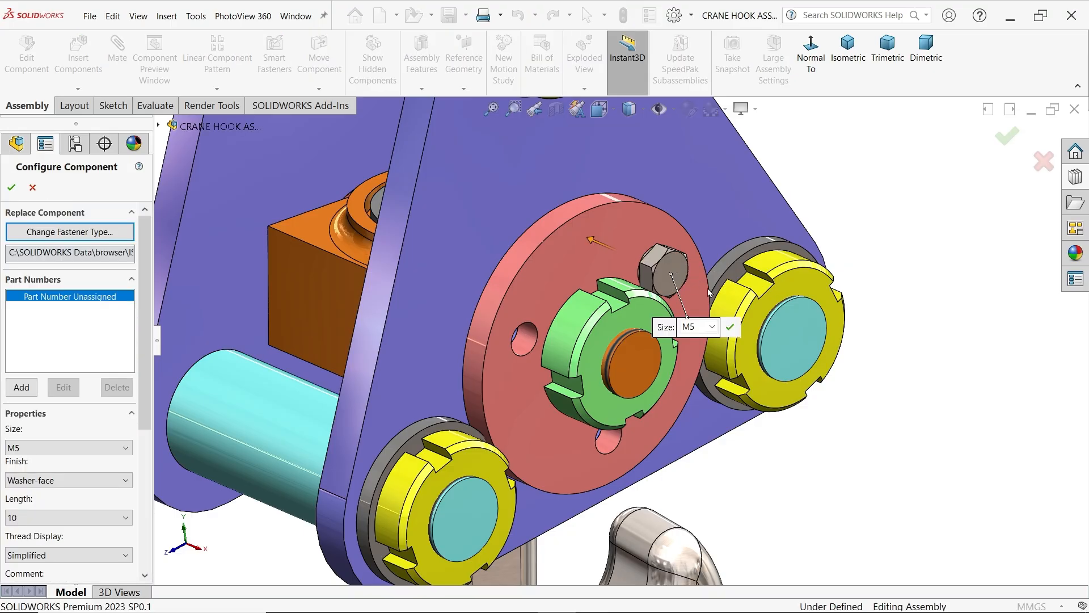
Set the inserted hex screw's size to M6
middle_click_drag(710, 292, 764, 303)
left_click(665, 317)
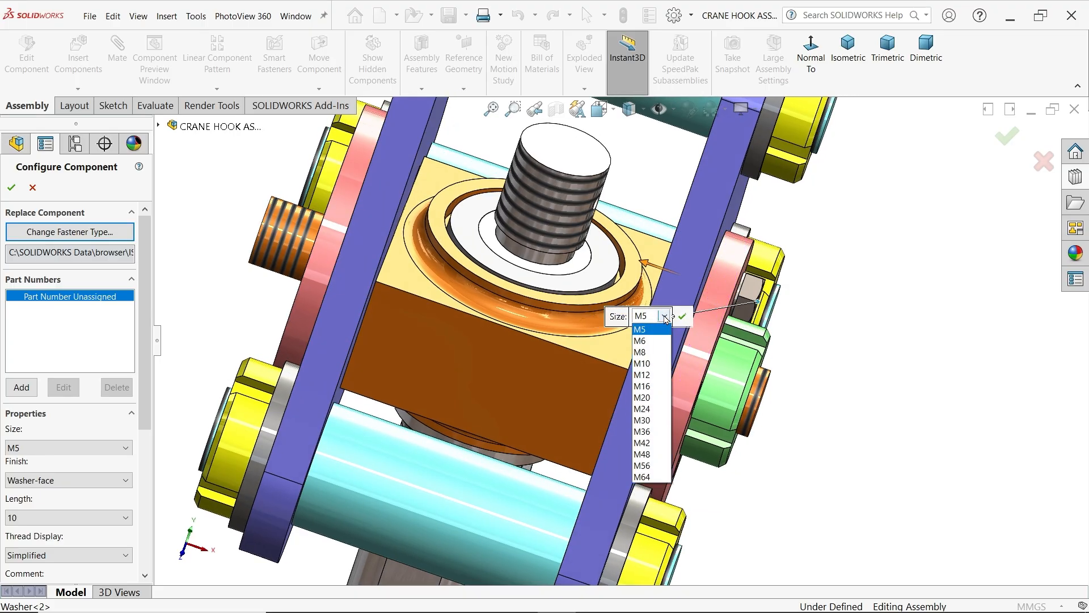
left_click(641, 341)
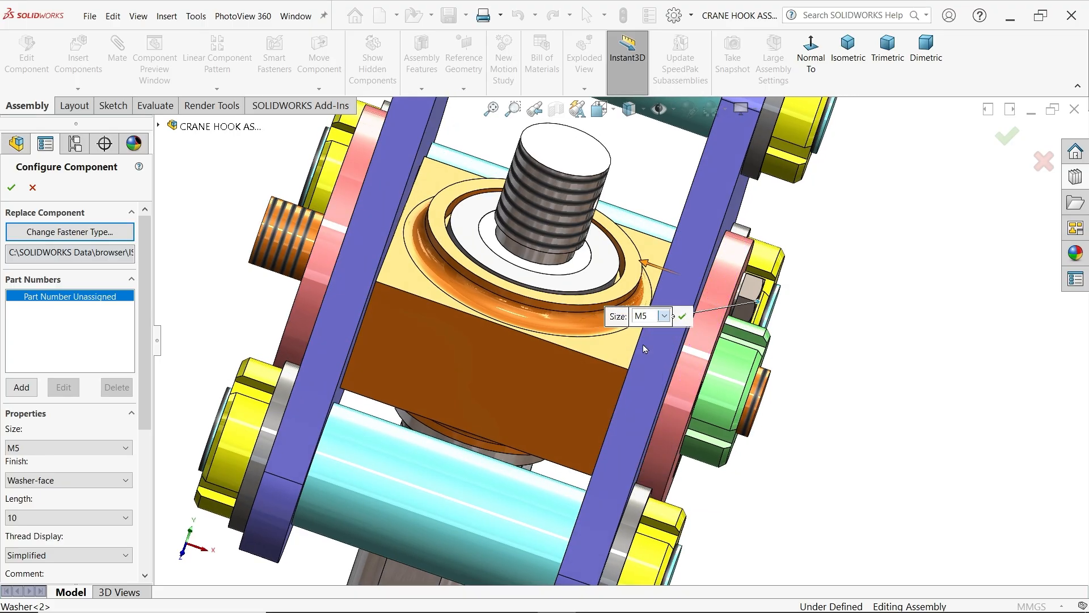
scroll(727, 274, "down", 5)
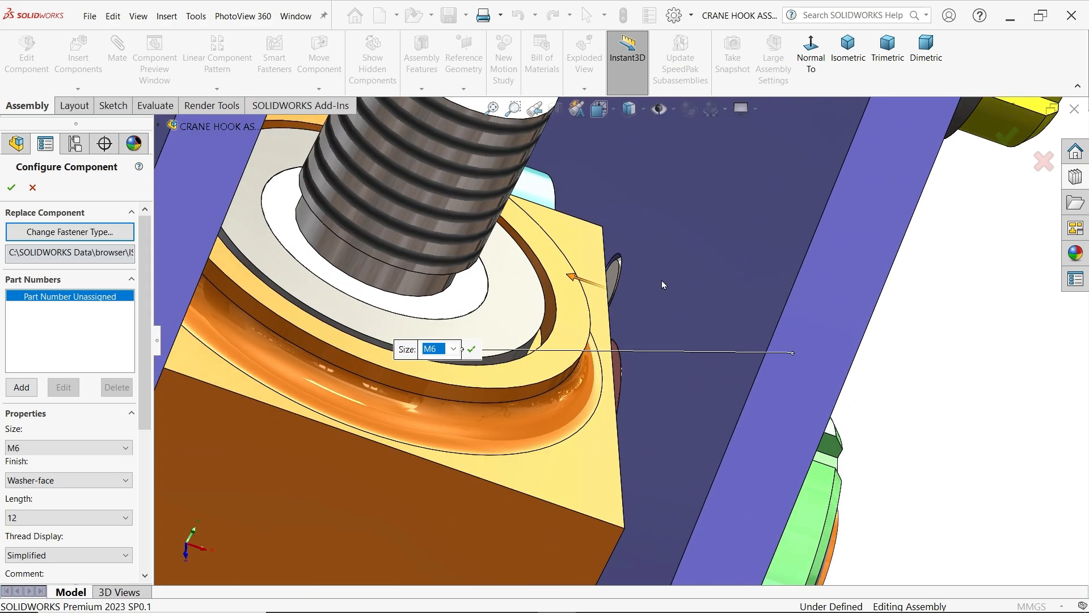
scroll(857, 277, "up", 5)
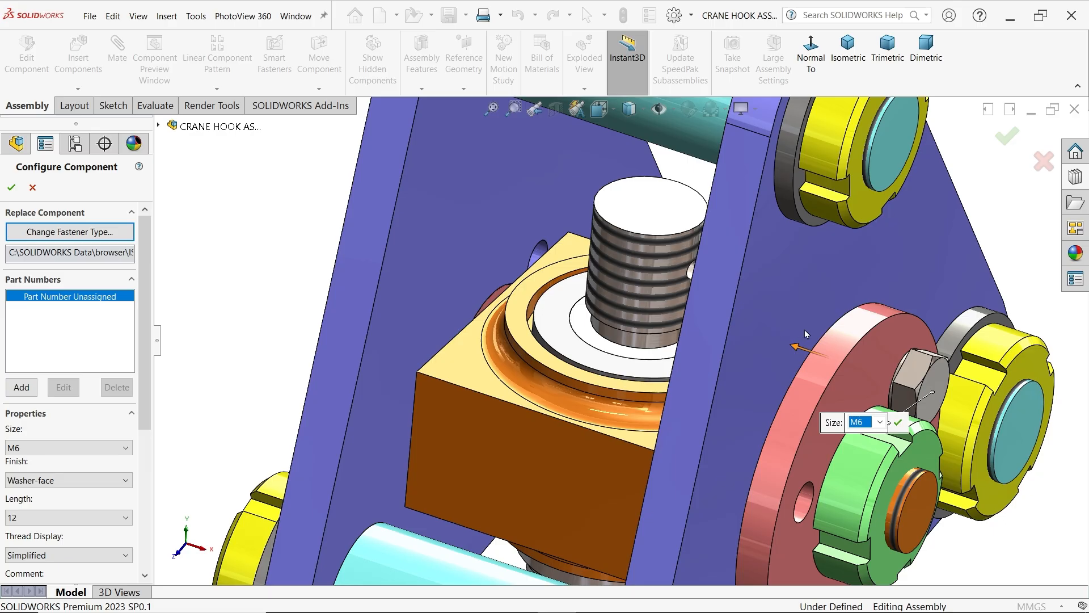
Keep the screw's washer-face finish and 12 mm length, set its thread display to Cosmetic and accept the configuration
left_click(34, 520)
left_click(34, 520)
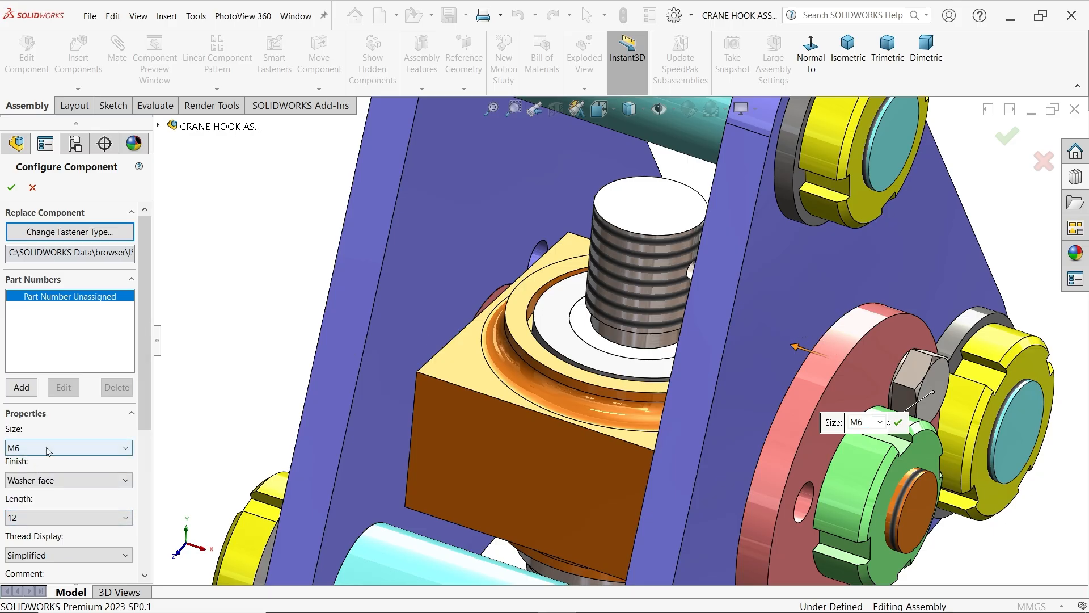
left_click(53, 482)
left_click(32, 521)
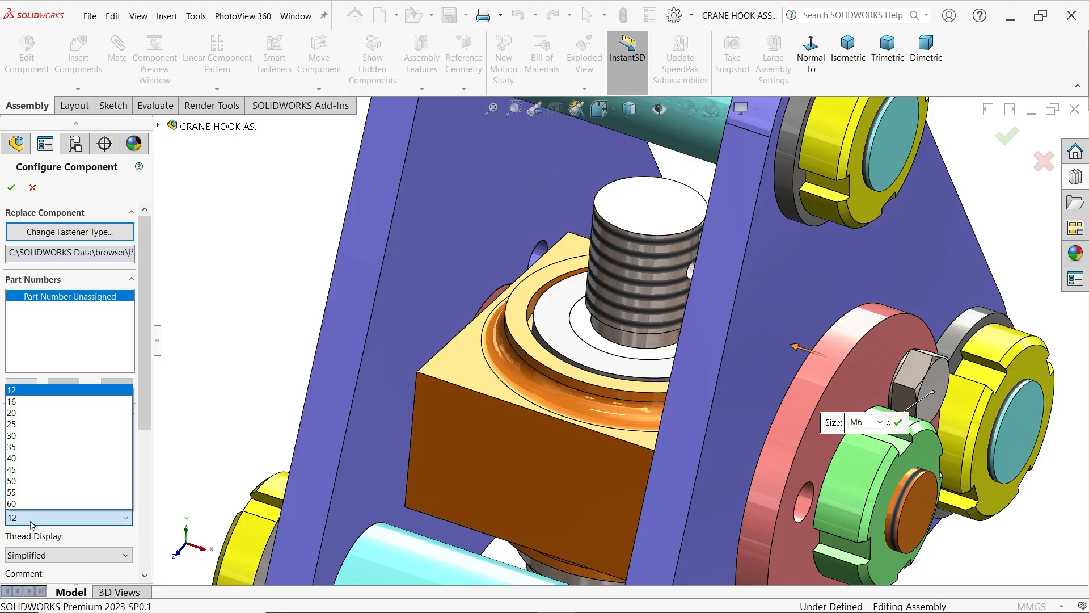
left_click(32, 520)
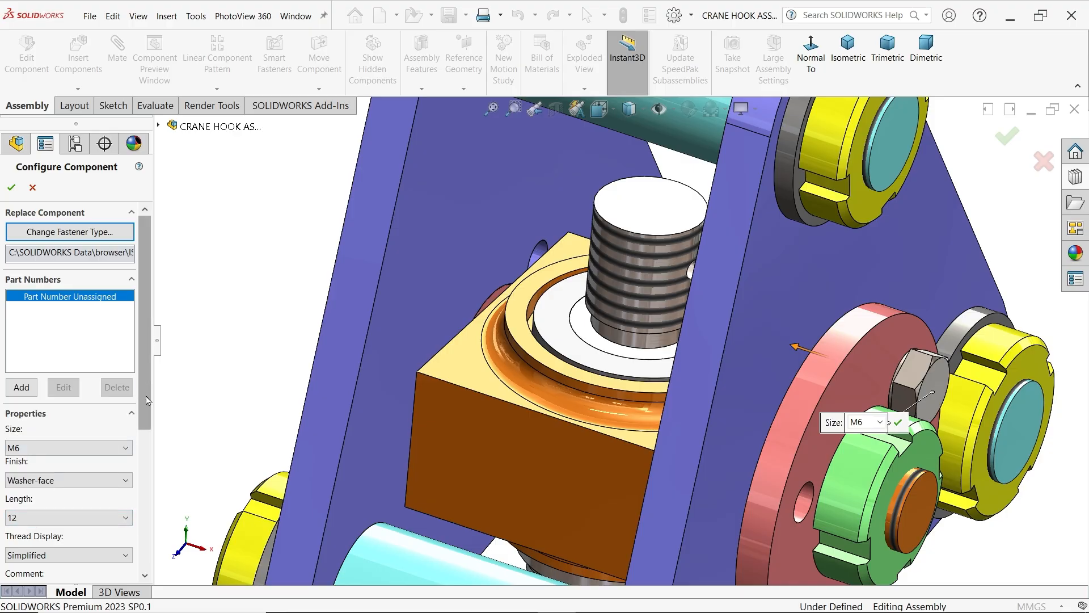
left_click_drag(146, 401, 144, 462)
left_click(93, 437)
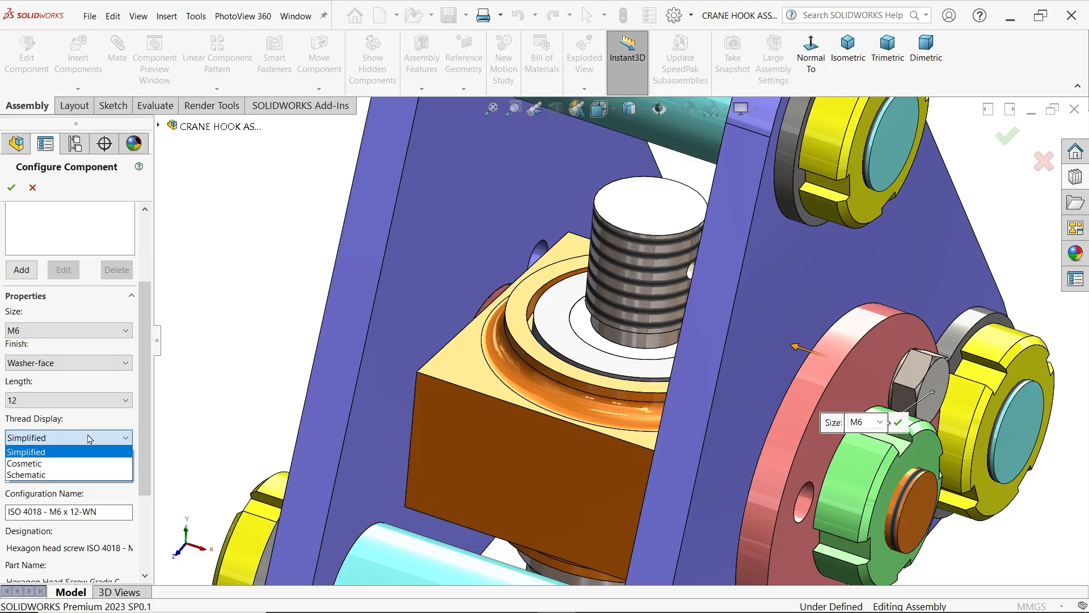
left_click(26, 464)
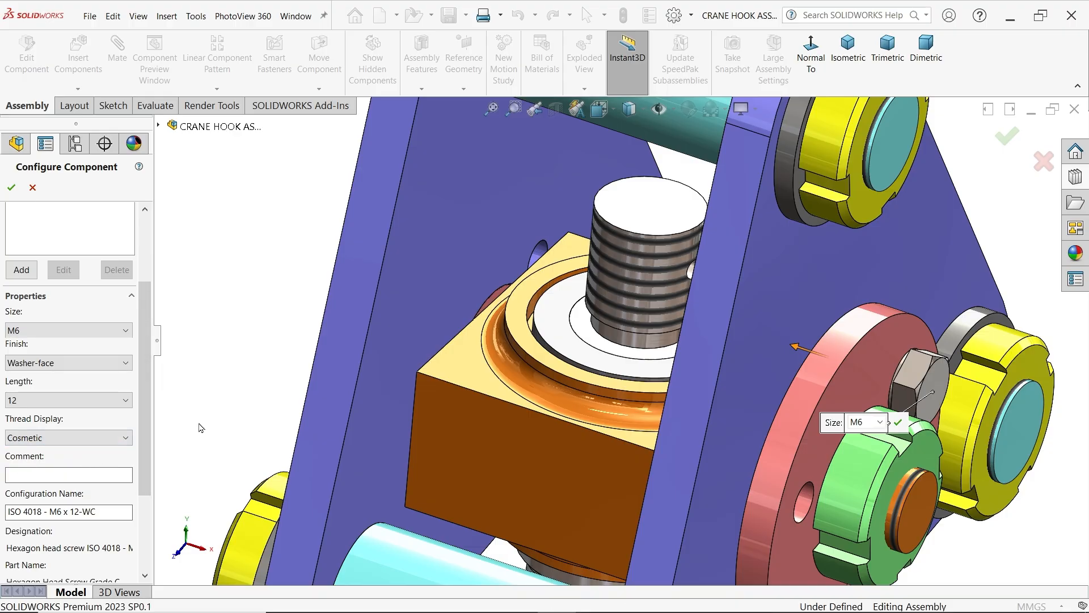
scroll(356, 320, "up", 4)
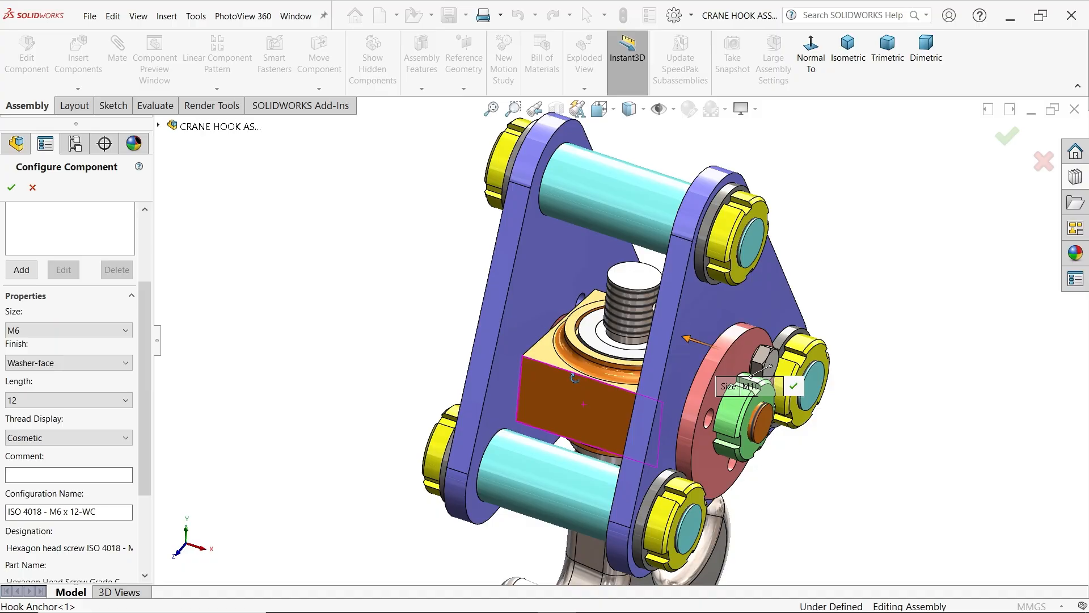
middle_click_drag(574, 377, 530, 354)
scroll(731, 455, "down", 1)
scroll(731, 454, "down", 2)
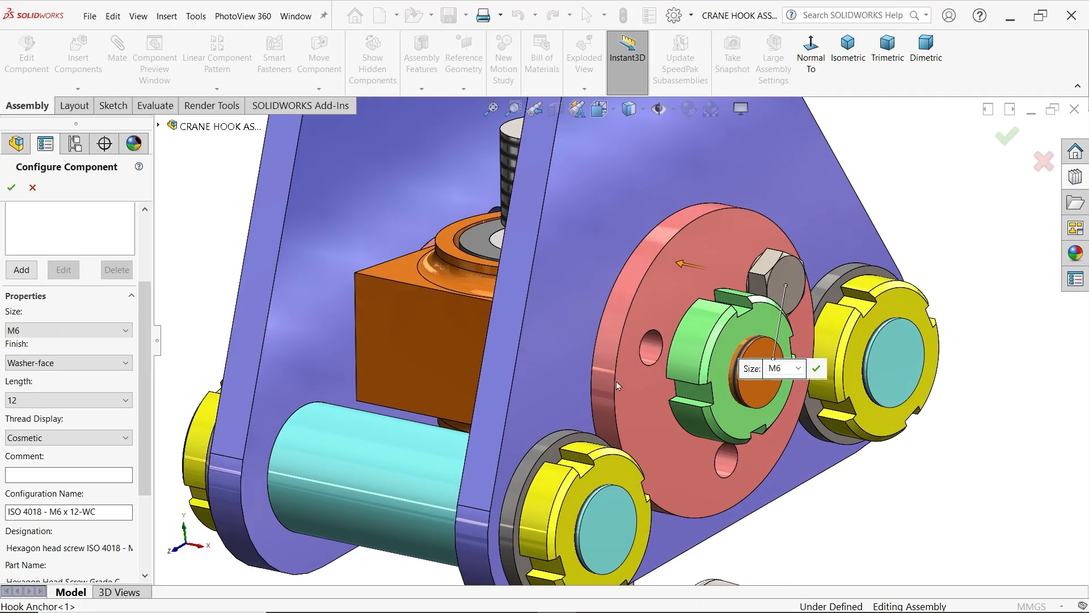
left_click(11, 188)
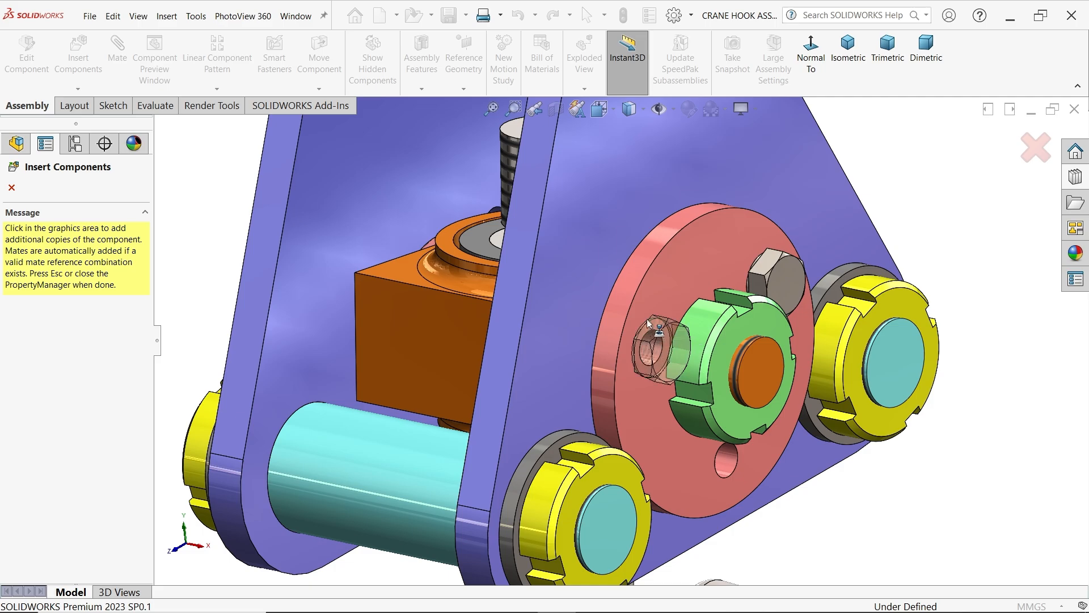
Place copies of the M6 hex screw in the end bush's two remaining holes and finish inserting
left_click(649, 324)
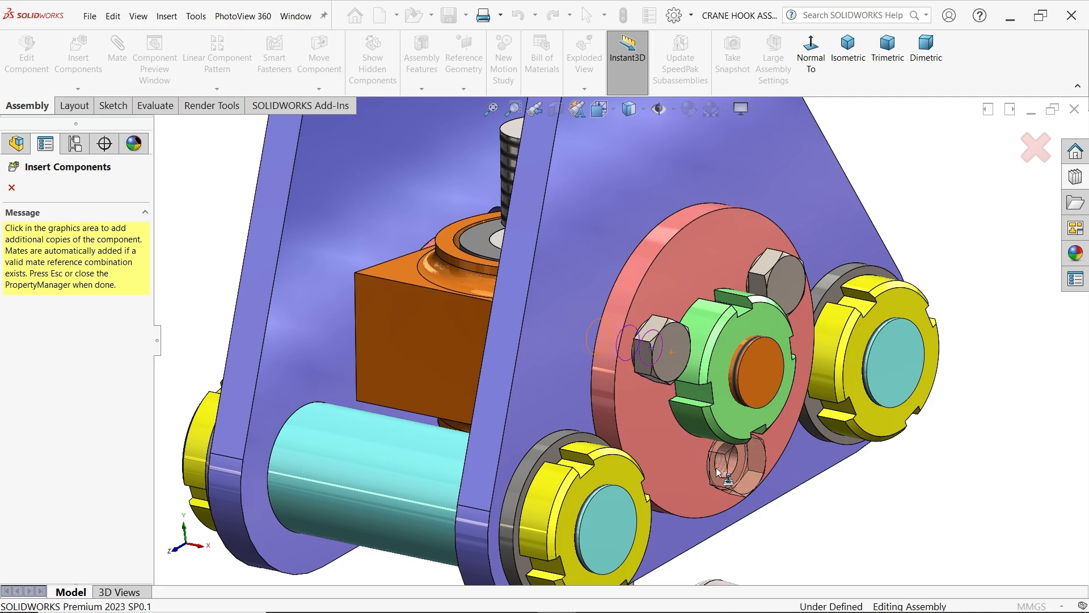
left_click(709, 470)
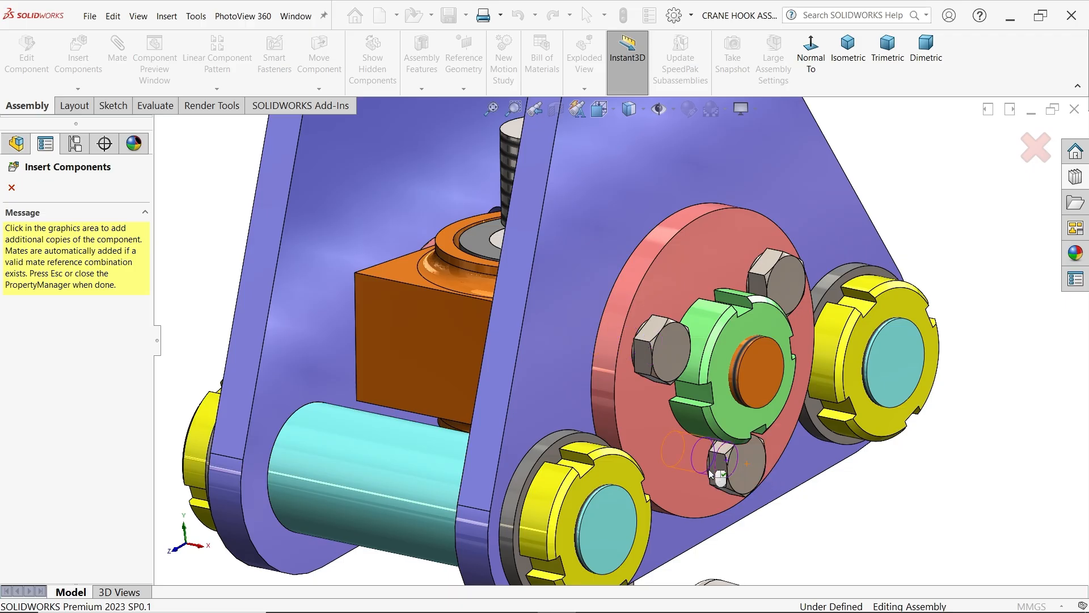
key("Escape")
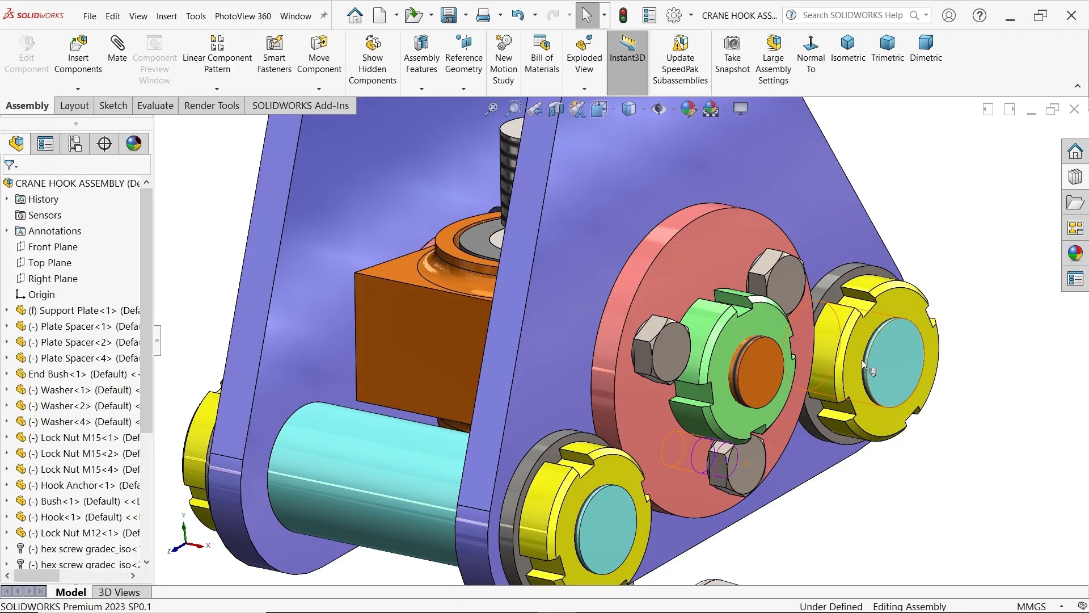
Rotate the hex screws slightly about their own axes in the end bush holes to adjust their head orientation
middle_click_drag(809, 390, 749, 376)
scroll(686, 485, "down", 4)
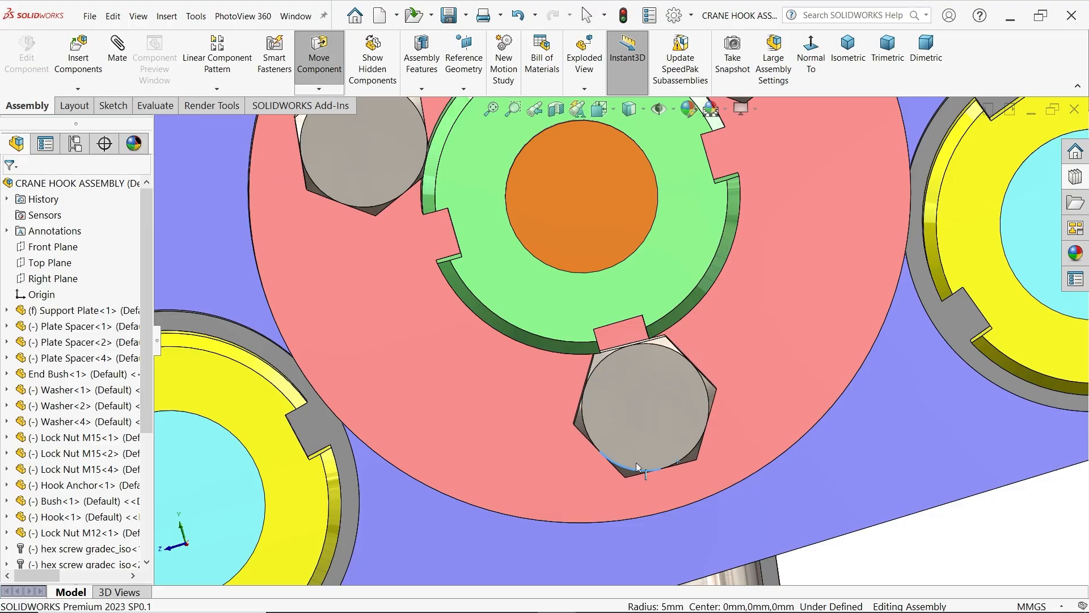
scroll(708, 366, "up", 3)
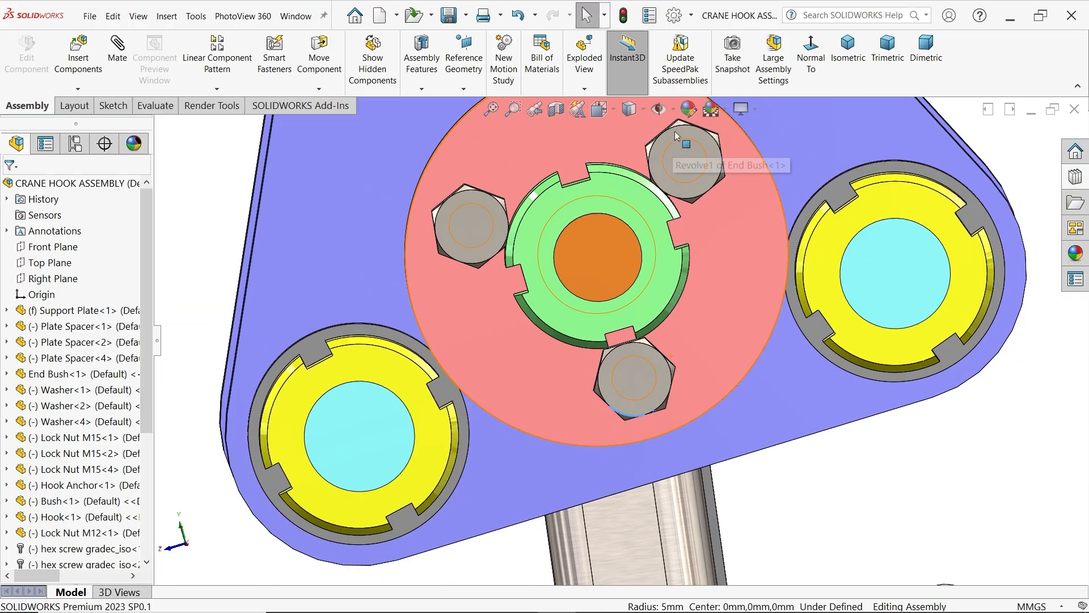
scroll(675, 131, "down", 3)
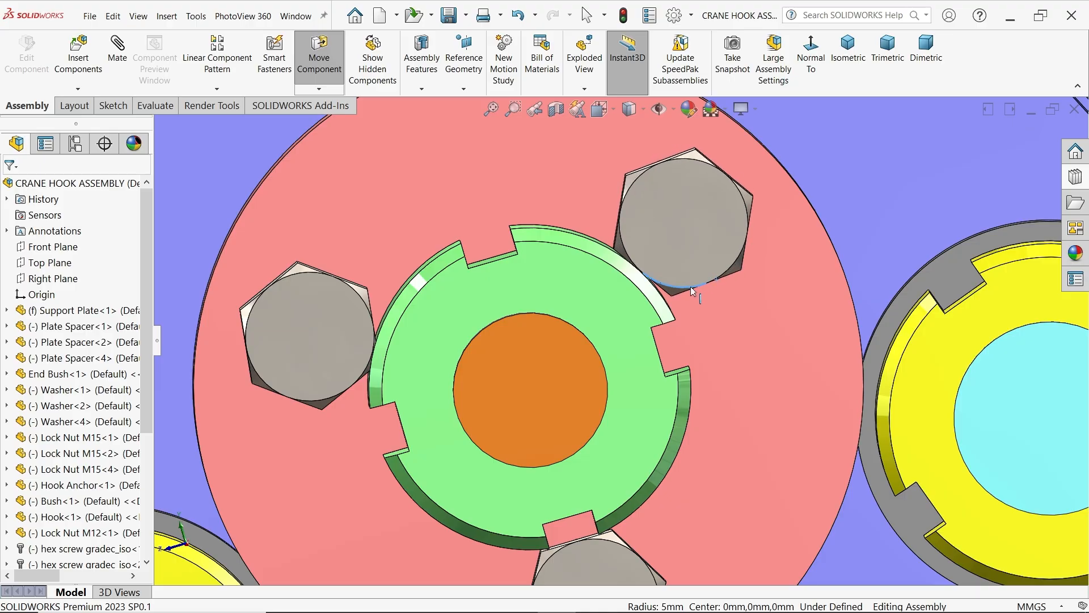
key("Escape")
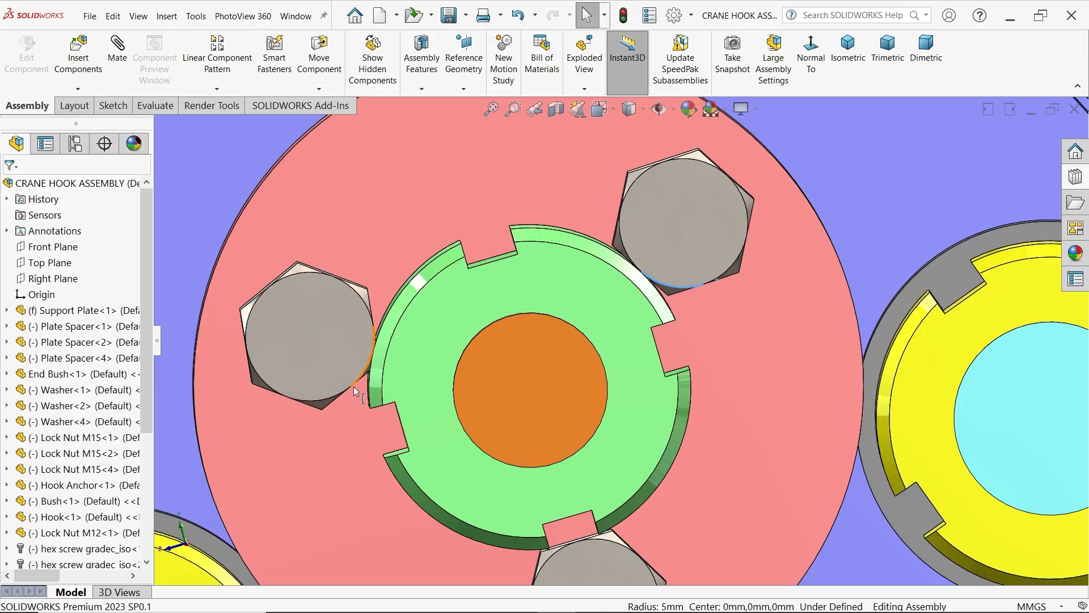
left_click_drag(352, 386, 326, 397)
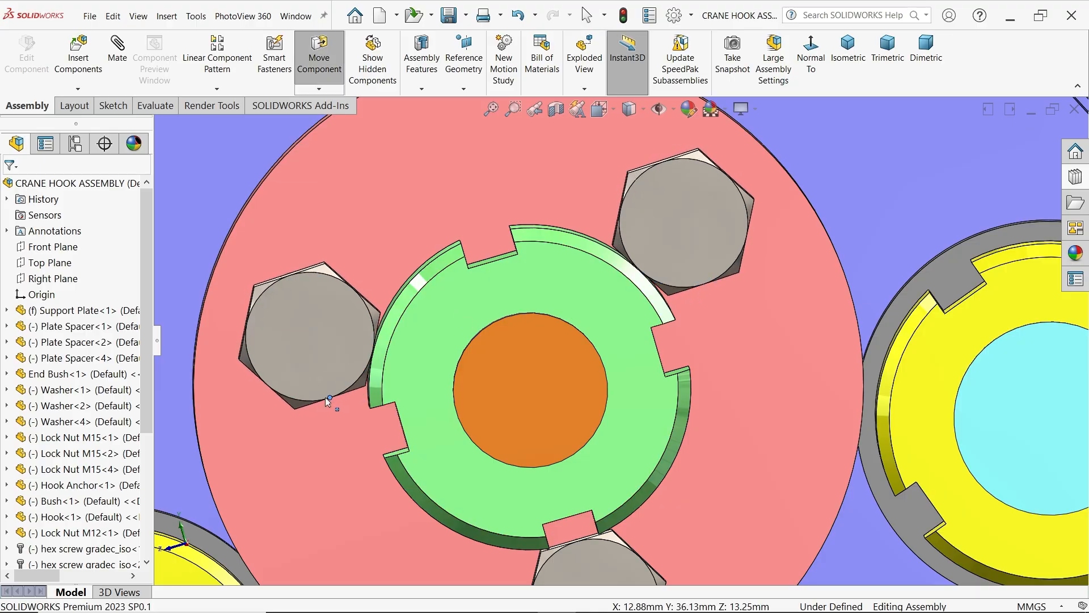
scroll(773, 339, "up", 4)
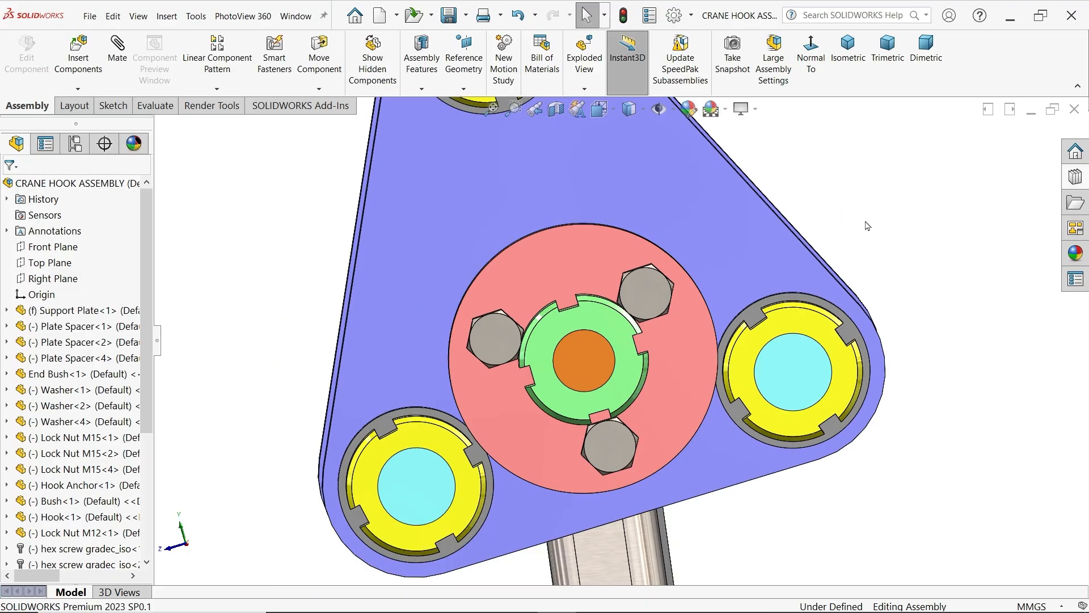
Start mirroring components about the Right Plane of the plate spacer between the support plates
key("ctrl+7")
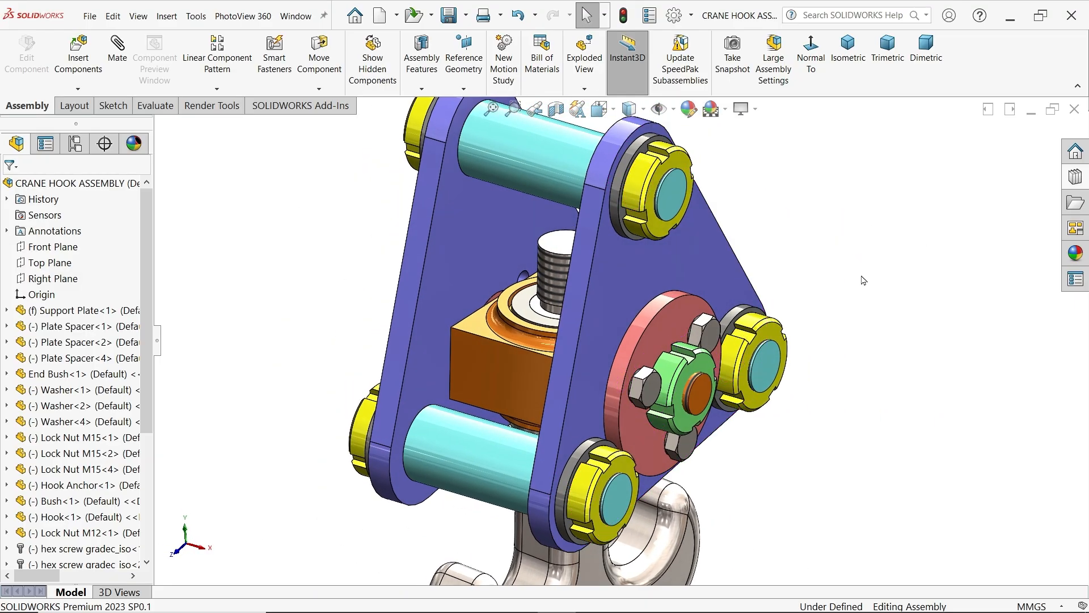
scroll(783, 285, "up", 3)
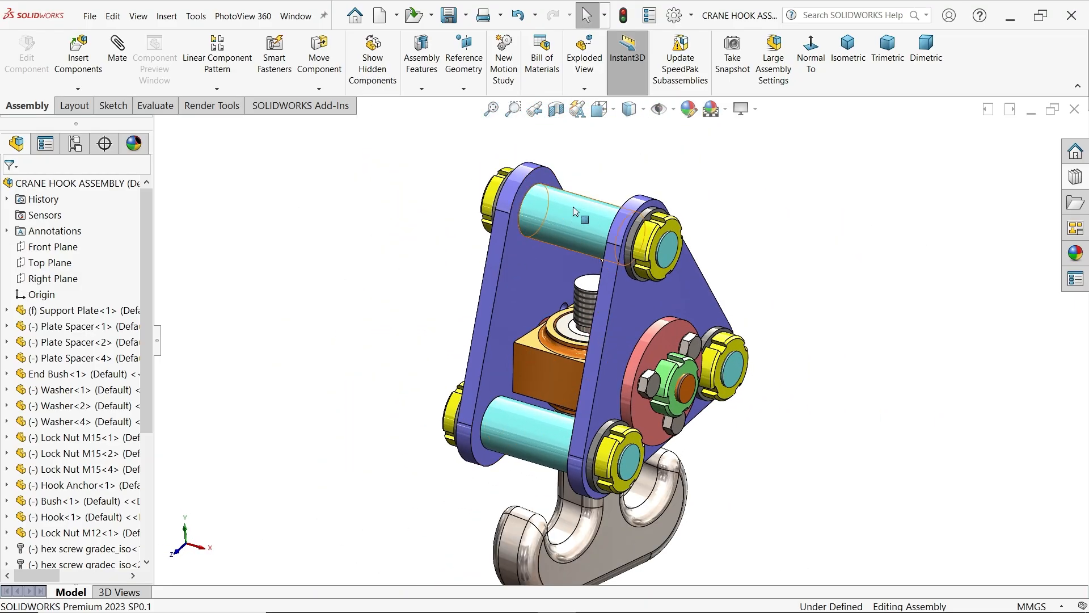
left_click(576, 212)
left_click(8, 327)
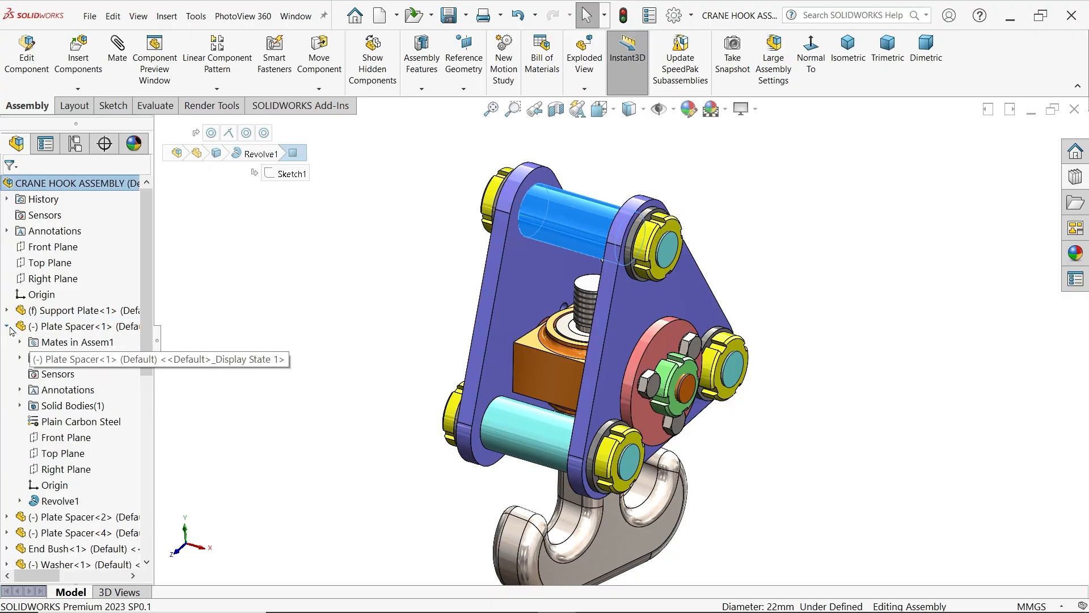
left_click(68, 472)
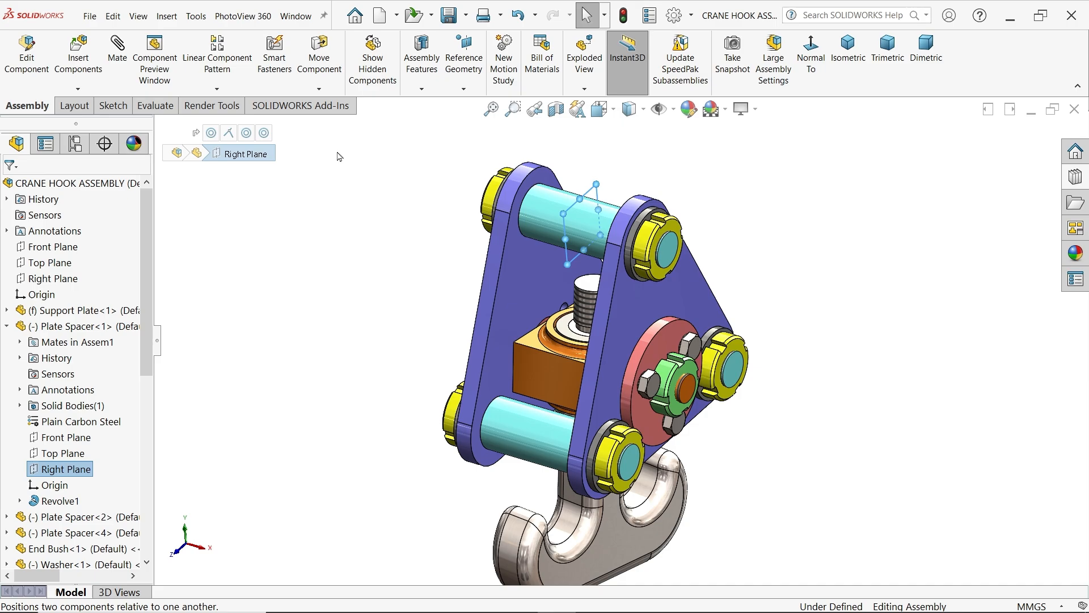
left_click(216, 89)
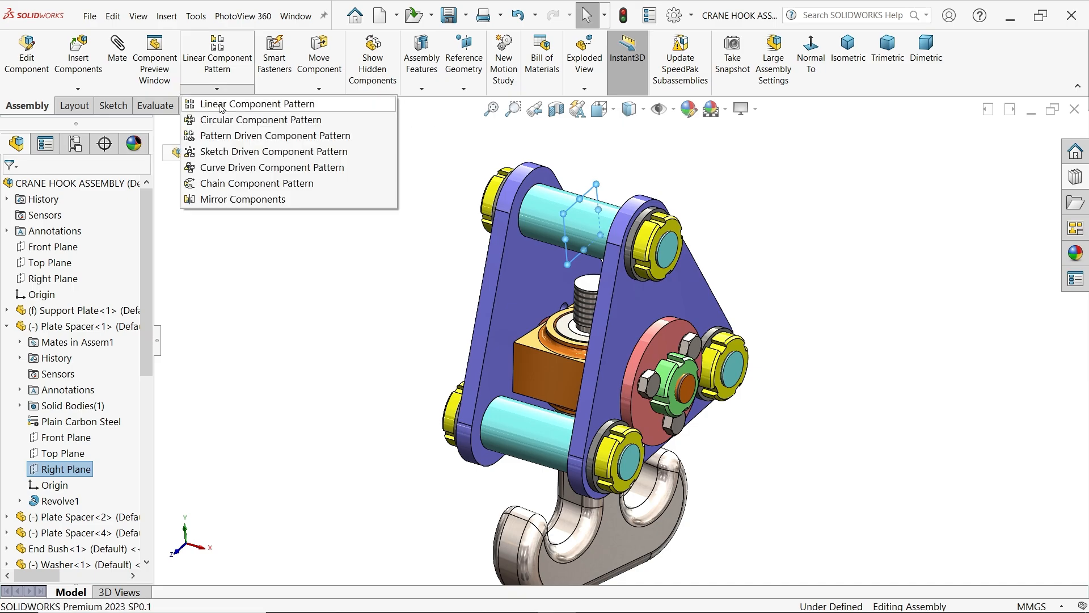
left_click(241, 200)
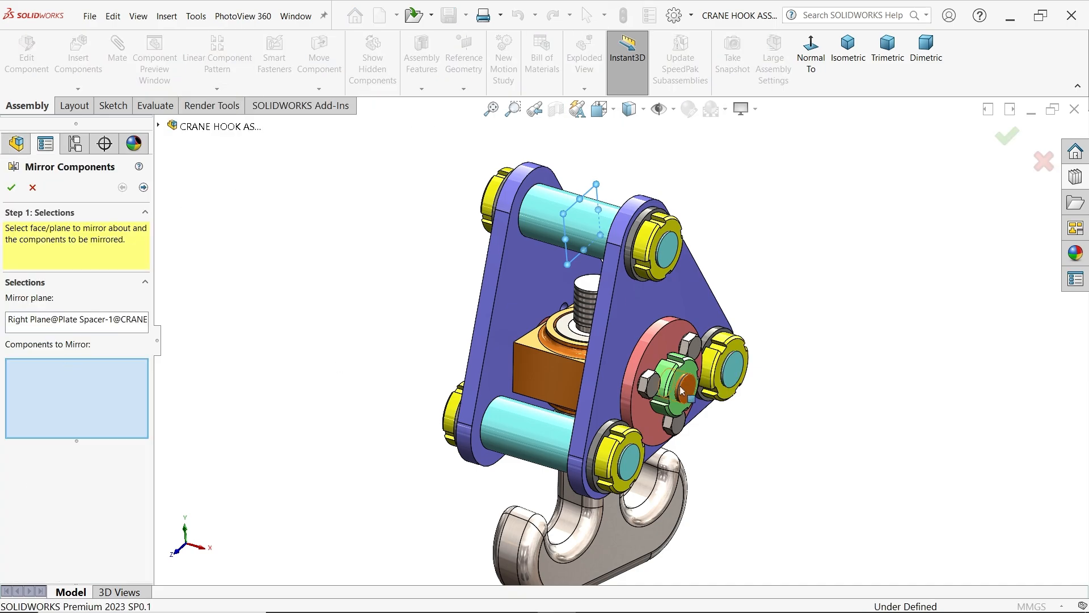
Mirror the three hex screws and the M12 lock nut onto the opposite end bush, using the Center of bounding box mirror type
scroll(682, 390, "down", 5)
left_click(554, 381)
left_click(716, 249)
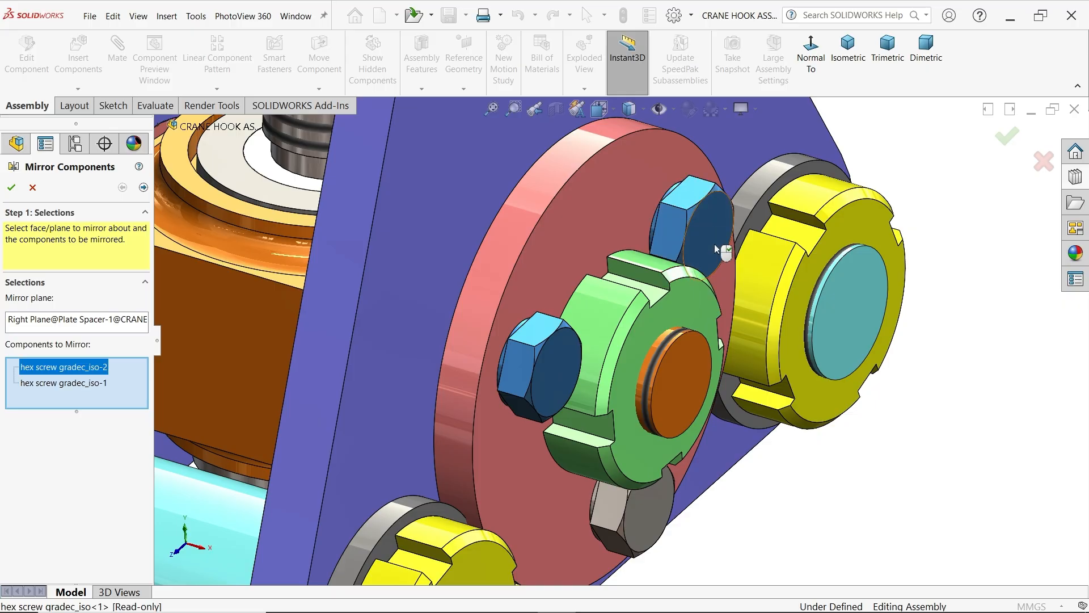
left_click(639, 530)
left_click(636, 364)
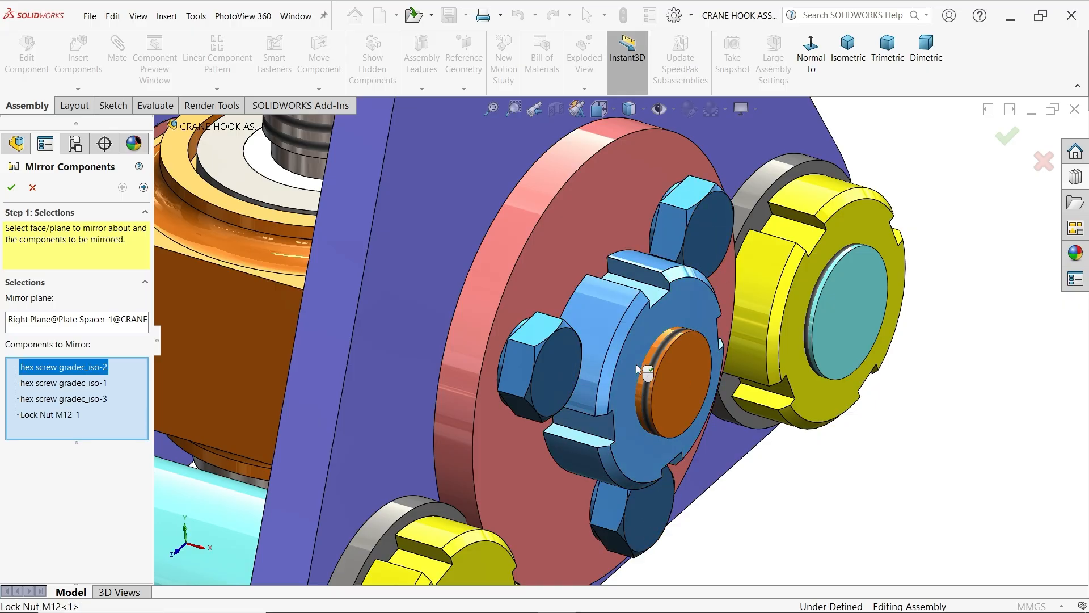
left_click(143, 188)
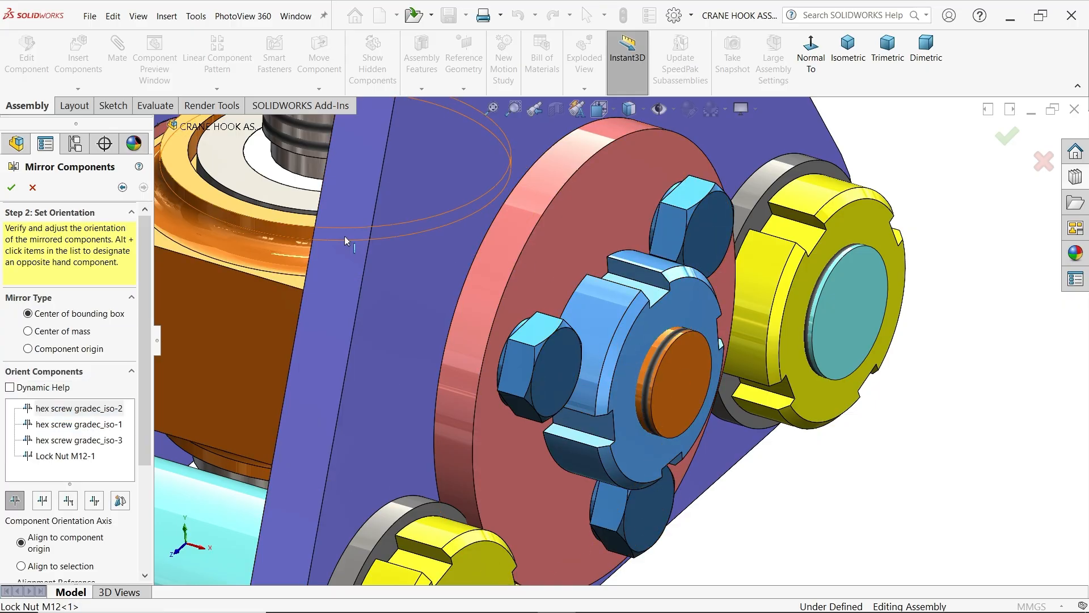
key("f")
middle_click_drag(352, 236, 495, 271)
scroll(216, 267, "down", 4)
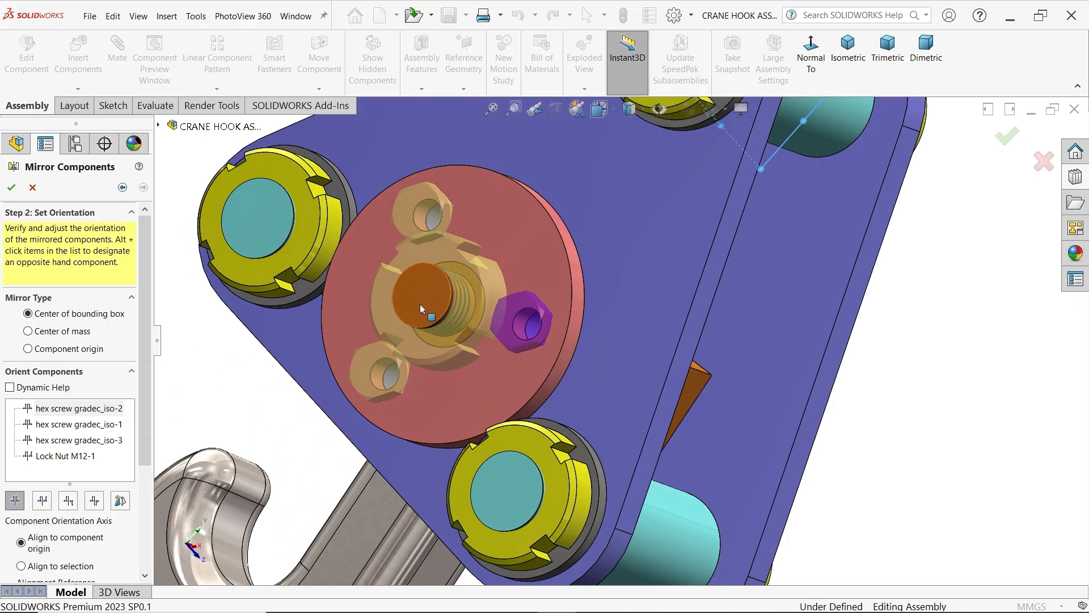
left_click(12, 188)
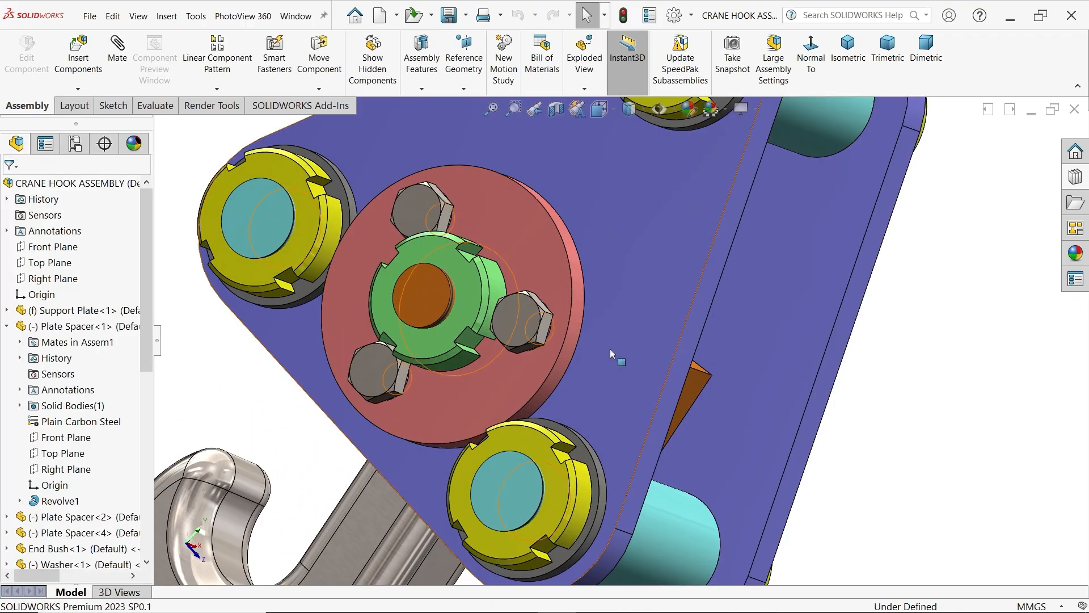
Examine the mirrored screws and lock nut and the fit of the hook anchor between the support plates
middle_click_drag(615, 357, 505, 337)
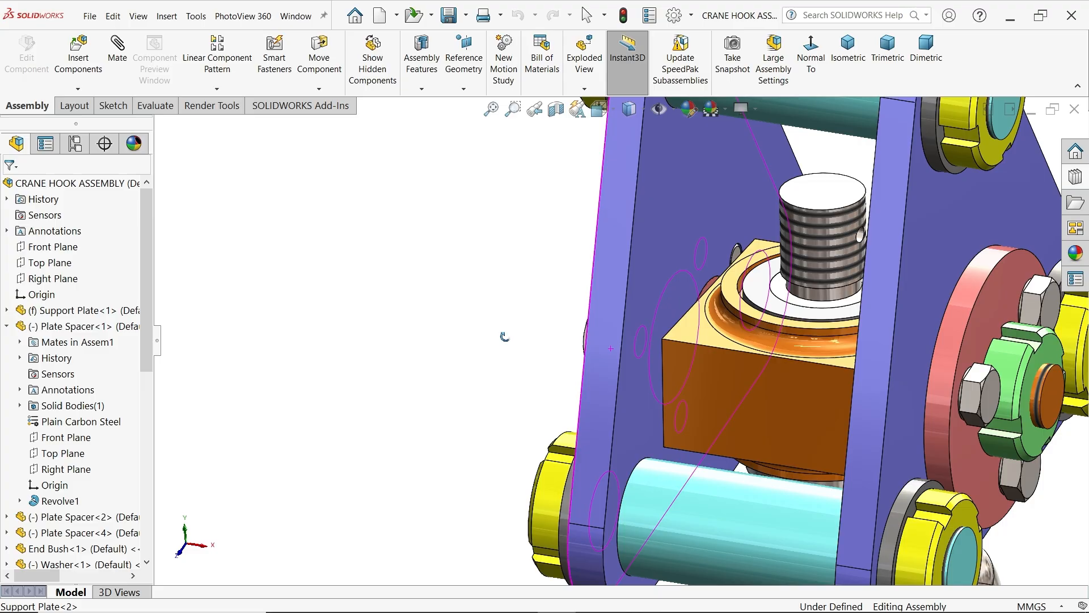
scroll(493, 325, "down", 10)
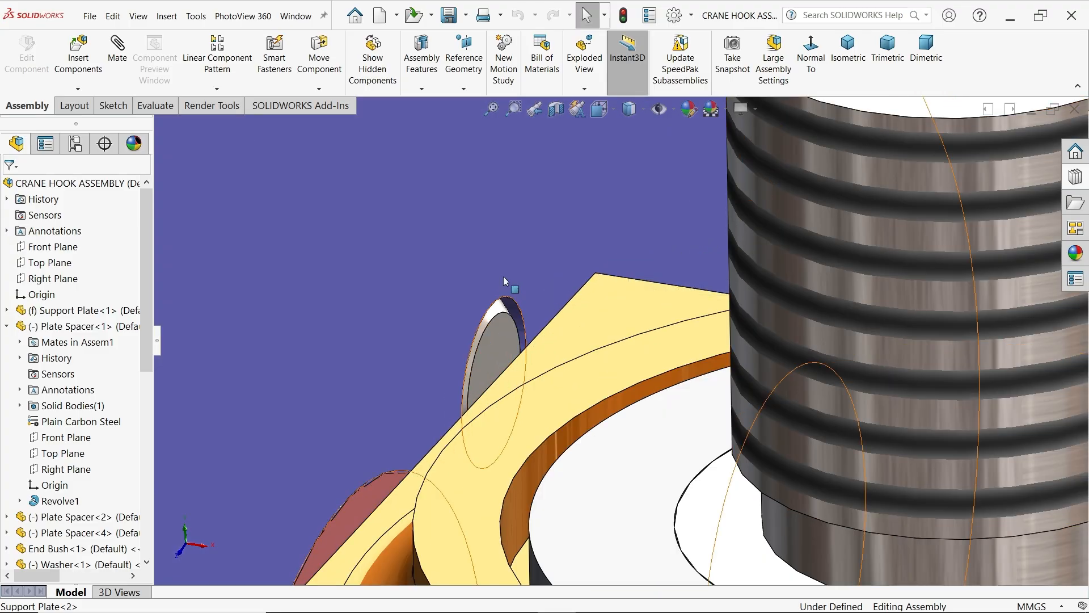
scroll(504, 280, "up", 10)
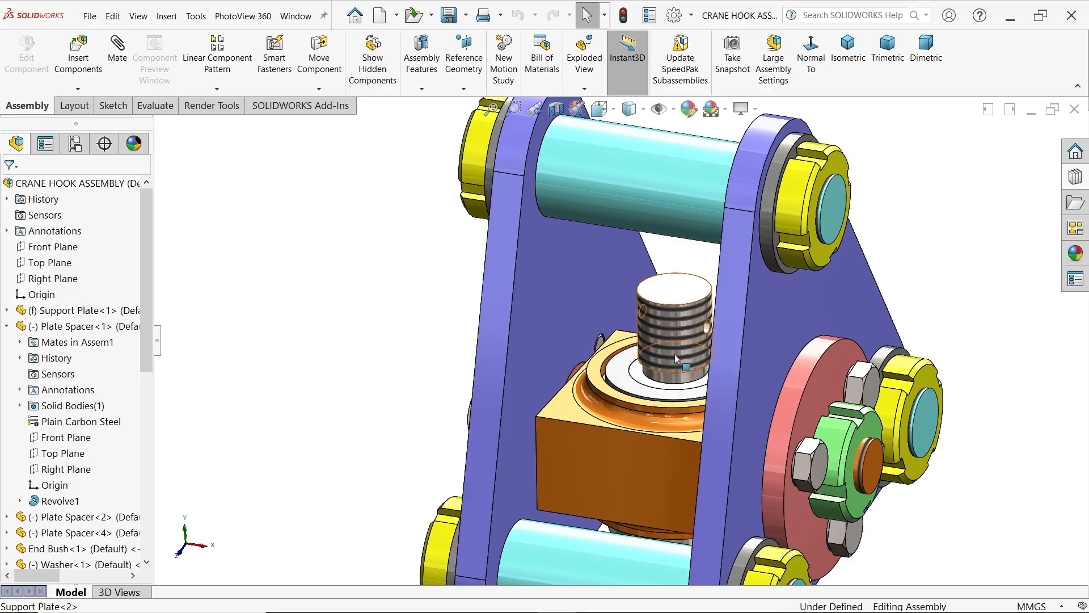
scroll(676, 359, "up", 5)
key("ctrl+7")
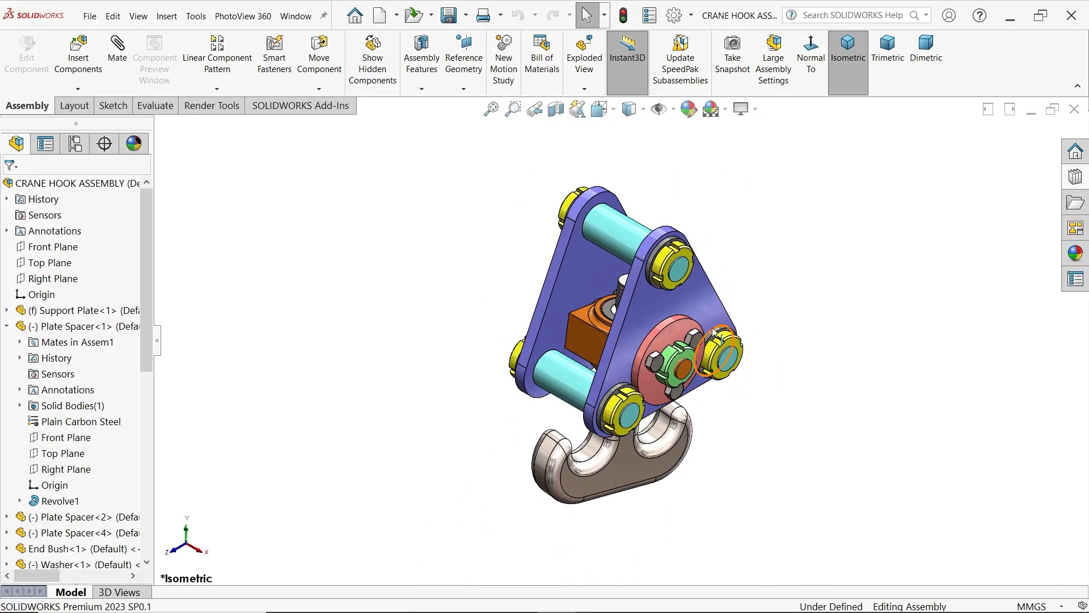
scroll(645, 340, "down", 3)
middle_click_drag(745, 436, 686, 356)
View the support plate face-on, then shift the hook and the hook anchor slightly to adjust their alignment
left_click(703, 262)
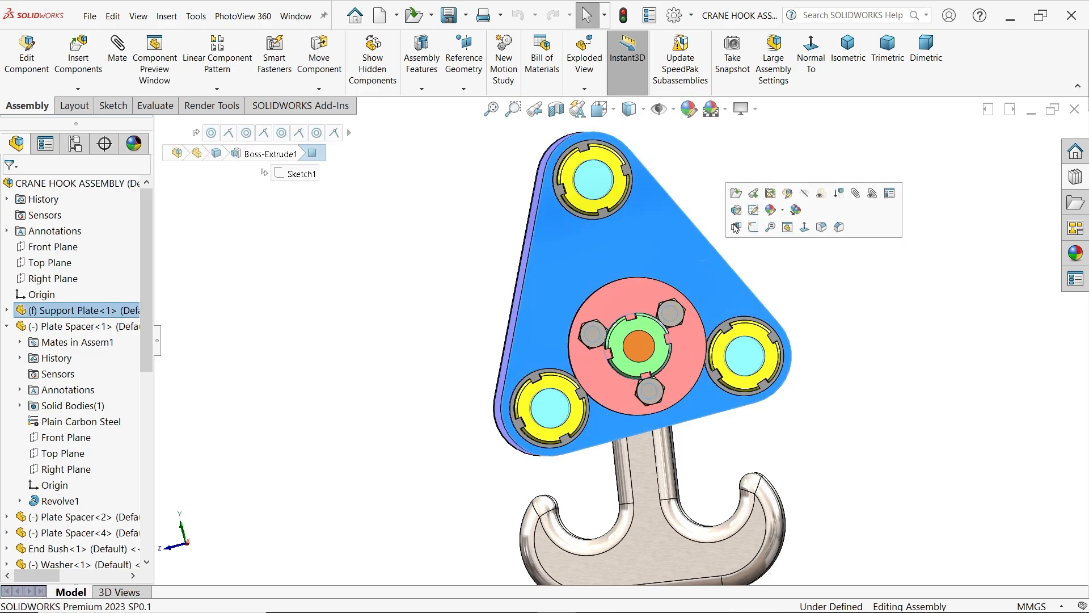
left_click(805, 229)
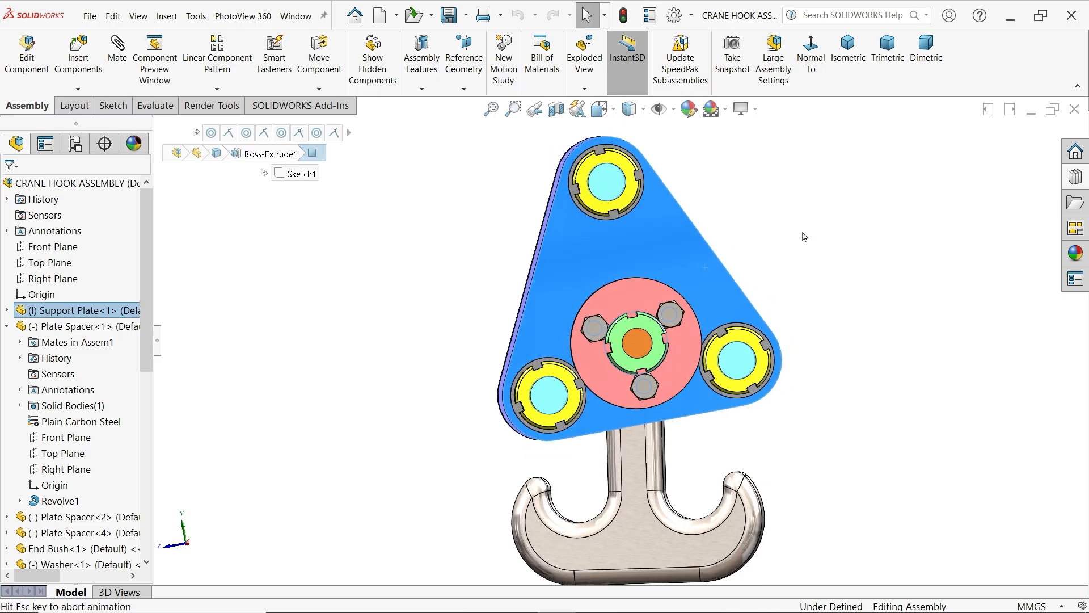
left_click_drag(622, 502, 636, 498)
middle_click_drag(834, 374, 863, 462)
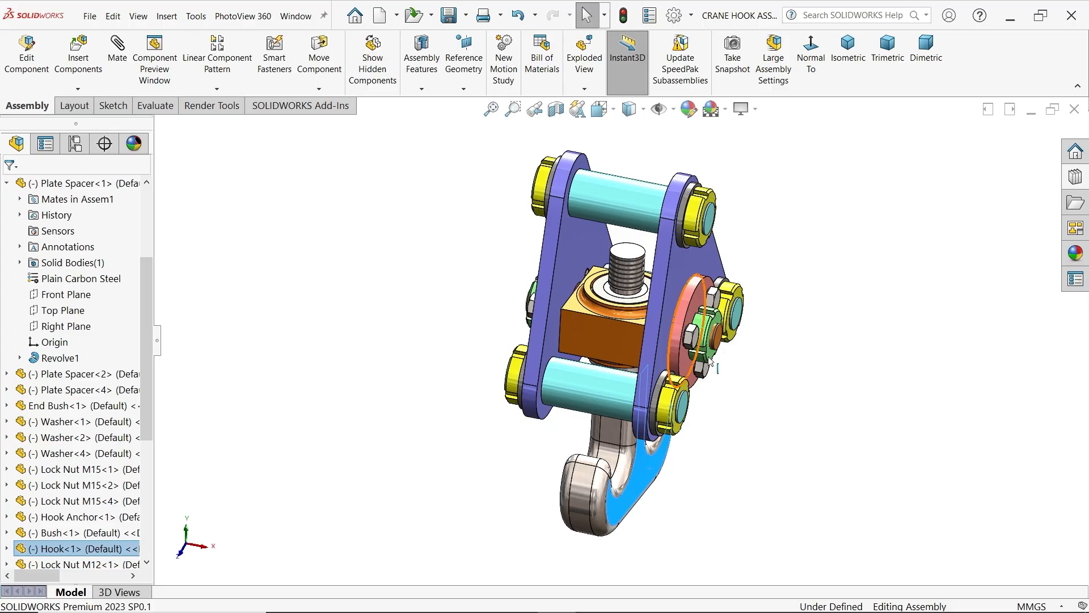
middle_click_drag(712, 362, 762, 372)
scroll(672, 360, "down", 3)
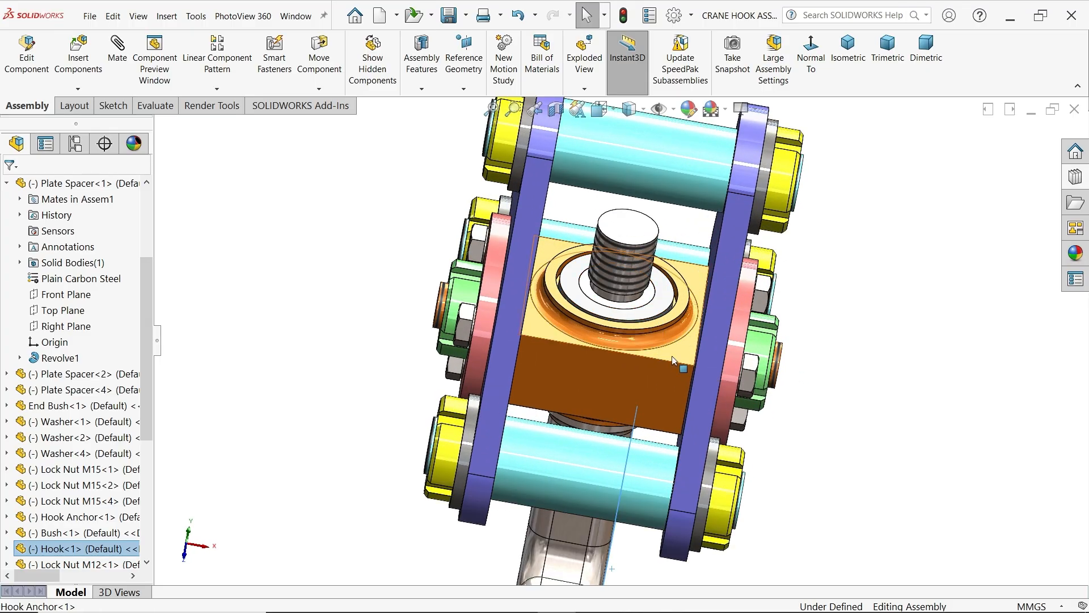
left_click_drag(673, 361, 685, 369)
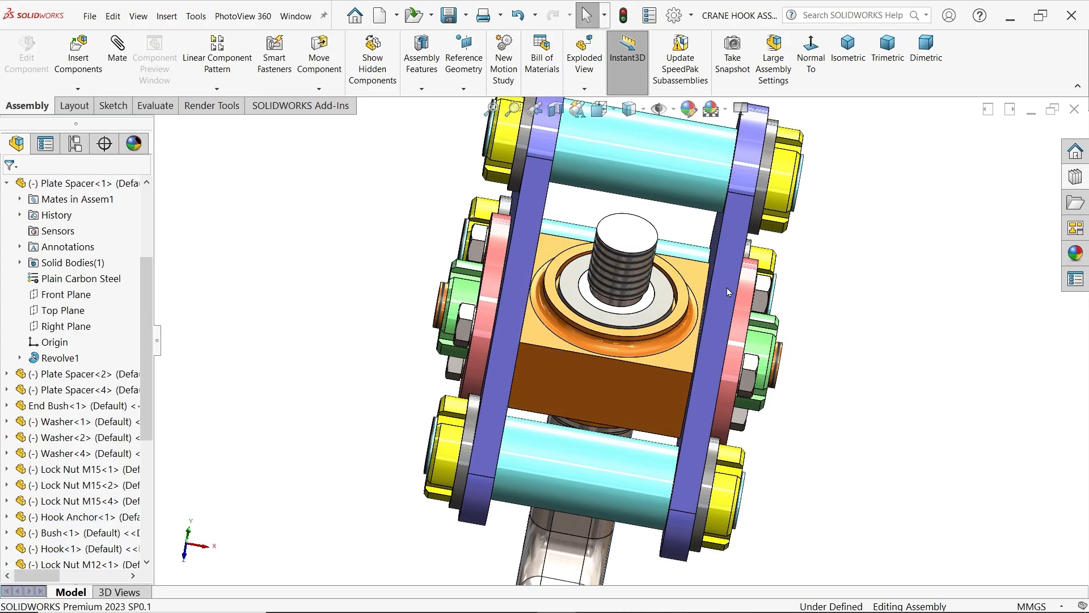
Insert the Washer part, rotated 90° about X, and place it in free space beside the assembly
left_click(79, 54)
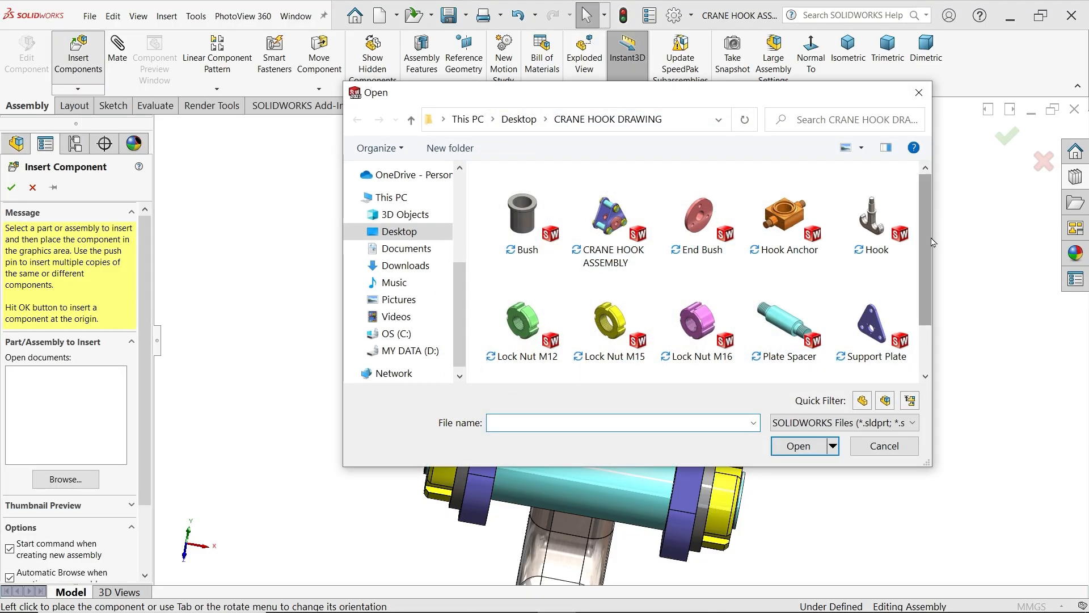
left_click_drag(928, 244, 930, 312)
left_click(522, 340)
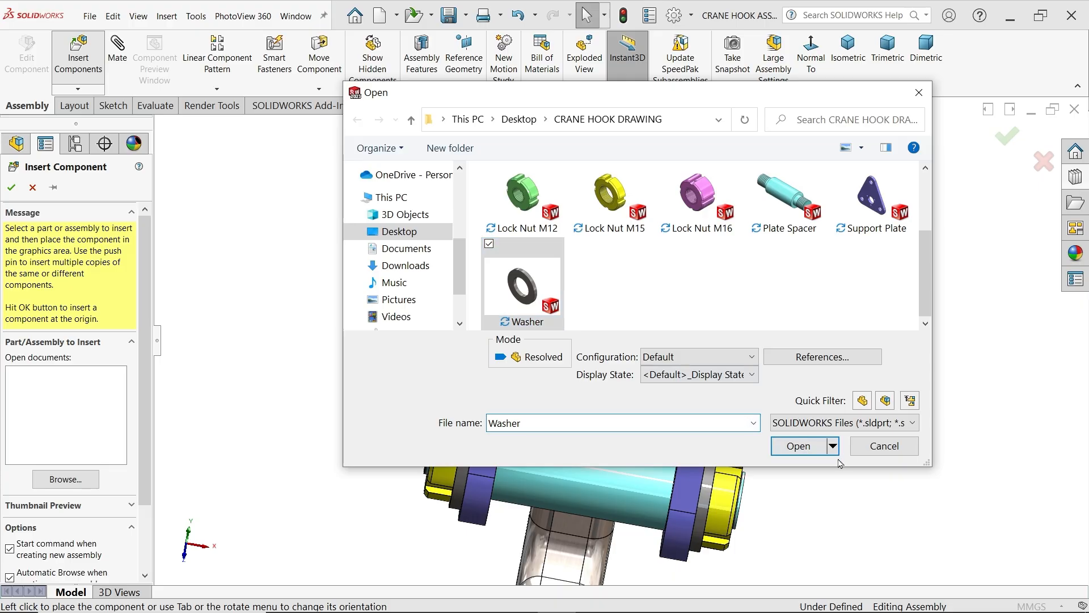
left_click(799, 446)
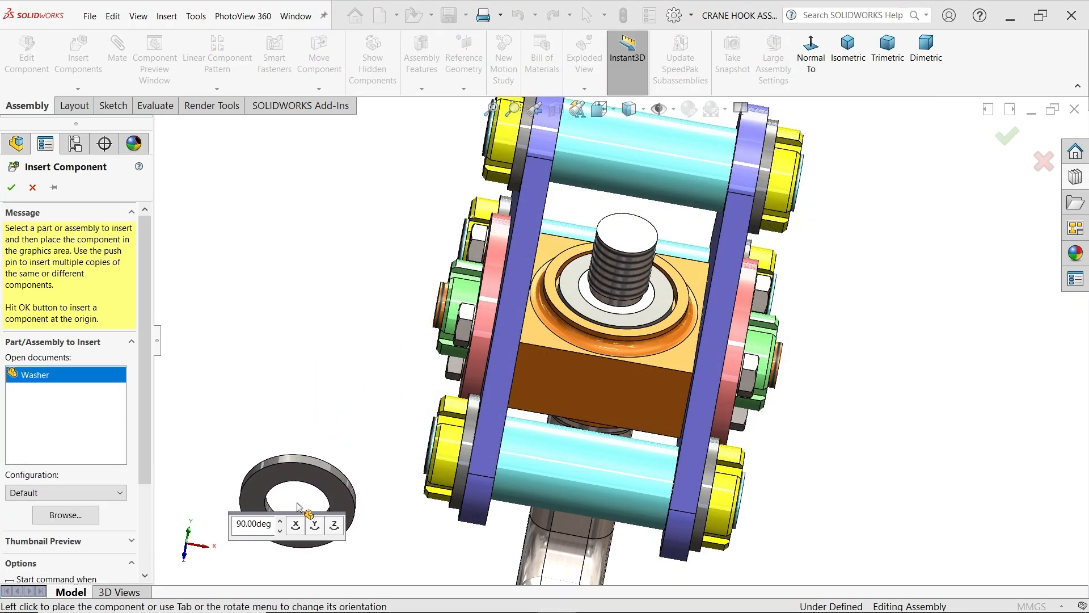
left_click(296, 526)
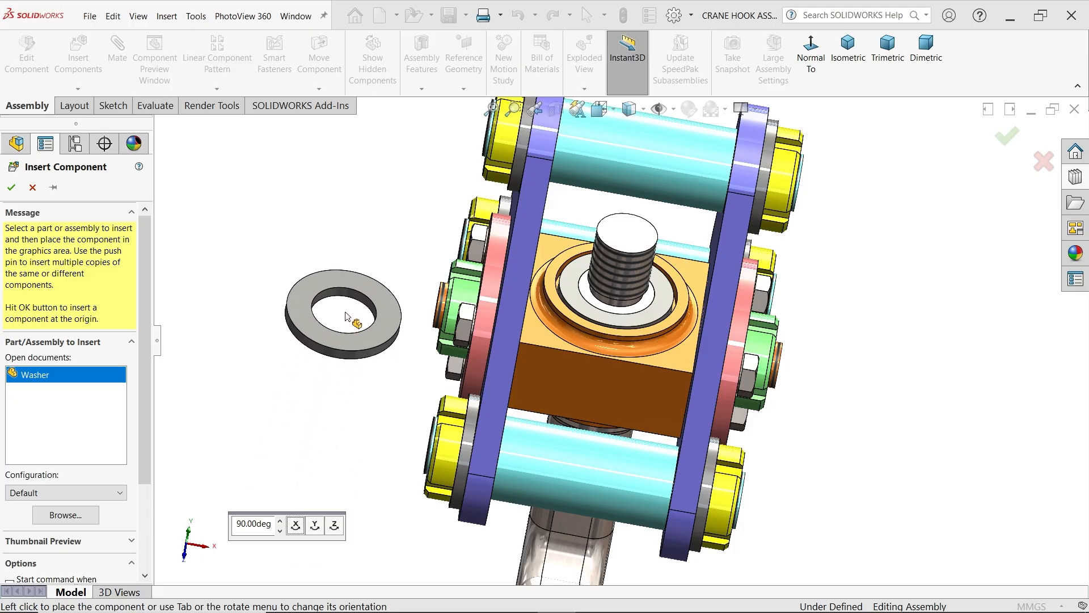
left_click(338, 229)
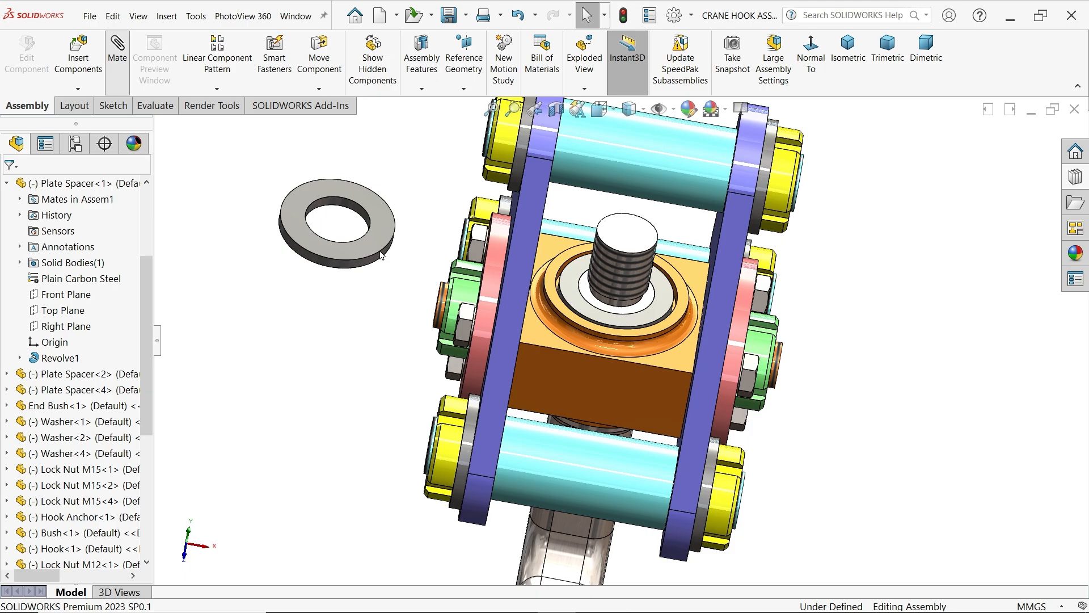
Add a concentric mate between the new washer's hole and the hook's threaded shank
scroll(445, 233, "down", 3)
left_click(310, 197)
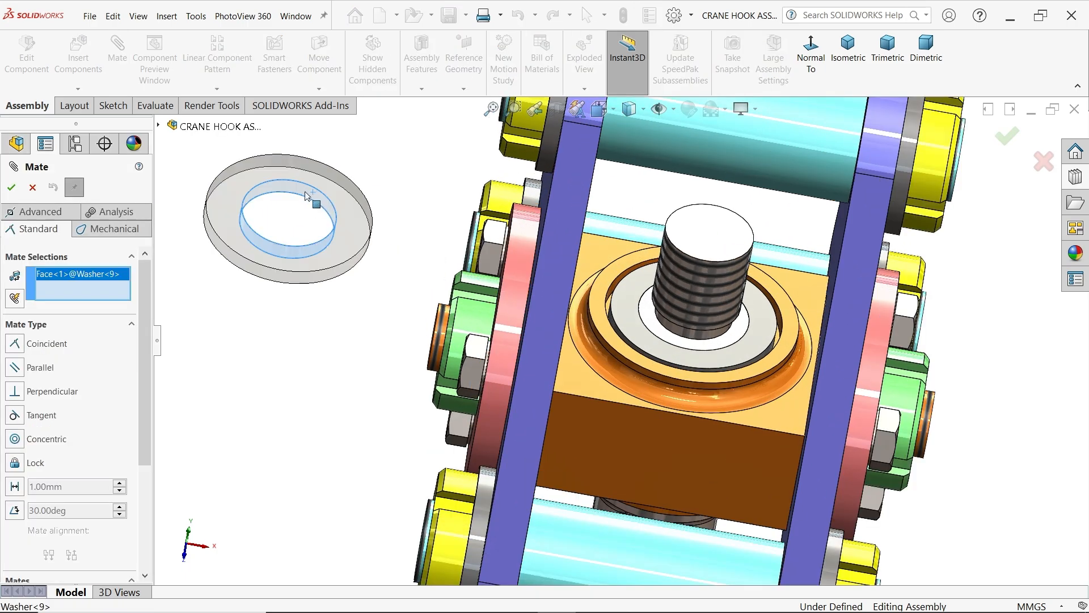
left_click(716, 286)
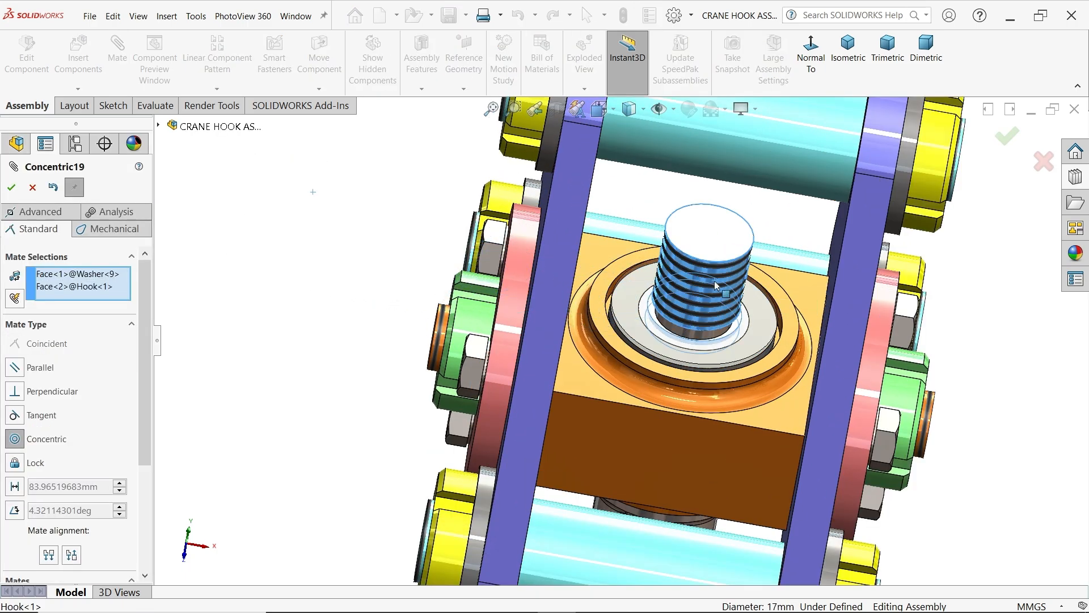
middle_click_drag(785, 362, 862, 273)
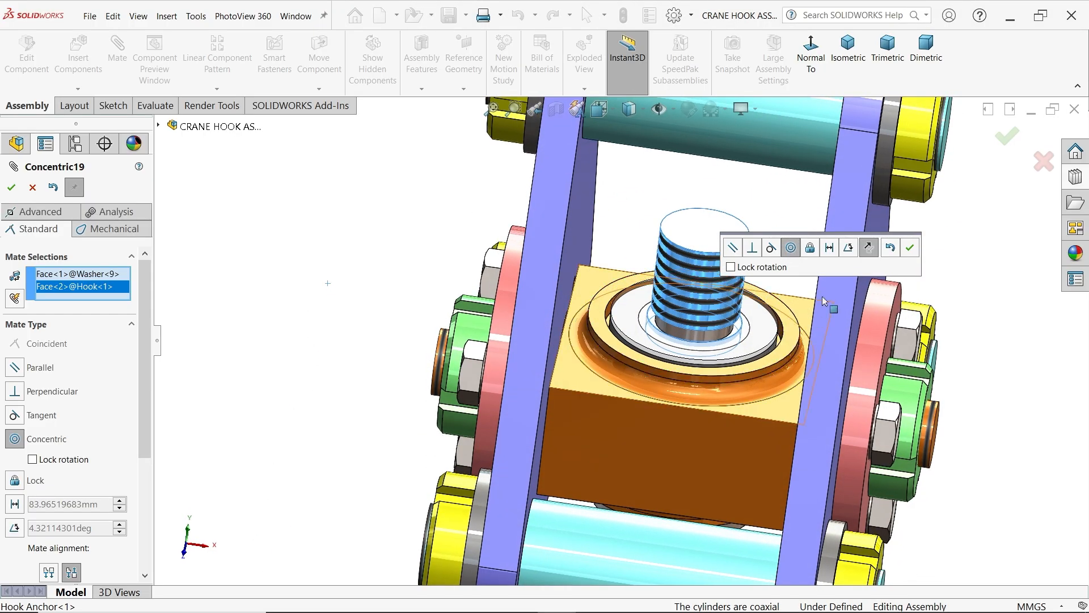
left_click(910, 250)
Raise the washer along the shank, mate its underside coincident with the bush's top face, and finish mating
scroll(726, 355, "down", 3)
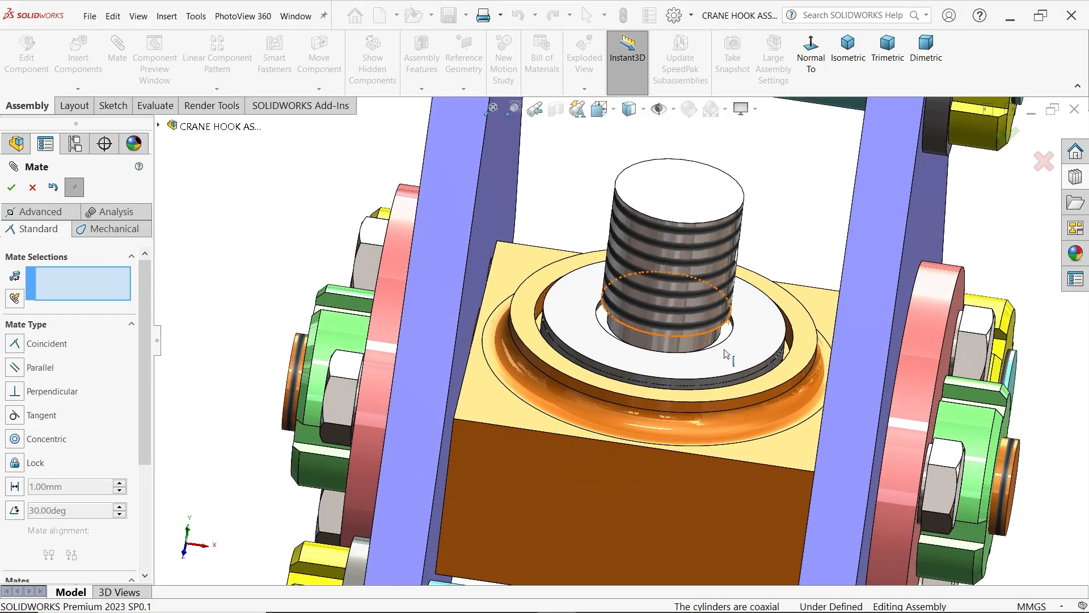
middle_click_drag(700, 373, 734, 363)
left_click_drag(761, 328, 770, 253)
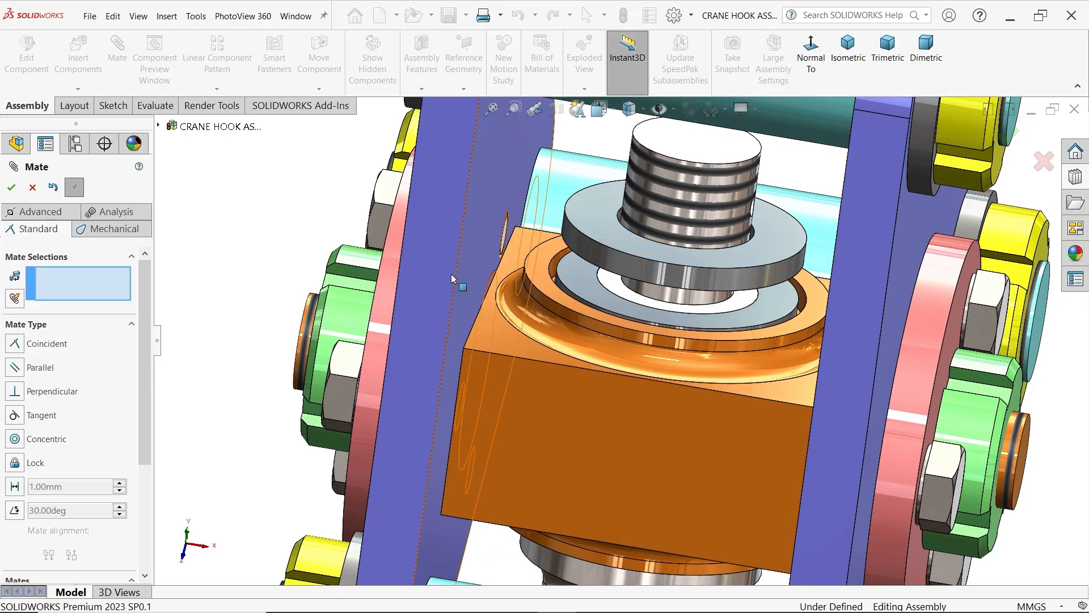
middle_click_drag(607, 317, 597, 278)
left_click(584, 271)
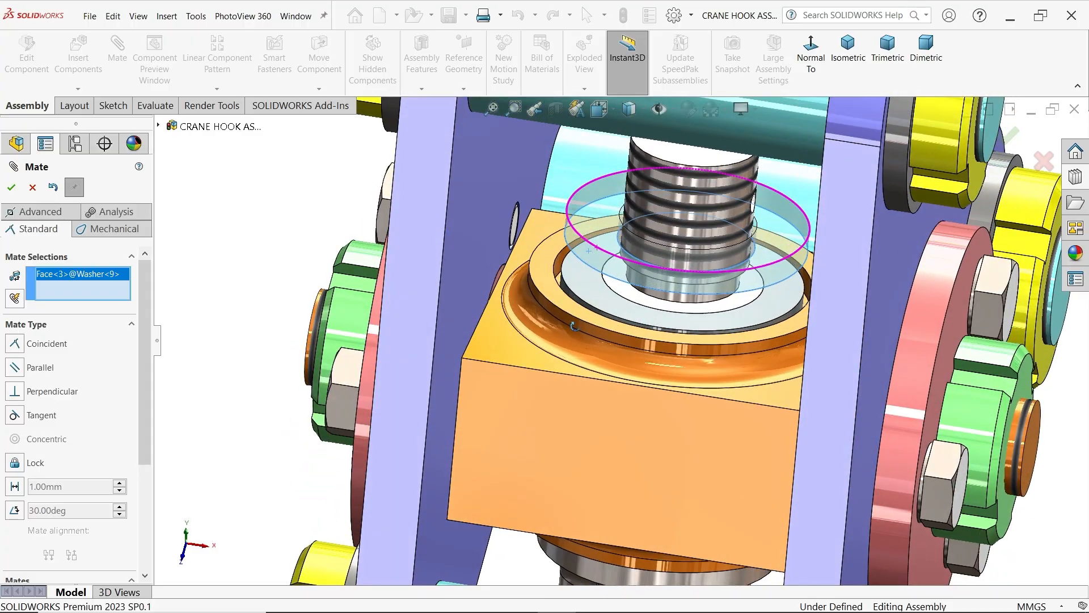
left_click(588, 286)
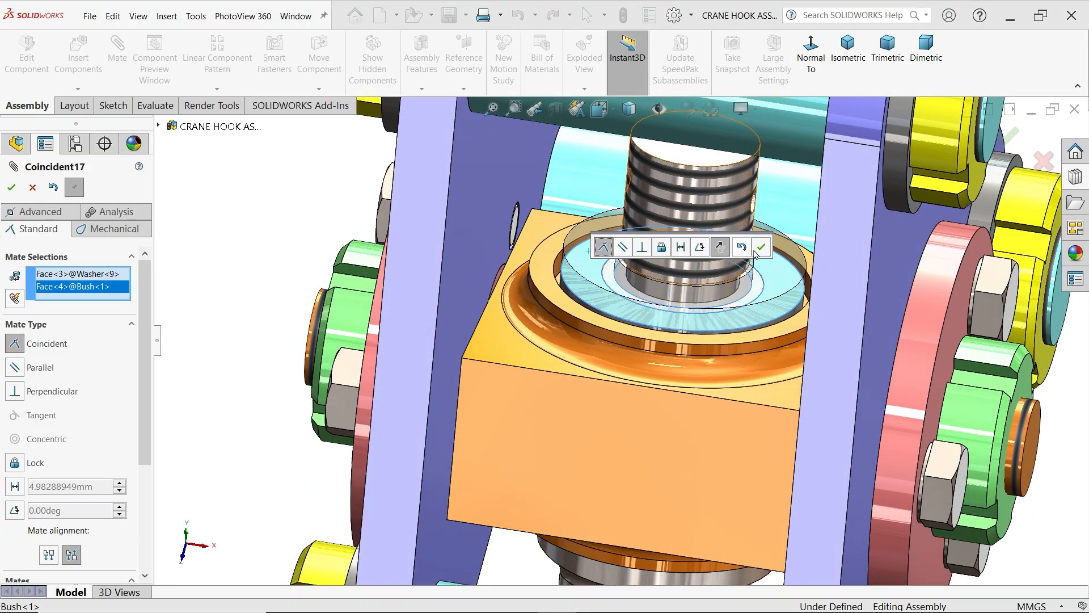
left_click(762, 248)
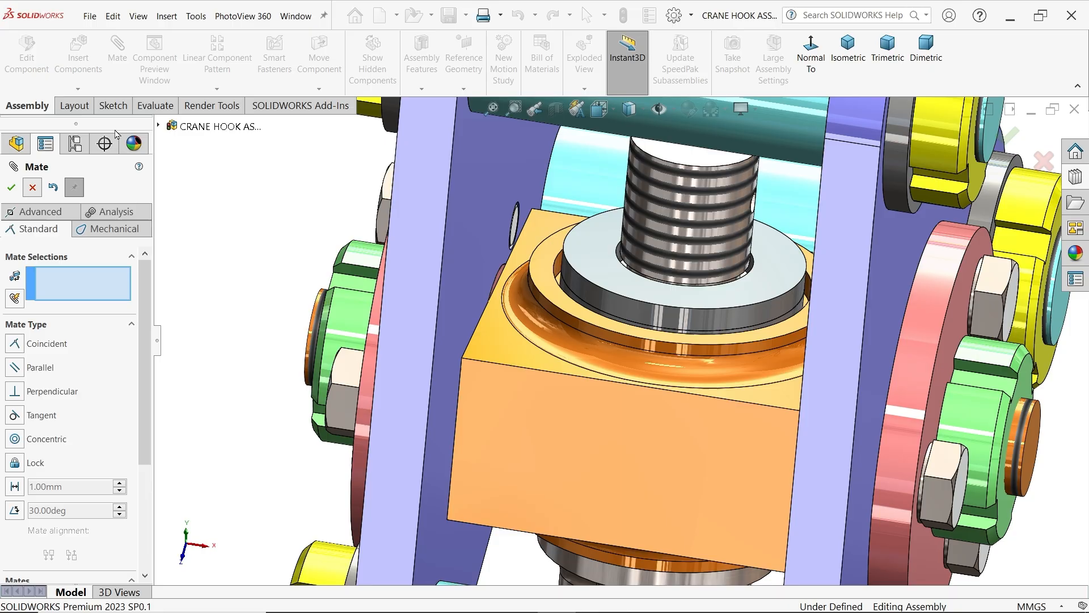
key("Escape")
Insert the Lock Nut M16 part into the assembly
left_click(77, 57)
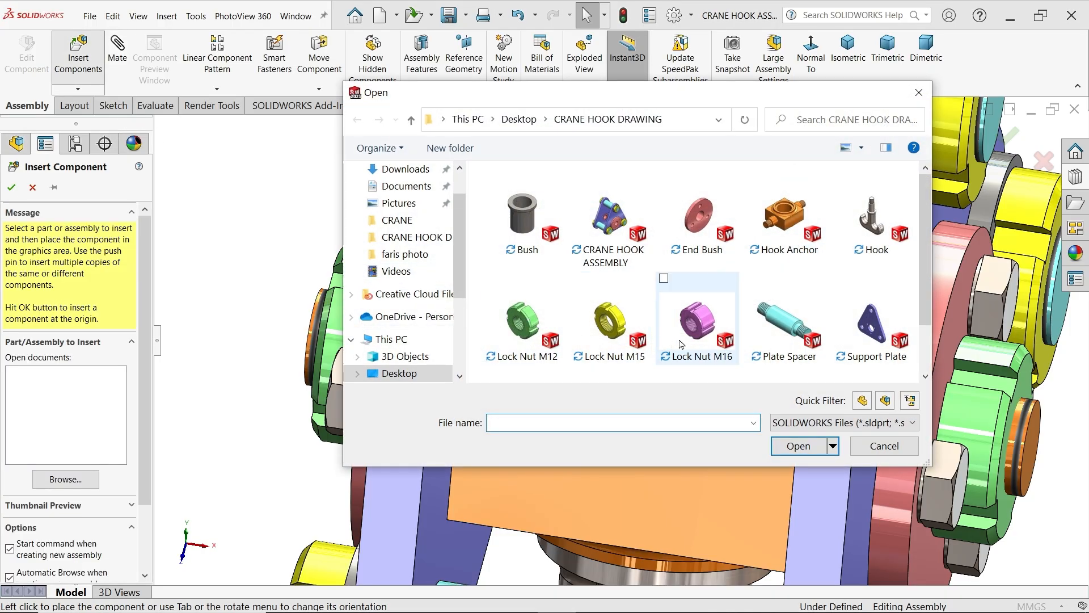
left_click(713, 326)
left_click(797, 447)
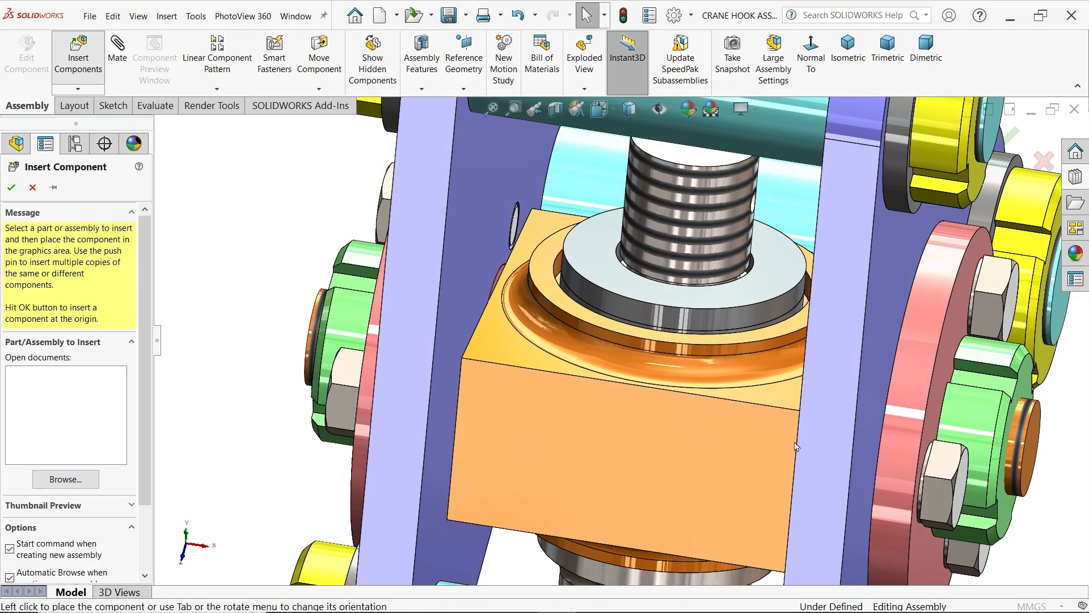
scroll(414, 321, "up", 3)
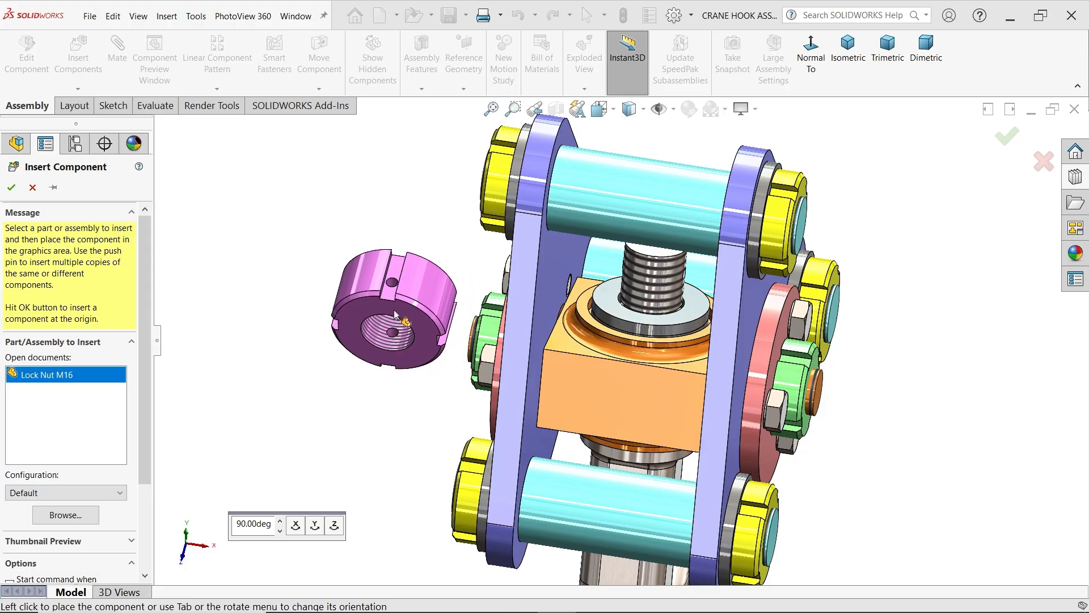
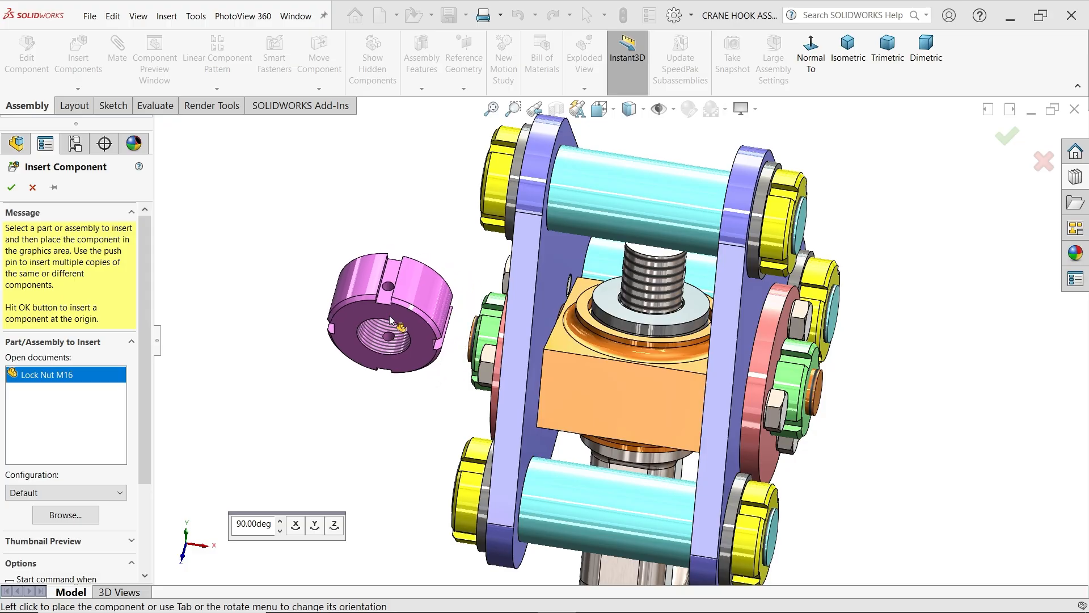
Rotate the Lock Nut M16 about X in 90° increments until its bore points upward, and place it beside the crane hook assembly
left_click(301, 522)
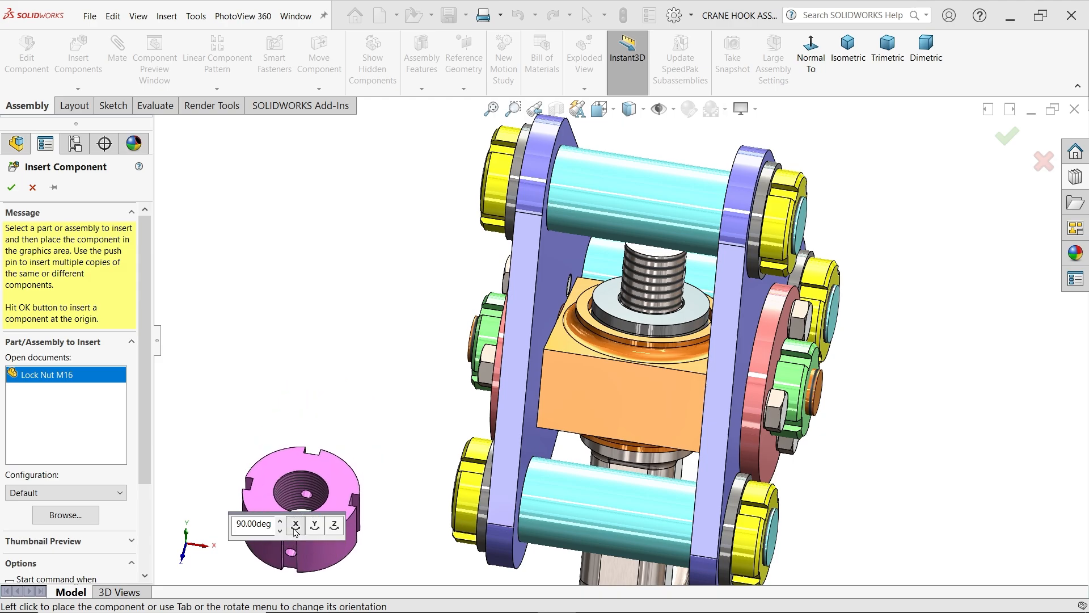
left_click(296, 527)
left_click(295, 526)
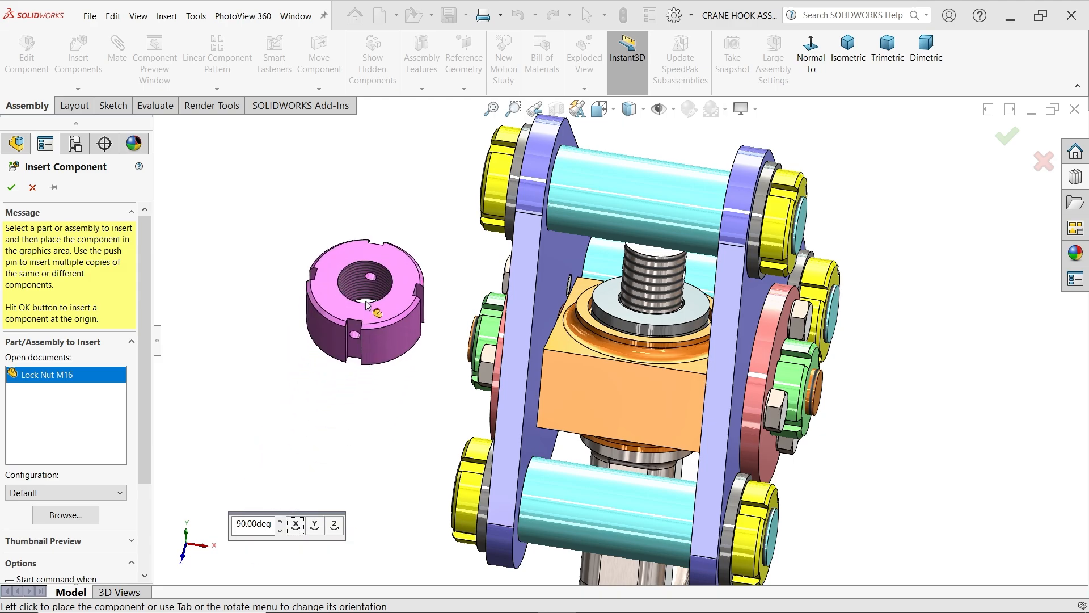
left_click(366, 305)
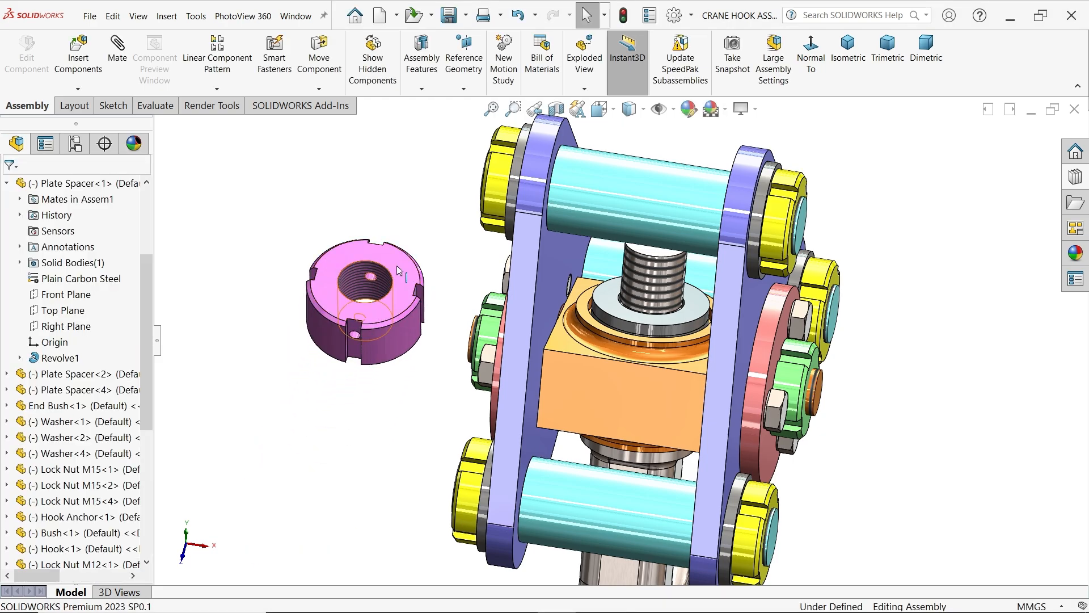
Mate the lock nut's threaded bore concentric with the hook's threaded shank
scroll(403, 273, "down", 3)
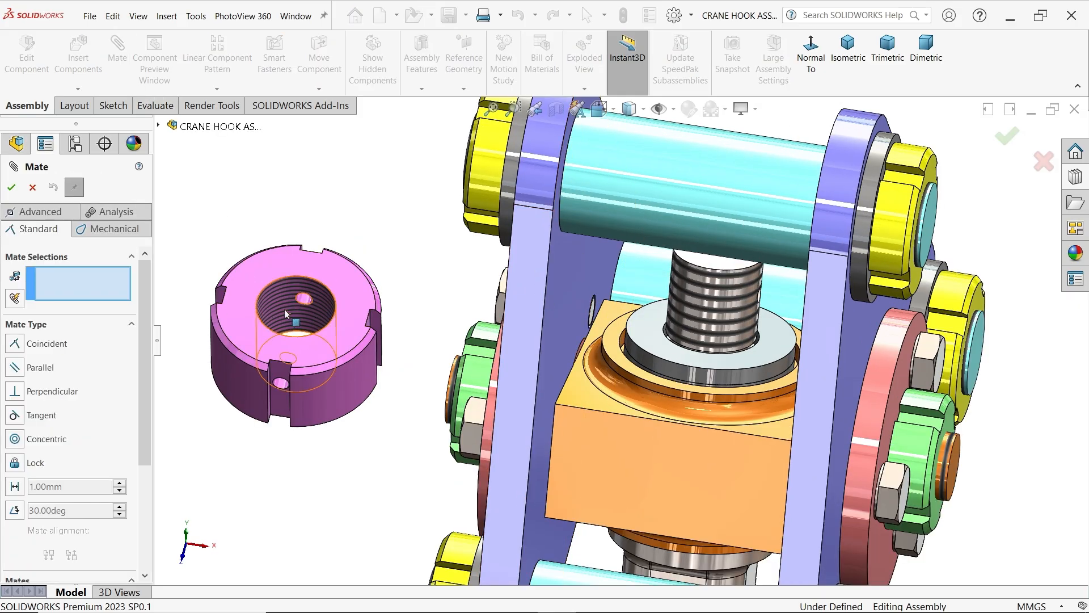
left_click(300, 295)
left_click(706, 298)
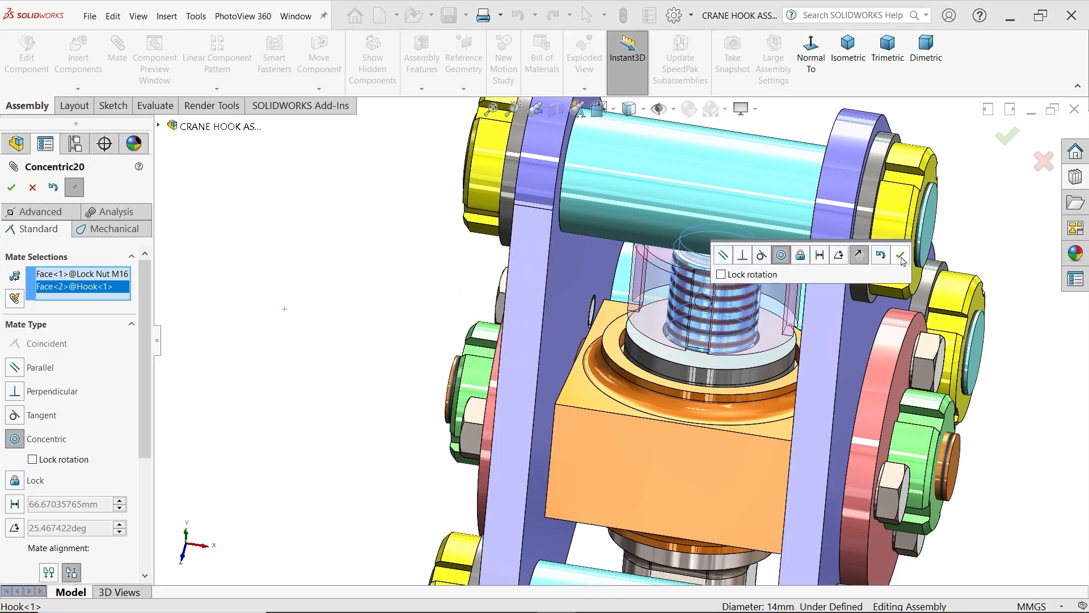
left_click(901, 256)
Slide the lock nut along the hook's shank until the cross holes of both the shank and the nut are exposed
scroll(766, 317, "down", 4)
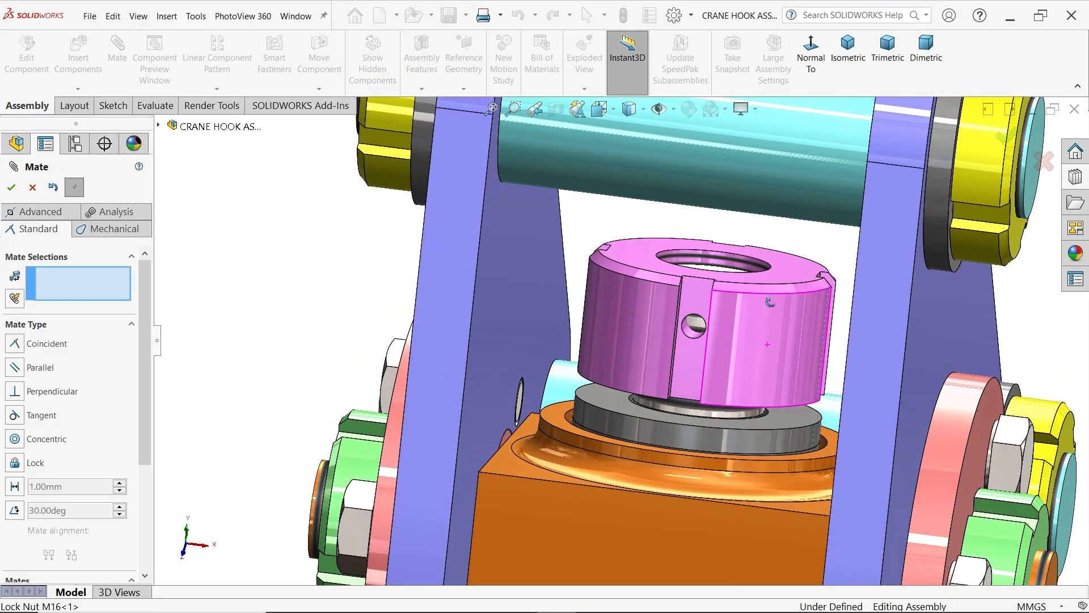
middle_click_drag(770, 301, 744, 321)
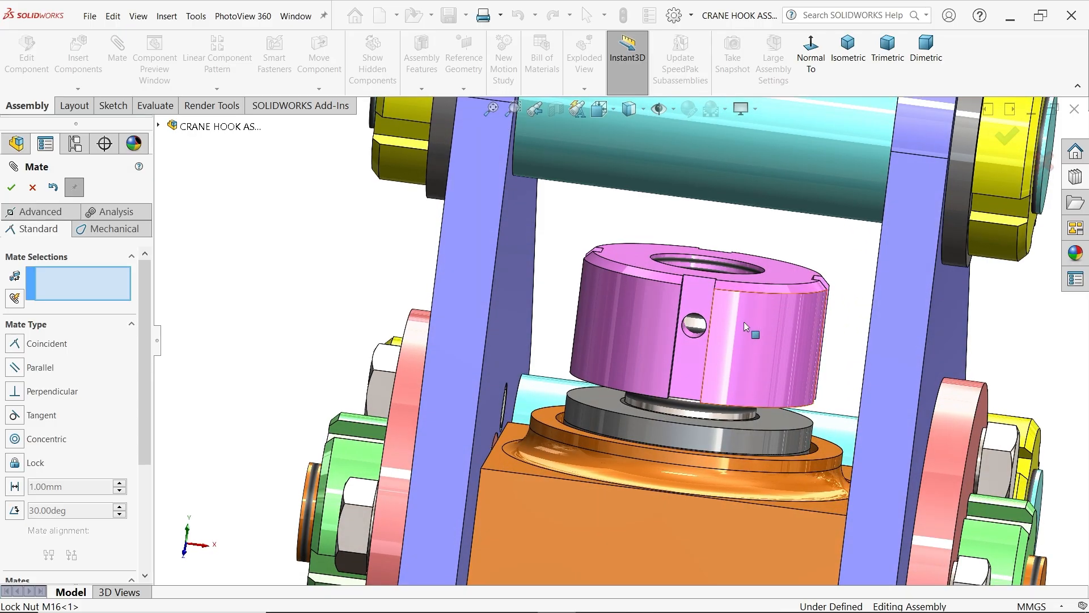
left_click_drag(710, 349, 759, 345)
middle_click_drag(751, 390, 755, 394)
scroll(752, 393, "up", 1)
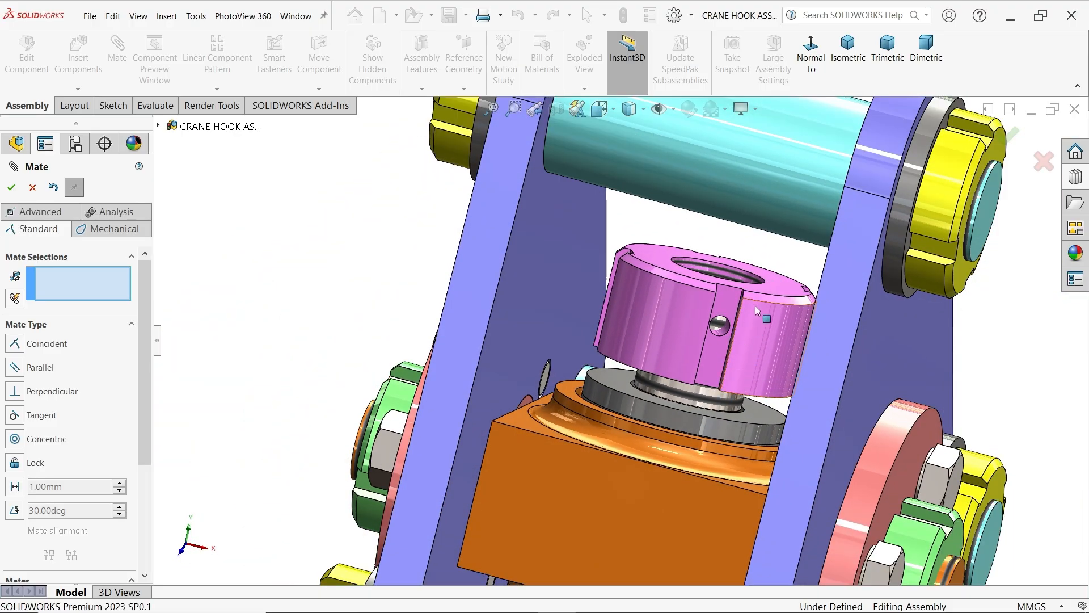
left_click_drag(754, 306, 779, 224)
mouse_move(715, 372)
left_mouse_down()
mouse_move(661, 343)
mouse_move(698, 364)
mouse_move(663, 357)
mouse_move(713, 372)
left_mouse_up()
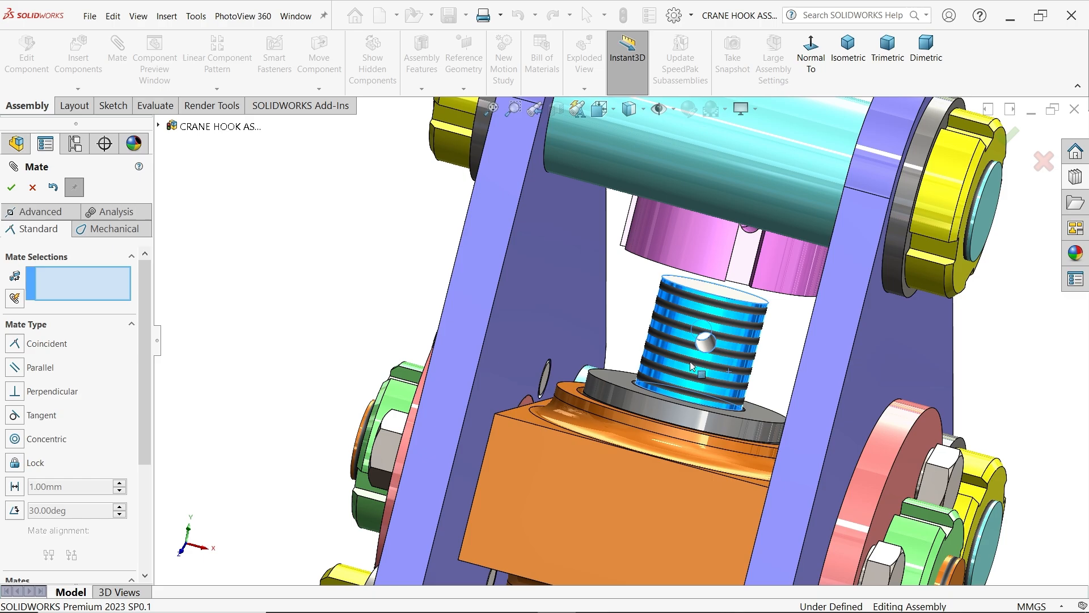
left_click_drag(691, 367, 689, 367)
scroll(692, 359, "up", 2)
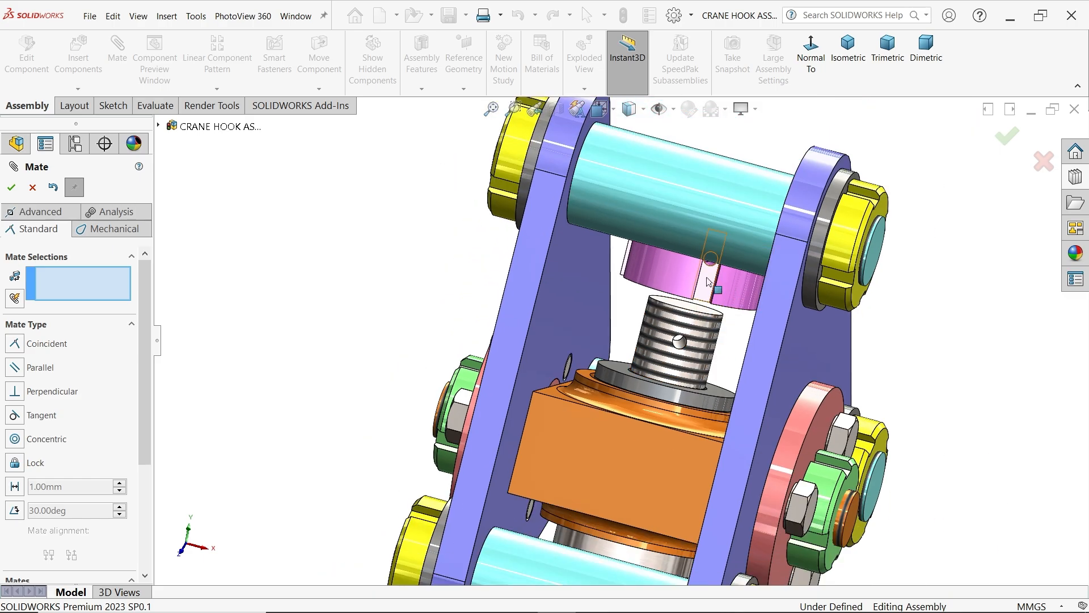
left_click_drag(708, 282, 695, 330)
scroll(694, 330, "down", 3)
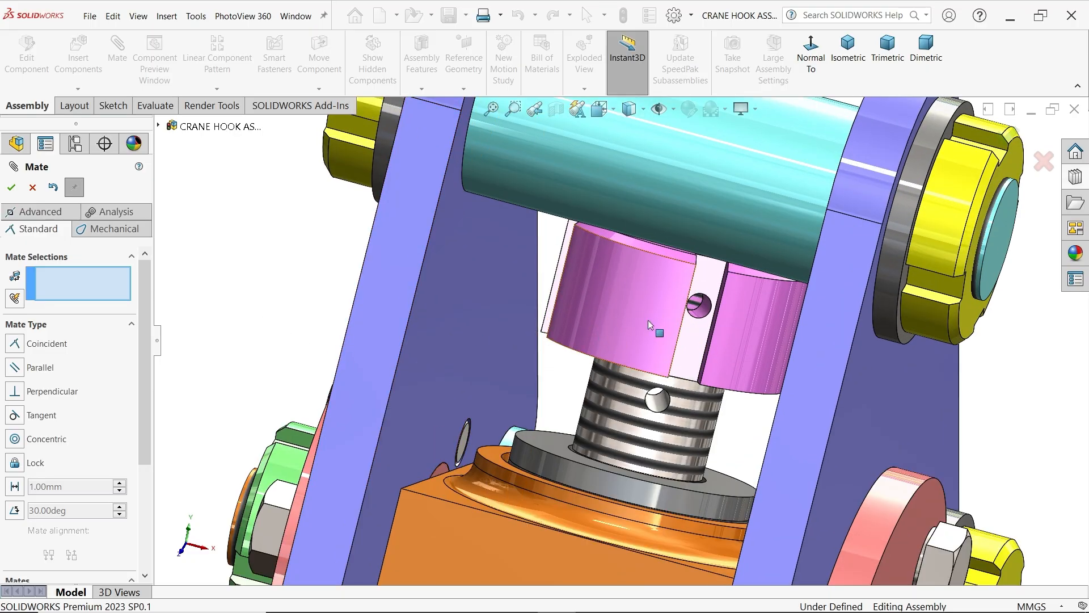
Mate the shank's cross hole concentric with the lock nut's side hole, check their alignment and finish mating
scroll(650, 324, "down", 2)
left_click(657, 443)
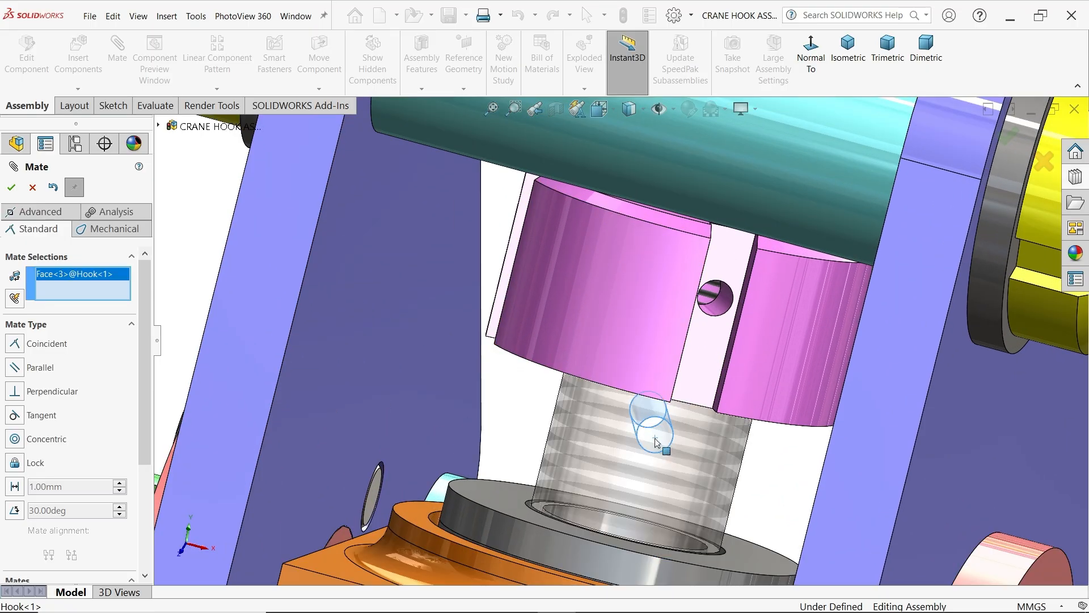
left_click(723, 309)
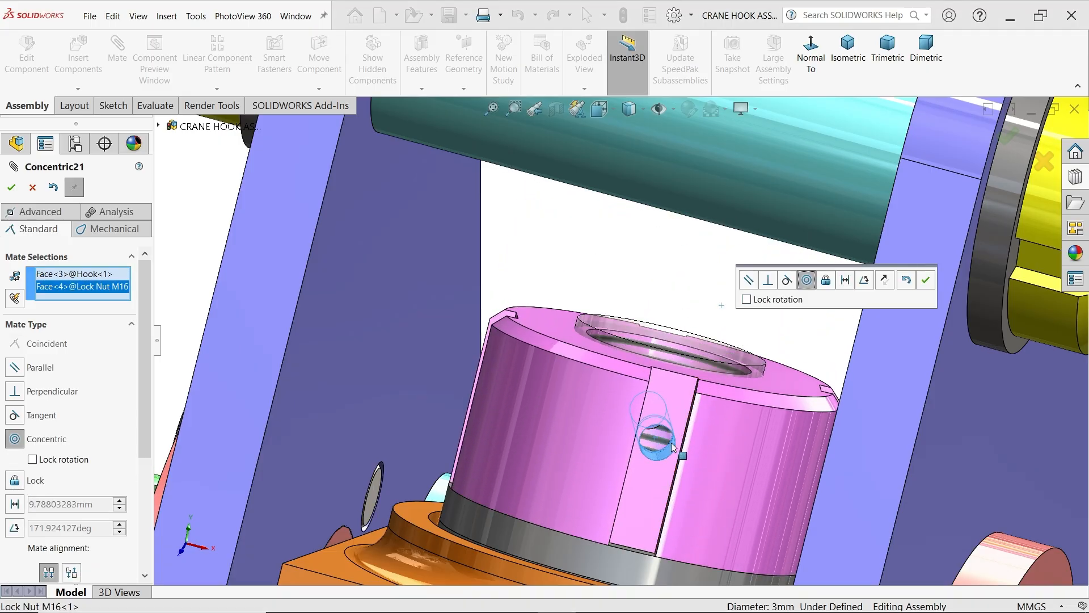
left_click(926, 284)
scroll(756, 387, "up", 2)
middle_click_drag(670, 417, 670, 446)
scroll(614, 484, "down", 3)
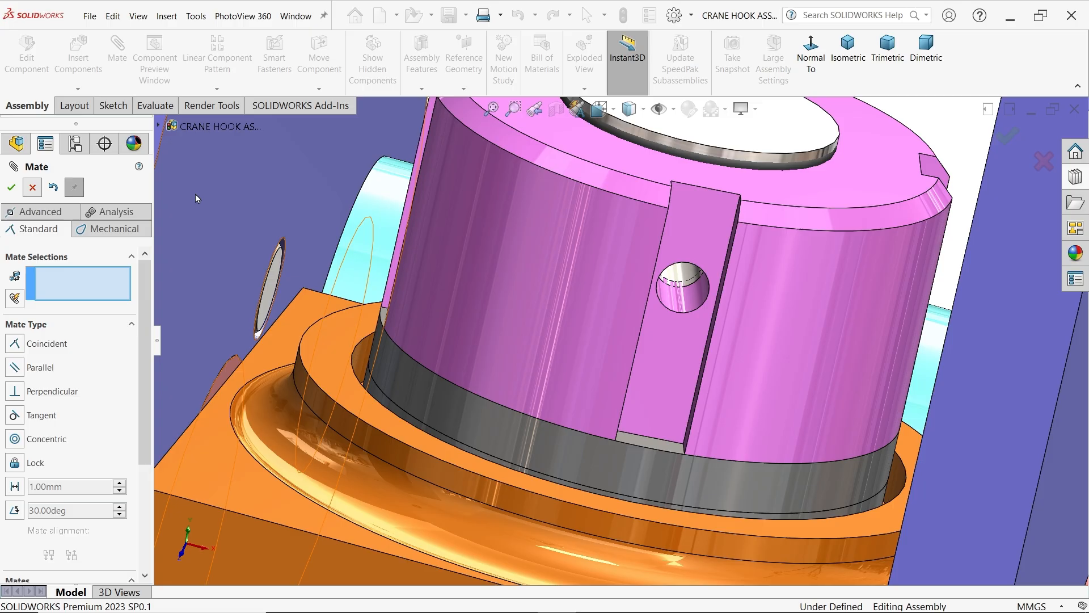
key("Escape")
Inspect the assembly from isometric and side directions and test how the hook and hook anchor move between the support plates
left_click(848, 49)
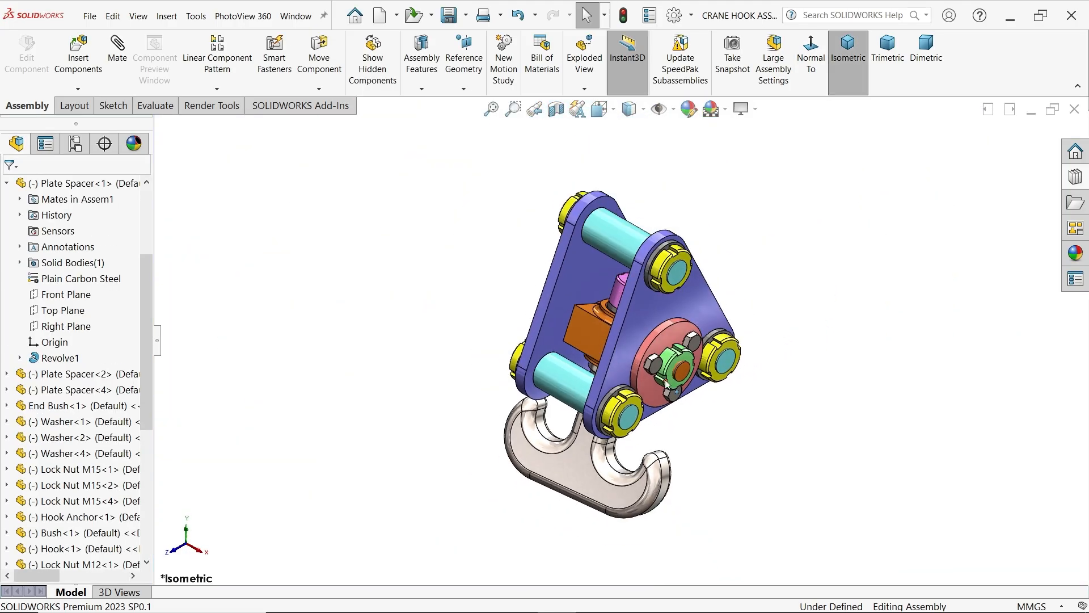
scroll(665, 381, "down", 1)
middle_click_drag(686, 404, 624, 336)
left_click(659, 338)
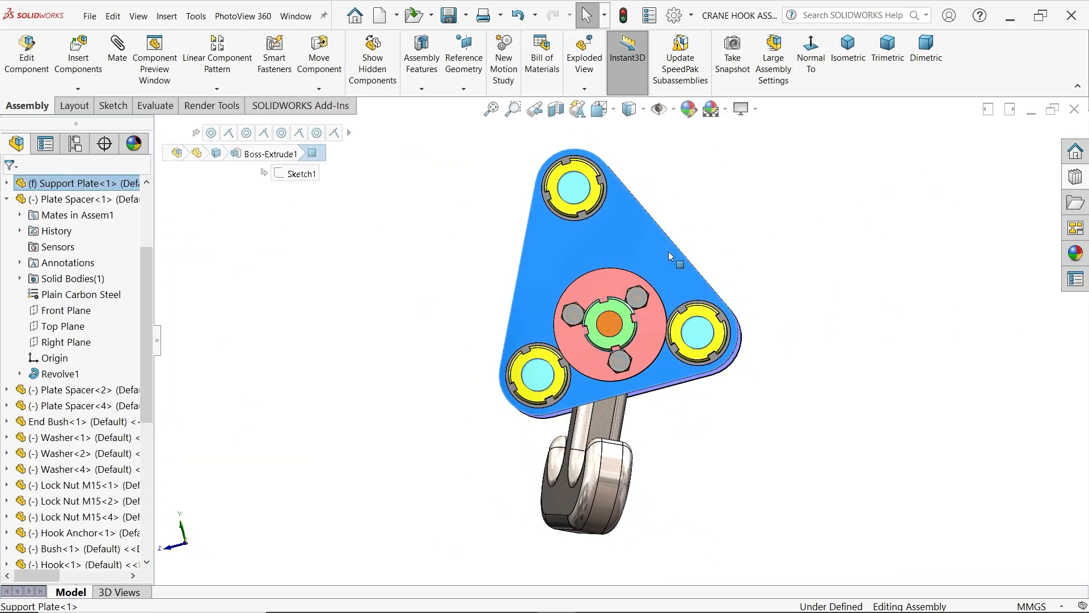
middle_click_drag(767, 326, 883, 409)
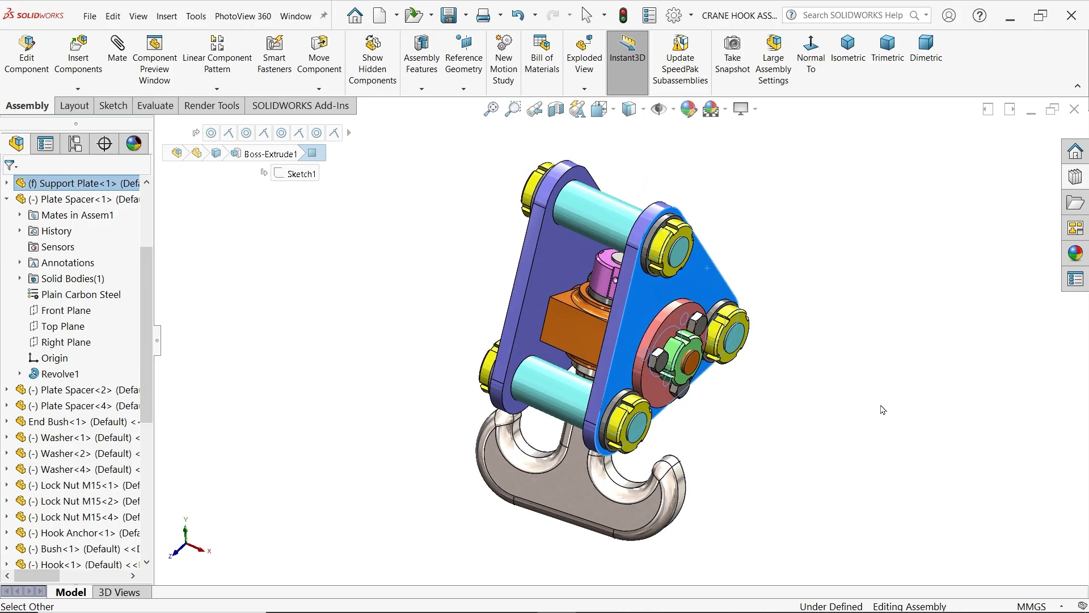
left_click(575, 333)
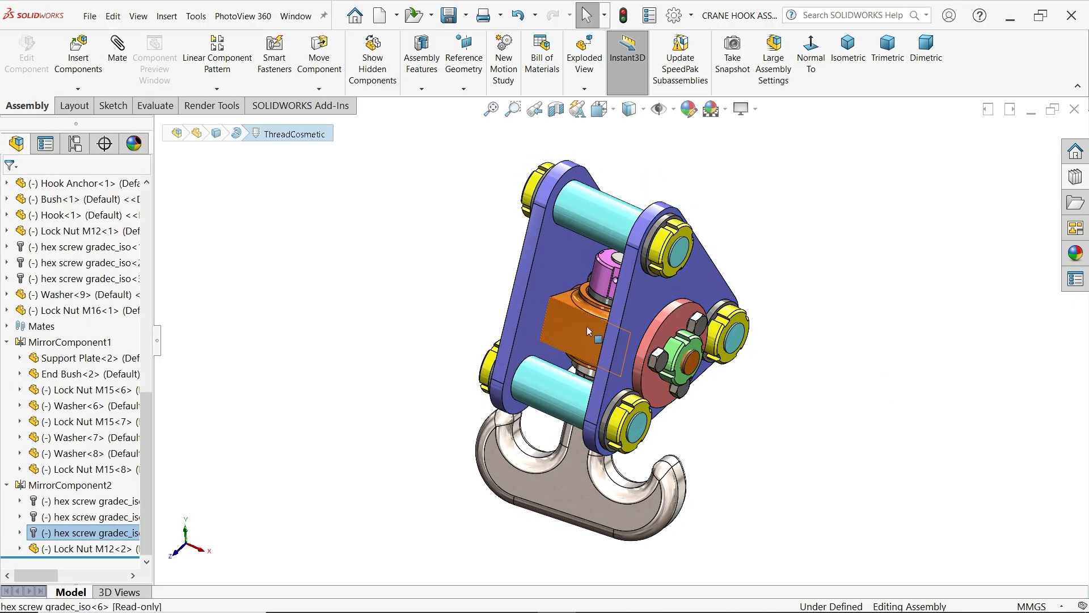
left_click_drag(587, 326, 583, 342)
left_click(823, 224)
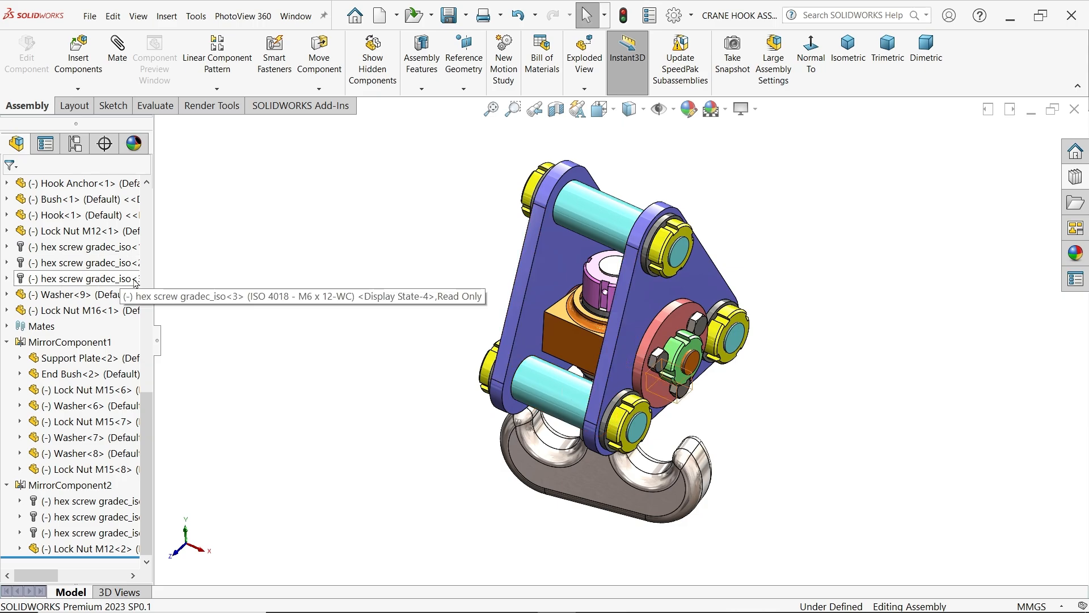
Mate the flat front face of the hook anchor parallel to the assembly's Front Plane
left_click(6, 341)
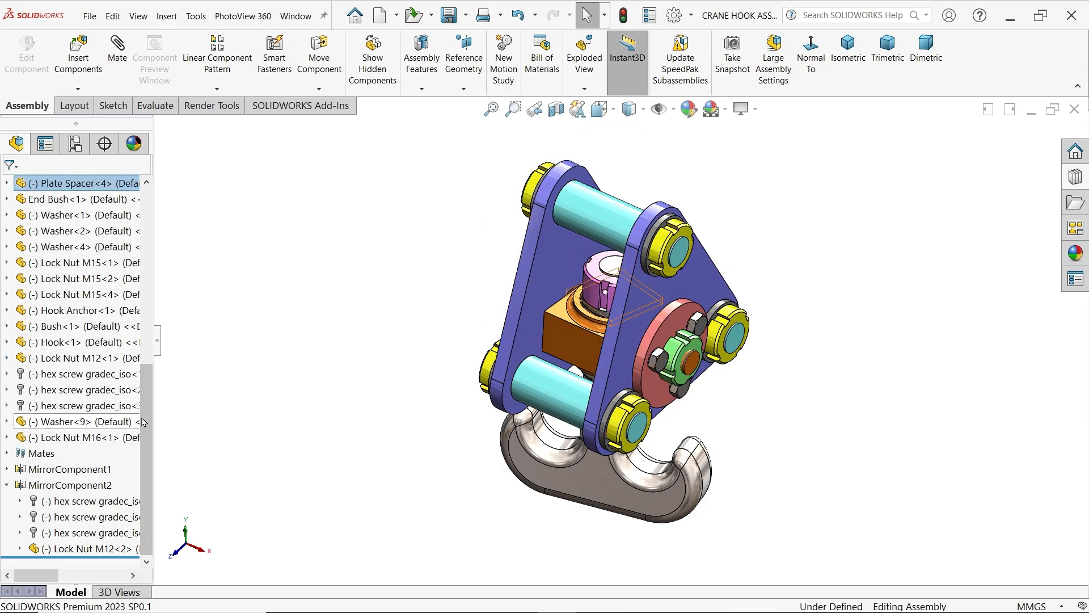
left_click_drag(143, 423, 173, 218)
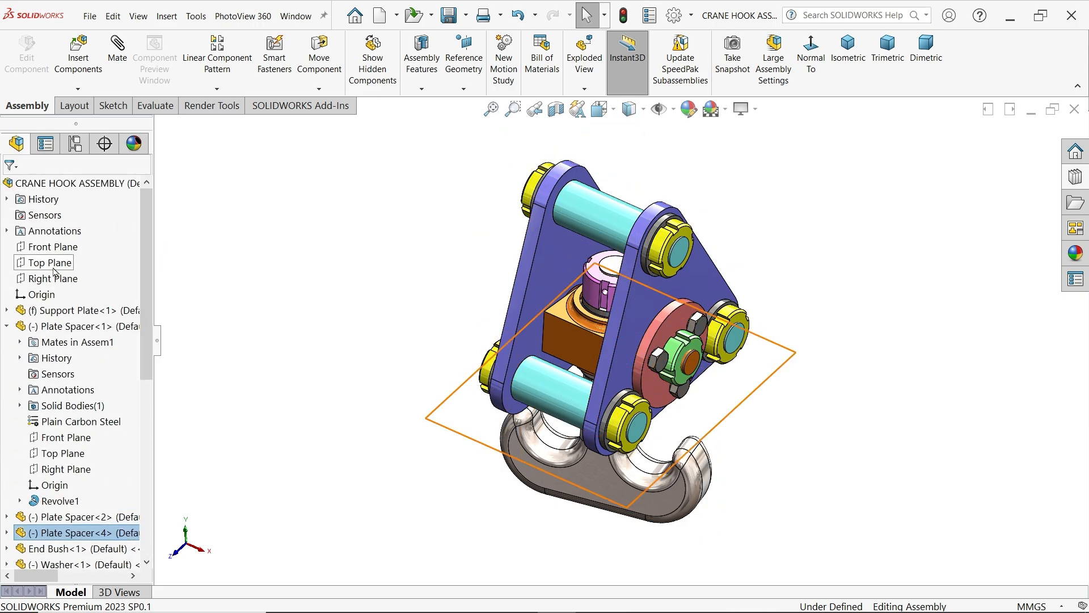
left_click(40, 247)
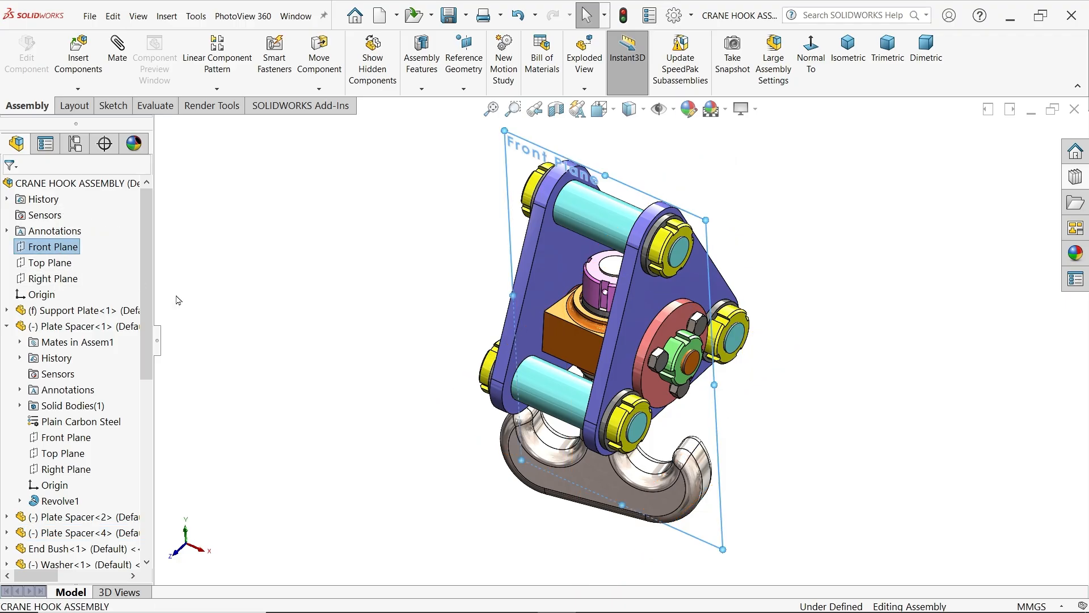
middle_click_drag(178, 301, 275, 256)
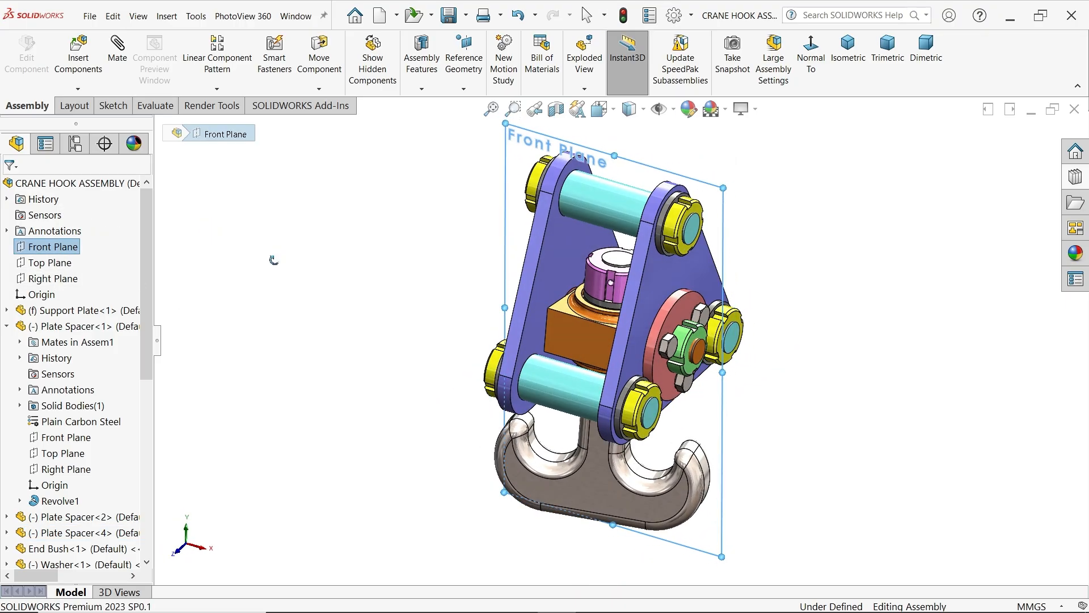
left_click(577, 339)
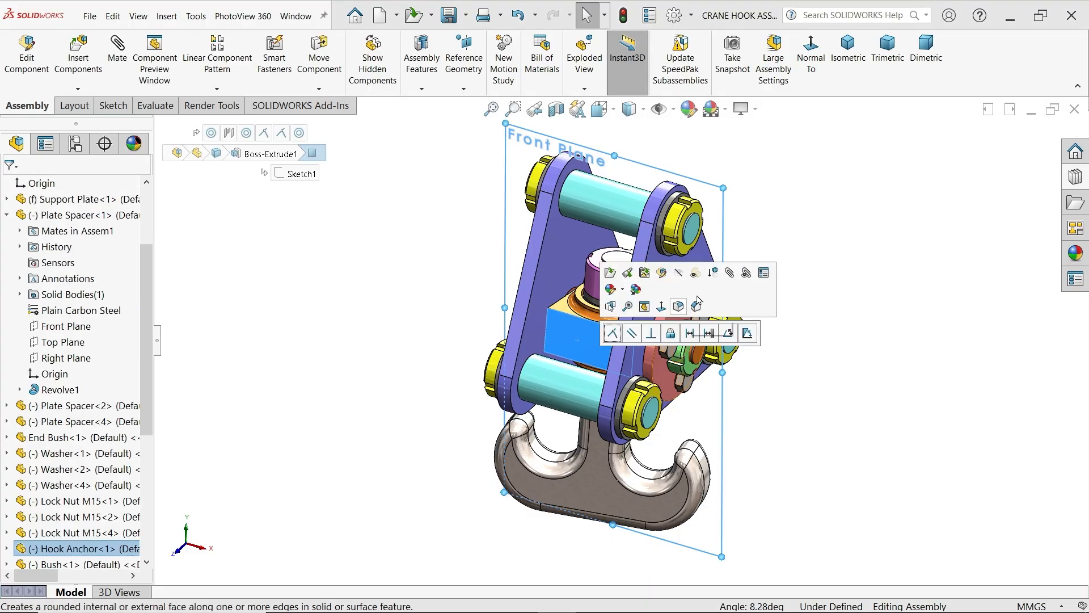
left_click(730, 274)
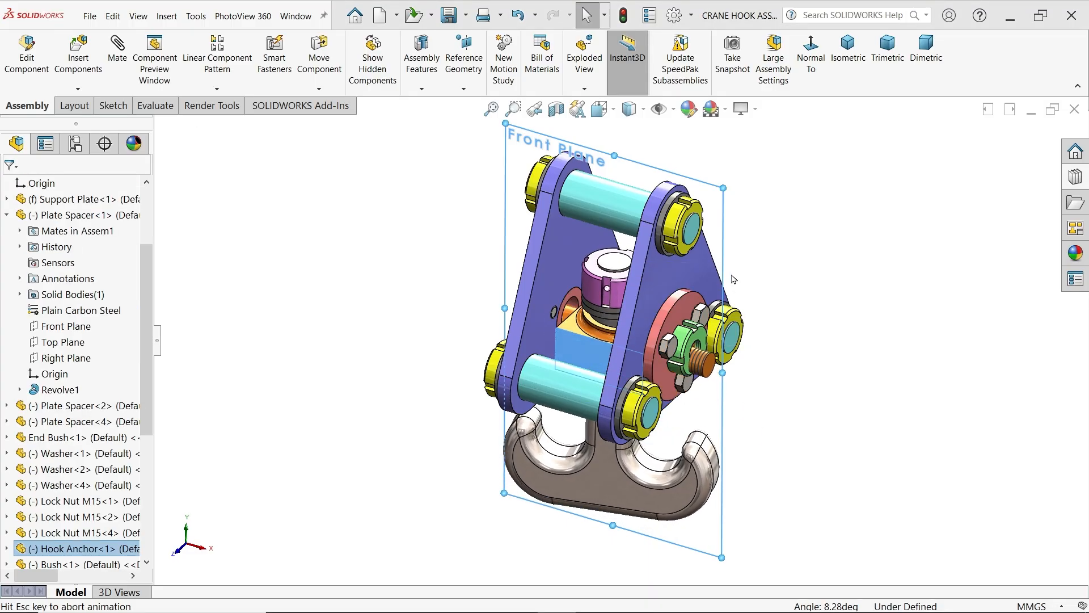
mouse_move(336, 375)
middle_mouse_down()
mouse_move(389, 377)
mouse_move(339, 362)
middle_mouse_up()
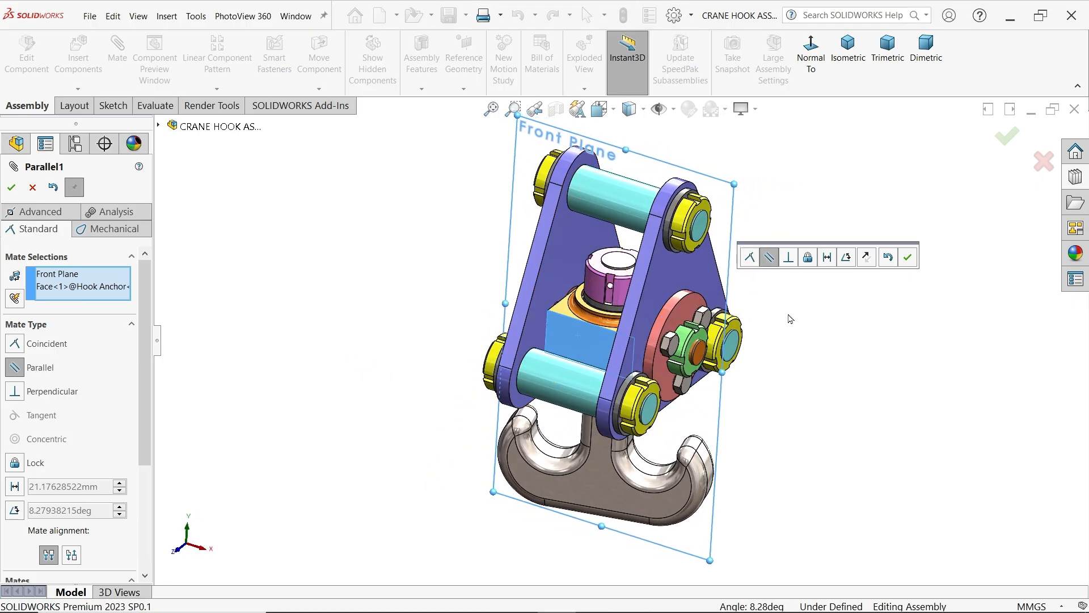
middle_click_drag(791, 319, 706, 271)
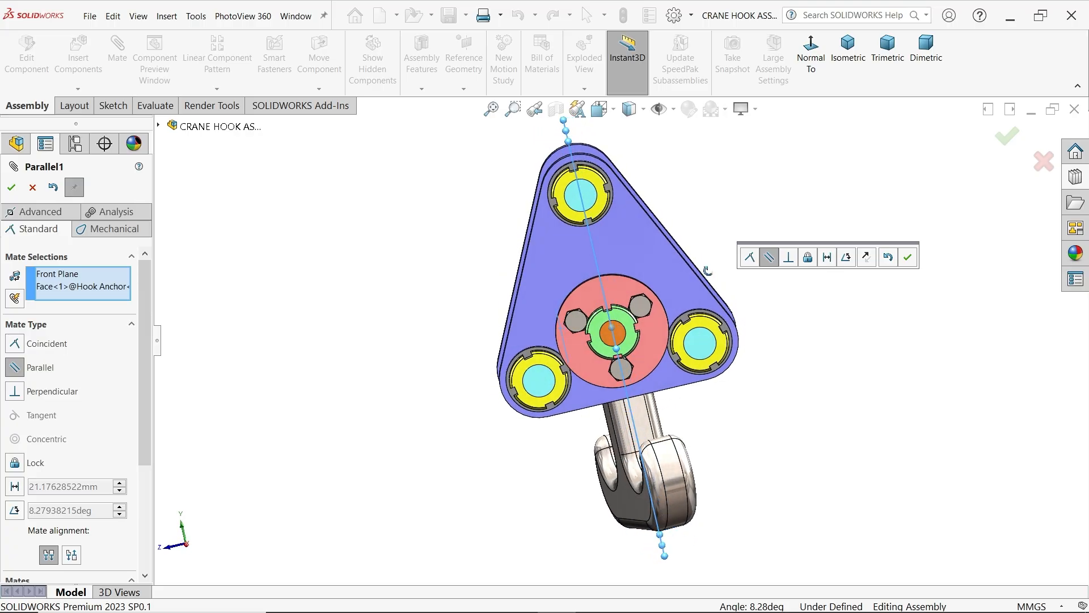
left_click(909, 259)
Turn the hook about its shank and mate its flat face parallel to the support plate's outer face
mouse_move(658, 484)
left_mouse_down()
mouse_move(652, 522)
mouse_move(506, 507)
mouse_move(649, 487)
mouse_move(639, 491)
left_mouse_up()
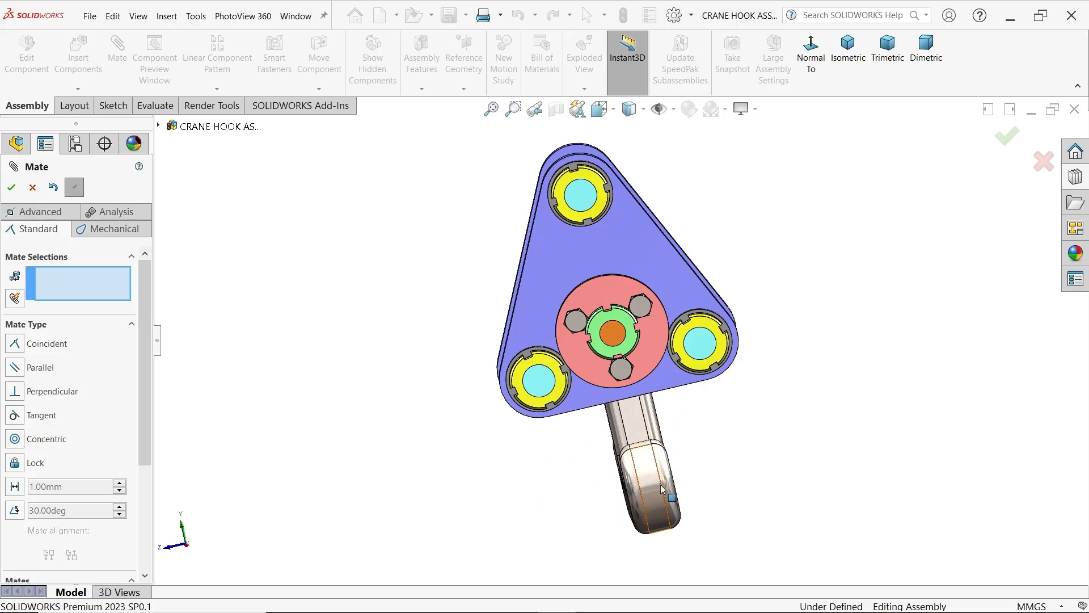
key("ctrl+7")
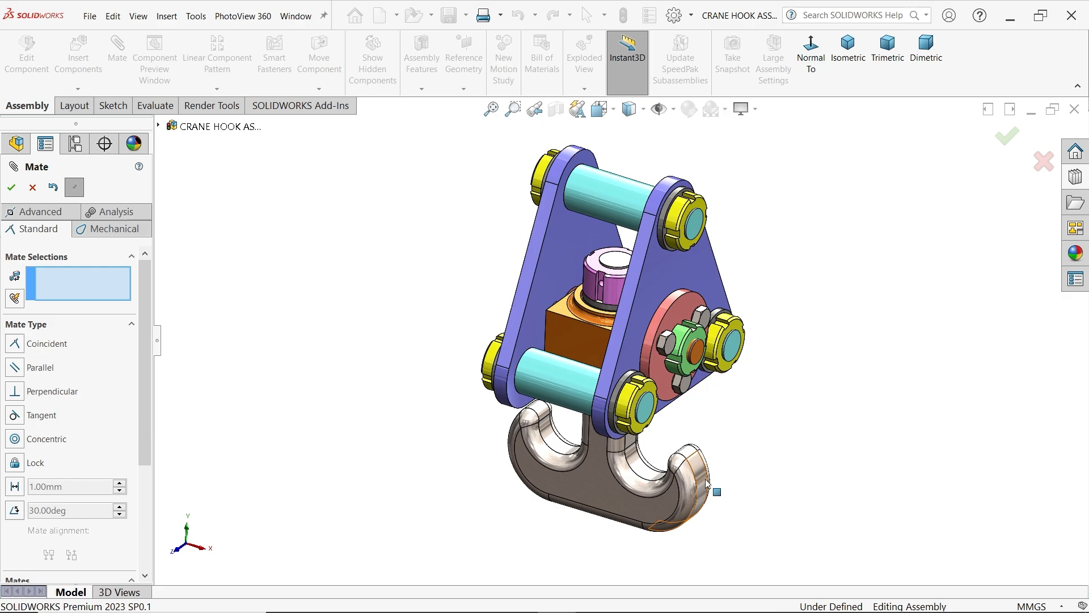
left_click_drag(706, 483, 556, 488)
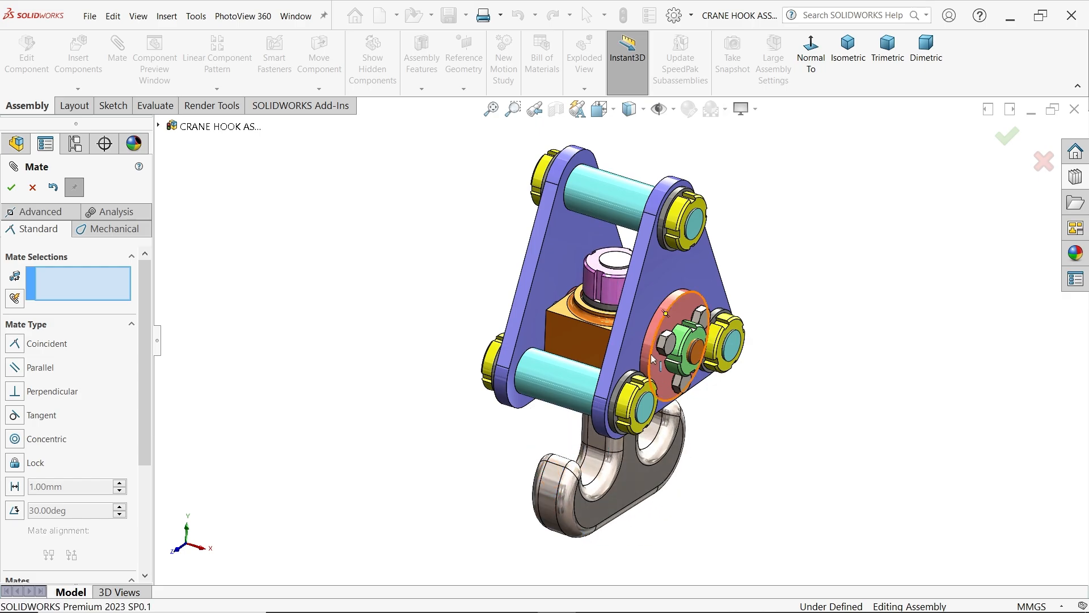
left_click(639, 306)
left_click(623, 495)
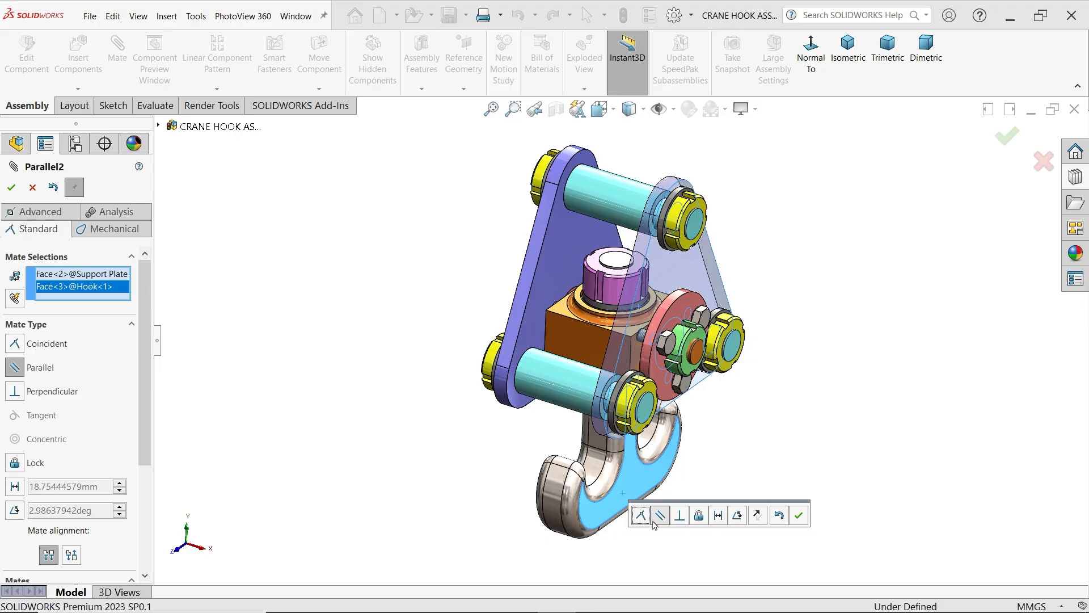
left_click(798, 517)
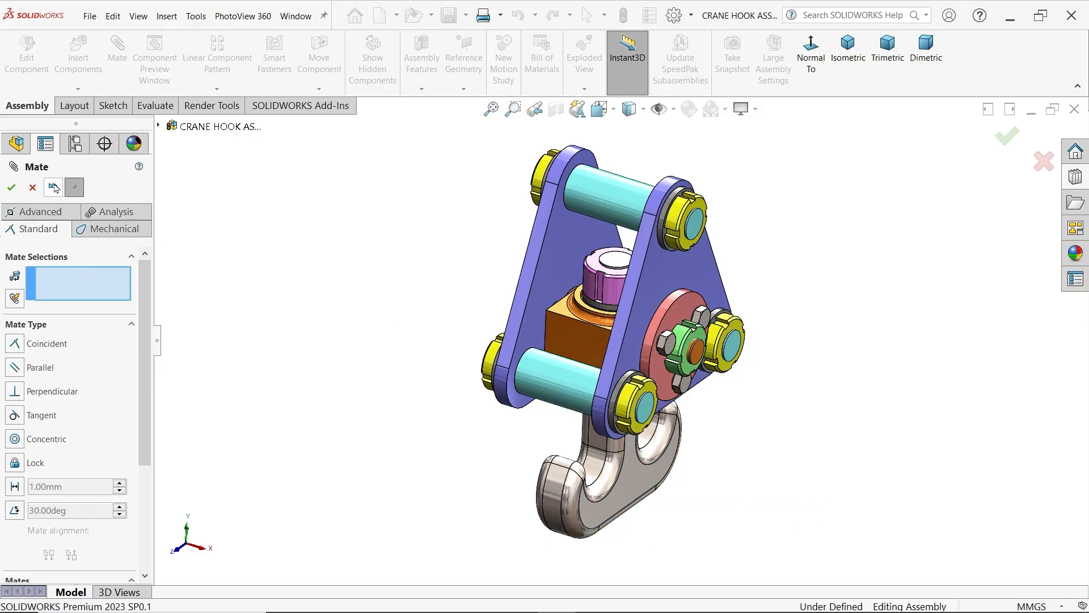
left_click(33, 188)
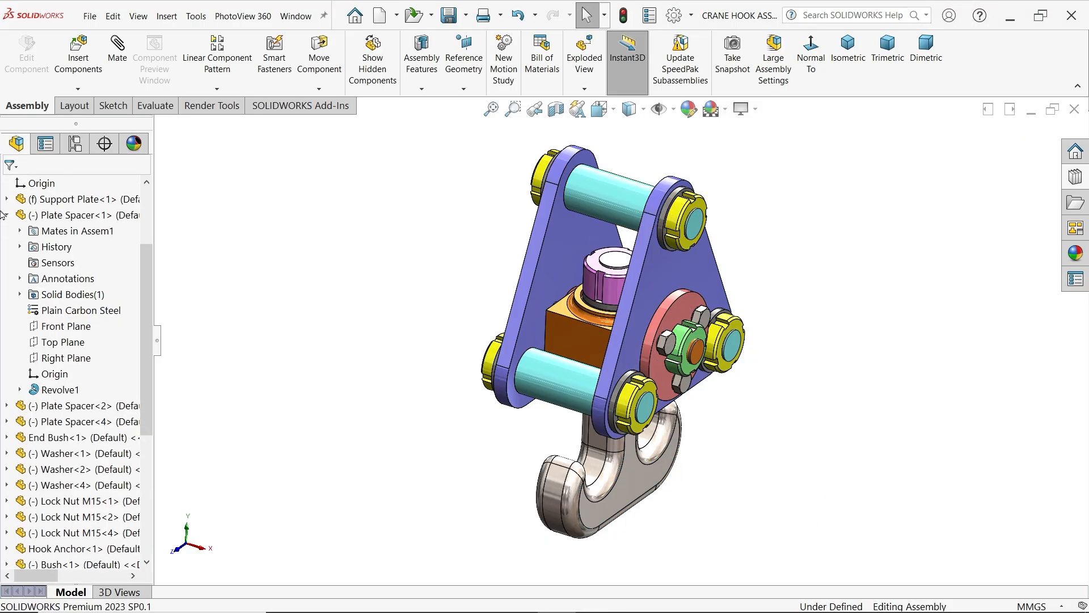
Suppress the two parallel mates that hold the hook anchor and the hook, and save the assembly
scroll(15, 507, "down", 2)
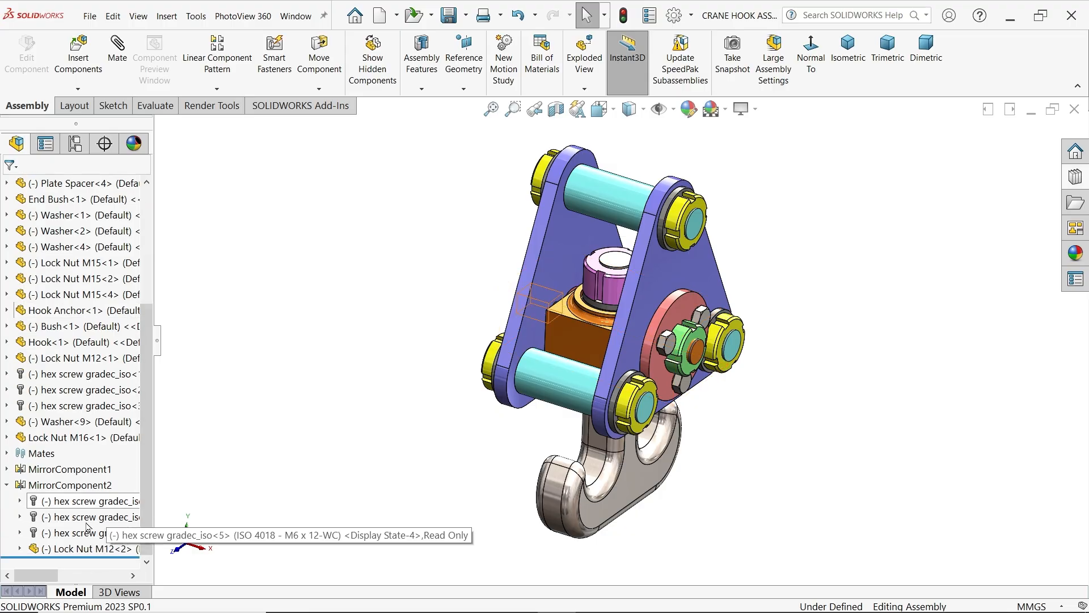
left_click(8, 454)
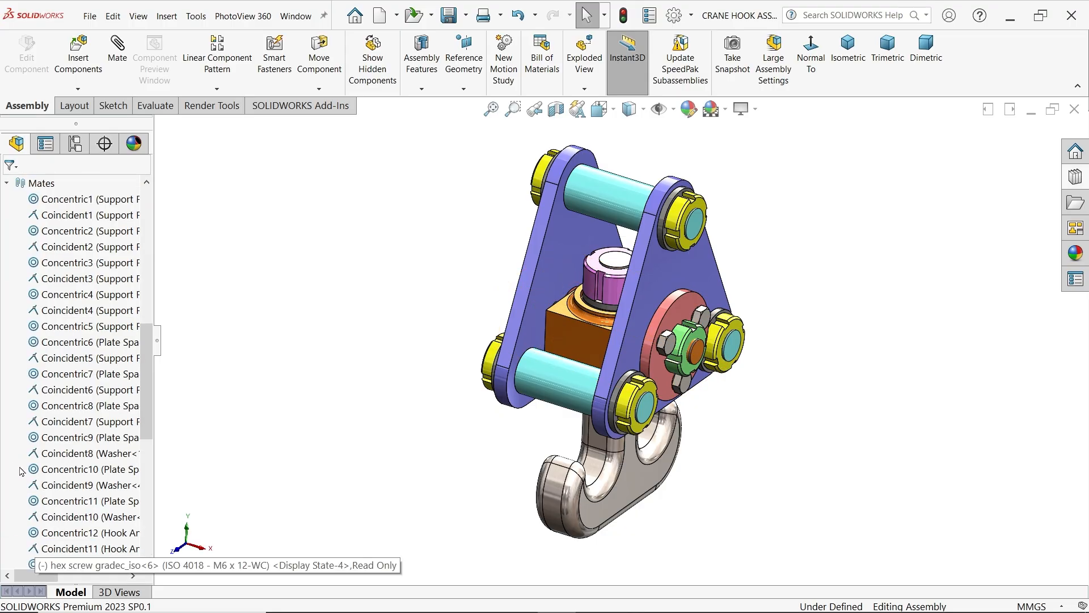
scroll(135, 513, "down", 10)
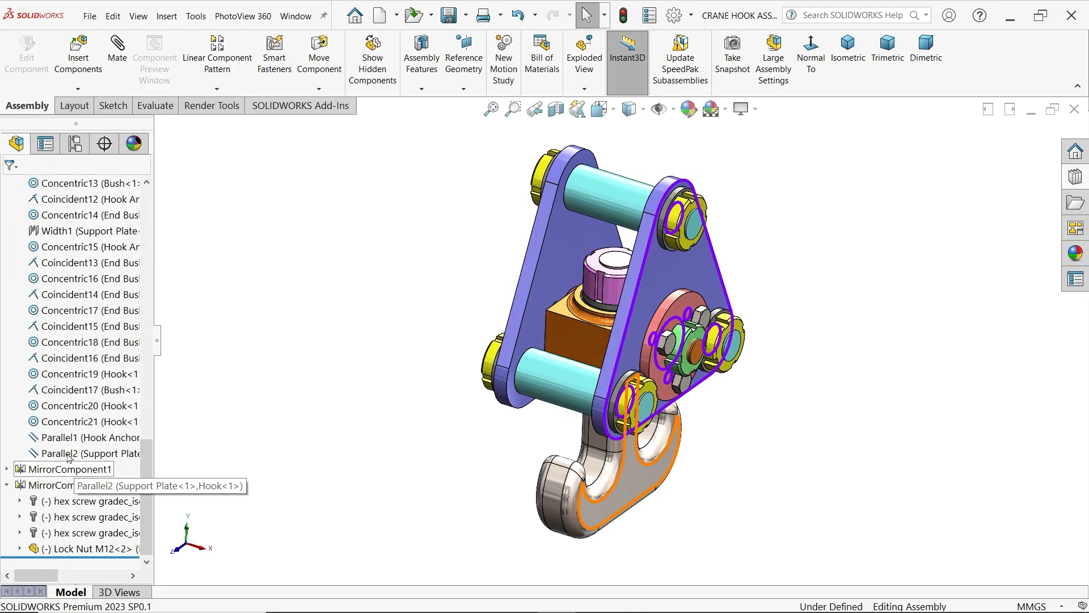
left_click(63, 454)
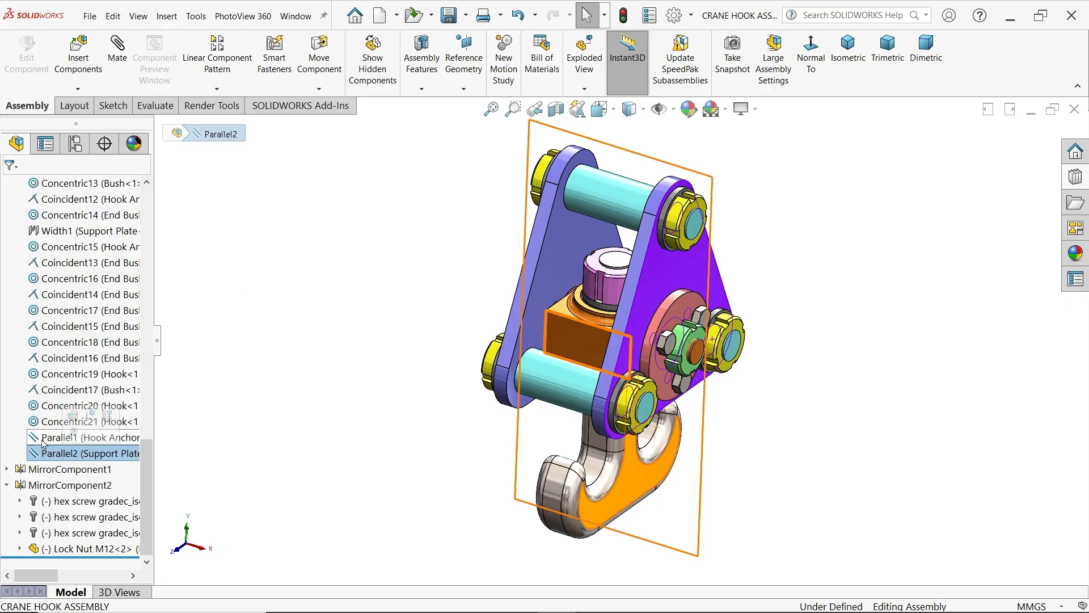
left_click(43, 442)
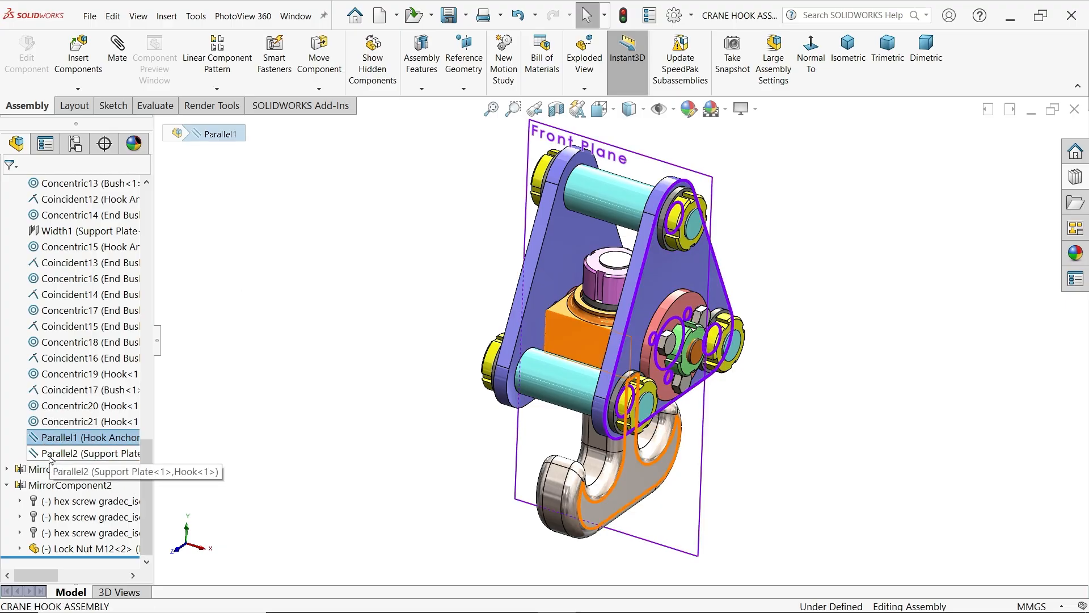
left_click(51, 452, "ctrl")
left_click(78, 423)
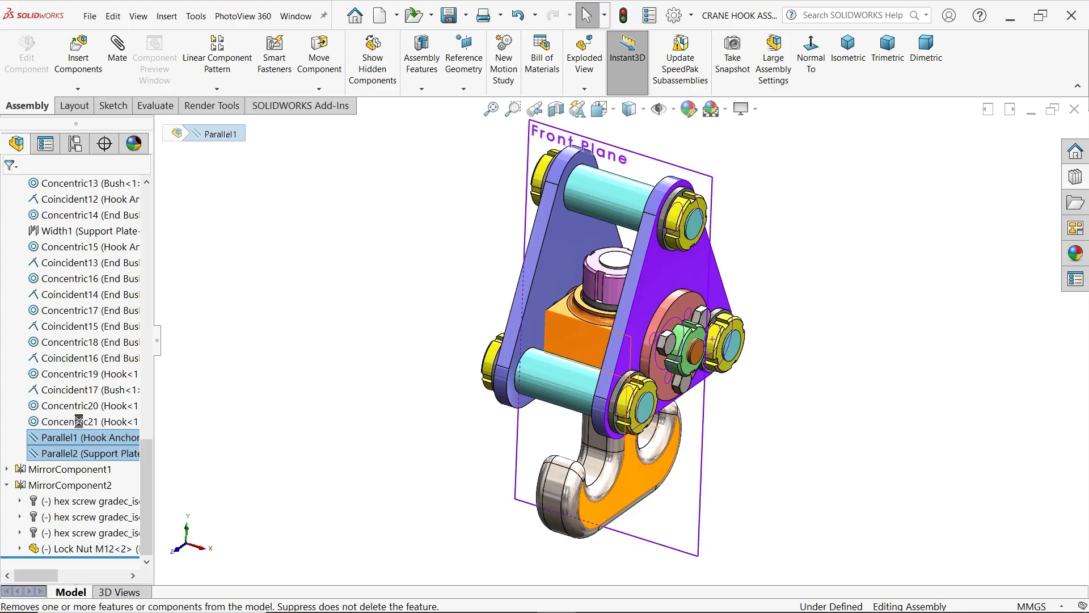
middle_click_drag(371, 353, 380, 448)
left_click(448, 14)
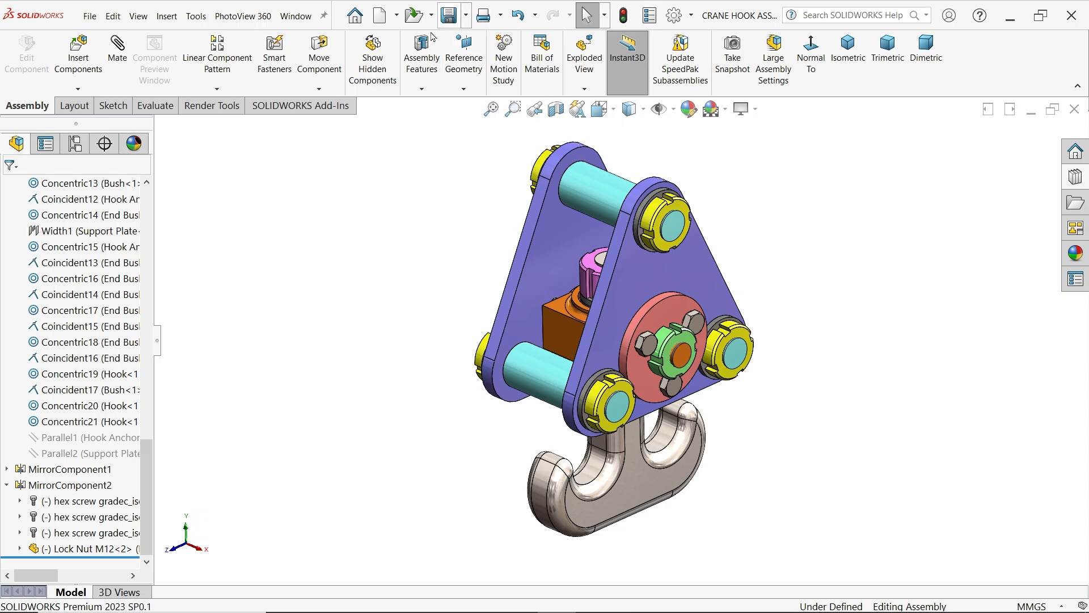
scroll(20, 272, "up", 10)
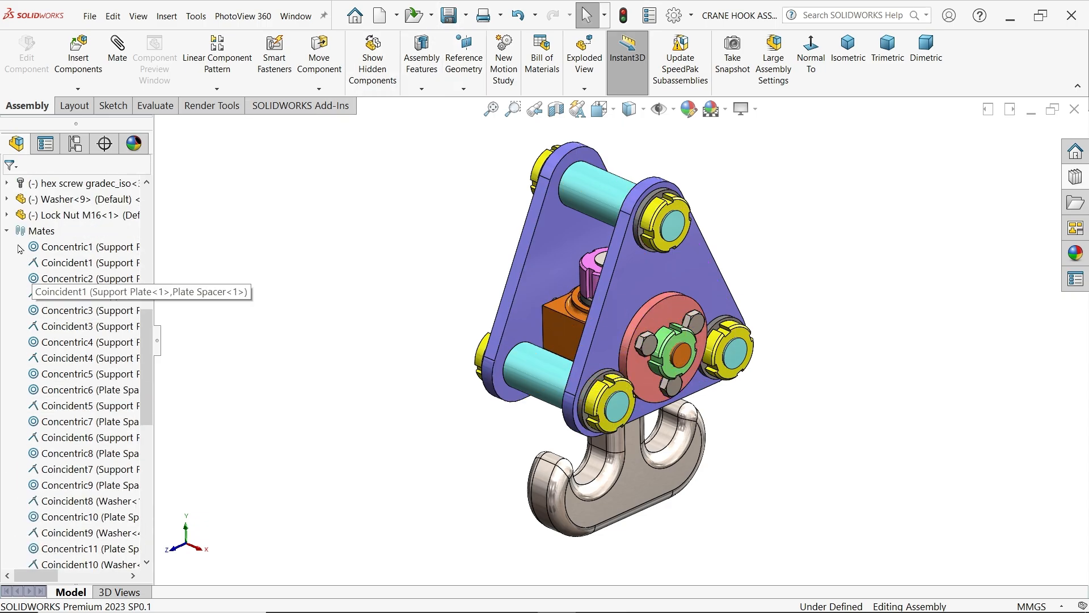
scroll(20, 249, "up", 10)
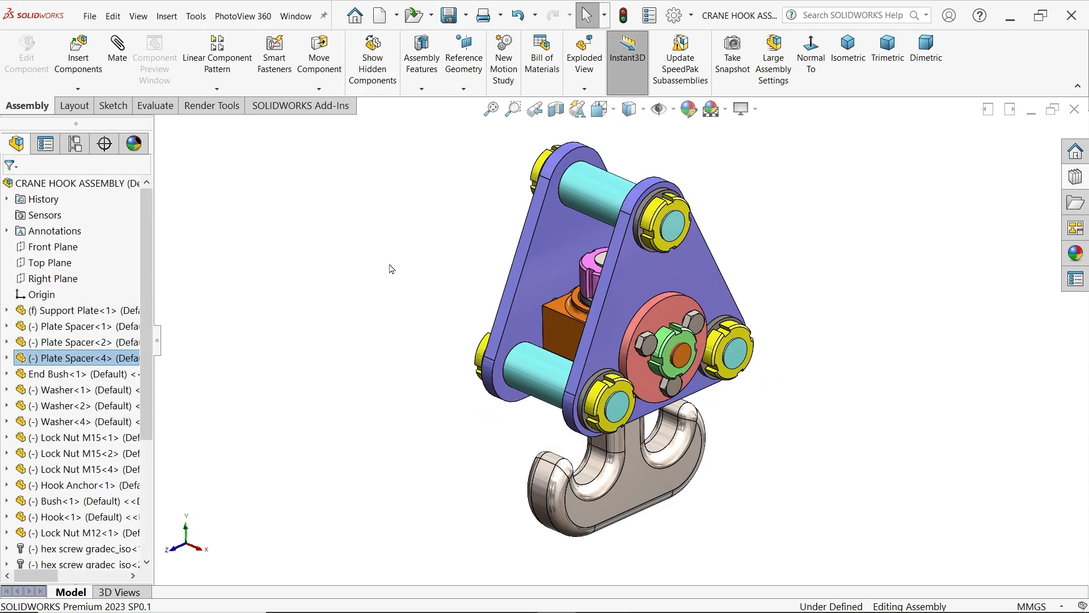
middle_click_drag(454, 316, 739, 255)
scroll(739, 267, "up", 1)
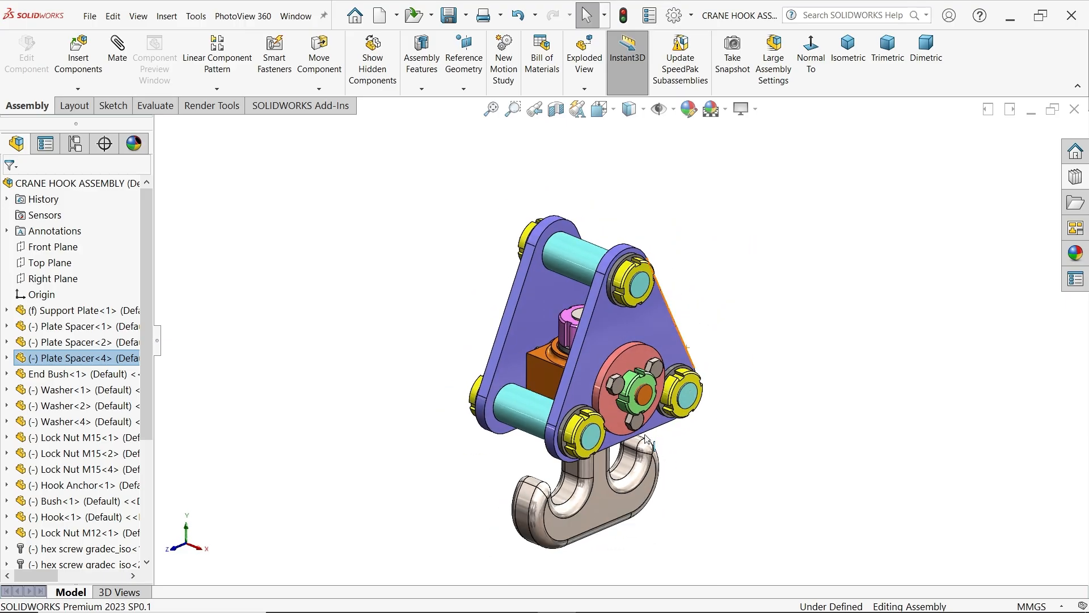
scroll(578, 479, "down", 1)
scroll(623, 356, "up", 2)
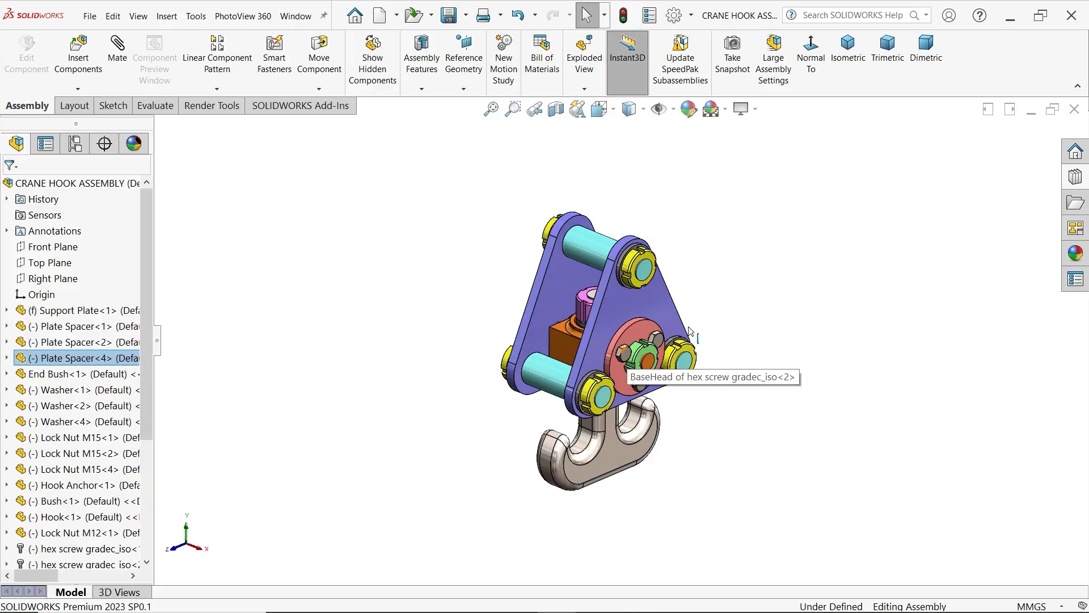
scroll(694, 309, "up", 2)
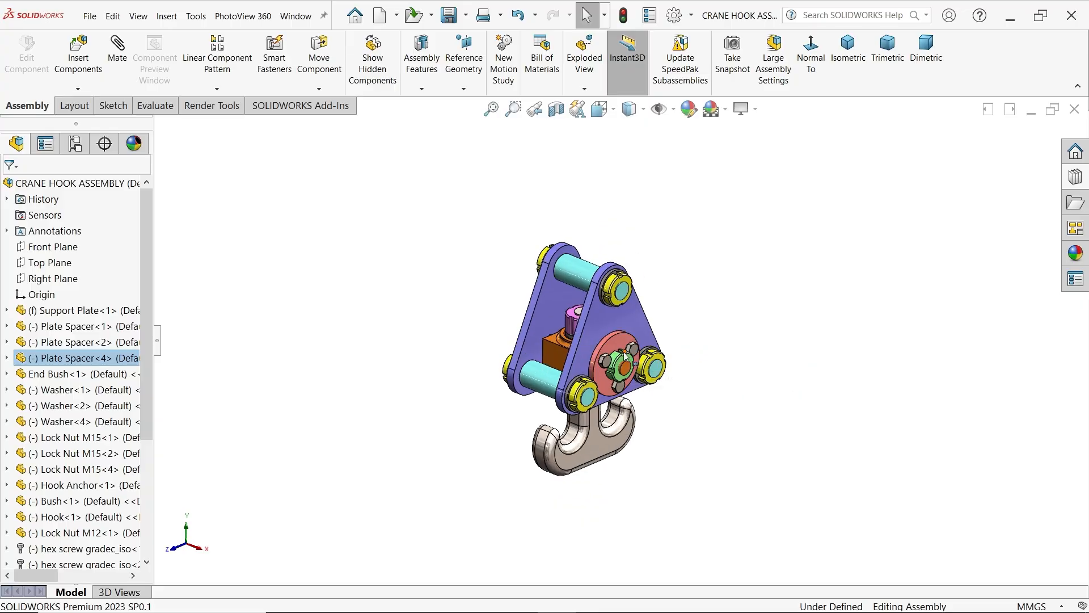
scroll(625, 356, "down", 1)
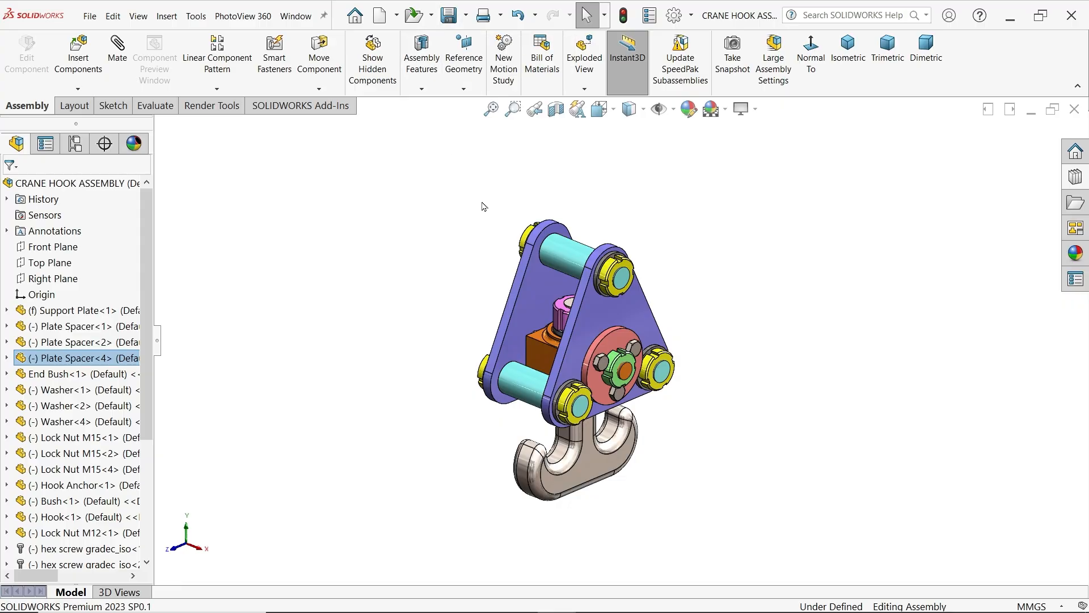
Create an exploded view whose first step moves the three front hex screws about 202 mm outward along X
left_click(585, 92)
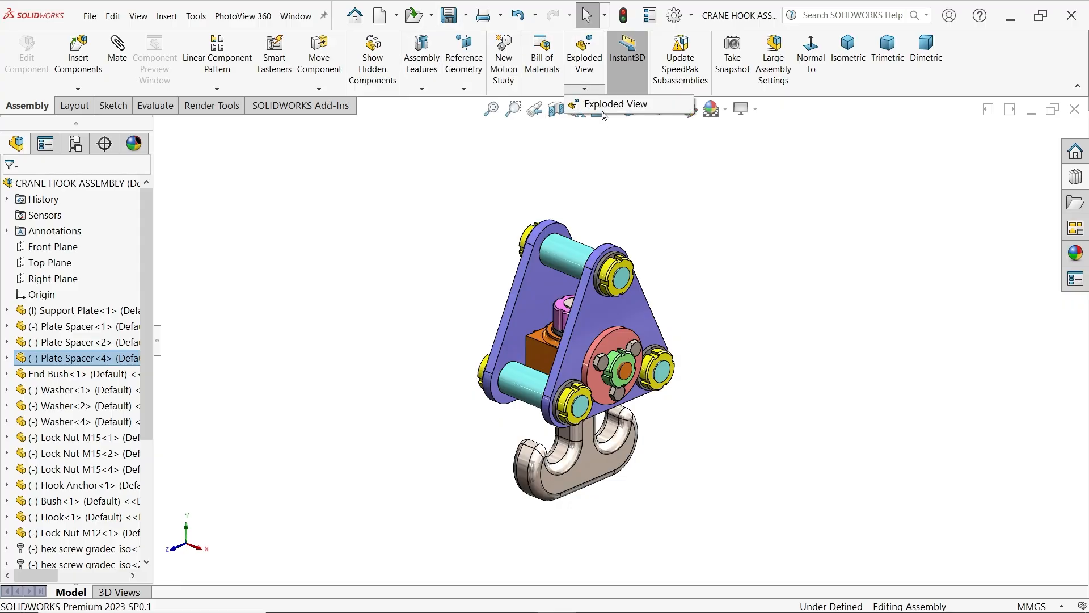
left_click(603, 105)
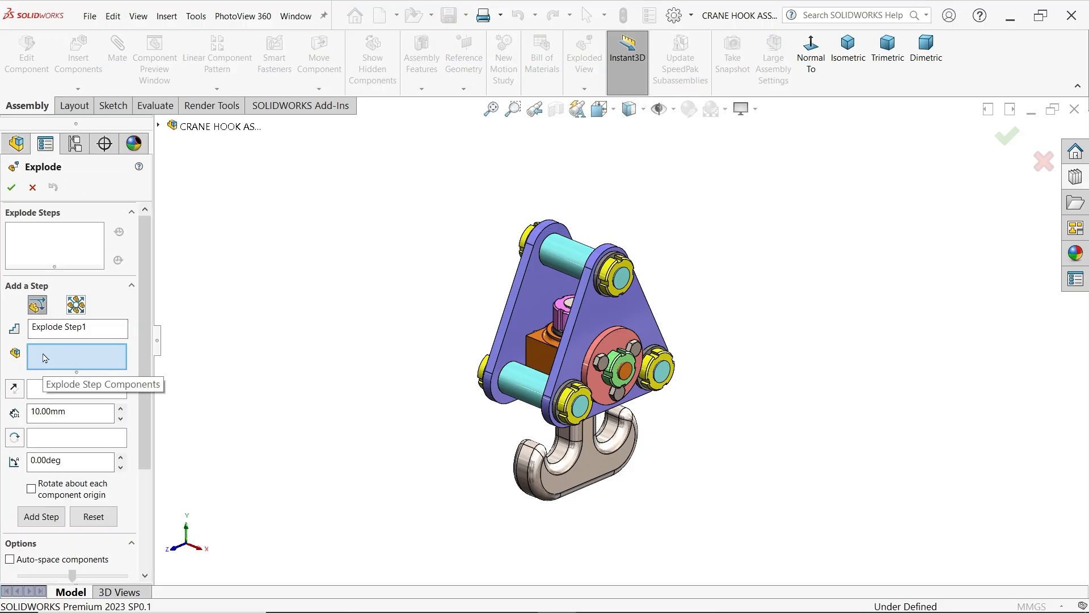
left_click(603, 366)
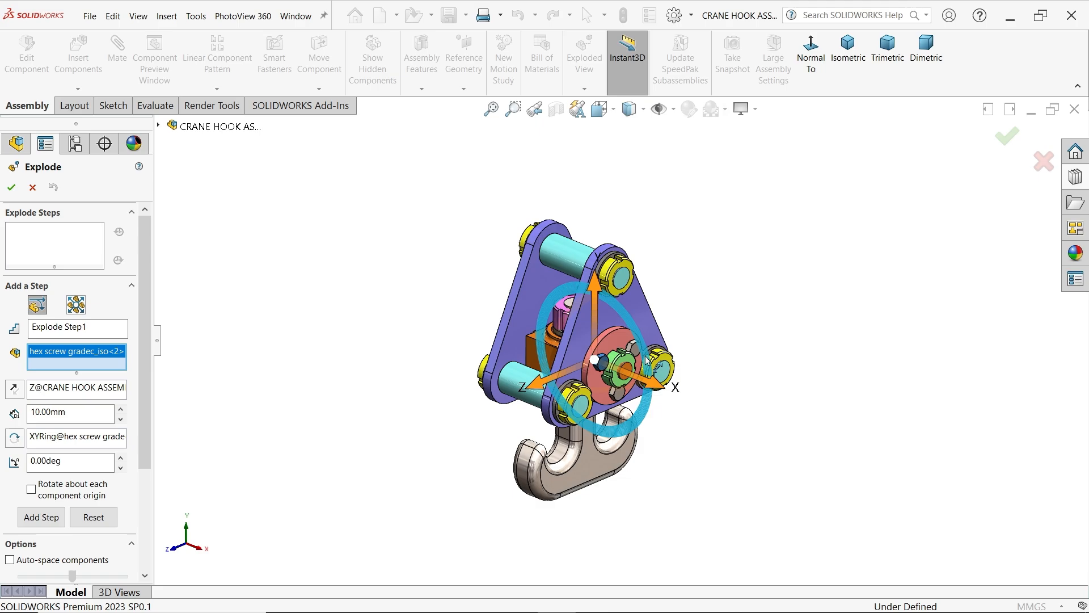
left_click(620, 398)
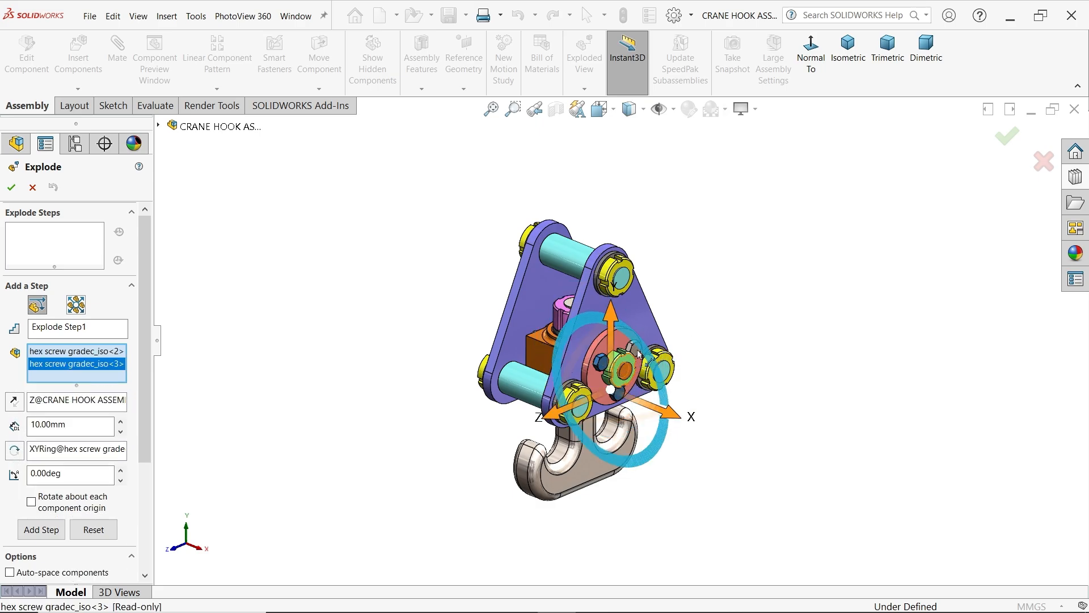
scroll(636, 353, "down", 5)
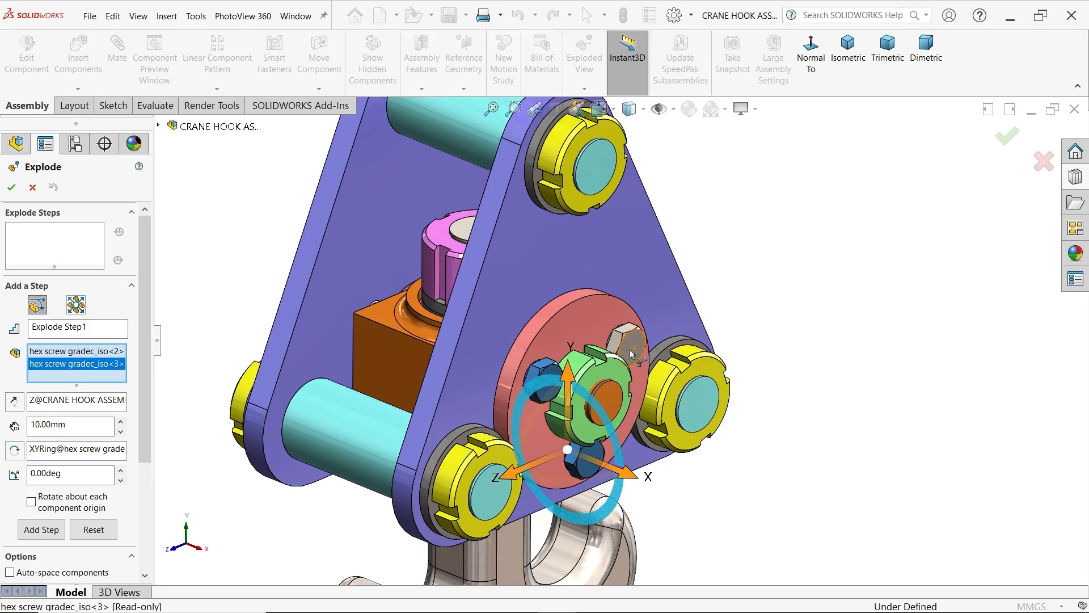
left_click(630, 349)
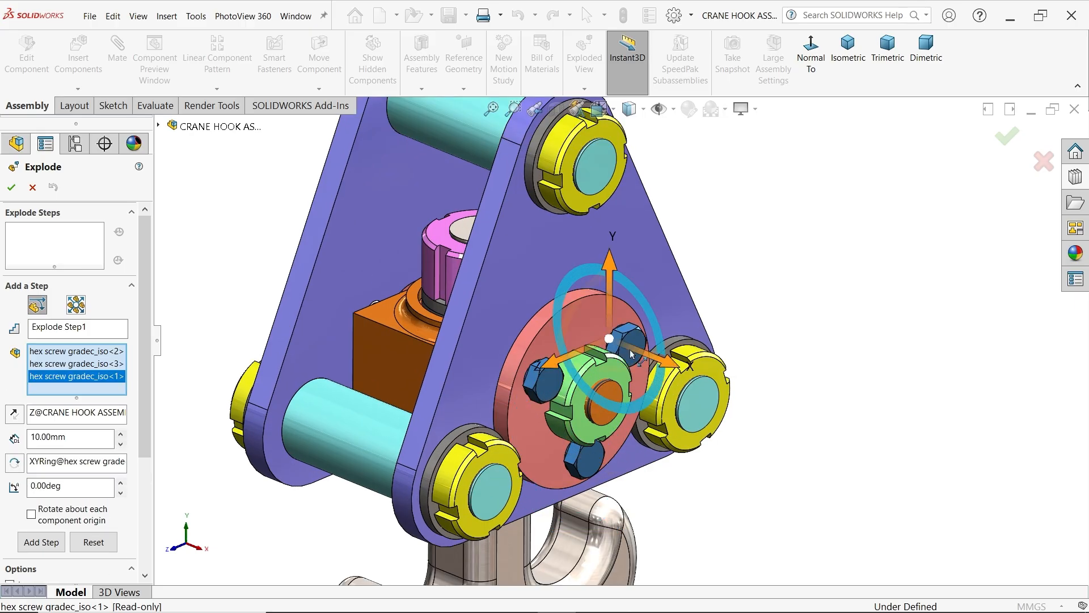
scroll(629, 346, "up", 6)
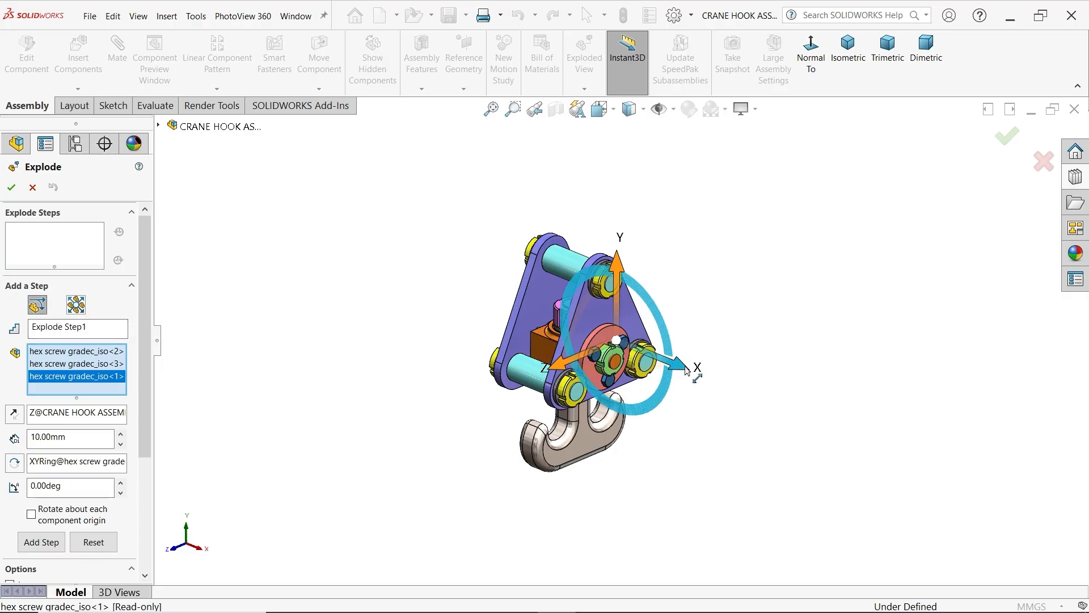
left_click_drag(693, 369, 876, 456)
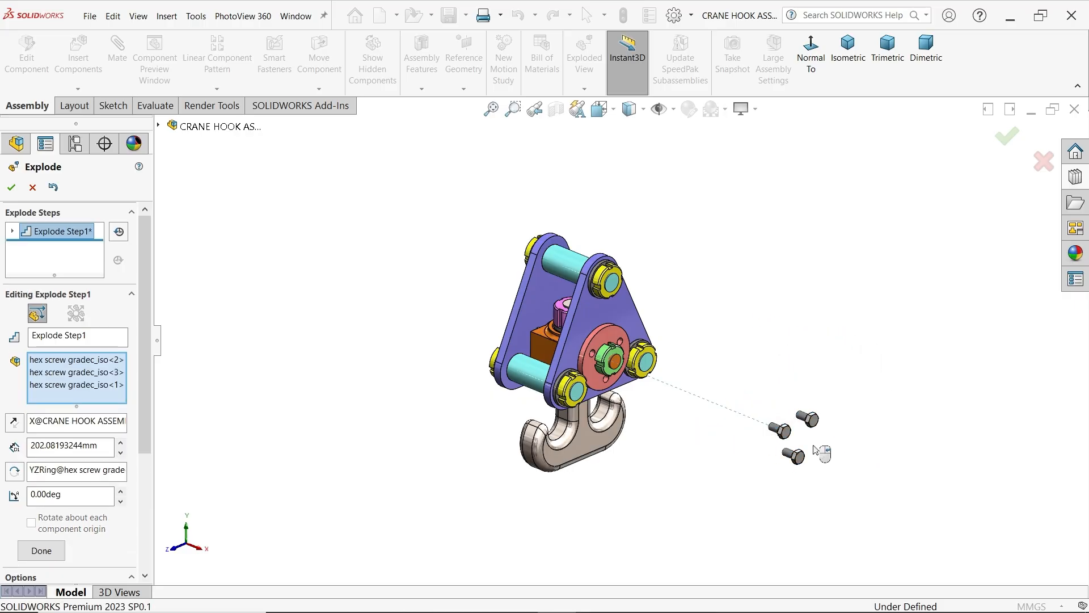
left_click(41, 551)
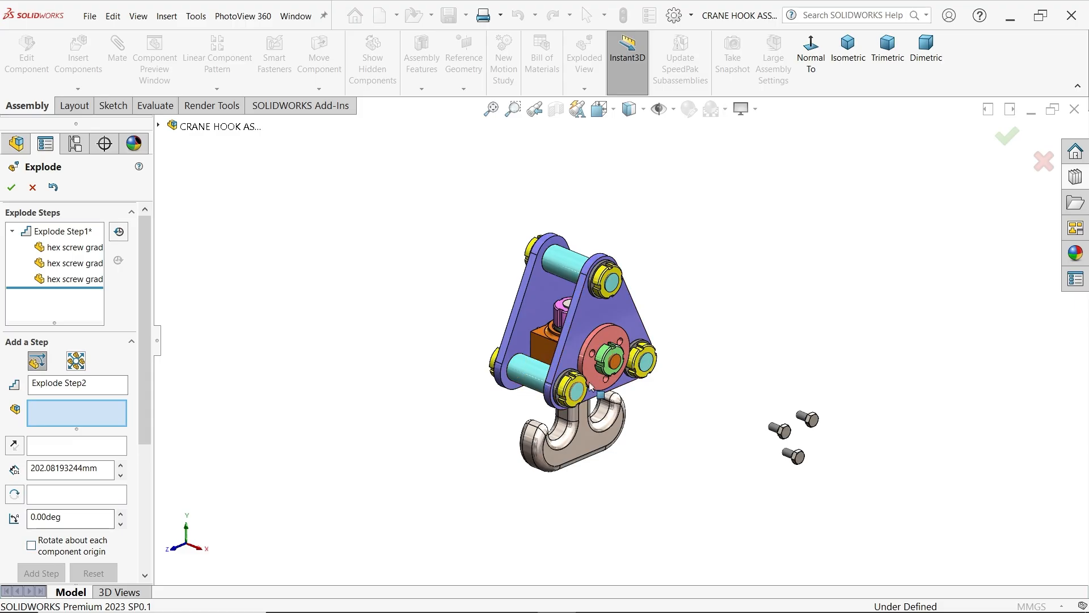
Add an explode step moving the front M12 lock nut about 153 mm outward along X
left_click(611, 371)
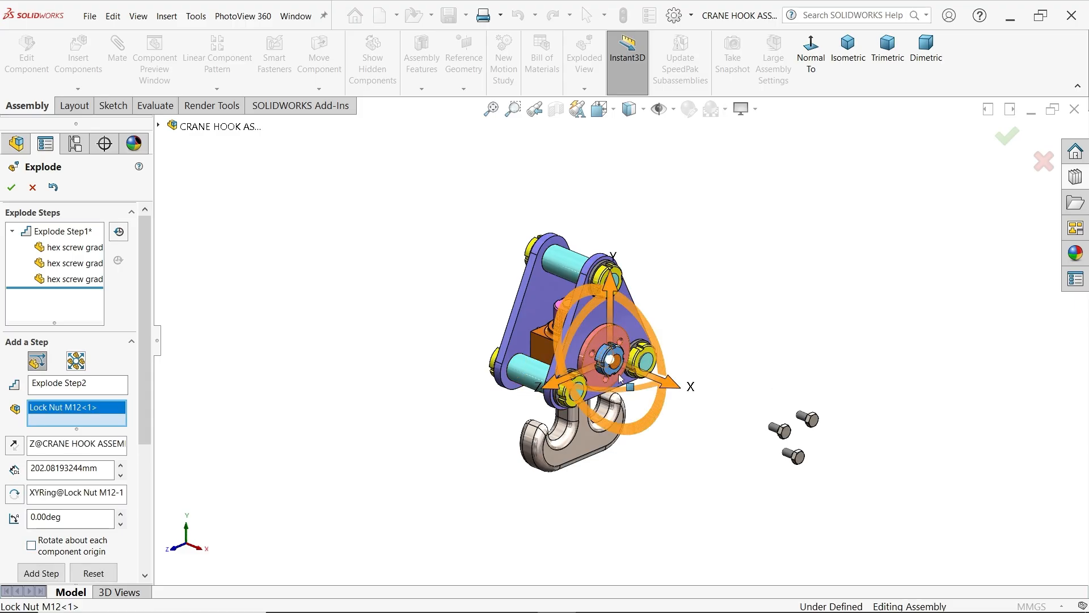
left_click_drag(671, 388, 817, 446)
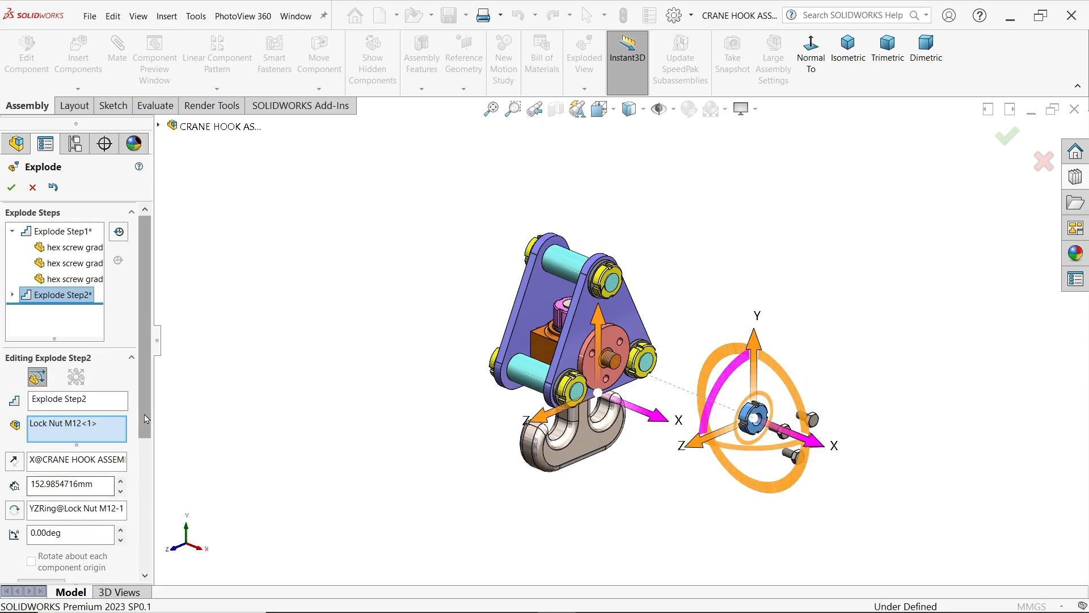
scroll(142, 463, "down", 3)
left_click(49, 498)
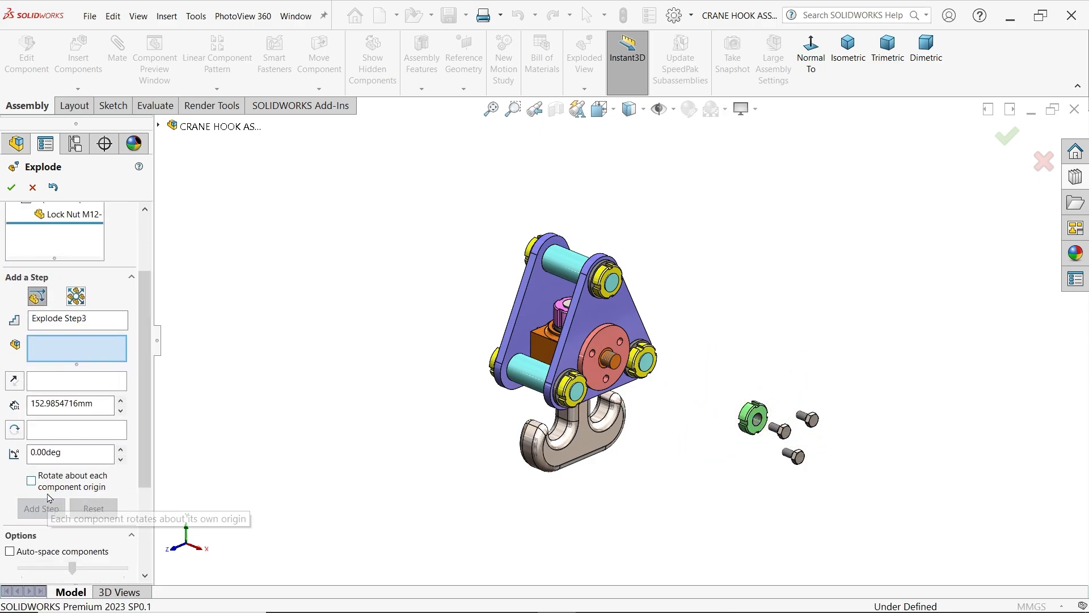
Add an explode step moving the three front M15 lock nuts together about 93 mm outward along X
left_click(569, 388)
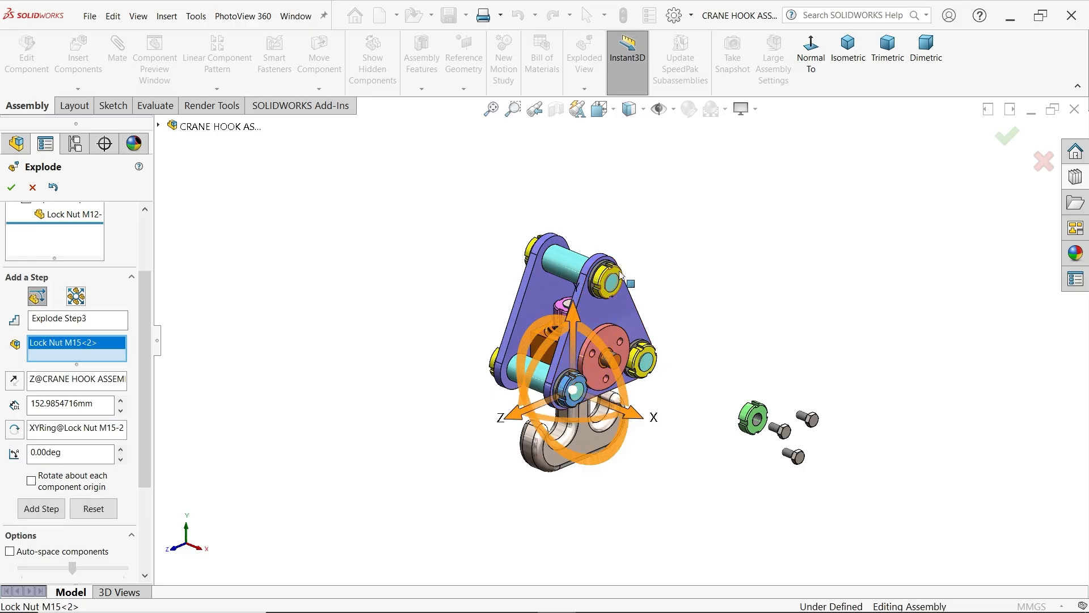
left_click(617, 278)
left_click(645, 379)
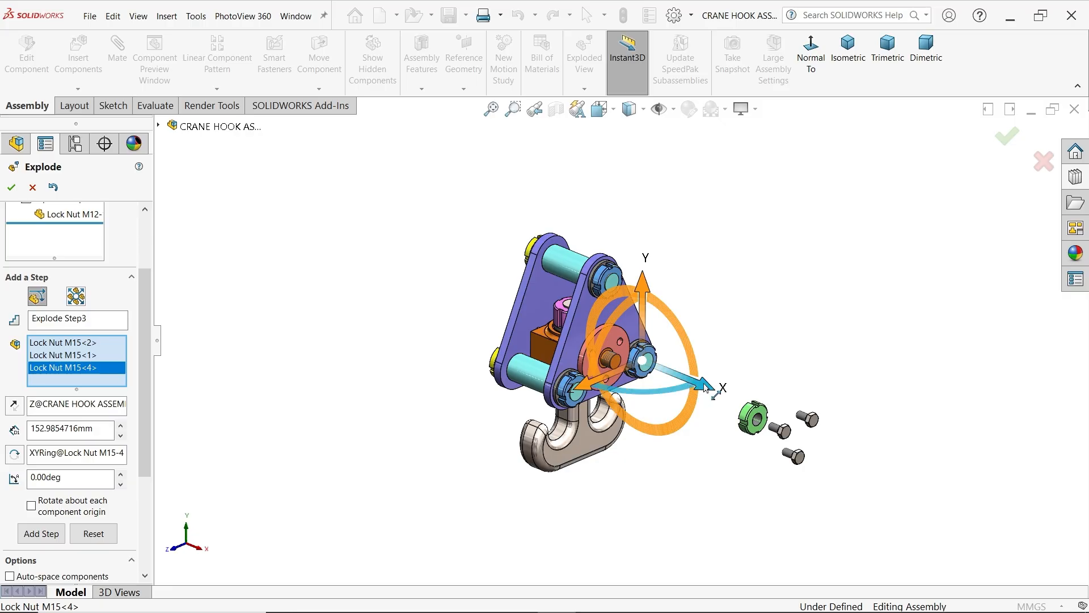
left_click_drag(707, 387, 892, 498)
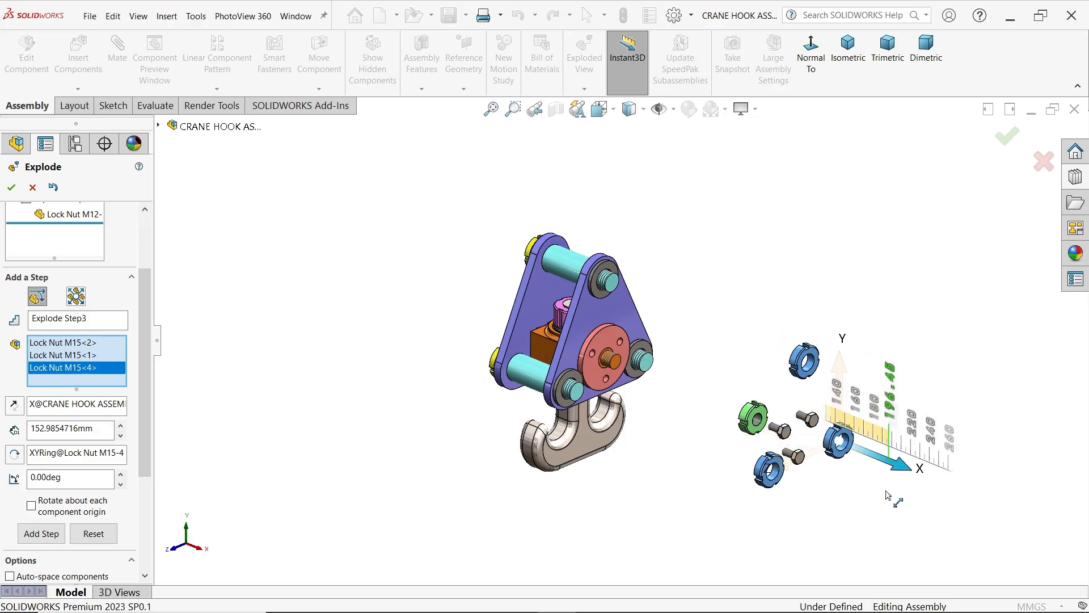
left_click_drag(889, 495, 806, 429)
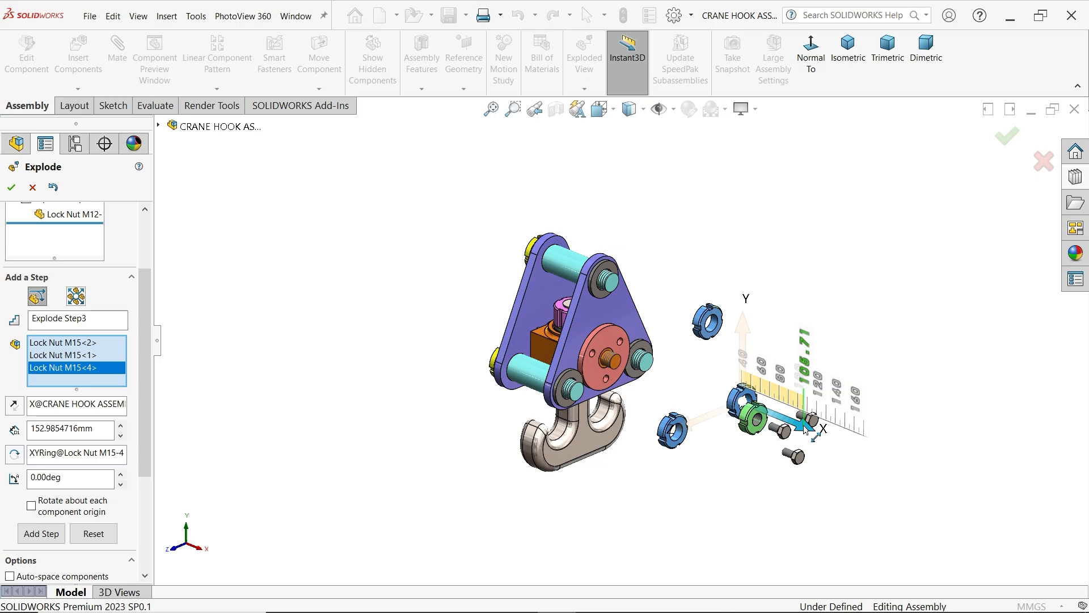
left_click_drag(806, 430, 801, 426)
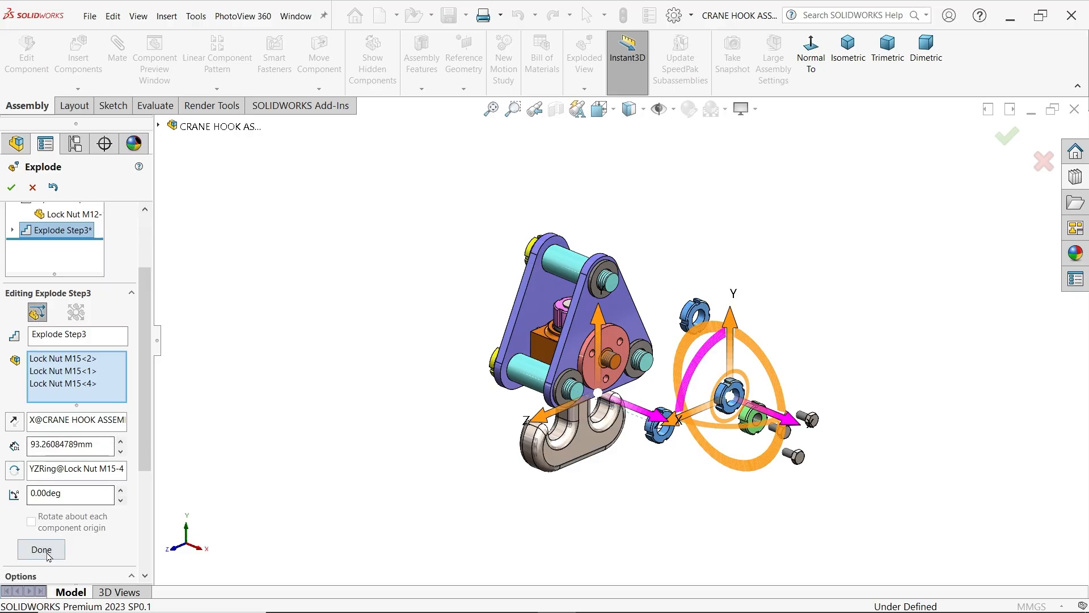
left_click(48, 554)
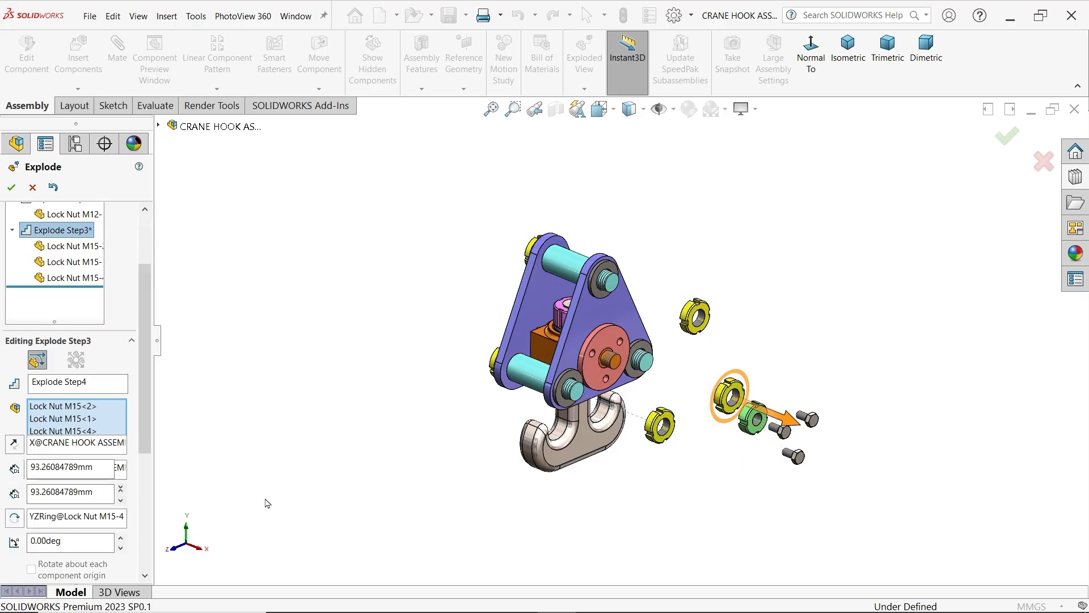
Add an explode step moving the three front washers together about 84 mm outward along X
left_click(603, 299)
left_click(640, 372)
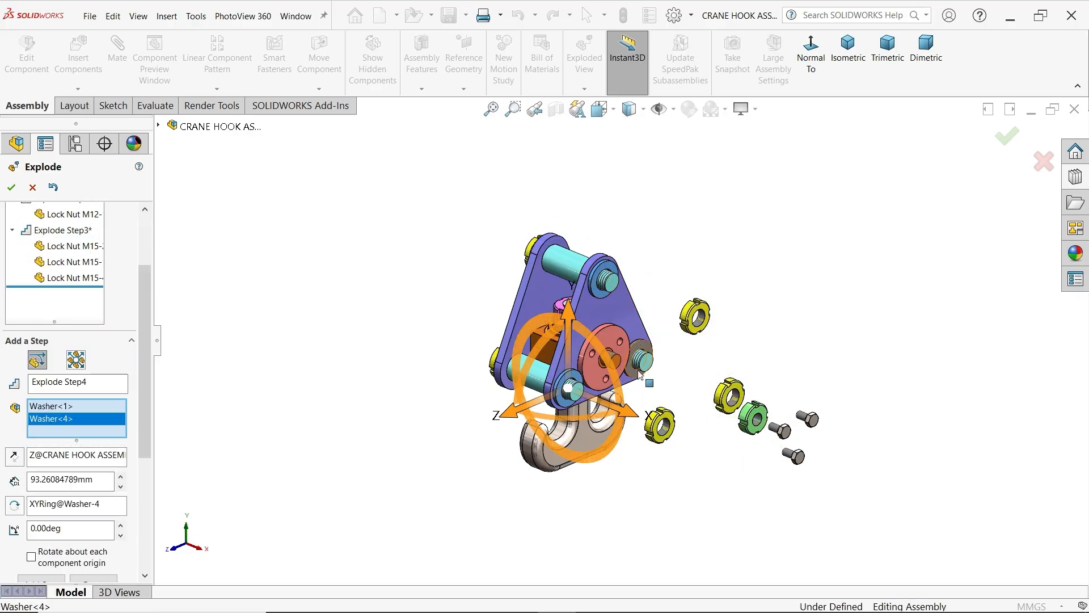
left_click(634, 374)
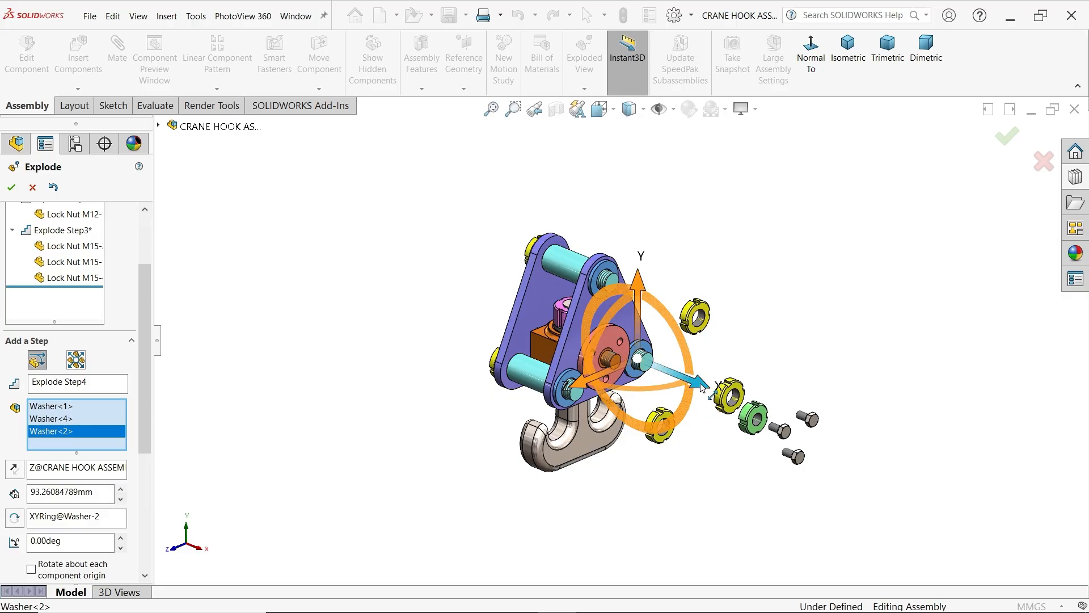
left_click_drag(702, 387, 783, 430)
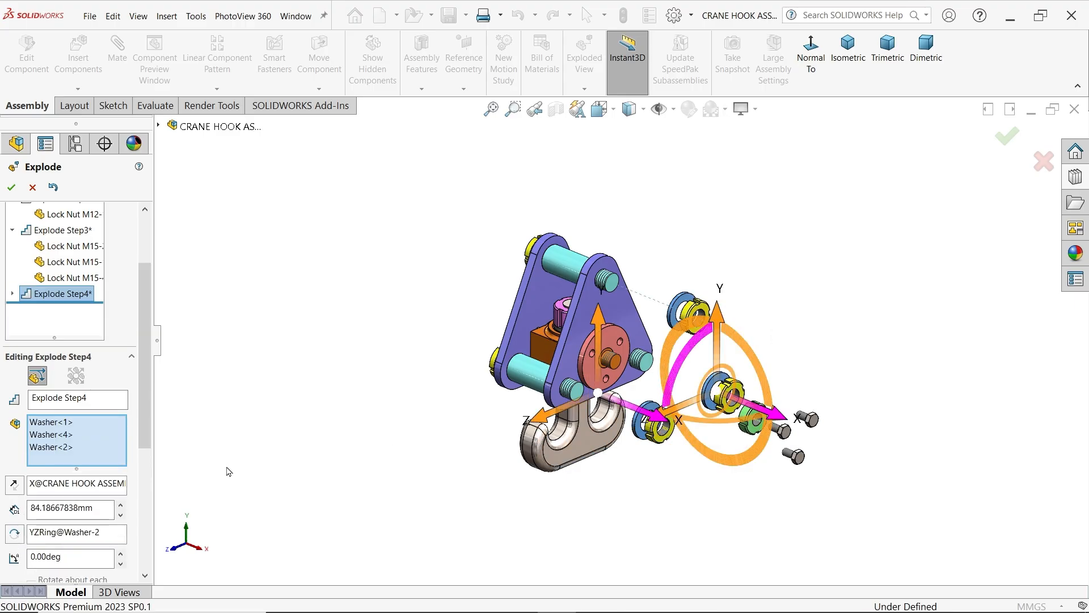
scroll(85, 436, "down", 4)
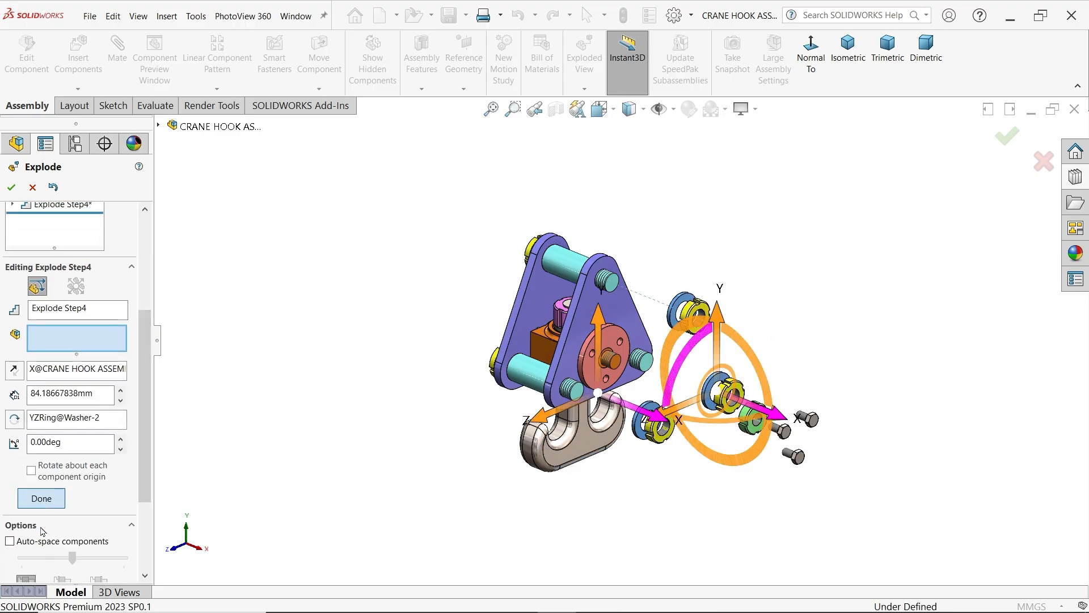
left_click(41, 496)
Add an explode step moving the front end bush about 72 mm outward along X
left_click(597, 378)
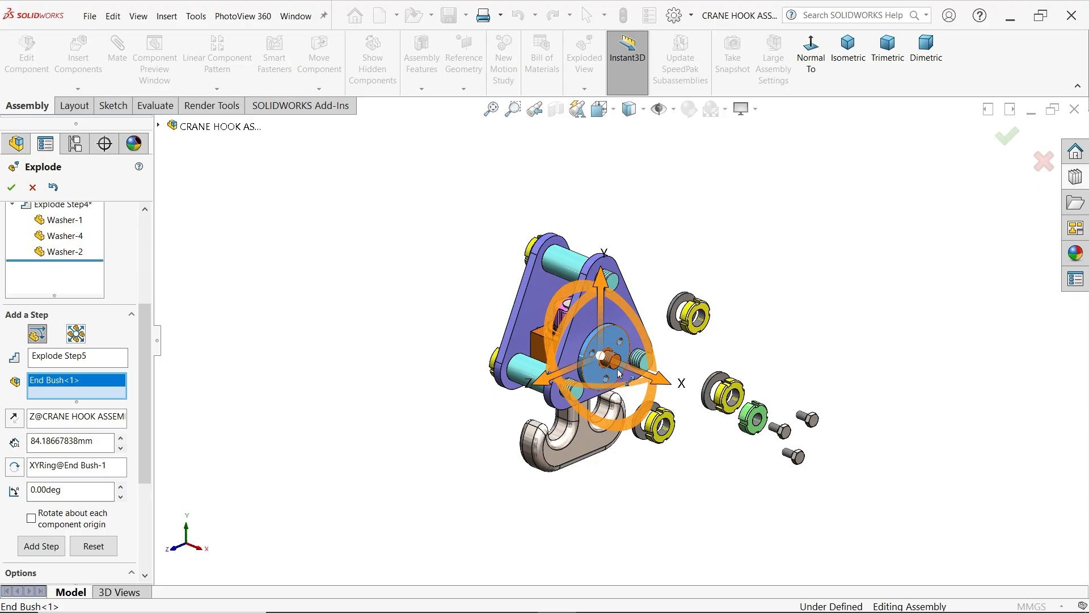
left_click_drag(661, 383, 749, 416)
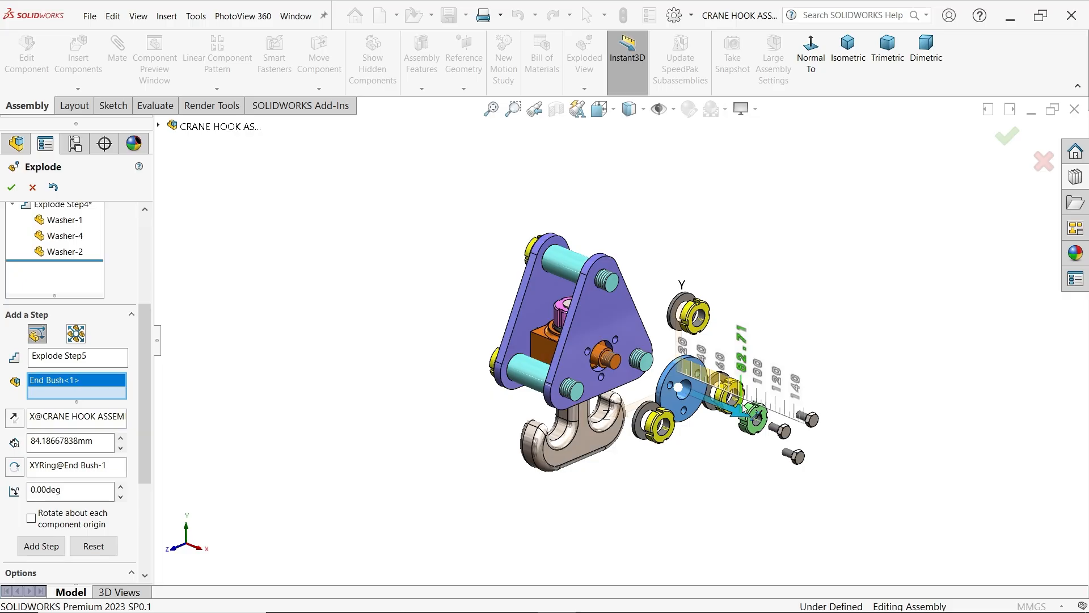
left_click_drag(749, 416, 750, 416)
middle_click_drag(759, 374, 859, 281)
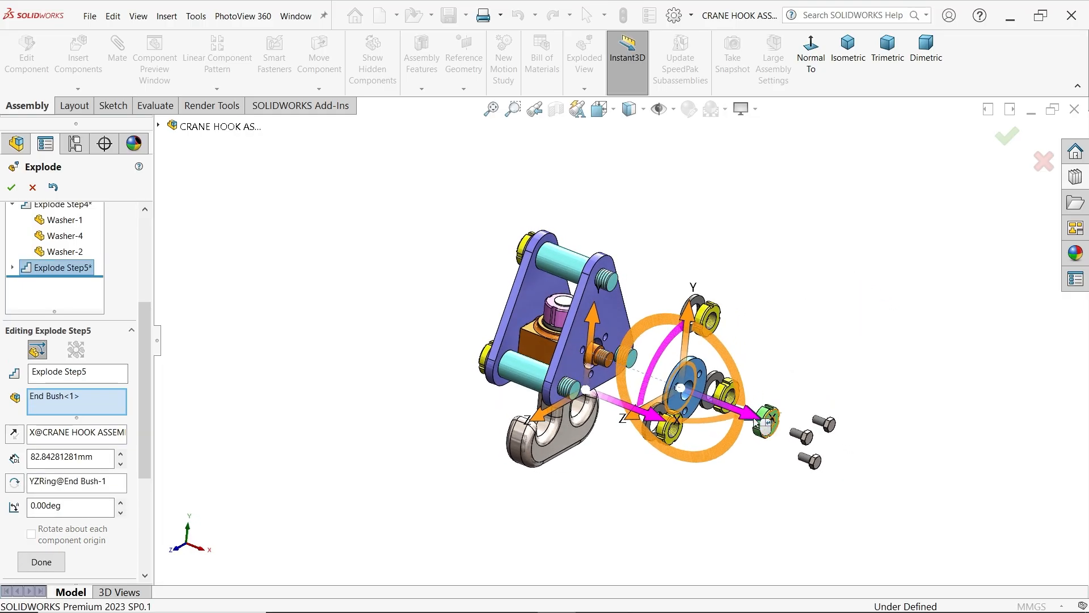
left_click_drag(762, 423, 742, 414)
middle_click_drag(805, 340, 802, 316)
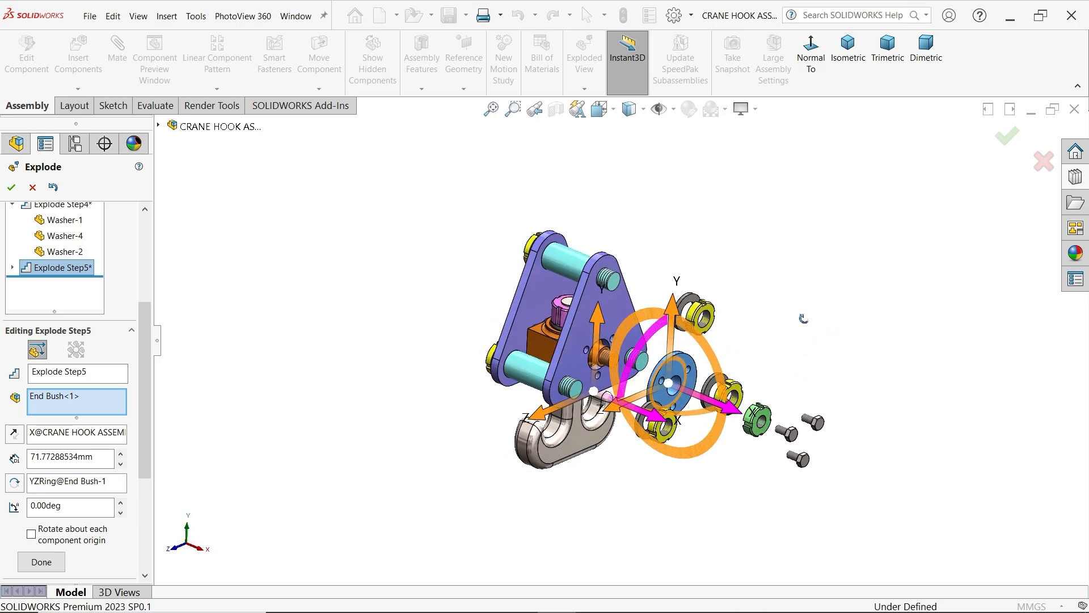
left_click(41, 562)
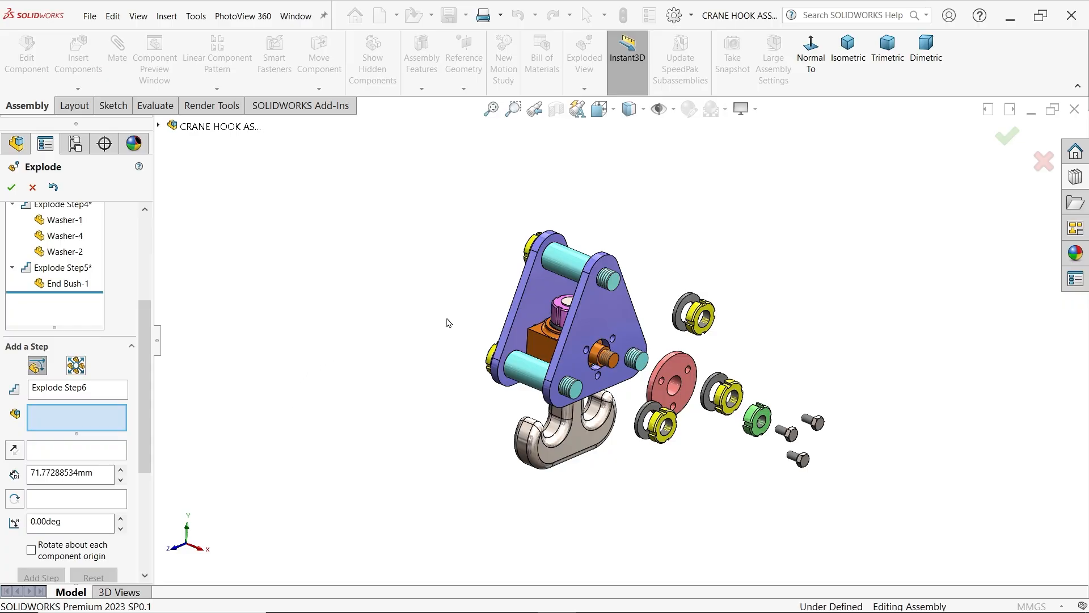
Add an explode step moving the three rear hex screws about 247 mm outward in the negative X direction
middle_click_drag(449, 323, 537, 346)
scroll(551, 331, "down", 3)
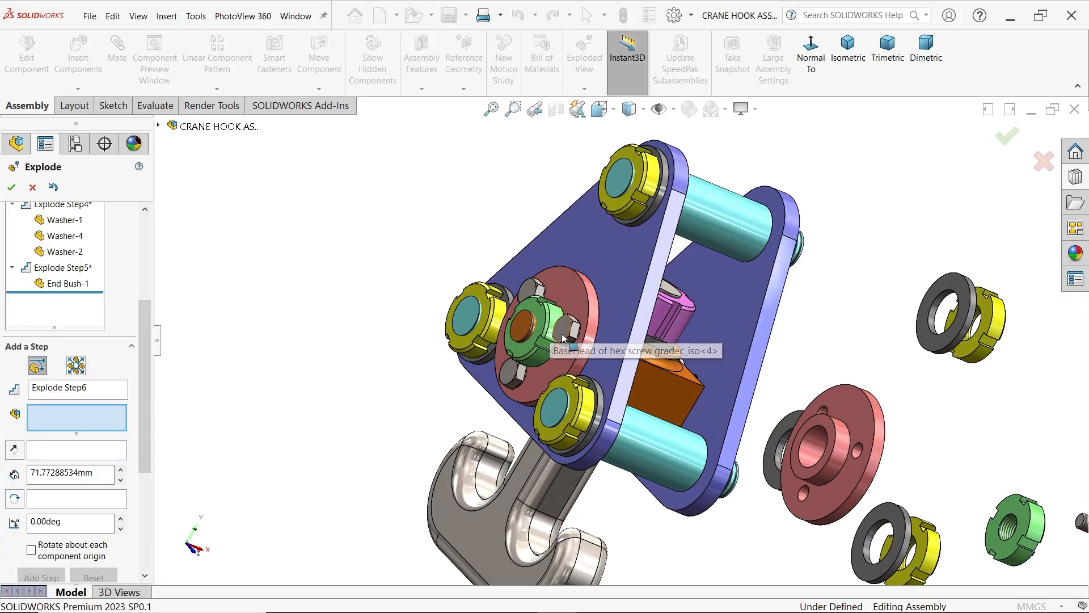
left_click(566, 330)
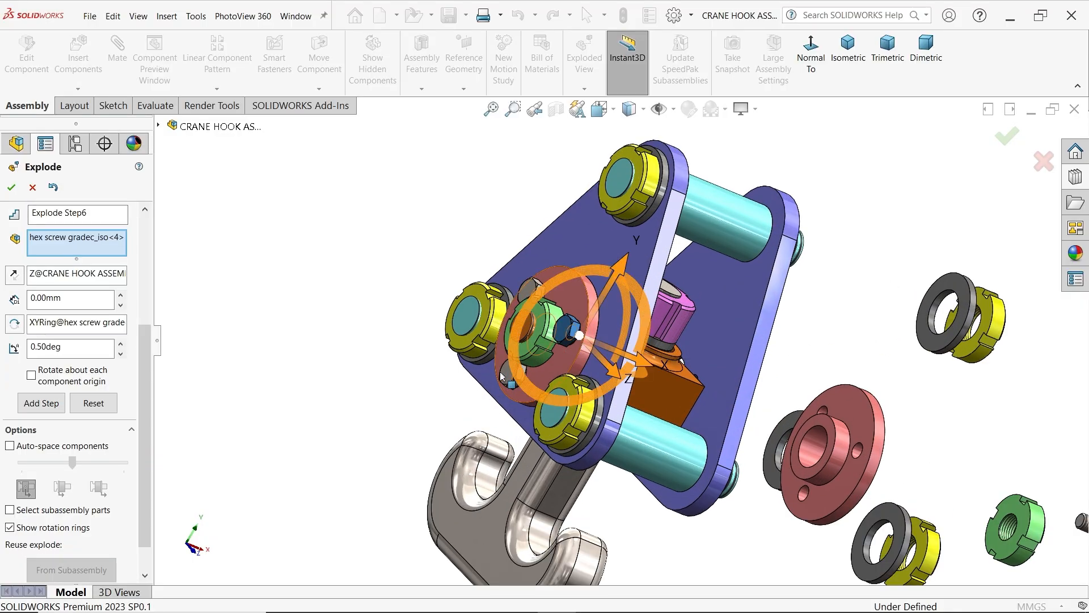
scroll(510, 383, "down", 2)
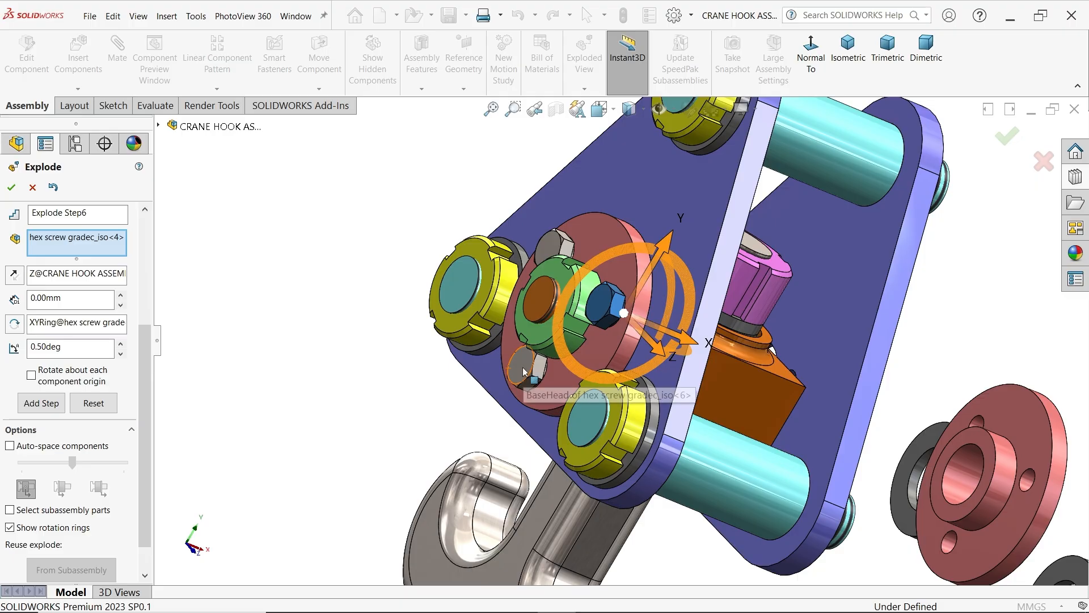
left_click(525, 372, "ctrl")
left_click(555, 250, "ctrl")
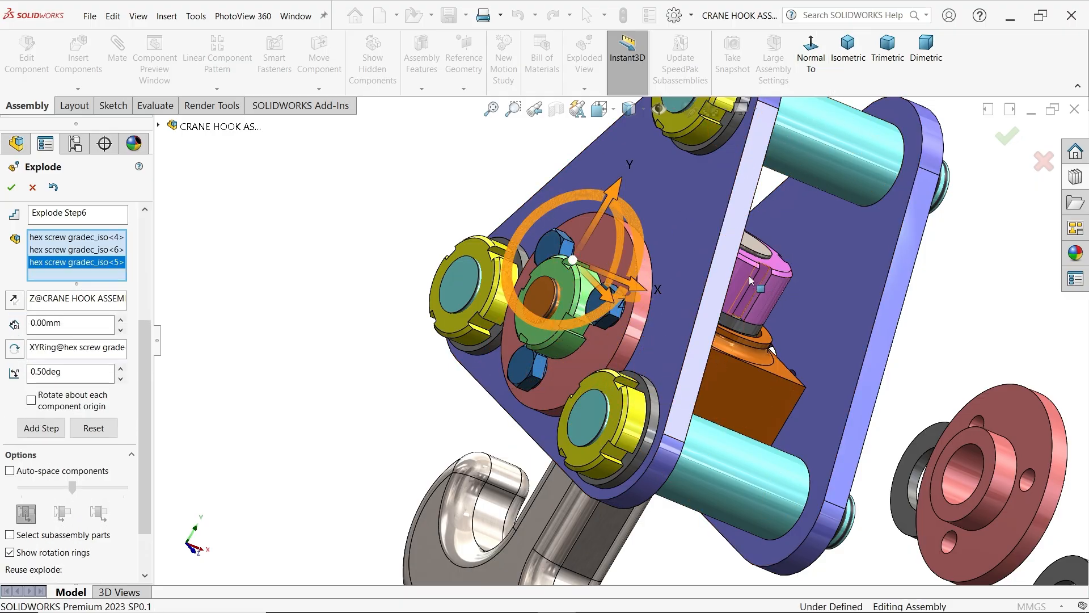
scroll(749, 276, "up", 5)
middle_click_drag(725, 324, 649, 316)
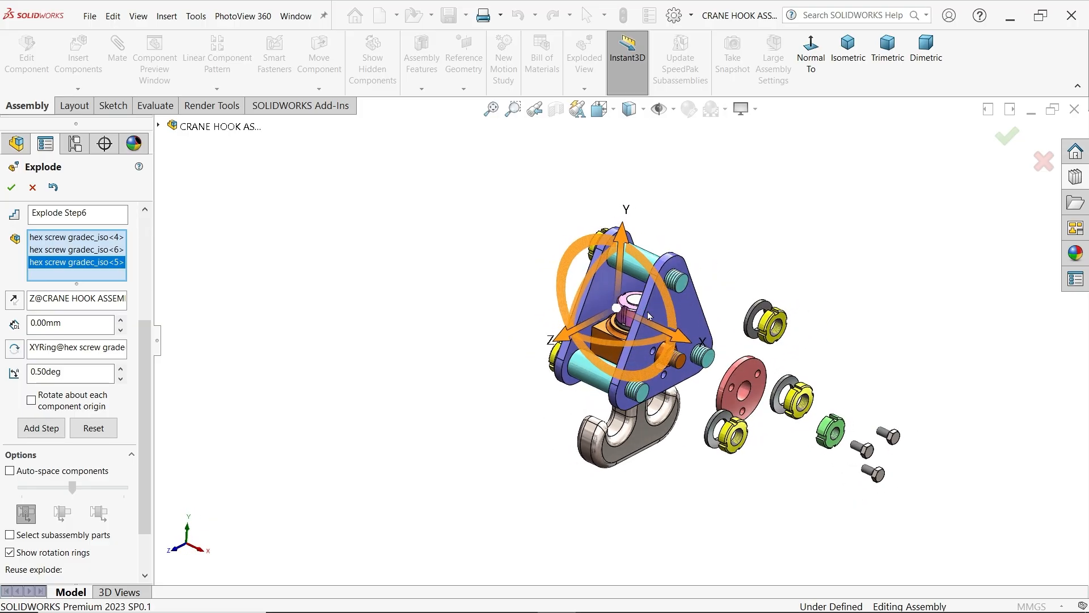
left_click_drag(677, 340, 408, 264)
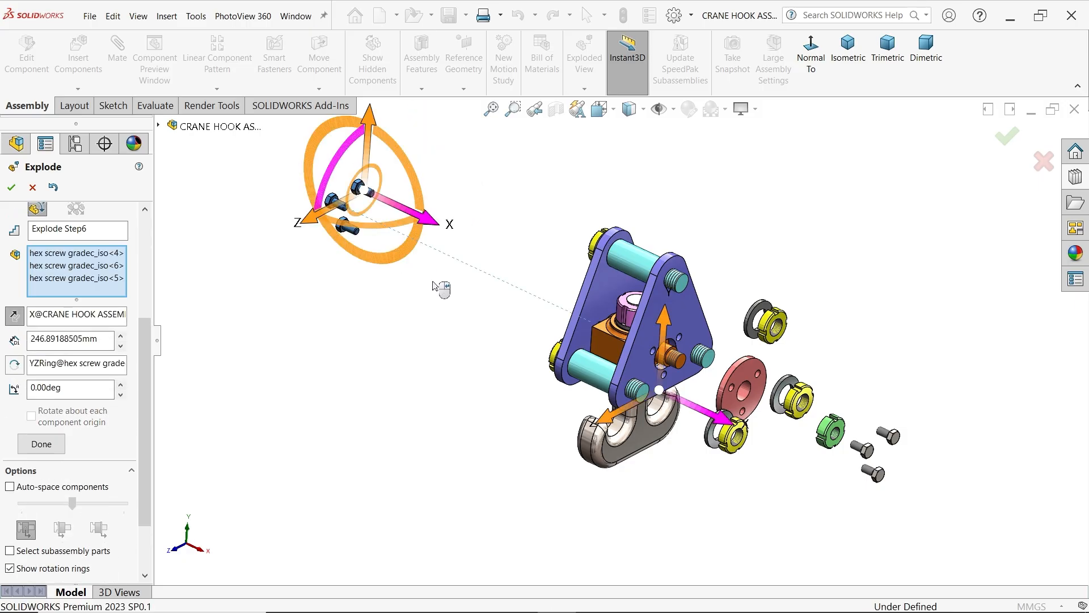
left_click(42, 444)
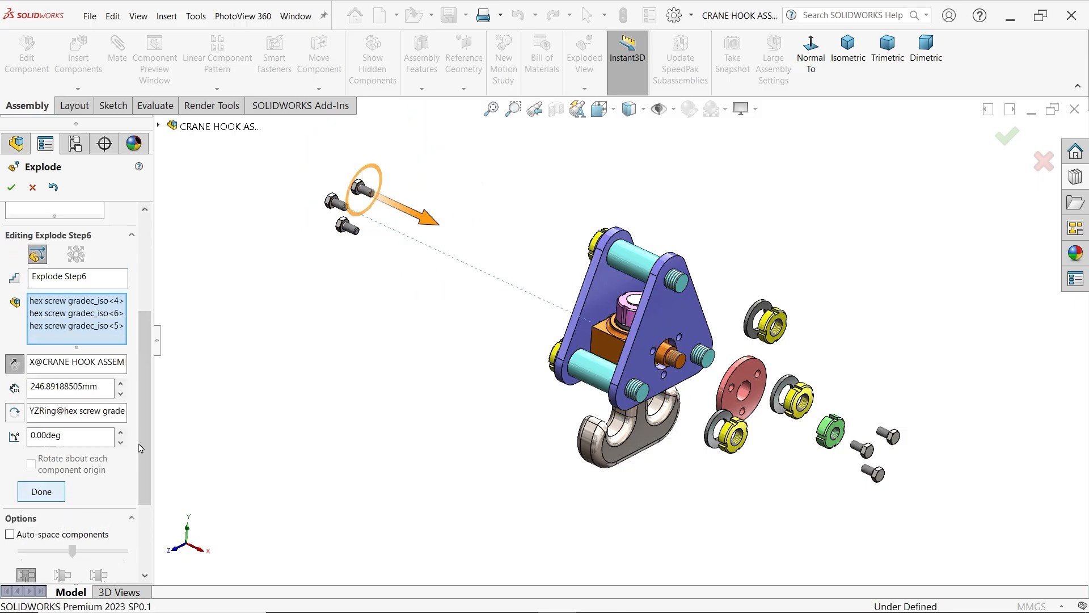
Add an explode step moving the rear M12 lock nut about 214 mm outward in the negative X direction
middle_click_drag(486, 359, 619, 333)
left_click(615, 322)
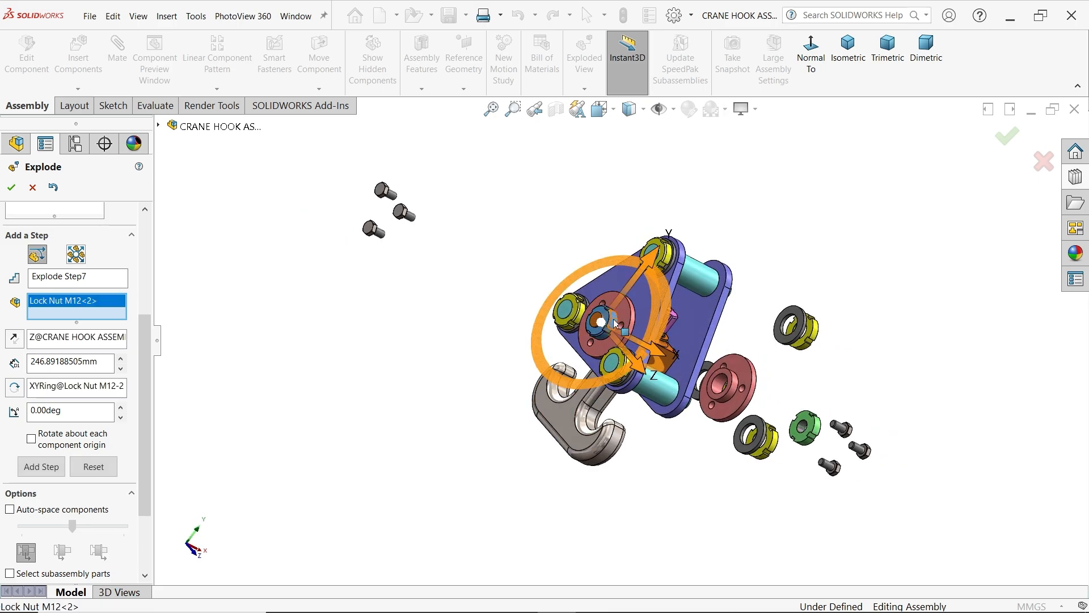
middle_click_drag(793, 381, 692, 360)
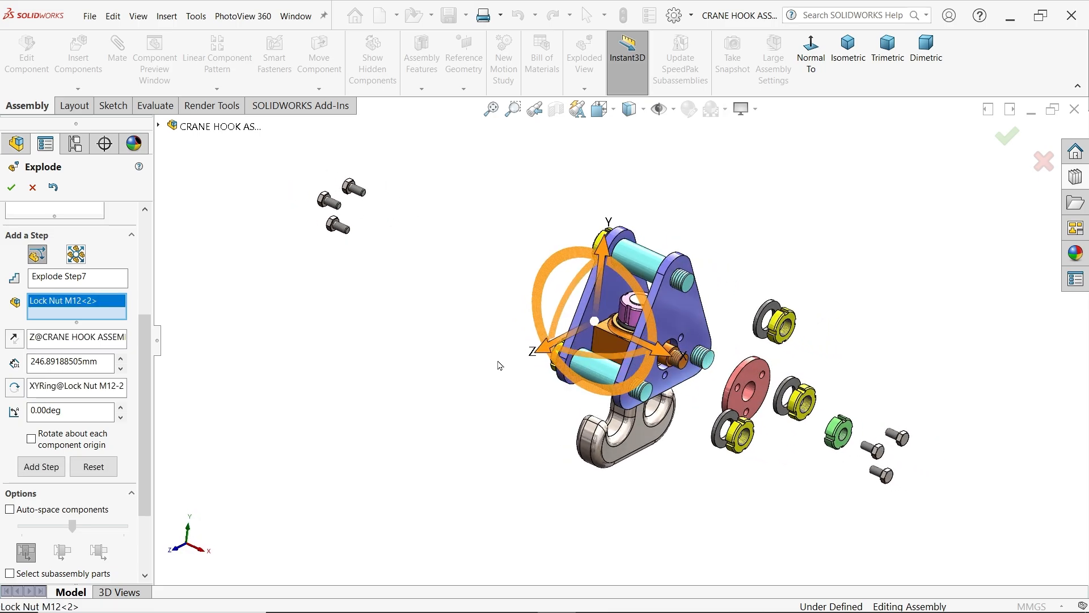
left_click_drag(664, 358, 427, 291)
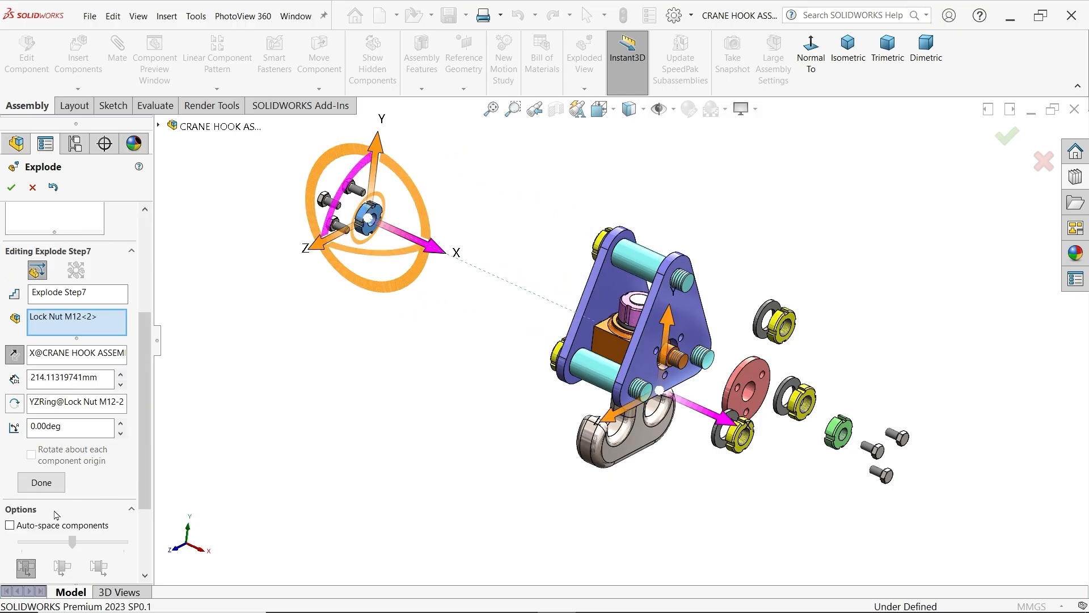
left_click(32, 483)
Add an explode step moving the three rear M15 lock nuts together about 204 mm outward in the negative X direction
middle_click_drag(465, 437, 617, 422)
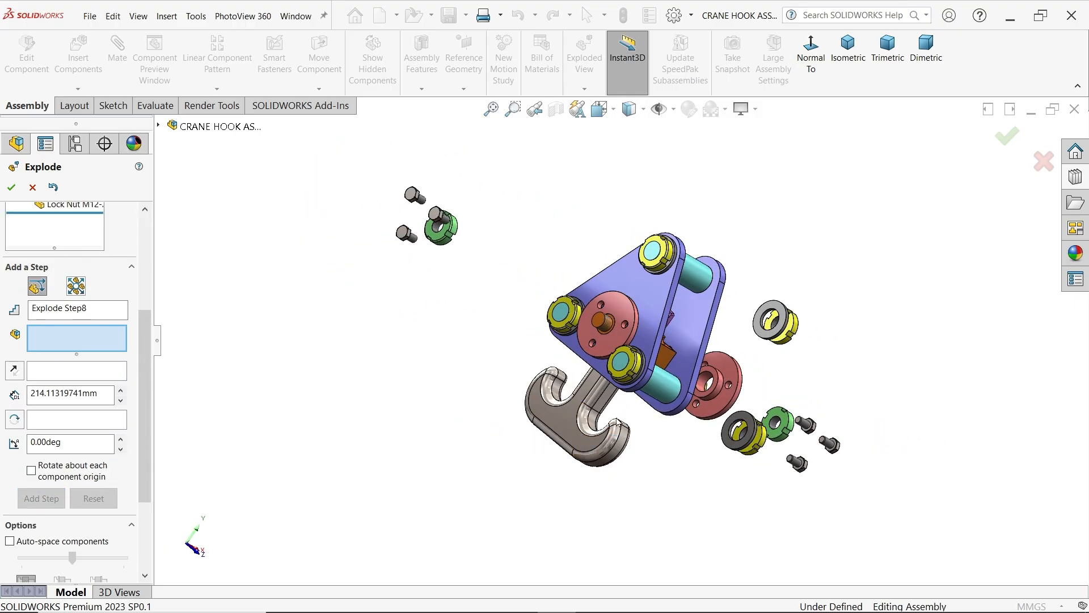
scroll(631, 374, "down", 3)
left_click(634, 362)
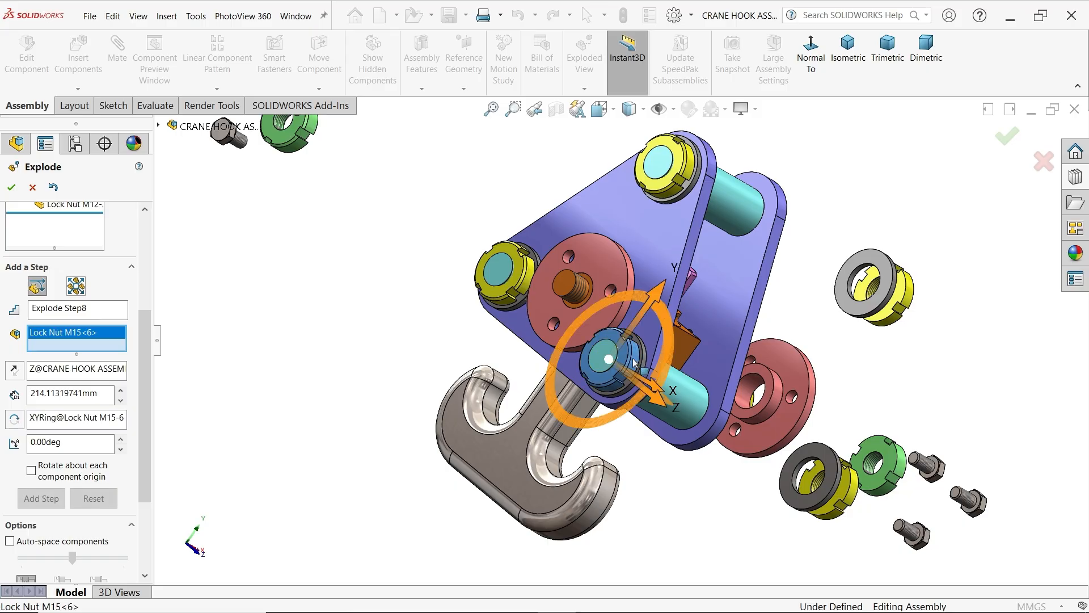
left_click(664, 165)
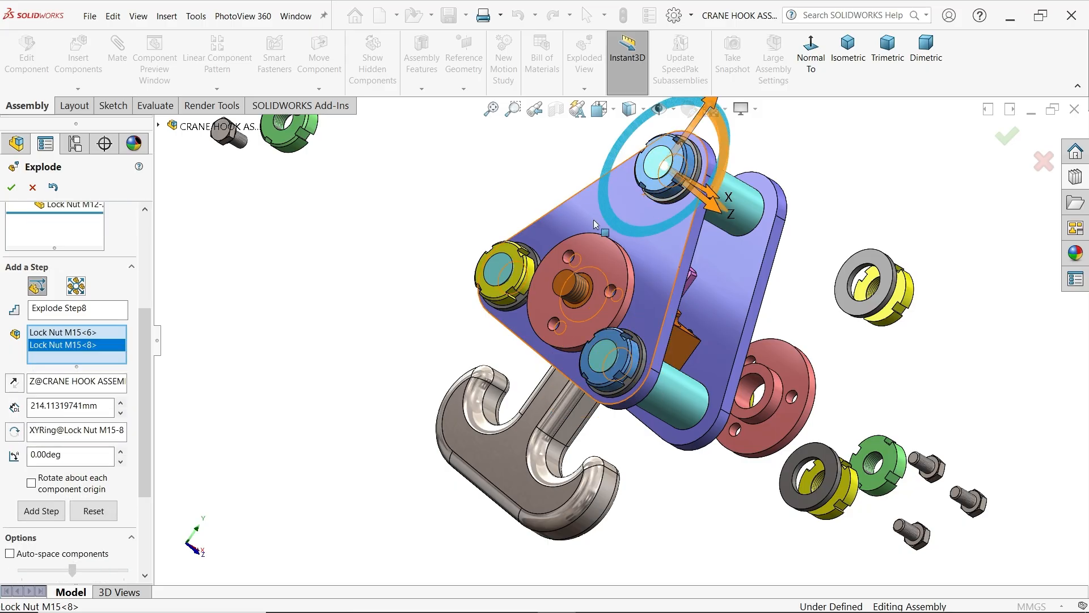
left_click(519, 274)
scroll(623, 334, "up", 4)
middle_click_drag(653, 335, 580, 322)
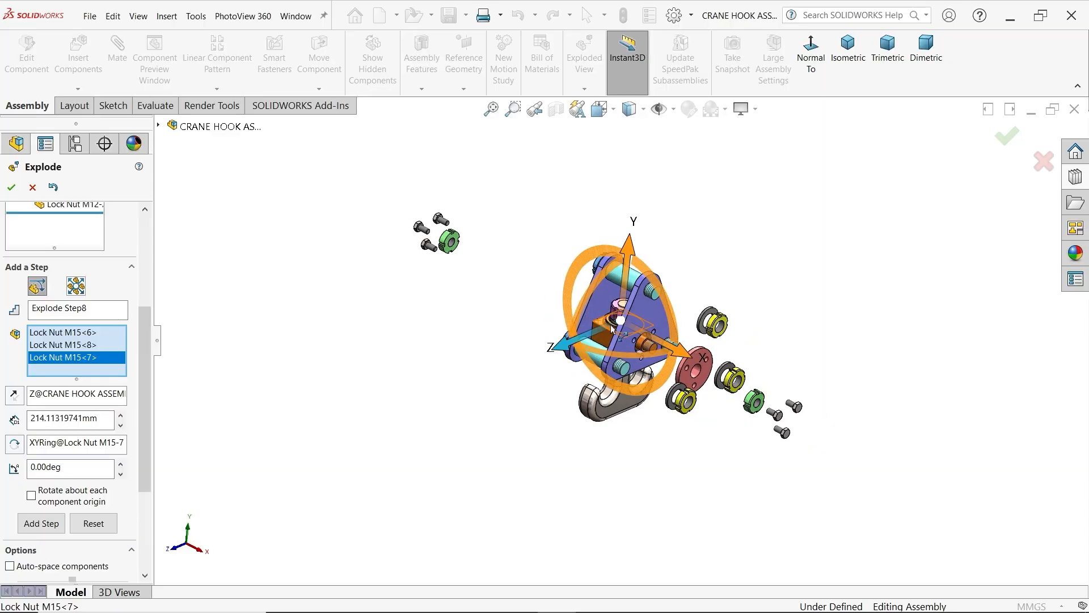
left_click_drag(678, 353, 518, 316)
left_click(26, 539)
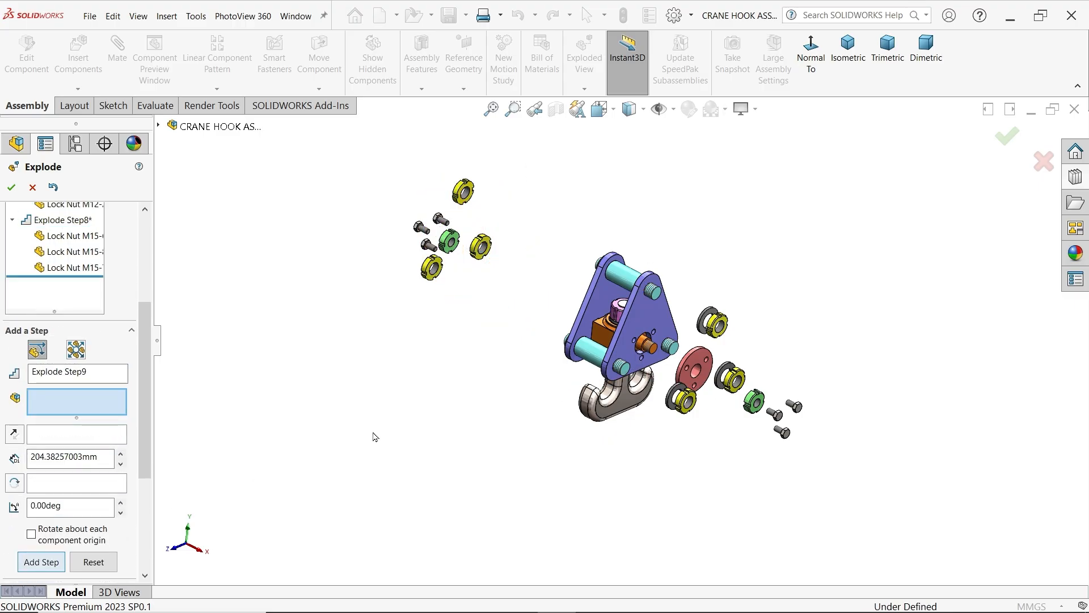
Add an explode step moving the three rear washers together about 179 mm outward in the negative X direction
middle_click_drag(375, 437, 550, 440)
scroll(627, 339, "down", 3)
scroll(627, 339, "down", 2)
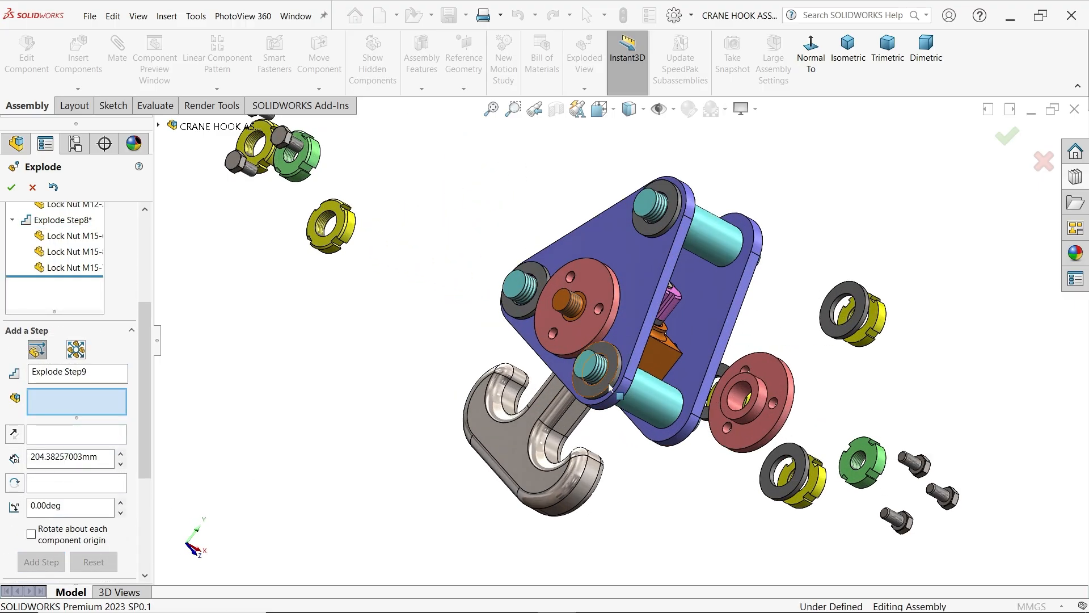
left_click(608, 383)
left_click(545, 304)
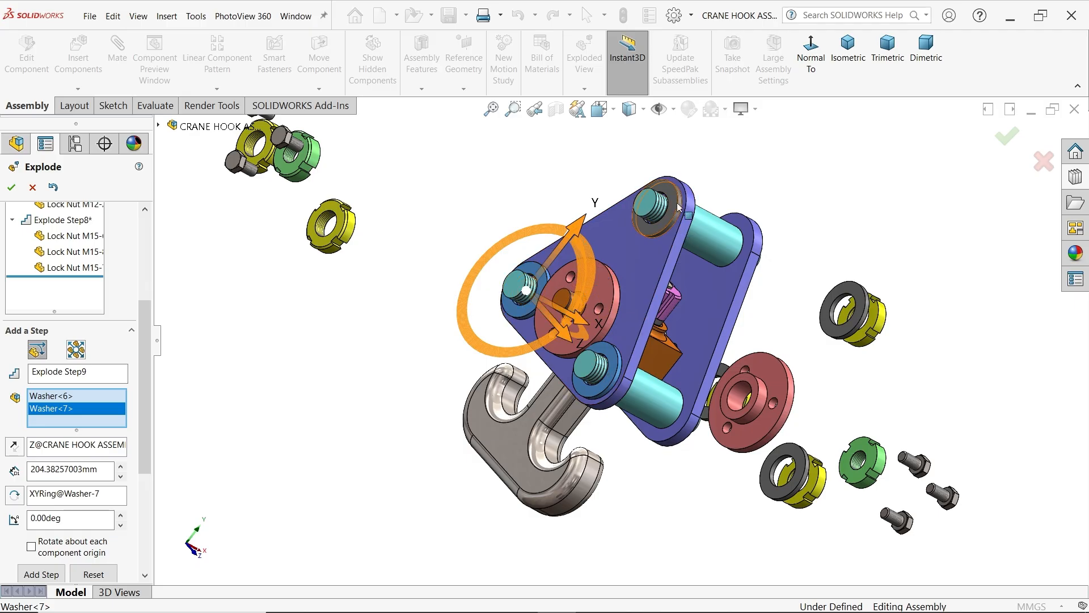
left_click(642, 216)
scroll(737, 358, "up", 3)
middle_click_drag(738, 358, 620, 328)
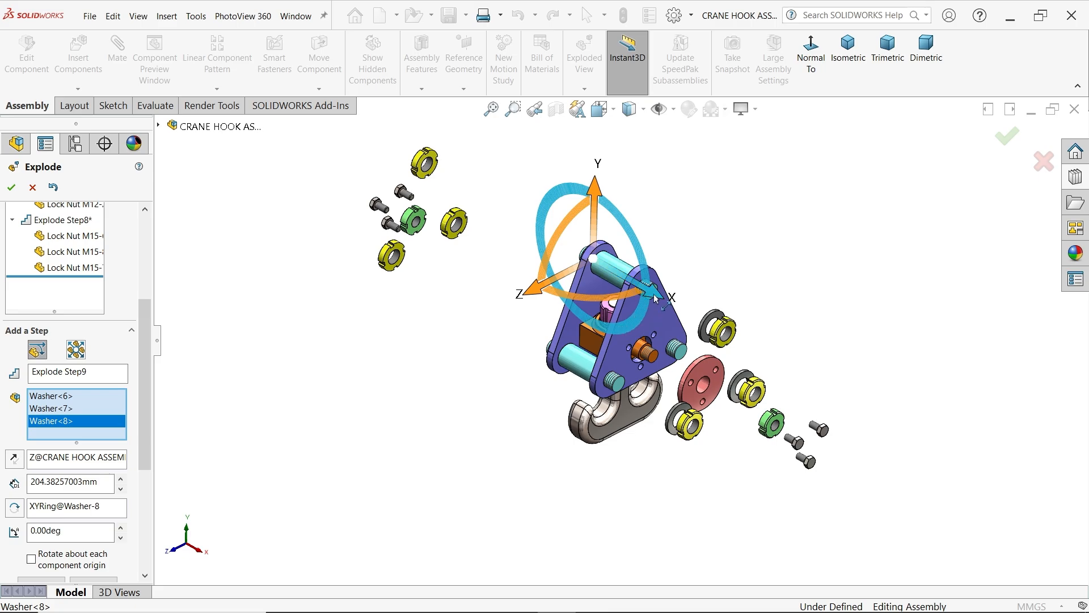
left_click_drag(653, 294, 515, 219)
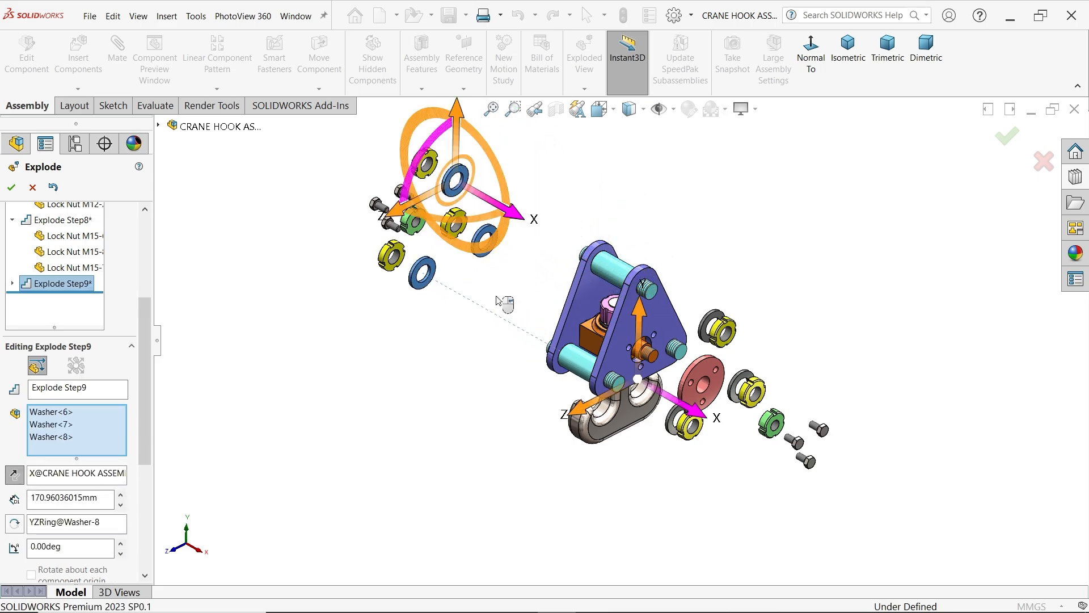
middle_click_drag(335, 369, 379, 368)
left_click_drag(521, 219, 513, 221)
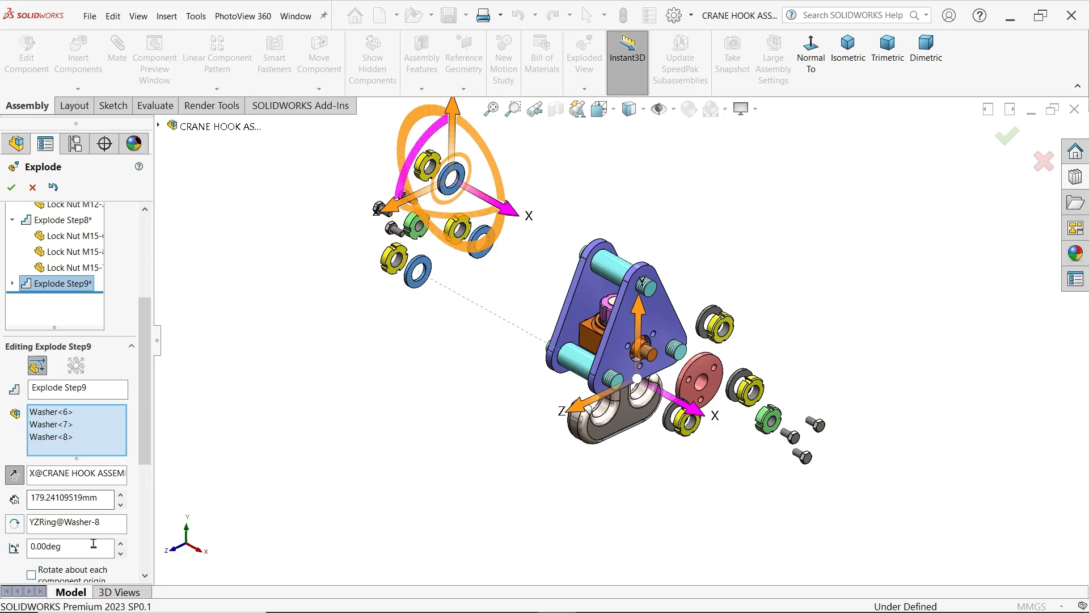
scroll(93, 543, "down", 5)
left_click(50, 432)
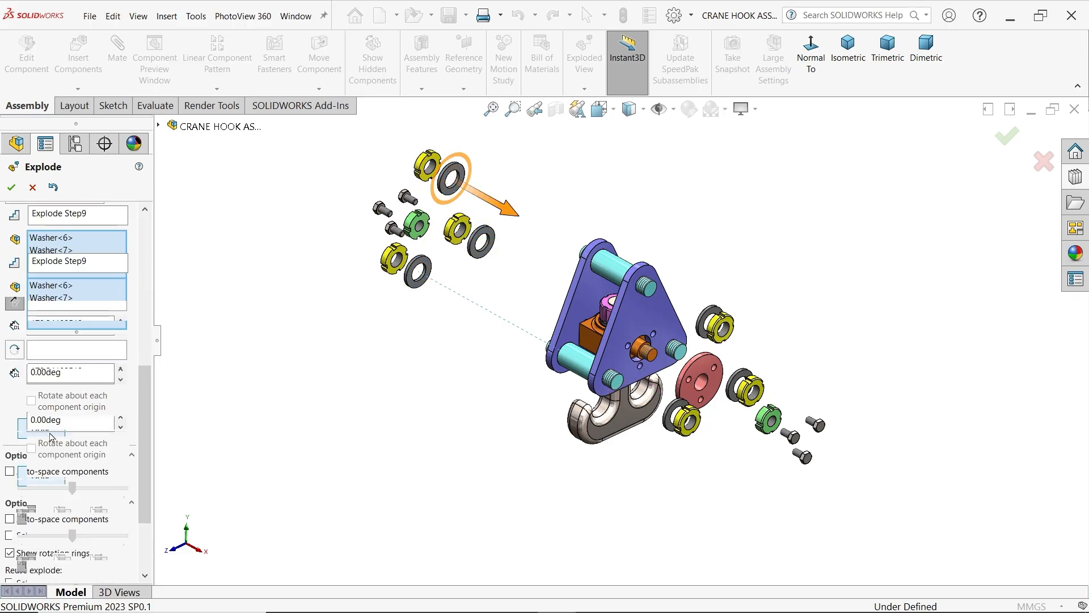
Add an explode step moving the rear end bush about 117 mm outward in the negative X direction
middle_click_drag(394, 414, 574, 368)
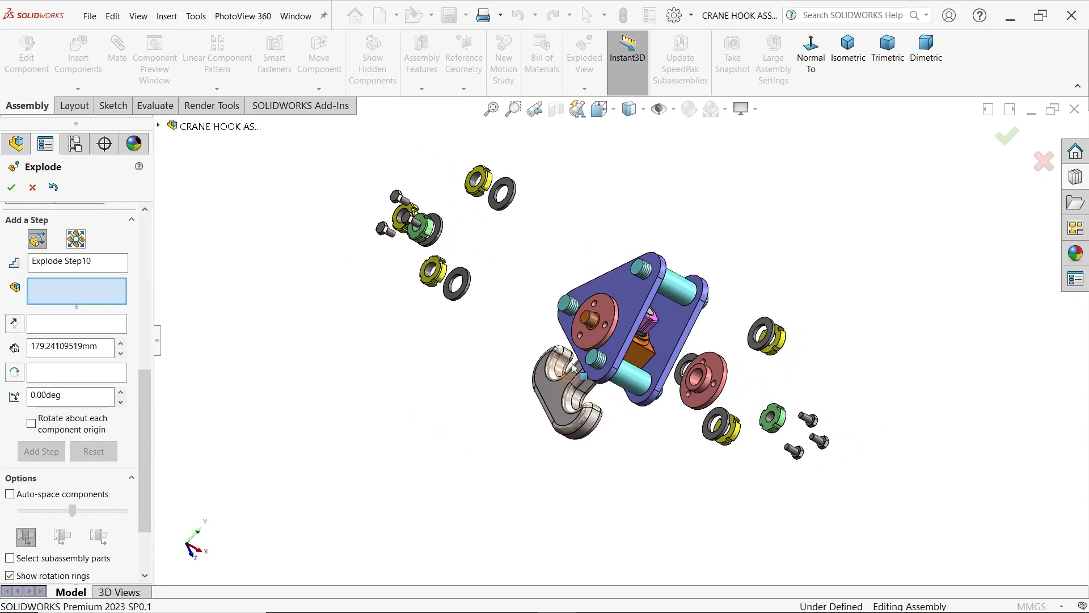
left_click(598, 339)
middle_click_drag(639, 457, 553, 421)
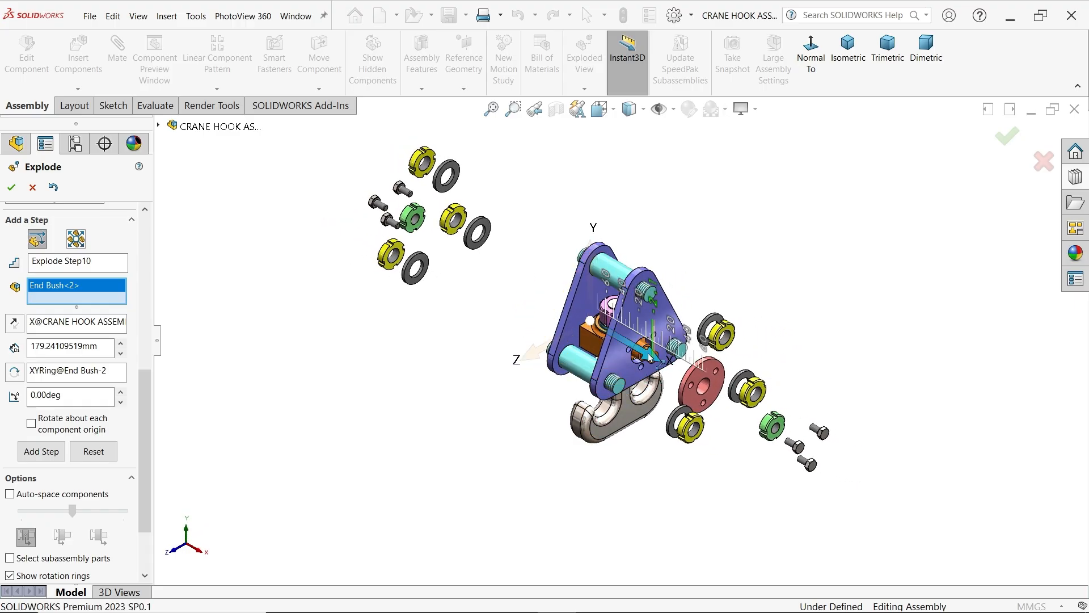
left_click_drag(658, 360, 560, 311)
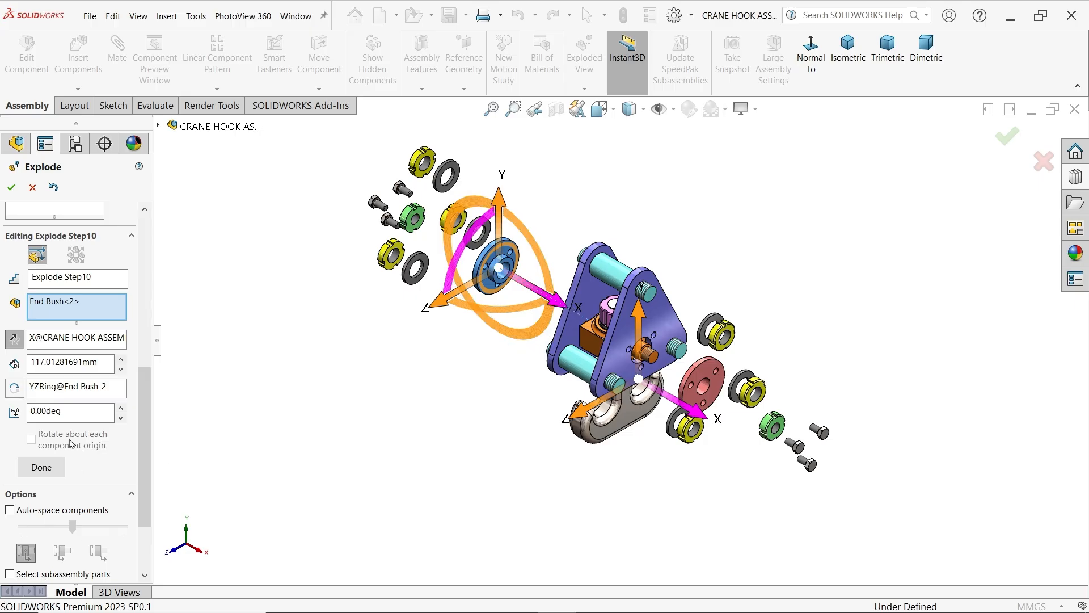
left_click(54, 469)
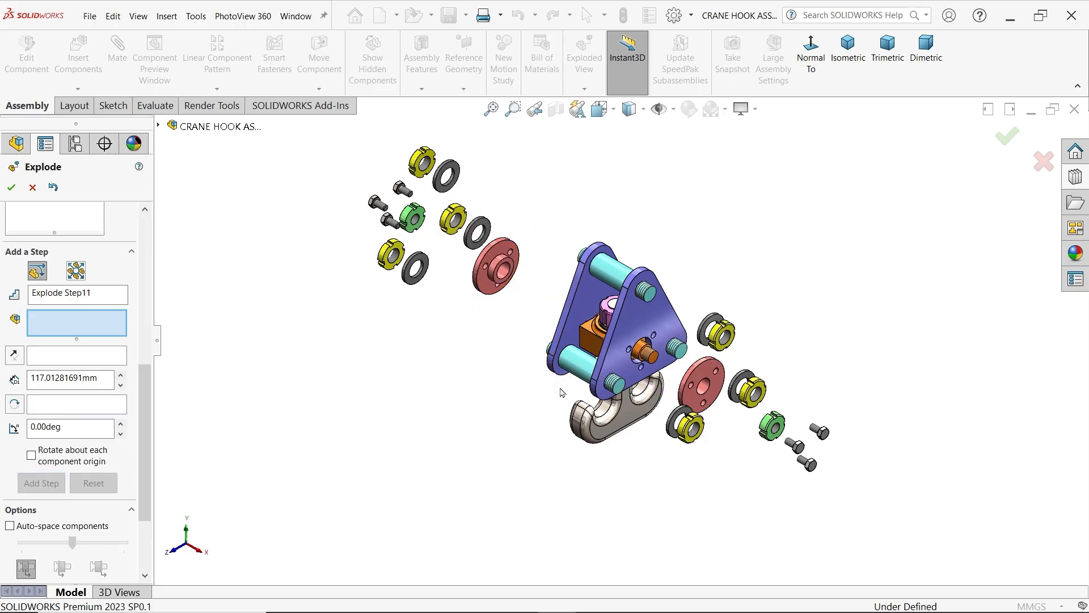
Add an explode step moving the rear support plate about 65 mm outward in the negative X direction
left_click(587, 307)
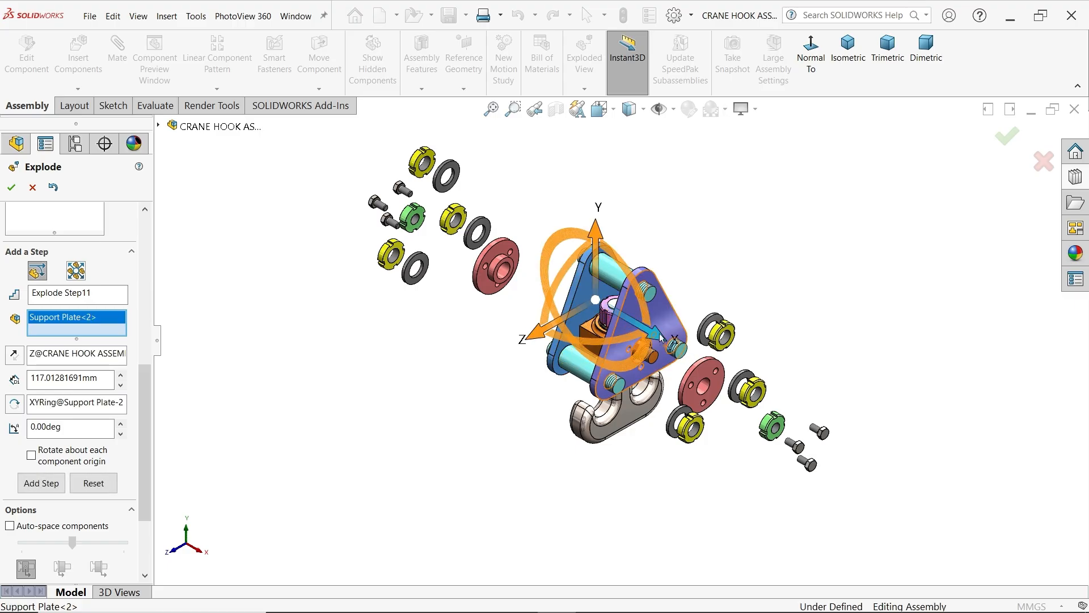
left_click_drag(664, 348, 603, 316)
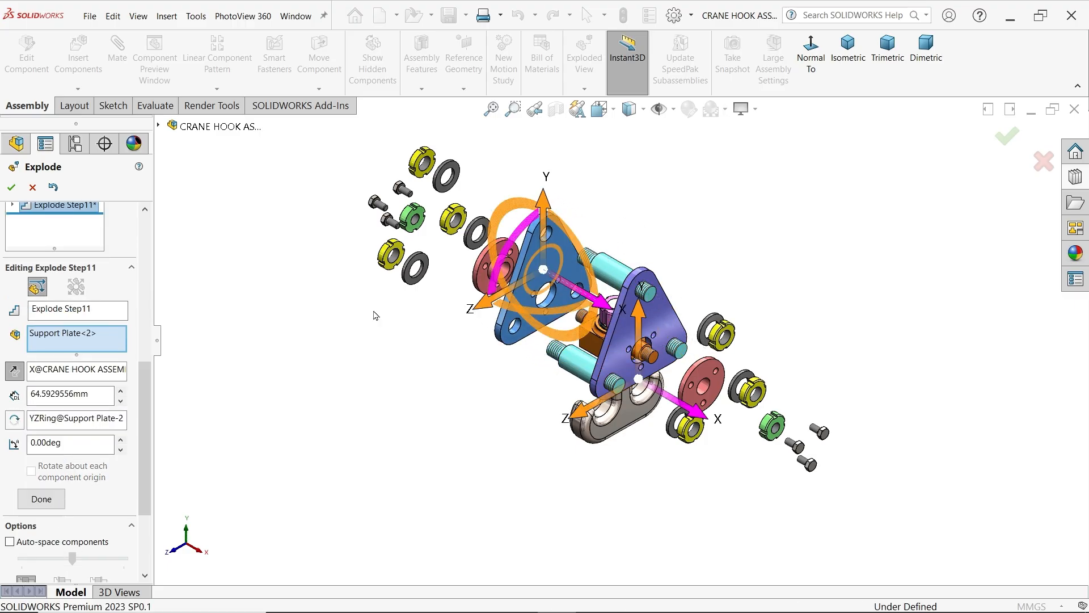
left_click(41, 499)
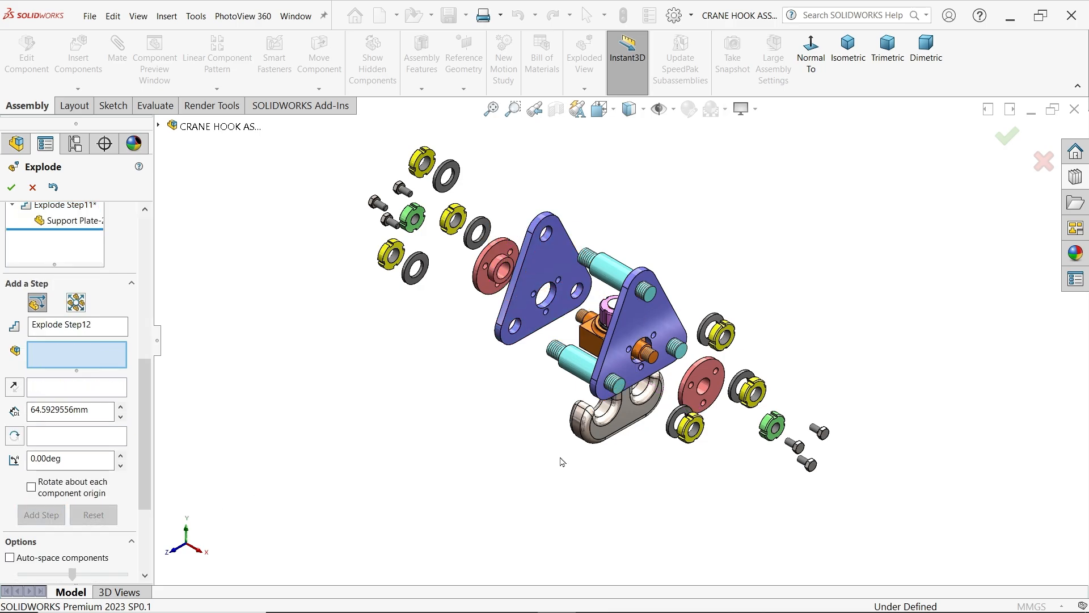
Add an explode step moving the three plate spacers together about 39 mm in the negative X direction
middle_click_drag(562, 462, 571, 448)
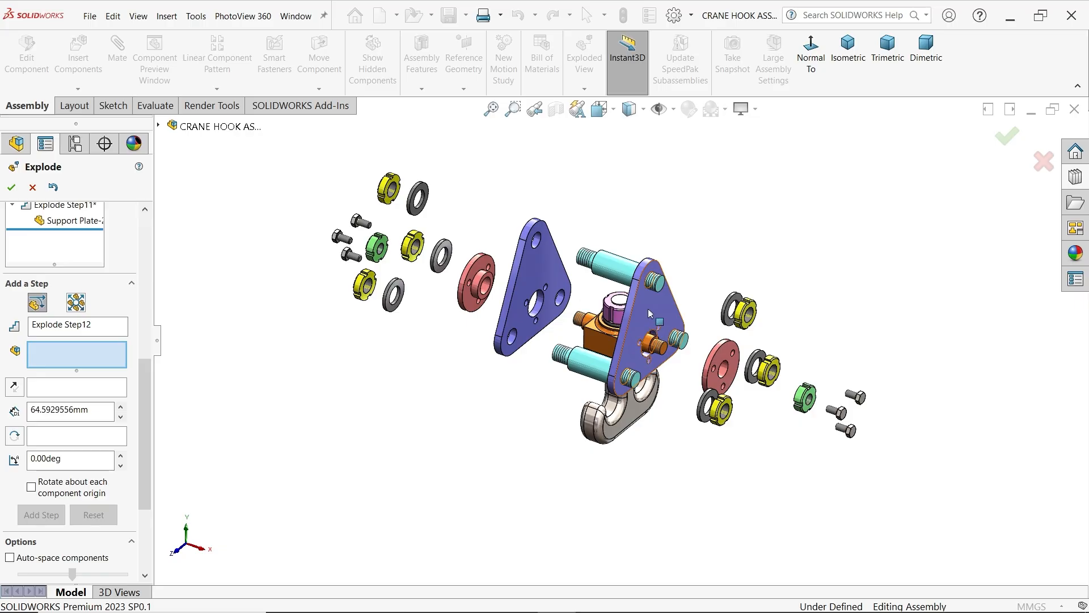
left_click(623, 284)
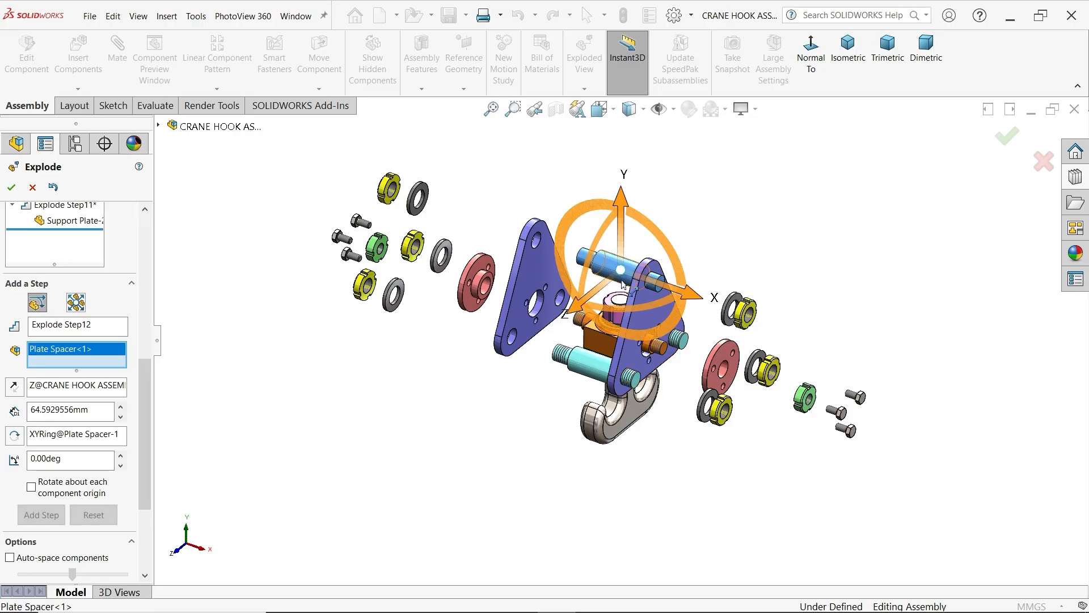
left_click(681, 340)
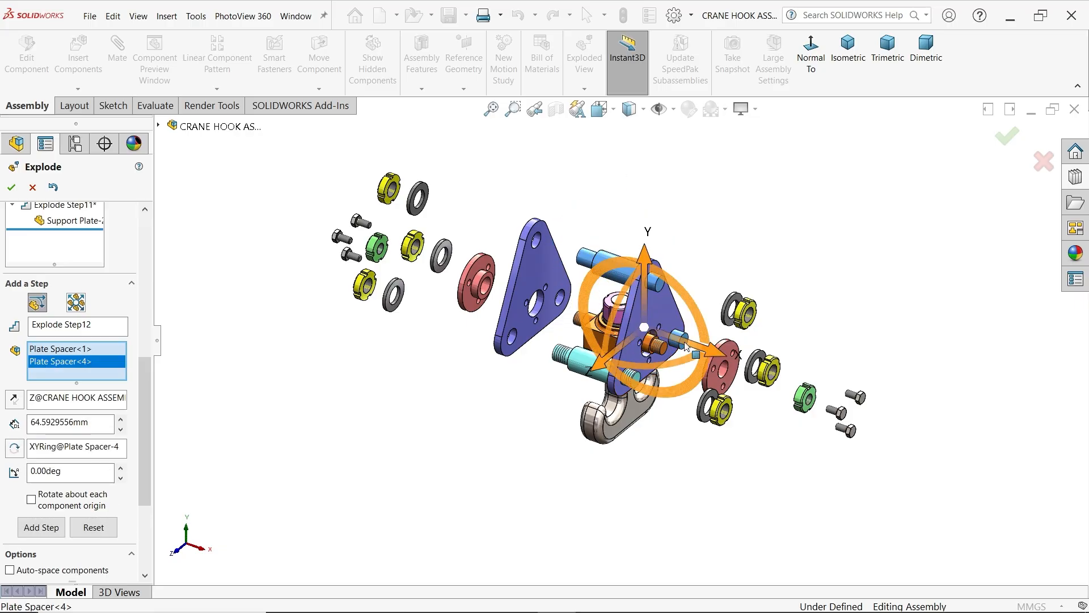
left_click(590, 372)
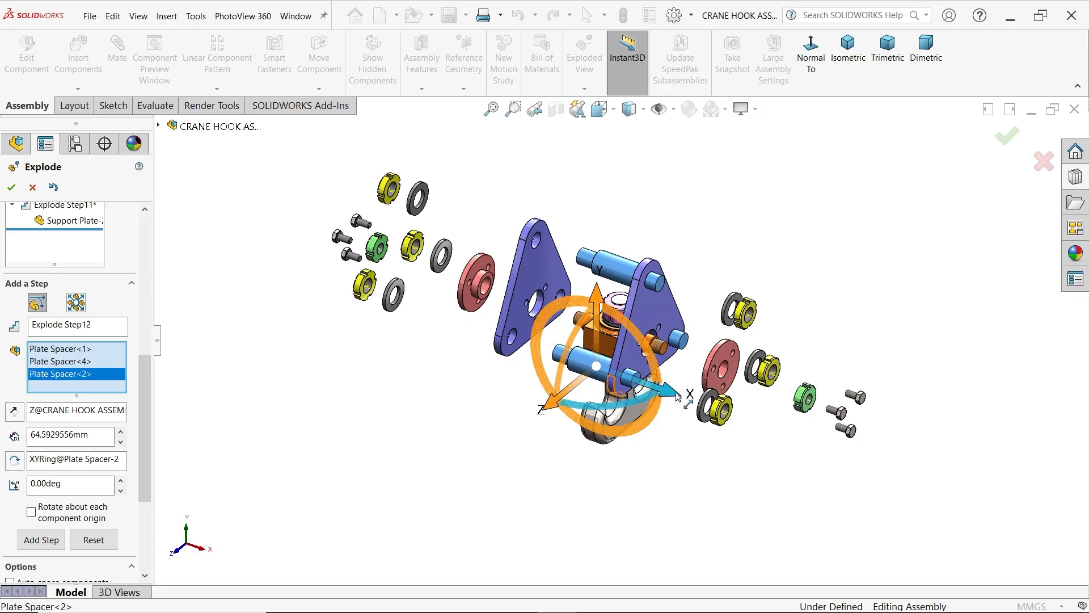
left_click_drag(678, 396, 641, 388)
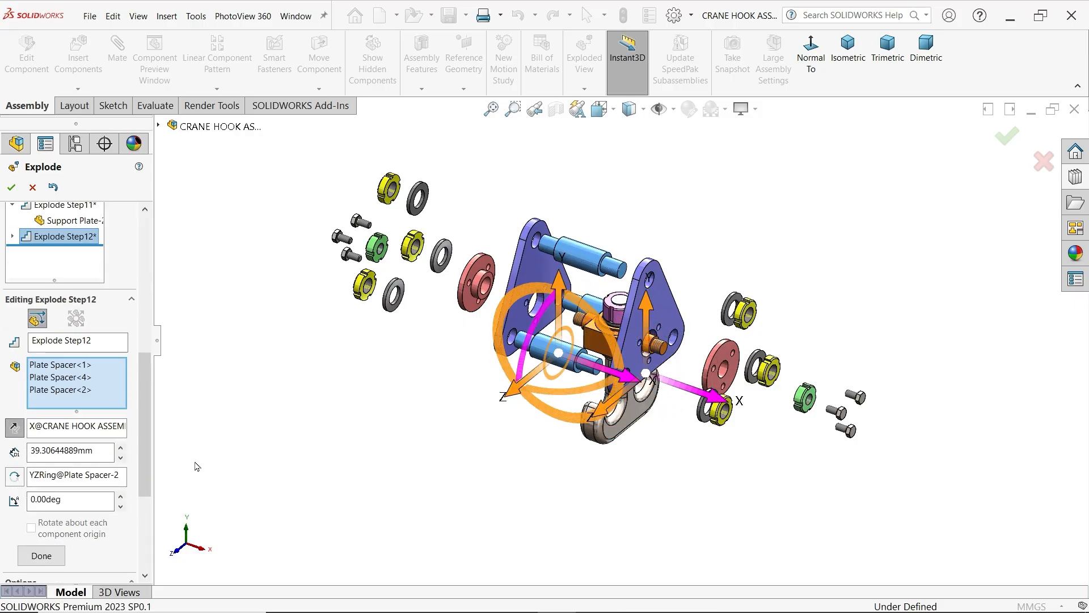
left_click(48, 556)
Add an explode step moving the front support plate about 47 mm outward in the positive X direction
left_click(673, 323)
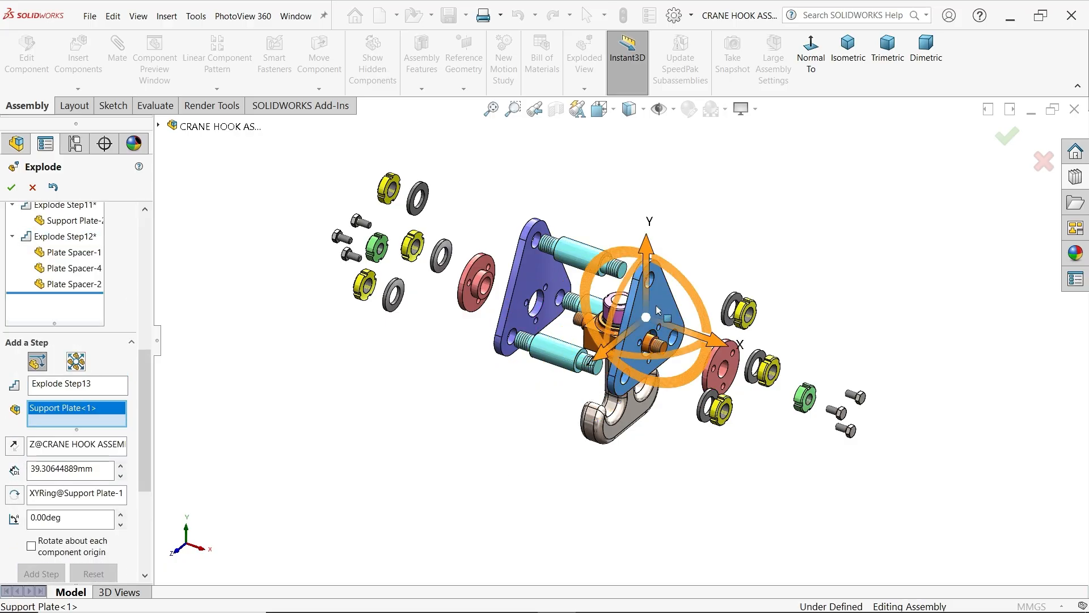
left_click_drag(722, 347, 777, 374)
middle_click_drag(777, 373, 728, 454)
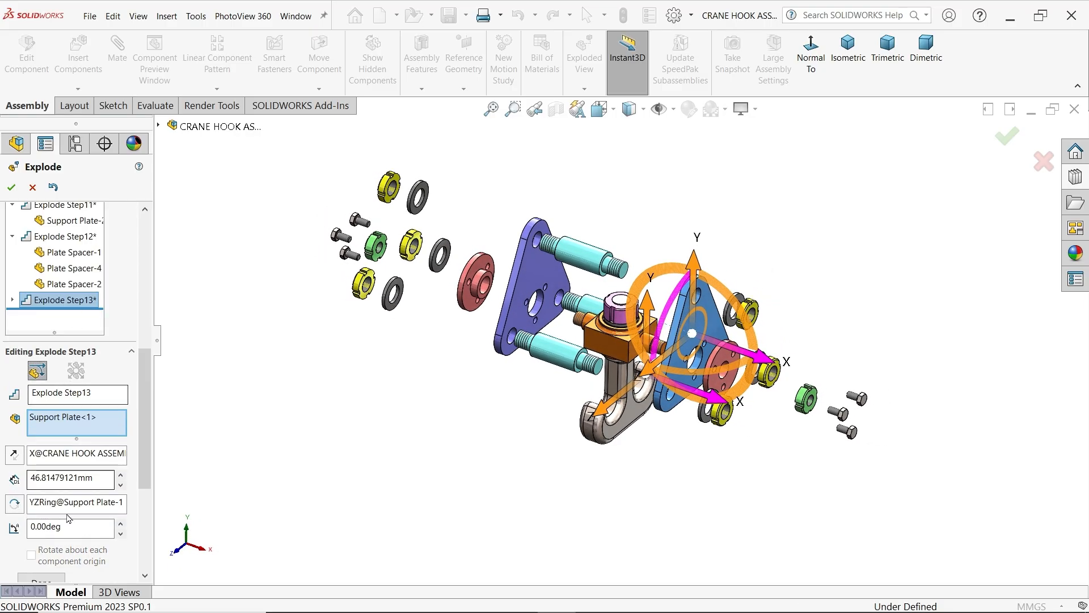
left_click(49, 582)
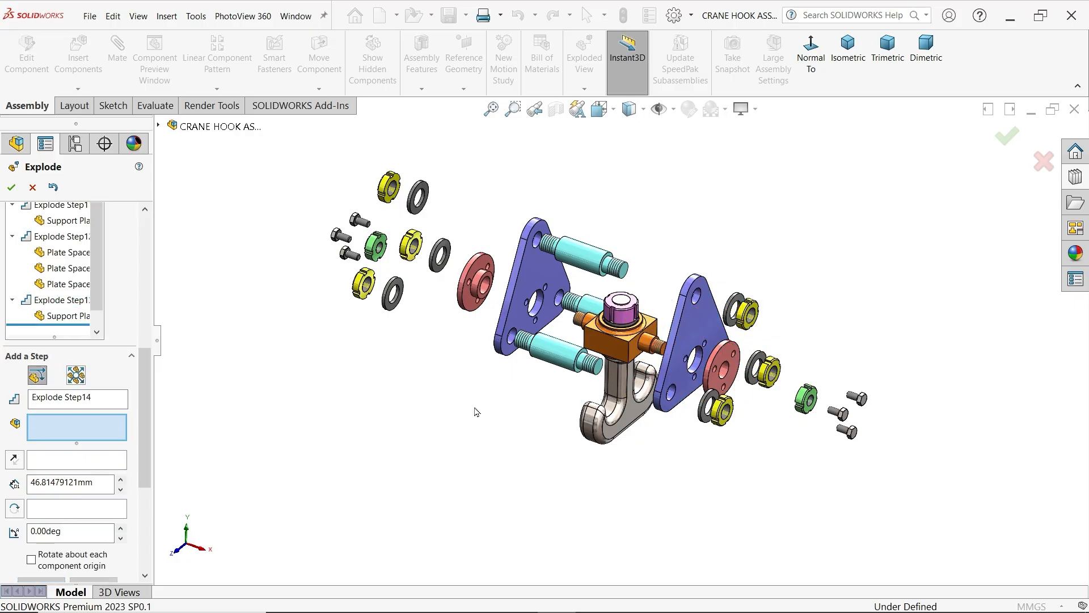
Add an explode step moving the M16 lock nut above the hook anchor about 145 mm upward along Y
left_click(624, 320)
left_click_drag(623, 241, 623, 99)
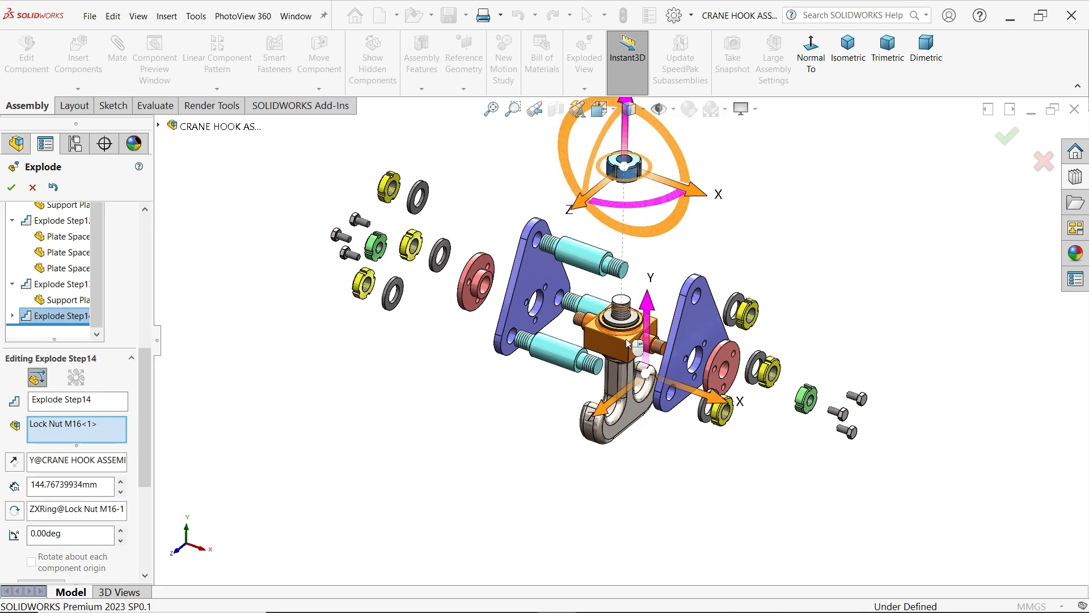
scroll(51, 550, "down", 3)
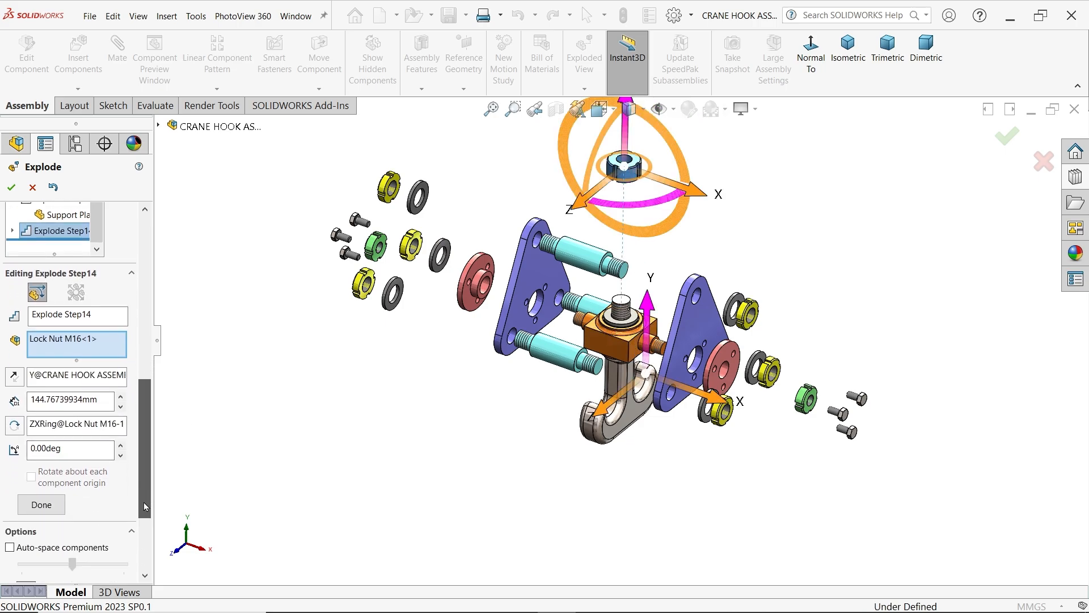
left_click(42, 504)
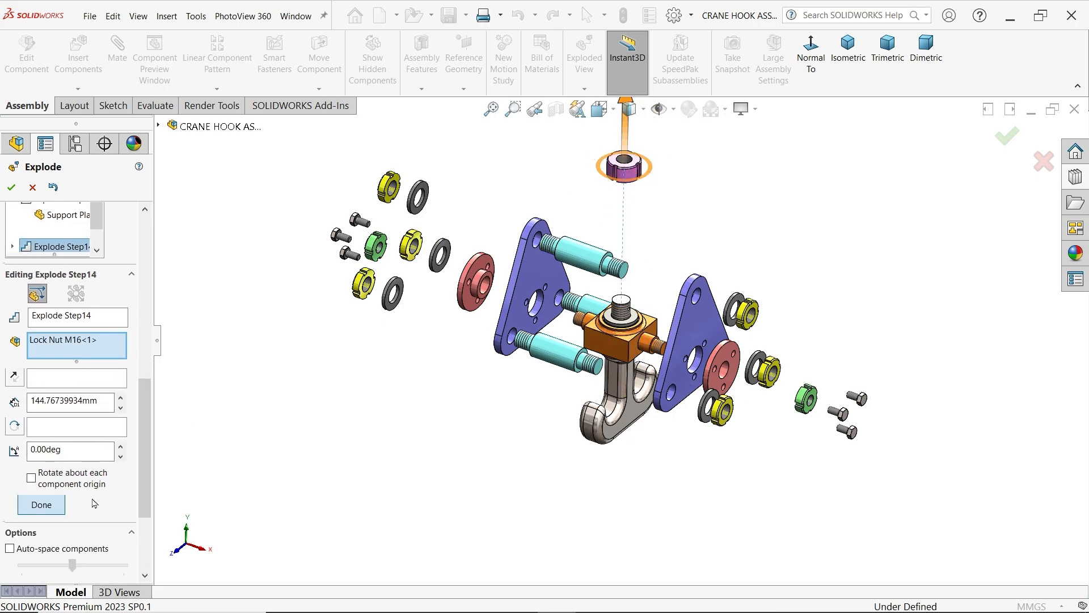
Add an explode step moving the washer on the hook anchor about 128 mm upward along Y
left_click(634, 329)
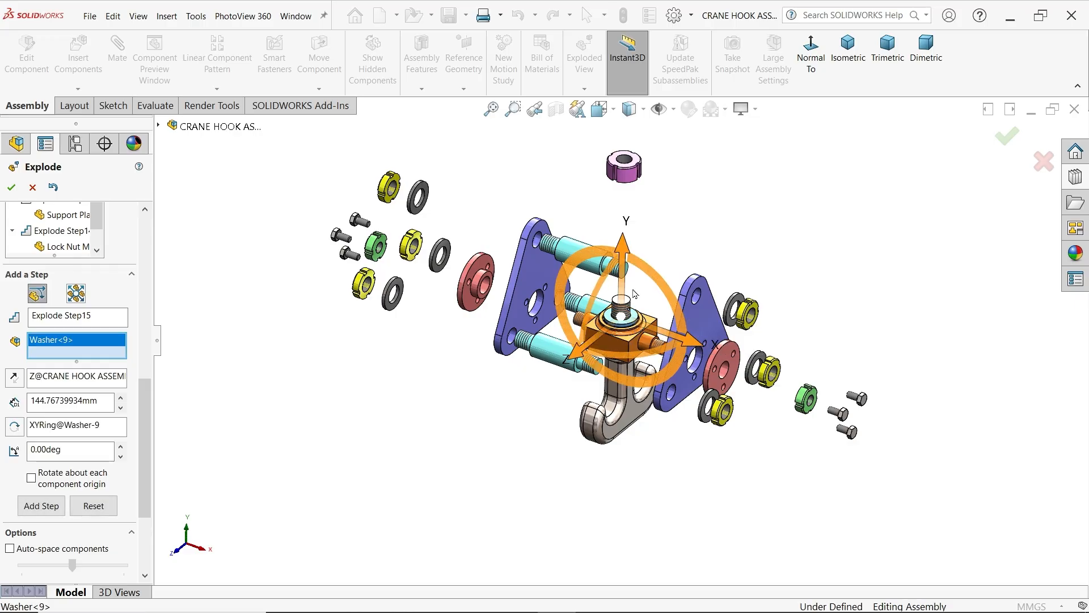
left_click_drag(623, 261, 629, 126)
left_click(40, 506)
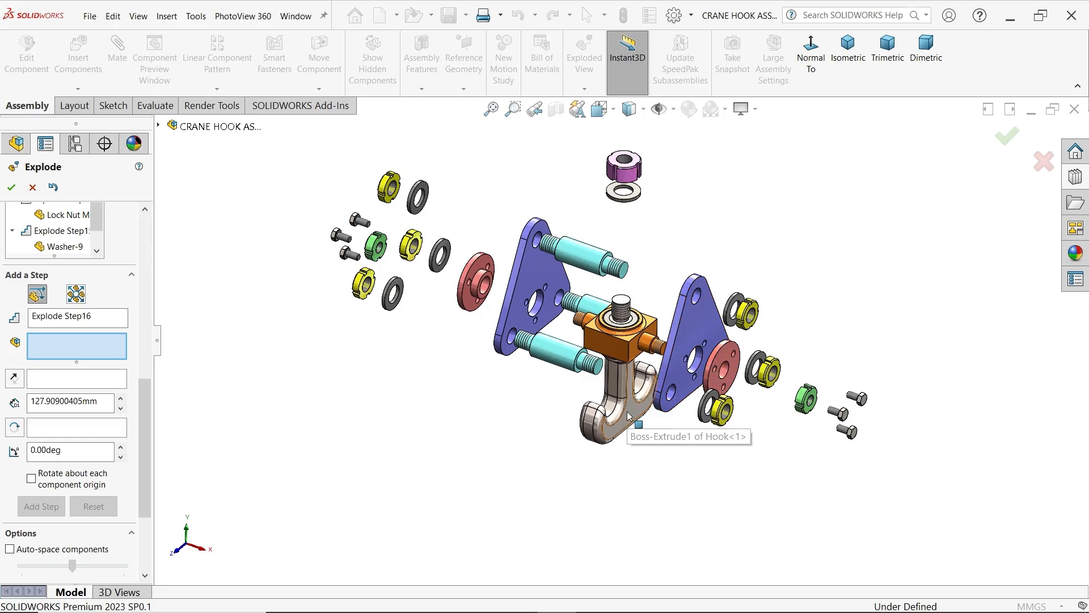
Add an explode step moving the bush inside the hook anchor about 105 mm upward along Y
left_click(637, 332)
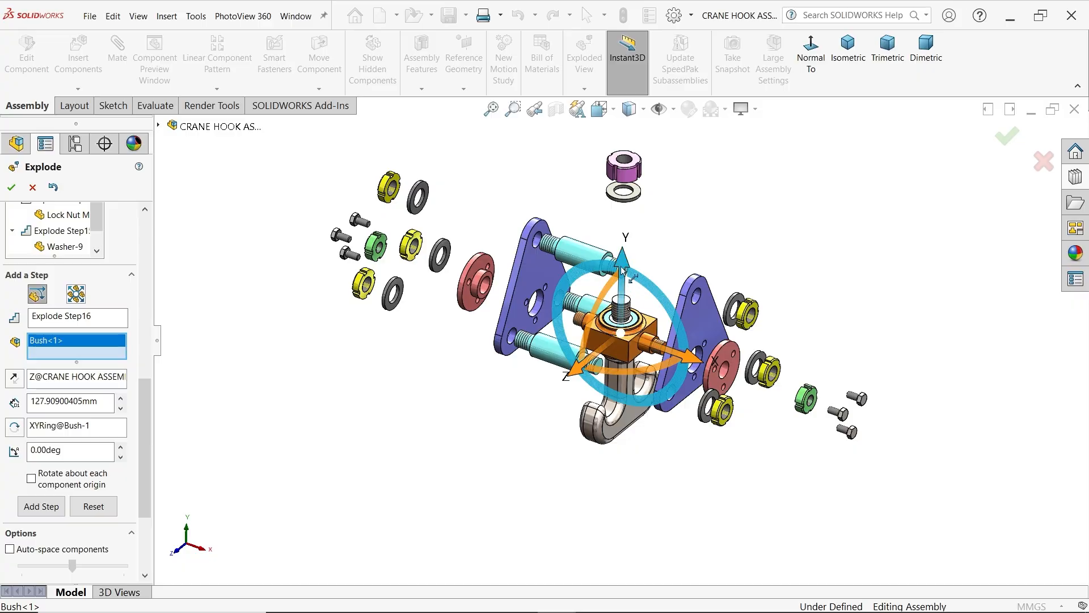
left_click_drag(623, 271, 625, 164)
left_click(42, 506)
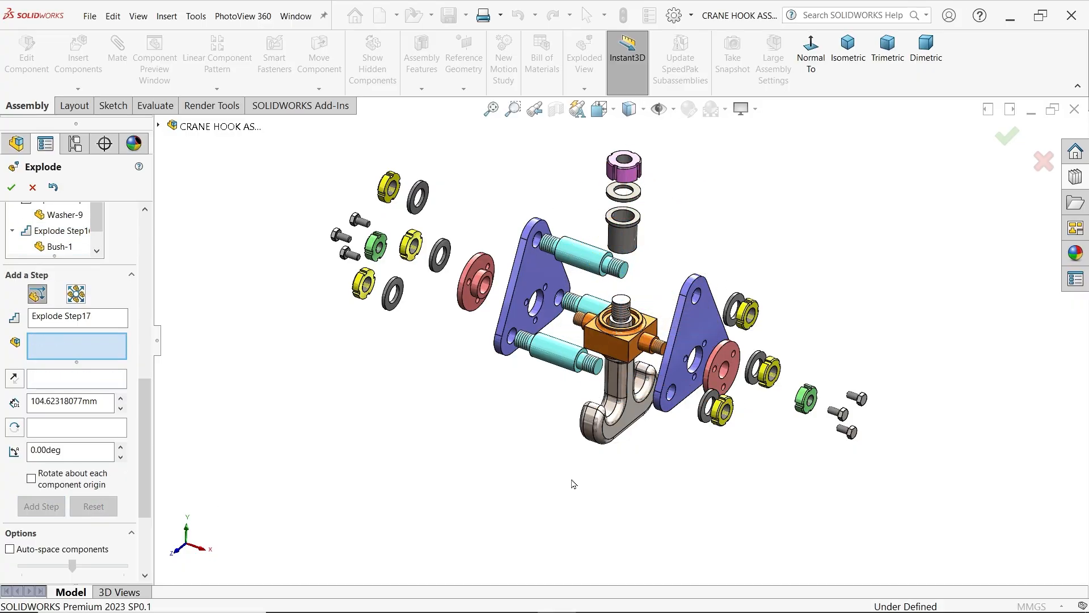
Add an explode step moving the hook about 119 mm downward along Y
left_click(634, 421)
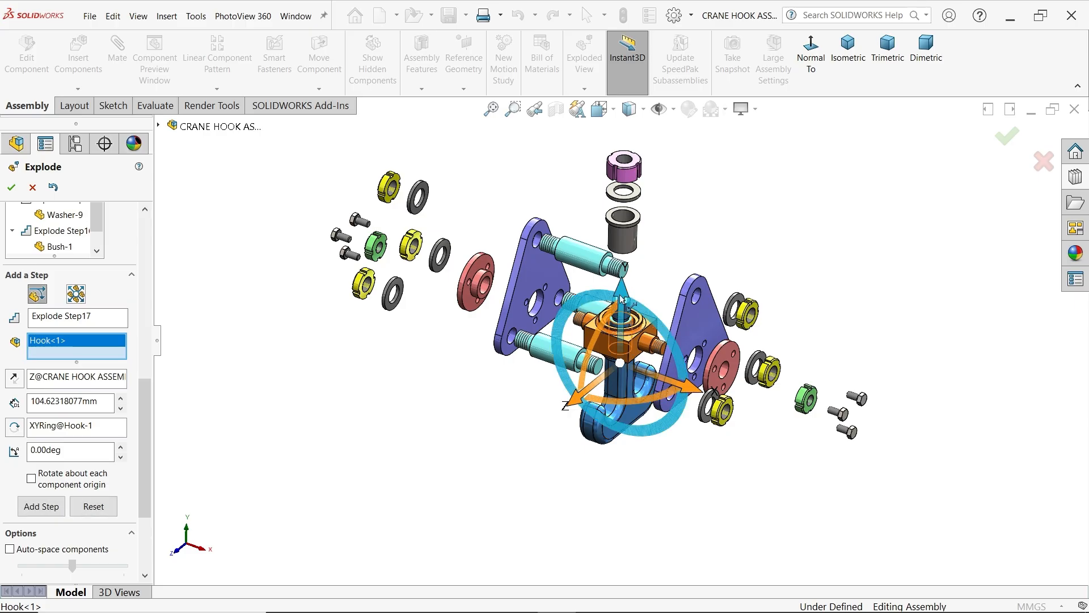
left_click_drag(622, 299, 621, 416)
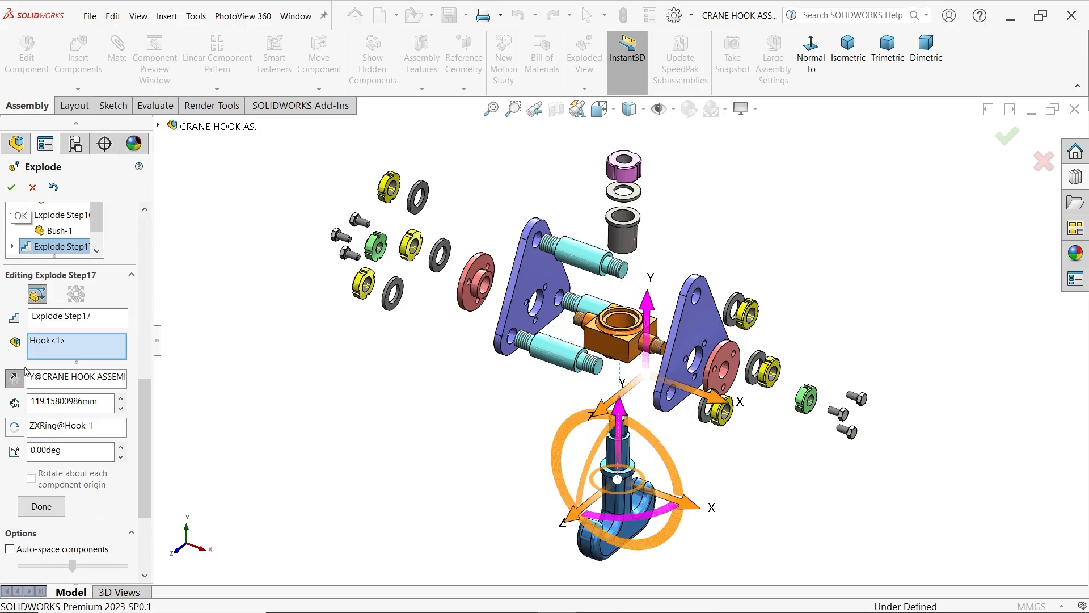
left_click(41, 506)
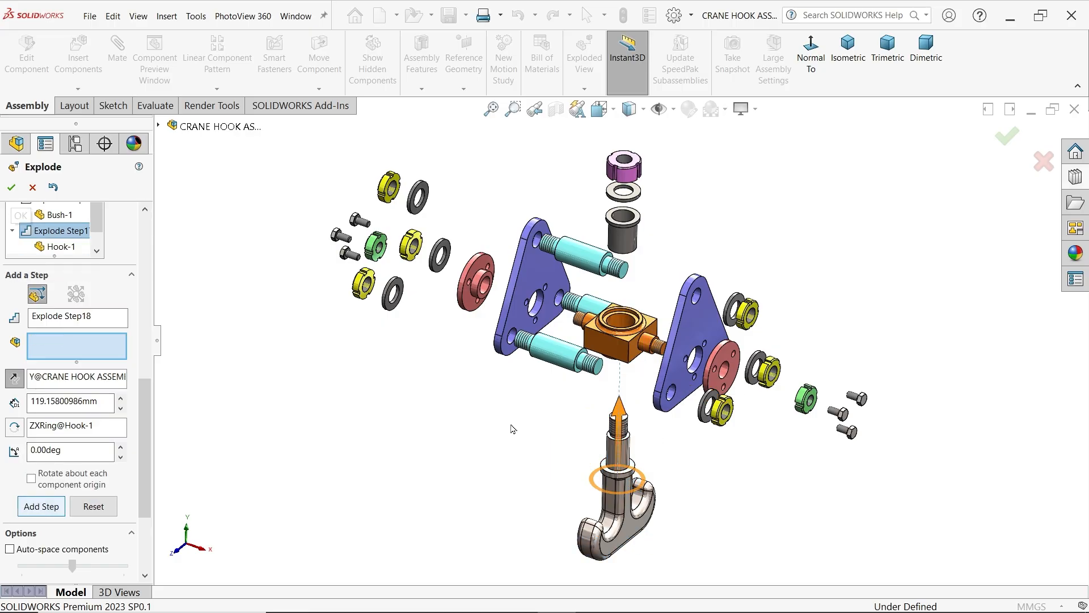
Add an explode step moving the hook anchor about 74 mm downward along Y and finish the exploded view
left_click(620, 356)
left_click_drag(623, 274, 626, 340)
left_click(43, 510)
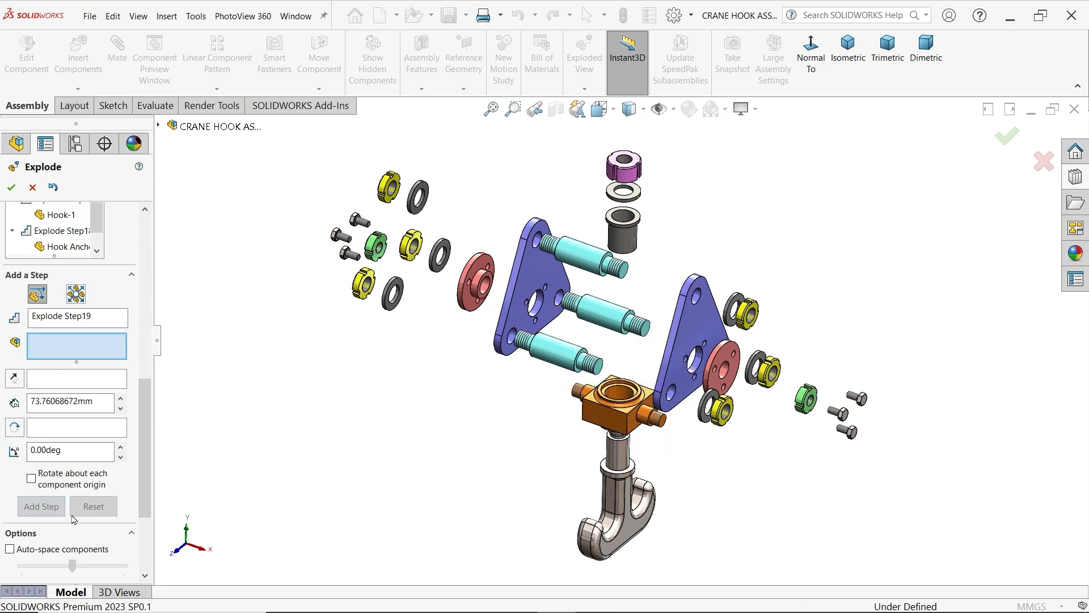
left_click(11, 188)
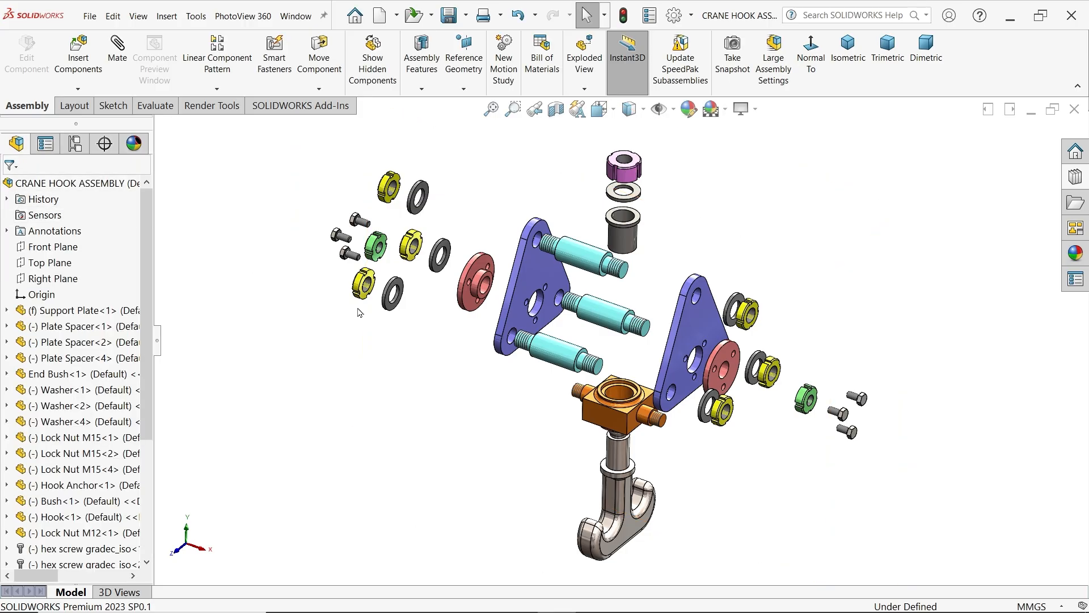
Play the animated collapse of the crane hook assembly followed by its animated explode
right_click(99, 184)
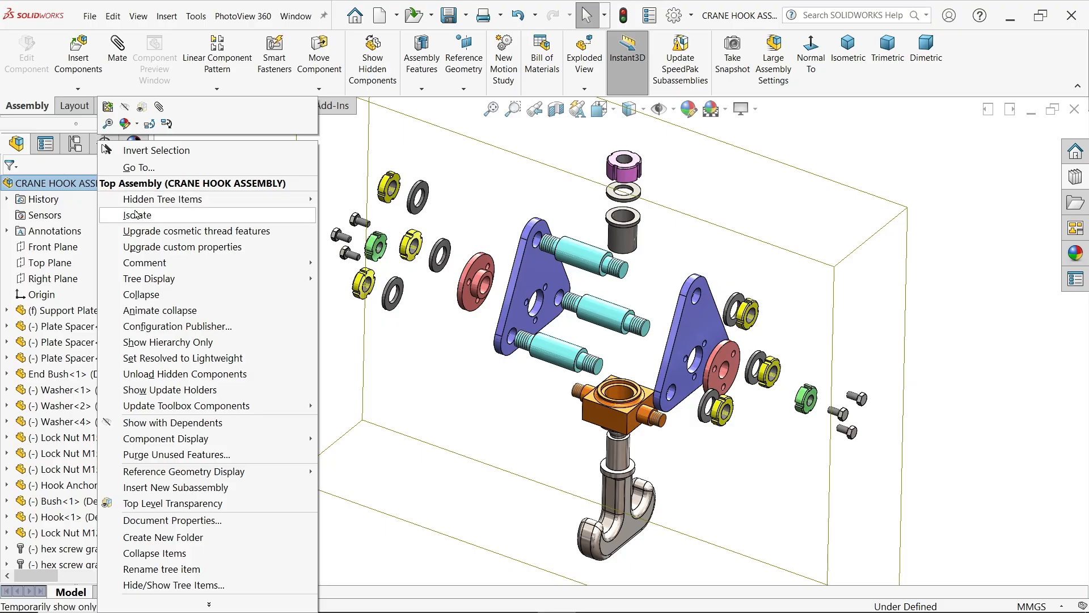
left_click(168, 310)
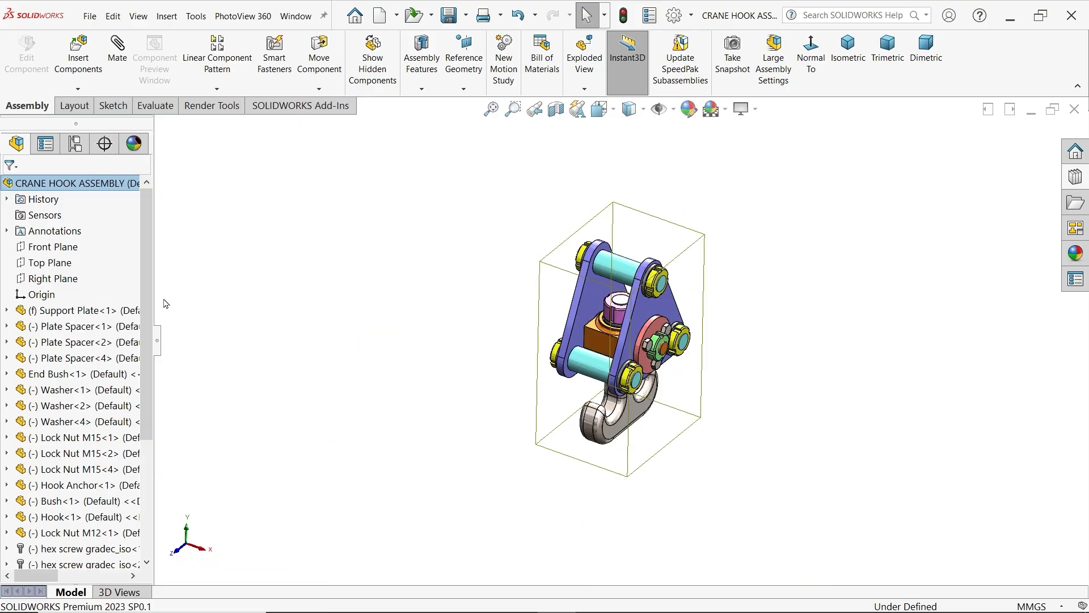
right_click(83, 188)
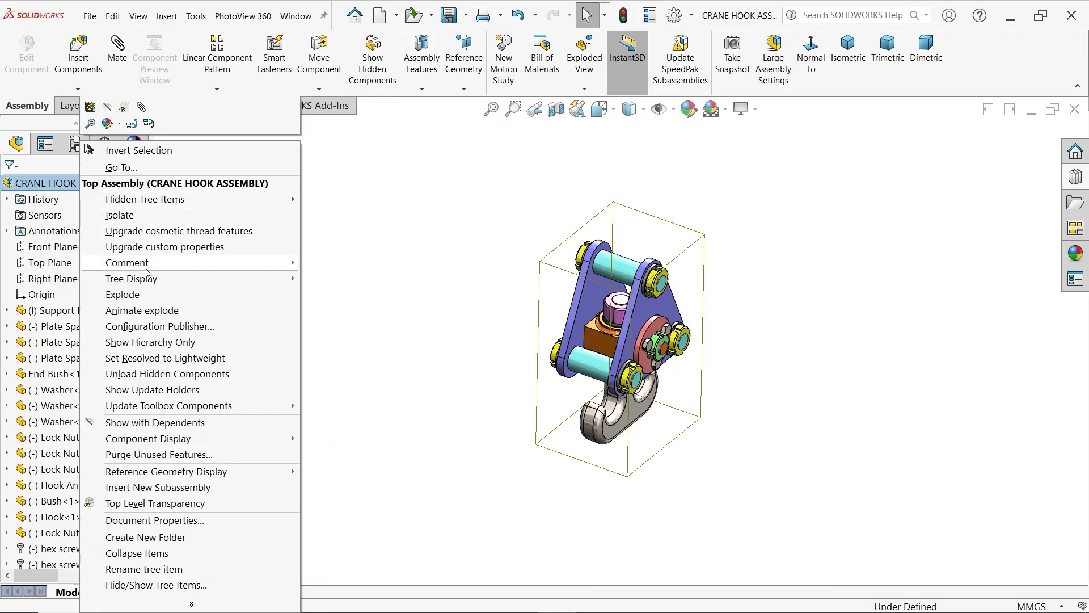
left_click(151, 314)
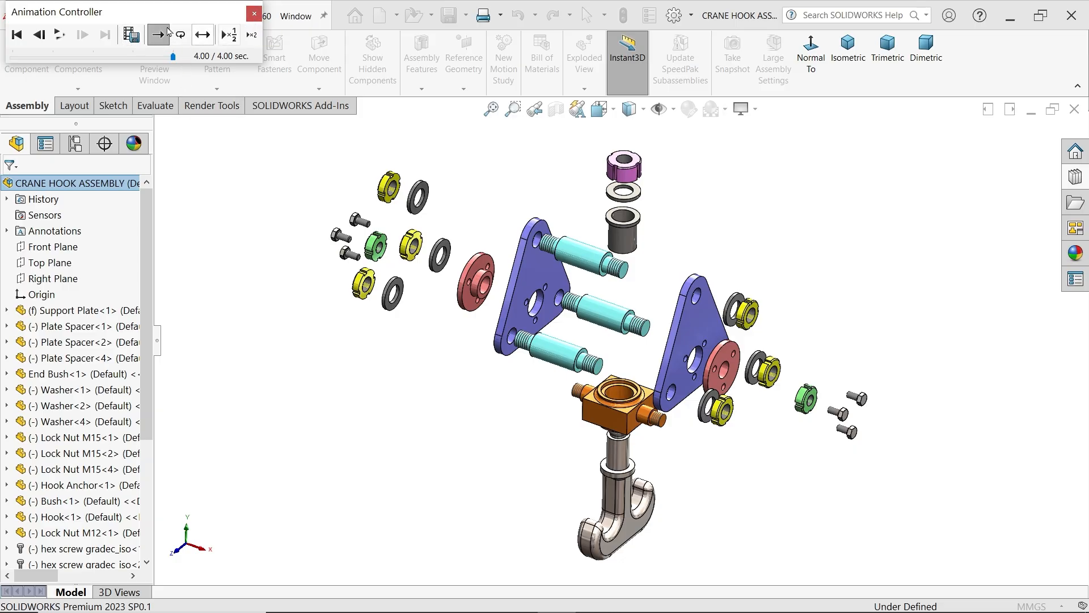
Save the explode animation as CRANE HOOK ASSEMBLY.mp4 with a 16:9 aspect ratio and 5 frames per second, and close the animation controls
left_click(133, 38)
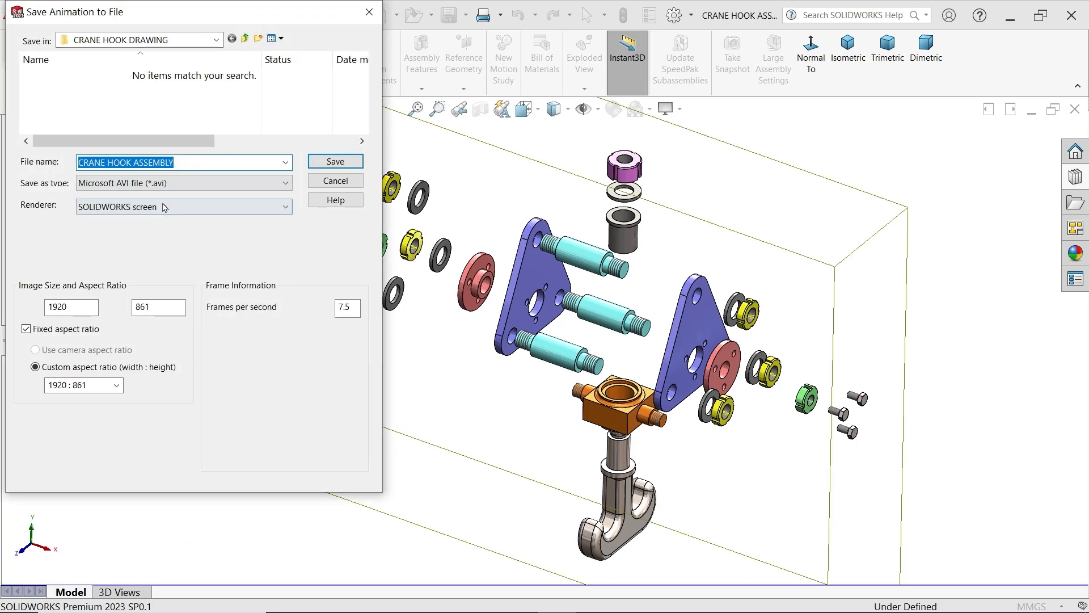
left_click(232, 182)
left_click(150, 232)
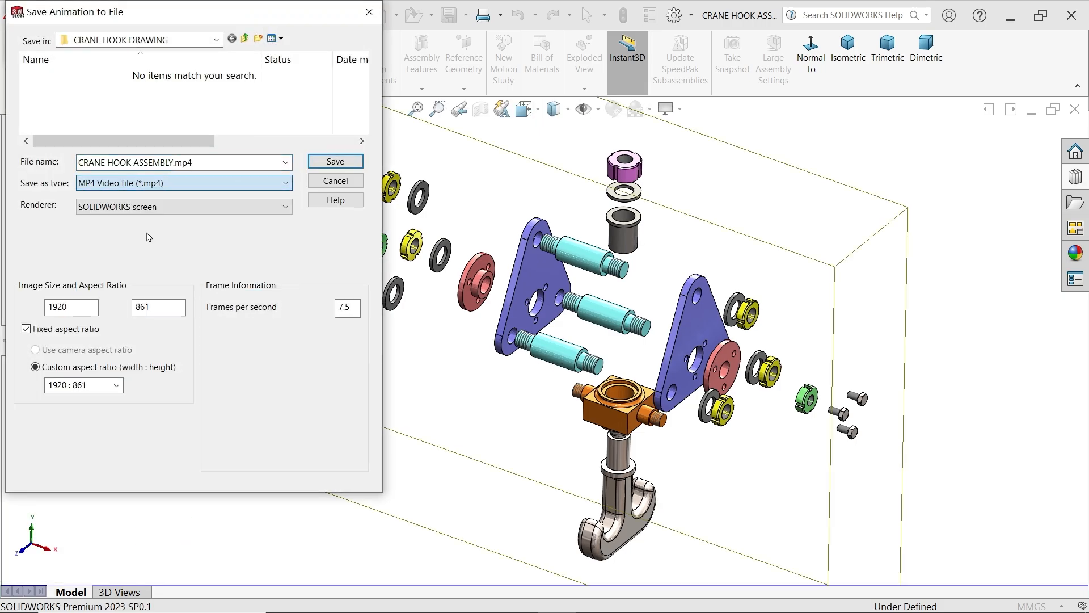
left_click(118, 386)
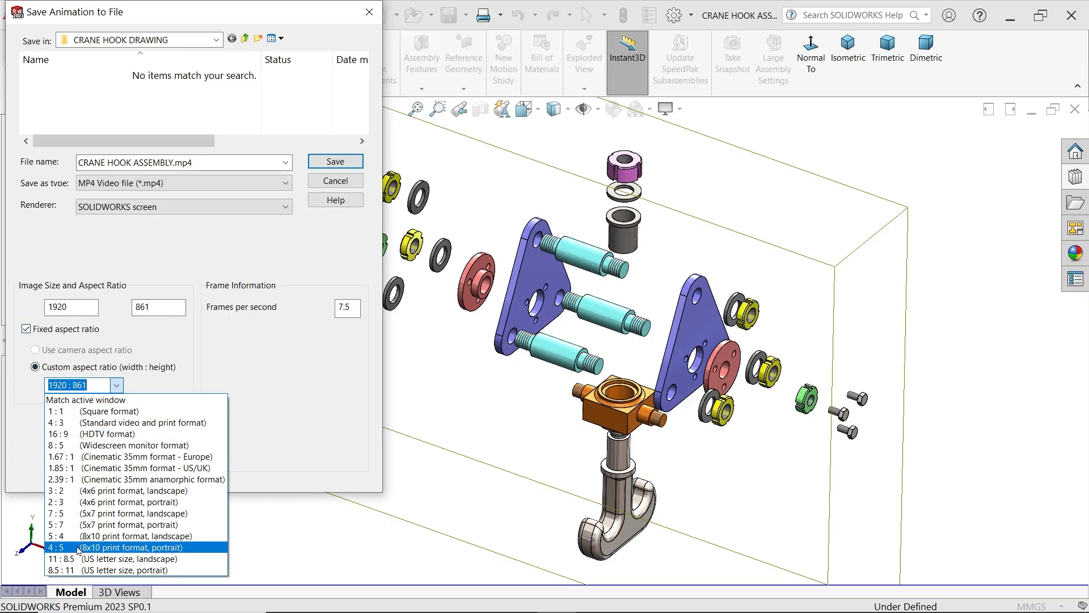
left_click(79, 434)
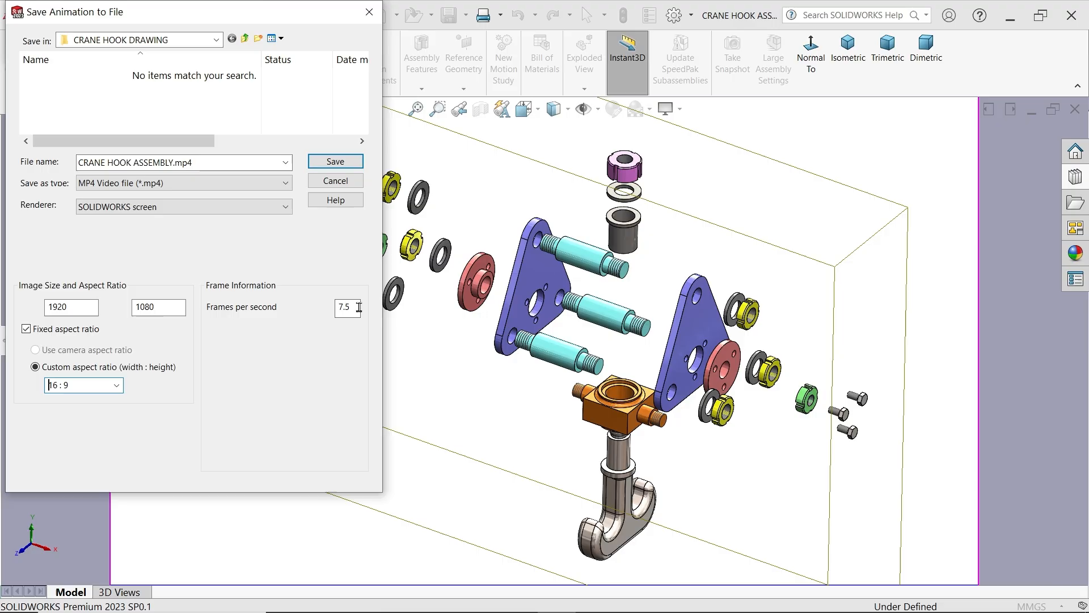
left_click_drag(354, 307, 324, 303)
type("50")
left_click(334, 162)
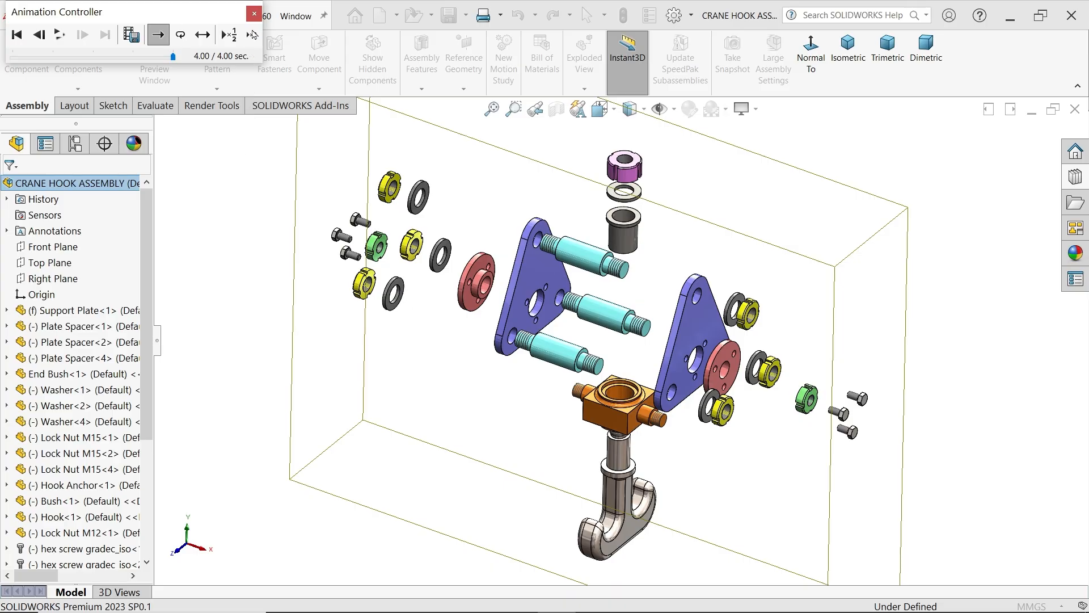
left_click(253, 13)
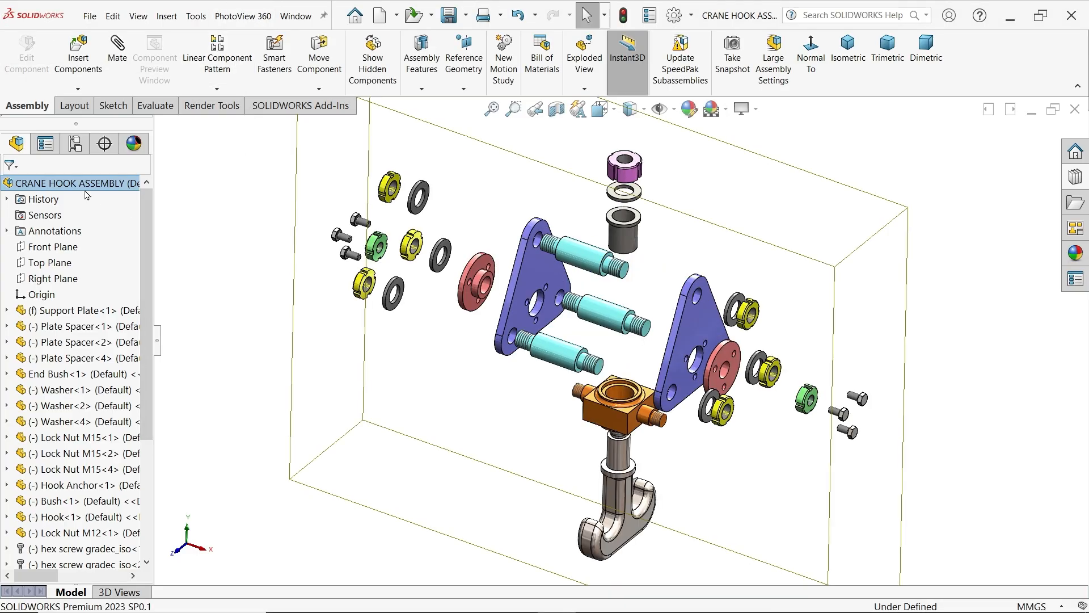
Collapse the exploded view of the crane hook assembly back to its assembled state
right_click(87, 182)
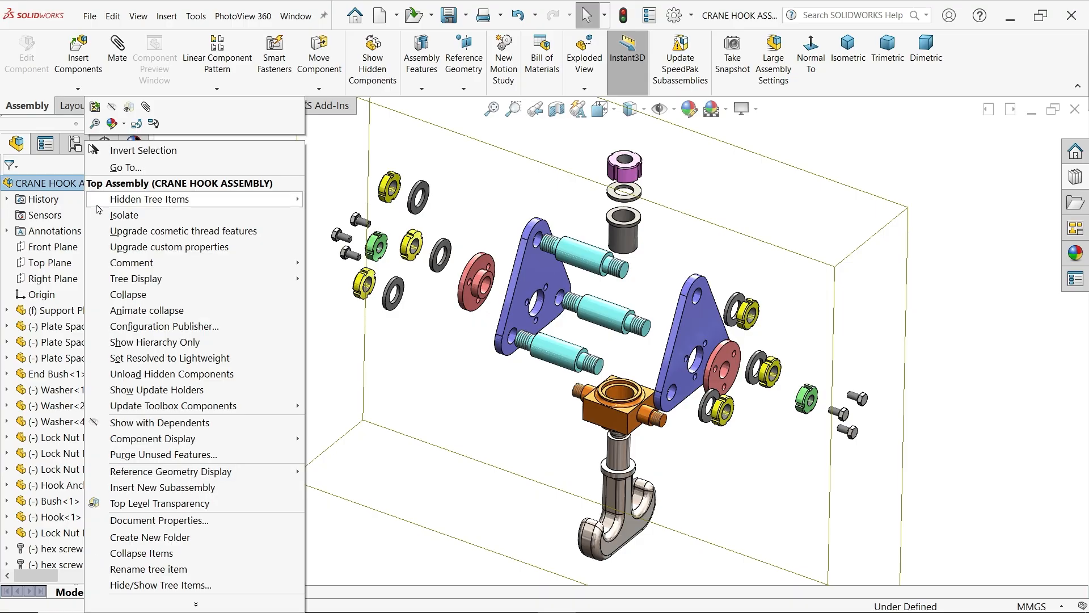
left_click(142, 296)
middle_click_drag(673, 358, 655, 361)
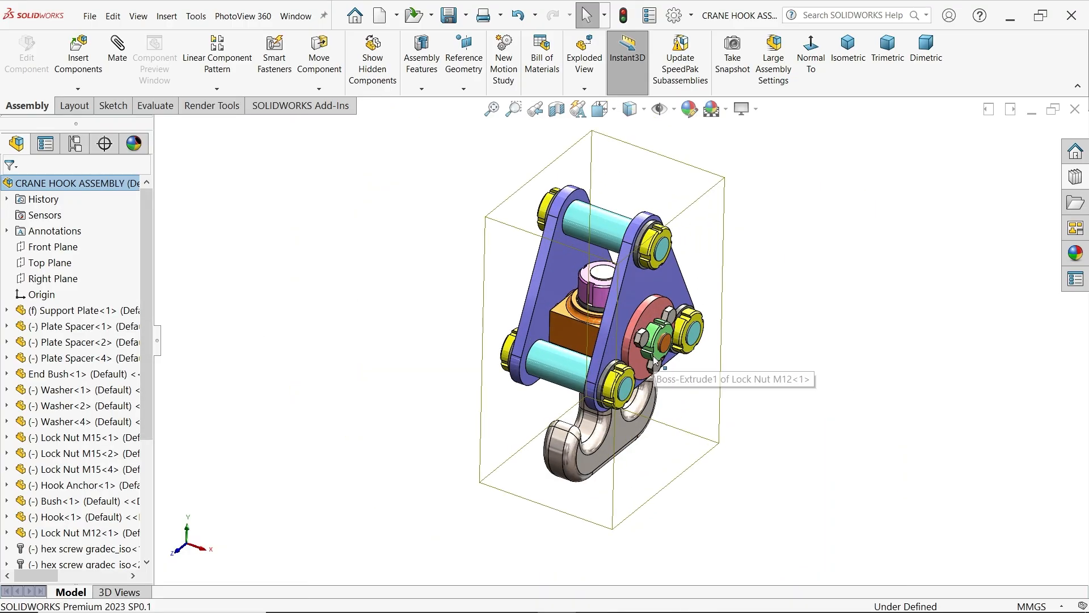
left_click(780, 322)
mouse_move(795, 355)
middle_mouse_down()
mouse_move(700, 279)
mouse_move(720, 304)
mouse_move(783, 306)
mouse_move(768, 291)
mouse_move(779, 346)
middle_mouse_up()
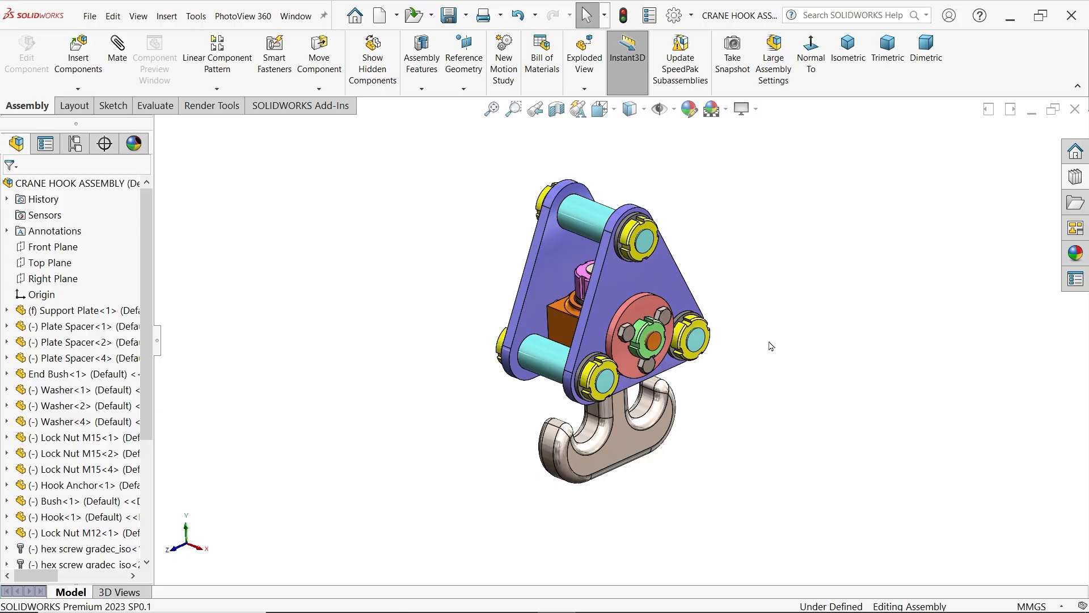